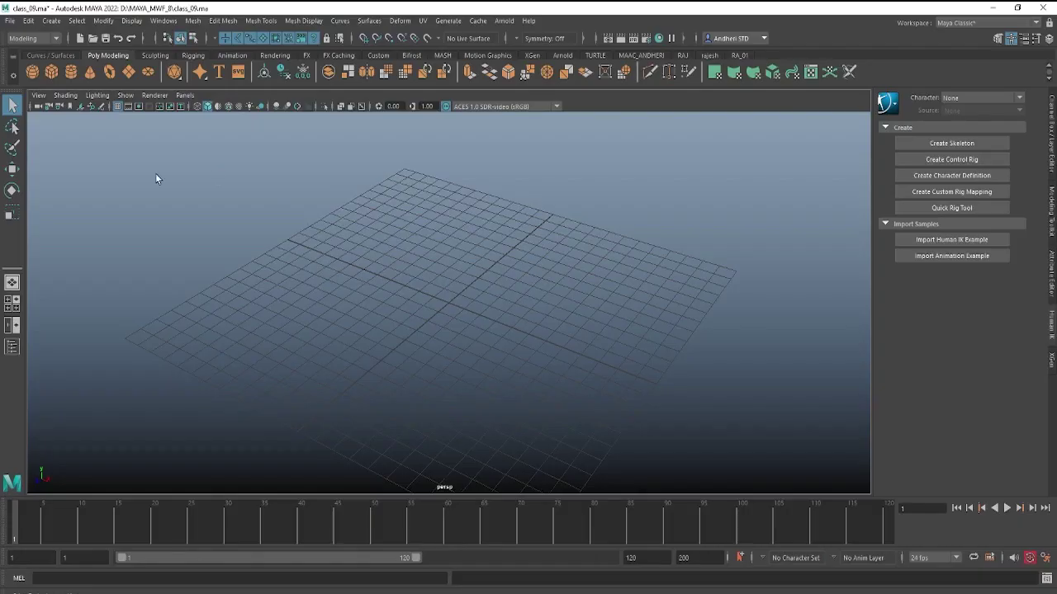
Start an Import Image for the perspective view and go to the class_09 folder holding bg_jpeg
{"action": "left_click", "coordinate": [80, 106]}
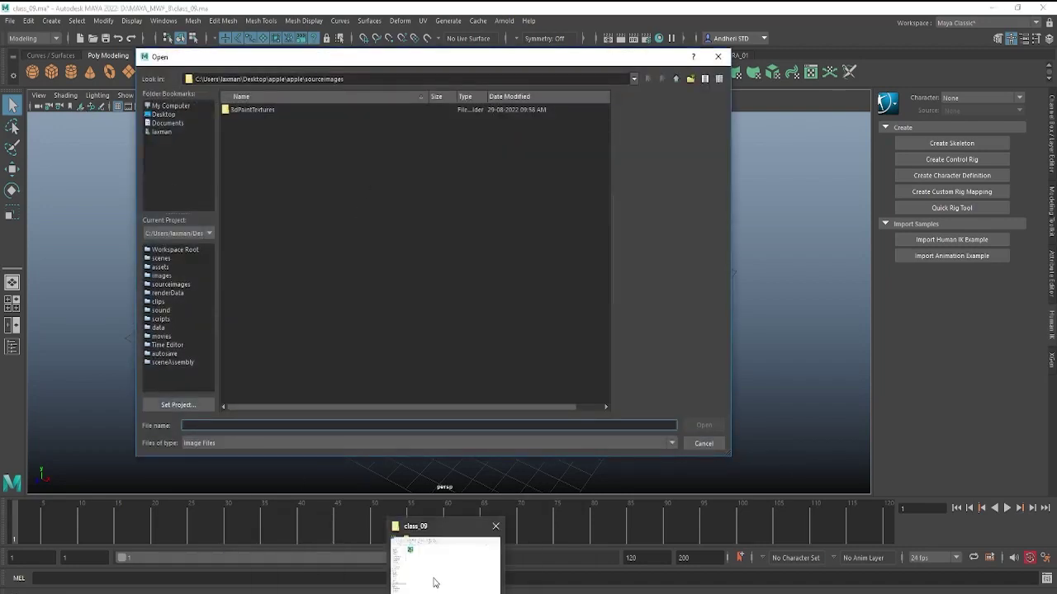
{"action": "left_click", "coordinate": [432, 580]}
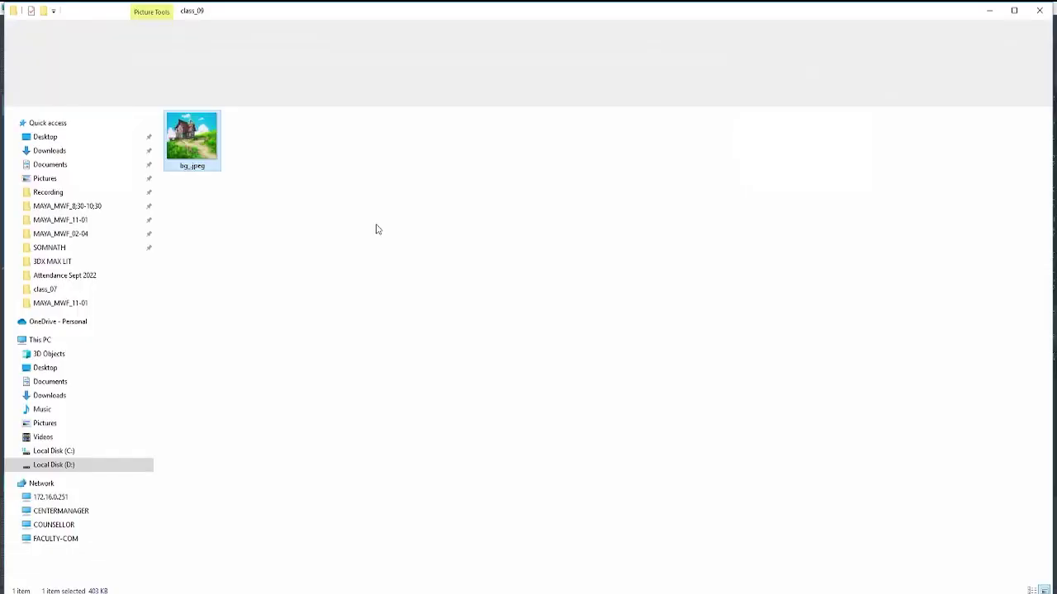
Copy the full path of the bg_jpeg house picture in class_09 with Copy as path
{"action": "right_click", "coordinate": [190, 142]}
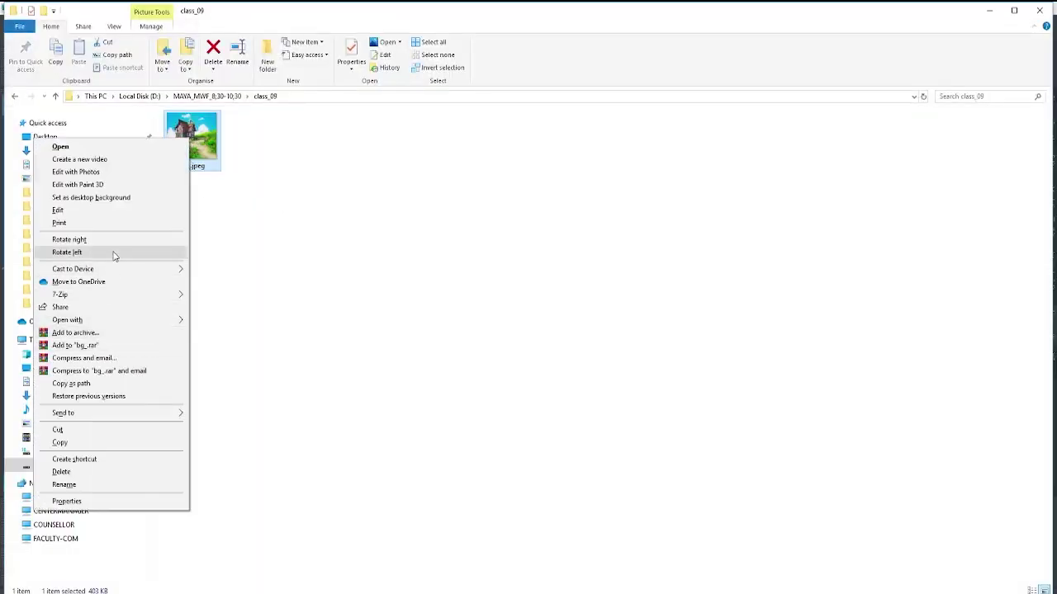
{"action": "left_click", "coordinate": [93, 383]}
{"action": "key", "text": "alt+Tab"}
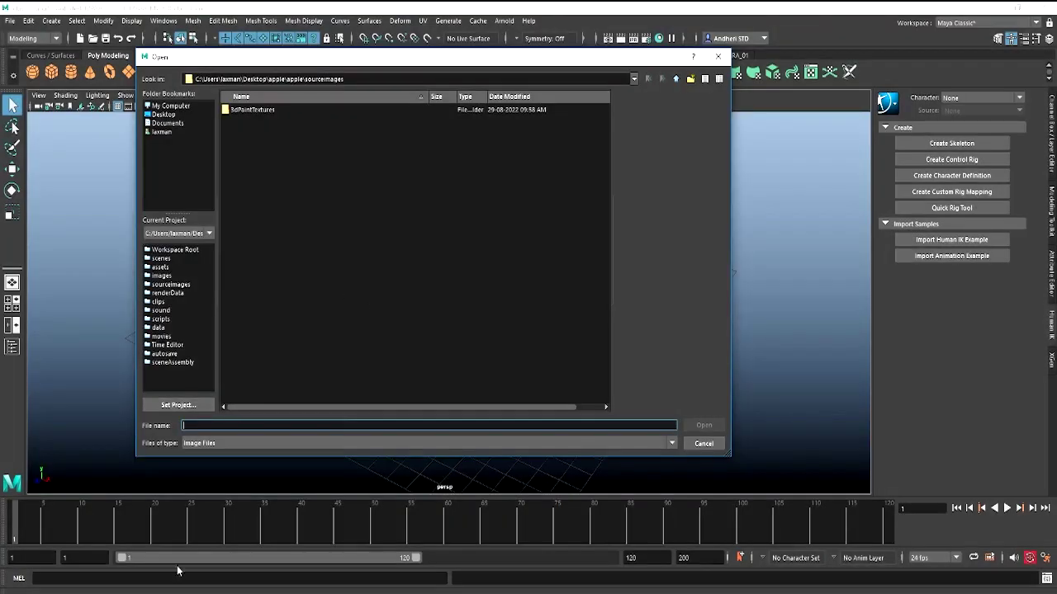
{"action": "key", "text": "alt+Tab"}
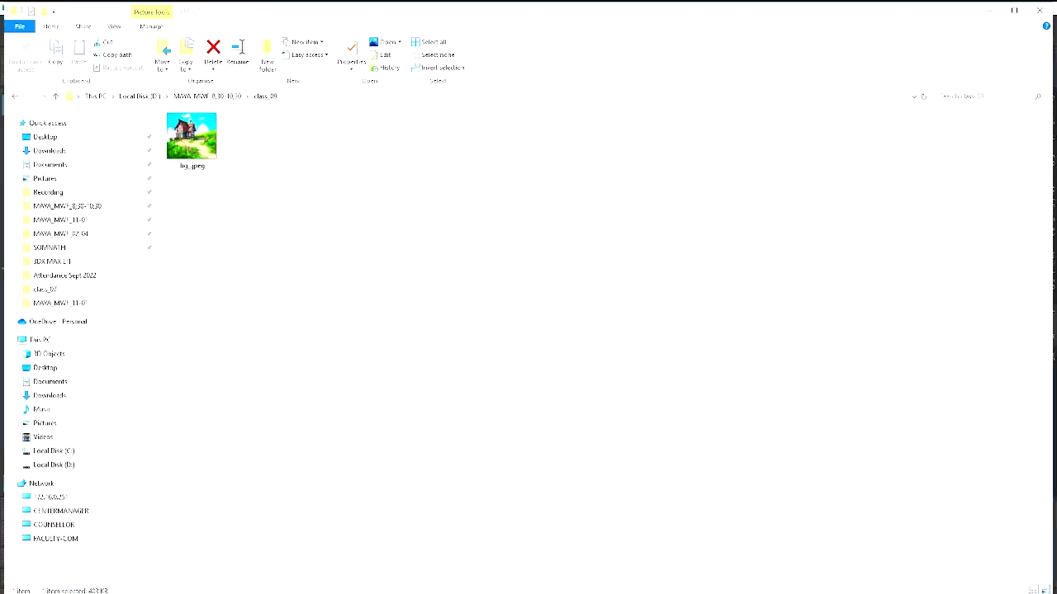
{"action": "right_click", "coordinate": [207, 144]}
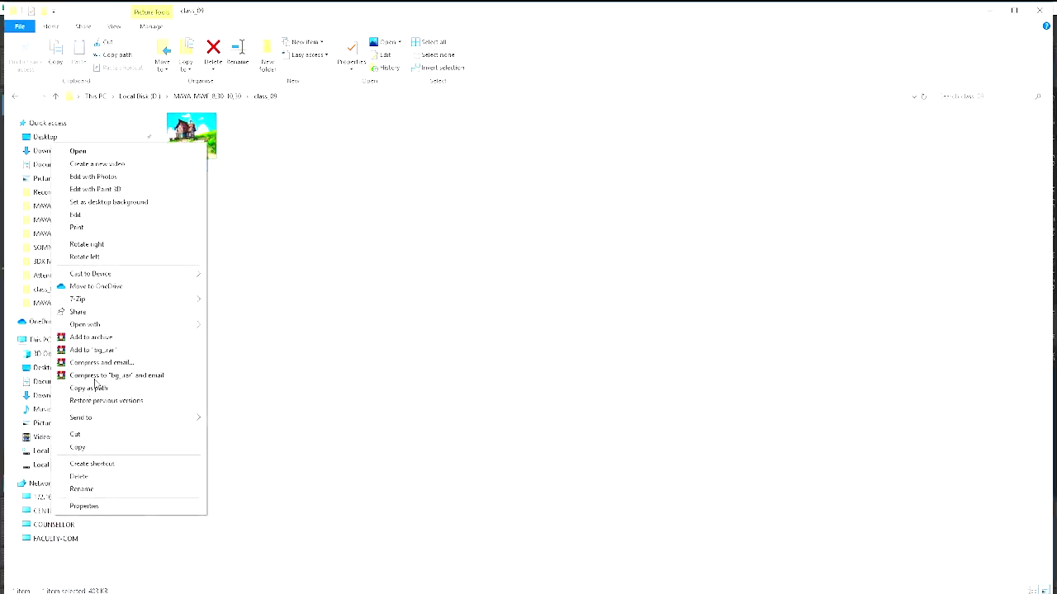
{"action": "left_click", "coordinate": [83, 388]}
Paste the copied path into Maya's File name field and load the house picture as an image plane
{"action": "key", "text": "alt+Tab"}
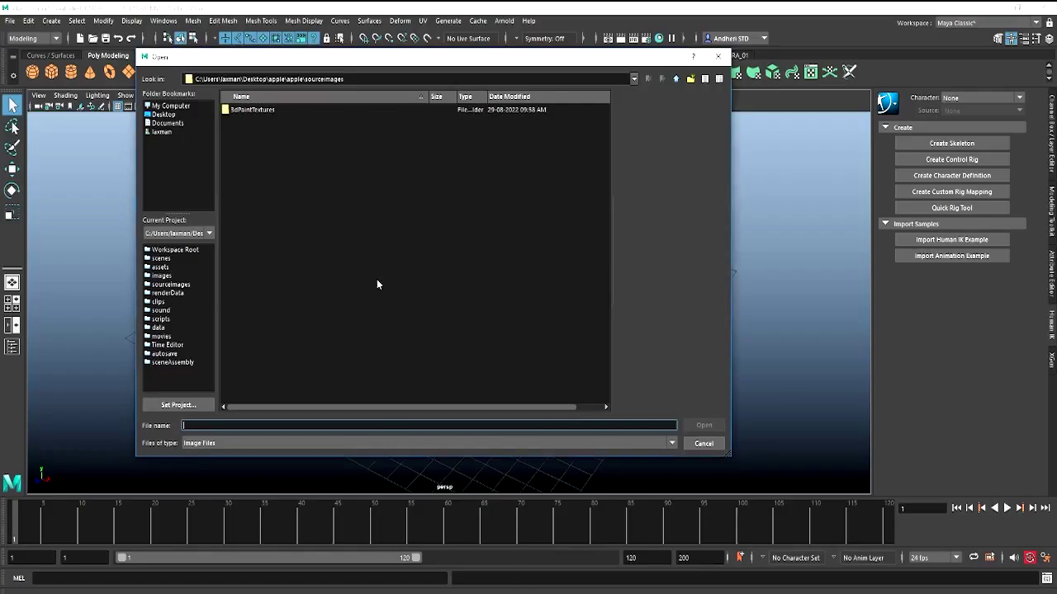
{"action": "type", "text": "\"D:\\MAYA_MWF_8;30-10;30\\class_09\\bg_.jpeg\""}
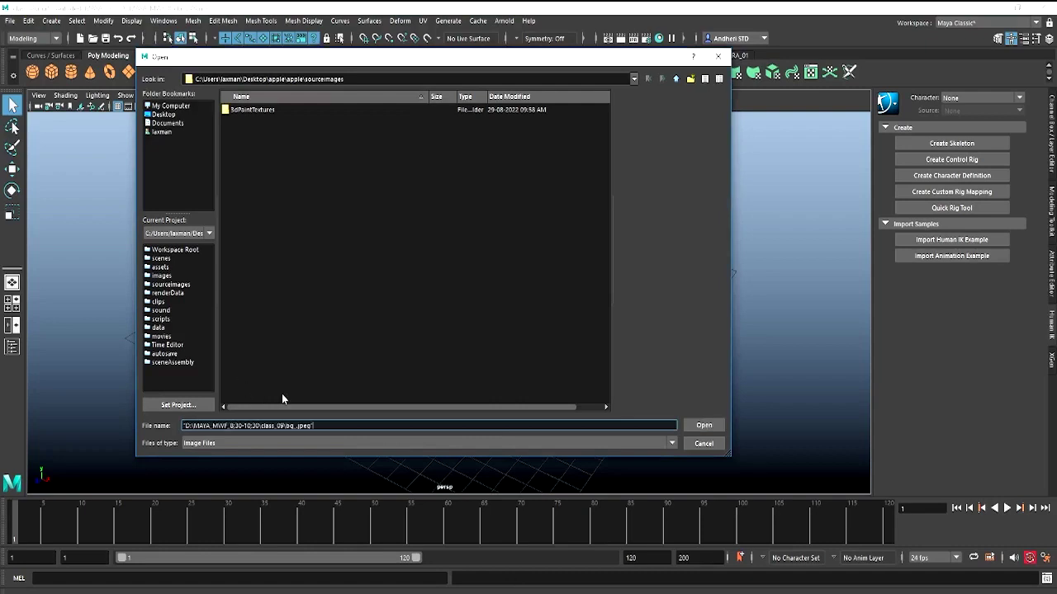
{"action": "key", "text": "Return"}
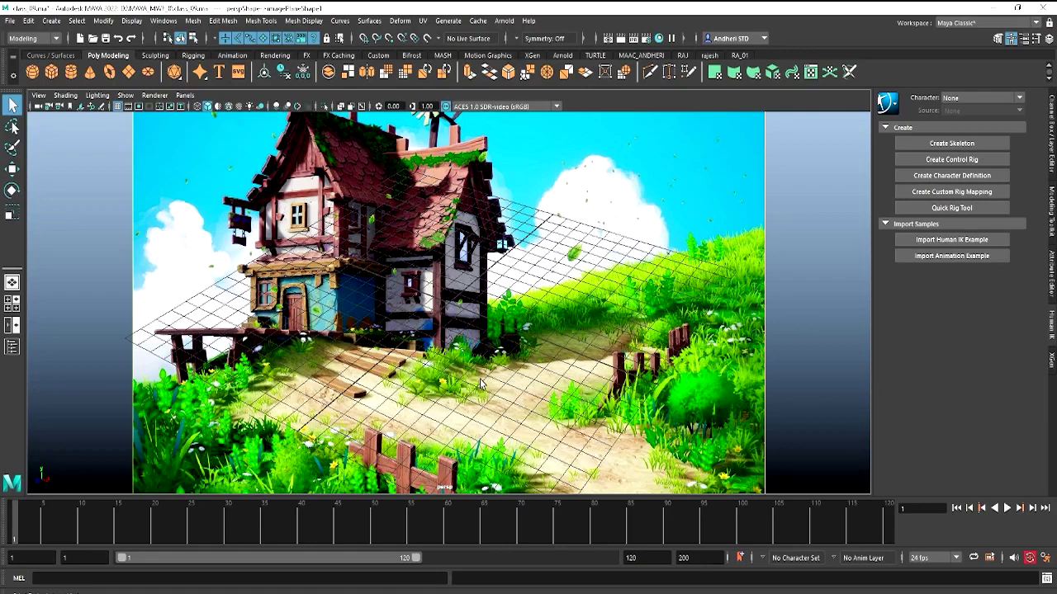
Dolly and track the perspective camera until the grid sits at the house's base
{"action": "mouse_move", "coordinate": [503, 323]}
{"action": "right_mouse_down", "text": "alt"}
{"action": "mouse_move", "coordinate": [316, 302]}
{"action": "mouse_move", "coordinate": [479, 310]}
{"action": "right_mouse_up", "text": "alt"}
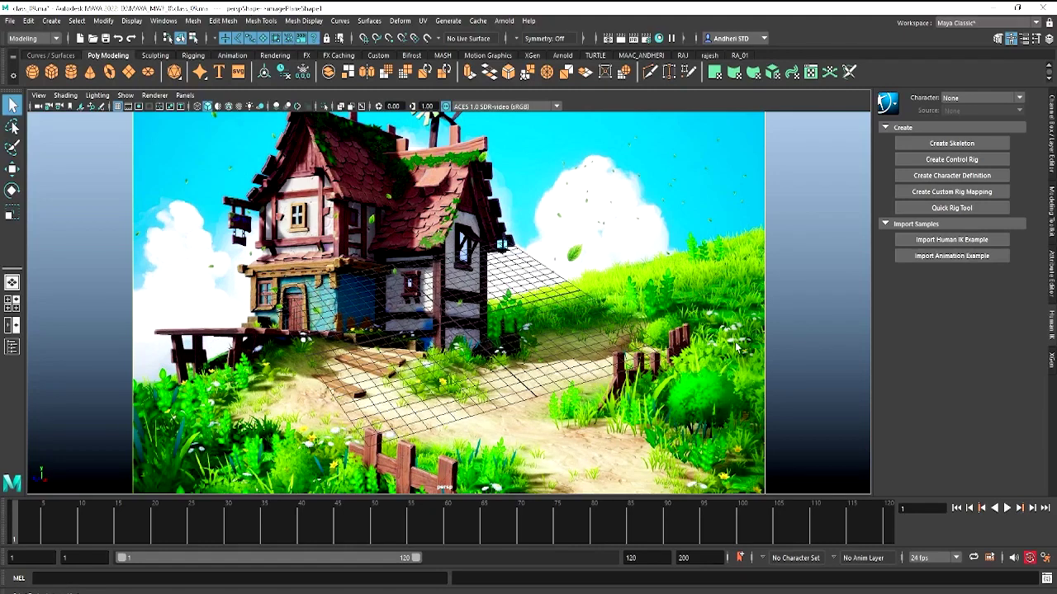
{"action": "left_click_drag", "start_coordinate": [749, 325], "coordinate": [819, 340]}
{"action": "mouse_move", "coordinate": [597, 391]}
{"action": "left_mouse_down"}
{"action": "mouse_move", "coordinate": [421, 360]}
{"action": "mouse_move", "coordinate": [650, 434]}
{"action": "mouse_move", "coordinate": [685, 425]}
{"action": "left_mouse_up"}
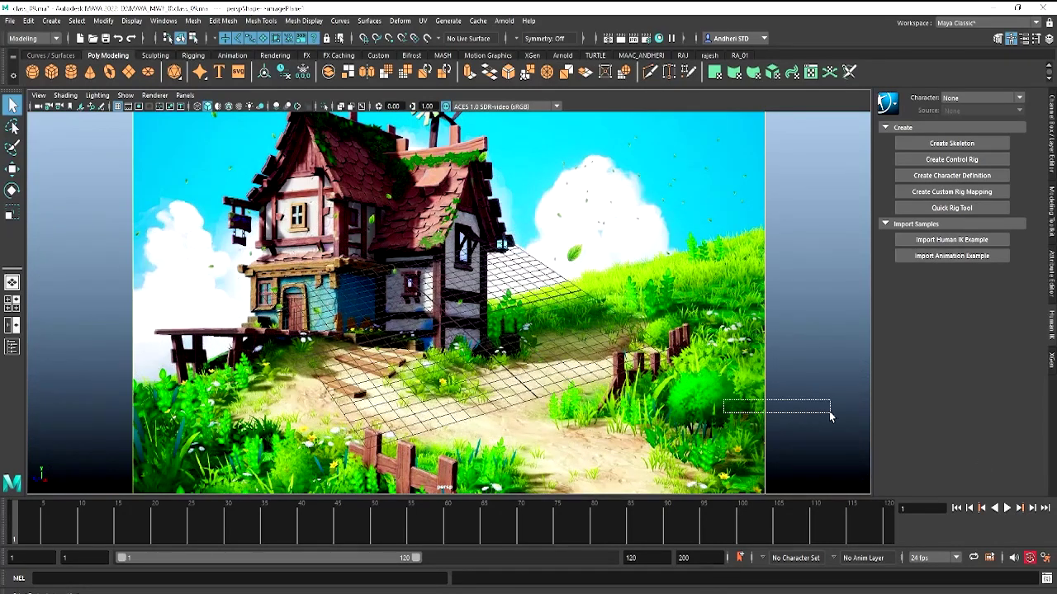
Set imagePlaneShape1's Placement Depth to 10000 in the Attribute Editor
{"action": "left_click", "coordinate": [1051, 272]}
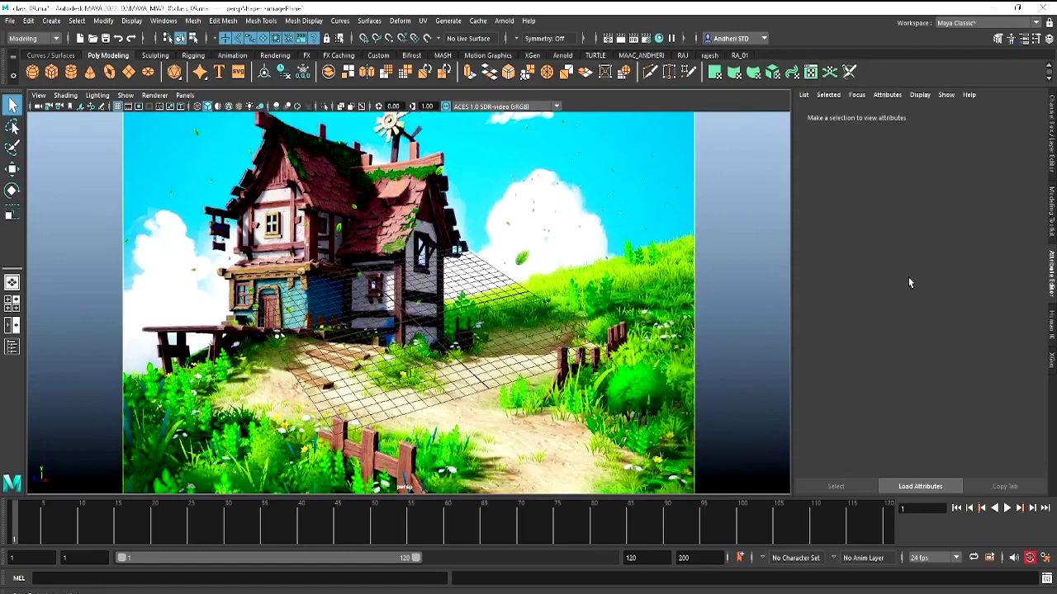
{"action": "scroll", "coordinate": [883, 330], "scroll_direction": "down", "scroll_amount": 5}
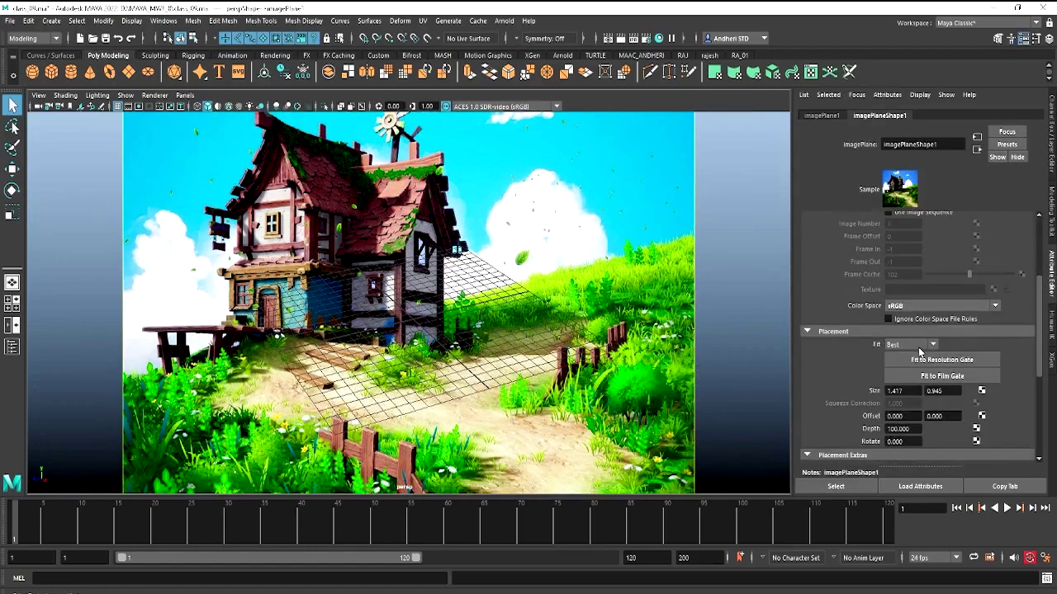
{"action": "scroll", "coordinate": [924, 305], "scroll_direction": "down", "scroll_amount": 3}
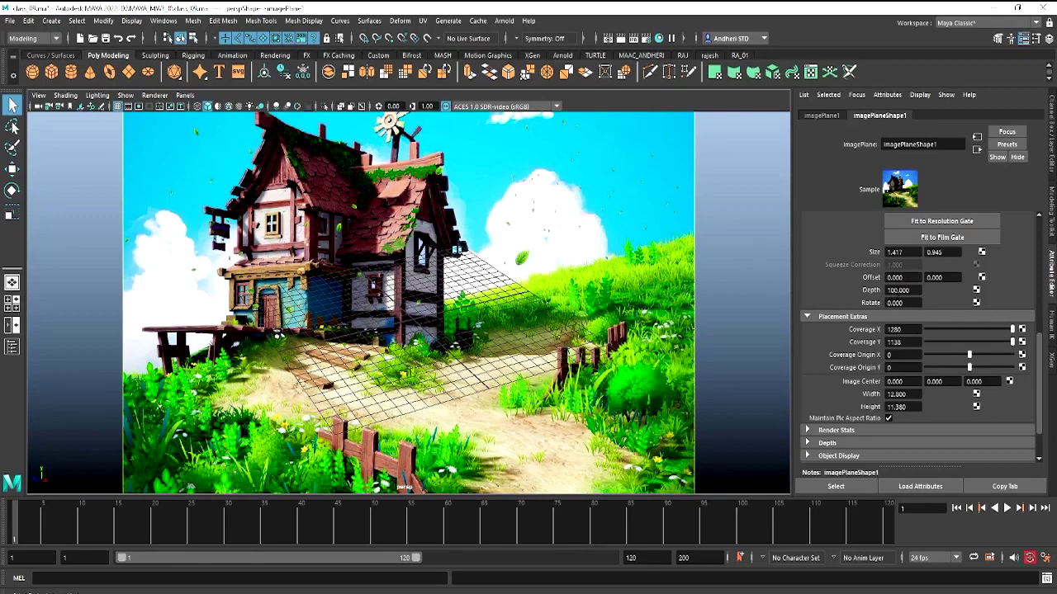
{"action": "double_click", "coordinate": [908, 291]}
Track the view so the grid lies on the dirt path, then reselect the image plane
{"action": "left_click", "coordinate": [710, 341]}
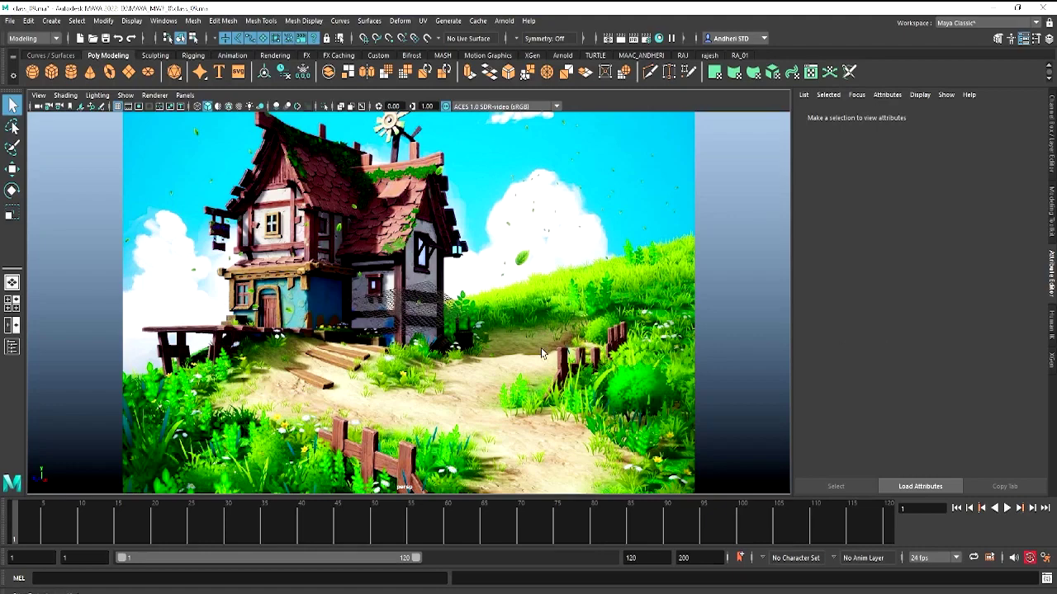
{"action": "mouse_move", "coordinate": [372, 349]}
{"action": "left_mouse_down"}
{"action": "mouse_move", "coordinate": [502, 376]}
{"action": "mouse_move", "coordinate": [576, 347]}
{"action": "mouse_move", "coordinate": [502, 351]}
{"action": "left_mouse_up"}
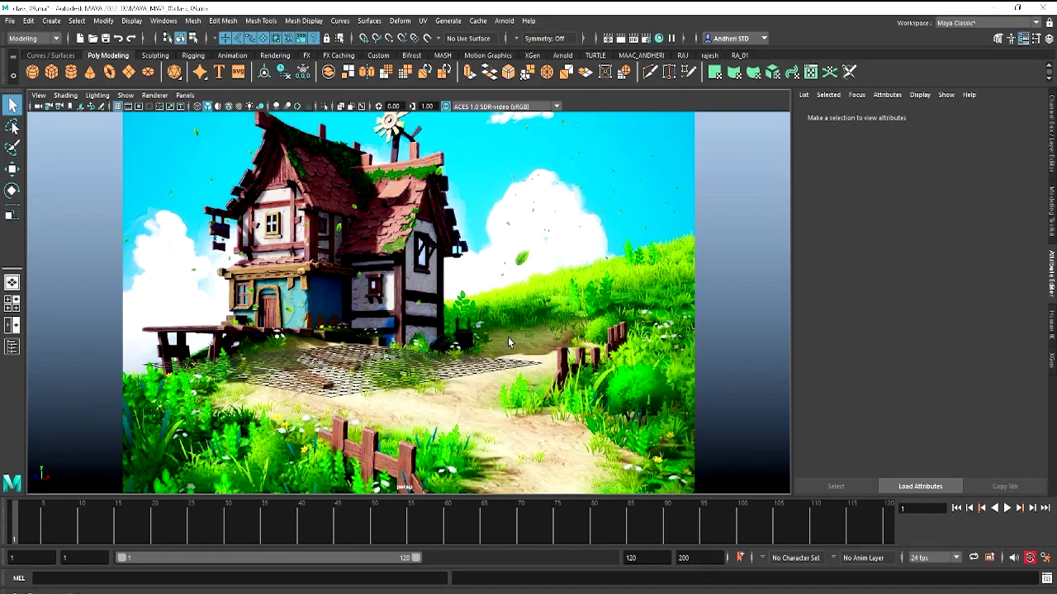
{"action": "left_click_drag", "start_coordinate": [507, 337], "coordinate": [542, 343]}
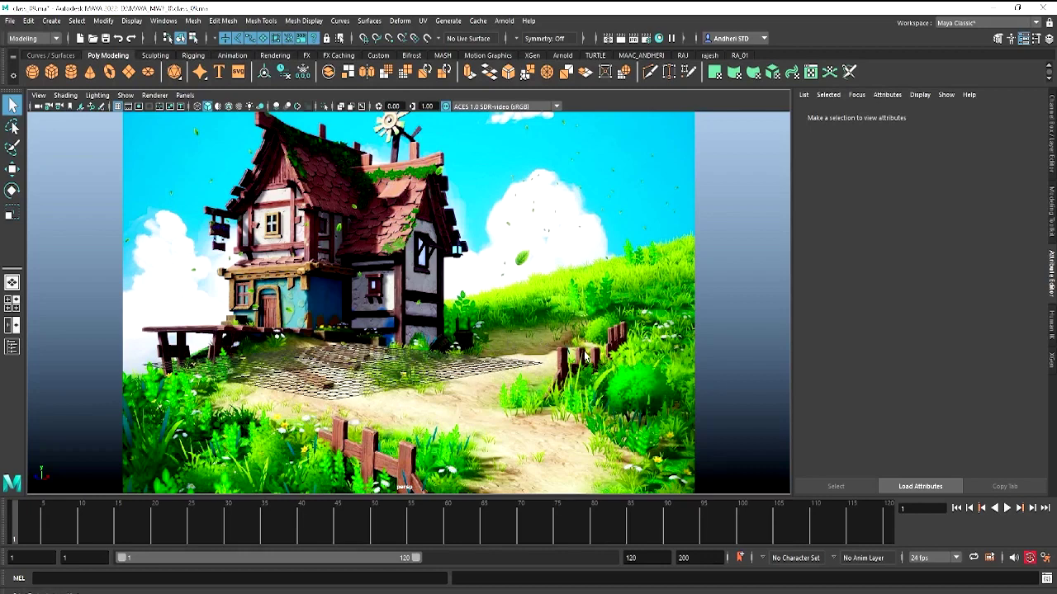
{"action": "left_click", "coordinate": [591, 355]}
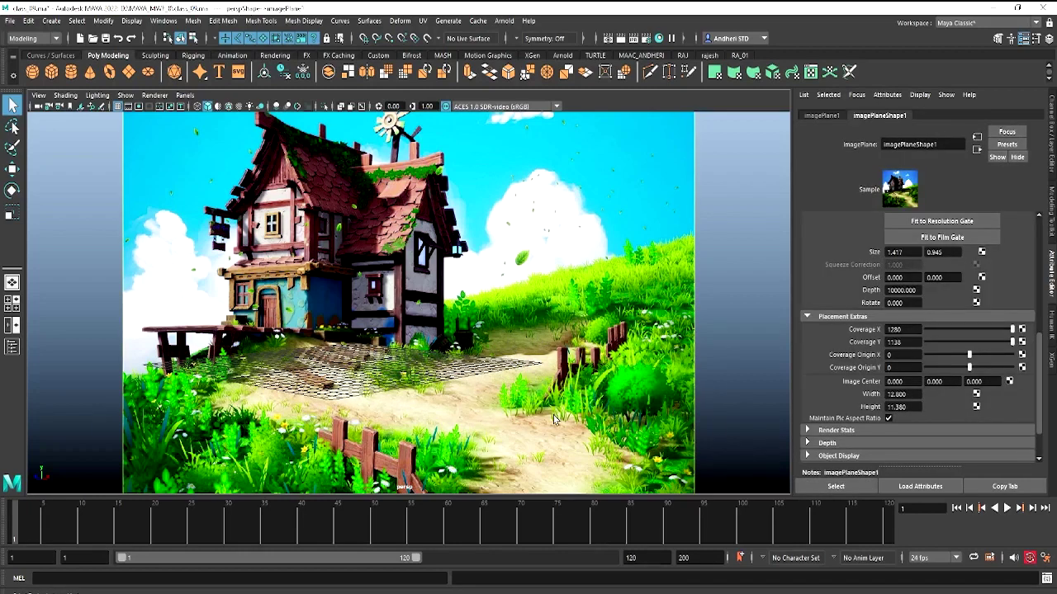
Turn off the grid display so only the house picture shows in the perspective view
{"action": "left_click", "coordinate": [117, 106]}
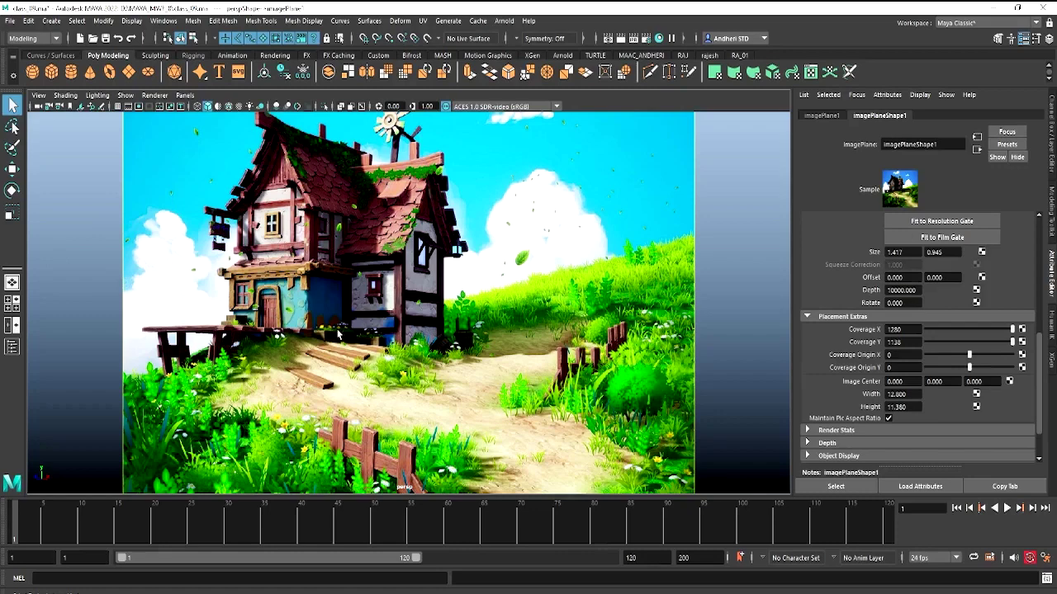
{"action": "left_click", "coordinate": [129, 72]}
{"action": "key", "text": "space"}
{"action": "mouse_move", "coordinate": [510, 283]}
{"action": "left_mouse_down"}
{"action": "mouse_move", "coordinate": [510, 248]}
{"action": "mouse_move", "coordinate": [667, 408]}
{"action": "mouse_move", "coordinate": [685, 408]}
{"action": "left_mouse_up"}
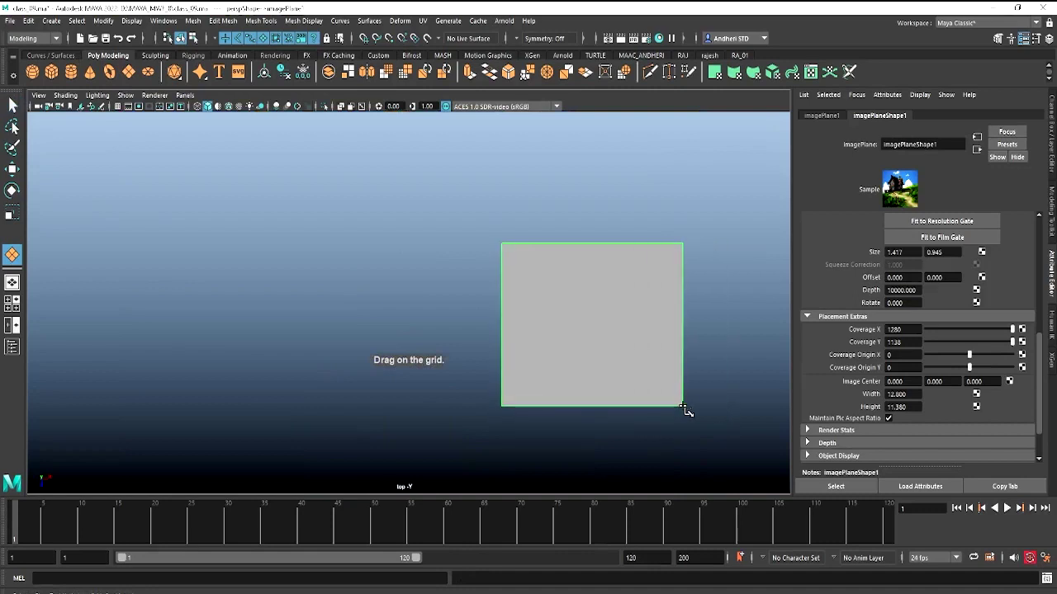
{"action": "key", "text": "q"}
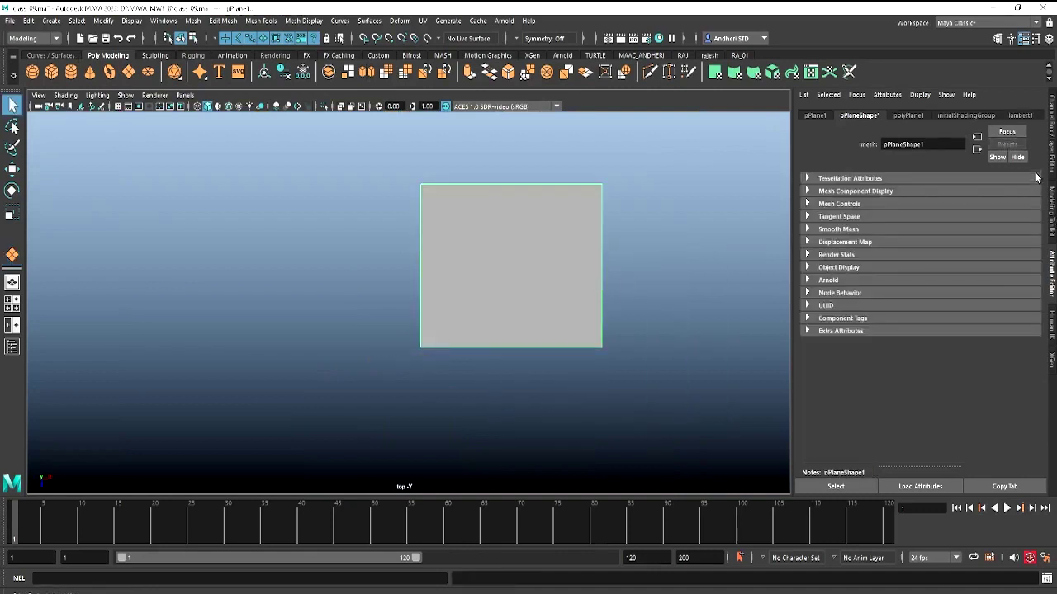
{"action": "left_click", "coordinate": [1052, 149]}
{"action": "left_click", "coordinate": [982, 275]}
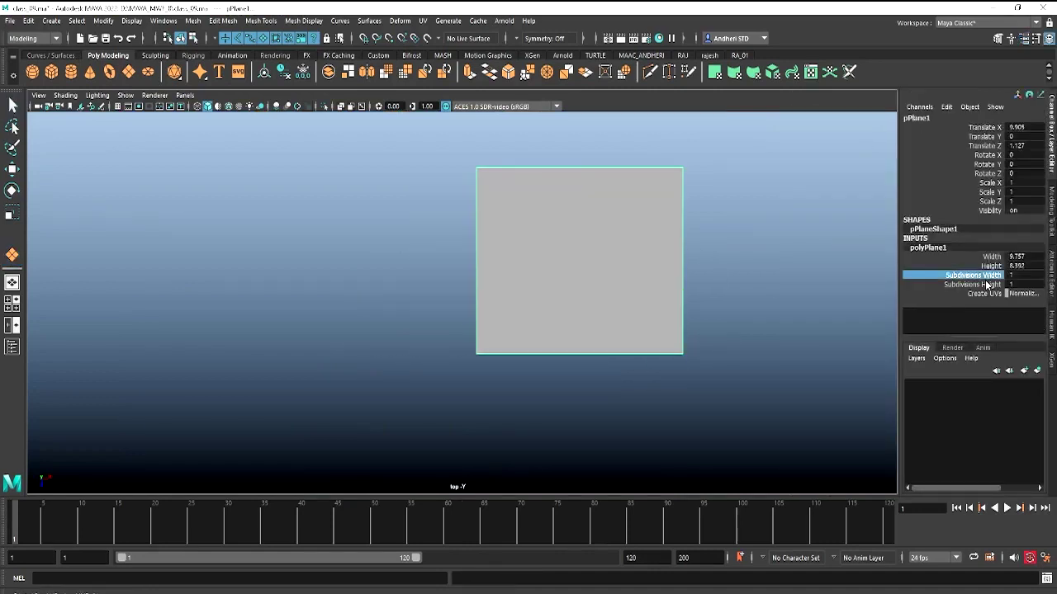
{"action": "left_click", "coordinate": [984, 284], "text": "shift"}
{"action": "middle_click_drag", "start_coordinate": [581, 284], "coordinate": [595, 275]}
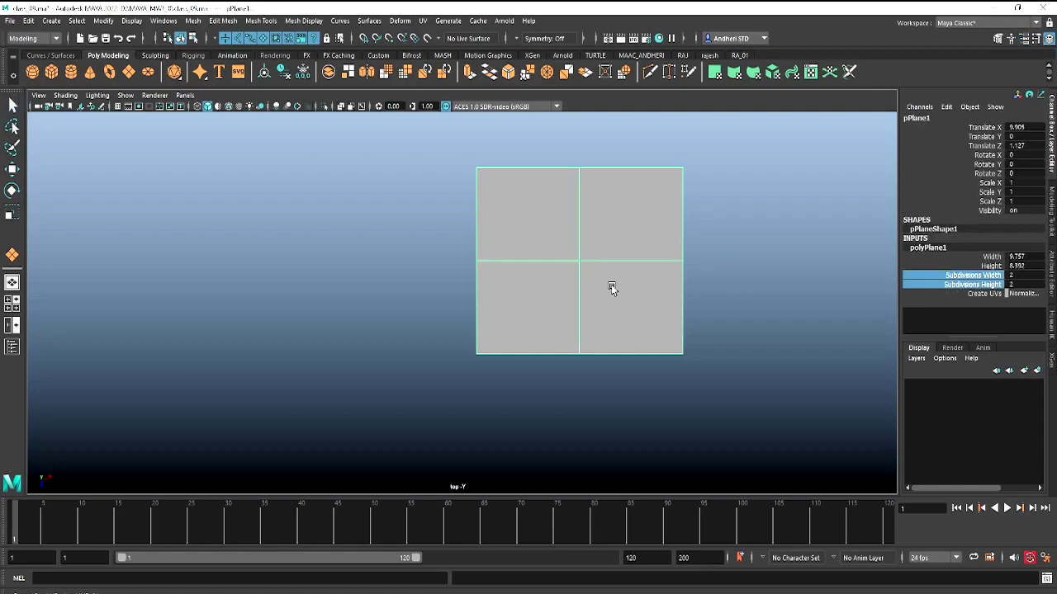
{"action": "key", "text": "F10"}
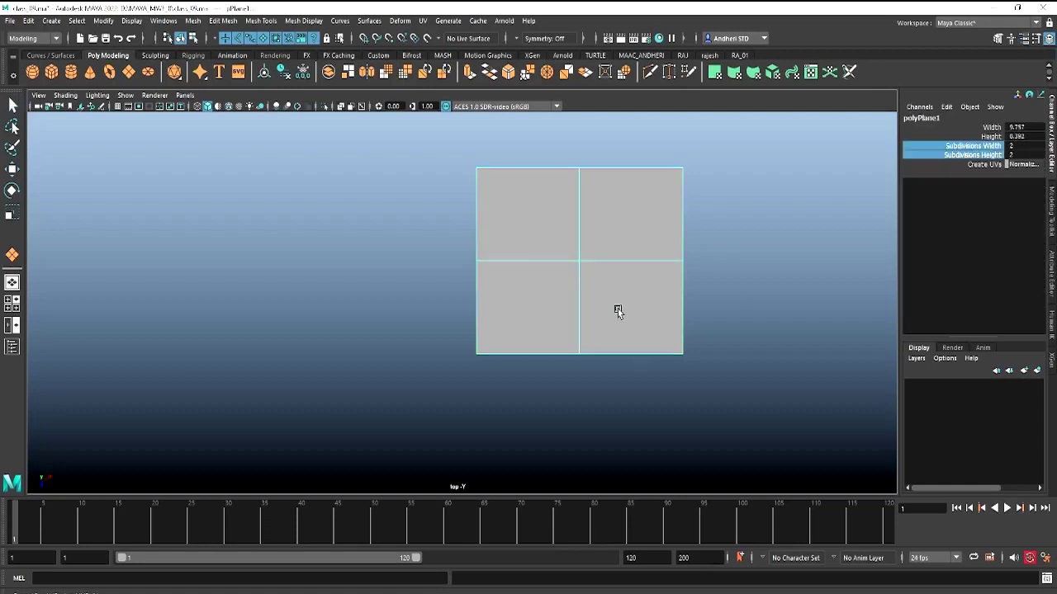
{"action": "right_click_drag", "start_coordinate": [616, 289], "coordinate": [613, 313]}
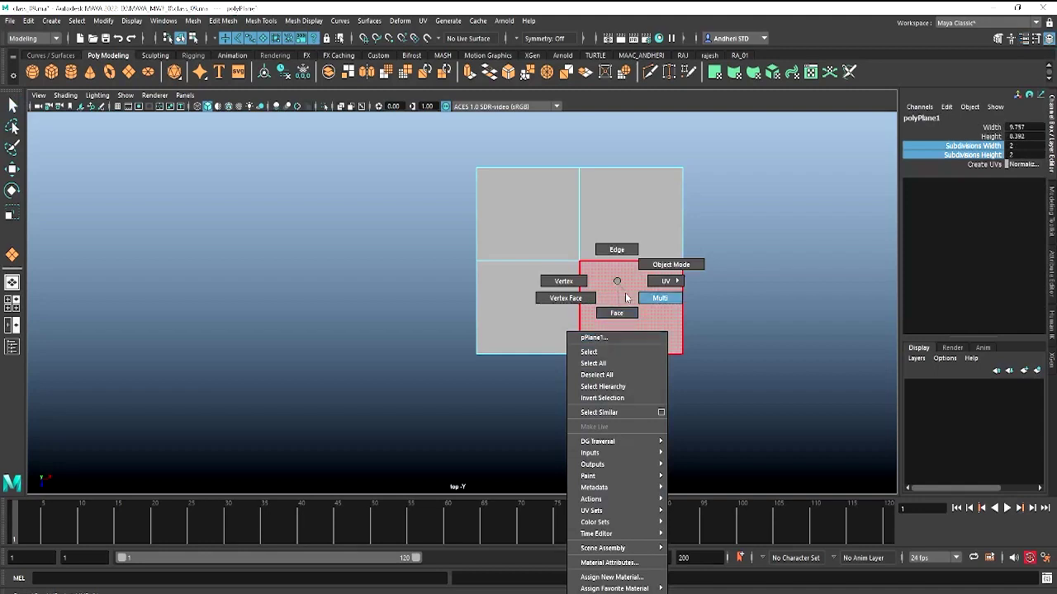
{"action": "left_click", "coordinate": [609, 316]}
{"action": "key", "text": "Delete"}
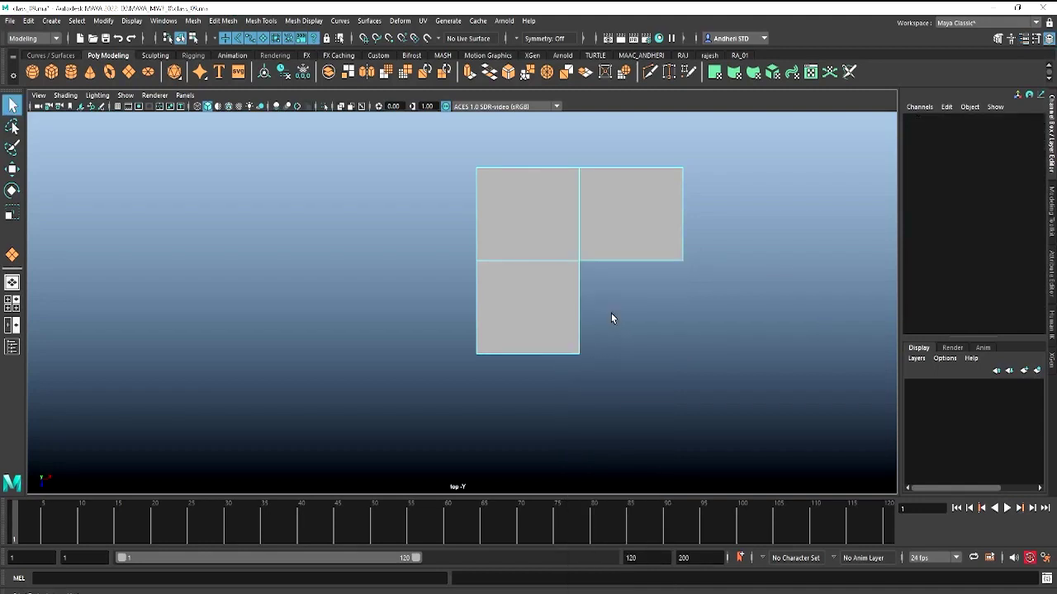
{"action": "right_click_drag", "start_coordinate": [539, 297], "coordinate": [574, 244]}
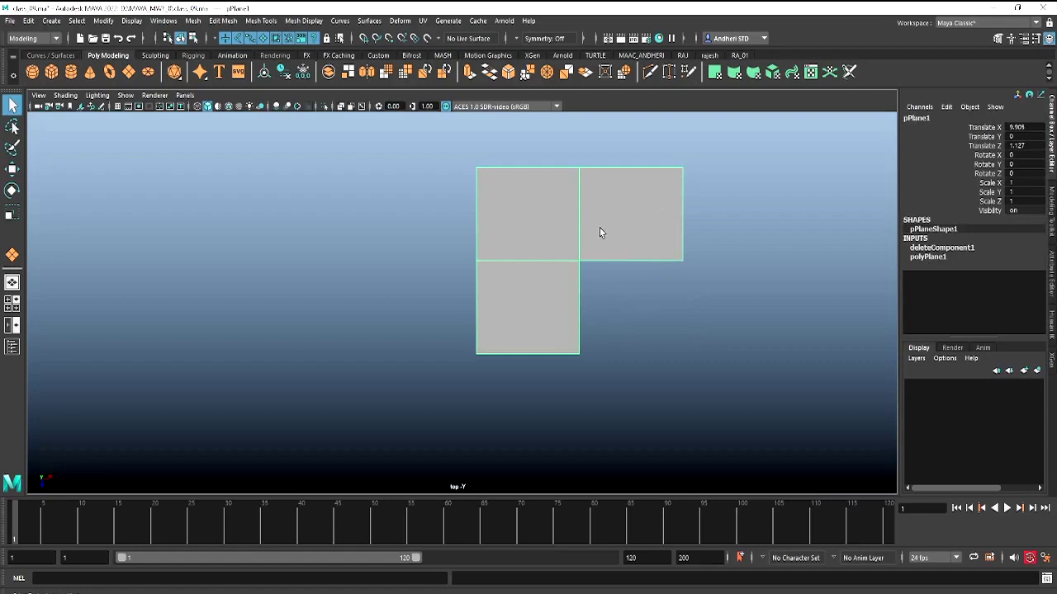
{"action": "key", "text": "Delete"}
{"action": "key", "text": "space"}
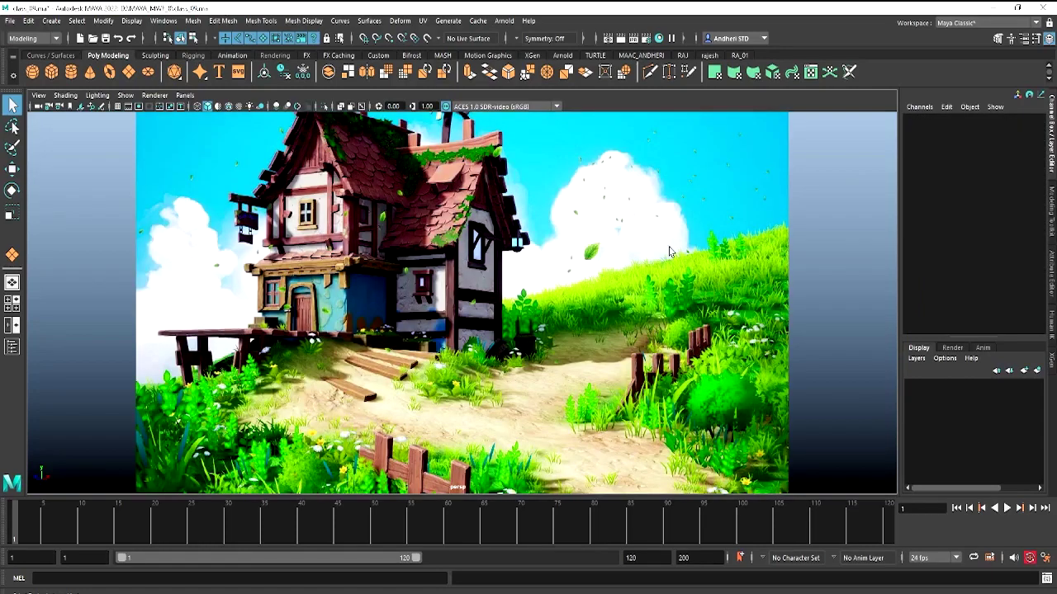
Draw a polygon plane over the dirt path and give it 50 by 50 subdivisions
{"action": "left_click", "coordinate": [130, 72]}
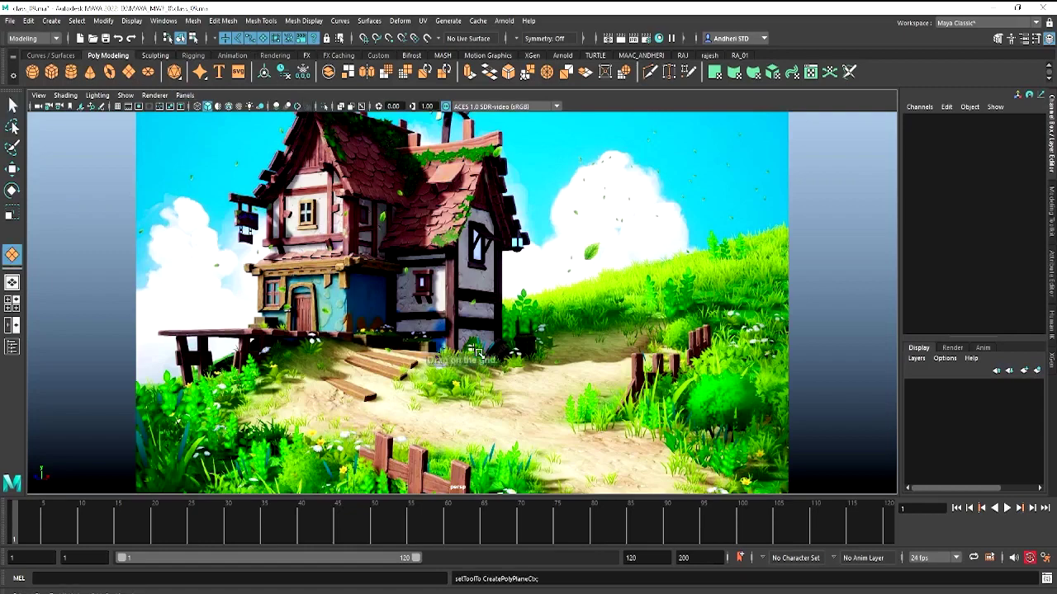
{"action": "left_click_drag", "start_coordinate": [533, 315], "coordinate": [463, 494]}
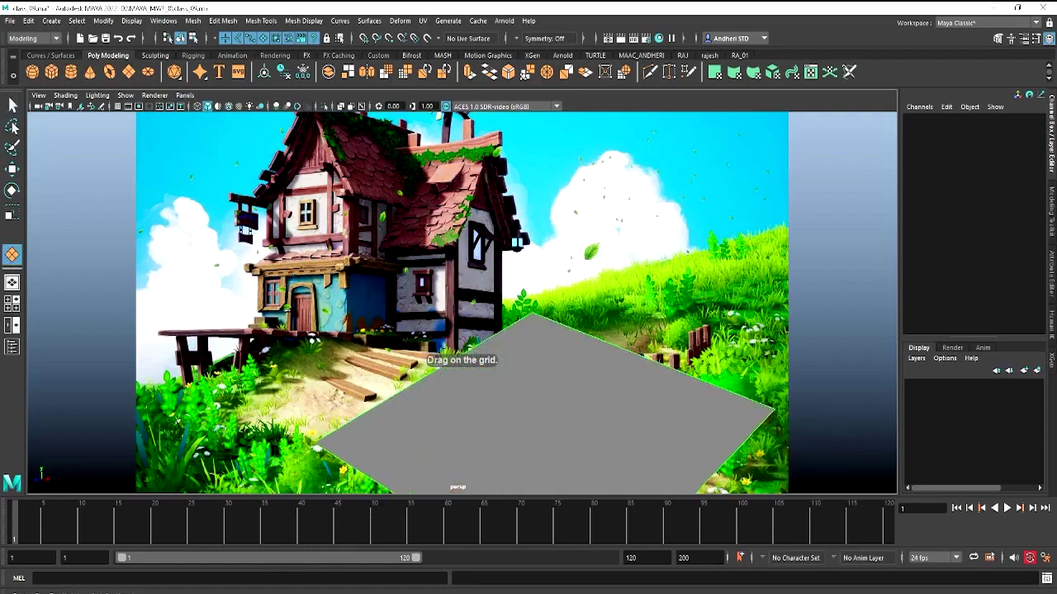
{"action": "left_click_drag", "start_coordinate": [496, 372], "coordinate": [570, 273], "text": "alt"}
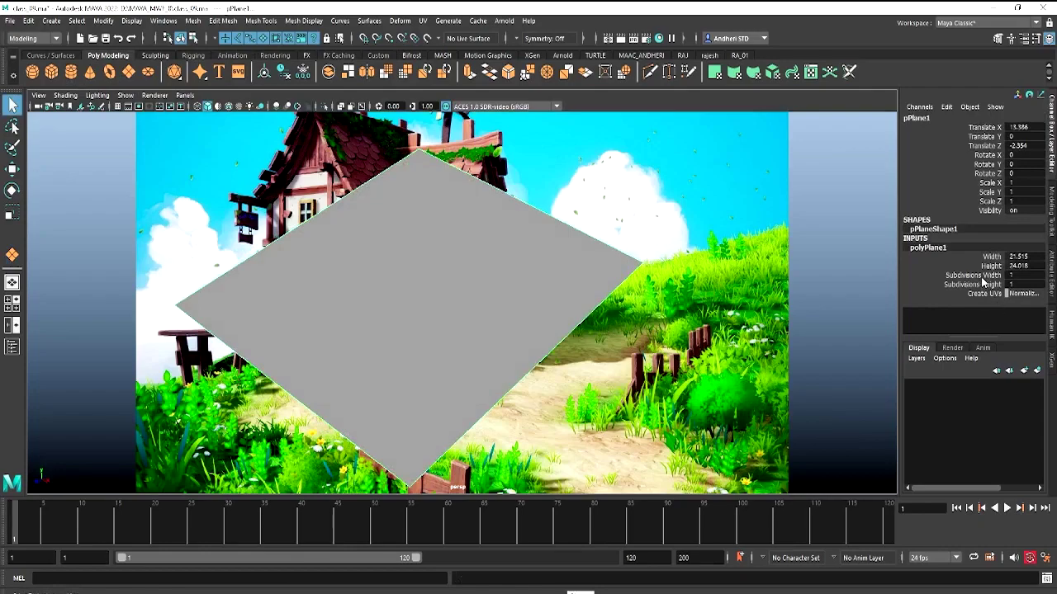
{"action": "left_click_drag", "start_coordinate": [982, 282], "coordinate": [978, 274]}
{"action": "type", "text": "50"}
{"action": "key", "text": "Return"}
{"action": "mouse_move", "coordinate": [363, 273]}
{"action": "left_mouse_down", "text": "alt"}
{"action": "mouse_move", "coordinate": [346, 249]}
{"action": "mouse_move", "coordinate": [387, 248]}
{"action": "mouse_move", "coordinate": [394, 309]}
{"action": "left_mouse_up", "text": "alt"}
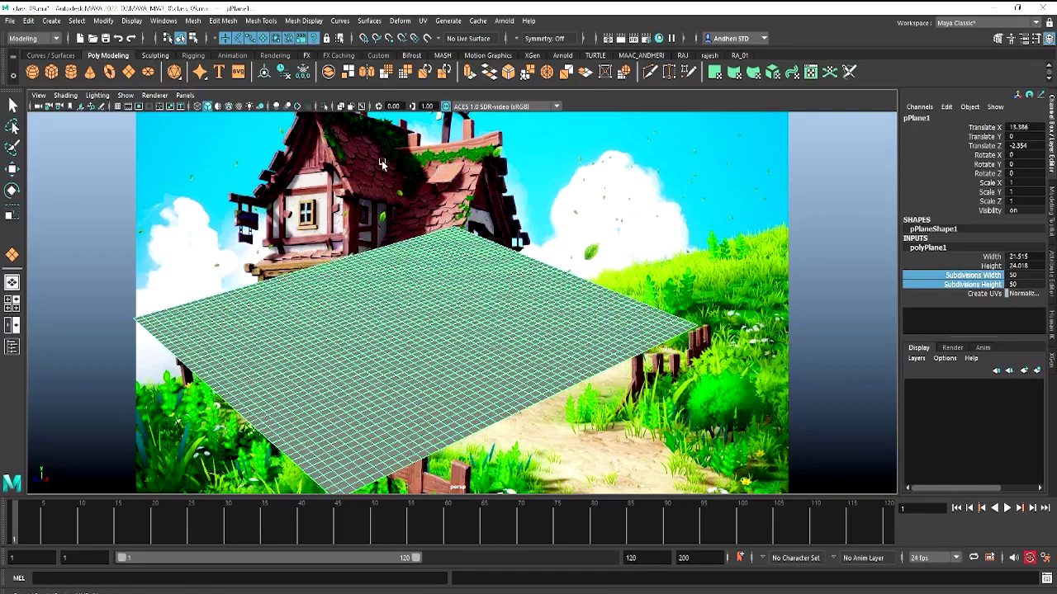
{"action": "scroll", "coordinate": [388, 305], "scroll_direction": "up", "scroll_amount": 2}
Scale the ground plane uniformly to 3.589 so it covers the whole foreground terrain
{"action": "key", "text": "r"}
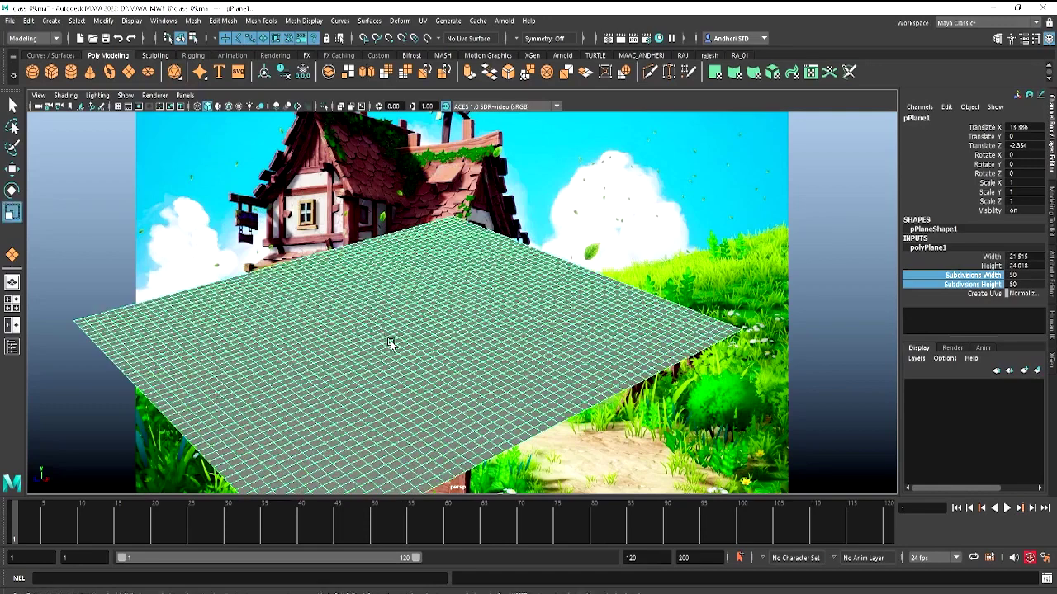
{"action": "scroll", "coordinate": [397, 335], "scroll_direction": "down", "scroll_amount": 3}
{"action": "mouse_move", "coordinate": [428, 319]}
{"action": "left_mouse_down"}
{"action": "mouse_move", "coordinate": [468, 329]}
{"action": "mouse_move", "coordinate": [455, 382]}
{"action": "mouse_move", "coordinate": [719, 355]}
{"action": "mouse_move", "coordinate": [658, 346]}
{"action": "mouse_move", "coordinate": [674, 354]}
{"action": "left_mouse_up"}
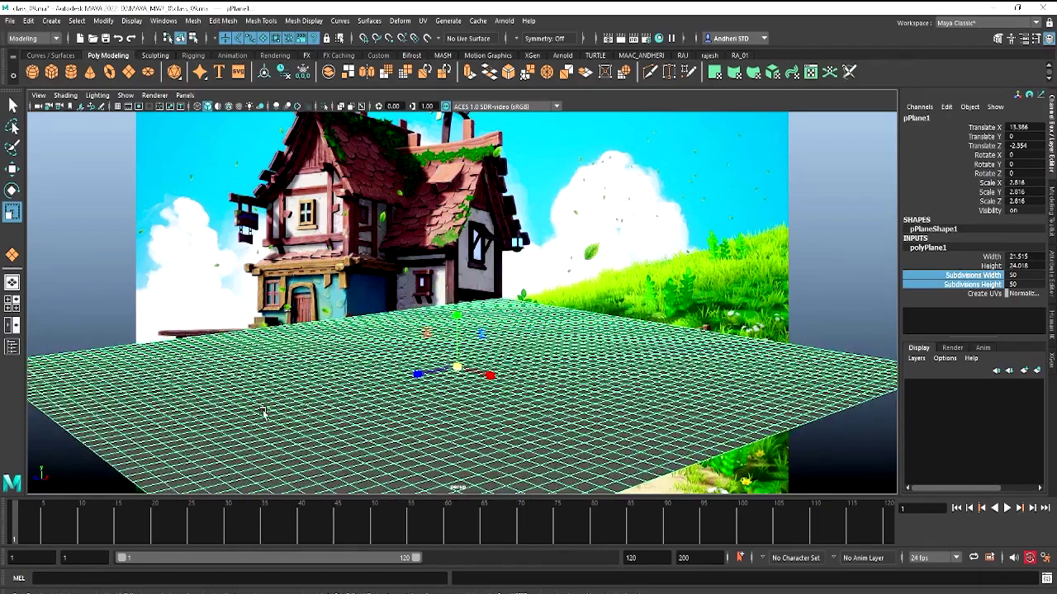
{"action": "mouse_move", "coordinate": [606, 347]}
{"action": "left_mouse_down", "text": "alt"}
{"action": "mouse_move", "coordinate": [621, 359]}
{"action": "mouse_move", "coordinate": [583, 358]}
{"action": "mouse_move", "coordinate": [647, 354]}
{"action": "mouse_move", "coordinate": [628, 337]}
{"action": "mouse_move", "coordinate": [730, 347]}
{"action": "mouse_move", "coordinate": [615, 330]}
{"action": "left_mouse_up", "text": "alt"}
{"action": "mouse_move", "coordinate": [450, 363]}
{"action": "left_mouse_down"}
{"action": "mouse_move", "coordinate": [585, 384]}
{"action": "mouse_move", "coordinate": [575, 390]}
{"action": "left_mouse_up"}
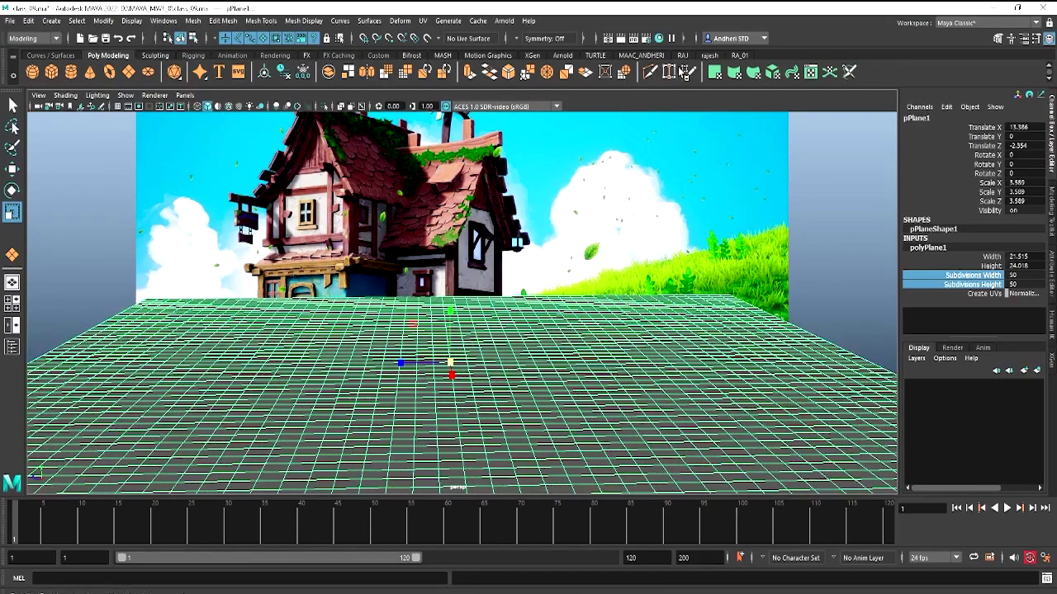
{"action": "left_click", "coordinate": [48, 55]}
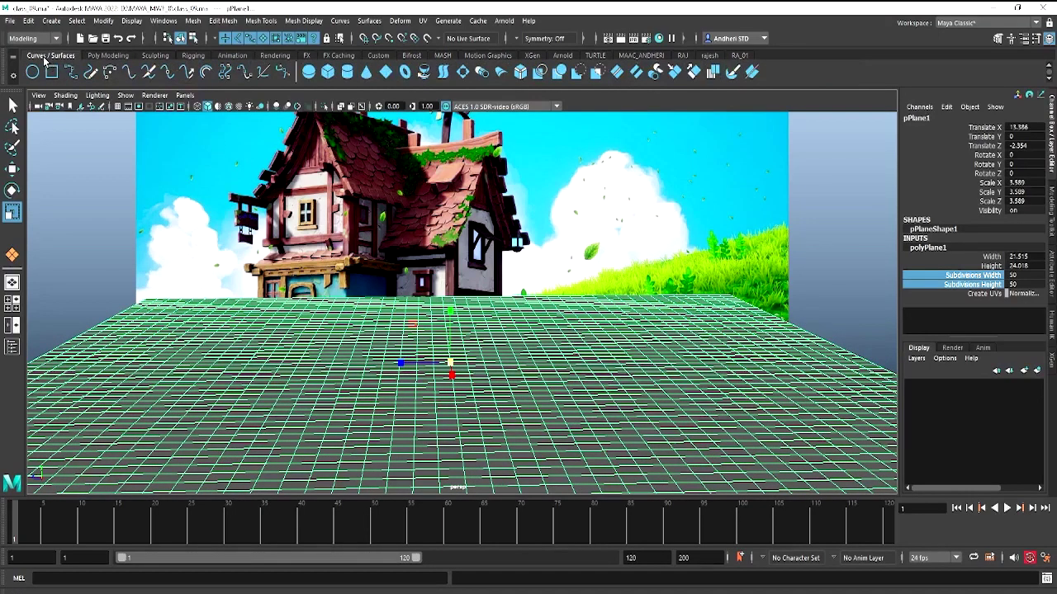
Test a Sculpt Geometry stroke on the plane, undo the dent, and show the tool's settings
{"action": "left_click", "coordinate": [732, 74]}
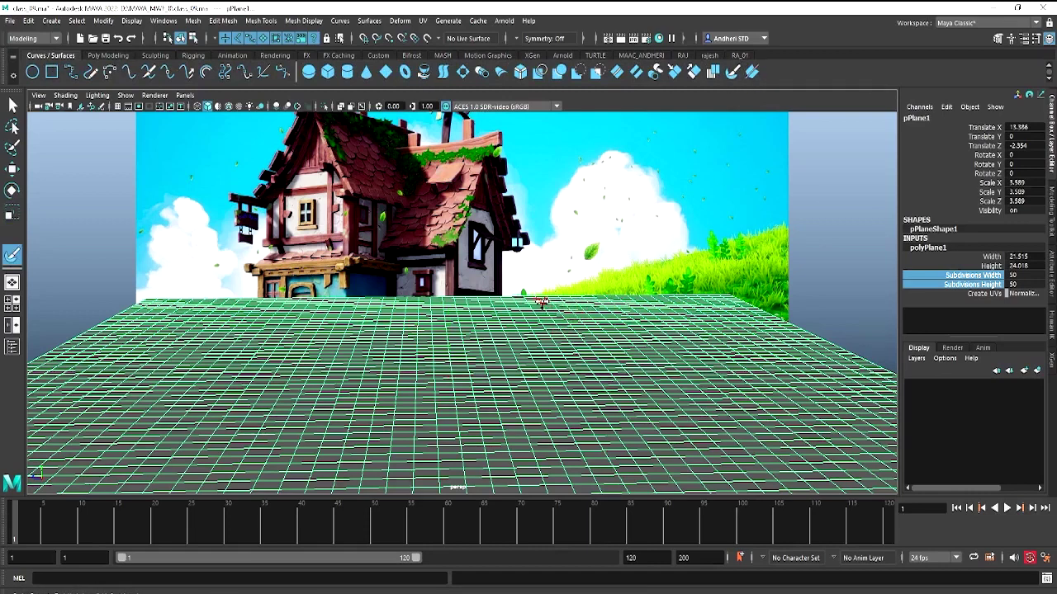
{"action": "left_click_drag", "start_coordinate": [541, 301], "coordinate": [565, 308]}
{"action": "left_click_drag", "start_coordinate": [710, 338], "coordinate": [684, 355]}
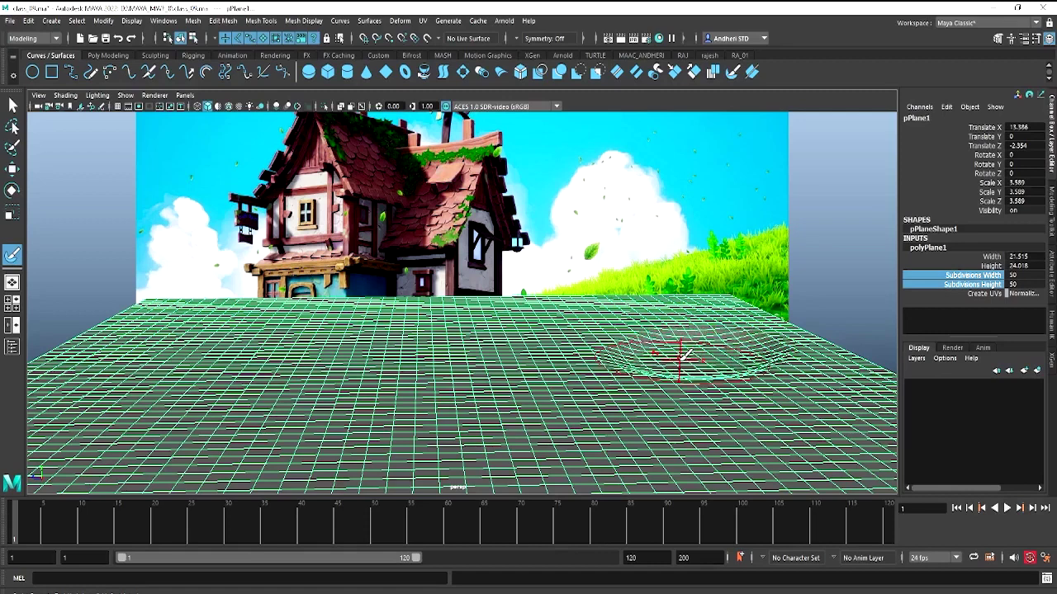
{"action": "key", "text": "ctrl+z"}
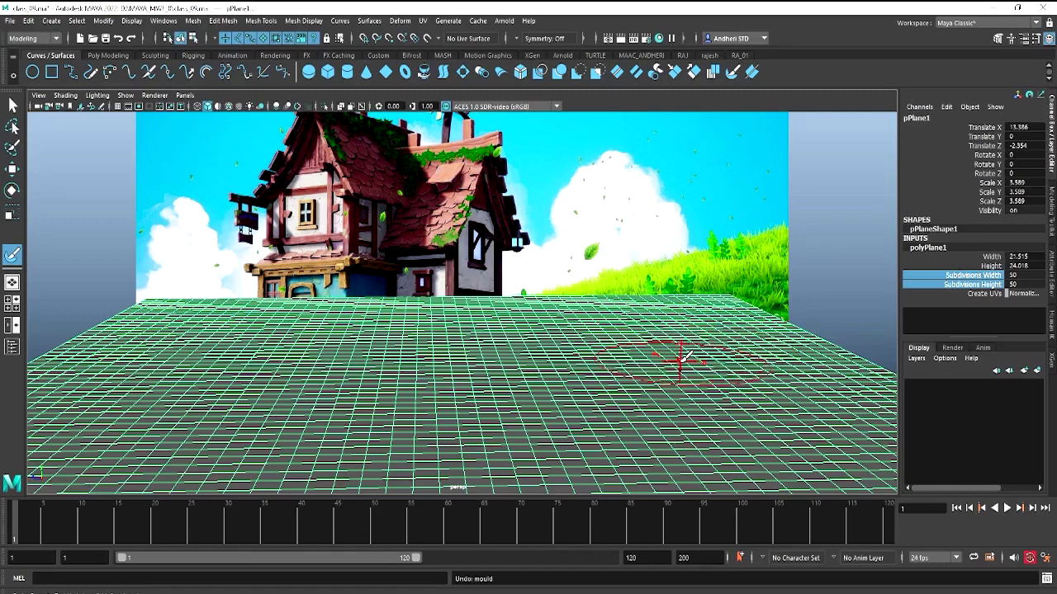
{"action": "double_click", "coordinate": [12, 255]}
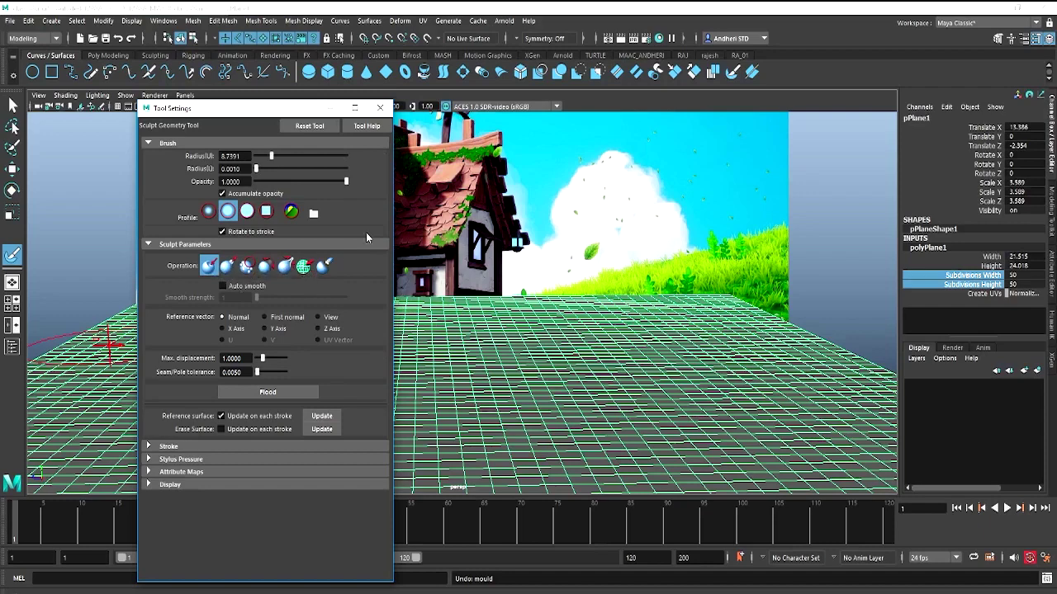
Raise a wavy sculpted ridge along the plane's right side, undoing a stray dent
{"action": "left_click", "coordinate": [379, 109]}
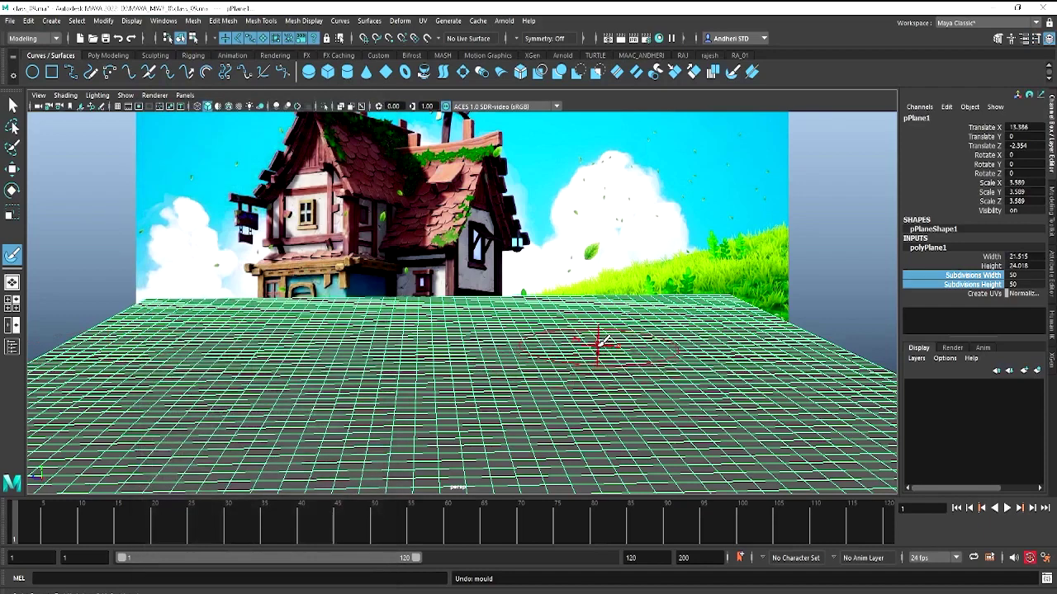
{"action": "left_click_drag", "start_coordinate": [596, 353], "coordinate": [590, 396]}
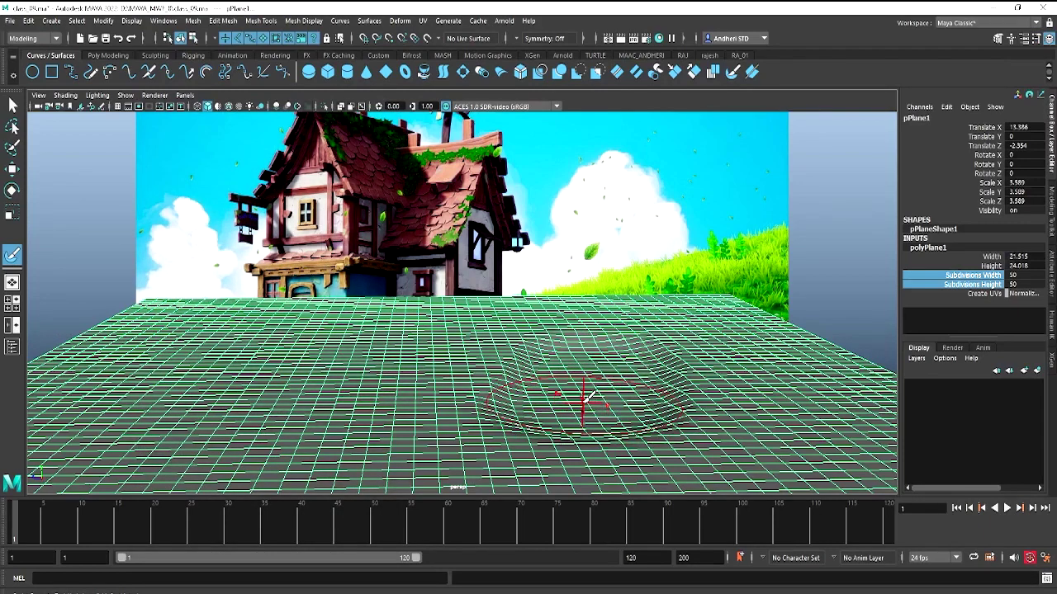
{"action": "key", "text": "ctrl+z"}
{"action": "key", "text": "ctrl+z"}
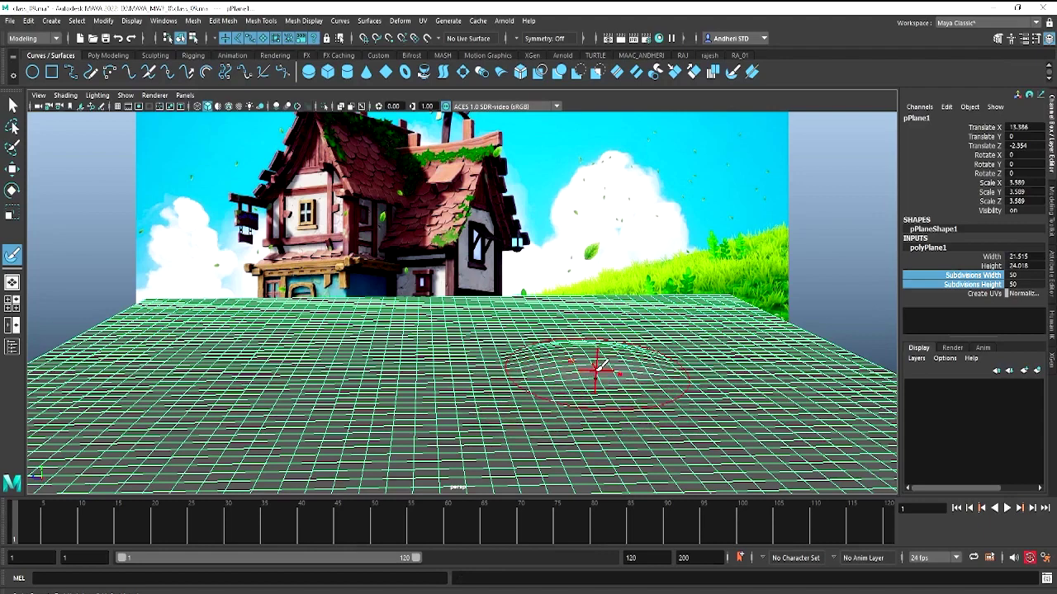
{"action": "mouse_move", "coordinate": [596, 366]}
{"action": "left_mouse_down"}
{"action": "mouse_move", "coordinate": [718, 314]}
{"action": "mouse_move", "coordinate": [738, 331]}
{"action": "mouse_move", "coordinate": [707, 302]}
{"action": "mouse_move", "coordinate": [855, 276]}
{"action": "mouse_move", "coordinate": [627, 326]}
{"action": "mouse_move", "coordinate": [566, 297]}
{"action": "mouse_move", "coordinate": [552, 338]}
{"action": "mouse_move", "coordinate": [523, 366]}
{"action": "mouse_move", "coordinate": [500, 330]}
{"action": "mouse_move", "coordinate": [481, 325]}
{"action": "mouse_move", "coordinate": [487, 355]}
{"action": "left_mouse_up"}
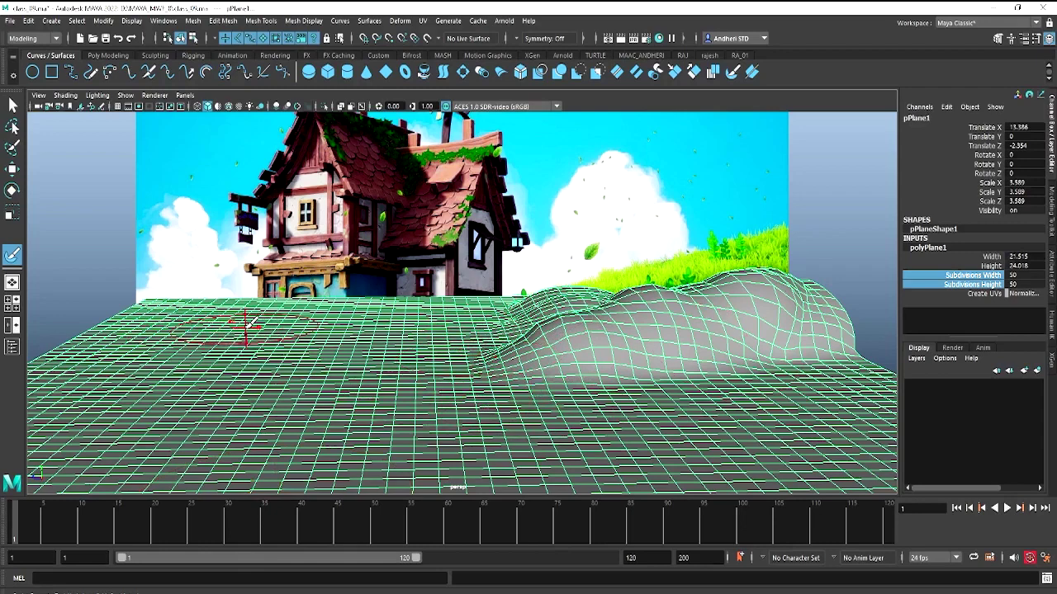
Display the mesh as wireframe and sculpt the plane's lower rows along the front edge
{"action": "key", "text": "4"}
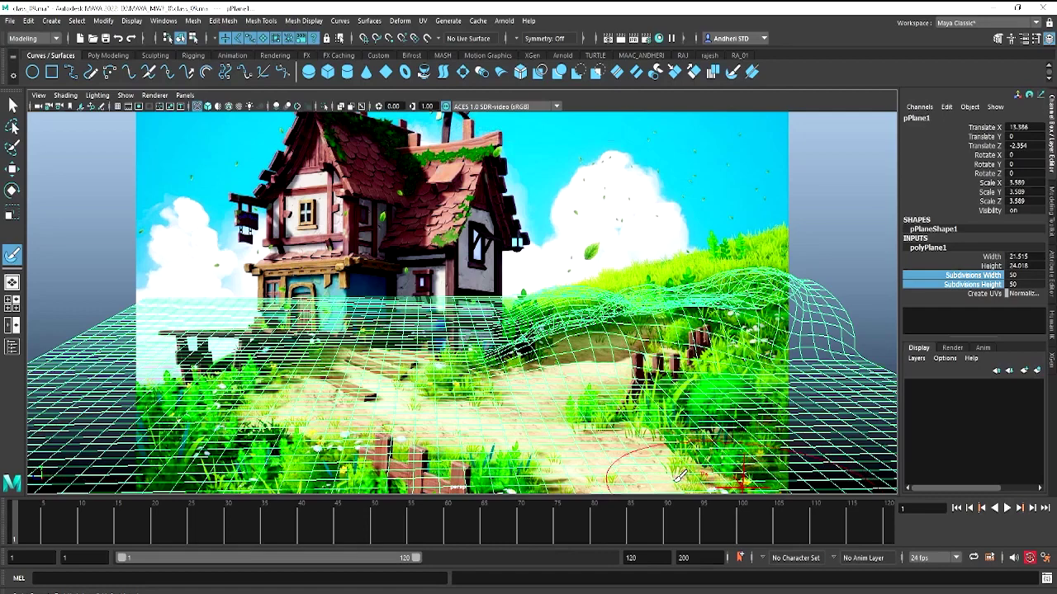
{"action": "left_click_drag", "start_coordinate": [758, 516], "coordinate": [772, 516]}
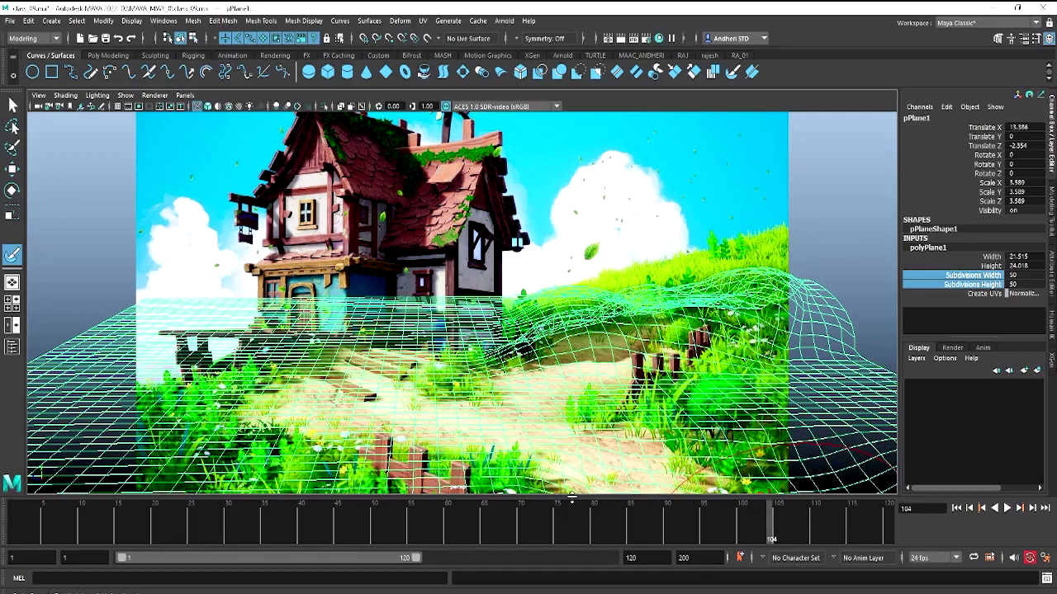
{"action": "left_click_drag", "start_coordinate": [572, 500], "coordinate": [140, 501]}
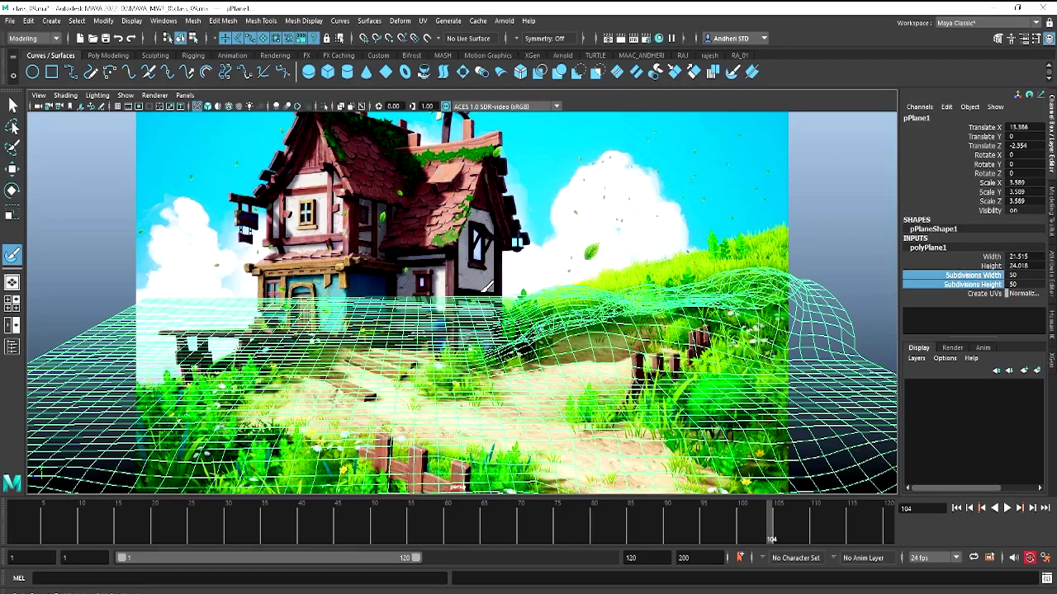
{"action": "key", "text": "w"}
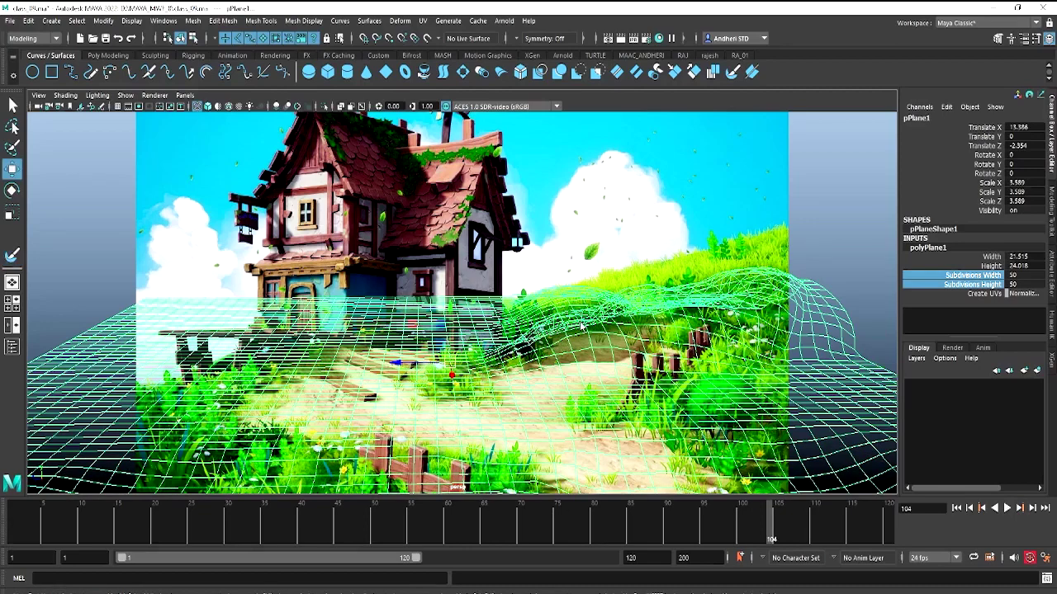
Put the 50-by-50 ground plane into Vertex mode from its right-click marking menu
{"action": "right_click", "coordinate": [479, 282]}
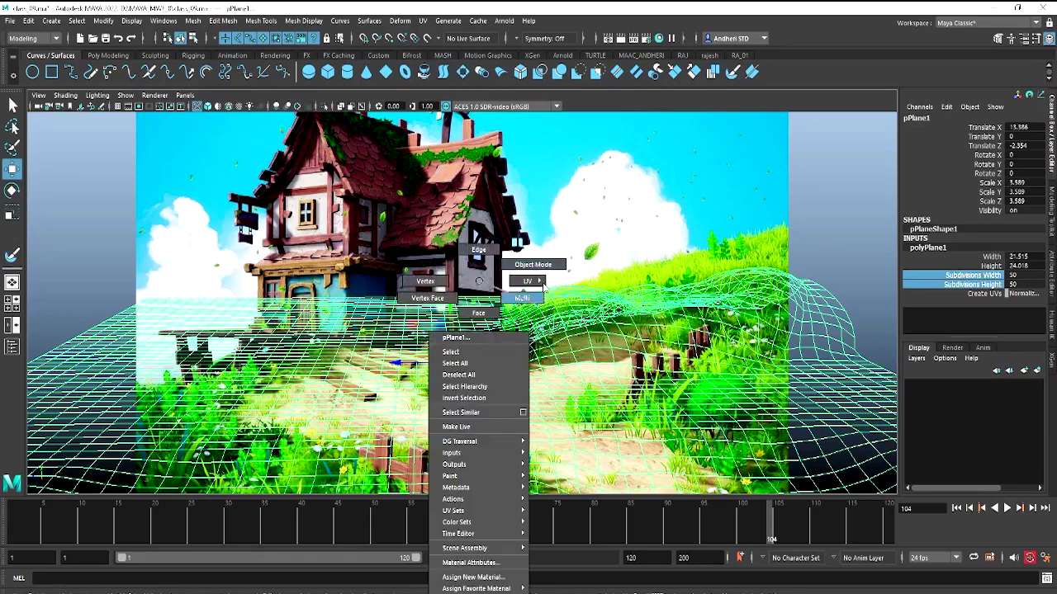
{"action": "left_click", "coordinate": [540, 282]}
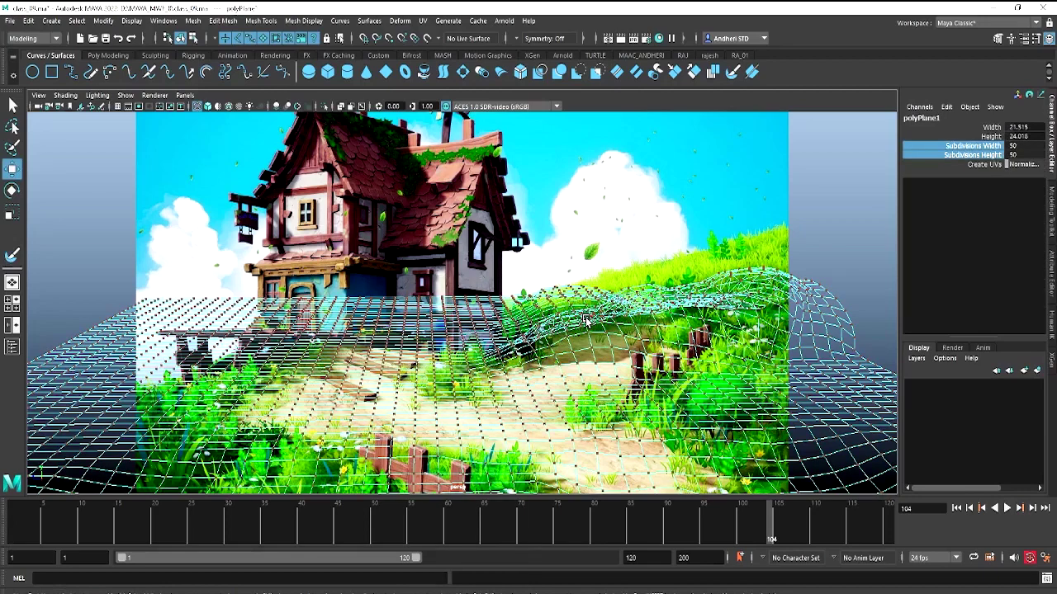
{"action": "right_click_drag", "start_coordinate": [591, 316], "coordinate": [691, 250]}
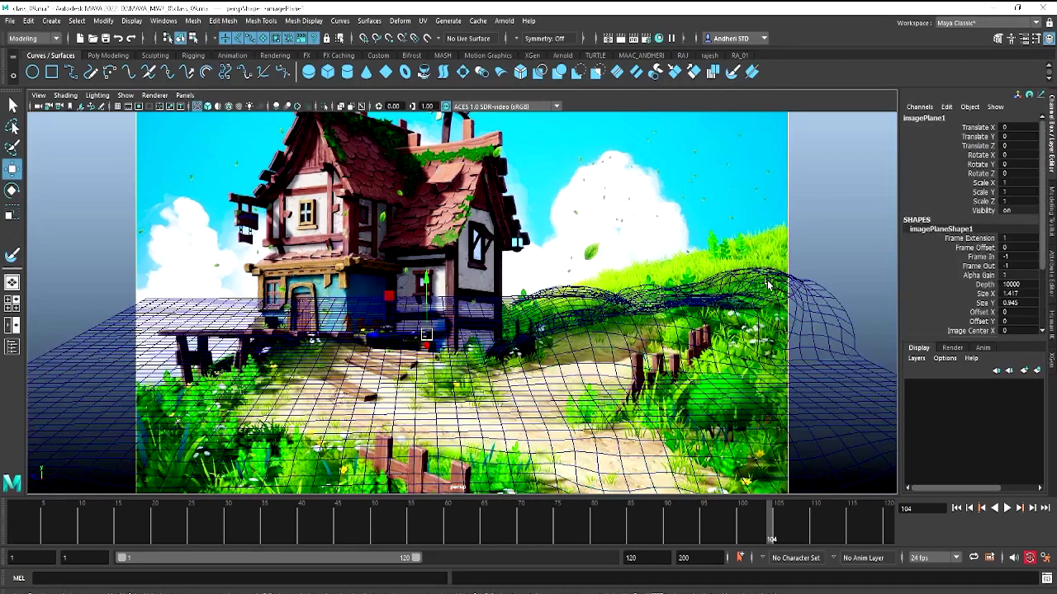
{"action": "right_click_drag", "start_coordinate": [781, 281], "coordinate": [762, 295]}
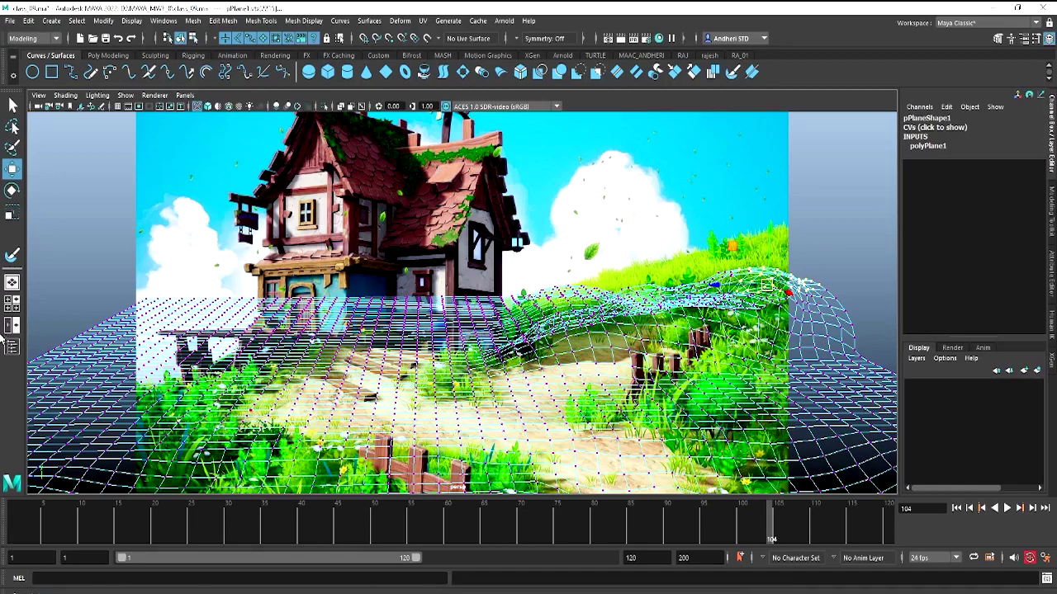
Turn on Soft Select in the Move tool settings, using Volume falloff with radius about 1.65
{"action": "double_click", "coordinate": [12, 170]}
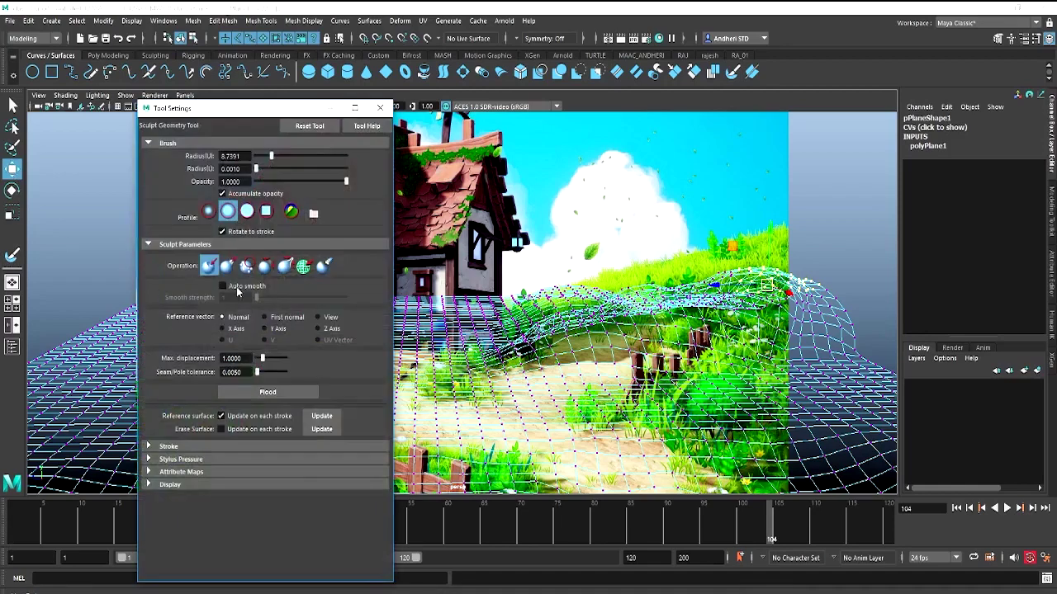
{"action": "left_click", "coordinate": [150, 370]}
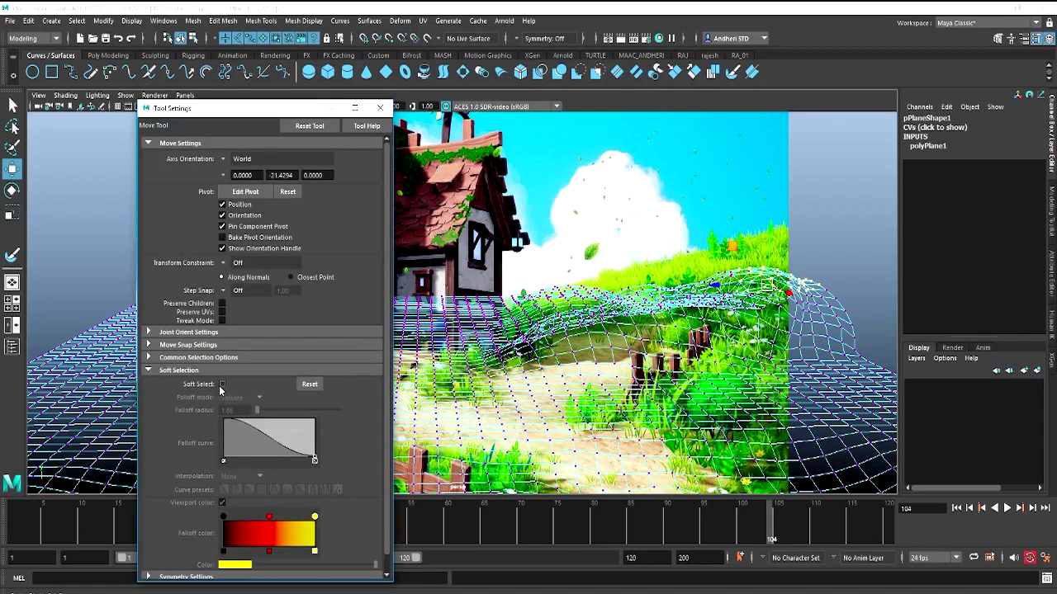
{"action": "left_click", "coordinate": [223, 385]}
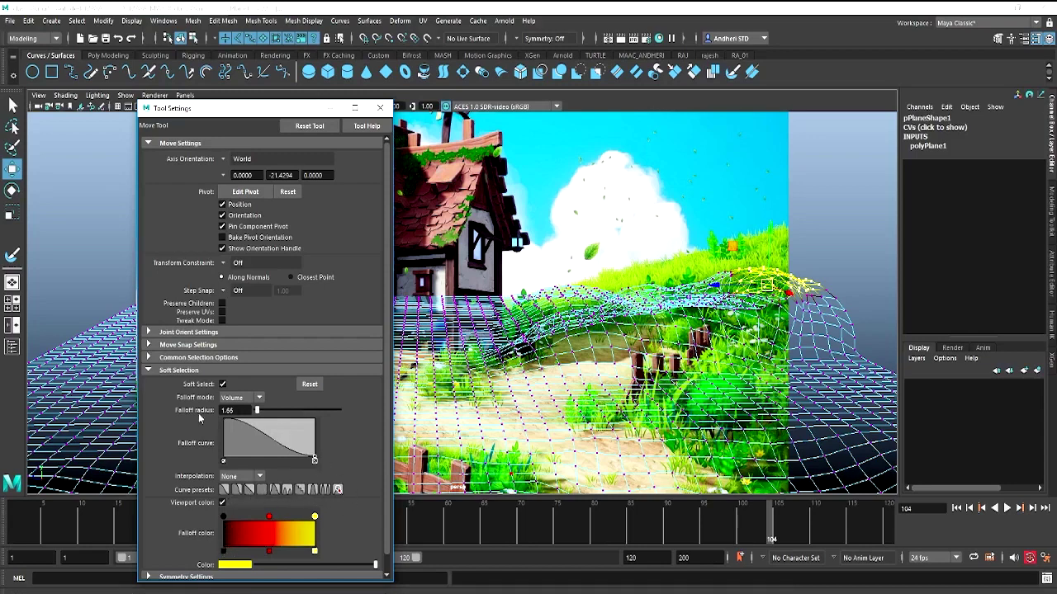
{"action": "scroll", "coordinate": [322, 301], "scroll_direction": "down", "scroll_amount": 1}
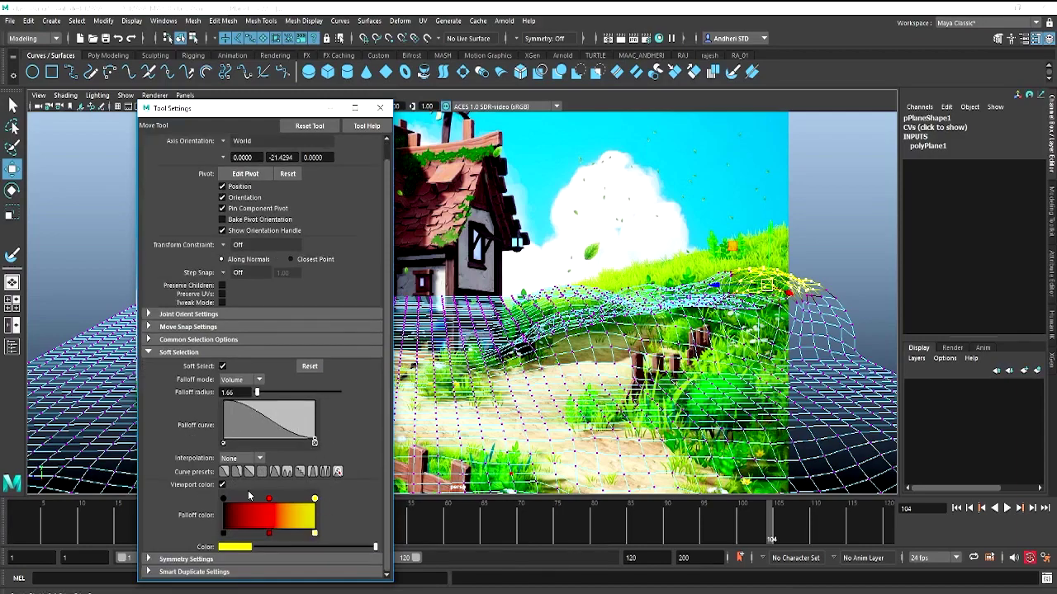
Shade the plane, widen the soft falloff, and lift its right corner into a tall arching hill
{"action": "left_click", "coordinate": [378, 109]}
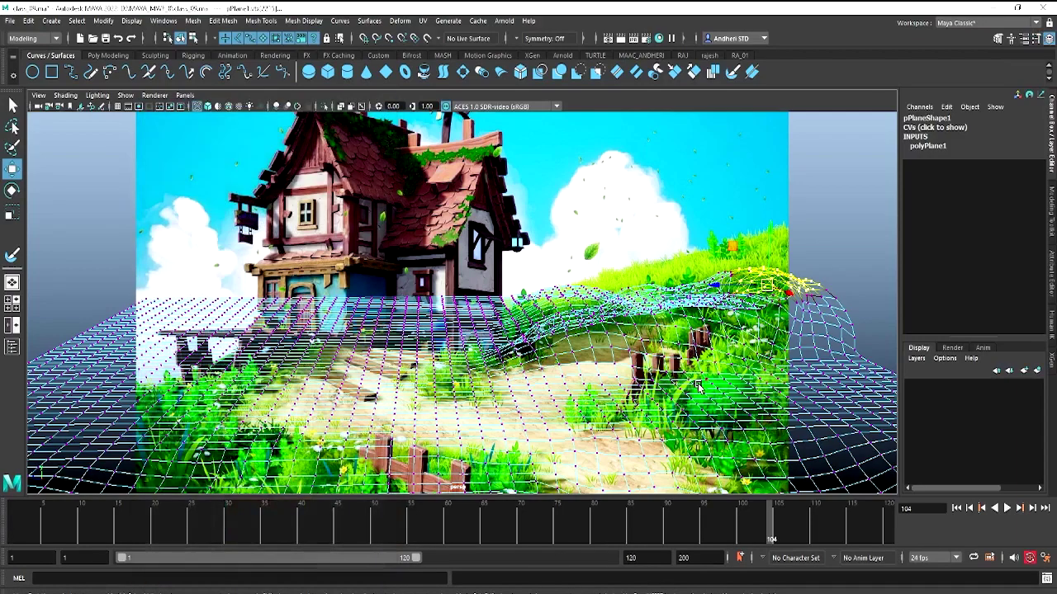
{"action": "left_click_drag", "start_coordinate": [721, 335], "coordinate": [606, 404], "text": "alt"}
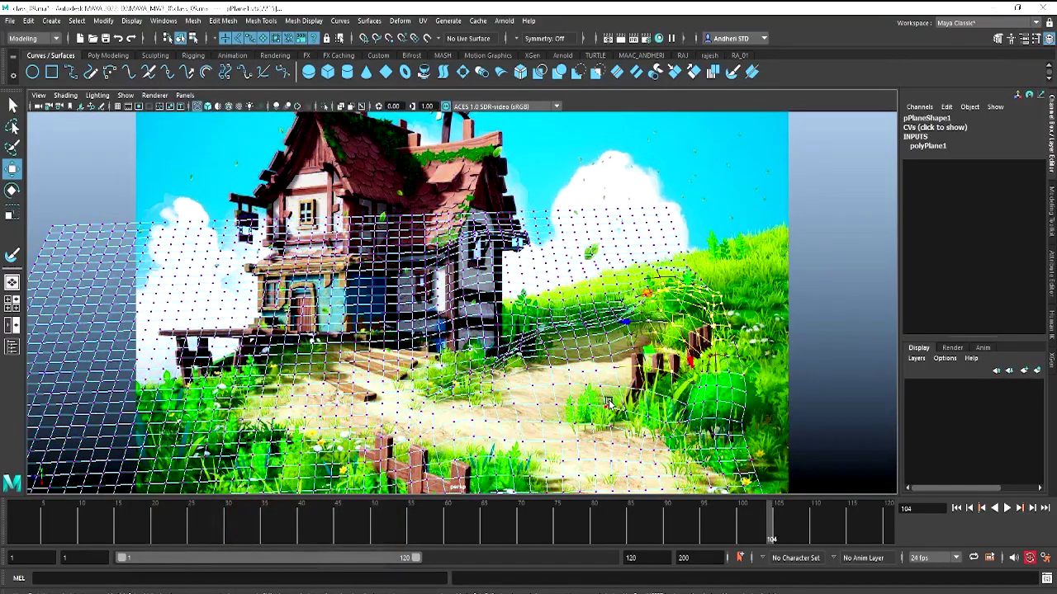
{"action": "key", "text": "5"}
{"action": "left_click_drag", "start_coordinate": [609, 336], "coordinate": [412, 358], "text": "alt"}
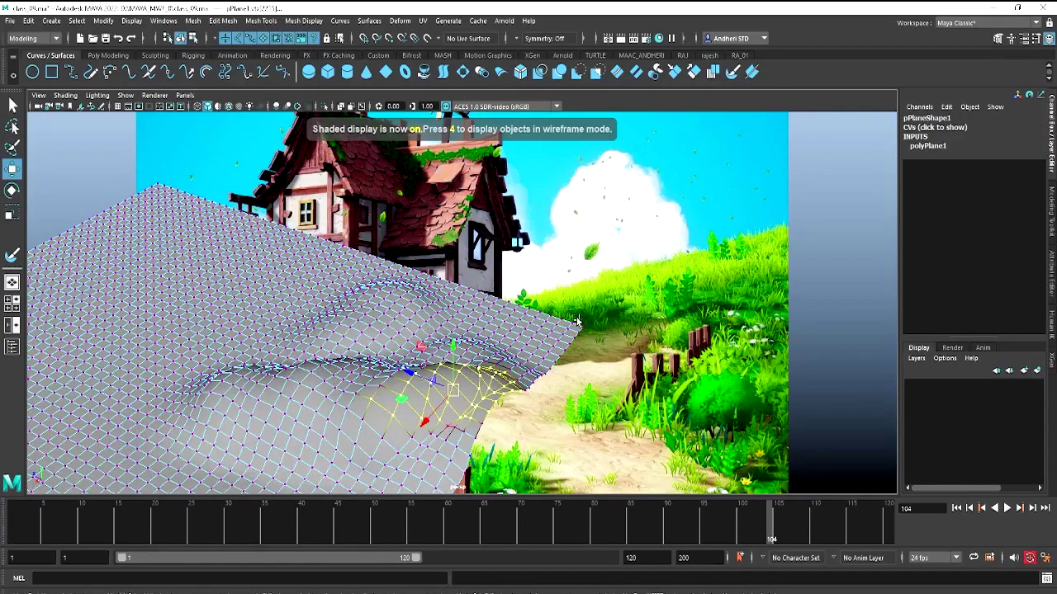
{"action": "left_click_drag", "start_coordinate": [471, 357], "coordinate": [499, 433], "text": "alt"}
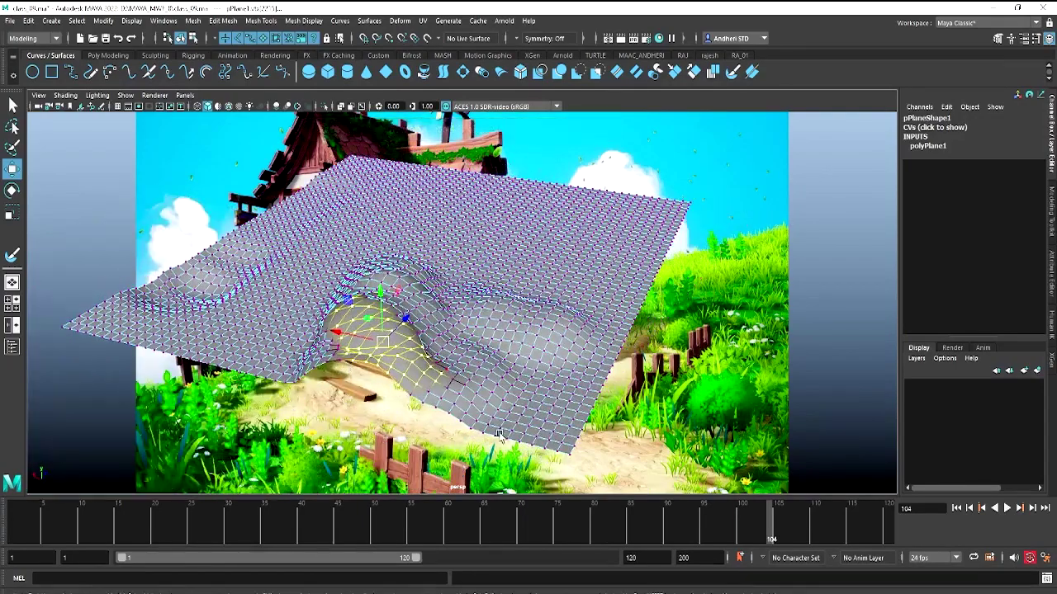
{"action": "left_click", "coordinate": [560, 454]}
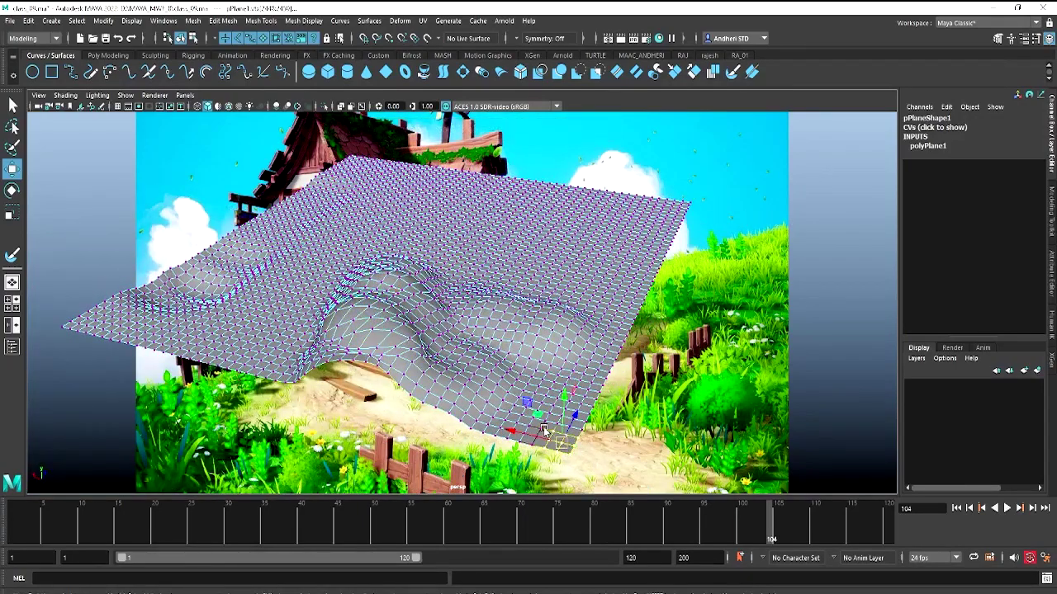
{"action": "left_click_drag", "start_coordinate": [544, 430], "coordinate": [840, 432]}
{"action": "left_click_drag", "start_coordinate": [586, 396], "coordinate": [629, 385]}
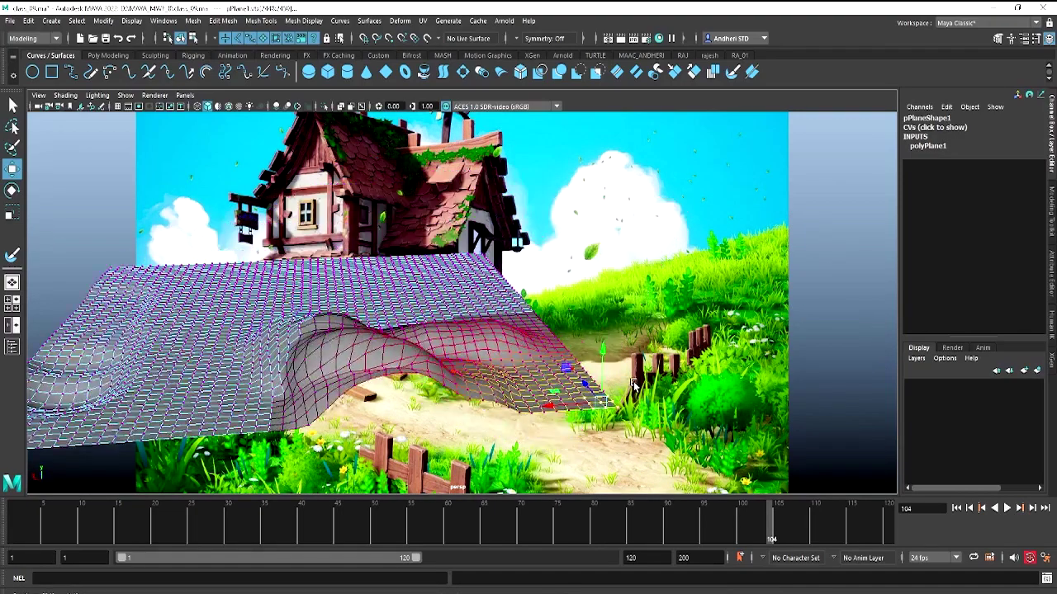
{"action": "mouse_move", "coordinate": [609, 268]}
{"action": "left_mouse_down"}
{"action": "mouse_move", "coordinate": [623, 186]}
{"action": "mouse_move", "coordinate": [727, 322]}
{"action": "mouse_move", "coordinate": [714, 326]}
{"action": "mouse_move", "coordinate": [710, 293]}
{"action": "mouse_move", "coordinate": [658, 324]}
{"action": "mouse_move", "coordinate": [686, 303]}
{"action": "left_mouse_up"}
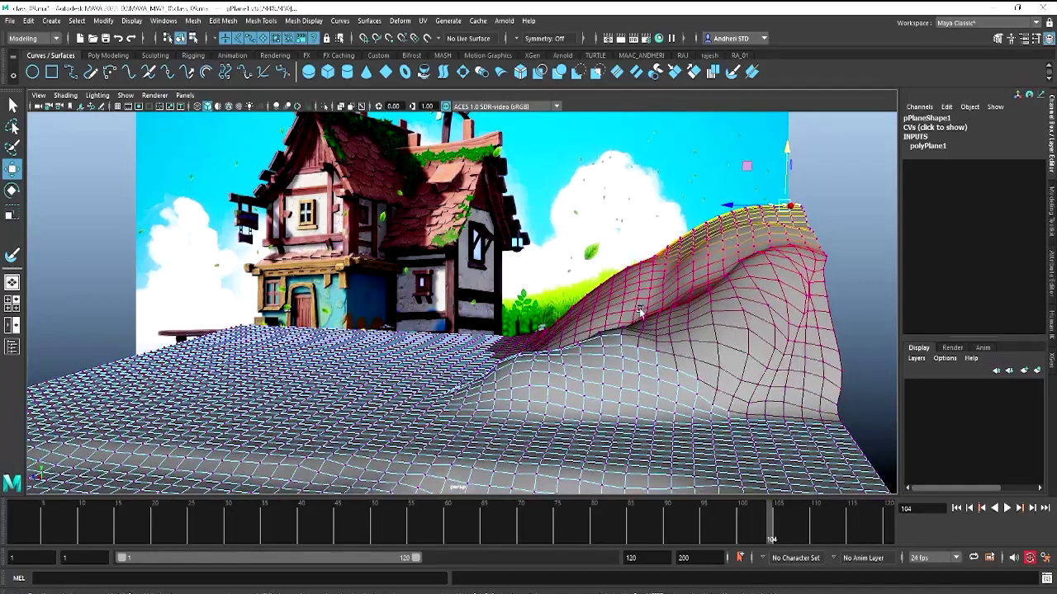
Pull up a ridge of vertices beside the house and select along the front edge
{"action": "left_click", "coordinate": [531, 337]}
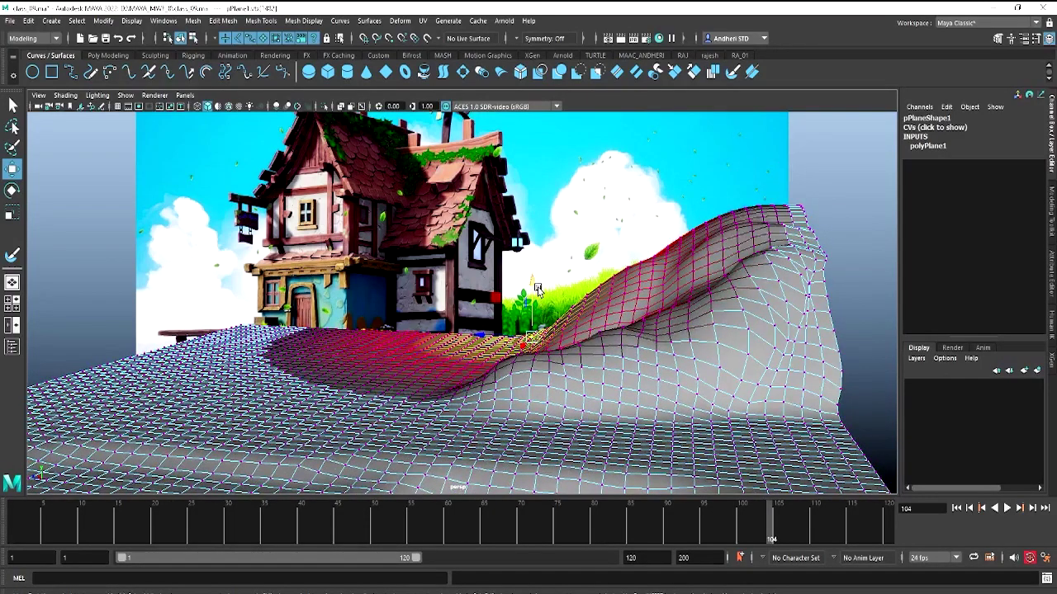
{"action": "left_click_drag", "start_coordinate": [537, 289], "coordinate": [560, 291]}
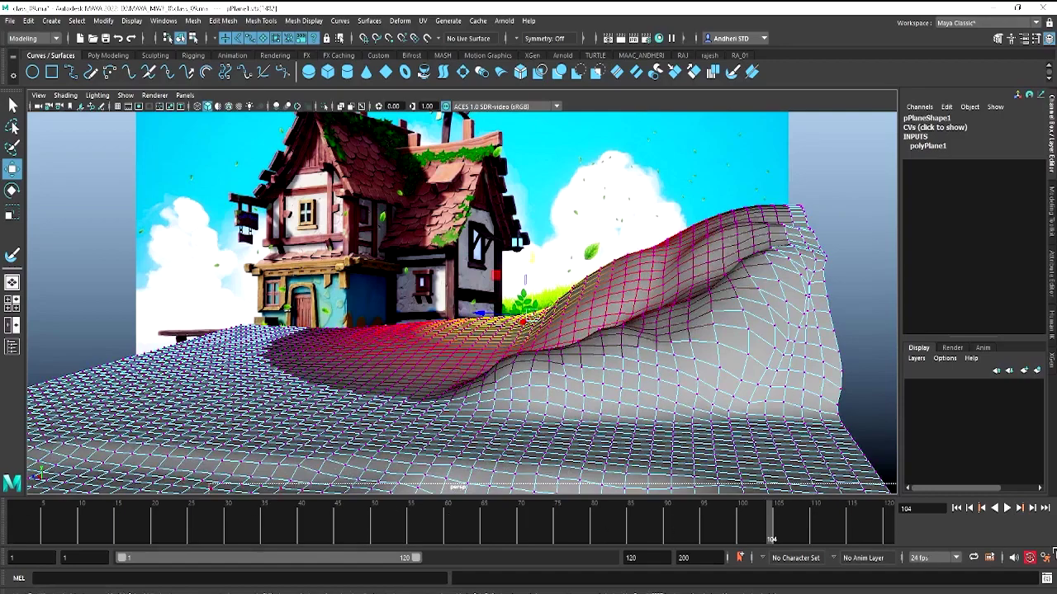
{"action": "left_click_drag", "start_coordinate": [234, 491], "coordinate": [867, 484]}
Drag the soft-selected vertices to reshape the bulge, then tumble around the plane to inspect it
{"action": "key", "text": "space"}
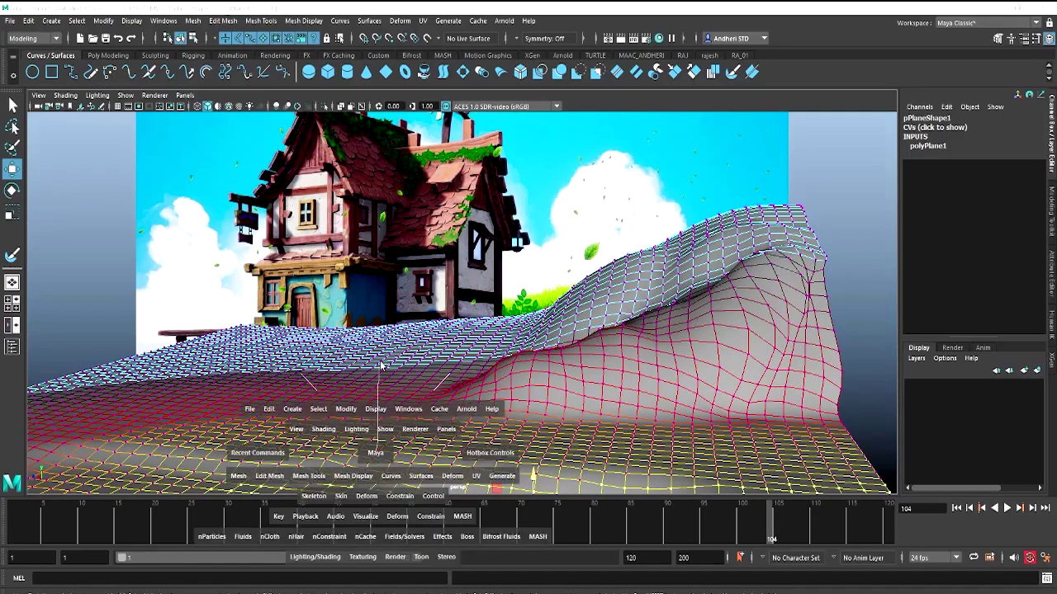
{"action": "left_click", "coordinate": [378, 420]}
{"action": "mouse_move", "coordinate": [284, 377]}
{"action": "left_mouse_down", "text": "alt"}
{"action": "mouse_move", "coordinate": [293, 409]}
{"action": "mouse_move", "coordinate": [394, 395]}
{"action": "left_mouse_up", "text": "alt"}
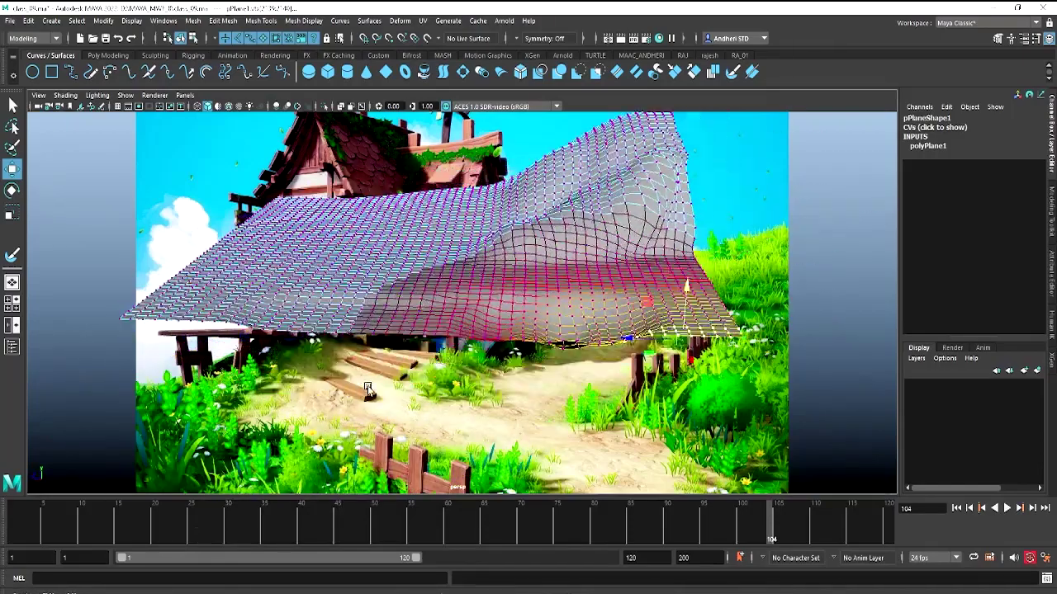
{"action": "middle_click_drag", "start_coordinate": [594, 333], "coordinate": [635, 357]}
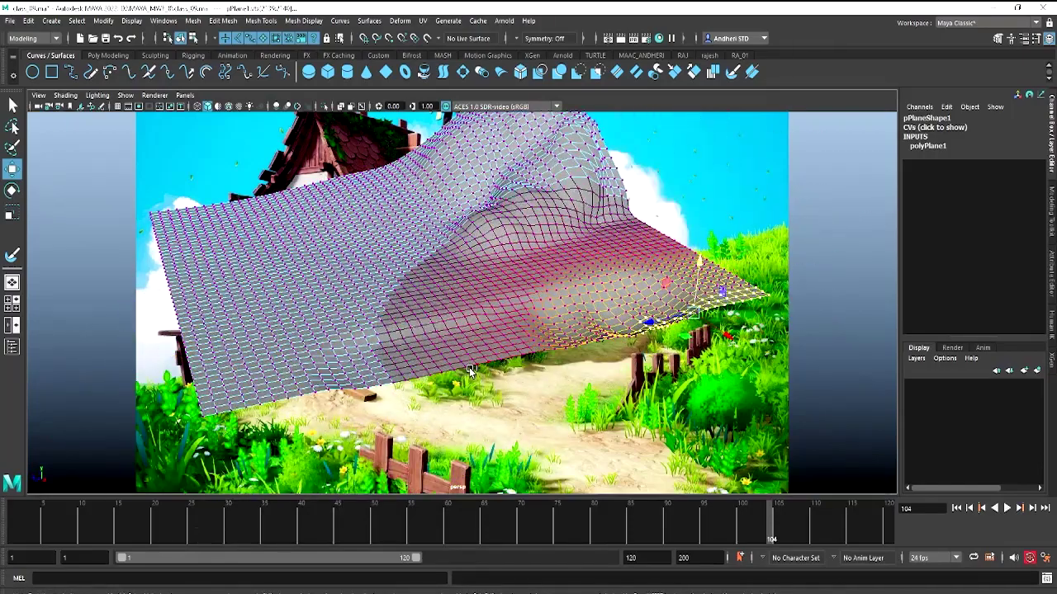
{"action": "left_click_drag", "start_coordinate": [509, 375], "coordinate": [590, 316], "text": "alt"}
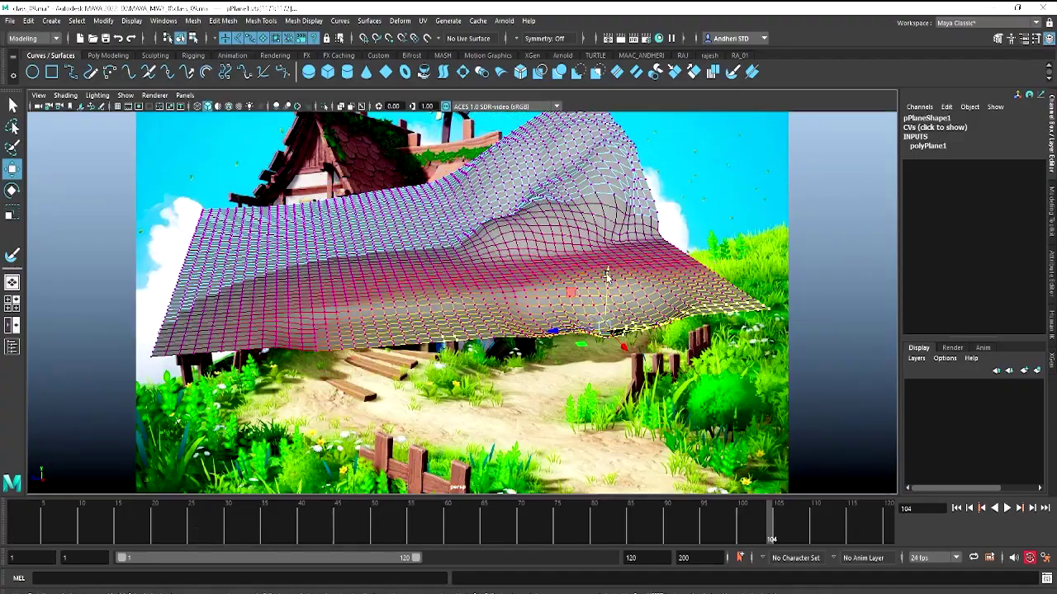
{"action": "mouse_move", "coordinate": [607, 275]}
{"action": "left_mouse_down", "text": "alt"}
{"action": "mouse_move", "coordinate": [528, 356]}
{"action": "mouse_move", "coordinate": [486, 378]}
{"action": "mouse_move", "coordinate": [448, 441]}
{"action": "mouse_move", "coordinate": [483, 382]}
{"action": "mouse_move", "coordinate": [436, 424]}
{"action": "mouse_move", "coordinate": [430, 407]}
{"action": "mouse_move", "coordinate": [514, 377]}
{"action": "mouse_move", "coordinate": [483, 352]}
{"action": "left_mouse_up", "text": "alt"}
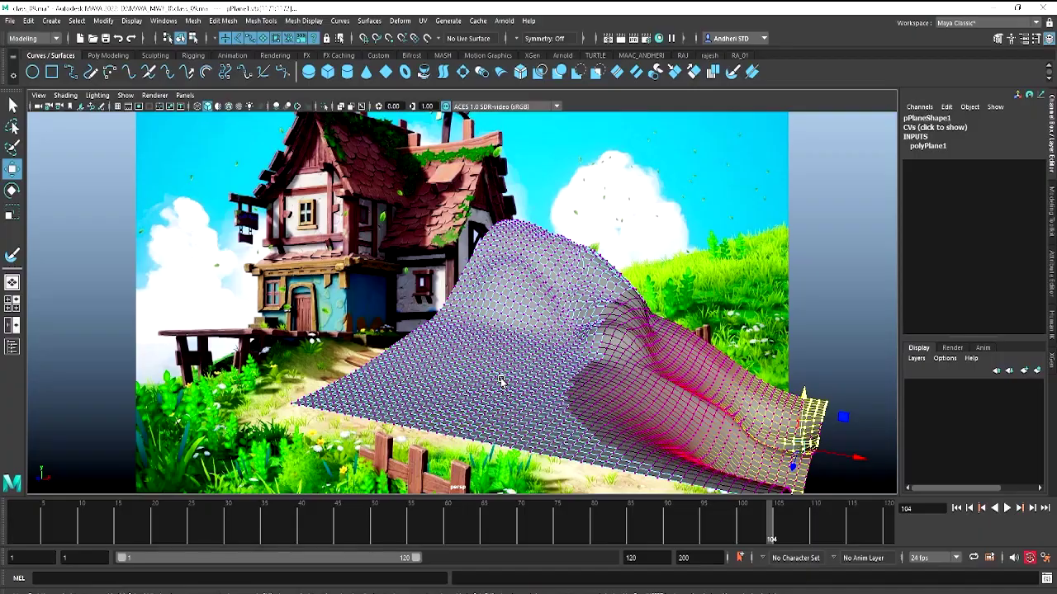
{"action": "mouse_move", "coordinate": [544, 396]}
{"action": "left_mouse_down", "text": "alt"}
{"action": "mouse_move", "coordinate": [455, 342]}
{"action": "mouse_move", "coordinate": [417, 296]}
{"action": "mouse_move", "coordinate": [306, 346]}
{"action": "mouse_move", "coordinate": [490, 388]}
{"action": "mouse_move", "coordinate": [479, 375]}
{"action": "mouse_move", "coordinate": [491, 366]}
{"action": "mouse_move", "coordinate": [600, 357]}
{"action": "left_mouse_up", "text": "alt"}
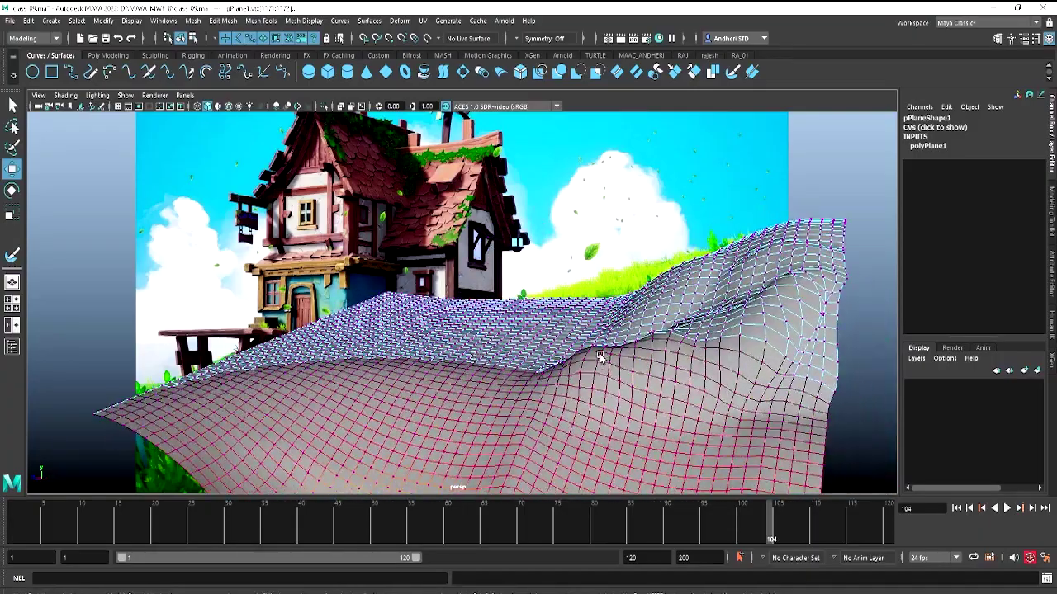
{"action": "left_click_drag", "start_coordinate": [517, 310], "coordinate": [586, 345], "text": "alt"}
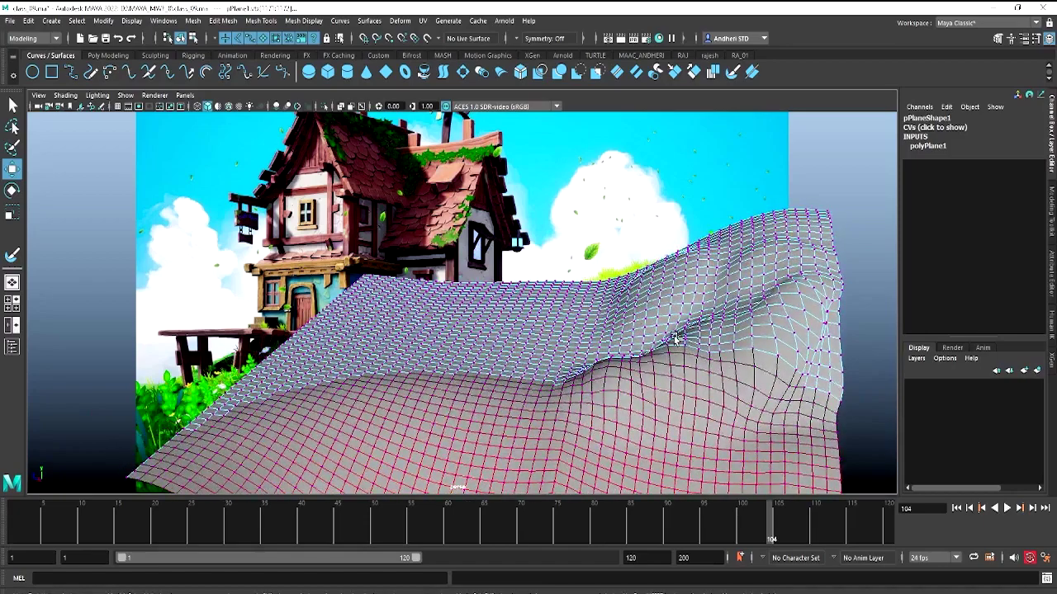
{"action": "mouse_move", "coordinate": [676, 338]}
{"action": "left_mouse_down", "text": "alt"}
{"action": "mouse_move", "coordinate": [664, 314]}
{"action": "mouse_move", "coordinate": [522, 365]}
{"action": "mouse_move", "coordinate": [478, 349]}
{"action": "mouse_move", "coordinate": [709, 347]}
{"action": "mouse_move", "coordinate": [685, 355]}
{"action": "left_mouse_up", "text": "alt"}
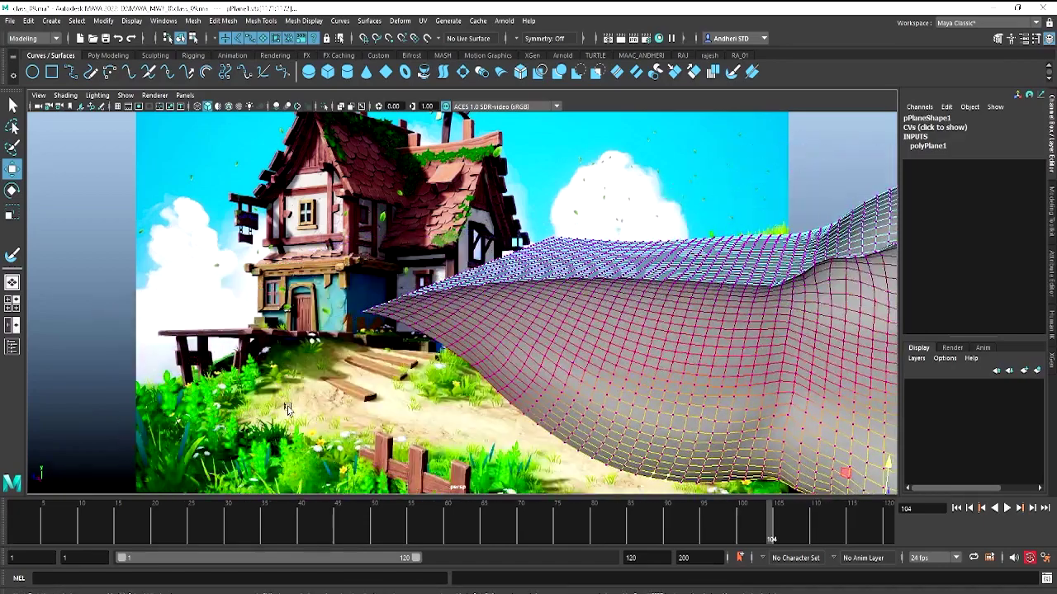
Lower the vertex beside the doorway and rotate that edge region down to meet the path
{"action": "left_click", "coordinate": [358, 303]}
{"action": "left_click_drag", "start_coordinate": [374, 260], "coordinate": [375, 274]}
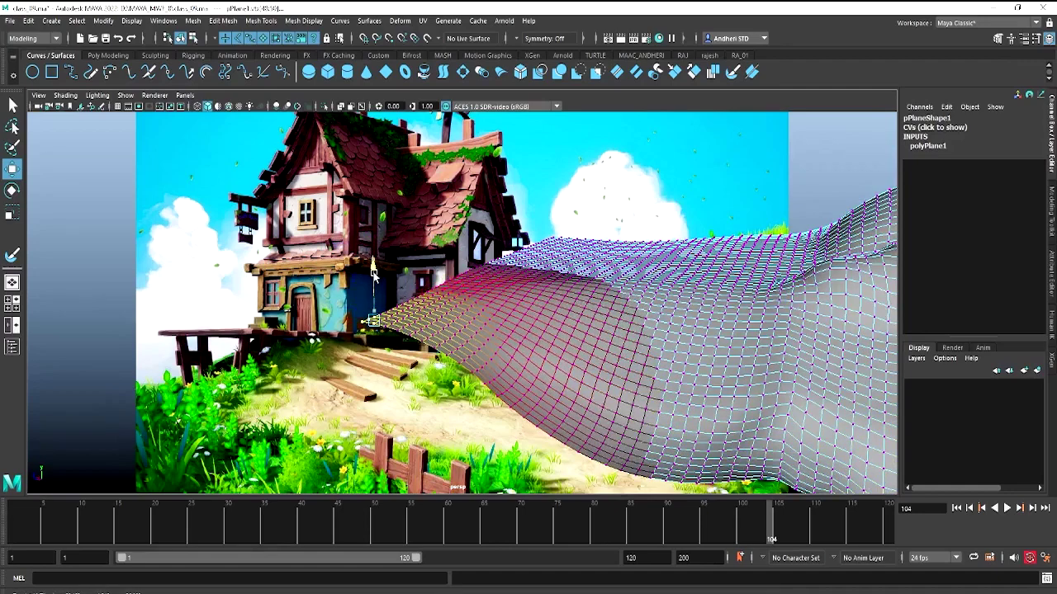
{"action": "key", "text": "ctrl+z"}
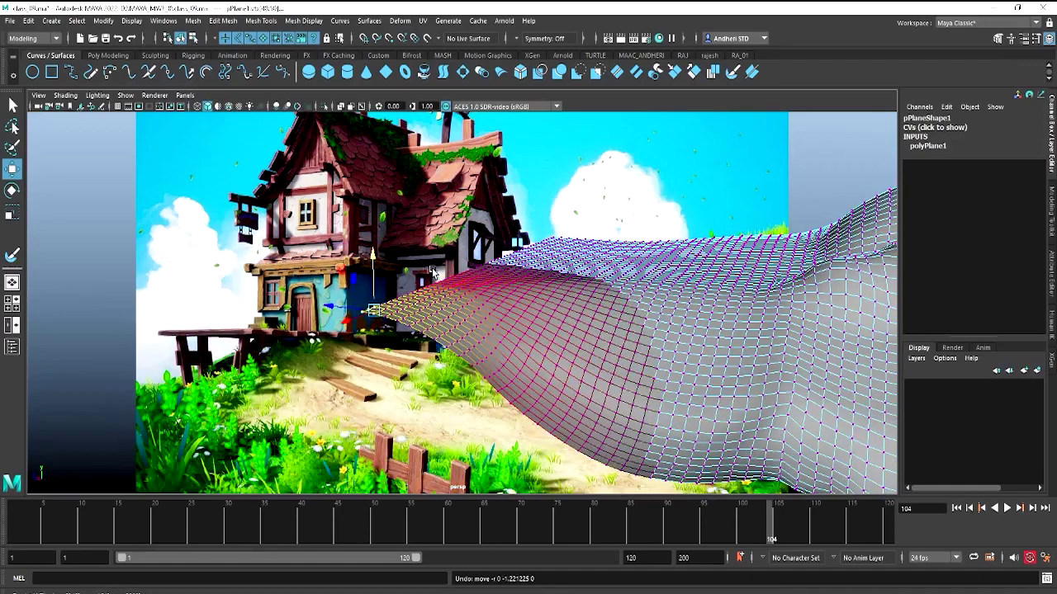
{"action": "left_click_drag", "start_coordinate": [373, 257], "coordinate": [369, 284]}
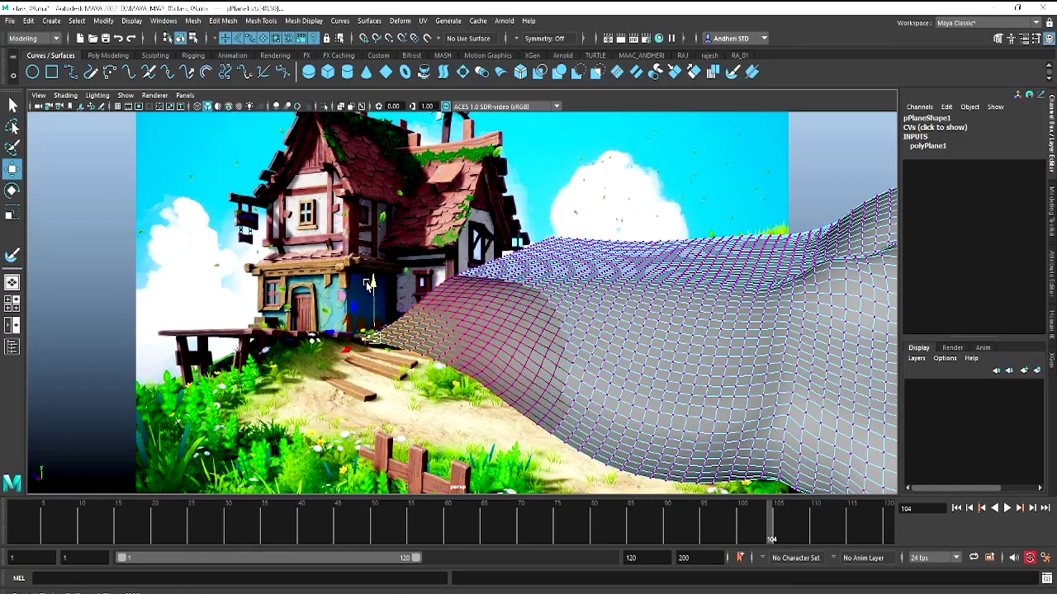
{"action": "key", "text": "e"}
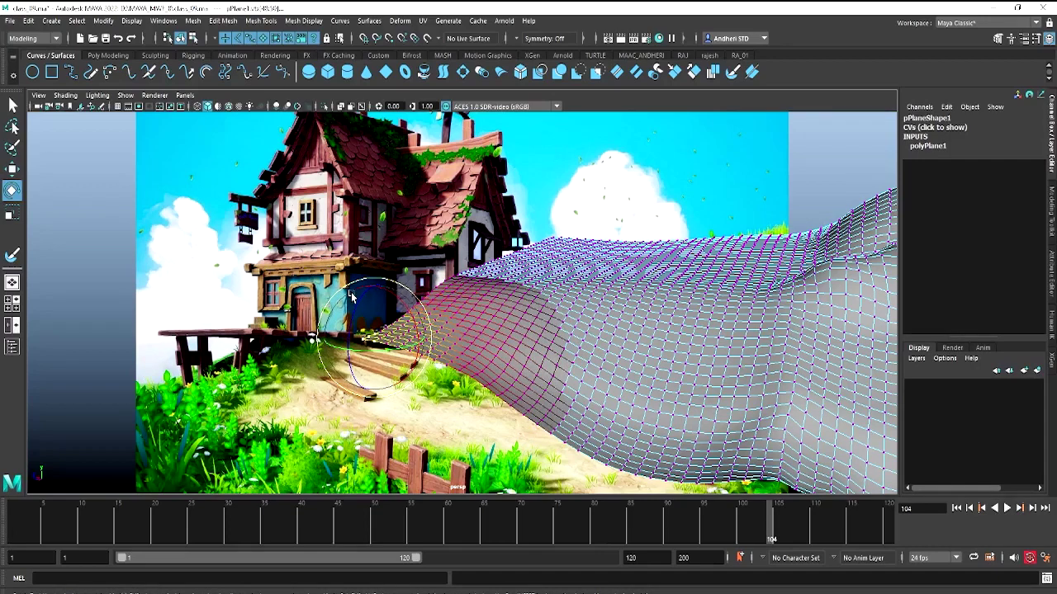
{"action": "left_click_drag", "start_coordinate": [346, 299], "coordinate": [350, 327]}
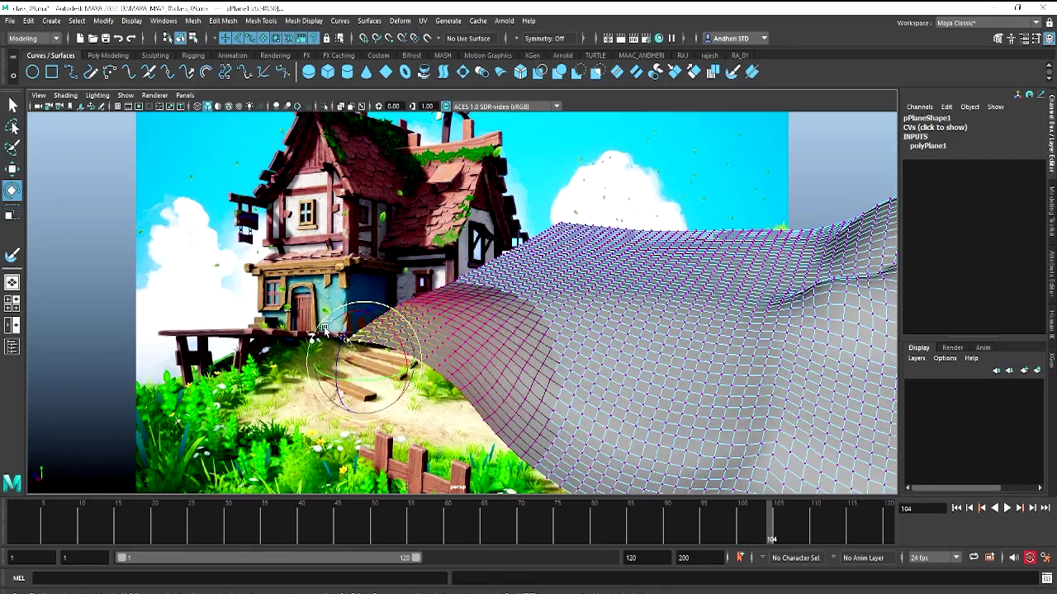
{"action": "key", "text": "w"}
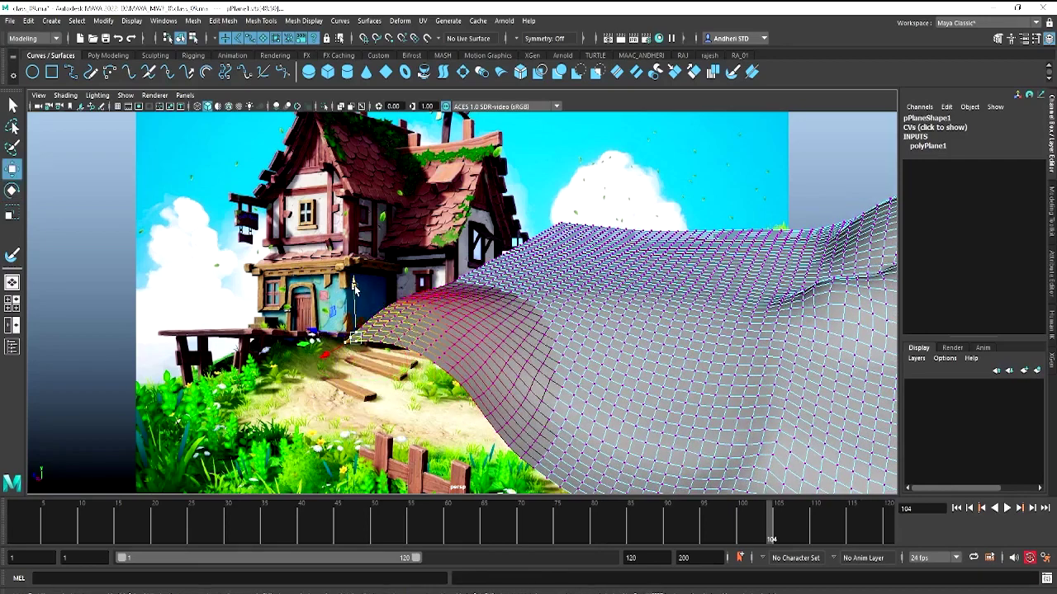
{"action": "mouse_move", "coordinate": [353, 287]}
{"action": "left_mouse_down", "text": "alt"}
{"action": "mouse_move", "coordinate": [489, 311]}
{"action": "mouse_move", "coordinate": [470, 374]}
{"action": "mouse_move", "coordinate": [575, 378]}
{"action": "left_mouse_up", "text": "alt"}
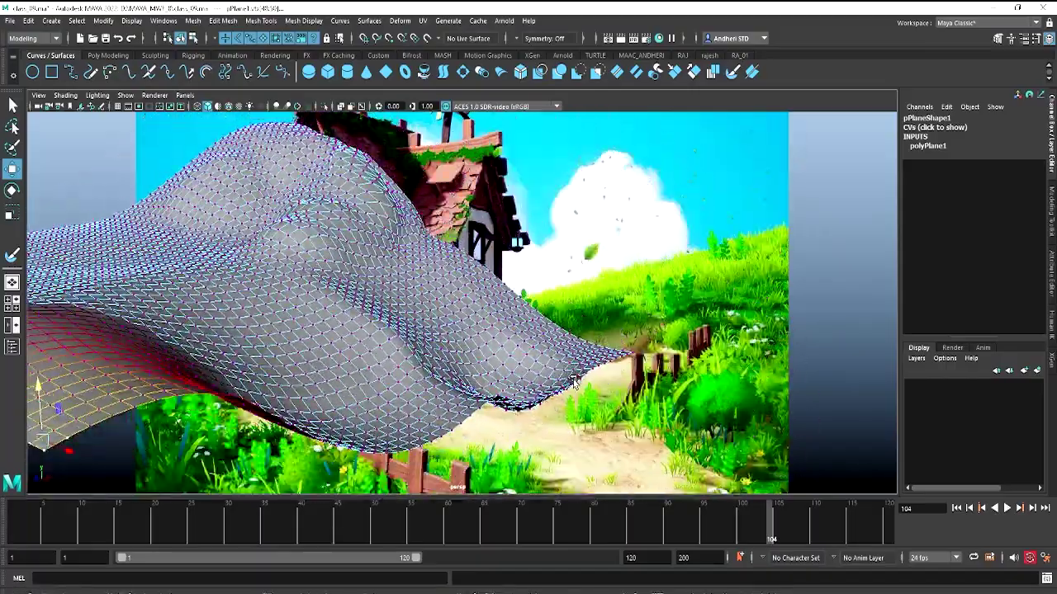
Reshape the terrain patch where the plane meets the path
{"action": "left_click", "coordinate": [575, 381]}
{"action": "left_click_drag", "start_coordinate": [576, 347], "coordinate": [583, 362]}
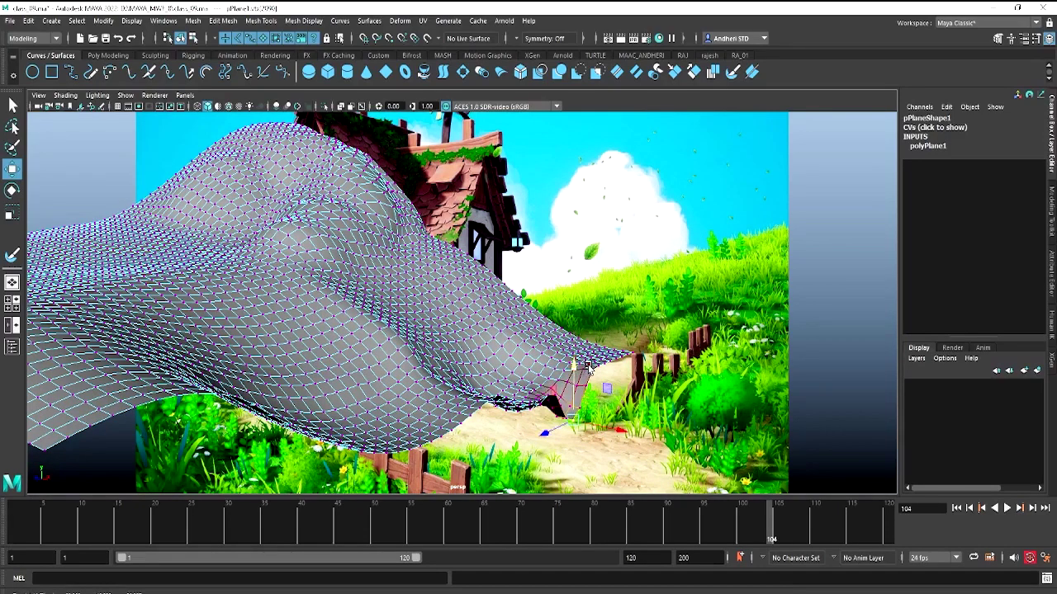
{"action": "scroll", "coordinate": [650, 324], "scroll_direction": "up", "scroll_amount": 3}
{"action": "scroll", "coordinate": [650, 324], "scroll_direction": "down", "scroll_amount": 5}
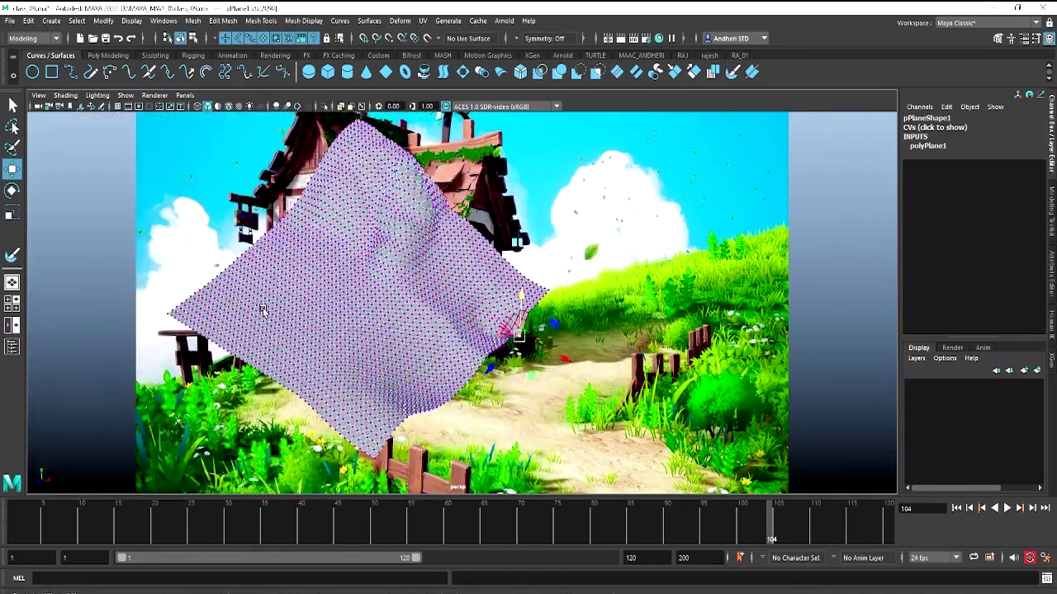
{"action": "mouse_move", "coordinate": [650, 323]}
{"action": "left_mouse_down", "text": "alt"}
{"action": "mouse_move", "coordinate": [465, 348]}
{"action": "mouse_move", "coordinate": [360, 431]}
{"action": "mouse_move", "coordinate": [381, 428]}
{"action": "left_mouse_up", "text": "alt"}
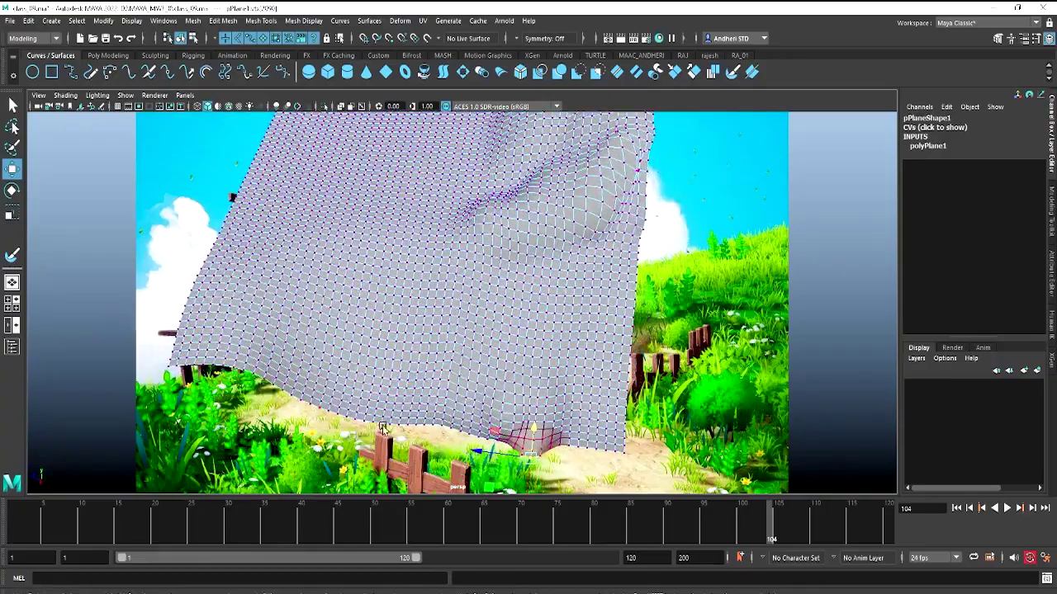
{"action": "mouse_move", "coordinate": [445, 440]}
{"action": "left_mouse_down", "text": "alt"}
{"action": "mouse_move", "coordinate": [468, 396]}
{"action": "mouse_move", "coordinate": [453, 373]}
{"action": "left_mouse_up", "text": "alt"}
Pull down the plane's bottom, right, and left-edge areas with soft-selected vertices
{"action": "left_click", "coordinate": [535, 407]}
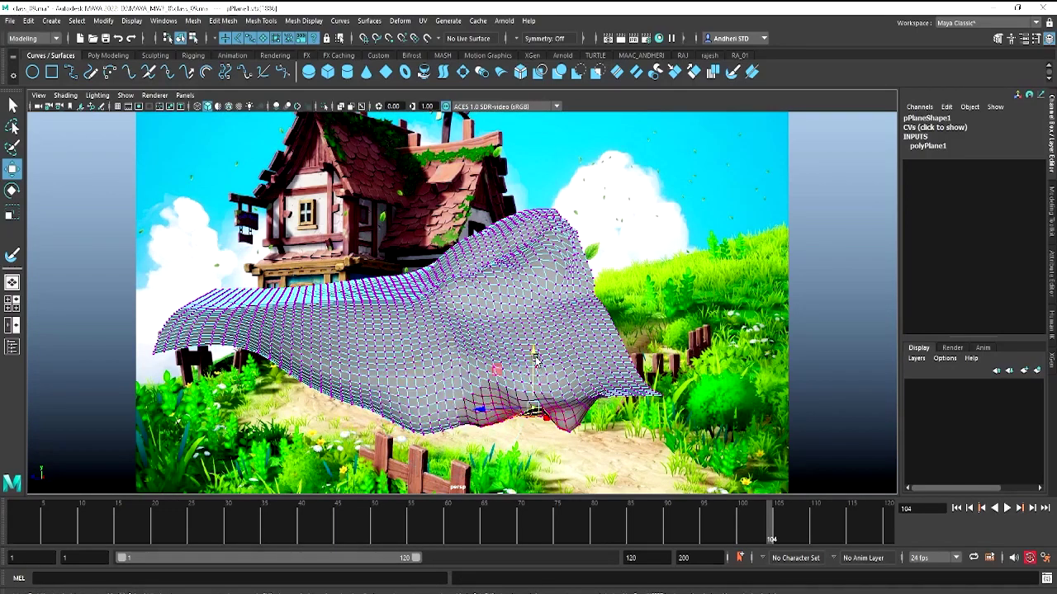
{"action": "left_click_drag", "start_coordinate": [535, 358], "coordinate": [535, 383]}
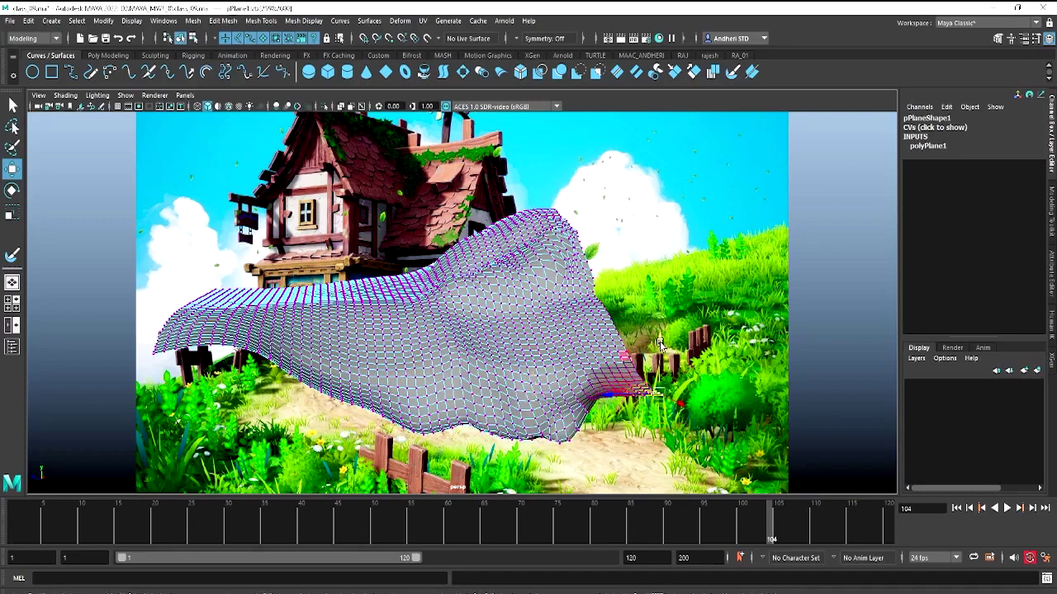
{"action": "left_click", "coordinate": [598, 398]}
{"action": "left_click_drag", "start_coordinate": [604, 355], "coordinate": [597, 384]}
{"action": "left_click", "coordinate": [259, 358]}
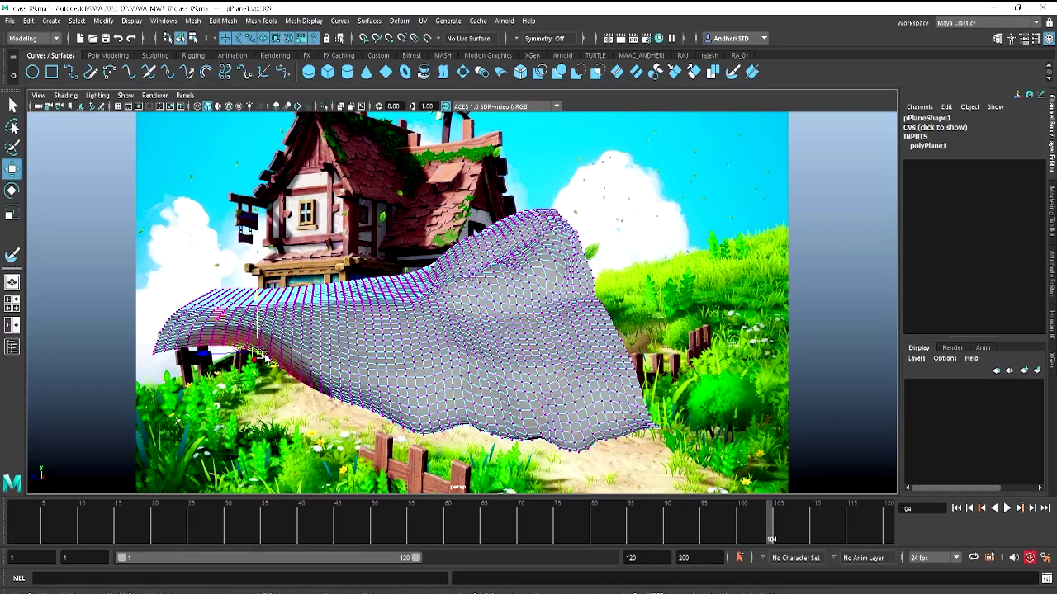
{"action": "left_click_drag", "start_coordinate": [257, 303], "coordinate": [258, 322]}
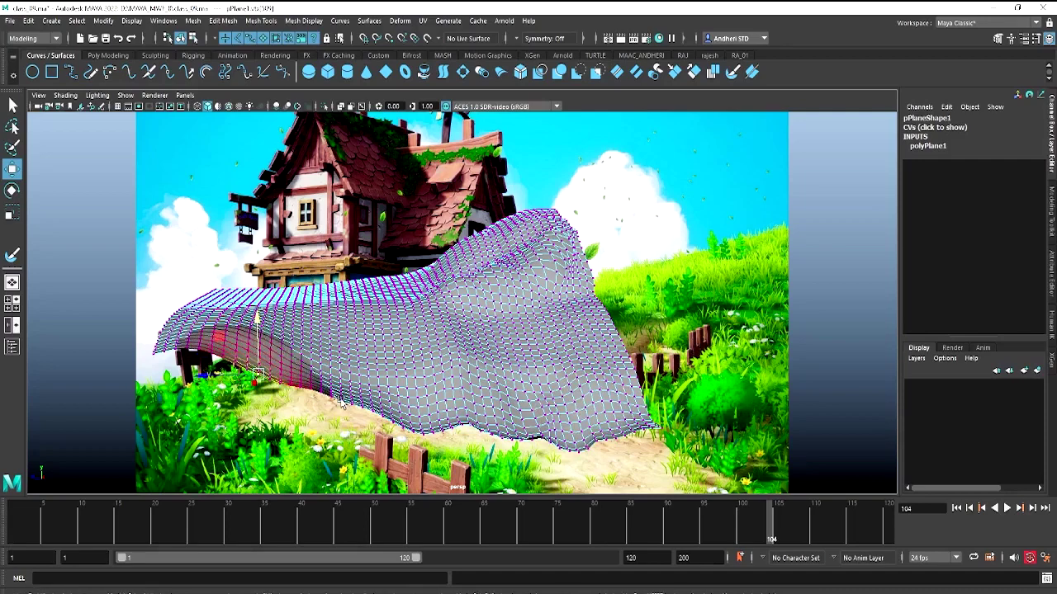
{"action": "left_click_drag", "start_coordinate": [421, 388], "coordinate": [373, 417], "text": "alt"}
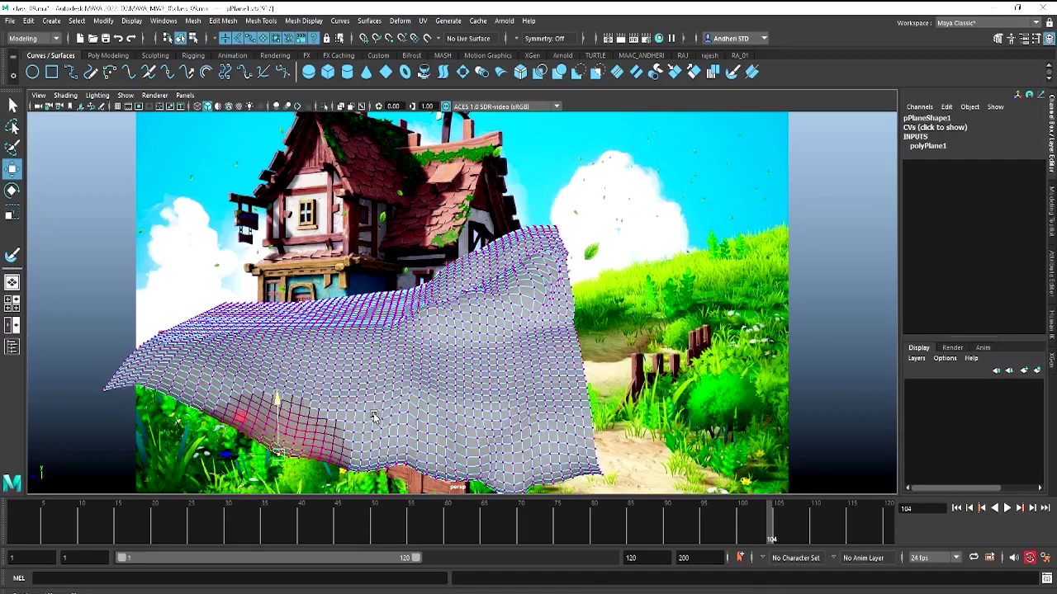
{"action": "right_click_drag", "start_coordinate": [390, 407], "coordinate": [598, 275]}
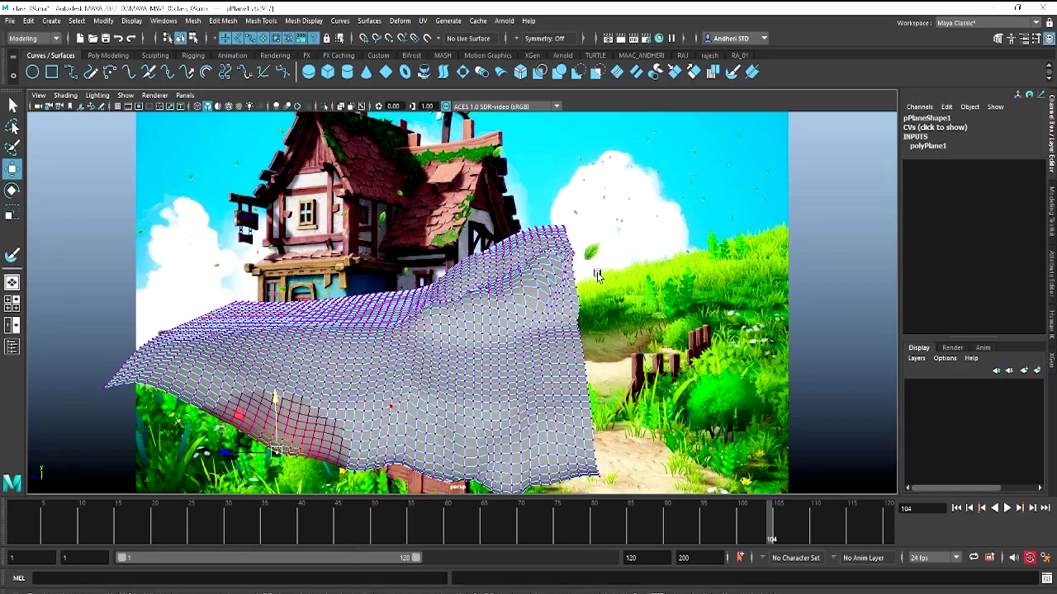
With the Curves/Surfaces Sculpt tool, brush the lower-left fold outward into a fuller bulge
{"action": "left_click", "coordinate": [109, 56]}
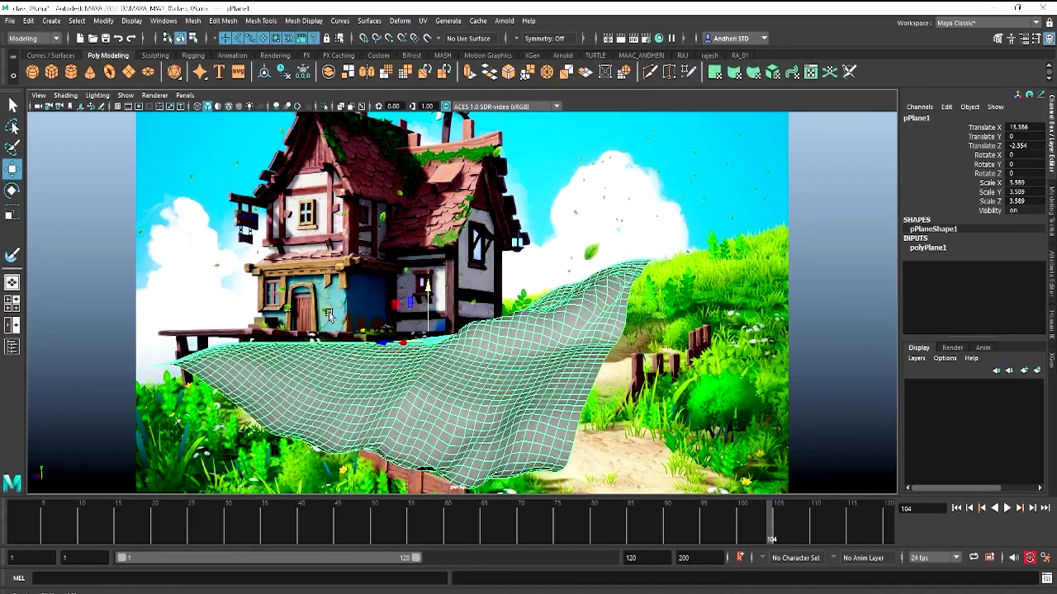
{"action": "left_click", "coordinate": [43, 58]}
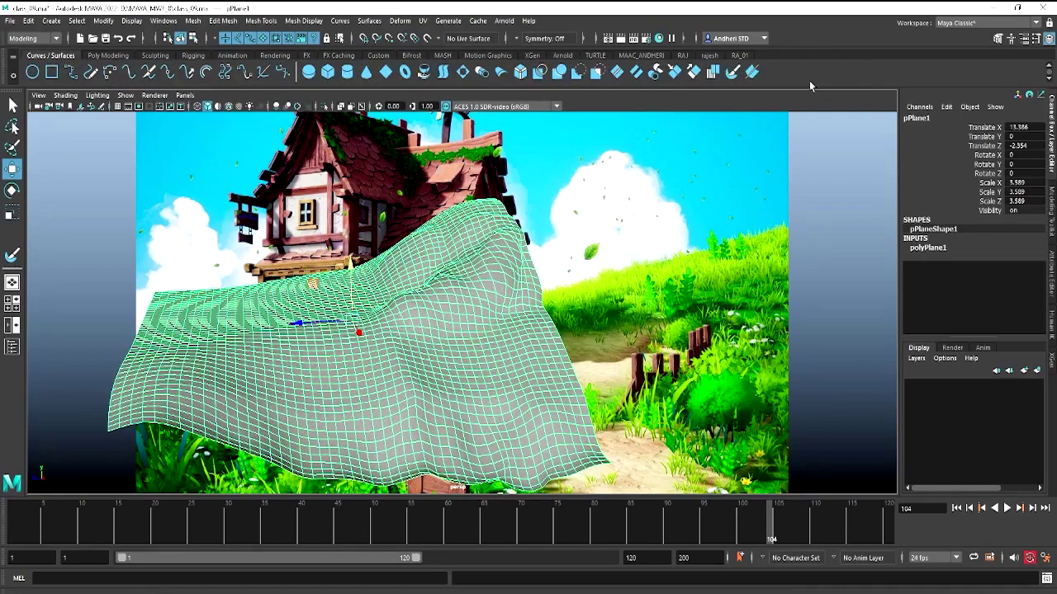
{"action": "left_click", "coordinate": [749, 73]}
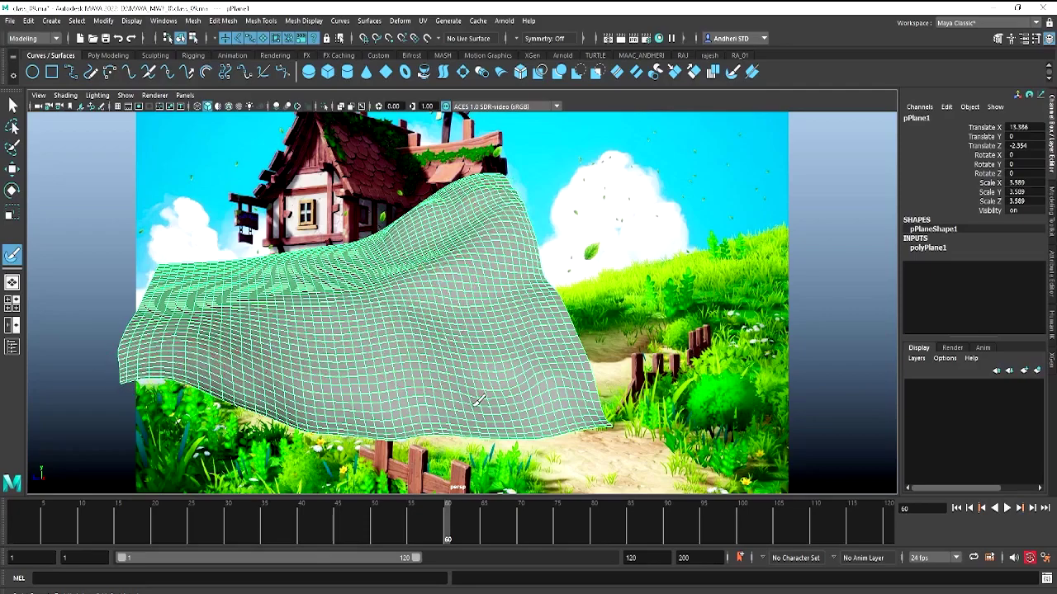
{"action": "mouse_move", "coordinate": [441, 306]}
{"action": "left_mouse_down", "text": "alt"}
{"action": "mouse_move", "coordinate": [661, 369]}
{"action": "mouse_move", "coordinate": [668, 352]}
{"action": "mouse_move", "coordinate": [642, 342]}
{"action": "mouse_move", "coordinate": [682, 415]}
{"action": "mouse_move", "coordinate": [675, 450]}
{"action": "mouse_move", "coordinate": [655, 377]}
{"action": "mouse_move", "coordinate": [629, 399]}
{"action": "mouse_move", "coordinate": [567, 413]}
{"action": "left_mouse_up", "text": "alt"}
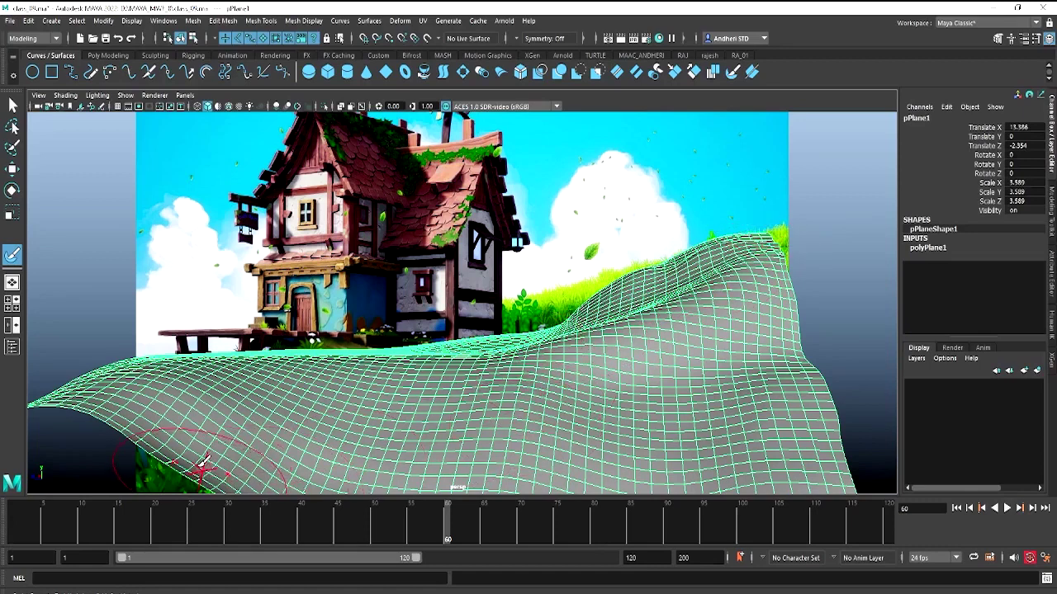
{"action": "mouse_move", "coordinate": [203, 464]}
{"action": "left_mouse_down"}
{"action": "mouse_move", "coordinate": [190, 442]}
{"action": "mouse_move", "coordinate": [173, 438]}
{"action": "mouse_move", "coordinate": [175, 467]}
{"action": "left_mouse_up"}
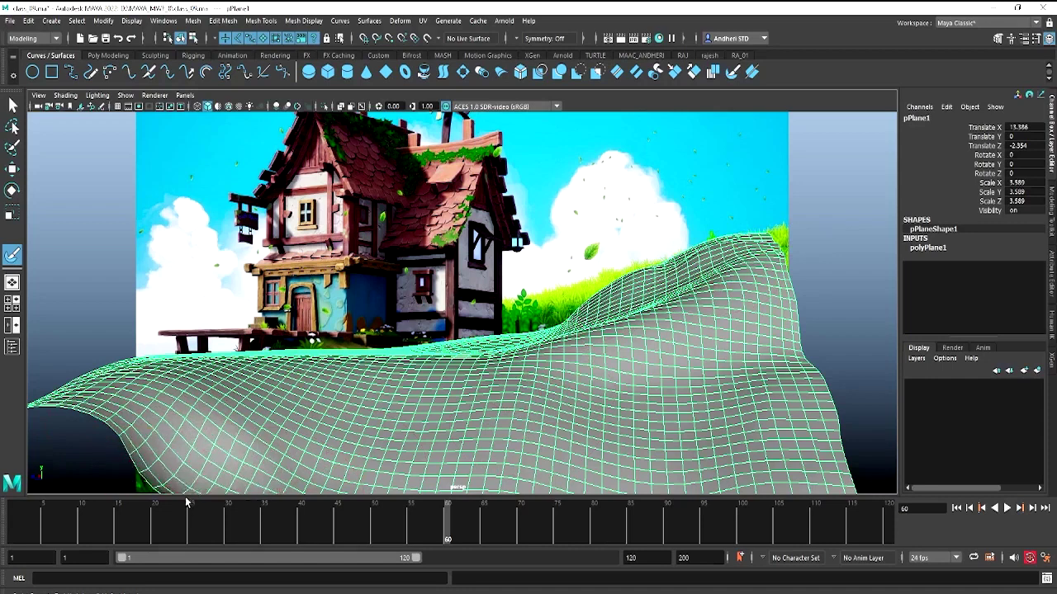
{"action": "mouse_move", "coordinate": [153, 479]}
{"action": "left_mouse_down"}
{"action": "mouse_move", "coordinate": [122, 465]}
{"action": "mouse_move", "coordinate": [106, 432]}
{"action": "mouse_move", "coordinate": [56, 462]}
{"action": "left_mouse_up"}
{"action": "mouse_move", "coordinate": [118, 432]}
{"action": "left_mouse_down"}
{"action": "mouse_move", "coordinate": [94, 424]}
{"action": "mouse_move", "coordinate": [160, 420]}
{"action": "mouse_move", "coordinate": [171, 401]}
{"action": "mouse_move", "coordinate": [207, 413]}
{"action": "mouse_move", "coordinate": [74, 436]}
{"action": "mouse_move", "coordinate": [55, 476]}
{"action": "left_mouse_up"}
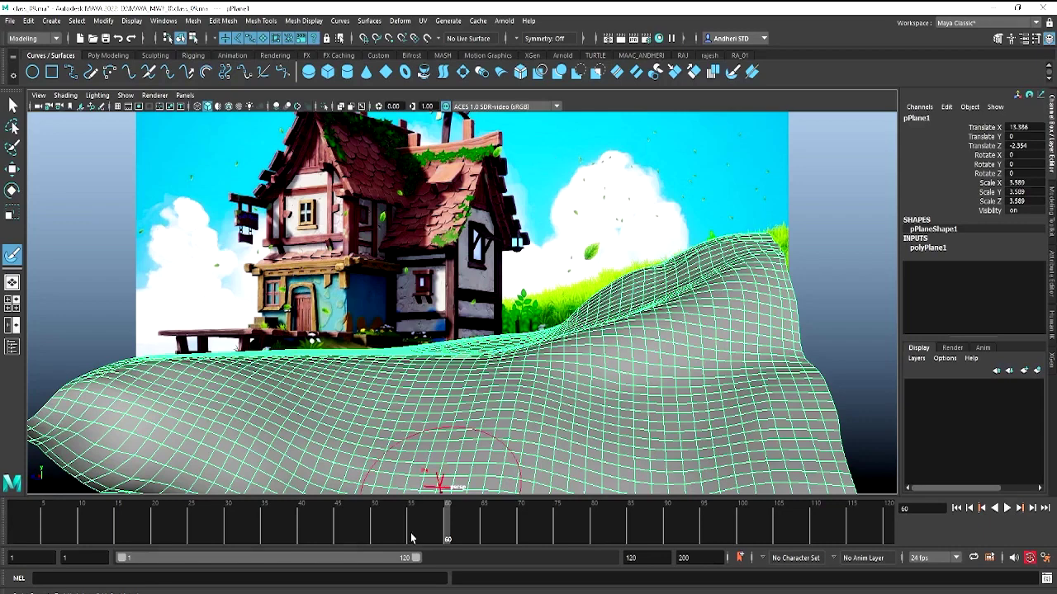
Read bg.jpeg's pixel dimensions on its Properties Details tab, then return to Maya
{"action": "key", "text": "alt+Tab"}
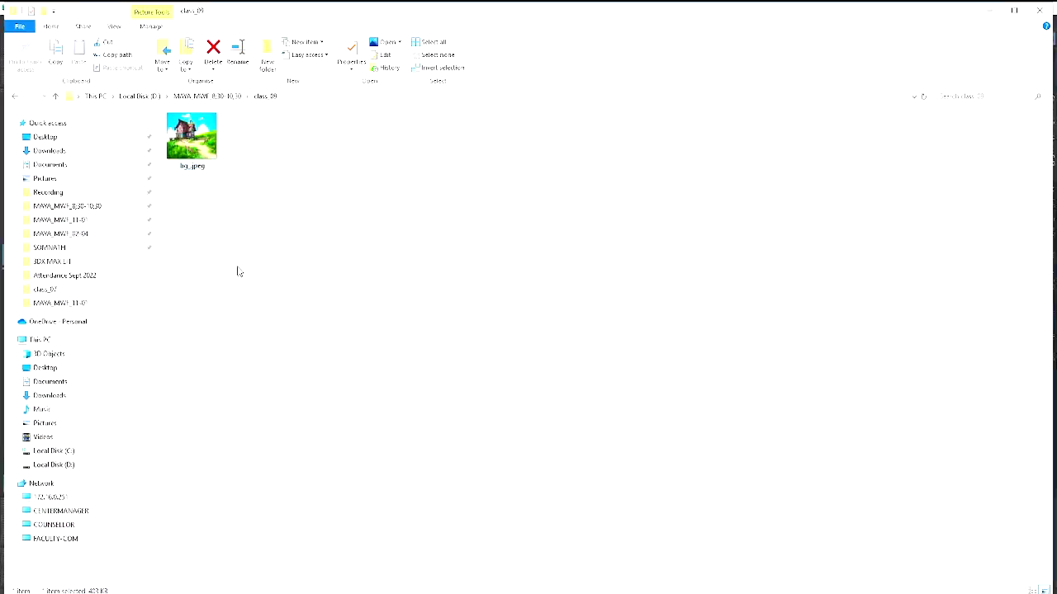
{"action": "right_click", "coordinate": [172, 144]}
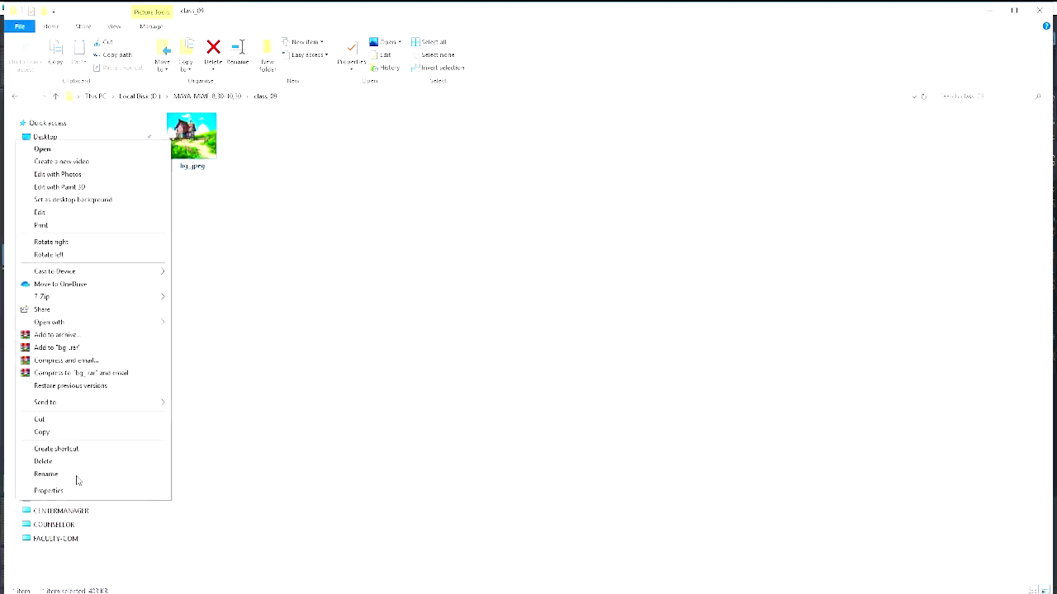
{"action": "left_click", "coordinate": [50, 491]}
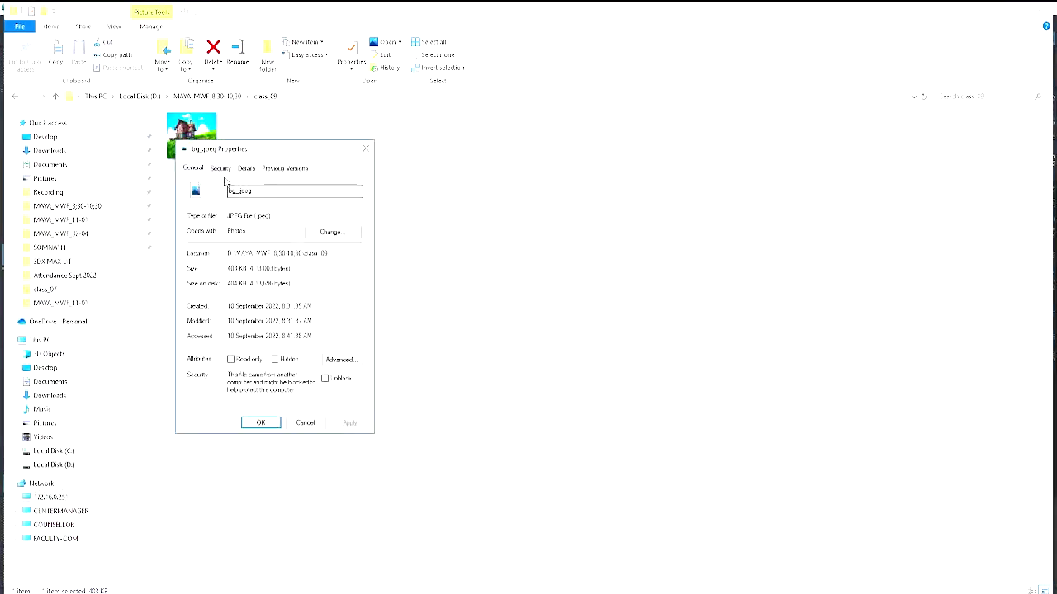
{"action": "left_click", "coordinate": [247, 168]}
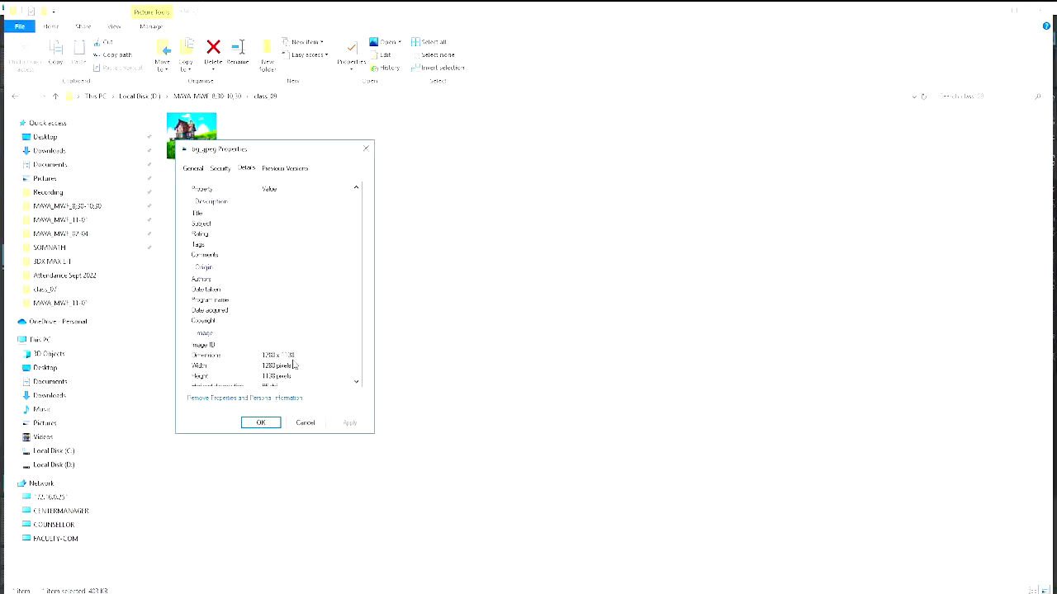
{"action": "left_click", "coordinate": [365, 150]}
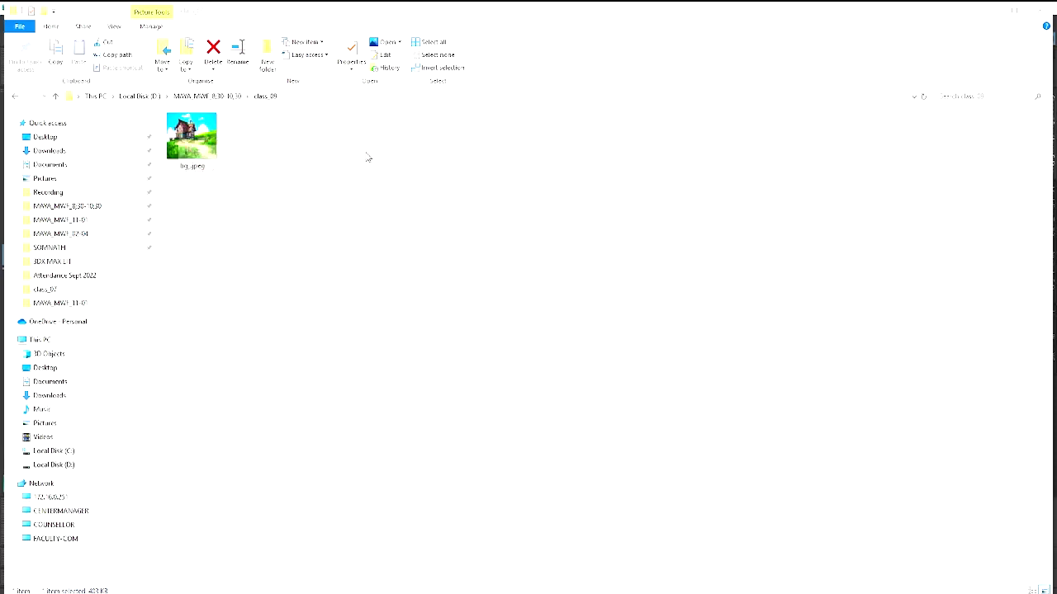
{"action": "left_click", "coordinate": [993, 13]}
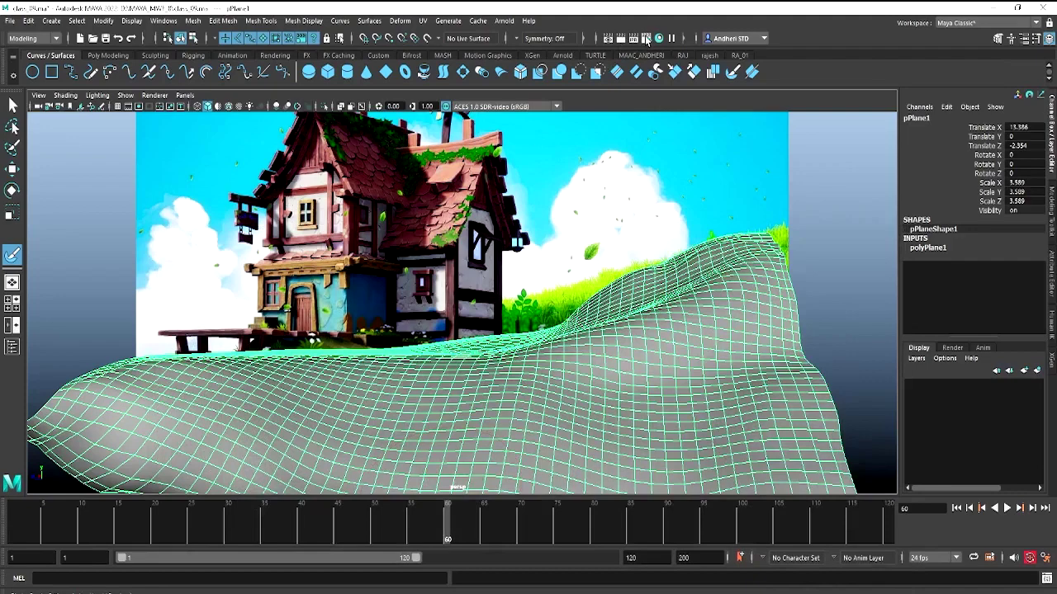
Open Render Settings and browse the Image Size presets without choosing one
{"action": "left_click", "coordinate": [646, 39]}
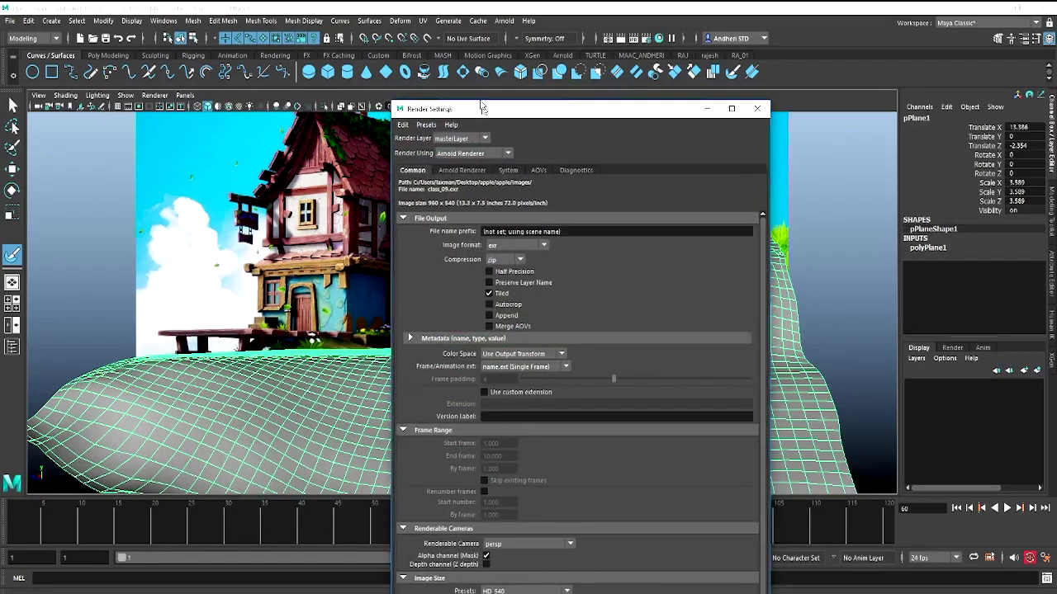
{"action": "left_click_drag", "start_coordinate": [487, 112], "coordinate": [471, 47]}
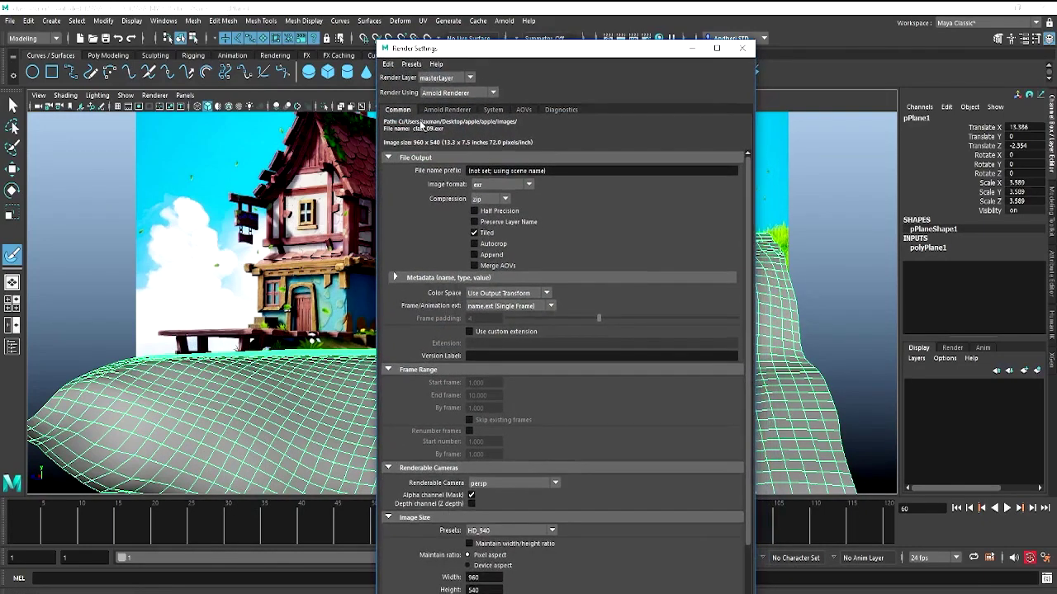
{"action": "scroll", "coordinate": [520, 313], "scroll_direction": "down", "scroll_amount": 3}
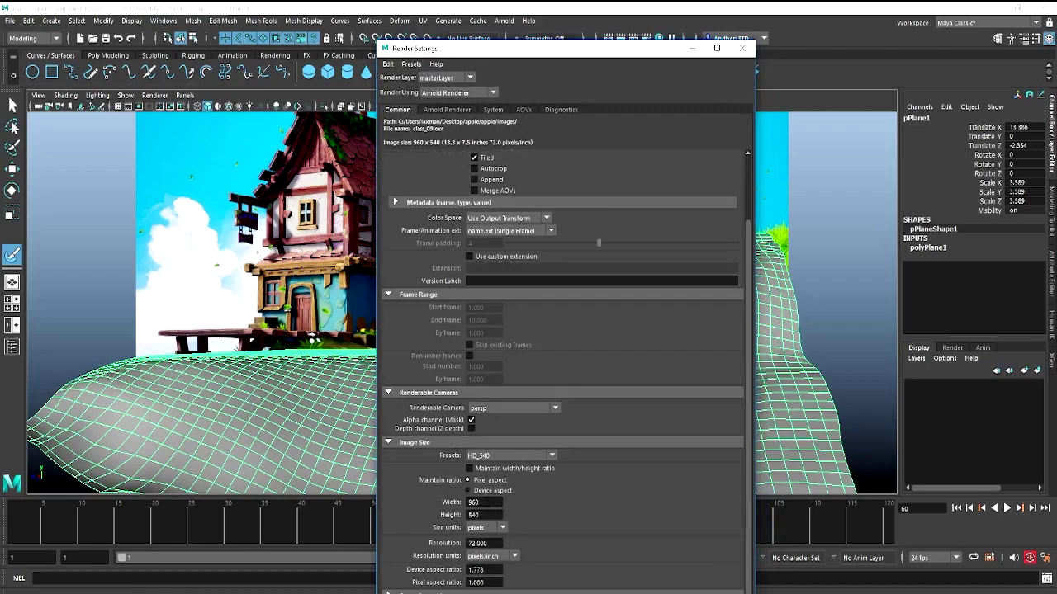
{"action": "left_click", "coordinate": [494, 456]}
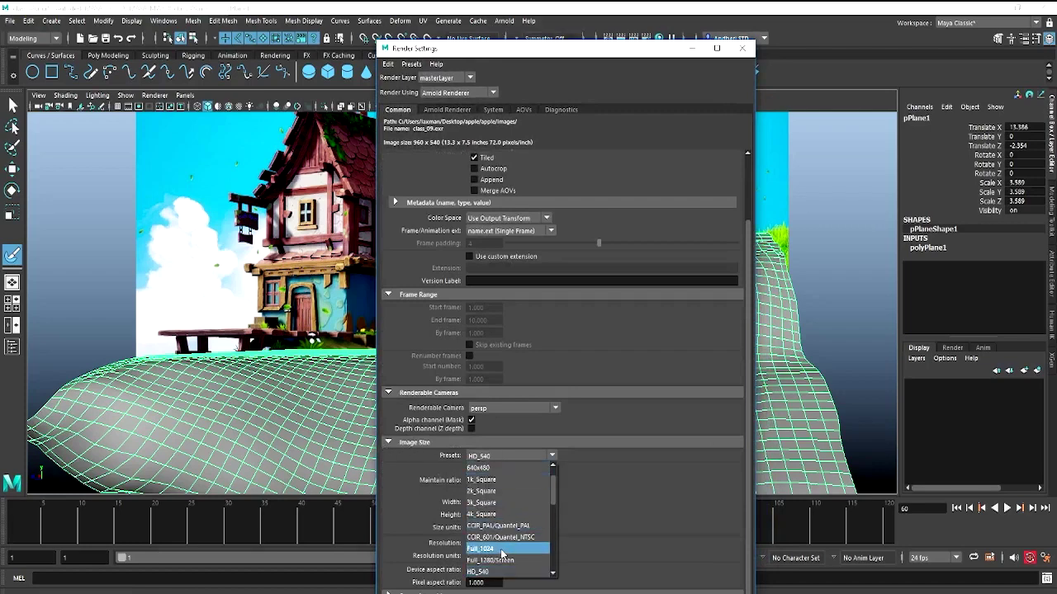
{"action": "scroll", "coordinate": [501, 553], "scroll_direction": "down", "scroll_amount": 2}
{"action": "scroll", "coordinate": [501, 553], "scroll_direction": "down", "scroll_amount": 1}
{"action": "scroll", "coordinate": [501, 555], "scroll_direction": "down", "scroll_amount": 1}
{"action": "scroll", "coordinate": [502, 558], "scroll_direction": "down", "scroll_amount": 2}
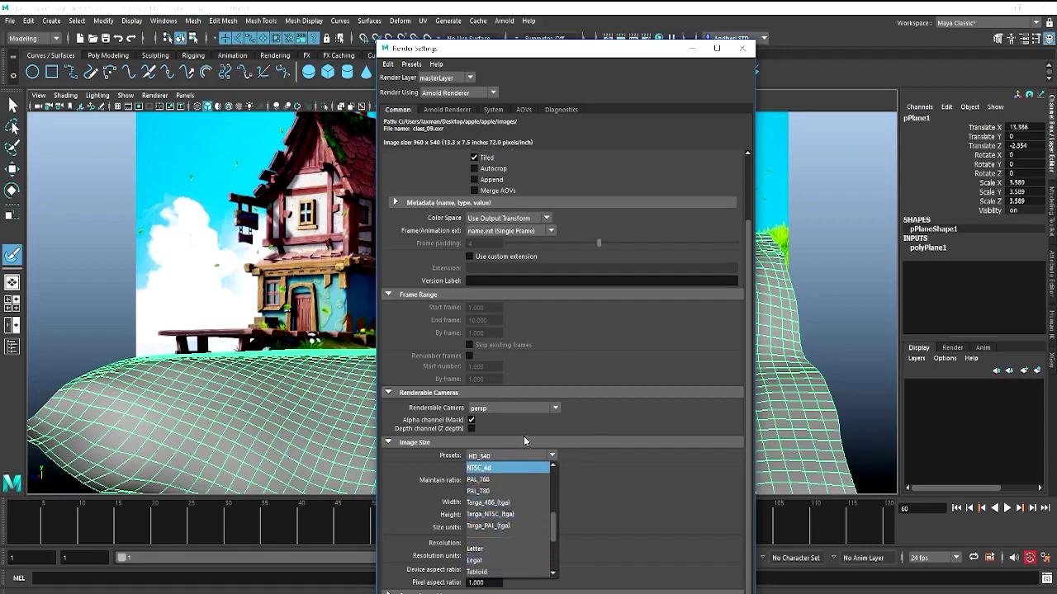
{"action": "scroll", "coordinate": [505, 470], "scroll_direction": "up", "scroll_amount": 5}
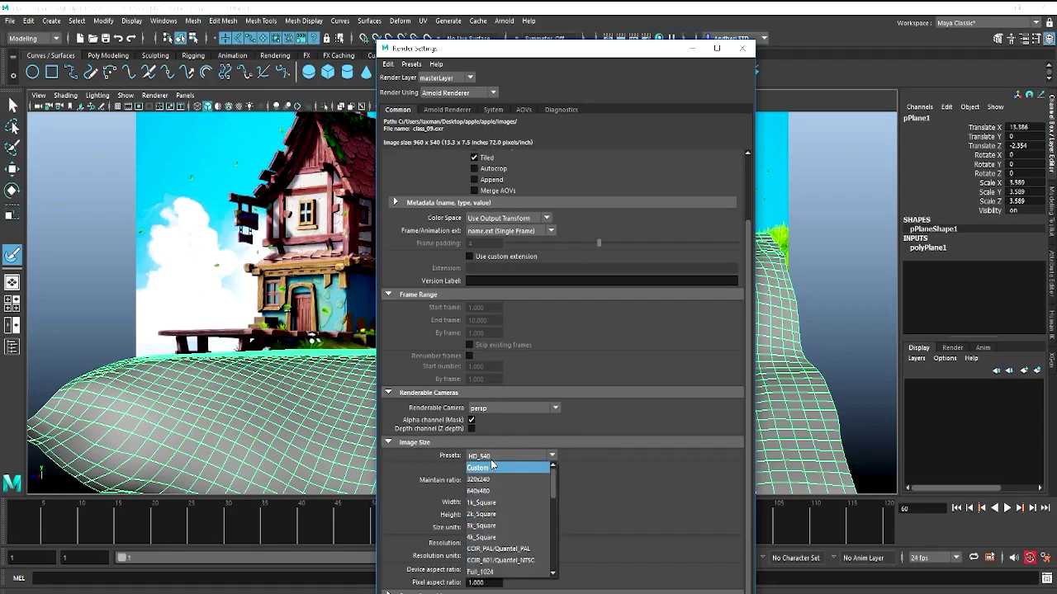
{"action": "scroll", "coordinate": [495, 479], "scroll_direction": "down", "scroll_amount": 3}
{"action": "scroll", "coordinate": [512, 529], "scroll_direction": "up", "scroll_amount": 3}
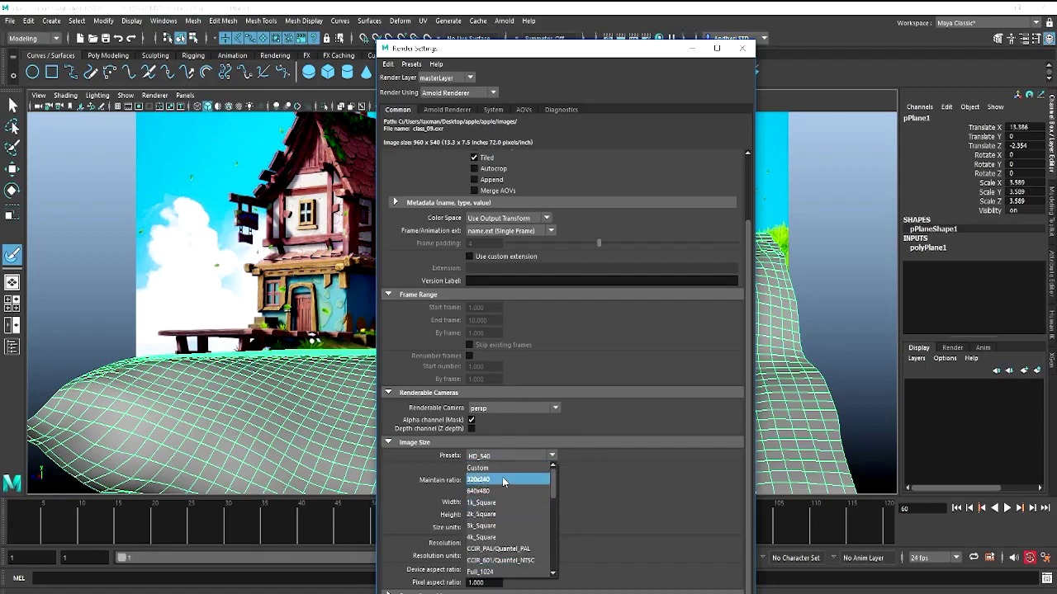
{"action": "left_click", "coordinate": [603, 479]}
Set the image width to 1280 and height to 1135, then close Render Settings
{"action": "left_click", "coordinate": [493, 501]}
{"action": "type", "text": "1280"}
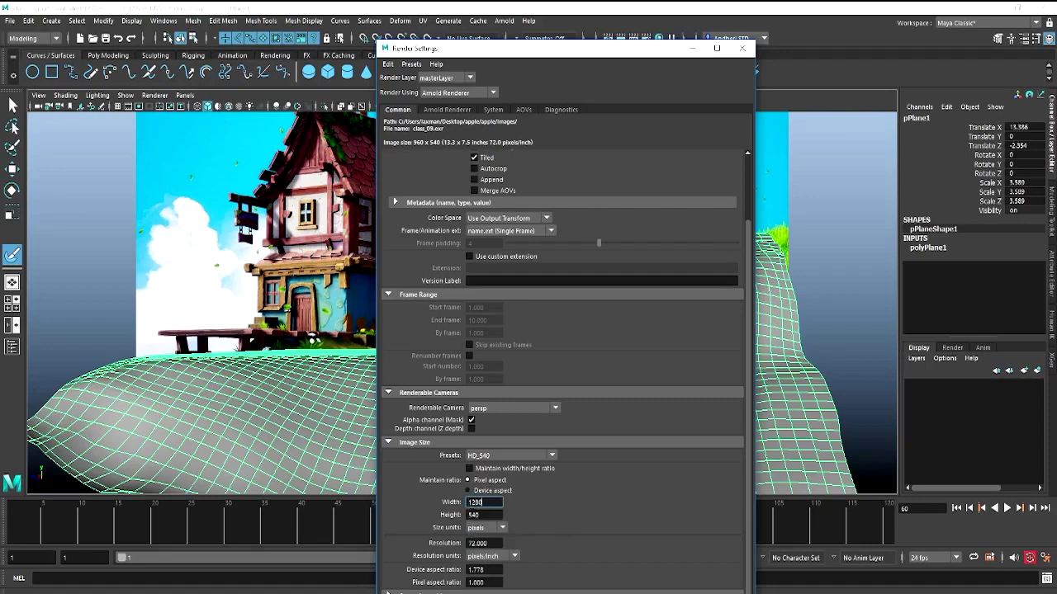
{"action": "left_click", "coordinate": [488, 514]}
{"action": "type", "text": "11"}
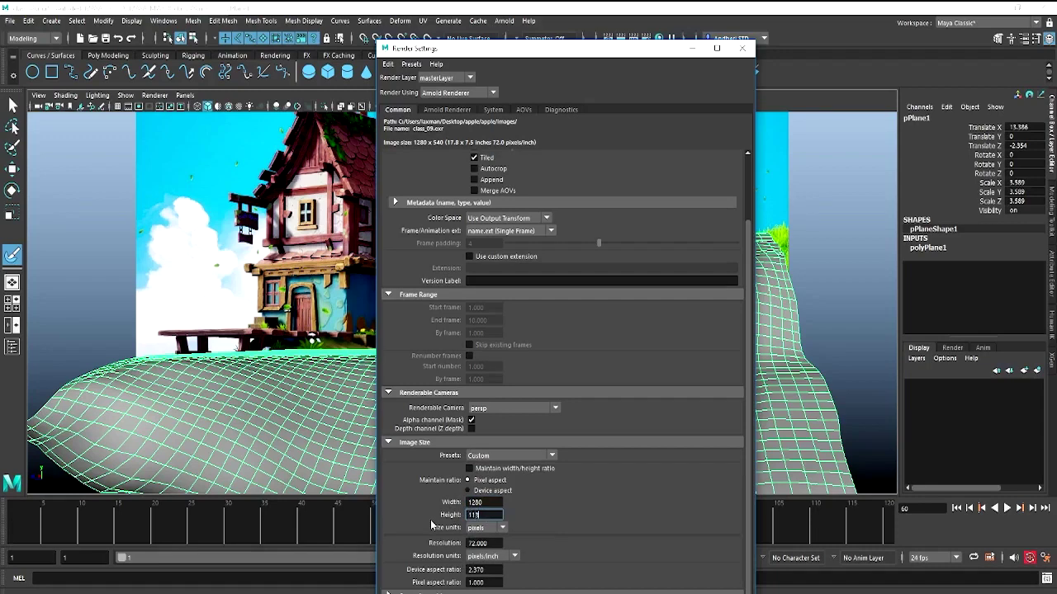
{"action": "type", "text": "5"}
{"action": "key", "text": "Return"}
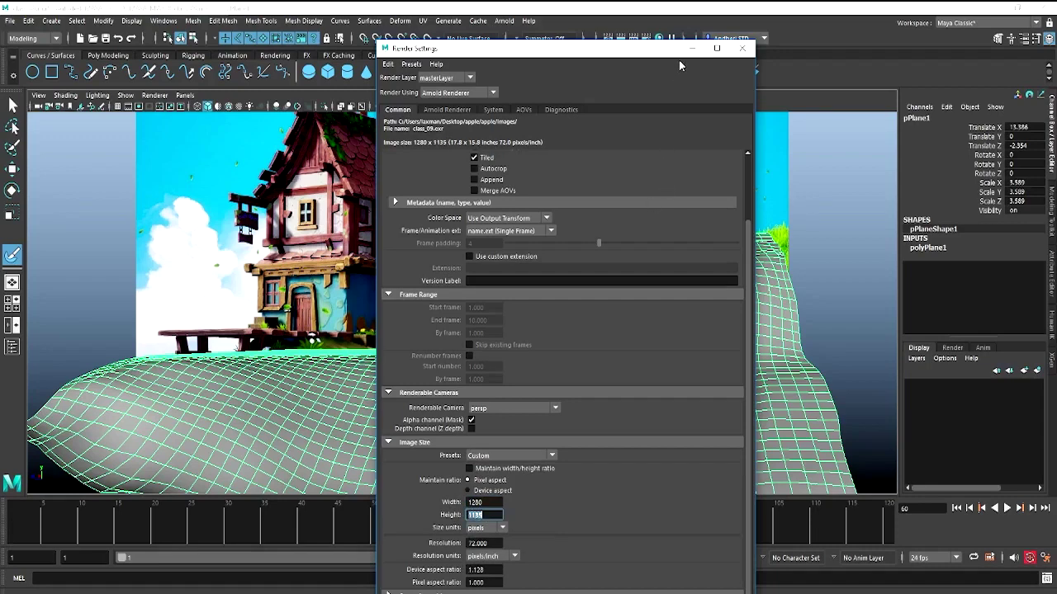
{"action": "left_click", "coordinate": [692, 52]}
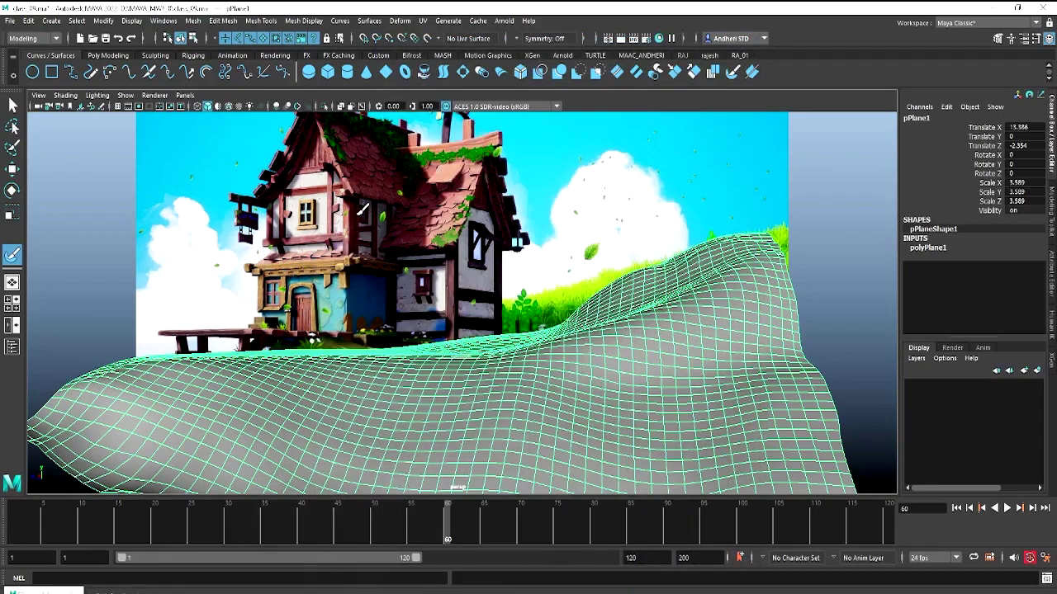
Frame the camera on the terrain with the Resolution Gate on, then turn the gate off
{"action": "left_click", "coordinate": [139, 106]}
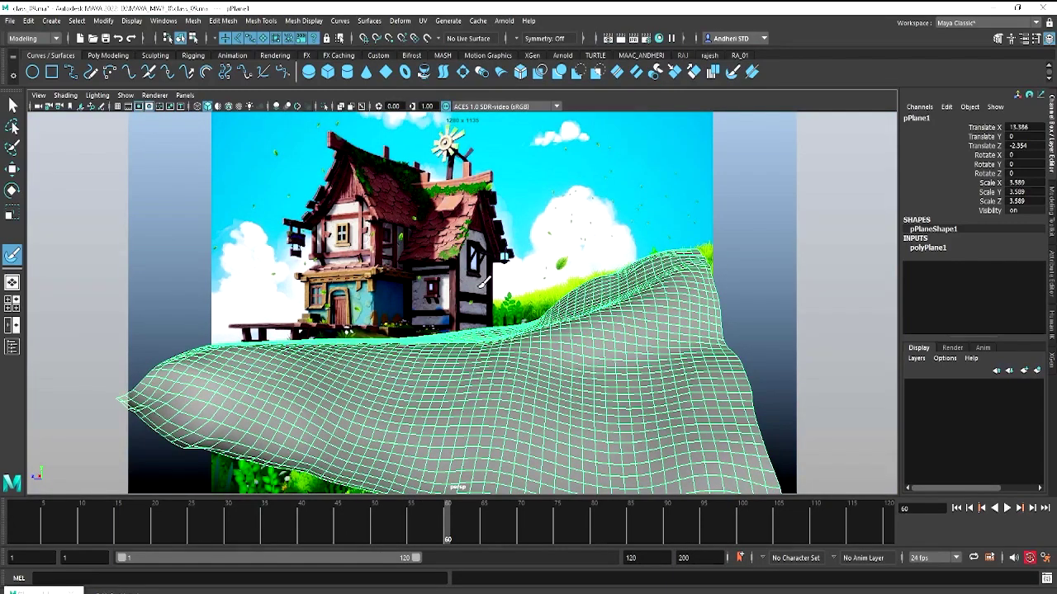
{"action": "right_click_drag", "start_coordinate": [419, 272], "coordinate": [474, 308], "text": "alt"}
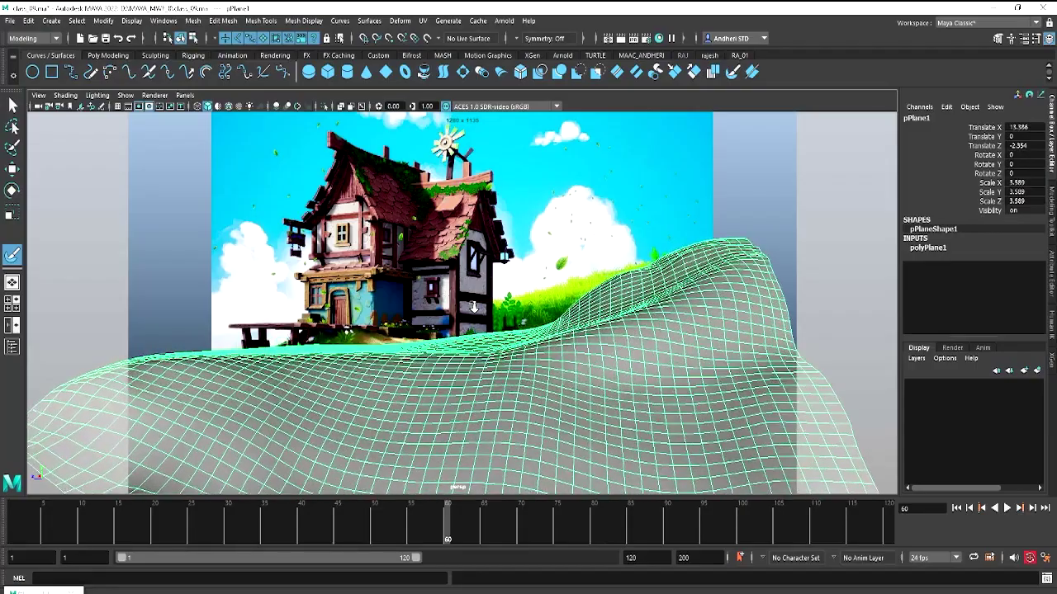
{"action": "mouse_move", "coordinate": [485, 289]}
{"action": "left_mouse_down", "text": "alt"}
{"action": "mouse_move", "coordinate": [305, 278]}
{"action": "mouse_move", "coordinate": [304, 244]}
{"action": "left_mouse_up", "text": "alt"}
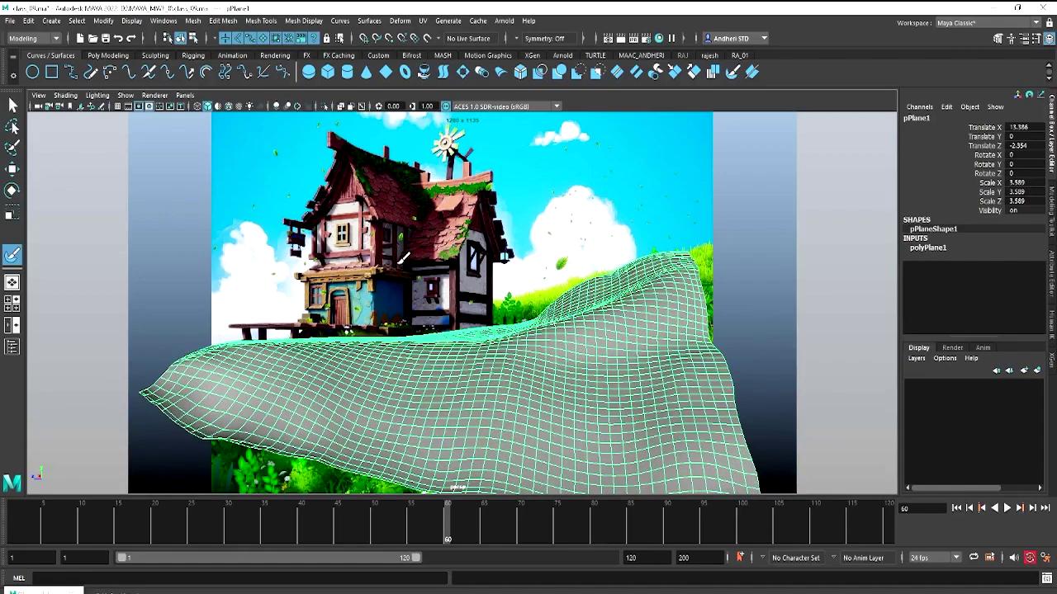
{"action": "scroll", "coordinate": [172, 286], "scroll_direction": "down", "scroll_amount": 2}
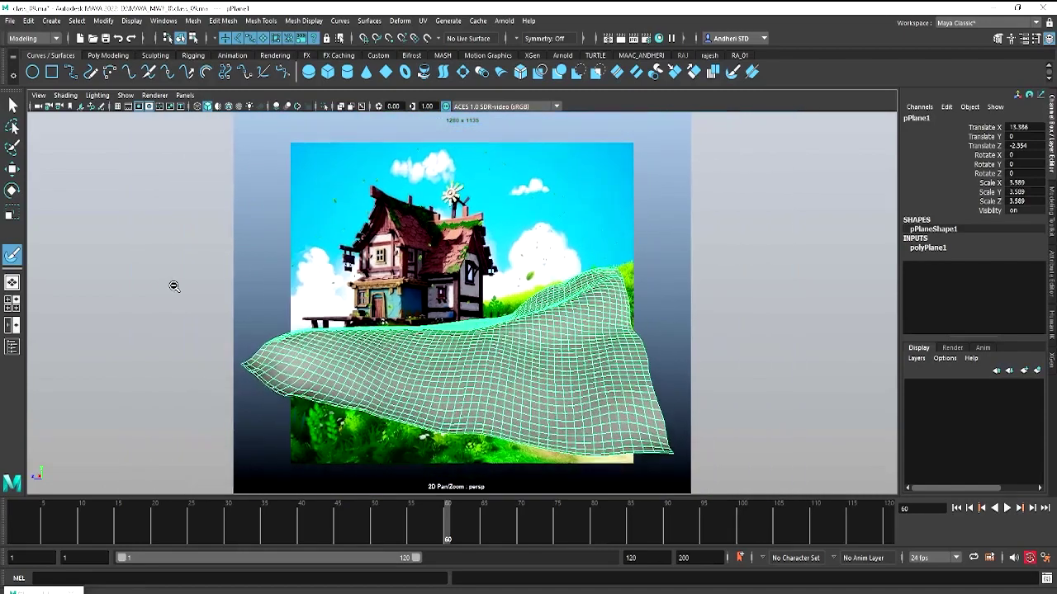
{"action": "scroll", "coordinate": [384, 299], "scroll_direction": "down", "scroll_amount": 2}
{"action": "scroll", "coordinate": [479, 307], "scroll_direction": "up", "scroll_amount": 1}
{"action": "scroll", "coordinate": [478, 307], "scroll_direction": "up", "scroll_amount": 1}
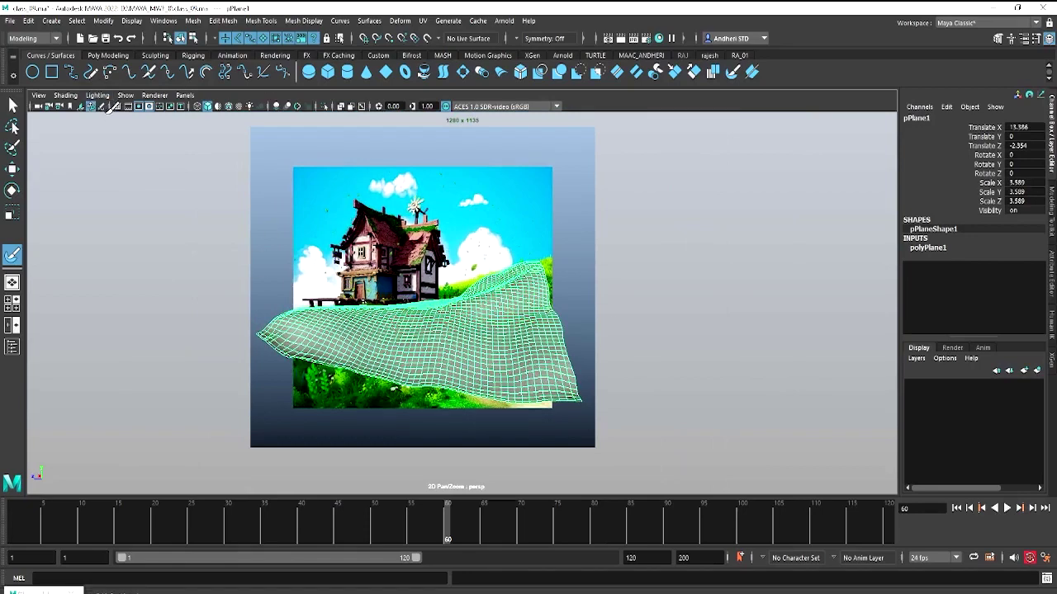
{"action": "left_click", "coordinate": [149, 108]}
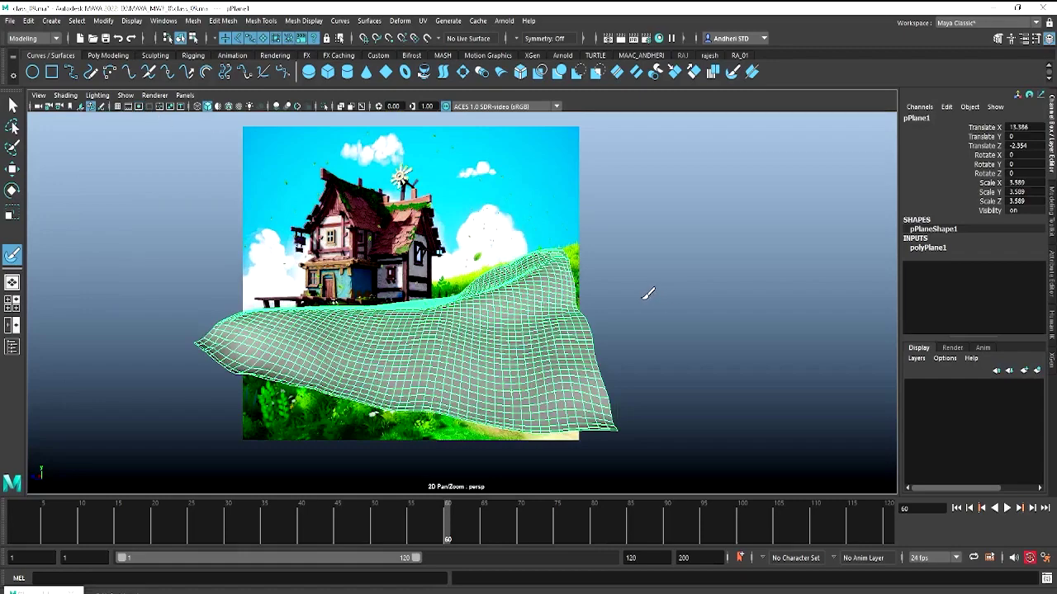
Sculpt the terrain outward and raise the ridge on its right side
{"action": "left_click", "coordinate": [578, 283]}
{"action": "left_click_drag", "start_coordinate": [570, 289], "coordinate": [604, 326]}
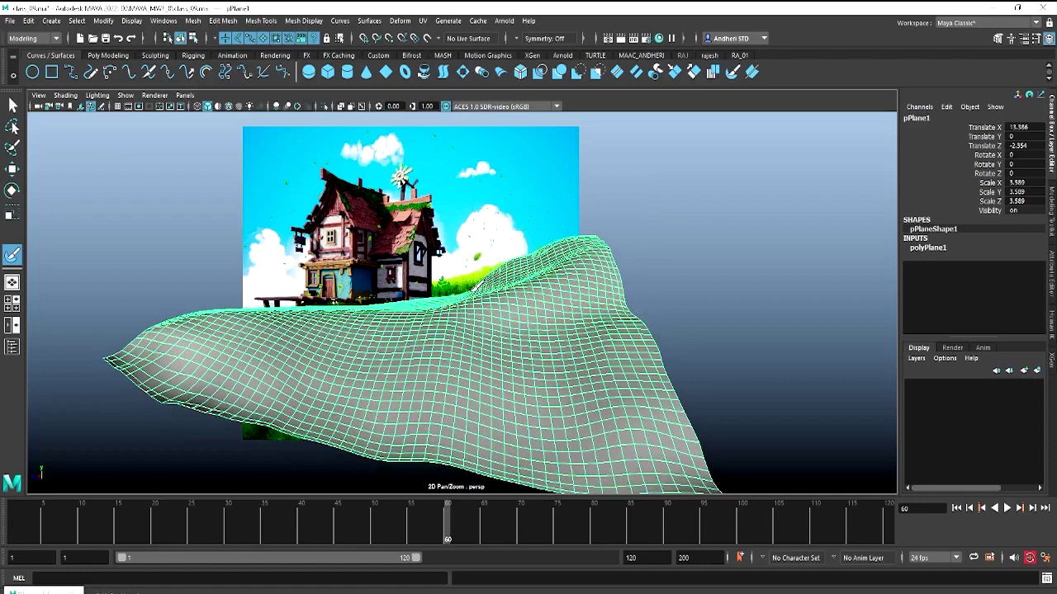
{"action": "mouse_move", "coordinate": [452, 283]}
{"action": "left_mouse_down"}
{"action": "mouse_move", "coordinate": [492, 283]}
{"action": "mouse_move", "coordinate": [472, 300]}
{"action": "mouse_move", "coordinate": [523, 264]}
{"action": "mouse_move", "coordinate": [608, 259]}
{"action": "mouse_move", "coordinate": [454, 279]}
{"action": "mouse_move", "coordinate": [424, 295]}
{"action": "mouse_move", "coordinate": [487, 303]}
{"action": "mouse_move", "coordinate": [578, 246]}
{"action": "mouse_move", "coordinate": [535, 255]}
{"action": "mouse_move", "coordinate": [465, 297]}
{"action": "mouse_move", "coordinate": [450, 281]}
{"action": "mouse_move", "coordinate": [438, 310]}
{"action": "mouse_move", "coordinate": [548, 229]}
{"action": "mouse_move", "coordinate": [589, 232]}
{"action": "mouse_move", "coordinate": [455, 288]}
{"action": "mouse_move", "coordinate": [436, 354]}
{"action": "mouse_move", "coordinate": [448, 377]}
{"action": "mouse_move", "coordinate": [272, 389]}
{"action": "mouse_move", "coordinate": [241, 414]}
{"action": "left_mouse_up"}
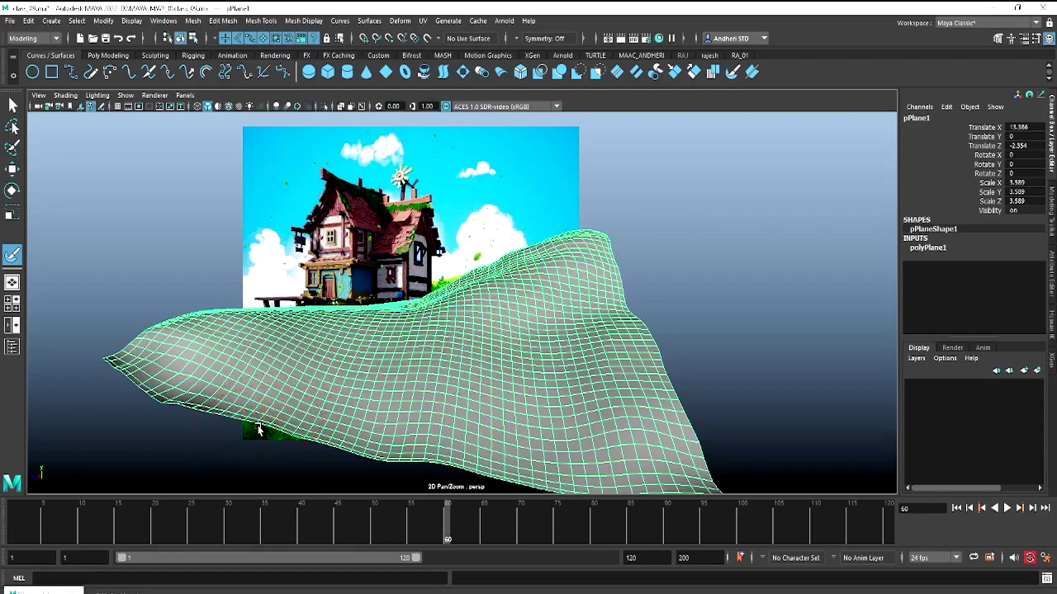
Soft-move vertices on the left bump and front edge, then exit vertex mode and deselect the terrain
{"action": "key", "text": "w"}
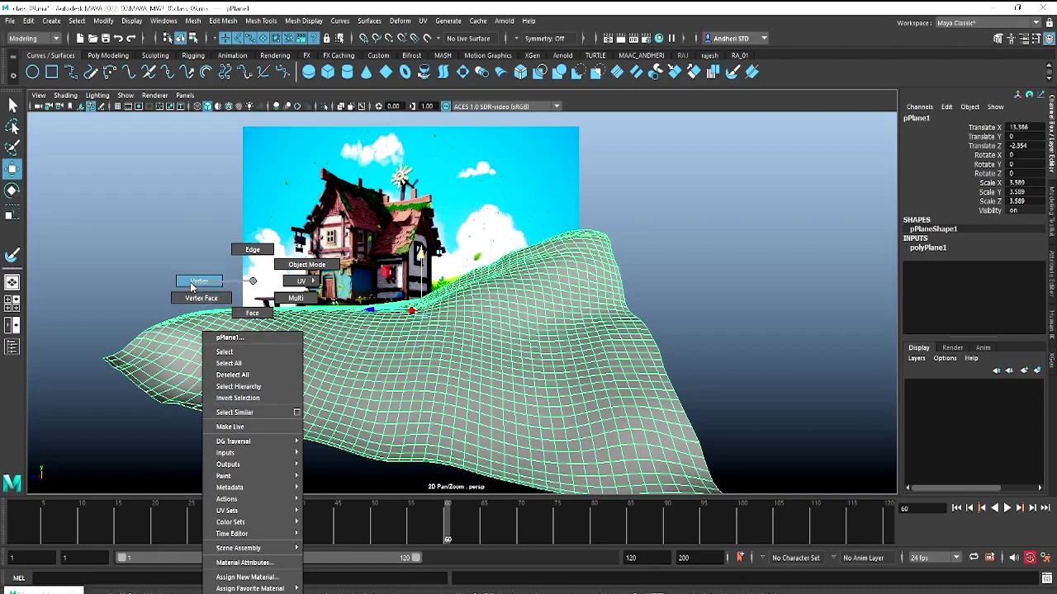
{"action": "right_click_drag", "start_coordinate": [247, 285], "coordinate": [189, 279]}
{"action": "left_click", "coordinate": [235, 413]}
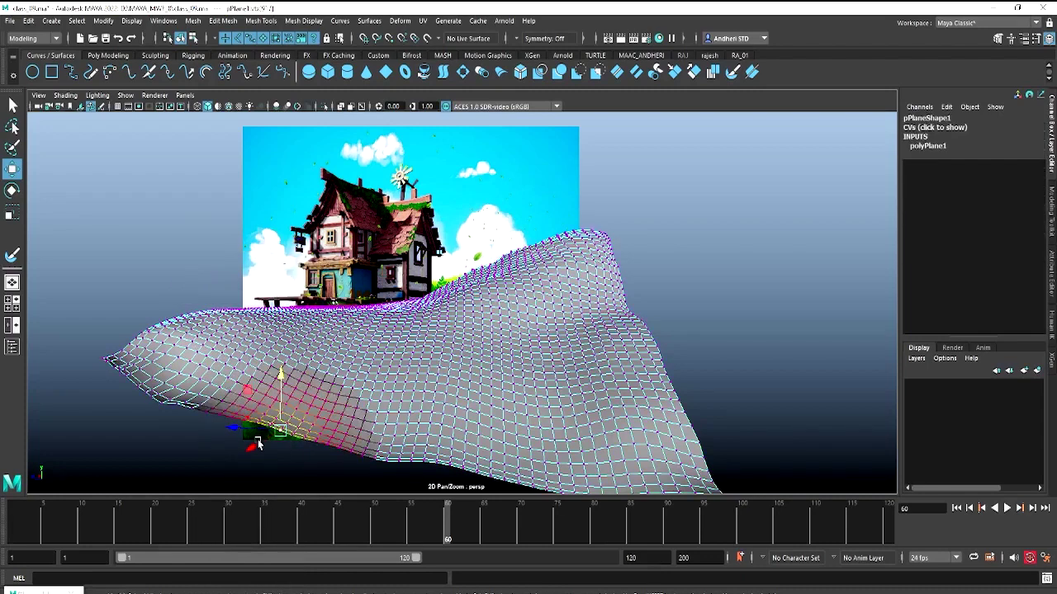
{"action": "mouse_move", "coordinate": [250, 449]}
{"action": "left_mouse_down"}
{"action": "mouse_move", "coordinate": [234, 477]}
{"action": "mouse_move", "coordinate": [163, 467]}
{"action": "left_mouse_up"}
{"action": "left_click", "coordinate": [363, 458]}
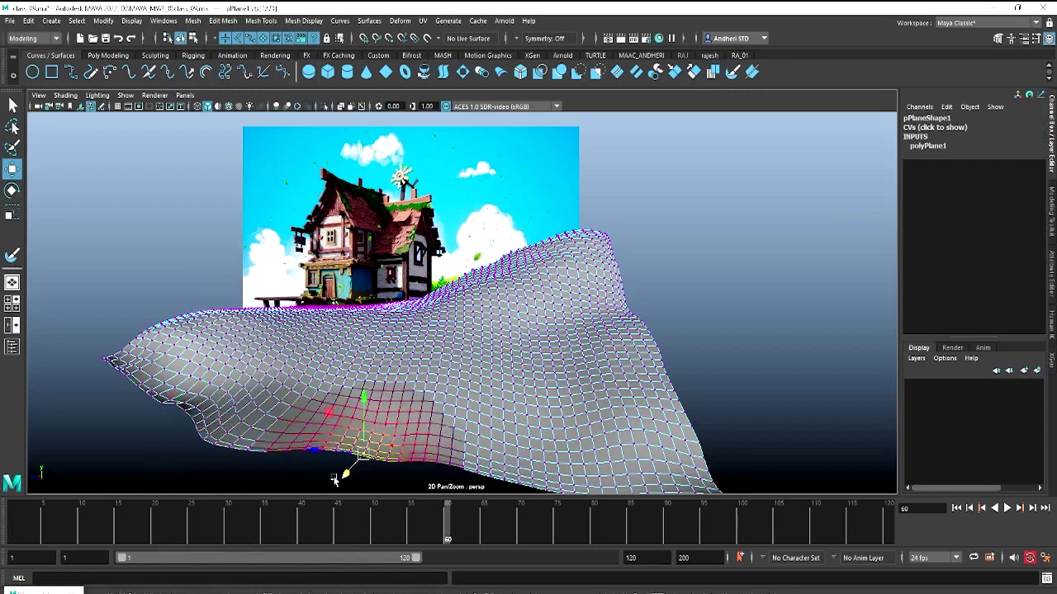
{"action": "left_click_drag", "start_coordinate": [341, 472], "coordinate": [465, 457]}
{"action": "key", "text": "F8"}
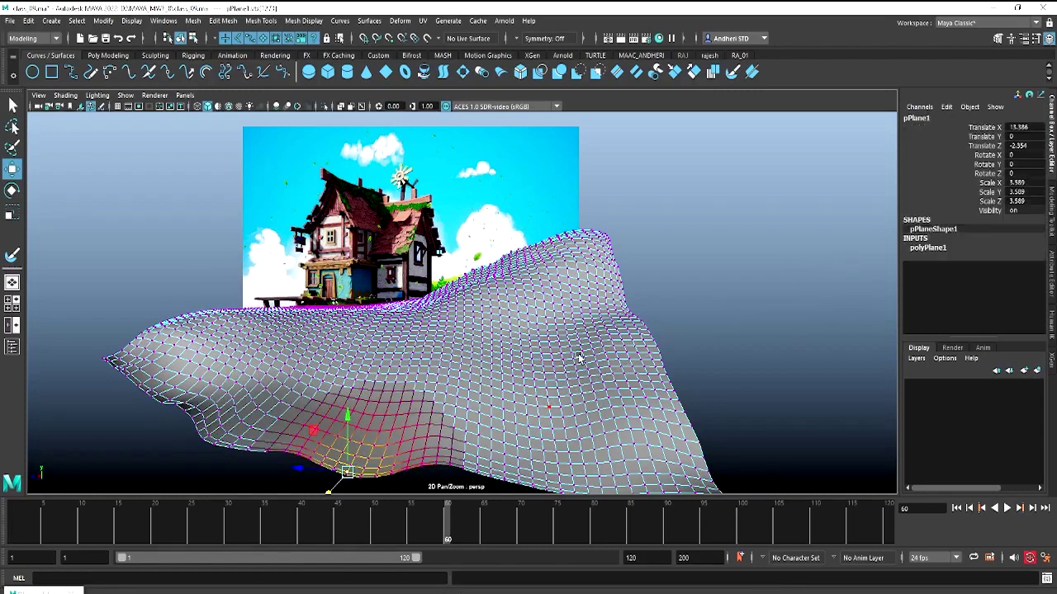
{"action": "left_click", "coordinate": [719, 272]}
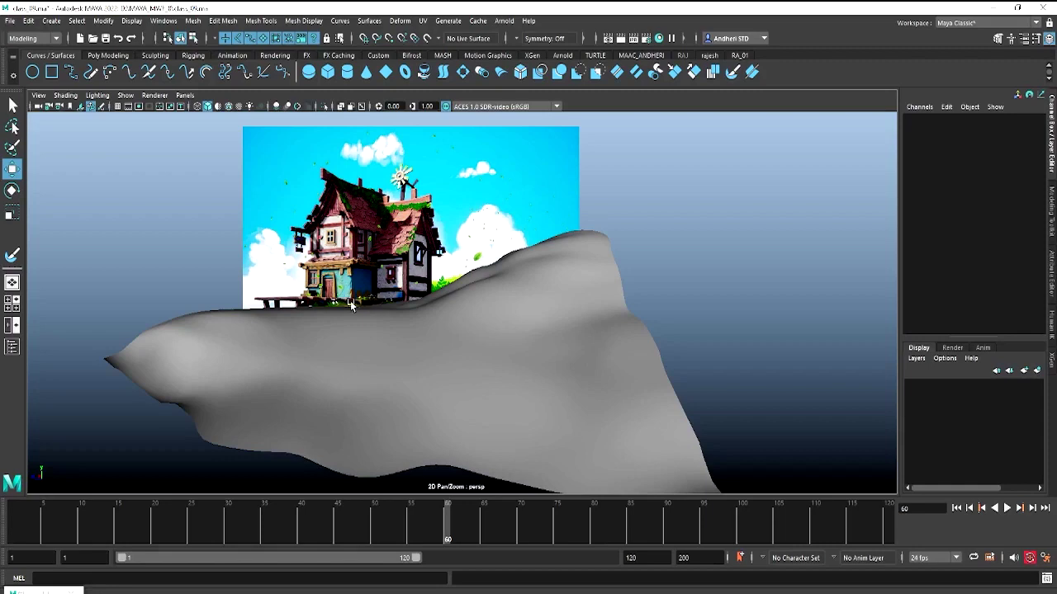
Pan and zoom the 2D view so the house reference image fills more of the viewport
{"action": "mouse_move", "coordinate": [453, 387]}
{"action": "left_mouse_down"}
{"action": "mouse_move", "coordinate": [402, 388]}
{"action": "mouse_move", "coordinate": [118, 331]}
{"action": "mouse_move", "coordinate": [446, 416]}
{"action": "mouse_move", "coordinate": [109, 358]}
{"action": "mouse_move", "coordinate": [795, 456]}
{"action": "mouse_move", "coordinate": [656, 500]}
{"action": "mouse_move", "coordinate": [137, 420]}
{"action": "mouse_move", "coordinate": [775, 495]}
{"action": "left_mouse_up"}
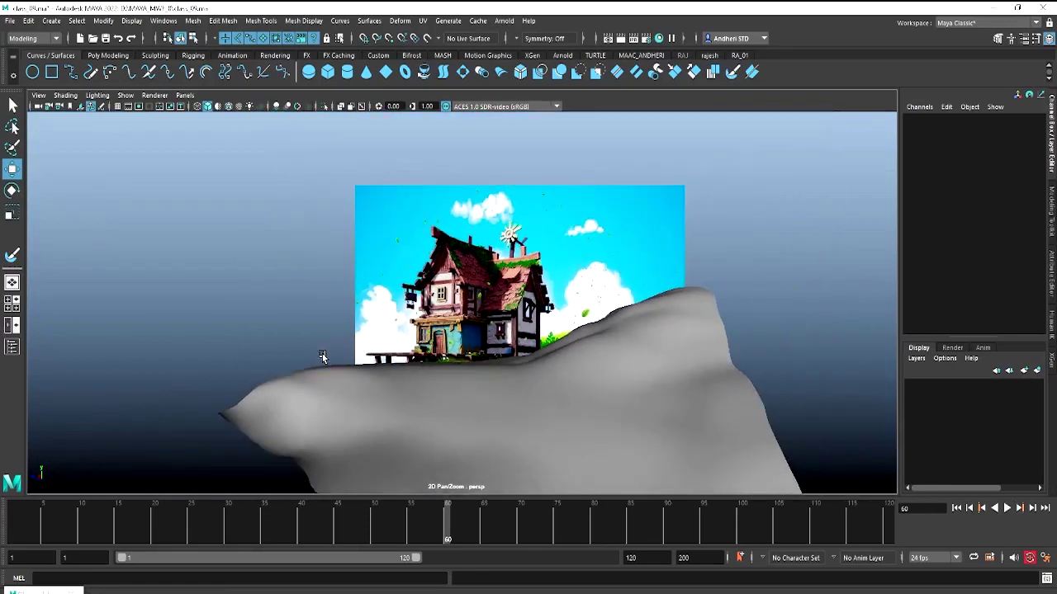
{"action": "mouse_move", "coordinate": [538, 377]}
{"action": "left_mouse_down"}
{"action": "mouse_move", "coordinate": [134, 291]}
{"action": "mouse_move", "coordinate": [196, 324]}
{"action": "mouse_move", "coordinate": [565, 446]}
{"action": "mouse_move", "coordinate": [466, 389]}
{"action": "mouse_move", "coordinate": [436, 295]}
{"action": "left_mouse_up"}
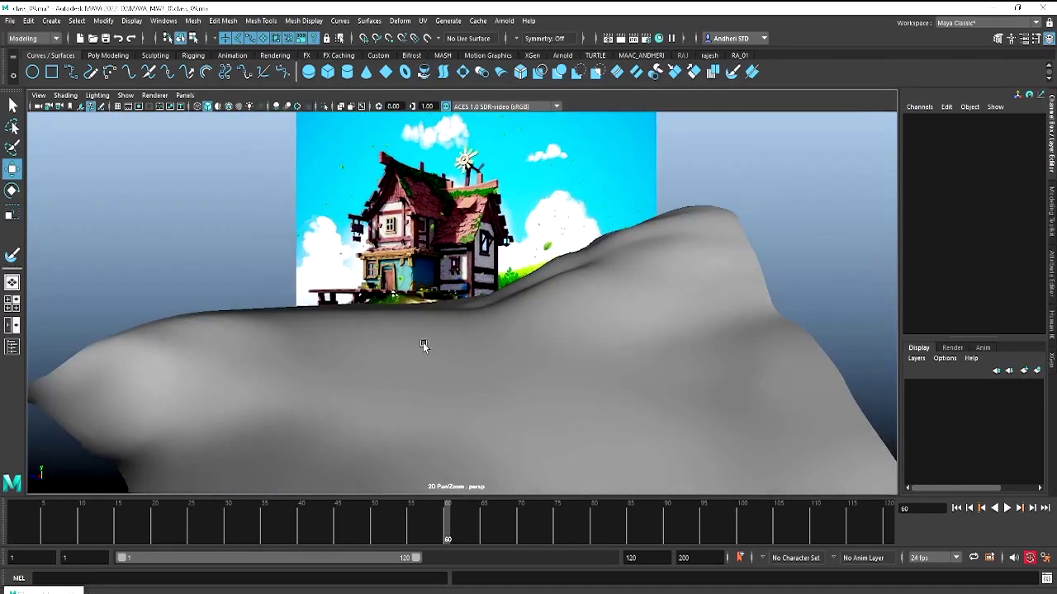
{"action": "left_click_drag", "start_coordinate": [442, 336], "coordinate": [567, 330]}
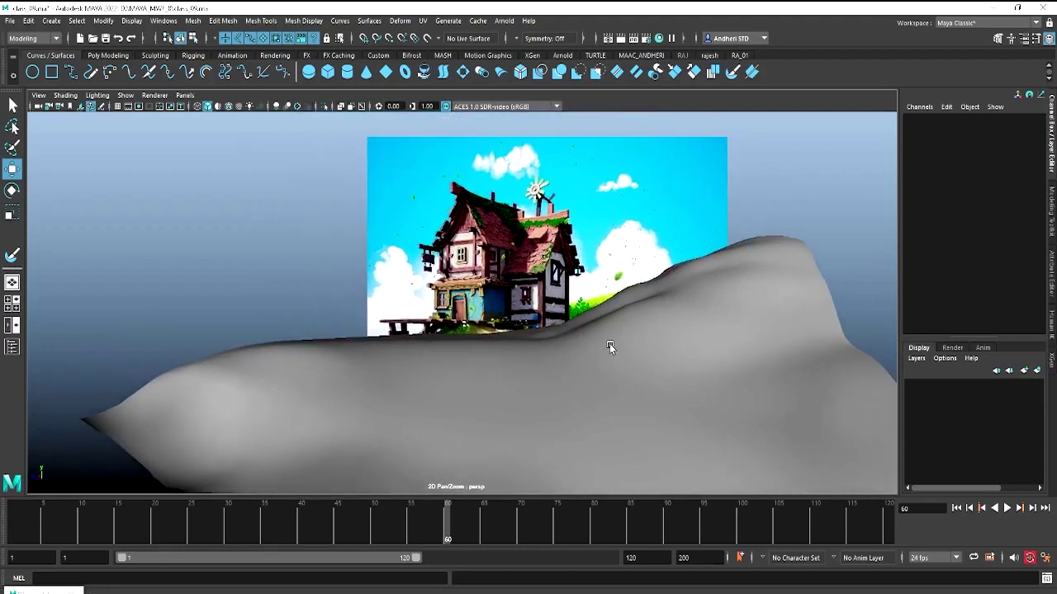
{"action": "mouse_move", "coordinate": [649, 354]}
{"action": "right_mouse_down"}
{"action": "mouse_move", "coordinate": [160, 314]}
{"action": "mouse_move", "coordinate": [691, 361]}
{"action": "mouse_move", "coordinate": [704, 373]}
{"action": "right_mouse_up"}
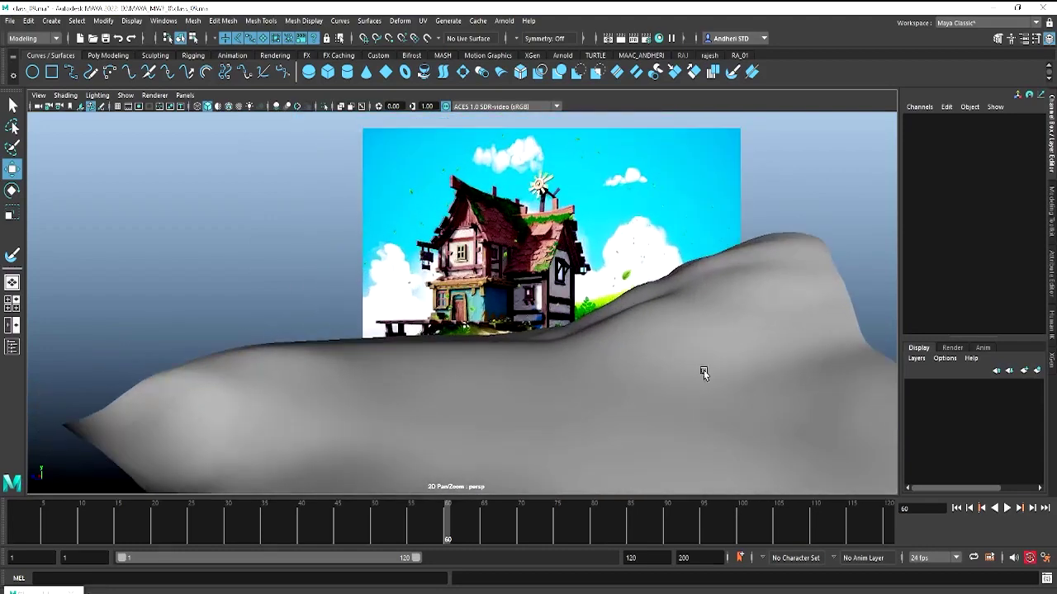
{"action": "left_click_drag", "start_coordinate": [704, 373], "coordinate": [443, 340]}
{"action": "right_click_drag", "start_coordinate": [443, 340], "coordinate": [463, 321]}
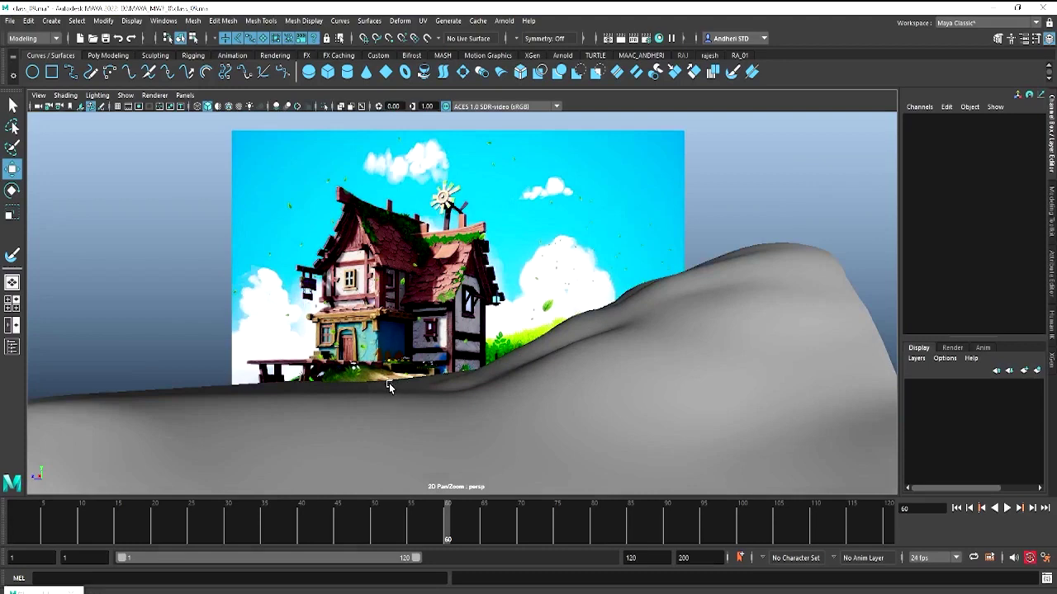
{"action": "left_click", "coordinate": [185, 95]}
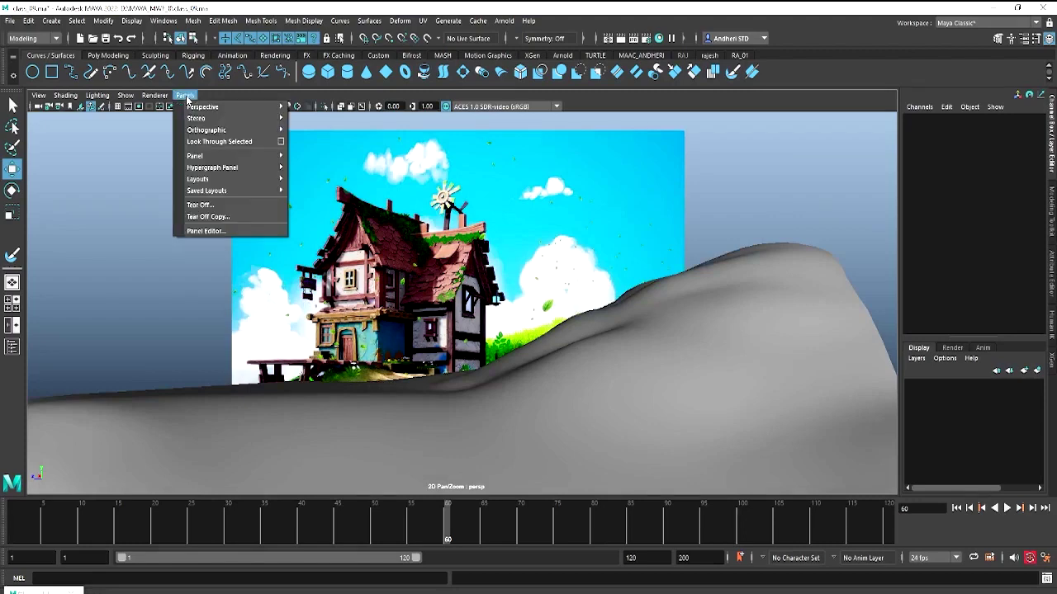
{"action": "mouse_move", "coordinate": [198, 179]}
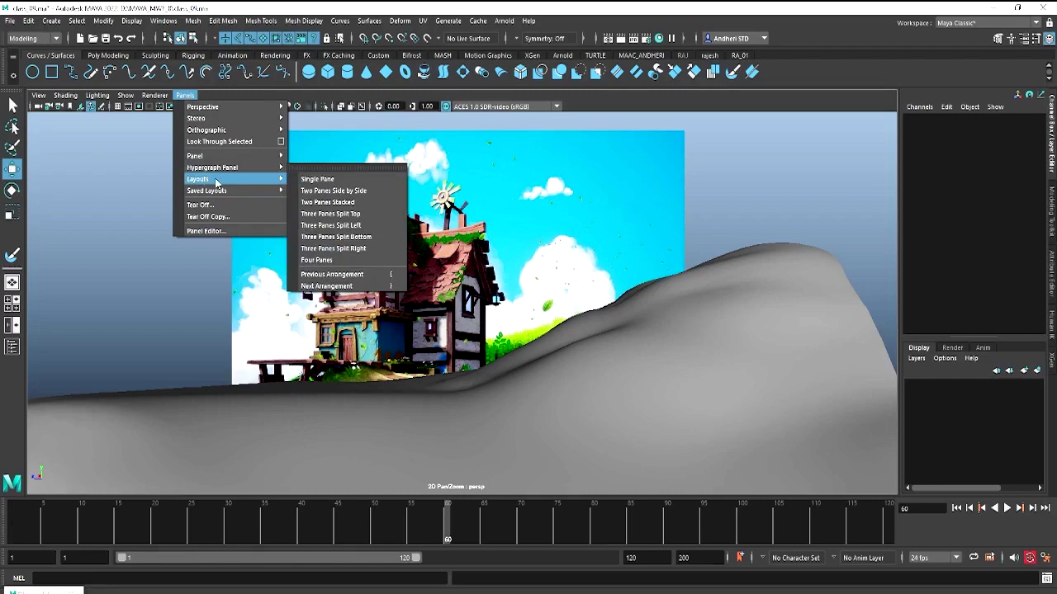
Switch to a Two Panes Side by Side layout with the persp camera in the right pane
{"action": "left_click", "coordinate": [374, 195]}
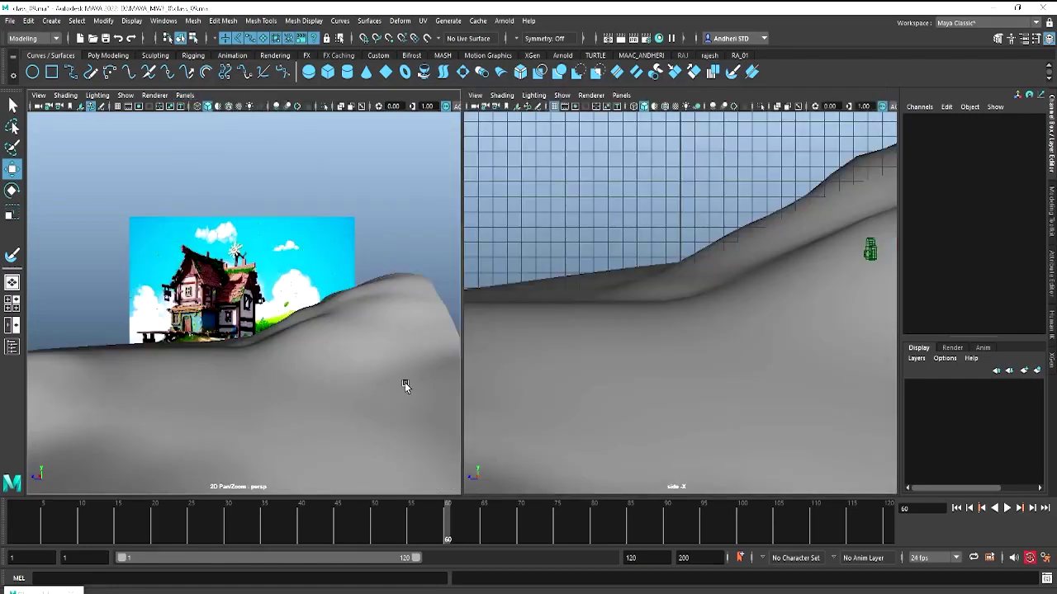
{"action": "left_click", "coordinate": [620, 95]}
{"action": "left_click", "coordinate": [757, 112]}
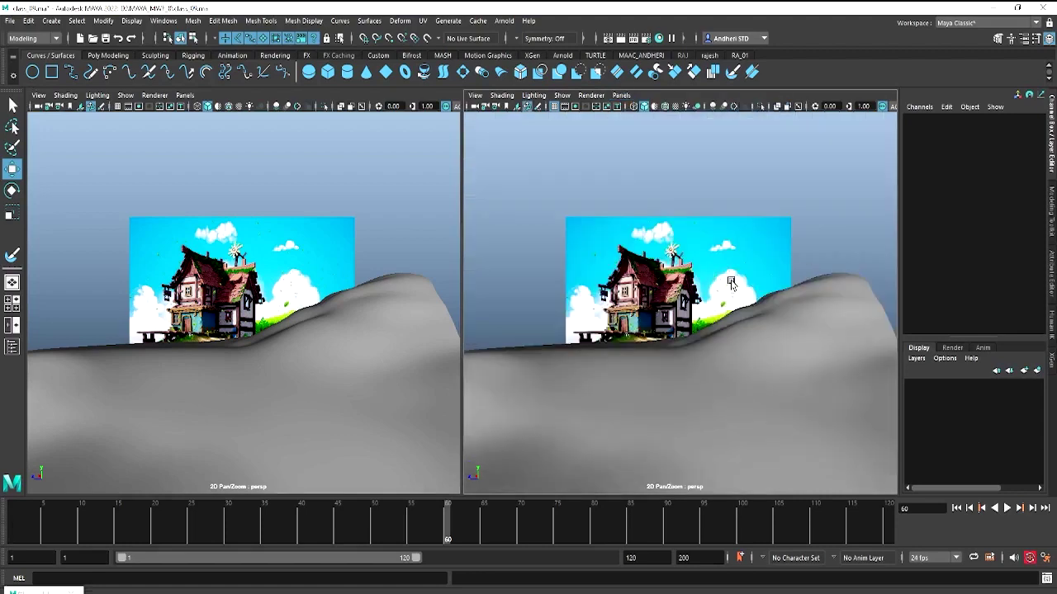
{"action": "left_click", "coordinate": [187, 96]}
{"action": "mouse_move", "coordinate": [202, 108]}
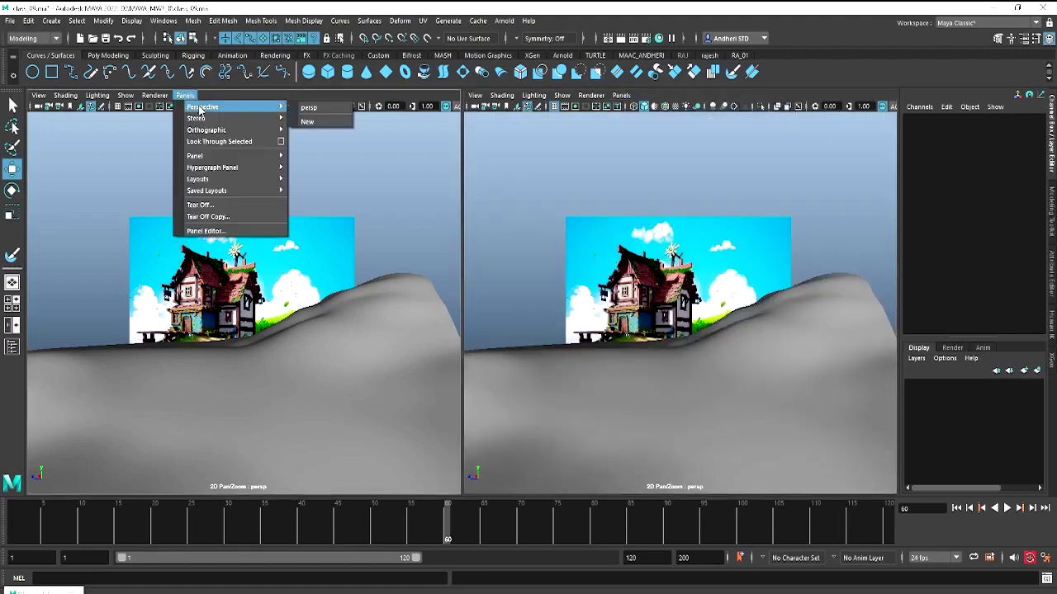
Look through a new persp1 camera in the left pane and orbit it across the terrain
{"action": "left_click", "coordinate": [319, 125]}
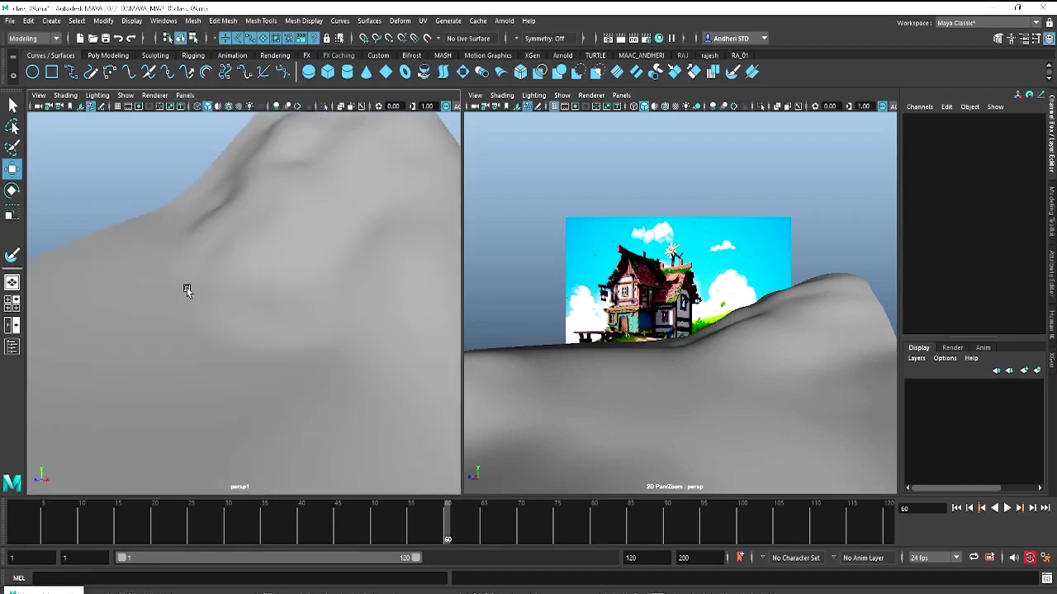
{"action": "mouse_move", "coordinate": [272, 318]}
{"action": "left_mouse_down", "text": "alt"}
{"action": "mouse_move", "coordinate": [114, 307]}
{"action": "mouse_move", "coordinate": [92, 243]}
{"action": "left_mouse_up", "text": "alt"}
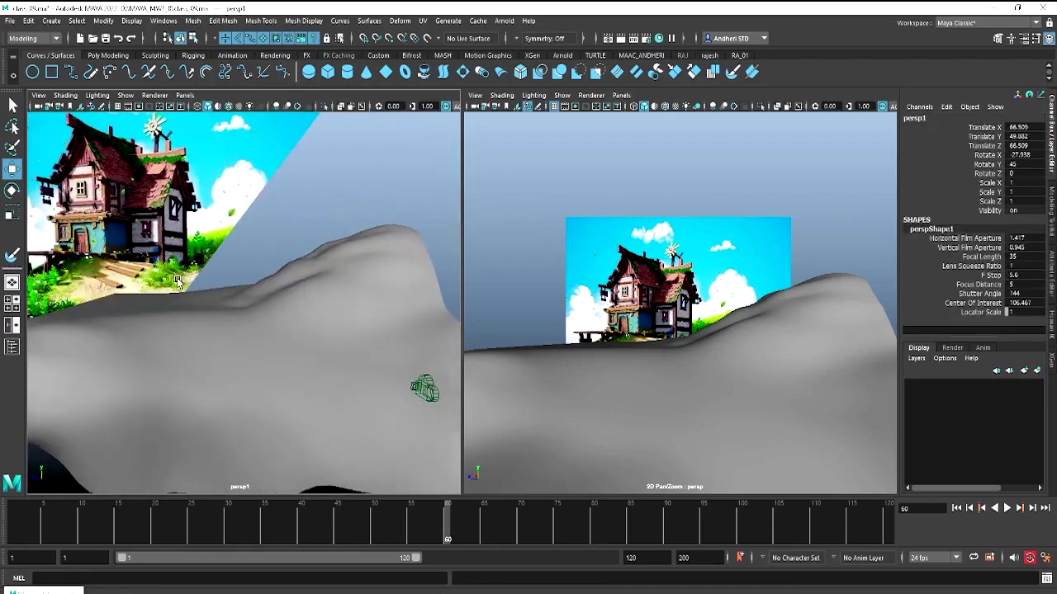
{"action": "middle_click_drag", "start_coordinate": [271, 273], "coordinate": [435, 269], "text": "alt"}
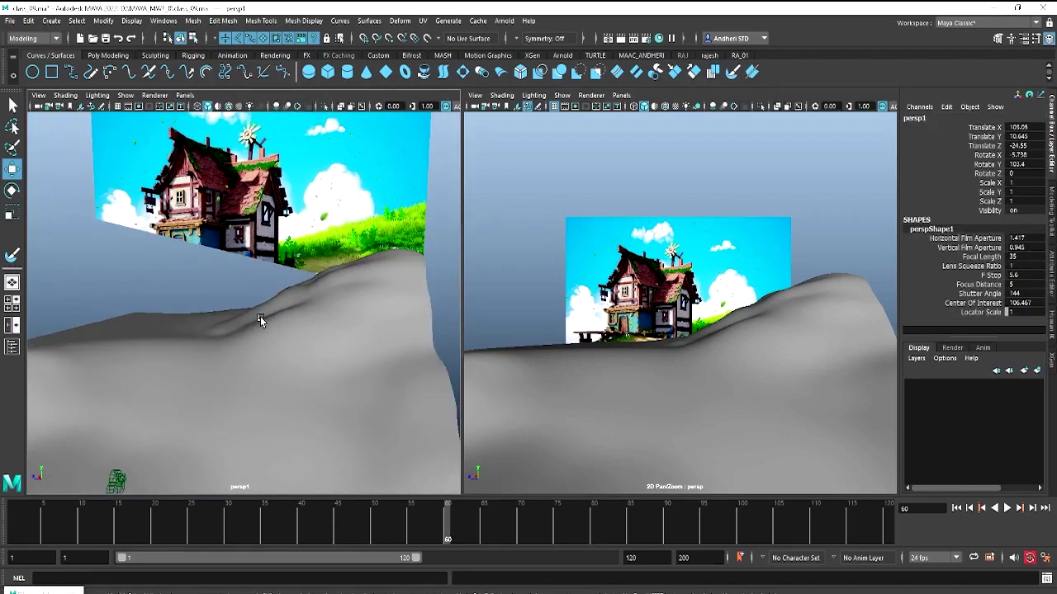
Angle the left view toward the image plane and zoom the right view into the house
{"action": "left_click", "coordinate": [477, 107]}
{"action": "left_click", "coordinate": [477, 108]}
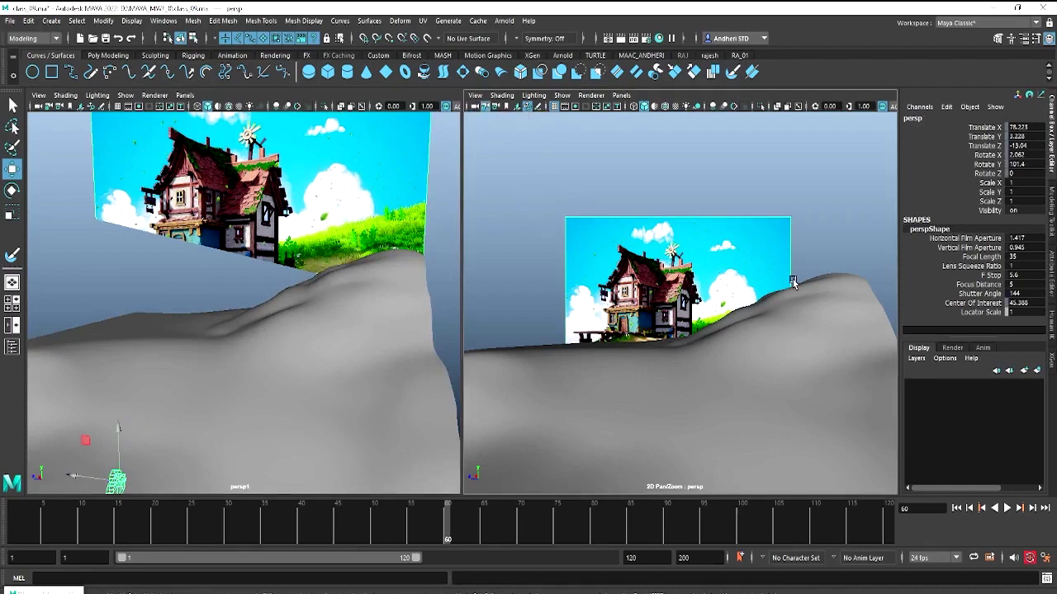
{"action": "mouse_move", "coordinate": [140, 278]}
{"action": "left_mouse_down", "text": "alt"}
{"action": "mouse_move", "coordinate": [177, 264]}
{"action": "mouse_move", "coordinate": [196, 293]}
{"action": "mouse_move", "coordinate": [165, 322]}
{"action": "mouse_move", "coordinate": [215, 331]}
{"action": "left_mouse_up", "text": "alt"}
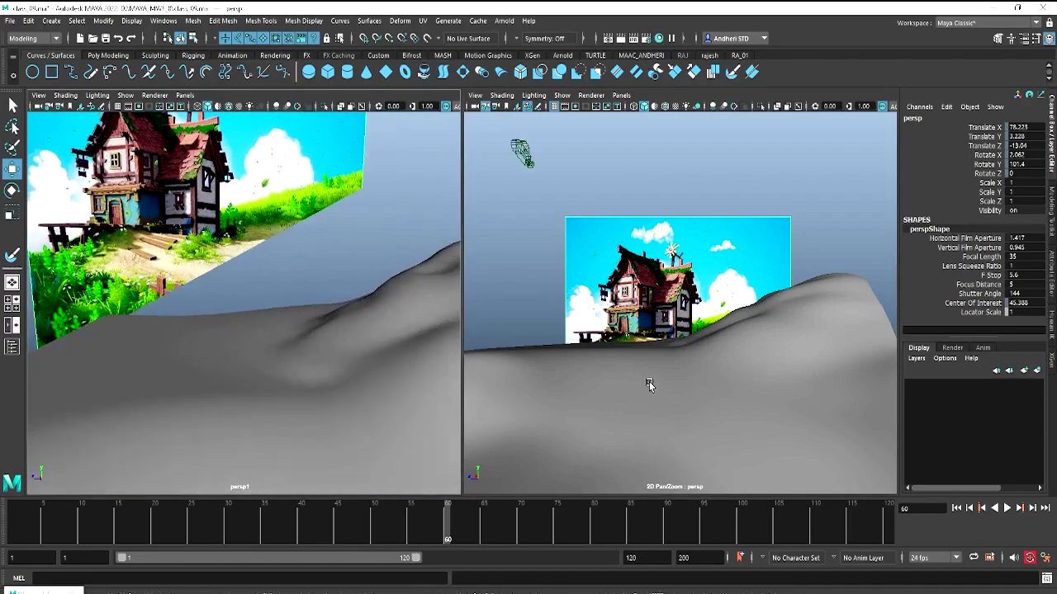
{"action": "scroll", "coordinate": [605, 307], "scroll_direction": "up", "scroll_amount": 2}
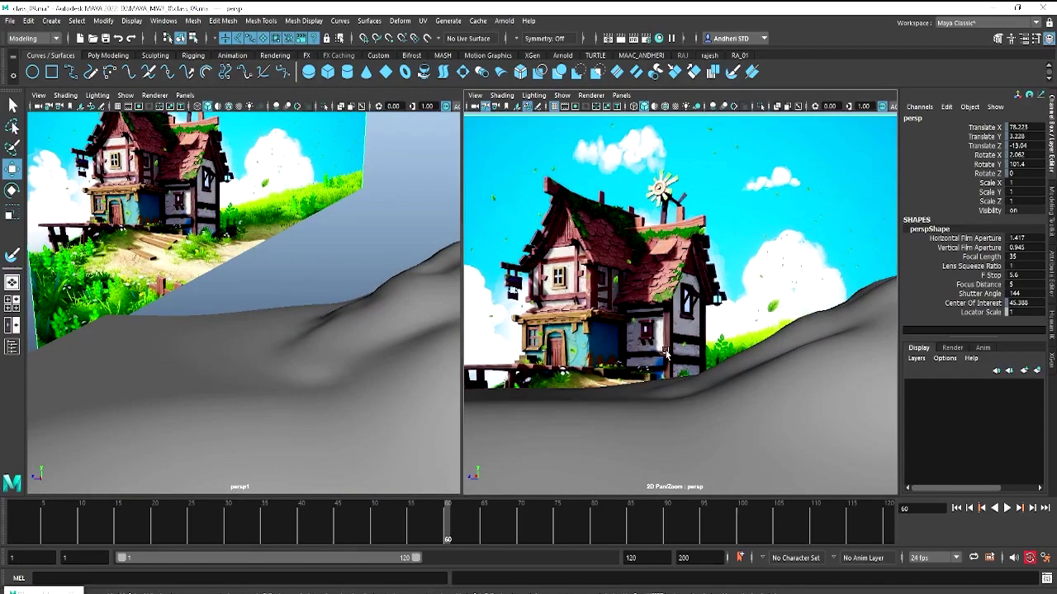
{"action": "scroll", "coordinate": [606, 307], "scroll_direction": "up", "scroll_amount": 2}
{"action": "scroll", "coordinate": [606, 307], "scroll_direction": "up", "scroll_amount": 2}
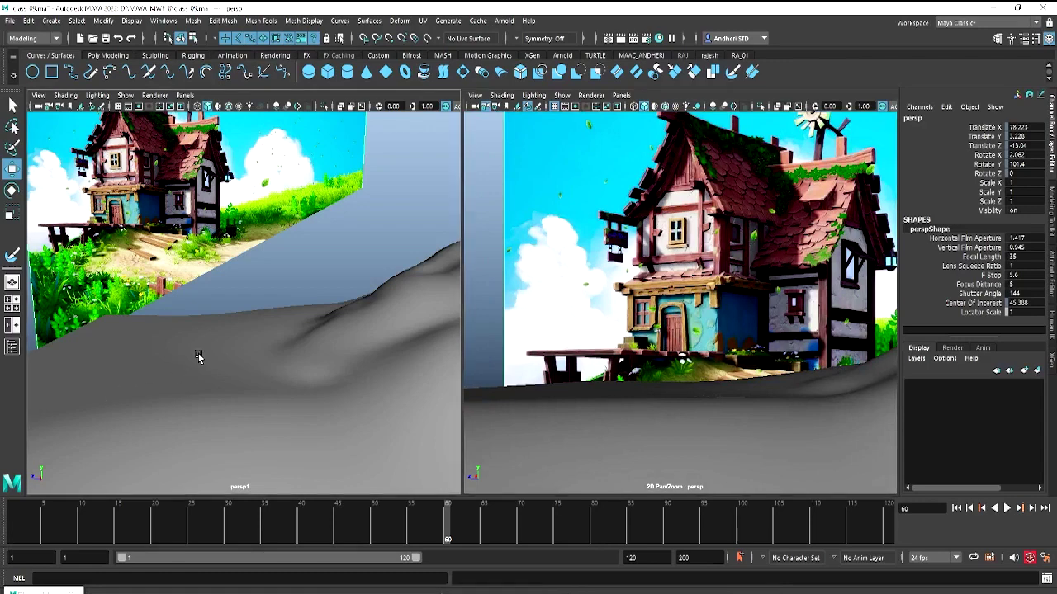
{"action": "right_click_drag", "start_coordinate": [198, 357], "coordinate": [136, 357]}
Soft-select a terrain vertex in front of the house and raise that area
{"action": "left_click", "coordinate": [224, 382]}
{"action": "right_click_drag", "start_coordinate": [203, 361], "coordinate": [149, 293]}
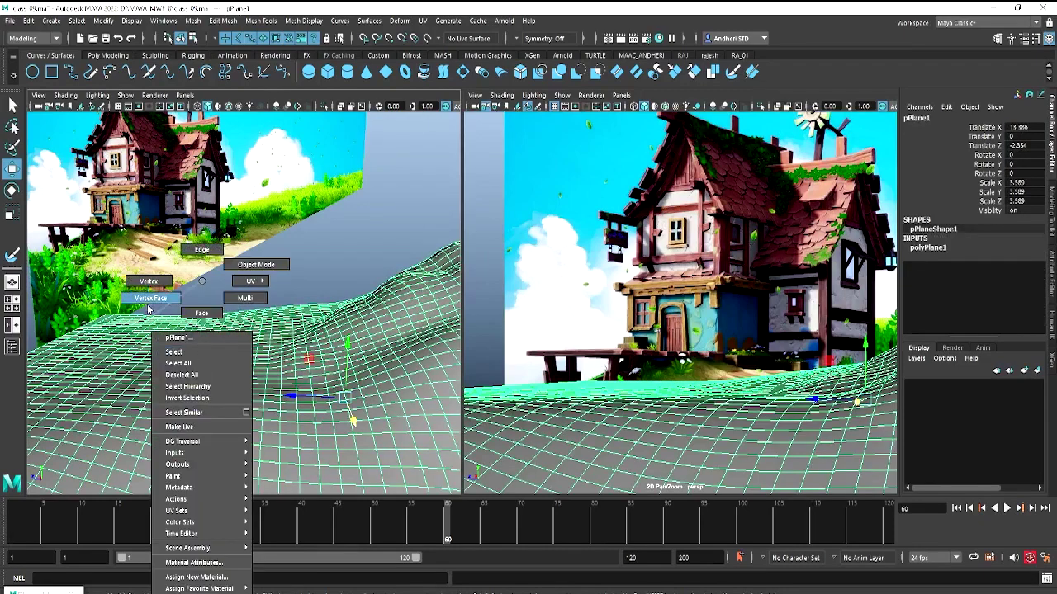
{"action": "left_click", "coordinate": [171, 360]}
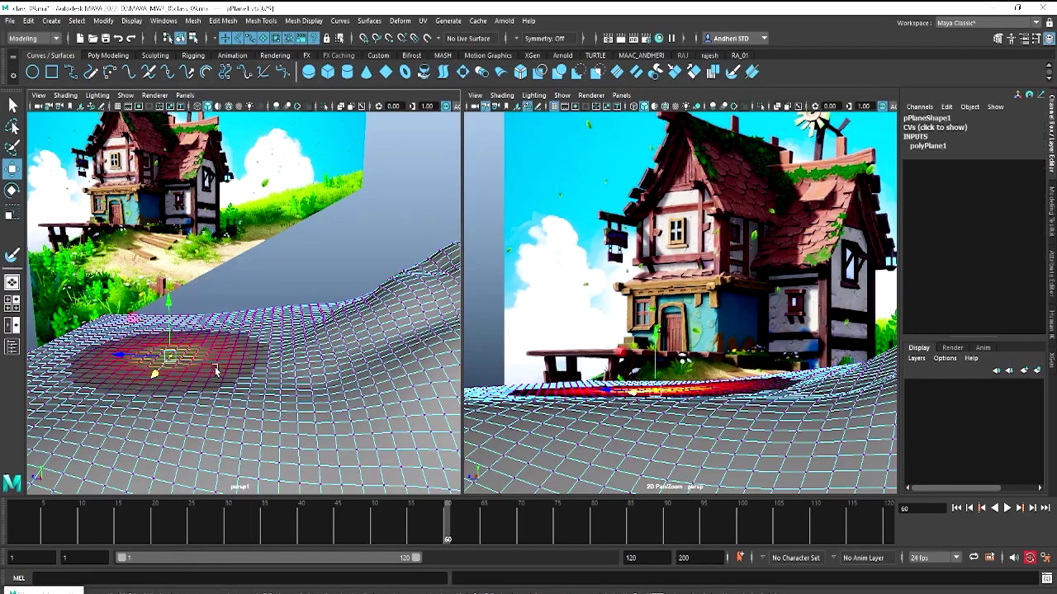
{"action": "mouse_move", "coordinate": [194, 358]}
{"action": "middle_mouse_down"}
{"action": "mouse_move", "coordinate": [345, 363]}
{"action": "mouse_move", "coordinate": [341, 356]}
{"action": "middle_mouse_up"}
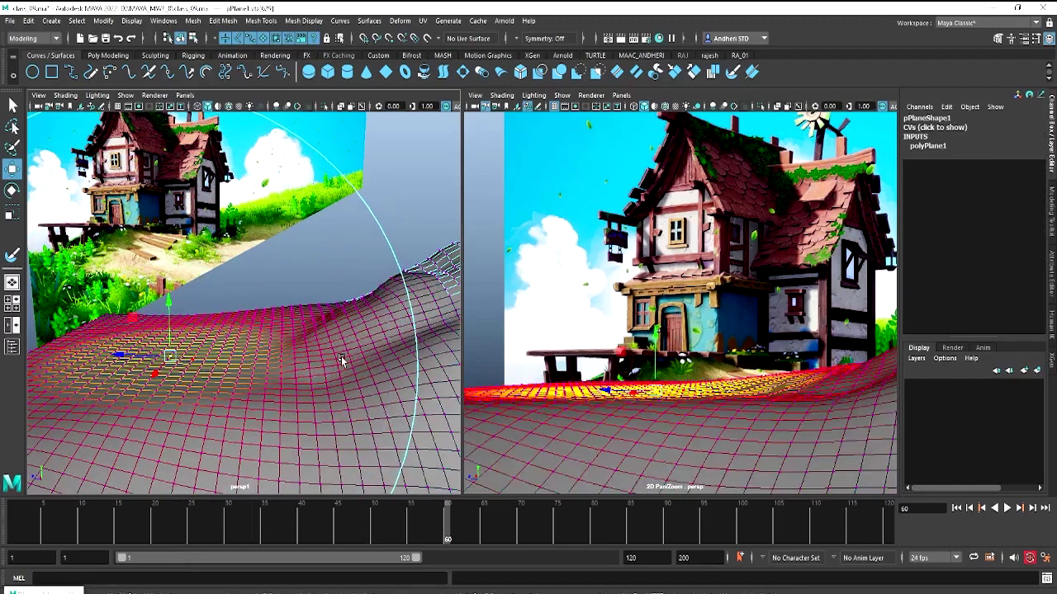
{"action": "middle_click_drag", "start_coordinate": [250, 363], "coordinate": [250, 364]}
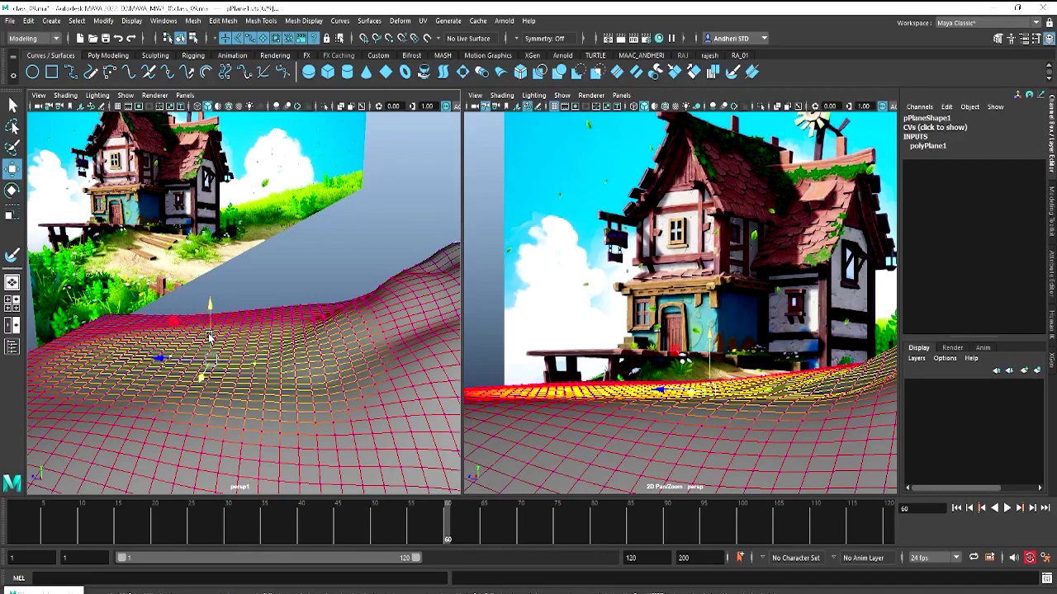
{"action": "middle_click_drag", "start_coordinate": [209, 337], "coordinate": [103, 367]}
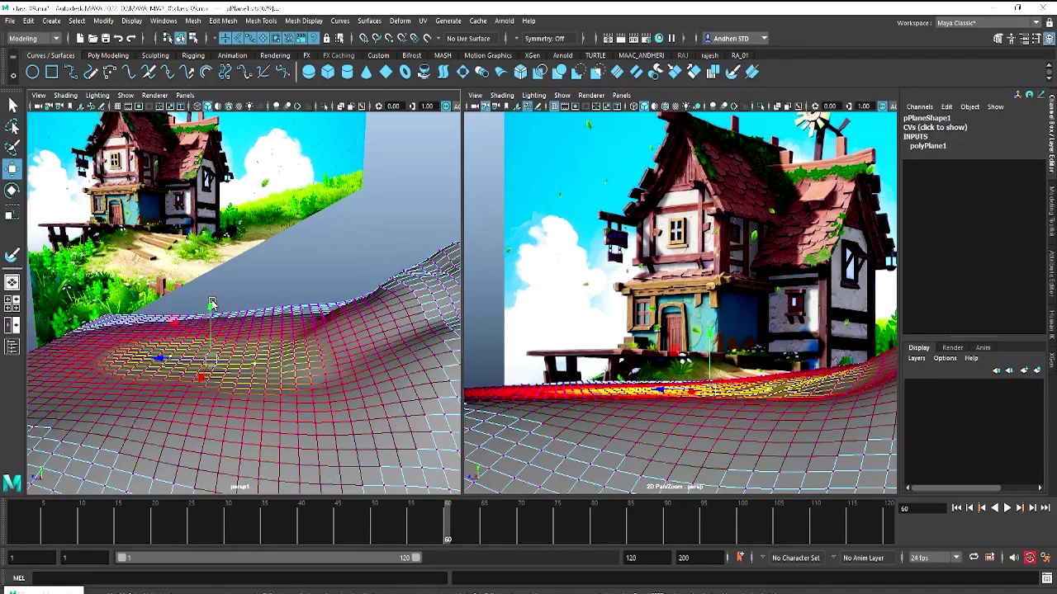
{"action": "left_click_drag", "start_coordinate": [212, 302], "coordinate": [211, 286]}
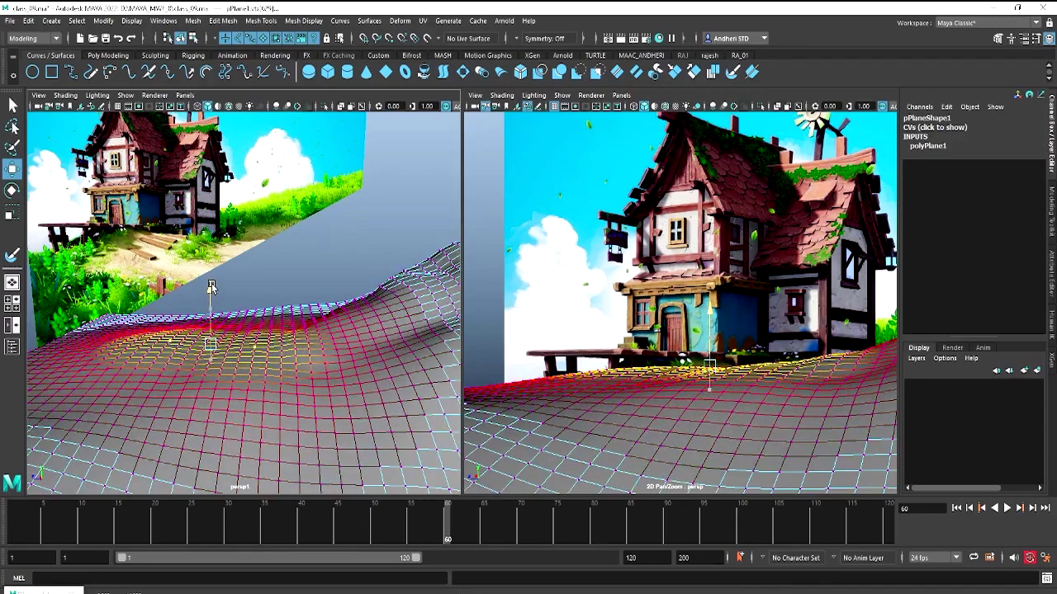
Pull a second terrain area further left up into a bump, back in object mode
{"action": "left_click", "coordinate": [158, 341]}
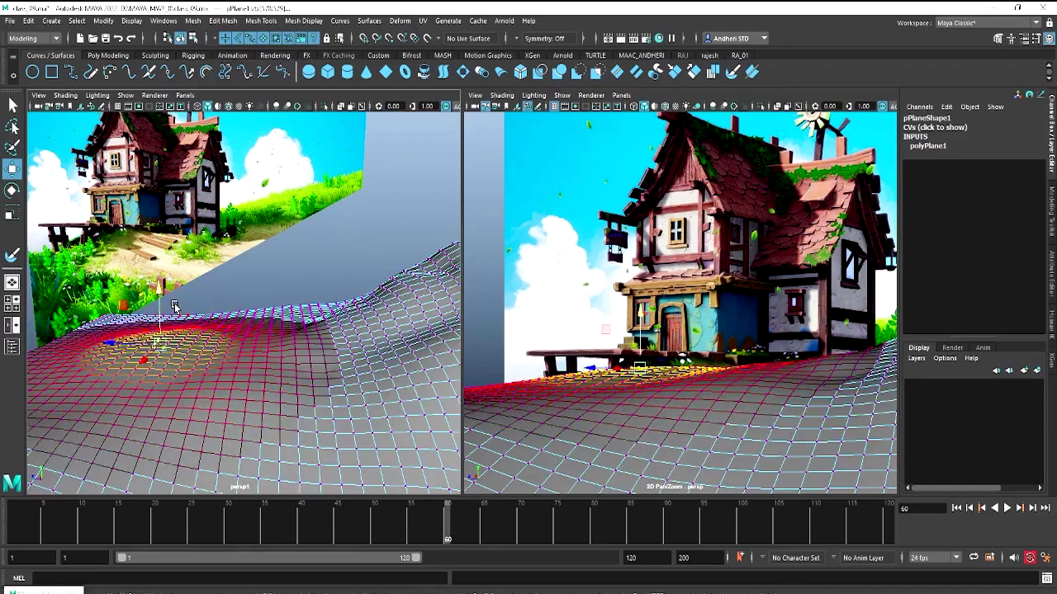
{"action": "left_click_drag", "start_coordinate": [171, 301], "coordinate": [280, 302]}
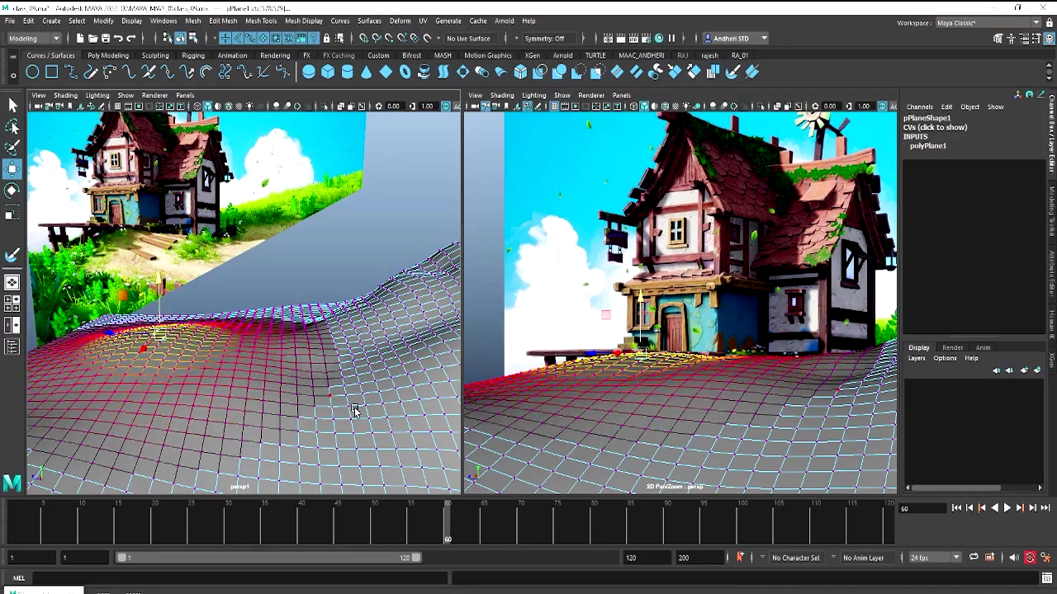
{"action": "right_click_drag", "start_coordinate": [615, 293], "coordinate": [693, 269]}
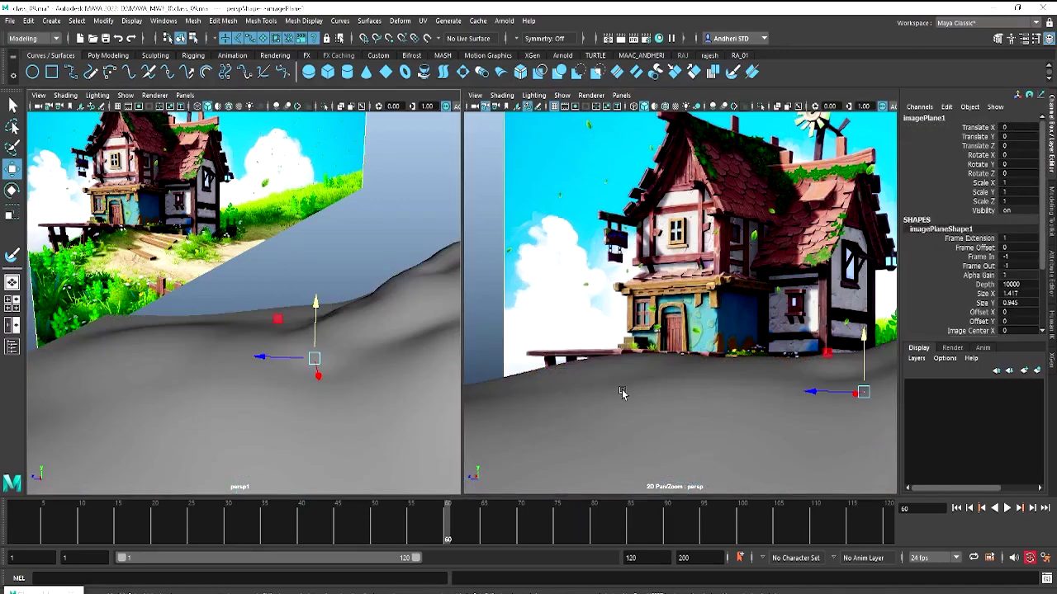
Put pPlane1 on new layer1 shown as wireframe, then deselect it
{"action": "left_click", "coordinate": [334, 369]}
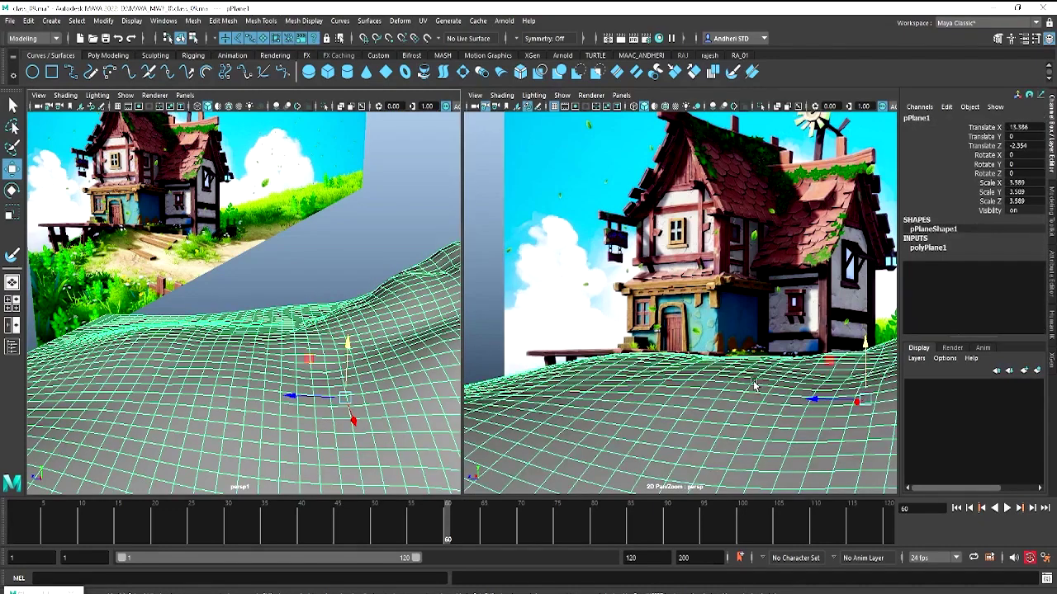
{"action": "left_click", "coordinate": [1039, 371]}
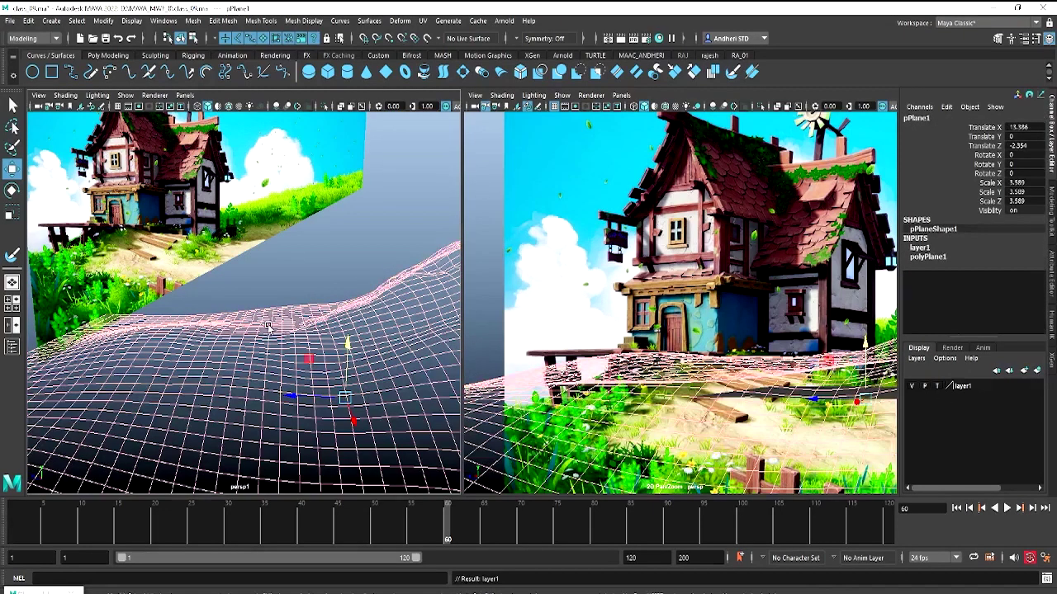
{"action": "left_click", "coordinate": [318, 294]}
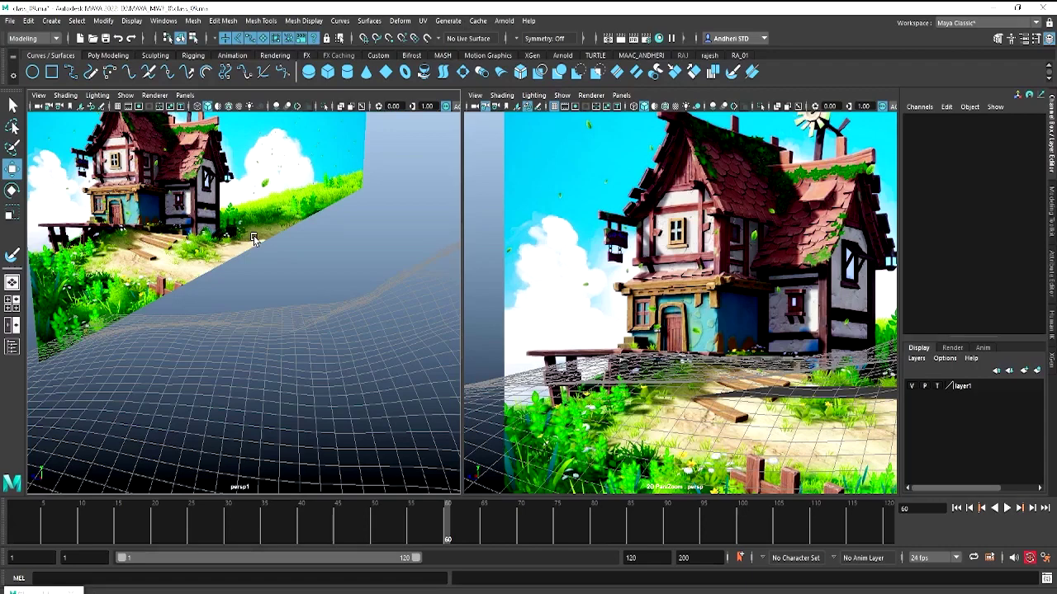
{"action": "left_click_drag", "start_coordinate": [247, 239], "coordinate": [132, 137], "text": "alt"}
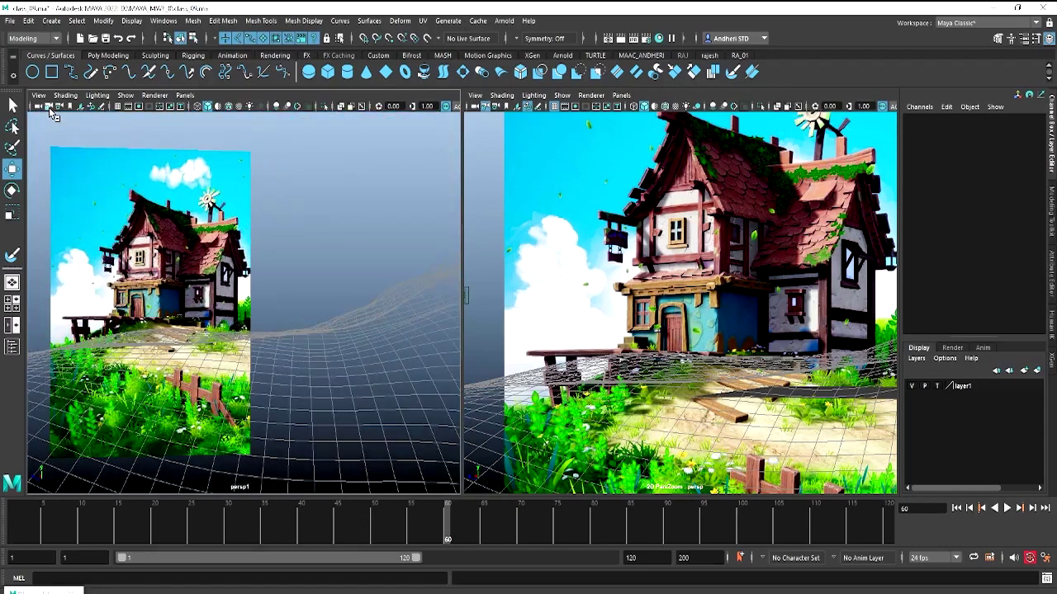
Look through persp1 in the left pane and set its Far Clip Plane to 1000000
{"action": "left_click", "coordinate": [184, 95]}
{"action": "mouse_move", "coordinate": [206, 107]}
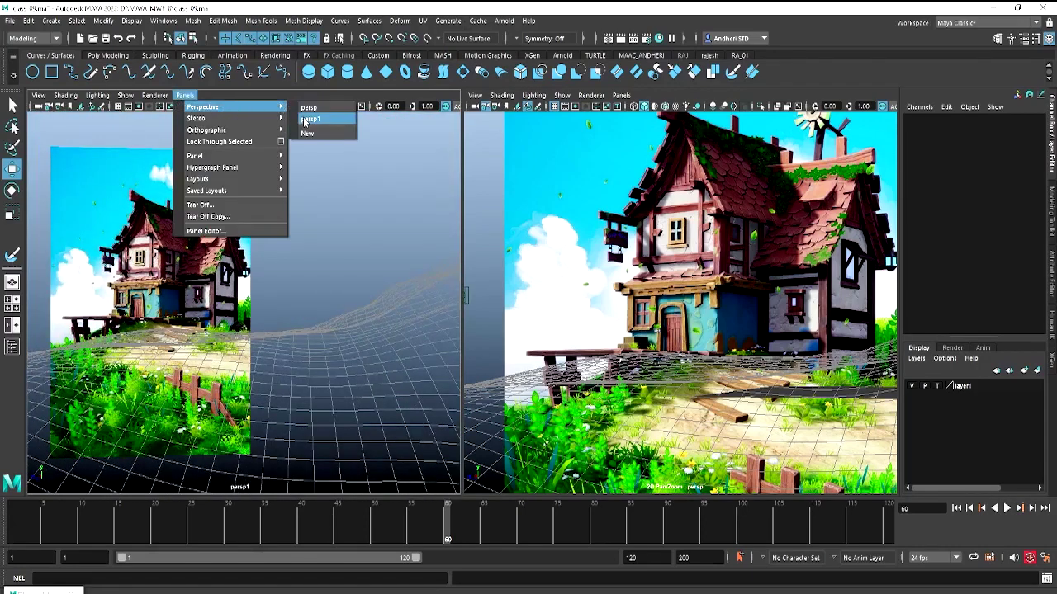
{"action": "left_click", "coordinate": [308, 119]}
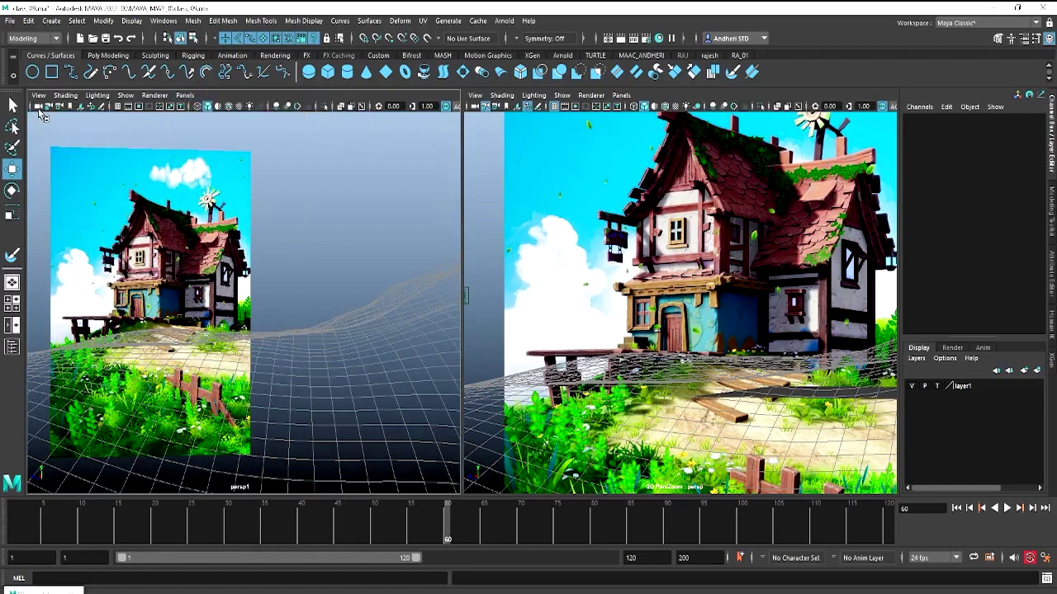
{"action": "left_click", "coordinate": [38, 108]}
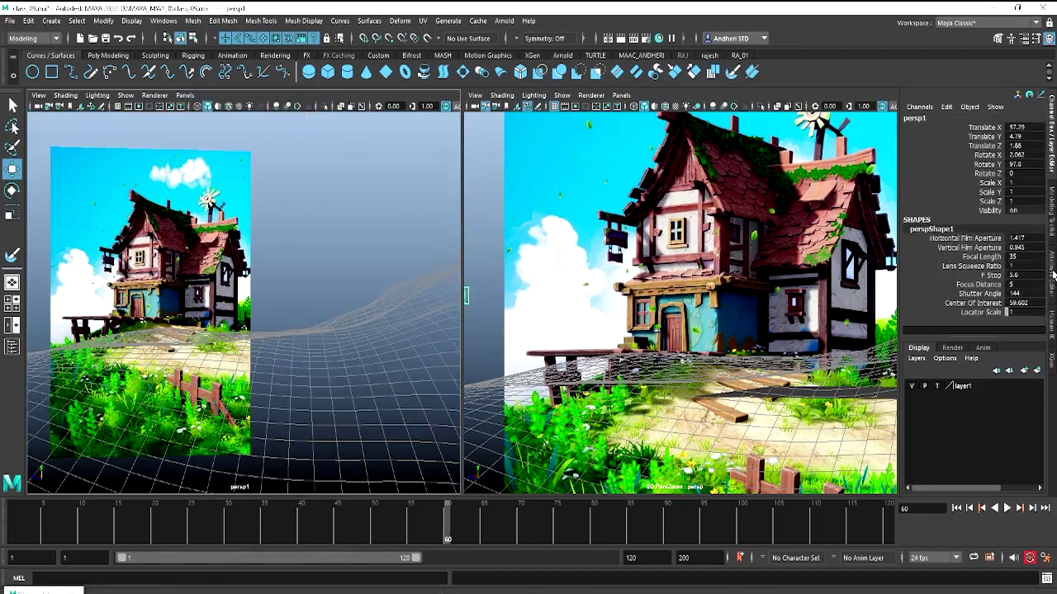
{"action": "left_click", "coordinate": [1053, 275]}
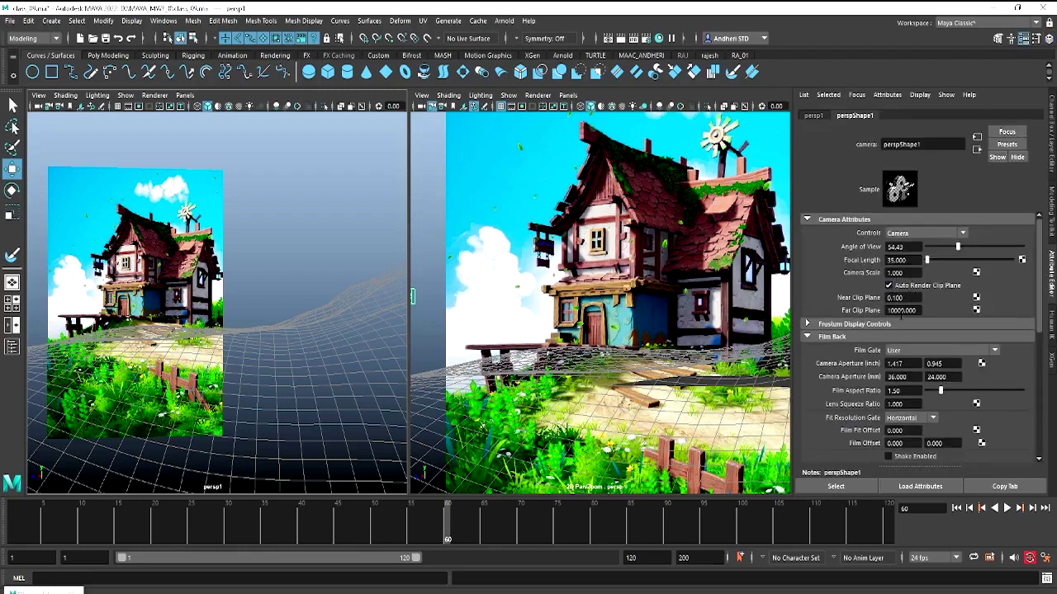
{"action": "double_click", "coordinate": [908, 311]}
{"action": "type", "text": "00"}
{"action": "key", "text": "Return"}
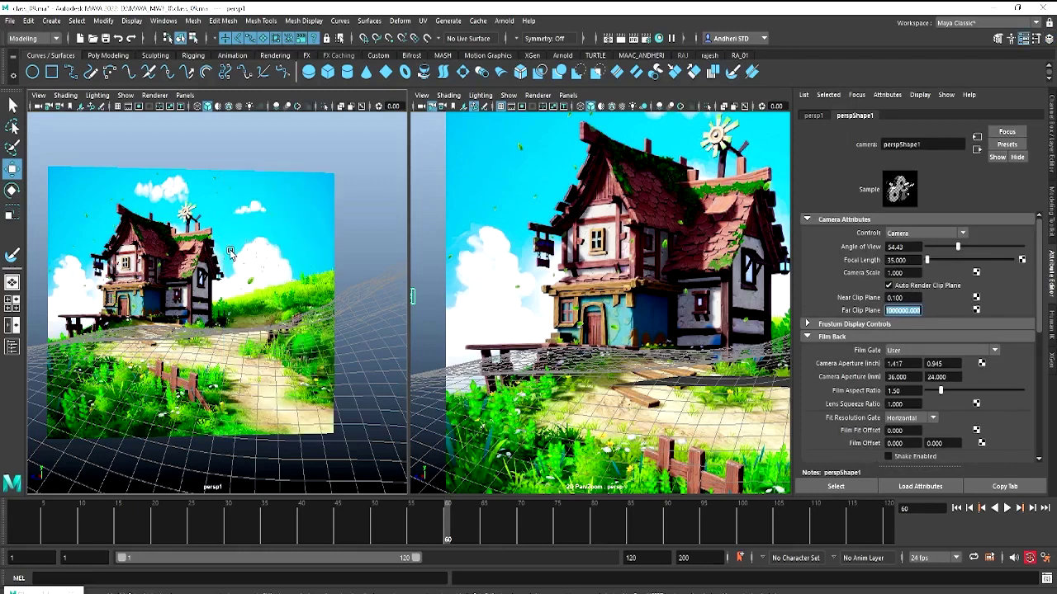
{"action": "mouse_move", "coordinate": [223, 266]}
{"action": "left_mouse_down", "text": "alt"}
{"action": "mouse_move", "coordinate": [123, 294]}
{"action": "mouse_move", "coordinate": [199, 318]}
{"action": "mouse_move", "coordinate": [64, 275]}
{"action": "mouse_move", "coordinate": [231, 335]}
{"action": "left_mouse_up", "text": "alt"}
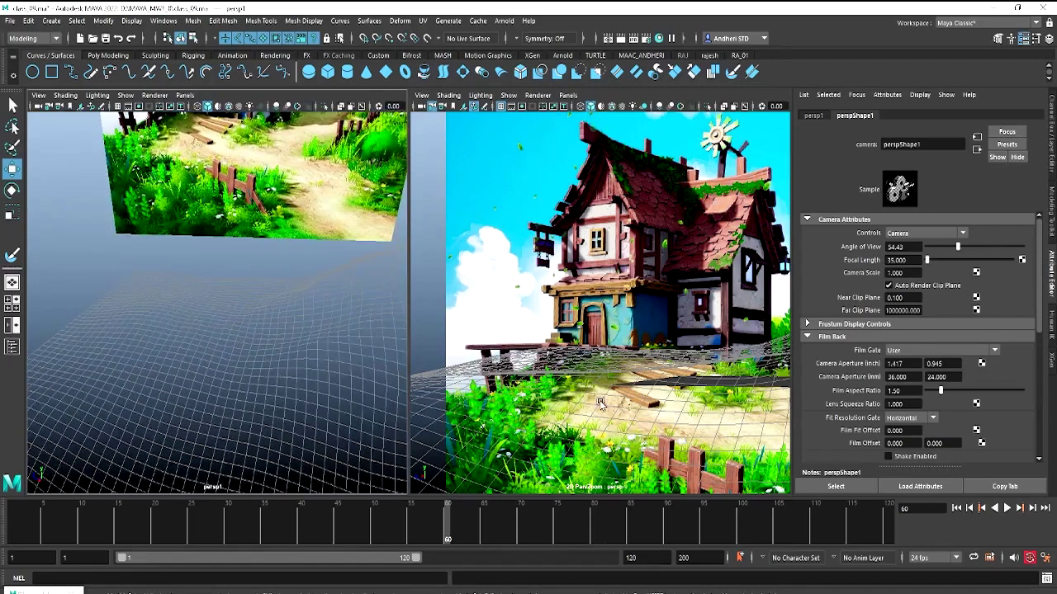
{"action": "left_click", "coordinate": [107, 56]}
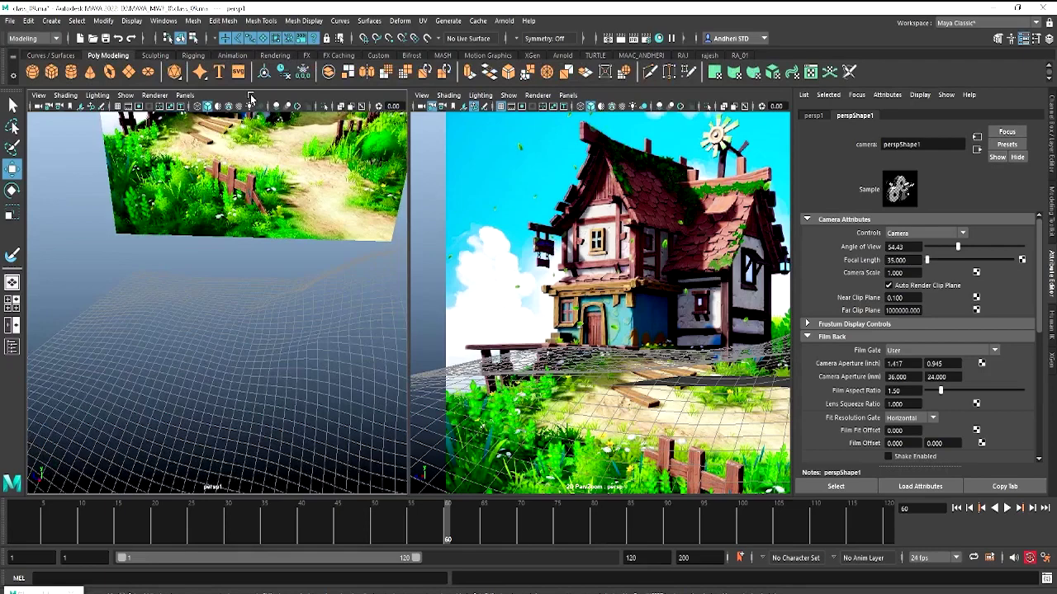
Draw a tall polygon cube, pCube1, on the ground grid
{"action": "left_click", "coordinate": [52, 72]}
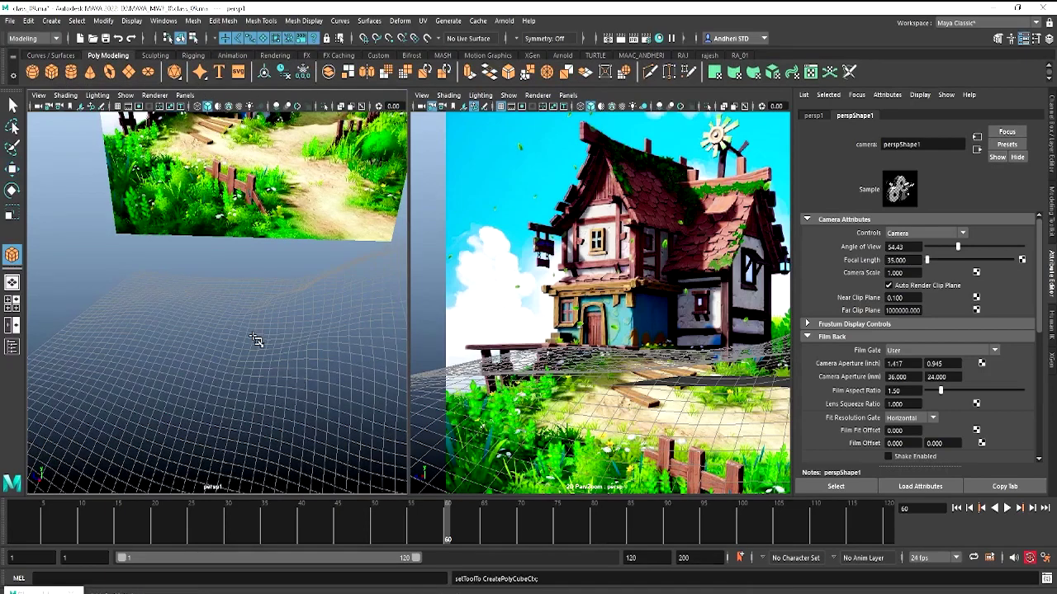
{"action": "left_click_drag", "start_coordinate": [229, 333], "coordinate": [103, 400]}
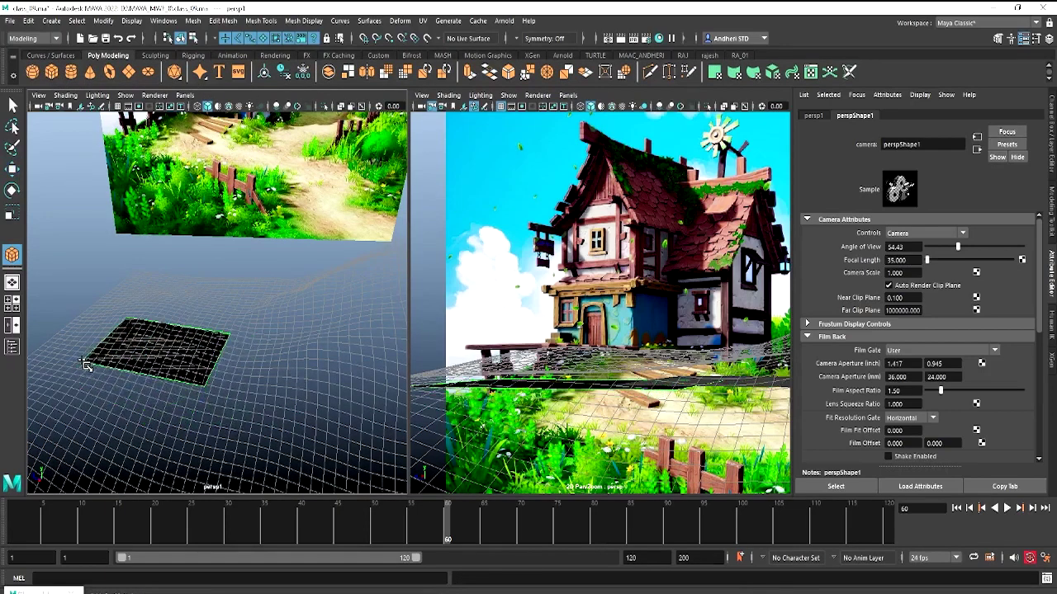
{"action": "left_click_drag", "start_coordinate": [146, 331], "coordinate": [149, 243]}
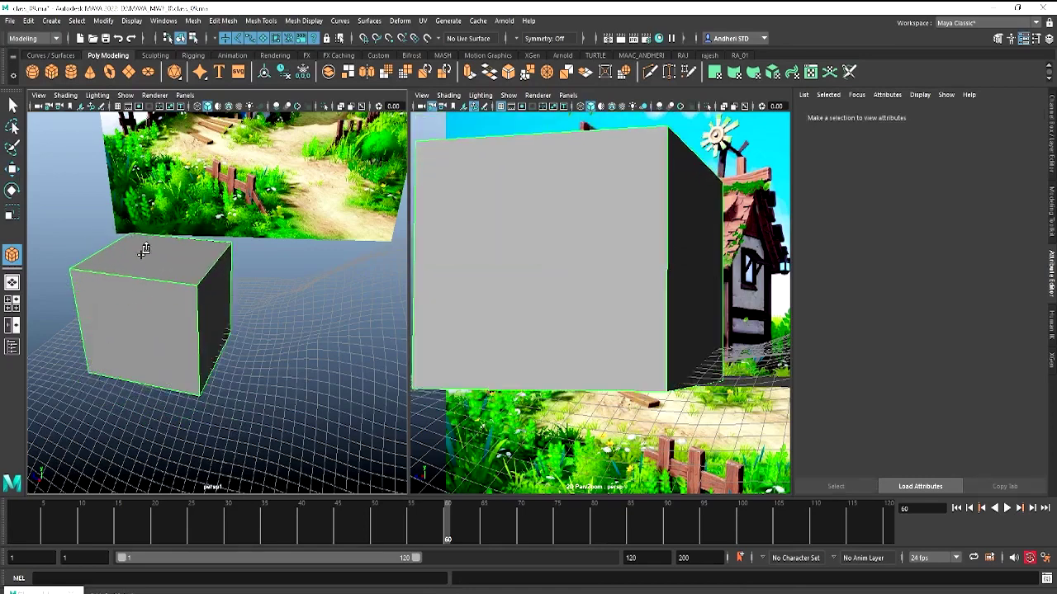
{"action": "key", "text": "w"}
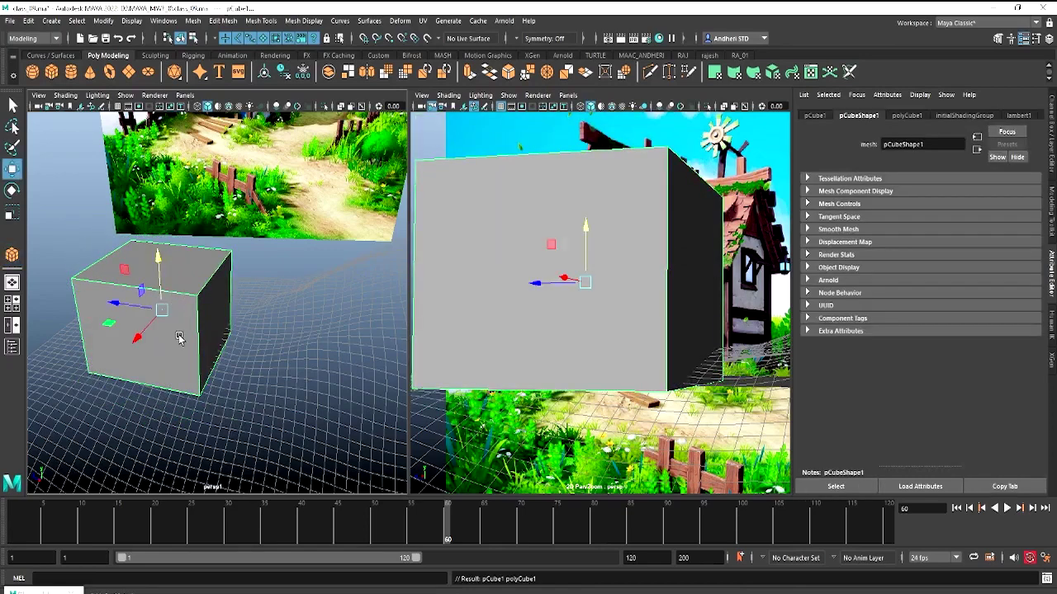
{"action": "left_click_drag", "start_coordinate": [212, 365], "coordinate": [196, 322], "text": "alt"}
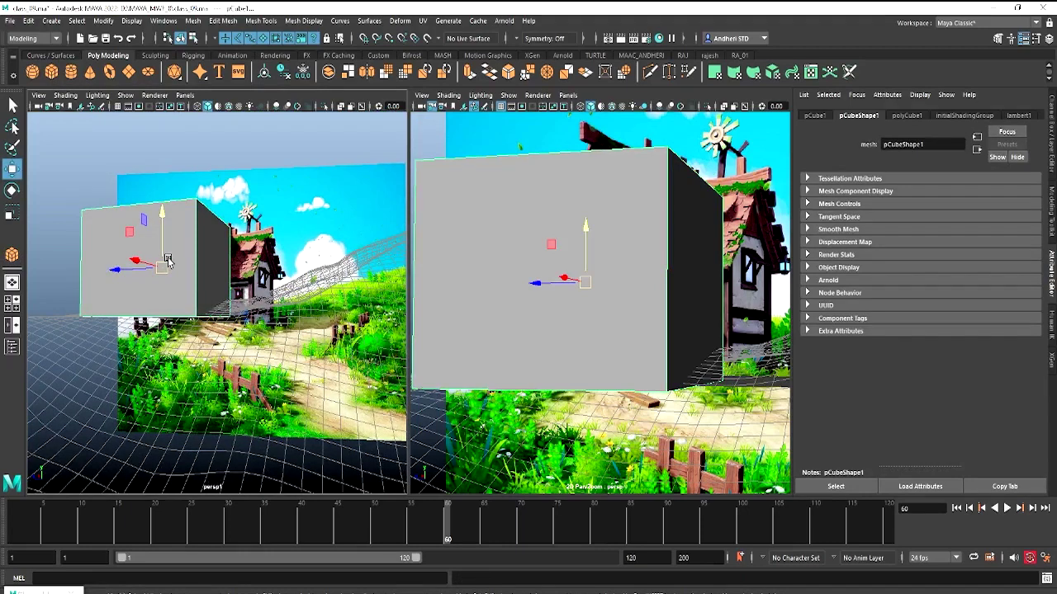
Snap the cube's pivot to its bottom corner and frame it in both views
{"action": "key", "text": "e"}
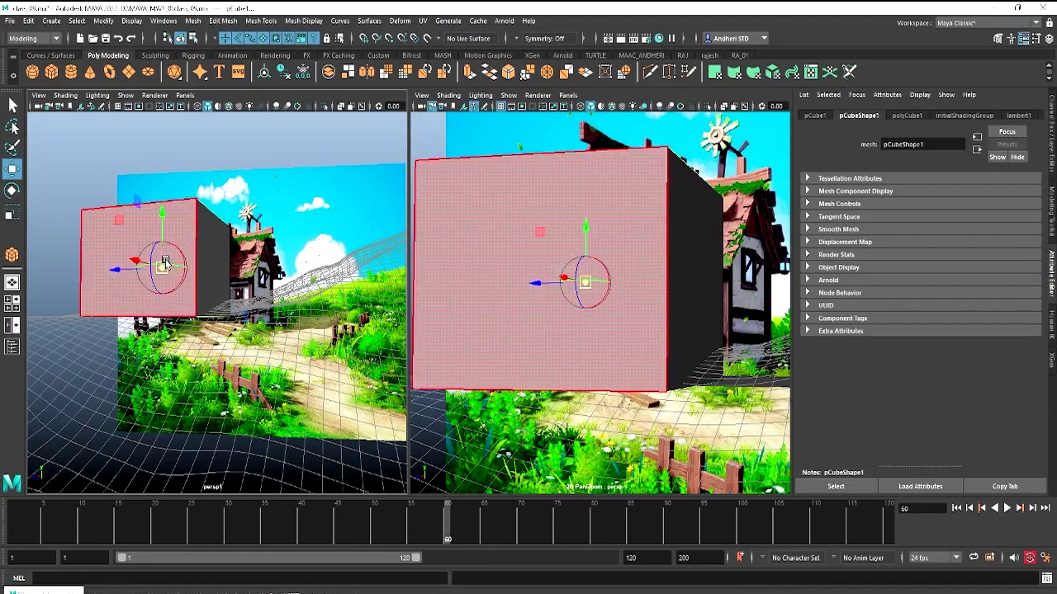
{"action": "left_click", "coordinate": [195, 317]}
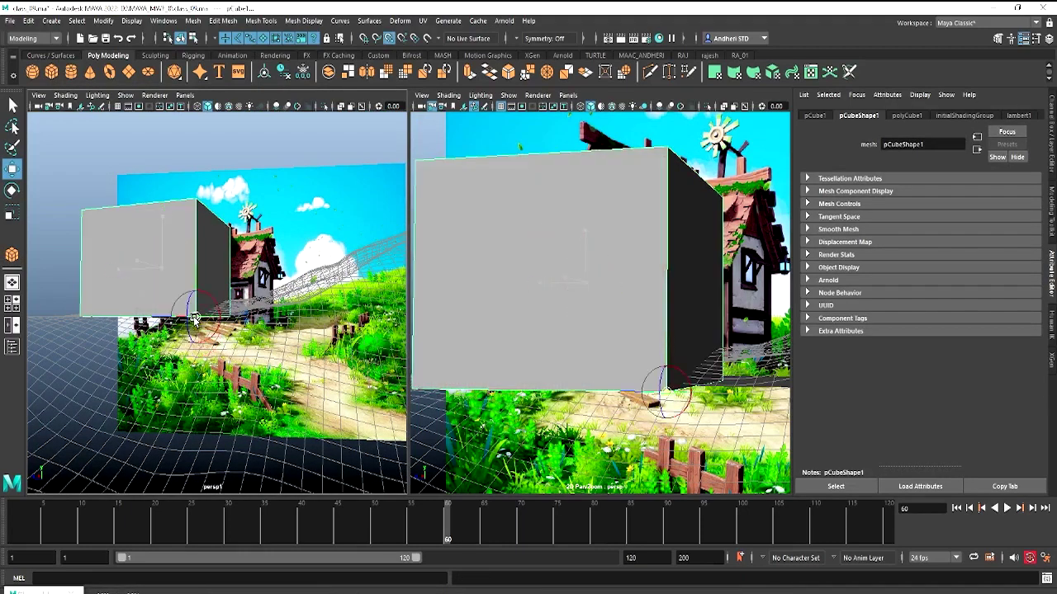
{"action": "left_click_drag", "start_coordinate": [244, 336], "coordinate": [289, 337], "text": "alt"}
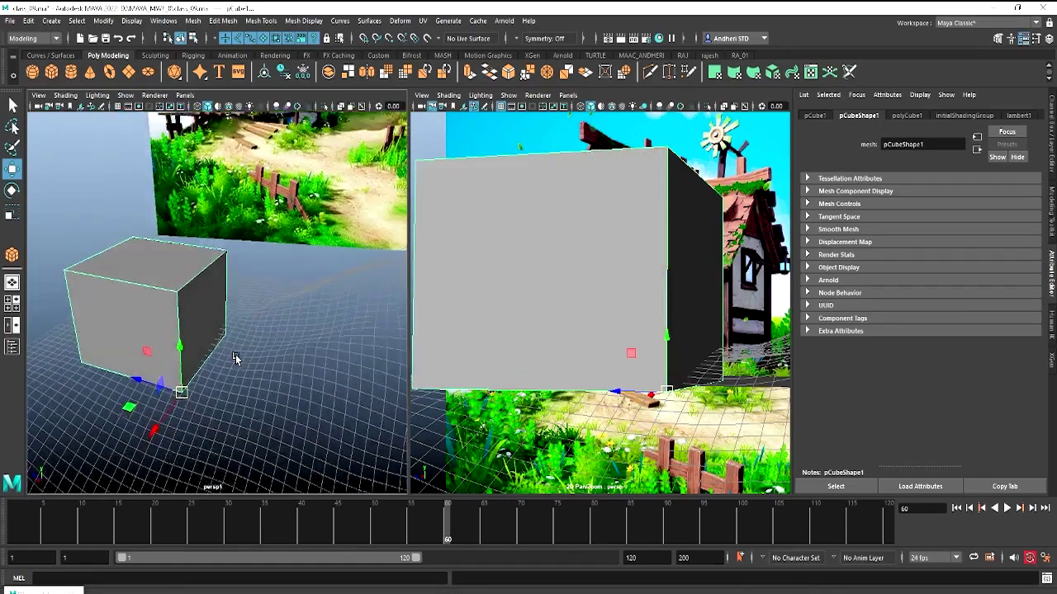
{"action": "mouse_move", "coordinate": [230, 305]}
{"action": "left_mouse_down", "text": "alt"}
{"action": "mouse_move", "coordinate": [231, 286]}
{"action": "mouse_move", "coordinate": [201, 300]}
{"action": "mouse_move", "coordinate": [239, 350]}
{"action": "left_mouse_up", "text": "alt"}
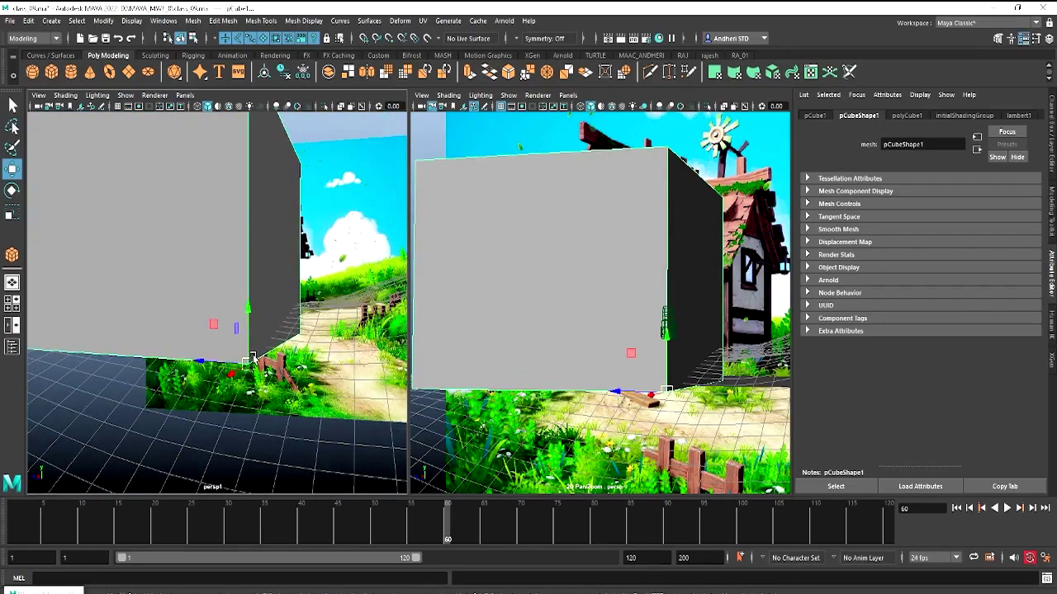
{"action": "key", "text": "r"}
{"action": "key", "text": "shift+f"}
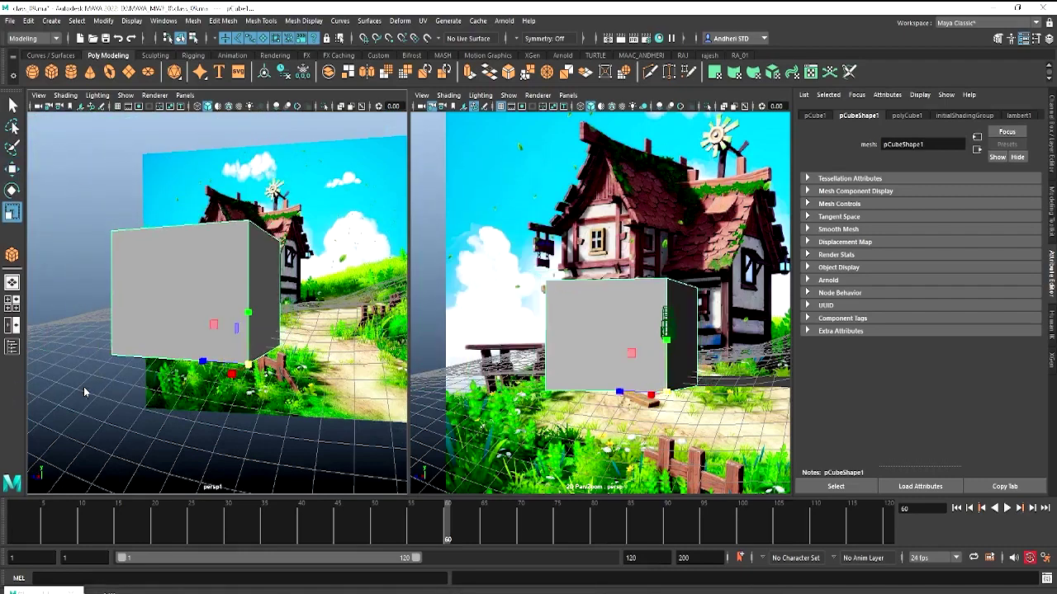
{"action": "mouse_move", "coordinate": [162, 376]}
{"action": "left_mouse_down", "text": "alt"}
{"action": "mouse_move", "coordinate": [165, 401]}
{"action": "mouse_move", "coordinate": [198, 363]}
{"action": "mouse_move", "coordinate": [224, 408]}
{"action": "mouse_move", "coordinate": [227, 387]}
{"action": "left_mouse_up", "text": "alt"}
Move the cube along X and depth onto the house's ground-floor spot
{"action": "key", "text": "w"}
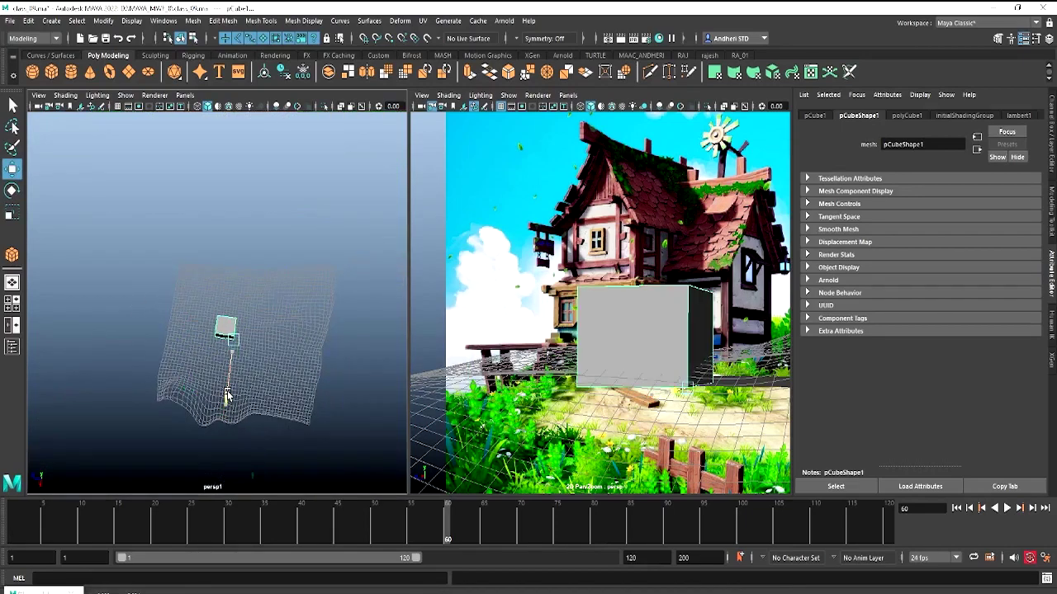
{"action": "left_click_drag", "start_coordinate": [189, 326], "coordinate": [174, 321]}
{"action": "left_click_drag", "start_coordinate": [212, 389], "coordinate": [219, 372]}
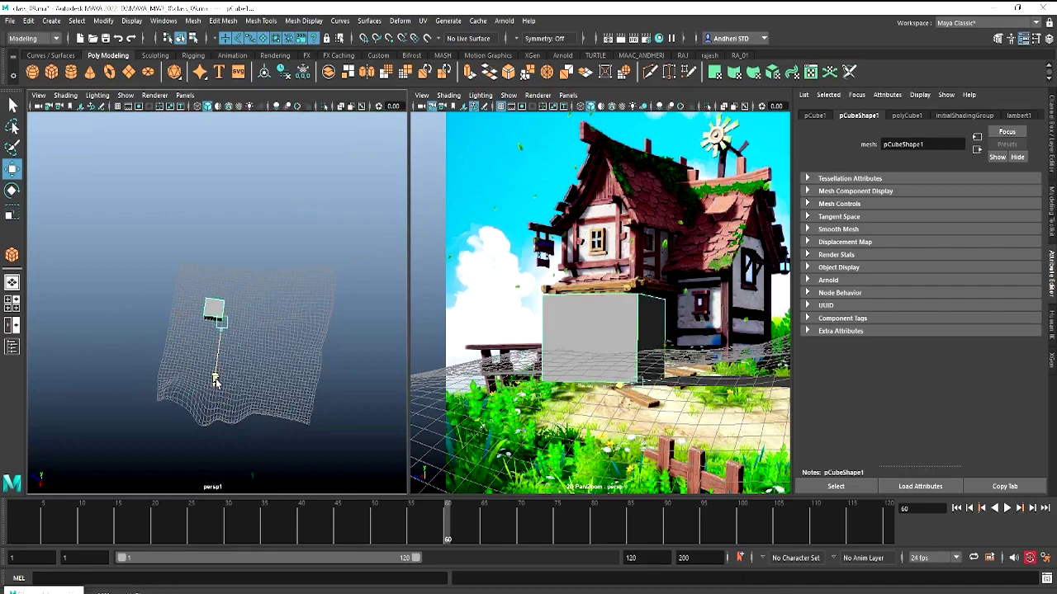
{"action": "mouse_move", "coordinate": [172, 303]}
{"action": "left_mouse_down"}
{"action": "mouse_move", "coordinate": [175, 280]}
{"action": "mouse_move", "coordinate": [244, 337]}
{"action": "mouse_move", "coordinate": [244, 323]}
{"action": "mouse_move", "coordinate": [504, 345]}
{"action": "left_mouse_up"}
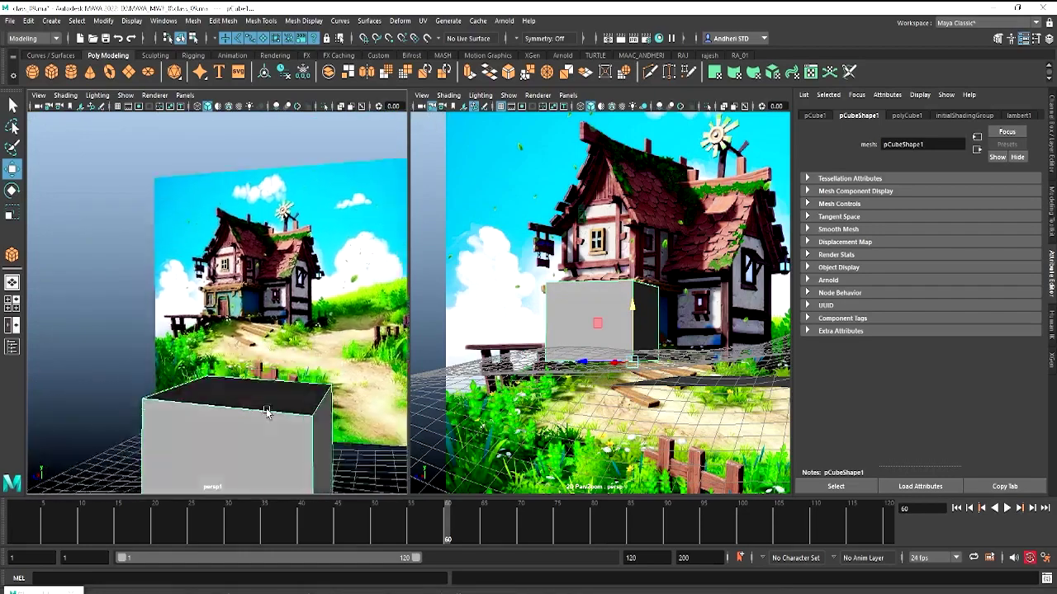
Return to the Channel Box and nudge the cube higher and along X
{"action": "left_click", "coordinate": [1052, 126]}
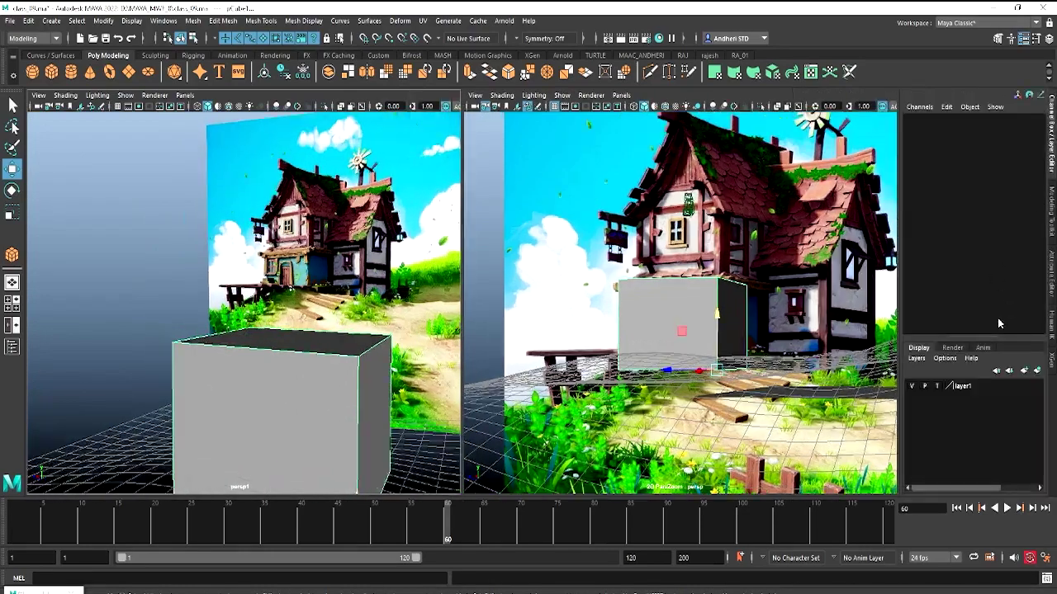
{"action": "mouse_move", "coordinate": [299, 401]}
{"action": "left_mouse_down", "text": "alt"}
{"action": "mouse_move", "coordinate": [283, 329]}
{"action": "mouse_move", "coordinate": [229, 396]}
{"action": "left_mouse_up", "text": "alt"}
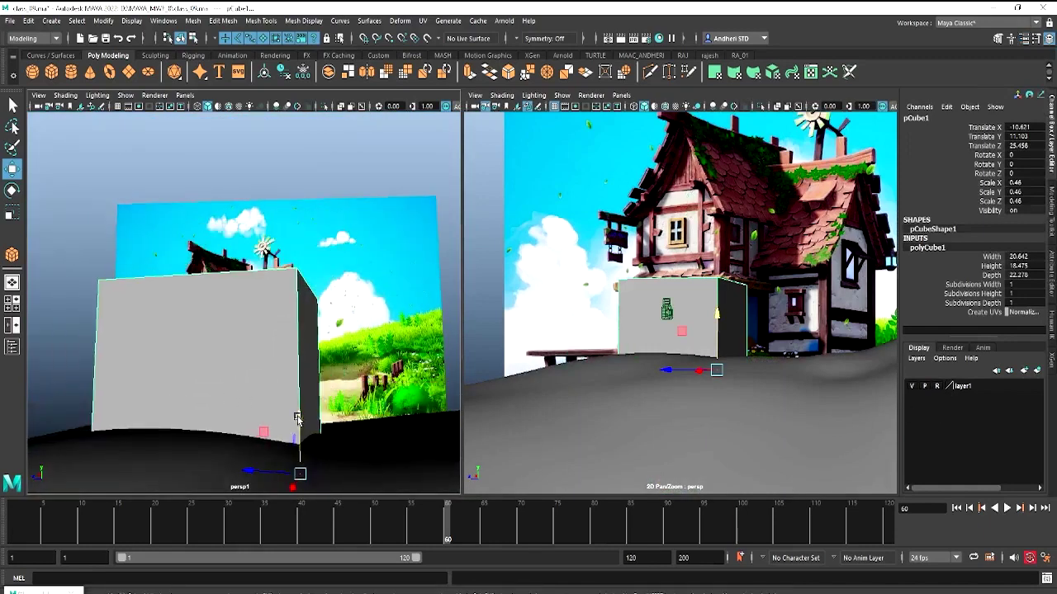
{"action": "mouse_move", "coordinate": [297, 419]}
{"action": "left_mouse_down"}
{"action": "mouse_move", "coordinate": [300, 368]}
{"action": "mouse_move", "coordinate": [281, 464]}
{"action": "mouse_move", "coordinate": [353, 461]}
{"action": "left_mouse_up"}
{"action": "mouse_move", "coordinate": [295, 417]}
{"action": "left_mouse_down", "text": "alt"}
{"action": "mouse_move", "coordinate": [405, 401]}
{"action": "mouse_move", "coordinate": [276, 390]}
{"action": "left_mouse_up", "text": "alt"}
{"action": "scroll", "coordinate": [330, 380], "scroll_direction": "down", "scroll_amount": 3}
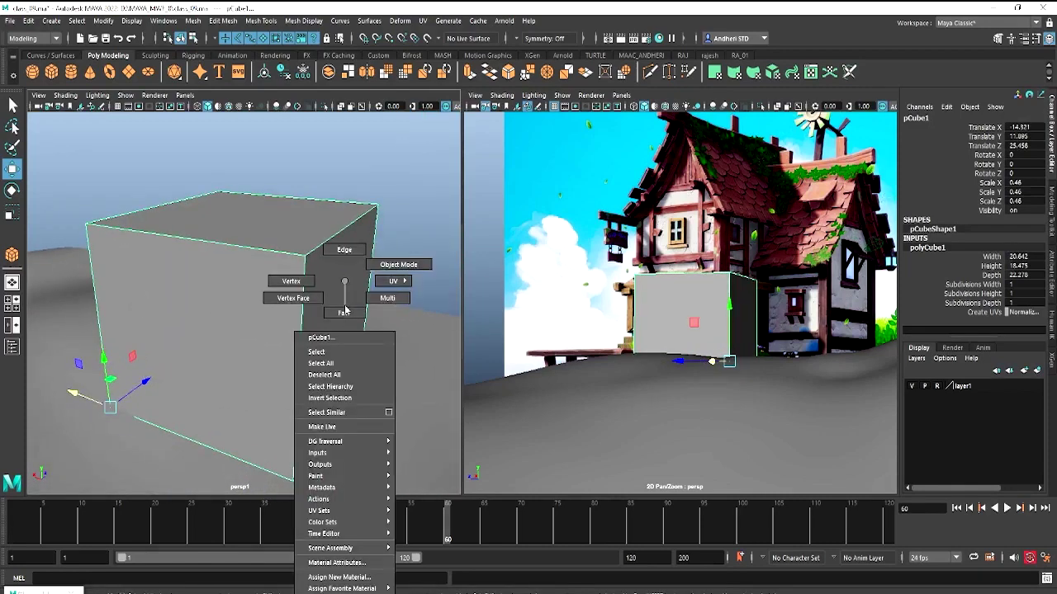
Push the cube's right side face outward to widen the block
{"action": "right_click_drag", "start_coordinate": [344, 307], "coordinate": [345, 330]}
{"action": "left_click", "coordinate": [330, 322]}
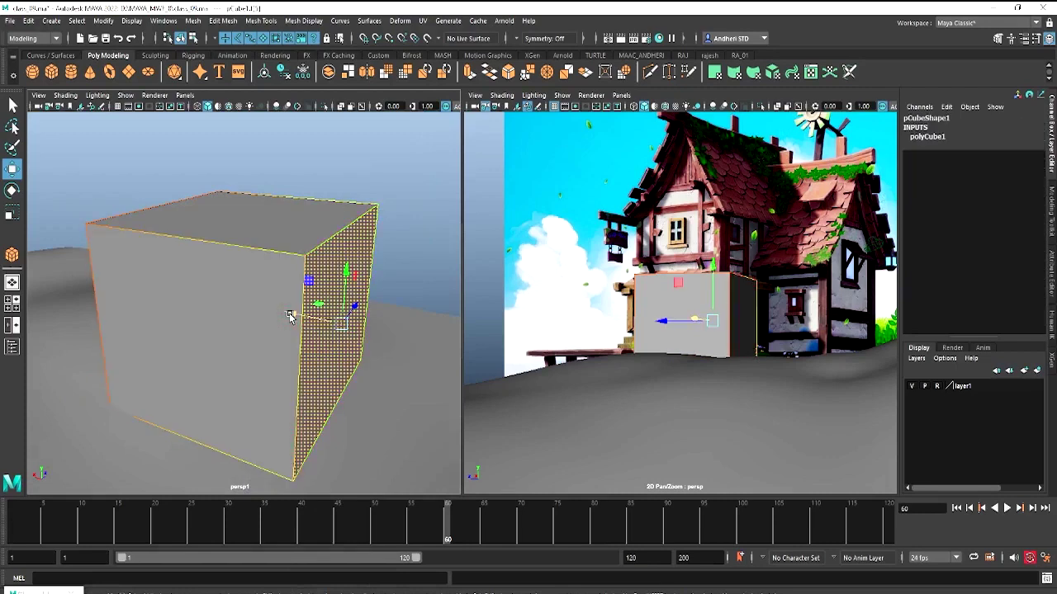
{"action": "mouse_move", "coordinate": [298, 315]}
{"action": "left_mouse_down"}
{"action": "mouse_move", "coordinate": [347, 352]}
{"action": "mouse_move", "coordinate": [615, 366]}
{"action": "mouse_move", "coordinate": [555, 339]}
{"action": "left_mouse_up"}
{"action": "scroll", "coordinate": [347, 352], "scroll_direction": "down", "scroll_amount": 3}
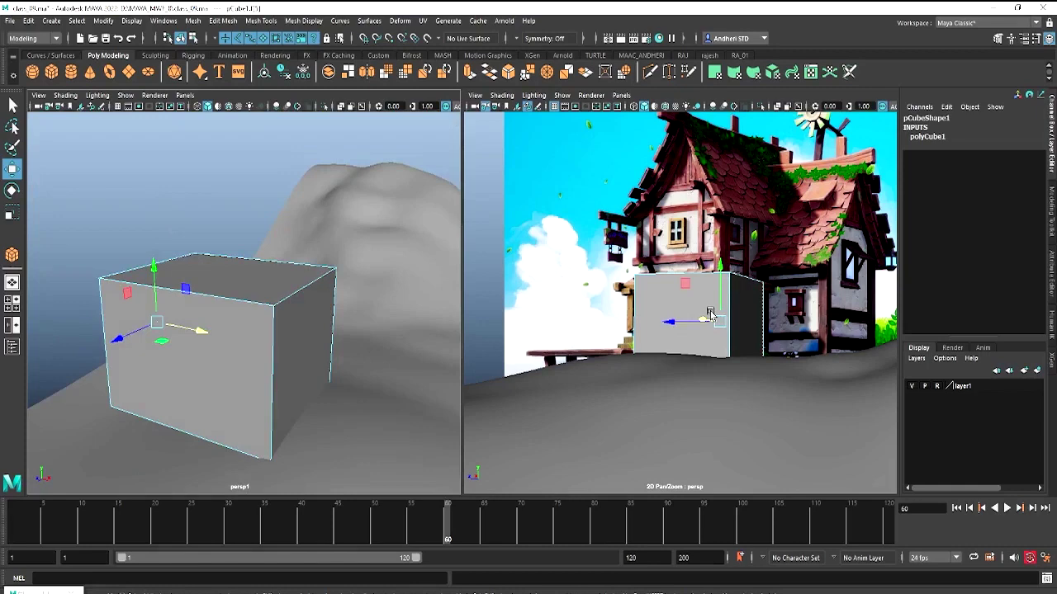
Turn on X-ray in the right view and reselect the whole cube in object mode
{"action": "key", "text": "alt+x"}
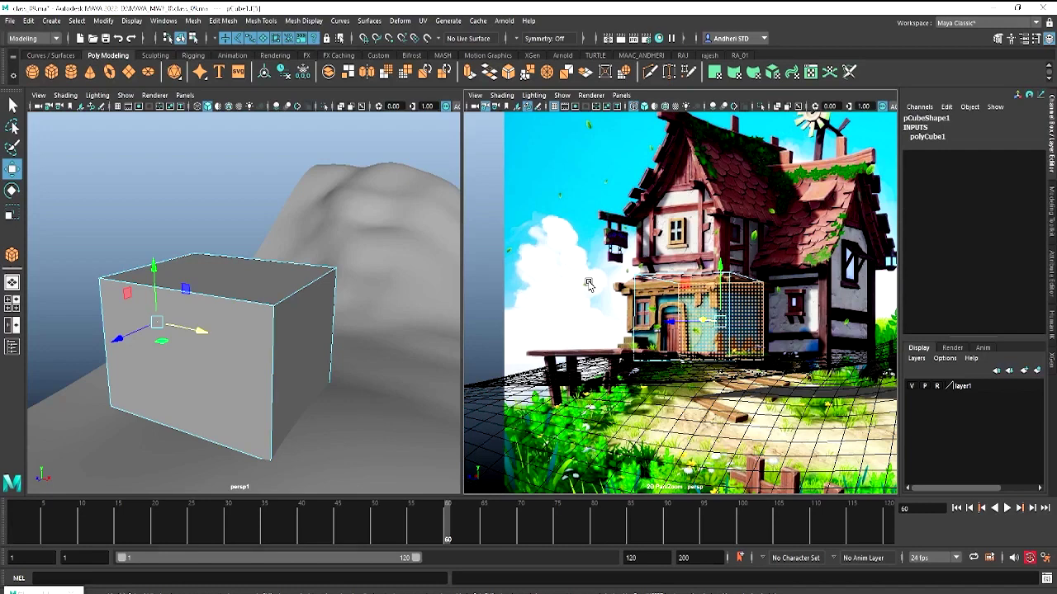
{"action": "left_click_drag", "start_coordinate": [177, 353], "coordinate": [232, 336], "text": "alt"}
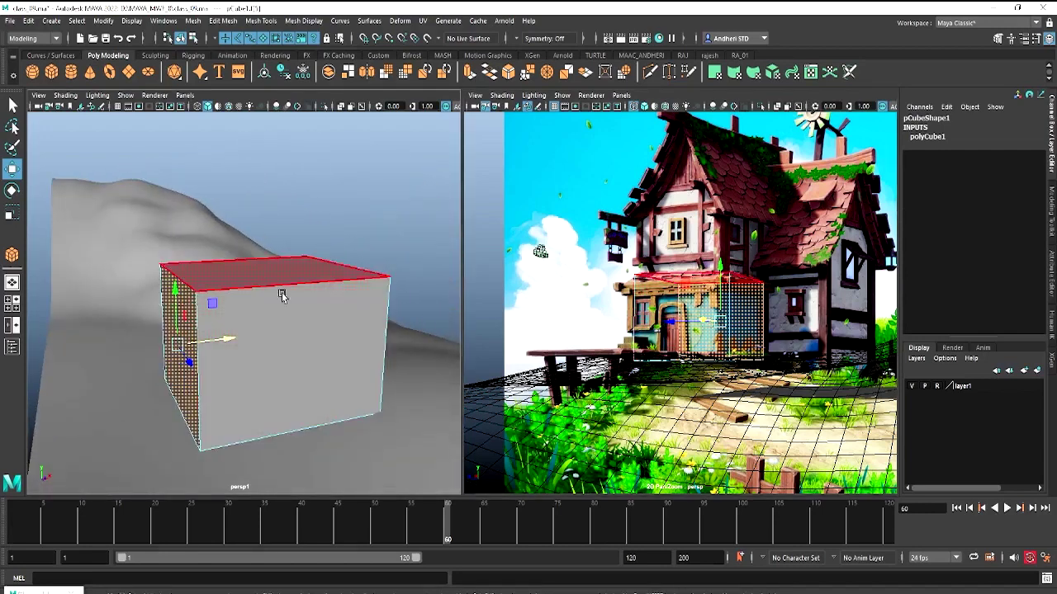
{"action": "right_click_drag", "start_coordinate": [296, 281], "coordinate": [357, 261]}
{"action": "left_click", "coordinate": [365, 231]}
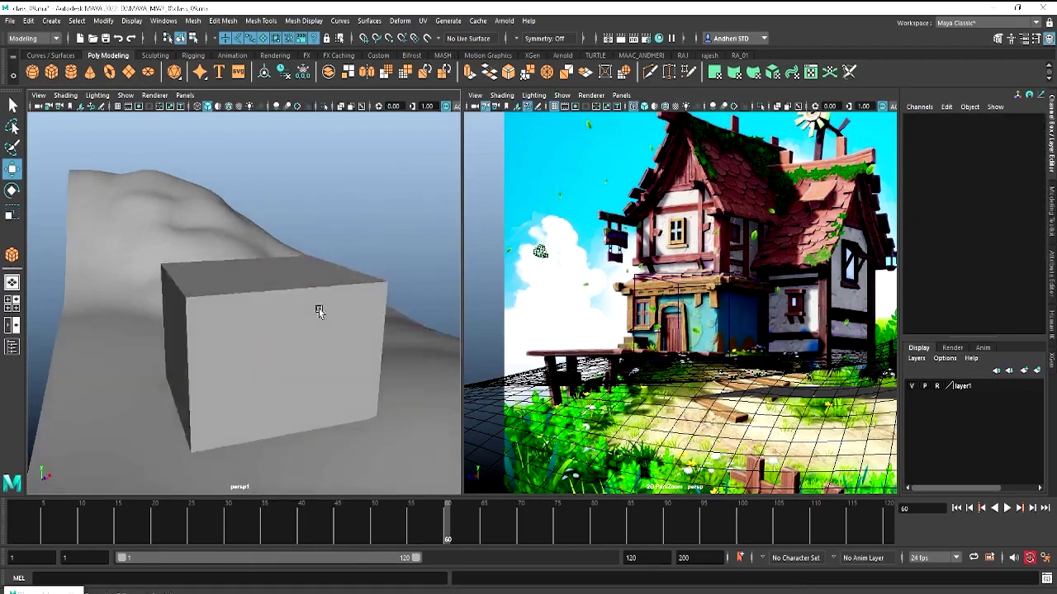
{"action": "mouse_move", "coordinate": [319, 306]}
{"action": "left_mouse_down", "text": "alt"}
{"action": "mouse_move", "coordinate": [248, 316]}
{"action": "mouse_move", "coordinate": [220, 333]}
{"action": "mouse_move", "coordinate": [288, 347]}
{"action": "left_mouse_up", "text": "alt"}
{"action": "left_click", "coordinate": [248, 316]}
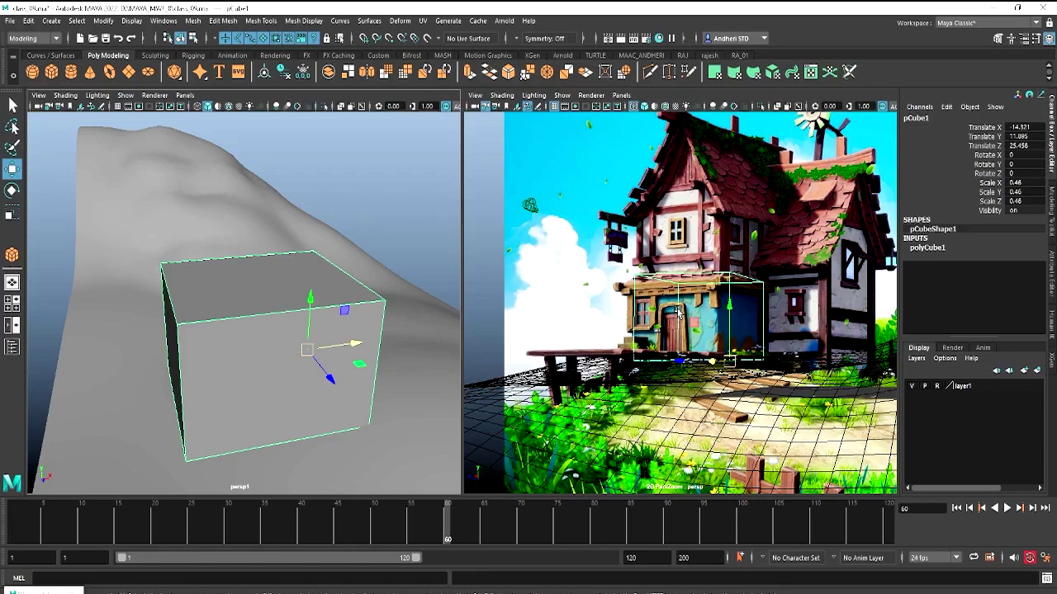
{"action": "mouse_move", "coordinate": [386, 375]}
{"action": "left_mouse_down", "text": "alt"}
{"action": "mouse_move", "coordinate": [264, 401]}
{"action": "mouse_move", "coordinate": [160, 385]}
{"action": "left_mouse_up", "text": "alt"}
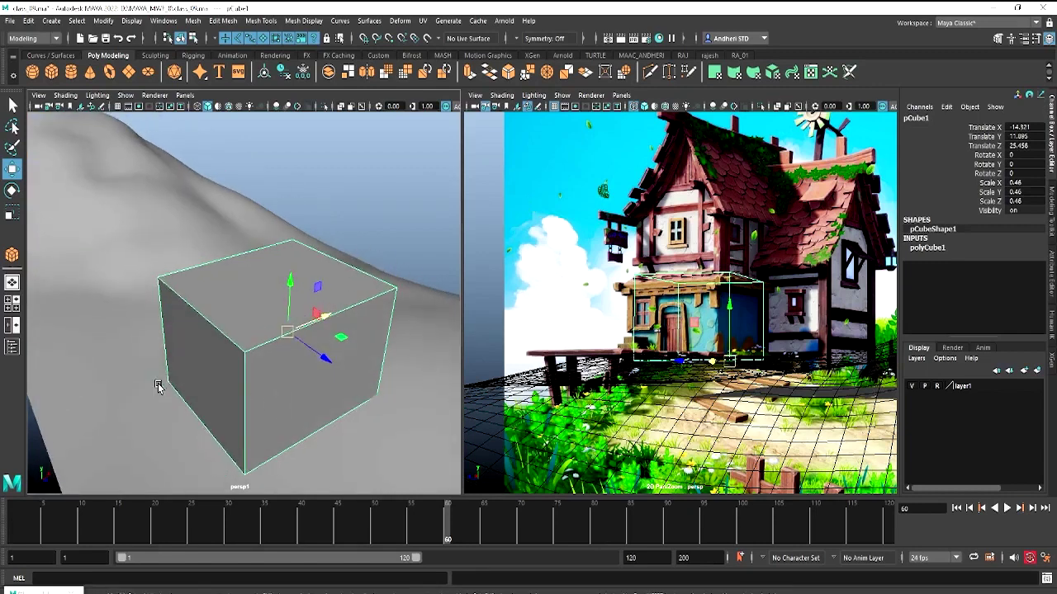
Pull the cube's front face outward to deepen the block
{"action": "right_click_drag", "start_coordinate": [204, 289], "coordinate": [207, 302]}
{"action": "left_click", "coordinate": [193, 354]}
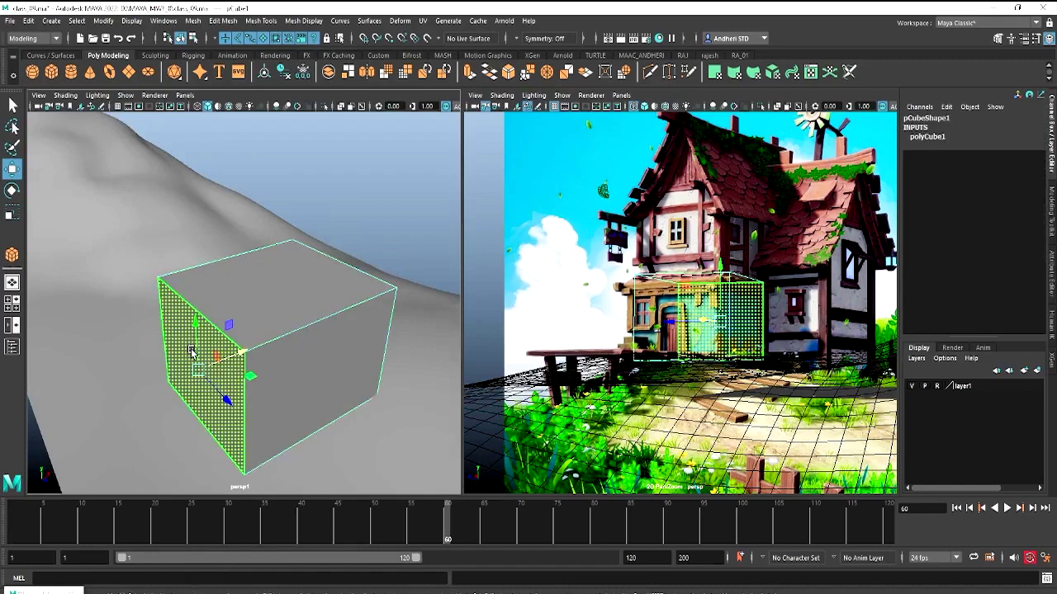
{"action": "mouse_move", "coordinate": [250, 353]}
{"action": "left_mouse_down"}
{"action": "mouse_move", "coordinate": [236, 358]}
{"action": "mouse_move", "coordinate": [245, 377]}
{"action": "left_mouse_up"}
{"action": "key", "text": "ctrl+z"}
{"action": "left_click", "coordinate": [256, 369]}
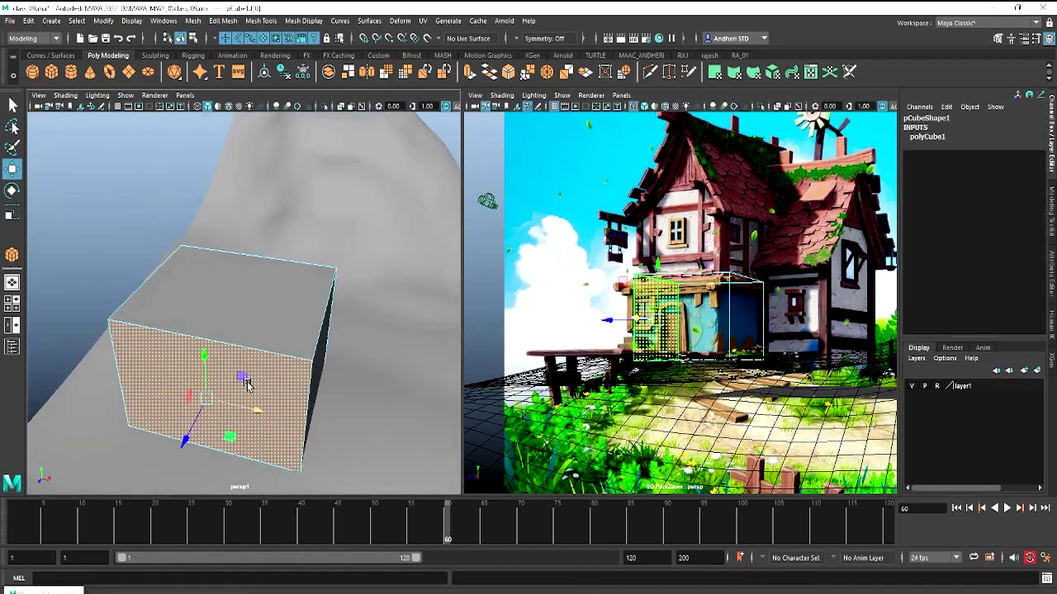
{"action": "left_click_drag", "start_coordinate": [189, 440], "coordinate": [181, 441]}
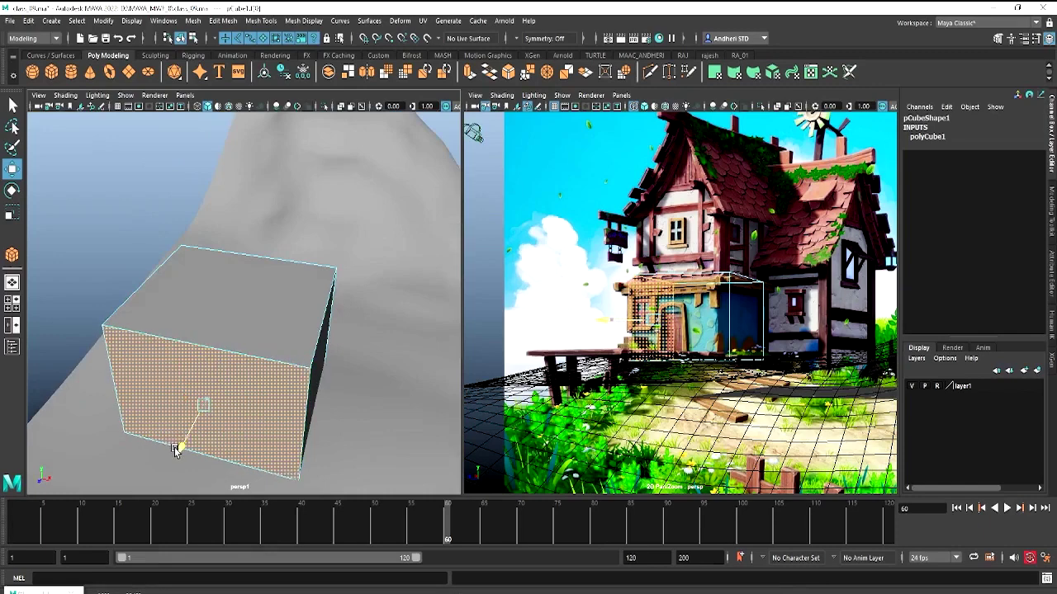
{"action": "scroll", "coordinate": [289, 401], "scroll_direction": "down", "scroll_amount": 3}
Select a side face of the cube and apply Extrude Face to it
{"action": "mouse_move", "coordinate": [185, 380]}
{"action": "left_mouse_down", "text": "alt"}
{"action": "mouse_move", "coordinate": [201, 341]}
{"action": "mouse_move", "coordinate": [201, 278]}
{"action": "mouse_move", "coordinate": [188, 274]}
{"action": "mouse_move", "coordinate": [209, 326]}
{"action": "mouse_move", "coordinate": [244, 324]}
{"action": "left_mouse_up", "text": "alt"}
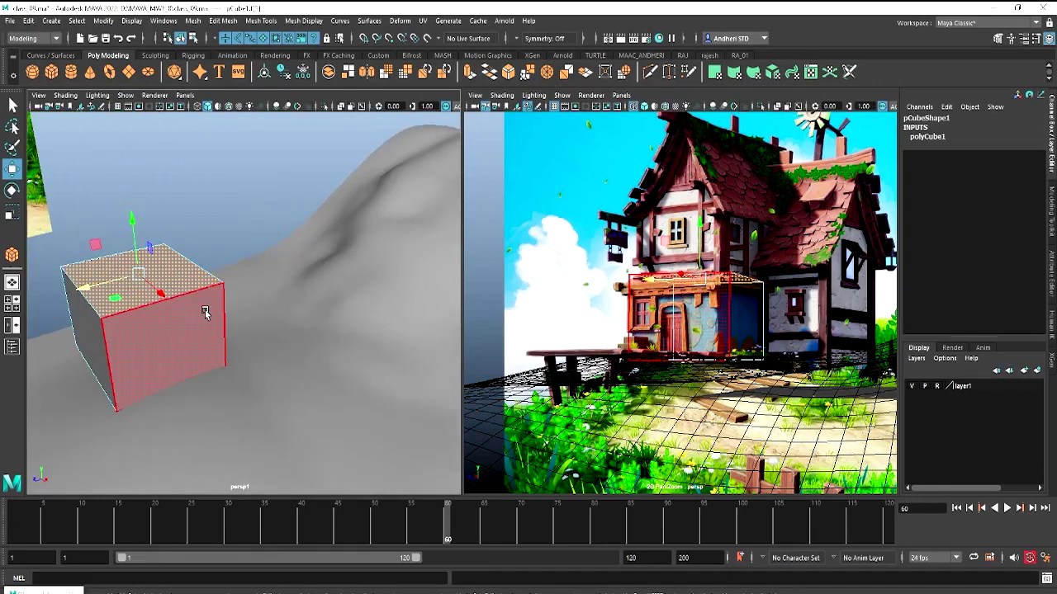
{"action": "mouse_move", "coordinate": [231, 309]}
{"action": "left_mouse_down", "text": "alt"}
{"action": "mouse_move", "coordinate": [159, 312]}
{"action": "mouse_move", "coordinate": [205, 294]}
{"action": "left_mouse_up", "text": "alt"}
{"action": "left_click", "coordinate": [245, 286]}
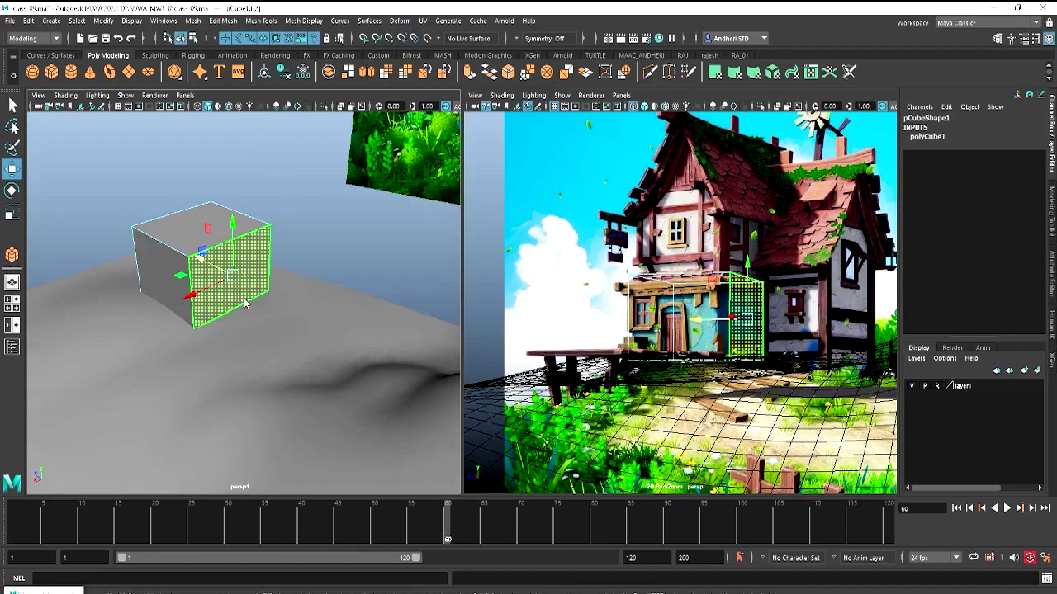
{"action": "right_click", "coordinate": [244, 303], "text": "shift"}
{"action": "left_click_drag", "start_coordinate": [252, 276], "coordinate": [266, 281], "text": "alt"}
{"action": "left_click_drag", "start_coordinate": [325, 229], "coordinate": [259, 228], "text": "alt"}
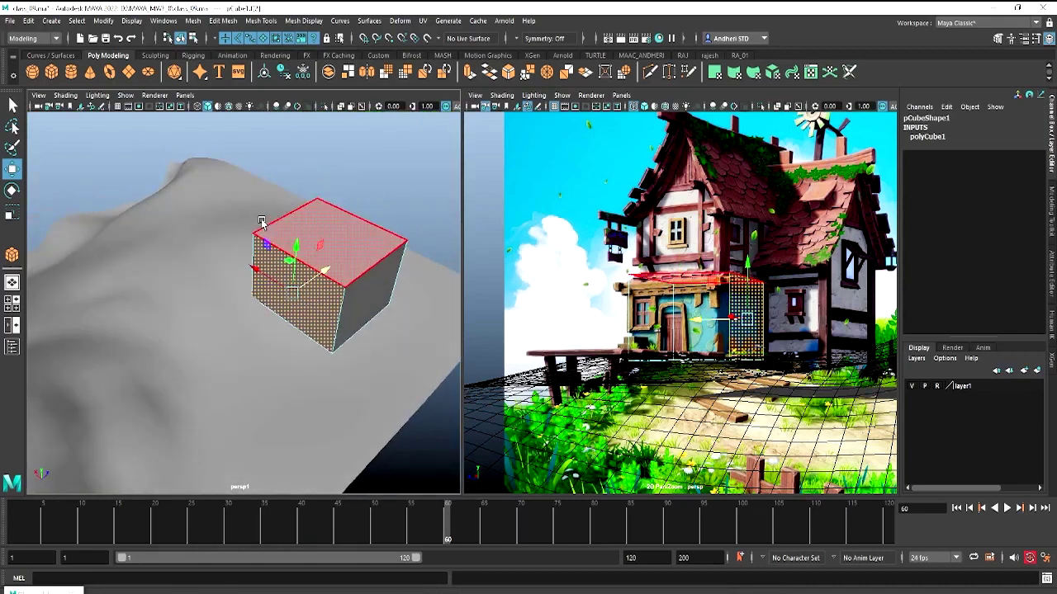
{"action": "left_click", "coordinate": [355, 293]}
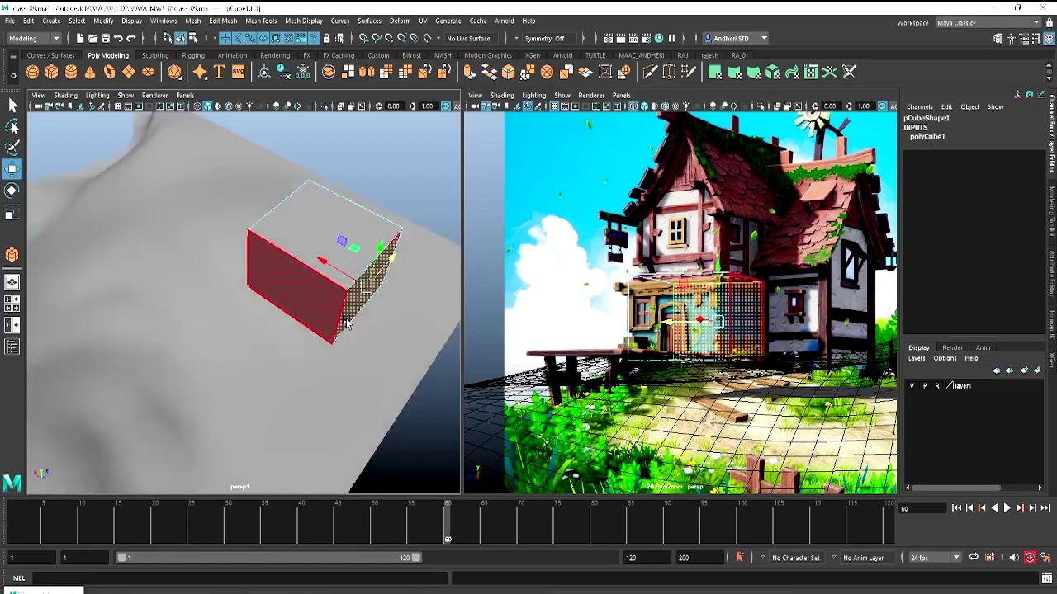
{"action": "left_click_drag", "start_coordinate": [355, 293], "coordinate": [392, 304], "text": "alt"}
{"action": "right_click_drag", "start_coordinate": [304, 269], "coordinate": [303, 300], "text": "shift"}
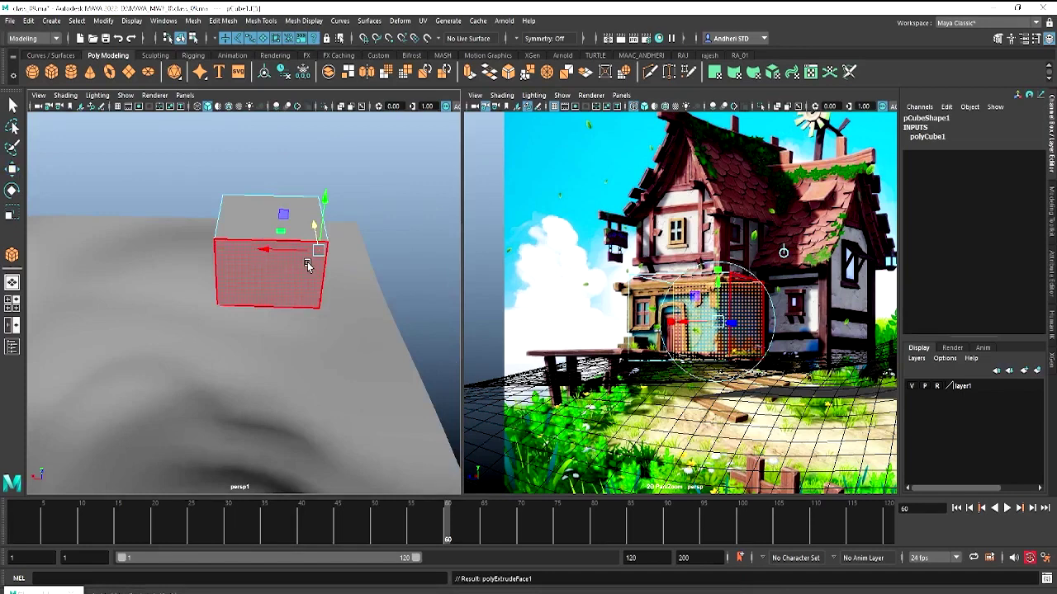
Drag the extrusion's Z handle to push the side face out into a second block
{"action": "left_click", "coordinate": [357, 277]}
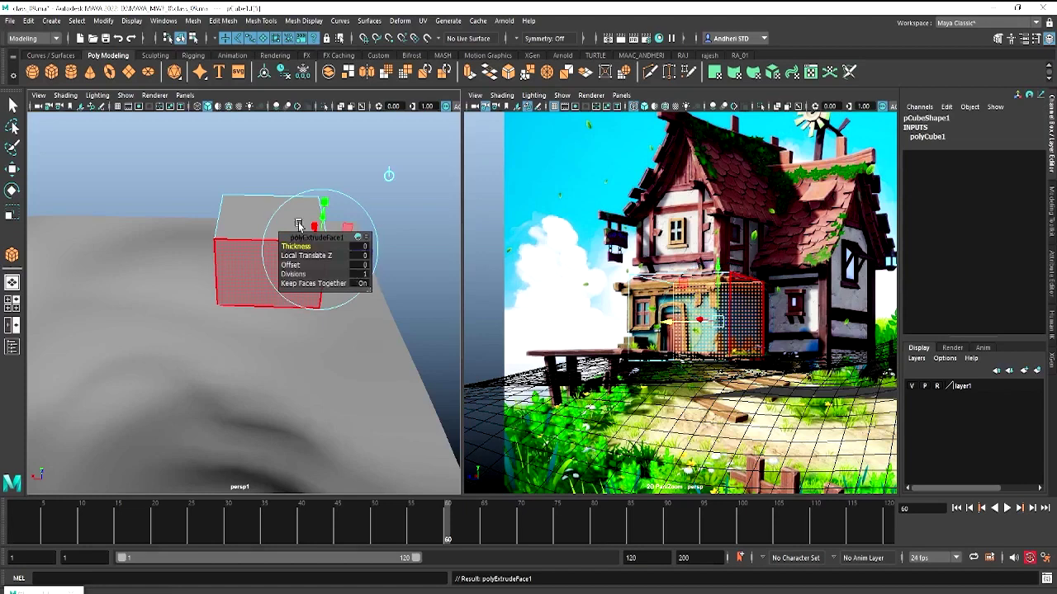
{"action": "mouse_move", "coordinate": [357, 276]}
{"action": "left_mouse_down"}
{"action": "mouse_move", "coordinate": [281, 254]}
{"action": "mouse_move", "coordinate": [373, 253]}
{"action": "mouse_move", "coordinate": [396, 267]}
{"action": "mouse_move", "coordinate": [355, 258]}
{"action": "left_mouse_up"}
{"action": "left_click", "coordinate": [255, 266]}
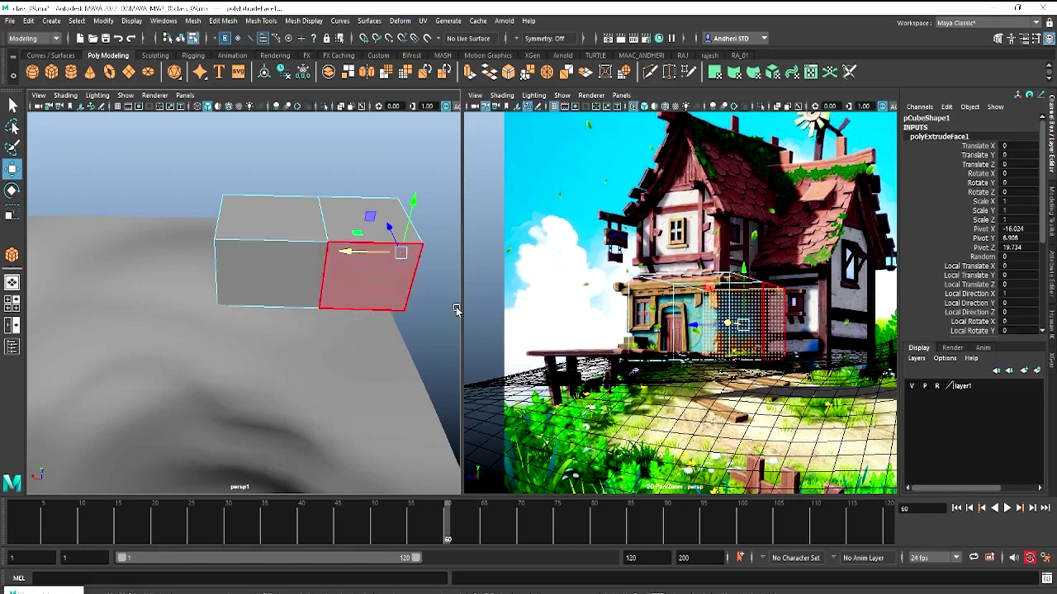
Return to object mode with F8, reselect pCube1 and switch to Face mode
{"action": "key", "text": "F8"}
{"action": "left_click", "coordinate": [755, 326]}
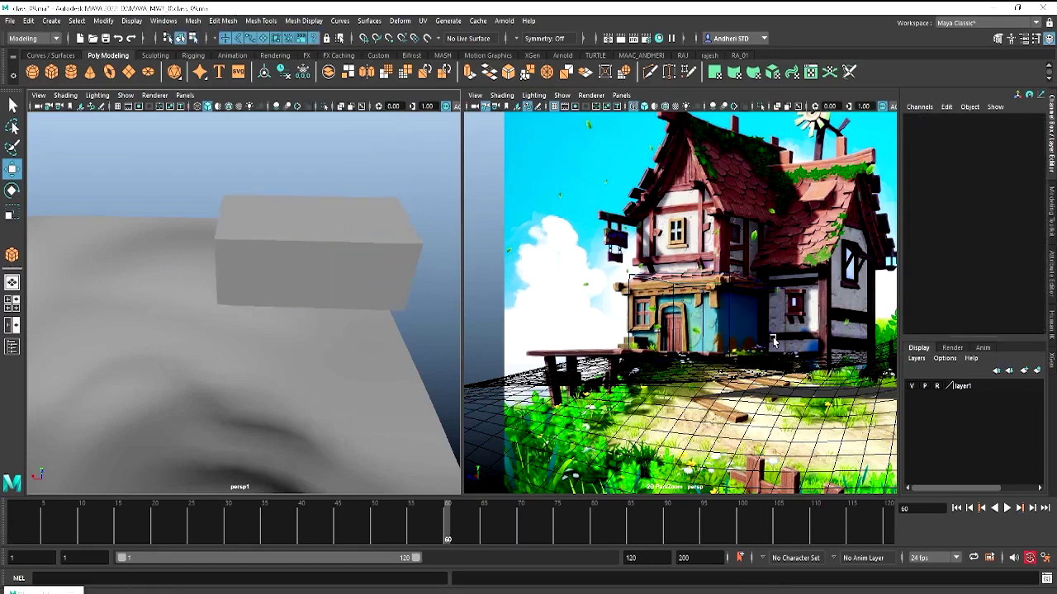
{"action": "left_click", "coordinate": [281, 242]}
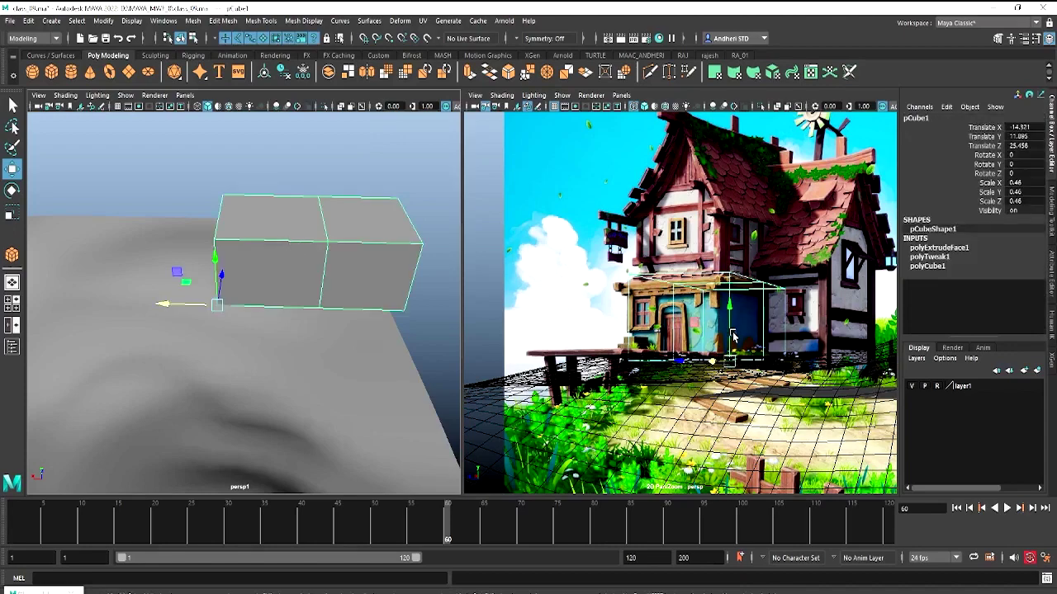
{"action": "mouse_move", "coordinate": [272, 280]}
{"action": "left_mouse_down", "text": "alt"}
{"action": "mouse_move", "coordinate": [323, 267]}
{"action": "mouse_move", "coordinate": [198, 266]}
{"action": "left_mouse_up", "text": "alt"}
{"action": "right_click_drag", "start_coordinate": [192, 271], "coordinate": [192, 305]}
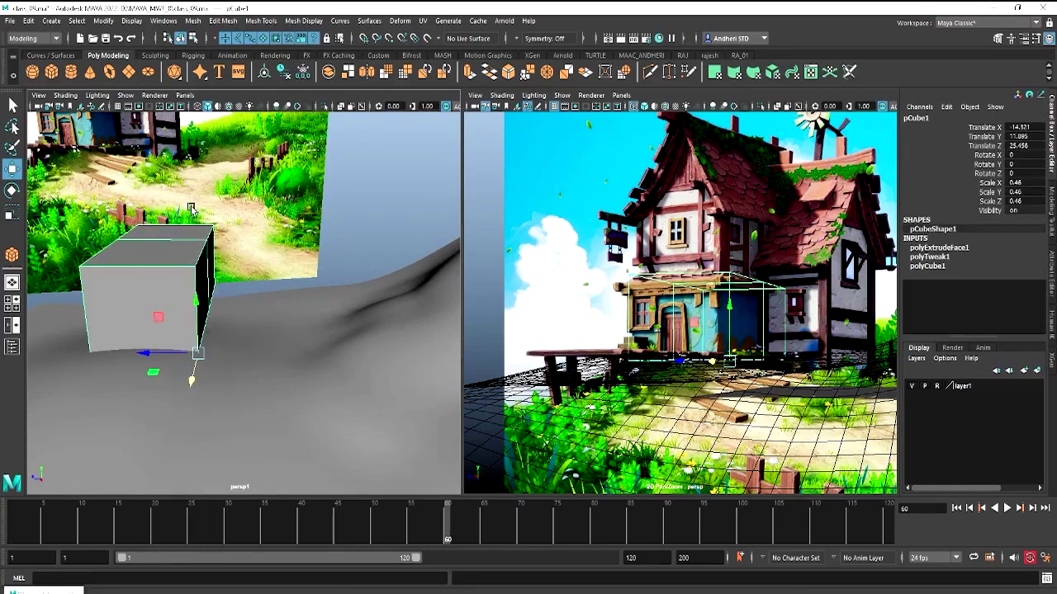
Slide the block's end face along X to fit the house's length
{"action": "left_click", "coordinate": [205, 297]}
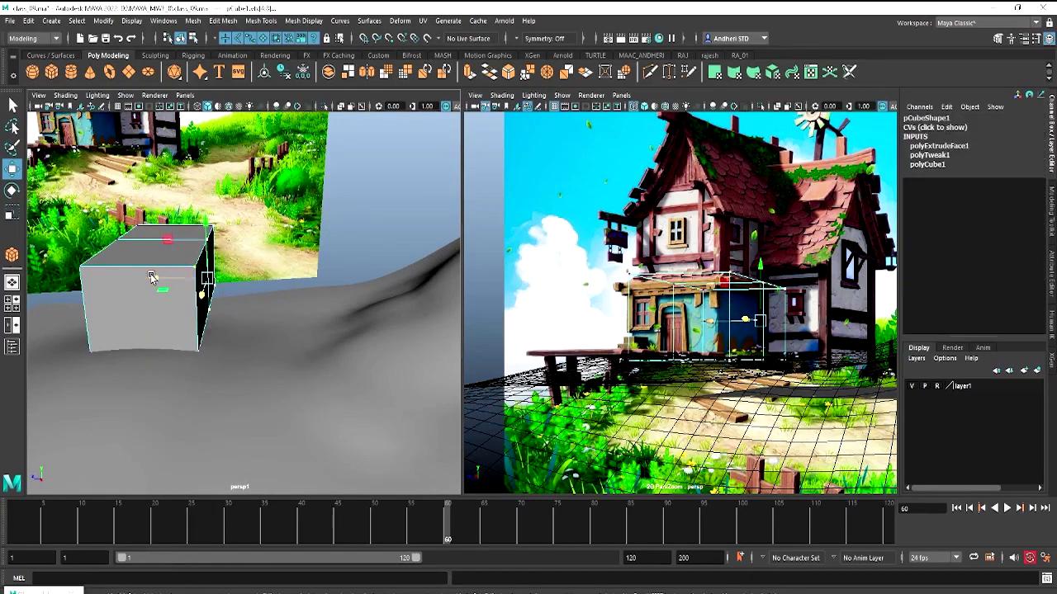
{"action": "left_click_drag", "start_coordinate": [156, 278], "coordinate": [137, 276]}
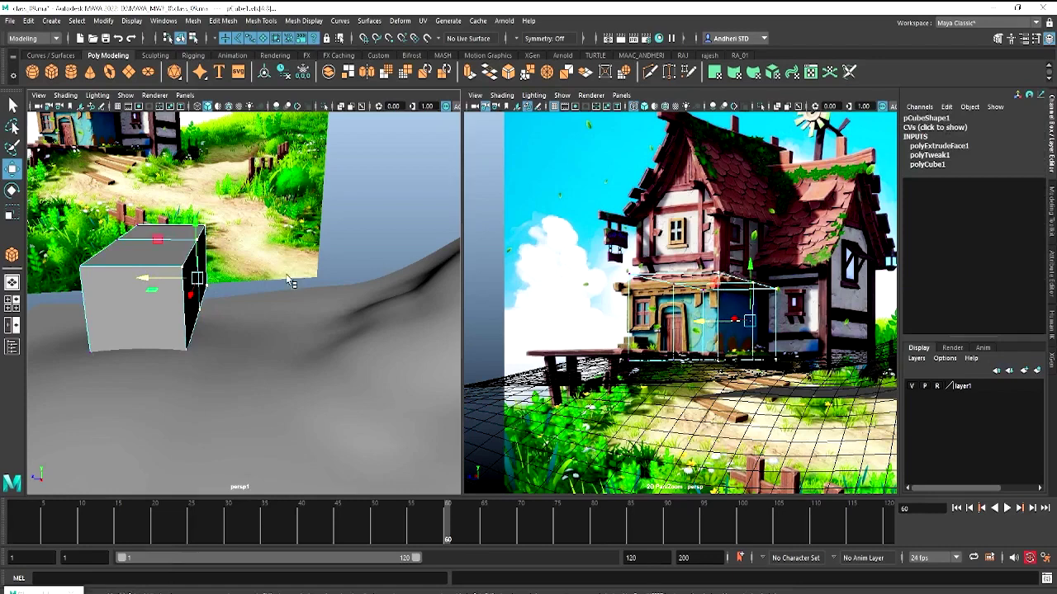
{"action": "mouse_move", "coordinate": [289, 281]}
{"action": "left_mouse_down", "text": "alt"}
{"action": "mouse_move", "coordinate": [118, 288]}
{"action": "mouse_move", "coordinate": [160, 288]}
{"action": "left_mouse_up", "text": "alt"}
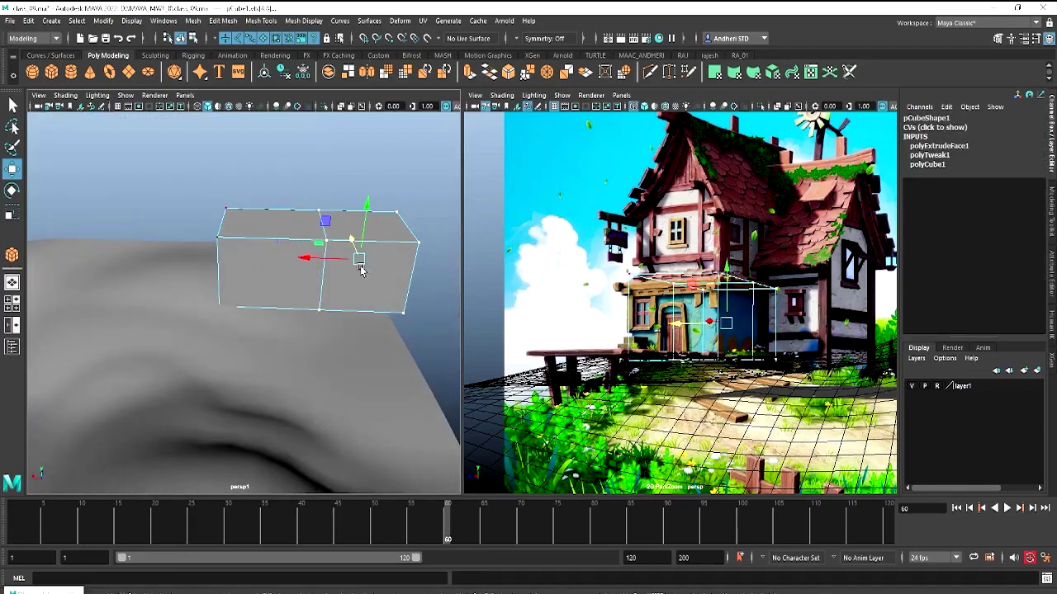
{"action": "left_click_drag", "start_coordinate": [309, 258], "coordinate": [335, 260]}
{"action": "right_click_drag", "start_coordinate": [291, 275], "coordinate": [291, 283]}
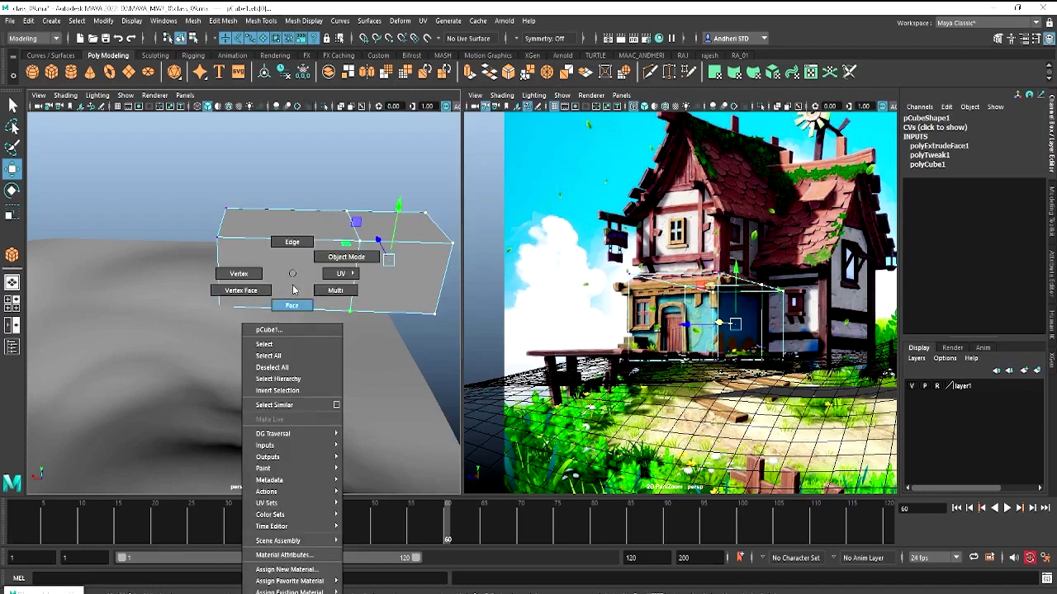
{"action": "left_click", "coordinate": [290, 283]}
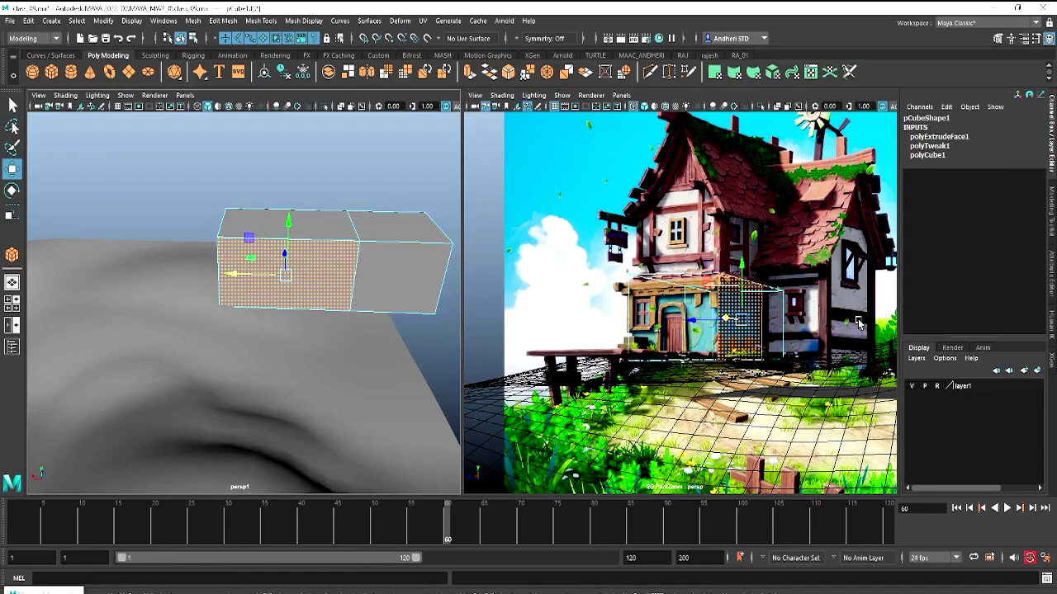
Marquee-select the right-end vertices and move them to lengthen the box
{"action": "mouse_move", "coordinate": [376, 333]}
{"action": "left_mouse_down", "text": "alt"}
{"action": "mouse_move", "coordinate": [300, 330]}
{"action": "mouse_move", "coordinate": [243, 349]}
{"action": "left_mouse_up", "text": "alt"}
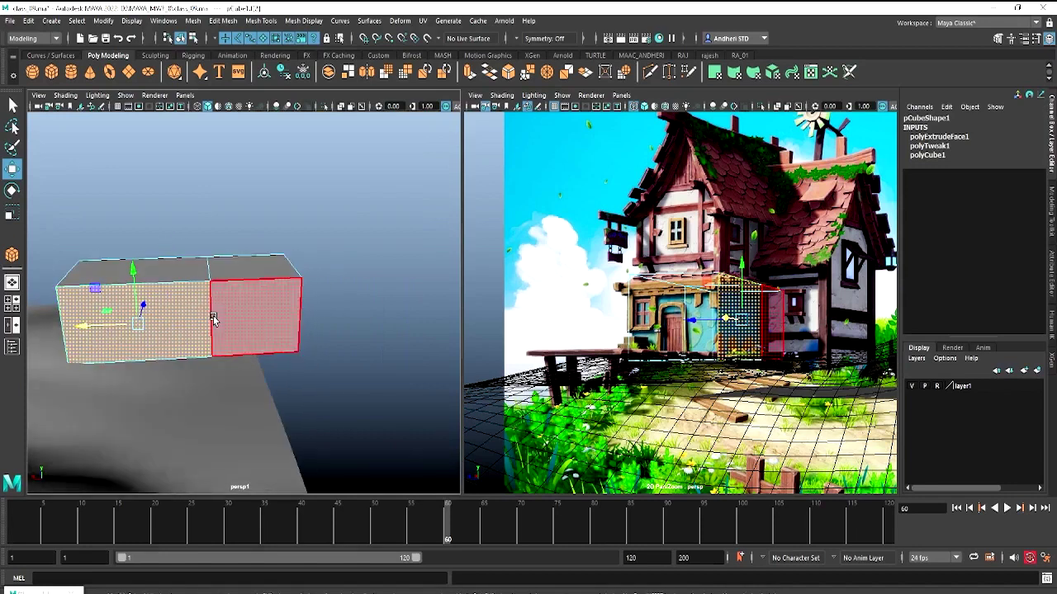
{"action": "mouse_move", "coordinate": [289, 281]}
{"action": "right_mouse_down"}
{"action": "mouse_move", "coordinate": [290, 305]}
{"action": "mouse_move", "coordinate": [236, 298]}
{"action": "right_mouse_up"}
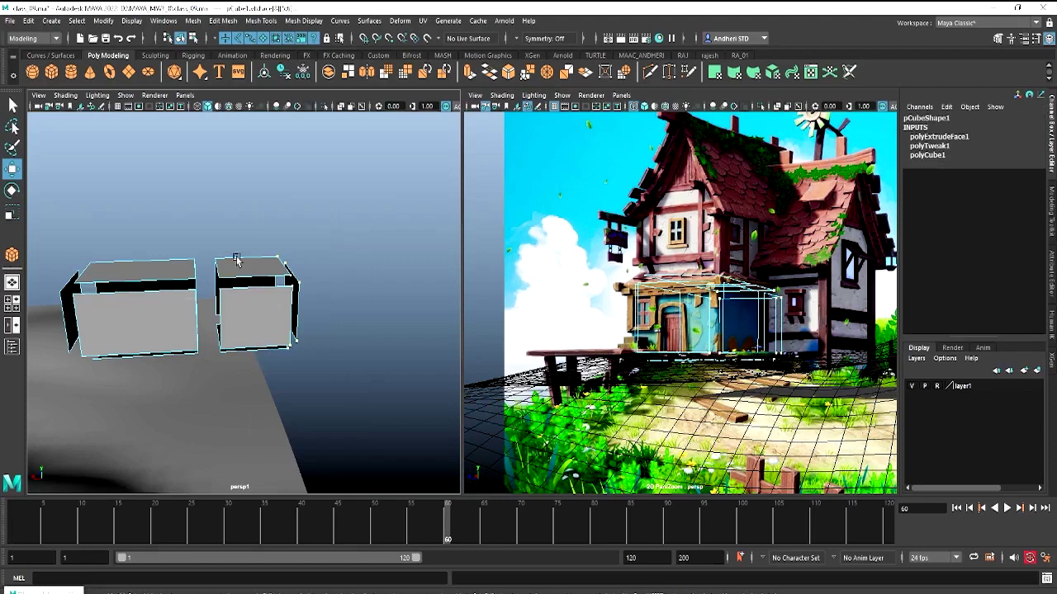
{"action": "left_click_drag", "start_coordinate": [266, 162], "coordinate": [361, 377]}
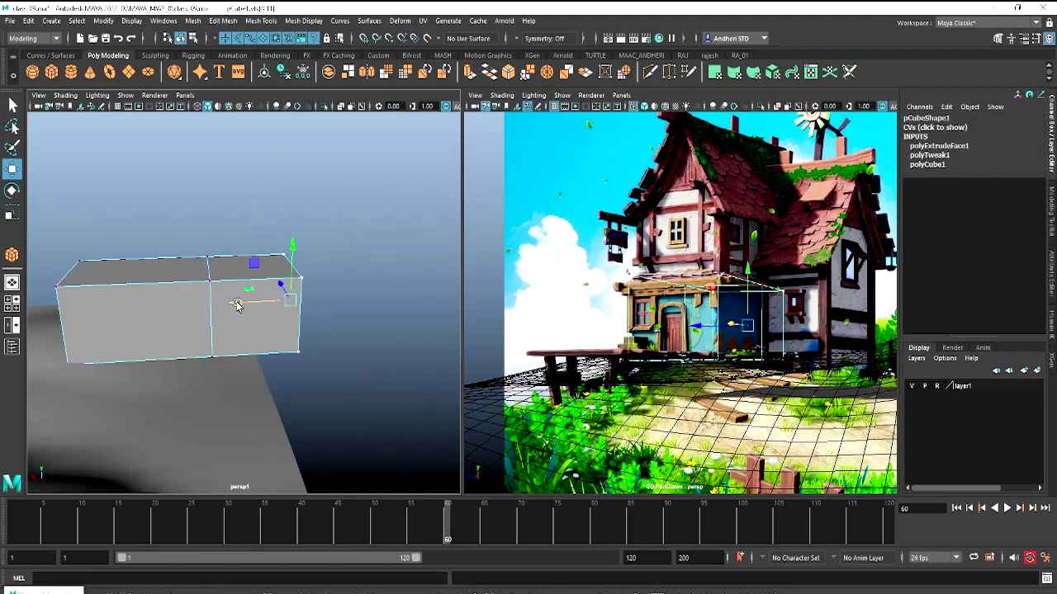
{"action": "mouse_move", "coordinate": [236, 305]}
{"action": "left_mouse_down"}
{"action": "mouse_move", "coordinate": [288, 300]}
{"action": "mouse_move", "coordinate": [267, 310]}
{"action": "mouse_move", "coordinate": [268, 323]}
{"action": "left_mouse_up"}
Extrude the box's end face again, creating polyExtrudeFace2
{"action": "right_click_drag", "start_coordinate": [259, 320], "coordinate": [254, 314]}
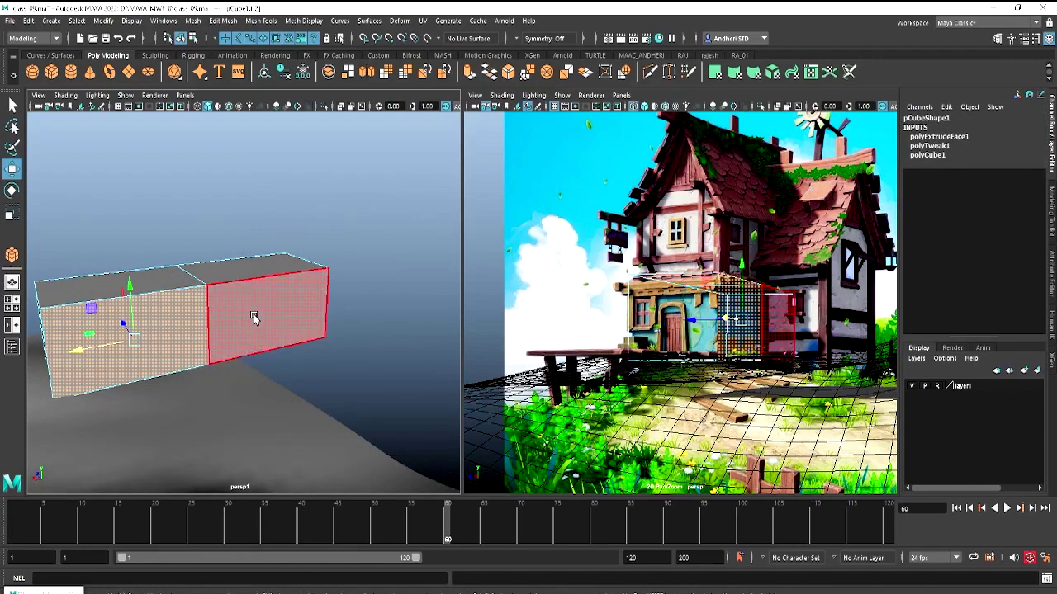
{"action": "left_click", "coordinate": [294, 318]}
{"action": "left_click_drag", "start_coordinate": [297, 317], "coordinate": [280, 302], "text": "alt"}
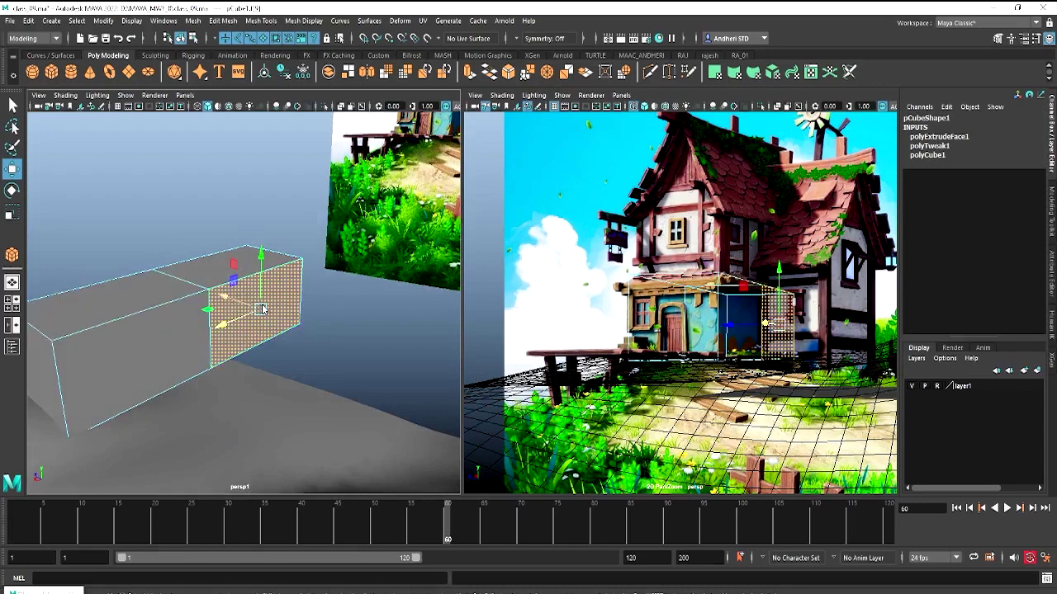
{"action": "right_click_drag", "start_coordinate": [262, 317], "coordinate": [263, 339], "text": "shift"}
Nudge a top face of the extruded house block slightly downward, then return to object mode
{"action": "left_click_drag", "start_coordinate": [250, 340], "coordinate": [275, 340]}
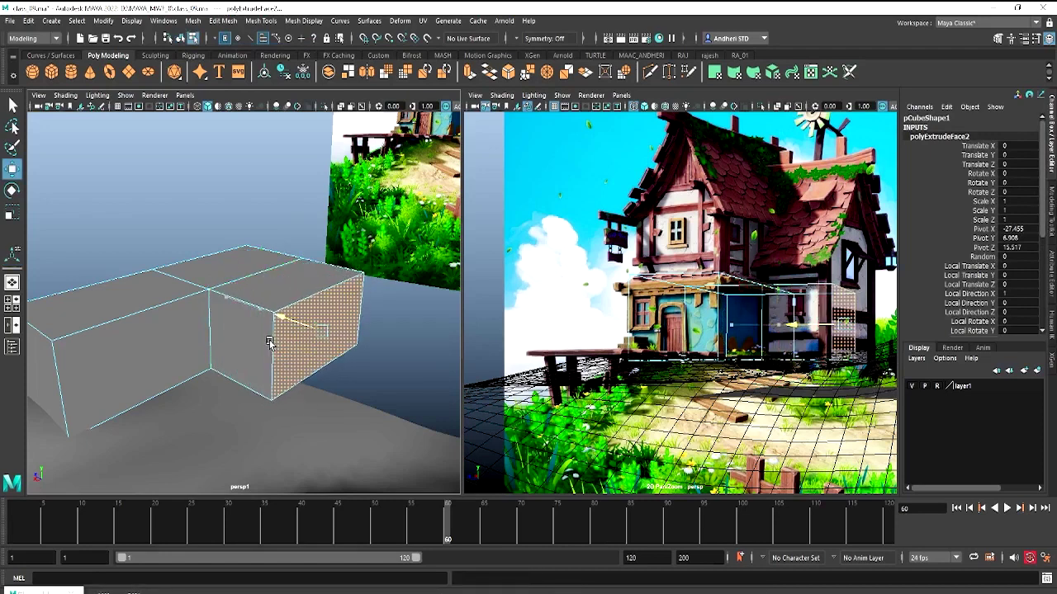
{"action": "left_click", "coordinate": [274, 340], "text": "shift"}
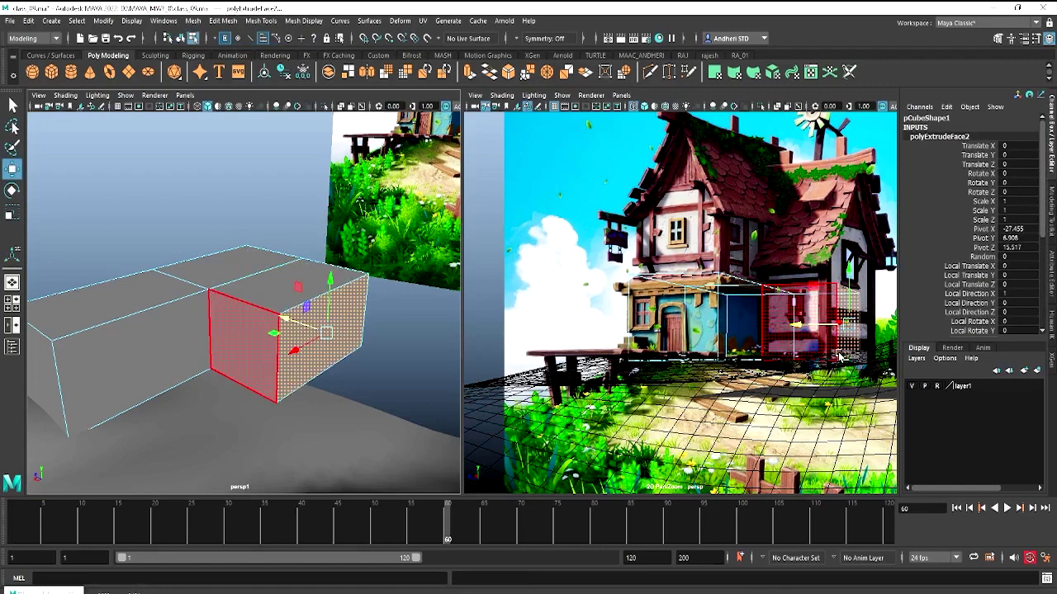
{"action": "left_click_drag", "start_coordinate": [291, 375], "coordinate": [193, 438], "text": "alt"}
{"action": "left_click", "coordinate": [275, 339]}
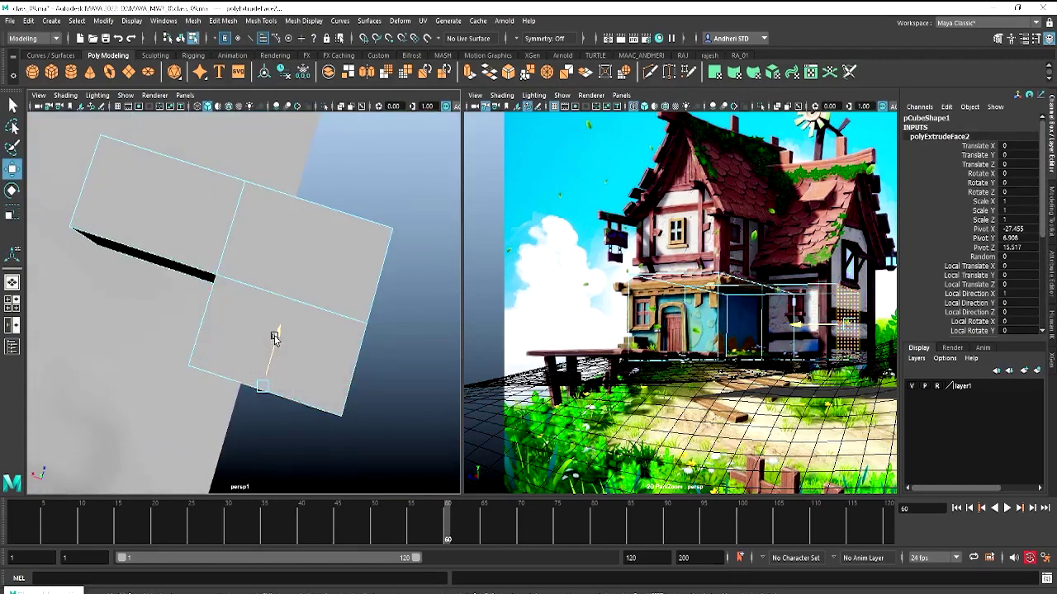
{"action": "left_click_drag", "start_coordinate": [275, 339], "coordinate": [274, 344]}
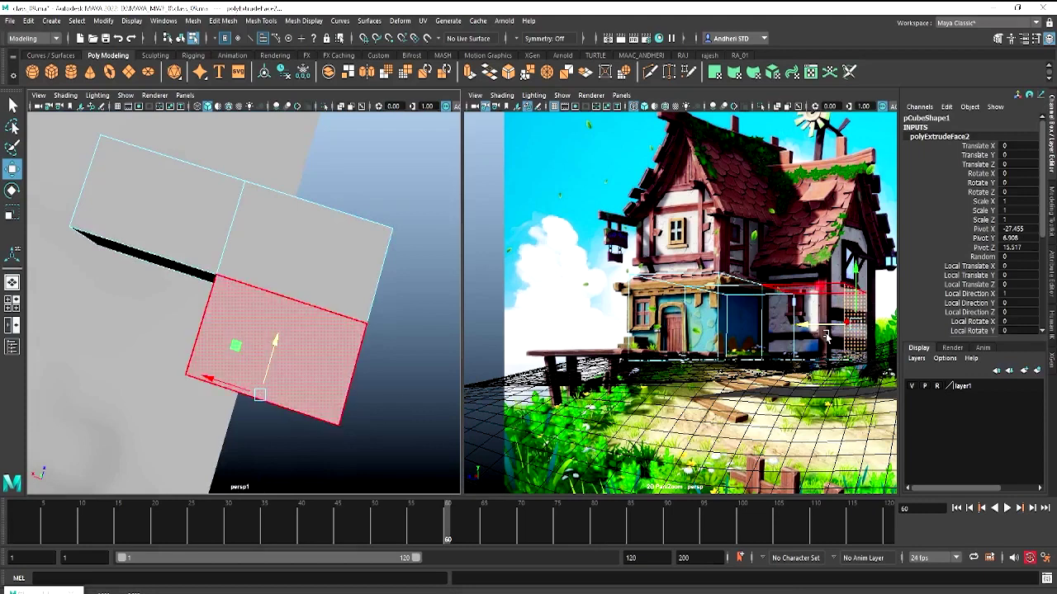
{"action": "left_click_drag", "start_coordinate": [295, 365], "coordinate": [316, 356], "text": "alt"}
{"action": "key", "text": "F10"}
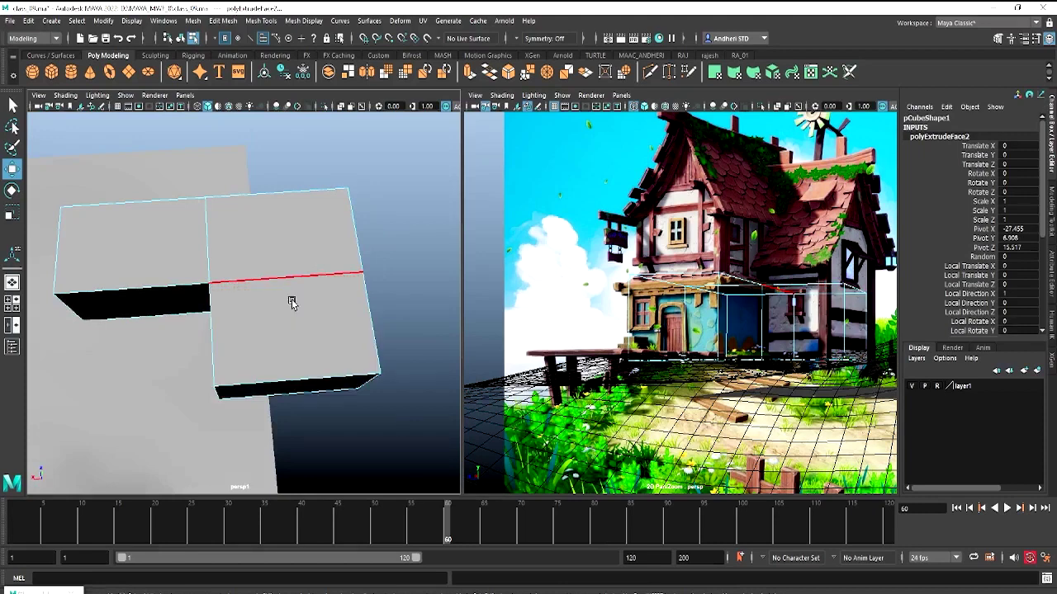
{"action": "left_click_drag", "start_coordinate": [264, 300], "coordinate": [272, 299], "text": "alt"}
{"action": "key", "text": "F8"}
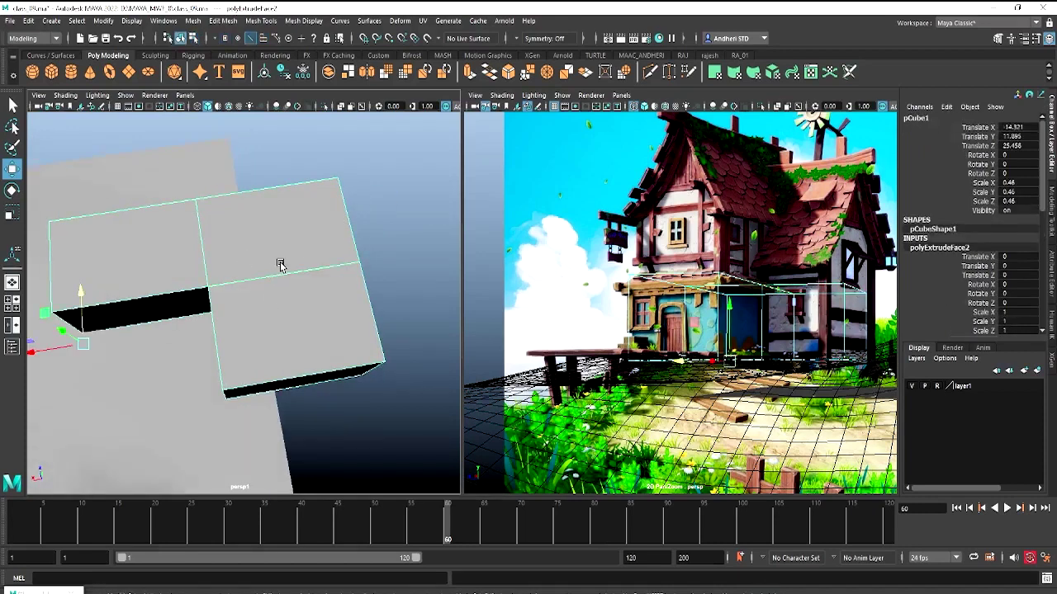
{"action": "key", "text": "space"}
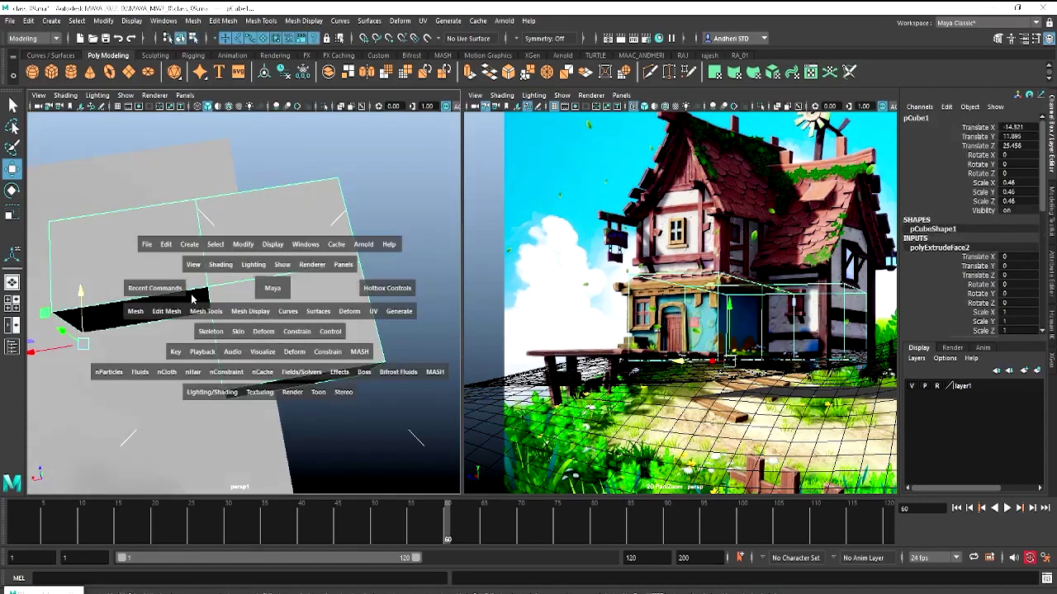
Switch the left view to the top camera and centre the cube's pivot
{"action": "left_click_drag", "start_coordinate": [192, 299], "coordinate": [192, 299]}
{"action": "mouse_move", "coordinate": [283, 288]}
{"action": "middle_mouse_down", "text": "alt"}
{"action": "mouse_move", "coordinate": [252, 314]}
{"action": "mouse_move", "coordinate": [285, 190]}
{"action": "middle_mouse_up", "text": "alt"}
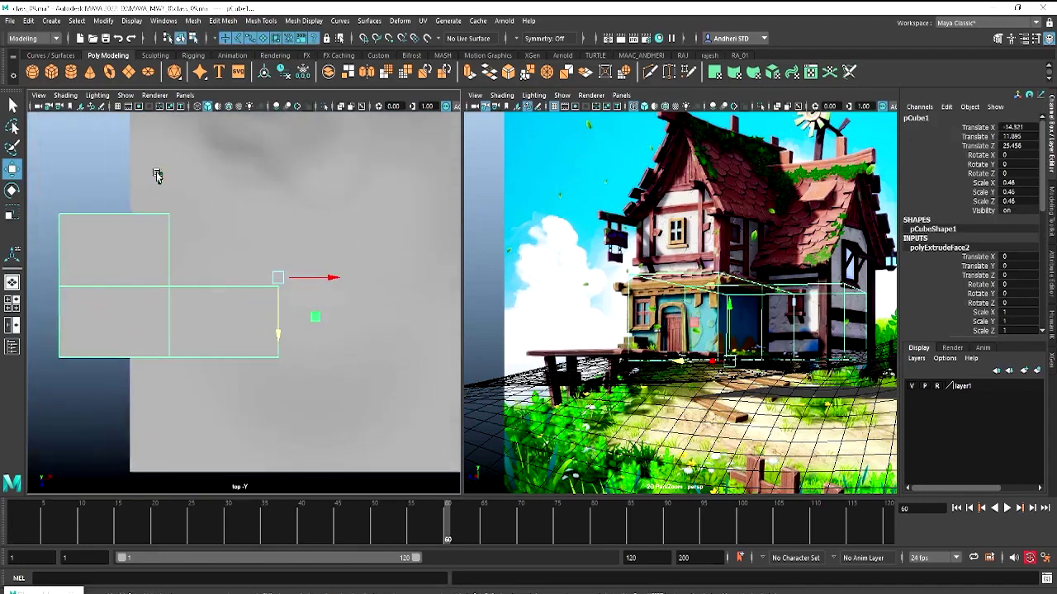
{"action": "left_click", "coordinate": [103, 21]}
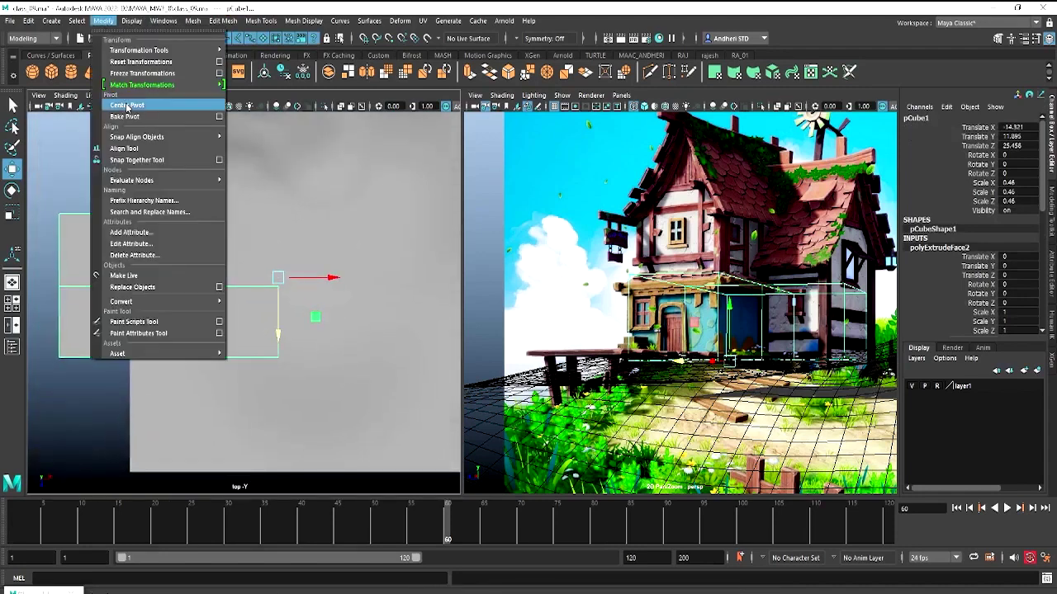
{"action": "left_click", "coordinate": [124, 104]}
{"action": "middle_click_drag", "start_coordinate": [190, 265], "coordinate": [247, 238], "text": "alt"}
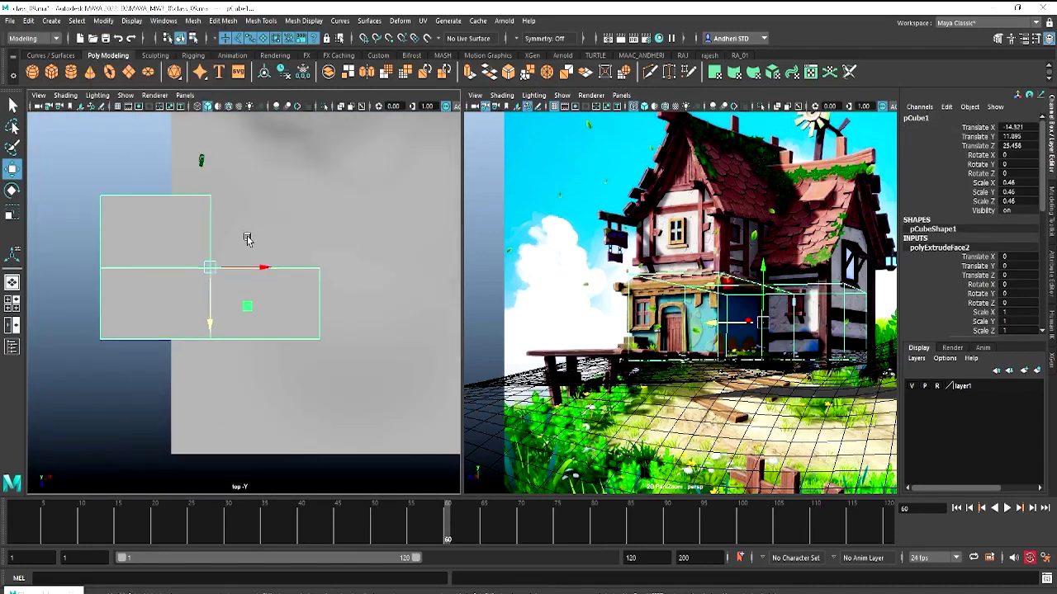
{"action": "key", "text": "e"}
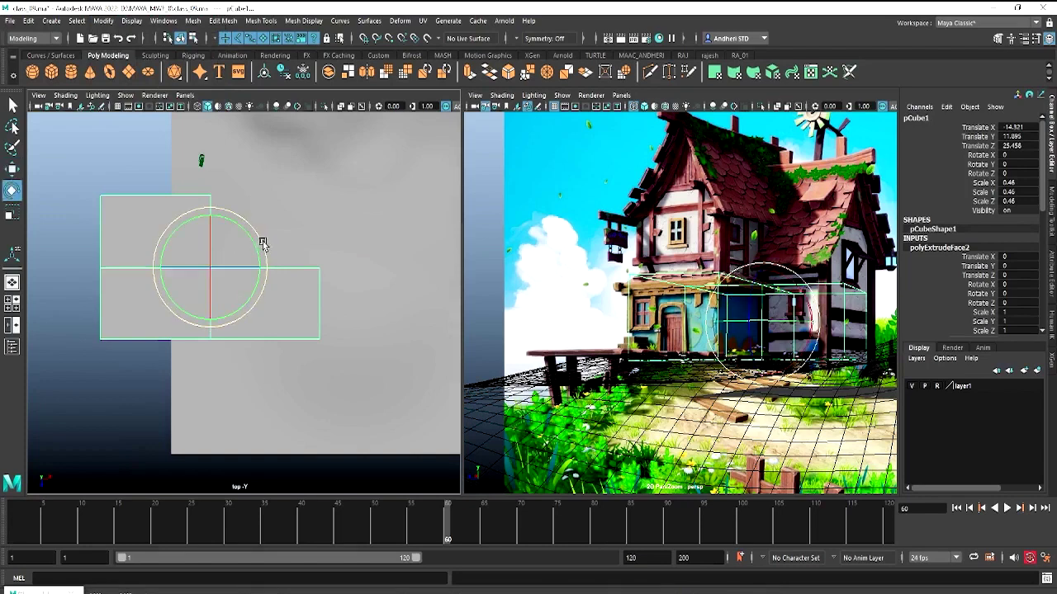
{"action": "left_click_drag", "start_coordinate": [261, 243], "coordinate": [265, 245]}
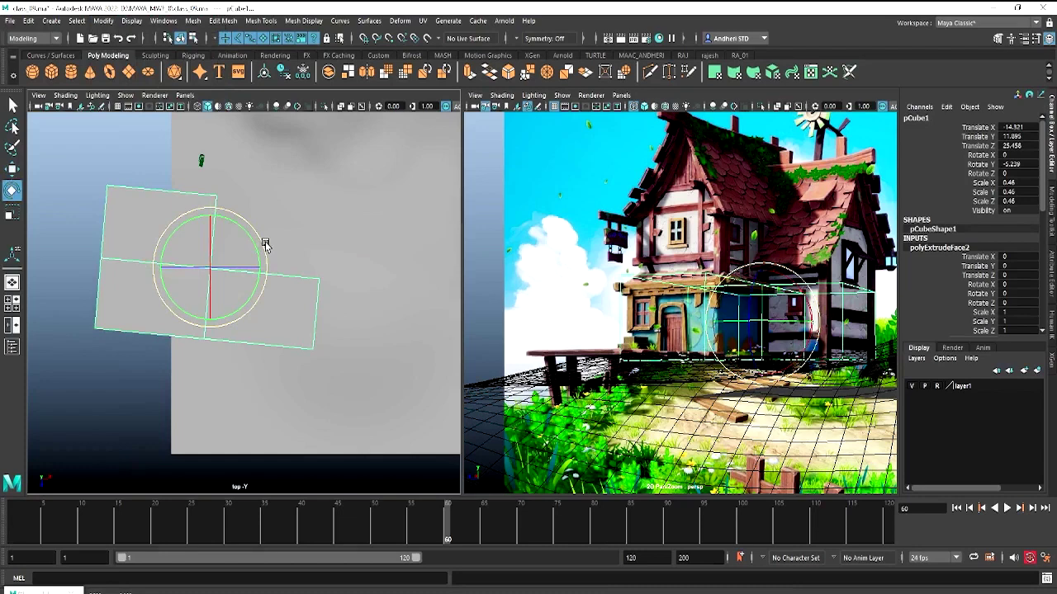
{"action": "key", "text": "ctrl+z"}
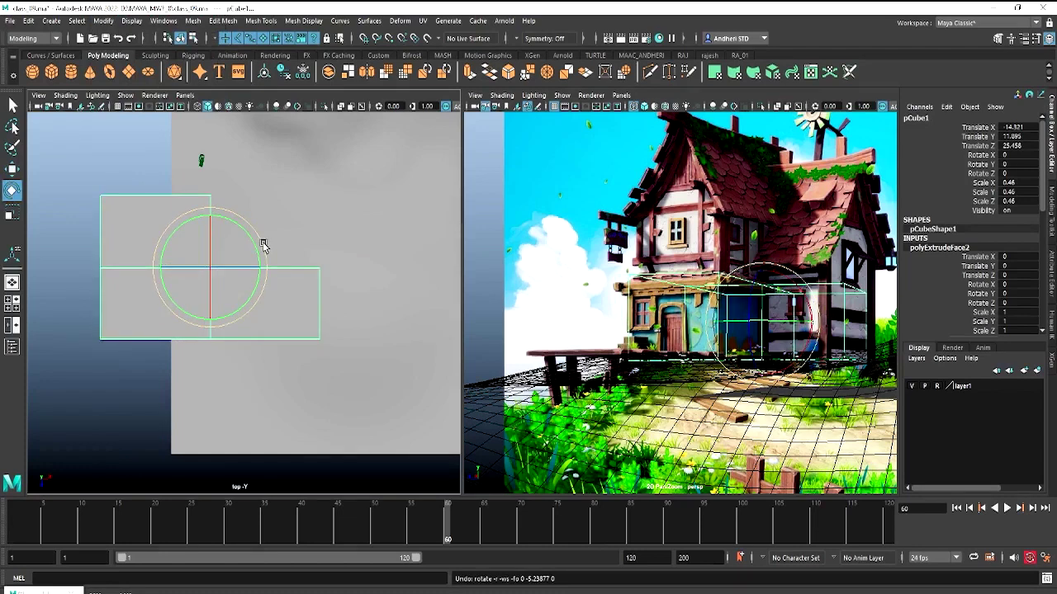
Lower the block's top edge and move its left edge further left to fit the outline
{"action": "right_click_drag", "start_coordinate": [168, 215], "coordinate": [73, 169]}
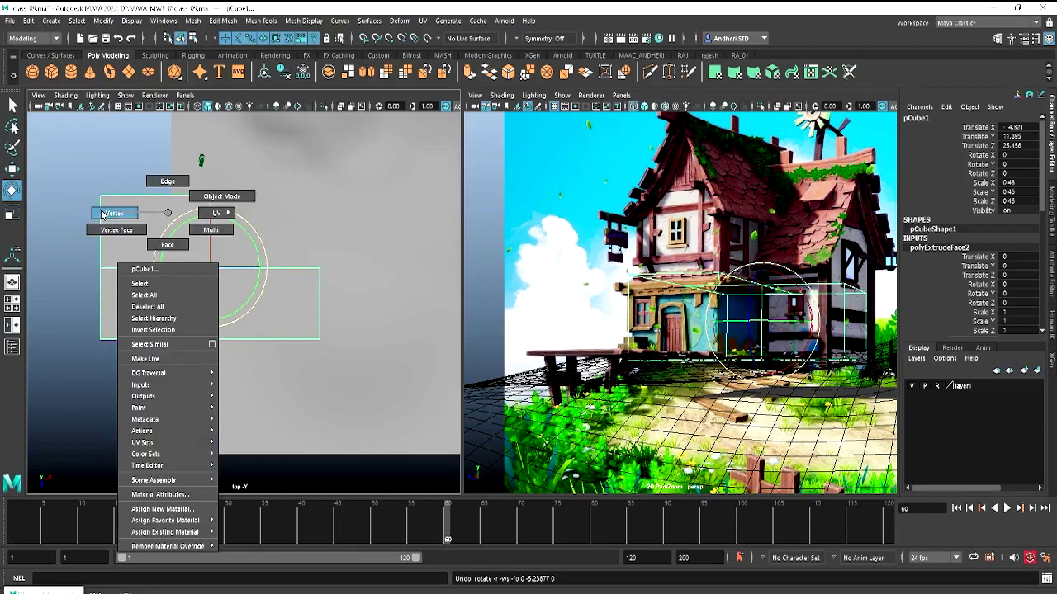
{"action": "left_click_drag", "start_coordinate": [73, 169], "coordinate": [283, 212]}
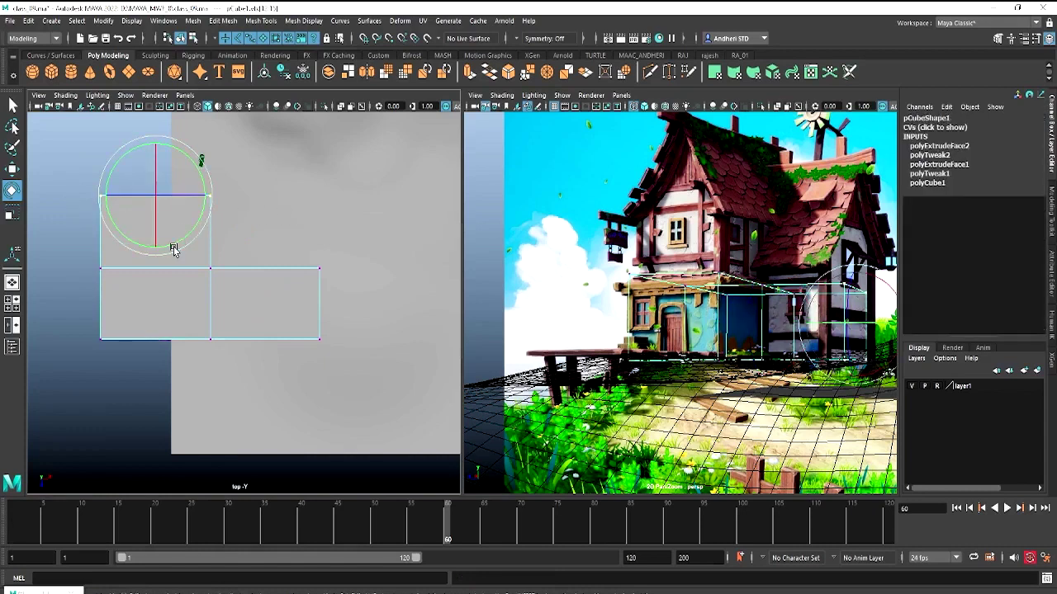
{"action": "key", "text": "w"}
{"action": "left_click_drag", "start_coordinate": [156, 250], "coordinate": [168, 270]}
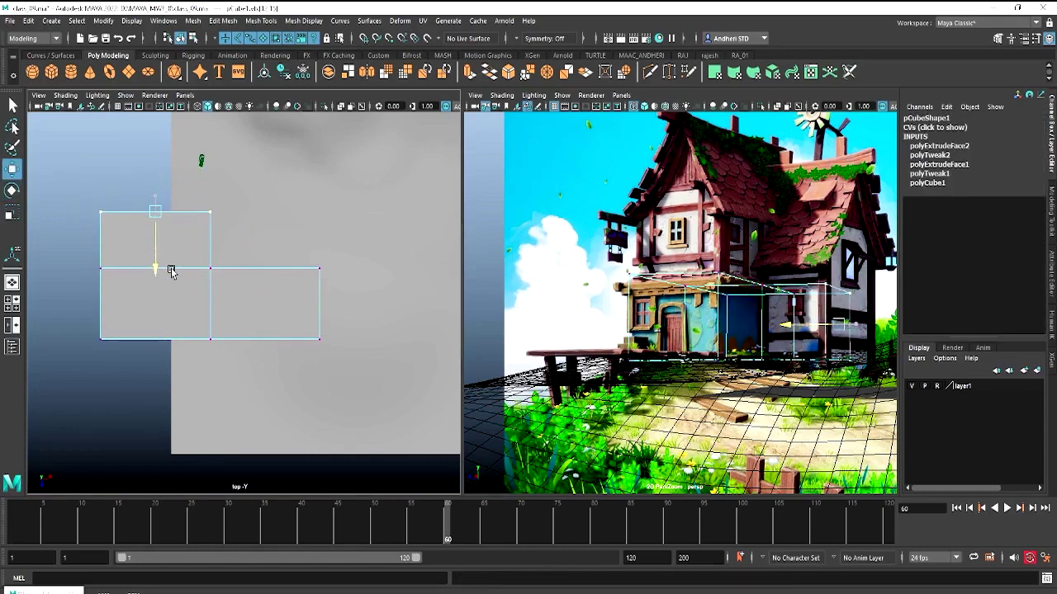
{"action": "middle_click_drag", "start_coordinate": [159, 213], "coordinate": [274, 259], "text": "alt"}
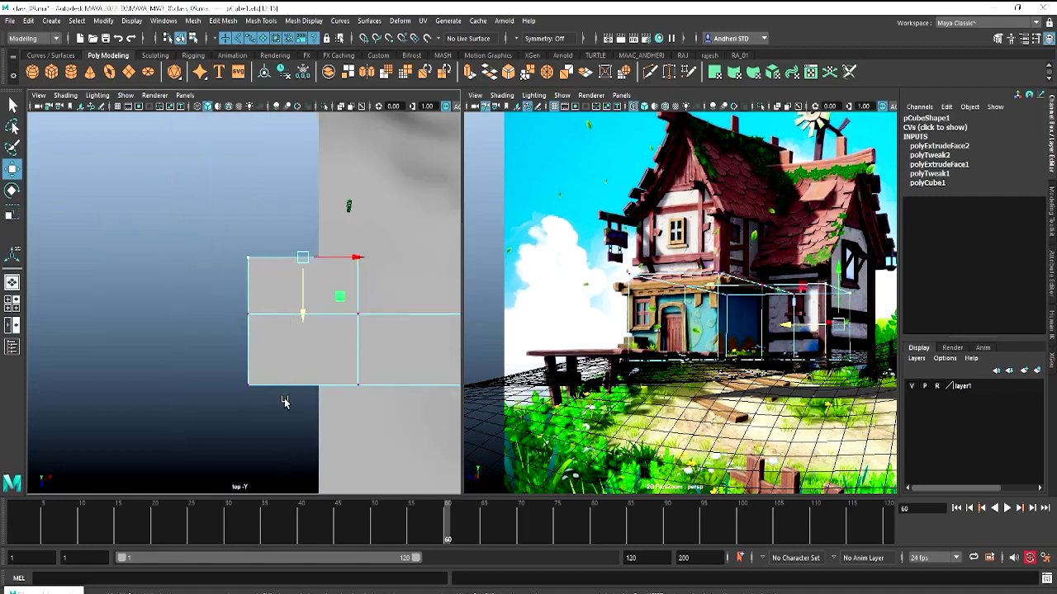
{"action": "left_click", "coordinate": [247, 347]}
{"action": "left_click_drag", "start_coordinate": [295, 321], "coordinate": [180, 324]}
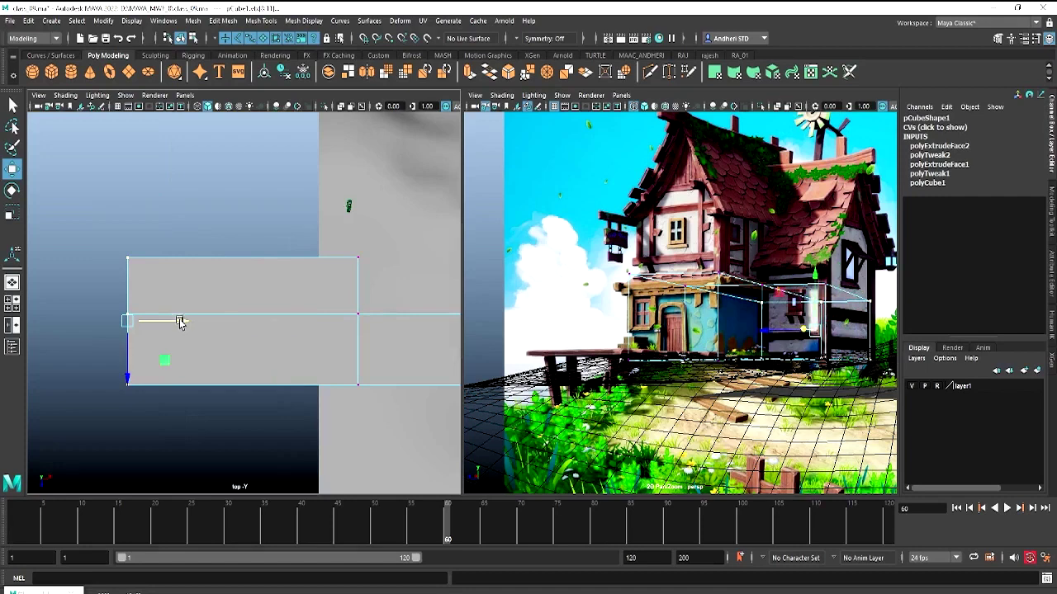
Return the view to perspective and save the scene as class_09.ma
{"action": "scroll", "coordinate": [236, 294], "scroll_direction": "down", "scroll_amount": 1}
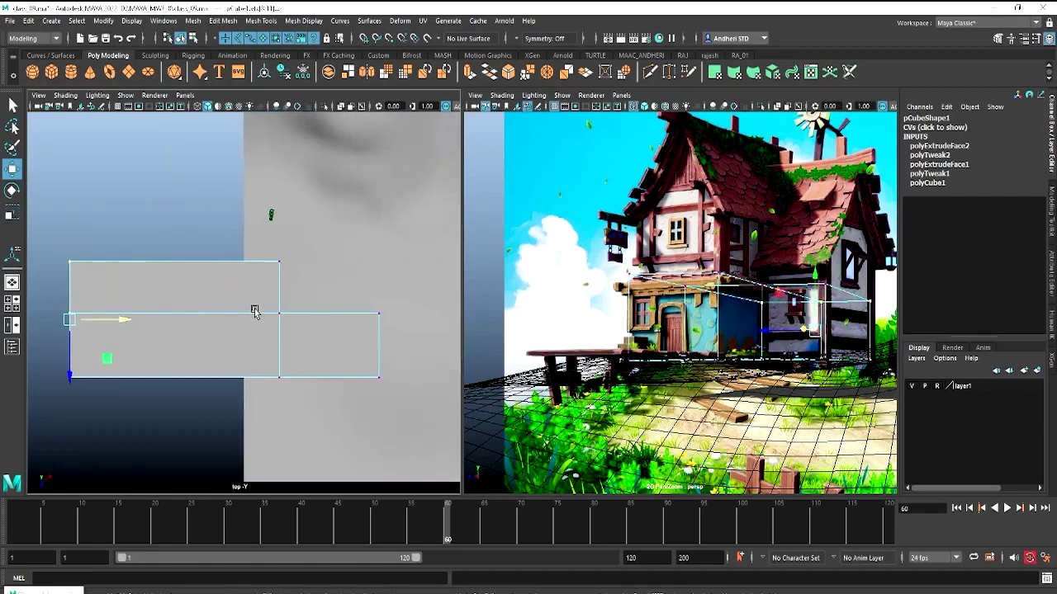
{"action": "key", "text": "space"}
{"action": "left_click_drag", "start_coordinate": [234, 291], "coordinate": [227, 272]}
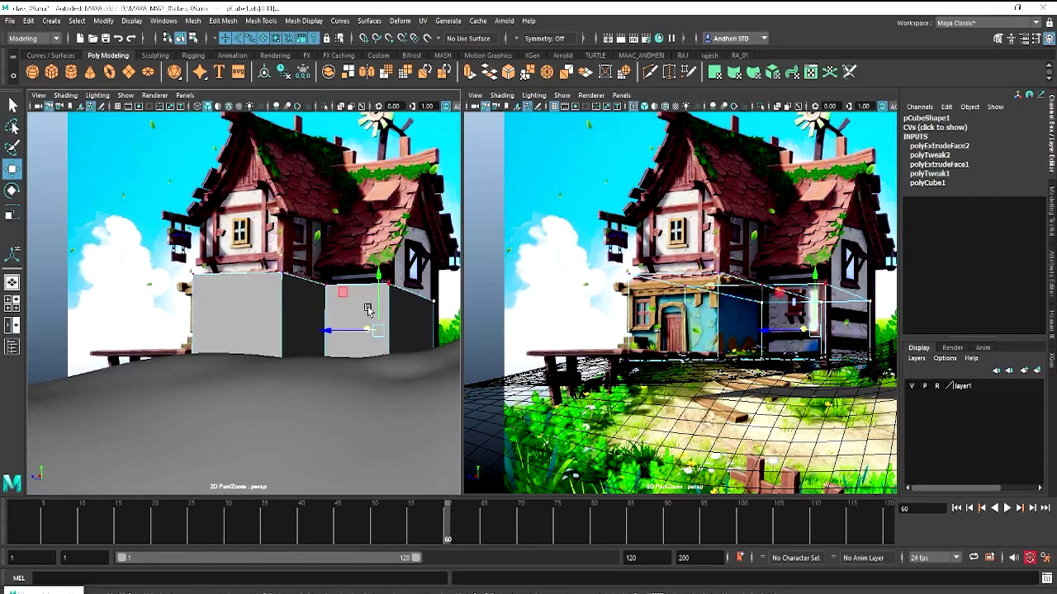
{"action": "key", "text": "ctrl+s"}
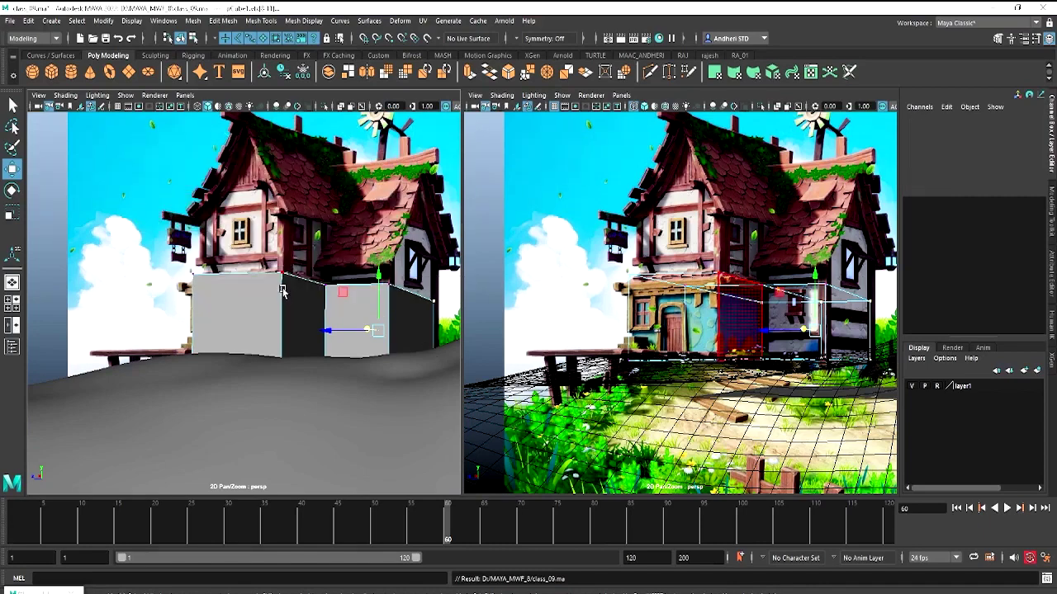
{"action": "left_click", "coordinate": [187, 95]}
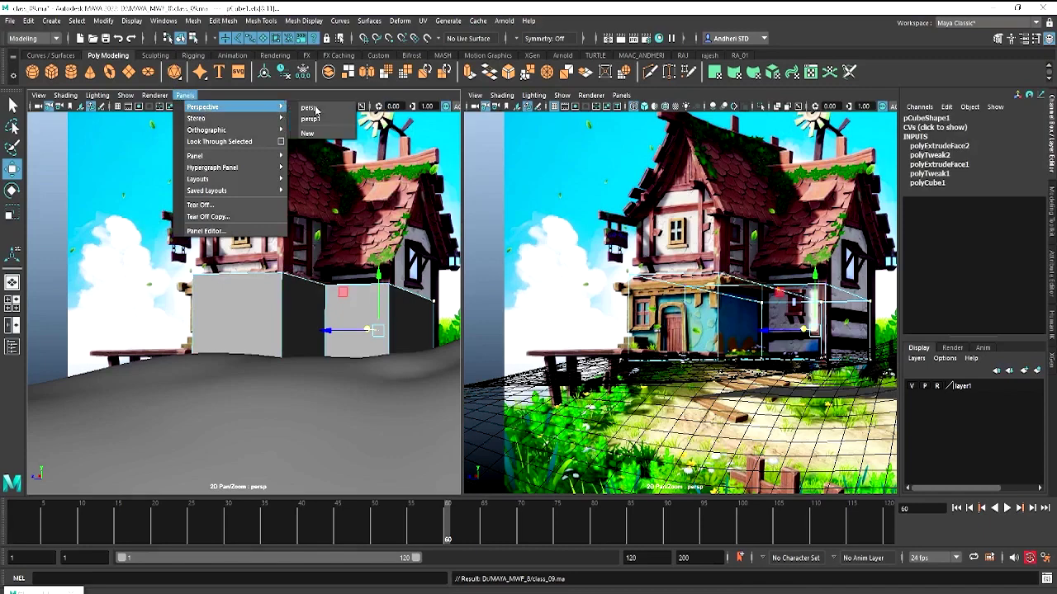
Switch the left view to the persp1 camera and orbit above the block
{"action": "left_click", "coordinate": [324, 124]}
{"action": "left_click_drag", "start_coordinate": [307, 299], "coordinate": [250, 253], "text": "alt"}
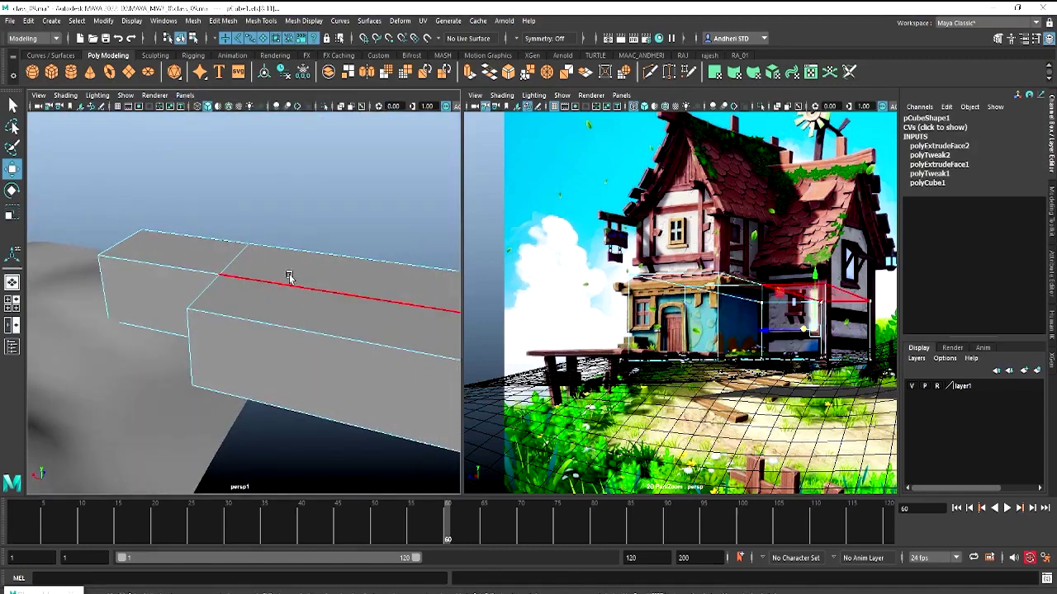
{"action": "key", "text": "F8"}
{"action": "mouse_move", "coordinate": [320, 253]}
{"action": "left_mouse_down", "text": "alt"}
{"action": "mouse_move", "coordinate": [306, 255]}
{"action": "mouse_move", "coordinate": [327, 293]}
{"action": "mouse_move", "coordinate": [344, 279]}
{"action": "mouse_move", "coordinate": [346, 257]}
{"action": "mouse_move", "coordinate": [138, 219]}
{"action": "mouse_move", "coordinate": [291, 255]}
{"action": "left_mouse_up", "text": "alt"}
{"action": "scroll", "coordinate": [279, 293], "scroll_direction": "down", "scroll_amount": 3}
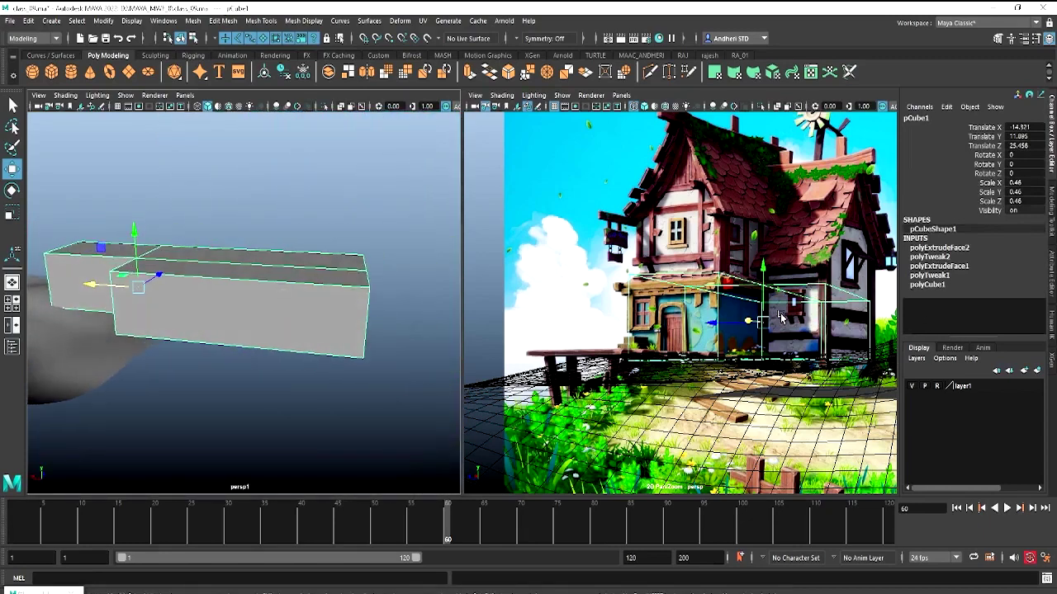
{"action": "mouse_move", "coordinate": [358, 273]}
{"action": "left_mouse_down", "text": "alt"}
{"action": "mouse_move", "coordinate": [333, 323]}
{"action": "mouse_move", "coordinate": [333, 299]}
{"action": "left_mouse_up", "text": "alt"}
Slide the block's end vertices left to shorten it, then return to object mode and deselect
{"action": "right_click_drag", "start_coordinate": [333, 281], "coordinate": [264, 286]}
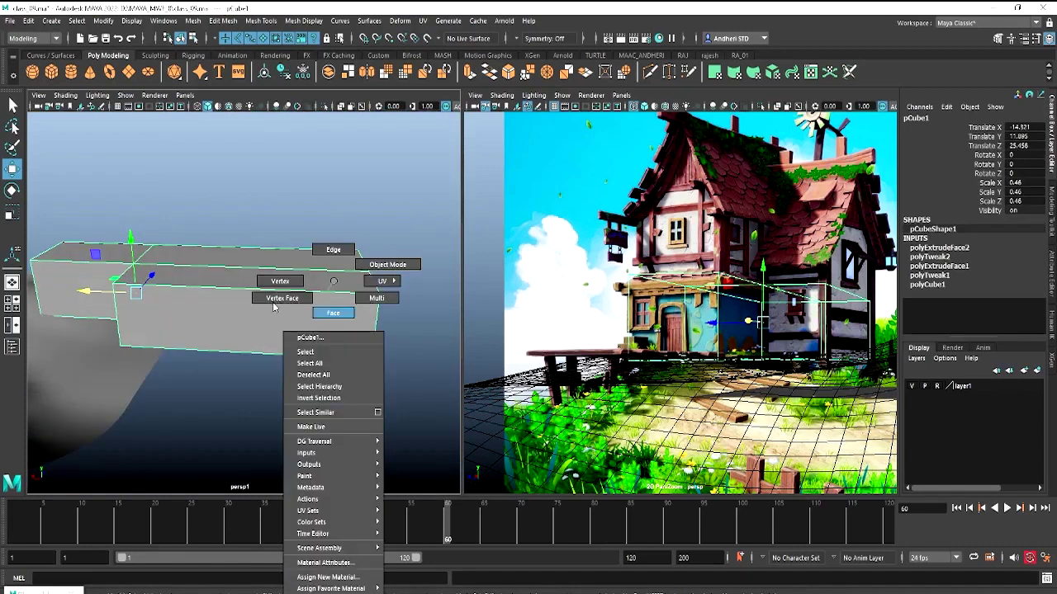
{"action": "left_click", "coordinate": [364, 297]}
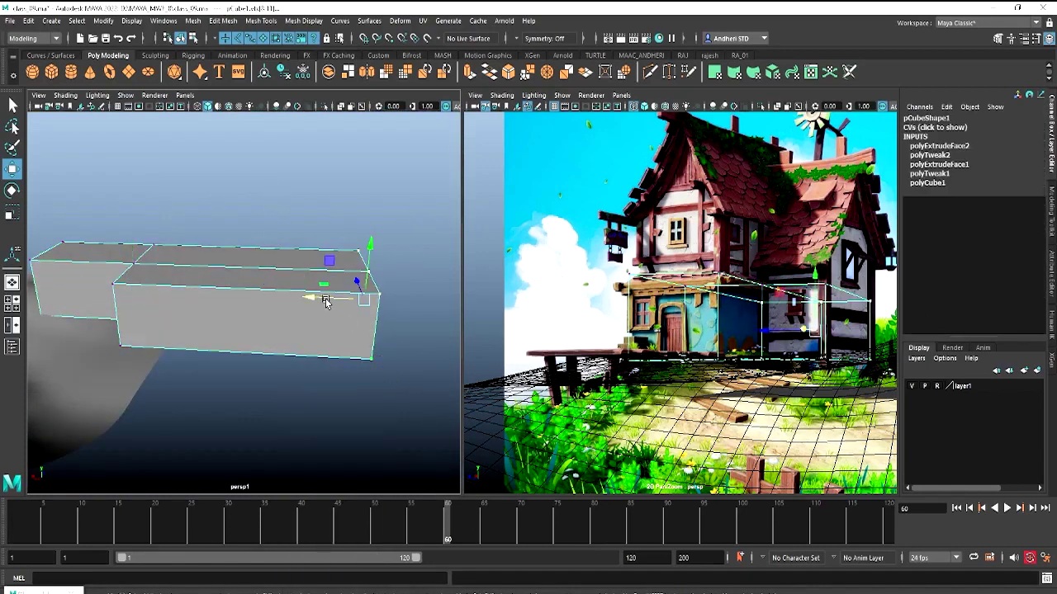
{"action": "mouse_move", "coordinate": [311, 295]}
{"action": "left_mouse_down"}
{"action": "mouse_move", "coordinate": [188, 282]}
{"action": "mouse_move", "coordinate": [207, 295]}
{"action": "mouse_move", "coordinate": [201, 307]}
{"action": "mouse_move", "coordinate": [309, 304]}
{"action": "mouse_move", "coordinate": [260, 295]}
{"action": "mouse_move", "coordinate": [266, 307]}
{"action": "mouse_move", "coordinate": [306, 283]}
{"action": "mouse_move", "coordinate": [302, 300]}
{"action": "mouse_move", "coordinate": [298, 255]}
{"action": "mouse_move", "coordinate": [229, 309]}
{"action": "left_mouse_up"}
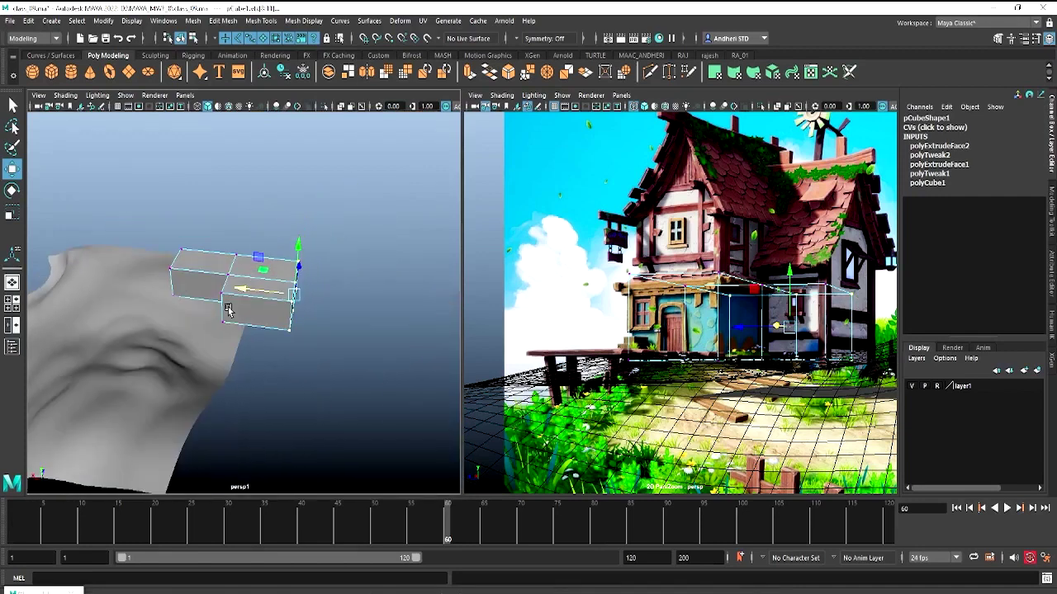
{"action": "mouse_move", "coordinate": [334, 258]}
{"action": "left_mouse_down", "text": "alt"}
{"action": "mouse_move", "coordinate": [281, 293]}
{"action": "mouse_move", "coordinate": [295, 311]}
{"action": "mouse_move", "coordinate": [232, 324]}
{"action": "left_mouse_up", "text": "alt"}
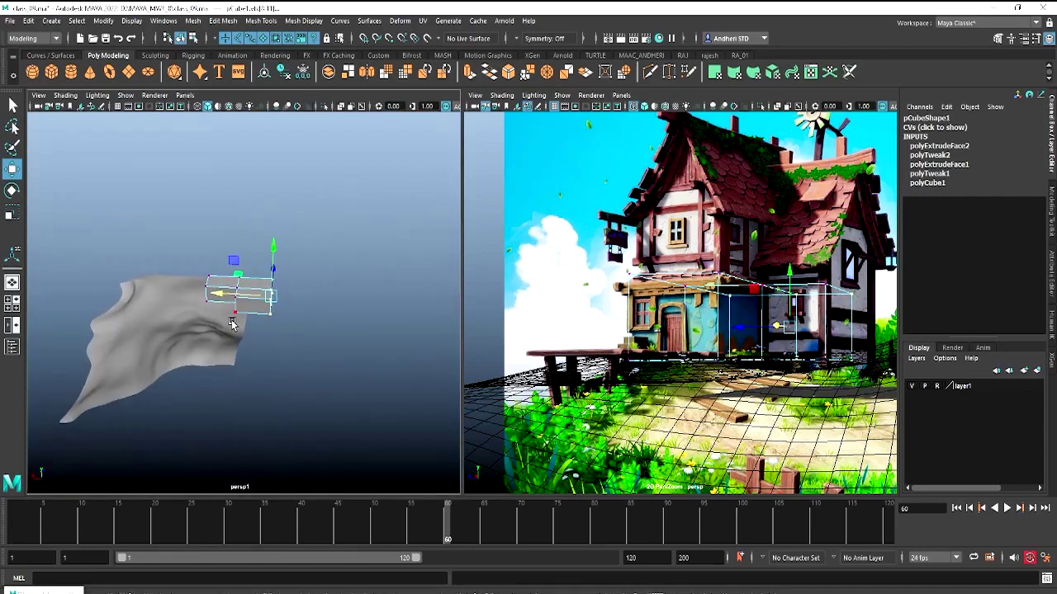
{"action": "right_click_drag", "start_coordinate": [234, 321], "coordinate": [281, 314]}
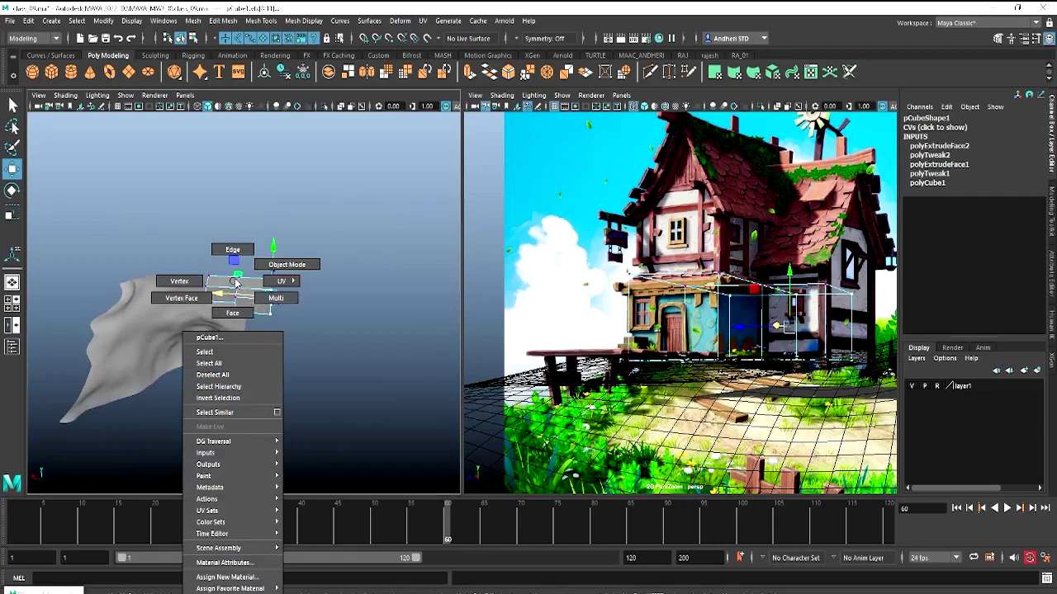
{"action": "left_click", "coordinate": [294, 300]}
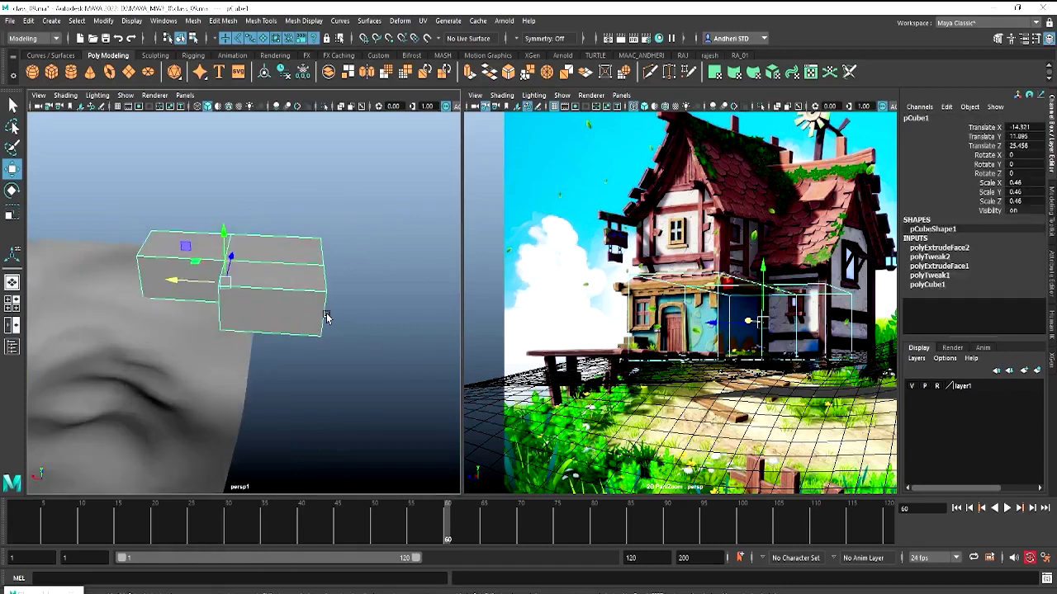
{"action": "key", "text": "f"}
{"action": "left_click", "coordinate": [615, 361]}
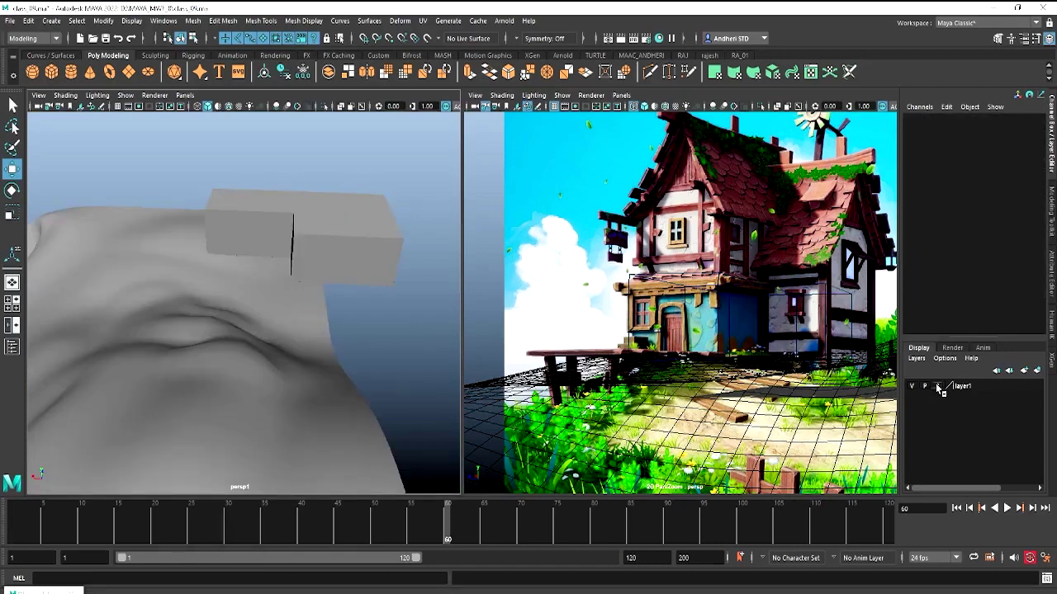
Box-select terrain vertices, enable soft select with a wider falloff, and push the right end outward
{"action": "scroll", "coordinate": [392, 364], "scroll_direction": "down", "scroll_amount": 5}
{"action": "left_click", "coordinate": [257, 314]}
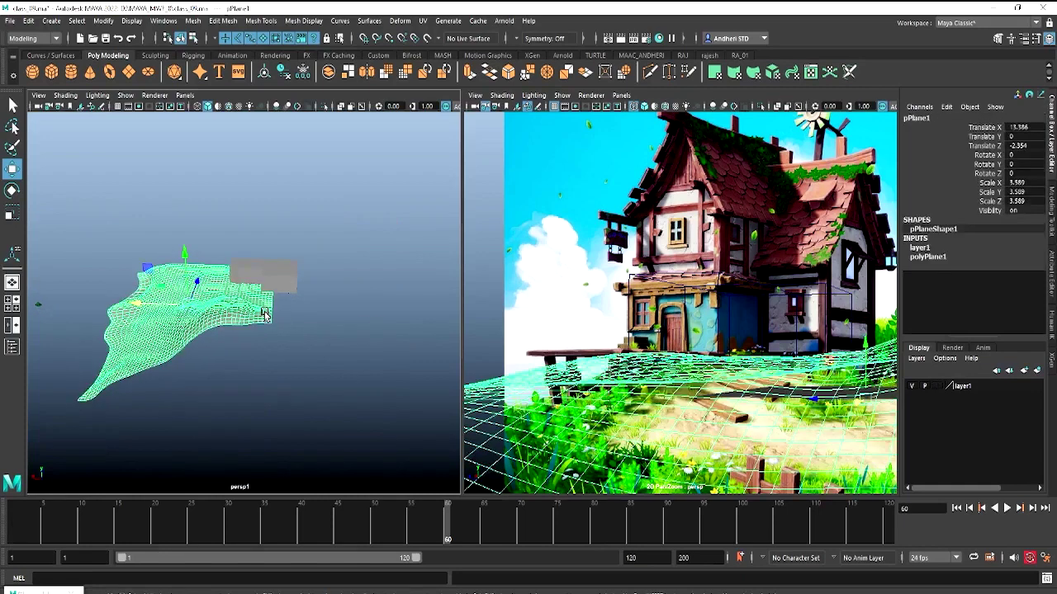
{"action": "right_click", "coordinate": [262, 314]}
{"action": "right_click_drag", "start_coordinate": [263, 315], "coordinate": [211, 281]}
{"action": "left_click_drag", "start_coordinate": [266, 212], "coordinate": [295, 440]}
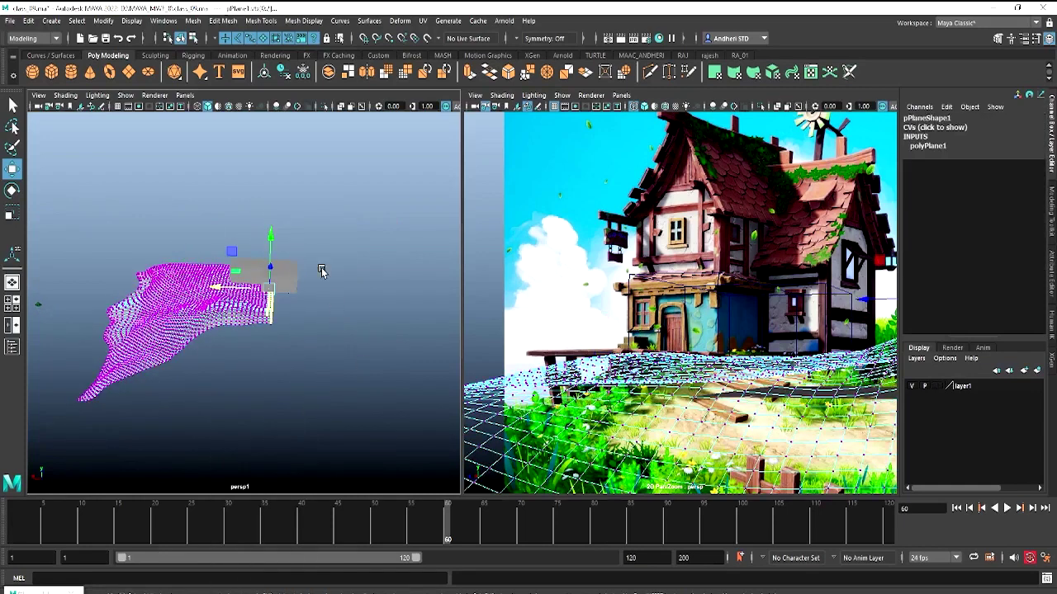
{"action": "key", "text": "b"}
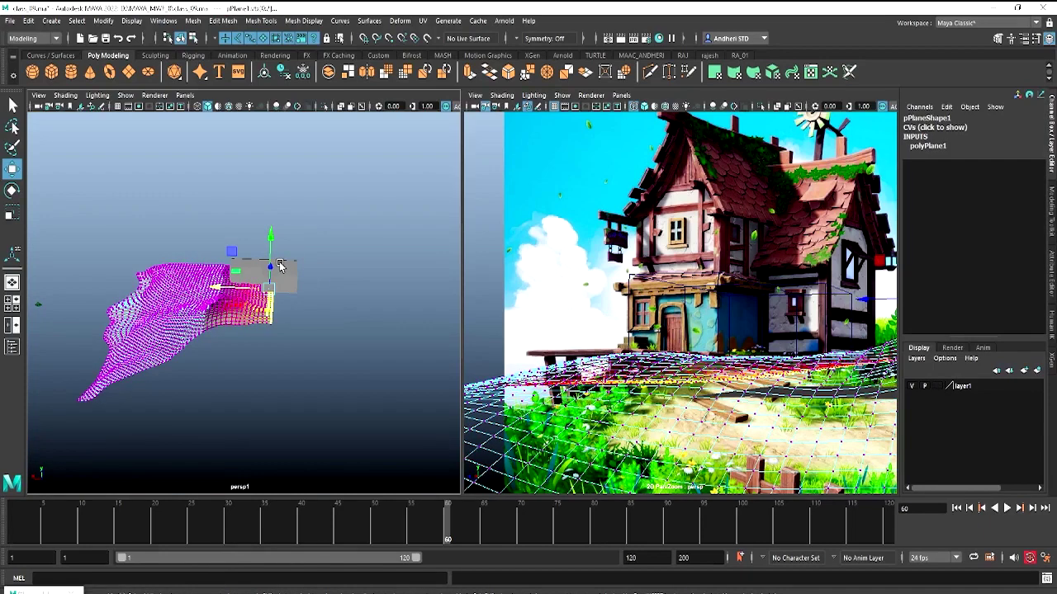
{"action": "left_click_drag", "start_coordinate": [281, 265], "coordinate": [213, 287]}
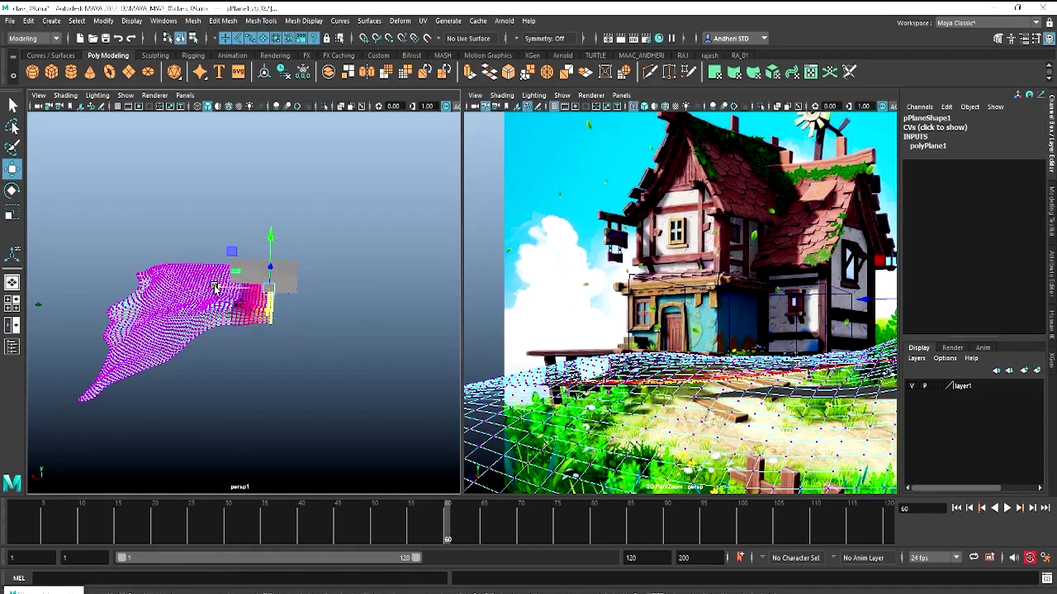
{"action": "middle_click_drag", "start_coordinate": [213, 288], "coordinate": [247, 291]}
Pull the terrain's front-left corner down and shift points along its front edge
{"action": "mouse_move", "coordinate": [264, 279]}
{"action": "left_mouse_down", "text": "alt"}
{"action": "mouse_move", "coordinate": [365, 295]}
{"action": "mouse_move", "coordinate": [361, 280]}
{"action": "mouse_move", "coordinate": [213, 300]}
{"action": "mouse_move", "coordinate": [324, 293]}
{"action": "left_mouse_up", "text": "alt"}
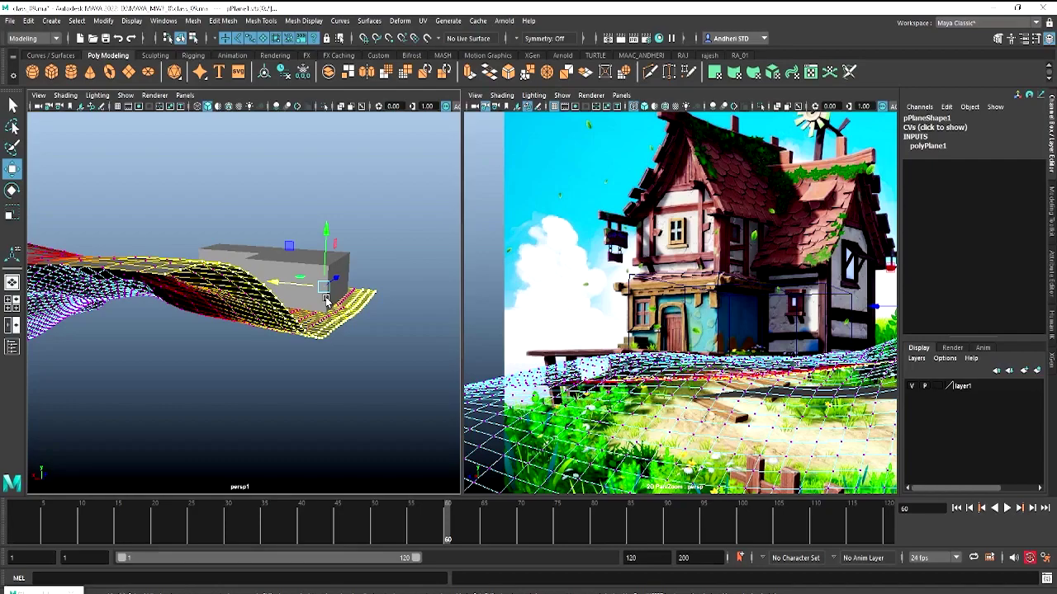
{"action": "mouse_move", "coordinate": [146, 287]}
{"action": "left_mouse_down", "text": "alt"}
{"action": "mouse_move", "coordinate": [229, 331]}
{"action": "mouse_move", "coordinate": [163, 274]}
{"action": "left_mouse_up", "text": "alt"}
{"action": "left_click", "coordinate": [164, 278]}
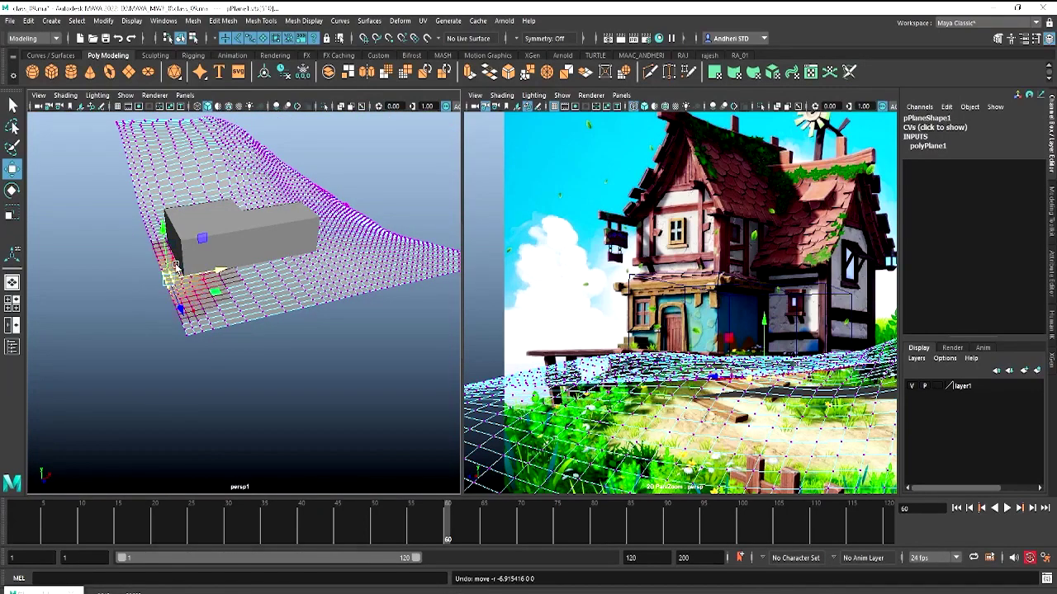
{"action": "left_click_drag", "start_coordinate": [188, 275], "coordinate": [146, 268], "text": "alt"}
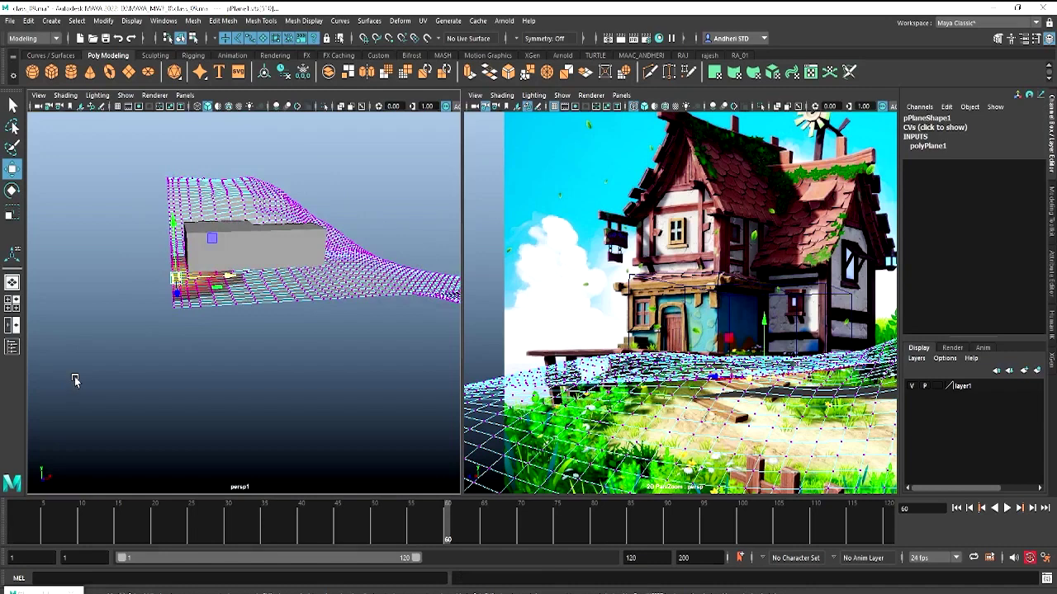
{"action": "left_click", "coordinate": [179, 306]}
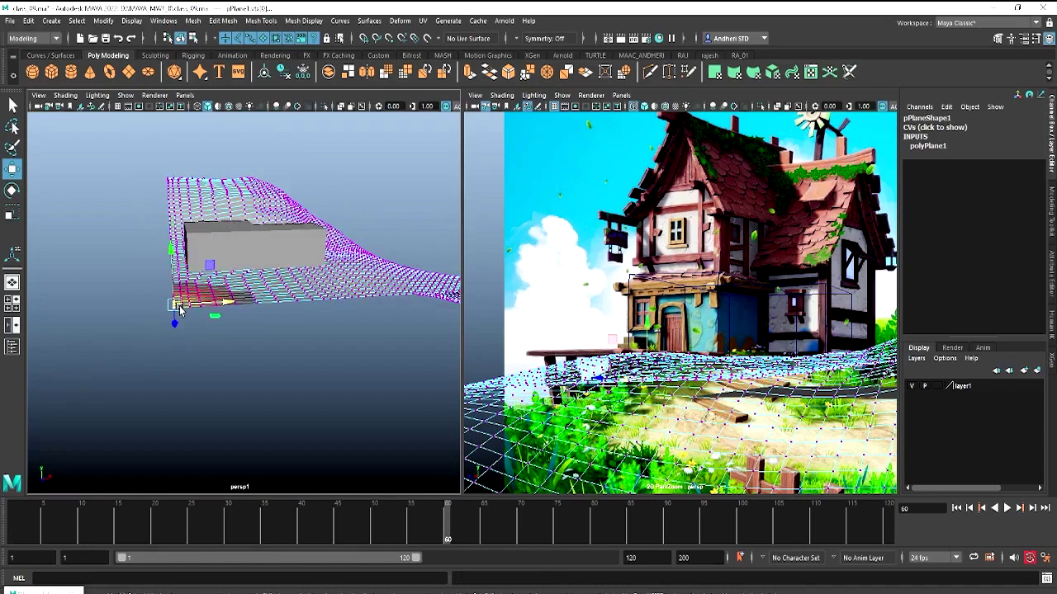
{"action": "left_click_drag", "start_coordinate": [229, 301], "coordinate": [238, 279]}
{"action": "left_click", "coordinate": [242, 313]}
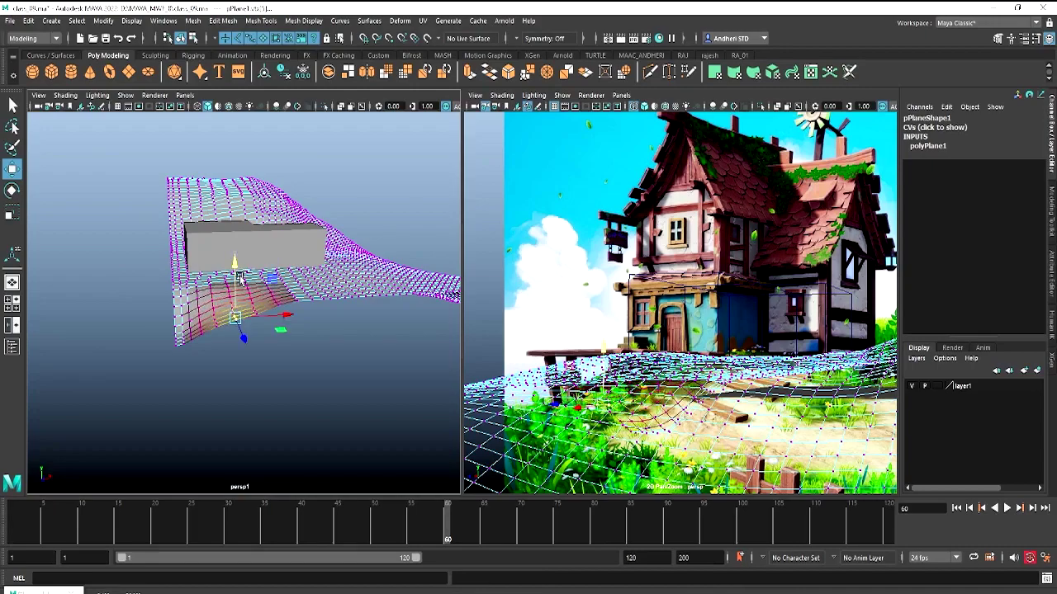
{"action": "left_click", "coordinate": [302, 296]}
{"action": "mouse_move", "coordinate": [302, 297]}
{"action": "left_mouse_down", "text": "alt"}
{"action": "mouse_move", "coordinate": [176, 309]}
{"action": "mouse_move", "coordinate": [422, 254]}
{"action": "mouse_move", "coordinate": [223, 240]}
{"action": "left_mouse_up", "text": "alt"}
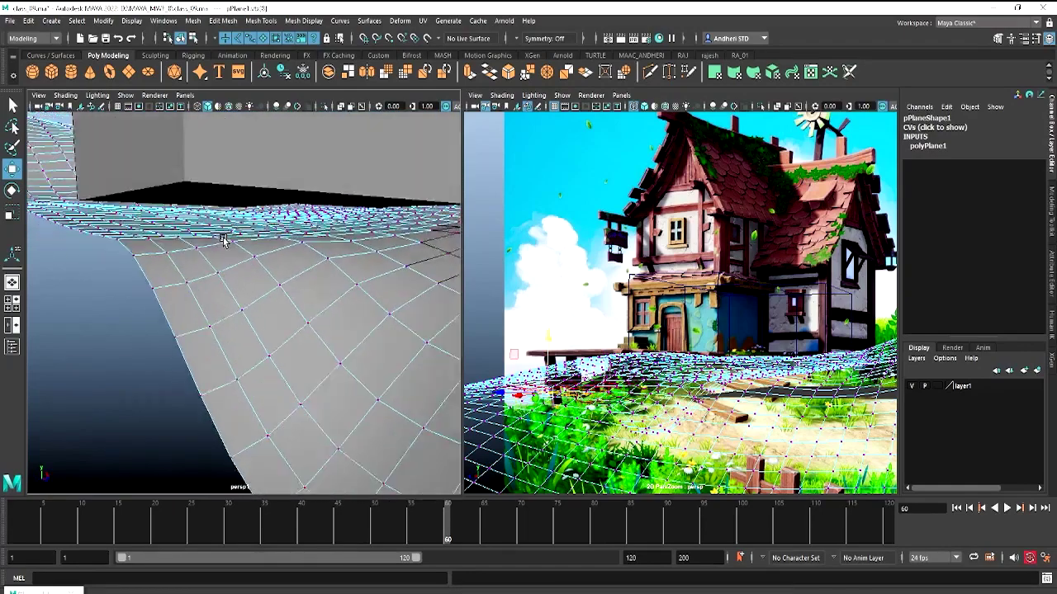
Raise the ground near the block's base and reshape the terrain's far edge
{"action": "scroll", "coordinate": [223, 240], "scroll_direction": "up", "scroll_amount": 2}
{"action": "left_click", "coordinate": [200, 229]}
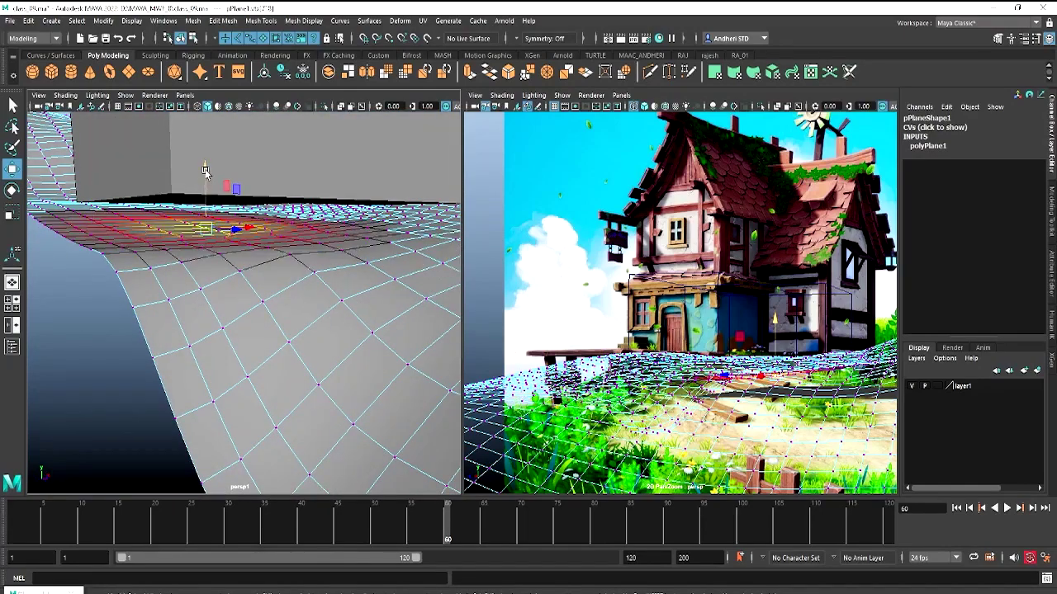
{"action": "left_click_drag", "start_coordinate": [205, 171], "coordinate": [205, 138]}
{"action": "left_click", "coordinate": [311, 213]}
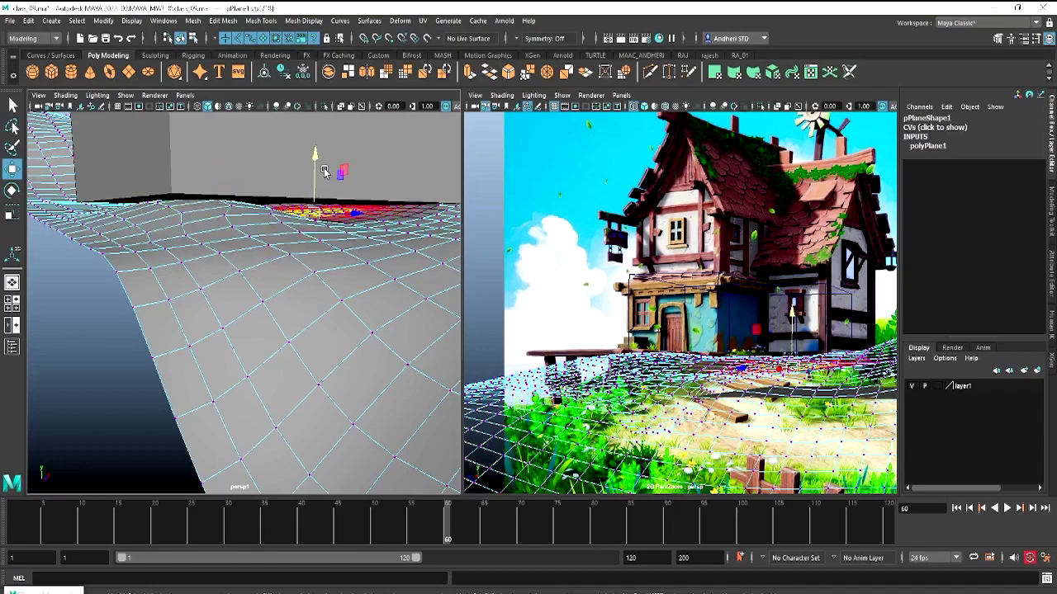
{"action": "left_click", "coordinate": [298, 202]}
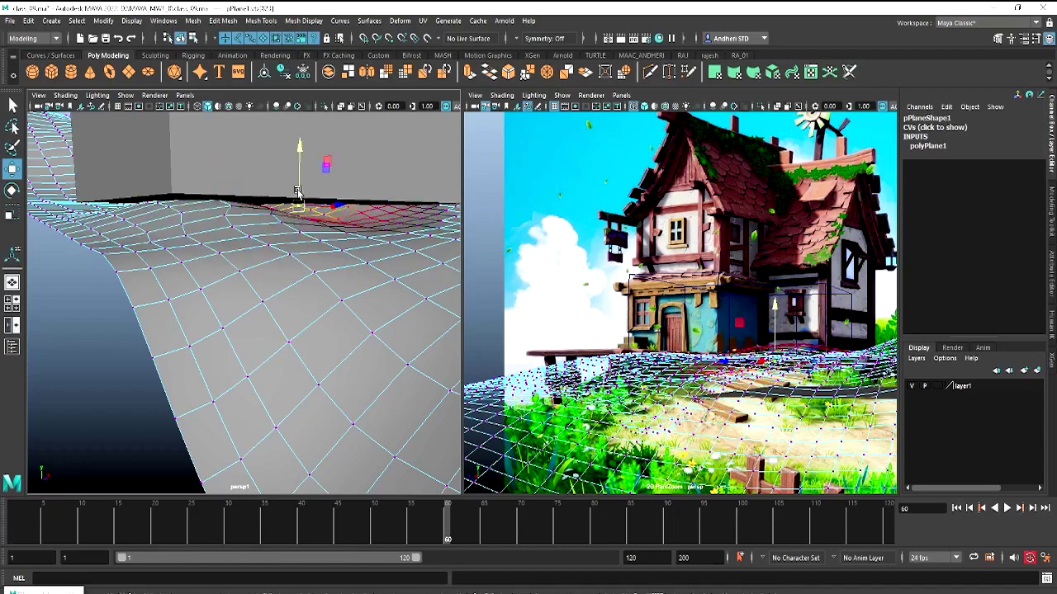
{"action": "left_click_drag", "start_coordinate": [300, 161], "coordinate": [299, 178]}
{"action": "left_click_drag", "start_coordinate": [282, 286], "coordinate": [175, 334], "text": "alt"}
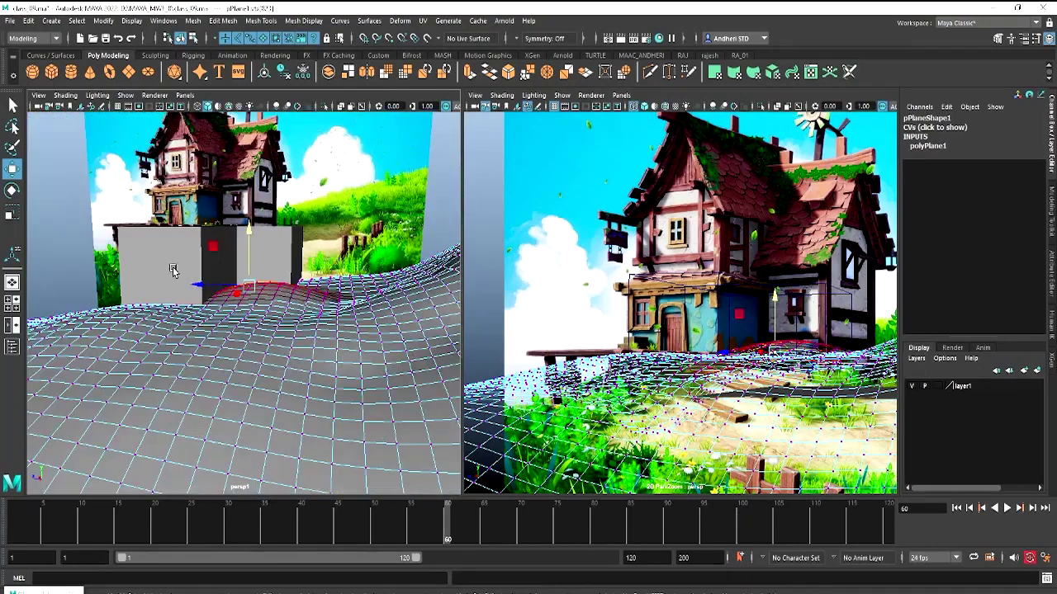
Clear the terrain selection and select the house block's left, middle and right top faces
{"action": "left_click", "coordinate": [88, 146]}
{"action": "left_click", "coordinate": [169, 201]}
{"action": "right_click", "coordinate": [179, 251]}
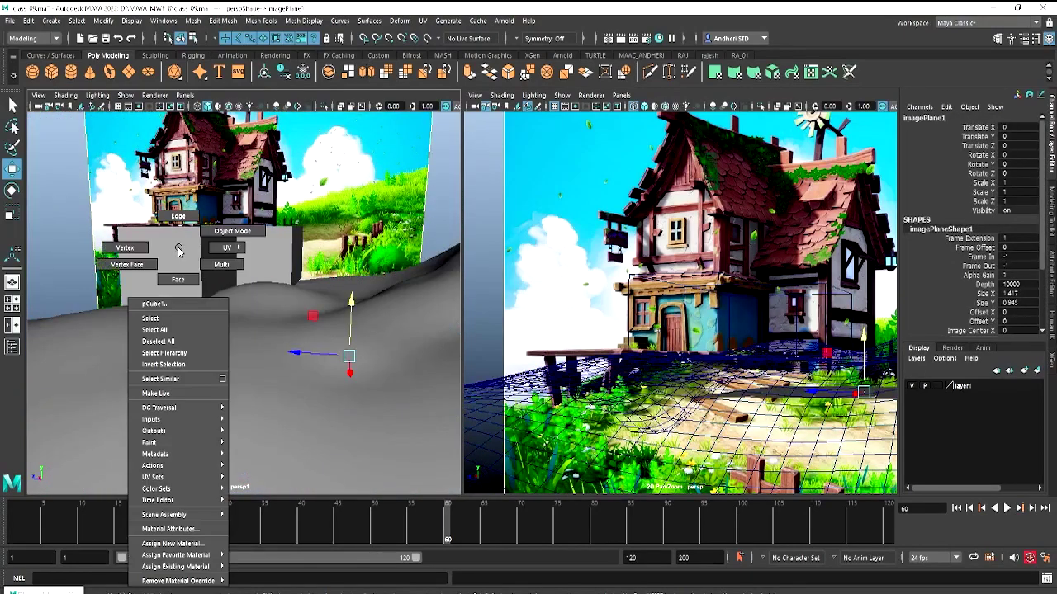
{"action": "left_click", "coordinate": [291, 277]}
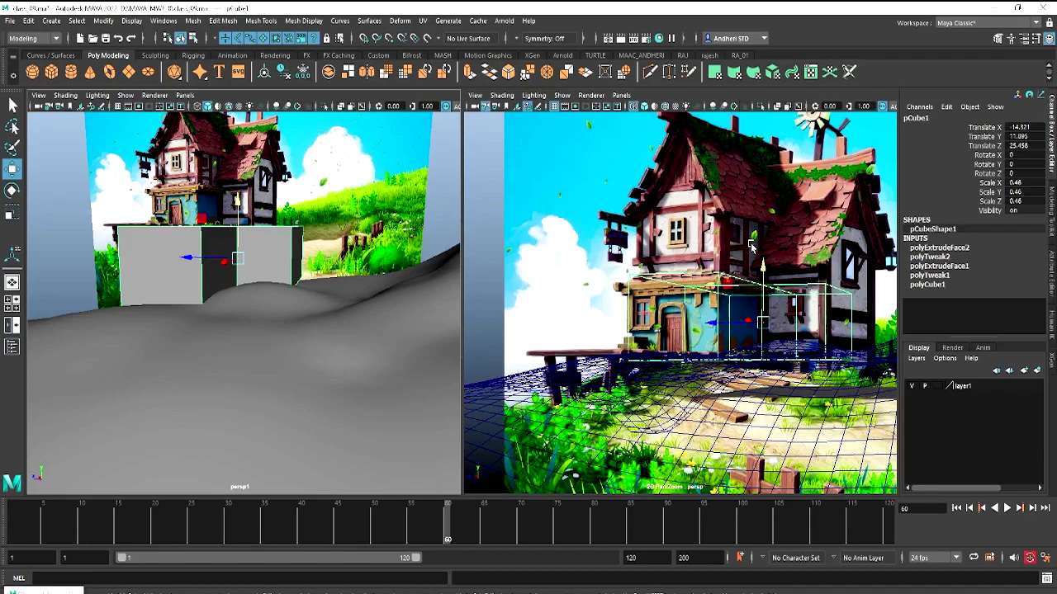
{"action": "left_click_drag", "start_coordinate": [215, 248], "coordinate": [270, 240], "text": "alt"}
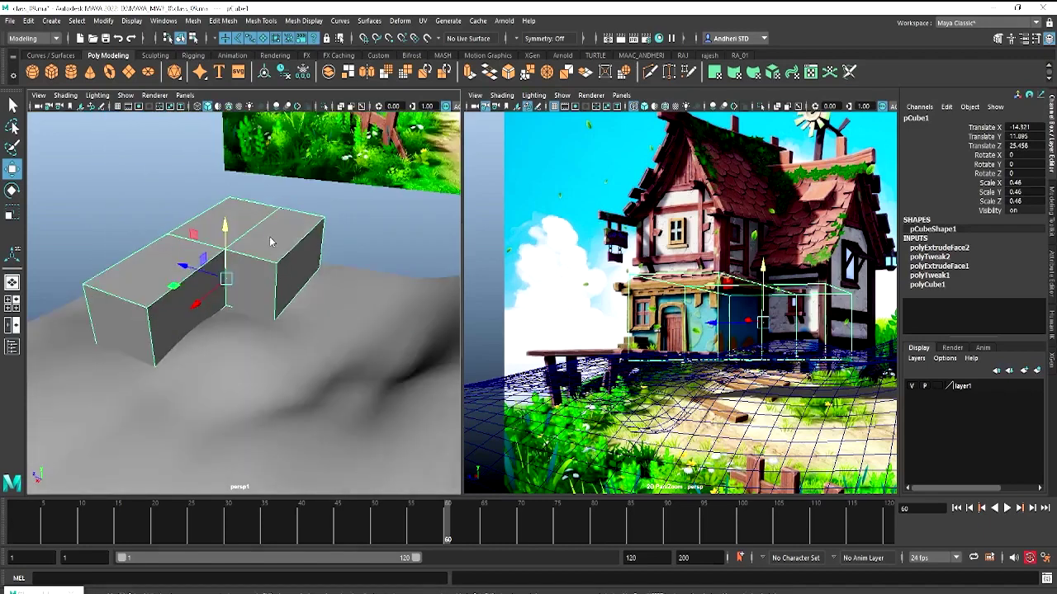
{"action": "right_click", "coordinate": [270, 237]}
{"action": "left_click", "coordinate": [270, 279]}
{"action": "left_click", "coordinate": [277, 233]}
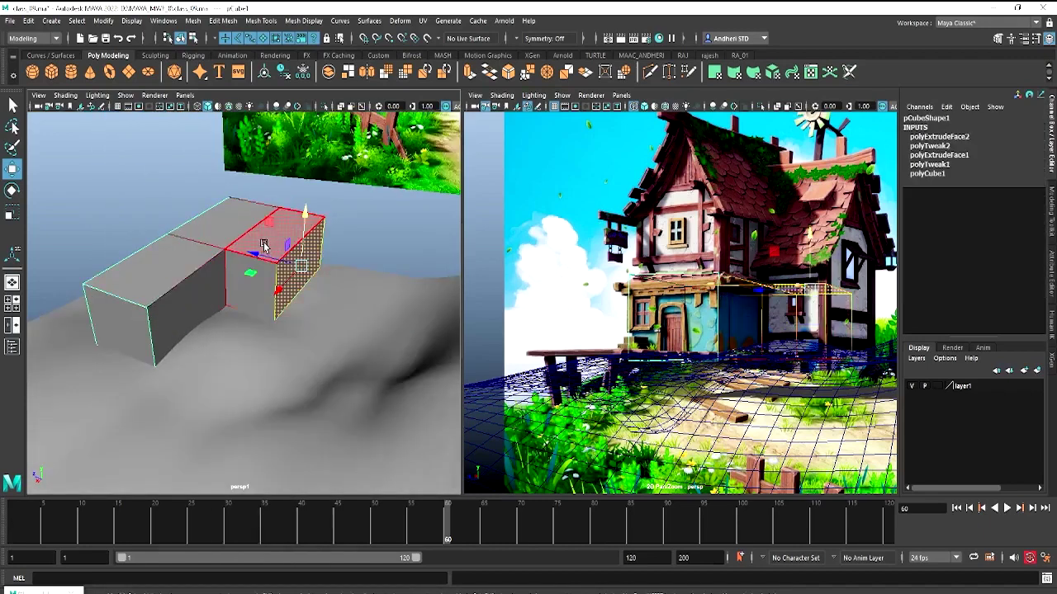
{"action": "left_click", "coordinate": [180, 262], "text": "shift"}
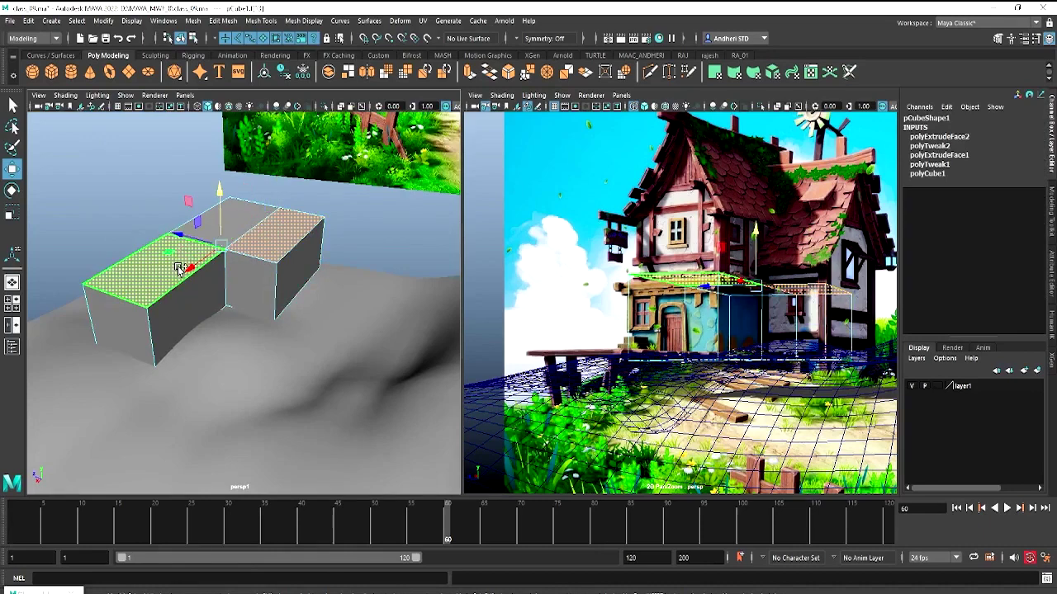
{"action": "left_click", "coordinate": [245, 224], "text": "shift"}
Extrude the three top faces with Ctrl+E and raise them into a tall upper storey
{"action": "right_click", "coordinate": [279, 247]}
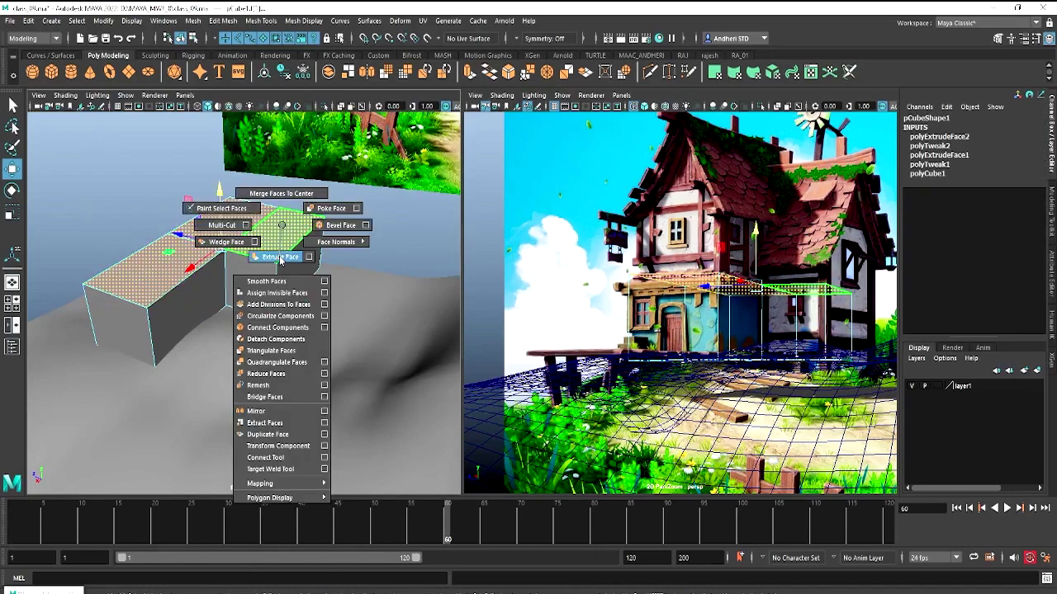
{"action": "key", "text": "ctrl+e"}
{"action": "left_click_drag", "start_coordinate": [223, 227], "coordinate": [218, 211], "text": "alt"}
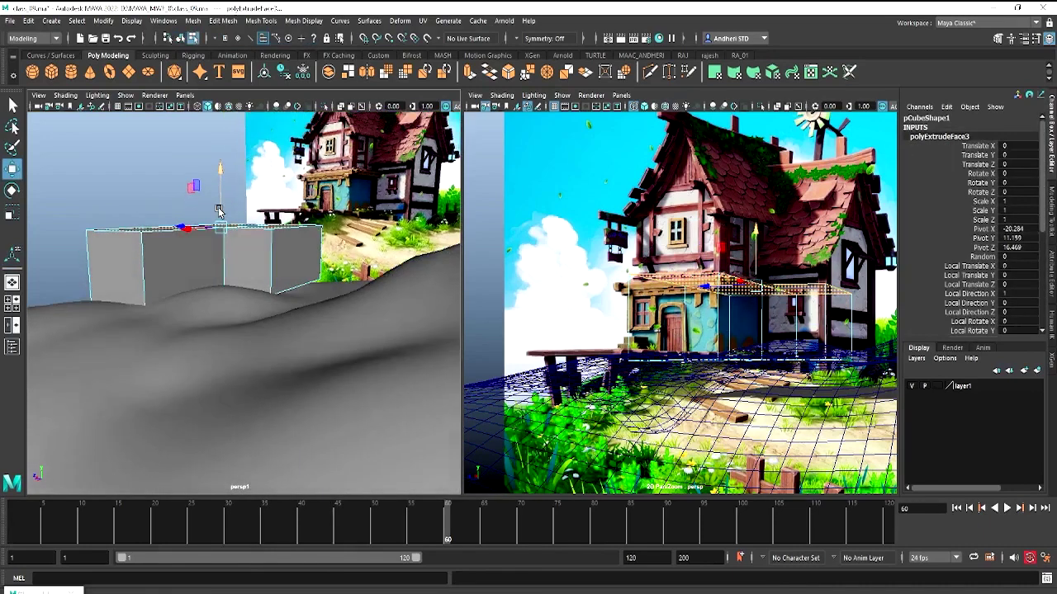
{"action": "left_click_drag", "start_coordinate": [219, 172], "coordinate": [222, 55]}
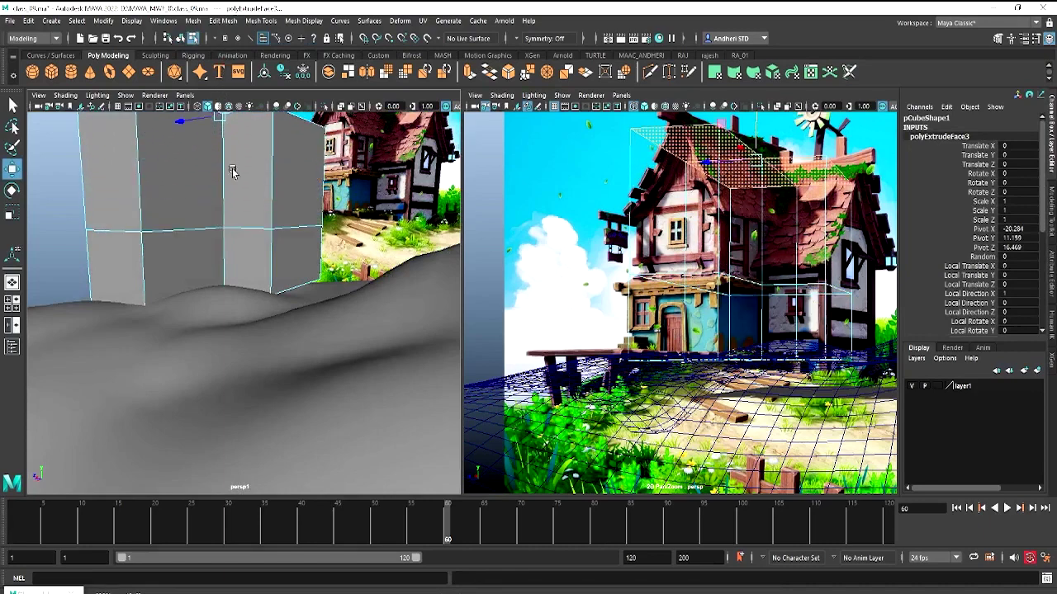
{"action": "mouse_move", "coordinate": [231, 169]}
{"action": "left_mouse_down", "text": "alt"}
{"action": "mouse_move", "coordinate": [160, 227]}
{"action": "mouse_move", "coordinate": [252, 265]}
{"action": "mouse_move", "coordinate": [243, 312]}
{"action": "mouse_move", "coordinate": [278, 314]}
{"action": "mouse_move", "coordinate": [255, 302]}
{"action": "left_mouse_up", "text": "alt"}
{"action": "right_click_drag", "start_coordinate": [234, 272], "coordinate": [295, 253]}
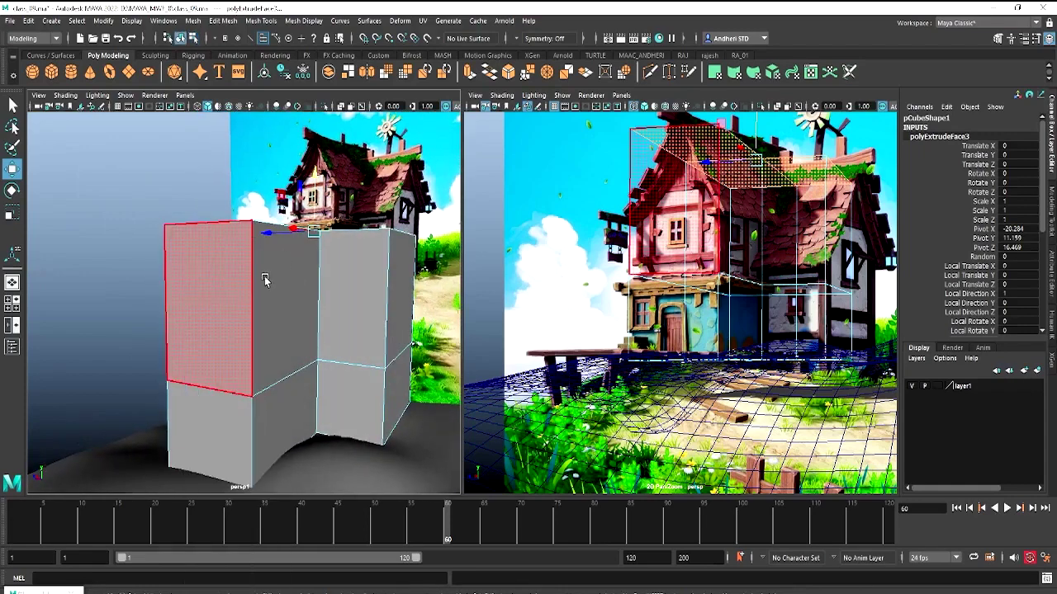
Activate the Insert Edge Loop tool and preview a loop across the upper storey
{"action": "right_click", "coordinate": [270, 278], "text": "shift"}
{"action": "right_click_drag", "start_coordinate": [270, 277], "coordinate": [202, 292], "text": "shift"}
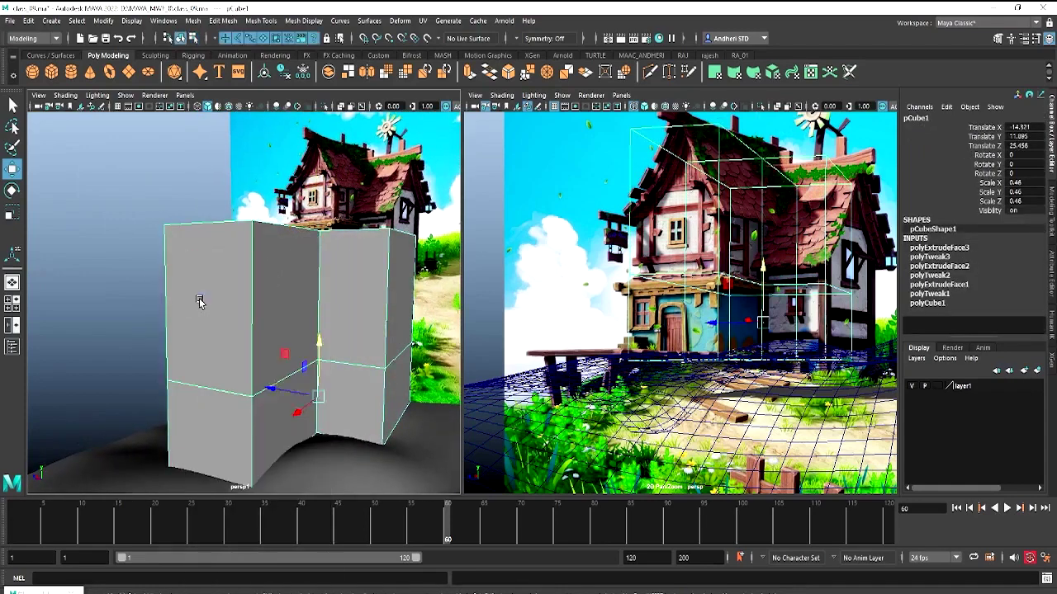
{"action": "left_click_drag", "start_coordinate": [250, 303], "coordinate": [246, 321]}
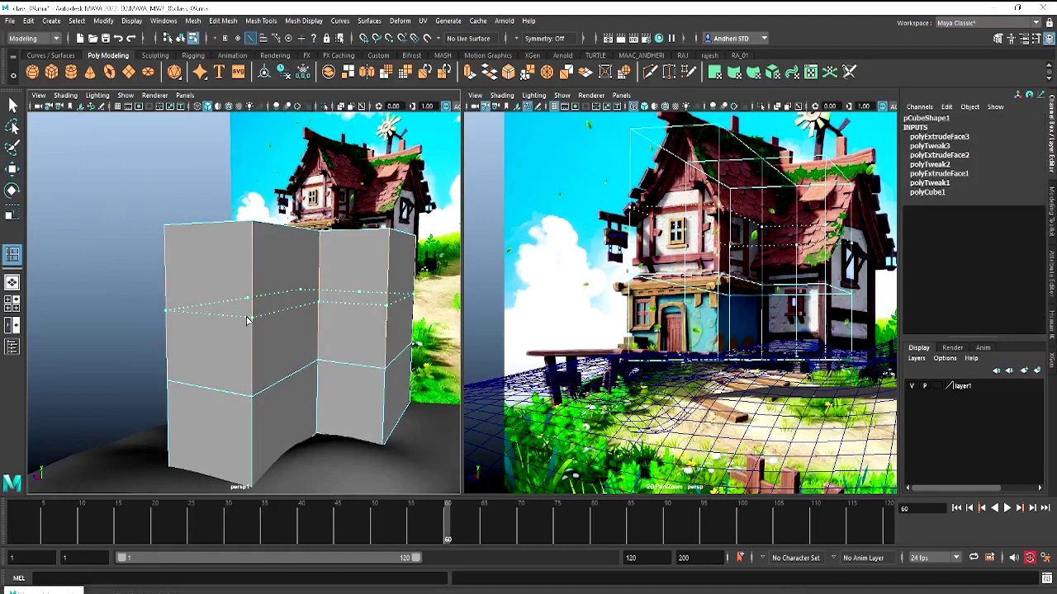
Place the horizontal edge loop midway up the upper storey, then activate the reference-image view
{"action": "left_click", "coordinate": [246, 320]}
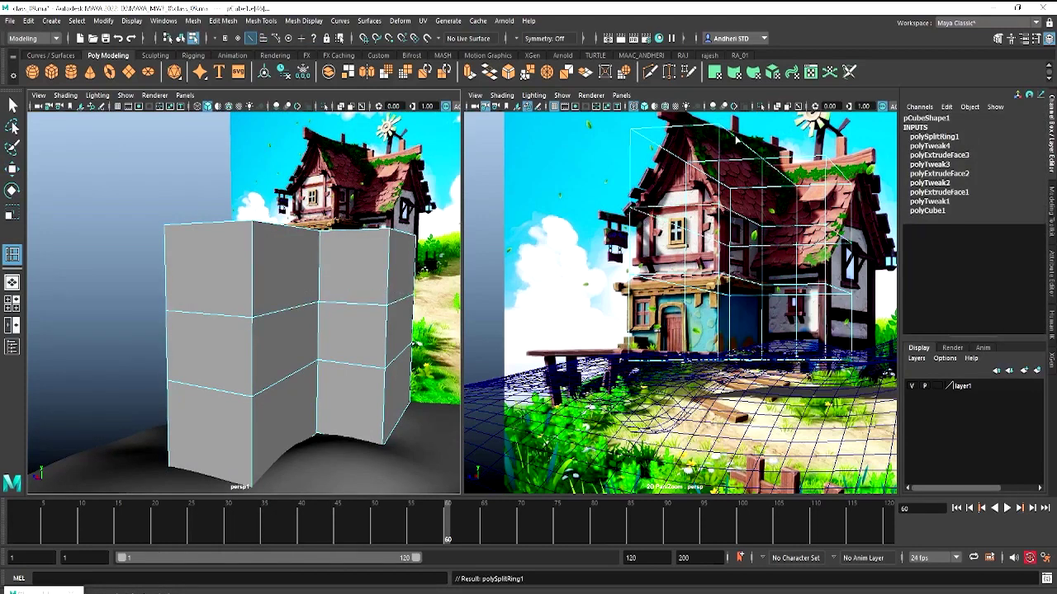
{"action": "left_click", "coordinate": [652, 169]}
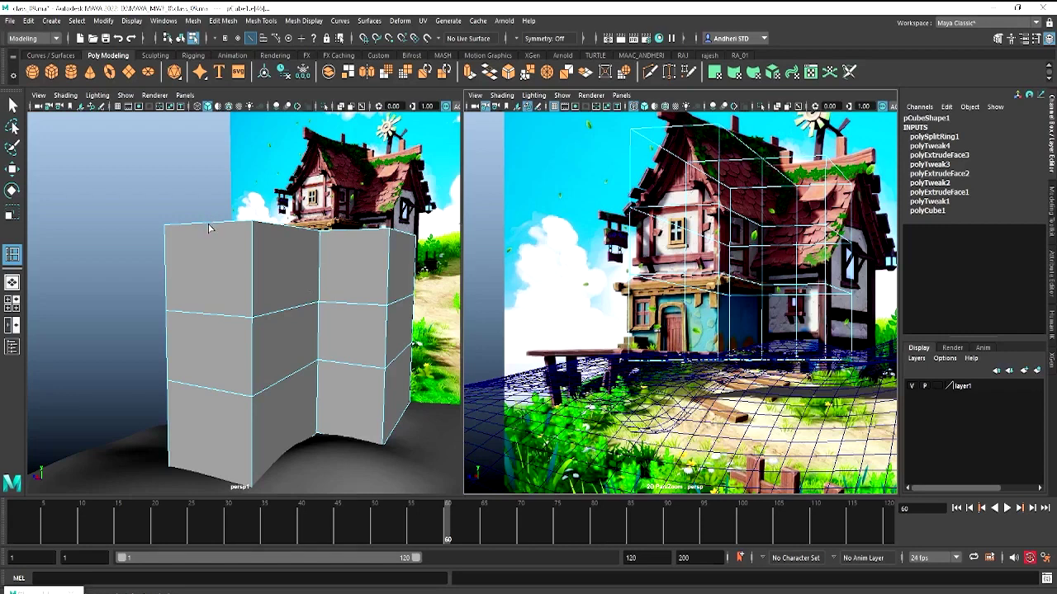
Insert a vertical edge loop in the block-out mesh and slide it left along X
{"action": "left_click", "coordinate": [682, 132]}
{"action": "left_click_drag", "start_coordinate": [158, 360], "coordinate": [212, 348], "text": "alt"}
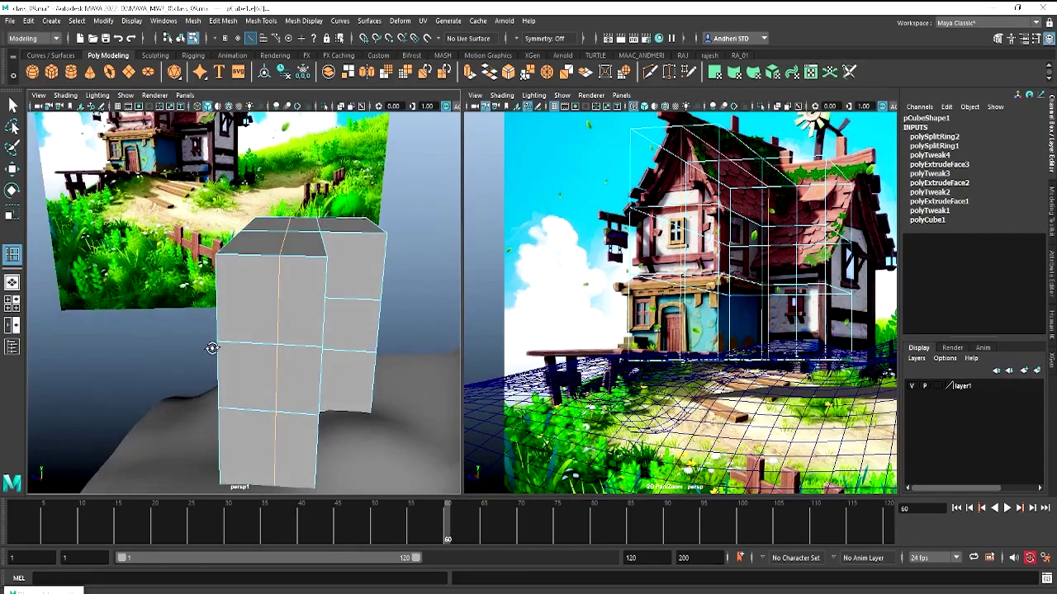
{"action": "key", "text": "w"}
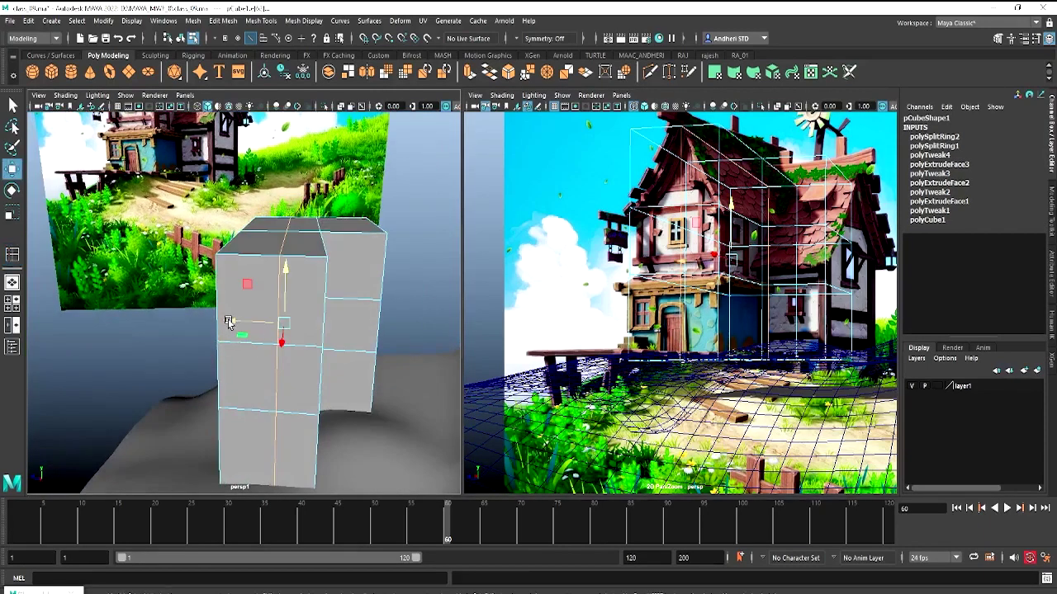
{"action": "left_click_drag", "start_coordinate": [240, 322], "coordinate": [223, 321]}
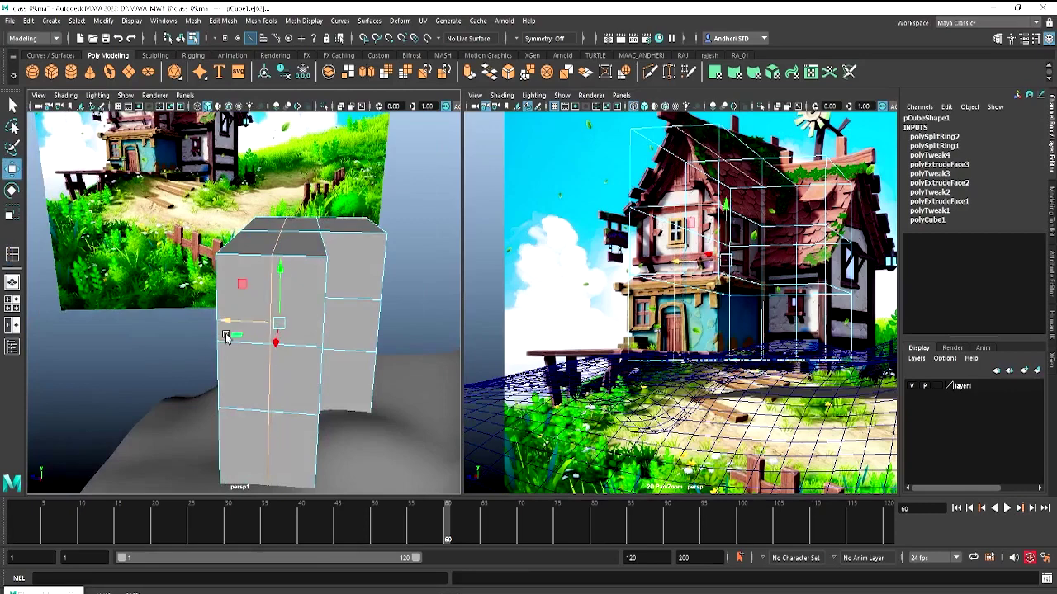
{"action": "left_click_drag", "start_coordinate": [227, 337], "coordinate": [273, 347], "text": "alt"}
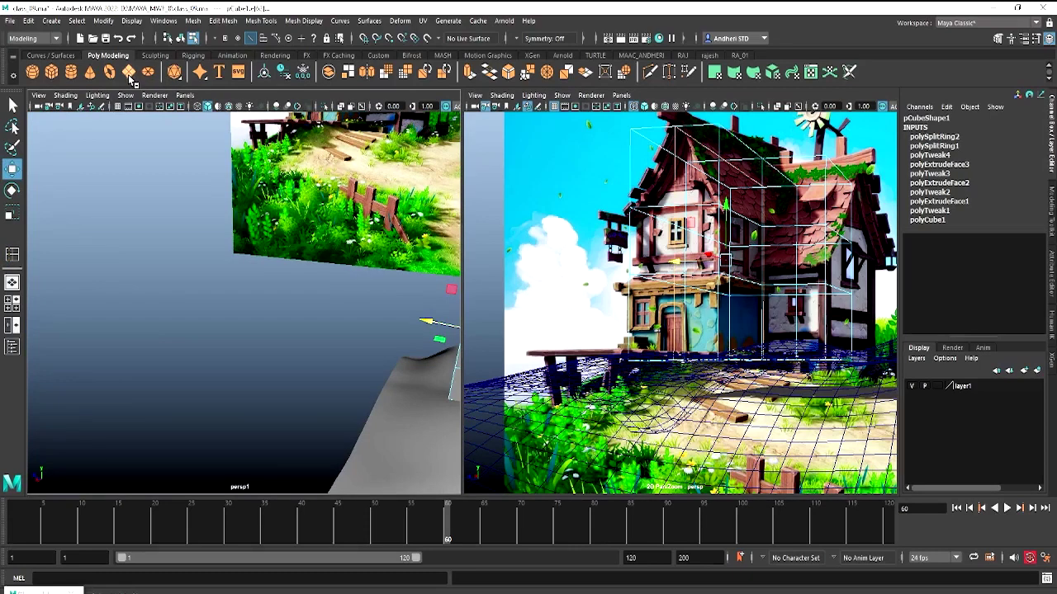
{"action": "left_click", "coordinate": [129, 73]}
{"action": "left_click_drag", "start_coordinate": [201, 272], "coordinate": [151, 384]}
{"action": "key", "text": "f"}
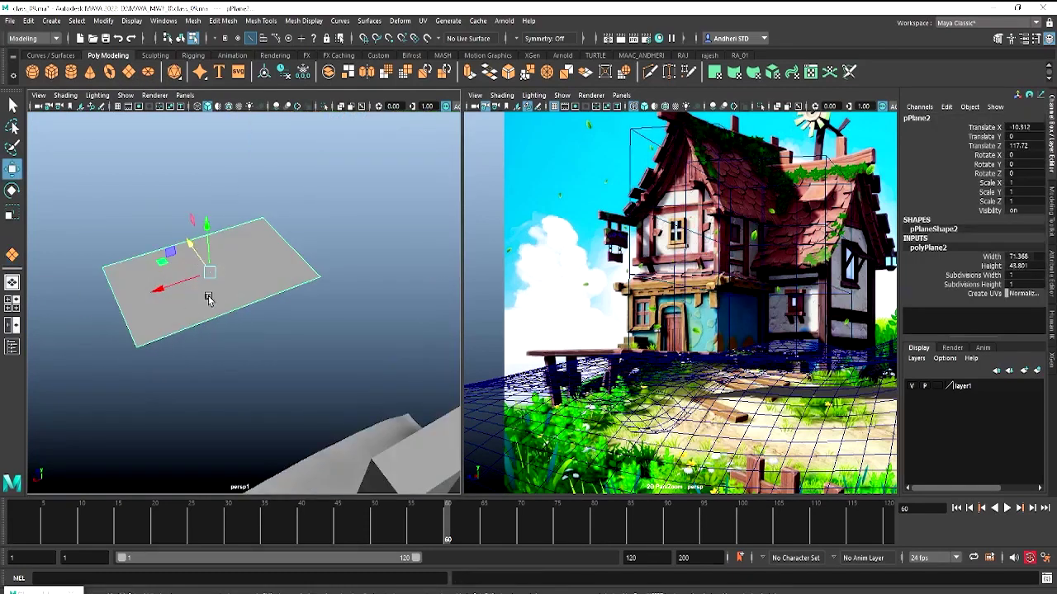
{"action": "right_click_drag", "start_coordinate": [208, 299], "coordinate": [213, 249]}
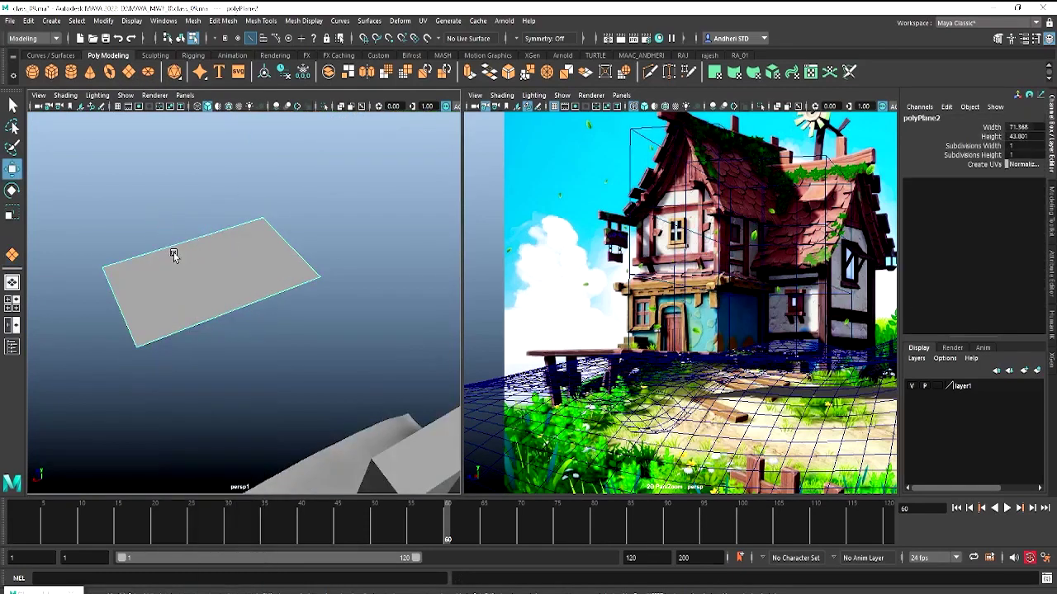
{"action": "left_click", "coordinate": [173, 255]}
{"action": "left_click", "coordinate": [262, 318], "text": "shift"}
{"action": "right_click", "coordinate": [210, 285], "text": "ctrl"}
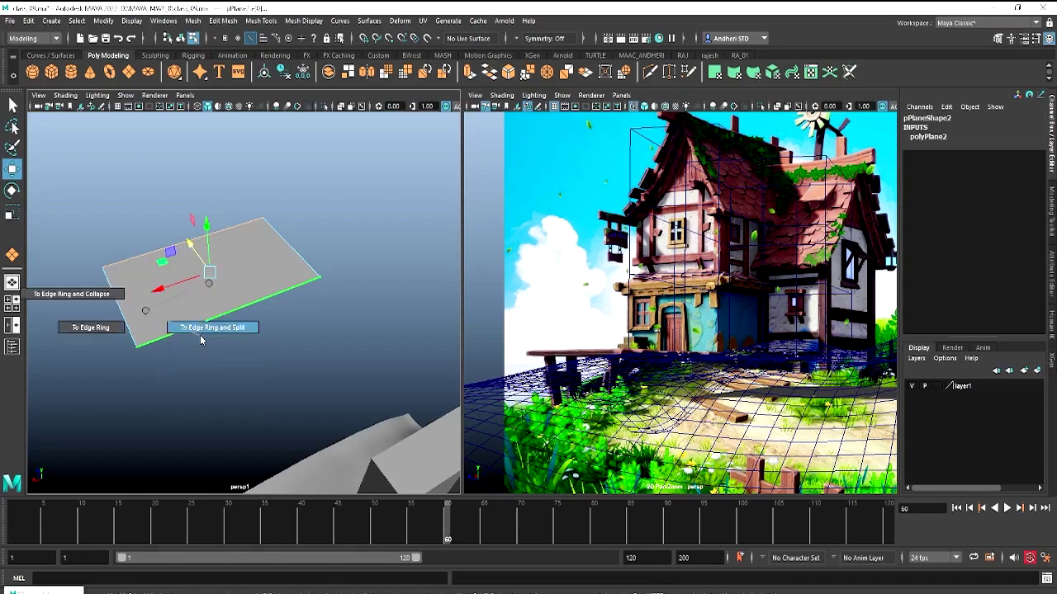
{"action": "left_click", "coordinate": [211, 331]}
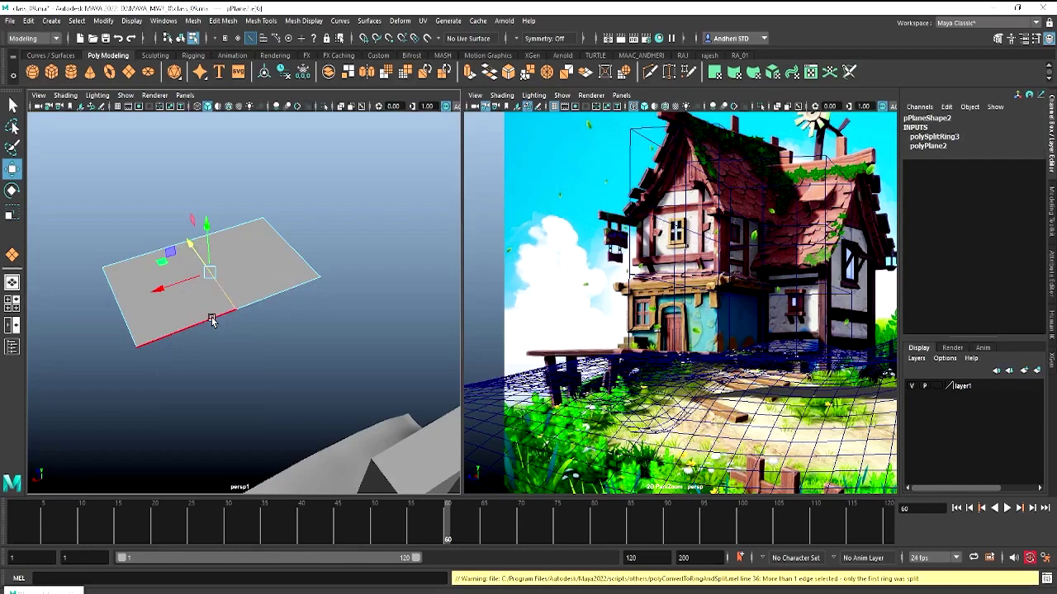
{"action": "right_click_drag", "start_coordinate": [203, 295], "coordinate": [312, 286]}
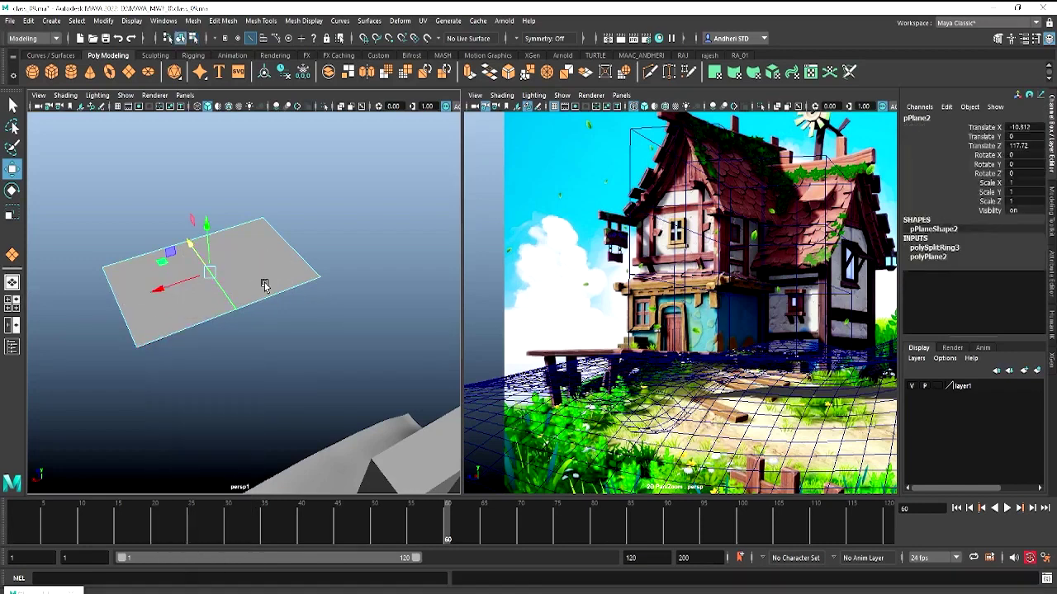
{"action": "key", "text": "Delete"}
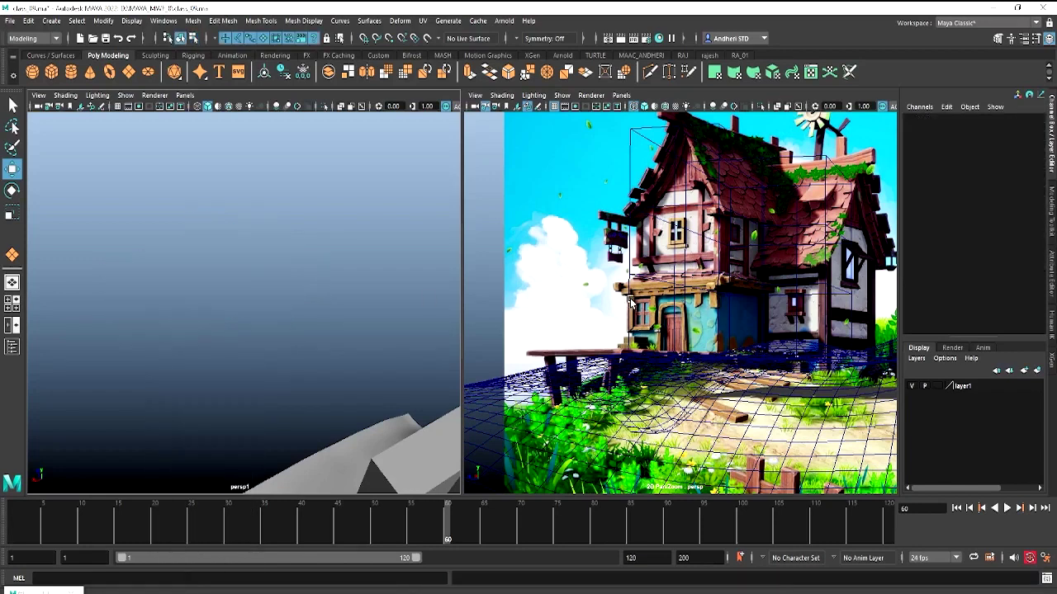
Select and frame pCube1, then cut a vertical edge loop through its right wall section
{"action": "left_click", "coordinate": [643, 140]}
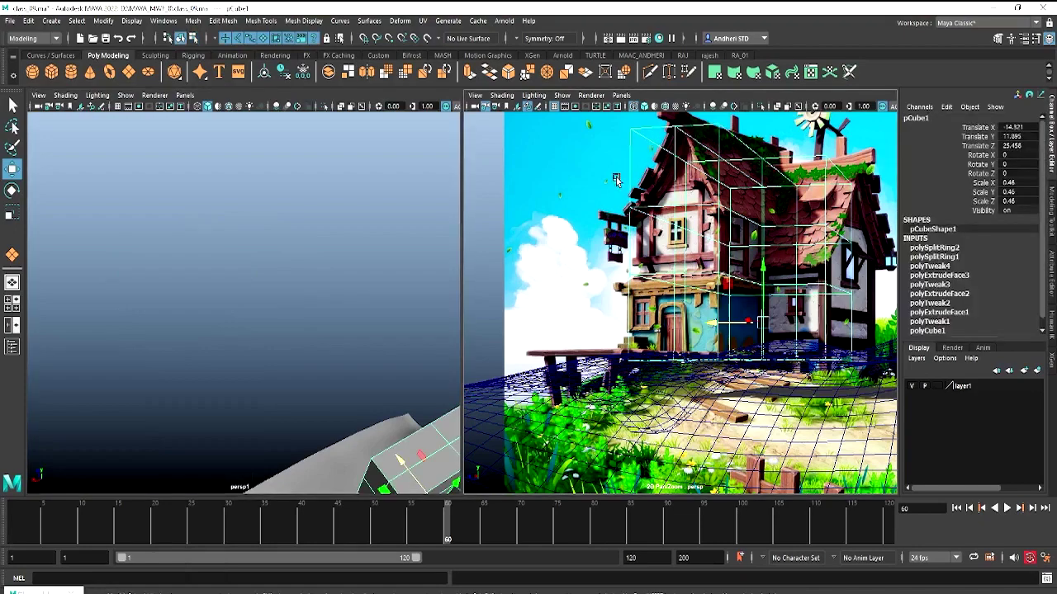
{"action": "key", "text": "f"}
{"action": "left_click_drag", "start_coordinate": [235, 230], "coordinate": [288, 282], "text": "alt"}
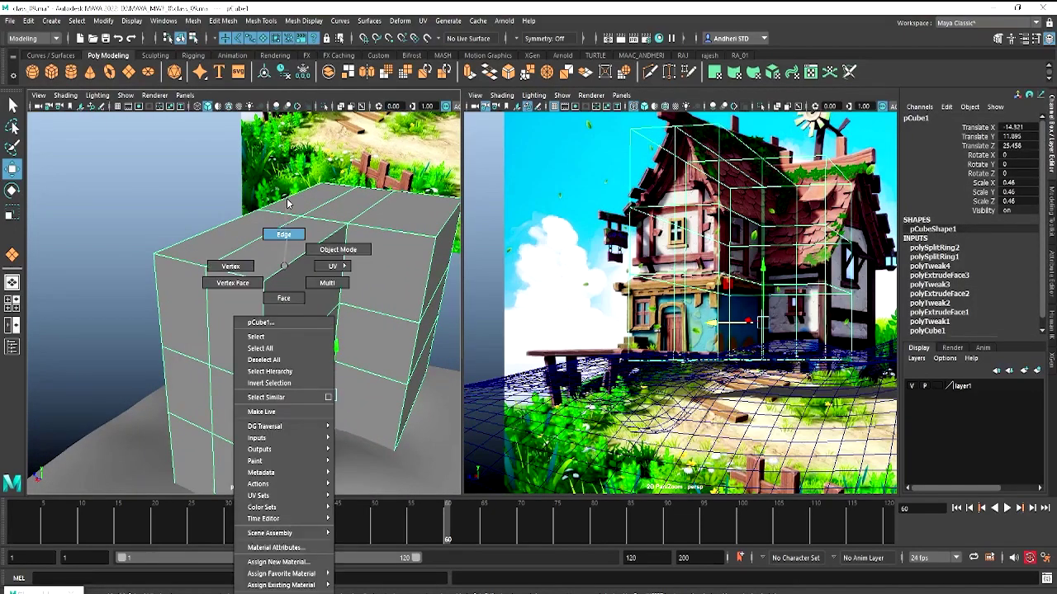
{"action": "right_click_drag", "start_coordinate": [282, 268], "coordinate": [281, 235]}
{"action": "left_click", "coordinate": [355, 240]}
{"action": "mouse_move", "coordinate": [379, 243]}
{"action": "left_mouse_down", "text": "alt"}
{"action": "mouse_move", "coordinate": [252, 283]}
{"action": "mouse_move", "coordinate": [259, 269]}
{"action": "mouse_move", "coordinate": [264, 292]}
{"action": "left_mouse_up", "text": "alt"}
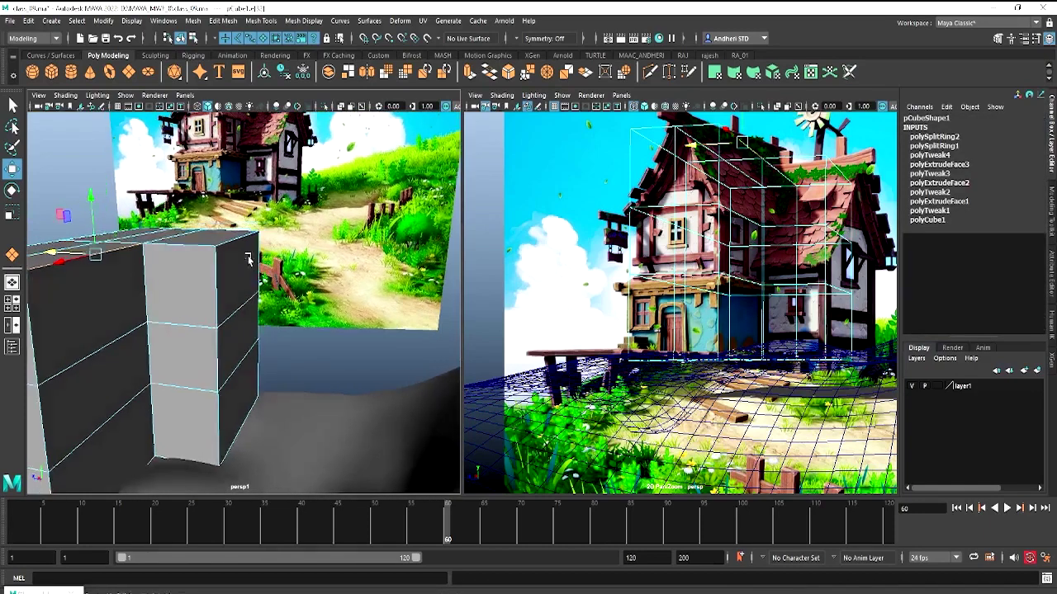
{"action": "right_click_drag", "start_coordinate": [264, 292], "coordinate": [262, 248]}
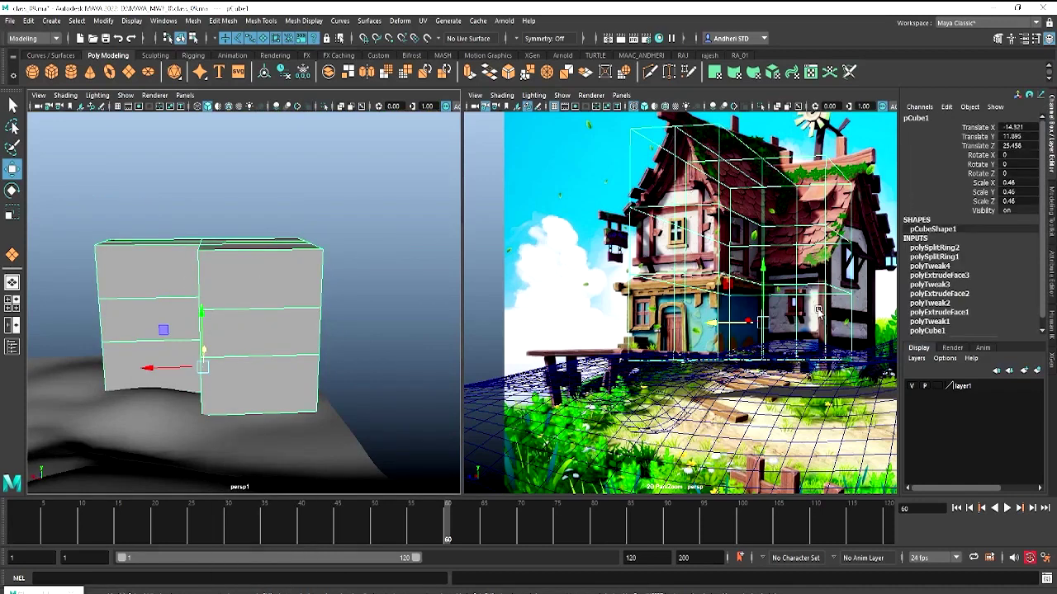
{"action": "right_click_drag", "start_coordinate": [252, 302], "coordinate": [206, 312], "text": "shift"}
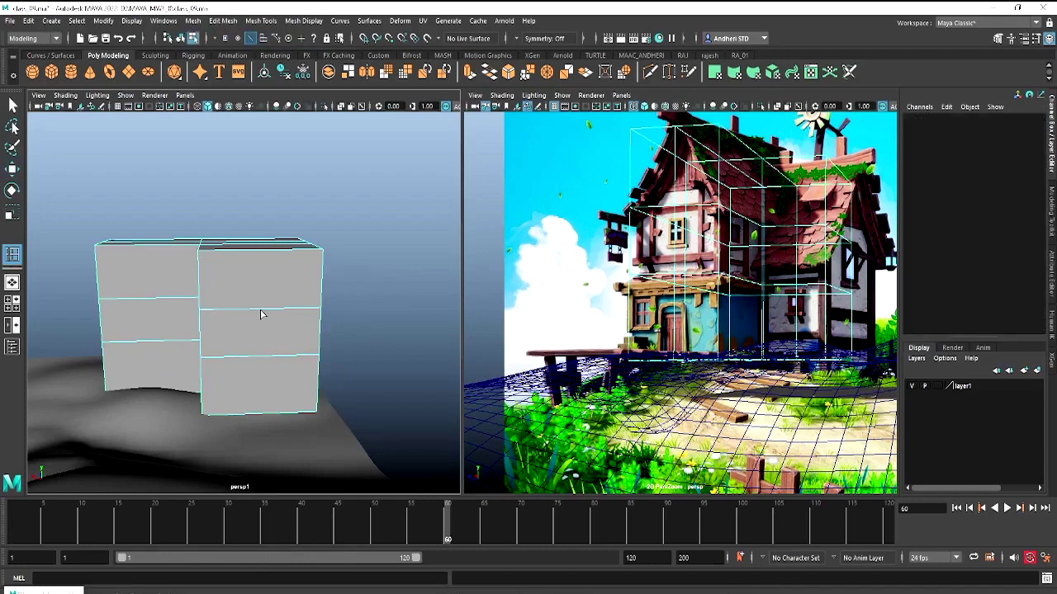
{"action": "left_click", "coordinate": [261, 315]}
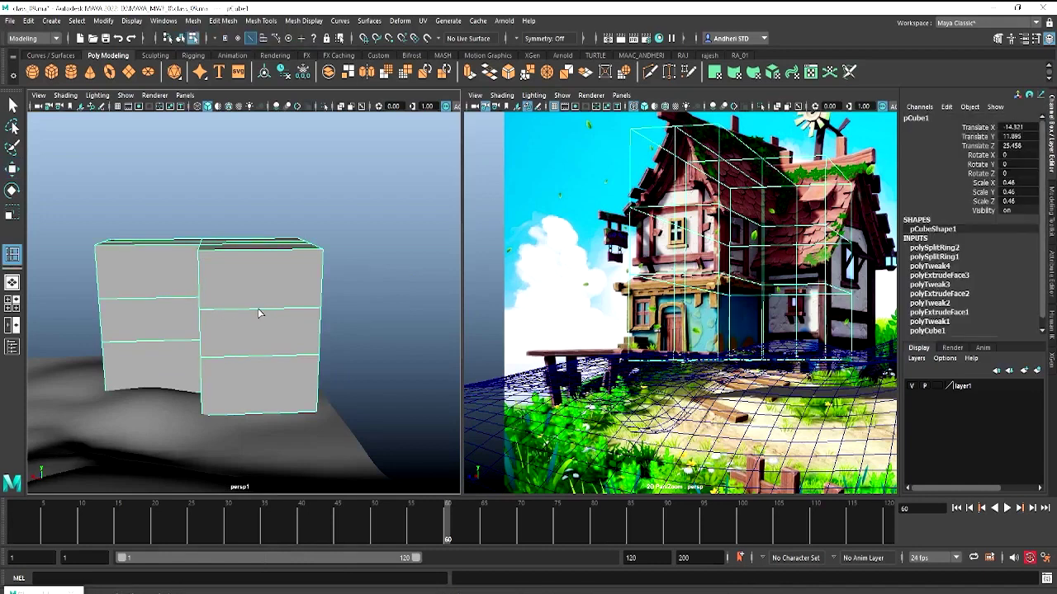
{"action": "left_click", "coordinate": [258, 314]}
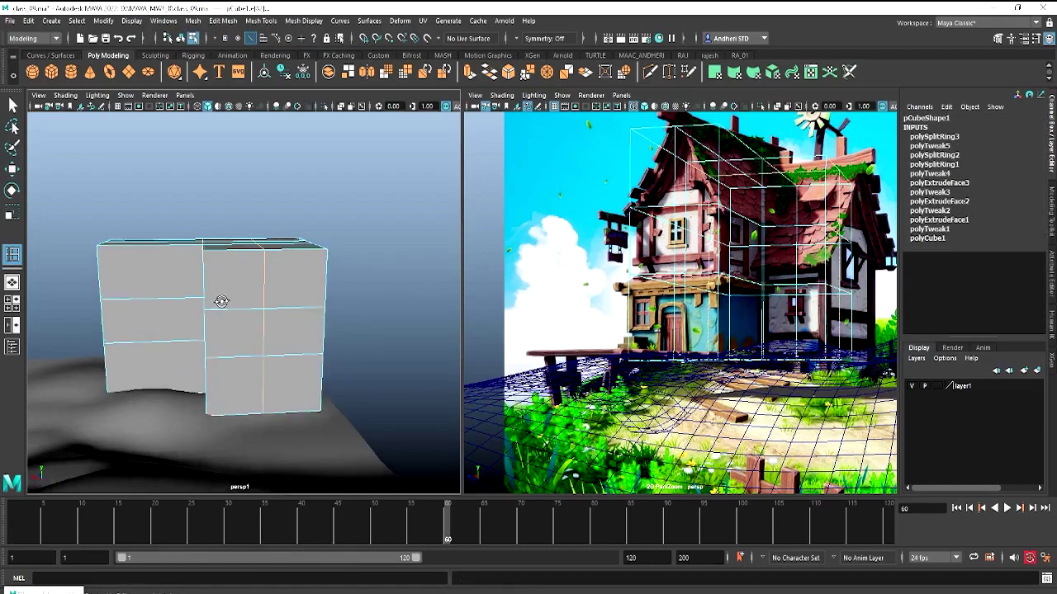
Pull a middle top edge down into a notch, then undo it to restore the flat top
{"action": "mouse_move", "coordinate": [220, 300]}
{"action": "left_mouse_down", "text": "alt"}
{"action": "mouse_move", "coordinate": [276, 305]}
{"action": "mouse_move", "coordinate": [352, 377]}
{"action": "left_mouse_up", "text": "alt"}
{"action": "key", "text": "w"}
{"action": "mouse_move", "coordinate": [301, 309]}
{"action": "left_mouse_down", "text": "alt"}
{"action": "mouse_move", "coordinate": [283, 347]}
{"action": "mouse_move", "coordinate": [279, 323]}
{"action": "left_mouse_up", "text": "alt"}
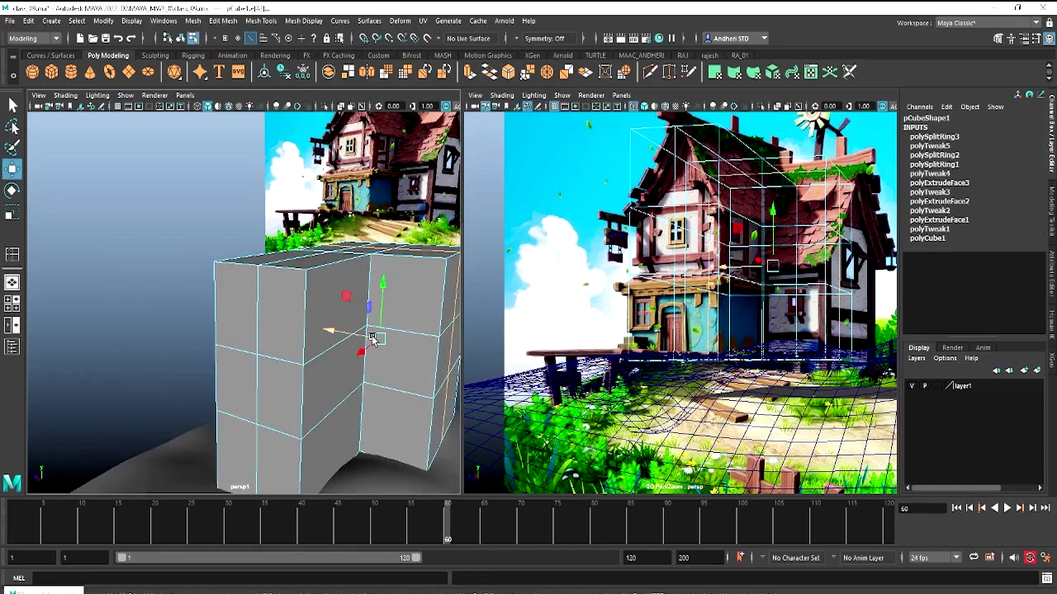
{"action": "left_click", "coordinate": [345, 266]}
{"action": "mouse_move", "coordinate": [345, 223]}
{"action": "left_mouse_down"}
{"action": "mouse_move", "coordinate": [340, 289]}
{"action": "mouse_move", "coordinate": [330, 285]}
{"action": "left_mouse_up"}
{"action": "key", "text": "ctrl+z"}
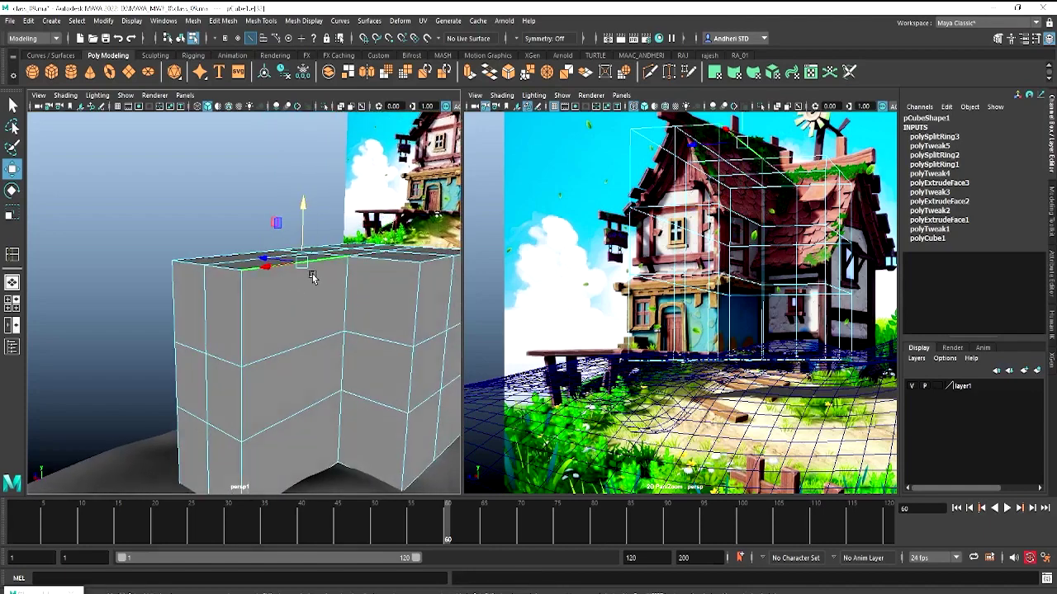
Select the central ridge edge on top and lift it into a peaked gable roof
{"action": "left_click_drag", "start_coordinate": [281, 275], "coordinate": [273, 366], "text": "alt"}
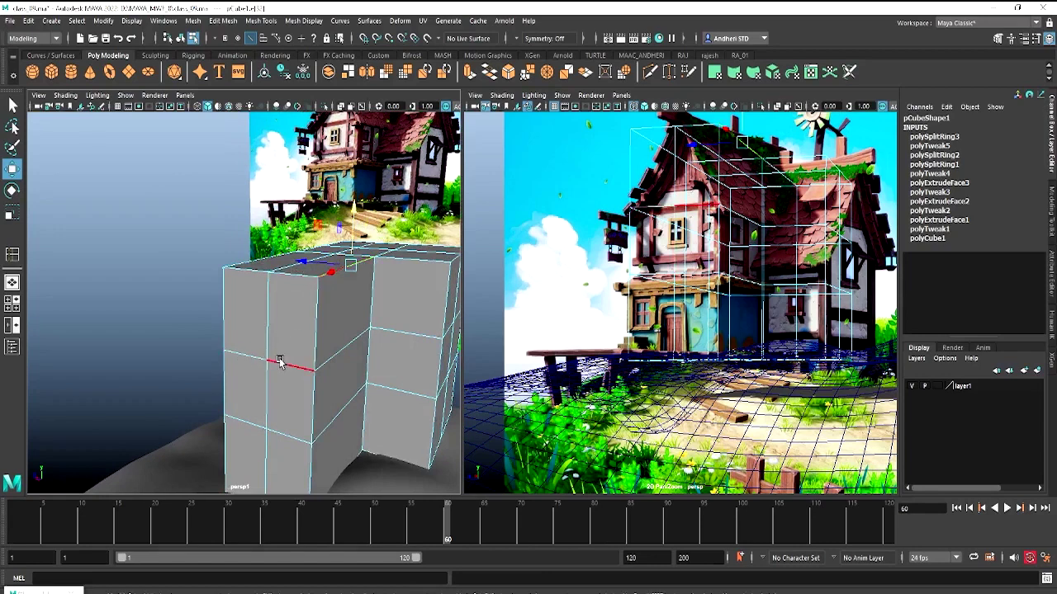
{"action": "mouse_move", "coordinate": [252, 349]}
{"action": "left_mouse_down", "text": "alt"}
{"action": "mouse_move", "coordinate": [301, 319]}
{"action": "mouse_move", "coordinate": [294, 312]}
{"action": "left_mouse_up", "text": "alt"}
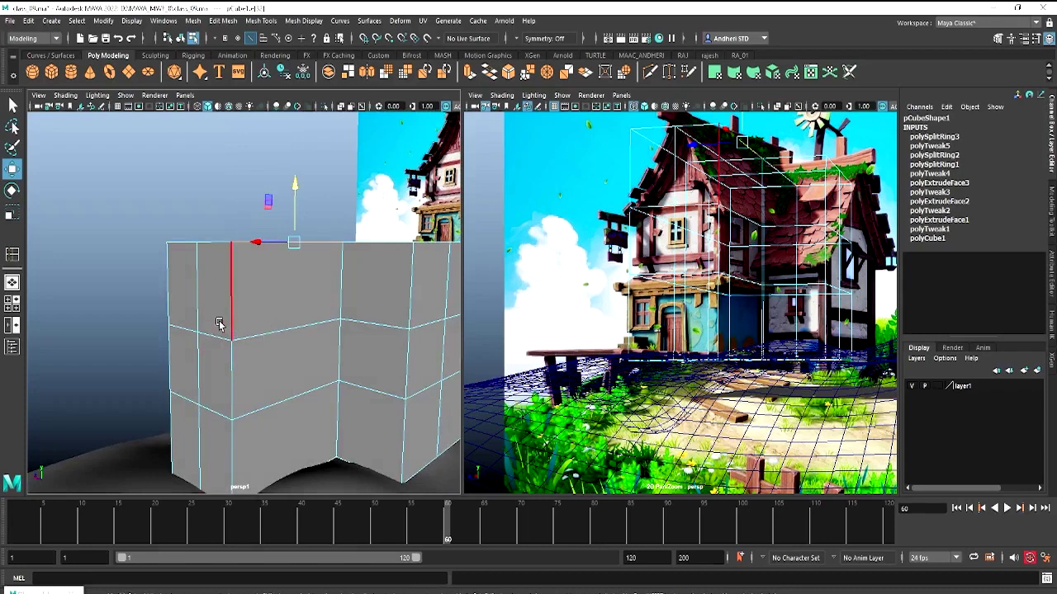
{"action": "left_click_drag", "start_coordinate": [253, 314], "coordinate": [217, 236], "text": "alt"}
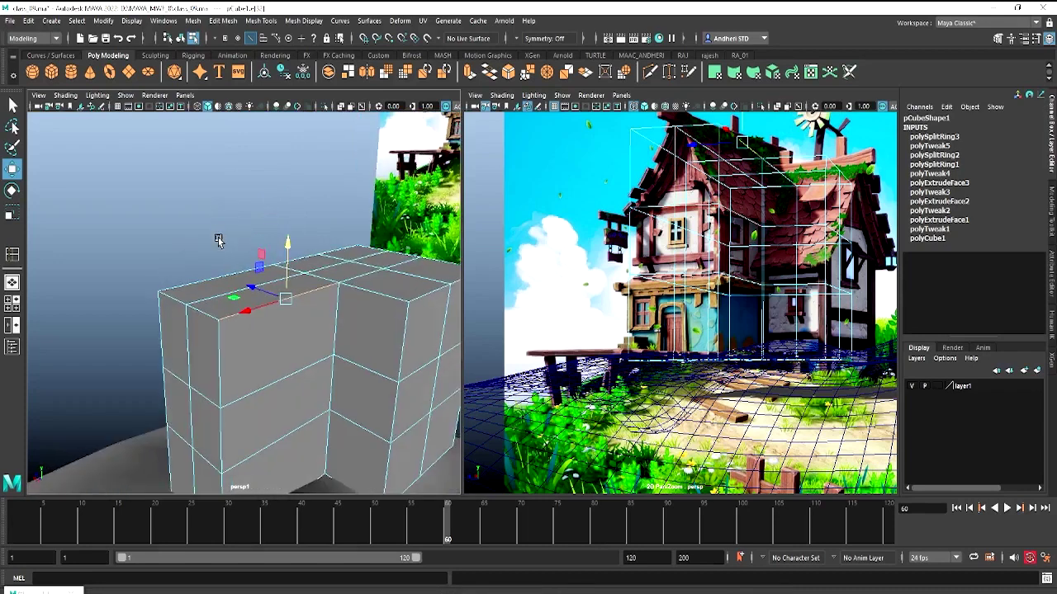
{"action": "left_click", "coordinate": [404, 271]}
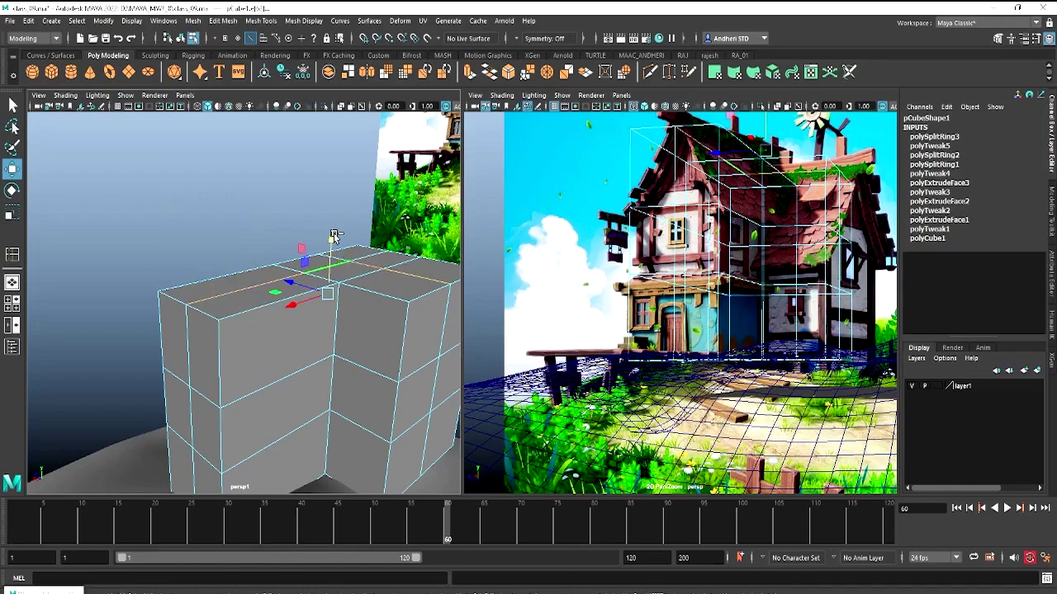
{"action": "mouse_move", "coordinate": [331, 236]}
{"action": "left_mouse_down"}
{"action": "mouse_move", "coordinate": [336, 145]}
{"action": "mouse_move", "coordinate": [305, 217]}
{"action": "mouse_move", "coordinate": [358, 213]}
{"action": "mouse_move", "coordinate": [256, 252]}
{"action": "mouse_move", "coordinate": [110, 163]}
{"action": "mouse_move", "coordinate": [69, 178]}
{"action": "mouse_move", "coordinate": [67, 266]}
{"action": "mouse_move", "coordinate": [89, 265]}
{"action": "left_mouse_up"}
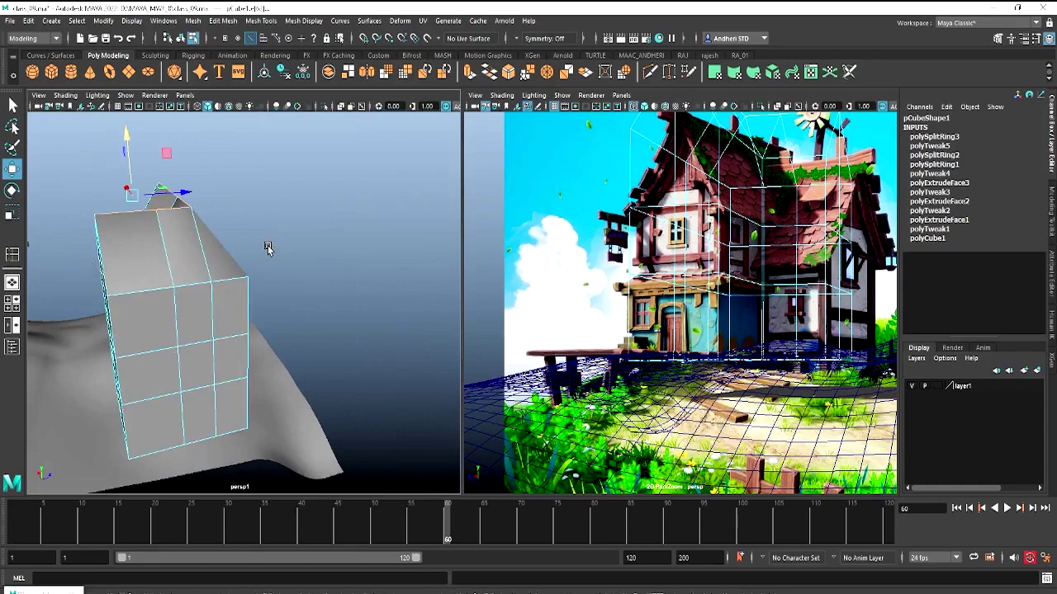
Cut a diagonal Multi-Cut edge from the roof's top edge down to the wall grid
{"action": "mouse_move", "coordinate": [242, 263]}
{"action": "left_mouse_down", "text": "alt"}
{"action": "mouse_move", "coordinate": [227, 262]}
{"action": "mouse_move", "coordinate": [323, 259]}
{"action": "mouse_move", "coordinate": [281, 239]}
{"action": "mouse_move", "coordinate": [294, 238]}
{"action": "mouse_move", "coordinate": [290, 274]}
{"action": "mouse_move", "coordinate": [248, 348]}
{"action": "left_mouse_up", "text": "alt"}
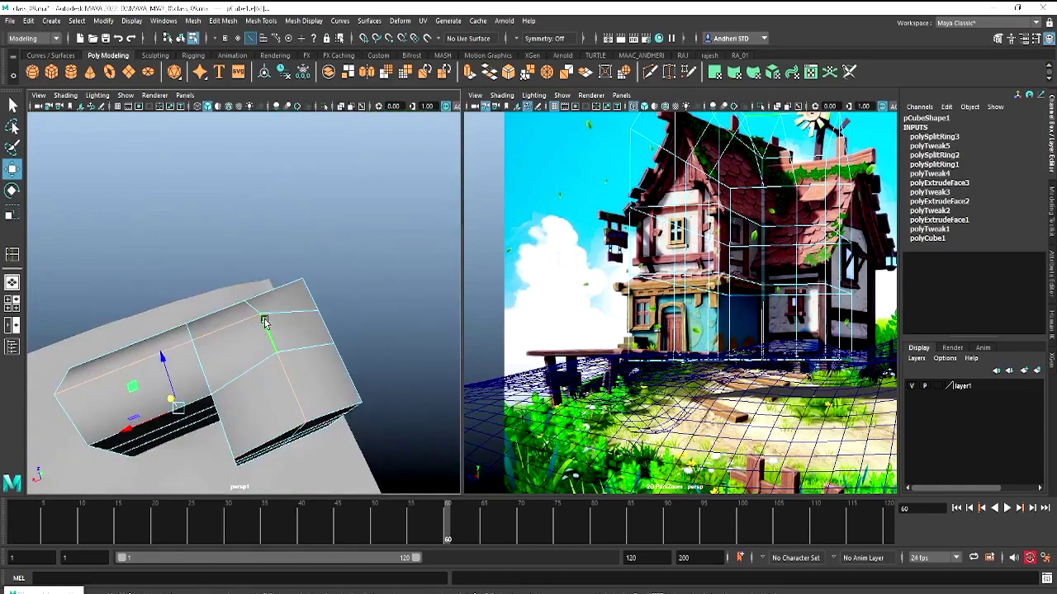
{"action": "left_click_drag", "start_coordinate": [209, 388], "coordinate": [223, 314], "text": "alt"}
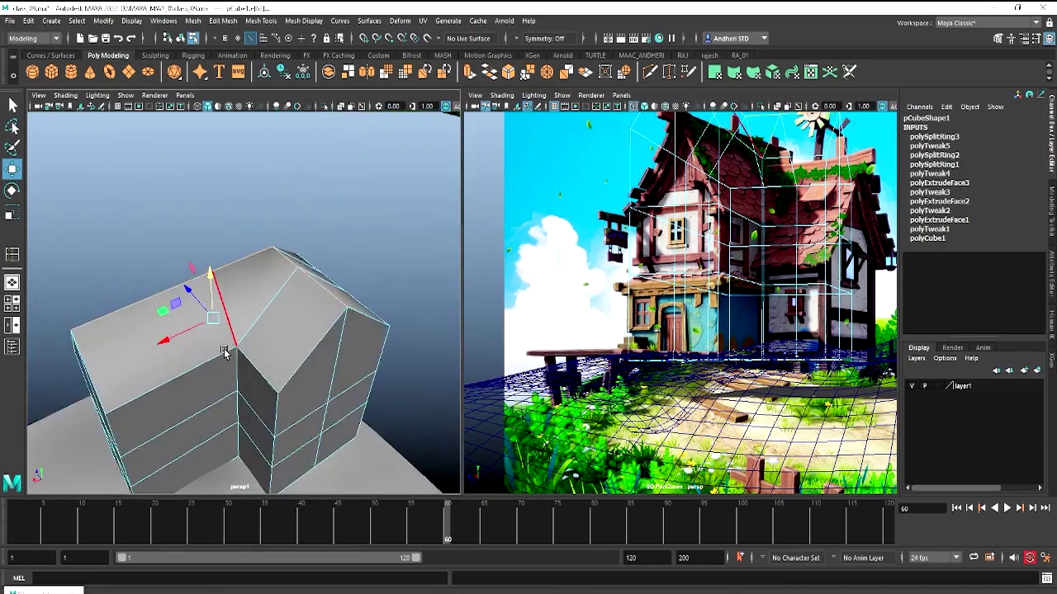
{"action": "right_click_drag", "start_coordinate": [260, 286], "coordinate": [210, 281], "text": "shift"}
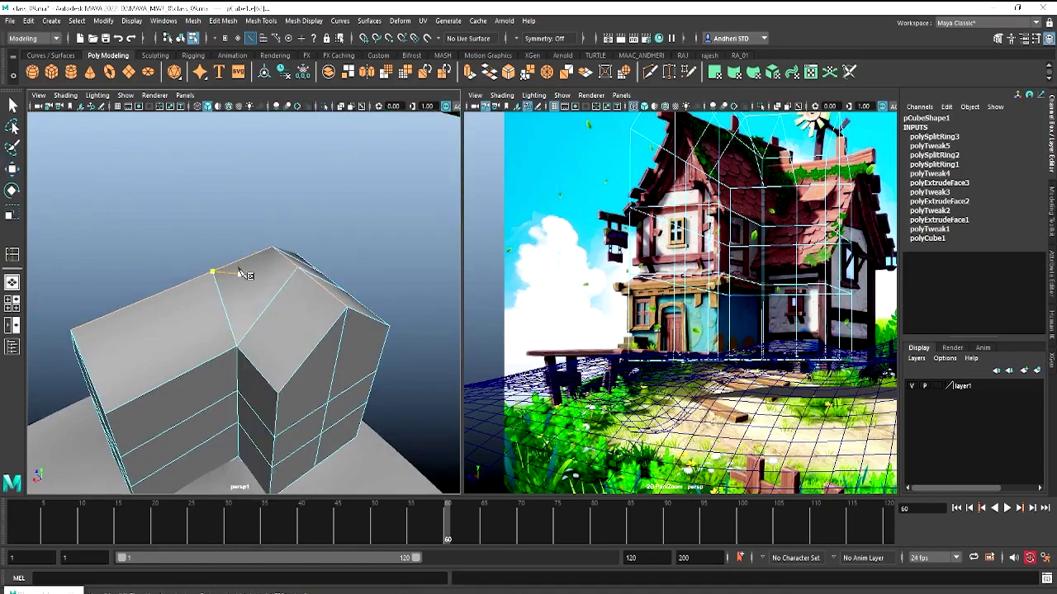
{"action": "left_click", "coordinate": [281, 282], "text": "ctrl"}
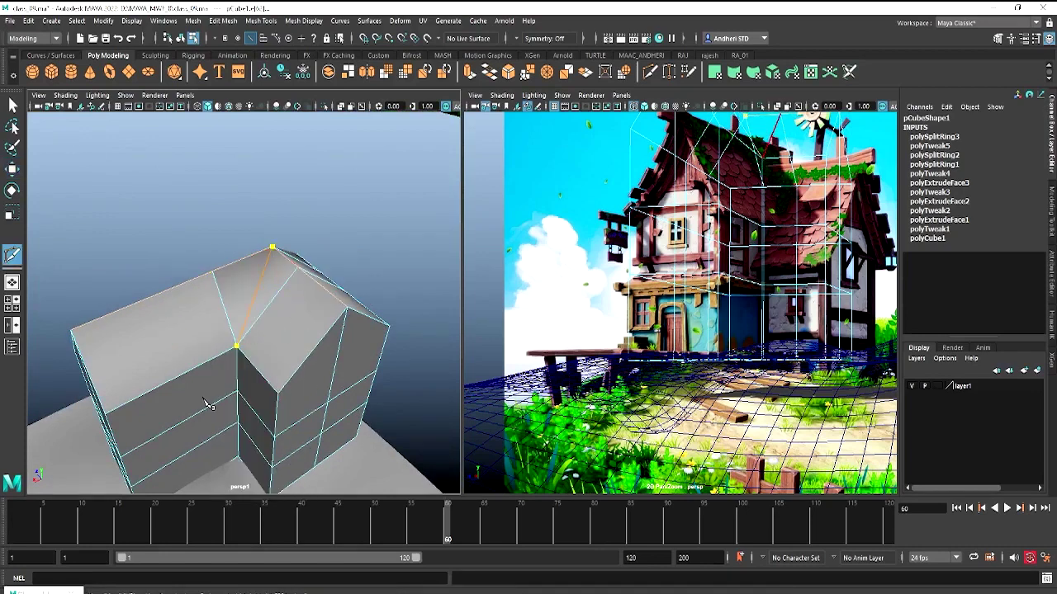
{"action": "mouse_move", "coordinate": [212, 404]}
{"action": "left_mouse_down", "text": "alt"}
{"action": "mouse_move", "coordinate": [248, 306]}
{"action": "mouse_move", "coordinate": [223, 342]}
{"action": "mouse_move", "coordinate": [169, 381]}
{"action": "mouse_move", "coordinate": [189, 247]}
{"action": "left_mouse_up", "text": "alt"}
{"action": "left_click", "coordinate": [188, 217]}
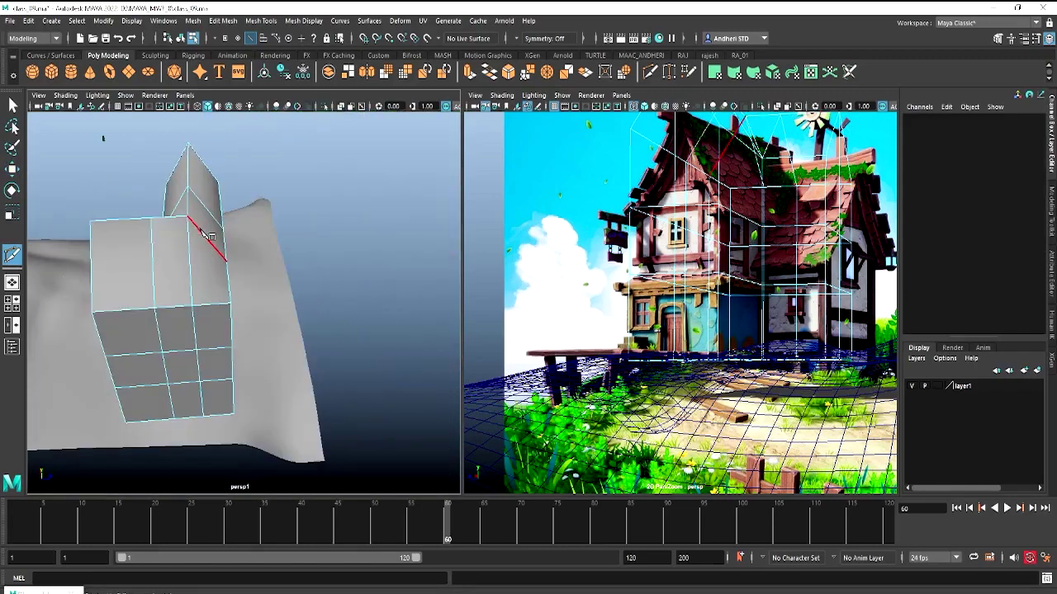
{"action": "left_click", "coordinate": [231, 304]}
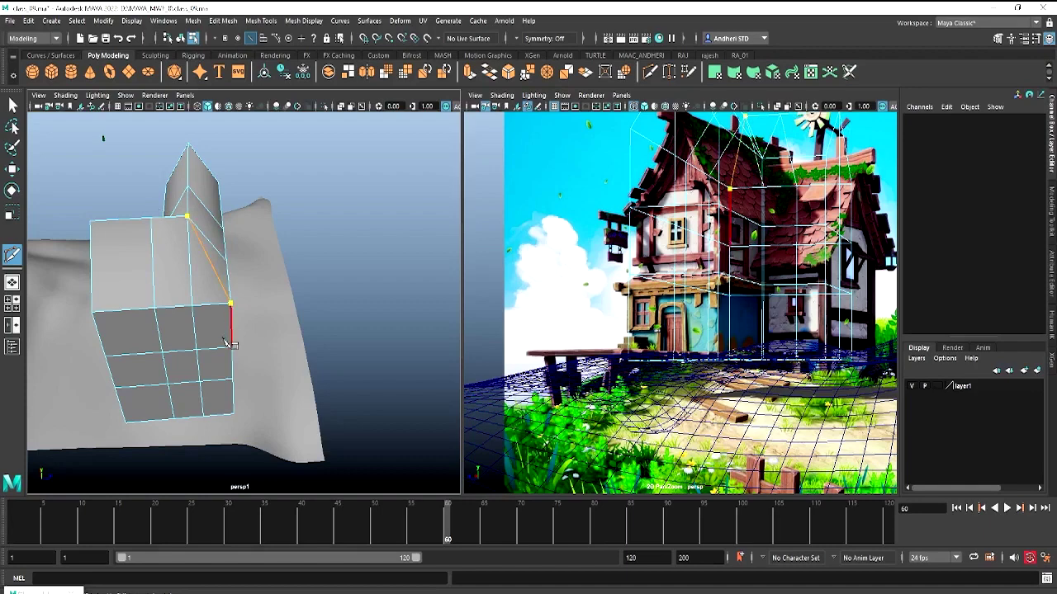
{"action": "key", "text": "Return"}
{"action": "mouse_move", "coordinate": [244, 275]}
{"action": "left_mouse_down", "text": "alt"}
{"action": "mouse_move", "coordinate": [37, 187]}
{"action": "mouse_move", "coordinate": [67, 217]}
{"action": "mouse_move", "coordinate": [62, 193]}
{"action": "mouse_move", "coordinate": [137, 183]}
{"action": "left_mouse_up", "text": "alt"}
Undo the roof peak, cut and selections, restoring the gridded flat-topped box
{"action": "right_click_drag", "start_coordinate": [137, 182], "coordinate": [303, 182], "text": "alt"}
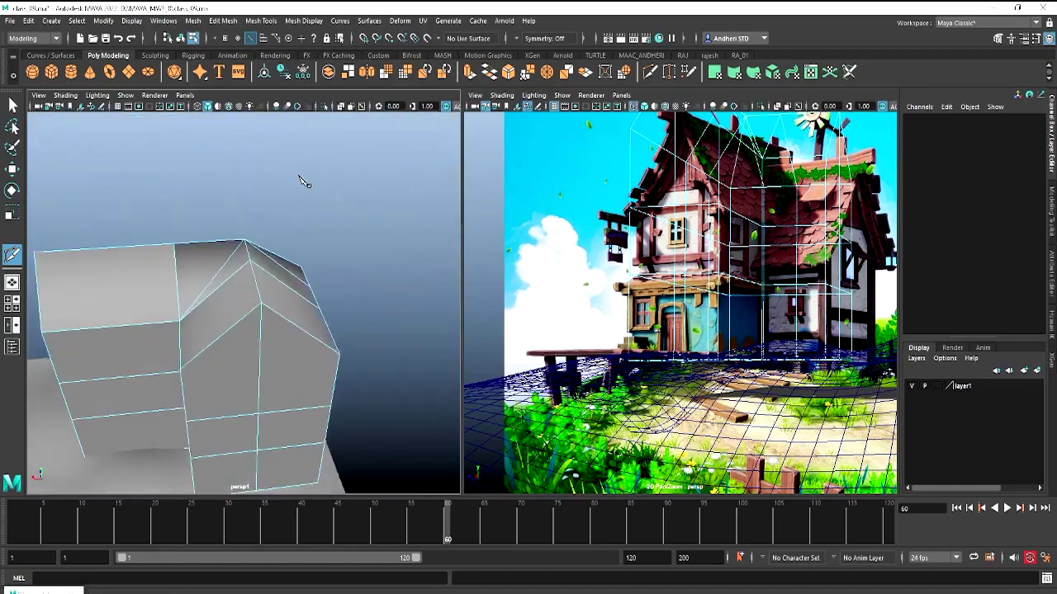
{"action": "left_click_drag", "start_coordinate": [302, 182], "coordinate": [339, 163], "text": "alt"}
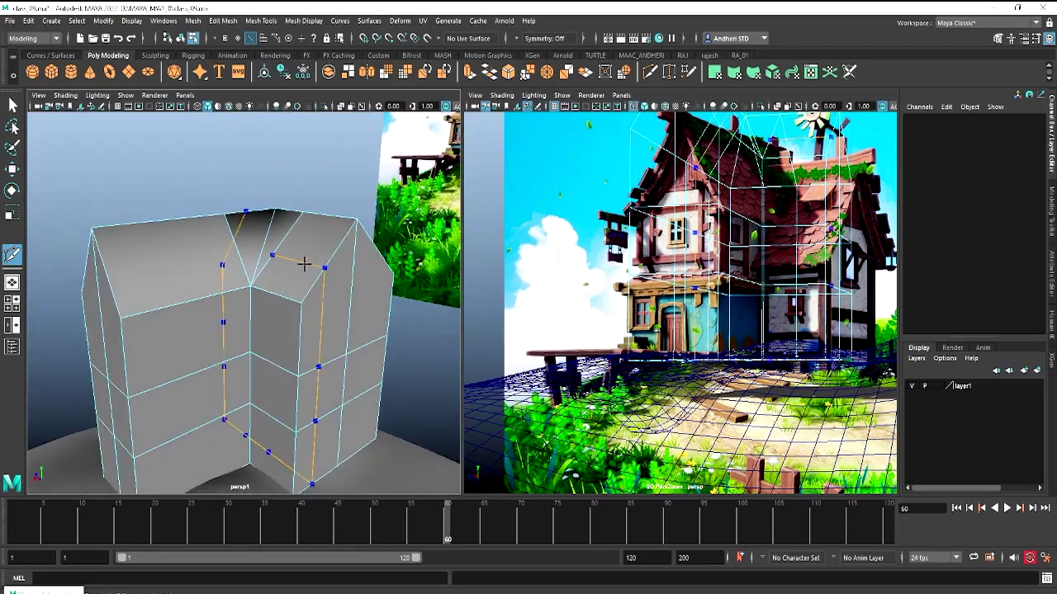
{"action": "key", "text": "ctrl+z"}
{"action": "key", "text": "ctrl+z"}
{"action": "key", "text": "ctrl+z"}
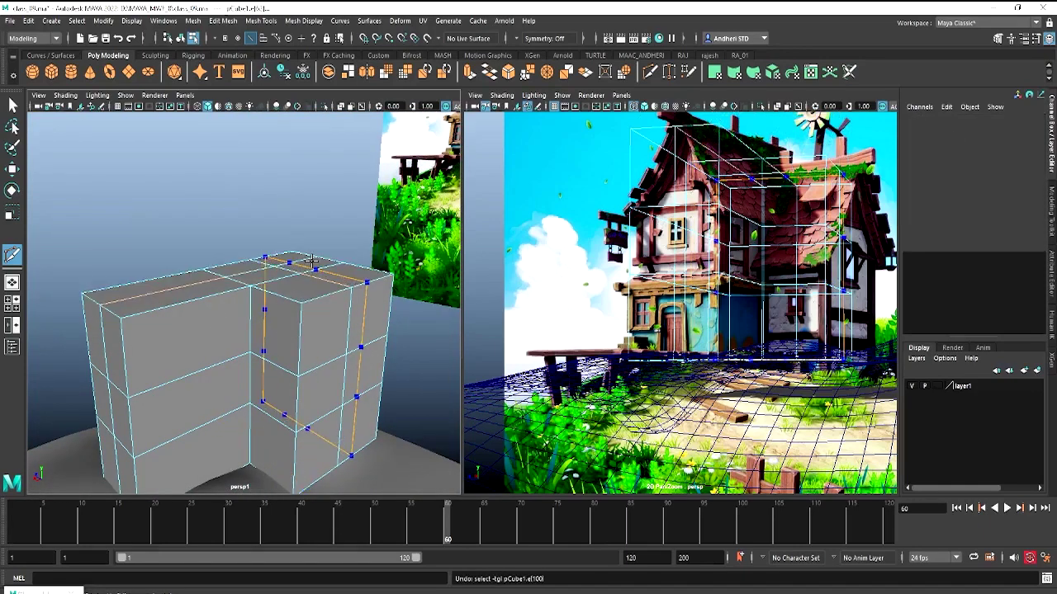
{"action": "key", "text": "ctrl+z"}
{"action": "key", "text": "ctrl+z"}
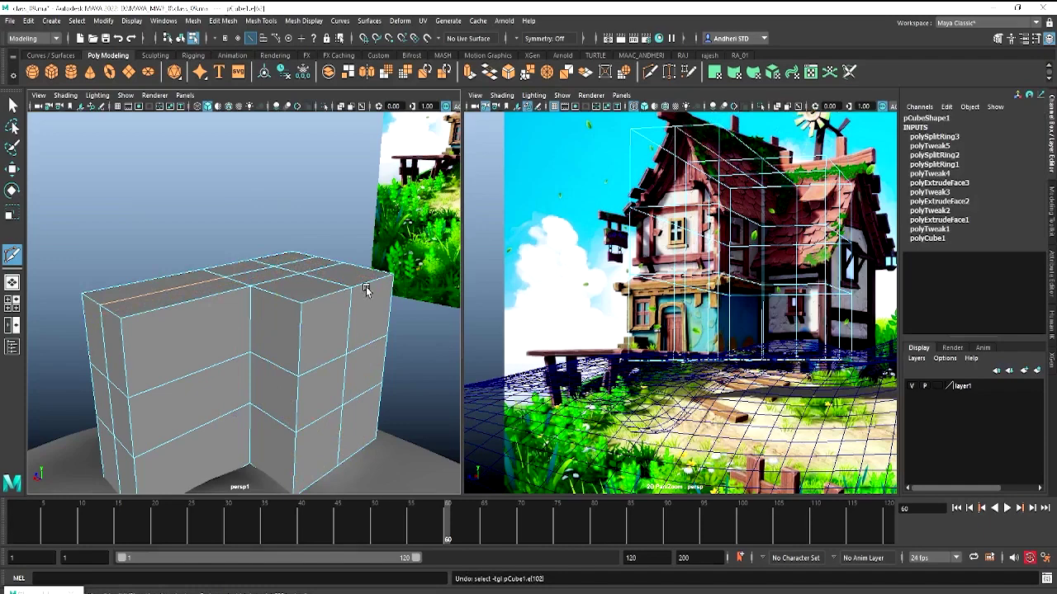
{"action": "key", "text": "w"}
{"action": "key", "text": "ctrl+z"}
{"action": "key", "text": "ctrl+z"}
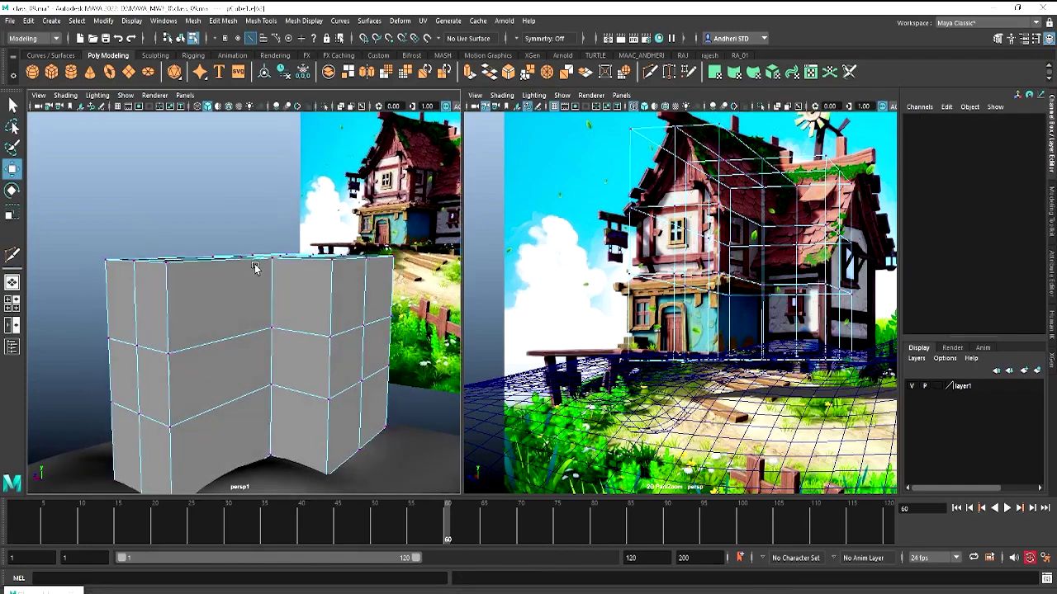
{"action": "key", "text": "ctrl+z"}
{"action": "key", "text": "ctrl+z"}
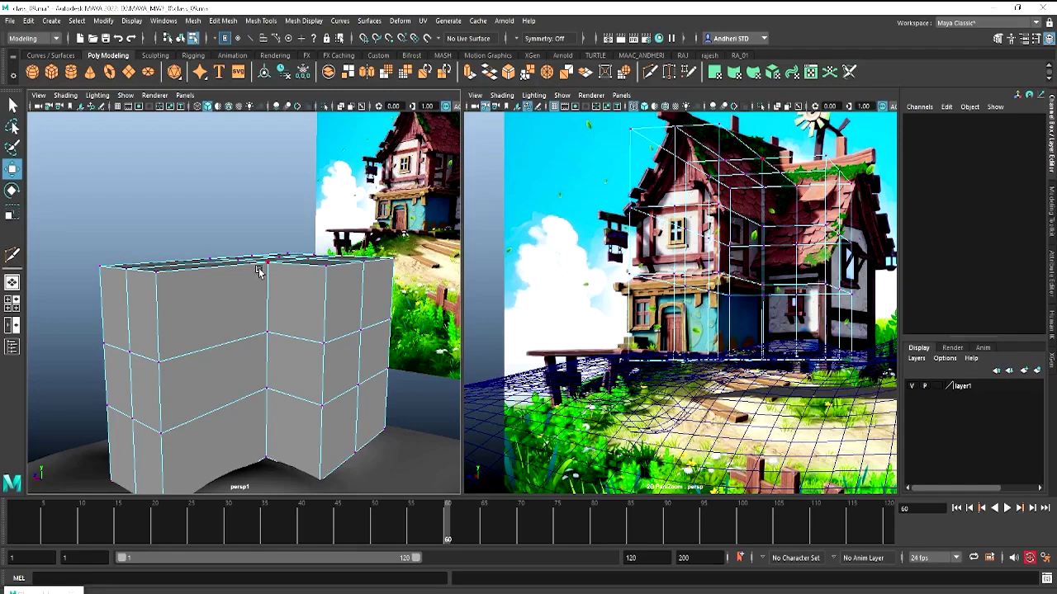
{"action": "key", "text": "ctrl+z"}
{"action": "key", "text": "ctrl+z"}
{"action": "key", "text": "ctrl+z"}
{"action": "key", "text": "ctrl+z"}
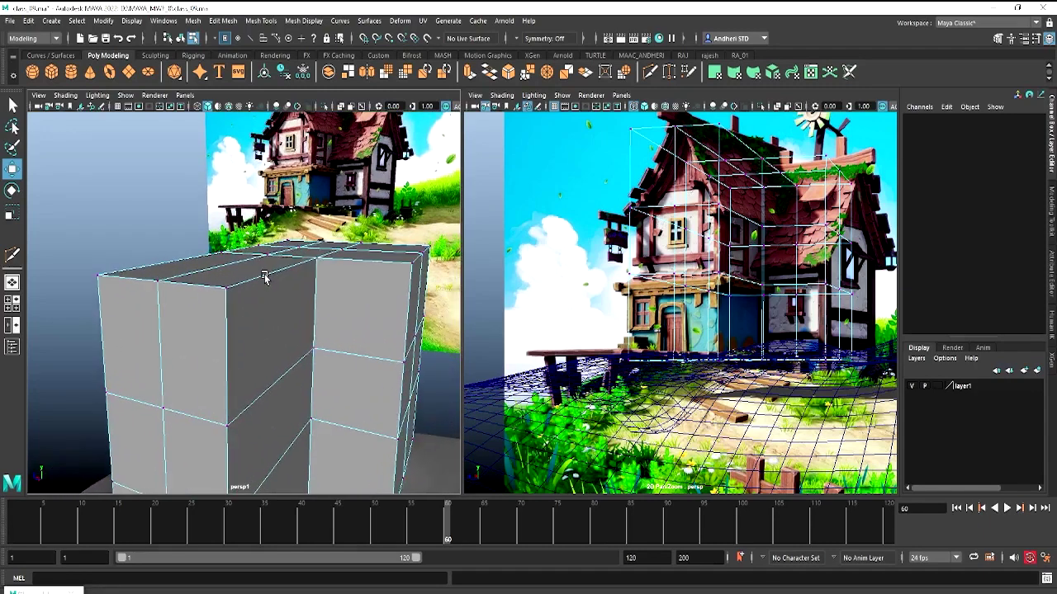
{"action": "key", "text": "ctrl+z"}
{"action": "key", "text": "ctrl+z"}
{"action": "key", "text": "ctrl+z"}
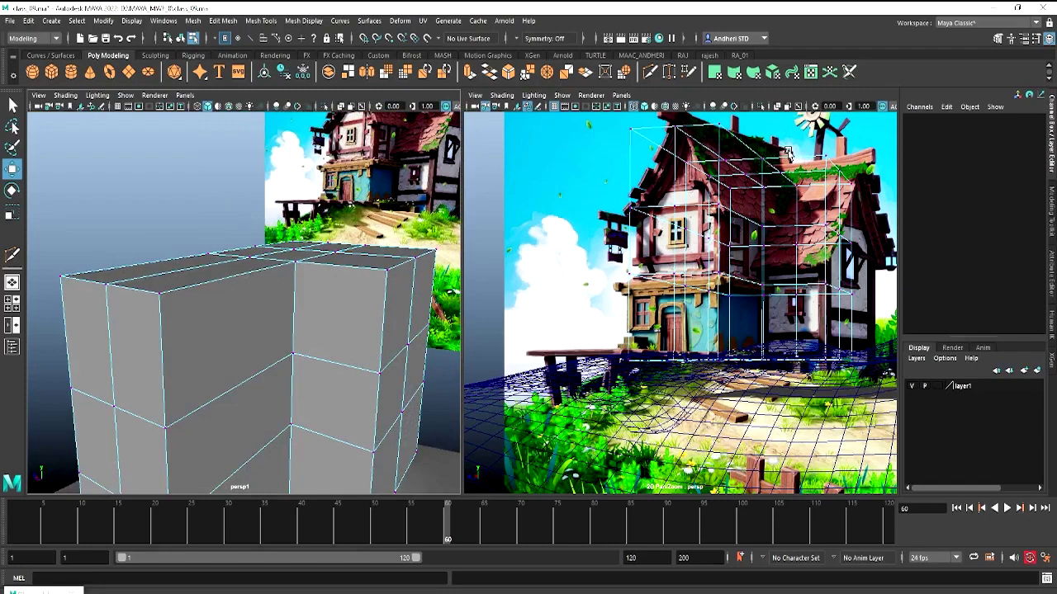
{"action": "key", "text": "ctrl+z"}
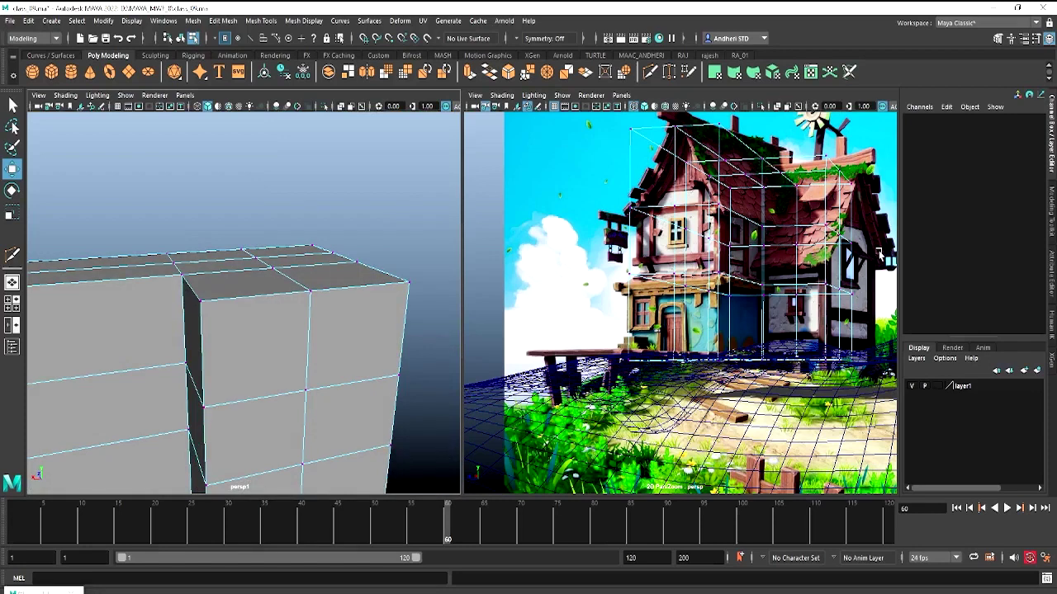
Switch the box to edge mode, select a top edge, then clear the selection
{"action": "mouse_move", "coordinate": [396, 247]}
{"action": "left_mouse_down", "text": "alt"}
{"action": "mouse_move", "coordinate": [390, 171]}
{"action": "mouse_move", "coordinate": [342, 227]}
{"action": "mouse_move", "coordinate": [345, 246]}
{"action": "mouse_move", "coordinate": [321, 272]}
{"action": "mouse_move", "coordinate": [439, 251]}
{"action": "mouse_move", "coordinate": [301, 283]}
{"action": "left_mouse_up", "text": "alt"}
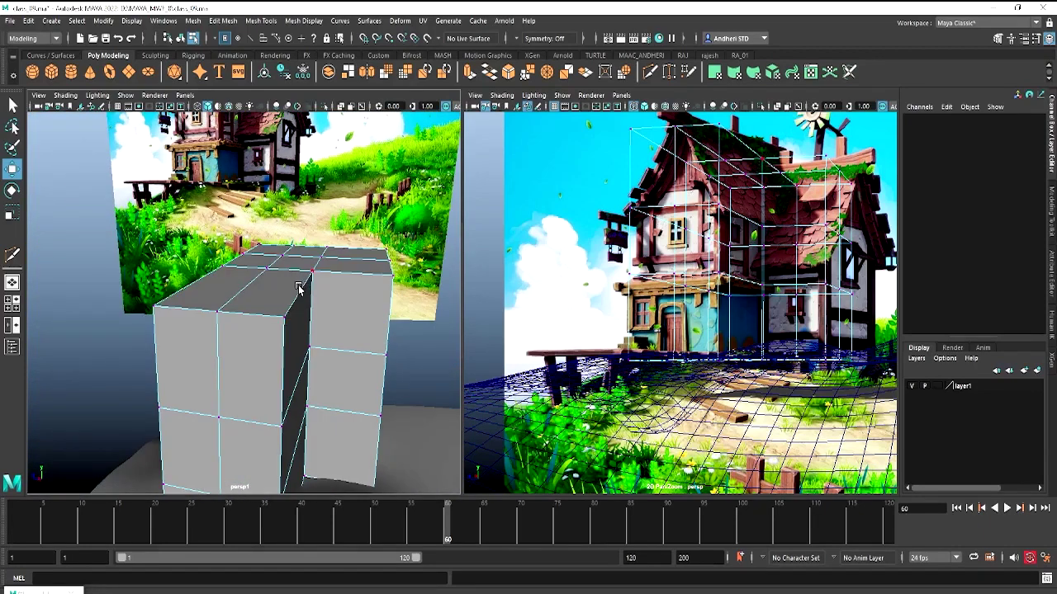
{"action": "right_click_drag", "start_coordinate": [298, 282], "coordinate": [294, 242]}
{"action": "middle_click_drag", "start_coordinate": [295, 248], "coordinate": [286, 279], "text": "alt"}
{"action": "left_click", "coordinate": [280, 269]}
{"action": "left_click_drag", "start_coordinate": [286, 279], "coordinate": [319, 281], "text": "alt"}
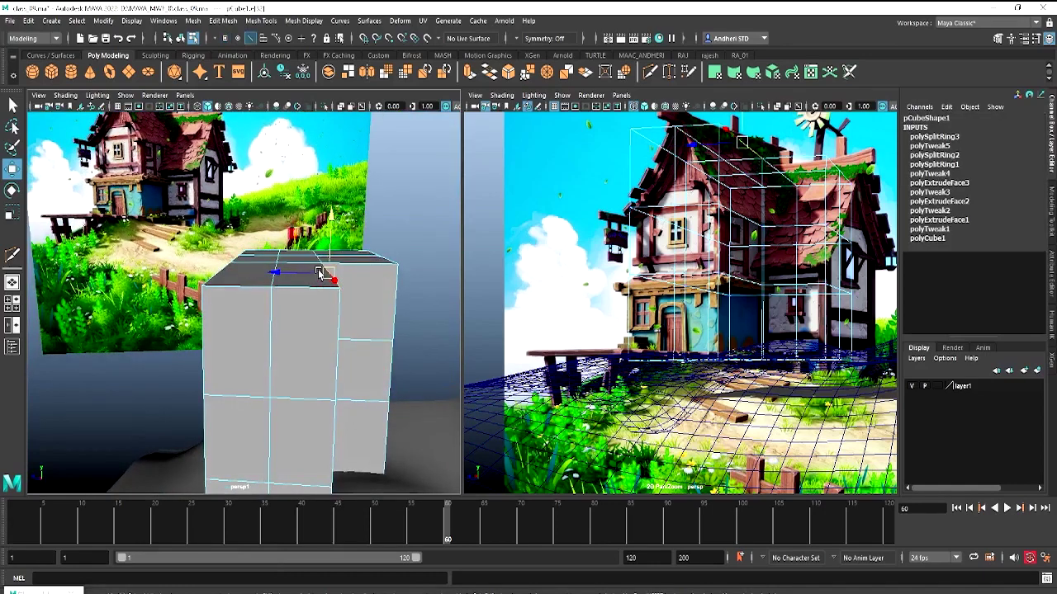
{"action": "left_click", "coordinate": [297, 265]}
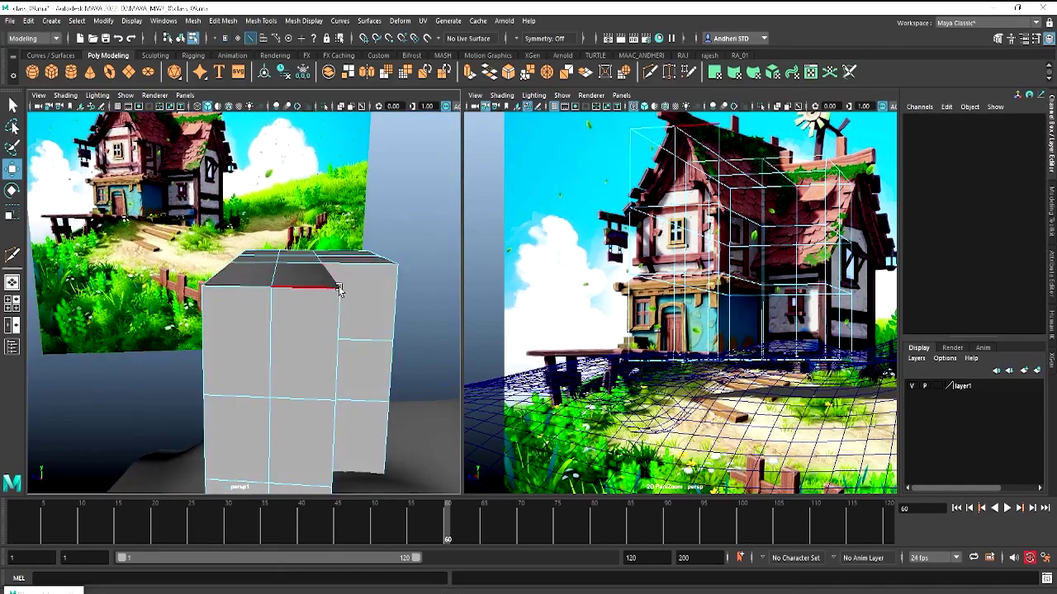
{"action": "left_click_drag", "start_coordinate": [339, 289], "coordinate": [248, 297], "text": "alt"}
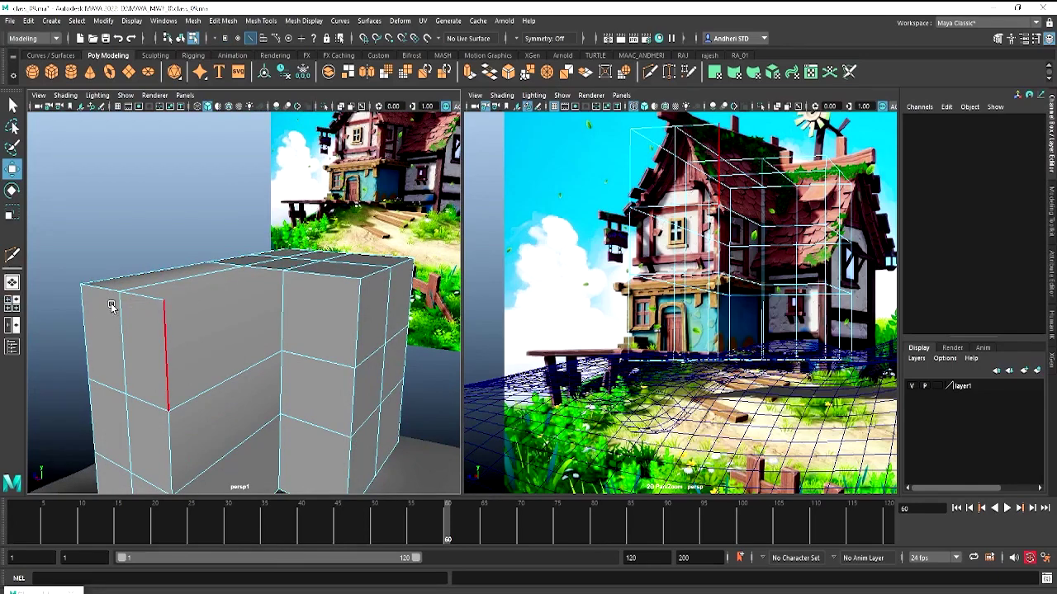
In vertex mode, move the corner vertices to reshape the box's end
{"action": "key", "text": "F9"}
{"action": "left_click", "coordinate": [163, 299]}
{"action": "left_click_drag", "start_coordinate": [165, 300], "coordinate": [243, 307]}
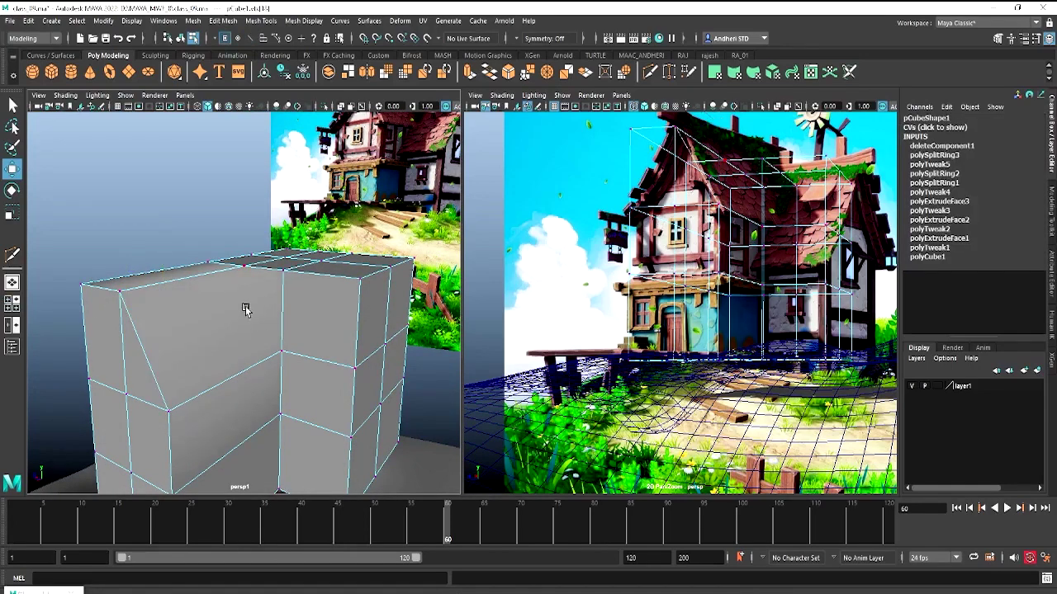
{"action": "left_click", "coordinate": [243, 307]}
{"action": "mouse_move", "coordinate": [168, 319]}
{"action": "left_mouse_down", "text": "alt"}
{"action": "mouse_move", "coordinate": [283, 314]}
{"action": "mouse_move", "coordinate": [295, 300]}
{"action": "left_mouse_up", "text": "alt"}
{"action": "left_click", "coordinate": [256, 296]}
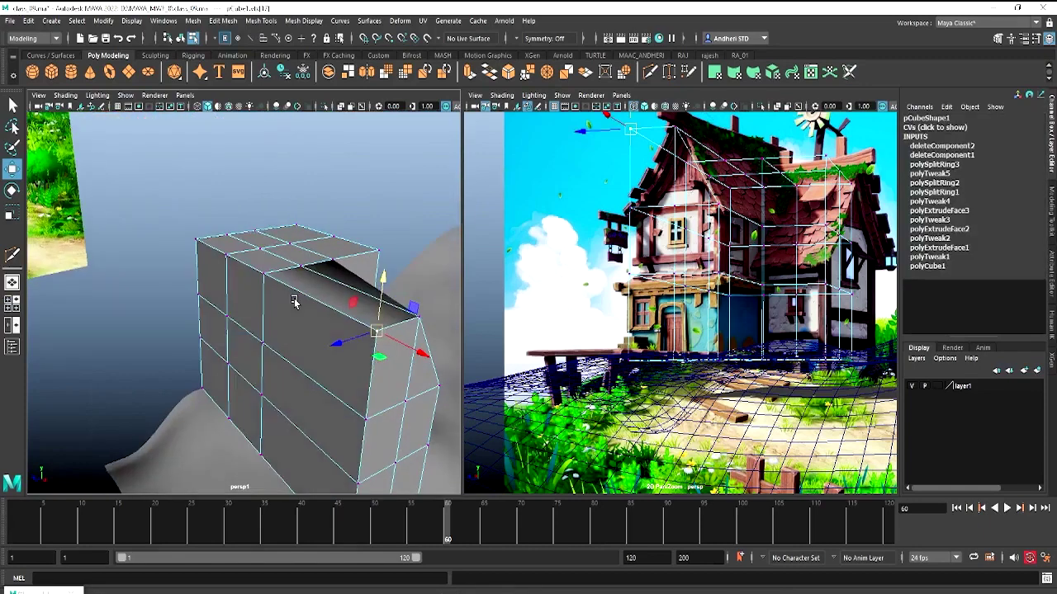
Select the extra edges on the box, then pick vertices on the sloped face
{"action": "key", "text": "F10"}
{"action": "left_click", "coordinate": [305, 283]}
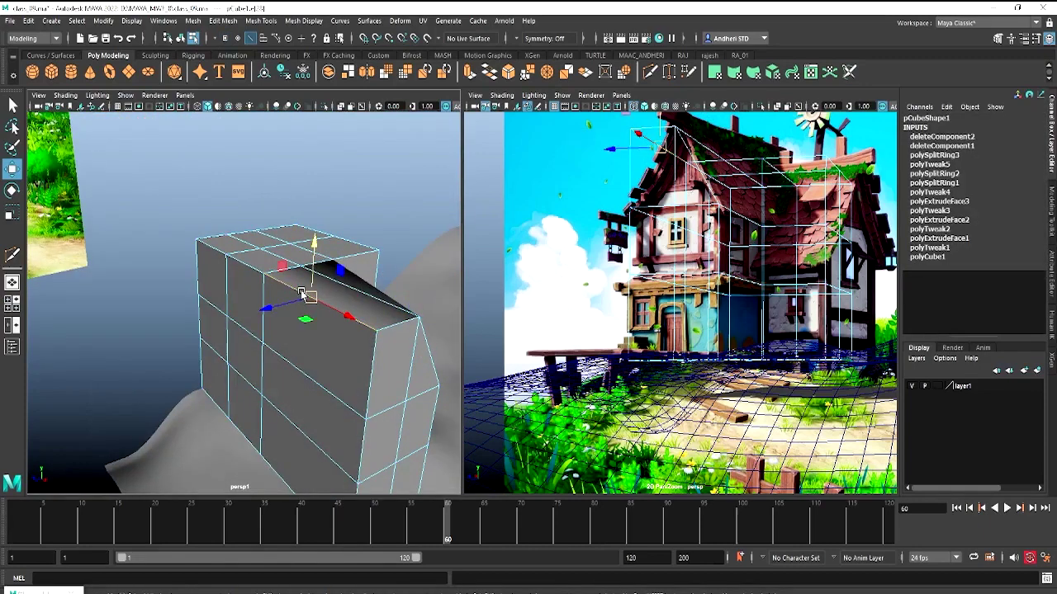
{"action": "left_click", "coordinate": [390, 326]}
{"action": "key", "text": "F9"}
{"action": "left_click", "coordinate": [375, 333]}
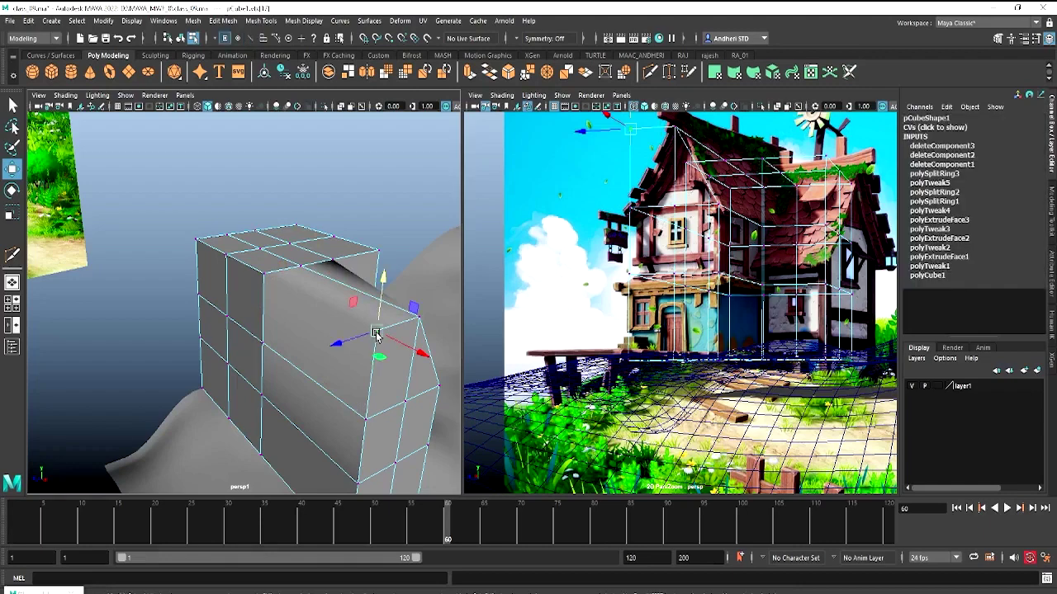
{"action": "left_click", "coordinate": [376, 334]}
Select the gable's top vertex, check the peak, and return to object mode
{"action": "left_click_drag", "start_coordinate": [386, 335], "coordinate": [295, 314], "text": "alt"}
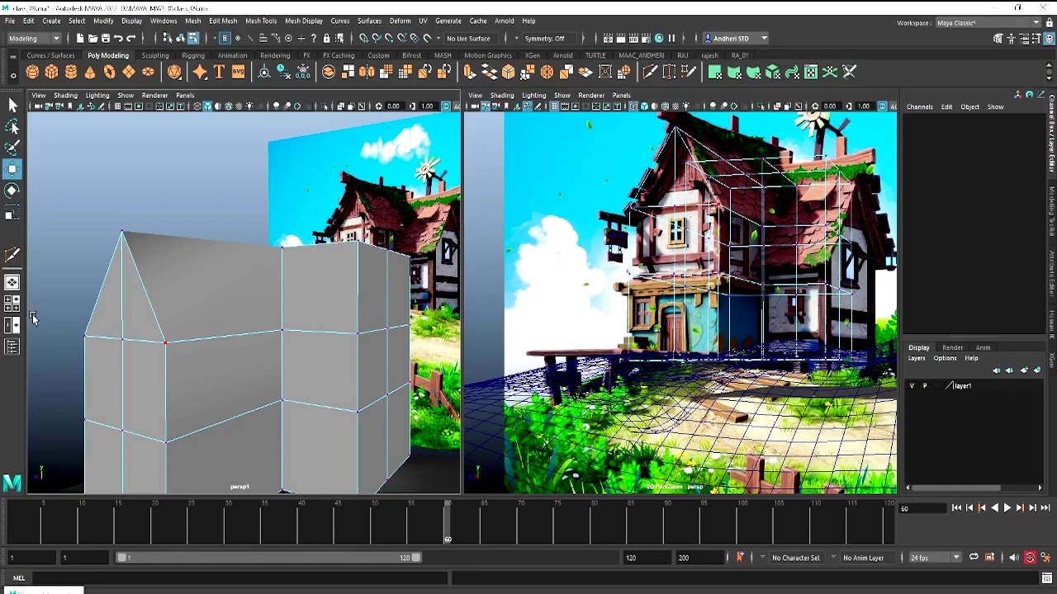
{"action": "mouse_move", "coordinate": [236, 327]}
{"action": "left_mouse_down", "text": "alt"}
{"action": "mouse_move", "coordinate": [220, 325]}
{"action": "mouse_move", "coordinate": [237, 325]}
{"action": "left_mouse_up", "text": "alt"}
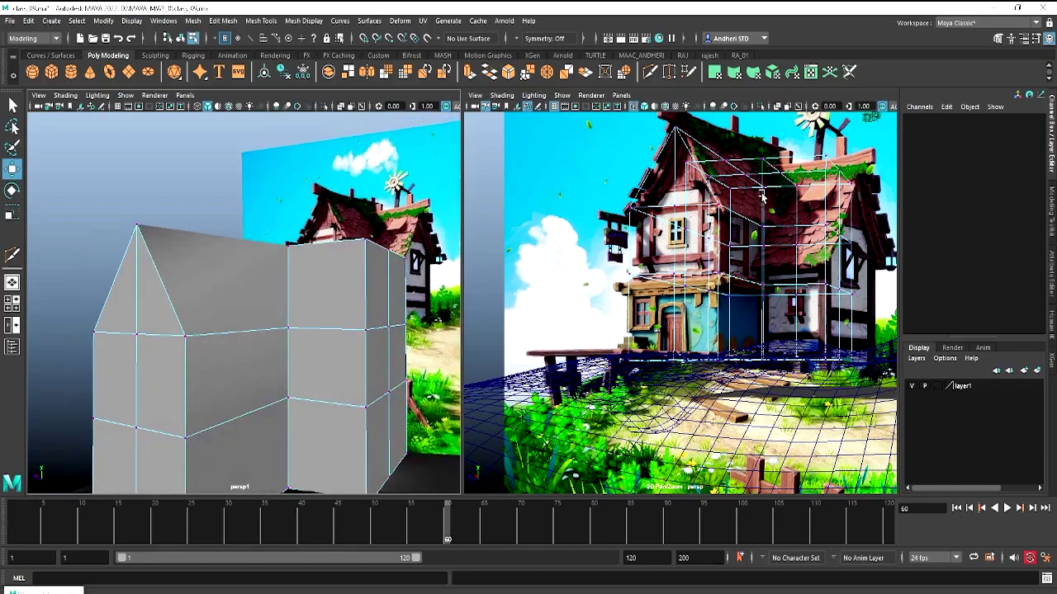
{"action": "left_click", "coordinate": [675, 131]}
{"action": "mouse_move", "coordinate": [301, 226]}
{"action": "left_mouse_down", "text": "alt"}
{"action": "mouse_move", "coordinate": [273, 292]}
{"action": "mouse_move", "coordinate": [224, 287]}
{"action": "mouse_move", "coordinate": [273, 244]}
{"action": "mouse_move", "coordinate": [348, 271]}
{"action": "left_mouse_up", "text": "alt"}
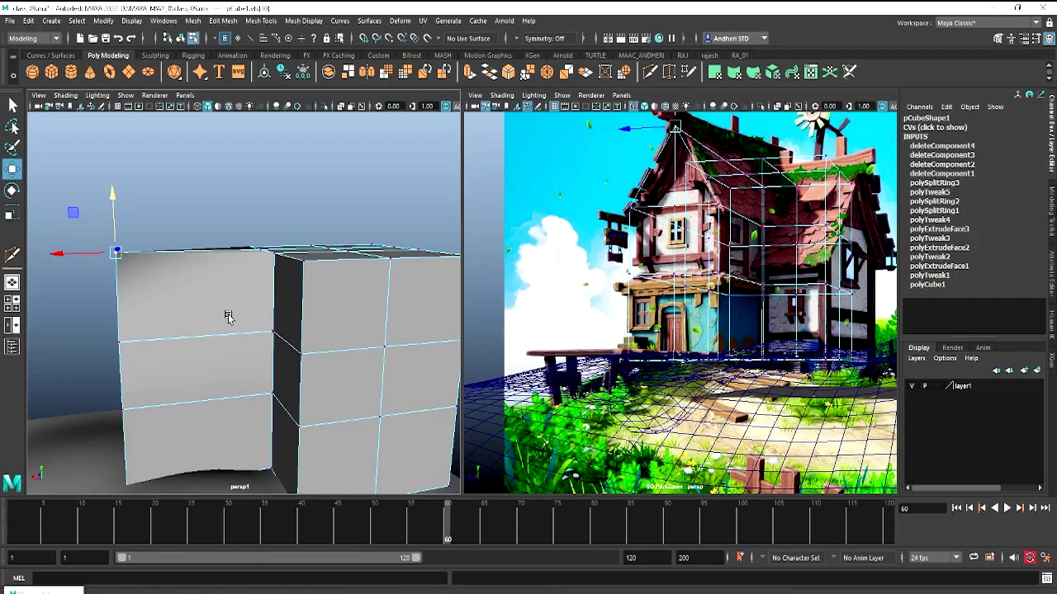
{"action": "scroll", "coordinate": [226, 313], "scroll_direction": "down", "scroll_amount": 5}
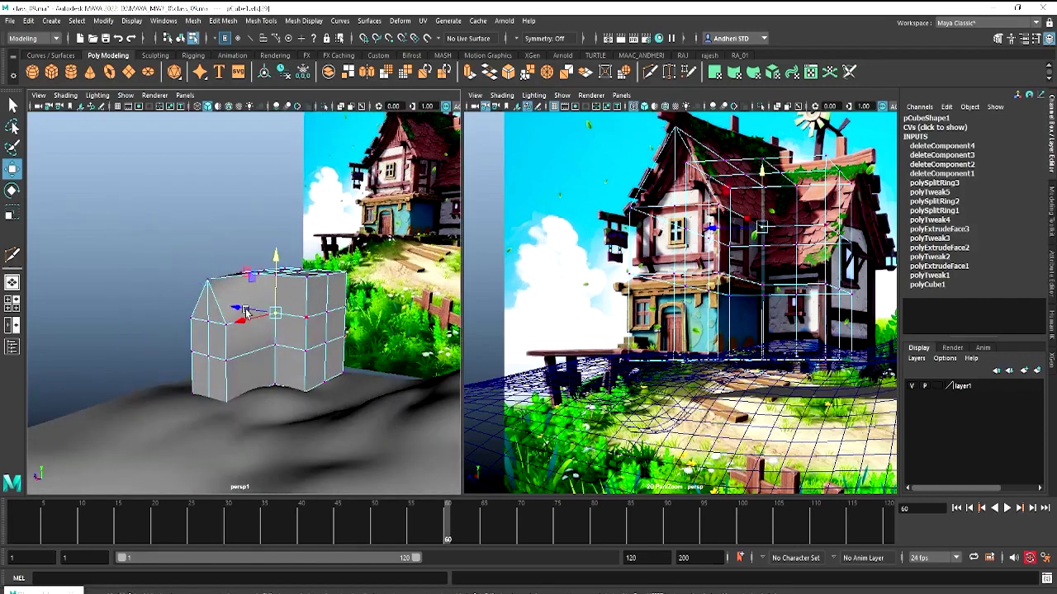
{"action": "right_click_drag", "start_coordinate": [291, 282], "coordinate": [347, 264]}
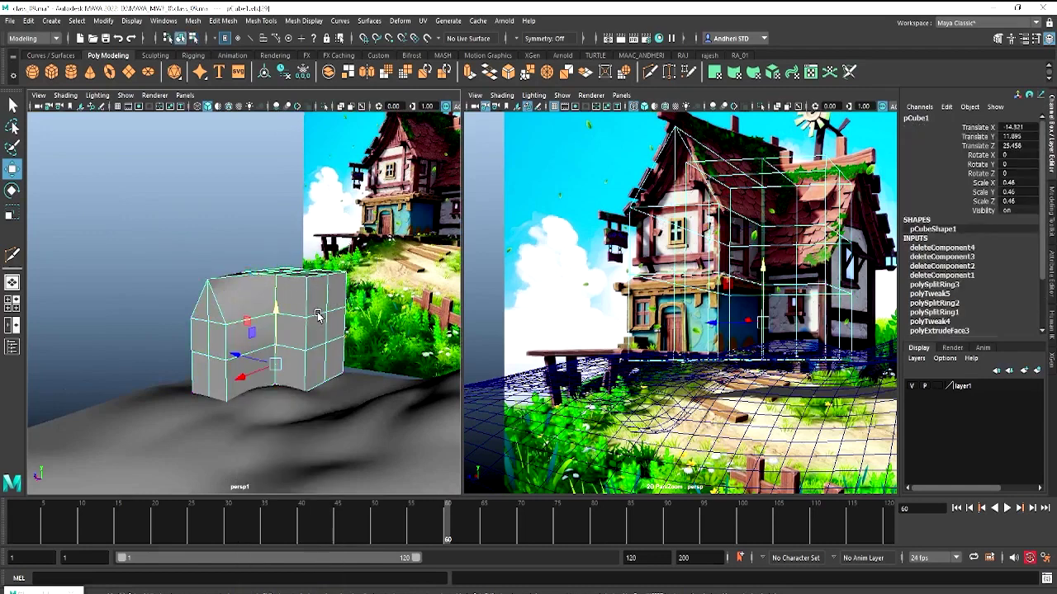
Put the house mesh on a hidden new layer2 and draw a new cube pCube2 on the terrain
{"action": "left_click", "coordinate": [1035, 373]}
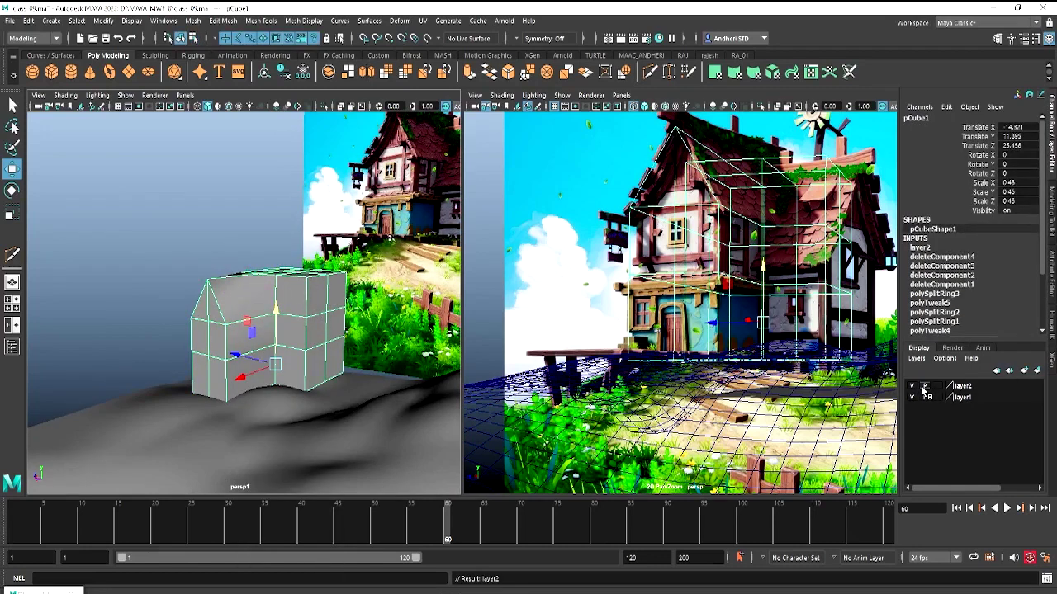
{"action": "left_click", "coordinate": [911, 386]}
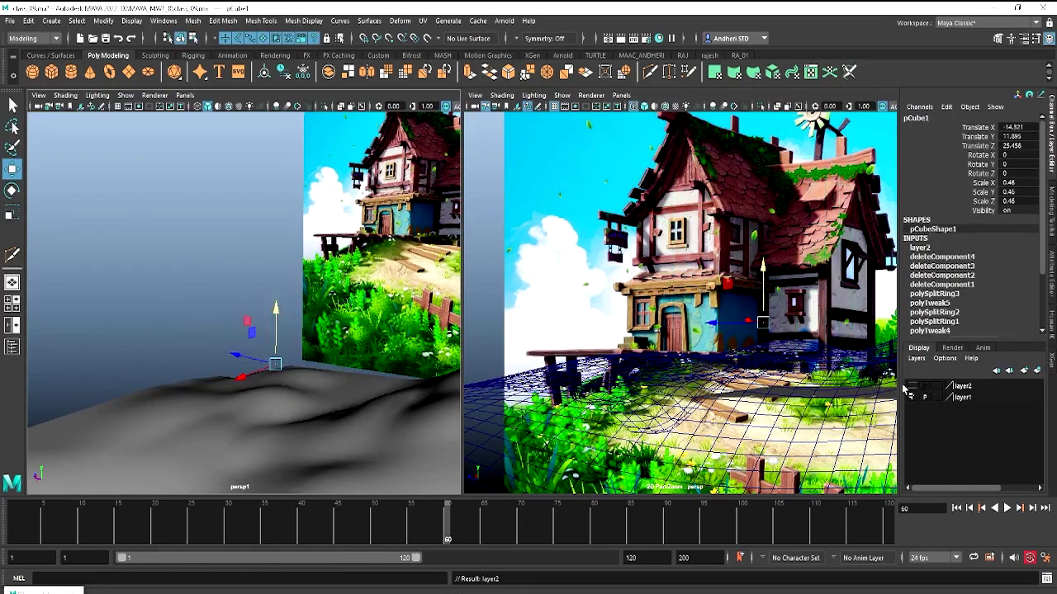
{"action": "left_click", "coordinate": [51, 72]}
{"action": "left_click_drag", "start_coordinate": [322, 311], "coordinate": [289, 378], "text": "alt"}
{"action": "right_click_drag", "start_coordinate": [236, 377], "coordinate": [273, 385]}
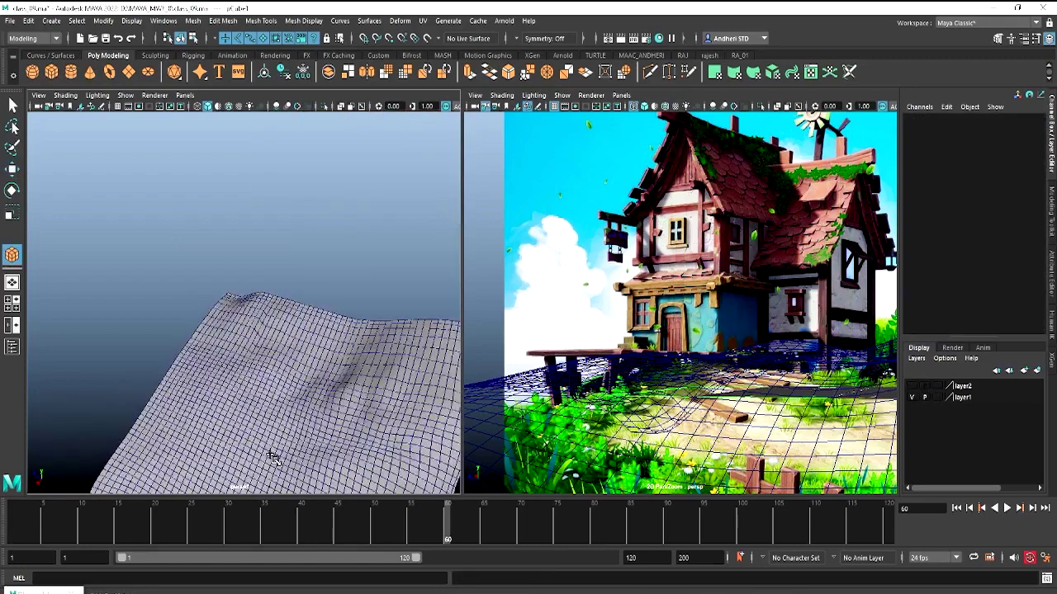
{"action": "left_click", "coordinate": [254, 353]}
{"action": "key", "text": "w"}
{"action": "mouse_move", "coordinate": [261, 344]}
{"action": "left_mouse_down", "text": "alt"}
{"action": "mouse_move", "coordinate": [239, 355]}
{"action": "mouse_move", "coordinate": [254, 316]}
{"action": "left_mouse_up", "text": "alt"}
Insert a middle edge loop in pCube2 and raise its top edge into a roof peak
{"action": "right_click_drag", "start_coordinate": [255, 316], "coordinate": [258, 297]}
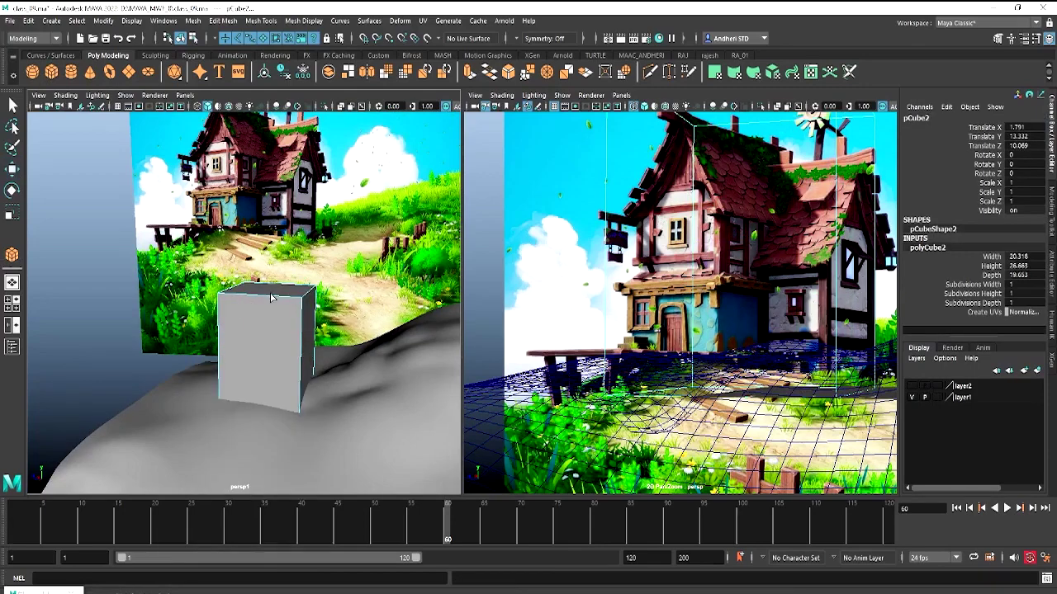
{"action": "left_click", "coordinate": [260, 294]}
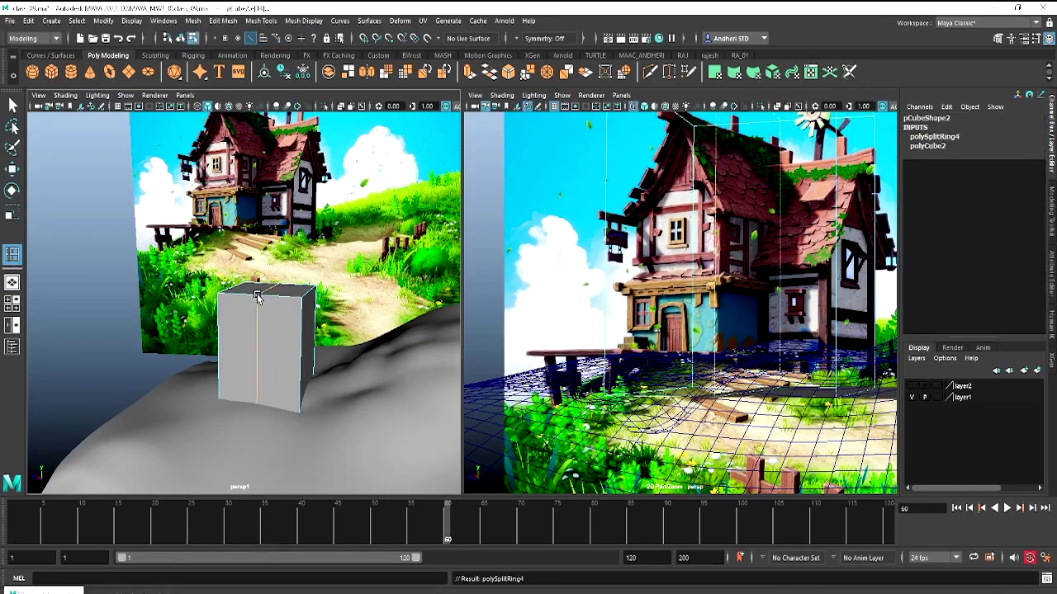
{"action": "key", "text": "w"}
{"action": "left_click", "coordinate": [319, 260]}
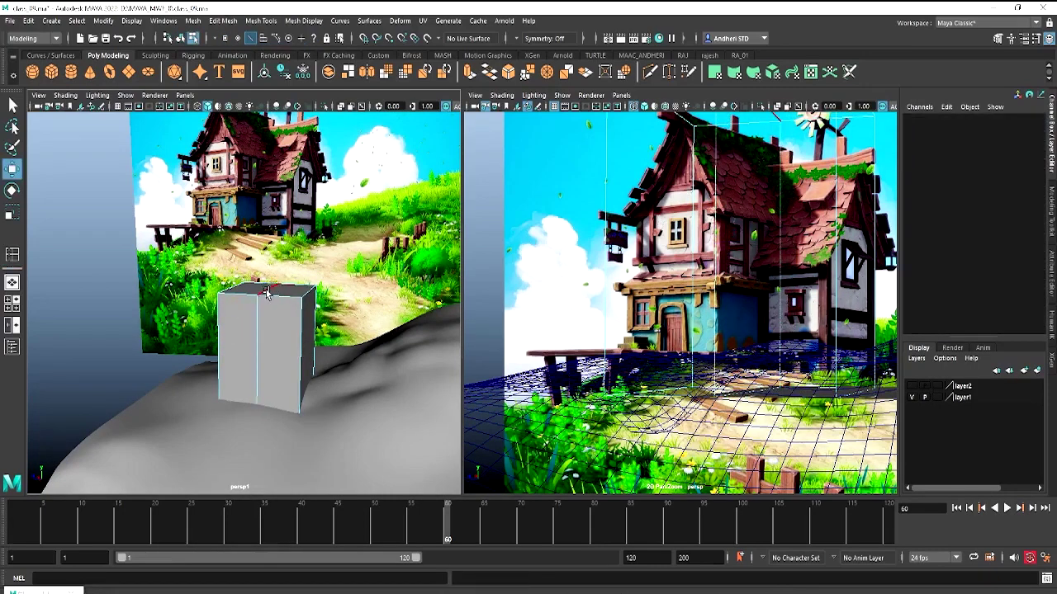
{"action": "left_click", "coordinate": [271, 285]}
{"action": "mouse_move", "coordinate": [268, 247]}
{"action": "left_mouse_down"}
{"action": "mouse_move", "coordinate": [269, 195]}
{"action": "mouse_move", "coordinate": [242, 322]}
{"action": "left_mouse_up"}
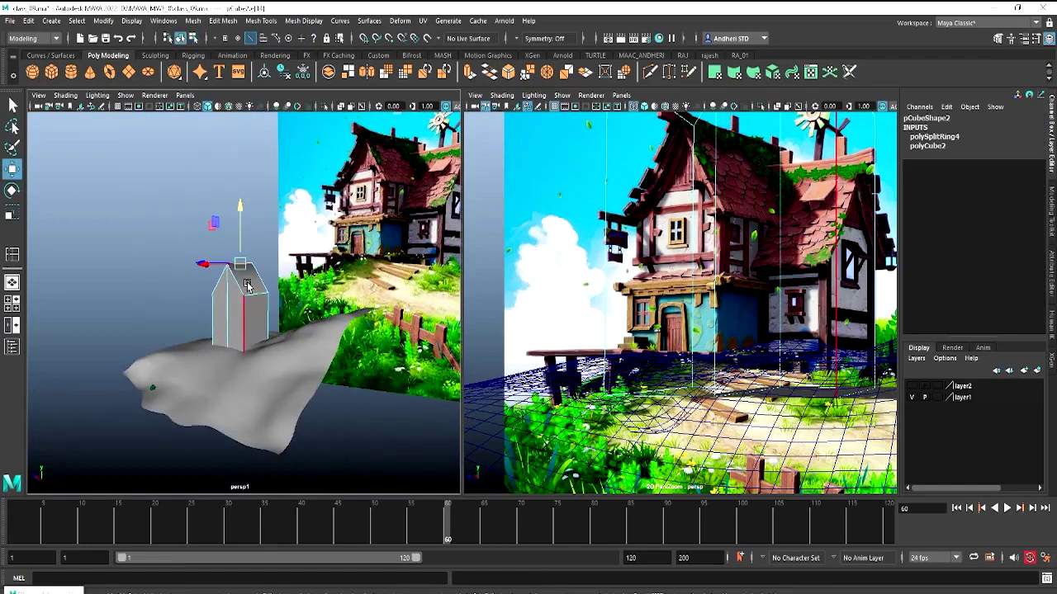
Scale the gable box down to 0.53 and move it into place on the terrain
{"action": "key", "text": "F8"}
{"action": "key", "text": "r"}
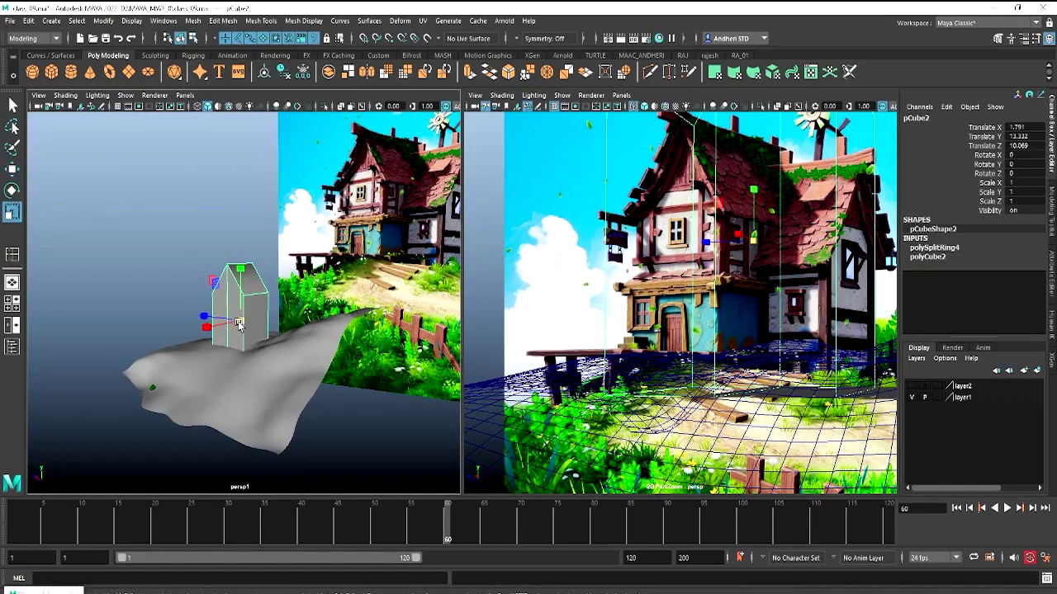
{"action": "mouse_move", "coordinate": [239, 321]}
{"action": "left_mouse_down"}
{"action": "mouse_move", "coordinate": [207, 328]}
{"action": "mouse_move", "coordinate": [276, 351]}
{"action": "left_mouse_up"}
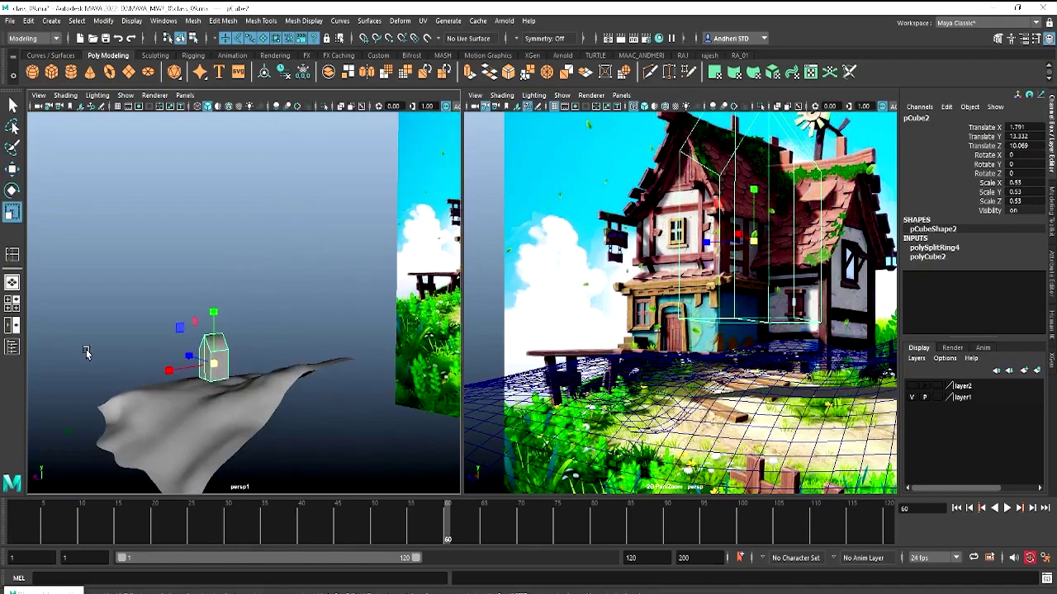
{"action": "mouse_move", "coordinate": [86, 353]}
{"action": "left_mouse_down", "text": "alt"}
{"action": "mouse_move", "coordinate": [122, 354]}
{"action": "mouse_move", "coordinate": [104, 362]}
{"action": "left_mouse_up", "text": "alt"}
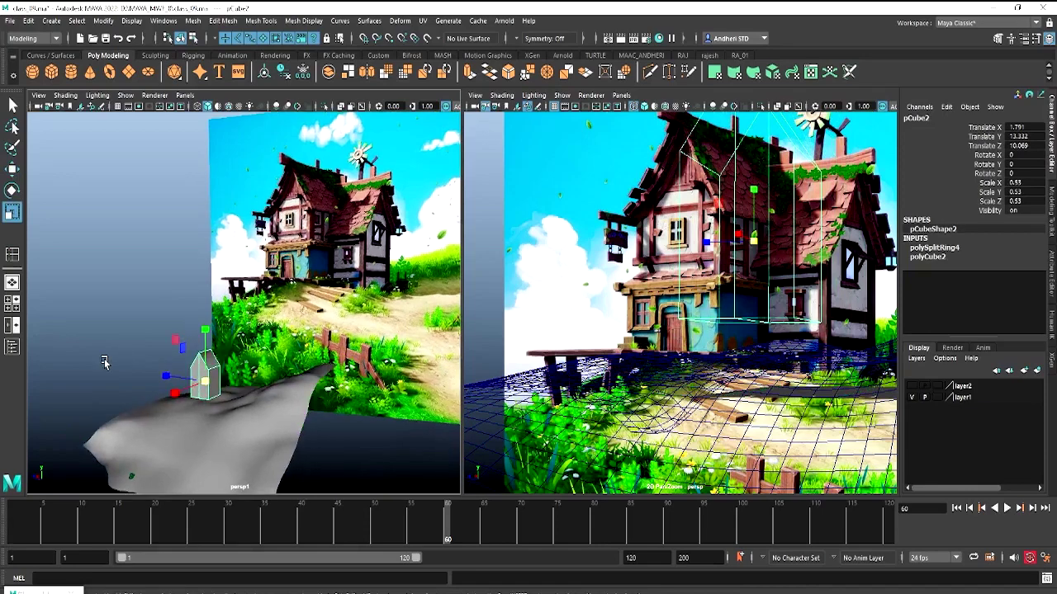
{"action": "key", "text": "w"}
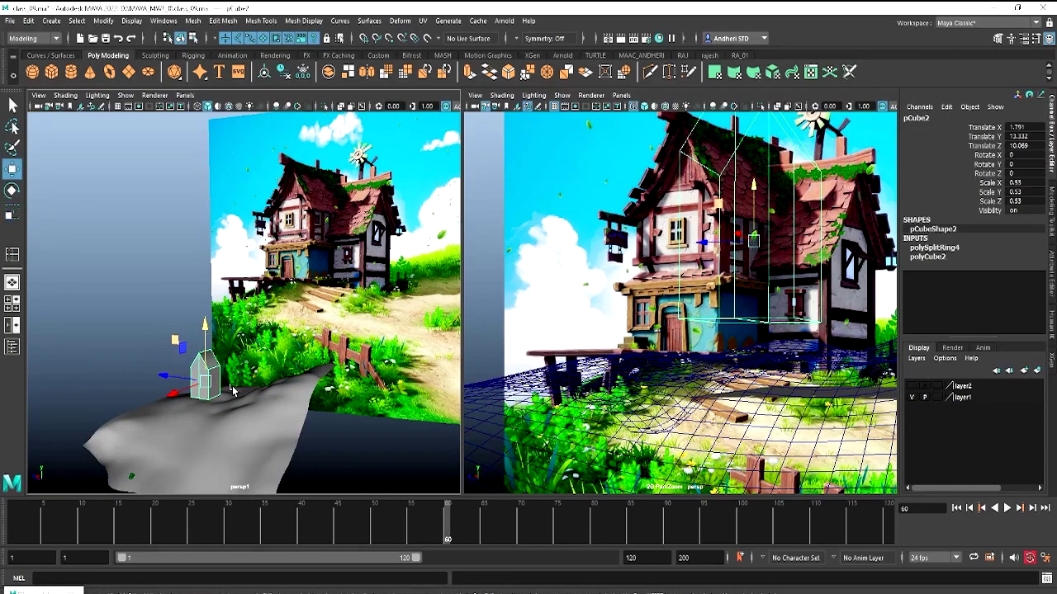
{"action": "right_click_drag", "start_coordinate": [101, 358], "coordinate": [245, 351], "text": "alt"}
{"action": "mouse_move", "coordinate": [245, 351]}
{"action": "left_mouse_down", "text": "alt"}
{"action": "mouse_move", "coordinate": [194, 296]}
{"action": "mouse_move", "coordinate": [189, 323]}
{"action": "left_mouse_up", "text": "alt"}
Rotate the box about 22° in Y to match the reference, then duplicate it as pCube3
{"action": "key", "text": "e"}
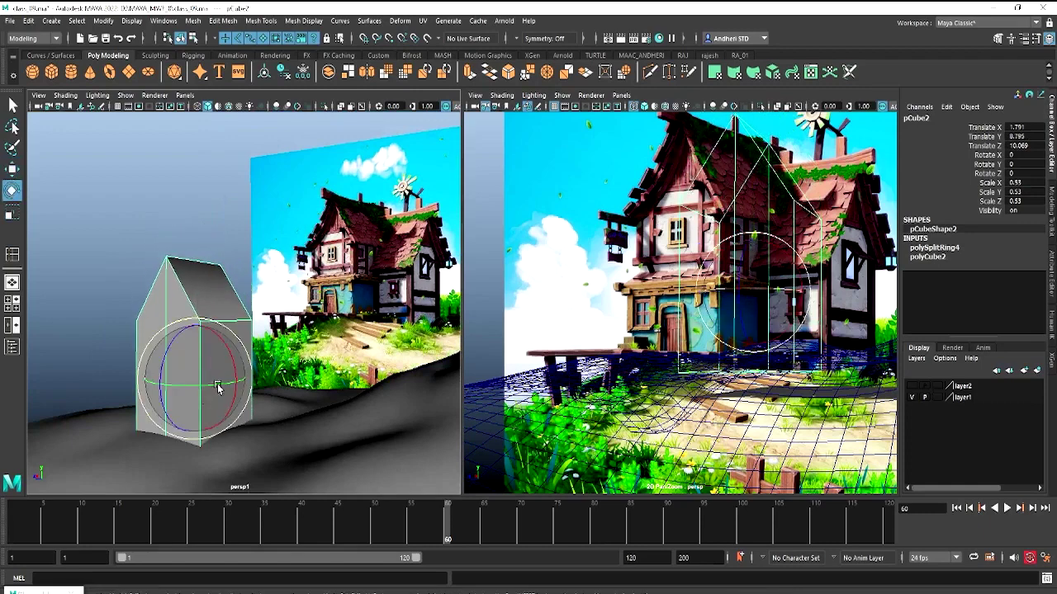
{"action": "mouse_move", "coordinate": [217, 384]}
{"action": "left_mouse_down"}
{"action": "mouse_move", "coordinate": [233, 390]}
{"action": "mouse_move", "coordinate": [228, 404]}
{"action": "mouse_move", "coordinate": [169, 377]}
{"action": "left_mouse_up"}
{"action": "key", "text": "w"}
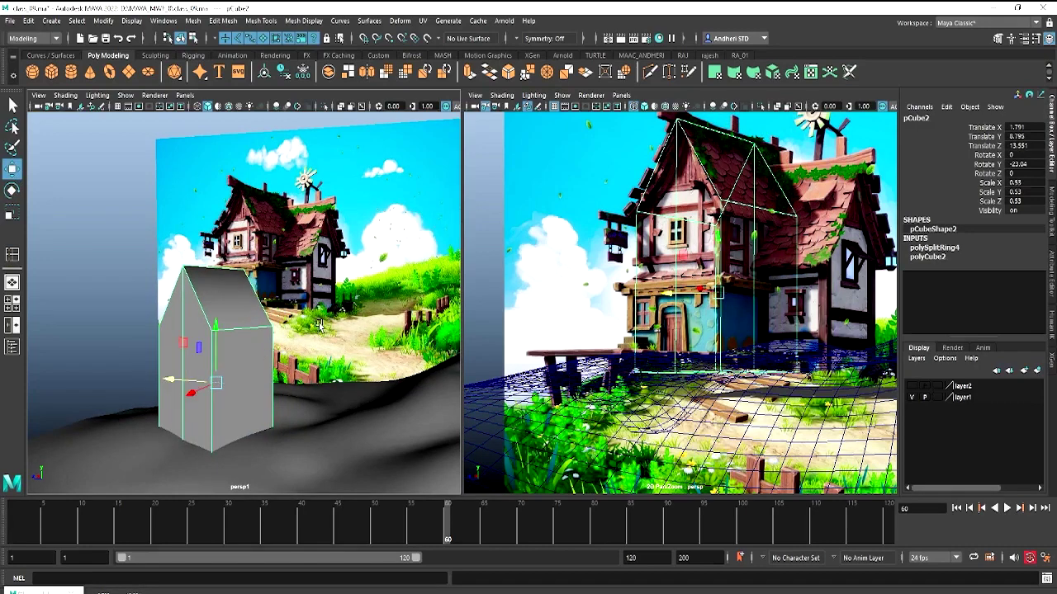
{"action": "left_click_drag", "start_coordinate": [303, 327], "coordinate": [270, 340], "text": "alt"}
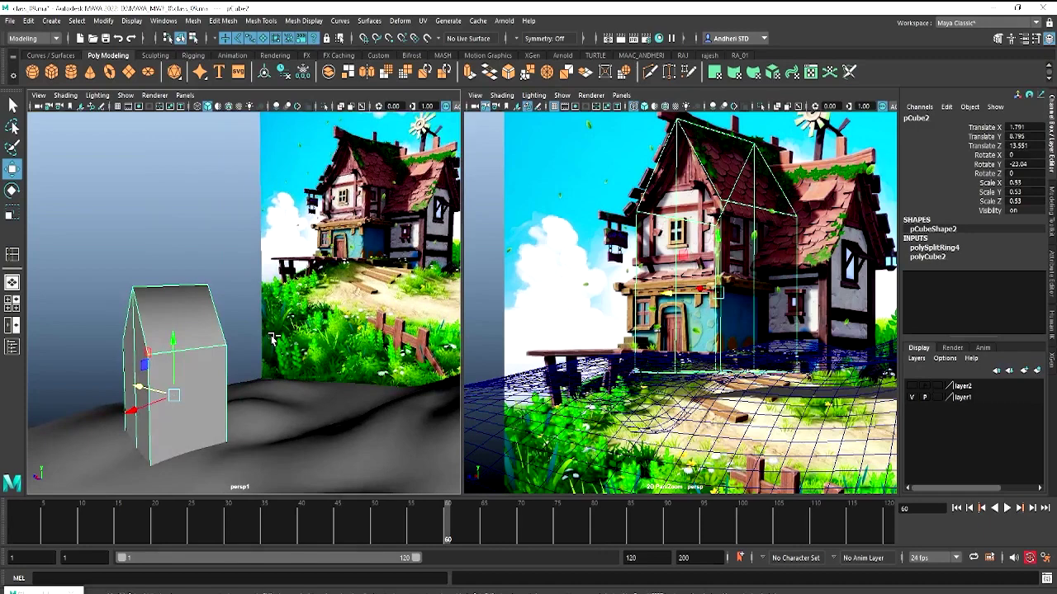
{"action": "key", "text": "ctrl+d"}
Set the duplicate's Rotate Y to 90 in the Channel Box, then adjust it to 68.96°
{"action": "key", "text": "e"}
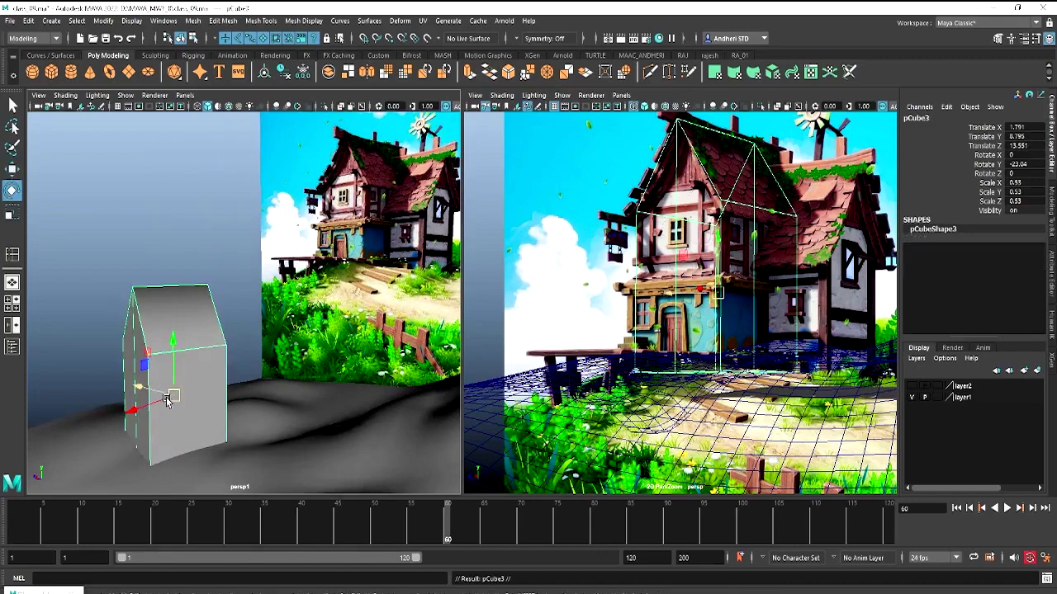
{"action": "left_click_drag", "start_coordinate": [181, 413], "coordinate": [232, 408]}
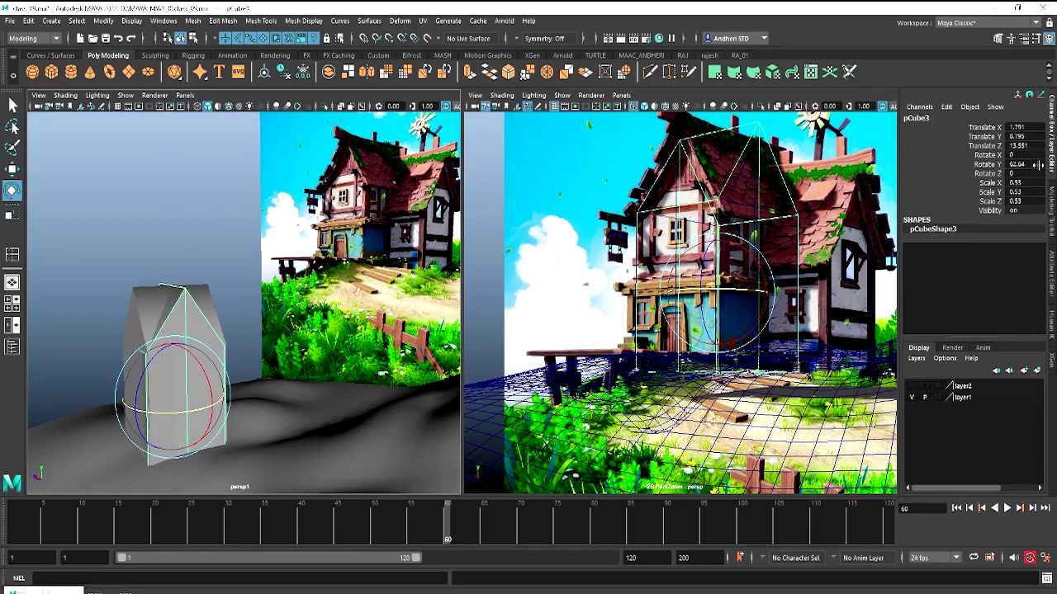
{"action": "left_click", "coordinate": [1036, 165]}
{"action": "type", "text": "9"}
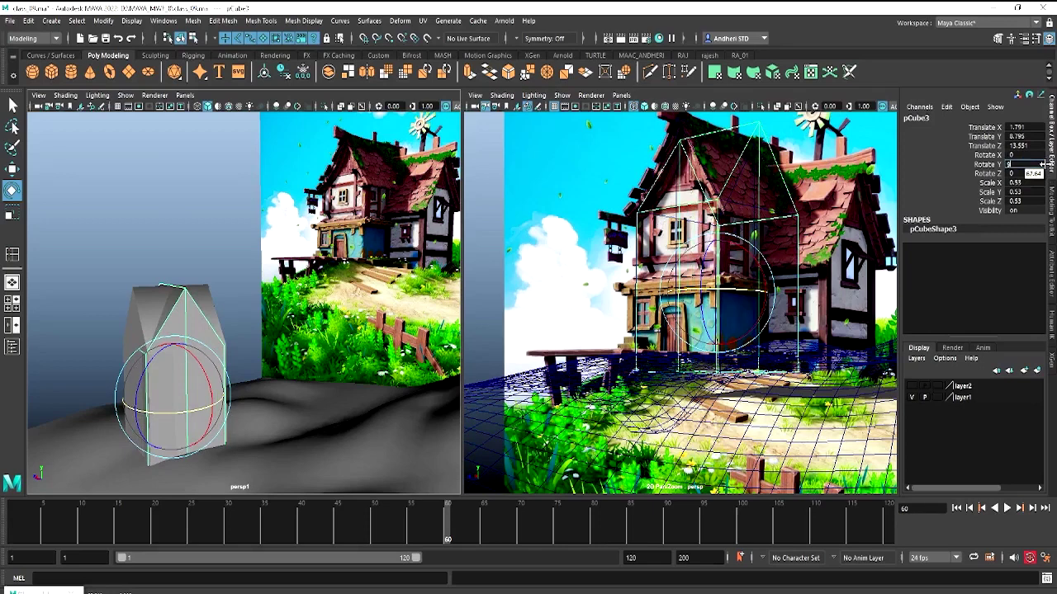
{"action": "type", "text": "0"}
{"action": "key", "text": "Return"}
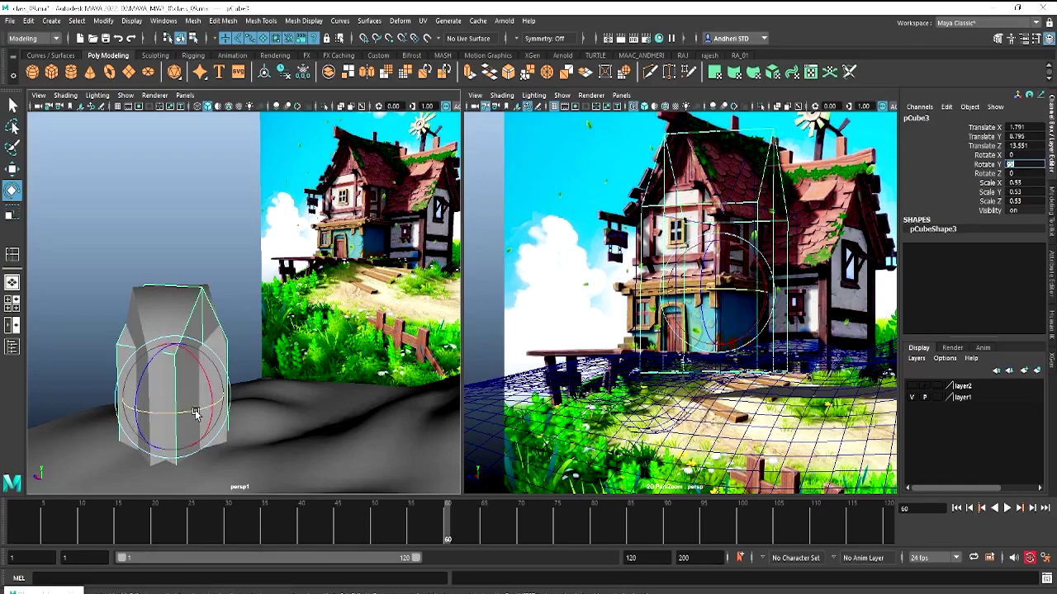
{"action": "left_click_drag", "start_coordinate": [198, 416], "coordinate": [175, 415]}
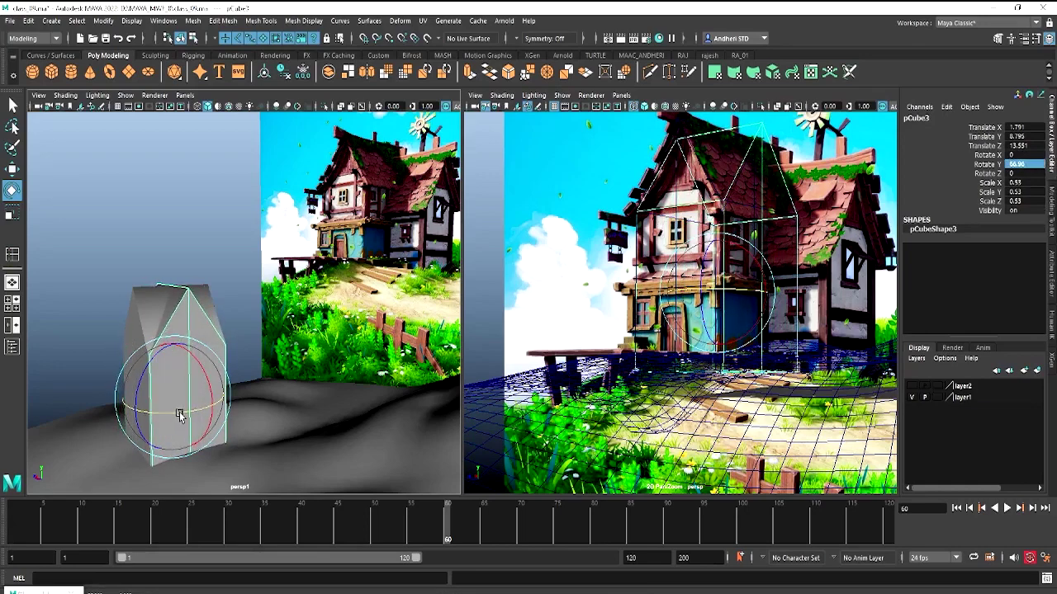
{"action": "left_click_drag", "start_coordinate": [176, 415], "coordinate": [175, 403]}
Move the duplicate down and beside the main house as a side wing
{"action": "key", "text": "w"}
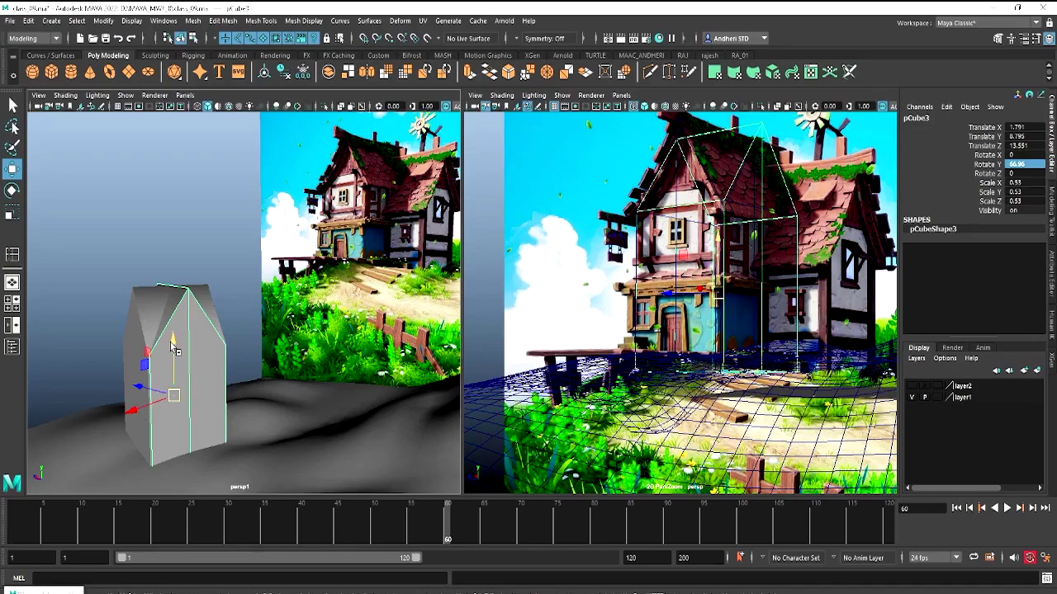
{"action": "mouse_move", "coordinate": [173, 340]}
{"action": "left_mouse_down"}
{"action": "mouse_move", "coordinate": [175, 370]}
{"action": "mouse_move", "coordinate": [209, 381]}
{"action": "left_mouse_up"}
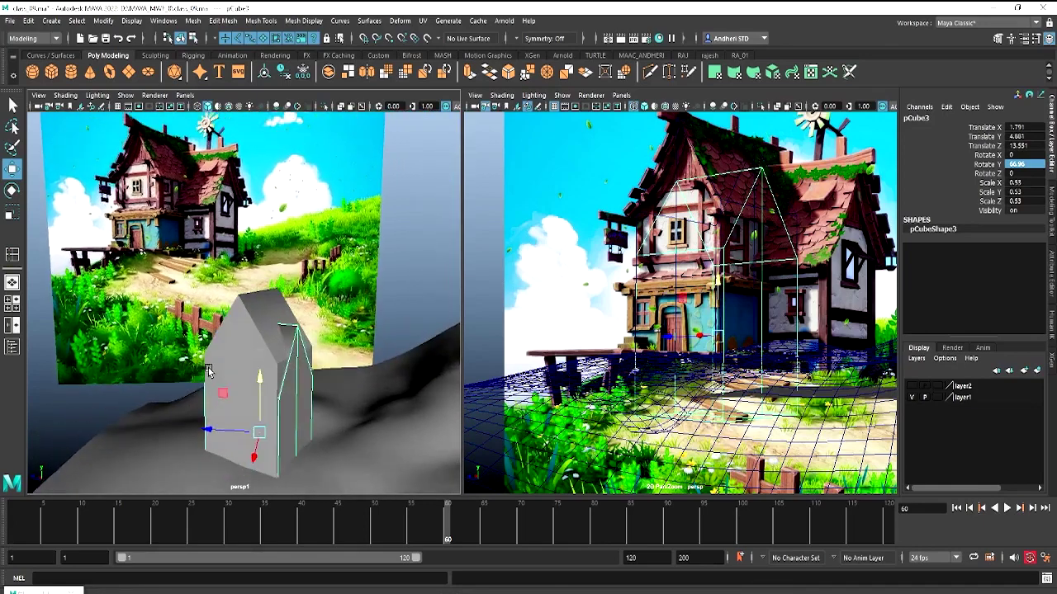
{"action": "left_click_drag", "start_coordinate": [218, 429], "coordinate": [273, 461]}
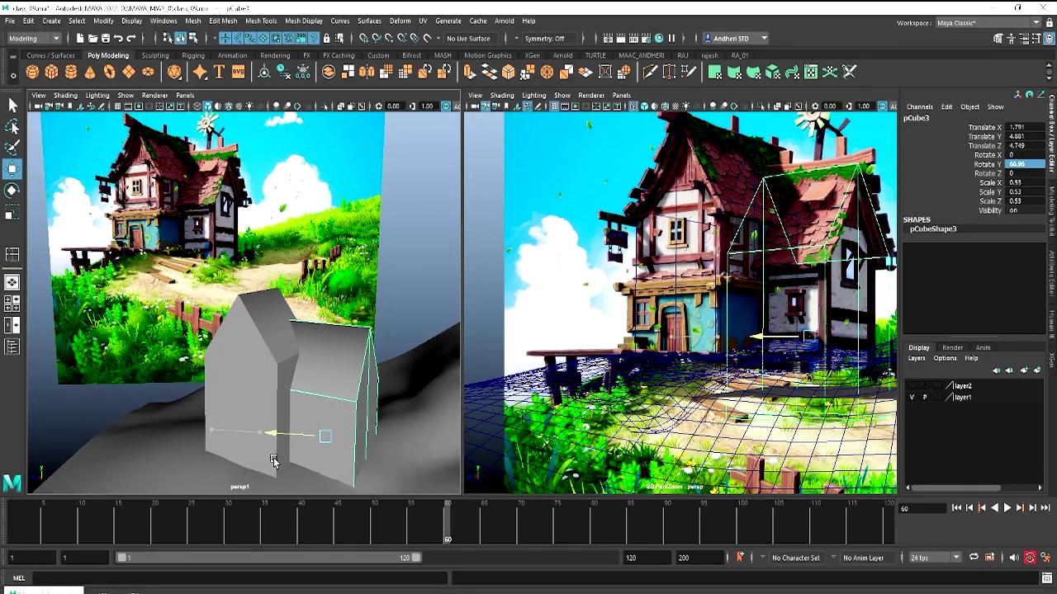
{"action": "mouse_move", "coordinate": [264, 433]}
{"action": "left_mouse_down", "text": "alt"}
{"action": "mouse_move", "coordinate": [158, 381]}
{"action": "mouse_move", "coordinate": [185, 283]}
{"action": "mouse_move", "coordinate": [217, 292]}
{"action": "left_mouse_up", "text": "alt"}
Push the main block's end face outward toward the wing
{"action": "left_click", "coordinate": [178, 279]}
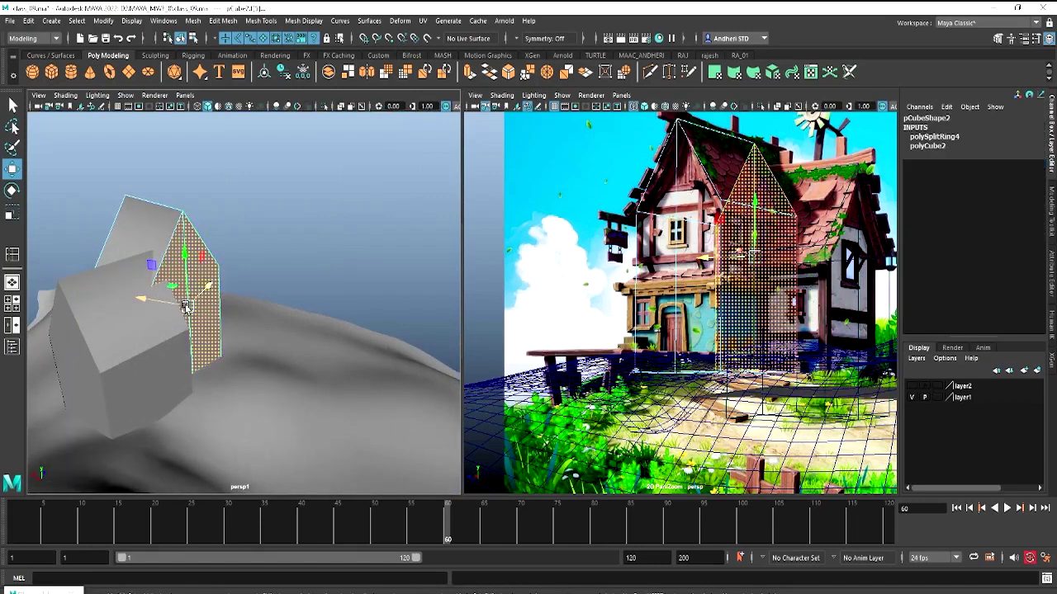
{"action": "left_click", "coordinate": [190, 304]}
{"action": "left_click_drag", "start_coordinate": [191, 304], "coordinate": [154, 309], "text": "alt"}
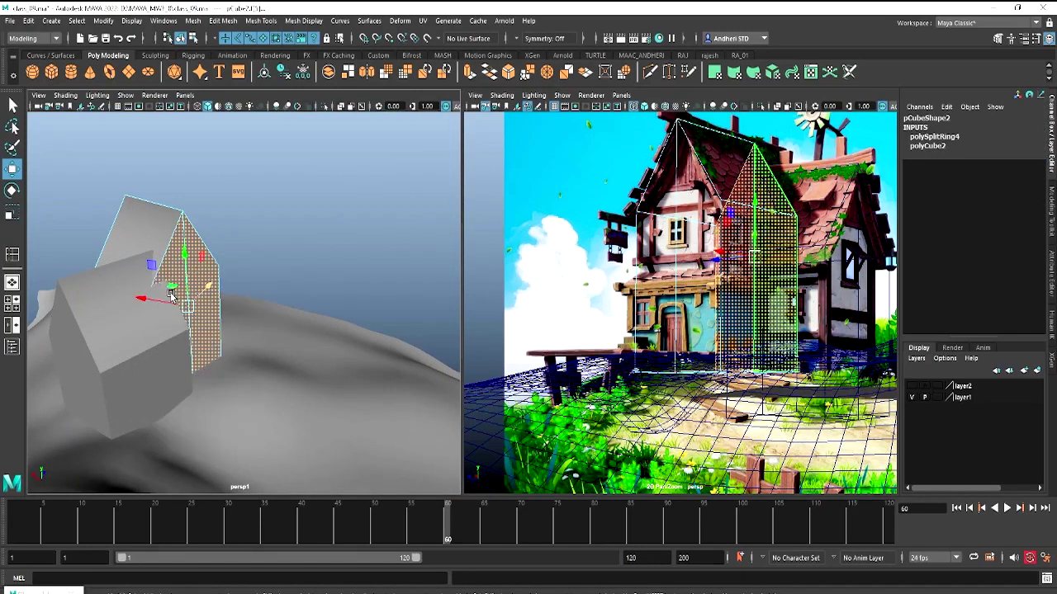
{"action": "middle_click_drag", "start_coordinate": [153, 309], "coordinate": [183, 329]}
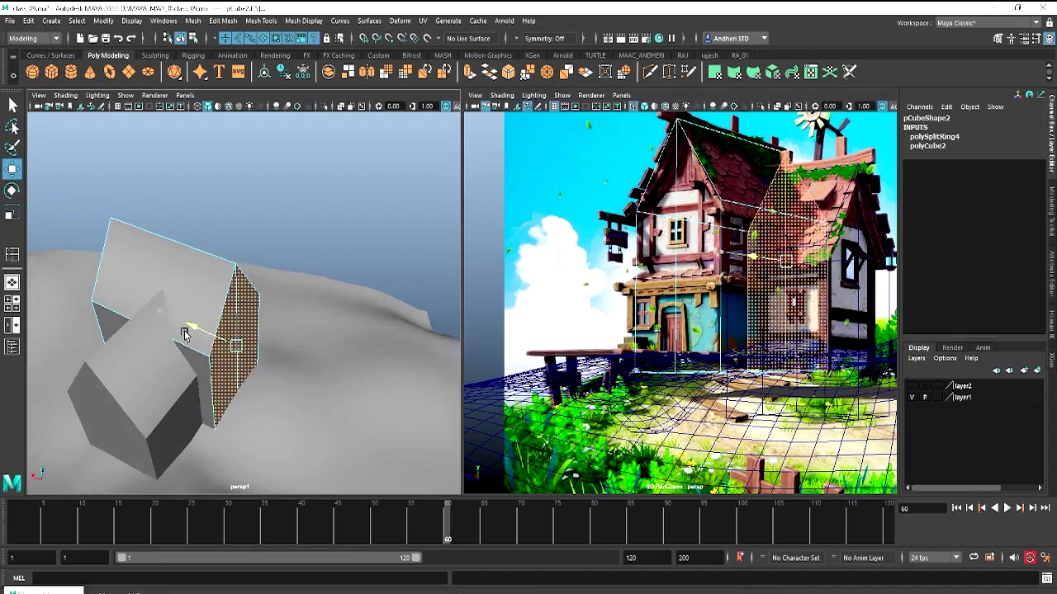
{"action": "mouse_move", "coordinate": [184, 333]}
{"action": "left_mouse_down", "text": "alt"}
{"action": "mouse_move", "coordinate": [262, 302]}
{"action": "mouse_move", "coordinate": [234, 300]}
{"action": "left_mouse_up", "text": "alt"}
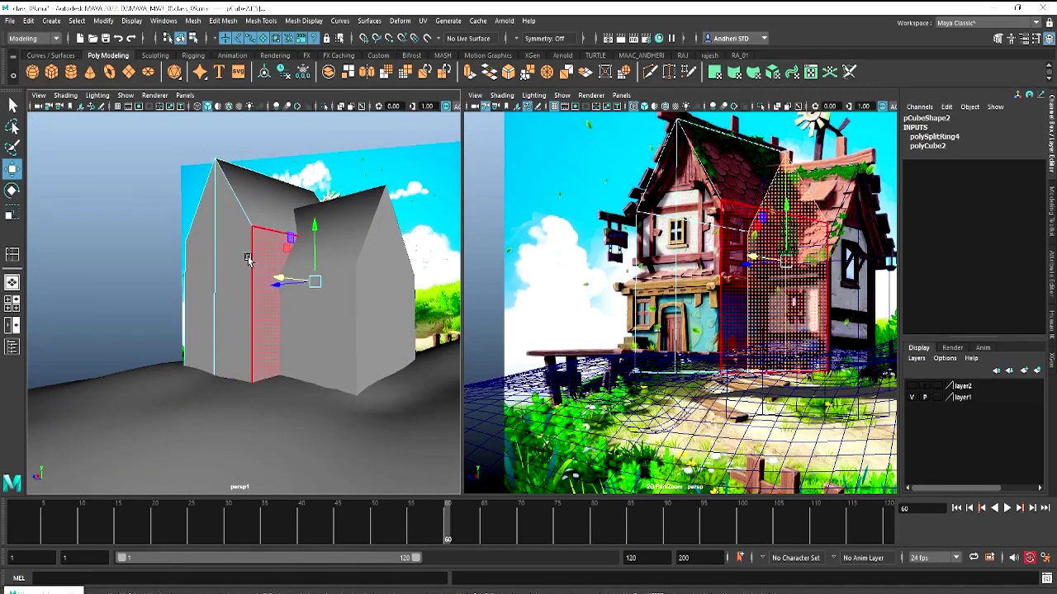
Lower pCube3 to Translate Y 2.686, raise its roof peak vertex, and return to object mode
{"action": "left_click", "coordinate": [371, 284]}
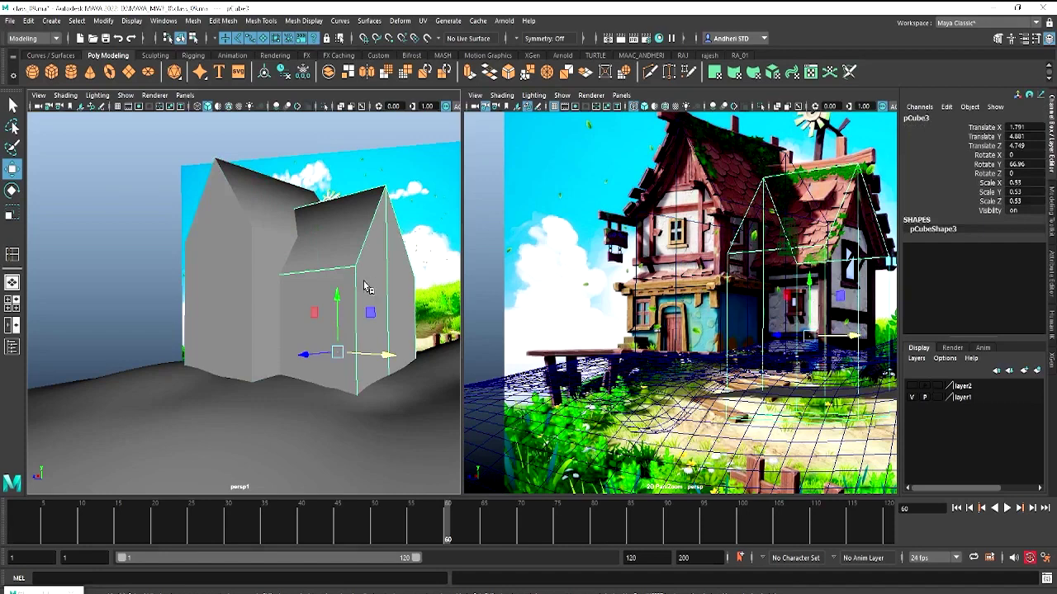
{"action": "mouse_move", "coordinate": [338, 298]}
{"action": "left_mouse_down"}
{"action": "mouse_move", "coordinate": [339, 314]}
{"action": "mouse_move", "coordinate": [342, 302]}
{"action": "left_mouse_up"}
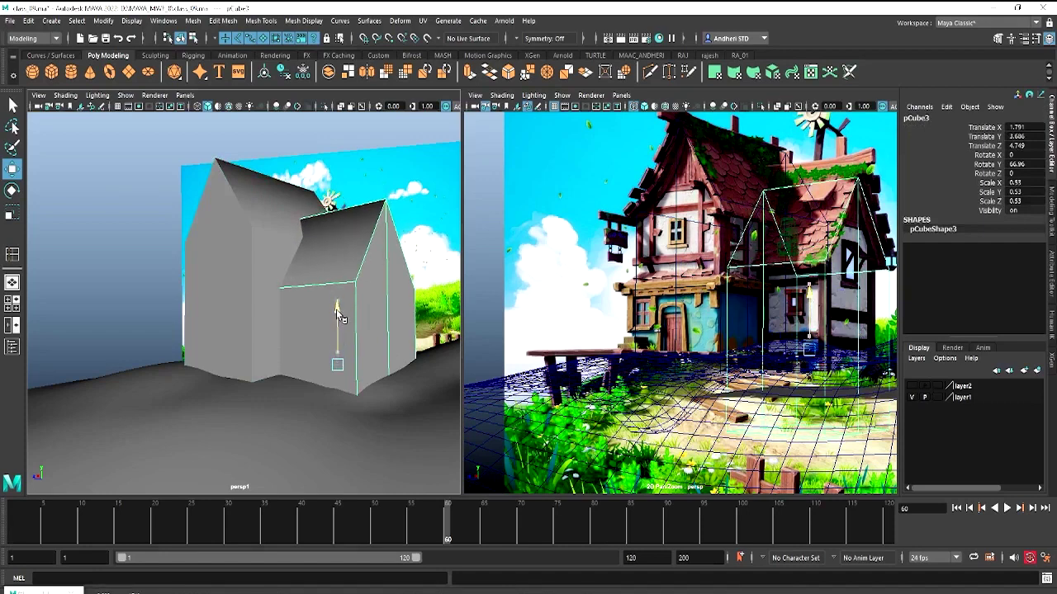
{"action": "right_click_drag", "start_coordinate": [353, 210], "coordinate": [301, 207]}
{"action": "left_click", "coordinate": [330, 204]}
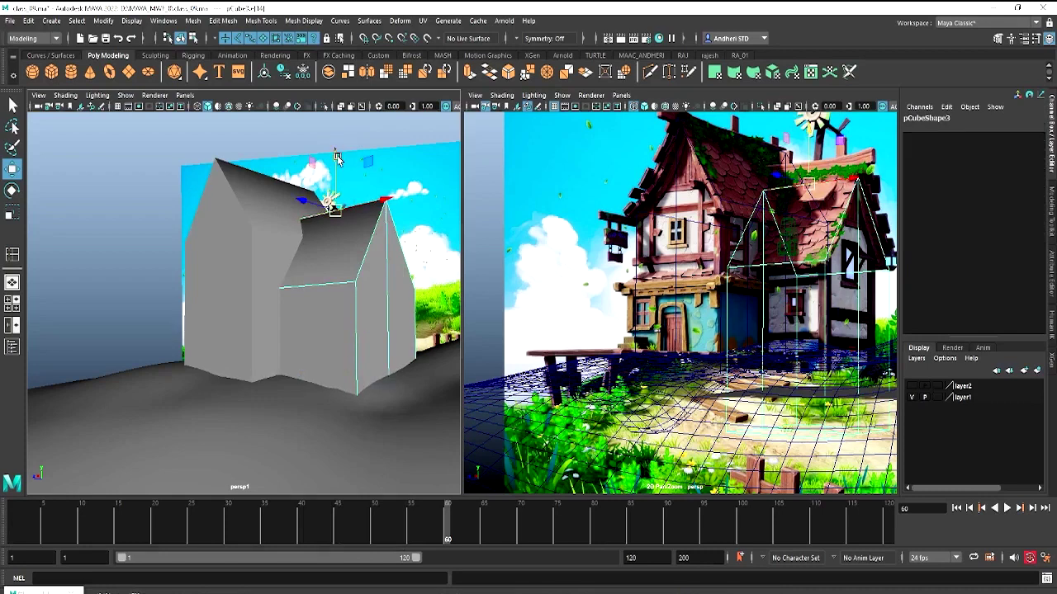
{"action": "left_click_drag", "start_coordinate": [337, 157], "coordinate": [339, 139]}
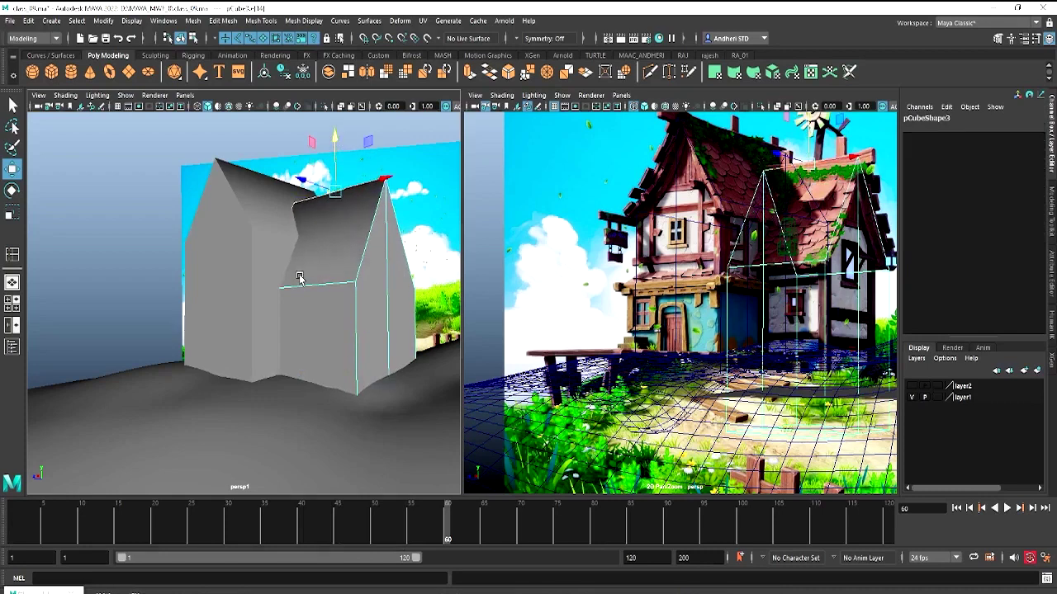
{"action": "right_click_drag", "start_coordinate": [342, 281], "coordinate": [402, 258]}
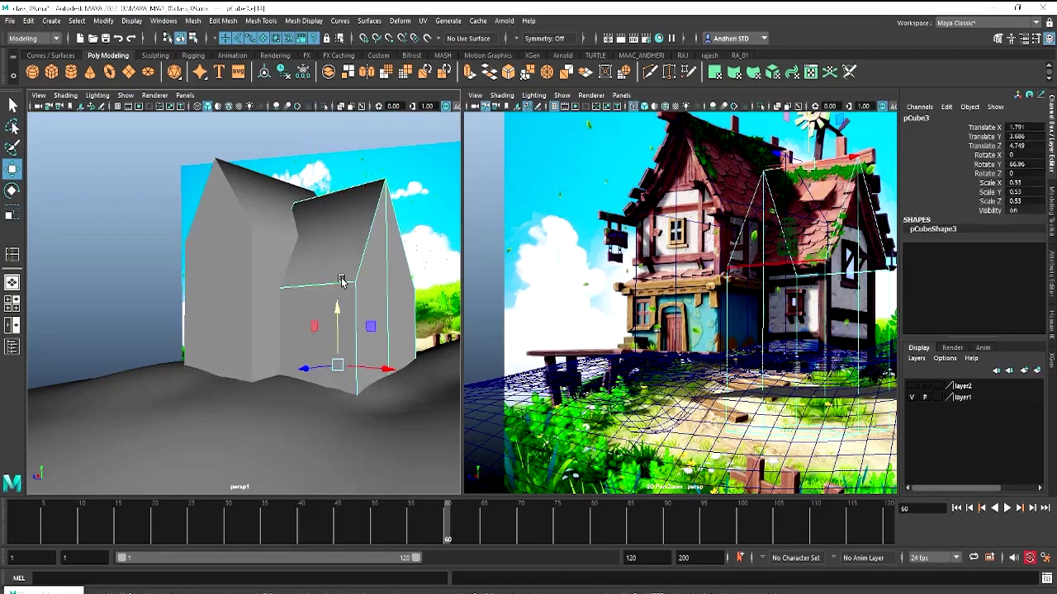
{"action": "left_click_drag", "start_coordinate": [342, 278], "coordinate": [306, 276], "text": "alt"}
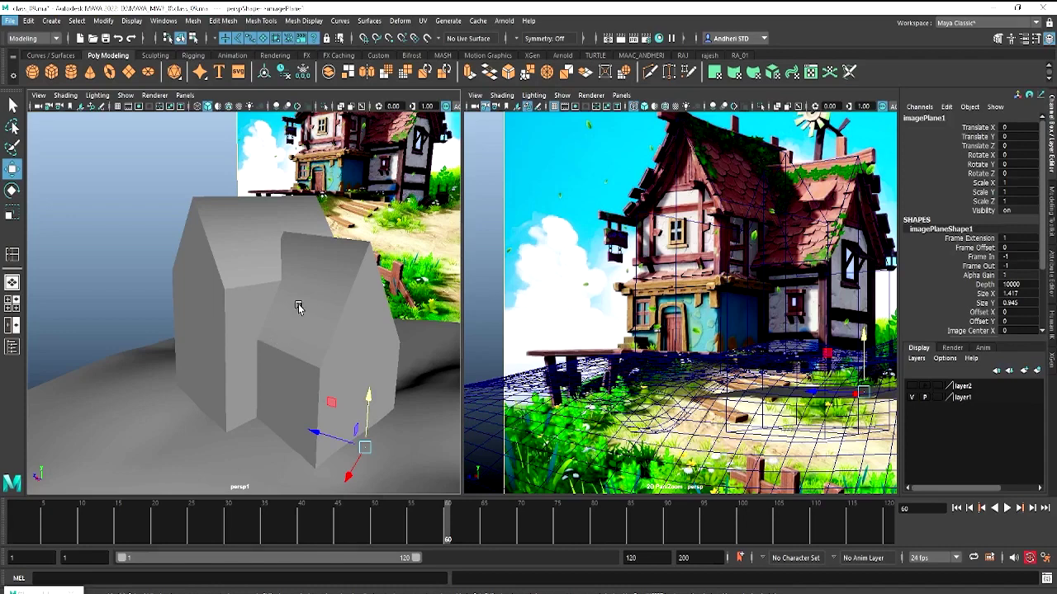
Merge the side wing and main house block into one mesh with a Boolean union
{"action": "left_click_drag", "start_coordinate": [299, 302], "coordinate": [317, 296], "text": "alt"}
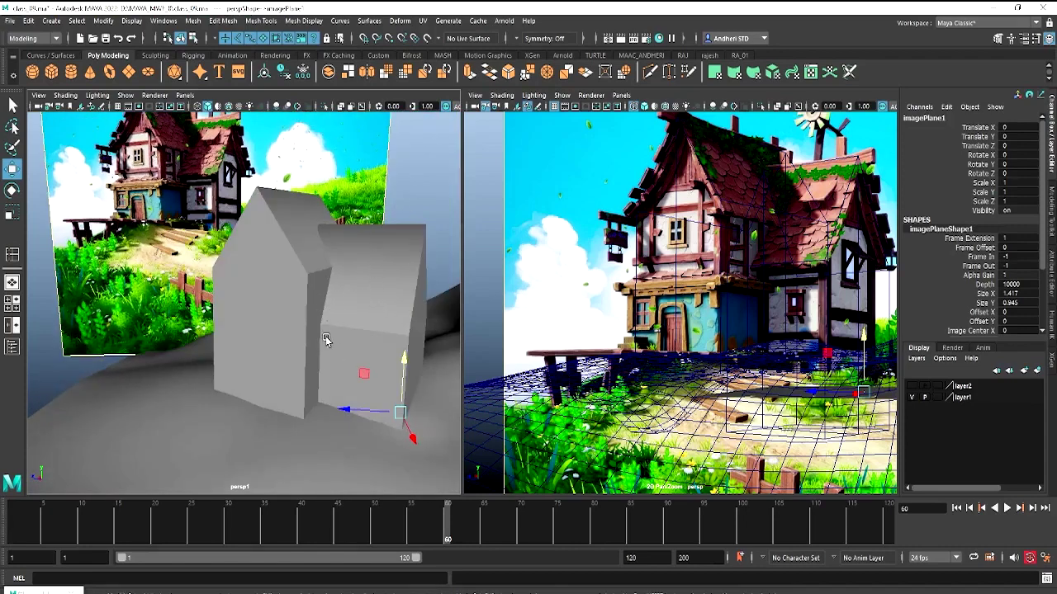
{"action": "mouse_move", "coordinate": [327, 272]}
{"action": "left_mouse_down", "text": "alt"}
{"action": "mouse_move", "coordinate": [309, 273]}
{"action": "mouse_move", "coordinate": [283, 242]}
{"action": "left_mouse_up", "text": "alt"}
{"action": "left_click", "coordinate": [336, 257]}
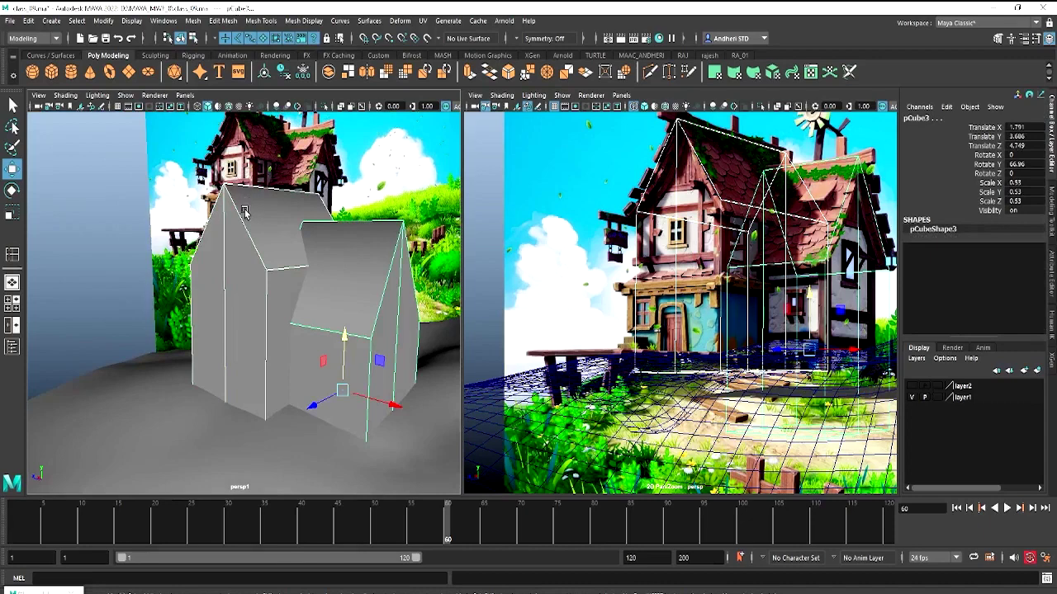
{"action": "left_click_drag", "start_coordinate": [259, 226], "coordinate": [268, 228], "text": "alt"}
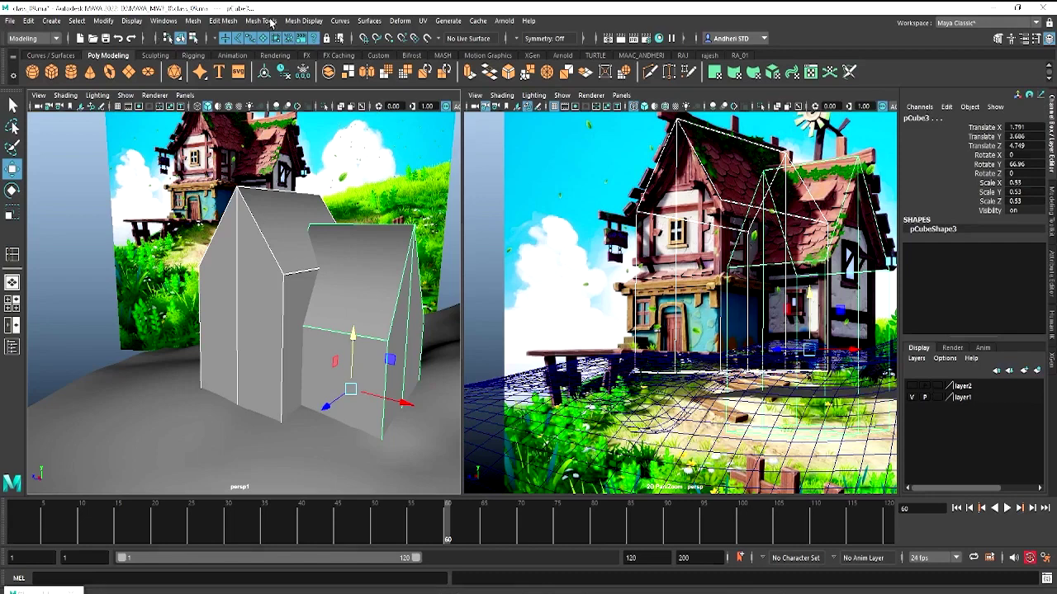
{"action": "left_click", "coordinate": [192, 20]}
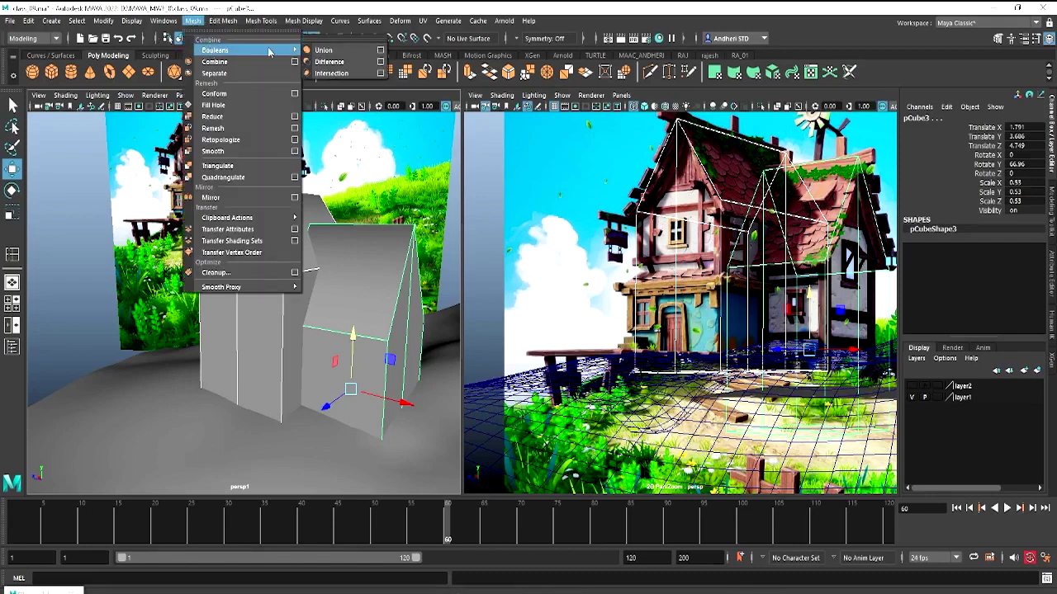
{"action": "left_click", "coordinate": [343, 44]}
{"action": "left_click_drag", "start_coordinate": [360, 33], "coordinate": [517, 116]}
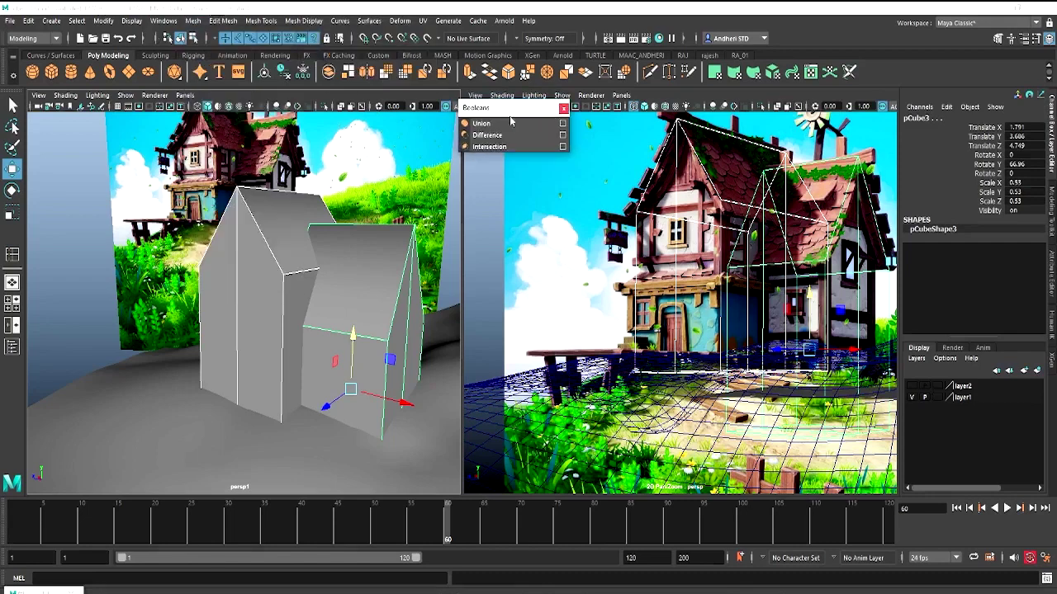
{"action": "left_click", "coordinate": [483, 123]}
{"action": "mouse_move", "coordinate": [324, 261]}
{"action": "left_mouse_down", "text": "alt"}
{"action": "mouse_move", "coordinate": [265, 274]}
{"action": "mouse_move", "coordinate": [367, 275]}
{"action": "mouse_move", "coordinate": [238, 303]}
{"action": "left_mouse_up", "text": "alt"}
Make the merged pCube4 house mesh the live surface for drawing
{"action": "key", "text": "q"}
{"action": "key", "text": "F10"}
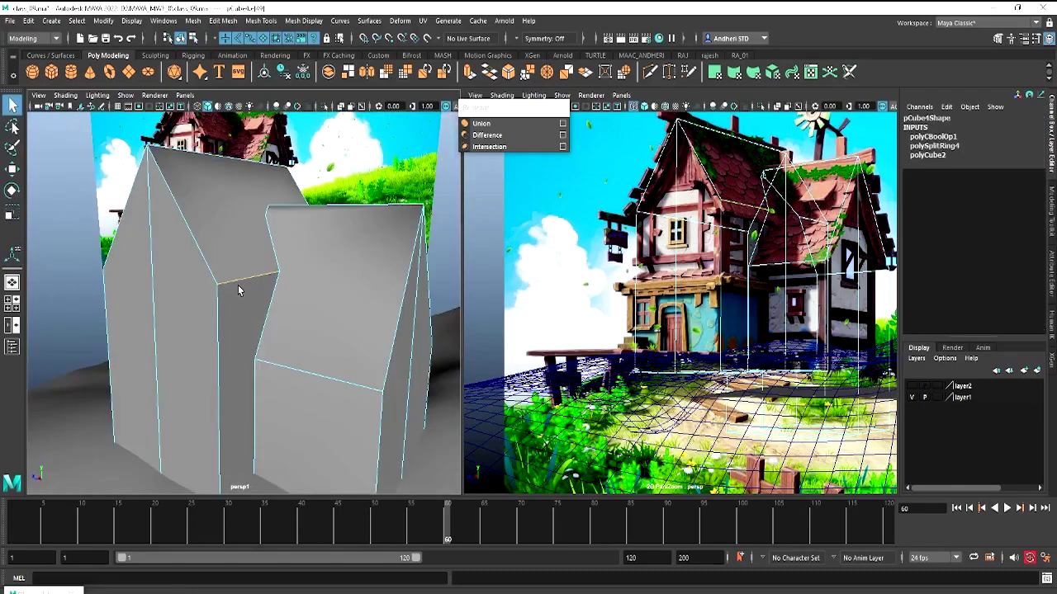
{"action": "right_click_drag", "start_coordinate": [238, 304], "coordinate": [279, 260]}
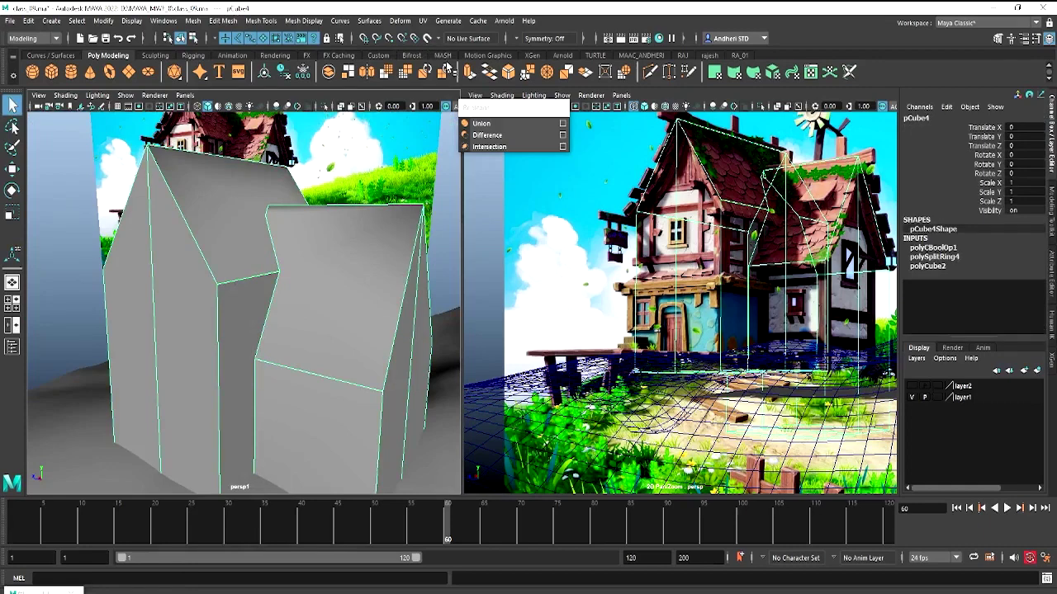
{"action": "left_click", "coordinate": [998, 38]}
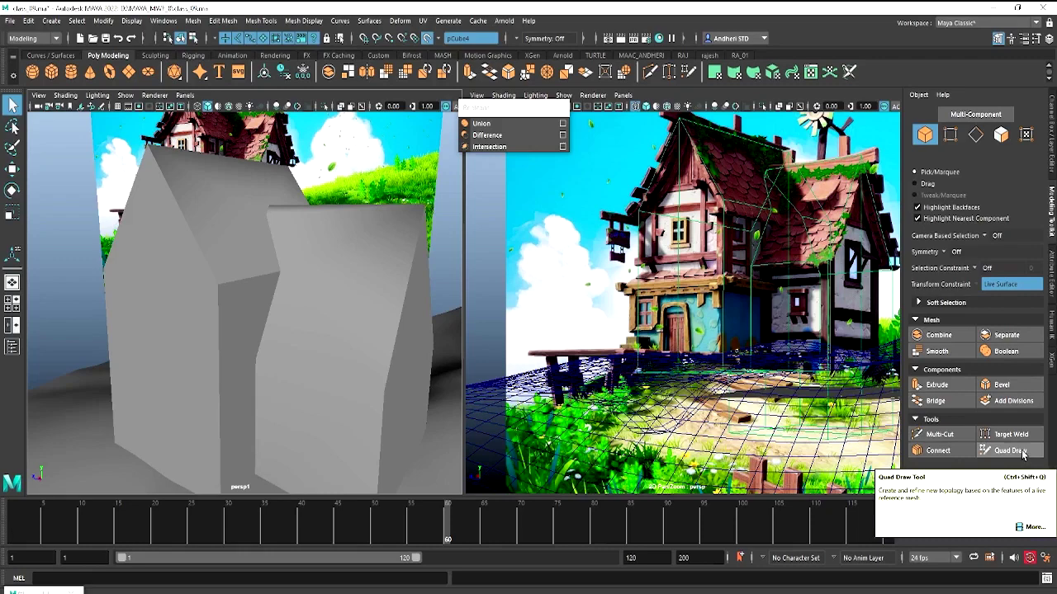
Start Quad Draw and create the first roof quad from four placed vertices
{"action": "left_click", "coordinate": [1022, 454]}
{"action": "mouse_move", "coordinate": [353, 353]}
{"action": "left_mouse_down", "text": "alt"}
{"action": "mouse_move", "coordinate": [272, 326]}
{"action": "mouse_move", "coordinate": [194, 354]}
{"action": "left_mouse_up", "text": "alt"}
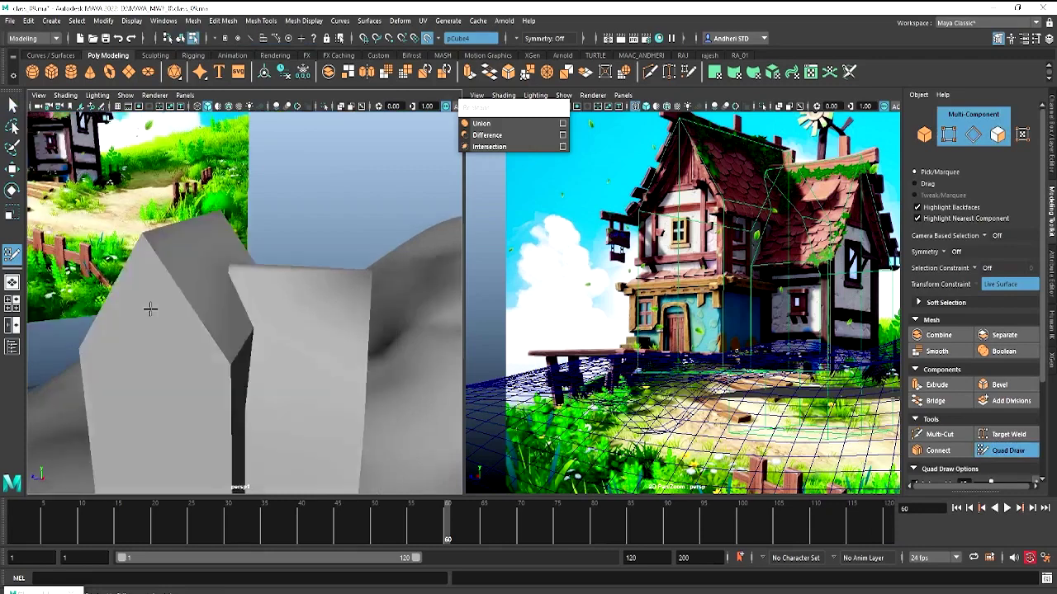
{"action": "mouse_move", "coordinate": [150, 308]}
{"action": "left_mouse_down", "text": "alt"}
{"action": "mouse_move", "coordinate": [106, 316]}
{"action": "mouse_move", "coordinate": [185, 262]}
{"action": "mouse_move", "coordinate": [215, 267]}
{"action": "left_mouse_up", "text": "alt"}
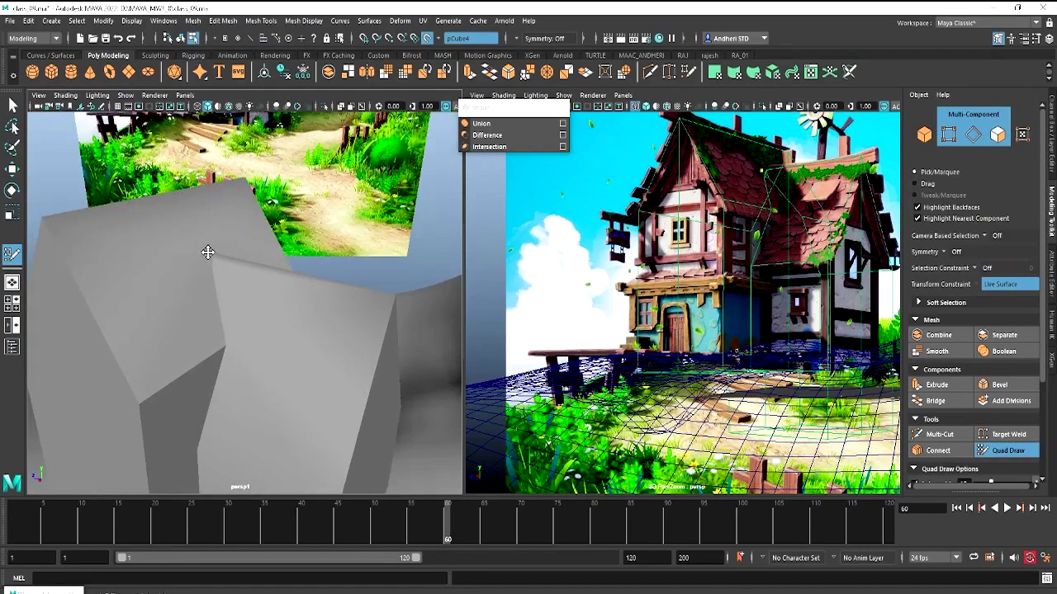
{"action": "left_click", "coordinate": [207, 251]}
{"action": "left_click", "coordinate": [226, 343]}
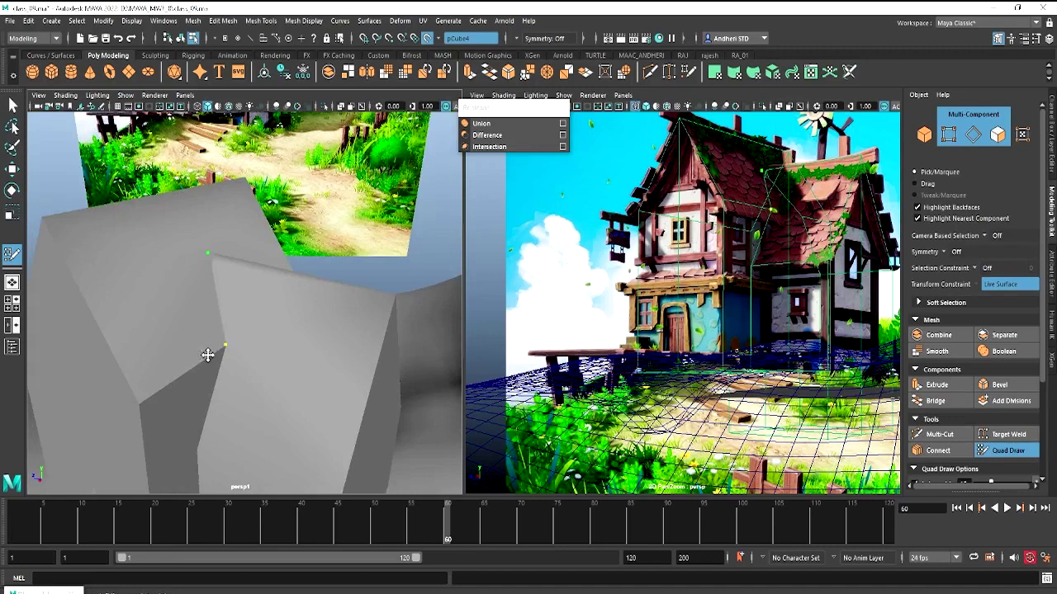
{"action": "left_click", "coordinate": [139, 402]}
{"action": "mouse_move", "coordinate": [139, 402]}
{"action": "left_mouse_down", "text": "alt"}
{"action": "mouse_move", "coordinate": [170, 384]}
{"action": "mouse_move", "coordinate": [162, 373]}
{"action": "left_mouse_up", "text": "alt"}
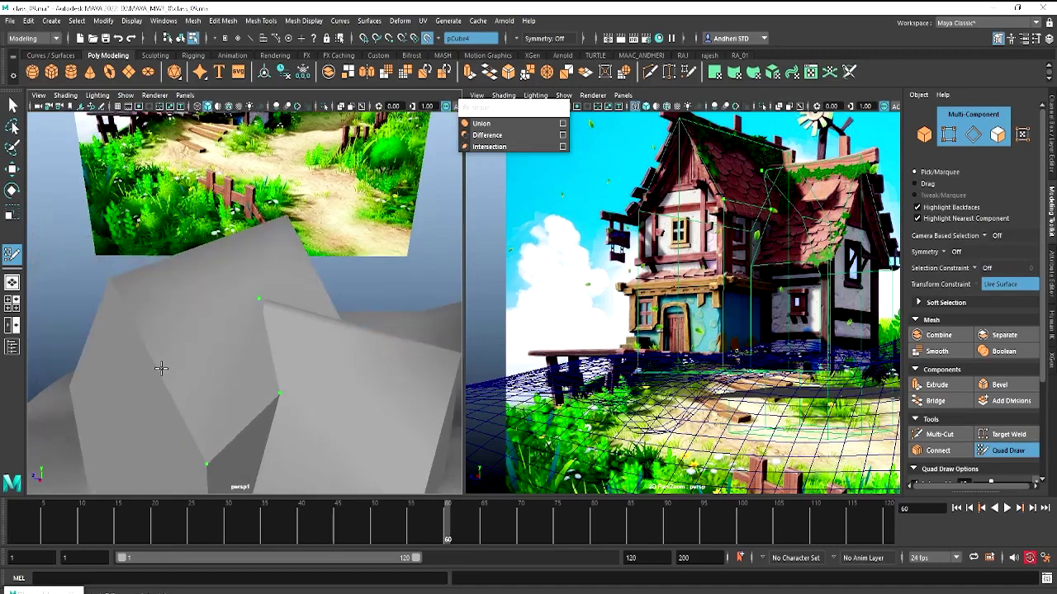
{"action": "left_click", "coordinate": [112, 281]}
{"action": "left_click", "coordinate": [187, 312], "text": "shift"}
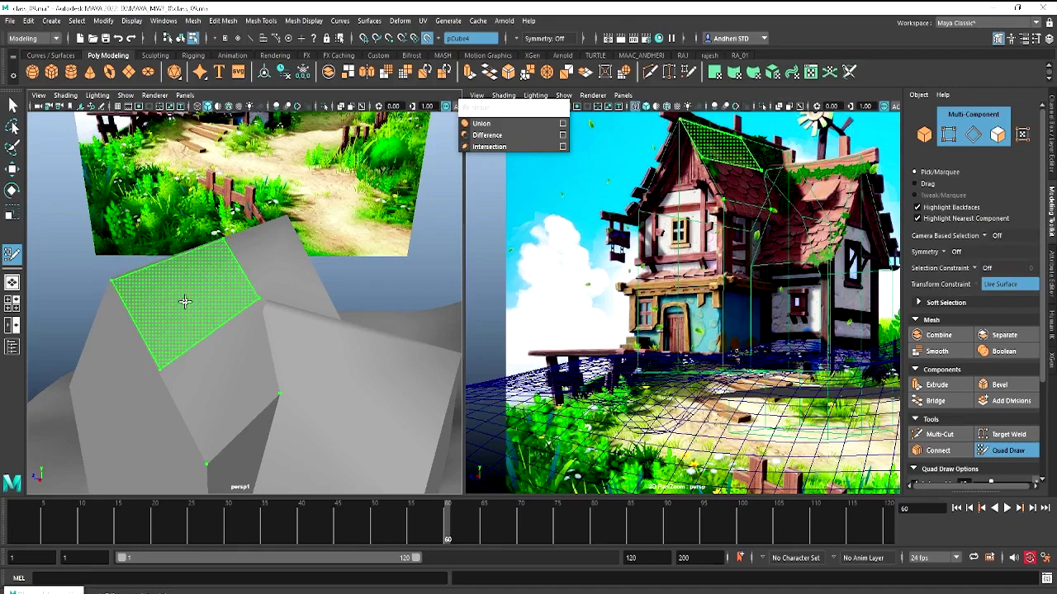
Add three more quads along the roof slope and the adjoining roof section
{"action": "left_click", "coordinate": [219, 374], "text": "shift"}
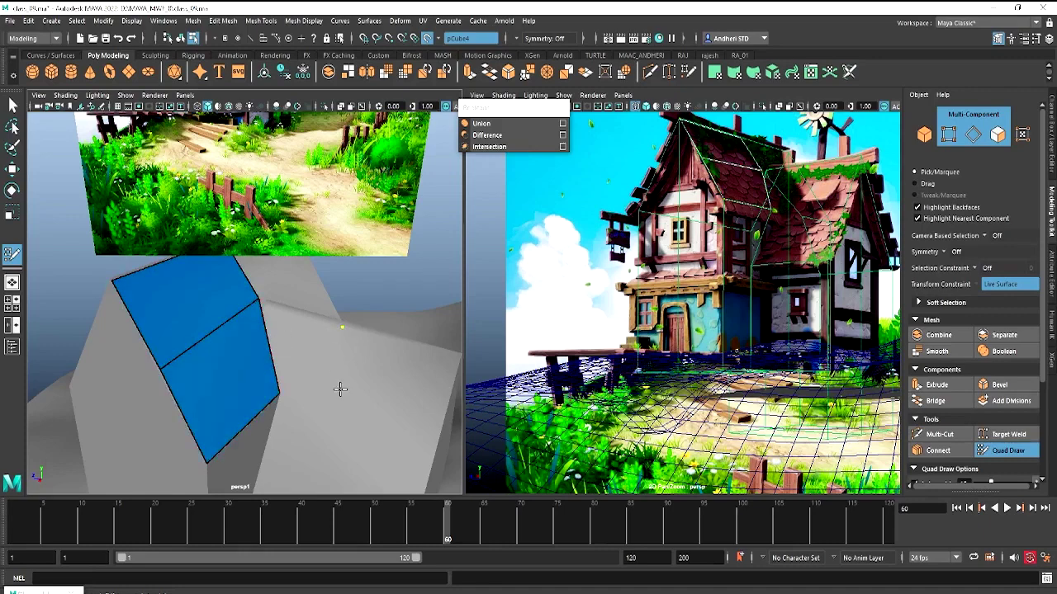
{"action": "mouse_move", "coordinate": [344, 389]}
{"action": "left_mouse_down", "text": "alt"}
{"action": "mouse_move", "coordinate": [328, 366]}
{"action": "mouse_move", "coordinate": [344, 359]}
{"action": "mouse_move", "coordinate": [335, 382]}
{"action": "left_mouse_up", "text": "alt"}
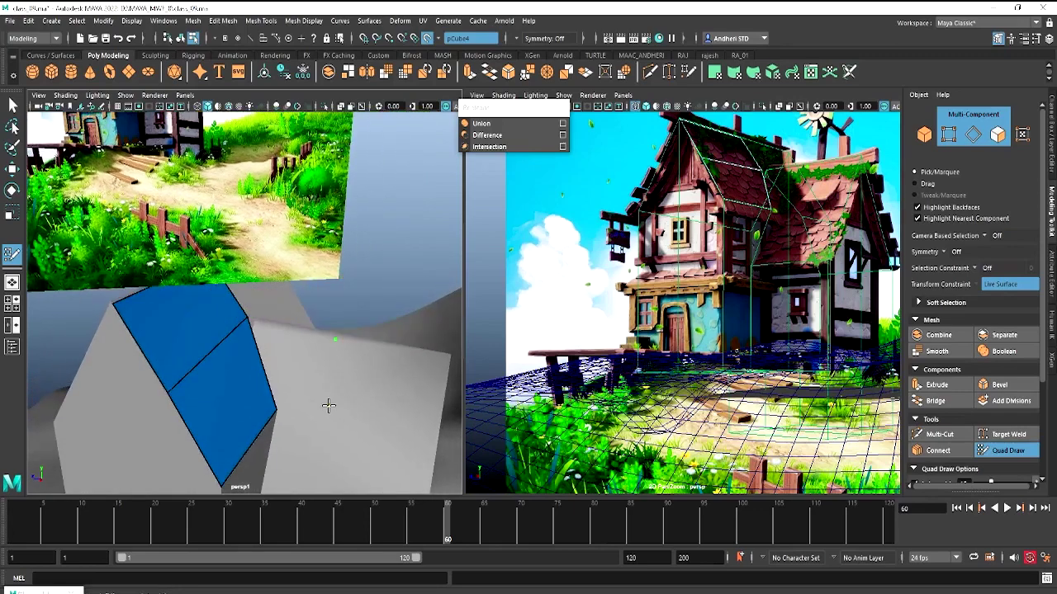
{"action": "left_click", "coordinate": [299, 358], "text": "shift"}
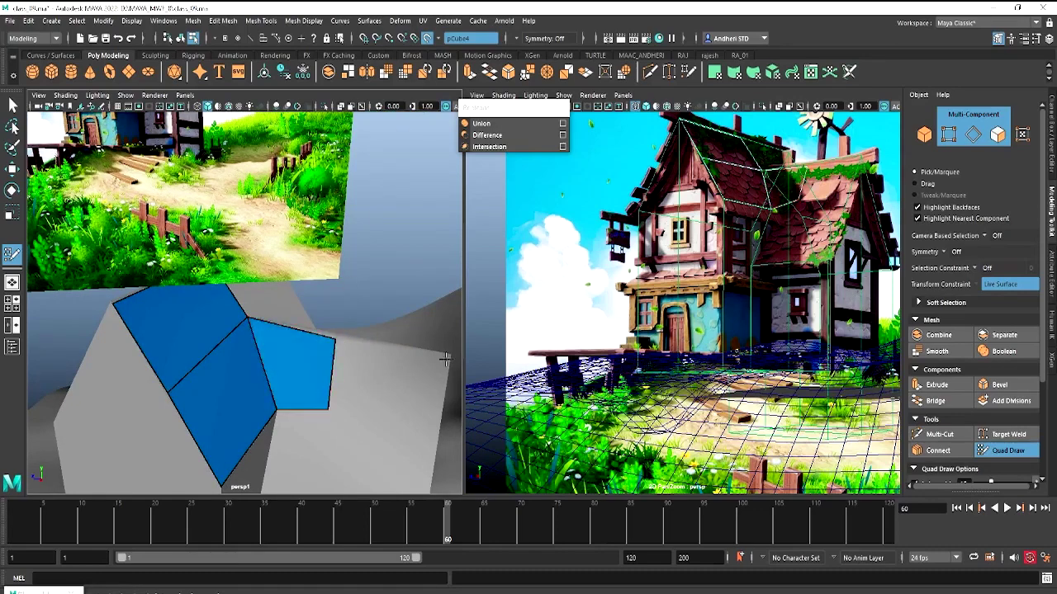
{"action": "left_click_drag", "start_coordinate": [446, 359], "coordinate": [371, 347], "text": "alt"}
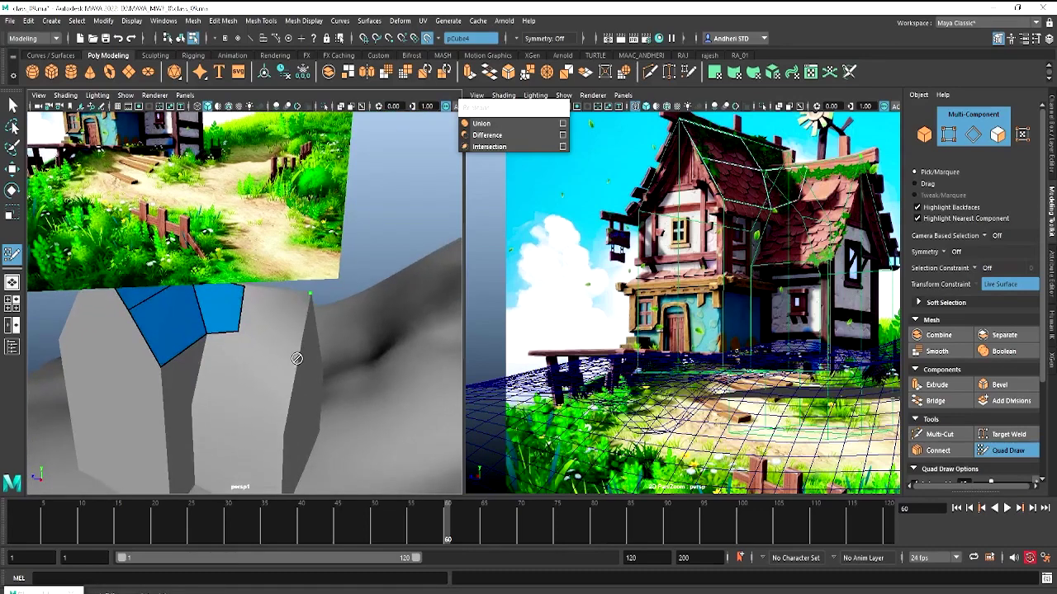
{"action": "left_click", "coordinate": [281, 318], "text": "shift"}
{"action": "mouse_move", "coordinate": [239, 374]}
{"action": "left_mouse_down", "text": "alt"}
{"action": "mouse_move", "coordinate": [299, 358]}
{"action": "mouse_move", "coordinate": [280, 398]}
{"action": "left_mouse_up", "text": "alt"}
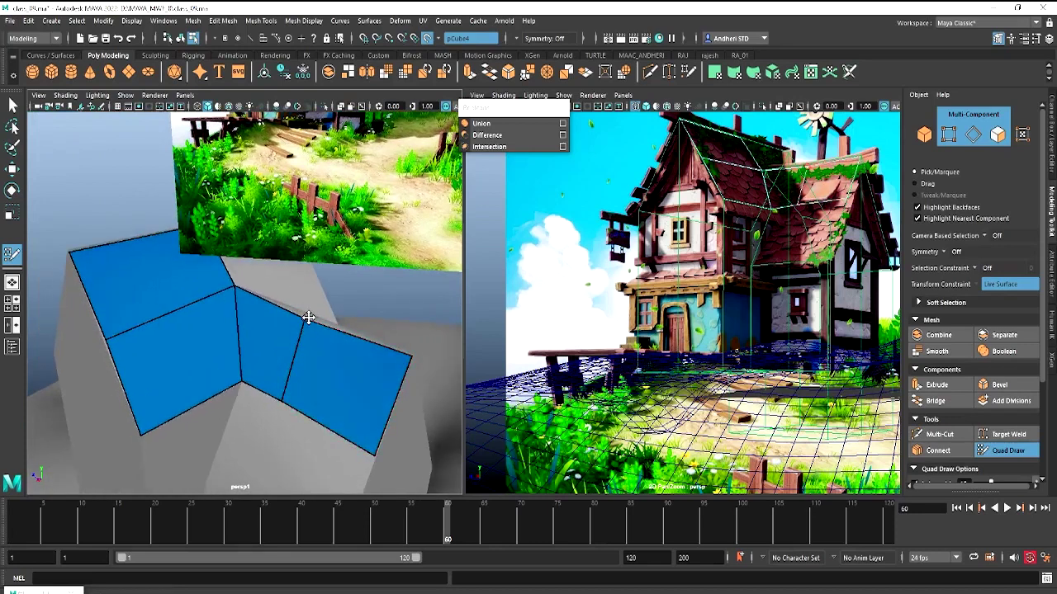
{"action": "mouse_move", "coordinate": [331, 347]}
{"action": "left_mouse_down", "text": "alt"}
{"action": "mouse_move", "coordinate": [278, 371]}
{"action": "mouse_move", "coordinate": [283, 349]}
{"action": "mouse_move", "coordinate": [271, 368]}
{"action": "mouse_move", "coordinate": [282, 385]}
{"action": "mouse_move", "coordinate": [228, 347]}
{"action": "left_mouse_up", "text": "alt"}
{"action": "left_click_drag", "start_coordinate": [162, 366], "coordinate": [229, 380], "text": "alt"}
{"action": "mouse_move", "coordinate": [328, 404]}
{"action": "left_mouse_down", "text": "alt"}
{"action": "mouse_move", "coordinate": [255, 417]}
{"action": "mouse_move", "coordinate": [227, 384]}
{"action": "left_mouse_up", "text": "alt"}
{"action": "left_click", "coordinate": [126, 95]}
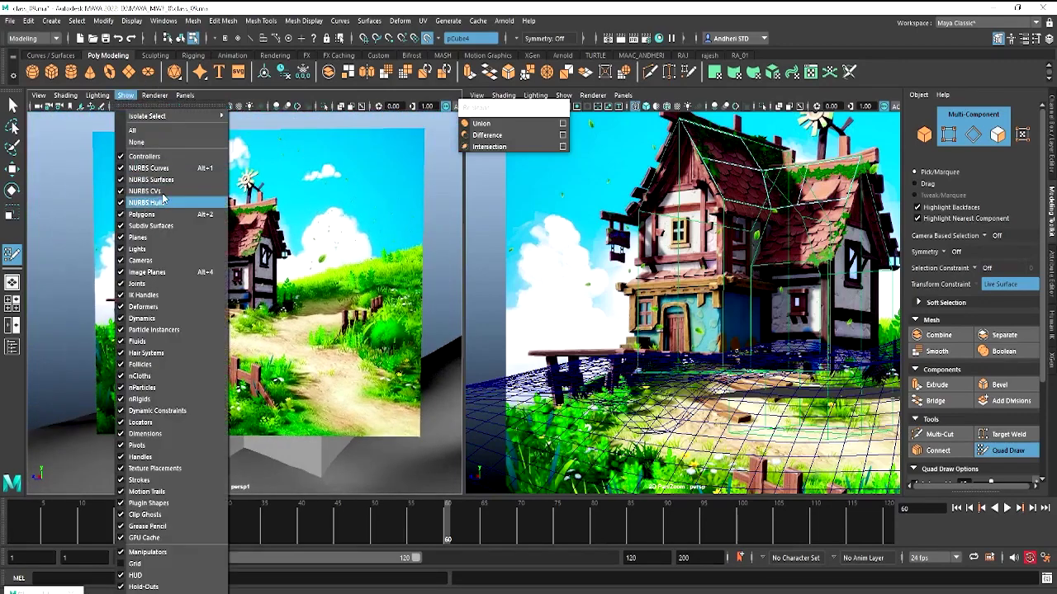
Hide the reference image plane and turn on Wireframe on Shaded
{"action": "left_click", "coordinate": [157, 272]}
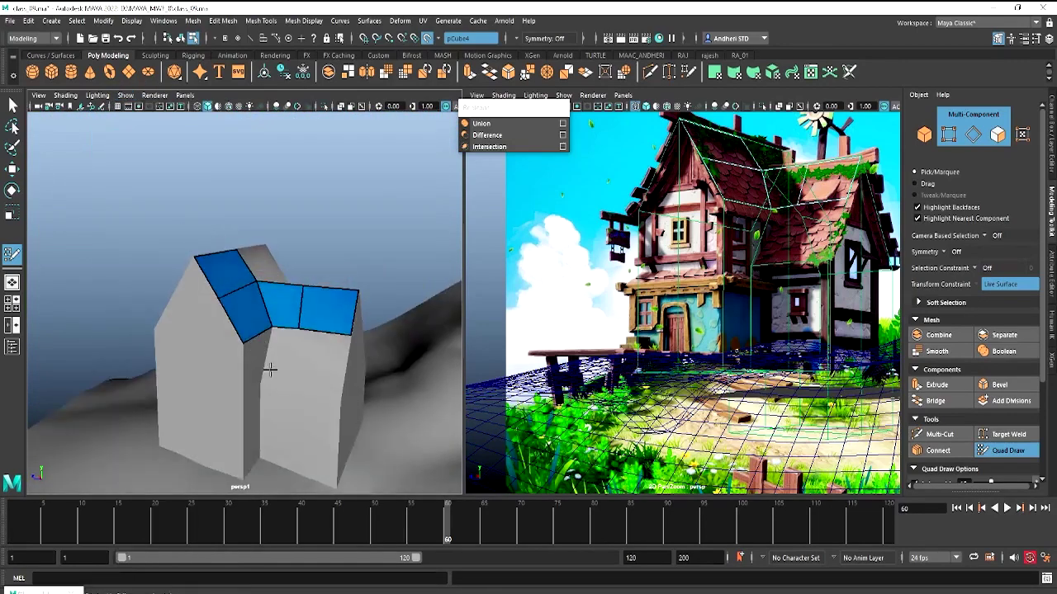
{"action": "scroll", "coordinate": [270, 366], "scroll_direction": "up", "scroll_amount": 1}
{"action": "scroll", "coordinate": [236, 350], "scroll_direction": "up", "scroll_amount": 2}
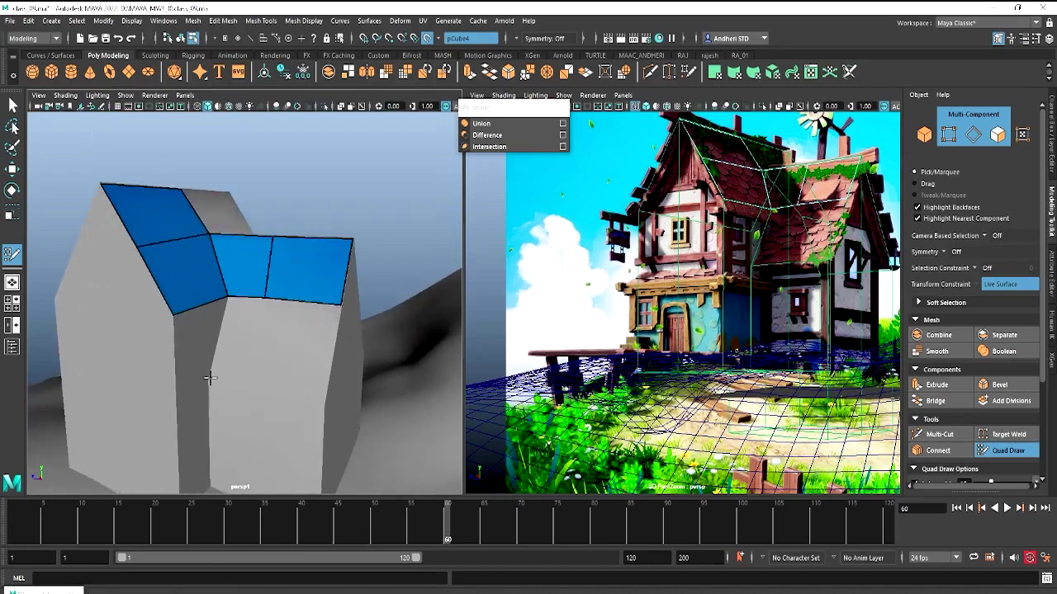
{"action": "left_click", "coordinate": [65, 95]}
{"action": "left_click", "coordinate": [105, 201]}
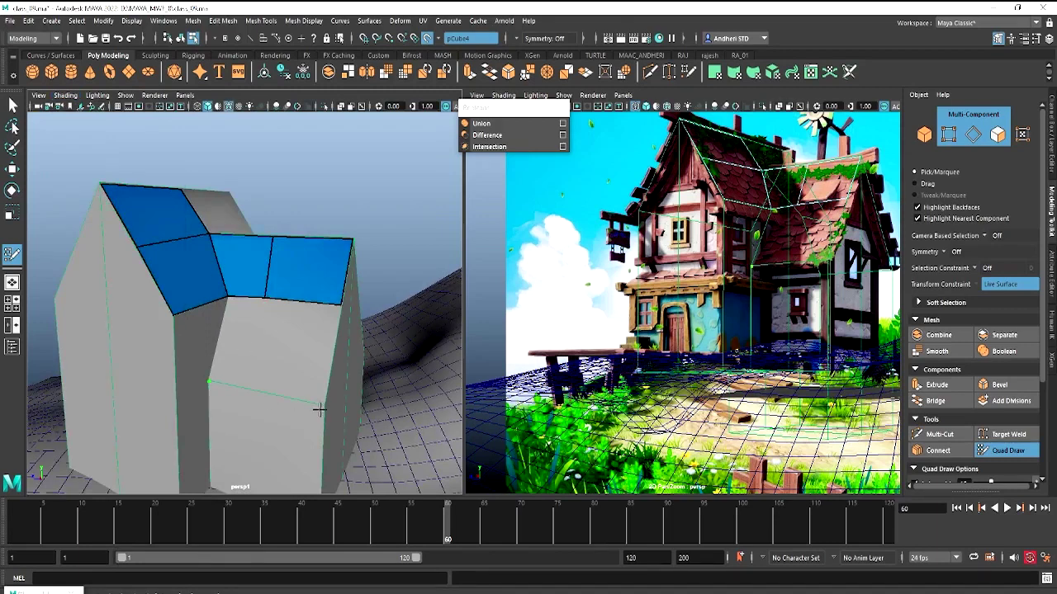
Fill two quads on the wall just below the roof faces
{"action": "left_click", "coordinate": [324, 405]}
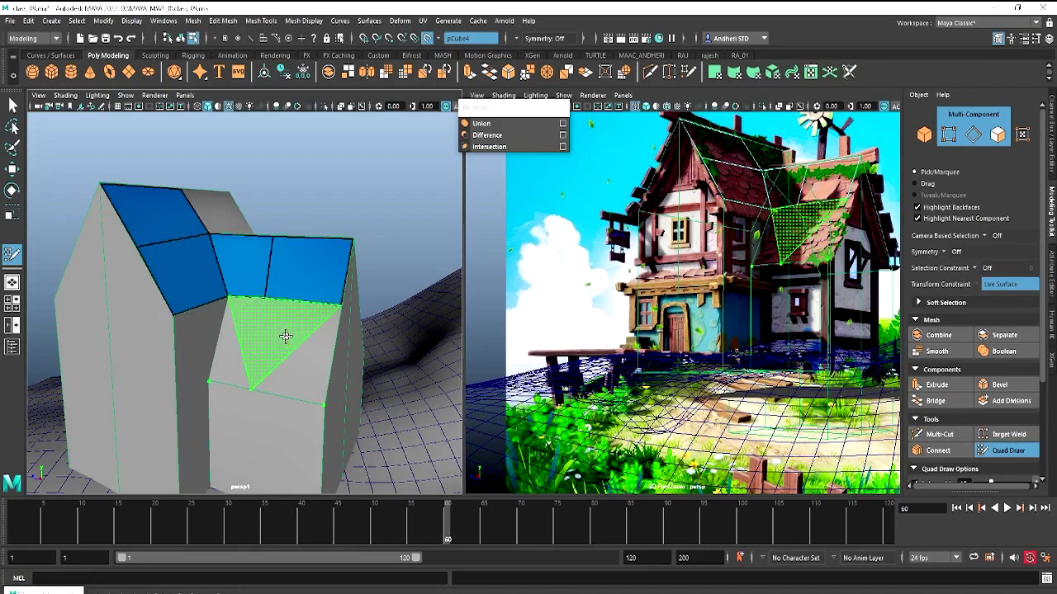
{"action": "left_click", "coordinate": [293, 357], "text": "shift"}
{"action": "left_click", "coordinate": [237, 349], "text": "shift"}
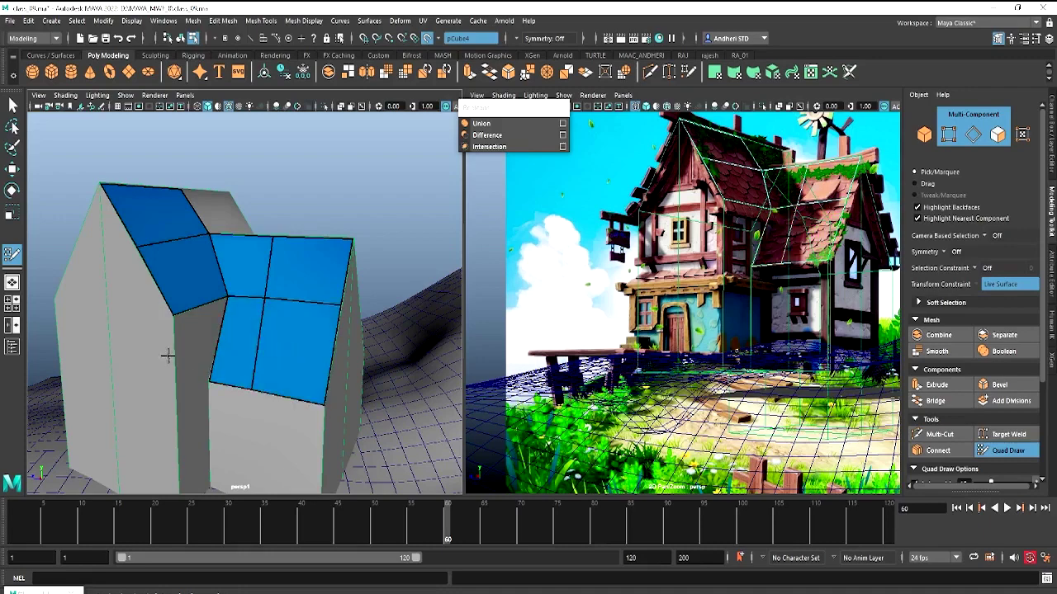
{"action": "mouse_move", "coordinate": [165, 355]}
{"action": "left_mouse_down", "text": "alt"}
{"action": "mouse_move", "coordinate": [236, 353]}
{"action": "mouse_move", "coordinate": [273, 370]}
{"action": "mouse_move", "coordinate": [213, 391]}
{"action": "mouse_move", "coordinate": [267, 368]}
{"action": "left_mouse_up", "text": "alt"}
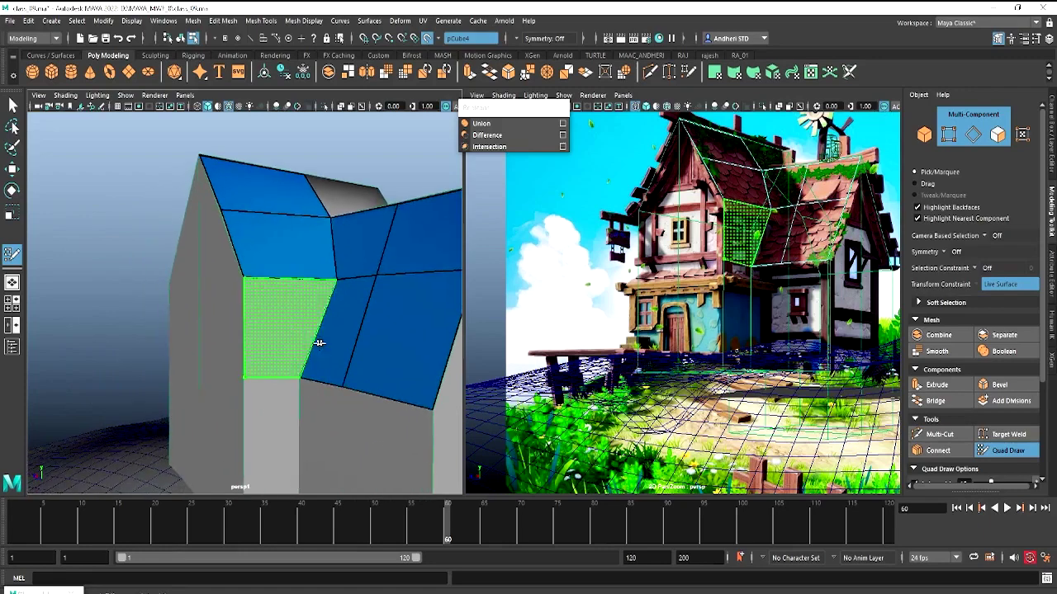
{"action": "middle_click_drag", "start_coordinate": [319, 371], "coordinate": [324, 258], "text": "alt"}
{"action": "scroll", "coordinate": [299, 366], "scroll_direction": "up", "scroll_amount": 1}
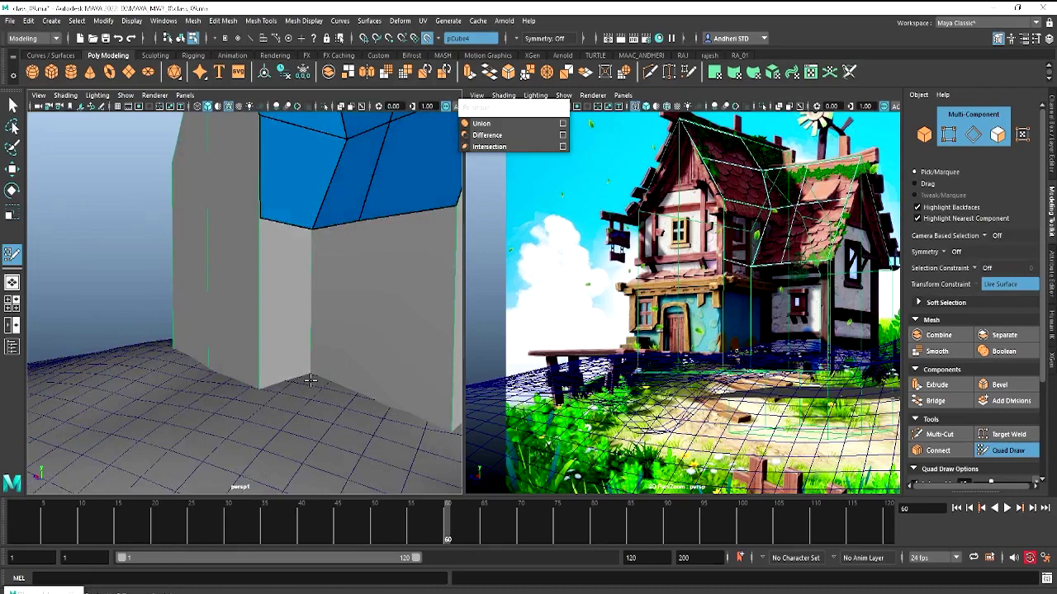
Extend the wall strip down to its base with further quads
{"action": "left_click", "coordinate": [310, 376]}
{"action": "left_click", "coordinate": [278, 304], "text": "shift"}
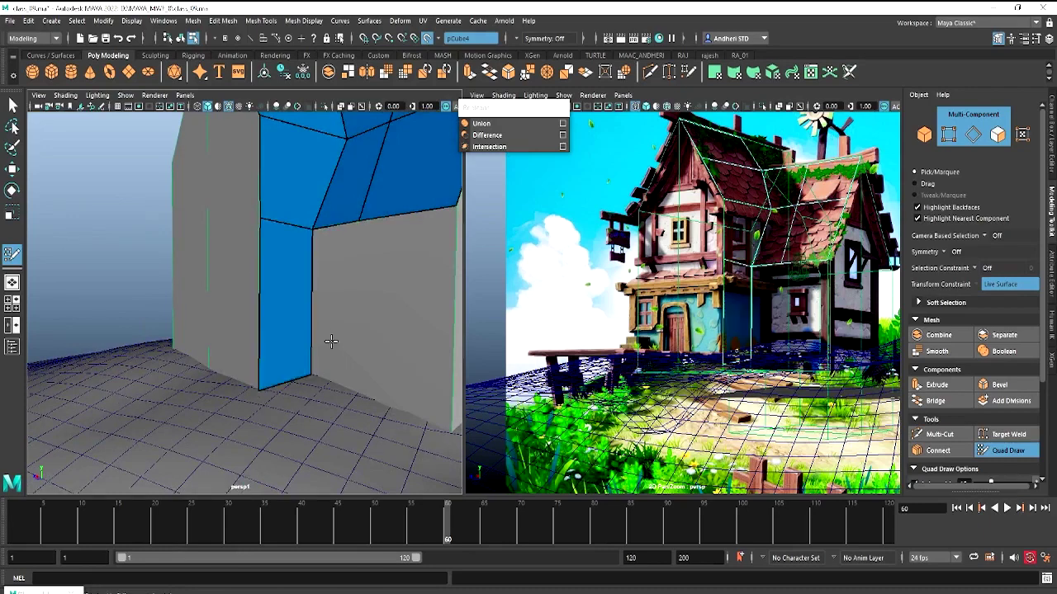
{"action": "mouse_move", "coordinate": [330, 341]}
{"action": "left_mouse_down", "text": "alt"}
{"action": "mouse_move", "coordinate": [389, 325]}
{"action": "mouse_move", "coordinate": [249, 335]}
{"action": "left_mouse_up", "text": "alt"}
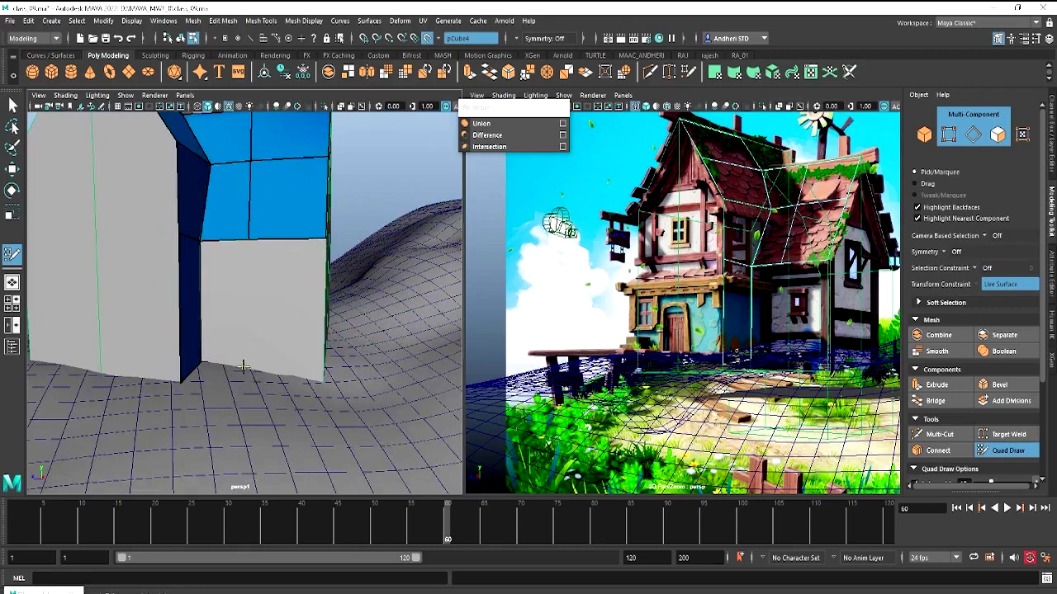
{"action": "left_click", "coordinate": [242, 367]}
{"action": "left_click", "coordinate": [292, 307], "text": "shift"}
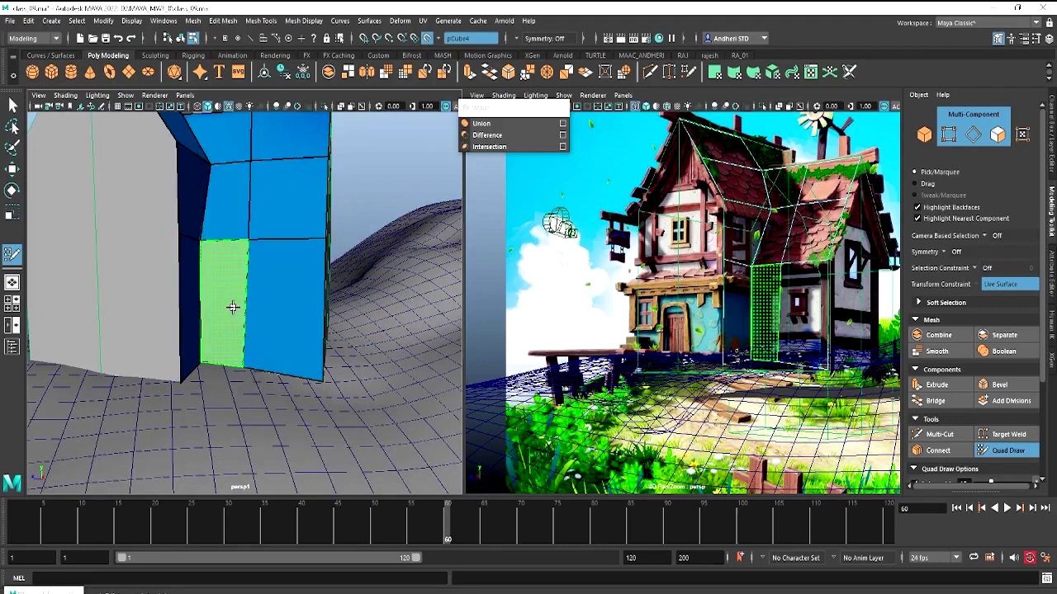
{"action": "left_click", "coordinate": [236, 306], "text": "shift"}
{"action": "mouse_move", "coordinate": [283, 296]}
{"action": "left_mouse_down", "text": "alt"}
{"action": "mouse_move", "coordinate": [212, 302]}
{"action": "mouse_move", "coordinate": [283, 319]}
{"action": "mouse_move", "coordinate": [189, 330]}
{"action": "mouse_move", "coordinate": [265, 217]}
{"action": "mouse_move", "coordinate": [303, 222]}
{"action": "mouse_move", "coordinate": [217, 236]}
{"action": "mouse_move", "coordinate": [300, 248]}
{"action": "mouse_move", "coordinate": [283, 297]}
{"action": "left_mouse_up", "text": "alt"}
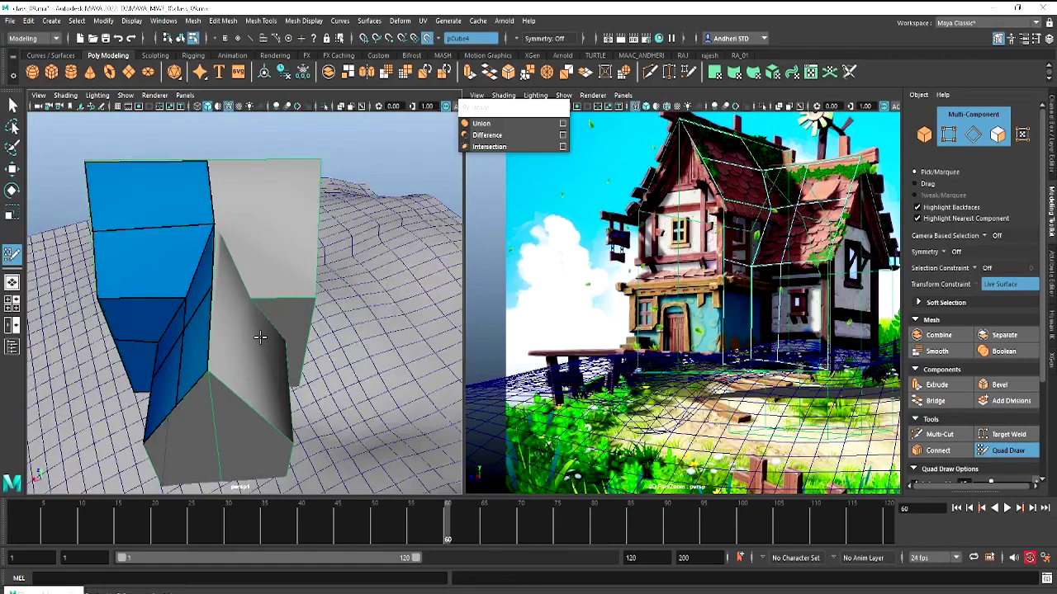
{"action": "mouse_move", "coordinate": [261, 339]}
{"action": "left_mouse_down", "text": "alt"}
{"action": "mouse_move", "coordinate": [236, 317]}
{"action": "mouse_move", "coordinate": [272, 309]}
{"action": "mouse_move", "coordinate": [177, 306]}
{"action": "mouse_move", "coordinate": [310, 245]}
{"action": "mouse_move", "coordinate": [325, 252]}
{"action": "left_mouse_up", "text": "alt"}
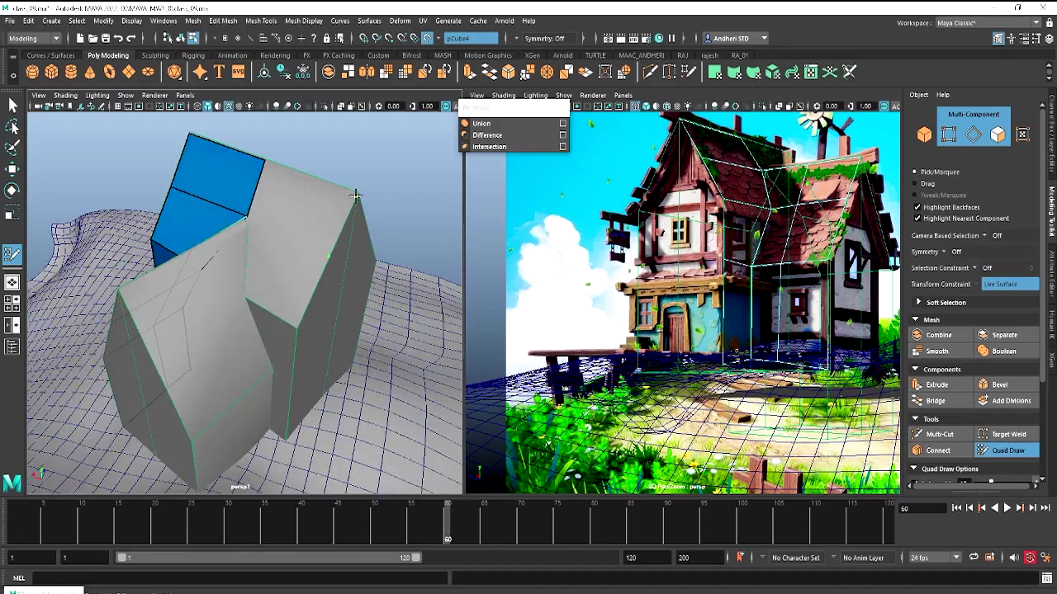
Fill the gap below the roof quads and build two quads on the front gable
{"action": "left_click", "coordinate": [295, 208], "text": "shift"}
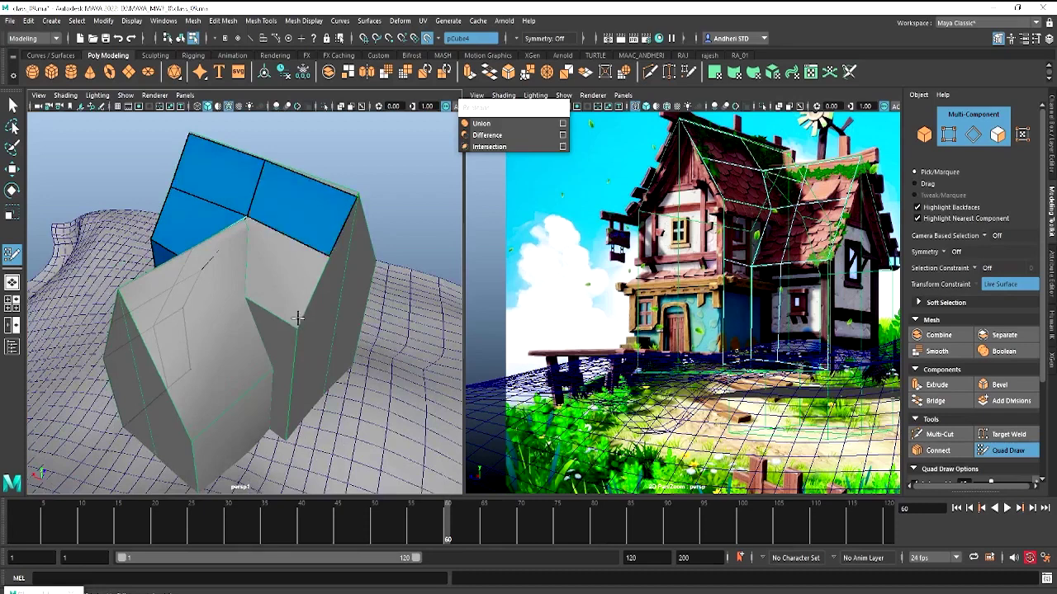
{"action": "left_click", "coordinate": [296, 327]}
{"action": "left_click", "coordinate": [263, 266], "text": "shift"}
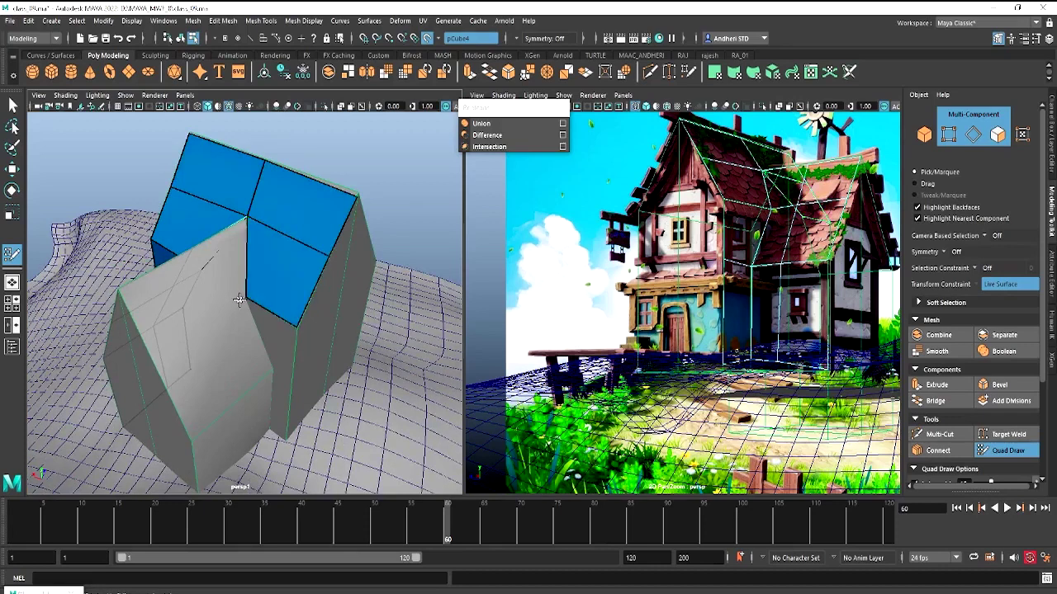
{"action": "left_click", "coordinate": [155, 359]}
{"action": "left_click", "coordinate": [204, 327]}
{"action": "left_click", "coordinate": [120, 287]}
{"action": "left_click", "coordinate": [170, 307], "text": "shift"}
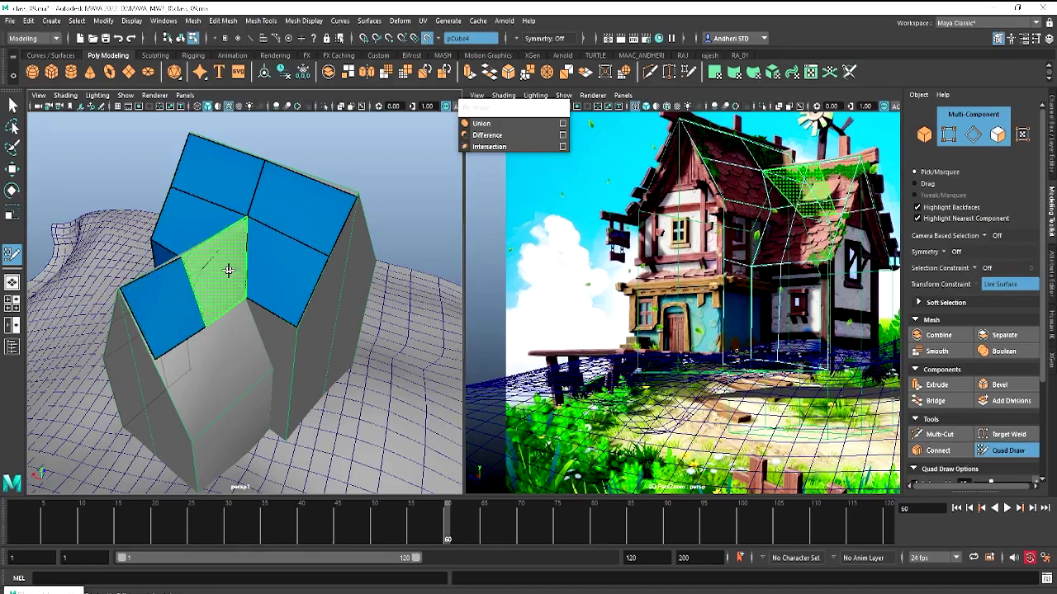
{"action": "left_click", "coordinate": [228, 269], "text": "shift"}
{"action": "mouse_move", "coordinate": [268, 330]}
{"action": "left_mouse_down", "text": "alt"}
{"action": "mouse_move", "coordinate": [289, 322]}
{"action": "mouse_move", "coordinate": [295, 276]}
{"action": "mouse_move", "coordinate": [236, 330]}
{"action": "left_mouse_up", "text": "alt"}
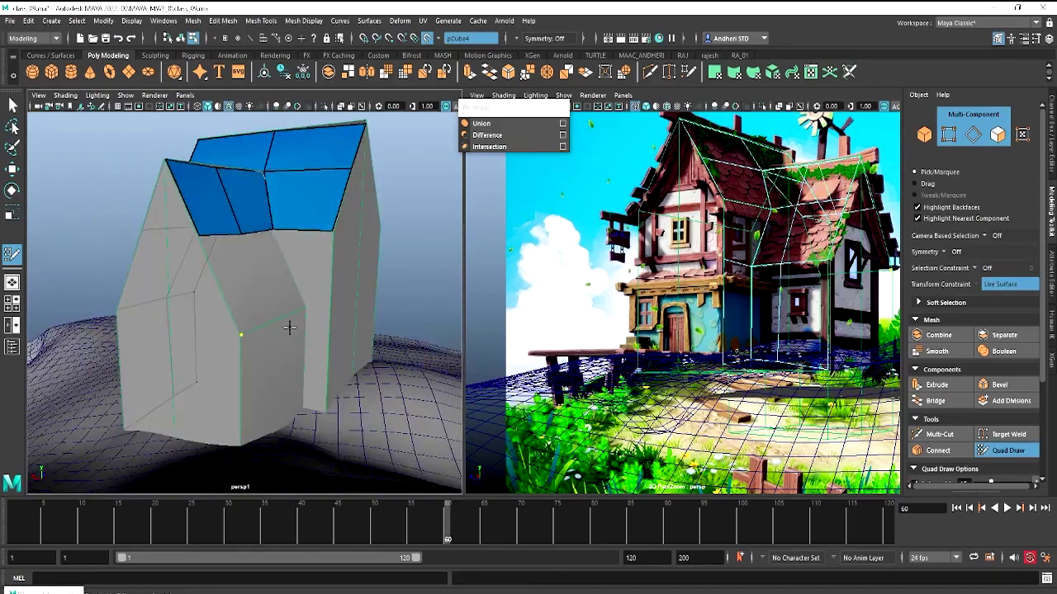
{"action": "left_click_drag", "start_coordinate": [306, 306], "coordinate": [245, 329], "text": "alt"}
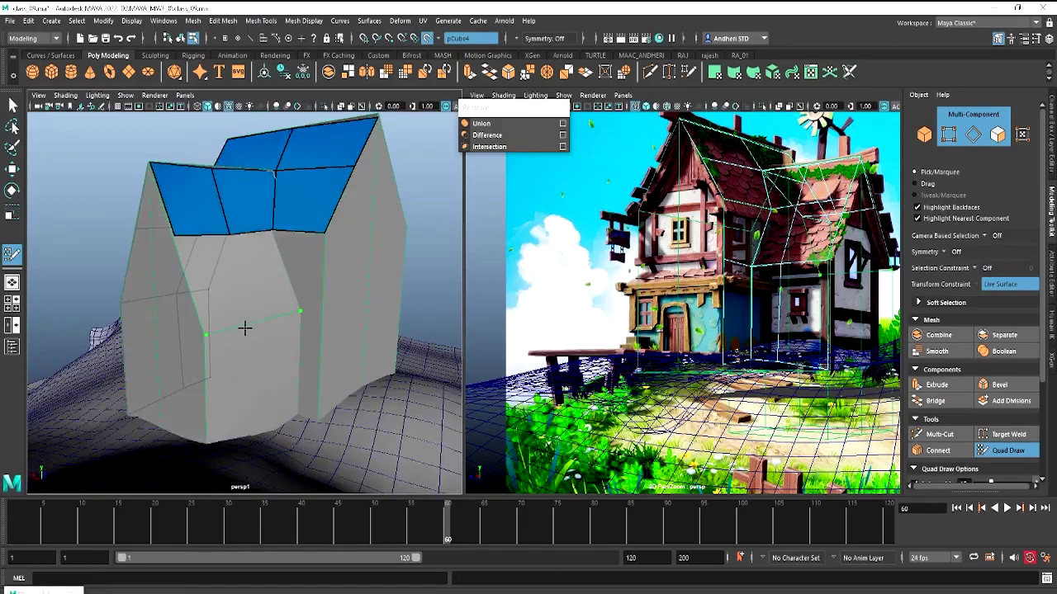
Extend the roof faces down to the gable edge and fill the remaining roof-to-wall gaps
{"action": "left_click", "coordinate": [218, 293], "text": "shift"}
{"action": "left_click", "coordinate": [262, 285], "text": "shift"}
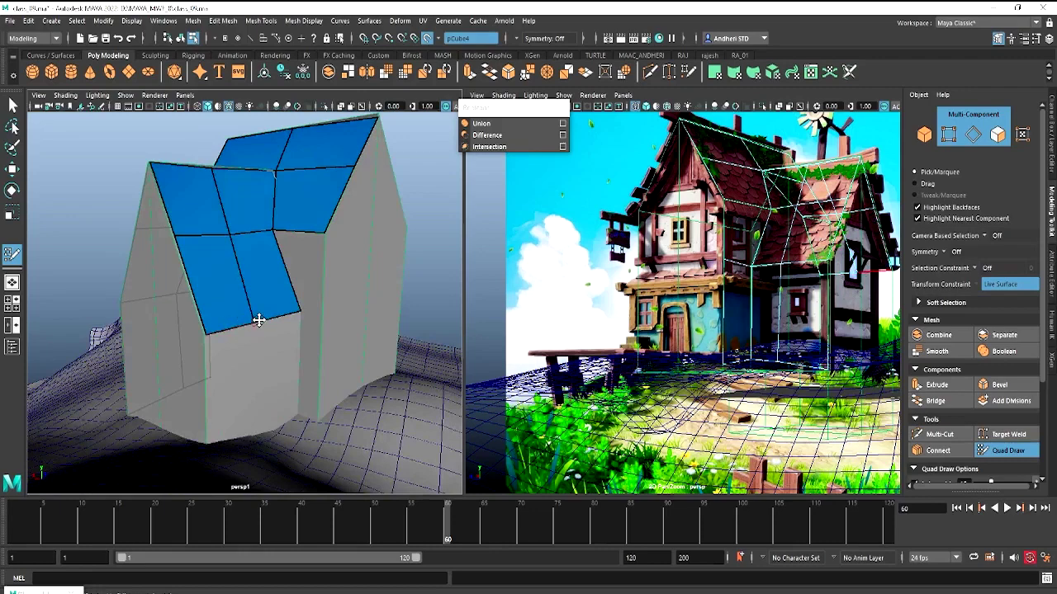
{"action": "mouse_move", "coordinate": [259, 314]}
{"action": "left_mouse_down", "text": "alt"}
{"action": "mouse_move", "coordinate": [283, 276]}
{"action": "mouse_move", "coordinate": [314, 256]}
{"action": "left_mouse_up", "text": "alt"}
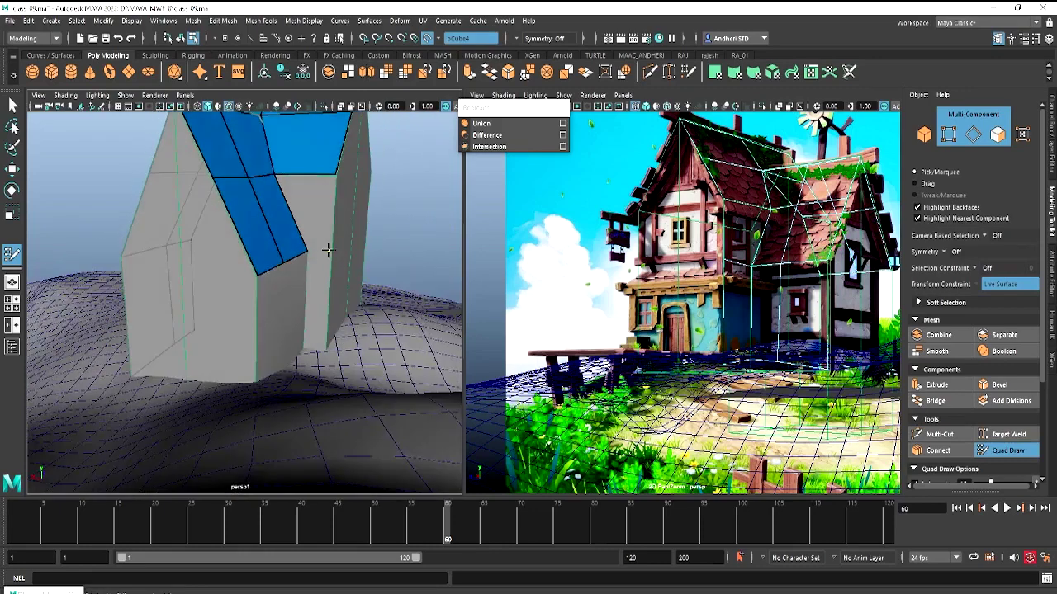
{"action": "left_click", "coordinate": [324, 250], "text": "shift"}
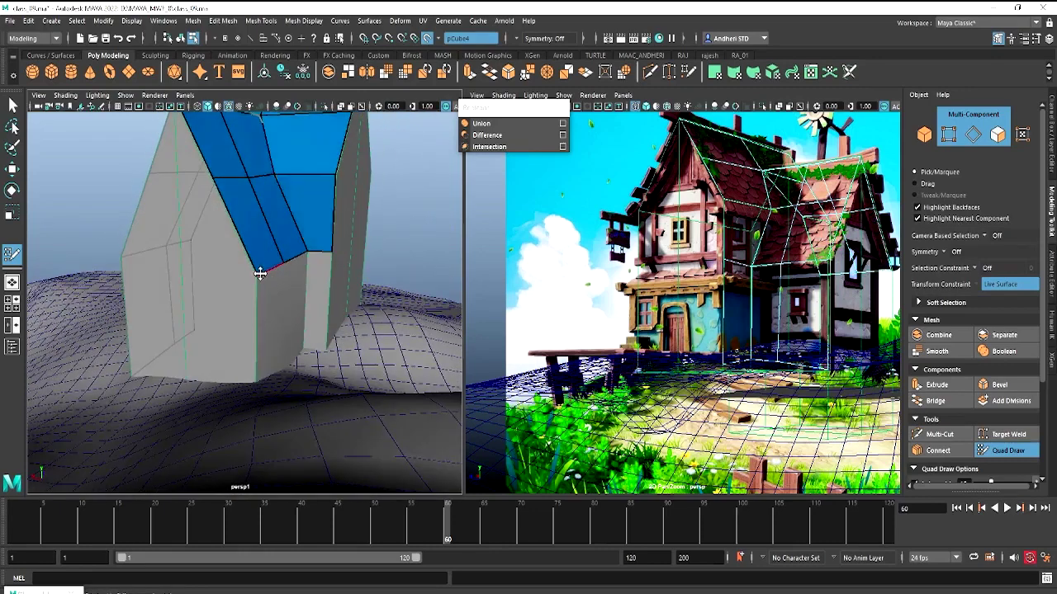
{"action": "mouse_move", "coordinate": [246, 272]}
{"action": "left_mouse_down", "text": "alt"}
{"action": "mouse_move", "coordinate": [279, 278]}
{"action": "mouse_move", "coordinate": [284, 293]}
{"action": "left_mouse_up", "text": "alt"}
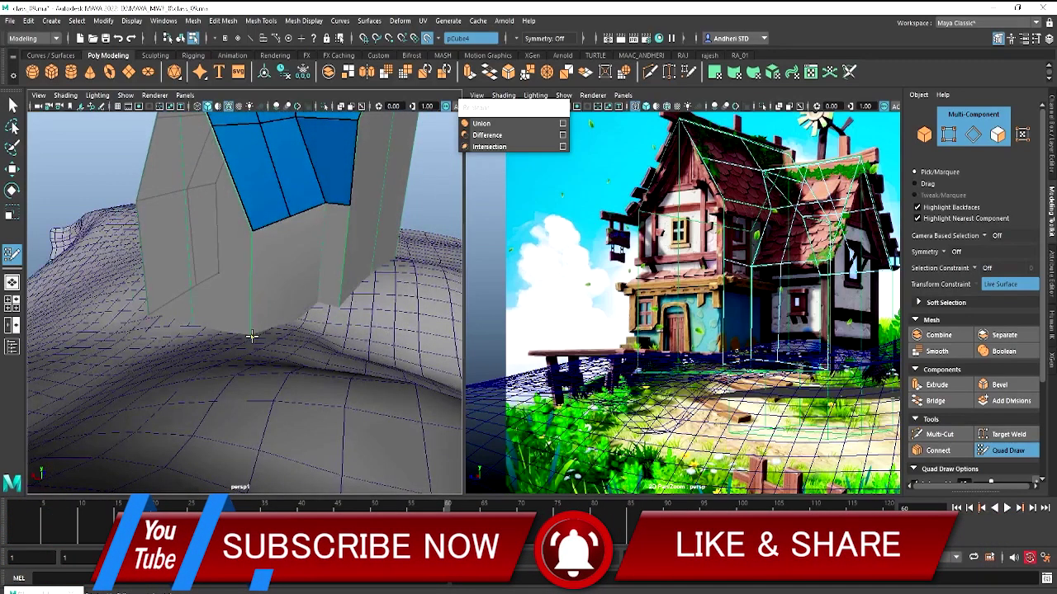
{"action": "mouse_move", "coordinate": [251, 333]}
{"action": "left_mouse_down", "text": "alt"}
{"action": "mouse_move", "coordinate": [243, 303]}
{"action": "mouse_move", "coordinate": [261, 206]}
{"action": "left_mouse_up", "text": "alt"}
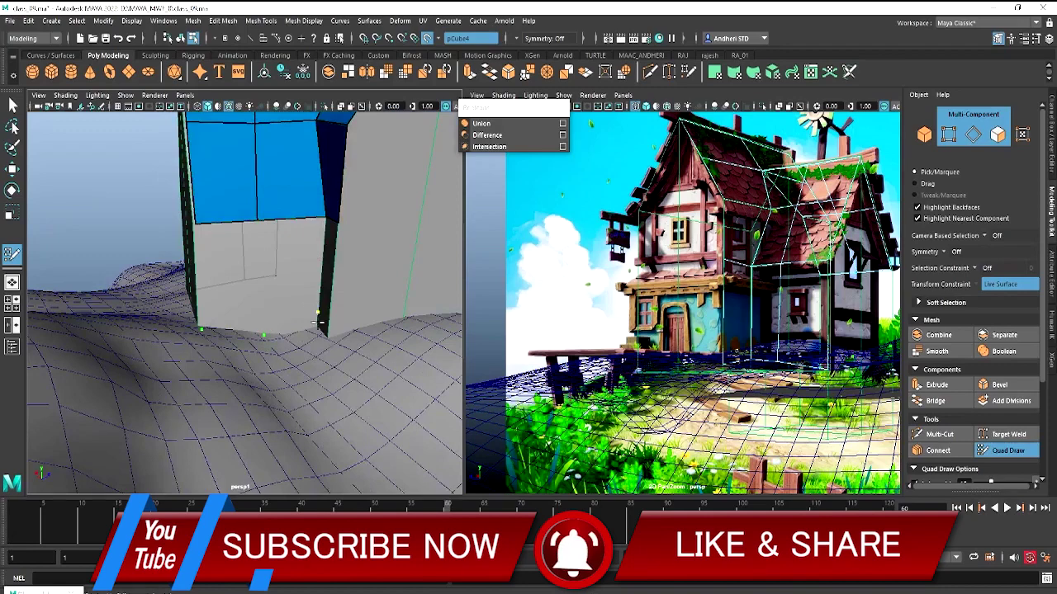
{"action": "mouse_move", "coordinate": [316, 327]}
{"action": "left_mouse_down", "text": "alt"}
{"action": "mouse_move", "coordinate": [335, 330]}
{"action": "mouse_move", "coordinate": [306, 302]}
{"action": "mouse_move", "coordinate": [329, 296]}
{"action": "left_mouse_up", "text": "alt"}
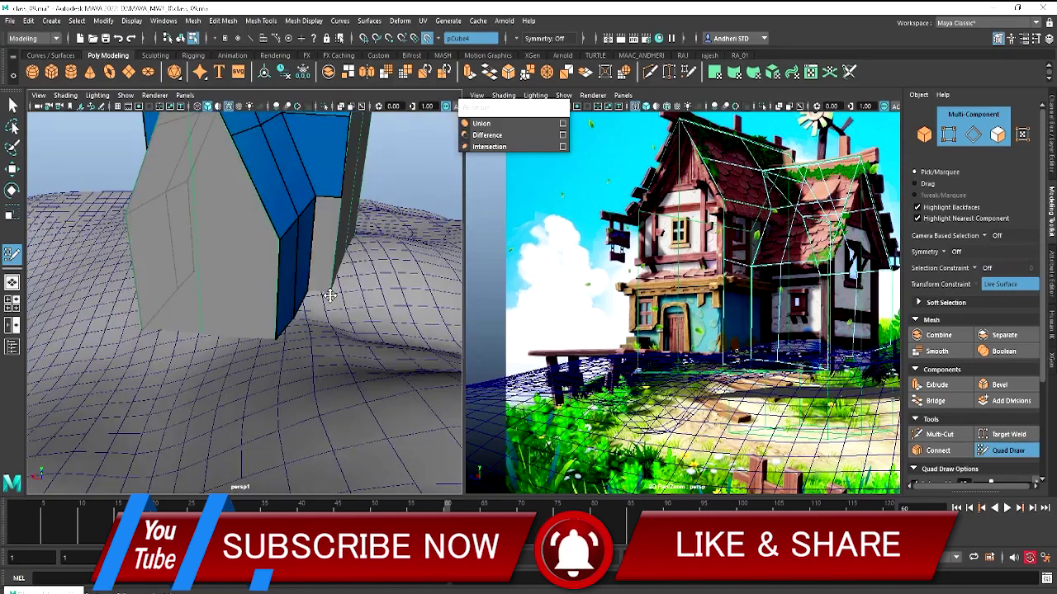
{"action": "left_click", "coordinate": [329, 237], "text": "shift"}
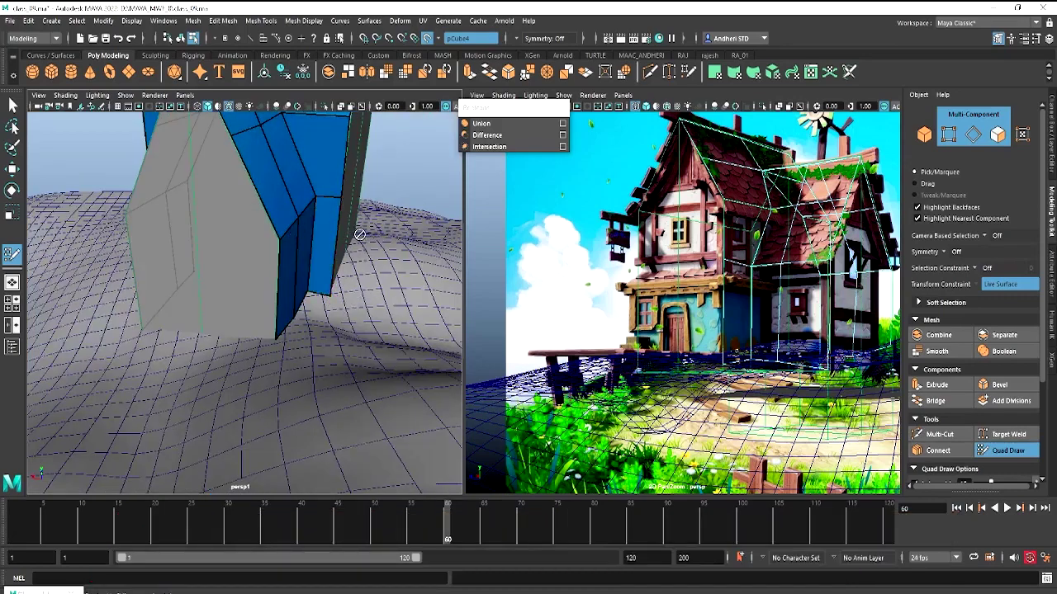
{"action": "left_click_drag", "start_coordinate": [329, 237], "coordinate": [213, 218], "text": "alt"}
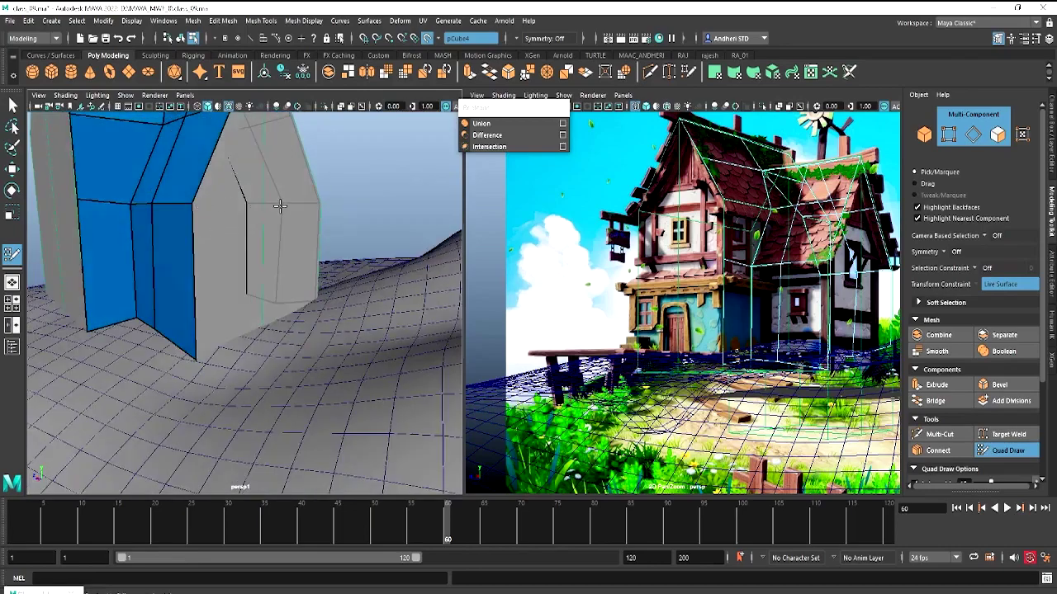
{"action": "mouse_move", "coordinate": [280, 205]}
{"action": "left_mouse_down", "text": "alt"}
{"action": "mouse_move", "coordinate": [253, 229]}
{"action": "mouse_move", "coordinate": [258, 279]}
{"action": "mouse_move", "coordinate": [273, 255]}
{"action": "mouse_move", "coordinate": [239, 286]}
{"action": "left_mouse_up", "text": "alt"}
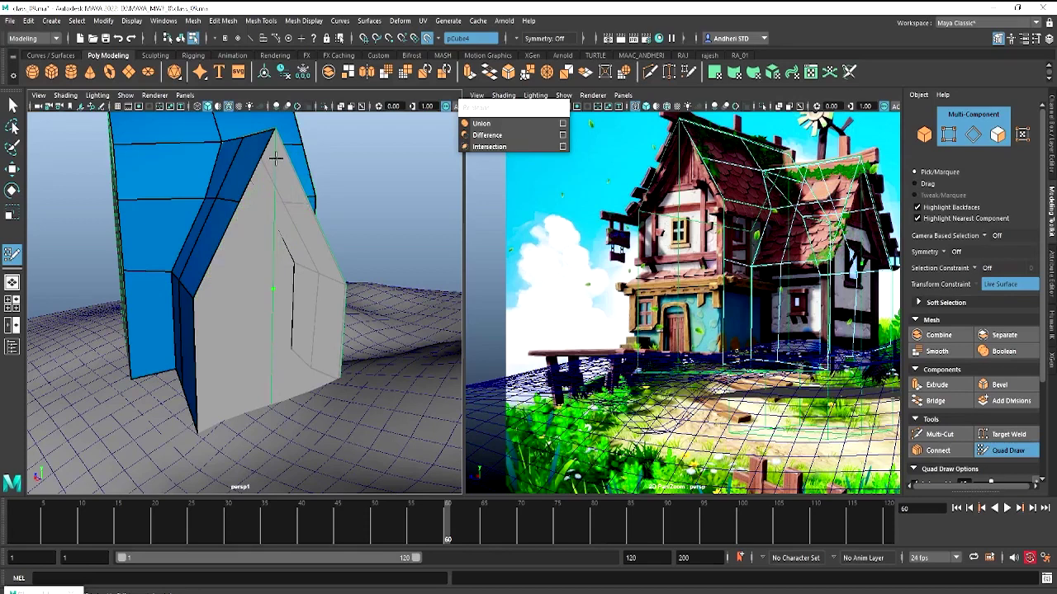
Close the gable with two triangle faces, after undoing a misplaced face
{"action": "left_click", "coordinate": [246, 217], "text": "shift"}
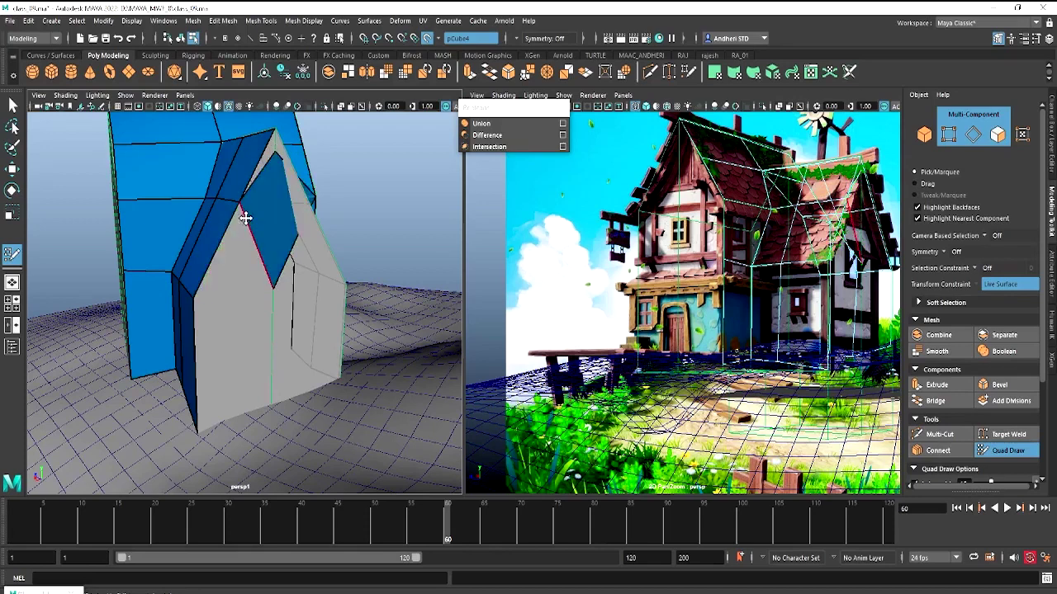
{"action": "key", "text": "ctrl+z"}
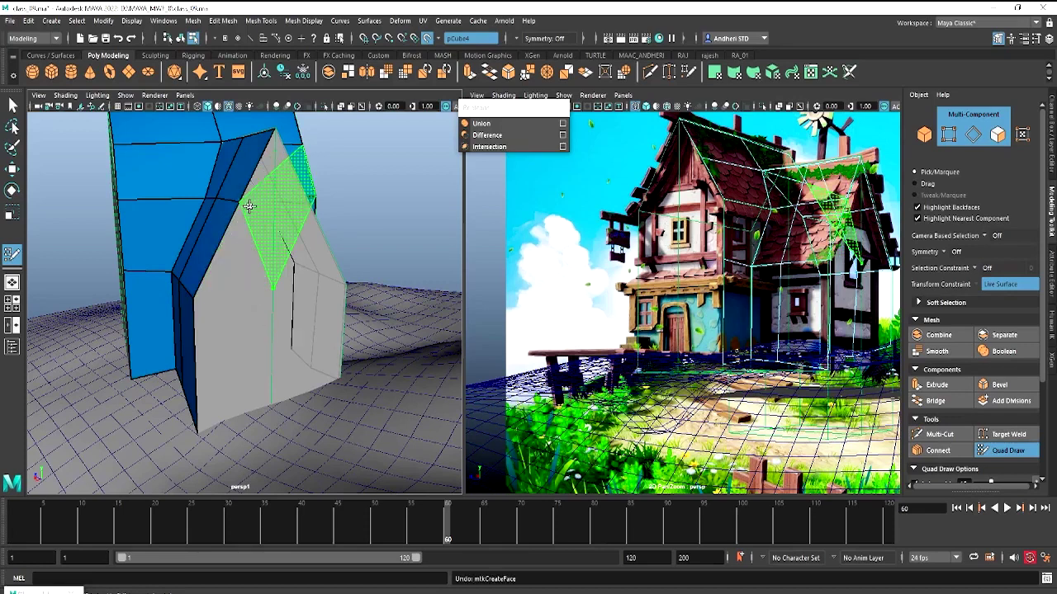
{"action": "key", "text": "ctrl+z"}
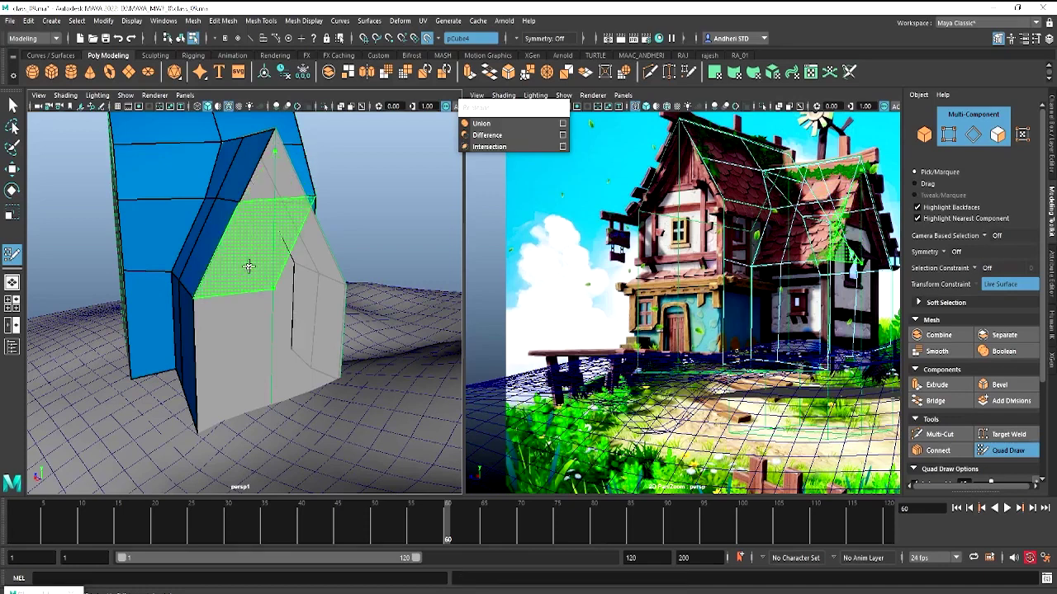
{"action": "left_click", "coordinate": [243, 217], "text": "shift"}
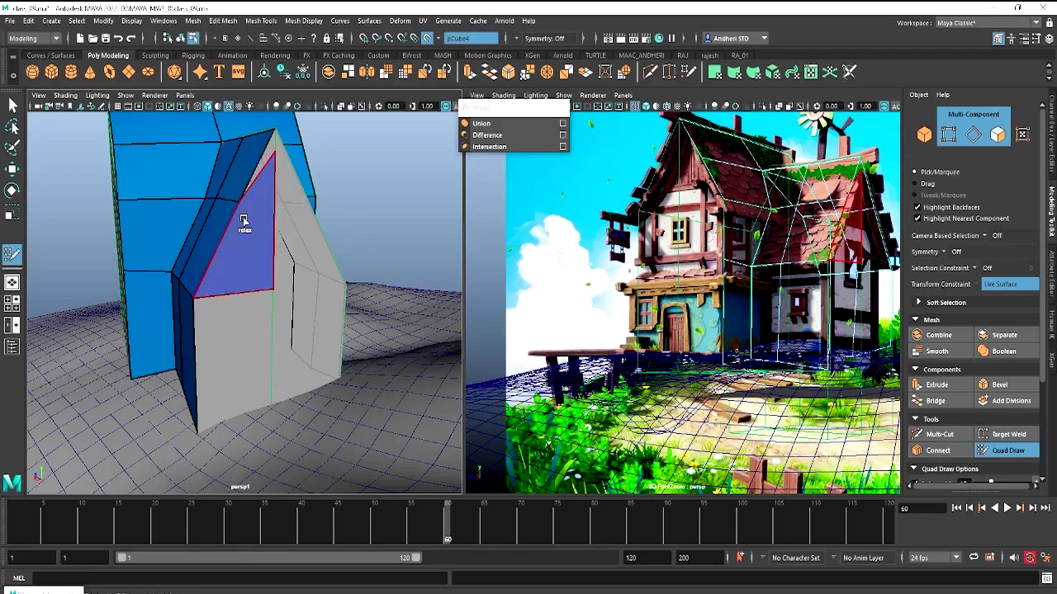
{"action": "left_click_drag", "start_coordinate": [284, 237], "coordinate": [267, 236], "text": "alt"}
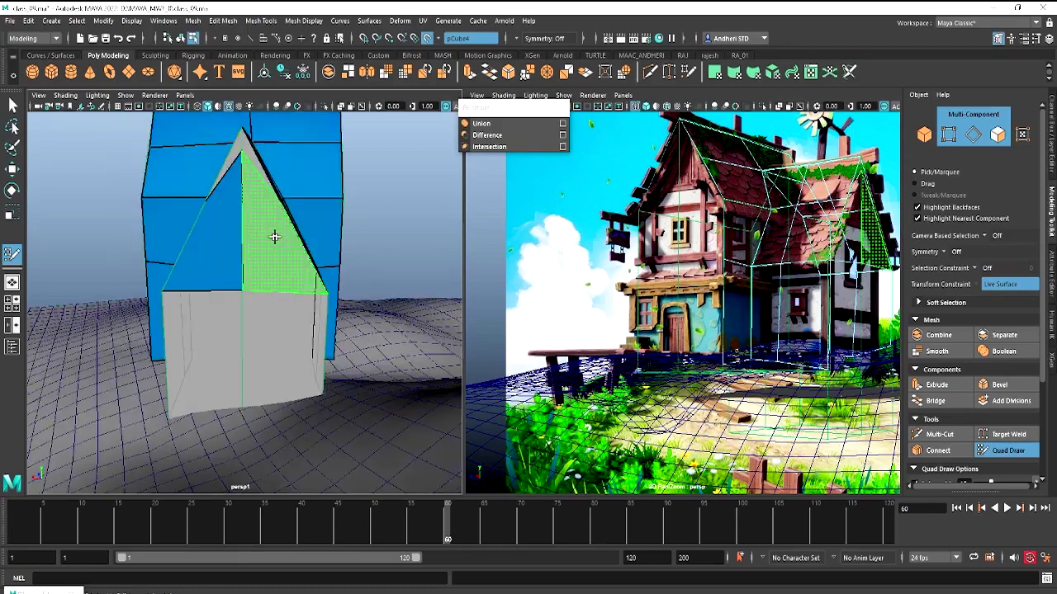
{"action": "left_click", "coordinate": [274, 237], "text": "shift"}
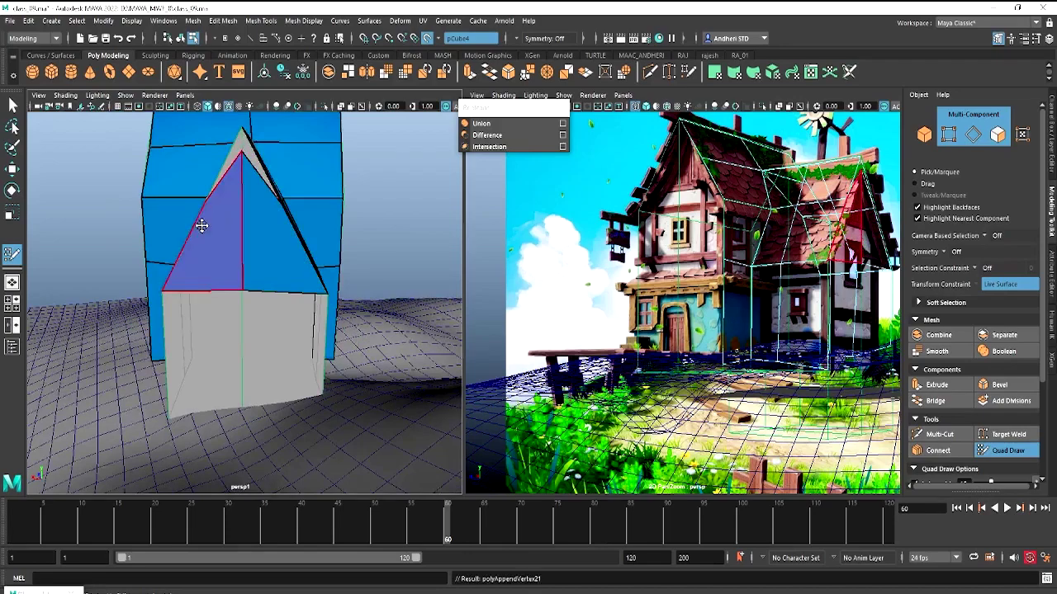
Add a quad over the side wall and a triangle closing the gable corner
{"action": "mouse_move", "coordinate": [220, 248]}
{"action": "left_mouse_down", "text": "alt"}
{"action": "mouse_move", "coordinate": [239, 247]}
{"action": "mouse_move", "coordinate": [274, 185]}
{"action": "mouse_move", "coordinate": [255, 214]}
{"action": "mouse_move", "coordinate": [292, 178]}
{"action": "mouse_move", "coordinate": [270, 232]}
{"action": "left_mouse_up", "text": "alt"}
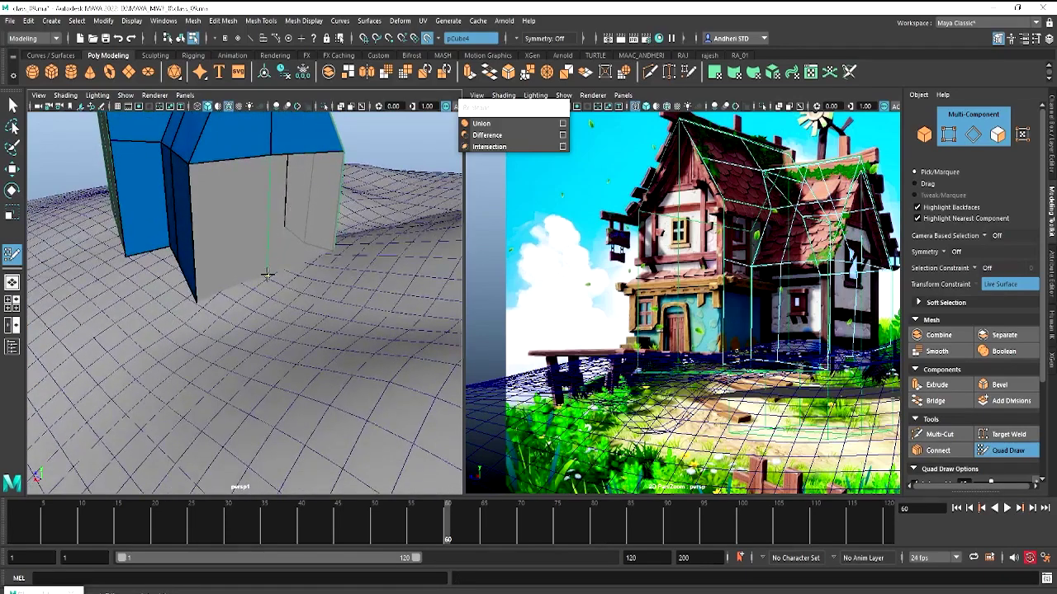
{"action": "left_click", "coordinate": [307, 229], "text": "shift"}
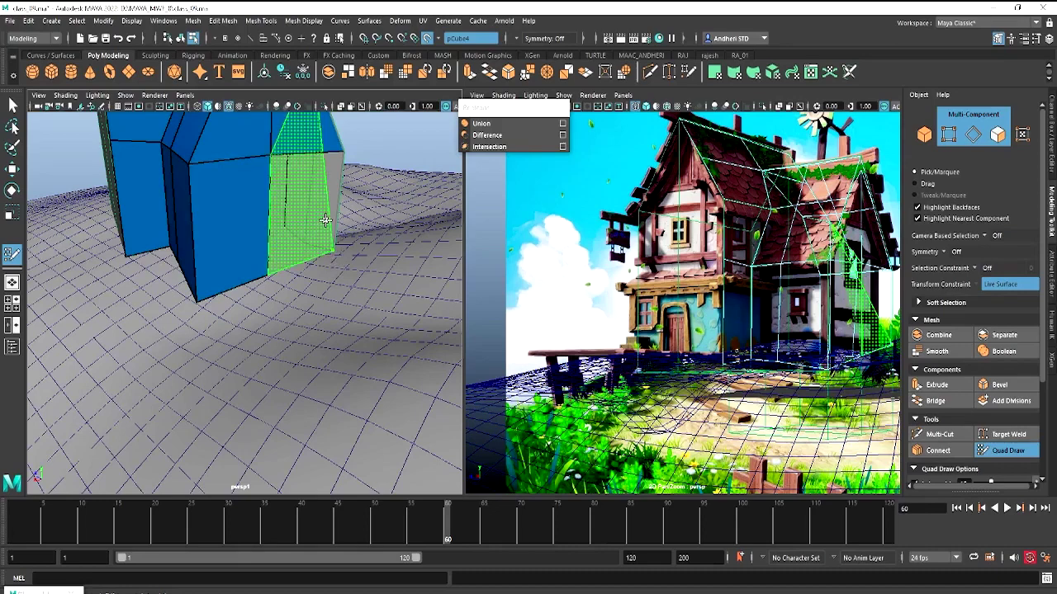
{"action": "mouse_move", "coordinate": [325, 220]}
{"action": "left_mouse_down", "text": "alt"}
{"action": "mouse_move", "coordinate": [271, 276]}
{"action": "mouse_move", "coordinate": [212, 248]}
{"action": "mouse_move", "coordinate": [209, 255]}
{"action": "left_mouse_up", "text": "alt"}
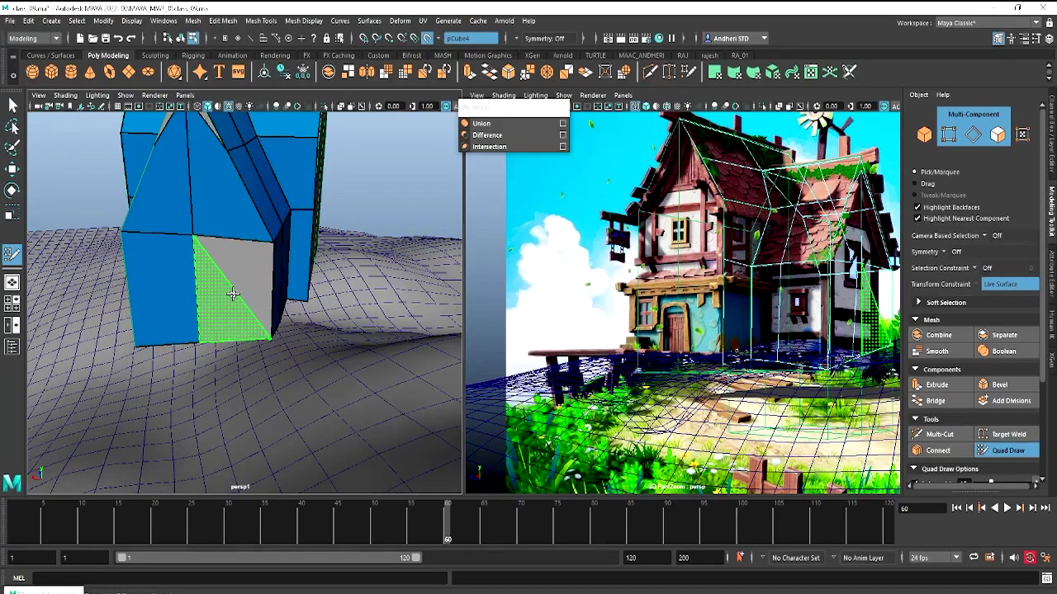
{"action": "left_click", "coordinate": [235, 293], "text": "shift"}
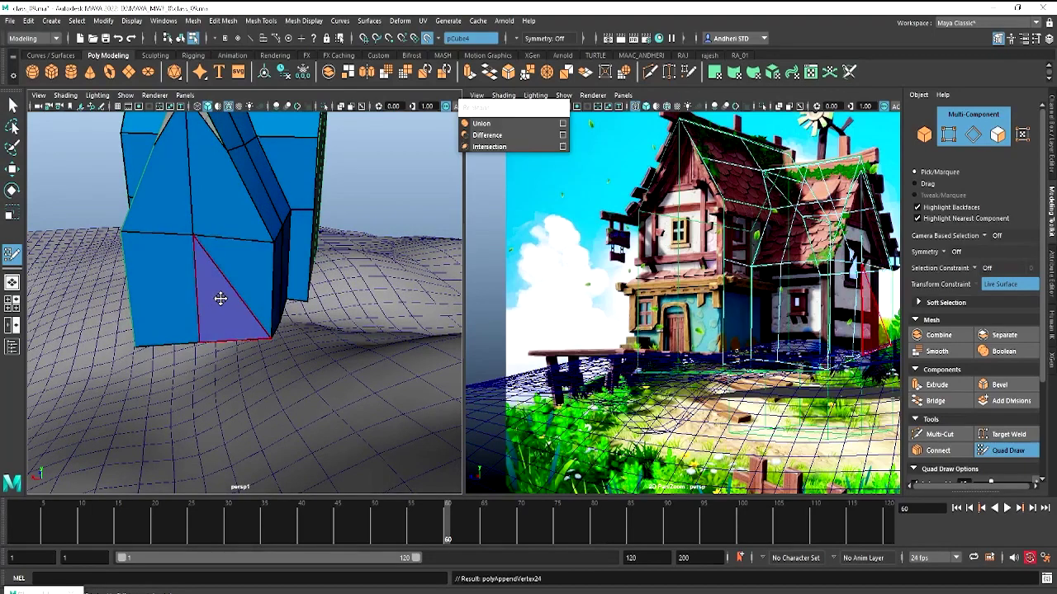
{"action": "mouse_move", "coordinate": [230, 256]}
{"action": "left_mouse_down", "text": "alt"}
{"action": "mouse_move", "coordinate": [236, 248]}
{"action": "mouse_move", "coordinate": [251, 293]}
{"action": "mouse_move", "coordinate": [219, 276]}
{"action": "mouse_move", "coordinate": [300, 276]}
{"action": "mouse_move", "coordinate": [273, 264]}
{"action": "mouse_move", "coordinate": [278, 278]}
{"action": "mouse_move", "coordinate": [314, 293]}
{"action": "left_mouse_up", "text": "alt"}
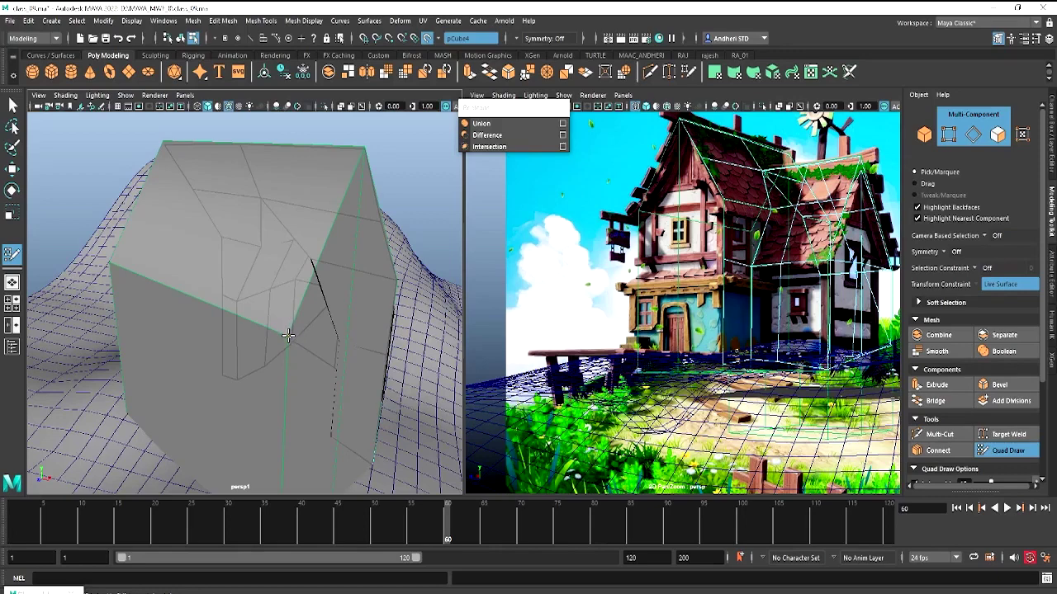
Place a vertex on the grey wall's edge and frame the wall in view
{"action": "left_click_drag", "start_coordinate": [303, 335], "coordinate": [299, 283], "text": "alt"}
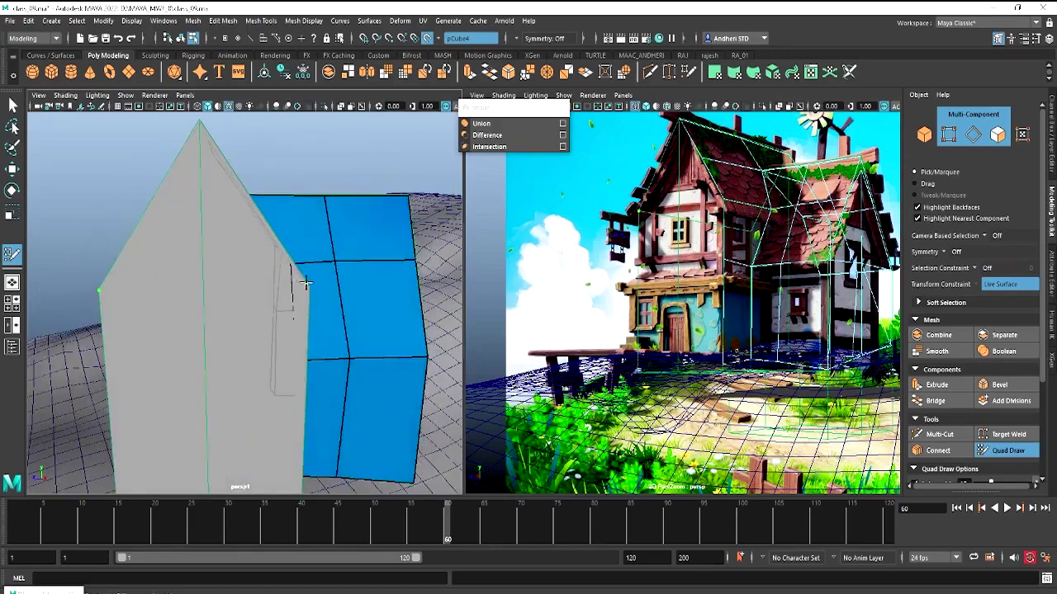
{"action": "left_click", "coordinate": [306, 286]}
{"action": "mouse_move", "coordinate": [203, 290]}
{"action": "left_mouse_down", "text": "alt"}
{"action": "mouse_move", "coordinate": [236, 219]}
{"action": "mouse_move", "coordinate": [215, 320]}
{"action": "left_mouse_up", "text": "alt"}
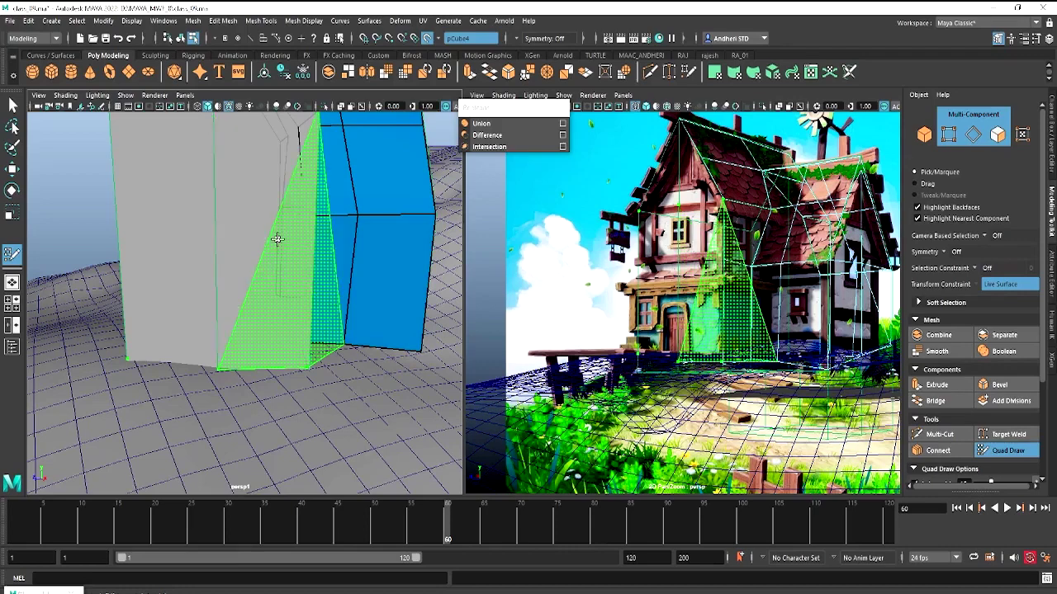
{"action": "key", "text": "f"}
{"action": "mouse_move", "coordinate": [277, 286]}
{"action": "left_mouse_down", "text": "alt"}
{"action": "mouse_move", "coordinate": [245, 300]}
{"action": "mouse_move", "coordinate": [279, 224]}
{"action": "mouse_move", "coordinate": [209, 274]}
{"action": "left_mouse_up", "text": "alt"}
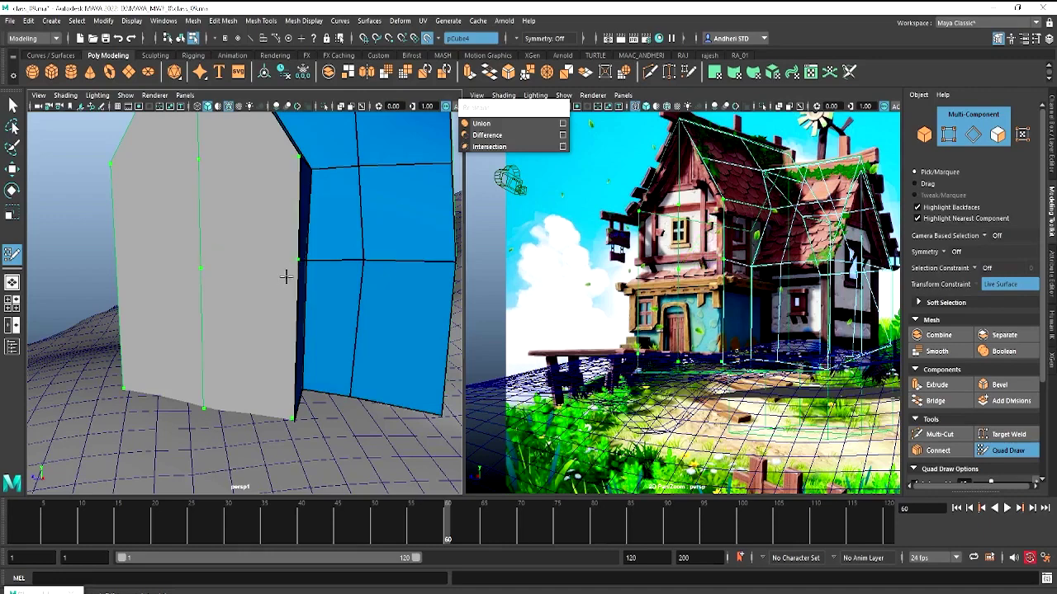
{"action": "mouse_move", "coordinate": [266, 268]}
{"action": "left_mouse_down", "text": "alt"}
{"action": "mouse_move", "coordinate": [237, 272]}
{"action": "mouse_move", "coordinate": [312, 282]}
{"action": "left_mouse_up", "text": "alt"}
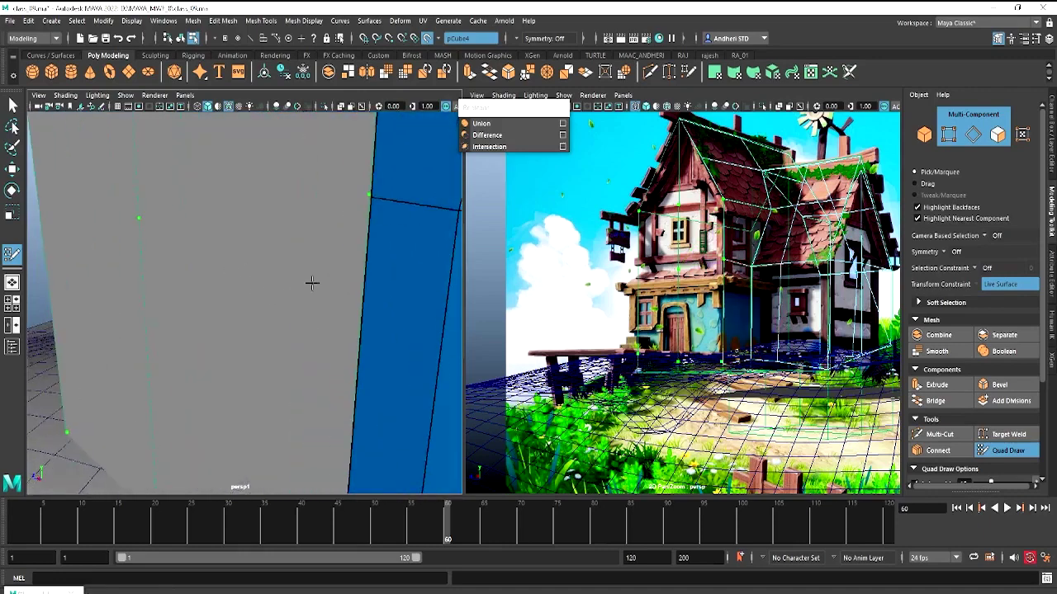
{"action": "middle_click_drag", "start_coordinate": [368, 208], "coordinate": [330, 249], "text": "alt"}
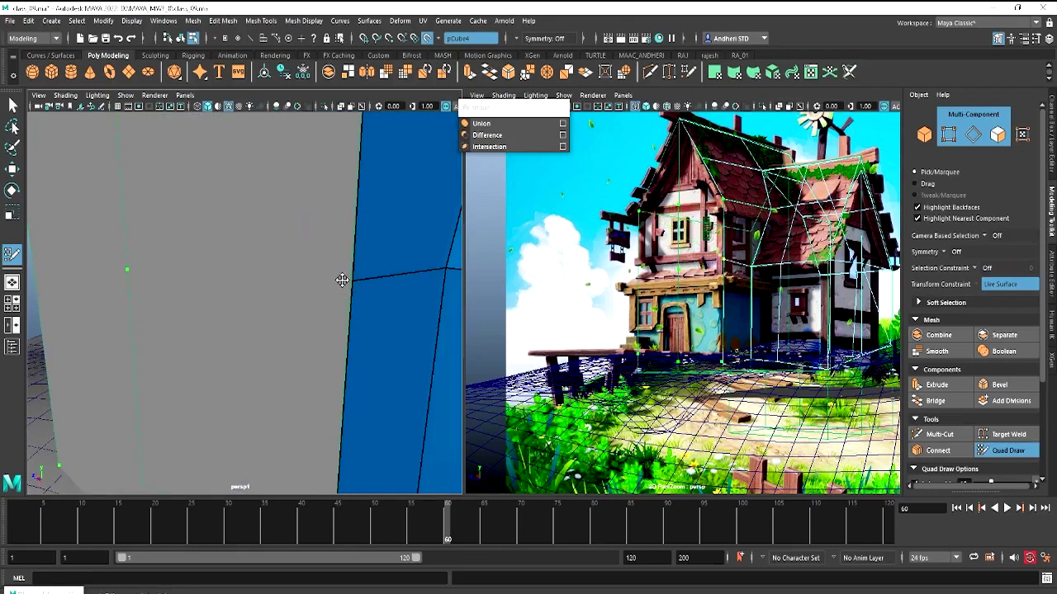
{"action": "scroll", "coordinate": [344, 280], "scroll_direction": "down", "scroll_amount": 3}
{"action": "scroll", "coordinate": [276, 290], "scroll_direction": "down", "scroll_amount": 2}
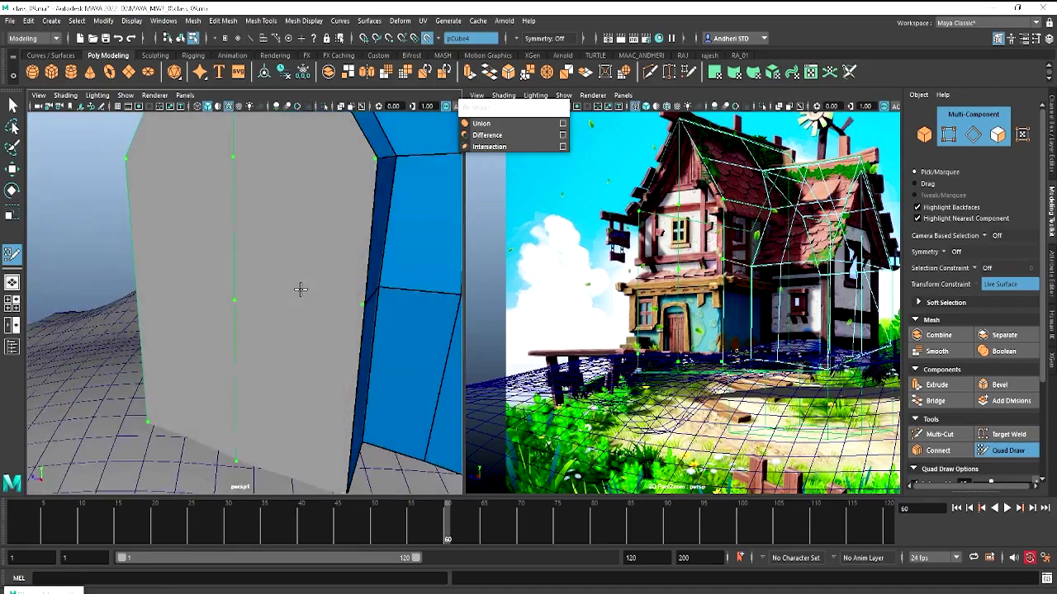
Cover the upper and lower side wall with quad faces, replacing an undone triangle
{"action": "left_click", "coordinate": [298, 221], "text": "shift"}
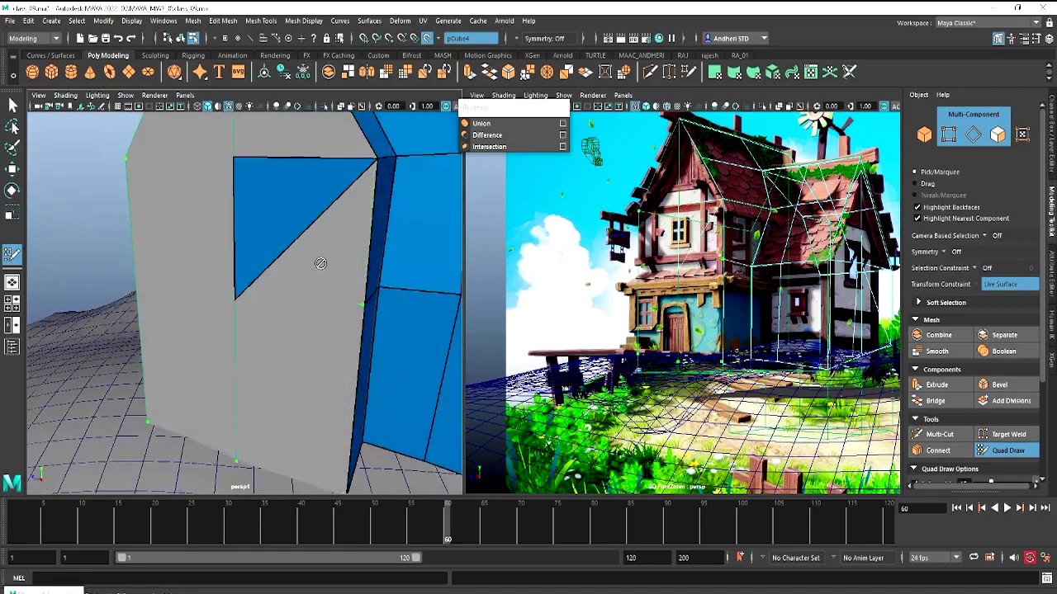
{"action": "key", "text": "ctrl+z"}
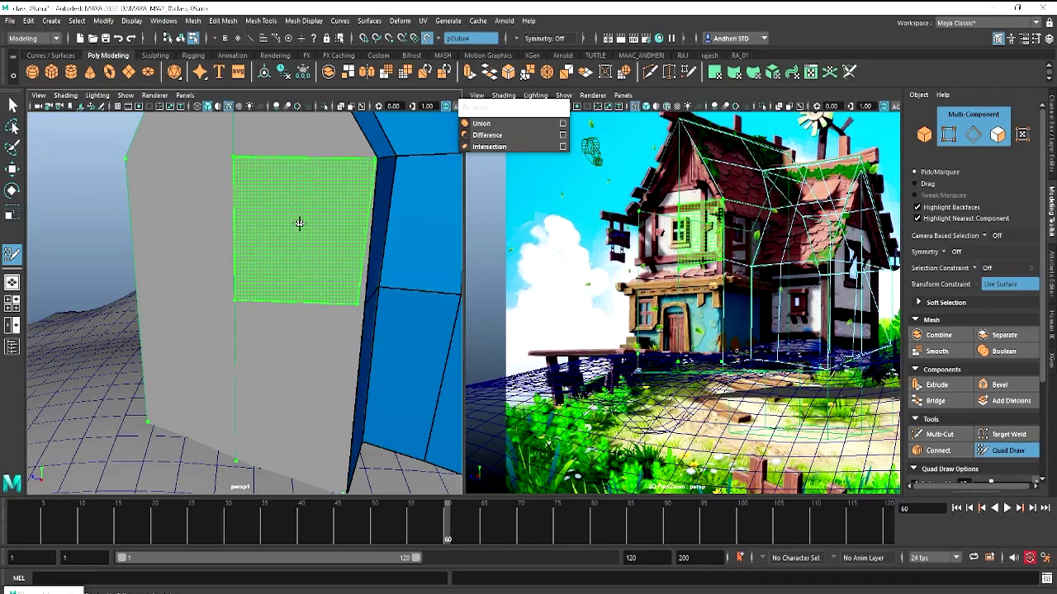
{"action": "left_click", "coordinate": [299, 223], "text": "shift"}
{"action": "left_click_drag", "start_coordinate": [342, 313], "coordinate": [331, 339], "text": "alt"}
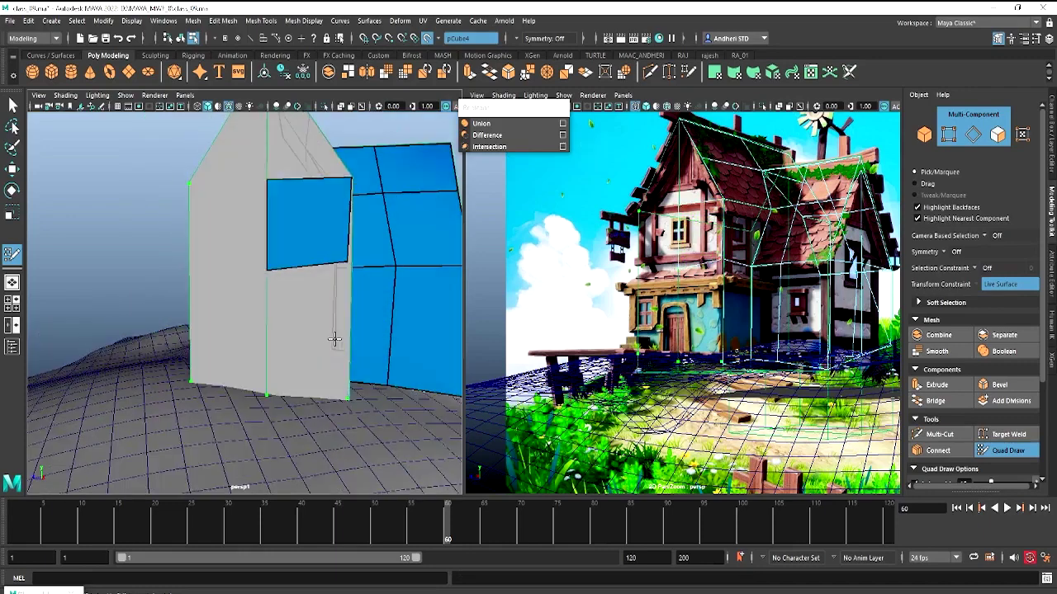
{"action": "left_click", "coordinate": [298, 326], "text": "shift"}
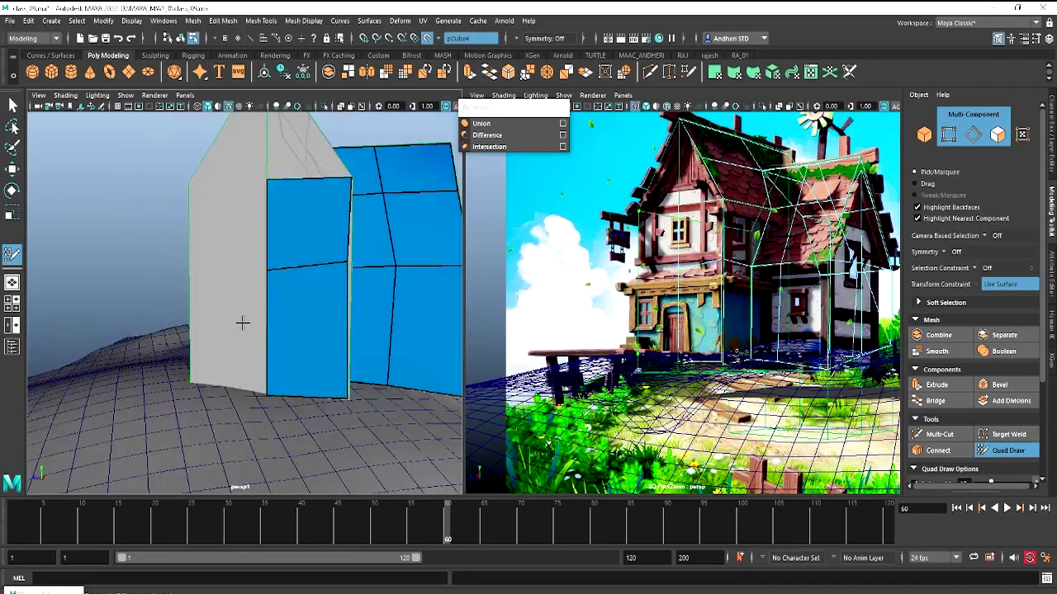
{"action": "mouse_move", "coordinate": [333, 338]}
{"action": "left_mouse_down", "text": "alt"}
{"action": "mouse_move", "coordinate": [236, 321]}
{"action": "mouse_move", "coordinate": [290, 254]}
{"action": "mouse_move", "coordinate": [267, 243]}
{"action": "left_mouse_up", "text": "alt"}
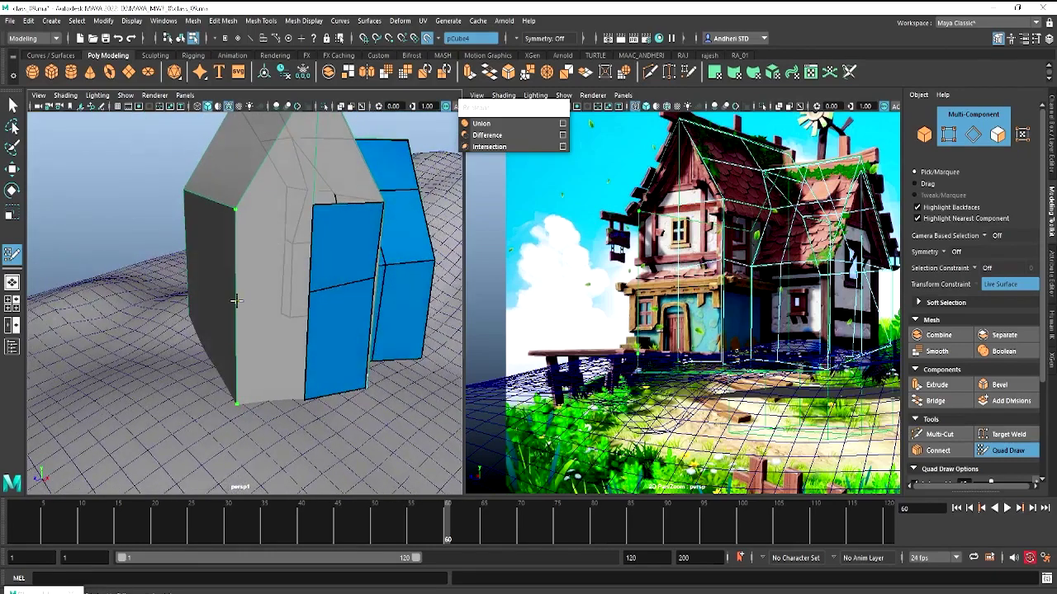
{"action": "left_click", "coordinate": [260, 246], "text": "shift"}
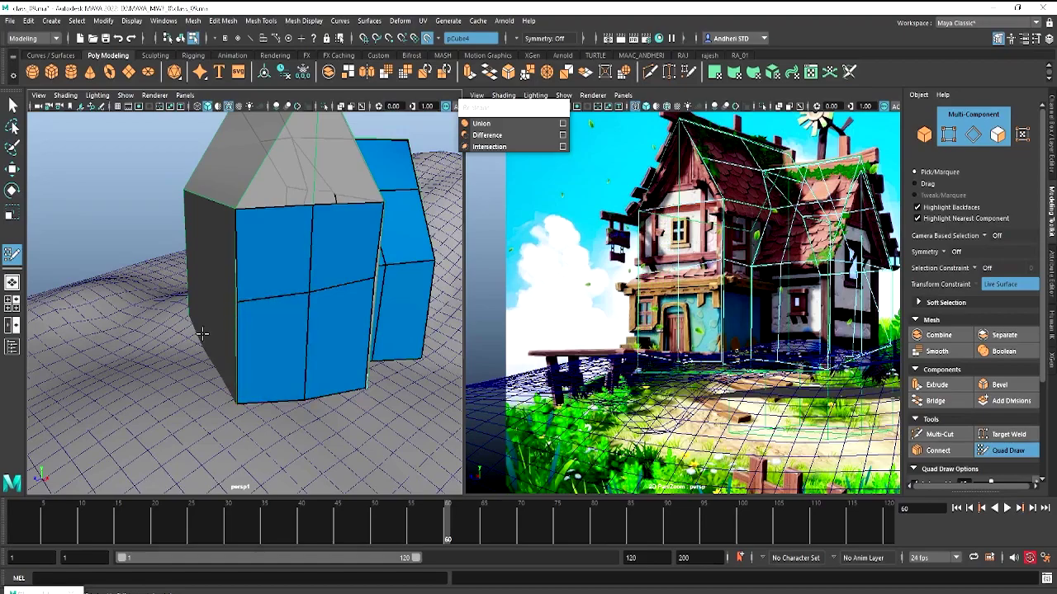
{"action": "mouse_move", "coordinate": [277, 354]}
{"action": "left_mouse_down", "text": "alt"}
{"action": "mouse_move", "coordinate": [267, 333]}
{"action": "mouse_move", "coordinate": [195, 306]}
{"action": "mouse_move", "coordinate": [280, 308]}
{"action": "mouse_move", "coordinate": [217, 324]}
{"action": "mouse_move", "coordinate": [252, 314]}
{"action": "left_mouse_up", "text": "alt"}
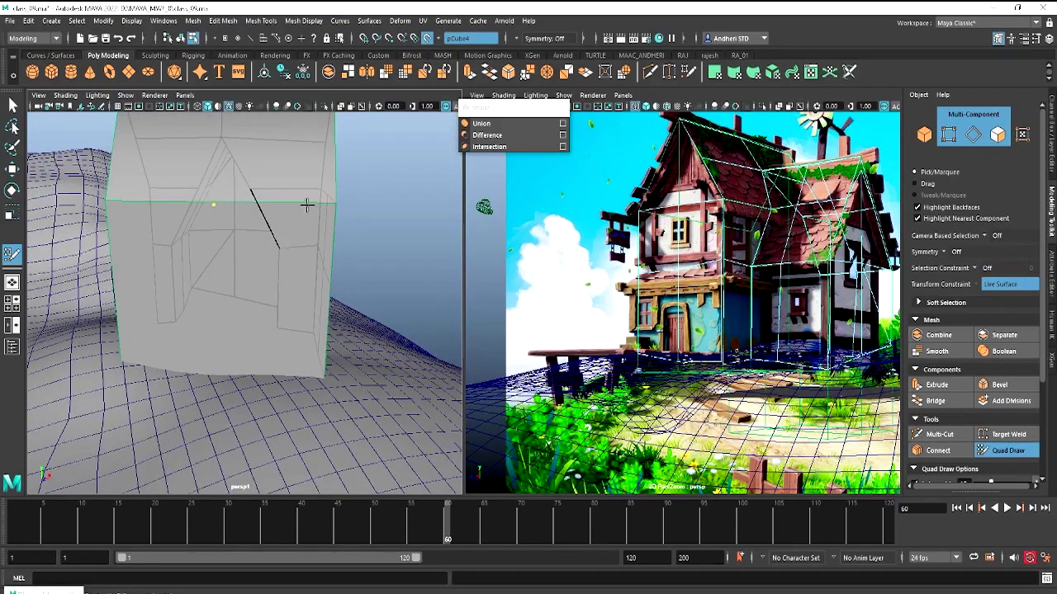
Add two neighbouring quad faces on the upper wall
{"action": "mouse_move", "coordinate": [231, 232]}
{"action": "left_mouse_down", "text": "alt"}
{"action": "mouse_move", "coordinate": [141, 232]}
{"action": "mouse_move", "coordinate": [239, 203]}
{"action": "mouse_move", "coordinate": [322, 205]}
{"action": "mouse_move", "coordinate": [266, 219]}
{"action": "mouse_move", "coordinate": [266, 148]}
{"action": "mouse_move", "coordinate": [206, 214]}
{"action": "mouse_move", "coordinate": [268, 234]}
{"action": "left_mouse_up", "text": "alt"}
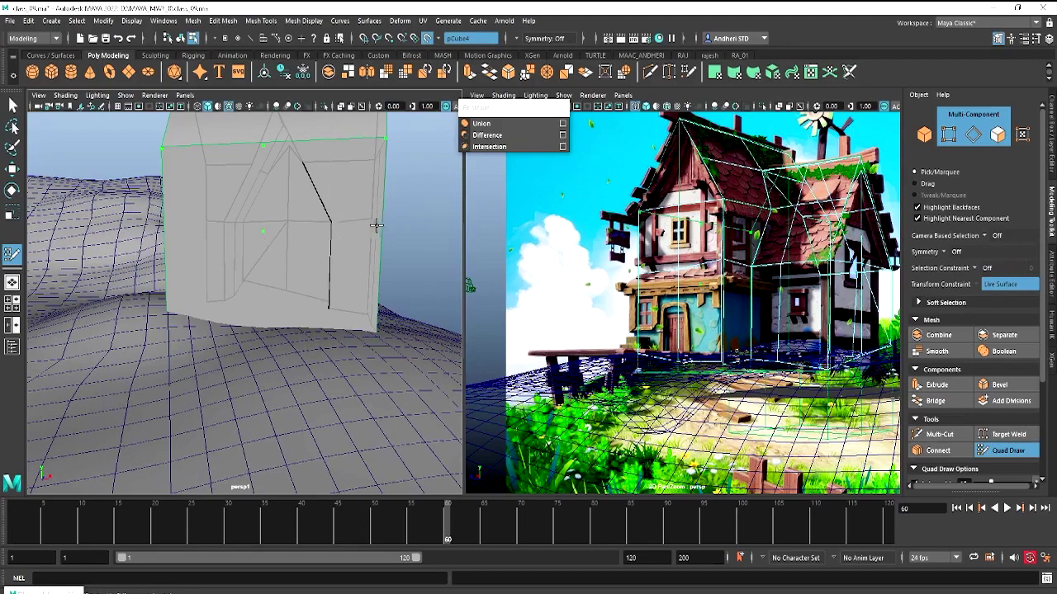
{"action": "left_click", "coordinate": [327, 193], "text": "shift"}
{"action": "mouse_move", "coordinate": [259, 222]}
{"action": "left_mouse_down", "text": "alt"}
{"action": "mouse_move", "coordinate": [243, 225]}
{"action": "mouse_move", "coordinate": [253, 260]}
{"action": "left_mouse_up", "text": "alt"}
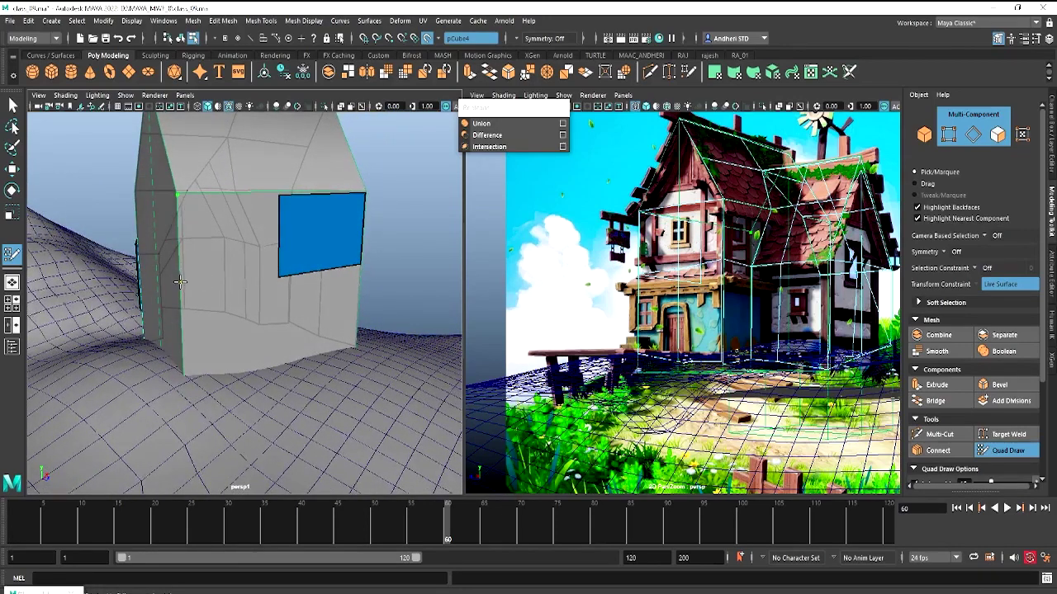
{"action": "left_click", "coordinate": [222, 244], "text": "shift"}
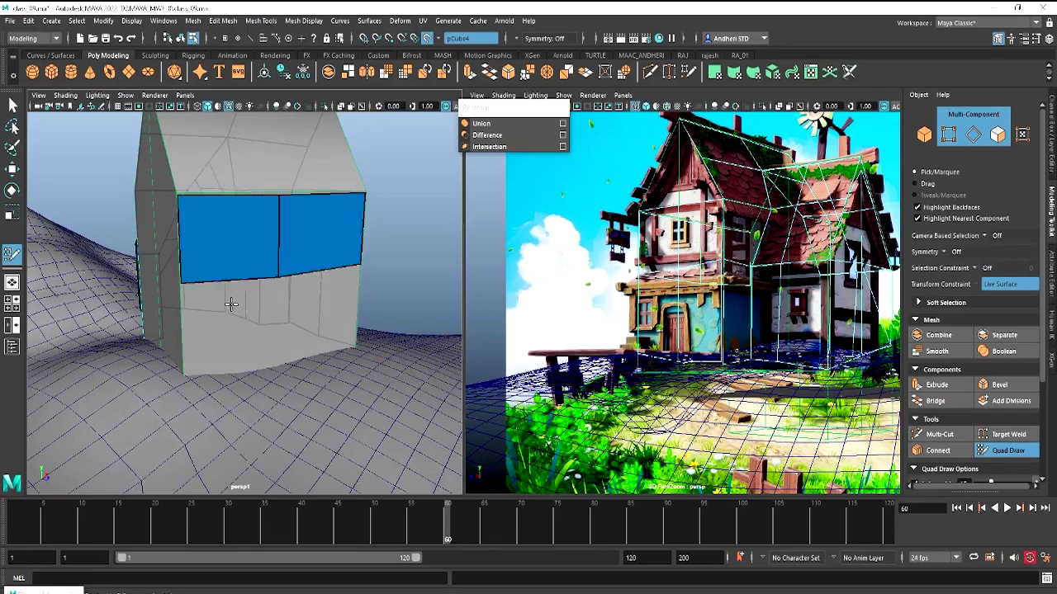
{"action": "left_click_drag", "start_coordinate": [264, 298], "coordinate": [242, 299], "text": "alt"}
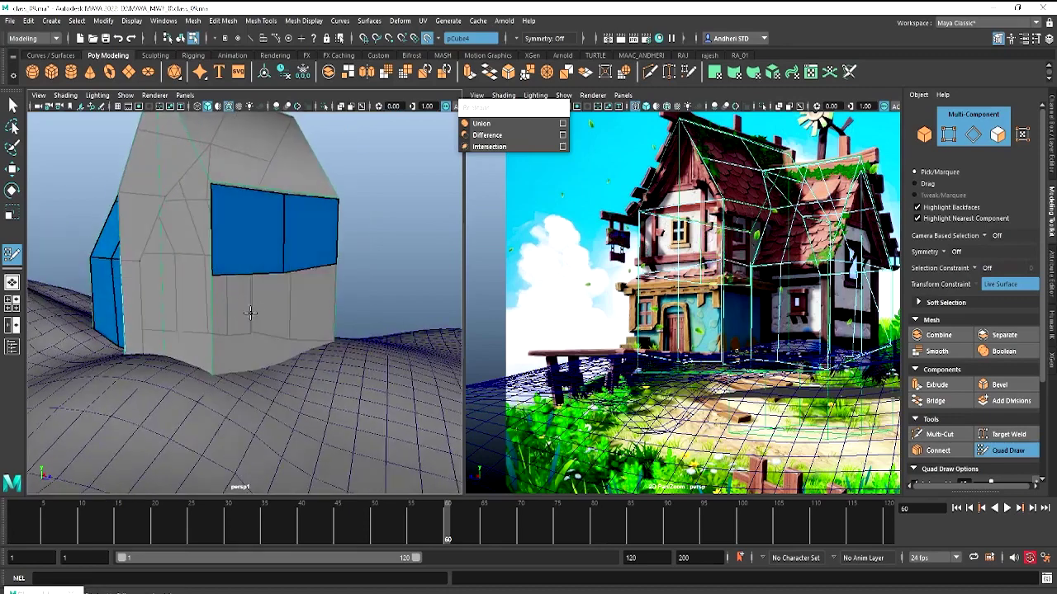
{"action": "mouse_move", "coordinate": [250, 313]}
{"action": "left_mouse_down", "text": "alt"}
{"action": "mouse_move", "coordinate": [297, 311]}
{"action": "mouse_move", "coordinate": [193, 255]}
{"action": "left_mouse_up", "text": "alt"}
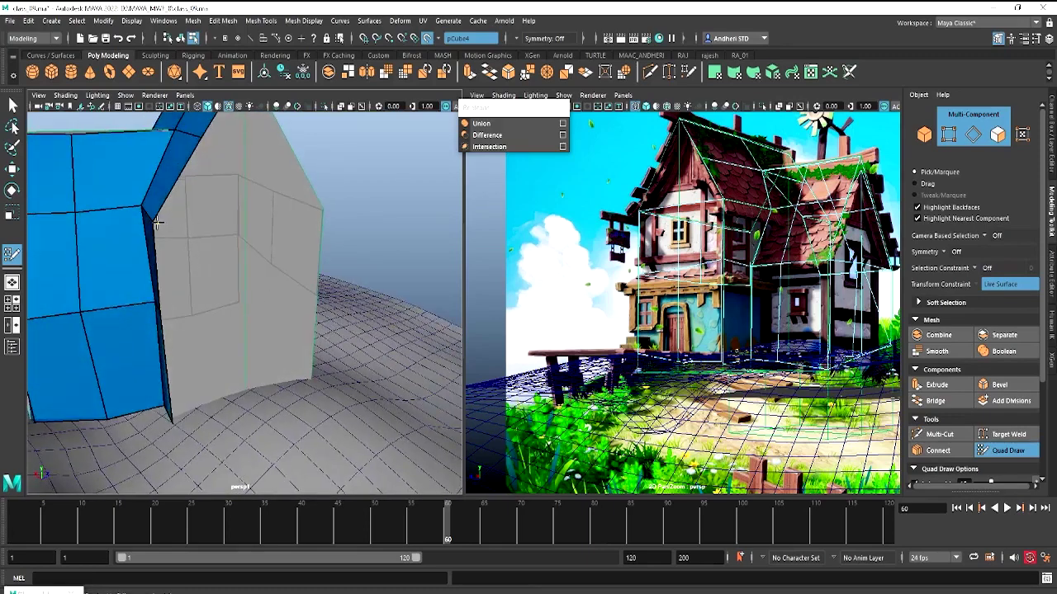
Place a point on the wall edge and commit a quad on the gable wall
{"action": "left_click", "coordinate": [243, 215]}
{"action": "mouse_move", "coordinate": [317, 207]}
{"action": "left_mouse_down", "text": "alt"}
{"action": "mouse_move", "coordinate": [213, 255]}
{"action": "mouse_move", "coordinate": [224, 248]}
{"action": "left_mouse_up", "text": "alt"}
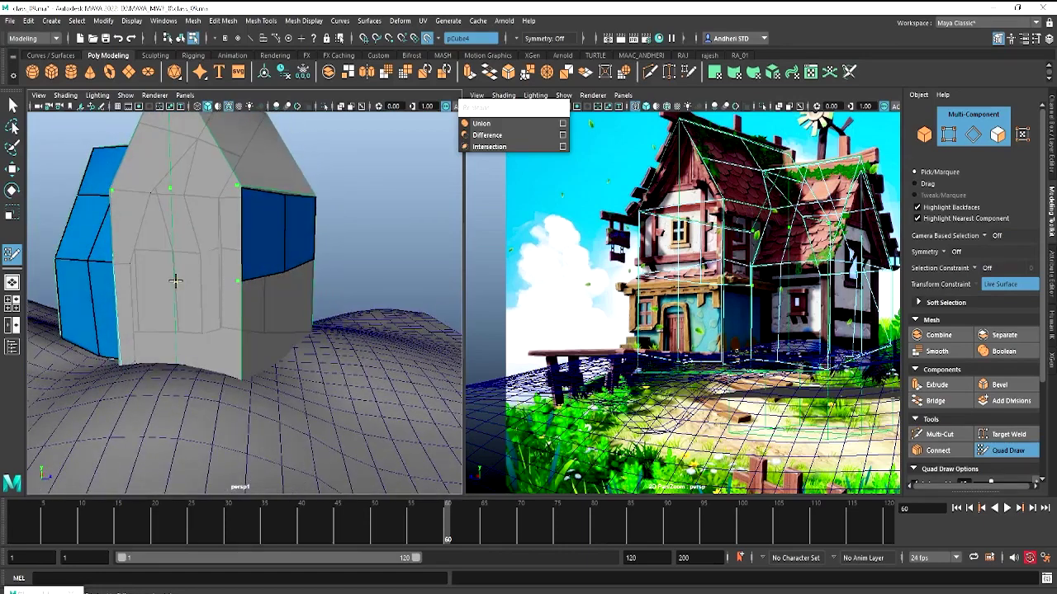
{"action": "left_click_drag", "start_coordinate": [202, 272], "coordinate": [245, 273], "text": "alt"}
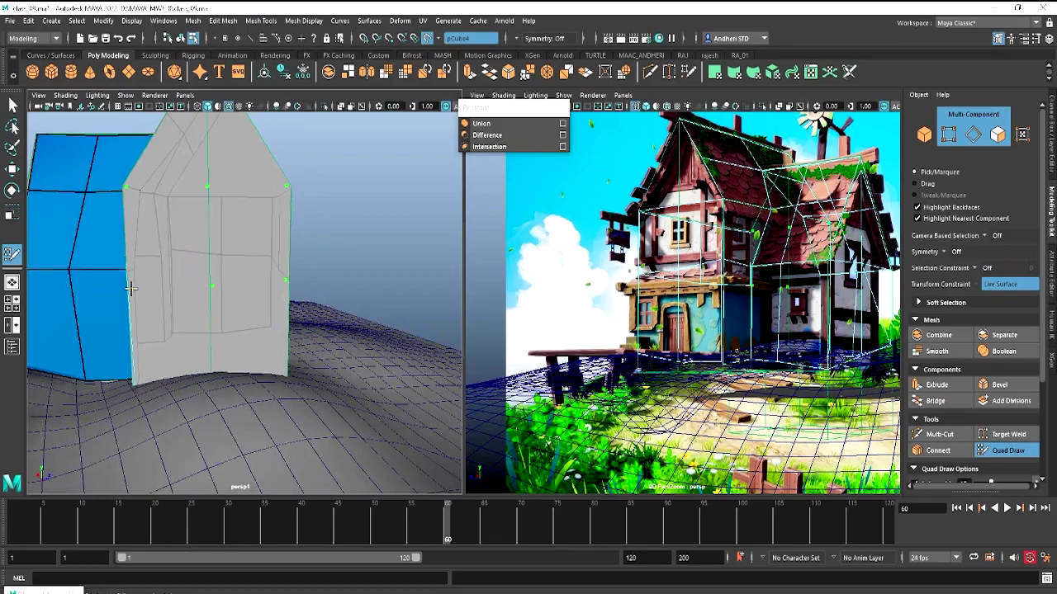
{"action": "left_click", "coordinate": [235, 224], "text": "shift"}
{"action": "mouse_move", "coordinate": [235, 225]}
{"action": "left_mouse_down", "text": "alt"}
{"action": "mouse_move", "coordinate": [249, 214]}
{"action": "mouse_move", "coordinate": [198, 283]}
{"action": "mouse_move", "coordinate": [230, 271]}
{"action": "left_mouse_up", "text": "alt"}
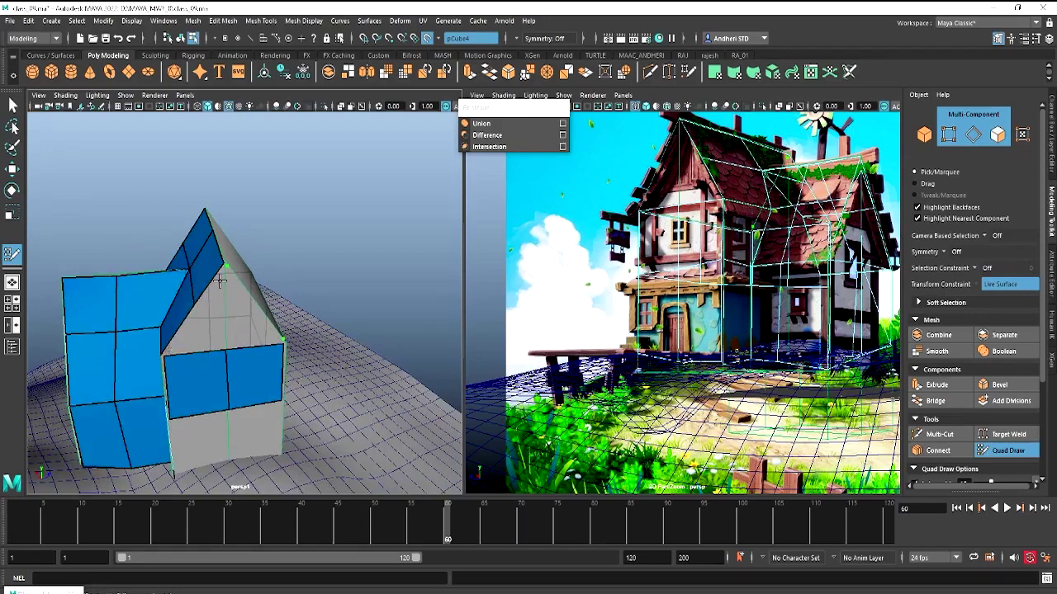
{"action": "scroll", "coordinate": [212, 336], "scroll_direction": "up", "scroll_amount": 2}
{"action": "scroll", "coordinate": [205, 306], "scroll_direction": "up", "scroll_amount": 3}
{"action": "scroll", "coordinate": [262, 344], "scroll_direction": "up", "scroll_amount": 1}
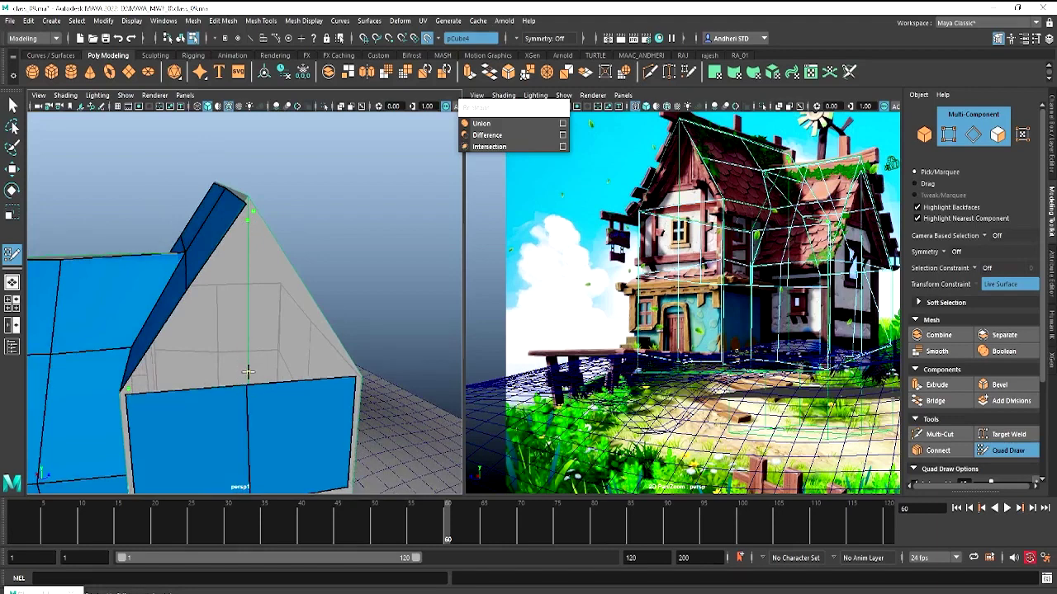
{"action": "left_click", "coordinate": [286, 347], "text": "shift"}
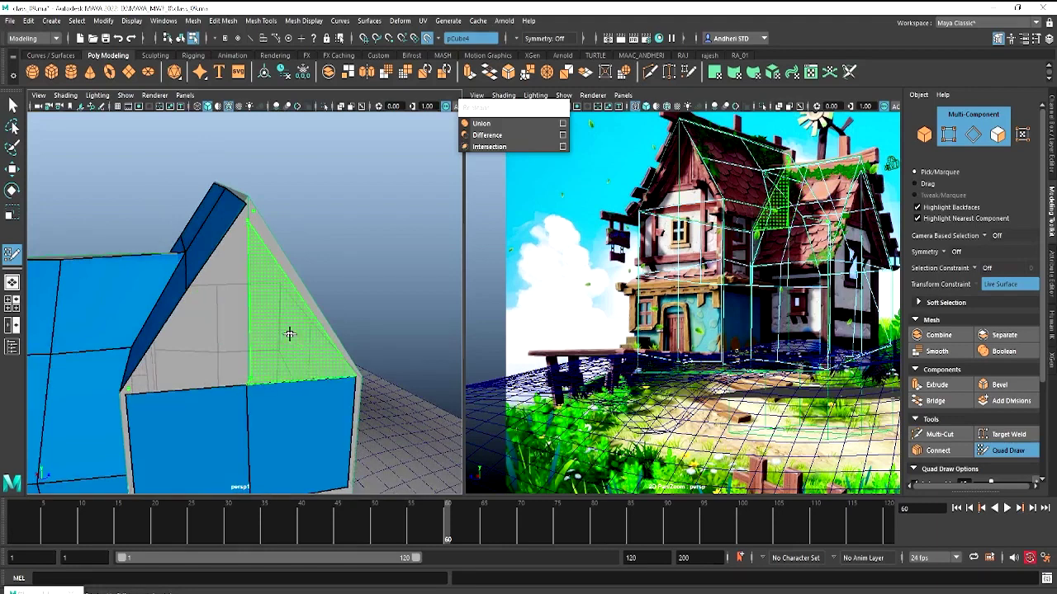
{"action": "left_click", "coordinate": [289, 333], "text": "shift"}
{"action": "left_click", "coordinate": [290, 334], "text": "ctrl+shift"}
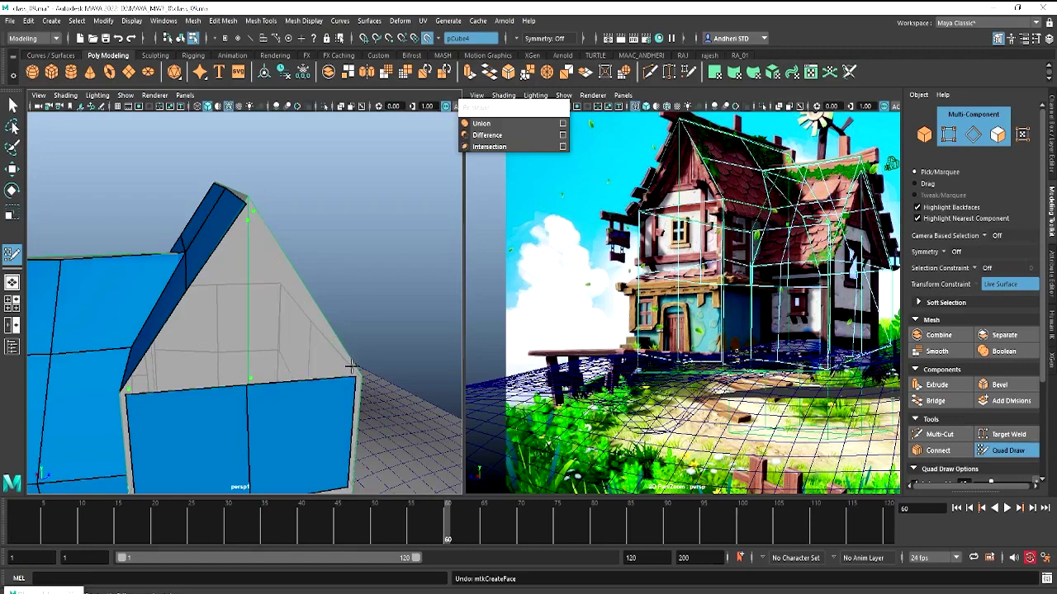
{"action": "key", "text": "shift"}
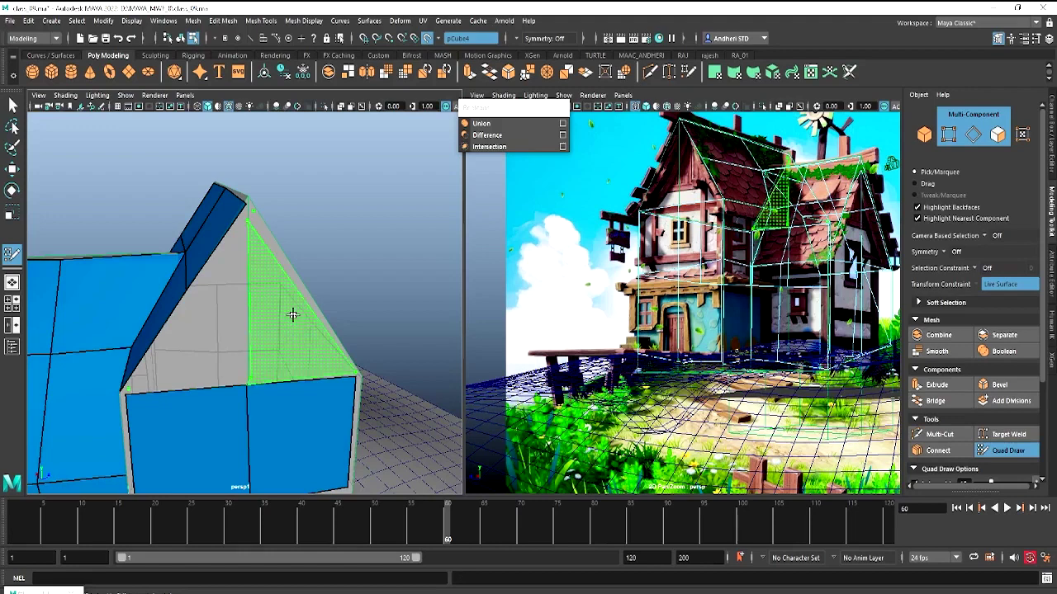
{"action": "left_click", "coordinate": [289, 306], "text": "shift"}
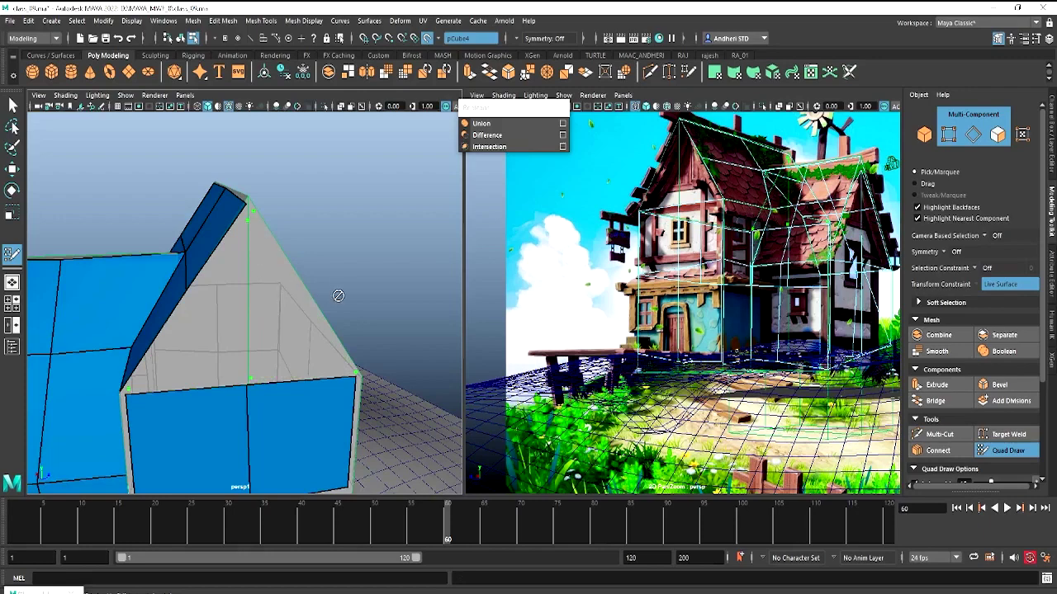
{"action": "left_click_drag", "start_coordinate": [316, 296], "coordinate": [311, 241], "text": "alt"}
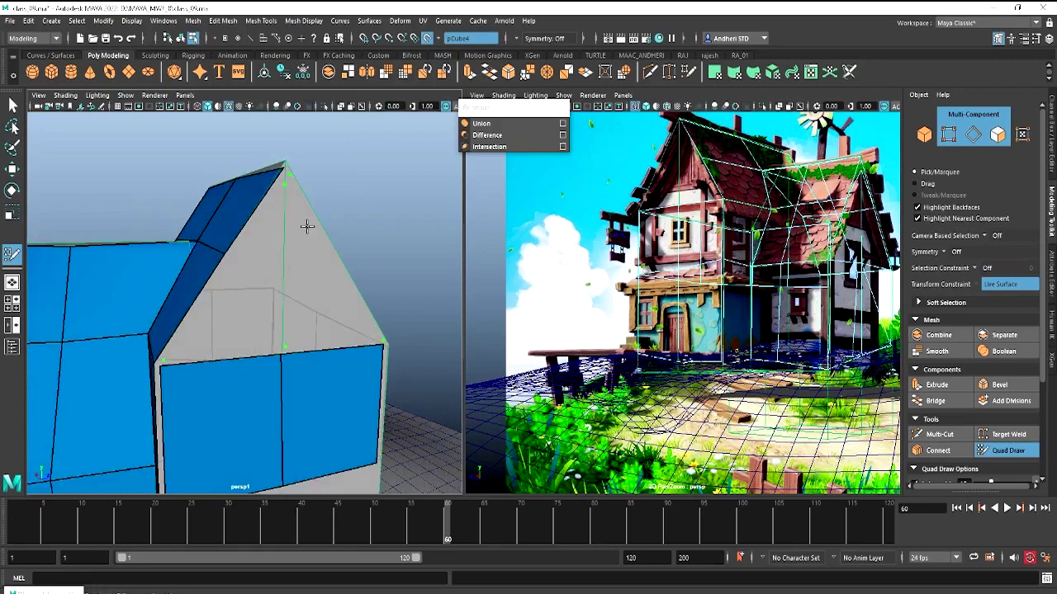
{"action": "mouse_move", "coordinate": [322, 262]}
{"action": "left_mouse_down", "text": "alt"}
{"action": "mouse_move", "coordinate": [302, 247]}
{"action": "mouse_move", "coordinate": [259, 255]}
{"action": "mouse_move", "coordinate": [236, 273]}
{"action": "mouse_move", "coordinate": [329, 245]}
{"action": "left_mouse_up", "text": "alt"}
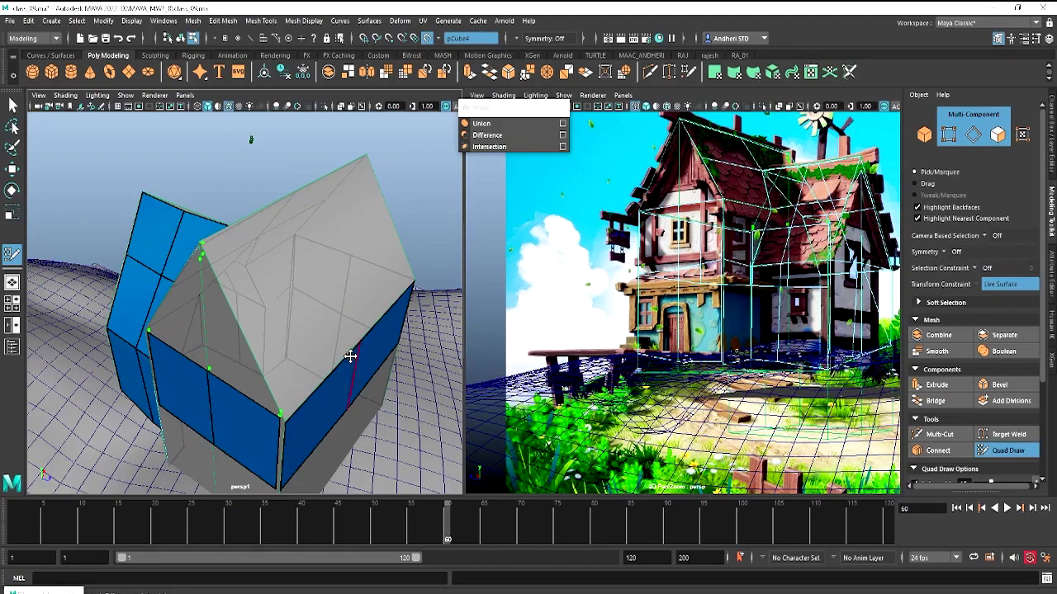
Place a roof-corner point and commit faces over the ridge and both roof slopes
{"action": "mouse_move", "coordinate": [350, 354]}
{"action": "left_mouse_down", "text": "alt"}
{"action": "mouse_move", "coordinate": [228, 322]}
{"action": "mouse_move", "coordinate": [316, 360]}
{"action": "left_mouse_up", "text": "alt"}
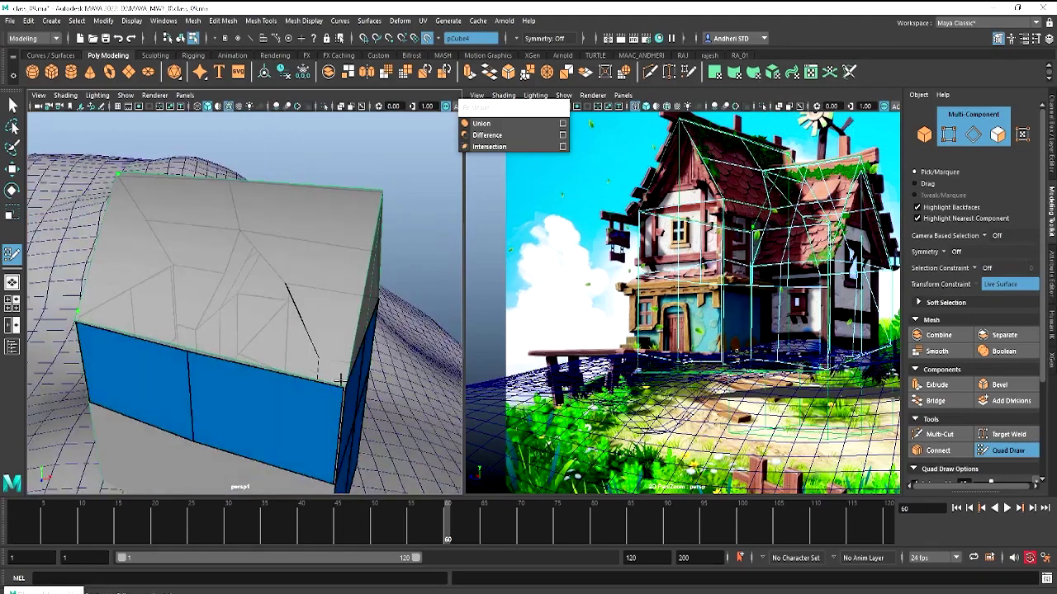
{"action": "left_click", "coordinate": [339, 378]}
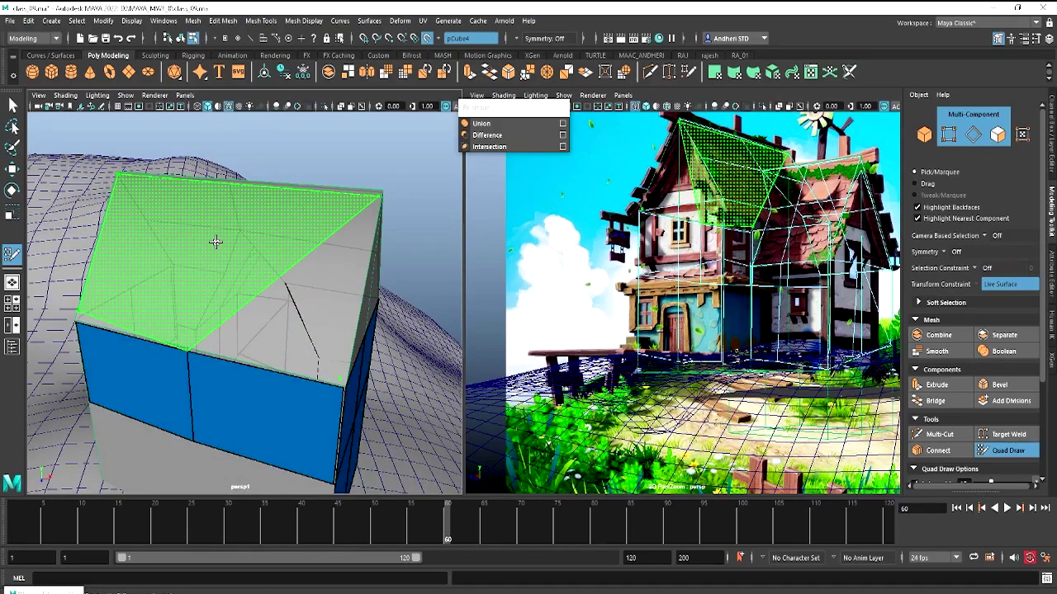
{"action": "left_click", "coordinate": [248, 174], "text": "shift"}
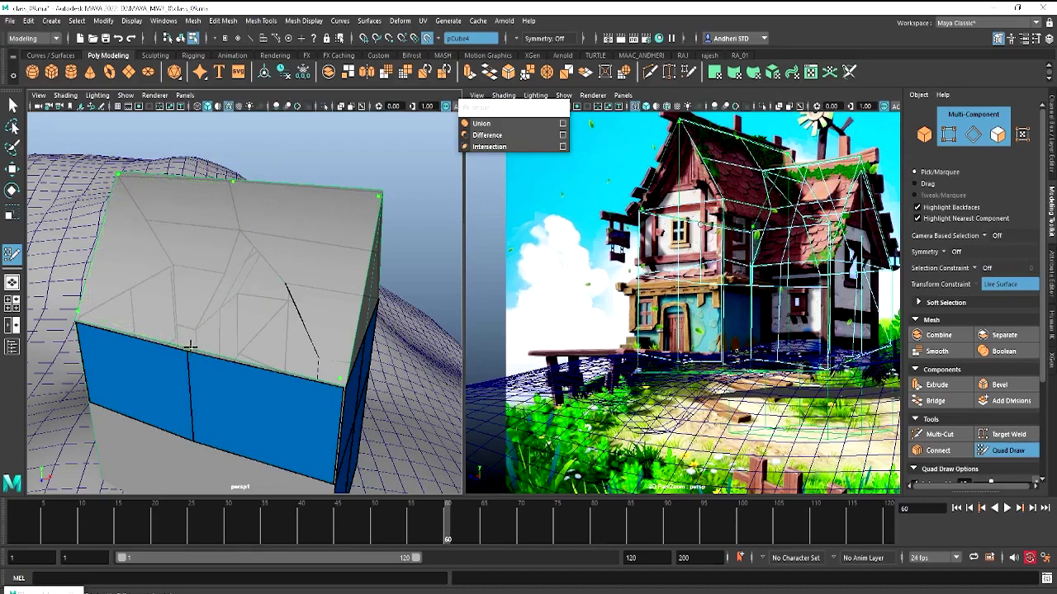
{"action": "left_click", "coordinate": [155, 252], "text": "shift"}
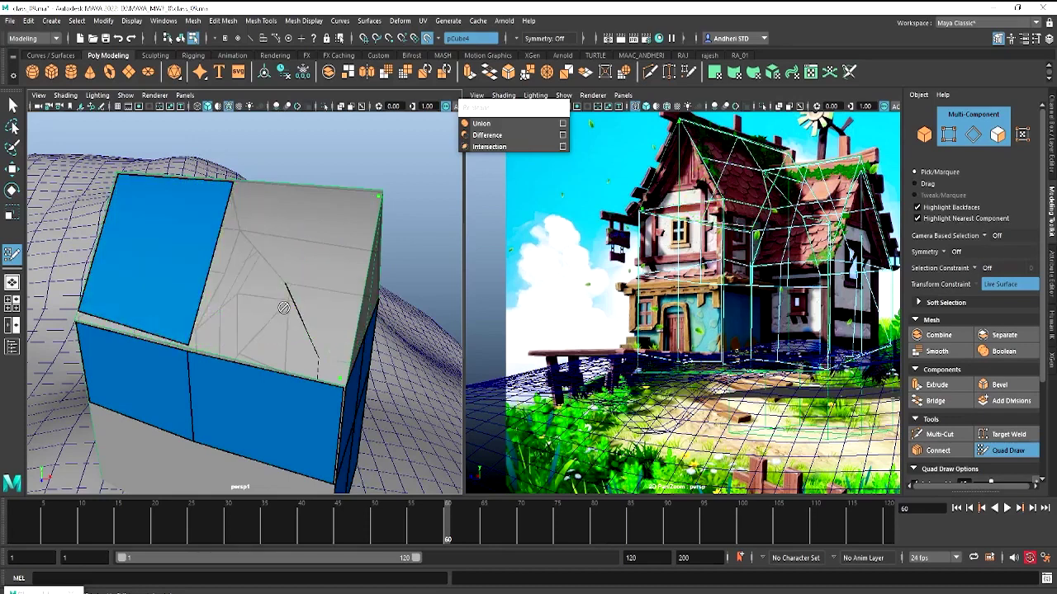
{"action": "left_click_drag", "start_coordinate": [364, 288], "coordinate": [315, 285], "text": "alt"}
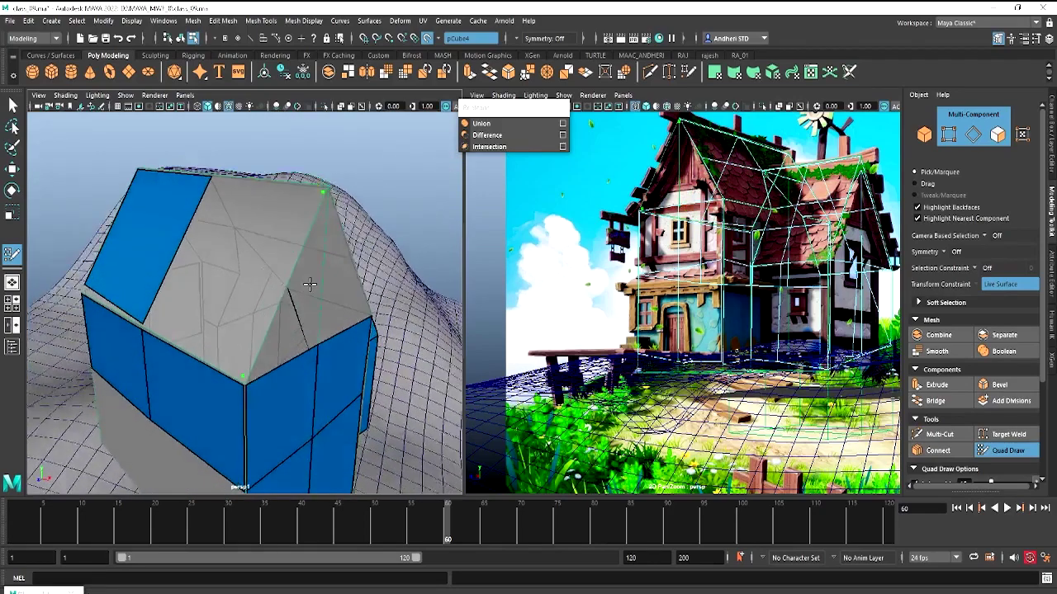
{"action": "left_click", "coordinate": [240, 246], "text": "shift"}
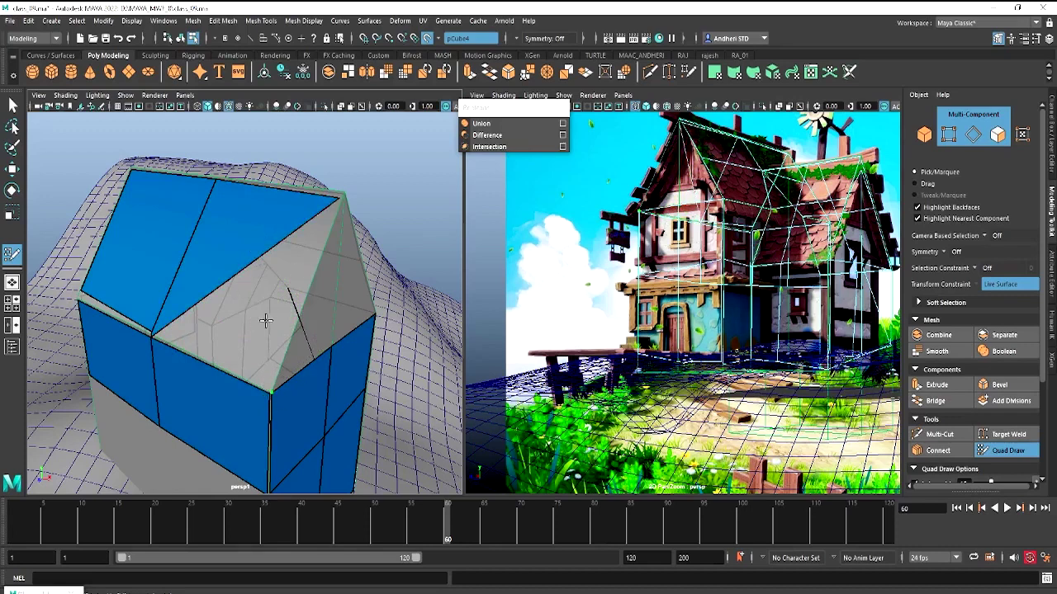
{"action": "left_click_drag", "start_coordinate": [266, 321], "coordinate": [275, 321], "text": "alt"}
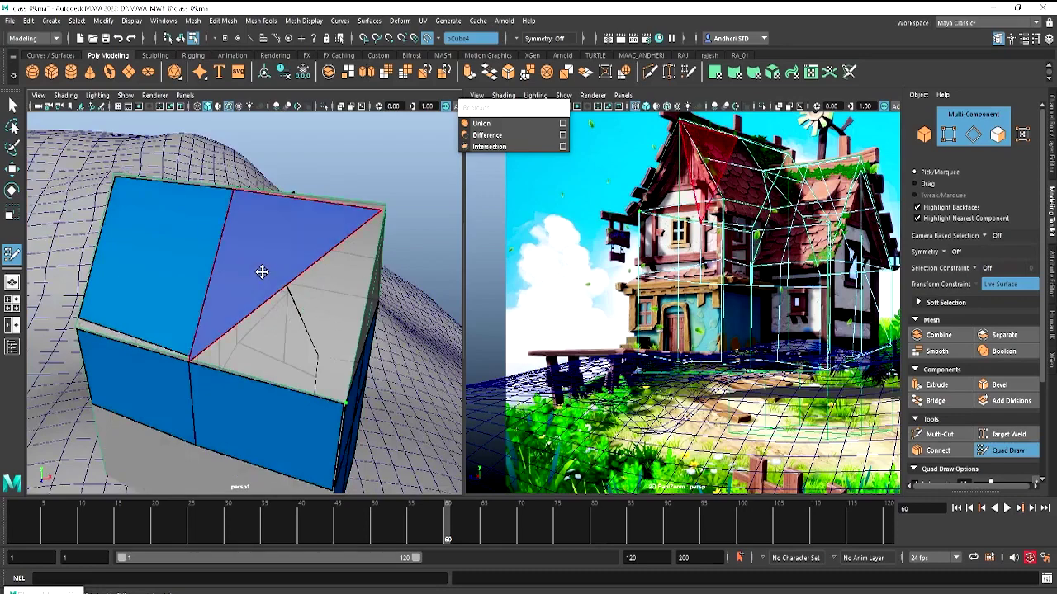
{"action": "mouse_move", "coordinate": [264, 272]}
{"action": "left_mouse_down", "text": "alt"}
{"action": "mouse_move", "coordinate": [366, 302]}
{"action": "mouse_move", "coordinate": [256, 316]}
{"action": "left_mouse_up", "text": "alt"}
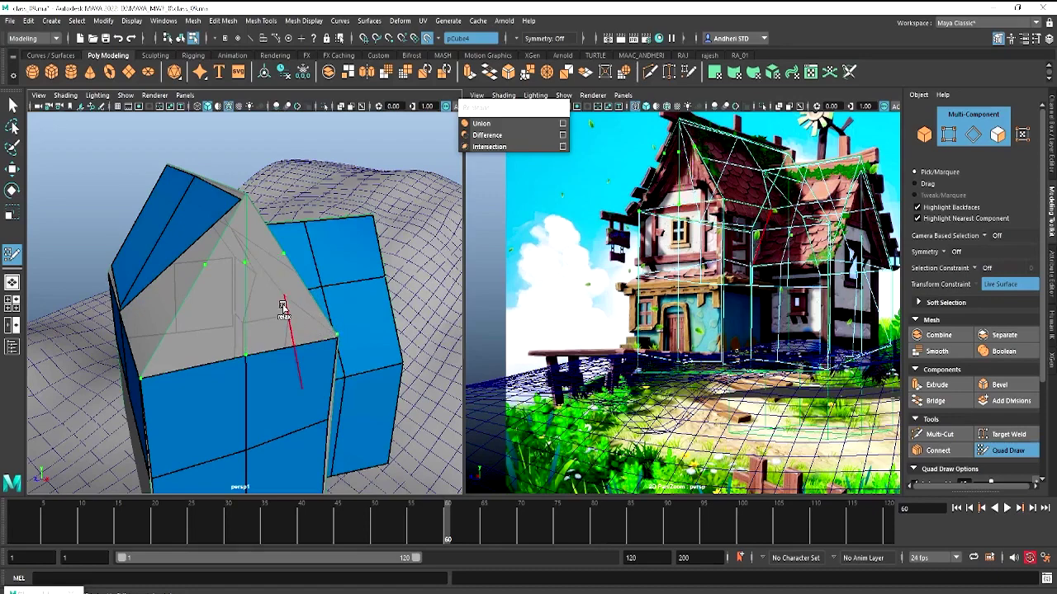
{"action": "mouse_move", "coordinate": [282, 307]}
{"action": "left_mouse_down", "text": "alt"}
{"action": "mouse_move", "coordinate": [246, 301]}
{"action": "mouse_move", "coordinate": [286, 321]}
{"action": "left_mouse_up", "text": "alt"}
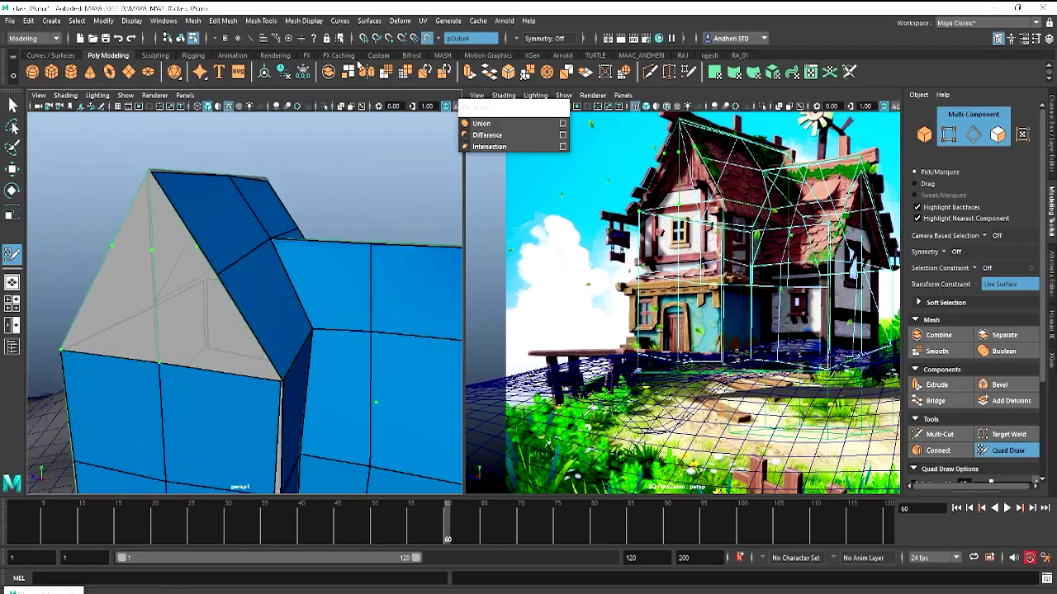
Move the merged house block pCube4 onto a new layer, layer3
{"action": "left_click_drag", "start_coordinate": [304, 230], "coordinate": [280, 256], "text": "alt"}
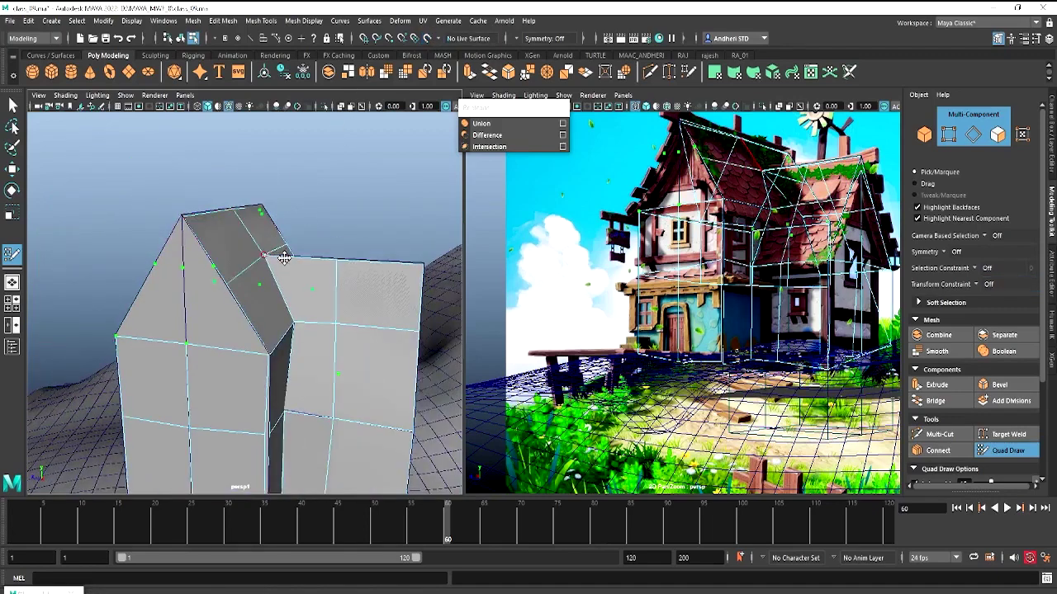
{"action": "key", "text": "w"}
{"action": "left_click", "coordinate": [228, 295]}
{"action": "left_click_drag", "start_coordinate": [227, 295], "coordinate": [286, 288], "text": "alt"}
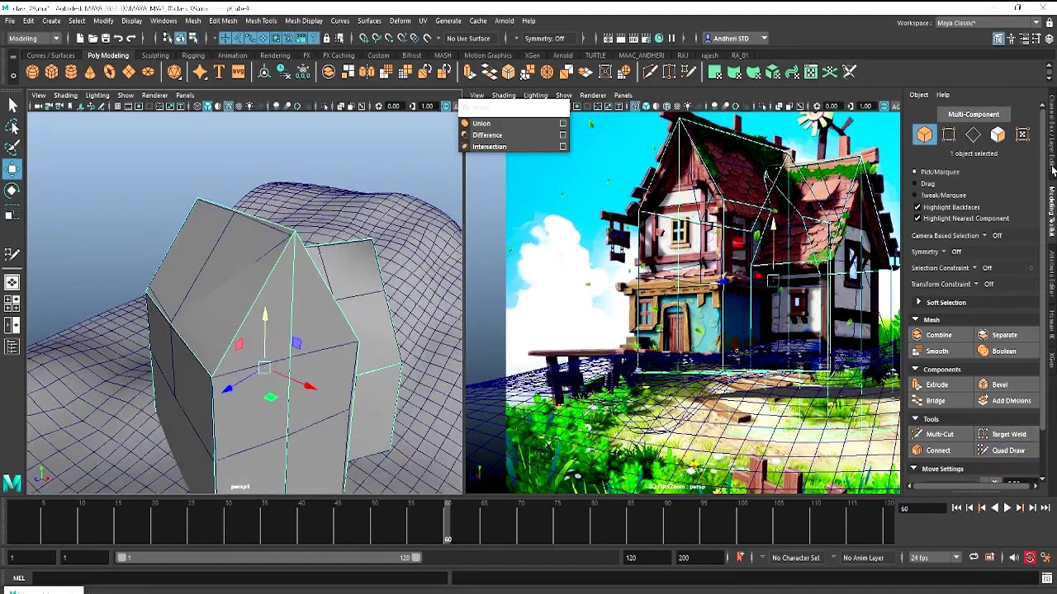
{"action": "left_click", "coordinate": [1052, 161]}
{"action": "left_click", "coordinate": [1037, 378]}
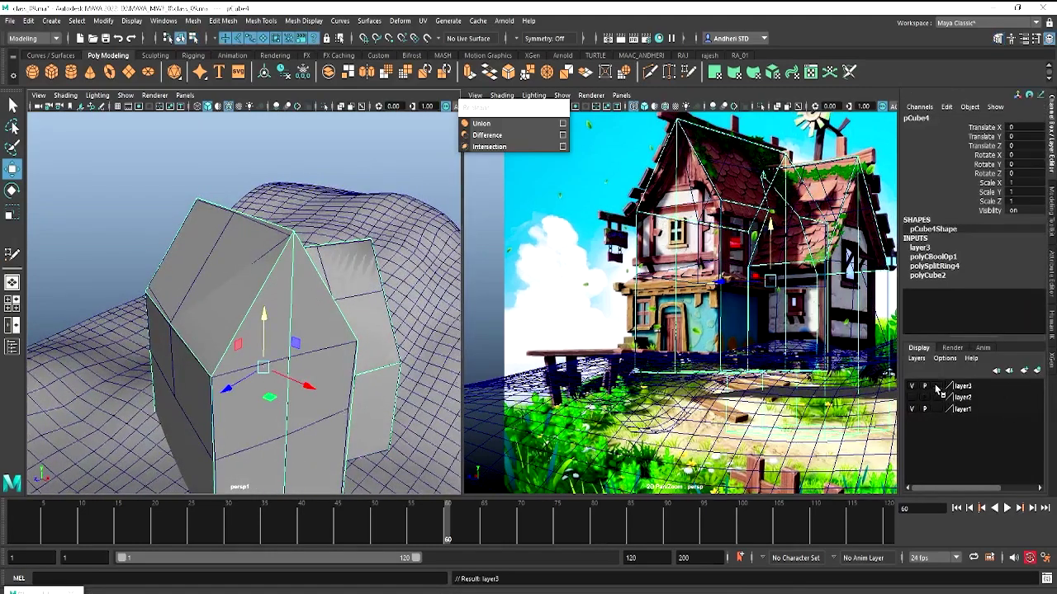
Select the Quad Draw shell polySurface1 and switch to Multi-Cut
{"action": "mouse_move", "coordinate": [353, 392]}
{"action": "left_mouse_down", "text": "alt"}
{"action": "mouse_move", "coordinate": [458, 376]}
{"action": "mouse_move", "coordinate": [406, 316]}
{"action": "mouse_move", "coordinate": [333, 295]}
{"action": "mouse_move", "coordinate": [272, 319]}
{"action": "mouse_move", "coordinate": [210, 301]}
{"action": "mouse_move", "coordinate": [274, 290]}
{"action": "mouse_move", "coordinate": [270, 263]}
{"action": "left_mouse_up", "text": "alt"}
{"action": "scroll", "coordinate": [232, 237], "scroll_direction": "up", "scroll_amount": 5}
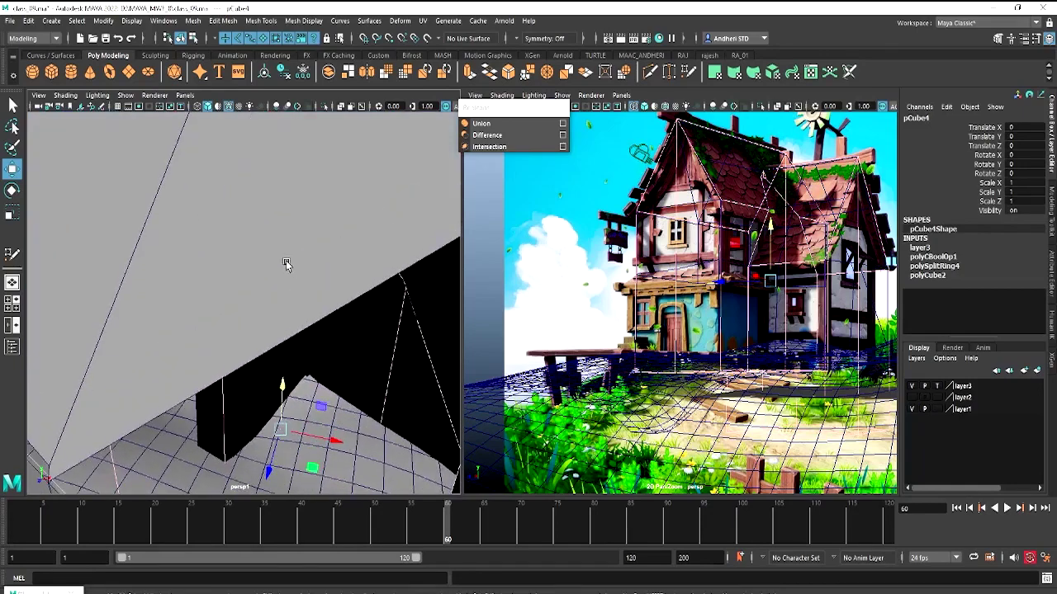
{"action": "left_click", "coordinate": [302, 264]}
{"action": "right_click_drag", "start_coordinate": [306, 263], "coordinate": [238, 274], "text": "shift"}
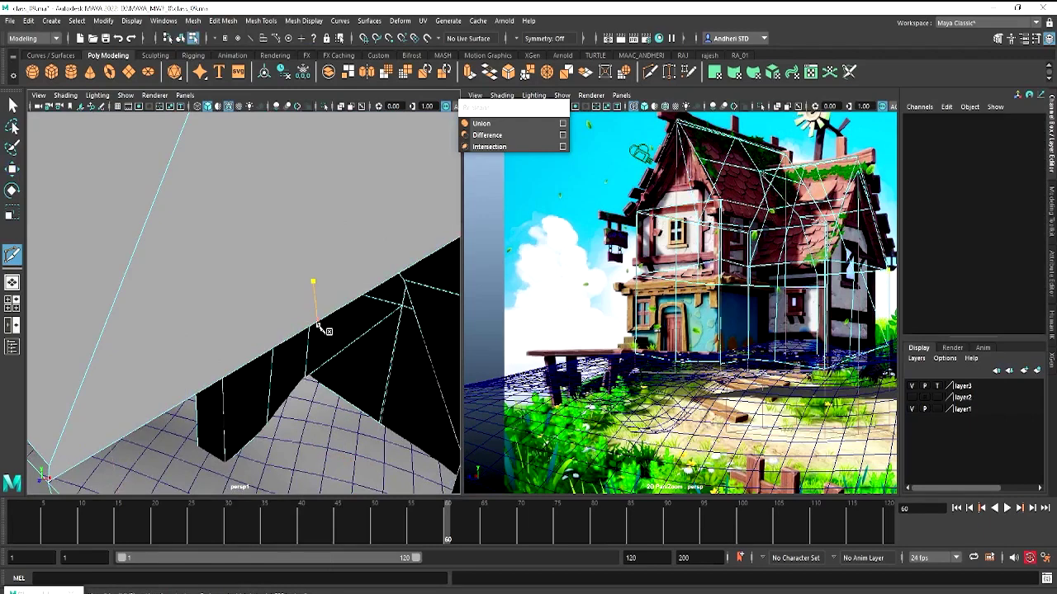
Cut a new edge at the roof ridge, pull a roof vertex down, and enable point snapping
{"action": "left_click", "coordinate": [318, 320]}
{"action": "left_click_drag", "start_coordinate": [316, 323], "coordinate": [234, 244], "text": "alt"}
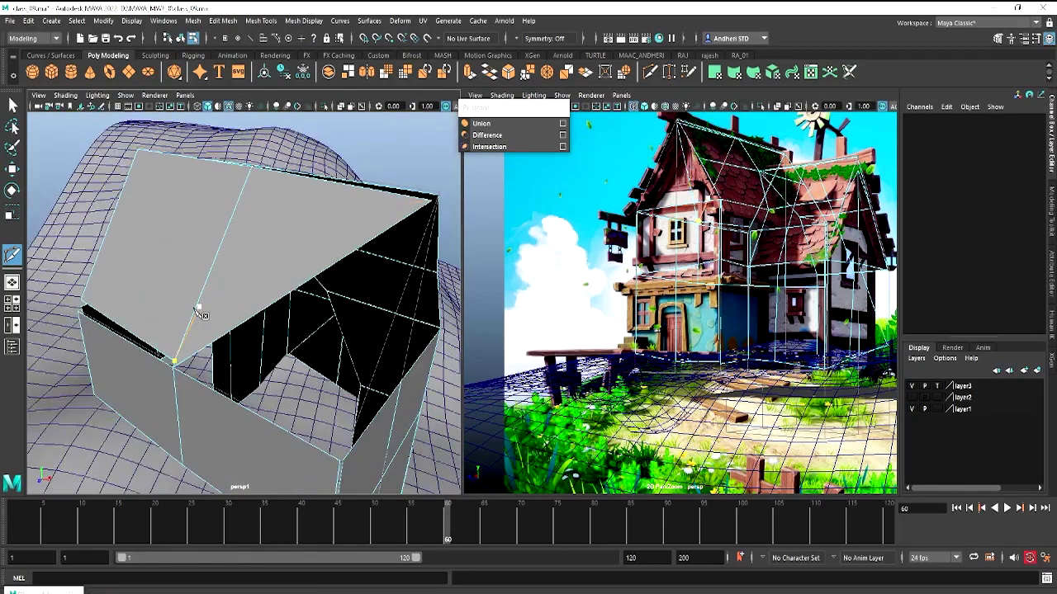
{"action": "key", "text": "w"}
{"action": "key", "text": "Return"}
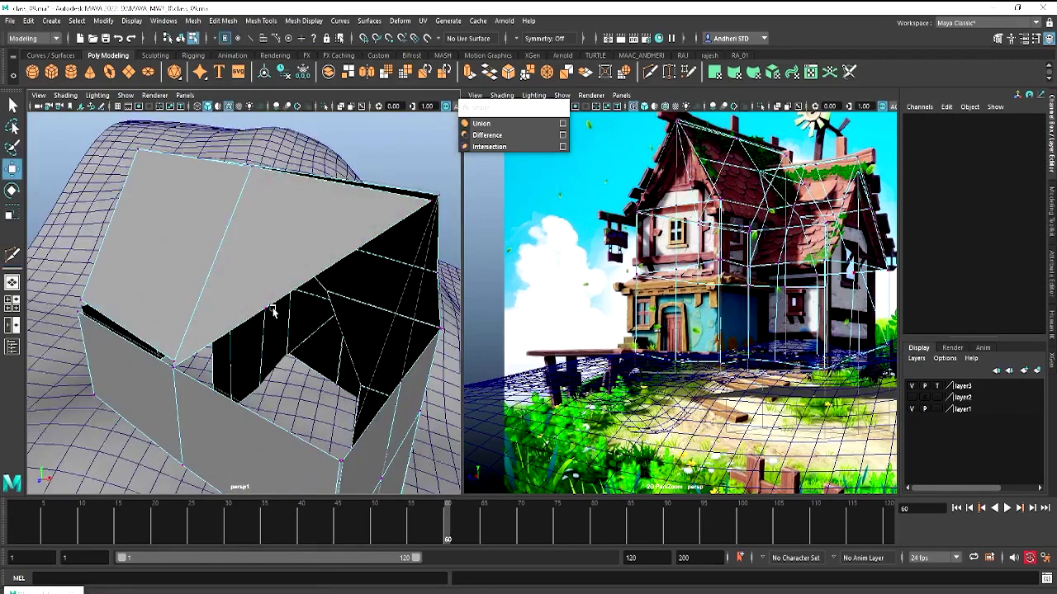
{"action": "left_click", "coordinate": [277, 333]}
{"action": "left_click_drag", "start_coordinate": [278, 313], "coordinate": [306, 360]}
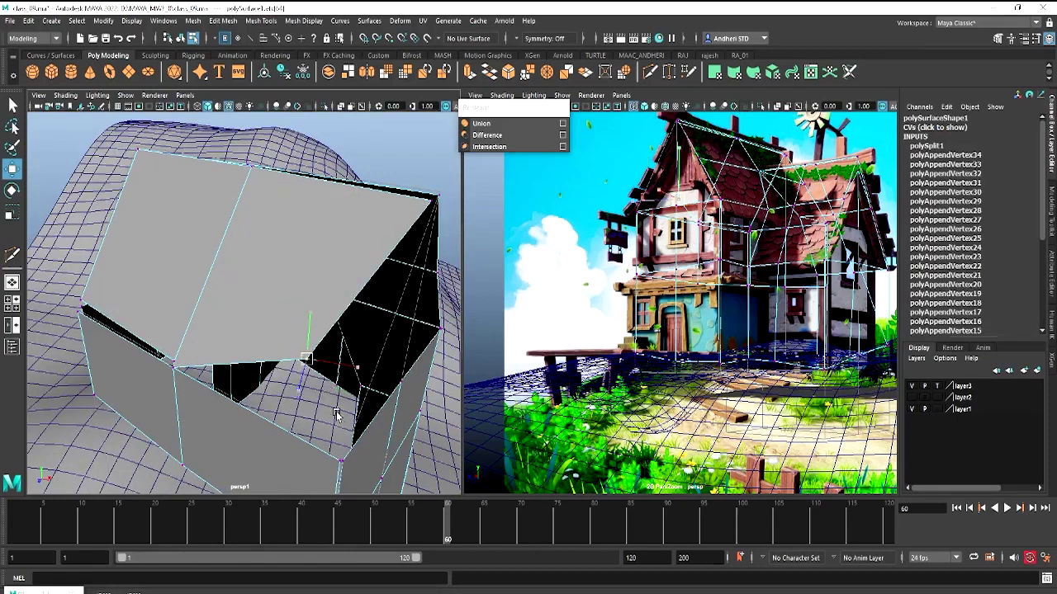
{"action": "mouse_move", "coordinate": [306, 360]}
{"action": "left_mouse_down"}
{"action": "mouse_move", "coordinate": [342, 468]}
{"action": "mouse_move", "coordinate": [380, 418]}
{"action": "mouse_move", "coordinate": [249, 419]}
{"action": "mouse_move", "coordinate": [214, 368]}
{"action": "mouse_move", "coordinate": [345, 379]}
{"action": "mouse_move", "coordinate": [255, 371]}
{"action": "mouse_move", "coordinate": [359, 350]}
{"action": "mouse_move", "coordinate": [191, 467]}
{"action": "mouse_move", "coordinate": [207, 241]}
{"action": "mouse_move", "coordinate": [198, 182]}
{"action": "left_mouse_up"}
{"action": "key", "text": "v"}
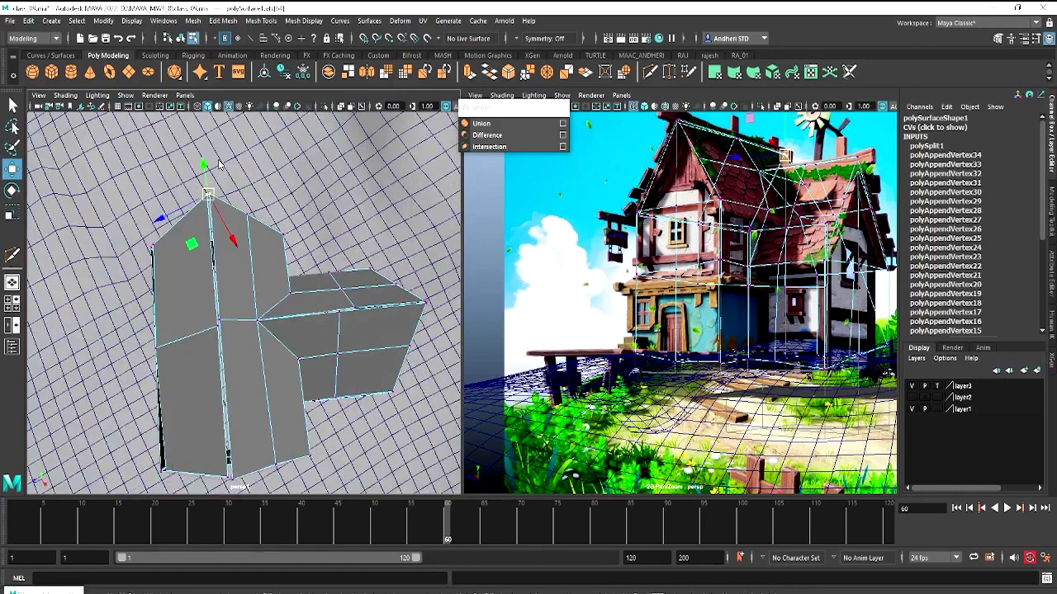
Merge the coincident vertices at the roof top, the gable peak and a roof corner
{"action": "right_click_drag", "start_coordinate": [219, 198], "coordinate": [233, 273], "text": "shift"}
{"action": "left_click_drag", "start_coordinate": [233, 272], "coordinate": [228, 285], "text": "alt"}
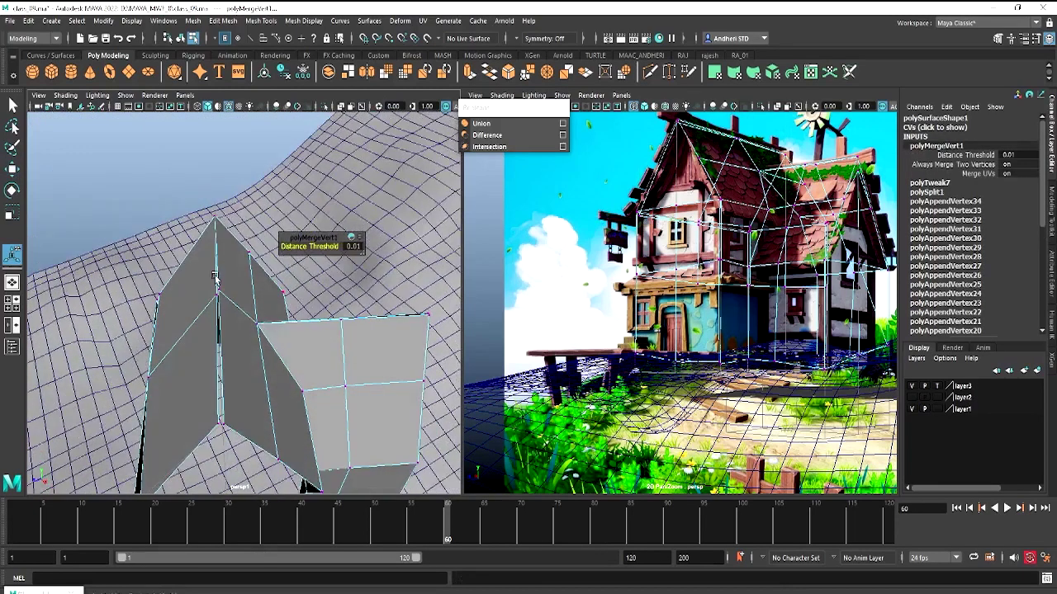
{"action": "left_click", "coordinate": [229, 285]}
{"action": "right_click_drag", "start_coordinate": [229, 285], "coordinate": [235, 309], "text": "shift"}
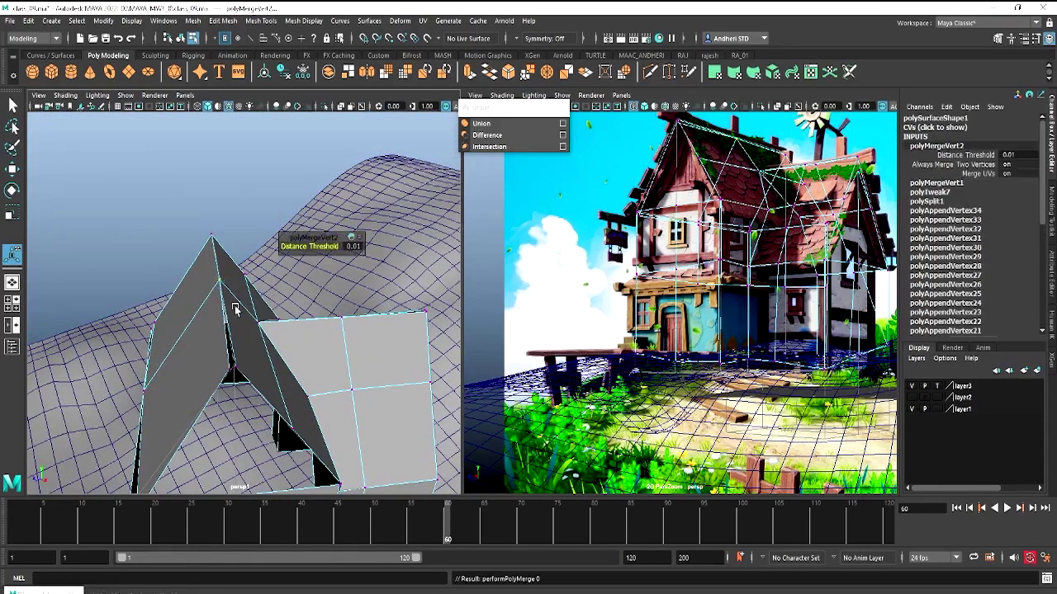
{"action": "mouse_move", "coordinate": [239, 379]}
{"action": "left_mouse_down", "text": "alt"}
{"action": "mouse_move", "coordinate": [245, 429]}
{"action": "mouse_move", "coordinate": [237, 355]}
{"action": "left_mouse_up", "text": "alt"}
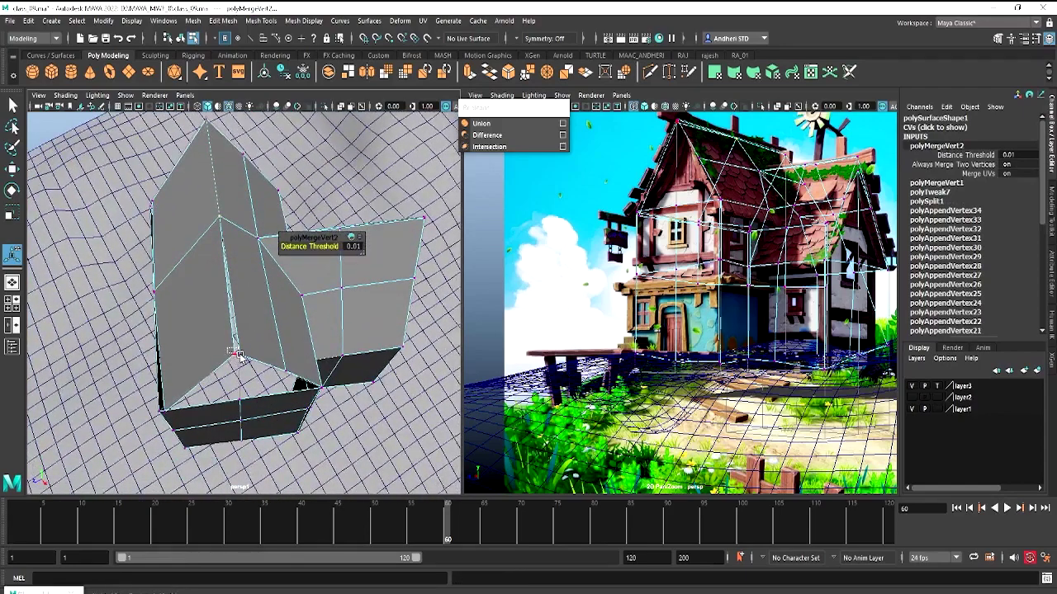
{"action": "left_click", "coordinate": [239, 357]}
{"action": "right_click_drag", "start_coordinate": [244, 356], "coordinate": [253, 367], "text": "shift"}
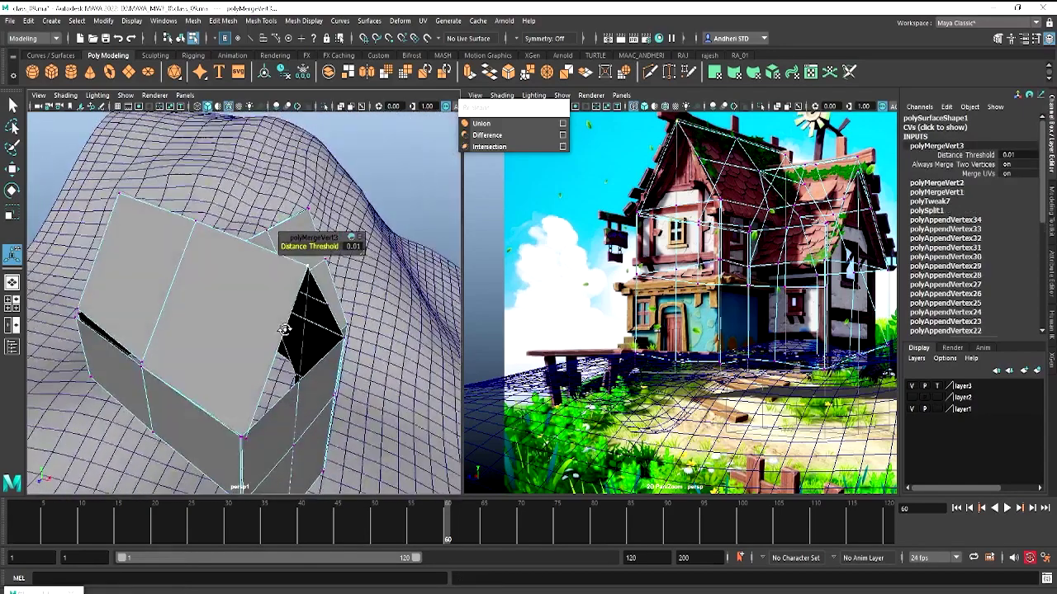
{"action": "mouse_move", "coordinate": [253, 368]}
{"action": "left_mouse_down", "text": "alt"}
{"action": "mouse_move", "coordinate": [376, 337]}
{"action": "mouse_move", "coordinate": [354, 390]}
{"action": "left_mouse_up", "text": "alt"}
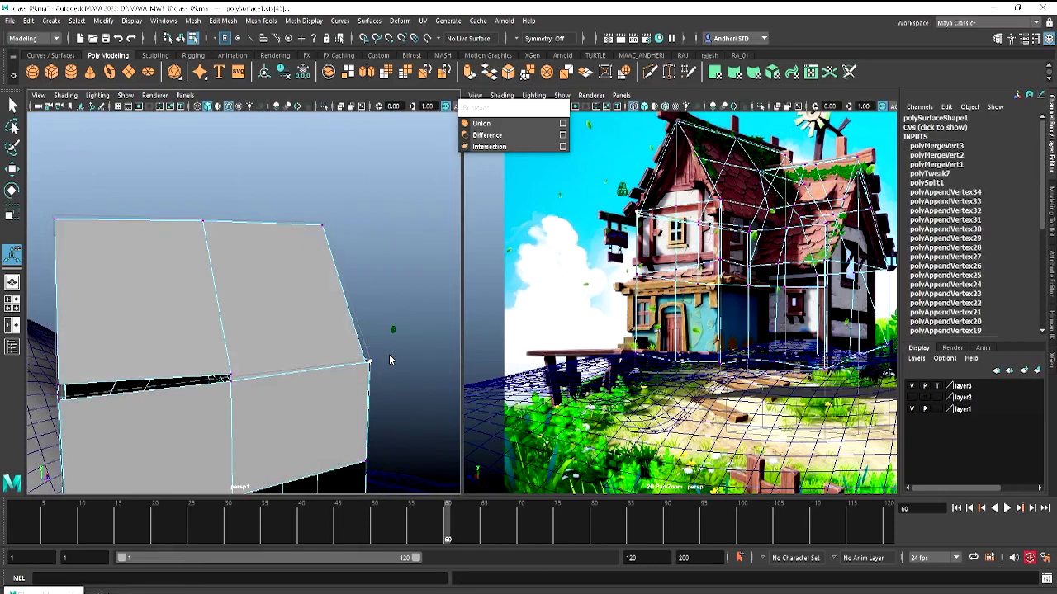
{"action": "right_click_drag", "start_coordinate": [386, 316], "coordinate": [446, 299], "text": "shift"}
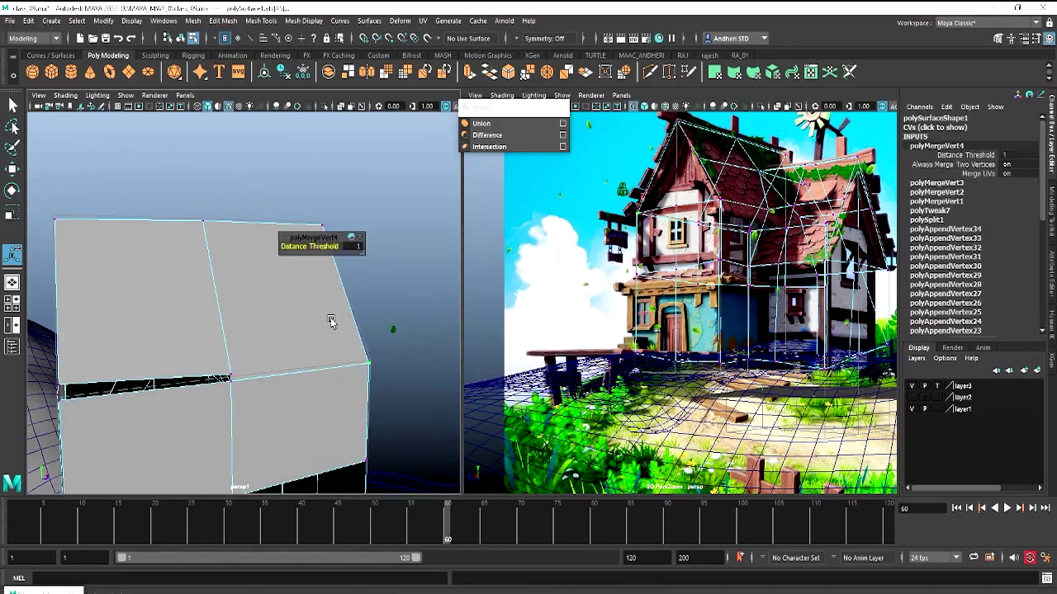
Merge the roof-seam vertices and the loose vertex under the roof, with Distance Threshold 1
{"action": "left_click", "coordinate": [396, 248]}
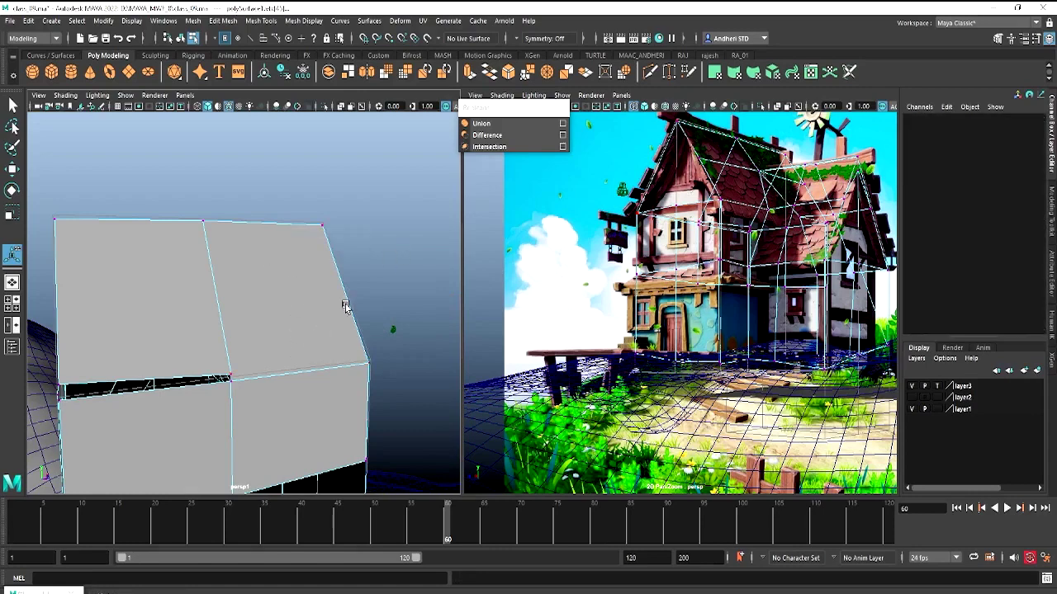
{"action": "left_click_drag", "start_coordinate": [345, 302], "coordinate": [237, 317], "text": "alt"}
{"action": "scroll", "coordinate": [278, 372], "scroll_direction": "up", "scroll_amount": 3}
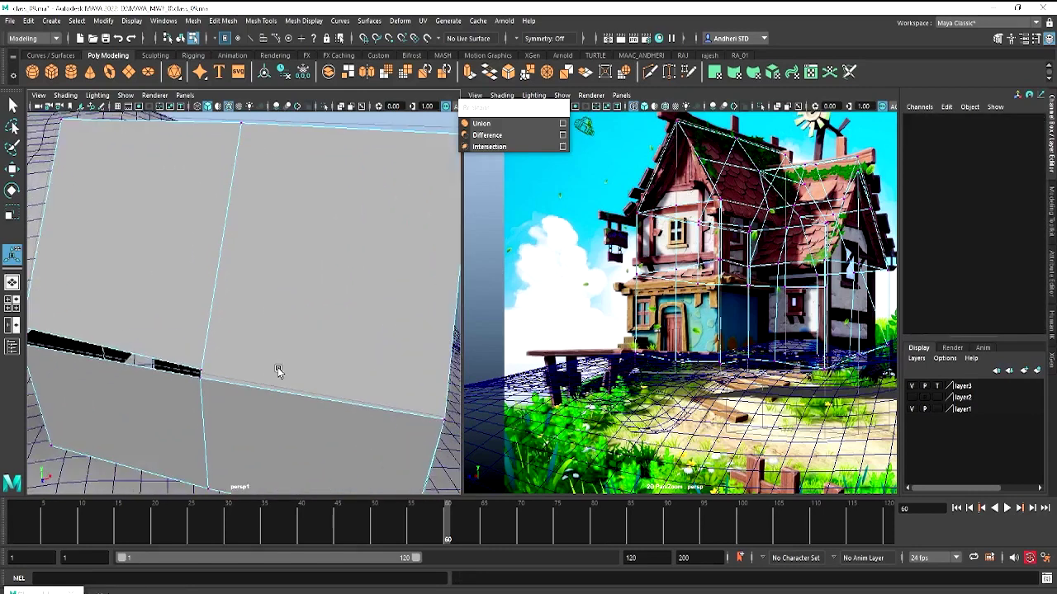
{"action": "left_click", "coordinate": [198, 377]}
{"action": "right_click_drag", "start_coordinate": [223, 381], "coordinate": [272, 355], "text": "shift"}
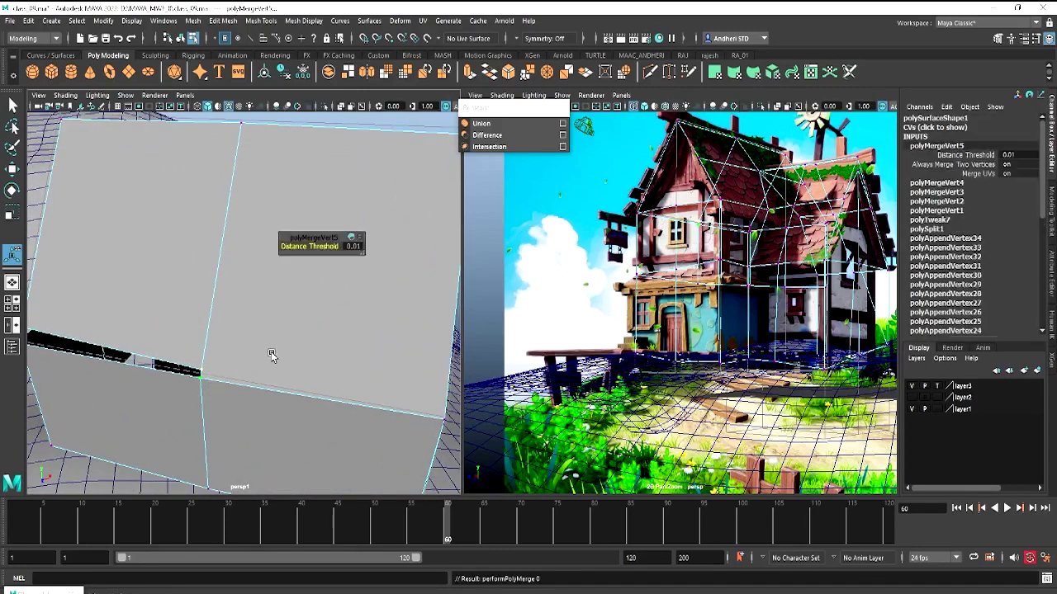
{"action": "left_click_drag", "start_coordinate": [318, 248], "coordinate": [181, 364]}
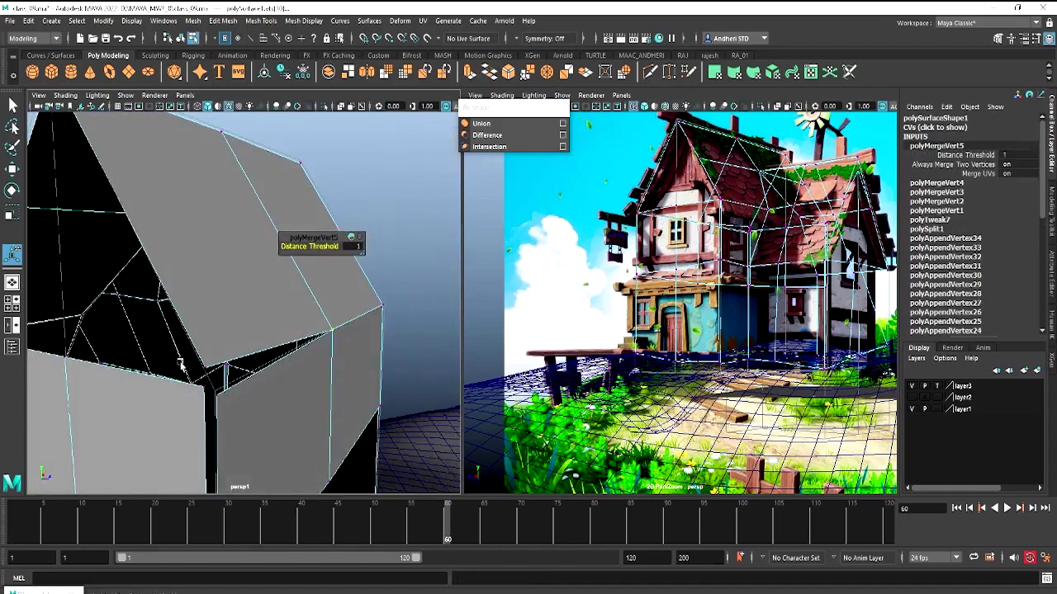
{"action": "left_click", "coordinate": [208, 391]}
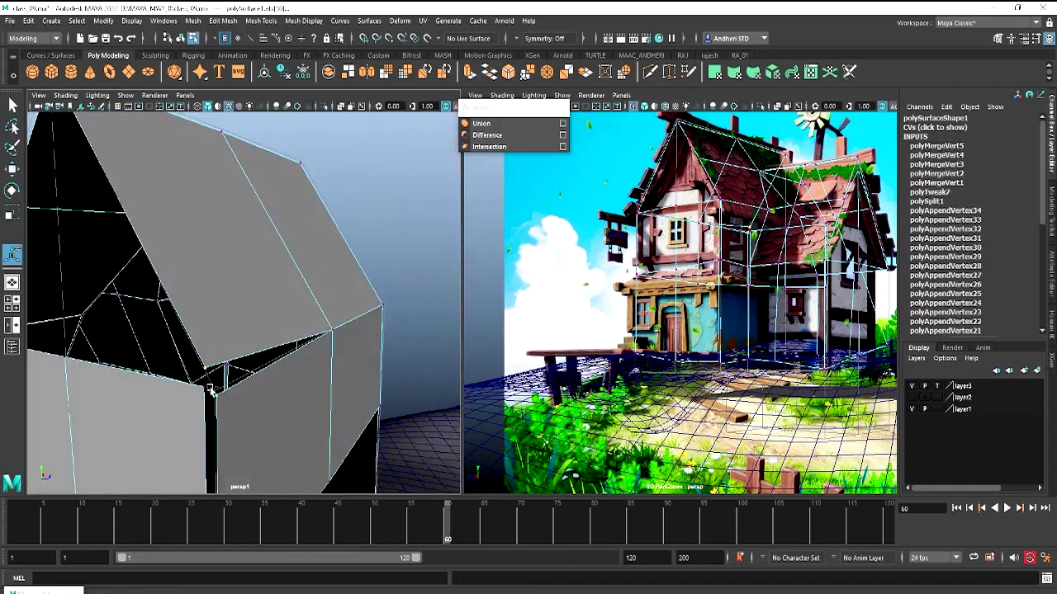
{"action": "right_click_drag", "start_coordinate": [236, 381], "coordinate": [279, 302], "text": "shift"}
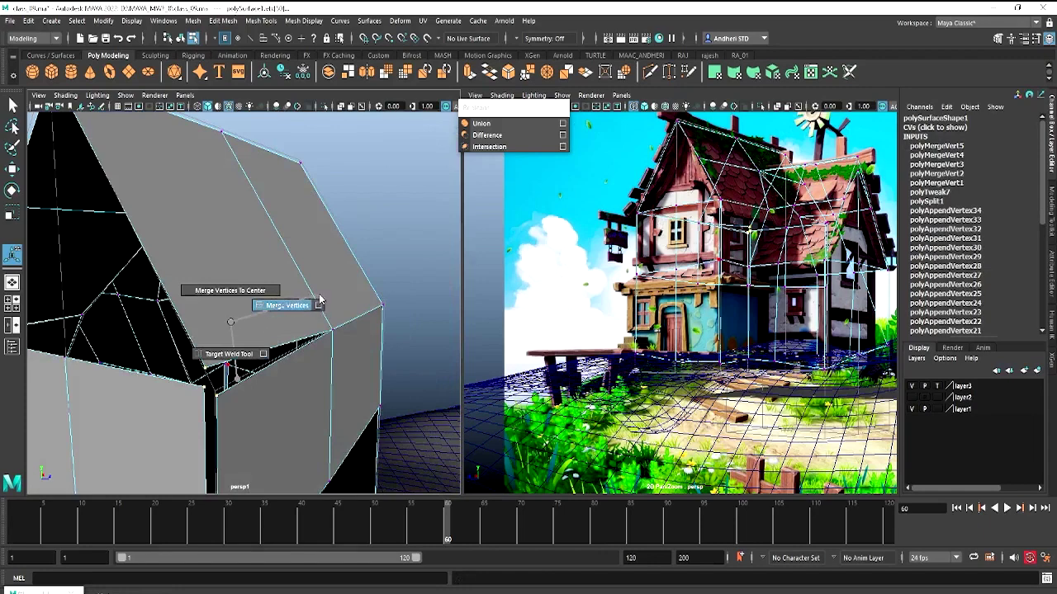
{"action": "left_click_drag", "start_coordinate": [323, 240], "coordinate": [298, 272]}
Merge the loose vertices at the wall base and wall corner, raising the threshold to 1
{"action": "scroll", "coordinate": [273, 330], "scroll_direction": "down", "scroll_amount": 5}
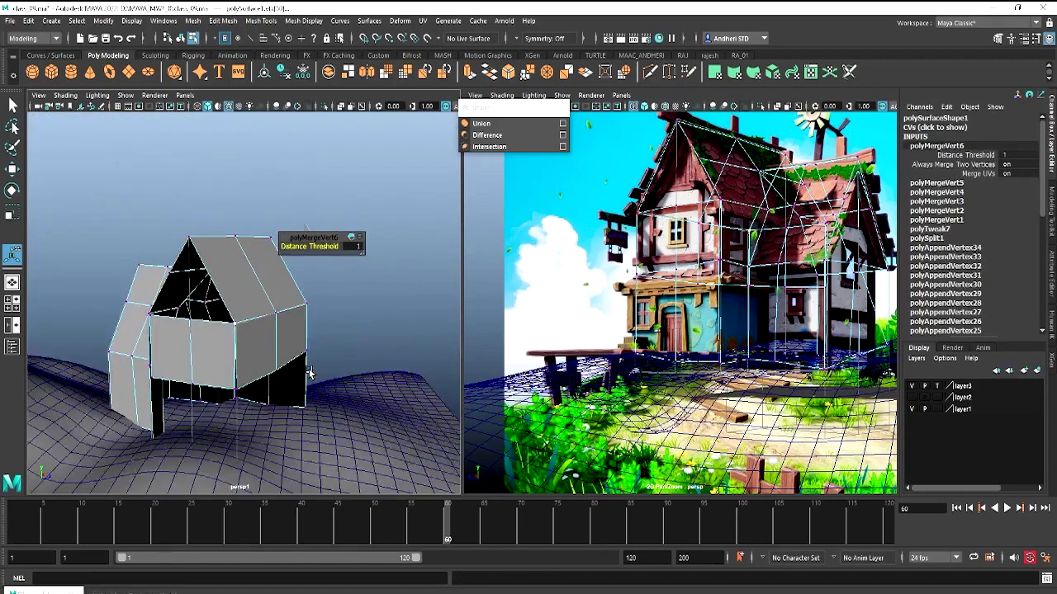
{"action": "left_click_drag", "start_coordinate": [273, 330], "coordinate": [267, 342], "text": "alt"}
{"action": "left_click", "coordinate": [251, 368]}
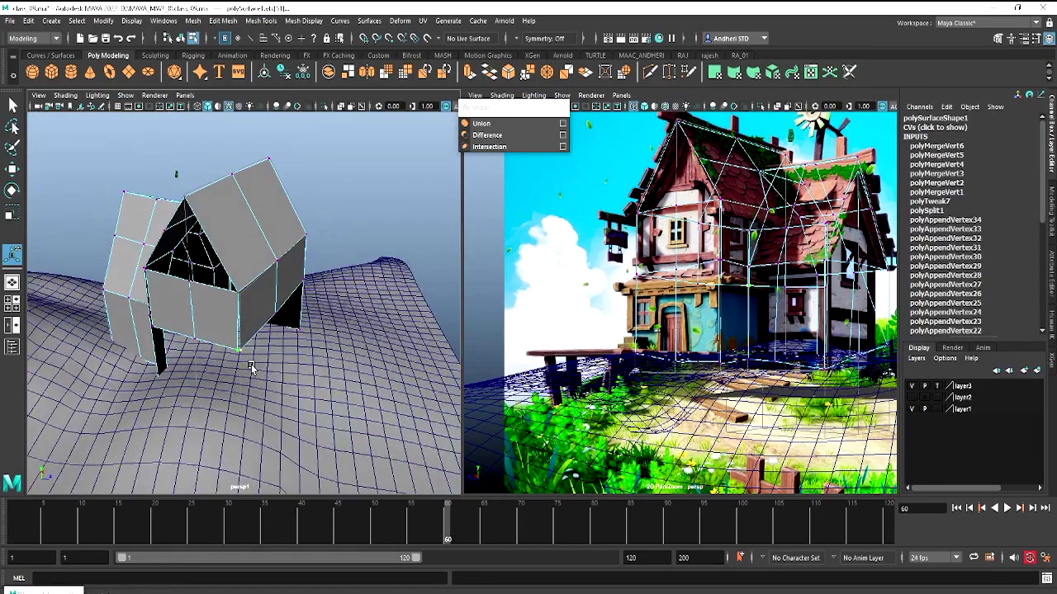
{"action": "right_click_drag", "start_coordinate": [252, 368], "coordinate": [284, 382], "text": "shift"}
{"action": "left_click_drag", "start_coordinate": [284, 381], "coordinate": [306, 330], "text": "alt"}
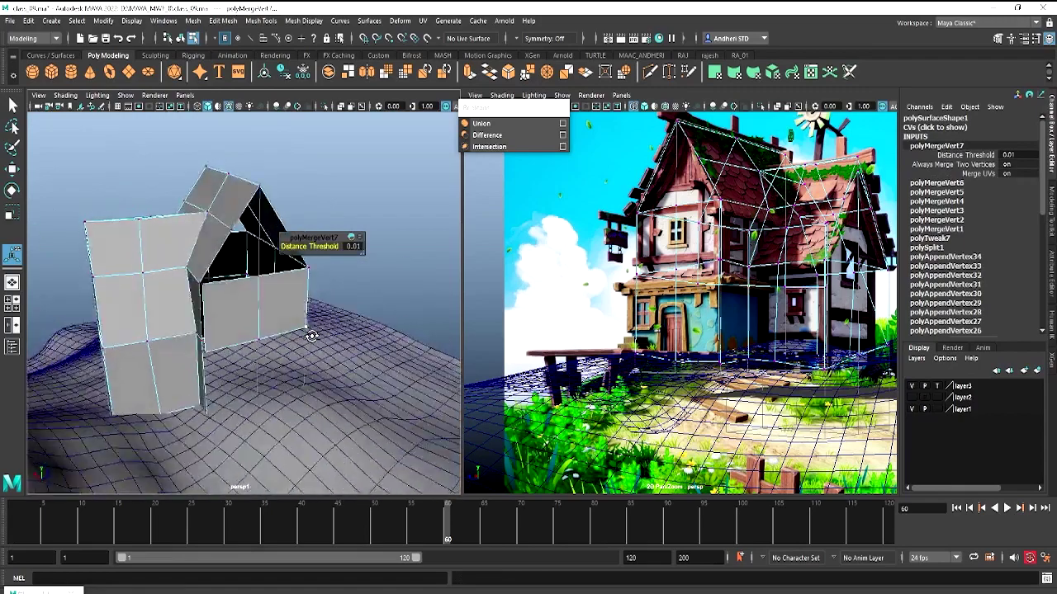
{"action": "scroll", "coordinate": [270, 337], "scroll_direction": "up", "scroll_amount": 5}
{"action": "left_click", "coordinate": [236, 273]}
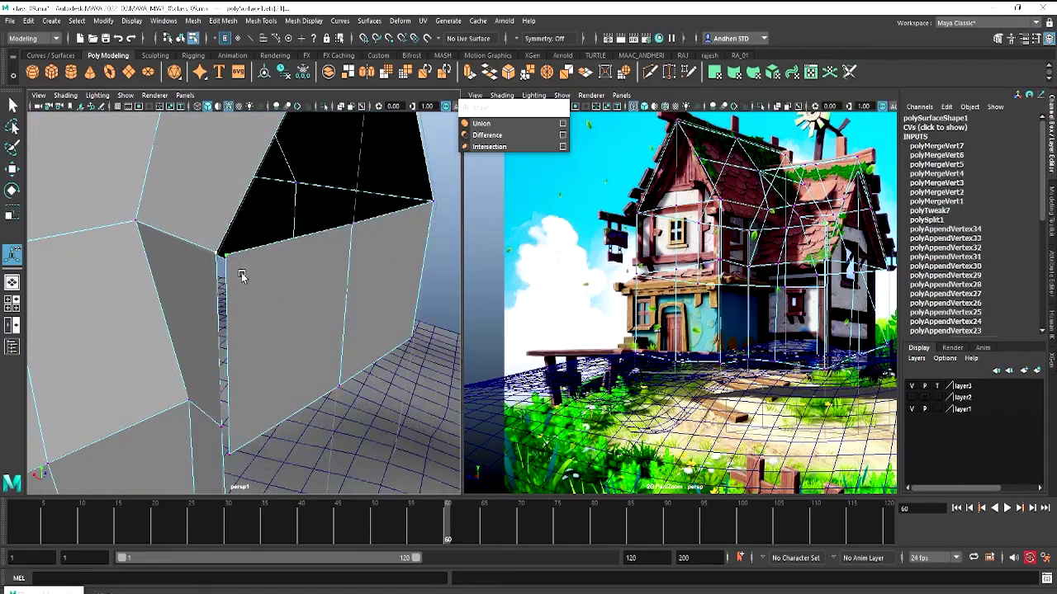
{"action": "right_click_drag", "start_coordinate": [233, 423], "coordinate": [221, 422], "text": "shift"}
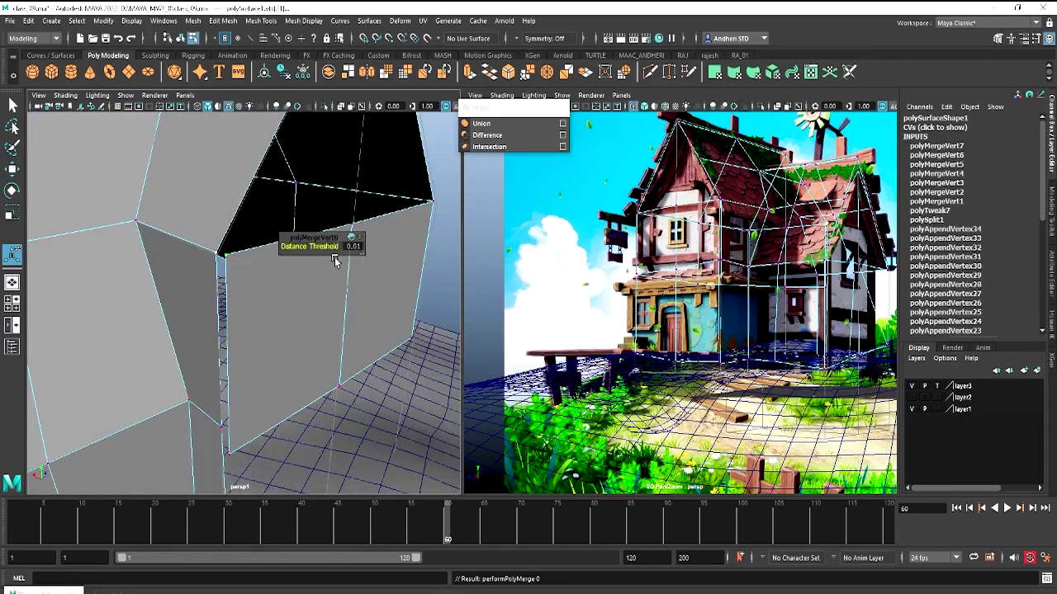
{"action": "left_click_drag", "start_coordinate": [334, 261], "coordinate": [349, 247]}
{"action": "scroll", "coordinate": [293, 371], "scroll_direction": "up", "scroll_amount": 3}
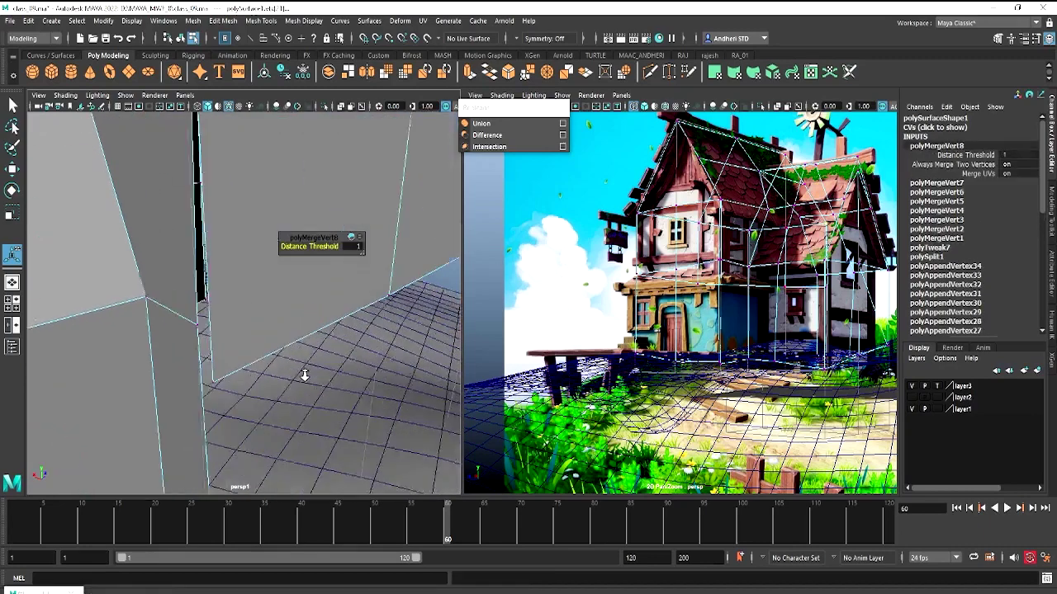
{"action": "left_click", "coordinate": [206, 384]}
Move the stray wall-bottom vertex up onto the edge corner and merge it there
{"action": "key", "text": "w"}
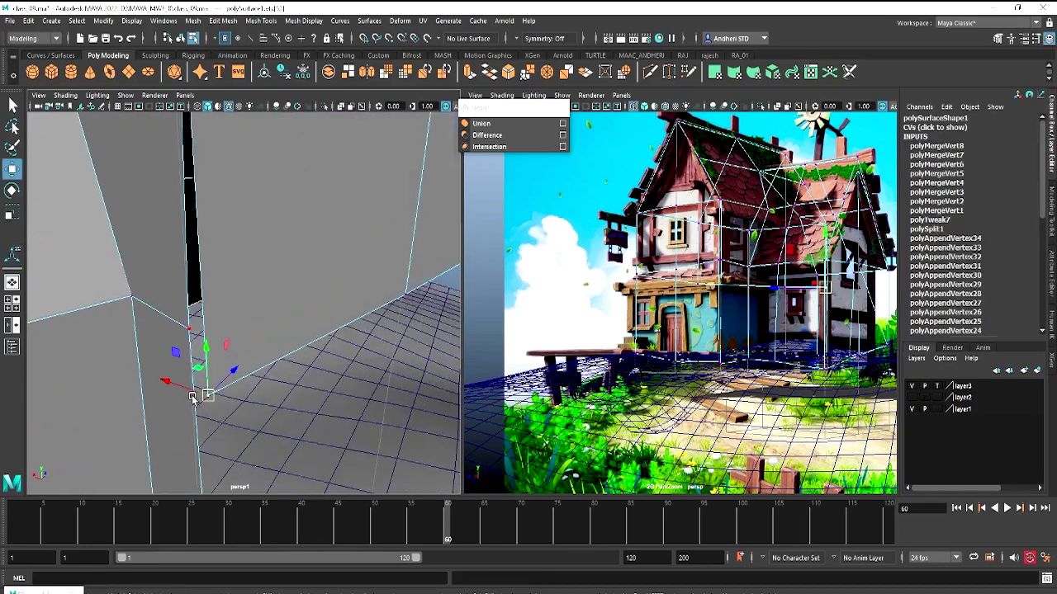
{"action": "left_click_drag", "start_coordinate": [207, 394], "coordinate": [188, 324]}
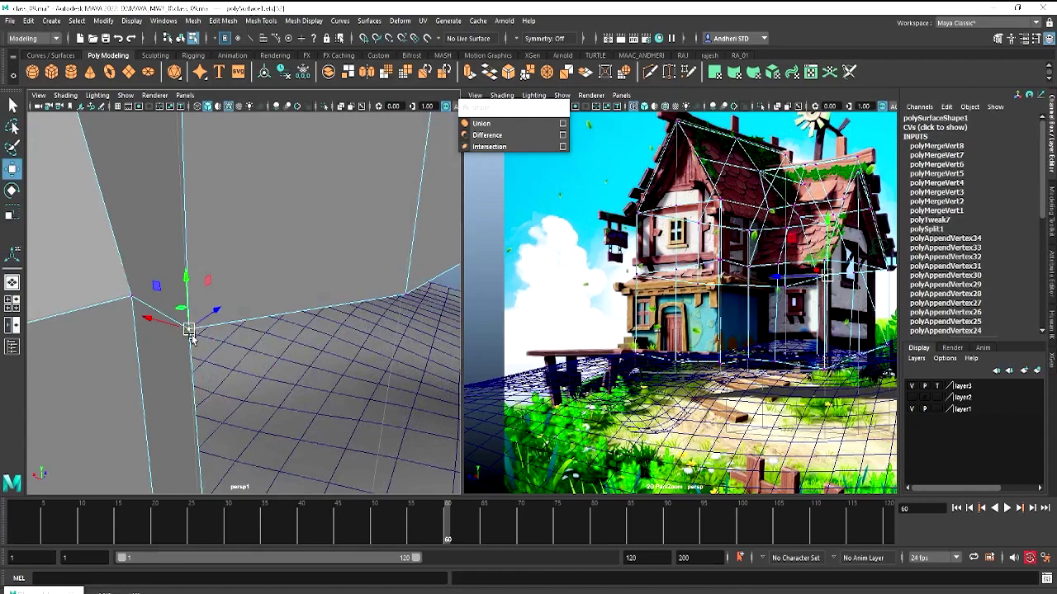
{"action": "scroll", "coordinate": [311, 328], "scroll_direction": "up", "scroll_amount": 5}
{"action": "scroll", "coordinate": [310, 328], "scroll_direction": "down", "scroll_amount": 5}
{"action": "scroll", "coordinate": [272, 339], "scroll_direction": "down", "scroll_amount": 2}
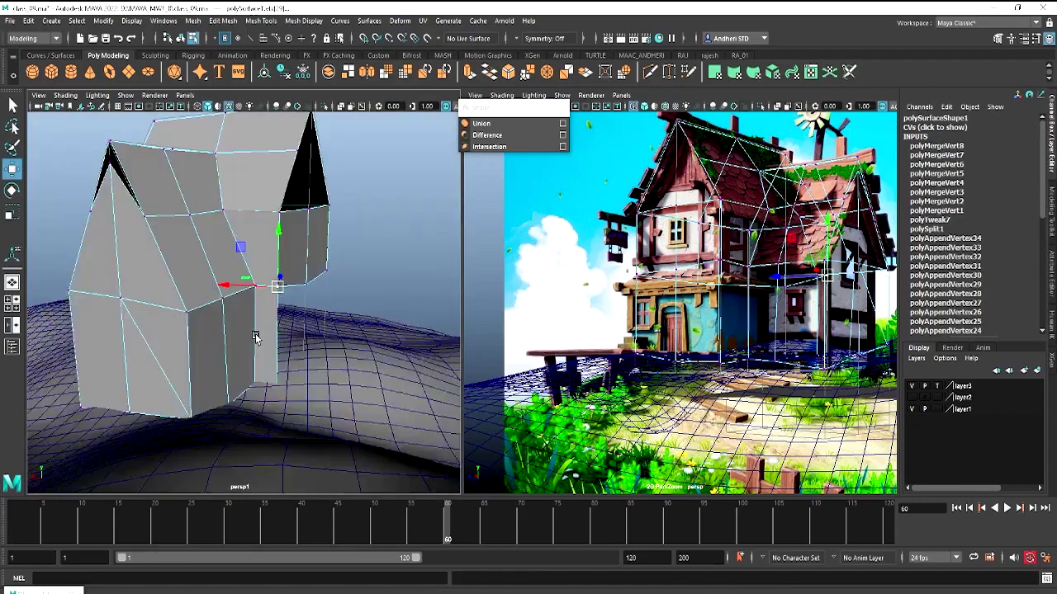
{"action": "scroll", "coordinate": [262, 336], "scroll_direction": "up", "scroll_amount": 3}
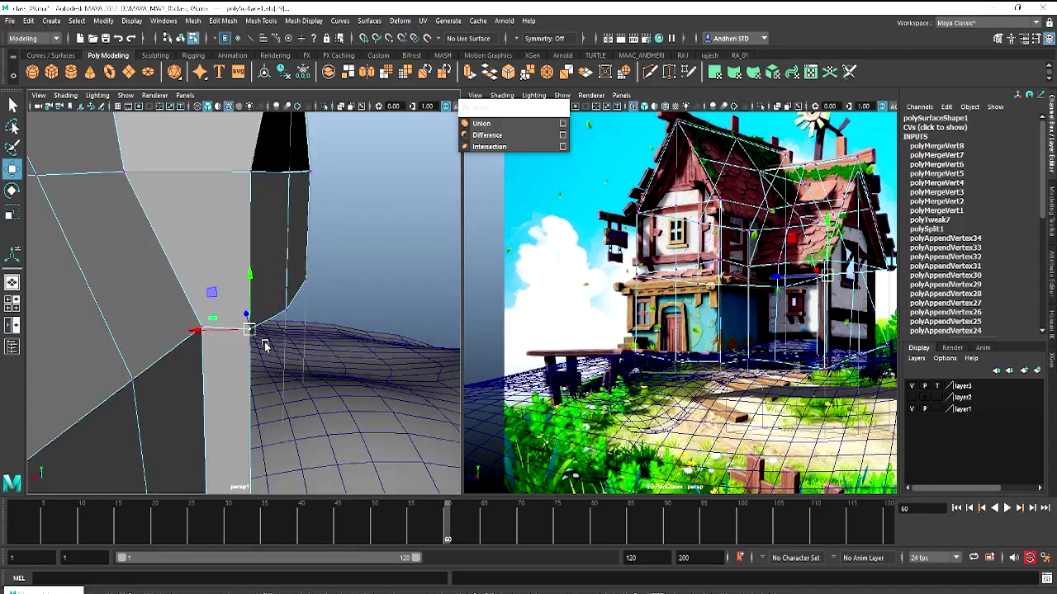
{"action": "right_click_drag", "start_coordinate": [259, 319], "coordinate": [297, 262], "text": "shift"}
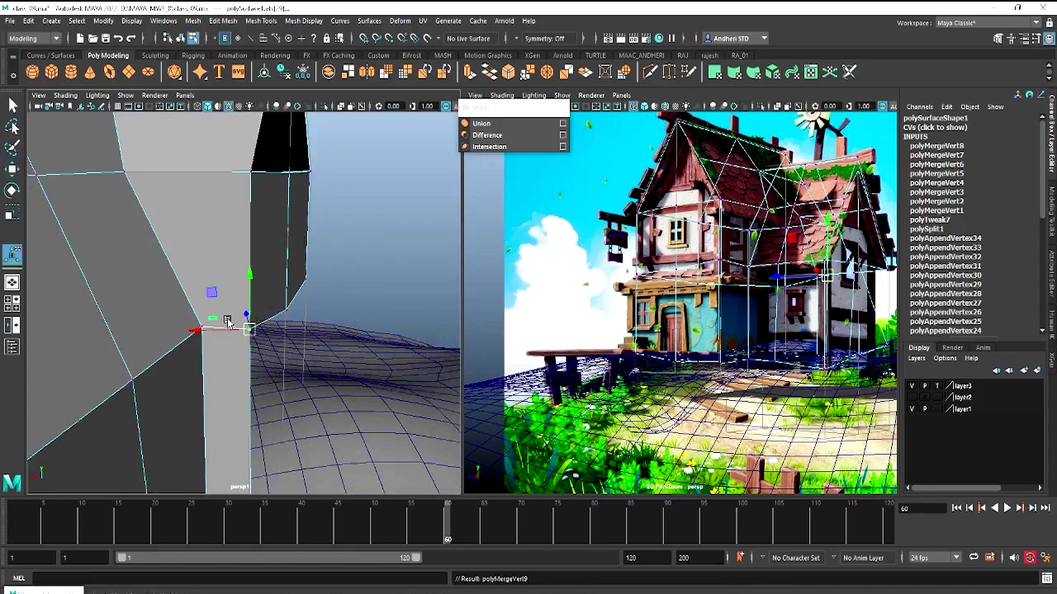
{"action": "left_click", "coordinate": [312, 249]}
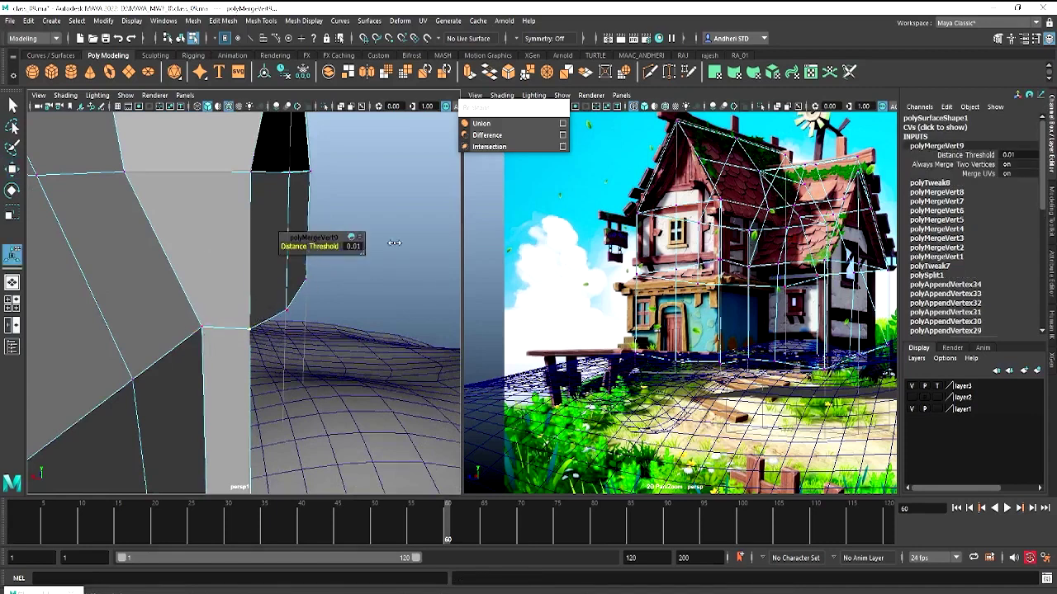
Reselect the house mesh and merge the vertices at the gable gap
{"action": "left_click", "coordinate": [330, 225]}
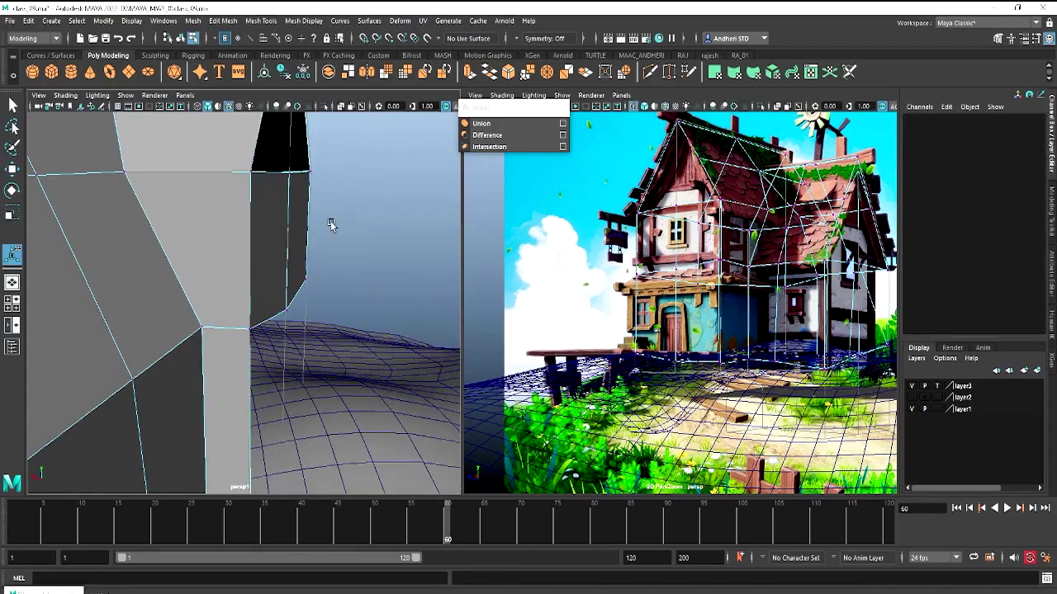
{"action": "left_click", "coordinate": [248, 330]}
{"action": "key", "text": "w"}
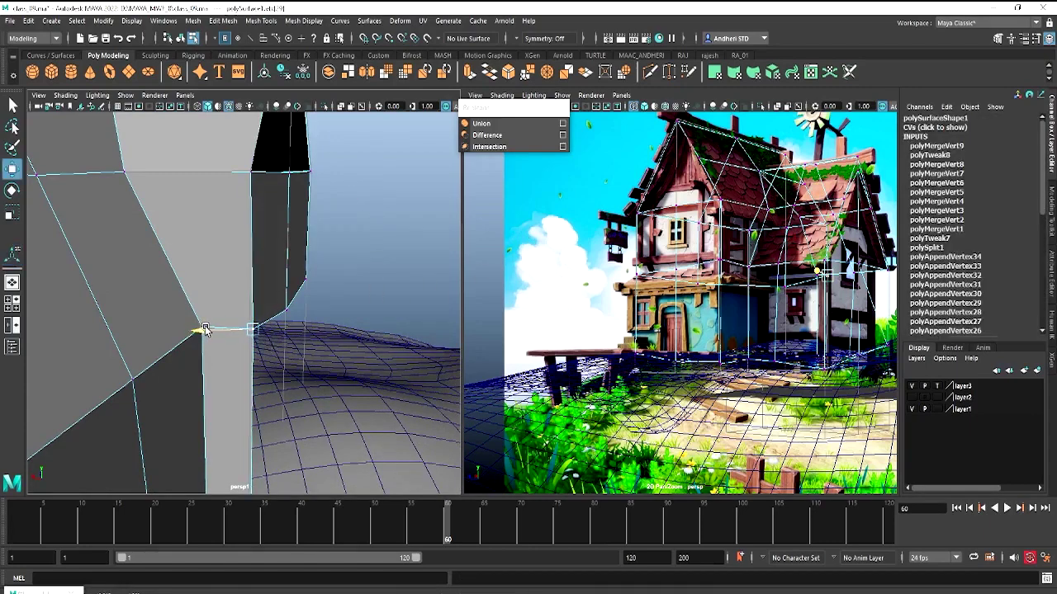
{"action": "mouse_move", "coordinate": [206, 329]}
{"action": "left_mouse_down", "text": "alt"}
{"action": "mouse_move", "coordinate": [307, 318]}
{"action": "mouse_move", "coordinate": [321, 304]}
{"action": "mouse_move", "coordinate": [248, 330]}
{"action": "mouse_move", "coordinate": [260, 357]}
{"action": "left_mouse_up", "text": "alt"}
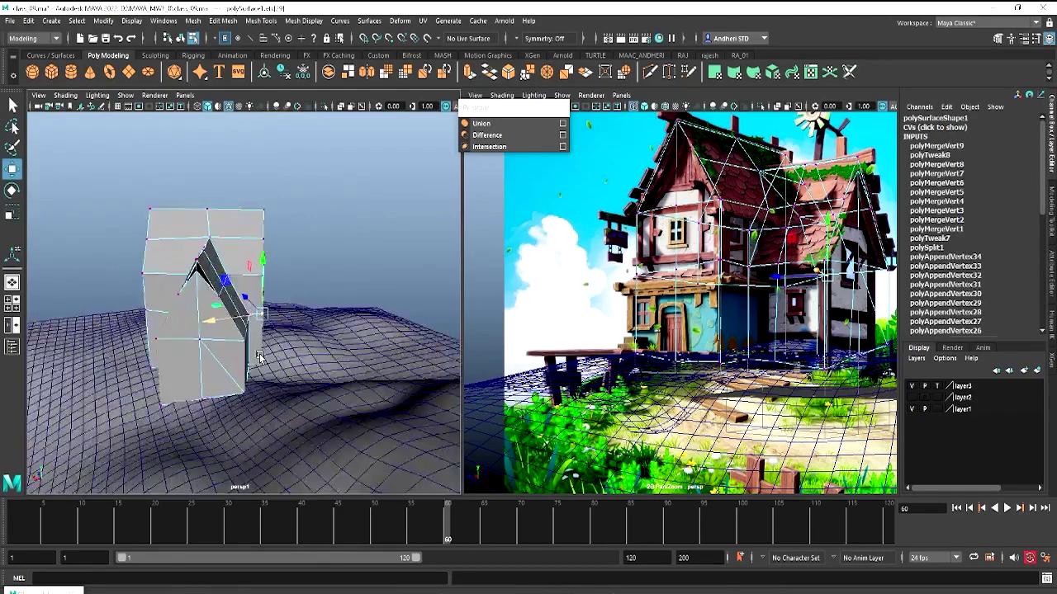
{"action": "right_click_drag", "start_coordinate": [259, 356], "coordinate": [290, 347], "text": "alt"}
{"action": "mouse_move", "coordinate": [290, 346]}
{"action": "left_mouse_down", "text": "alt"}
{"action": "mouse_move", "coordinate": [346, 364]}
{"action": "mouse_move", "coordinate": [236, 342]}
{"action": "left_mouse_up", "text": "alt"}
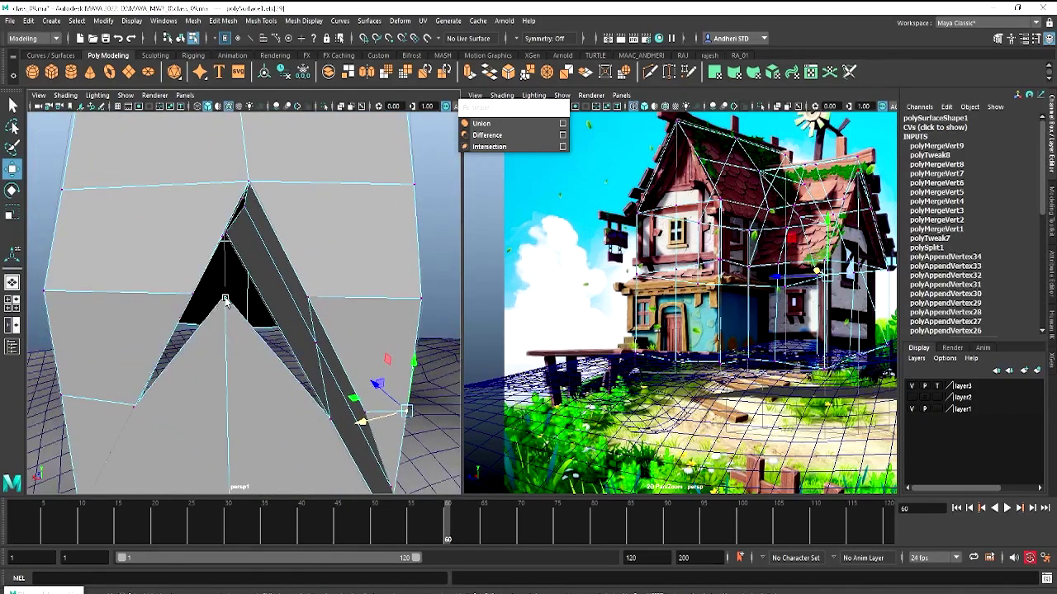
{"action": "mouse_move", "coordinate": [184, 259]}
{"action": "left_mouse_down", "text": "alt"}
{"action": "mouse_move", "coordinate": [259, 259]}
{"action": "mouse_move", "coordinate": [311, 306]}
{"action": "mouse_move", "coordinate": [160, 354]}
{"action": "mouse_move", "coordinate": [205, 344]}
{"action": "mouse_move", "coordinate": [213, 355]}
{"action": "left_mouse_up", "text": "alt"}
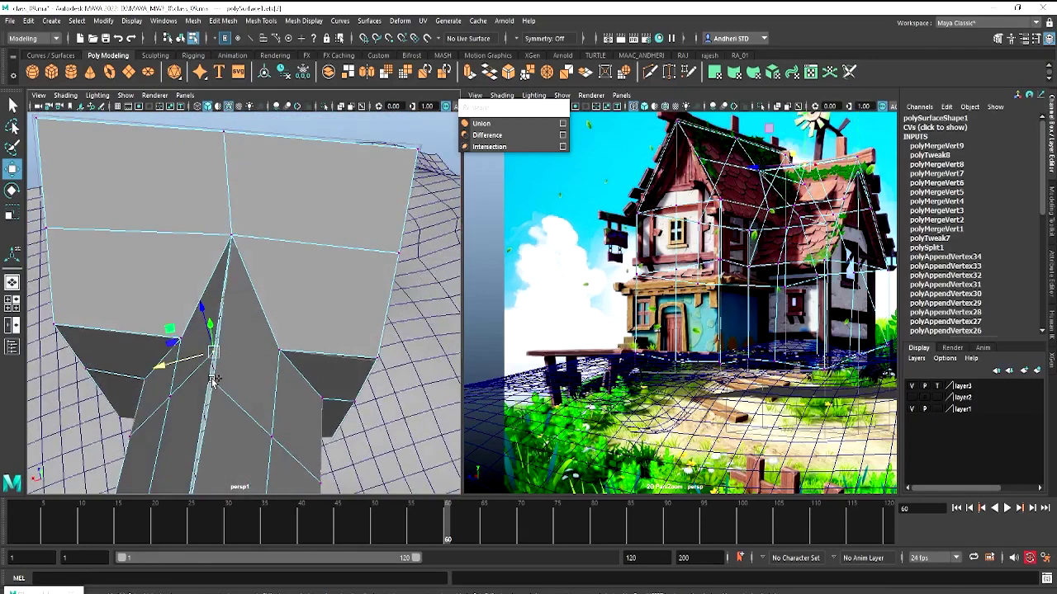
{"action": "left_click", "coordinate": [213, 381], "text": "shift"}
{"action": "right_click_drag", "start_coordinate": [278, 267], "coordinate": [236, 370], "text": "shift"}
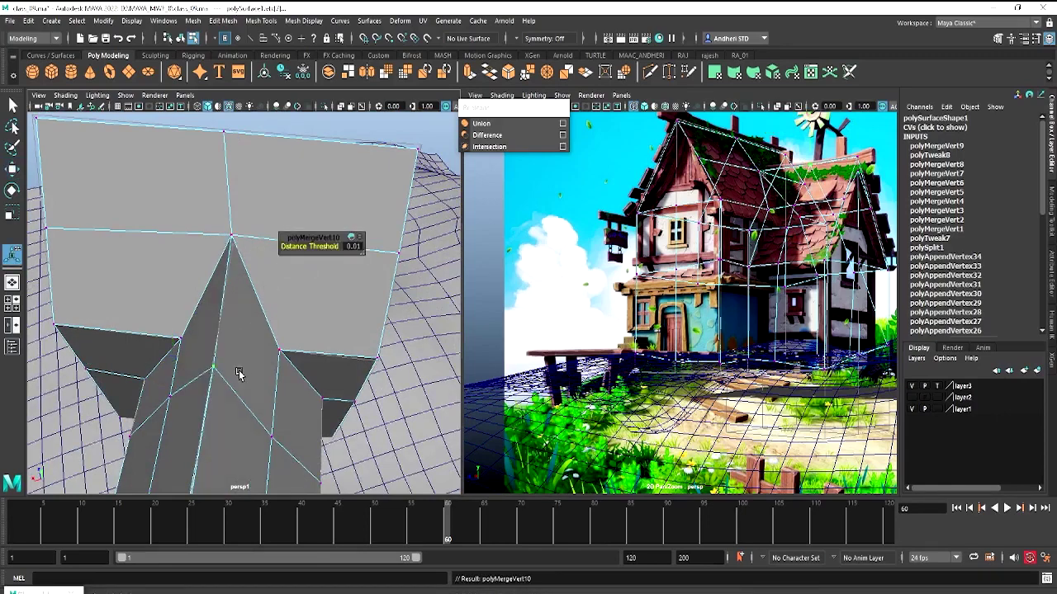
Raise a gable vertex, merge it at Distance Threshold 1, and close the Boolean options
{"action": "mouse_move", "coordinate": [236, 370]}
{"action": "left_mouse_down", "text": "alt"}
{"action": "mouse_move", "coordinate": [240, 275]}
{"action": "mouse_move", "coordinate": [223, 278]}
{"action": "left_mouse_up", "text": "alt"}
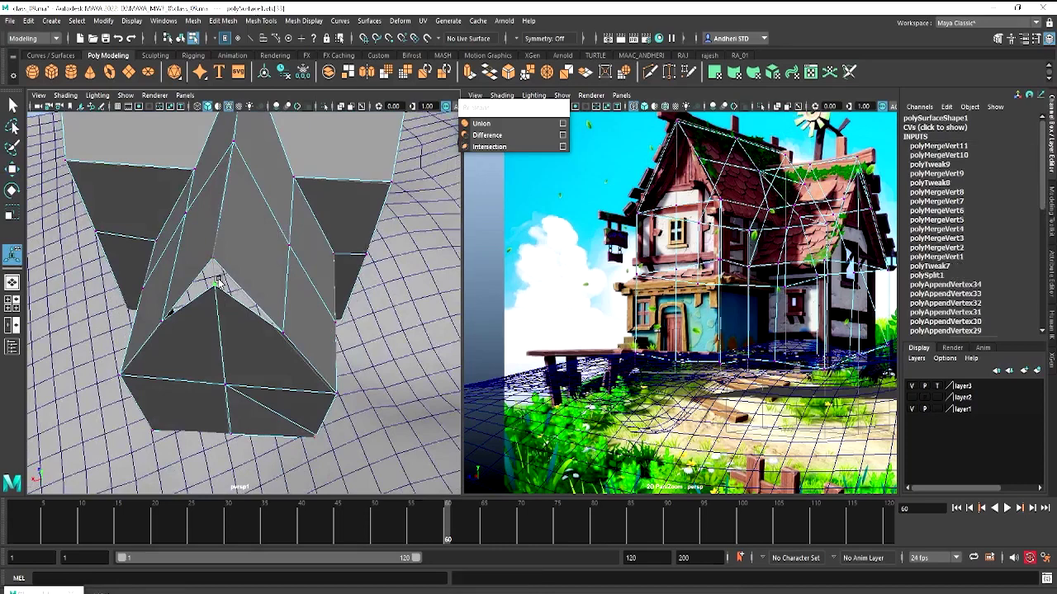
{"action": "key", "text": "w"}
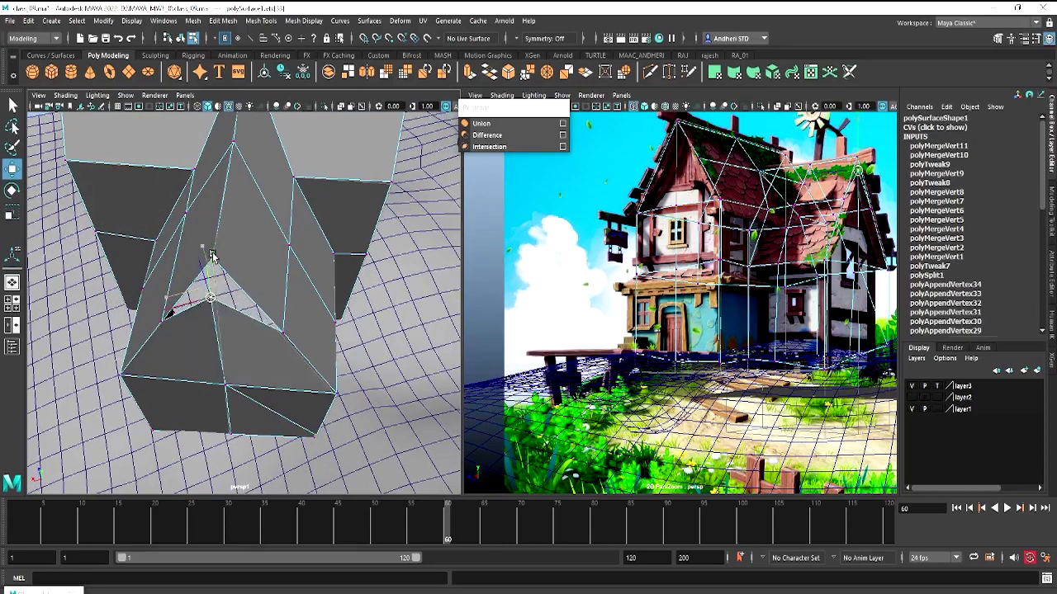
{"action": "left_click_drag", "start_coordinate": [216, 285], "coordinate": [213, 259]}
{"action": "mouse_move", "coordinate": [234, 305]}
{"action": "left_mouse_down", "text": "alt"}
{"action": "mouse_move", "coordinate": [307, 306]}
{"action": "mouse_move", "coordinate": [424, 262]}
{"action": "left_mouse_up", "text": "alt"}
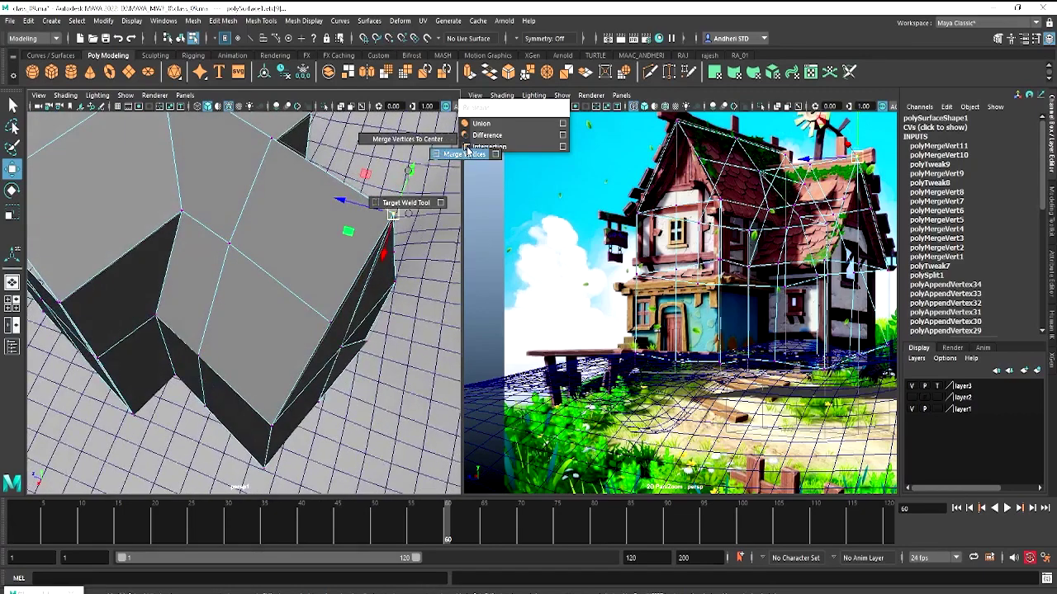
{"action": "right_click_drag", "start_coordinate": [407, 172], "coordinate": [466, 154], "text": "shift"}
{"action": "left_click", "coordinate": [563, 109]}
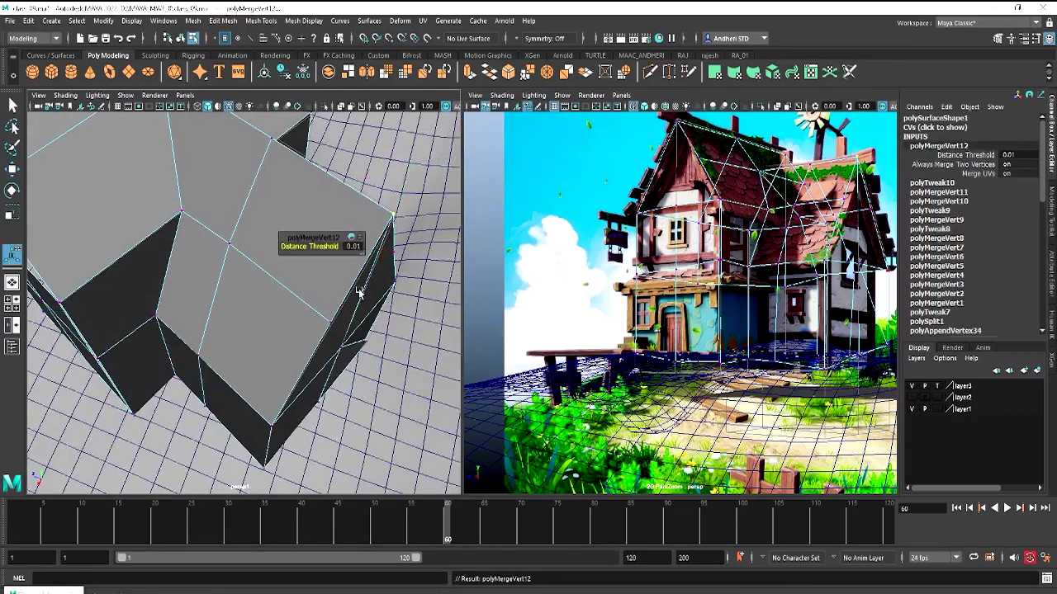
{"action": "mouse_move", "coordinate": [317, 246]}
{"action": "left_mouse_down"}
{"action": "mouse_move", "coordinate": [270, 295]}
{"action": "mouse_move", "coordinate": [222, 292]}
{"action": "mouse_move", "coordinate": [234, 325]}
{"action": "left_mouse_up"}
Delete the stray diagonal edge on the house wall
{"action": "right_click_drag", "start_coordinate": [234, 281], "coordinate": [236, 241]}
{"action": "left_click", "coordinate": [213, 297]}
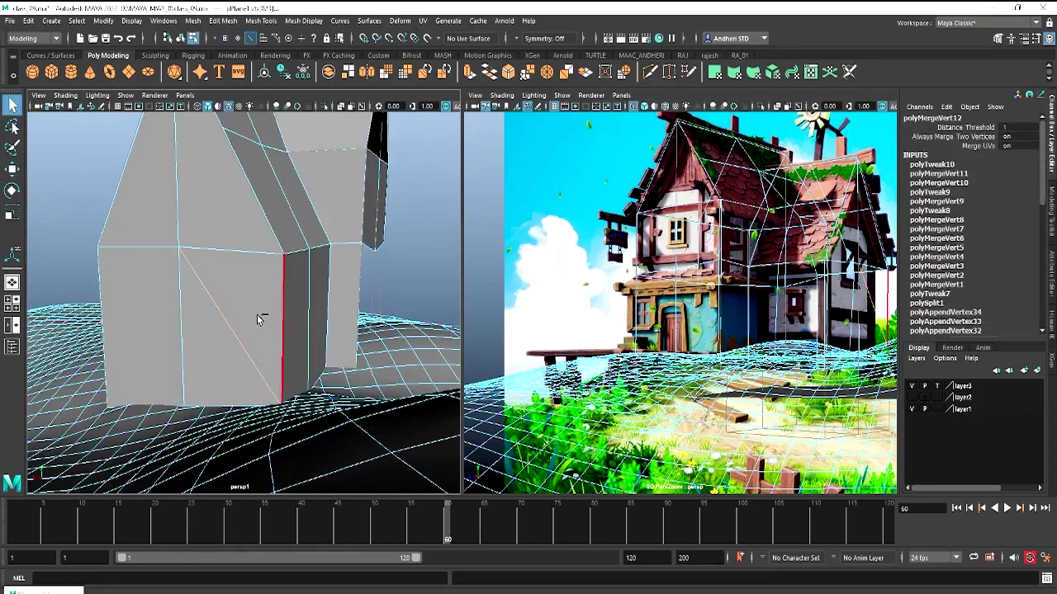
{"action": "right_click_drag", "start_coordinate": [258, 316], "coordinate": [336, 329], "text": "ctrl"}
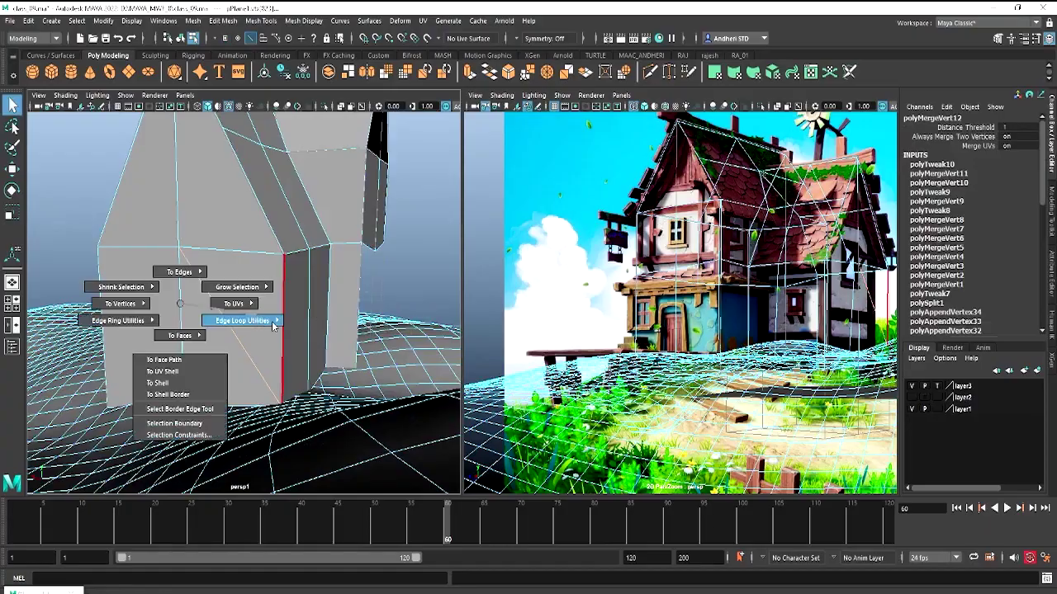
{"action": "right_click_drag", "start_coordinate": [262, 327], "coordinate": [213, 331], "text": "ctrl"}
{"action": "mouse_move", "coordinate": [236, 358]}
{"action": "left_mouse_down", "text": "alt"}
{"action": "mouse_move", "coordinate": [213, 272]}
{"action": "mouse_move", "coordinate": [334, 304]}
{"action": "left_mouse_up", "text": "alt"}
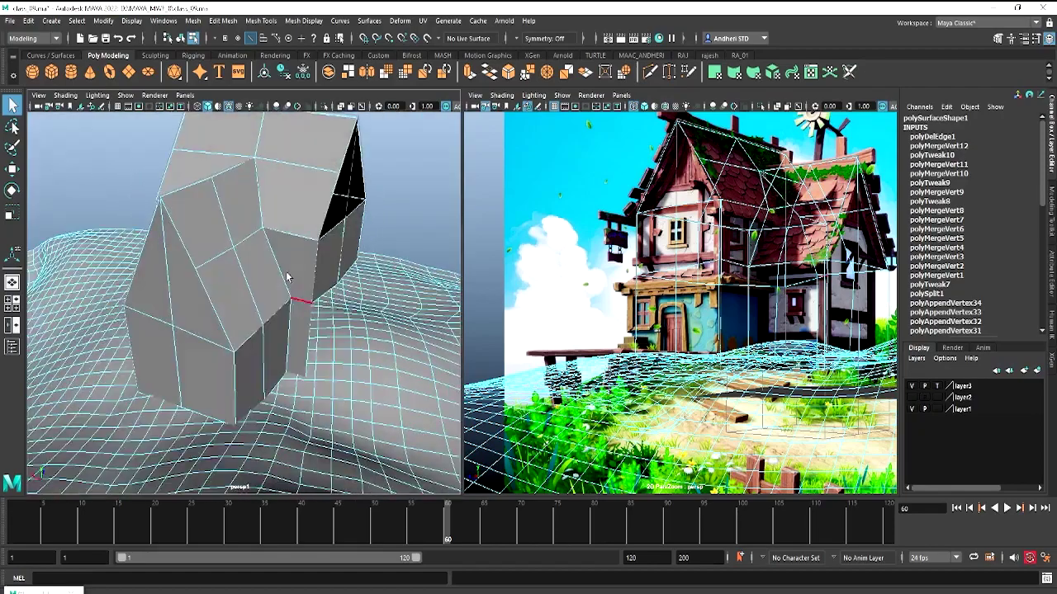
{"action": "mouse_move", "coordinate": [261, 176]}
{"action": "left_mouse_down", "text": "alt"}
{"action": "mouse_move", "coordinate": [302, 200]}
{"action": "mouse_move", "coordinate": [209, 335]}
{"action": "left_mouse_up", "text": "alt"}
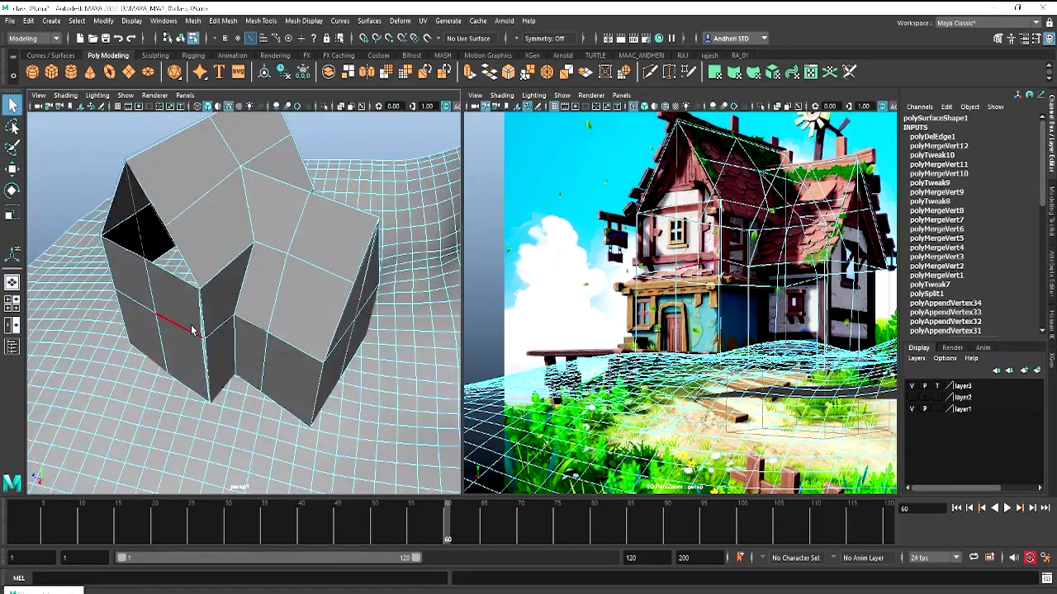
Select the ground plane pPlane1 as a whole object
{"action": "right_click_drag", "start_coordinate": [209, 334], "coordinate": [197, 337]}
{"action": "left_click", "coordinate": [198, 337]}
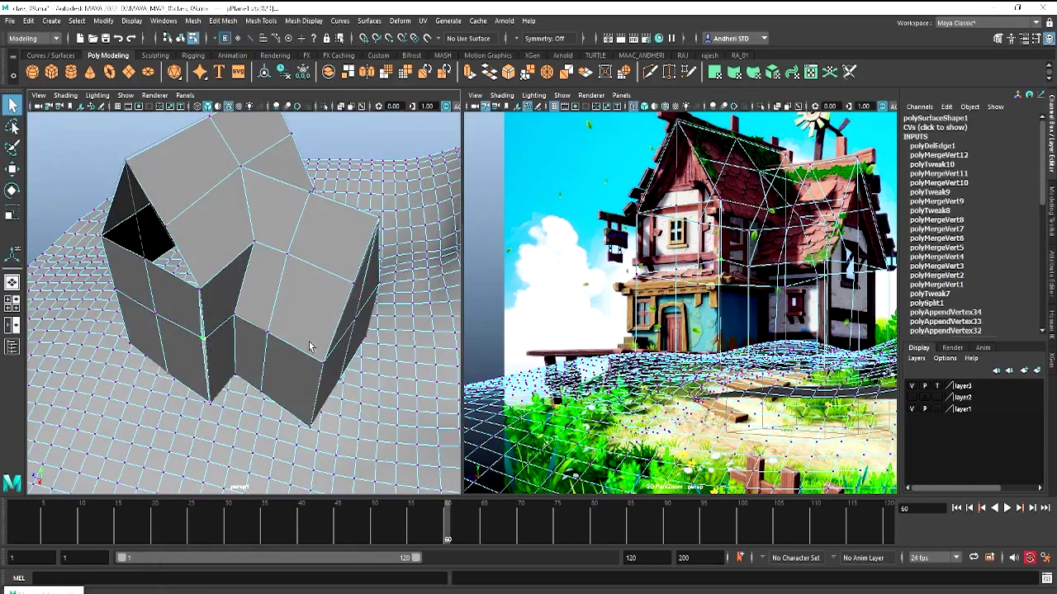
{"action": "key", "text": "F8"}
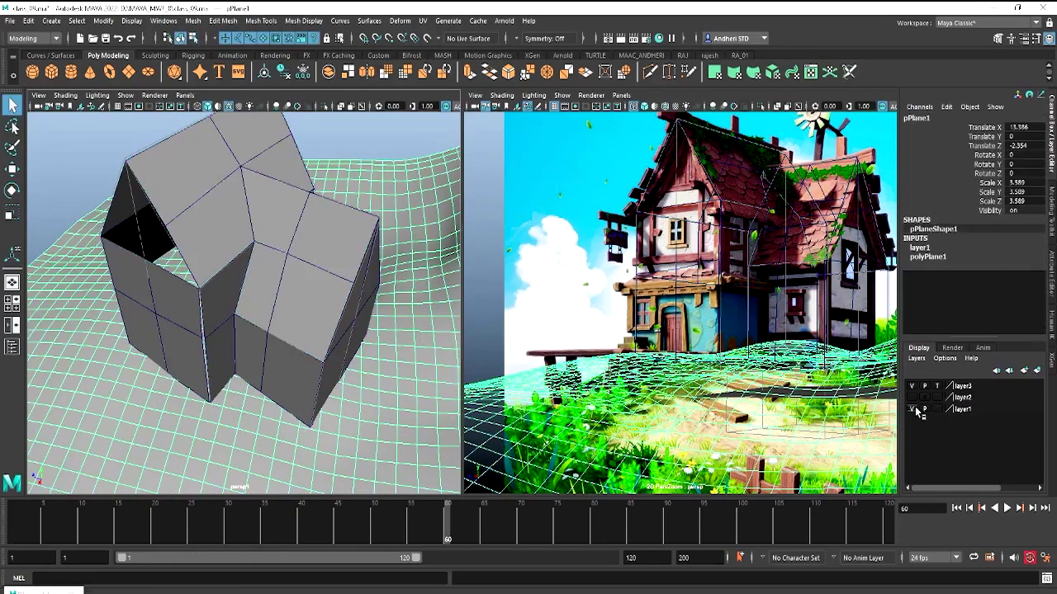
Hide layer1 containing the ground plane and return to the house's vertices
{"action": "left_click", "coordinate": [914, 409]}
{"action": "mouse_move", "coordinate": [264, 415]}
{"action": "left_mouse_down", "text": "alt"}
{"action": "mouse_move", "coordinate": [271, 385]}
{"action": "mouse_move", "coordinate": [207, 361]}
{"action": "mouse_move", "coordinate": [217, 349]}
{"action": "left_mouse_up", "text": "alt"}
{"action": "key", "text": "F8"}
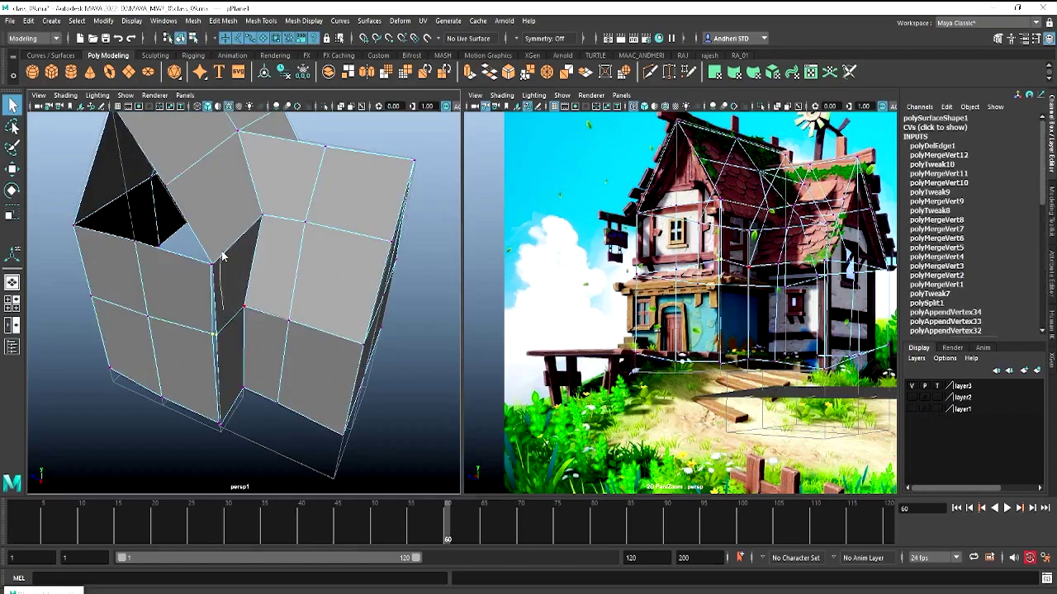
Weld the loose vertex pairs at the roof and wall corners with Merge (Ctrl+Shift+M)
{"action": "mouse_move", "coordinate": [295, 220]}
{"action": "left_mouse_down"}
{"action": "mouse_move", "coordinate": [322, 239]}
{"action": "mouse_move", "coordinate": [275, 312]}
{"action": "mouse_move", "coordinate": [225, 290]}
{"action": "mouse_move", "coordinate": [253, 309]}
{"action": "mouse_move", "coordinate": [272, 273]}
{"action": "mouse_move", "coordinate": [209, 254]}
{"action": "mouse_move", "coordinate": [124, 343]}
{"action": "mouse_move", "coordinate": [132, 355]}
{"action": "left_mouse_up"}
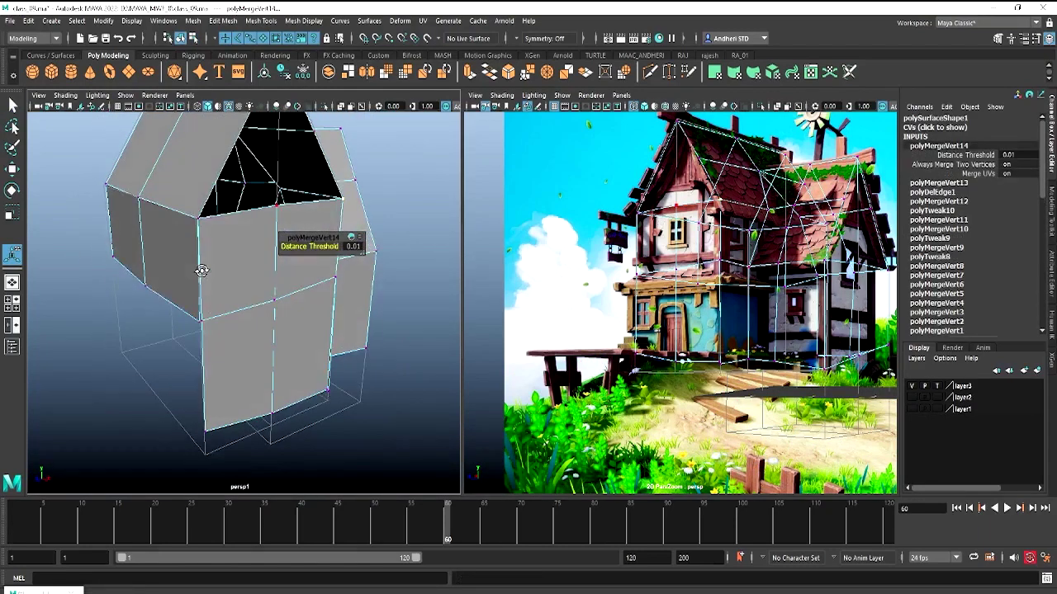
{"action": "left_click", "coordinate": [213, 334]}
{"action": "key", "text": "ctrl+shift+m"}
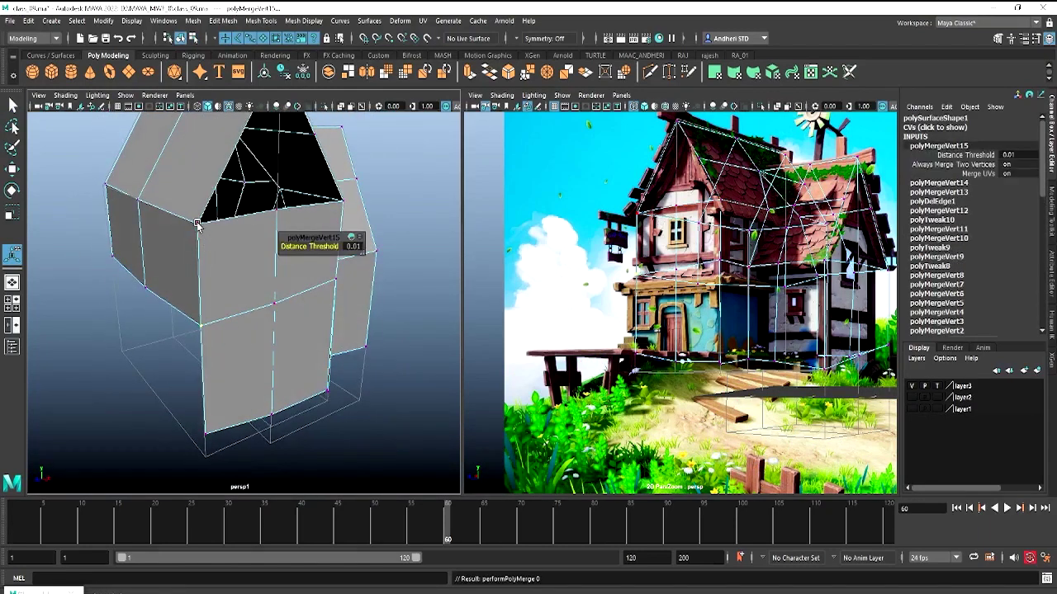
{"action": "mouse_move", "coordinate": [202, 216]}
{"action": "left_mouse_down"}
{"action": "mouse_move", "coordinate": [180, 286]}
{"action": "mouse_move", "coordinate": [235, 291]}
{"action": "left_mouse_up"}
{"action": "key", "text": "ctrl+shift+m"}
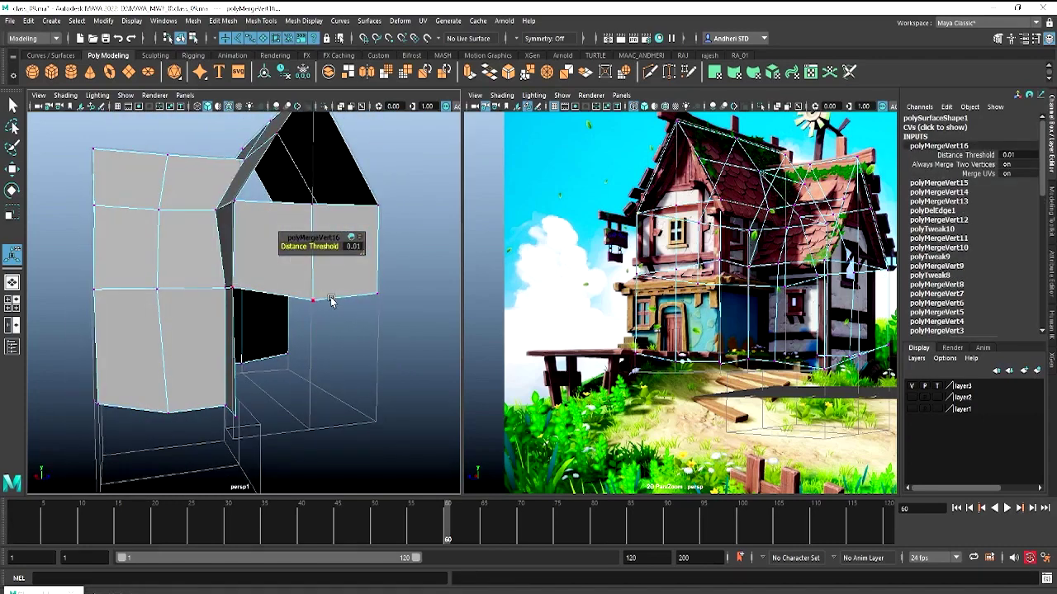
{"action": "mouse_move", "coordinate": [330, 300]}
{"action": "left_mouse_down", "text": "alt"}
{"action": "mouse_move", "coordinate": [293, 276]}
{"action": "mouse_move", "coordinate": [281, 294]}
{"action": "mouse_move", "coordinate": [264, 284]}
{"action": "left_mouse_up", "text": "alt"}
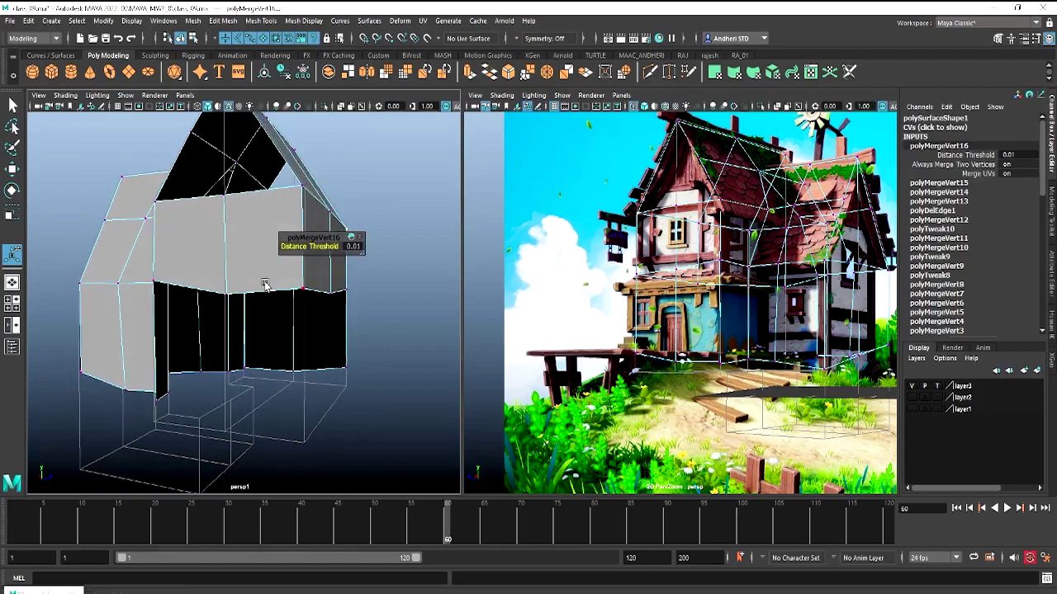
{"action": "right_click_drag", "start_coordinate": [252, 301], "coordinate": [273, 273]}
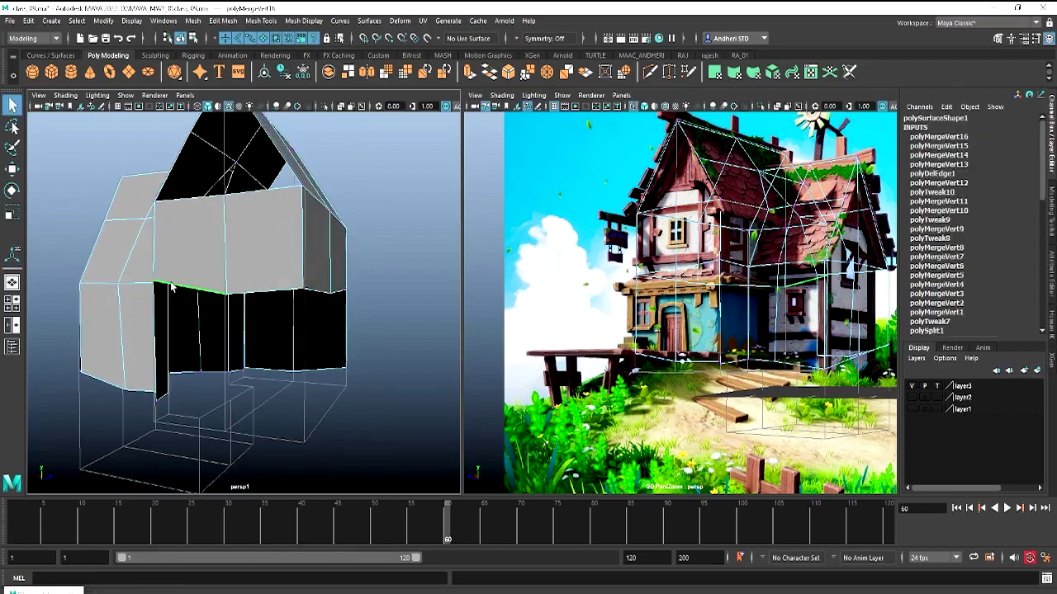
{"action": "mouse_move", "coordinate": [239, 314]}
{"action": "left_mouse_down", "text": "alt"}
{"action": "mouse_move", "coordinate": [364, 299]}
{"action": "mouse_move", "coordinate": [255, 313]}
{"action": "mouse_move", "coordinate": [321, 308]}
{"action": "left_mouse_up", "text": "alt"}
Extrude a wall edge and pull it down to lengthen the wall
{"action": "right_click_drag", "start_coordinate": [320, 310], "coordinate": [320, 347], "text": "shift"}
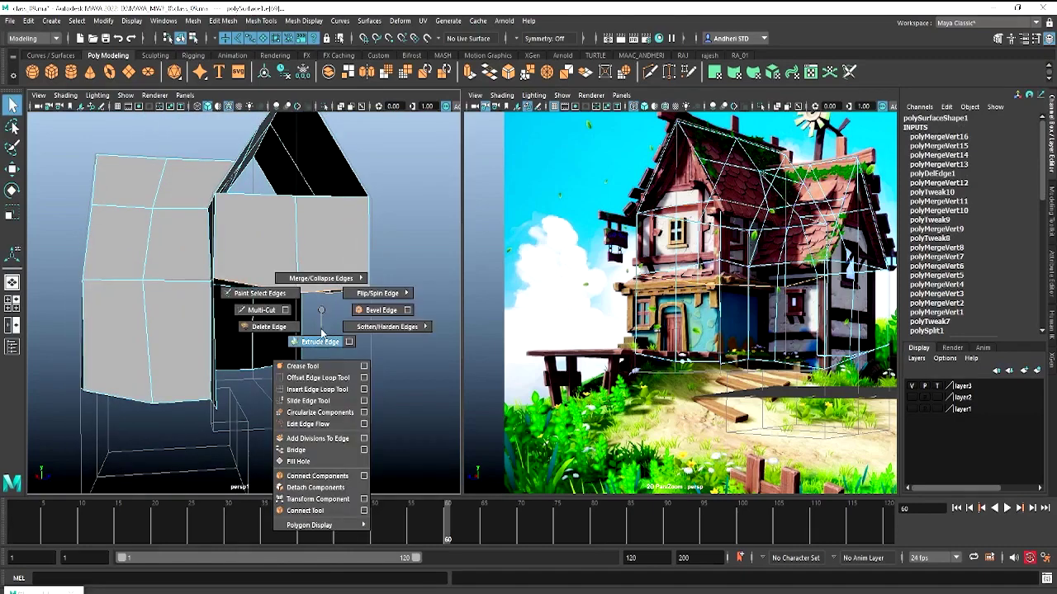
{"action": "key", "text": "w"}
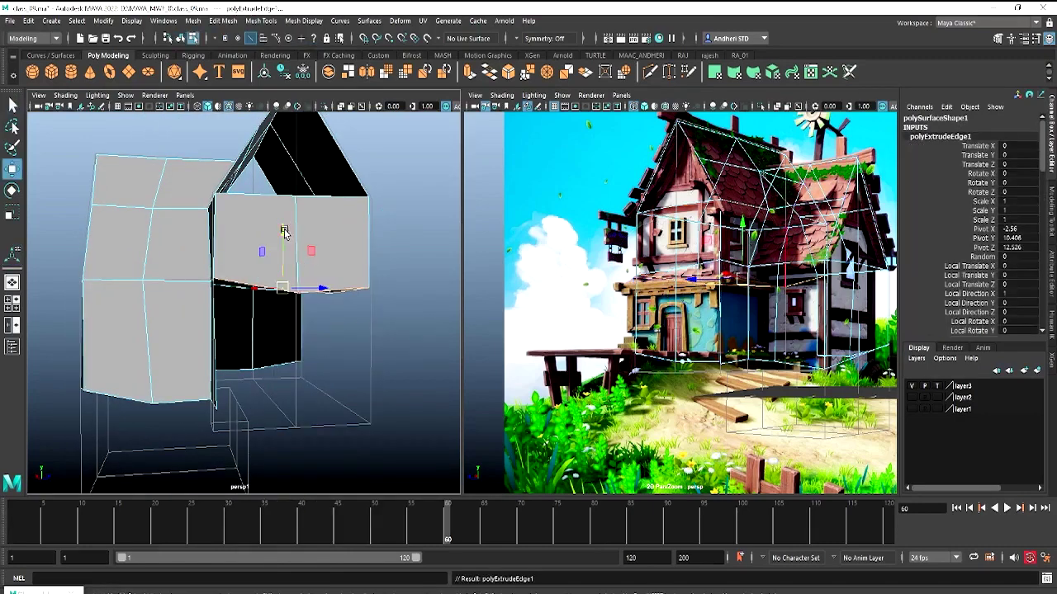
{"action": "mouse_move", "coordinate": [284, 240]}
{"action": "left_mouse_down"}
{"action": "mouse_move", "coordinate": [283, 357]}
{"action": "mouse_move", "coordinate": [284, 333]}
{"action": "left_mouse_up"}
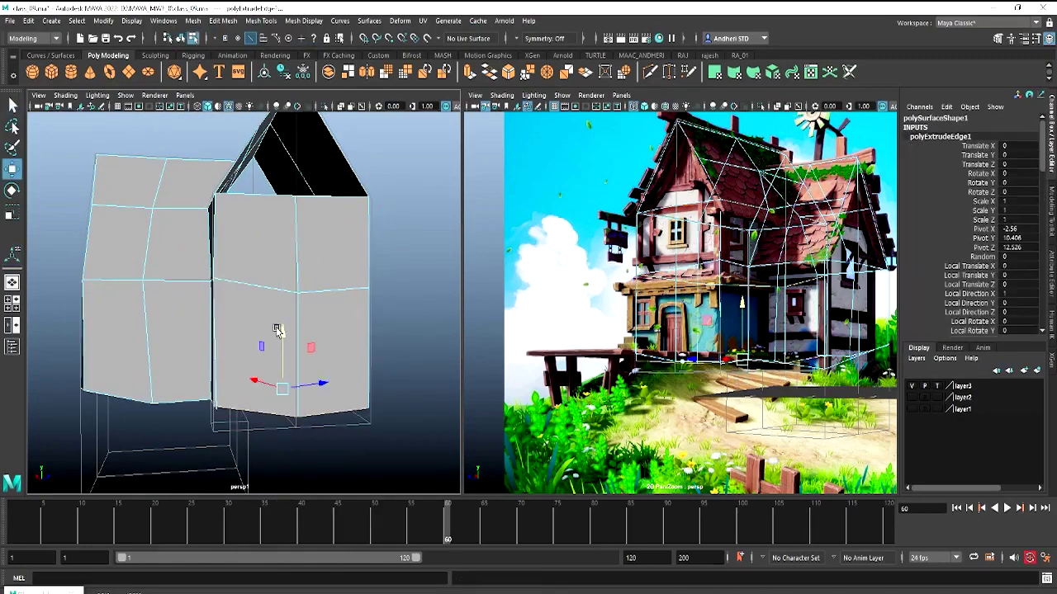
{"action": "key", "text": "r"}
Cap both open gable ends with filled faces (polyCloseBorder1 and polyCloseBorder2)
{"action": "mouse_move", "coordinate": [306, 439]}
{"action": "left_mouse_down", "text": "alt"}
{"action": "mouse_move", "coordinate": [211, 379]}
{"action": "mouse_move", "coordinate": [76, 387]}
{"action": "mouse_move", "coordinate": [221, 328]}
{"action": "left_mouse_up", "text": "alt"}
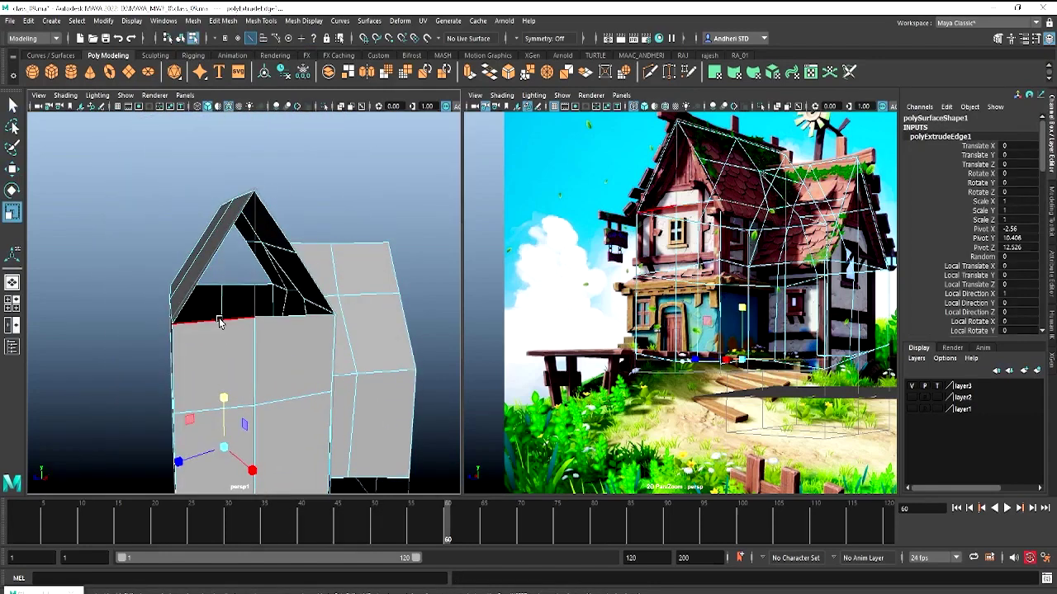
{"action": "left_click", "coordinate": [272, 264]}
{"action": "right_click_drag", "start_coordinate": [289, 268], "coordinate": [285, 420], "text": "shift"}
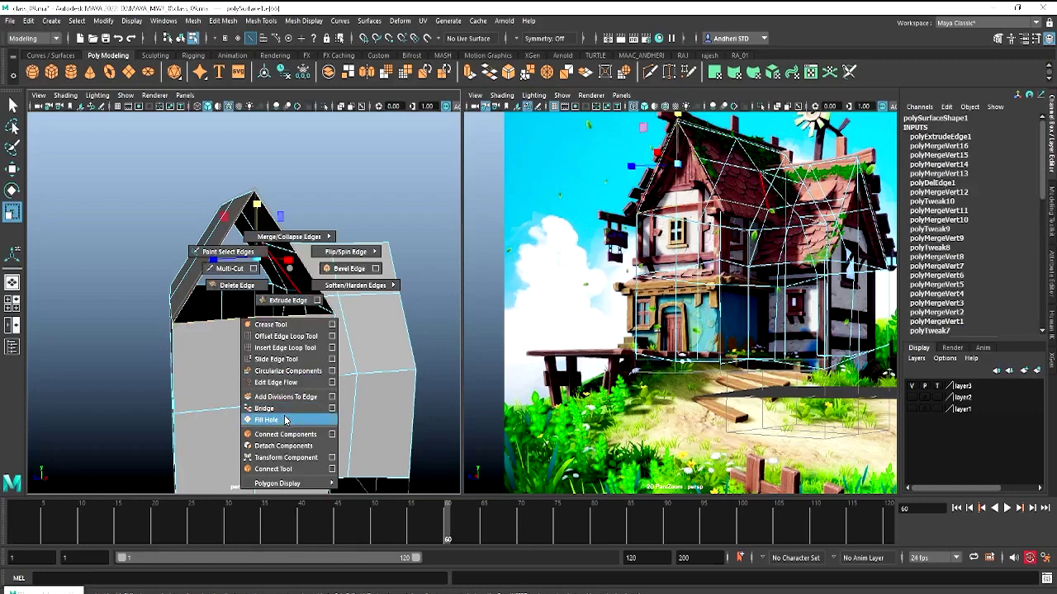
{"action": "mouse_move", "coordinate": [276, 318]}
{"action": "left_mouse_down", "text": "alt"}
{"action": "mouse_move", "coordinate": [349, 341]}
{"action": "mouse_move", "coordinate": [295, 302]}
{"action": "left_mouse_up", "text": "alt"}
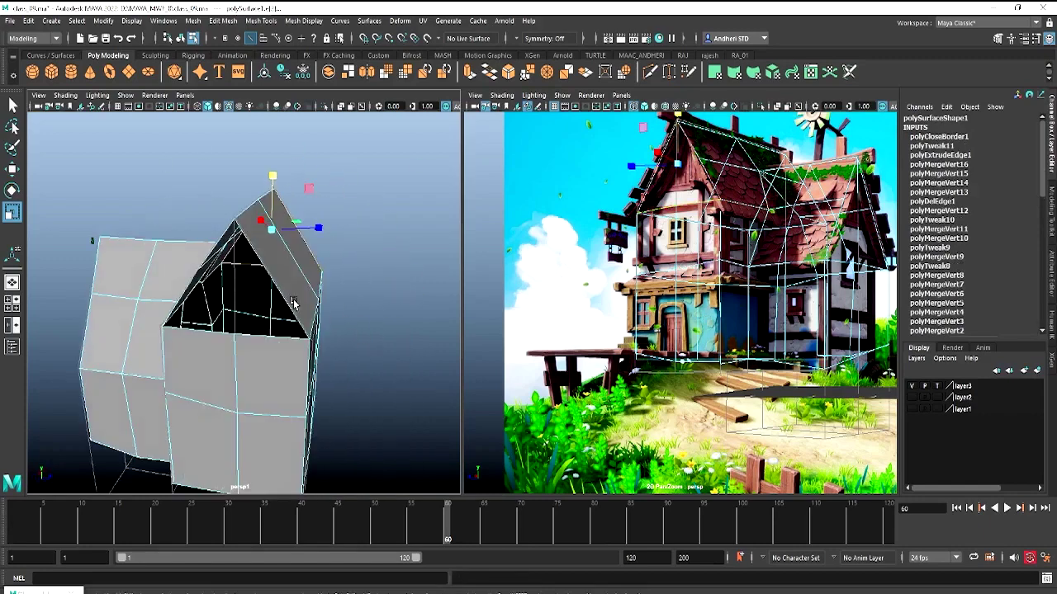
{"action": "left_click", "coordinate": [281, 297]}
{"action": "right_click_drag", "start_coordinate": [266, 280], "coordinate": [267, 436], "text": "shift"}
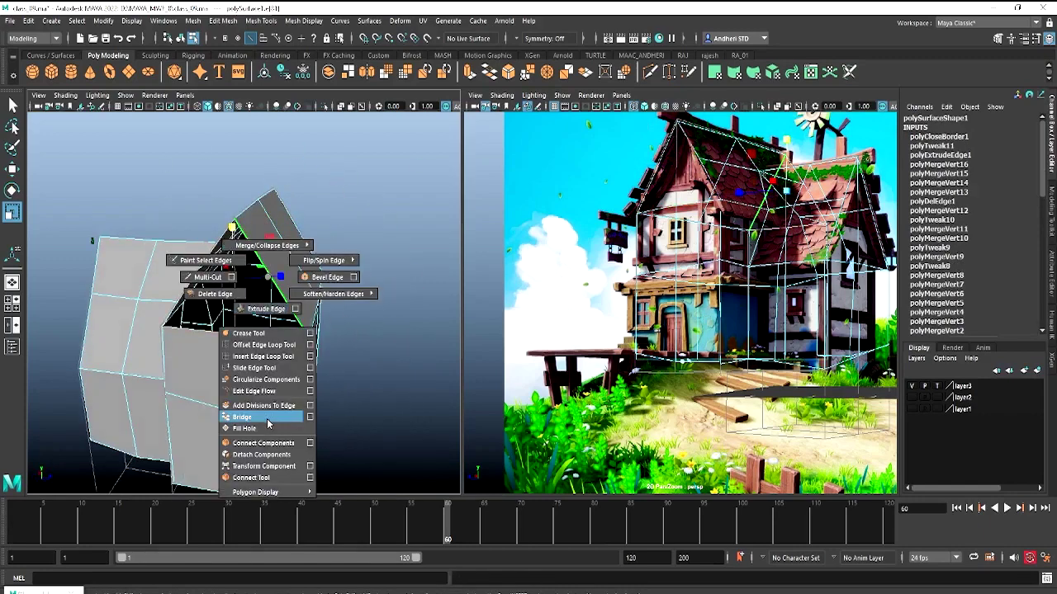
{"action": "mouse_move", "coordinate": [268, 436]}
{"action": "left_mouse_down", "text": "alt"}
{"action": "mouse_move", "coordinate": [267, 337]}
{"action": "mouse_move", "coordinate": [330, 341]}
{"action": "mouse_move", "coordinate": [278, 330]}
{"action": "left_mouse_up", "text": "alt"}
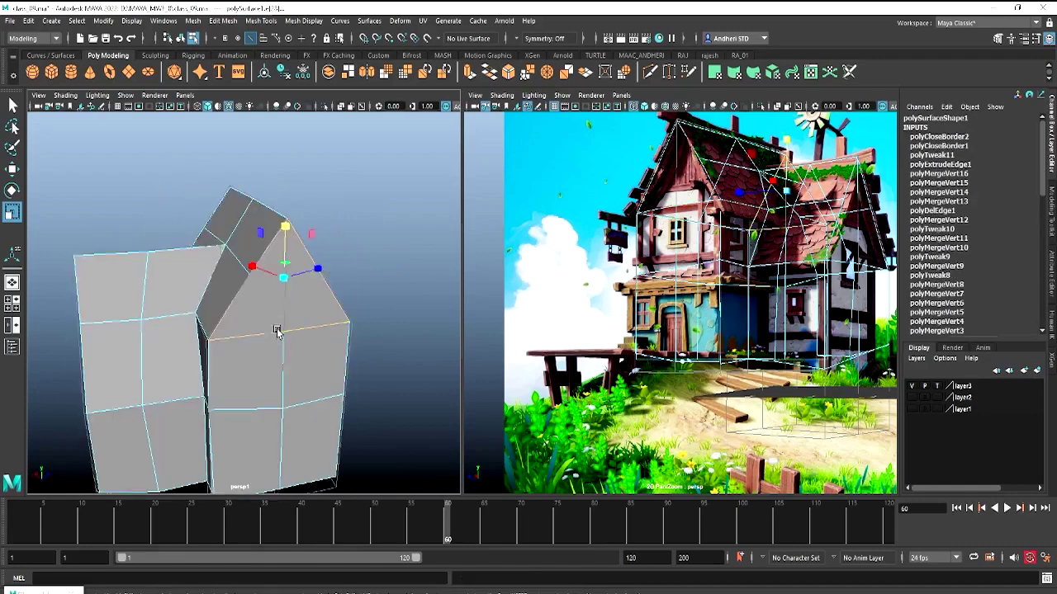
{"action": "key", "text": "F8"}
{"action": "right_click_drag", "start_coordinate": [285, 294], "coordinate": [261, 326]}
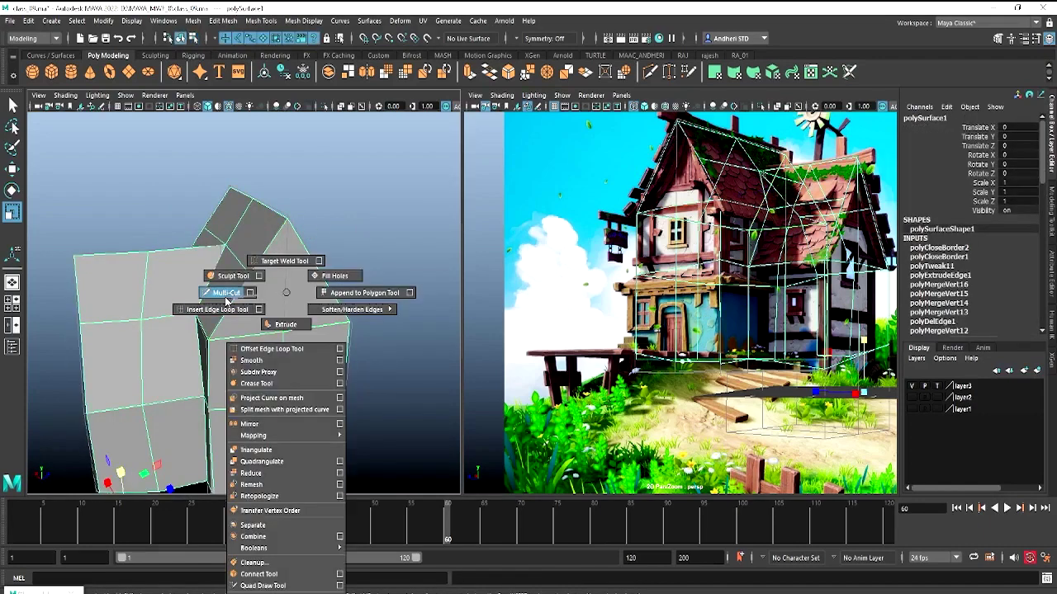
Multi-Cut new edges across a gable face and across the roof slope
{"action": "left_click", "coordinate": [283, 332]}
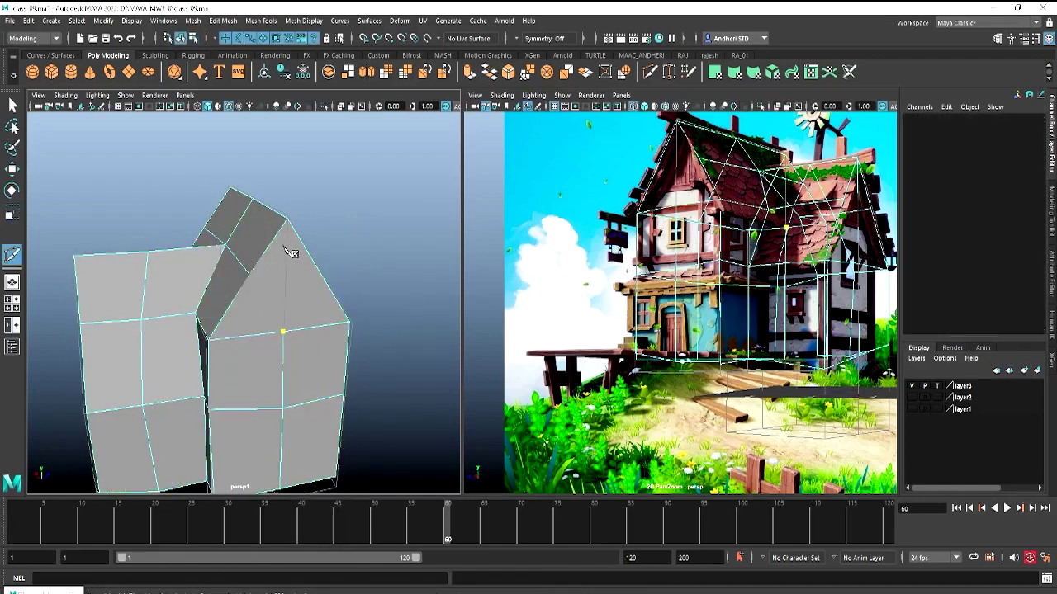
{"action": "left_click", "coordinate": [287, 220]}
{"action": "key", "text": "Return"}
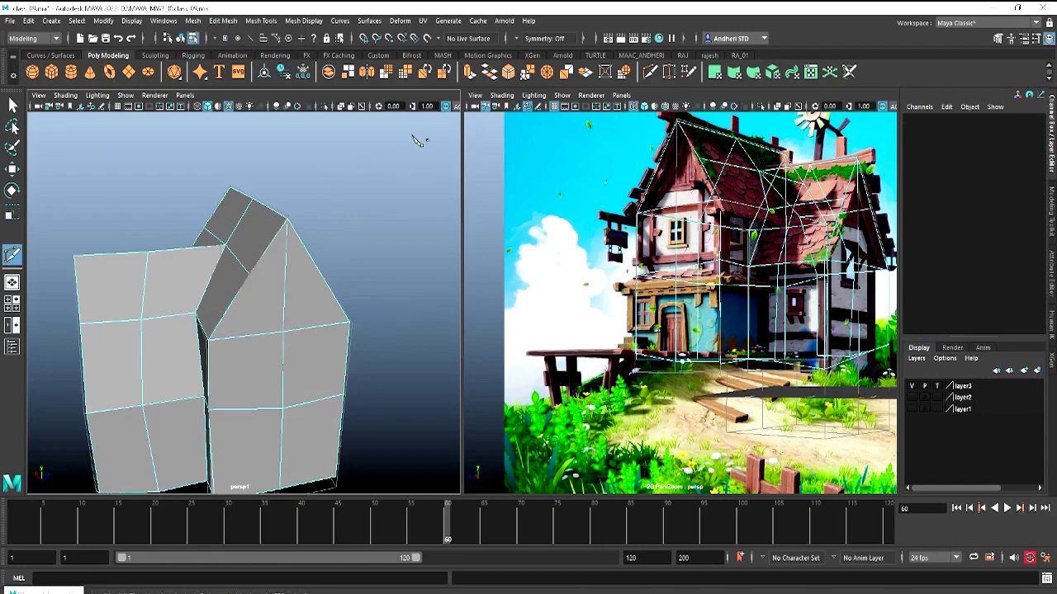
{"action": "left_click_drag", "start_coordinate": [269, 294], "coordinate": [235, 264], "text": "alt"}
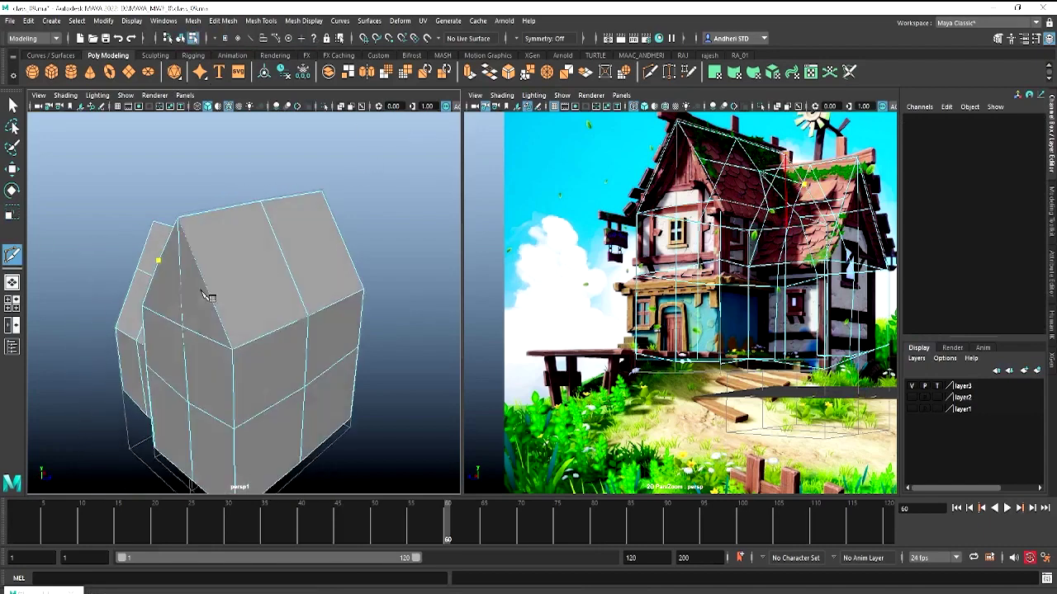
{"action": "left_click", "coordinate": [227, 261]}
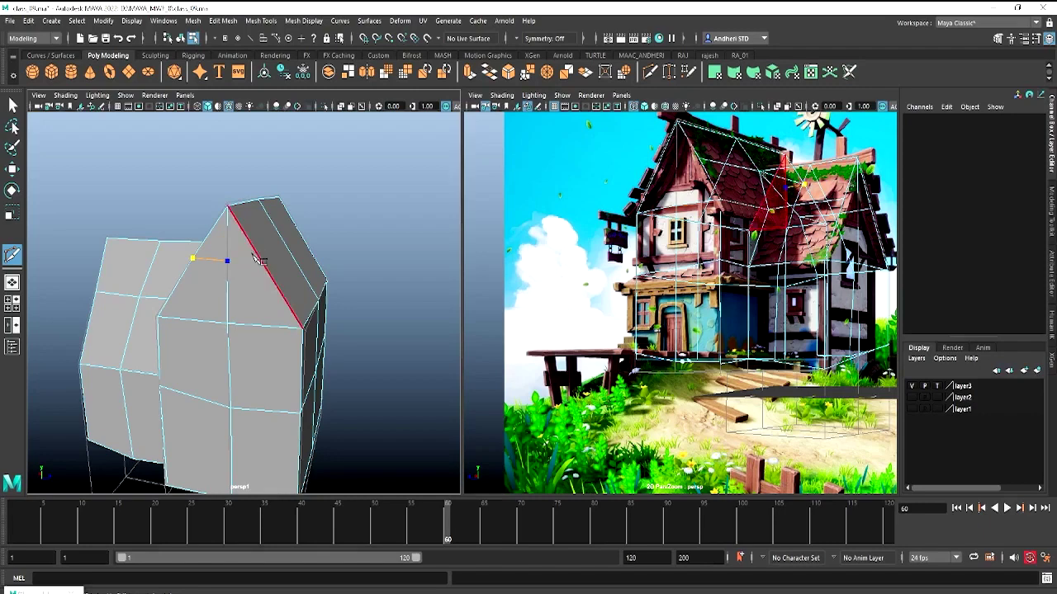
{"action": "left_click", "coordinate": [282, 267]}
{"action": "mouse_move", "coordinate": [282, 267]}
{"action": "left_mouse_down", "text": "alt"}
{"action": "mouse_move", "coordinate": [248, 295]}
{"action": "mouse_move", "coordinate": [228, 281]}
{"action": "left_mouse_up", "text": "alt"}
{"action": "left_click", "coordinate": [248, 296]}
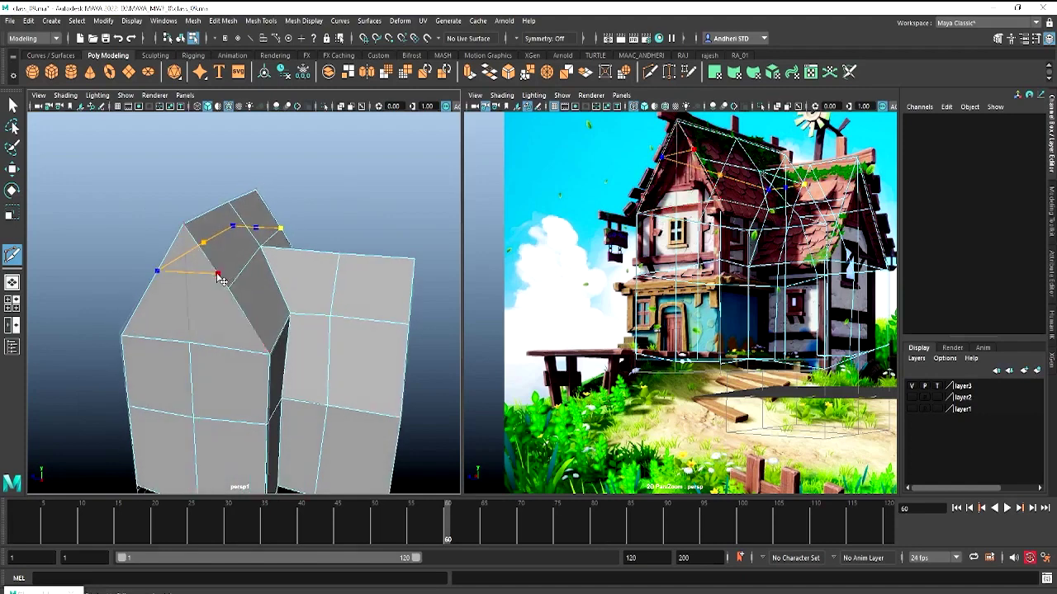
{"action": "left_click", "coordinate": [229, 288]}
{"action": "key", "text": "Return"}
Cut another edge from the gable peak down the face
{"action": "mouse_move", "coordinate": [252, 312]}
{"action": "left_mouse_down", "text": "alt"}
{"action": "mouse_move", "coordinate": [220, 259]}
{"action": "mouse_move", "coordinate": [228, 243]}
{"action": "left_mouse_up", "text": "alt"}
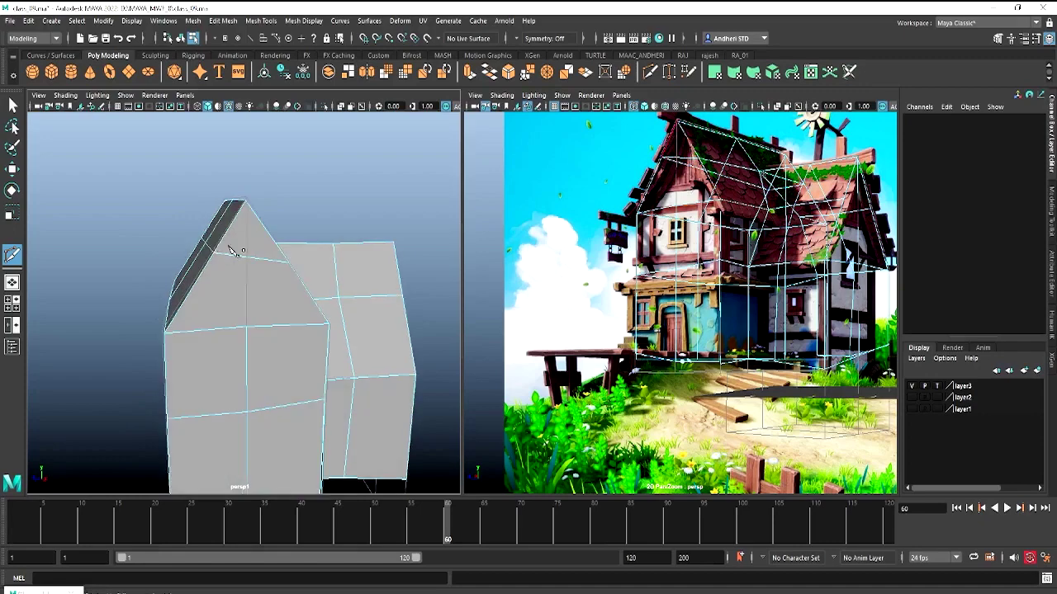
{"action": "left_click", "coordinate": [246, 328]}
{"action": "key", "text": "Return"}
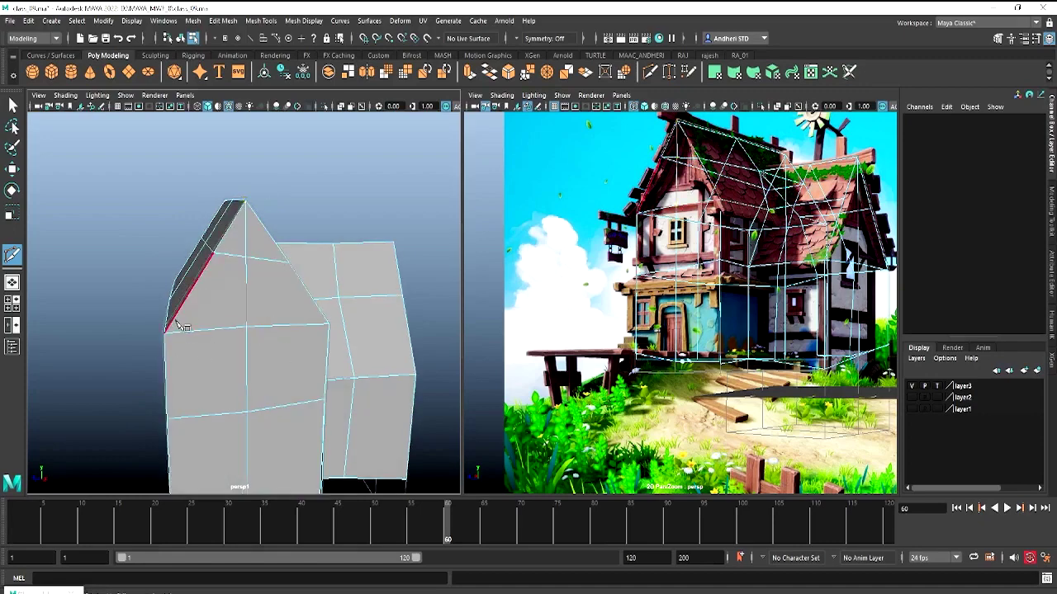
{"action": "mouse_move", "coordinate": [190, 293]}
{"action": "left_mouse_down", "text": "alt"}
{"action": "mouse_move", "coordinate": [406, 331]}
{"action": "mouse_move", "coordinate": [278, 326]}
{"action": "mouse_move", "coordinate": [277, 380]}
{"action": "left_mouse_up", "text": "alt"}
Show the front camera in the left view, frame the house, then switch to top view
{"action": "key", "text": "space"}
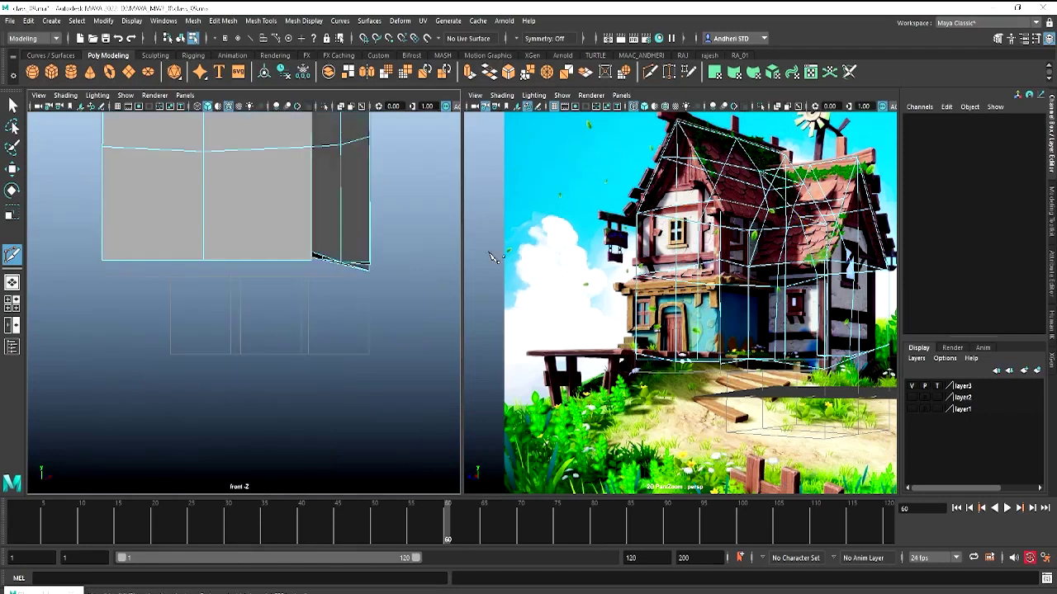
{"action": "key", "text": "w"}
{"action": "middle_click_drag", "start_coordinate": [276, 264], "coordinate": [248, 366], "text": "alt"}
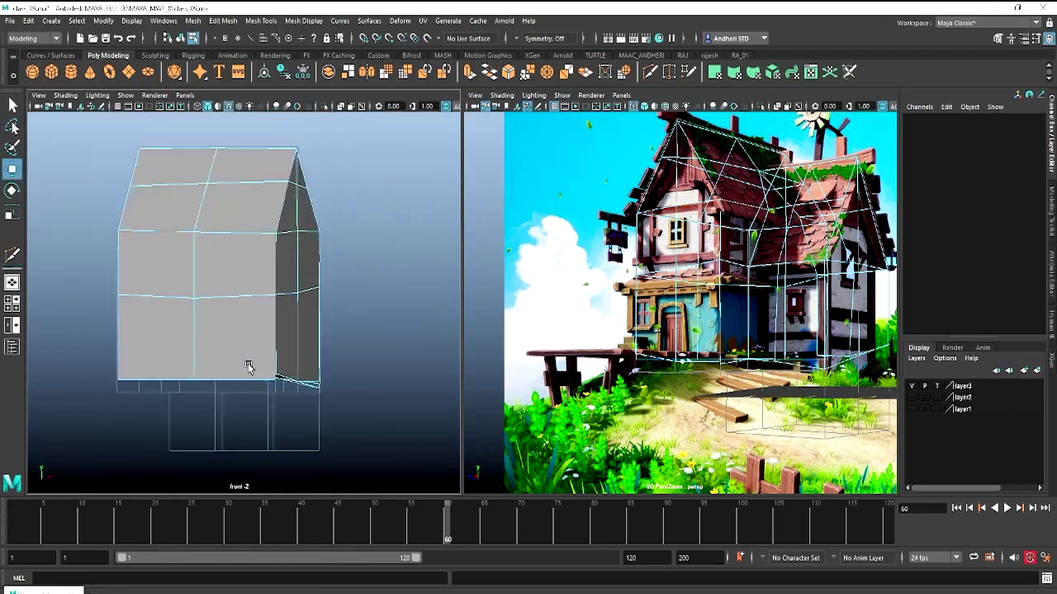
{"action": "mouse_move", "coordinate": [248, 365]}
{"action": "right_mouse_down", "text": "alt"}
{"action": "mouse_move", "coordinate": [233, 290]}
{"action": "mouse_move", "coordinate": [282, 283]}
{"action": "right_mouse_up", "text": "alt"}
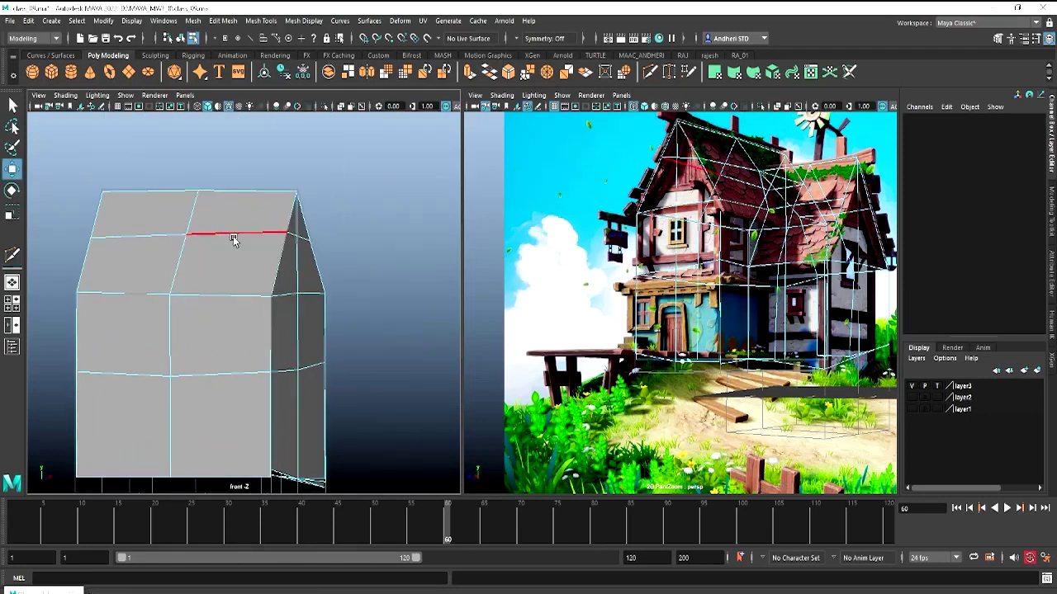
{"action": "key", "text": "space"}
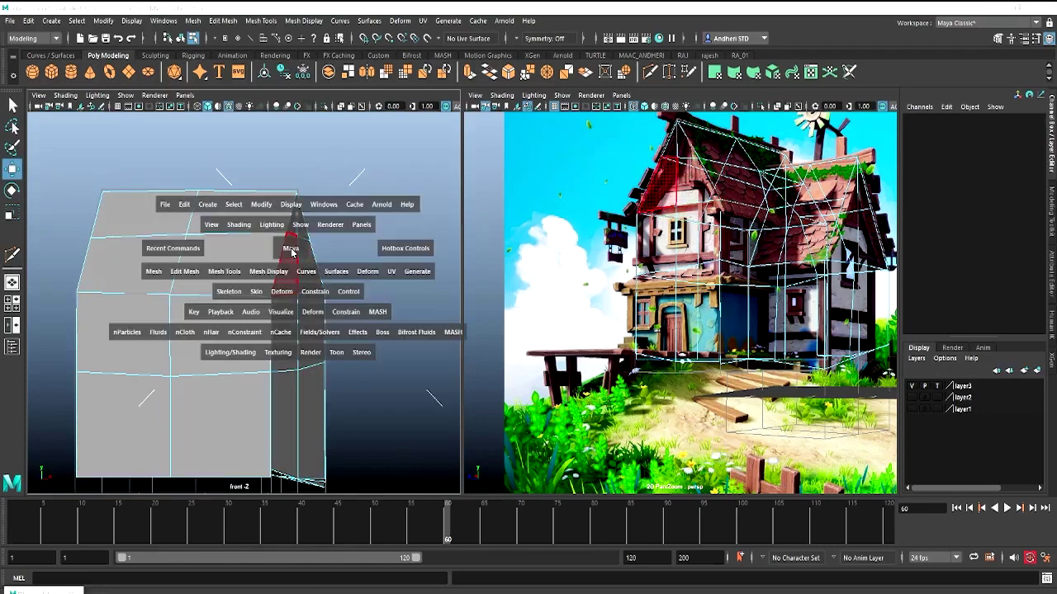
{"action": "left_click_drag", "start_coordinate": [255, 247], "coordinate": [252, 216]}
In top view, select the gable corner vertex and align the scale pivot to the face edges
{"action": "middle_click_drag", "start_coordinate": [361, 259], "coordinate": [158, 319], "text": "alt"}
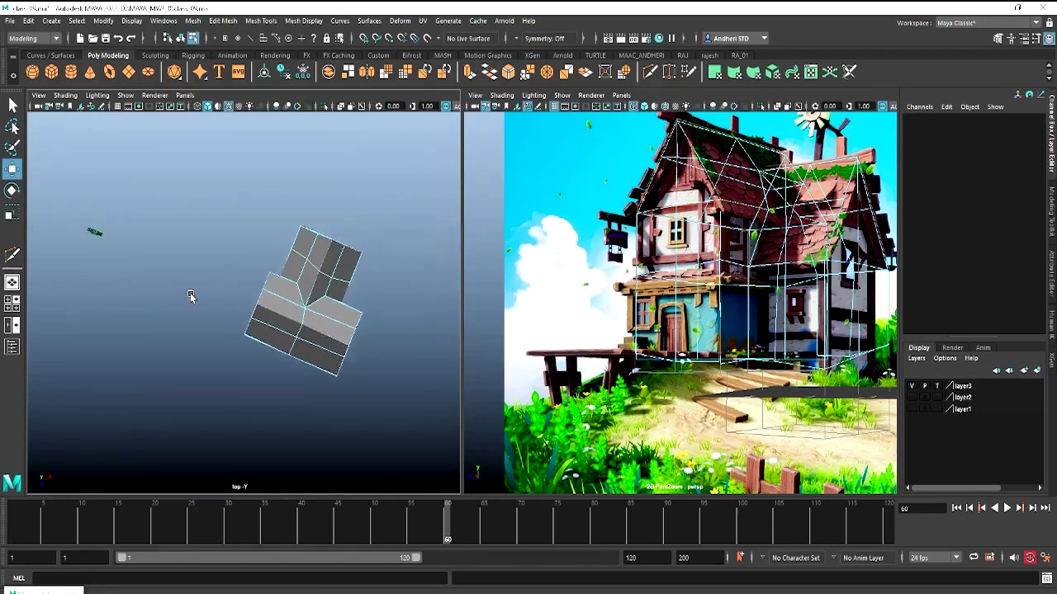
{"action": "right_click_drag", "start_coordinate": [159, 319], "coordinate": [299, 370], "text": "alt"}
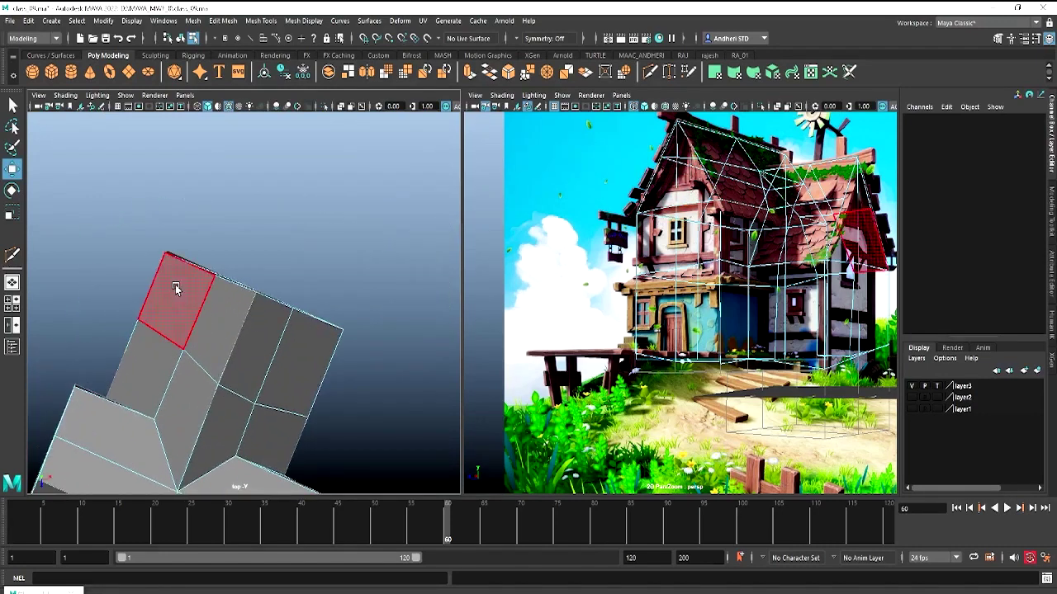
{"action": "left_click_drag", "start_coordinate": [139, 221], "coordinate": [192, 258]}
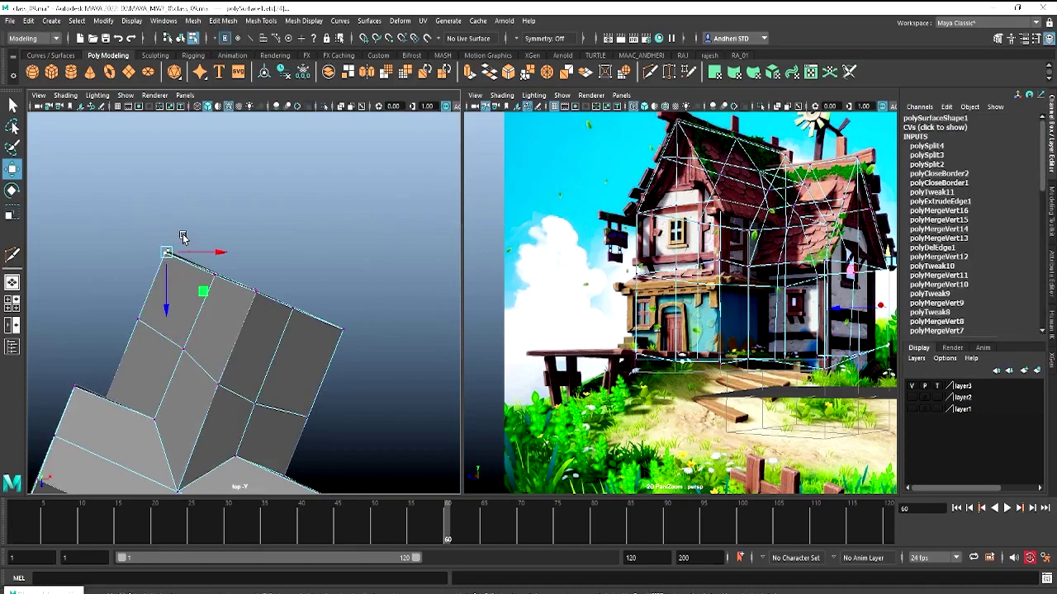
{"action": "key", "text": "r"}
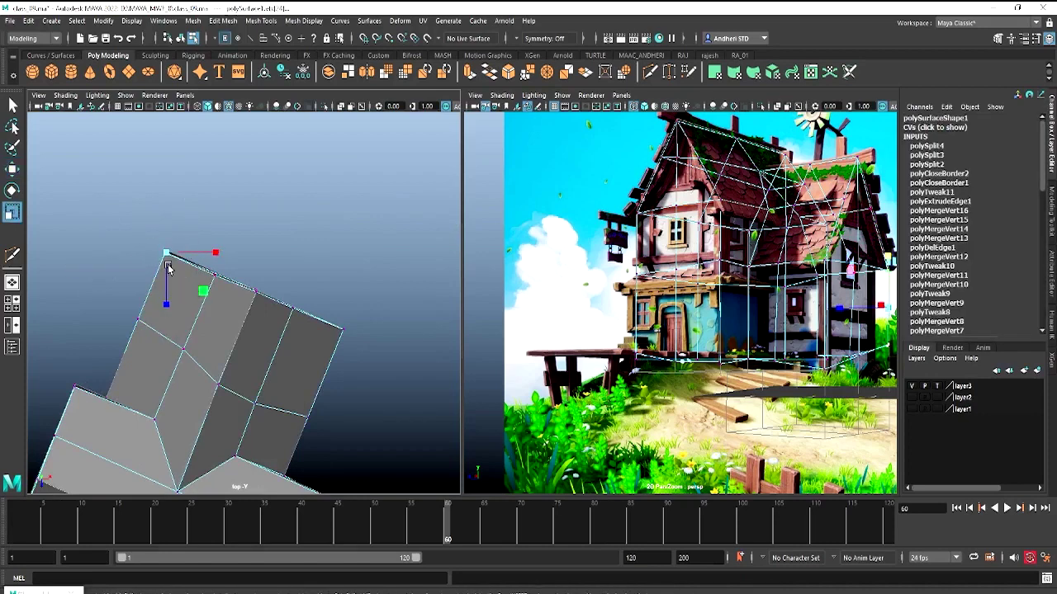
{"action": "left_click", "coordinate": [174, 262]}
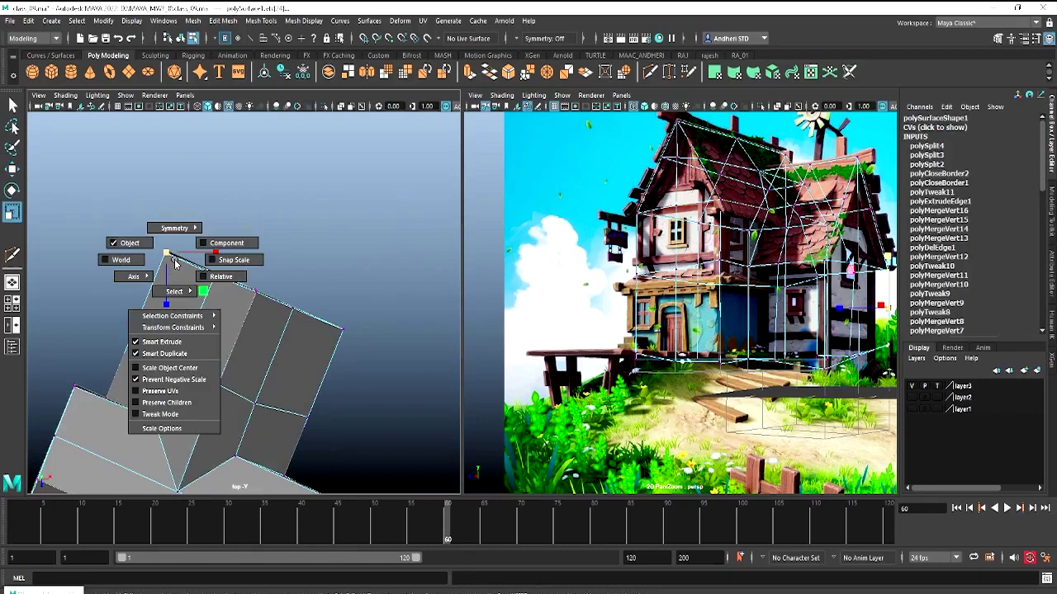
{"action": "left_click", "coordinate": [175, 255]}
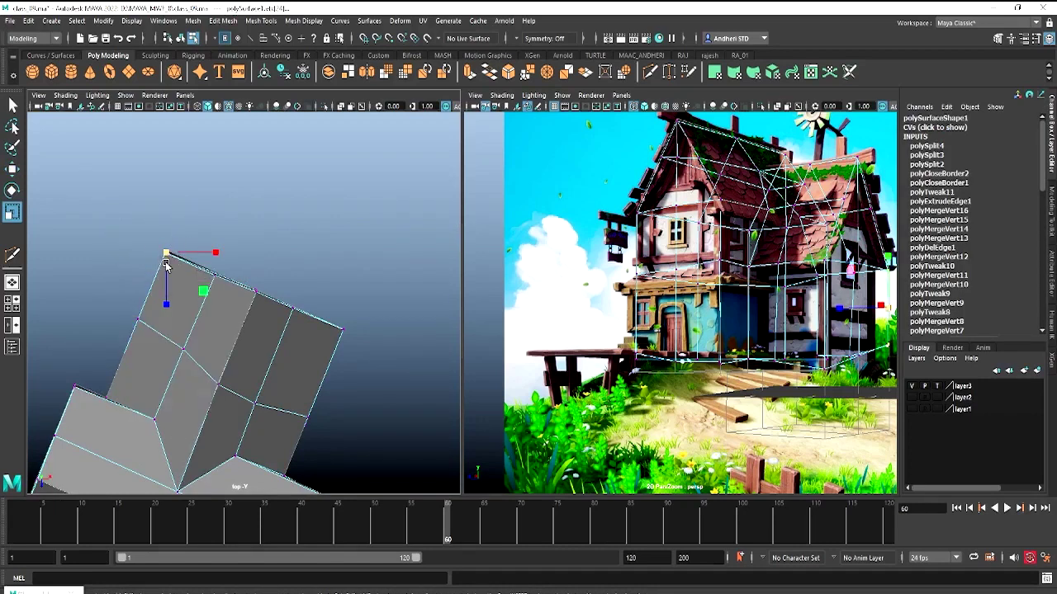
{"action": "key", "text": "d"}
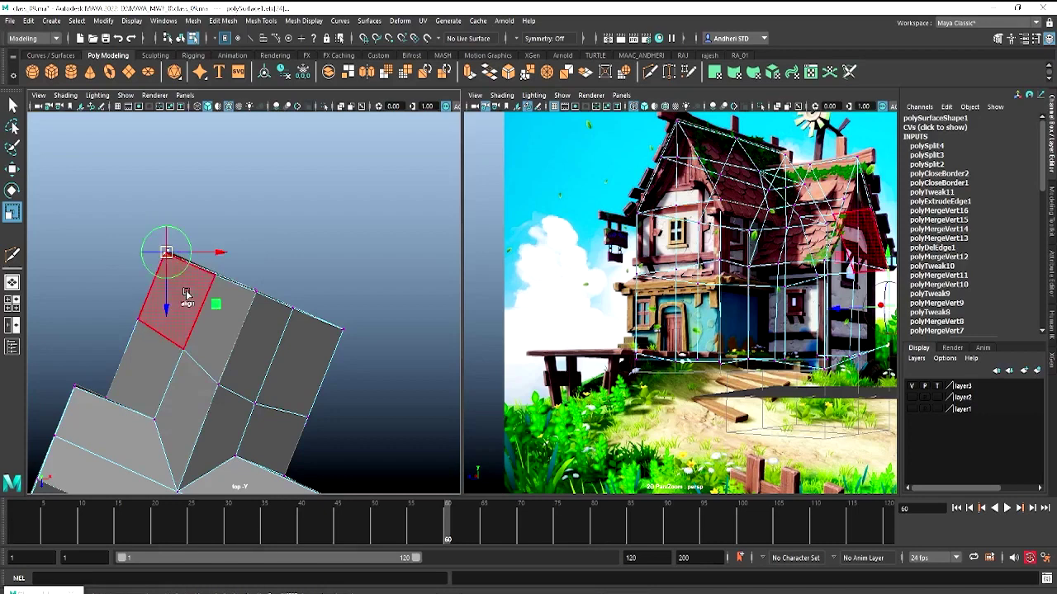
{"action": "left_click", "coordinate": [177, 273]}
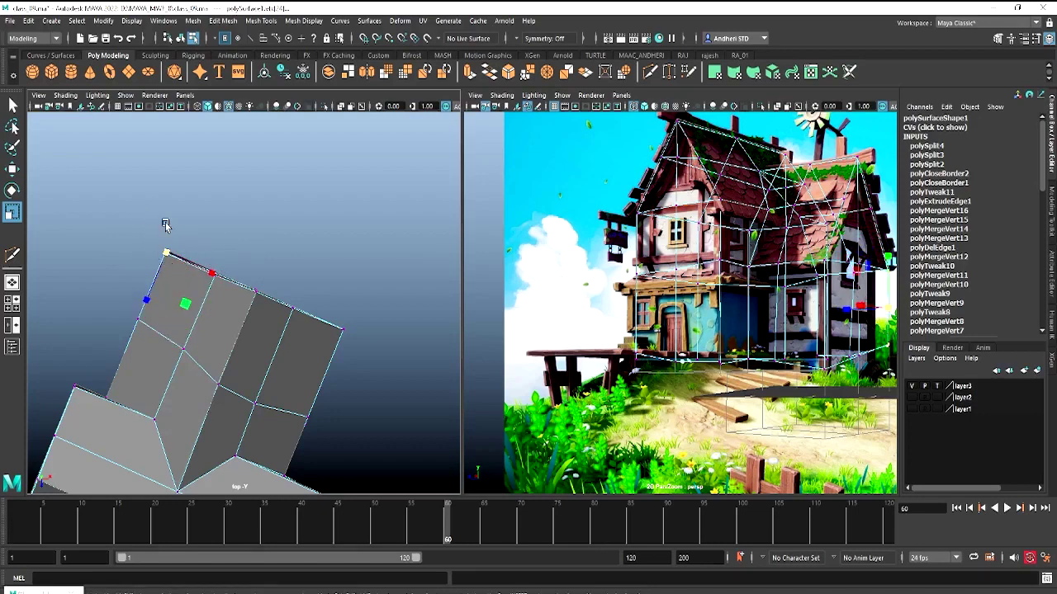
Adjust the roof vertices and edge loop in top view, constrained to the X axis
{"action": "left_click_drag", "start_coordinate": [164, 221], "coordinate": [384, 340]}
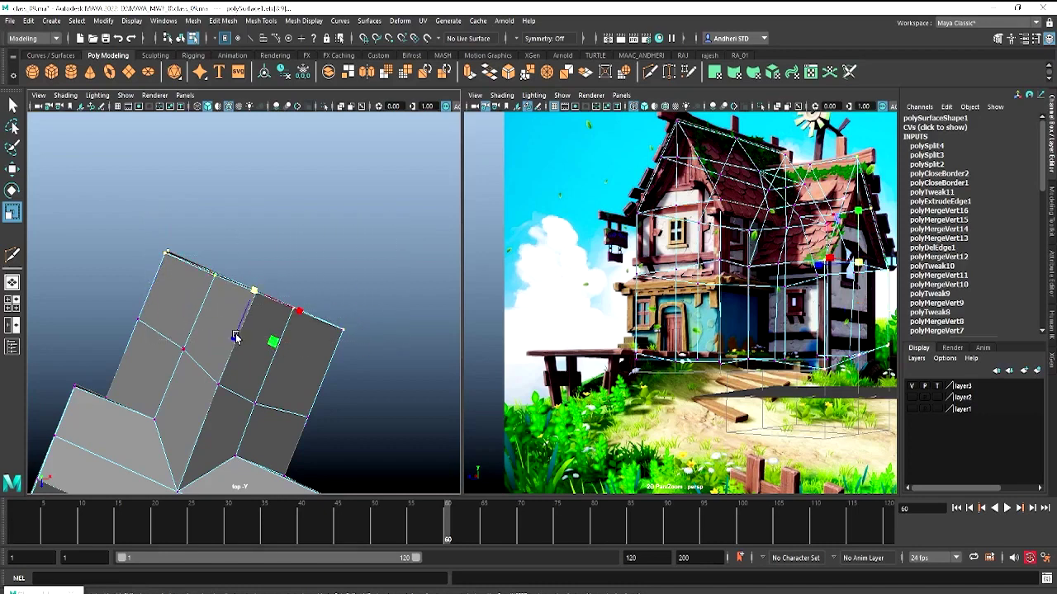
{"action": "left_click", "coordinate": [235, 337]}
{"action": "middle_click_drag", "start_coordinate": [245, 347], "coordinate": [283, 261], "text": "alt"}
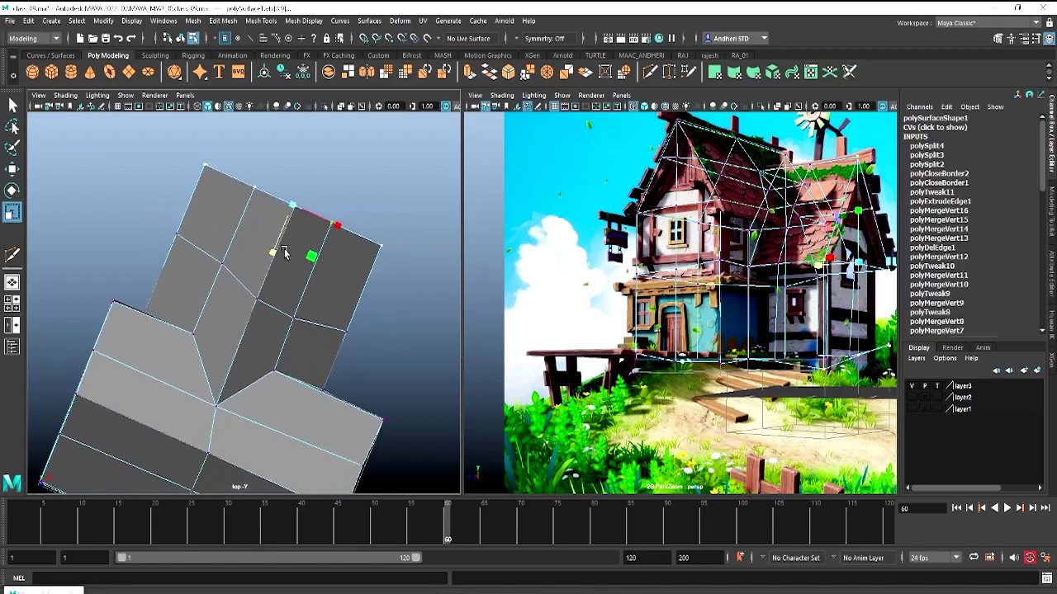
{"action": "left_click_drag", "start_coordinate": [162, 224], "coordinate": [380, 343]}
{"action": "key", "text": "Down"}
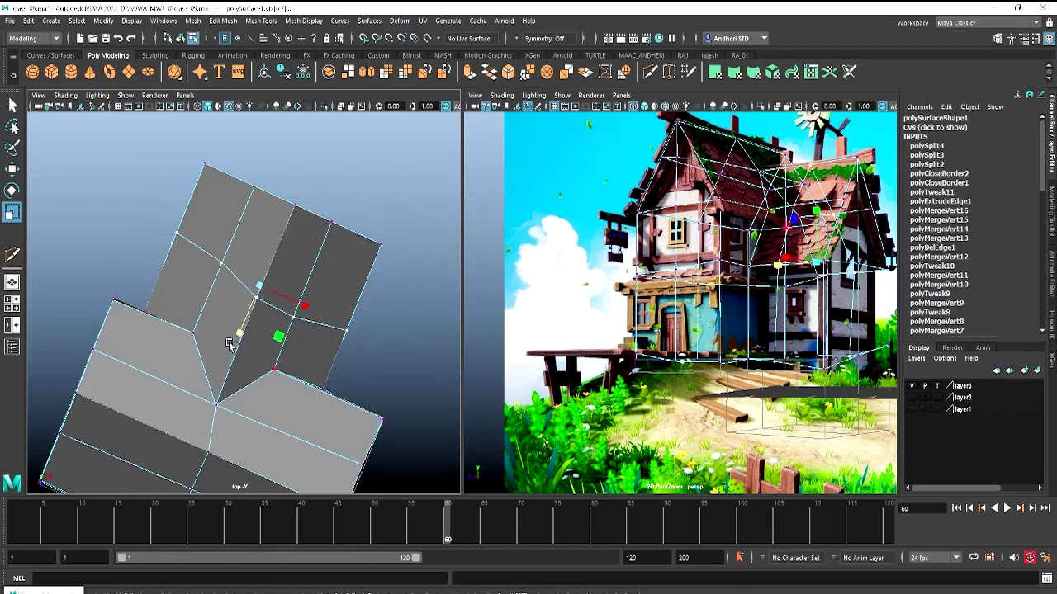
{"action": "left_click", "coordinate": [304, 307]}
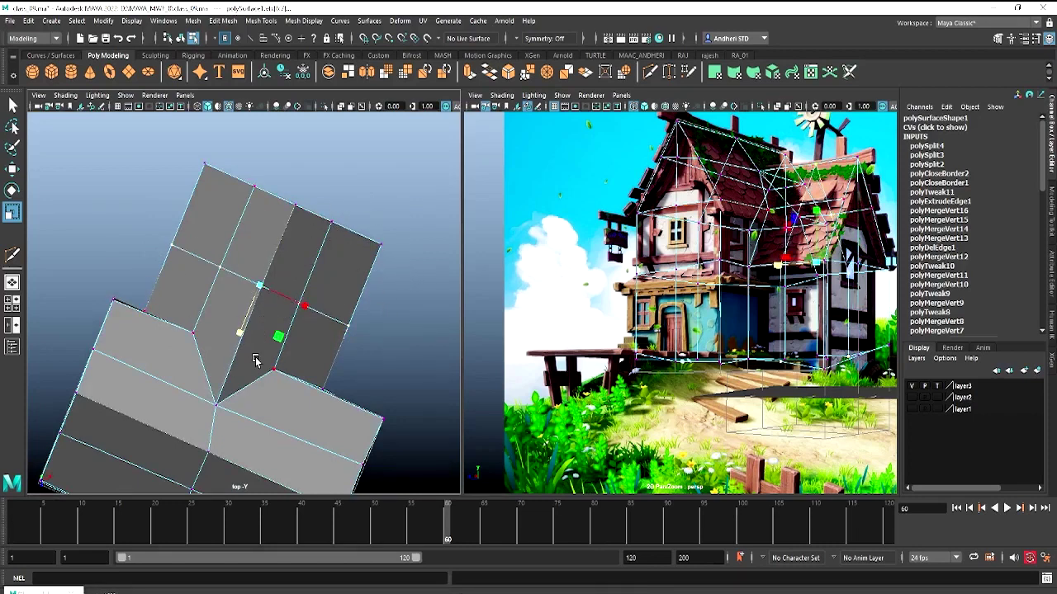
{"action": "middle_click_drag", "start_coordinate": [256, 360], "coordinate": [261, 190], "text": "alt"}
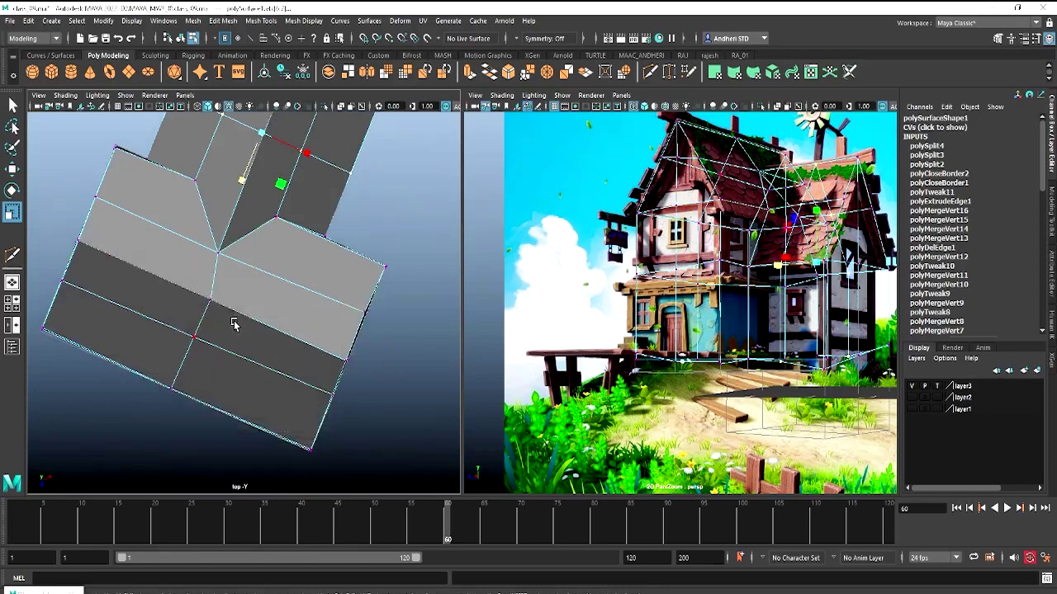
In perspective, flatten the bottom edge loop to one level and toggle smooth preview
{"action": "left_click_drag", "start_coordinate": [236, 322], "coordinate": [210, 284]}
{"action": "left_click_drag", "start_coordinate": [131, 322], "coordinate": [459, 444]}
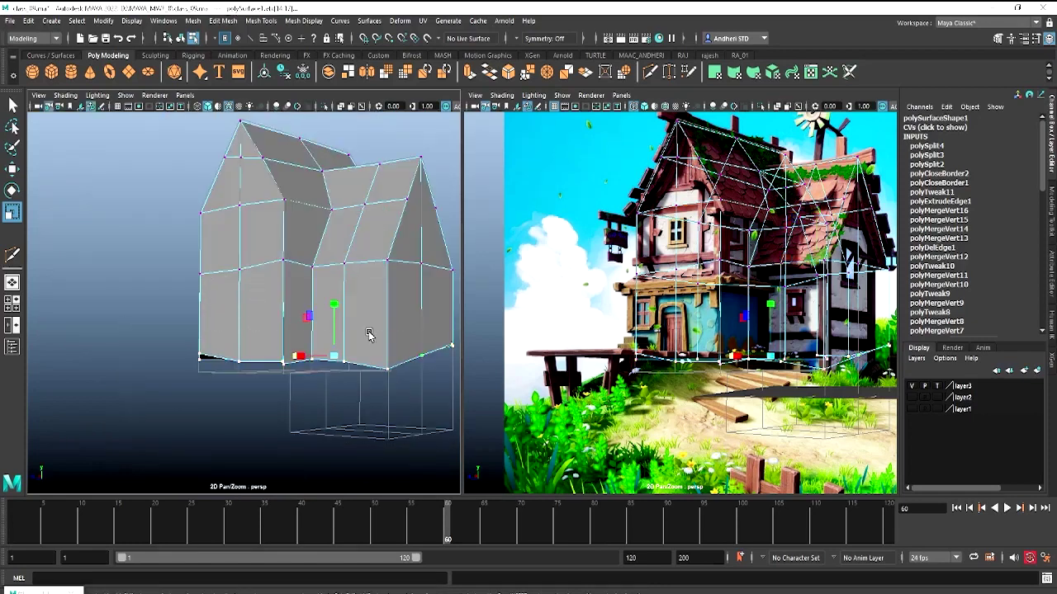
{"action": "left_click_drag", "start_coordinate": [336, 305], "coordinate": [339, 333]}
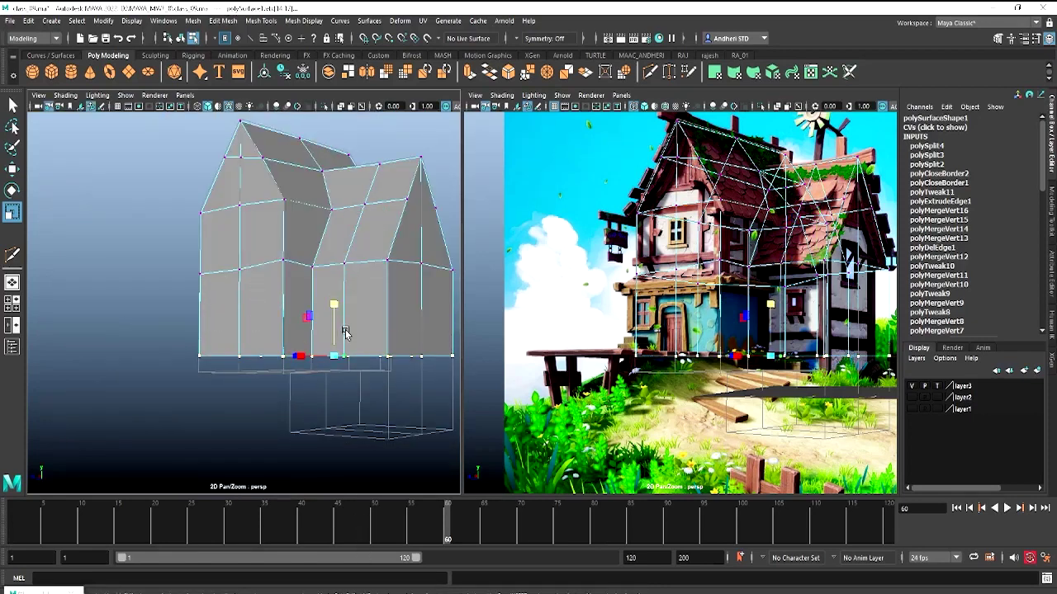
{"action": "key", "text": "3"}
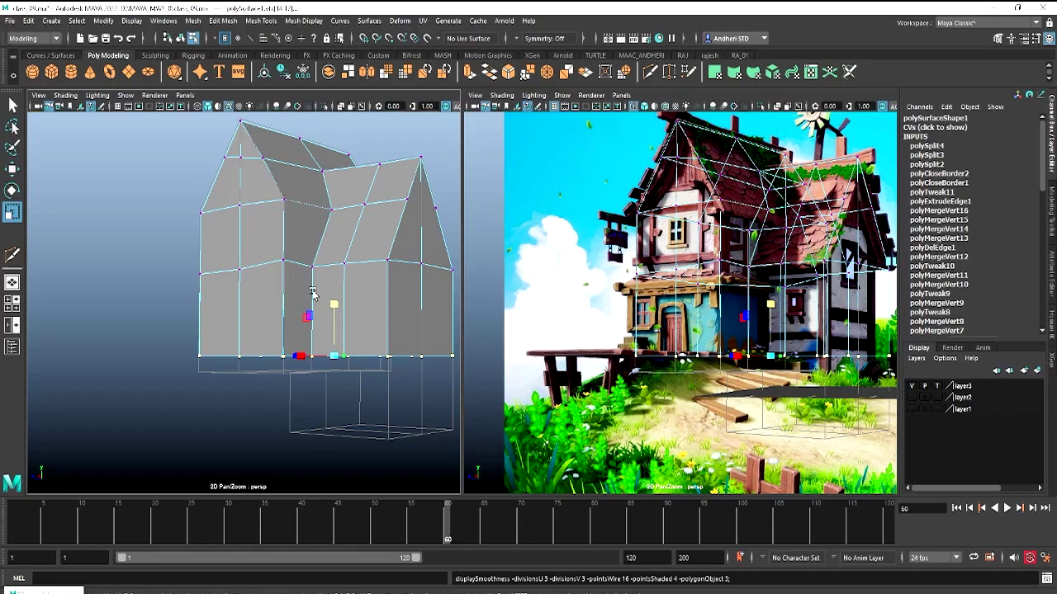
Save the scene and preview the house blockout with smoothing turned on
{"action": "key", "text": "w"}
{"action": "key", "text": "q"}
{"action": "key", "text": "w"}
{"action": "key", "text": "ctrl+s"}
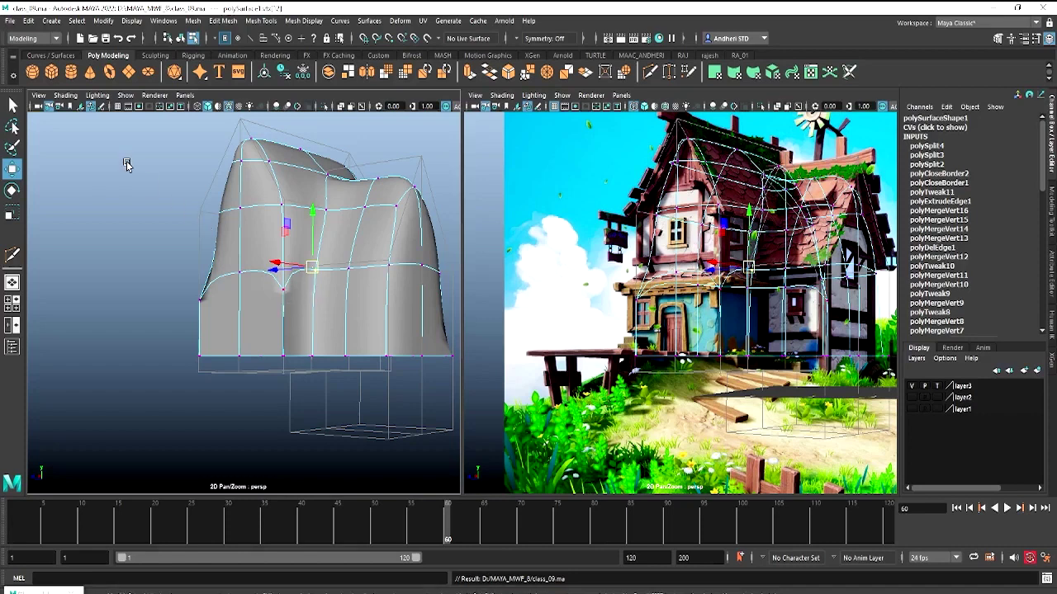
Return the house to its blocky cage and tumble underneath it in the perspective view
{"action": "key", "text": "1"}
{"action": "key", "text": "space"}
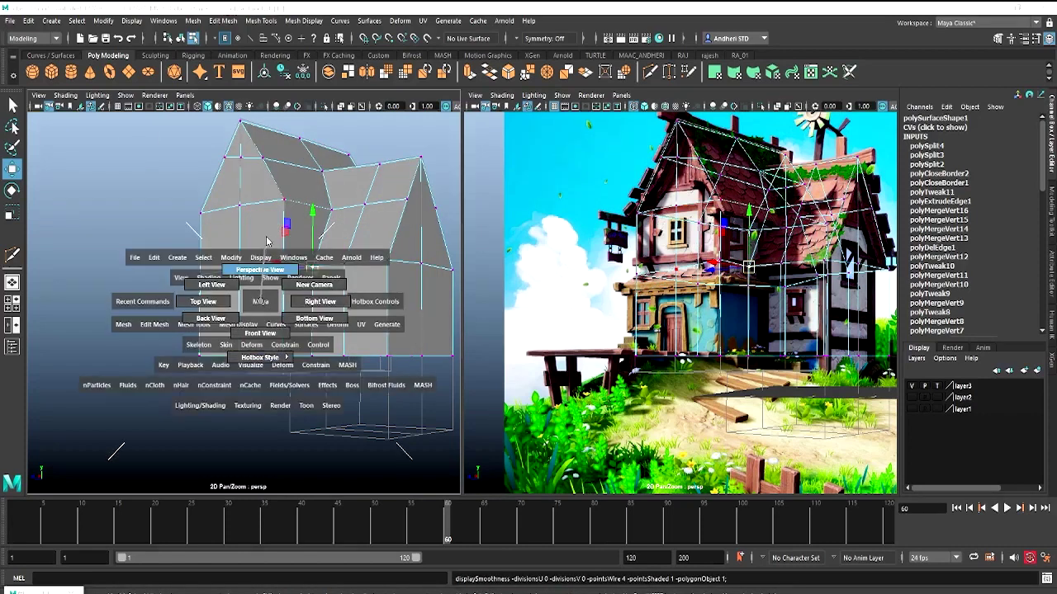
{"action": "left_click_drag", "start_coordinate": [259, 303], "coordinate": [322, 241]}
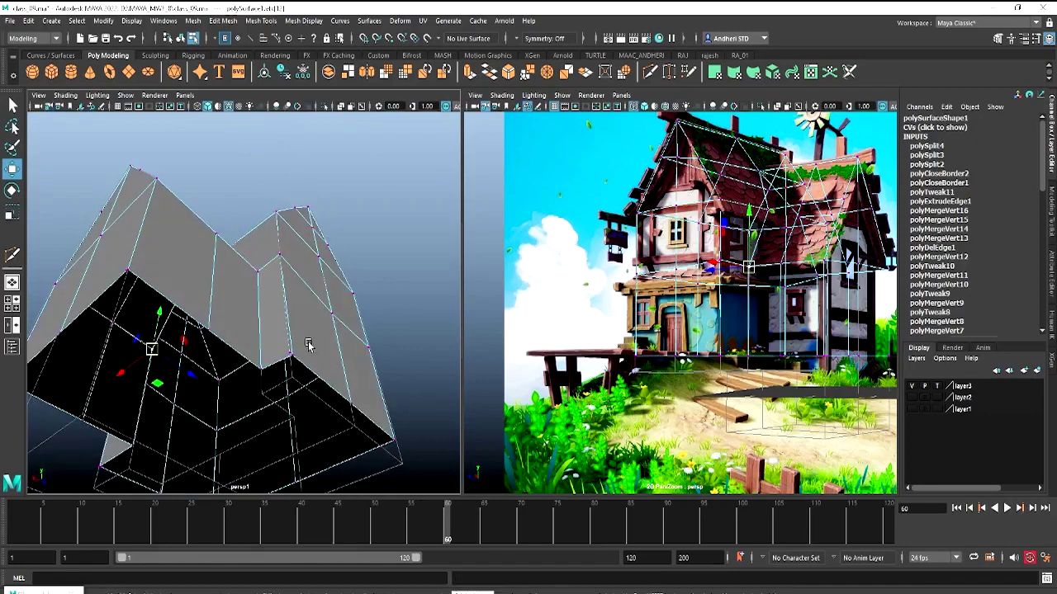
{"action": "mouse_move", "coordinate": [307, 344]}
{"action": "left_mouse_down", "text": "alt"}
{"action": "mouse_move", "coordinate": [305, 360]}
{"action": "mouse_move", "coordinate": [295, 341]}
{"action": "left_mouse_up", "text": "alt"}
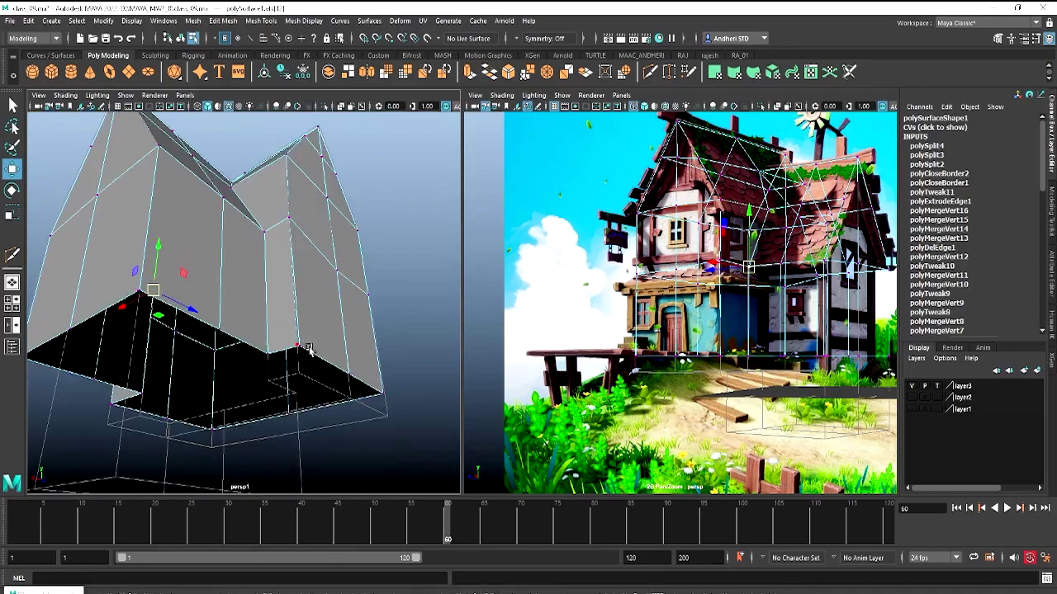
Merge the doubled base vertices, raising the merge distance threshold to 1
{"action": "right_click_drag", "start_coordinate": [307, 351], "coordinate": [366, 262], "text": "shift"}
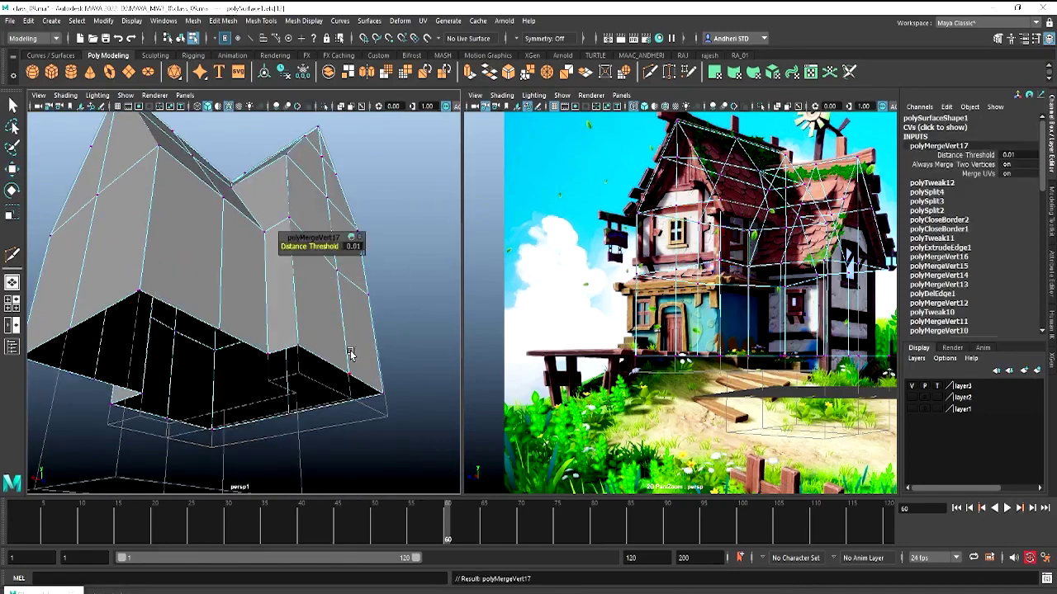
{"action": "key", "text": "y"}
{"action": "left_click_drag", "start_coordinate": [330, 339], "coordinate": [328, 351], "text": "alt"}
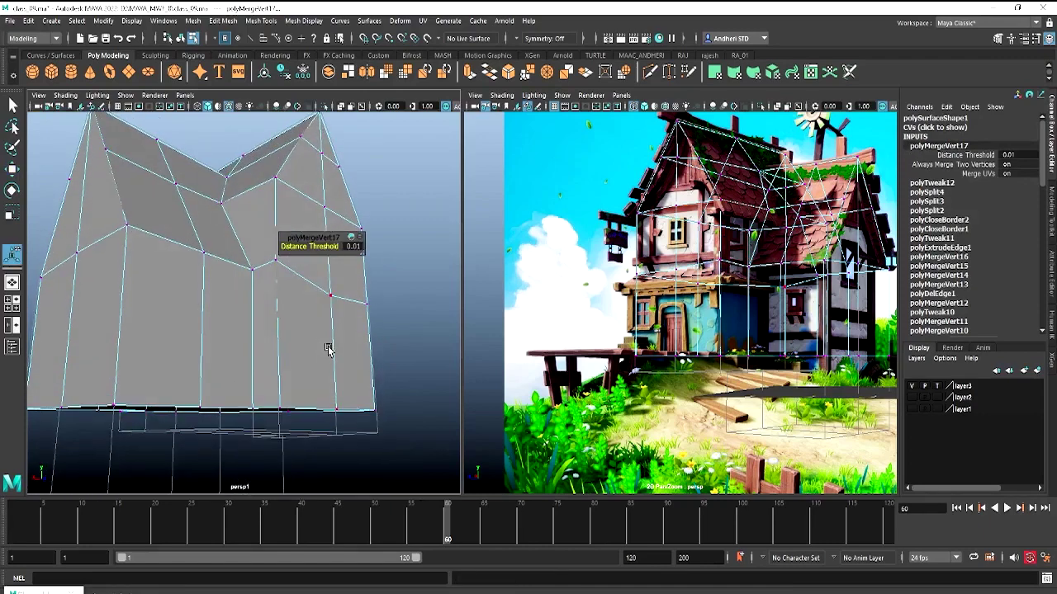
{"action": "left_click_drag", "start_coordinate": [284, 291], "coordinate": [292, 345], "text": "alt"}
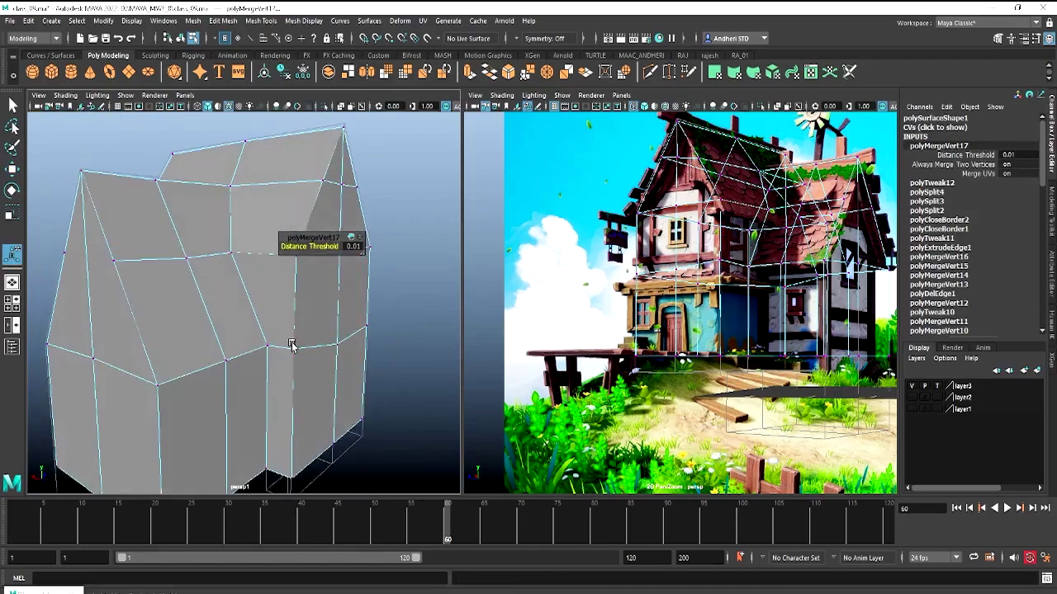
{"action": "left_click", "coordinate": [300, 355]}
{"action": "key", "text": "g"}
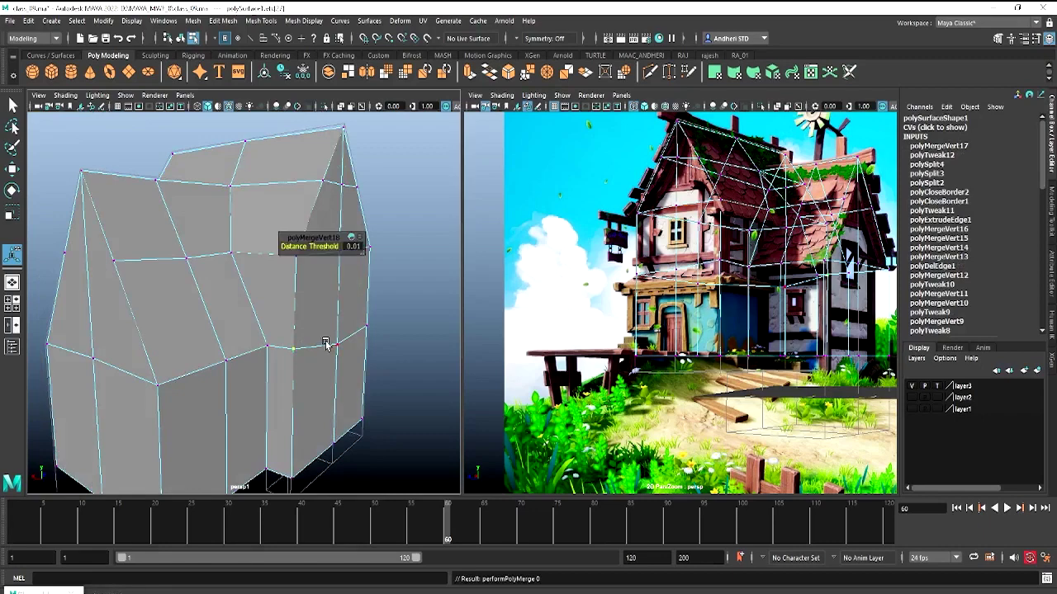
{"action": "mouse_move", "coordinate": [311, 246]}
{"action": "left_mouse_down"}
{"action": "mouse_move", "coordinate": [314, 294]}
{"action": "mouse_move", "coordinate": [265, 322]}
{"action": "left_mouse_up"}
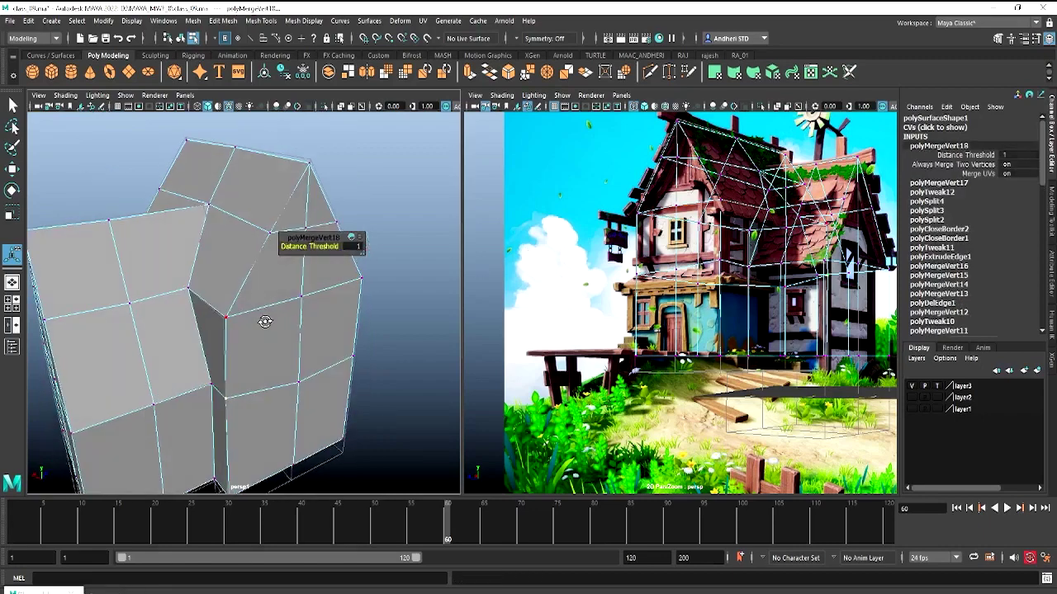
{"action": "mouse_move", "coordinate": [276, 289]}
{"action": "right_mouse_down", "text": "alt"}
{"action": "mouse_move", "coordinate": [335, 369]}
{"action": "mouse_move", "coordinate": [411, 337]}
{"action": "right_mouse_up", "text": "alt"}
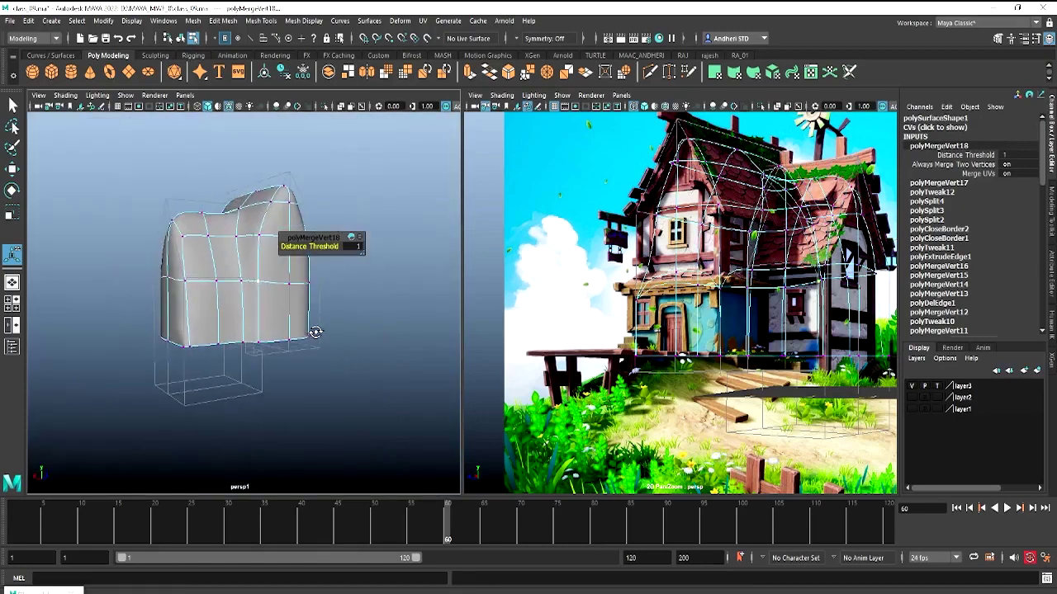
{"action": "mouse_move", "coordinate": [411, 337]}
{"action": "left_mouse_down", "text": "alt"}
{"action": "mouse_move", "coordinate": [507, 333]}
{"action": "mouse_move", "coordinate": [484, 337]}
{"action": "left_mouse_up", "text": "alt"}
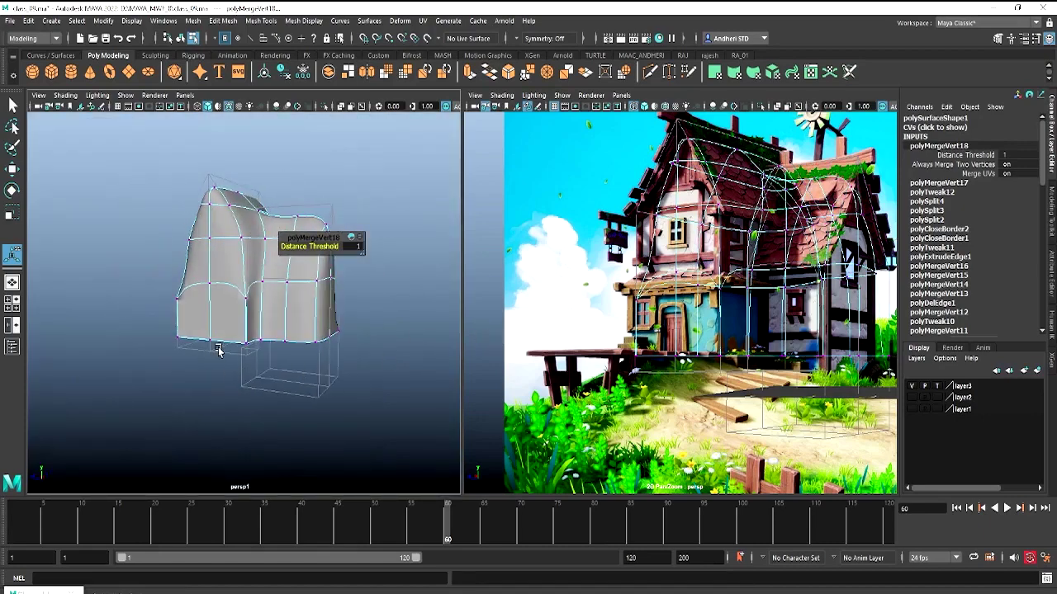
Merge the doubled vertices at the concave and bottom corners of the house
{"action": "left_click", "coordinate": [253, 360]}
{"action": "right_click_drag", "start_coordinate": [253, 361], "coordinate": [264, 358], "text": "shift"}
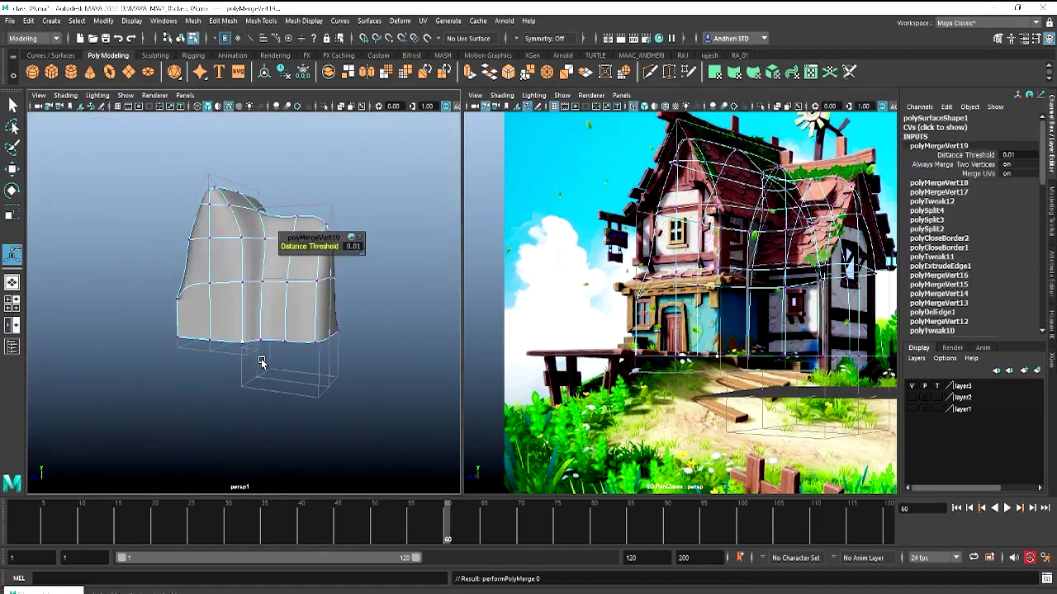
{"action": "left_click_drag", "start_coordinate": [265, 358], "coordinate": [337, 347], "text": "alt"}
{"action": "left_click", "coordinate": [248, 375]}
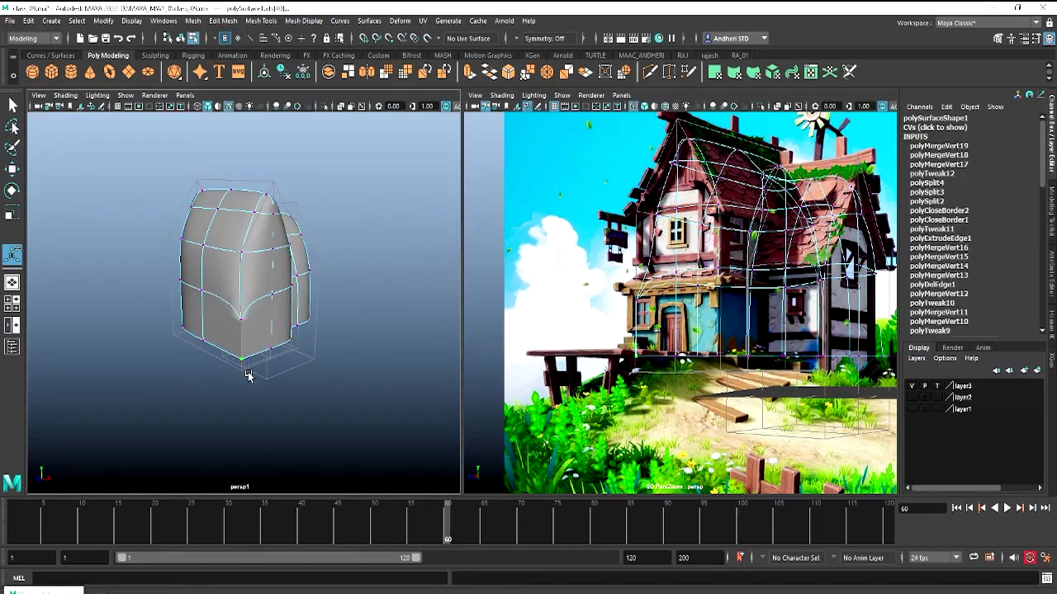
{"action": "right_click_drag", "start_coordinate": [248, 375], "coordinate": [291, 353], "text": "shift"}
{"action": "left_click_drag", "start_coordinate": [291, 354], "coordinate": [39, 338], "text": "alt"}
{"action": "scroll", "coordinate": [177, 388], "scroll_direction": "up", "scroll_amount": 3}
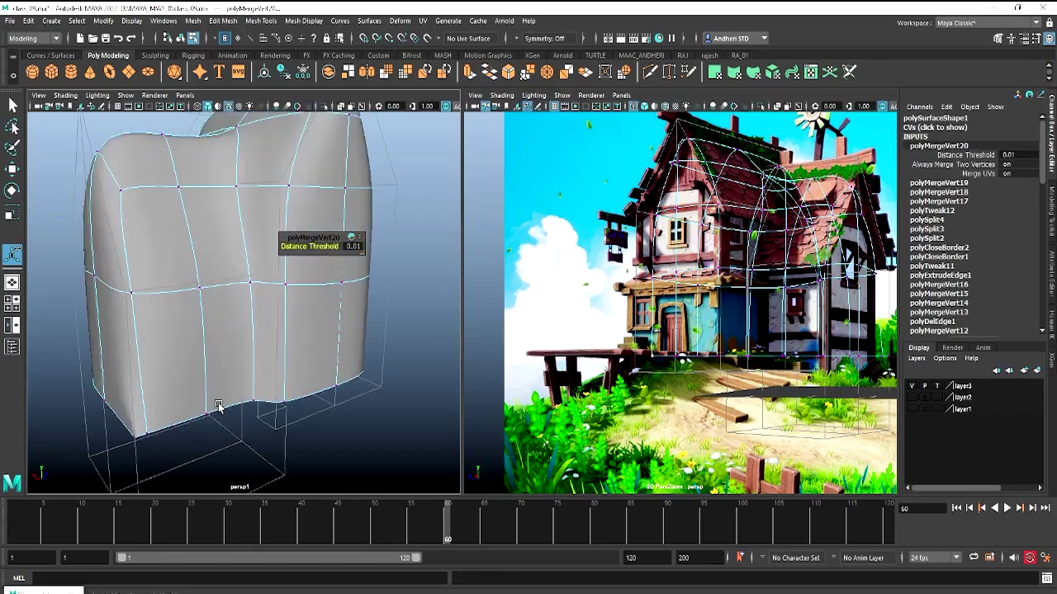
{"action": "scroll", "coordinate": [199, 401], "scroll_direction": "up", "scroll_amount": 3}
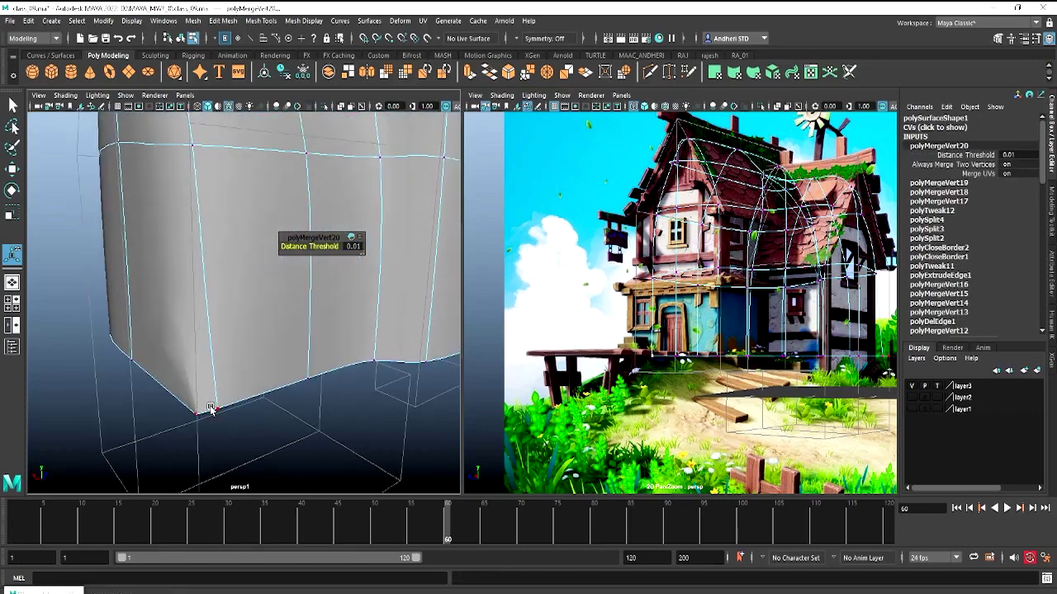
With smooth preview off, merge the remaining bottom corner vertices and clear the selection
{"action": "key", "text": "1"}
{"action": "left_click_drag", "start_coordinate": [219, 418], "coordinate": [199, 434]}
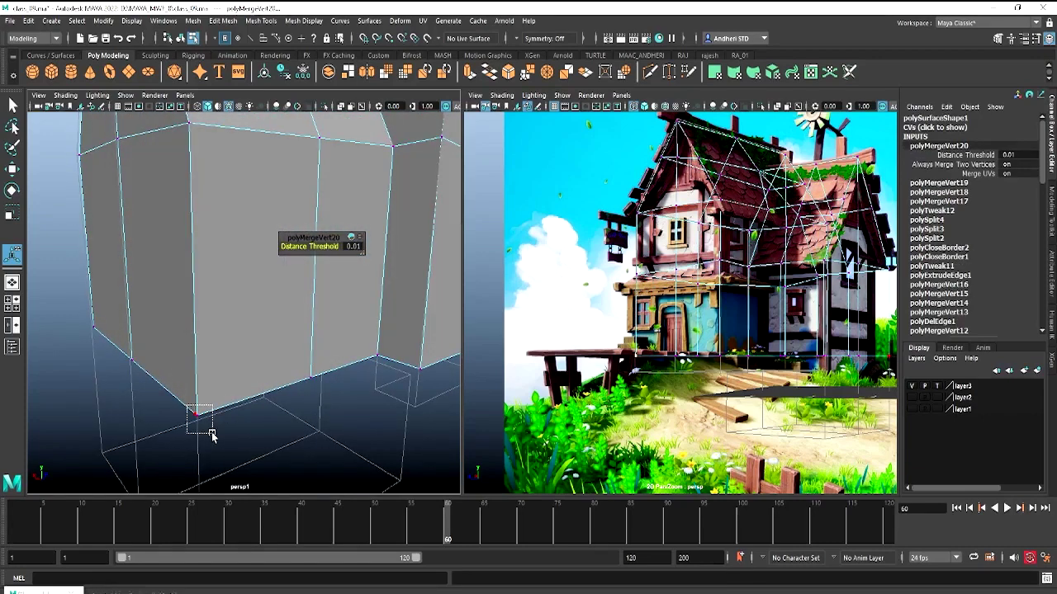
{"action": "mouse_move", "coordinate": [219, 388]}
{"action": "right_mouse_down", "text": "shift"}
{"action": "mouse_move", "coordinate": [213, 336]}
{"action": "mouse_move", "coordinate": [273, 319]}
{"action": "right_mouse_up", "text": "shift"}
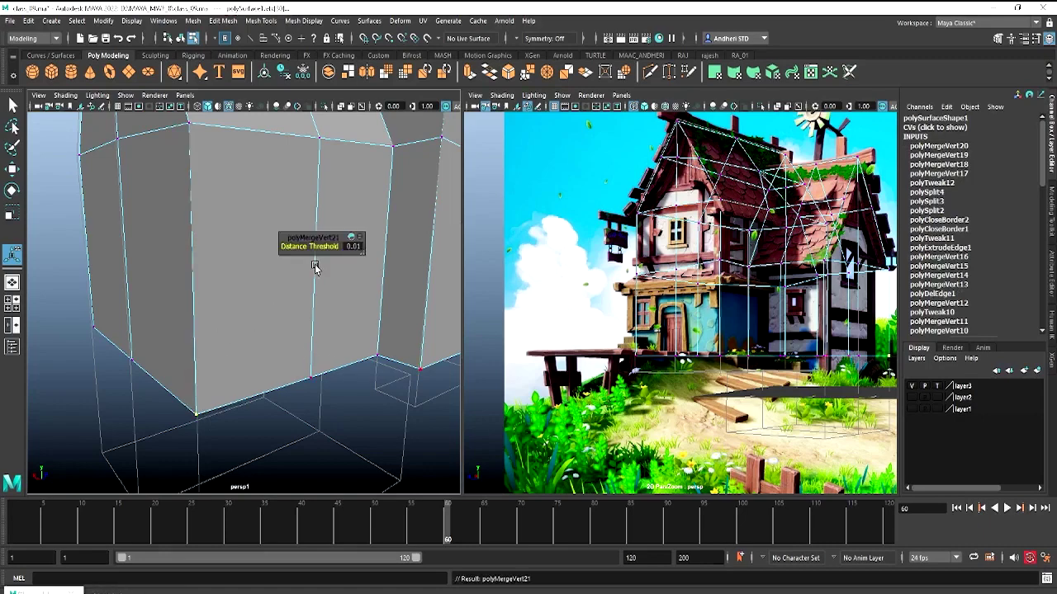
{"action": "scroll", "coordinate": [404, 376], "scroll_direction": "down", "scroll_amount": 5}
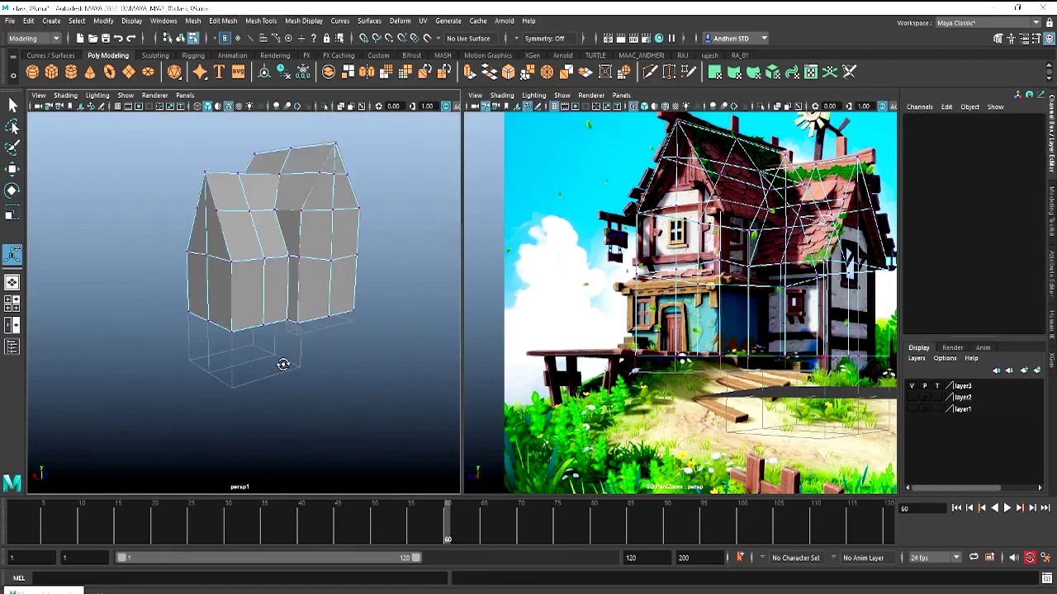
{"action": "left_click_drag", "start_coordinate": [318, 357], "coordinate": [289, 252], "text": "alt"}
{"action": "key", "text": "q"}
{"action": "left_click", "coordinate": [331, 326]}
Turn off layer3's wireframe guide visibility and turn on layer1 while orbiting the house
{"action": "mouse_move", "coordinate": [331, 325]}
{"action": "left_mouse_down", "text": "alt"}
{"action": "mouse_move", "coordinate": [267, 337]}
{"action": "mouse_move", "coordinate": [241, 364]}
{"action": "left_mouse_up", "text": "alt"}
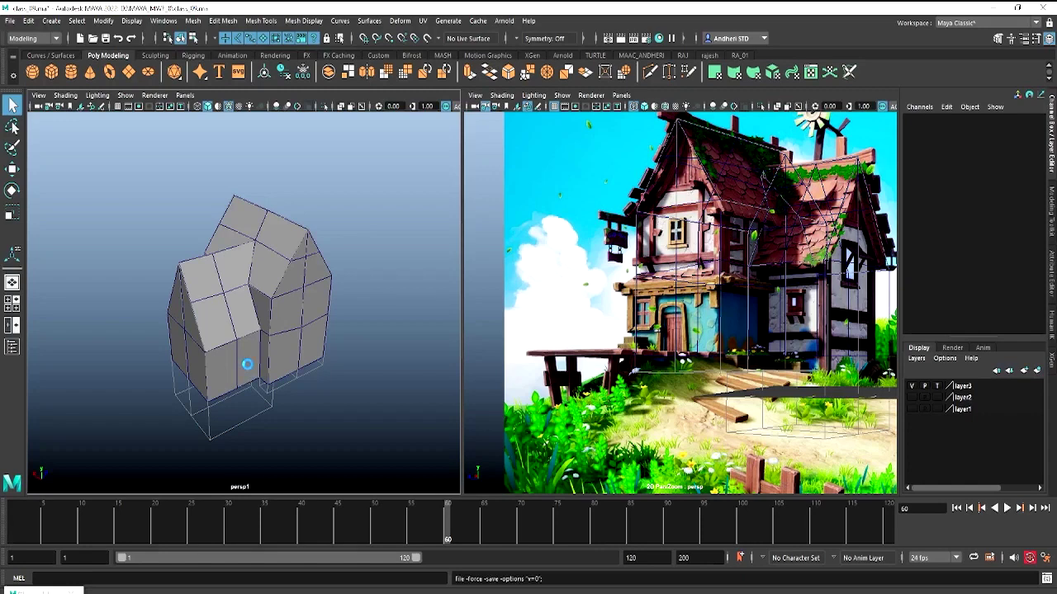
{"action": "mouse_move", "coordinate": [280, 364]}
{"action": "left_mouse_down", "text": "alt"}
{"action": "mouse_move", "coordinate": [259, 358]}
{"action": "mouse_move", "coordinate": [286, 355]}
{"action": "left_mouse_up", "text": "alt"}
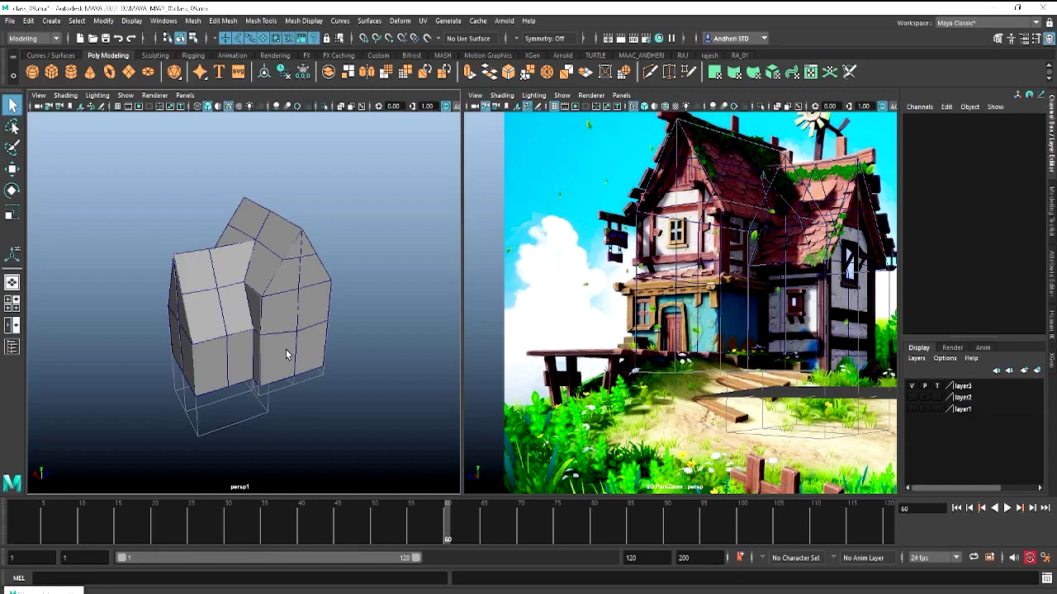
{"action": "left_click_drag", "start_coordinate": [193, 369], "coordinate": [208, 377], "text": "alt"}
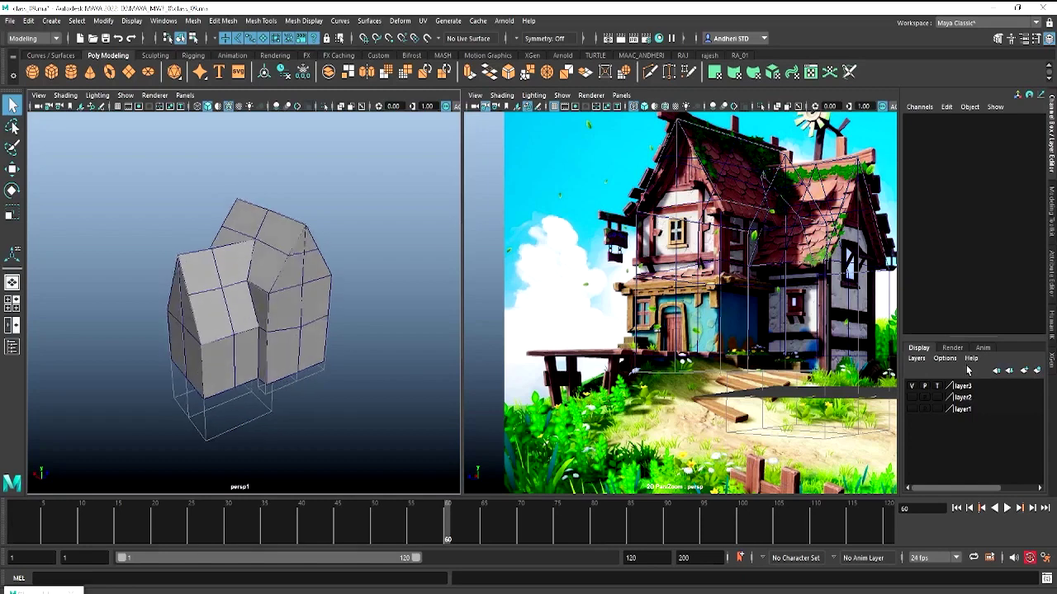
{"action": "left_click", "coordinate": [912, 386]}
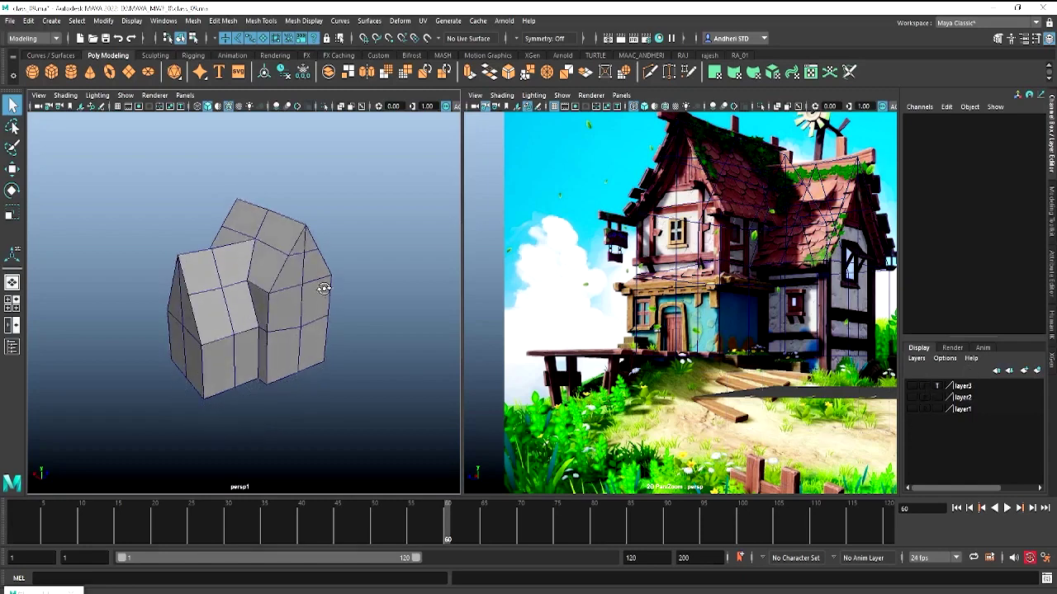
{"action": "left_click_drag", "start_coordinate": [323, 288], "coordinate": [328, 311], "text": "alt"}
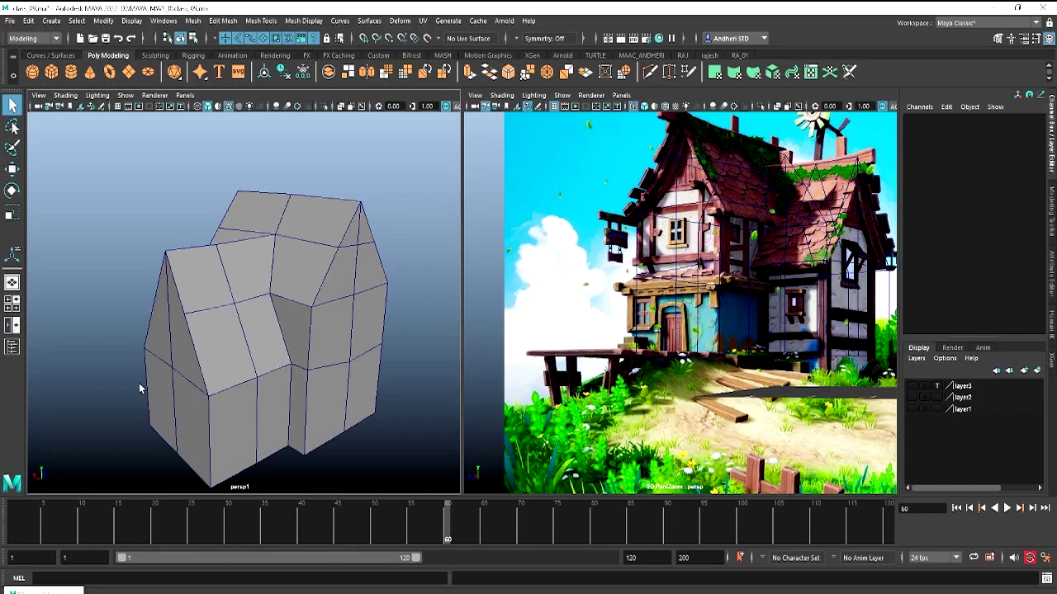
{"action": "left_click_drag", "start_coordinate": [141, 388], "coordinate": [171, 342], "text": "alt"}
Cycle layer1's display type from Template to Reference, then review the house on the terrain
{"action": "left_click", "coordinate": [913, 410]}
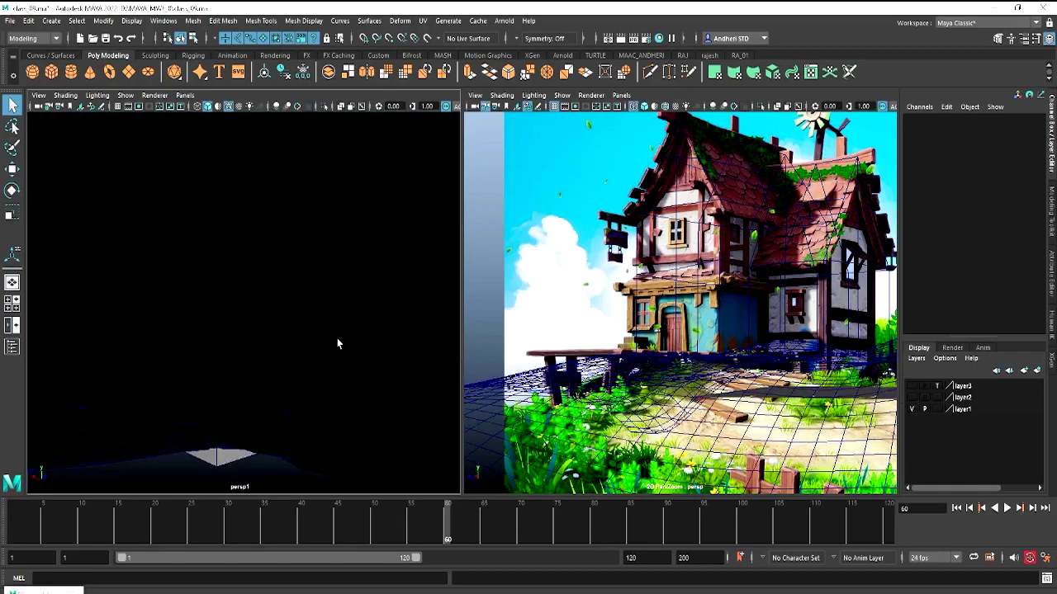
{"action": "left_click_drag", "start_coordinate": [337, 342], "coordinate": [324, 372], "text": "alt"}
{"action": "left_click", "coordinate": [936, 409]}
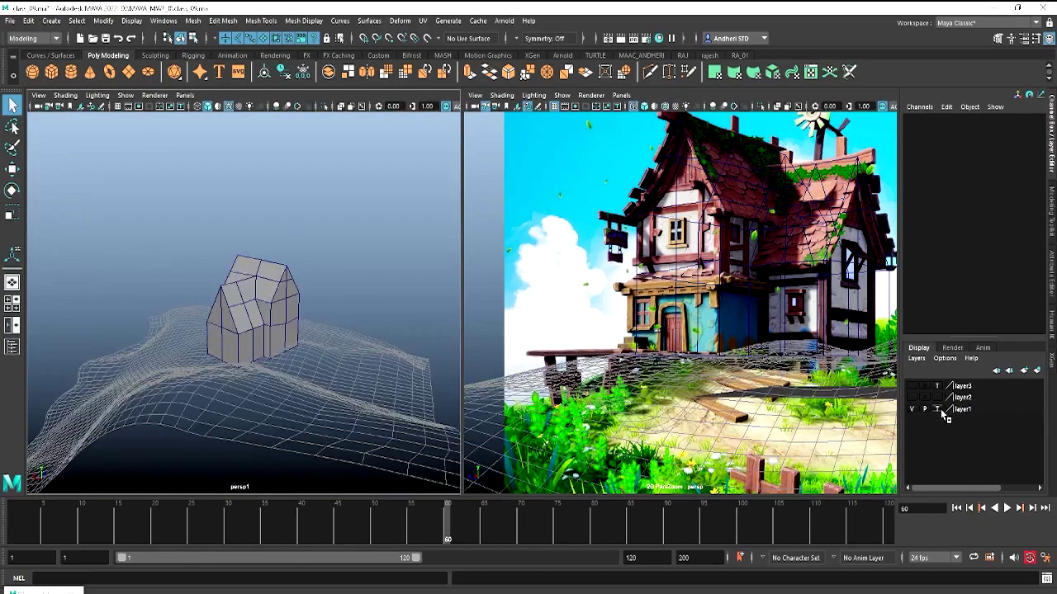
{"action": "left_click", "coordinate": [936, 409]}
{"action": "mouse_move", "coordinate": [248, 372]}
{"action": "left_mouse_down", "text": "alt"}
{"action": "mouse_move", "coordinate": [366, 349]}
{"action": "mouse_move", "coordinate": [308, 300]}
{"action": "mouse_move", "coordinate": [255, 347]}
{"action": "mouse_move", "coordinate": [227, 350]}
{"action": "mouse_move", "coordinate": [237, 347]}
{"action": "left_mouse_up", "text": "alt"}
{"action": "scroll", "coordinate": [330, 357], "scroll_direction": "up", "scroll_amount": 3}
{"action": "scroll", "coordinate": [330, 357], "scroll_direction": "up", "scroll_amount": 3}
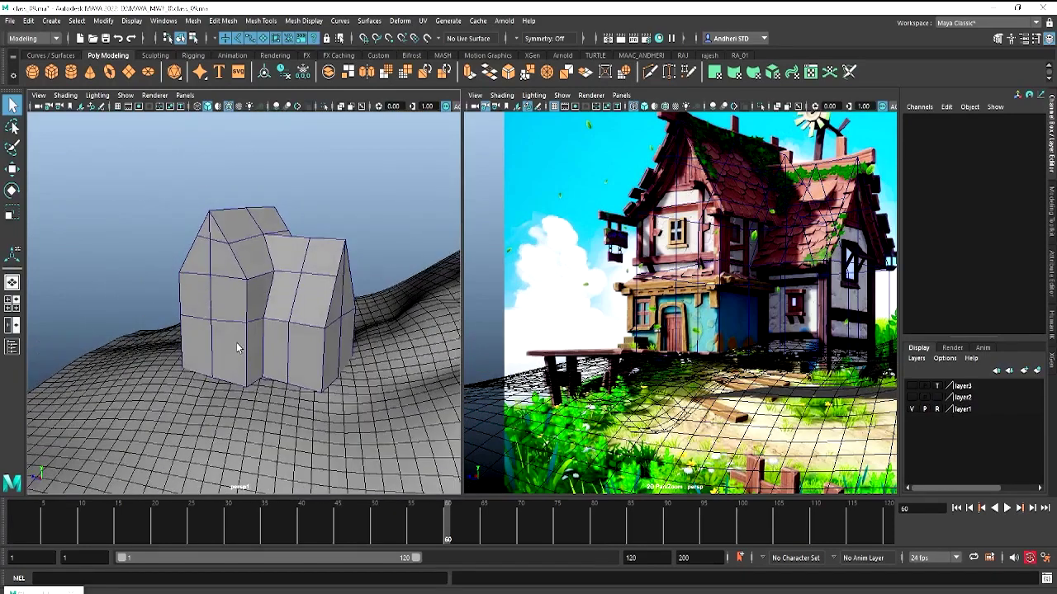
{"action": "left_click_drag", "start_coordinate": [337, 339], "coordinate": [532, 374], "text": "alt"}
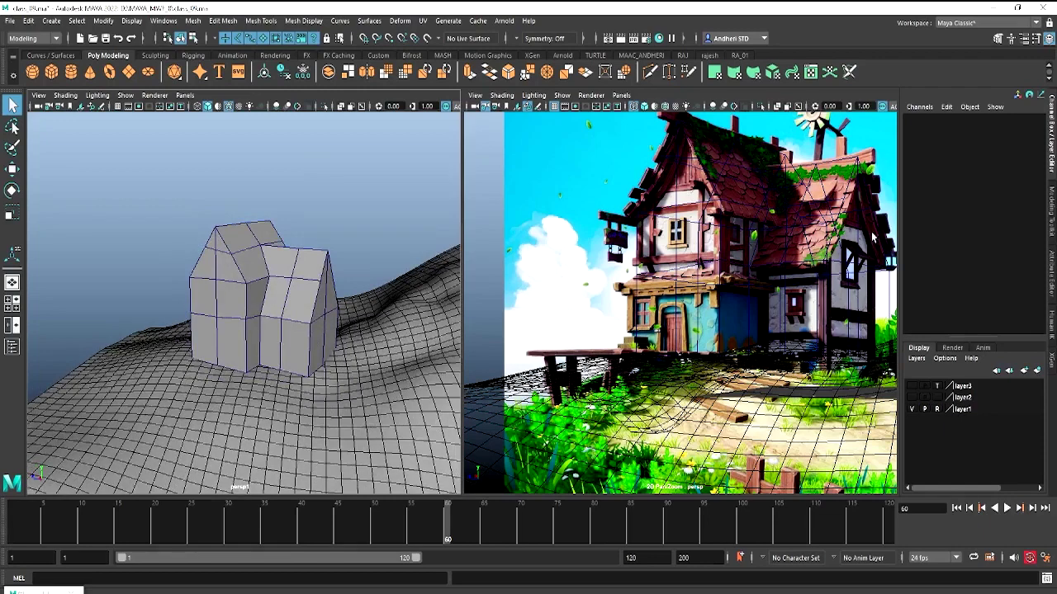
{"action": "mouse_move", "coordinate": [319, 361]}
{"action": "left_mouse_down", "text": "alt"}
{"action": "mouse_move", "coordinate": [314, 337]}
{"action": "mouse_move", "coordinate": [341, 326]}
{"action": "mouse_move", "coordinate": [247, 317]}
{"action": "mouse_move", "coordinate": [271, 294]}
{"action": "mouse_move", "coordinate": [323, 300]}
{"action": "mouse_move", "coordinate": [354, 288]}
{"action": "left_mouse_up", "text": "alt"}
{"action": "scroll", "coordinate": [263, 299], "scroll_direction": "up", "scroll_amount": 2}
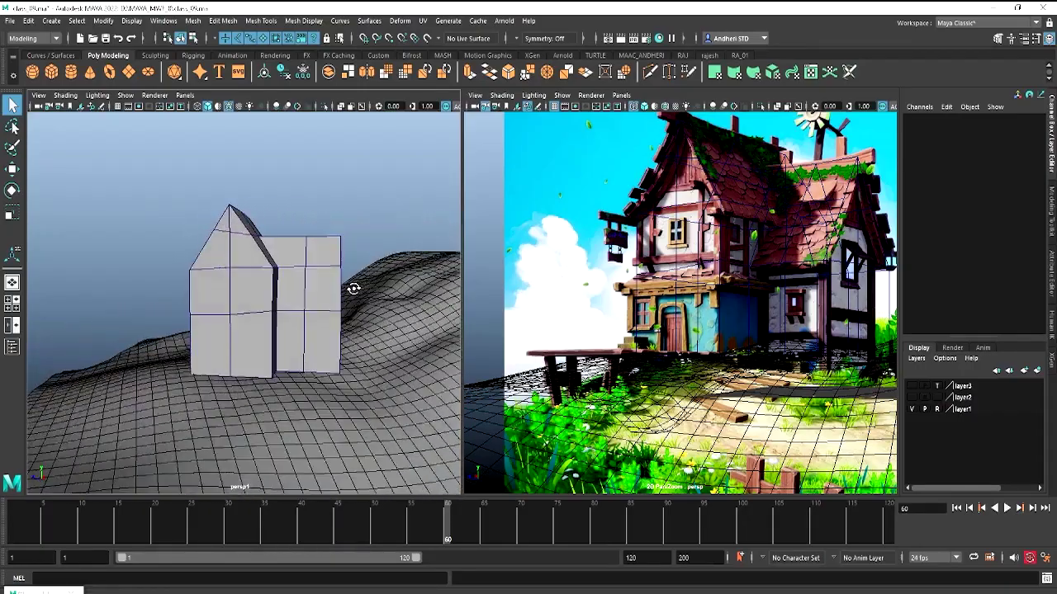
{"action": "mouse_move", "coordinate": [242, 237]}
{"action": "left_mouse_down", "text": "alt"}
{"action": "mouse_move", "coordinate": [205, 289]}
{"action": "mouse_move", "coordinate": [161, 299]}
{"action": "left_mouse_up", "text": "alt"}
{"action": "mouse_move", "coordinate": [228, 293]}
{"action": "left_mouse_down", "text": "alt"}
{"action": "mouse_move", "coordinate": [272, 284]}
{"action": "mouse_move", "coordinate": [290, 305]}
{"action": "left_mouse_up", "text": "alt"}
Select the upper edge across the house's front wall and return to the perspective view
{"action": "key", "text": "space"}
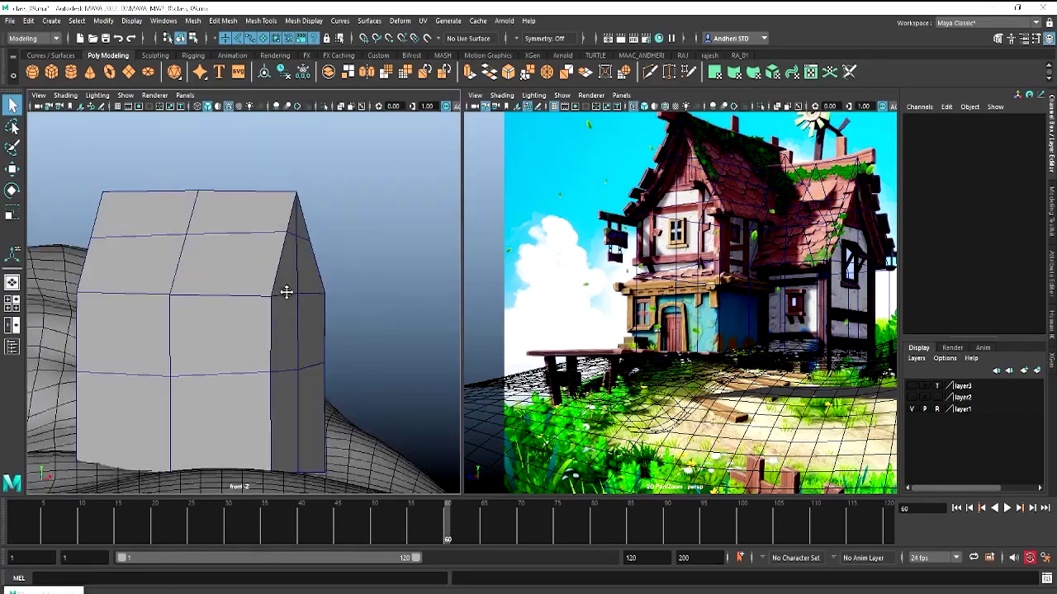
{"action": "right_click_drag", "start_coordinate": [215, 270], "coordinate": [215, 254]}
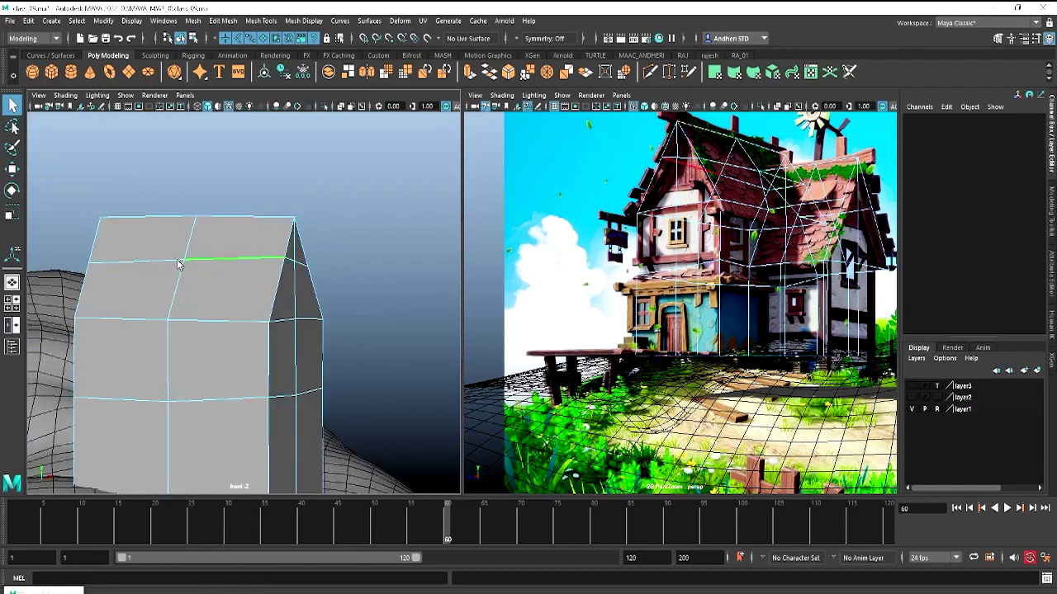
{"action": "left_click", "coordinate": [178, 264]}
{"action": "key", "text": "space"}
{"action": "mouse_move", "coordinate": [272, 267]}
{"action": "left_mouse_down"}
{"action": "mouse_move", "coordinate": [276, 247]}
{"action": "mouse_move", "coordinate": [288, 273]}
{"action": "mouse_move", "coordinate": [236, 271]}
{"action": "left_mouse_up"}
{"action": "key", "text": "space"}
Lower the roof-peak vertex to line the gable up with the concept art roof
{"action": "key", "text": "w"}
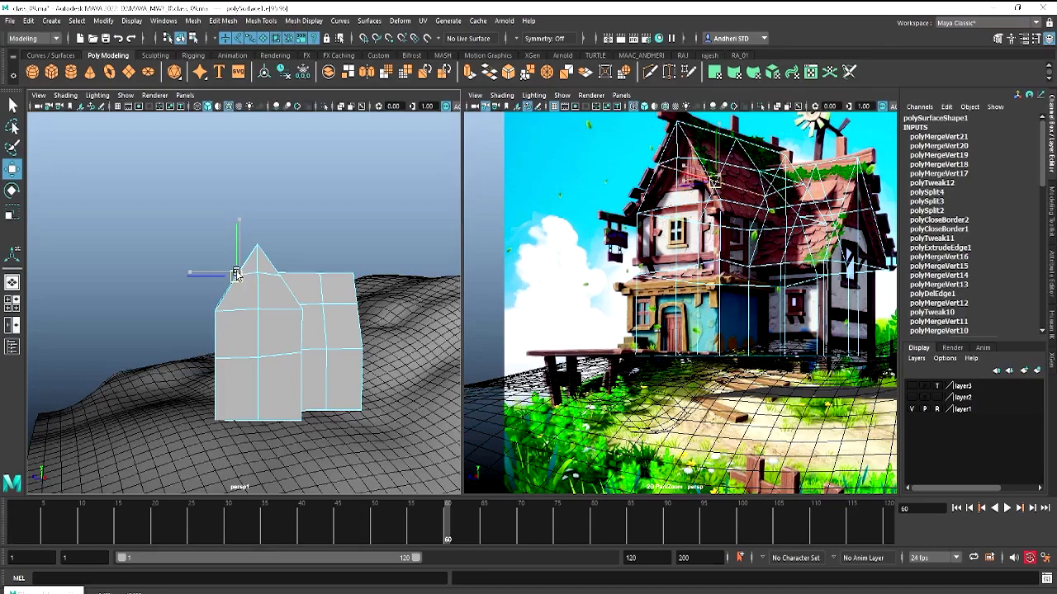
{"action": "scroll", "coordinate": [370, 310], "scroll_direction": "up", "scroll_amount": 5}
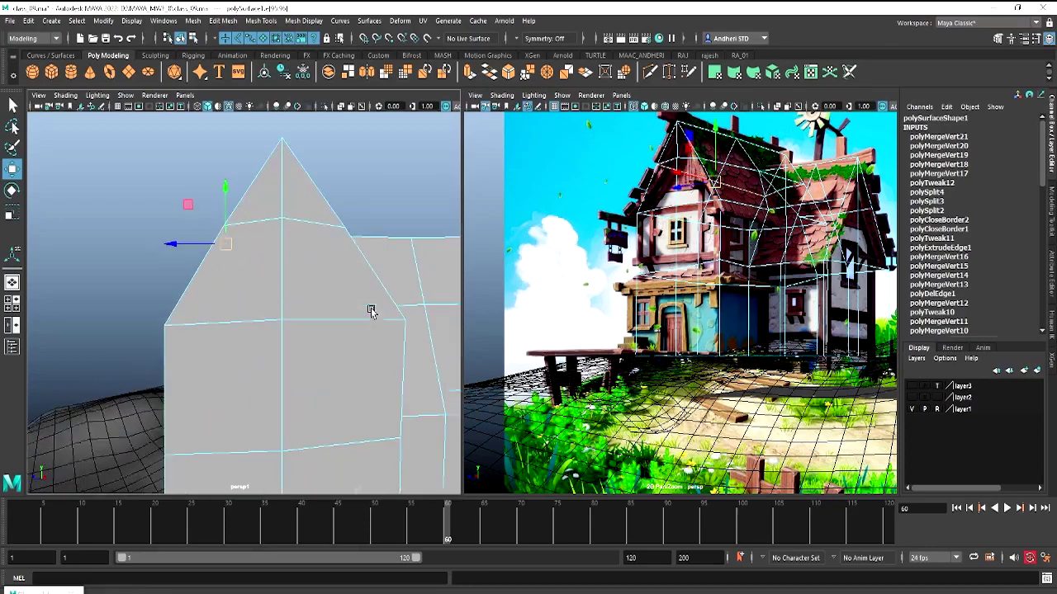
{"action": "left_click", "coordinate": [284, 221]}
{"action": "left_click", "coordinate": [283, 219]}
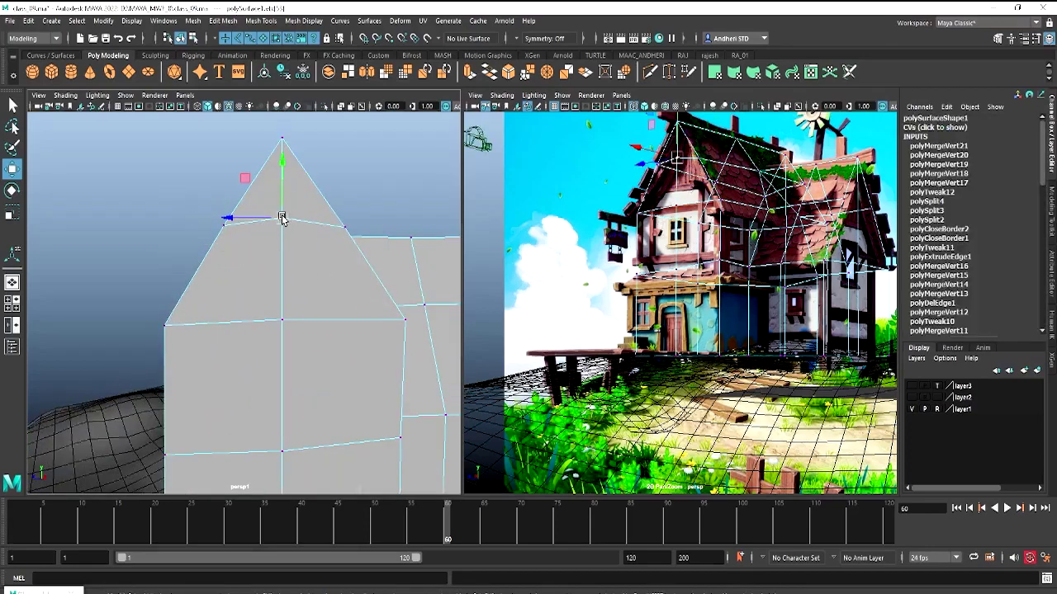
{"action": "mouse_move", "coordinate": [284, 218]}
{"action": "left_mouse_down"}
{"action": "mouse_move", "coordinate": [355, 245]}
{"action": "mouse_move", "coordinate": [520, 236]}
{"action": "mouse_move", "coordinate": [219, 301]}
{"action": "mouse_move", "coordinate": [260, 283]}
{"action": "mouse_move", "coordinate": [228, 302]}
{"action": "mouse_move", "coordinate": [229, 315]}
{"action": "mouse_move", "coordinate": [276, 300]}
{"action": "left_mouse_up"}
{"action": "left_click", "coordinate": [366, 160]}
{"action": "scroll", "coordinate": [228, 237], "scroll_direction": "down", "scroll_amount": 5}
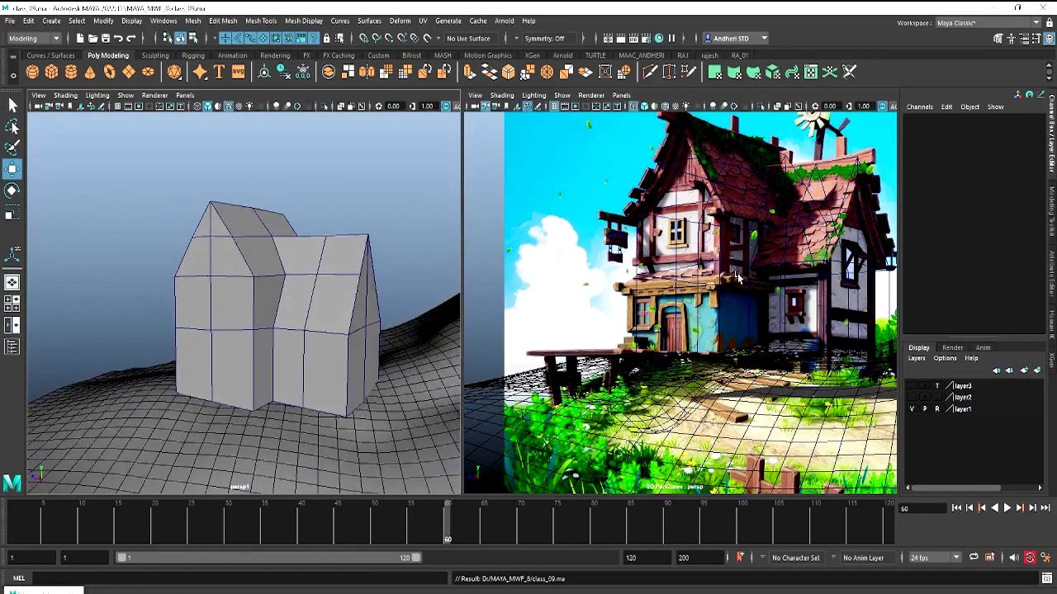
Draw a thin polygon plane to the left of the terrain
{"action": "right_click_drag", "start_coordinate": [220, 319], "coordinate": [106, 330], "text": "alt"}
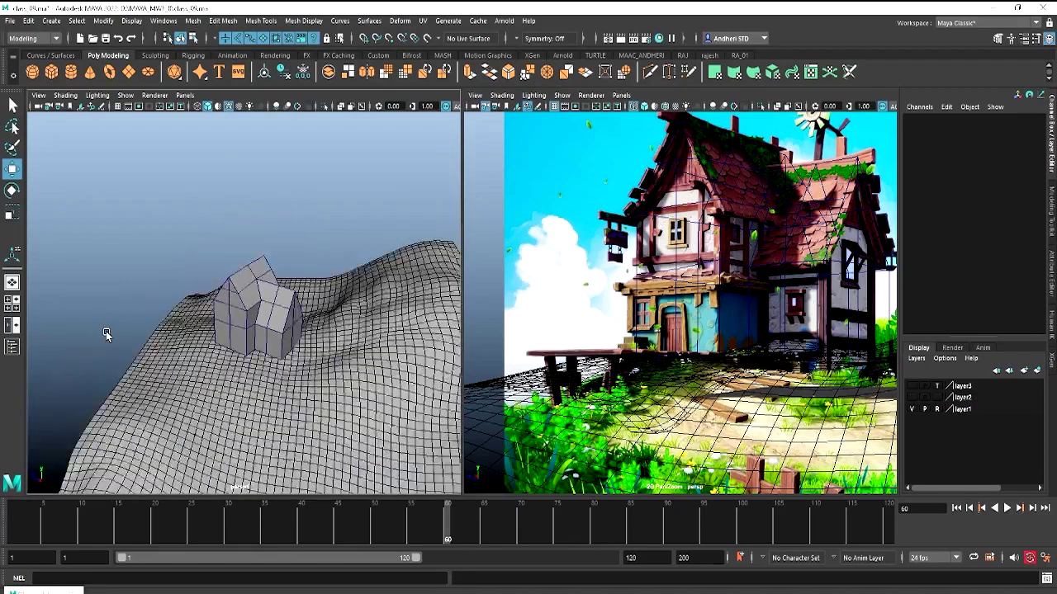
{"action": "middle_click_drag", "start_coordinate": [246, 377], "coordinate": [236, 326], "text": "alt"}
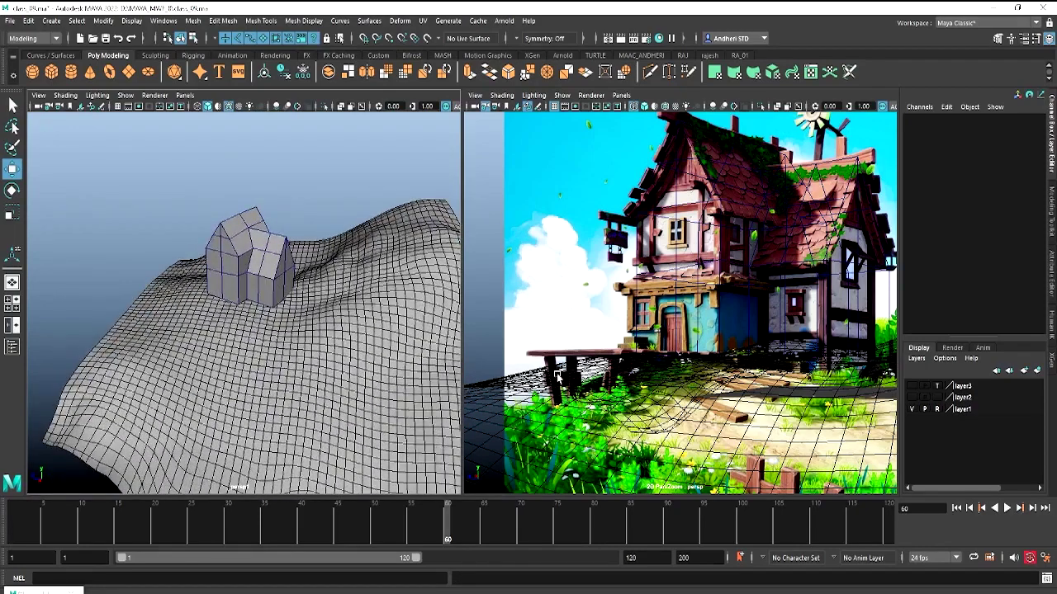
{"action": "mouse_move", "coordinate": [302, 338]}
{"action": "left_mouse_down", "text": "alt"}
{"action": "mouse_move", "coordinate": [283, 337]}
{"action": "mouse_move", "coordinate": [123, 198]}
{"action": "mouse_move", "coordinate": [234, 250]}
{"action": "mouse_move", "coordinate": [157, 238]}
{"action": "left_mouse_up", "text": "alt"}
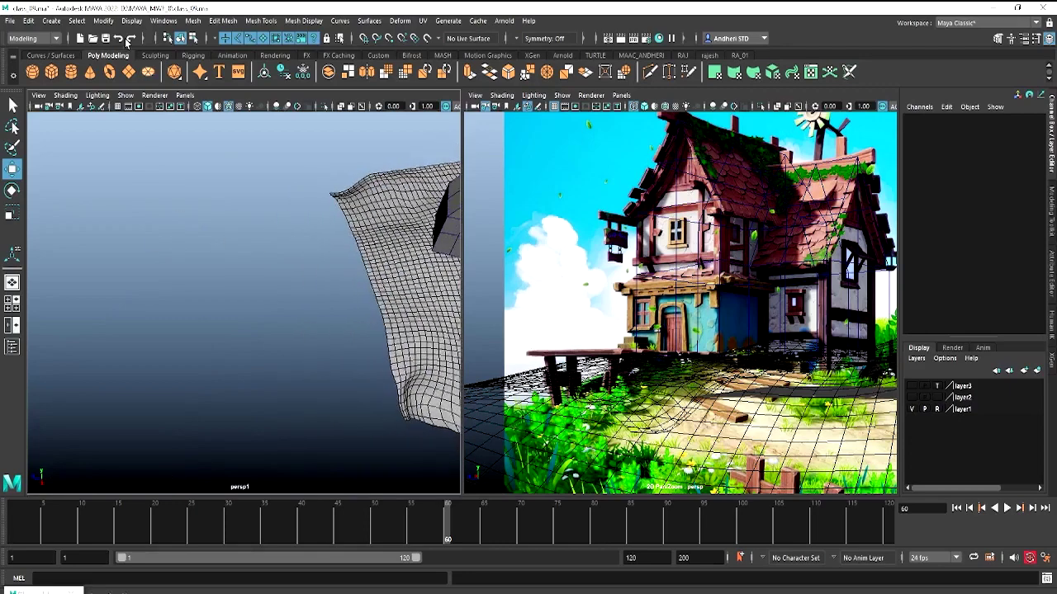
{"action": "left_click", "coordinate": [129, 73]}
{"action": "mouse_move", "coordinate": [95, 349]}
{"action": "left_mouse_down"}
{"action": "mouse_move", "coordinate": [160, 366]}
{"action": "mouse_move", "coordinate": [185, 349]}
{"action": "mouse_move", "coordinate": [167, 308]}
{"action": "left_mouse_up"}
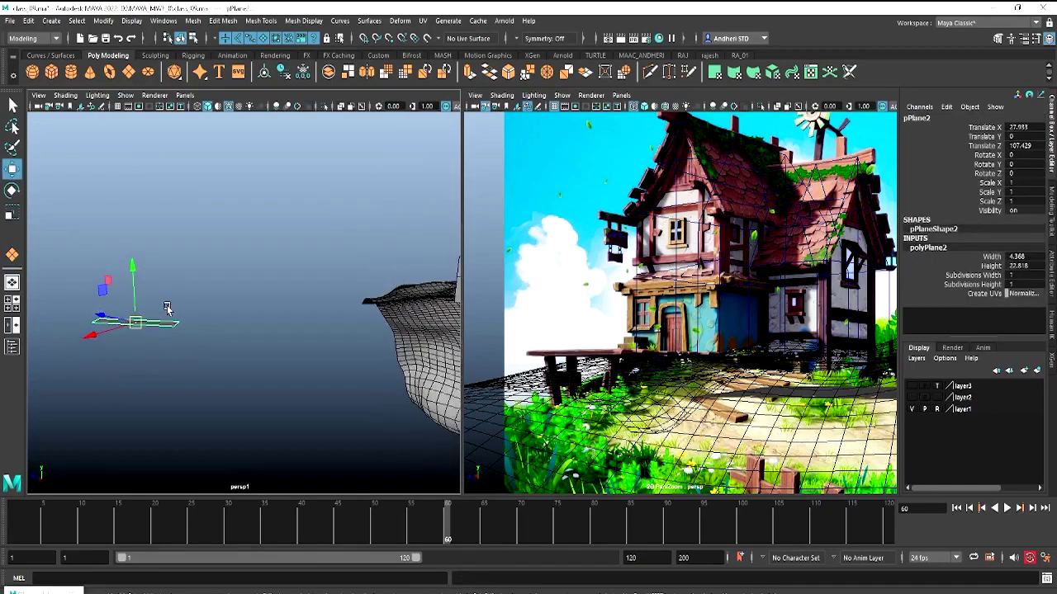
{"action": "right_click", "coordinate": [160, 319]}
{"action": "left_click", "coordinate": [93, 323]}
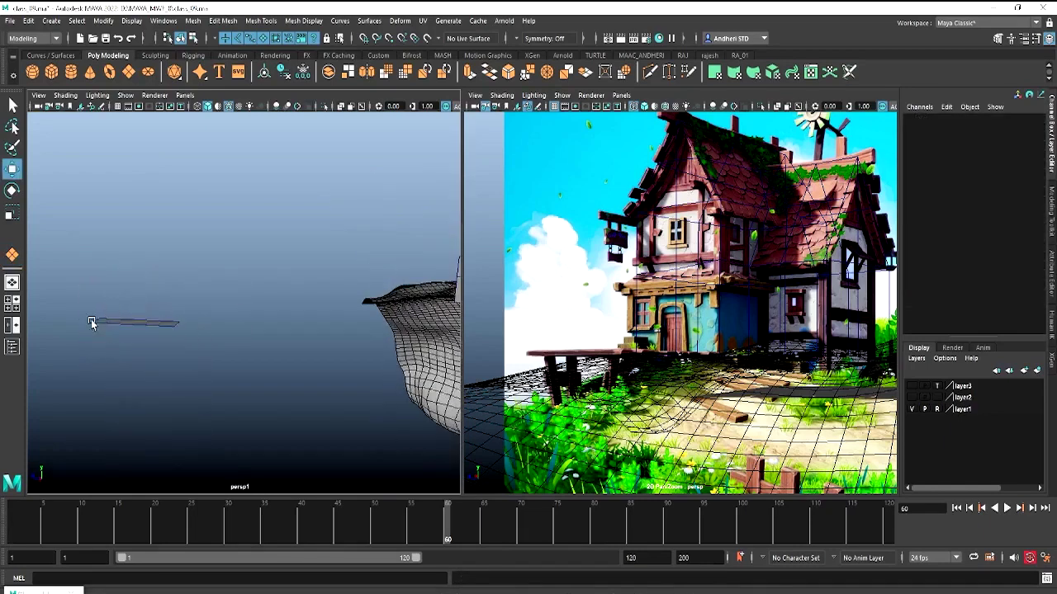
{"action": "left_click_drag", "start_coordinate": [92, 324], "coordinate": [148, 327], "text": "alt"}
Extrude the plane's face into a slab 0.77 thick
{"action": "right_click_drag", "start_coordinate": [148, 326], "coordinate": [311, 415], "text": "alt"}
{"action": "mouse_move", "coordinate": [311, 415]}
{"action": "left_mouse_down", "text": "alt"}
{"action": "mouse_move", "coordinate": [233, 356]}
{"action": "mouse_move", "coordinate": [229, 337]}
{"action": "left_mouse_up", "text": "alt"}
{"action": "left_click", "coordinate": [230, 337]}
{"action": "right_click_drag", "start_coordinate": [266, 318], "coordinate": [228, 327], "text": "shift"}
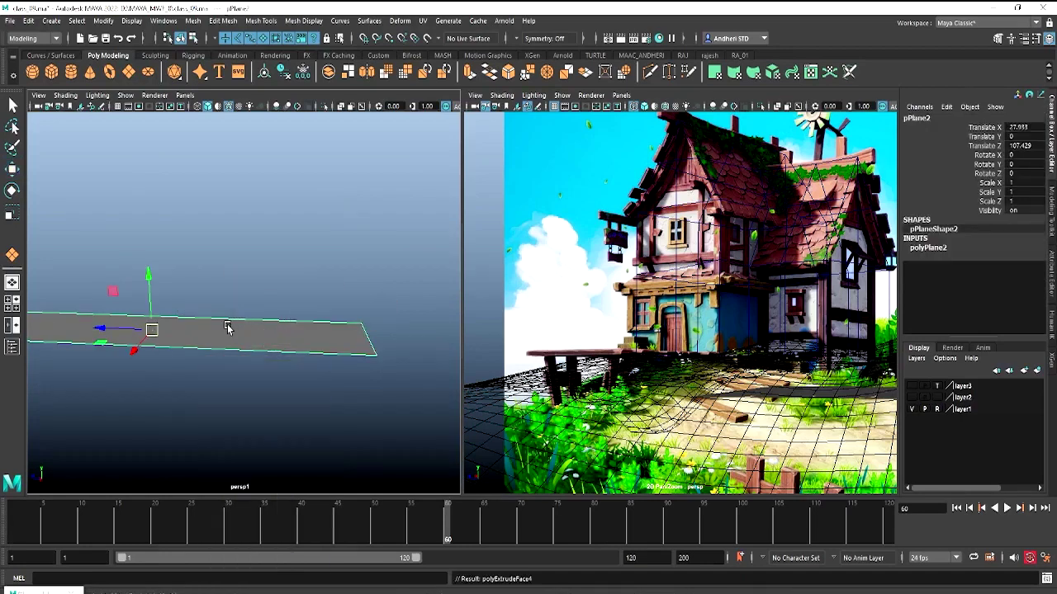
{"action": "mouse_move", "coordinate": [324, 255]}
{"action": "left_mouse_down"}
{"action": "mouse_move", "coordinate": [338, 250]}
{"action": "mouse_move", "coordinate": [280, 361]}
{"action": "left_mouse_up"}
{"action": "left_click", "coordinate": [264, 153]}
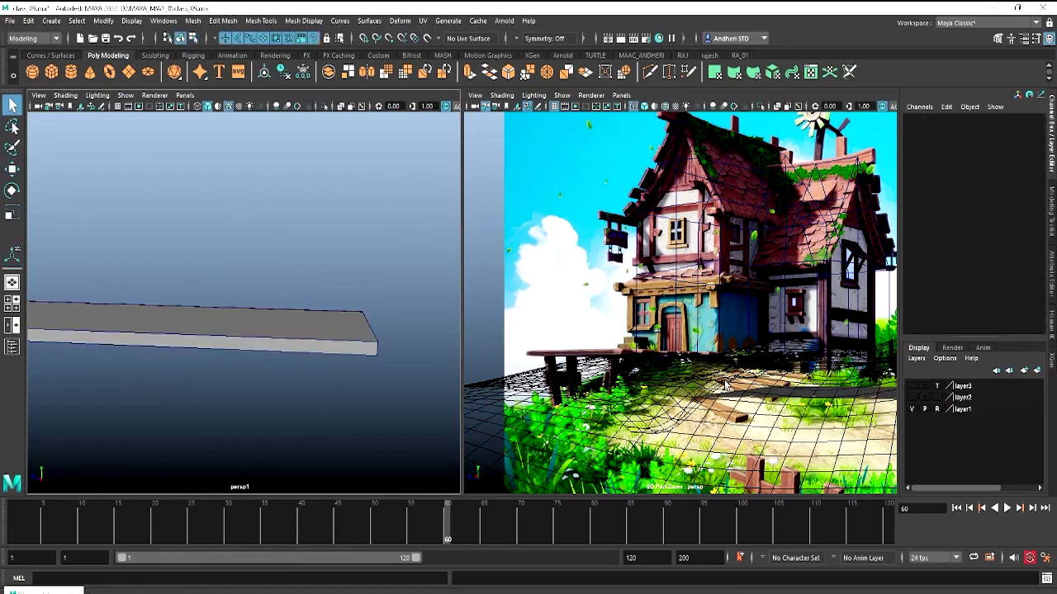
{"action": "left_click_drag", "start_coordinate": [211, 343], "coordinate": [249, 353], "text": "alt"}
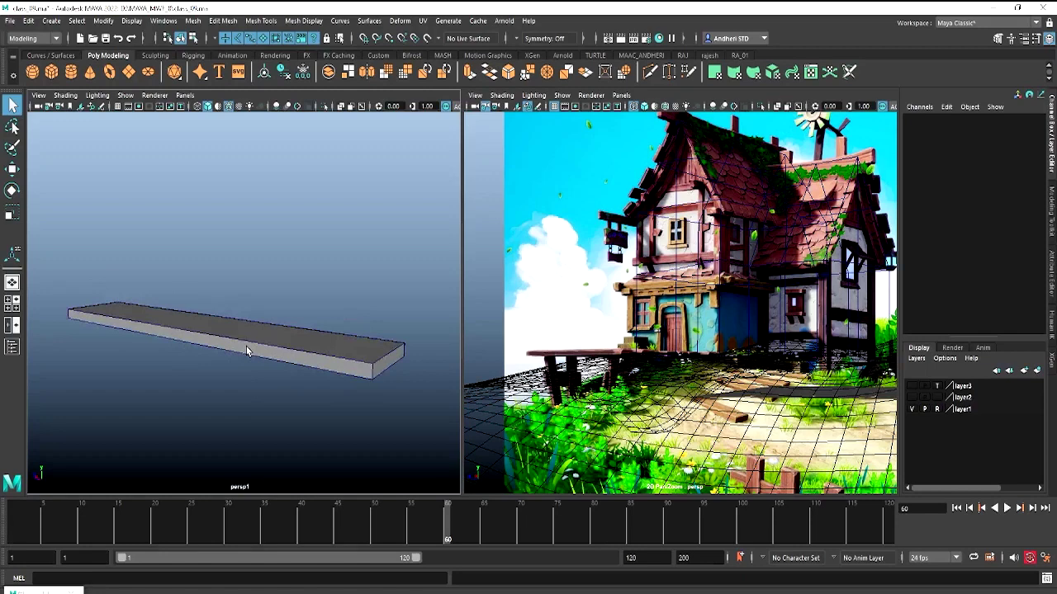
{"action": "left_click_drag", "start_coordinate": [303, 365], "coordinate": [295, 357], "text": "alt"}
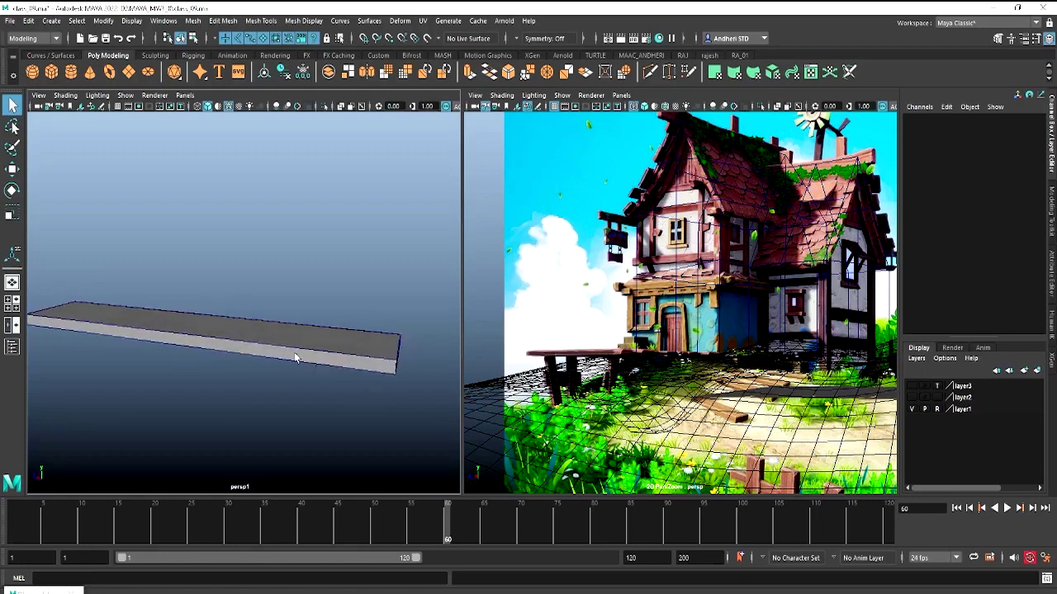
Shrink the slab slightly and slide it along X toward the house
{"action": "left_click", "coordinate": [271, 353]}
{"action": "scroll", "coordinate": [338, 346], "scroll_direction": "down", "scroll_amount": 3}
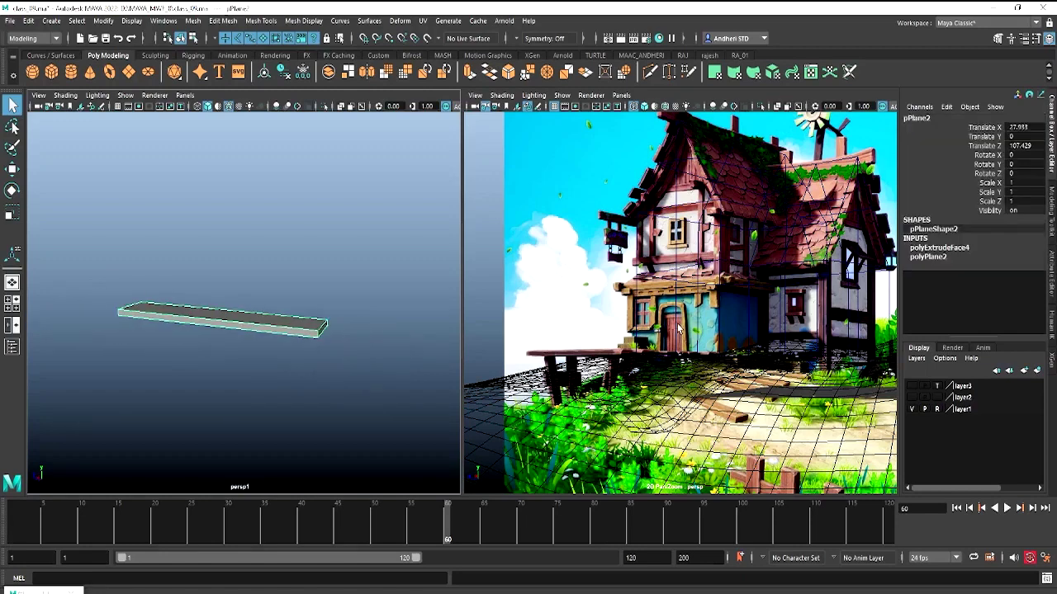
{"action": "left_click_drag", "start_coordinate": [353, 328], "coordinate": [279, 313], "text": "alt"}
{"action": "scroll", "coordinate": [279, 313], "scroll_direction": "down", "scroll_amount": 5}
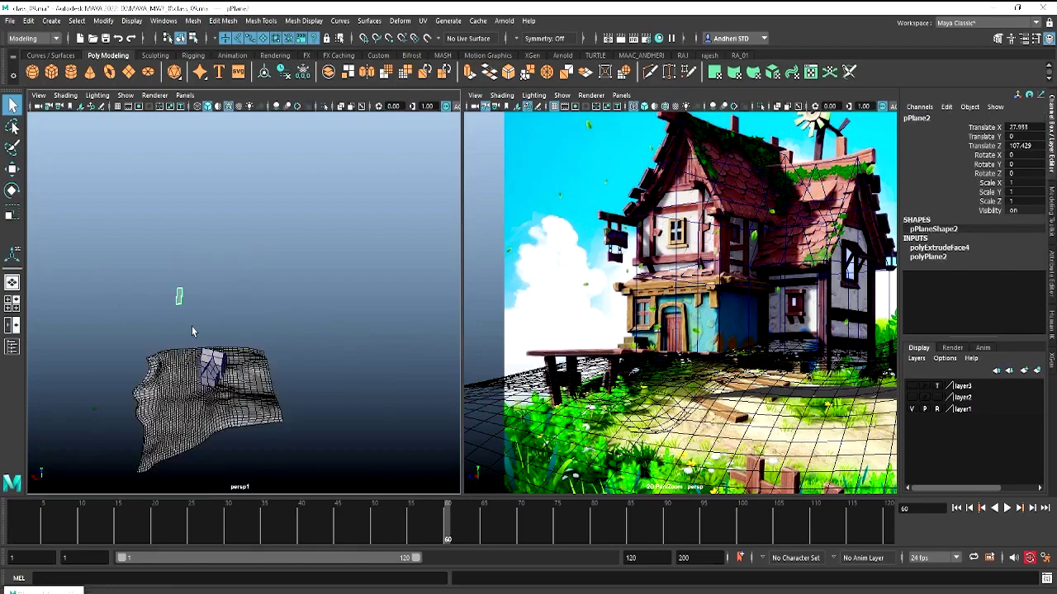
{"action": "mouse_move", "coordinate": [180, 306]}
{"action": "left_mouse_down", "text": "alt"}
{"action": "mouse_move", "coordinate": [223, 330]}
{"action": "mouse_move", "coordinate": [172, 320]}
{"action": "mouse_move", "coordinate": [186, 318]}
{"action": "mouse_move", "coordinate": [206, 364]}
{"action": "left_mouse_up", "text": "alt"}
{"action": "key", "text": "r"}
{"action": "key", "text": "w"}
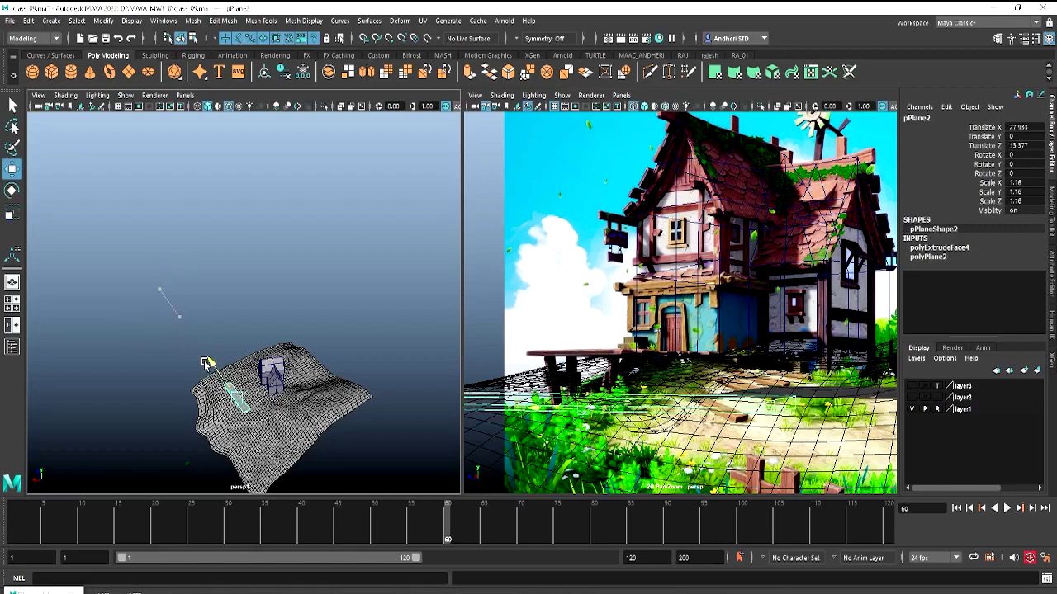
{"action": "left_click_drag", "start_coordinate": [192, 422], "coordinate": [208, 420]}
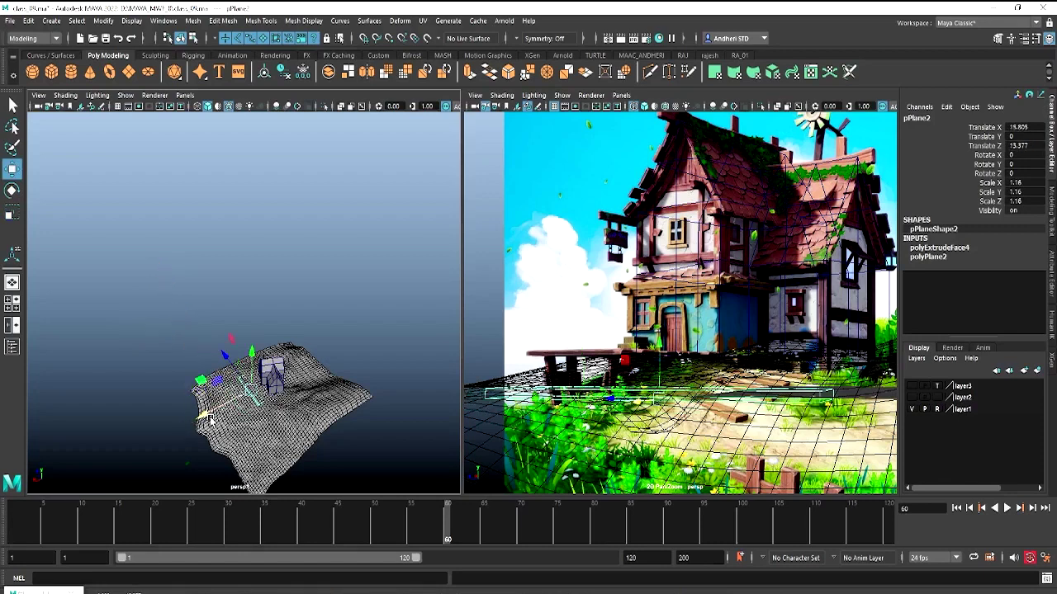
From the top view, rotate the slab −22°, scale it to 0.375, and raise it to 2.062 beside the house
{"action": "key", "text": "space"}
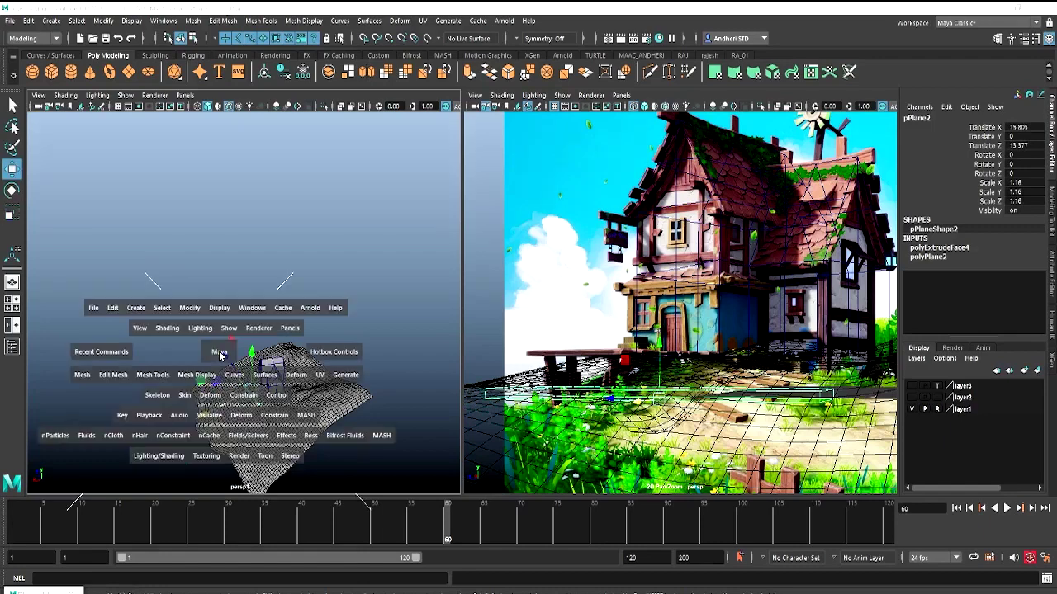
{"action": "left_click_drag", "start_coordinate": [220, 355], "coordinate": [206, 309]}
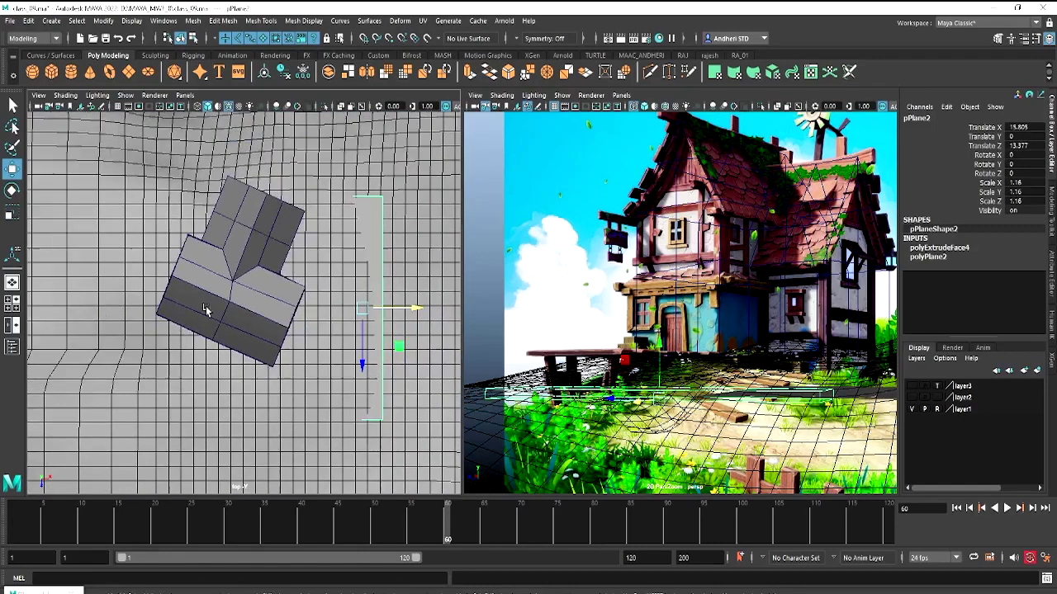
{"action": "mouse_move", "coordinate": [312, 309]}
{"action": "left_mouse_down"}
{"action": "mouse_move", "coordinate": [341, 320]}
{"action": "mouse_move", "coordinate": [349, 296]}
{"action": "mouse_move", "coordinate": [343, 312]}
{"action": "mouse_move", "coordinate": [212, 357]}
{"action": "left_mouse_up"}
{"action": "key", "text": "e"}
{"action": "key", "text": "r"}
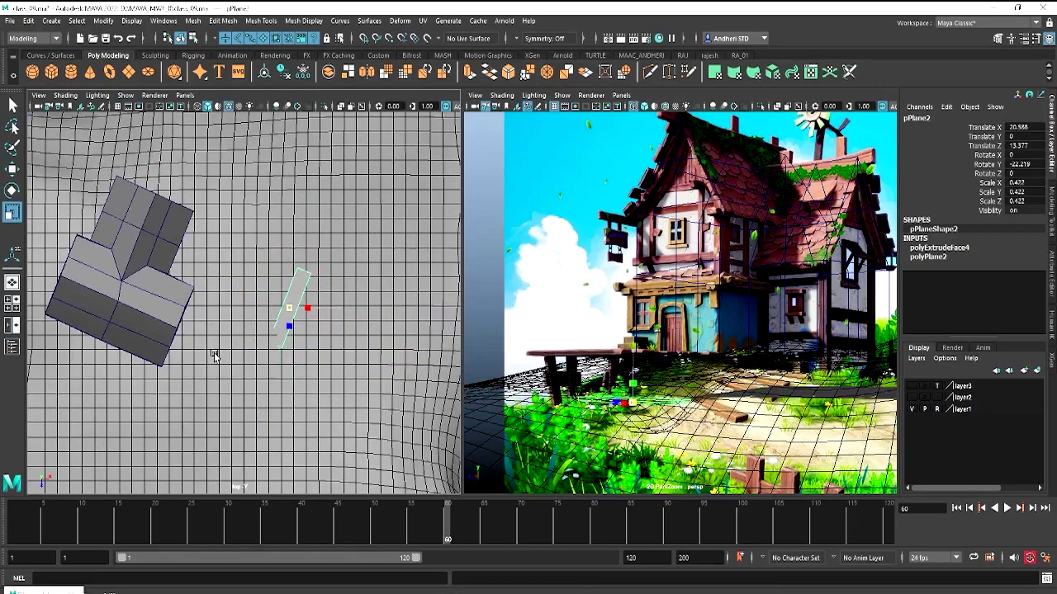
{"action": "key", "text": "w"}
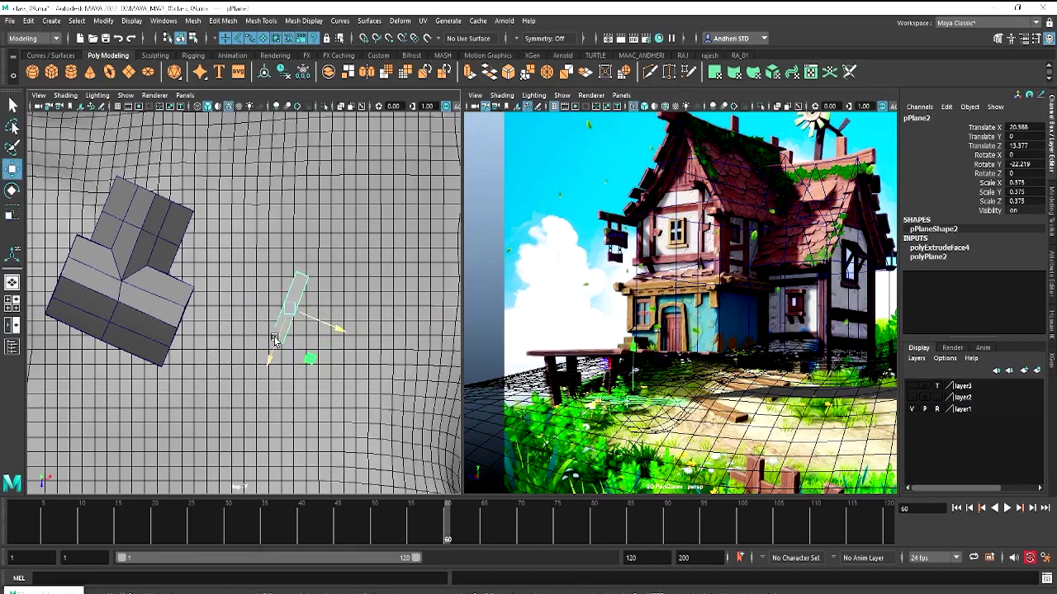
{"action": "left_click_drag", "start_coordinate": [631, 401], "coordinate": [660, 392]}
{"action": "left_click_drag", "start_coordinate": [558, 362], "coordinate": [564, 320]}
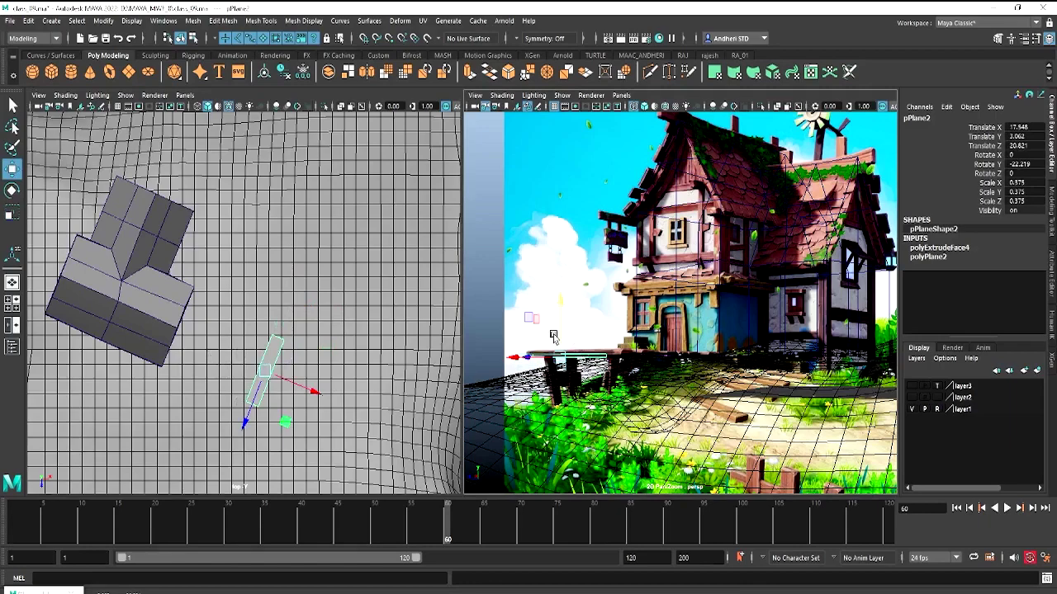
{"action": "right_click_drag", "start_coordinate": [553, 336], "coordinate": [700, 330], "text": "alt"}
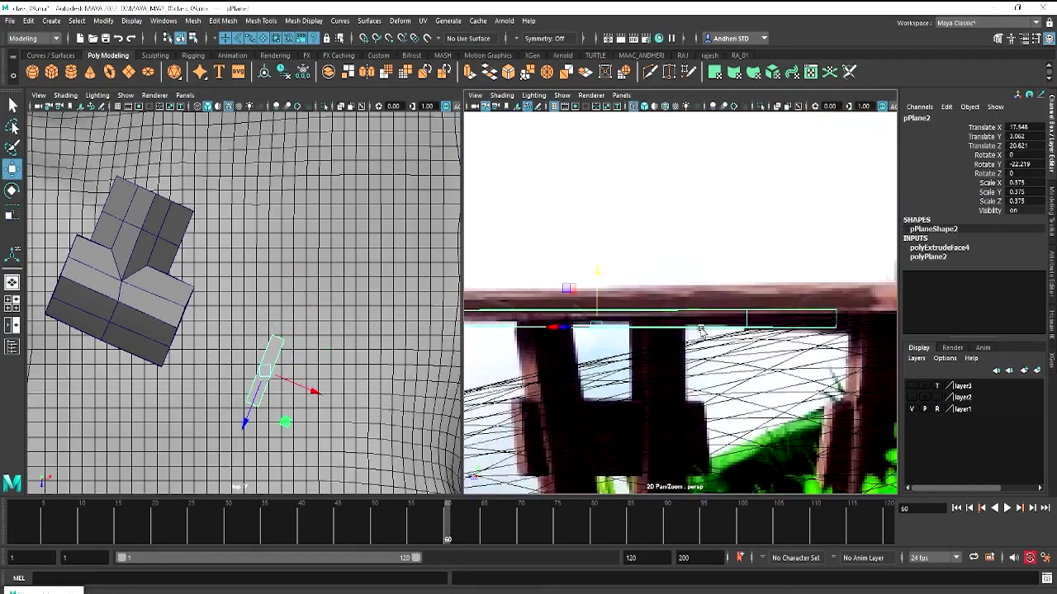
Raise the plank to the bench top, resize it, and slide it along the bench
{"action": "scroll", "coordinate": [821, 326], "scroll_direction": "down", "scroll_amount": 1}
{"action": "scroll", "coordinate": [777, 334], "scroll_direction": "down", "scroll_amount": 1}
{"action": "scroll", "coordinate": [776, 334], "scroll_direction": "down", "scroll_amount": 1}
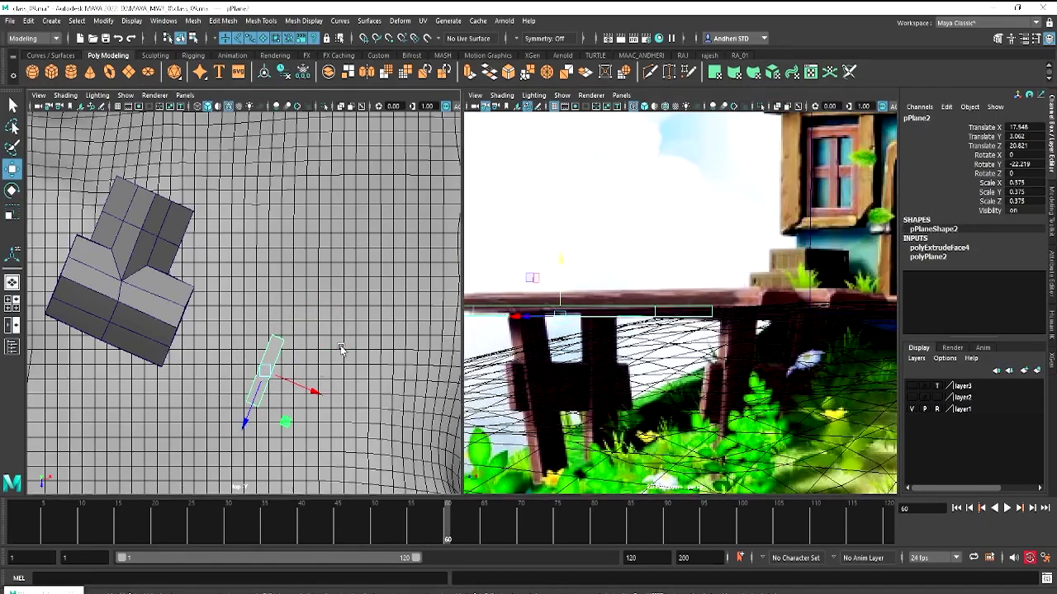
{"action": "left_click_drag", "start_coordinate": [565, 270], "coordinate": [563, 258]}
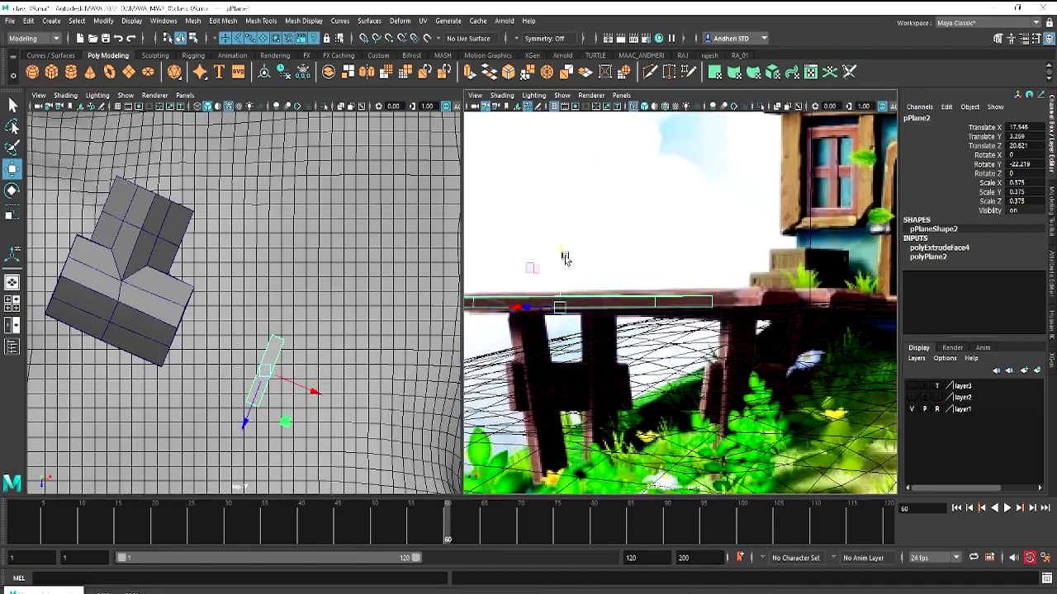
{"action": "key", "text": "r"}
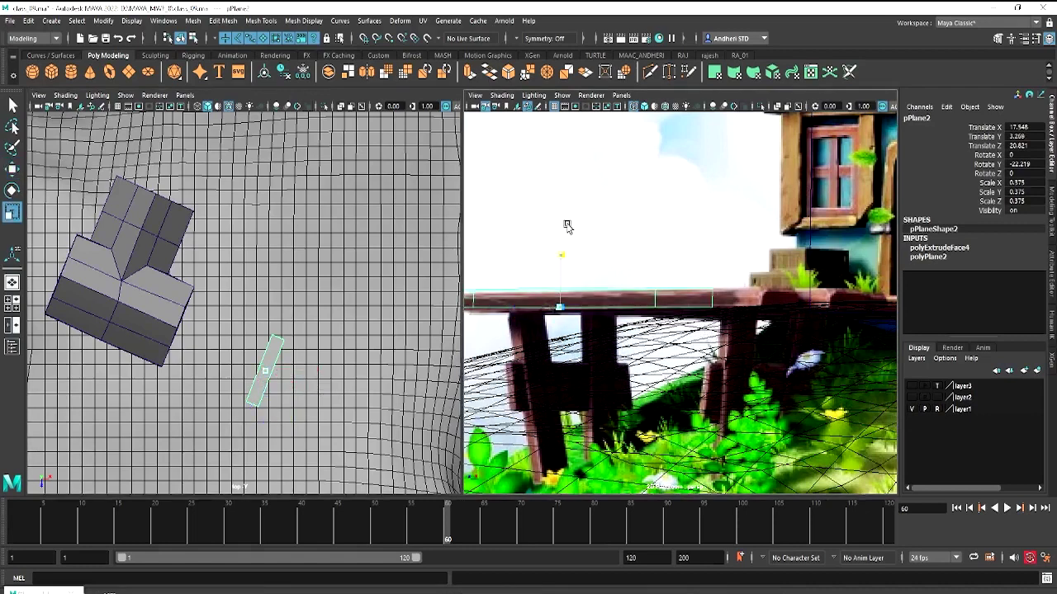
{"action": "left_click_drag", "start_coordinate": [568, 226], "coordinate": [568, 225]}
{"action": "key", "text": "w"}
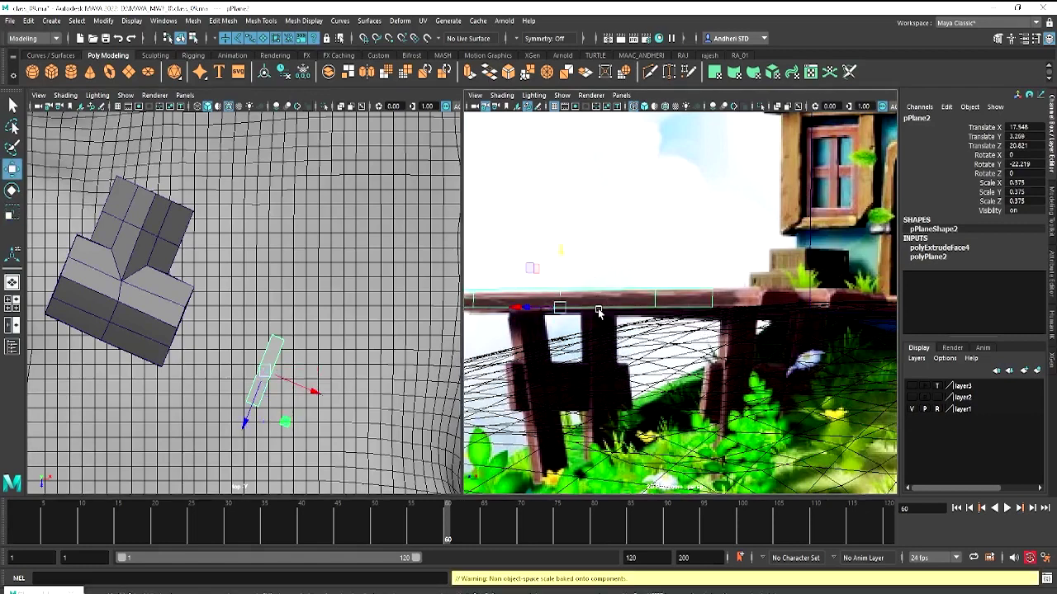
{"action": "left_click_drag", "start_coordinate": [242, 426], "coordinate": [260, 402]}
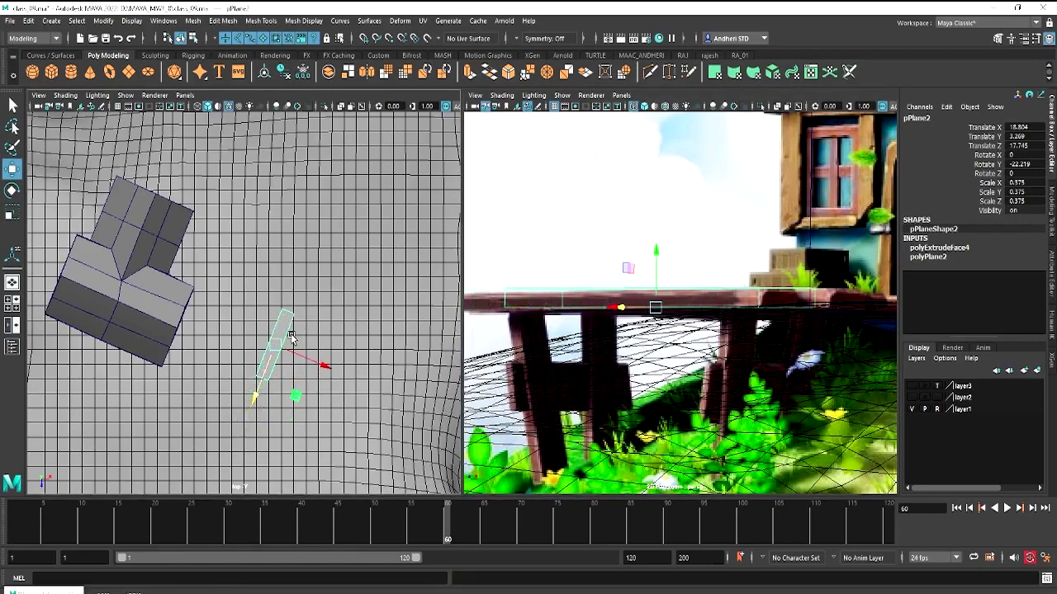
Narrow the plank to Scale X 0.346 along its own axes and nudge it along X
{"action": "key", "text": "r"}
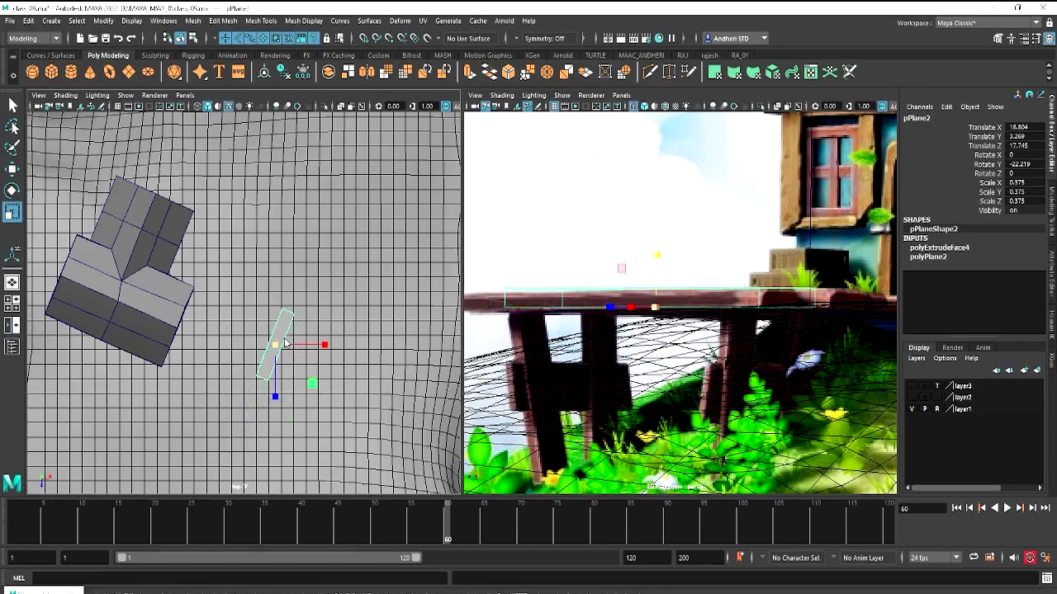
{"action": "left_click_drag", "start_coordinate": [285, 344], "coordinate": [239, 329]}
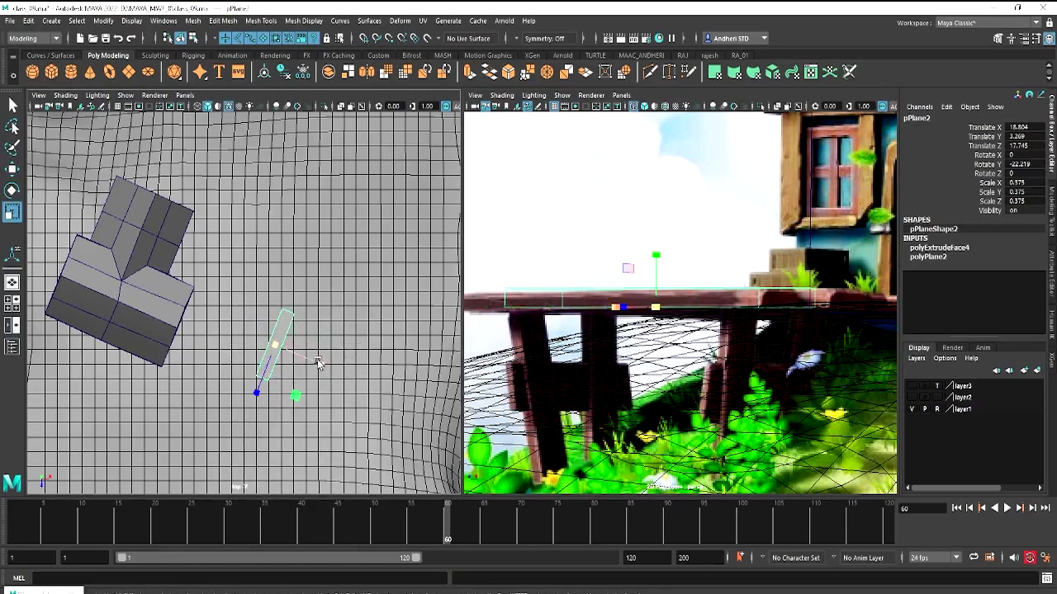
{"action": "left_click_drag", "start_coordinate": [318, 363], "coordinate": [302, 354]}
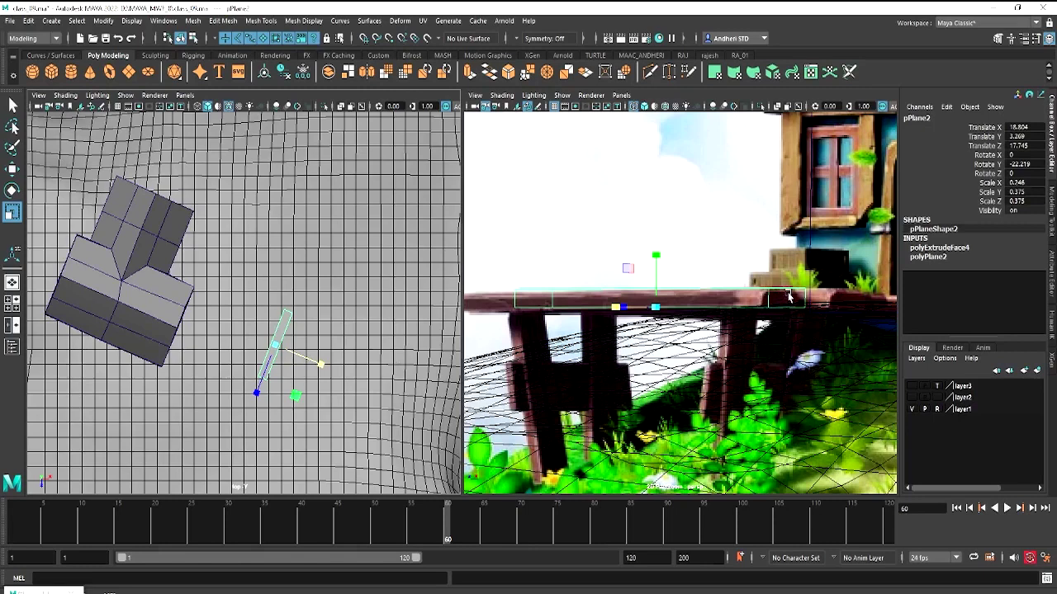
{"action": "key", "text": "w"}
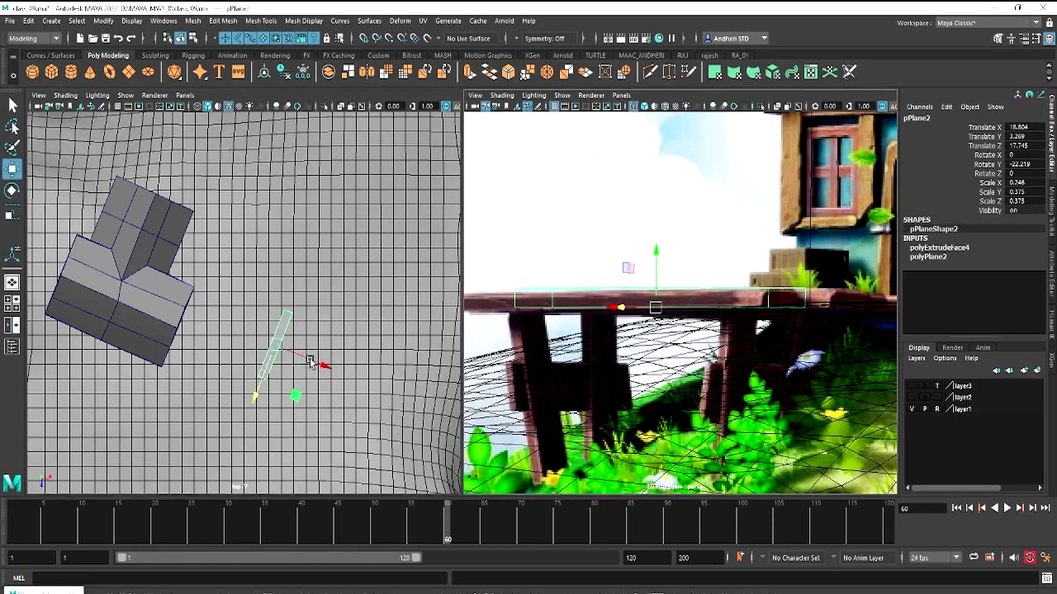
{"action": "left_click_drag", "start_coordinate": [327, 369], "coordinate": [329, 367]}
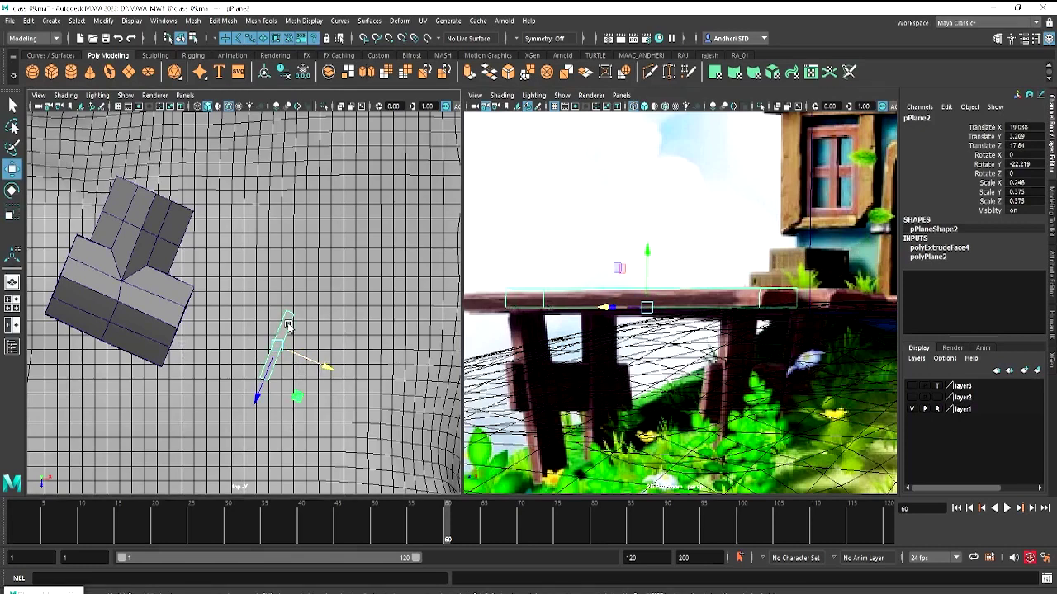
Move the plank down and left onto the porch deck's front edge
{"action": "right_click_drag", "start_coordinate": [288, 324], "coordinate": [243, 281]}
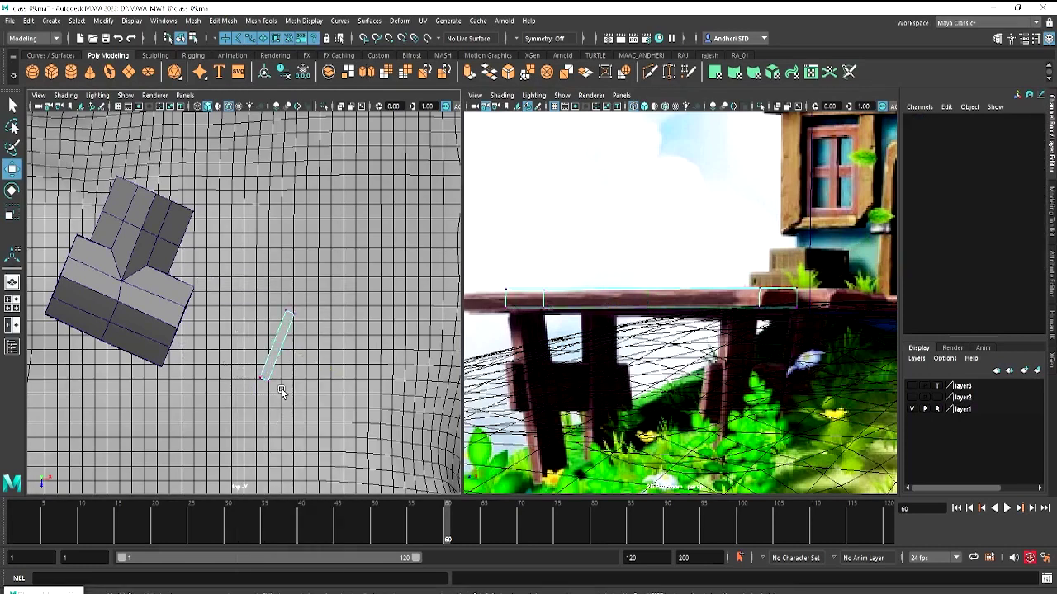
{"action": "left_click", "coordinate": [265, 380]}
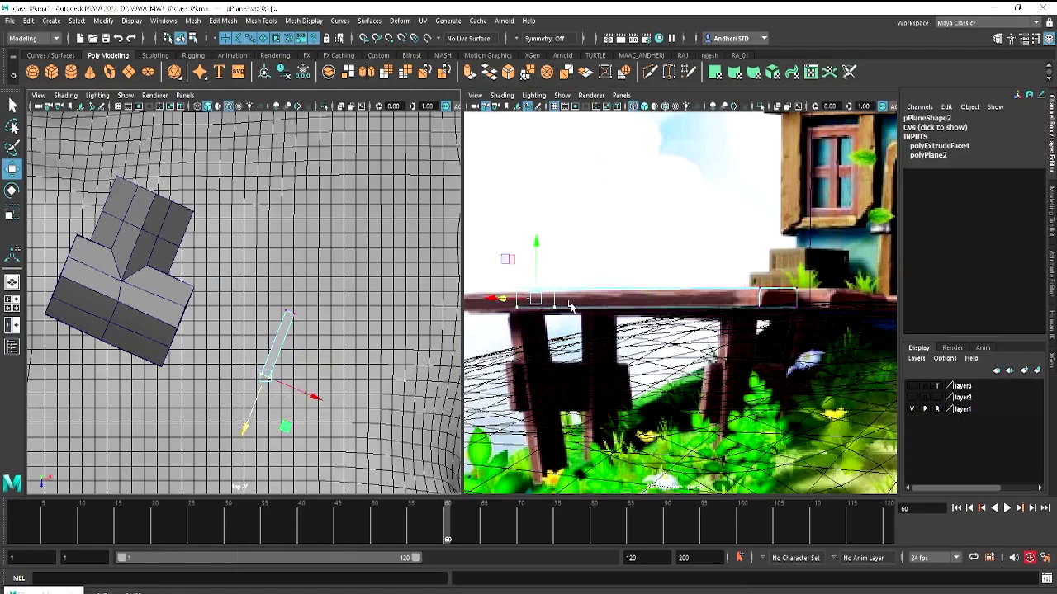
{"action": "right_click_drag", "start_coordinate": [588, 289], "coordinate": [554, 297]}
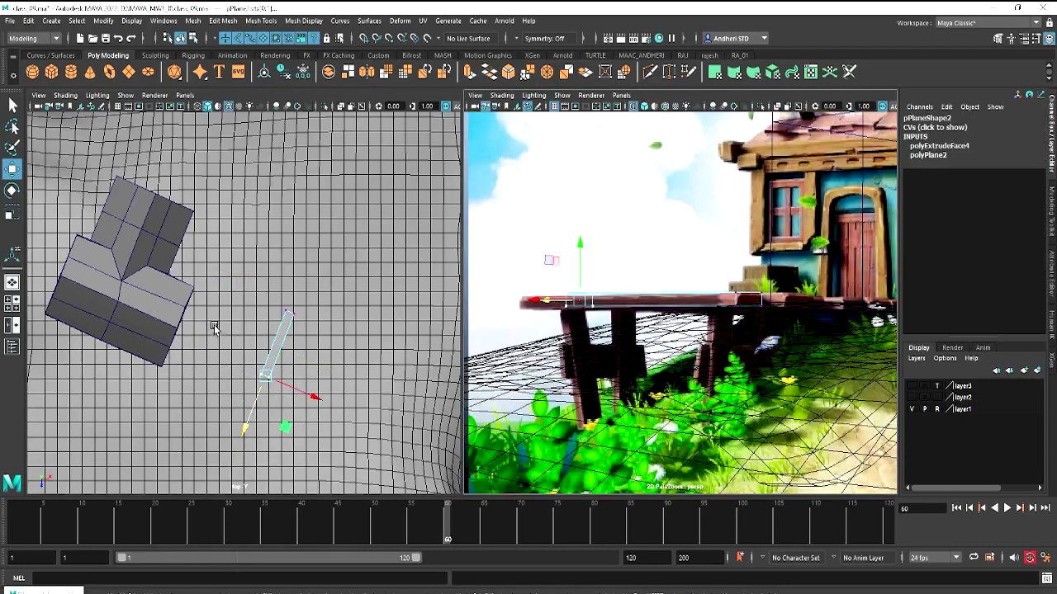
{"action": "right_click_drag", "start_coordinate": [282, 345], "coordinate": [366, 267]}
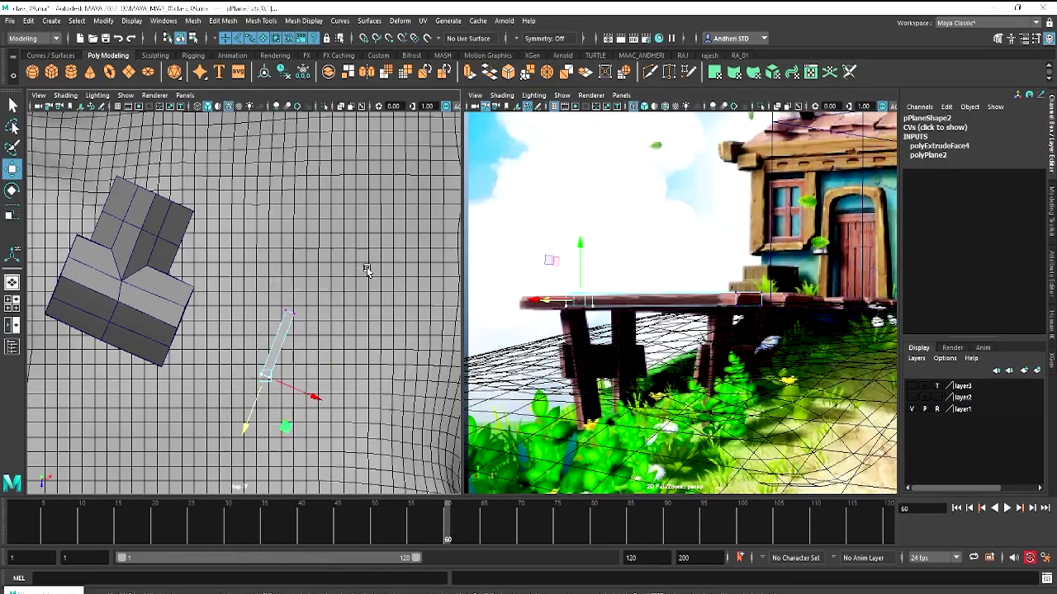
{"action": "left_click_drag", "start_coordinate": [330, 369], "coordinate": [253, 382]}
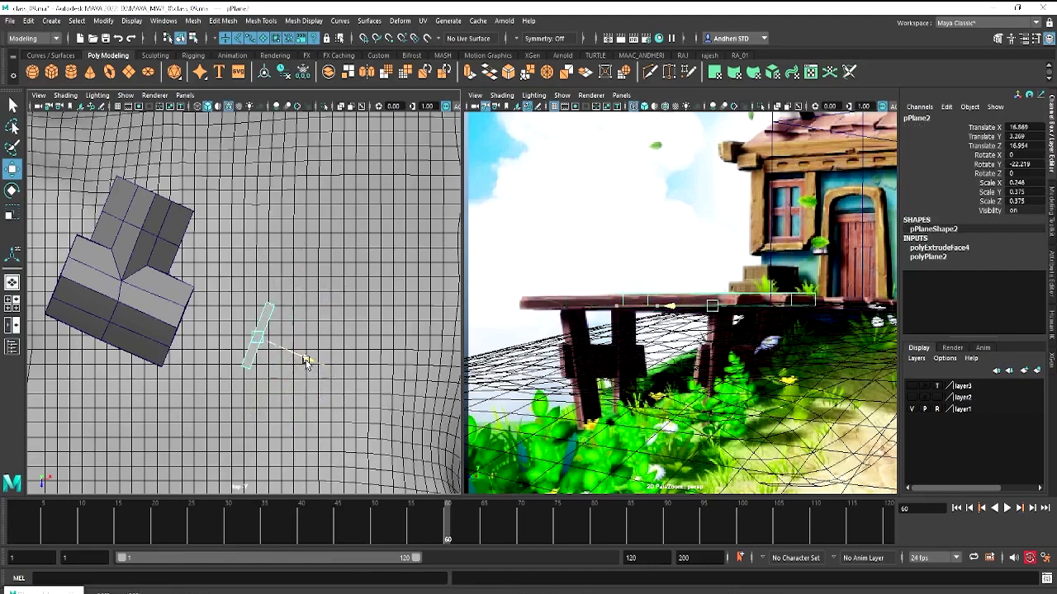
{"action": "mouse_move", "coordinate": [231, 393]}
{"action": "middle_mouse_down"}
{"action": "mouse_move", "coordinate": [195, 428]}
{"action": "mouse_move", "coordinate": [203, 420]}
{"action": "middle_mouse_up"}
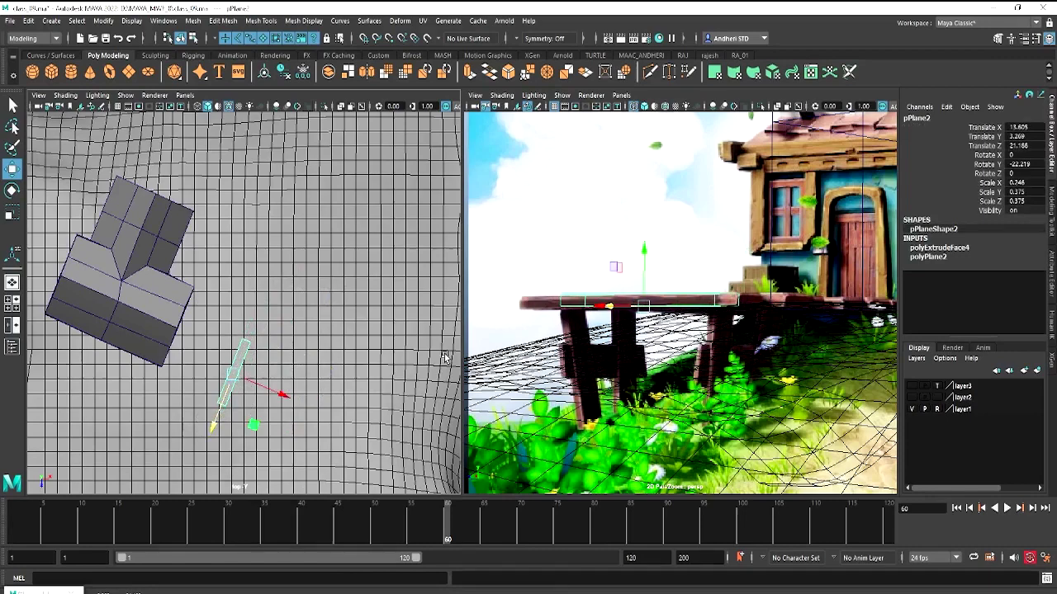
Pull the strip's end vertex outward to lengthen the plank
{"action": "right_click_drag", "start_coordinate": [235, 364], "coordinate": [191, 427]}
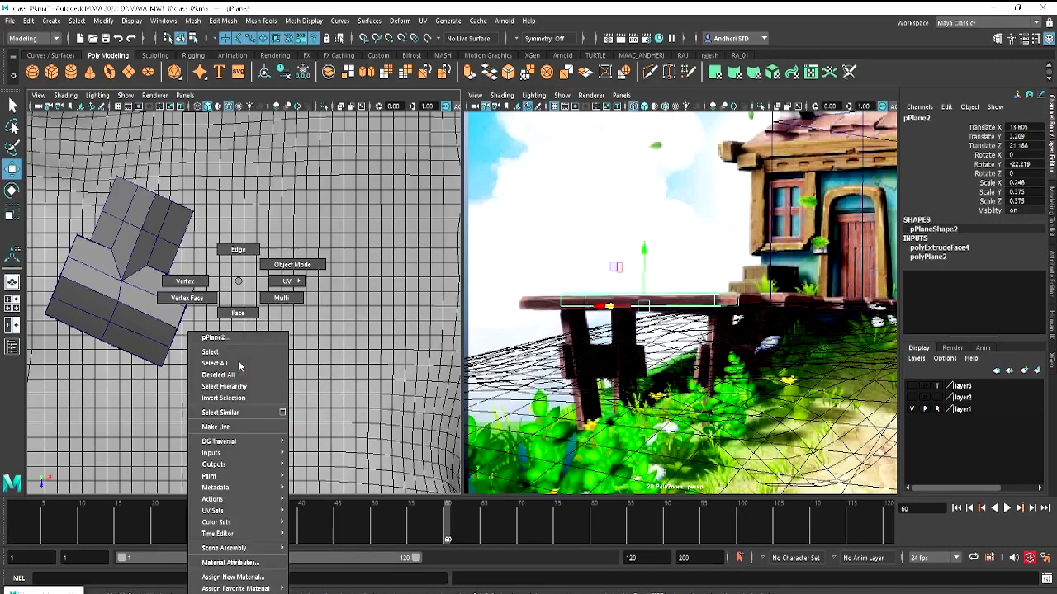
{"action": "left_click", "coordinate": [213, 426]}
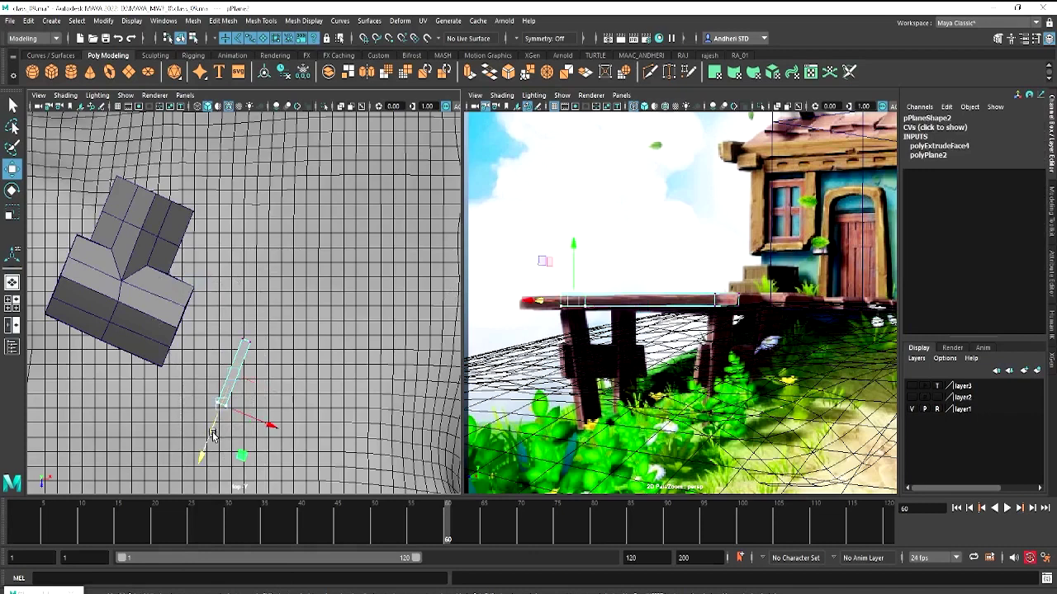
{"action": "mouse_move", "coordinate": [212, 436]}
{"action": "left_mouse_down"}
{"action": "mouse_move", "coordinate": [193, 464]}
{"action": "mouse_move", "coordinate": [206, 464]}
{"action": "left_mouse_up"}
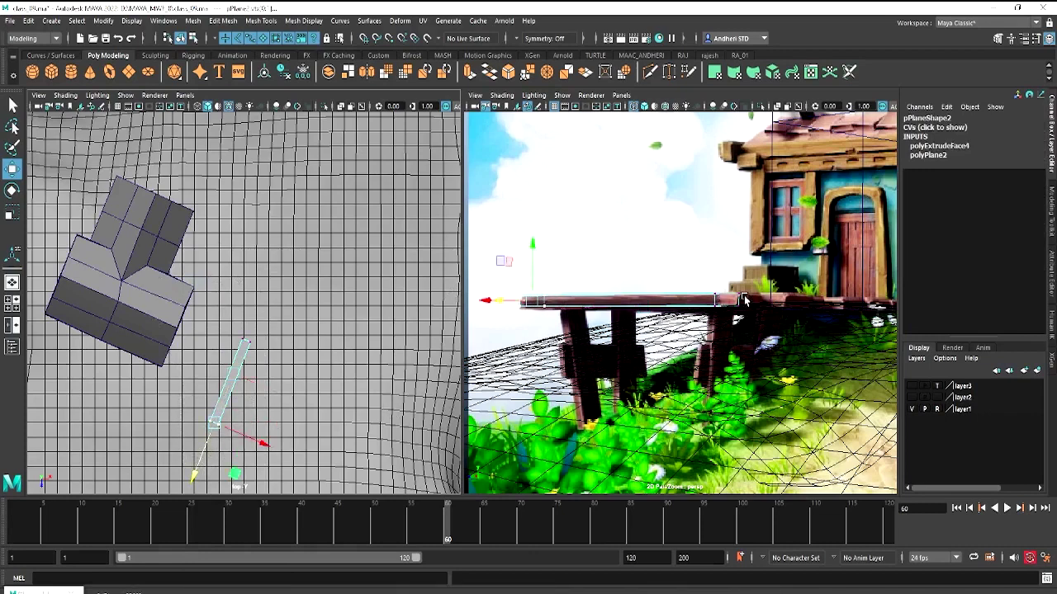
{"action": "right_click_drag", "start_coordinate": [236, 273], "coordinate": [220, 389]}
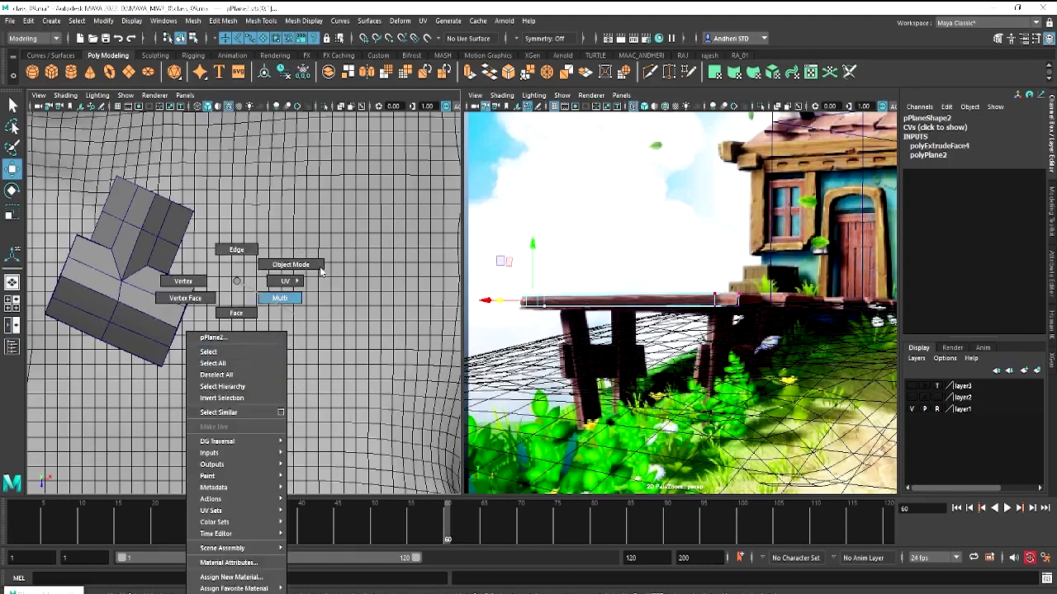
{"action": "scroll", "coordinate": [231, 367], "scroll_direction": "up", "scroll_amount": 2}
{"action": "scroll", "coordinate": [241, 354], "scroll_direction": "up", "scroll_amount": 2}
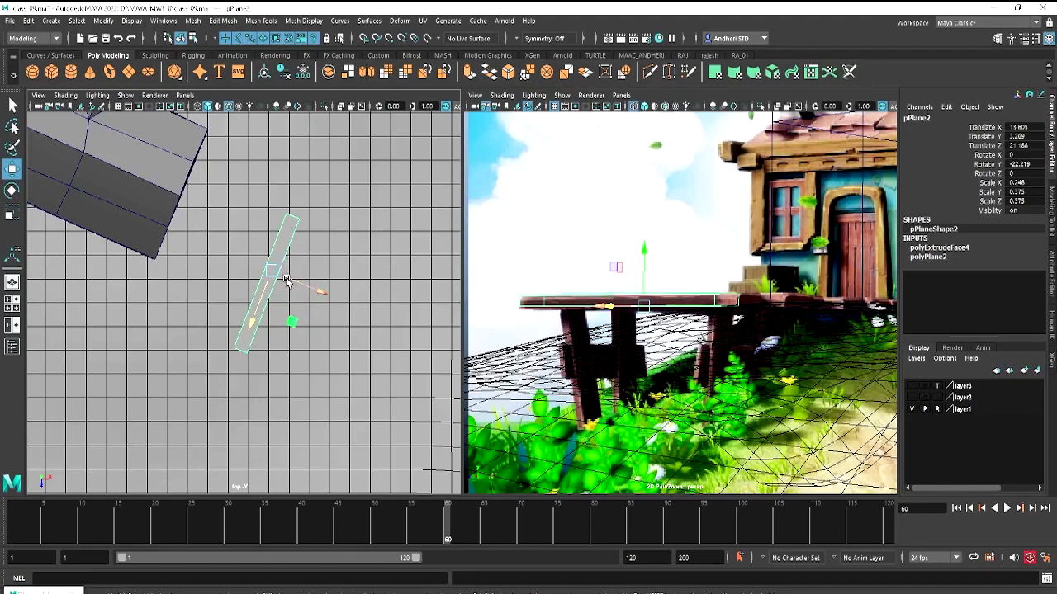
Show the persp1 camera maximized in the left view and isolate the plank on its own
{"action": "key", "text": "space"}
{"action": "mouse_move", "coordinate": [287, 281]}
{"action": "left_mouse_down"}
{"action": "mouse_move", "coordinate": [294, 266]}
{"action": "mouse_move", "coordinate": [326, 264]}
{"action": "left_mouse_up"}
{"action": "key", "text": "space"}
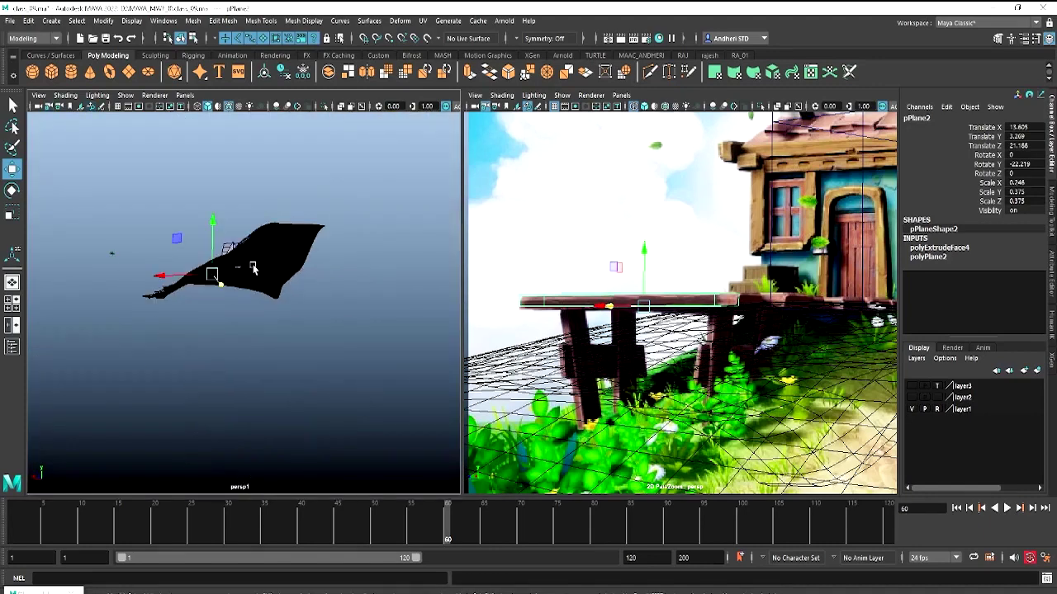
{"action": "mouse_move", "coordinate": [253, 264]}
{"action": "left_mouse_down", "text": "alt"}
{"action": "mouse_move", "coordinate": [246, 328]}
{"action": "mouse_move", "coordinate": [227, 333]}
{"action": "left_mouse_up", "text": "alt"}
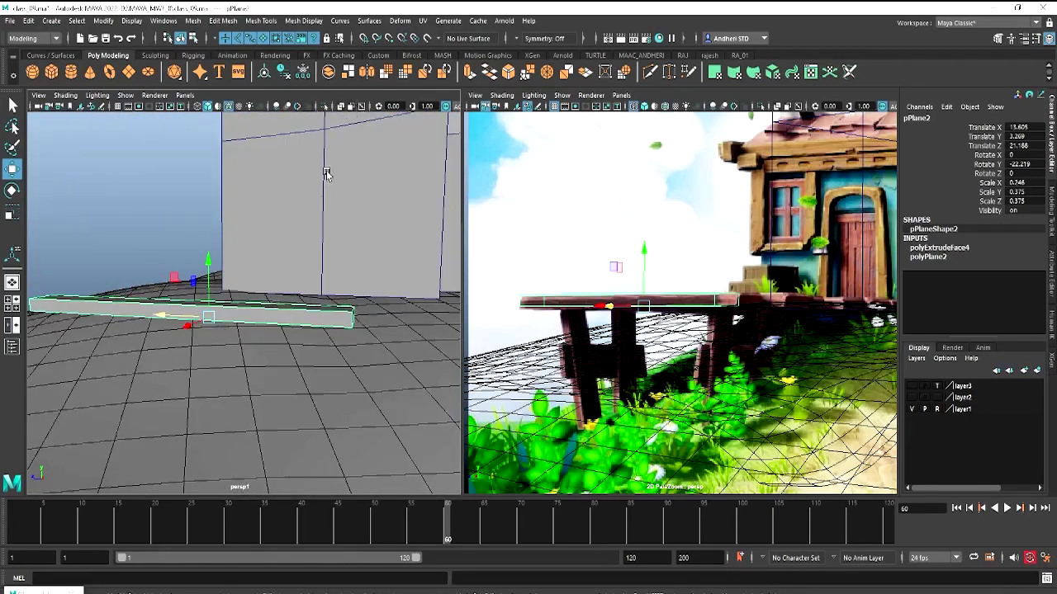
{"action": "key", "text": "space"}
{"action": "left_click", "coordinate": [323, 106]}
{"action": "mouse_move", "coordinate": [568, 261]}
{"action": "left_mouse_down", "text": "alt"}
{"action": "mouse_move", "coordinate": [524, 278]}
{"action": "mouse_move", "coordinate": [448, 264]}
{"action": "mouse_move", "coordinate": [518, 280]}
{"action": "left_mouse_up", "text": "alt"}
Switch the plank to edge selection and orbit to view it lengthwise
{"action": "right_click", "coordinate": [518, 281]}
{"action": "left_click", "coordinate": [517, 270]}
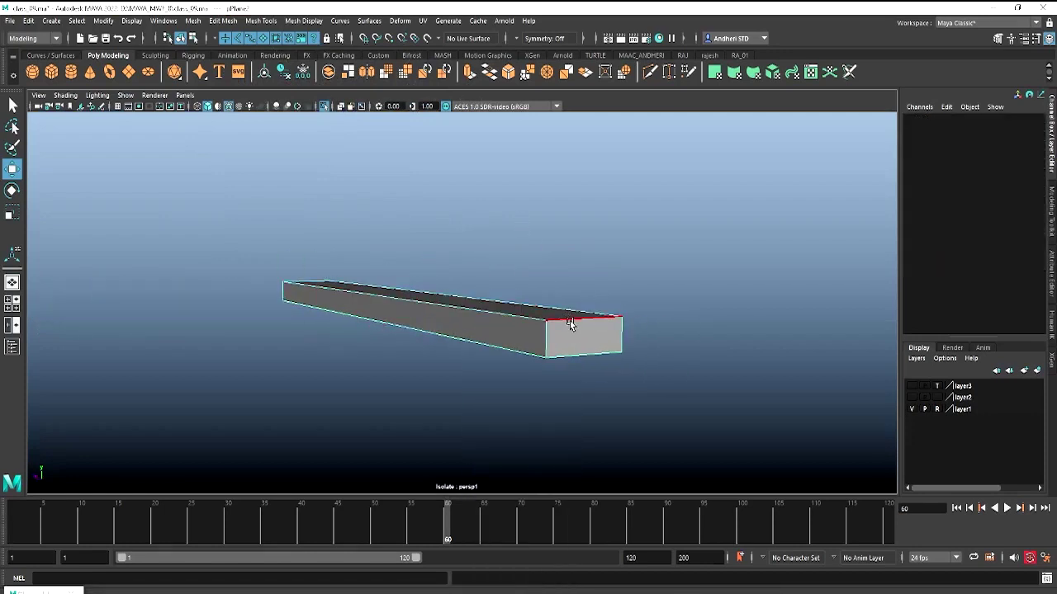
{"action": "mouse_move", "coordinate": [570, 323]}
{"action": "left_mouse_down", "text": "alt"}
{"action": "mouse_move", "coordinate": [514, 333]}
{"action": "mouse_move", "coordinate": [542, 334]}
{"action": "left_mouse_up", "text": "alt"}
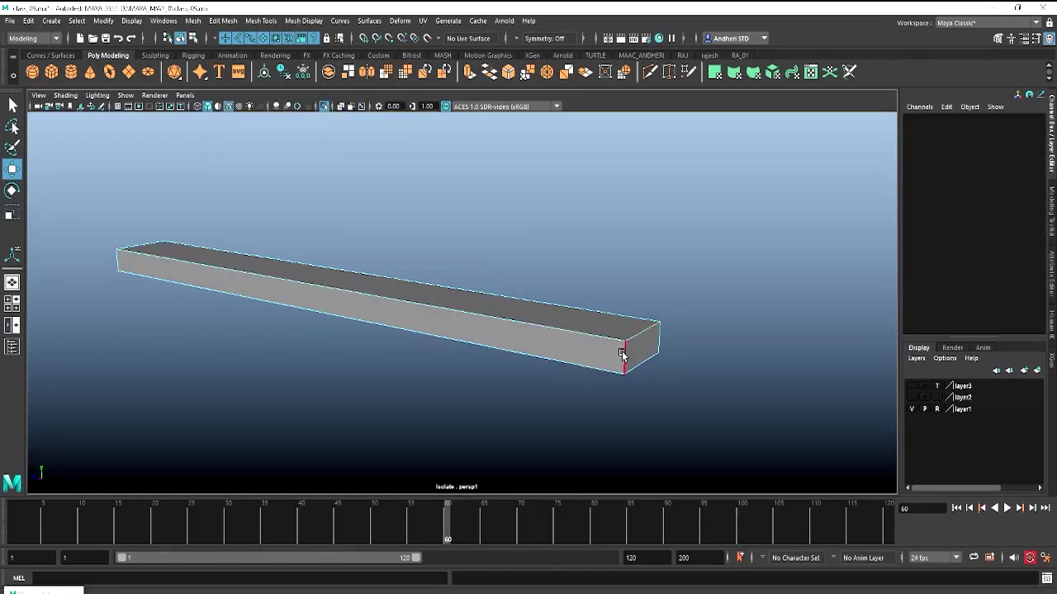
{"action": "right_click_drag", "start_coordinate": [529, 328], "coordinate": [138, 253]}
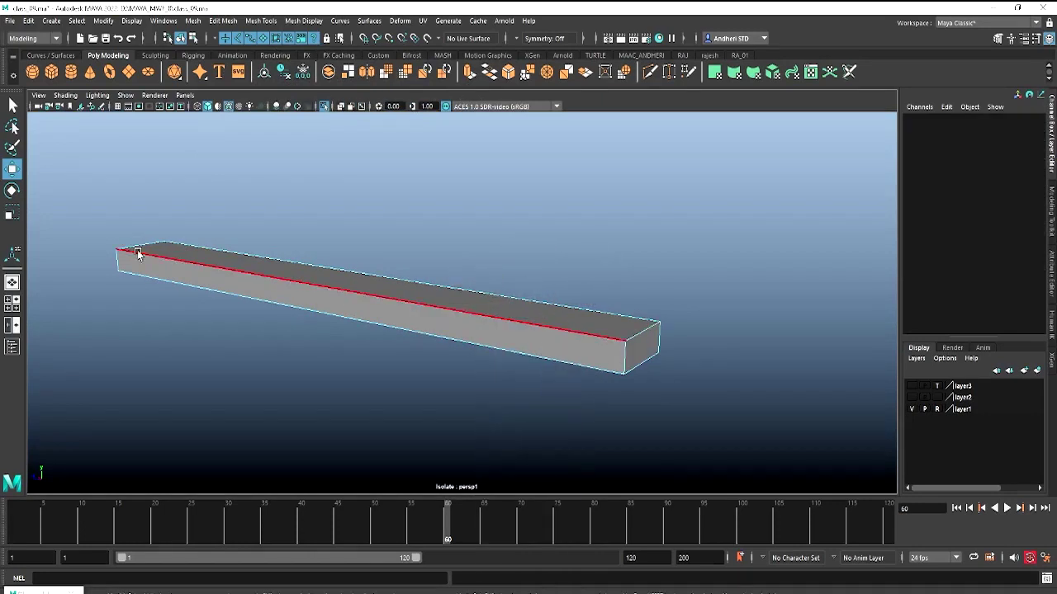
{"action": "left_click_drag", "start_coordinate": [92, 198], "coordinate": [627, 438]}
{"action": "right_click_drag", "start_coordinate": [548, 317], "coordinate": [225, 209]}
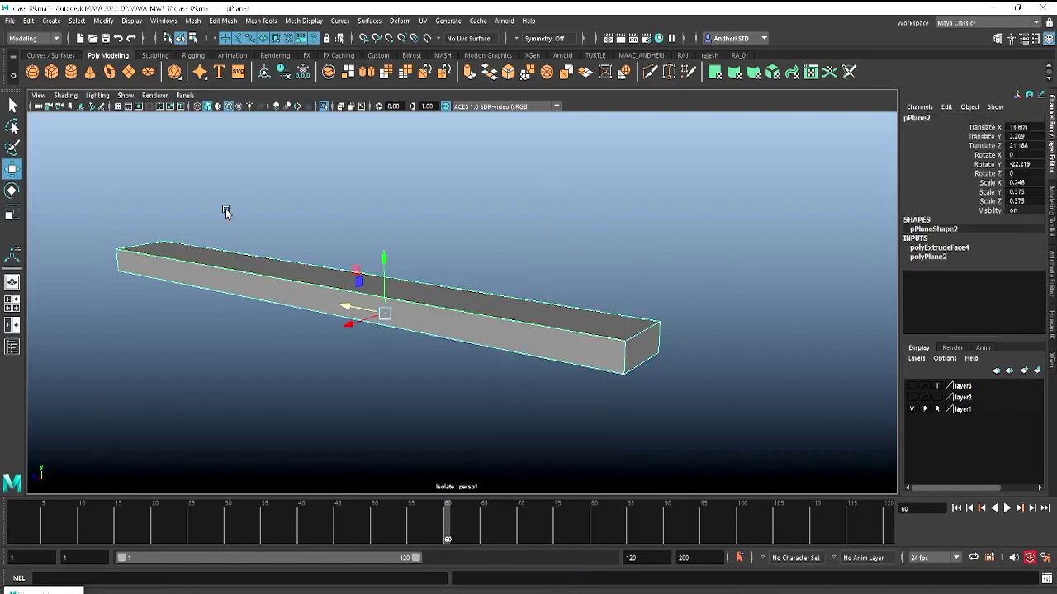
Bevel the plank's long top edge at fraction 0.16, then return to object mode
{"action": "left_click", "coordinate": [485, 310]}
{"action": "right_click", "coordinate": [485, 311], "text": "shift"}
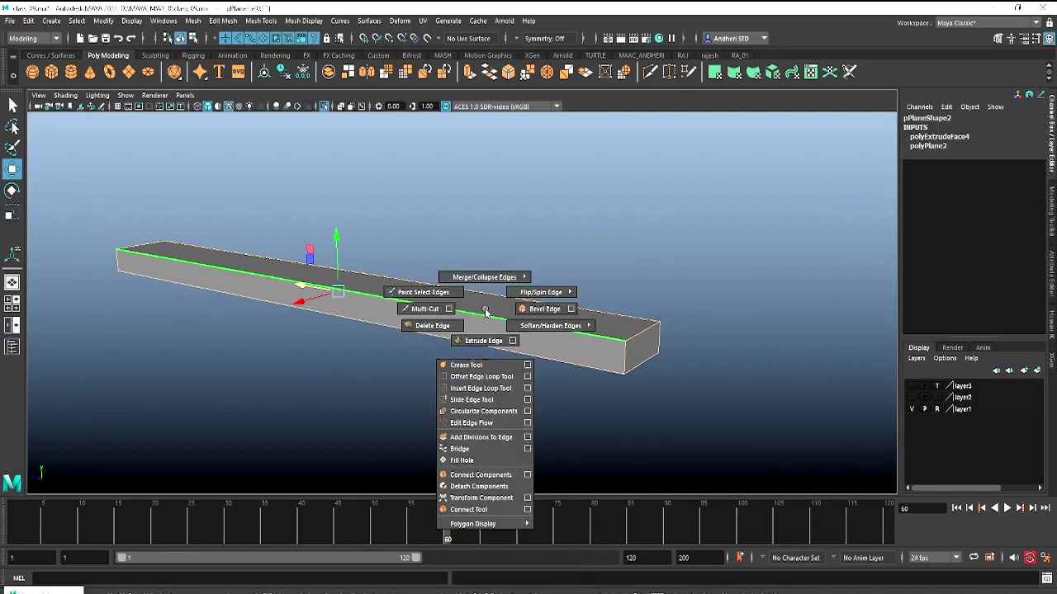
{"action": "left_click", "coordinate": [541, 309]}
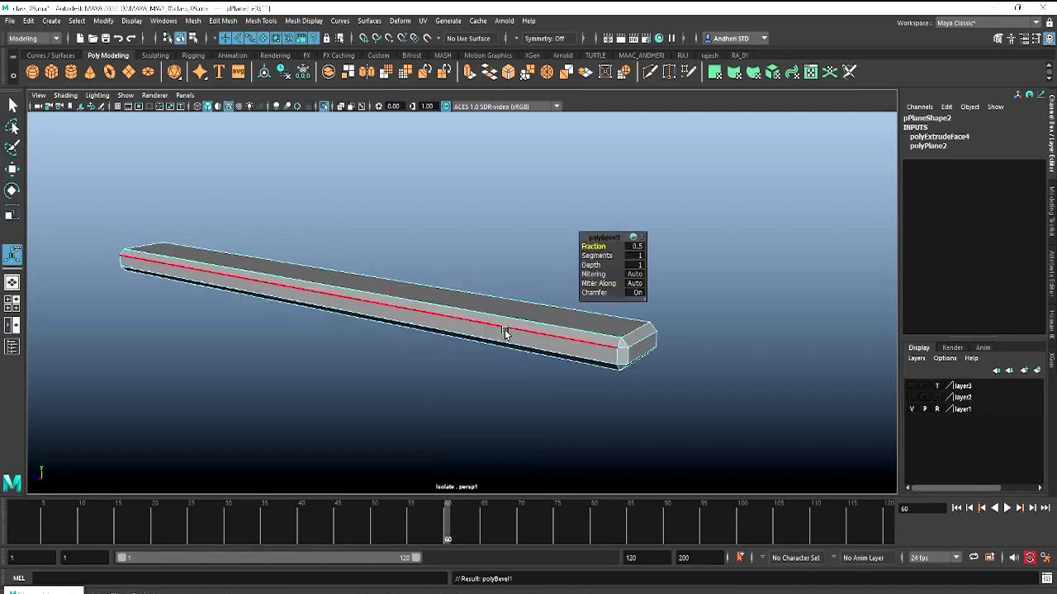
{"action": "left_click_drag", "start_coordinate": [592, 247], "coordinate": [566, 264]}
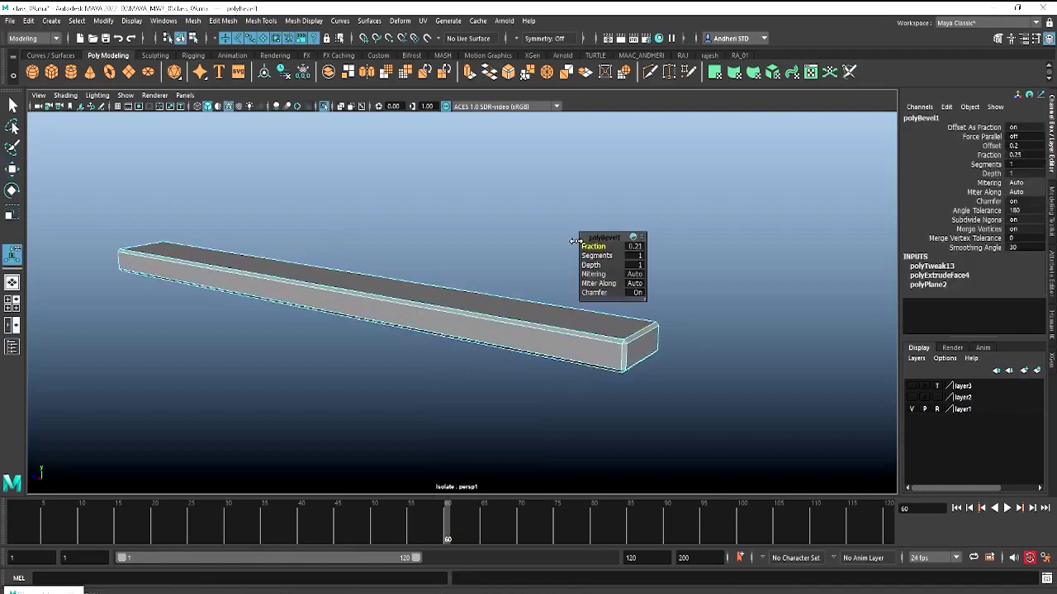
{"action": "right_click", "coordinate": [464, 299]}
{"action": "left_click", "coordinate": [496, 274]}
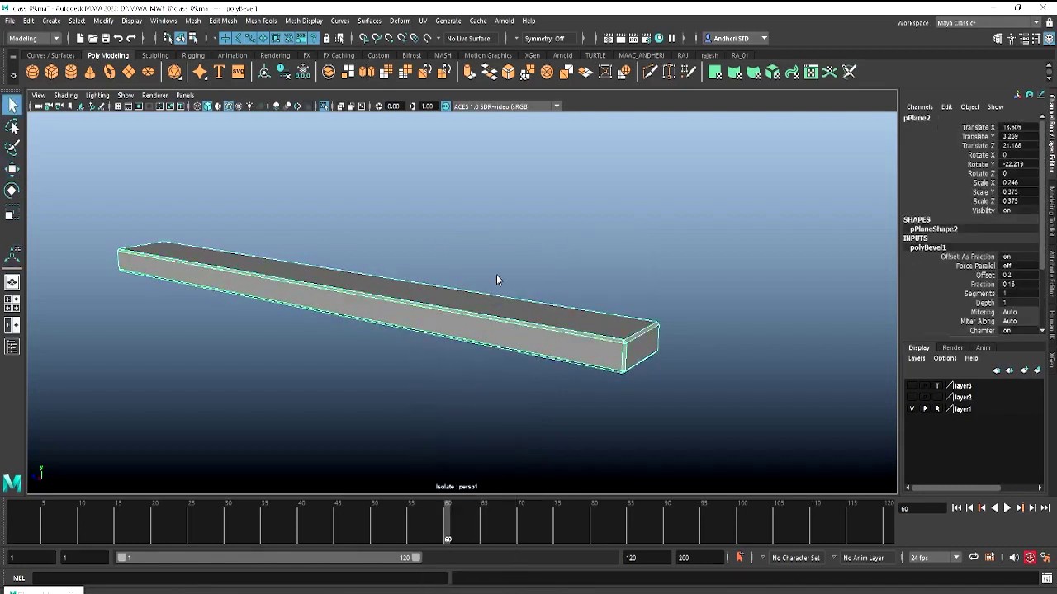
{"action": "left_click", "coordinate": [520, 395]}
{"action": "left_click_drag", "start_coordinate": [520, 390], "coordinate": [538, 391], "text": "alt"}
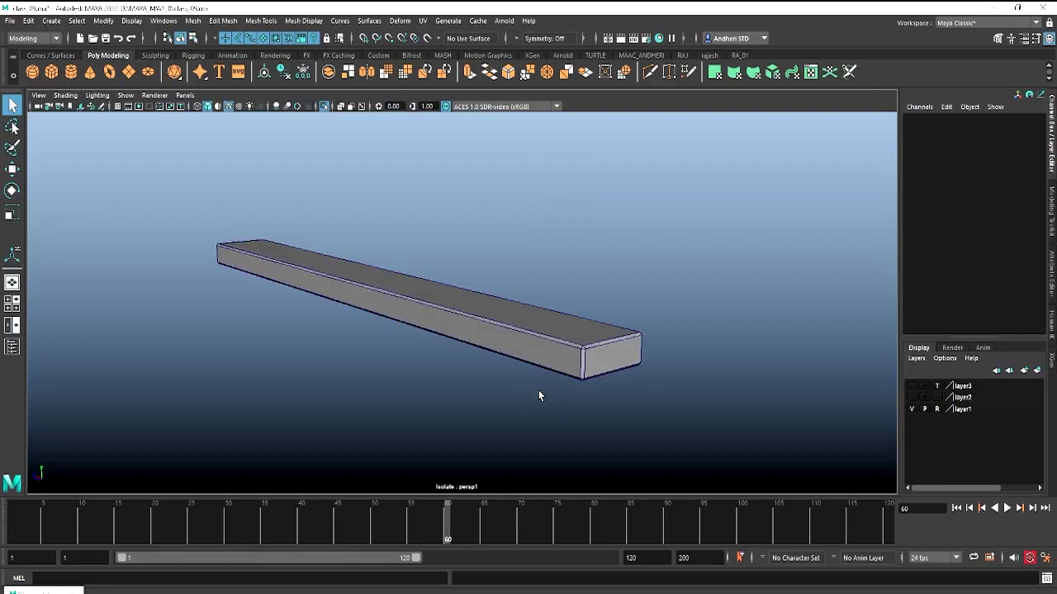
Preview the plank smoothed up close, then turn the smooth preview off
{"action": "key", "text": "e"}
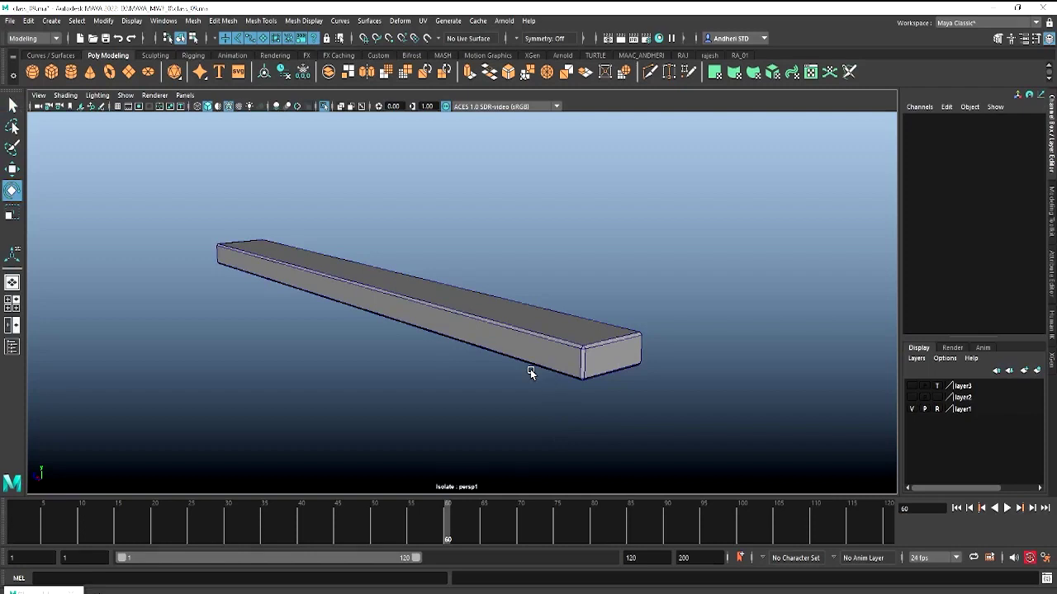
{"action": "left_click", "coordinate": [567, 340]}
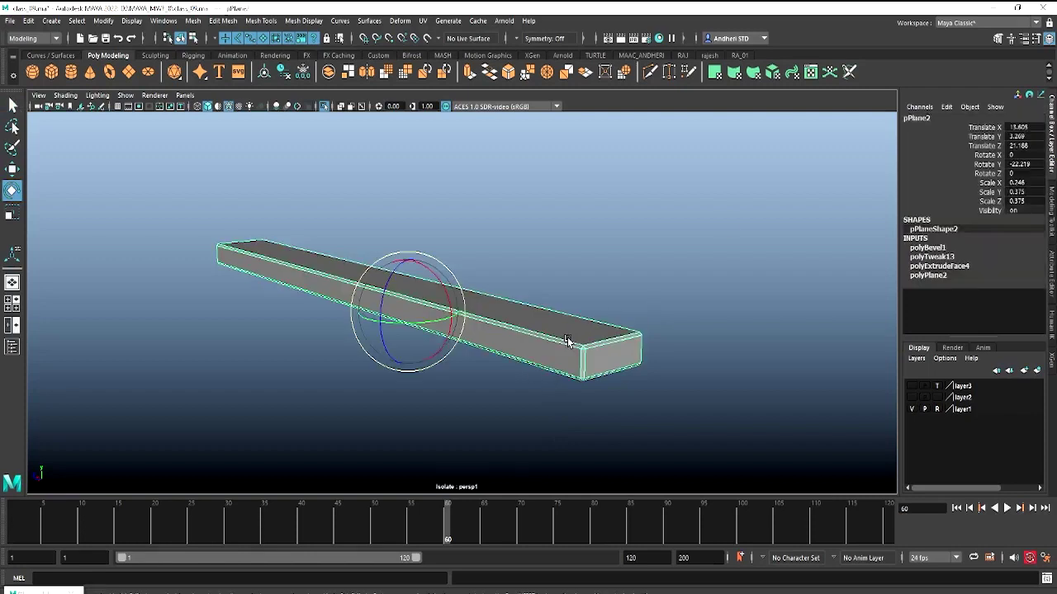
{"action": "key", "text": "3"}
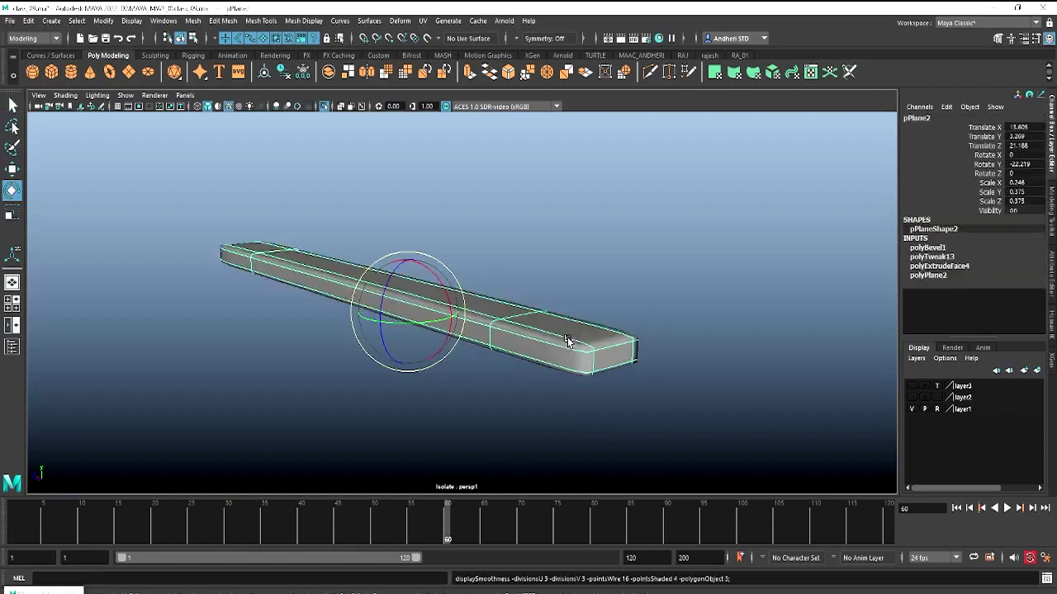
{"action": "left_click", "coordinate": [690, 310]}
{"action": "right_click_drag", "start_coordinate": [543, 352], "coordinate": [573, 387]}
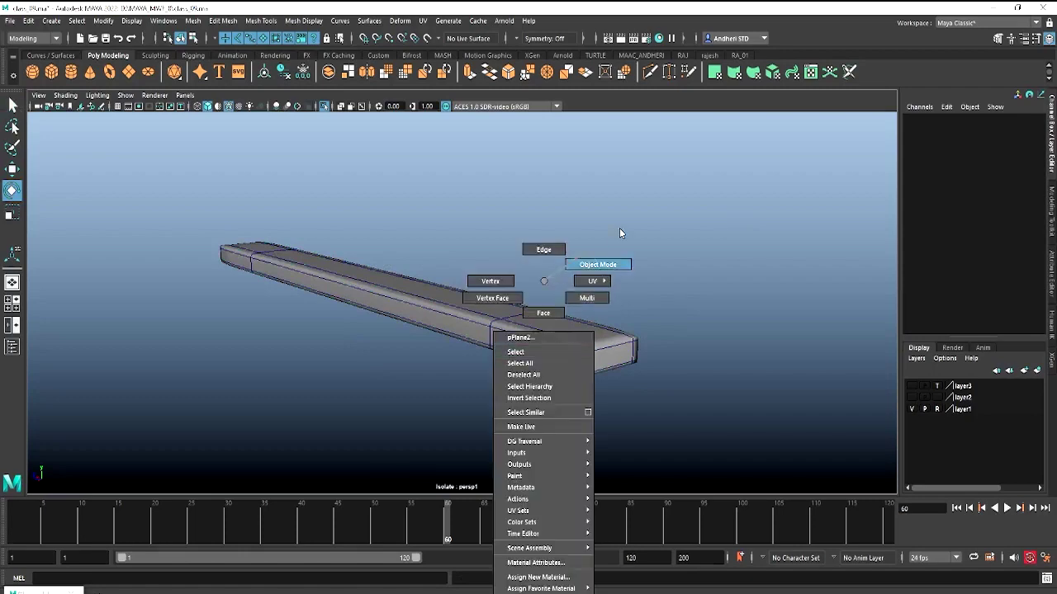
{"action": "mouse_move", "coordinate": [541, 365]}
{"action": "left_mouse_down", "text": "alt"}
{"action": "mouse_move", "coordinate": [443, 389]}
{"action": "mouse_move", "coordinate": [373, 302]}
{"action": "mouse_move", "coordinate": [414, 298]}
{"action": "left_mouse_up", "text": "alt"}
{"action": "left_click", "coordinate": [470, 297]}
{"action": "key", "text": "1"}
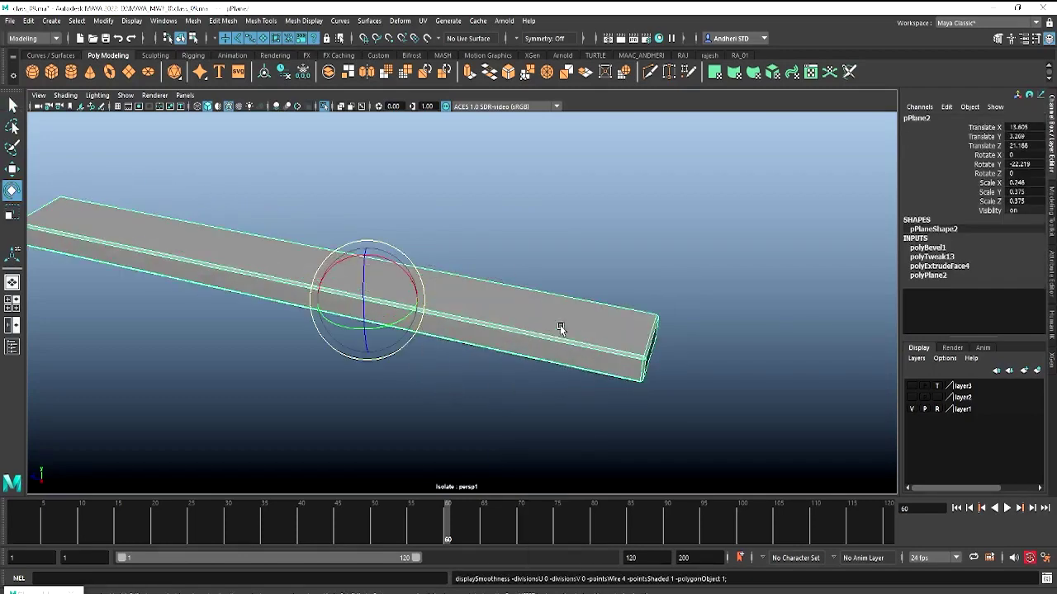
Insert an edge loop near each end of the plank and preview it smoothed
{"action": "right_click_drag", "start_coordinate": [577, 328], "coordinate": [569, 349], "text": "shift"}
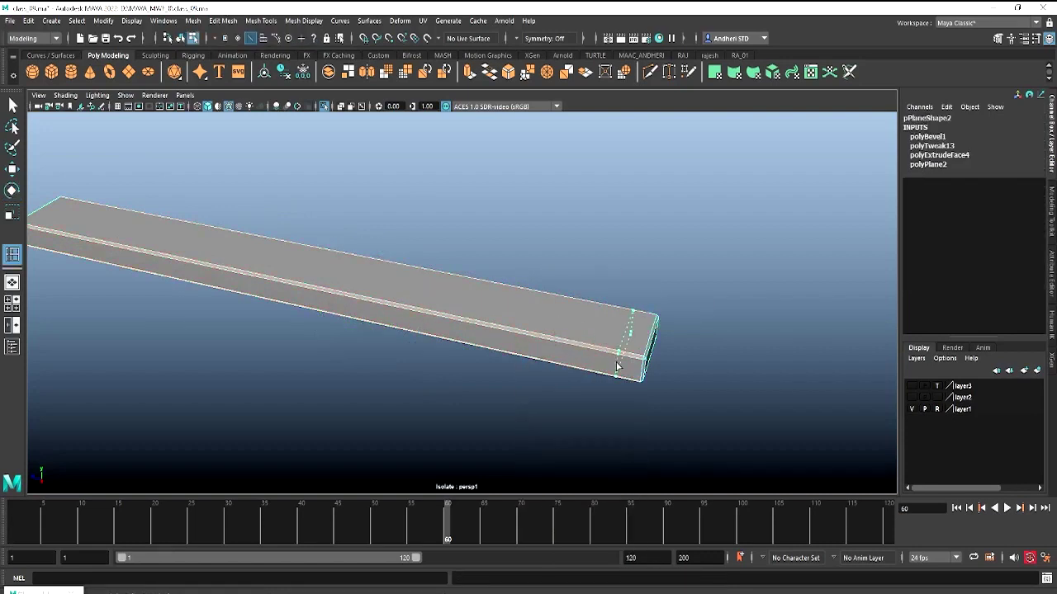
{"action": "left_click", "coordinate": [619, 366]}
{"action": "left_click_drag", "start_coordinate": [554, 371], "coordinate": [291, 291], "text": "alt"}
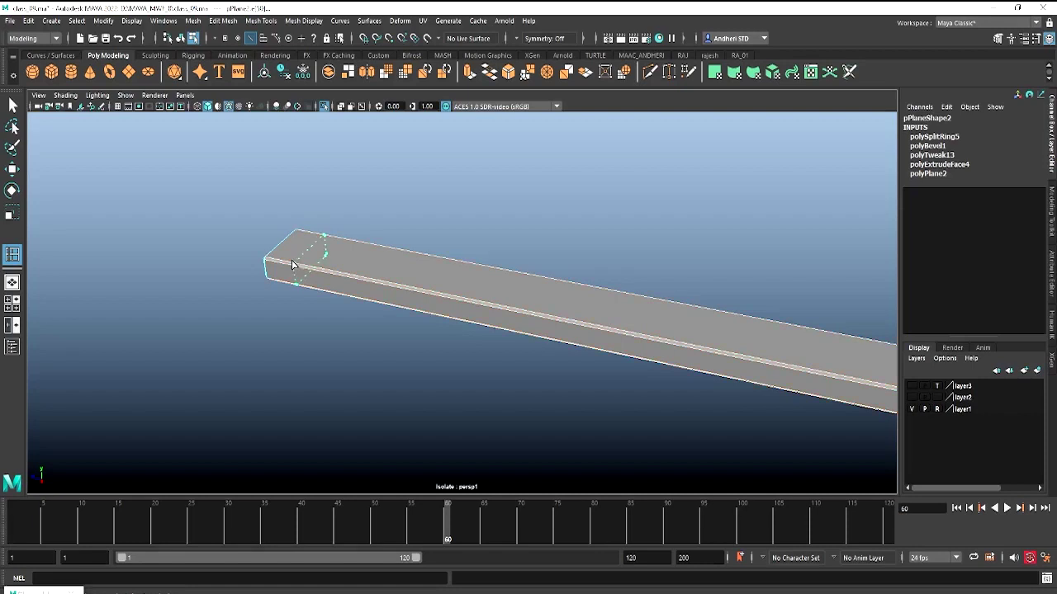
{"action": "left_click", "coordinate": [289, 262]}
{"action": "key", "text": "3"}
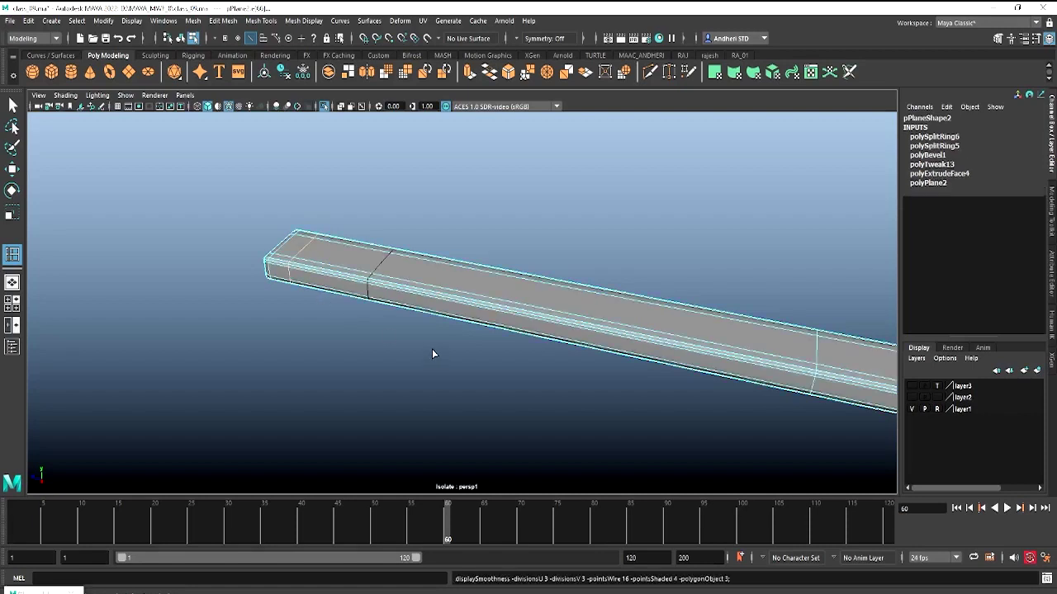
Inspect the smoothed plank, then restore the full scene beside the concept-art camera view
{"action": "key", "text": "w"}
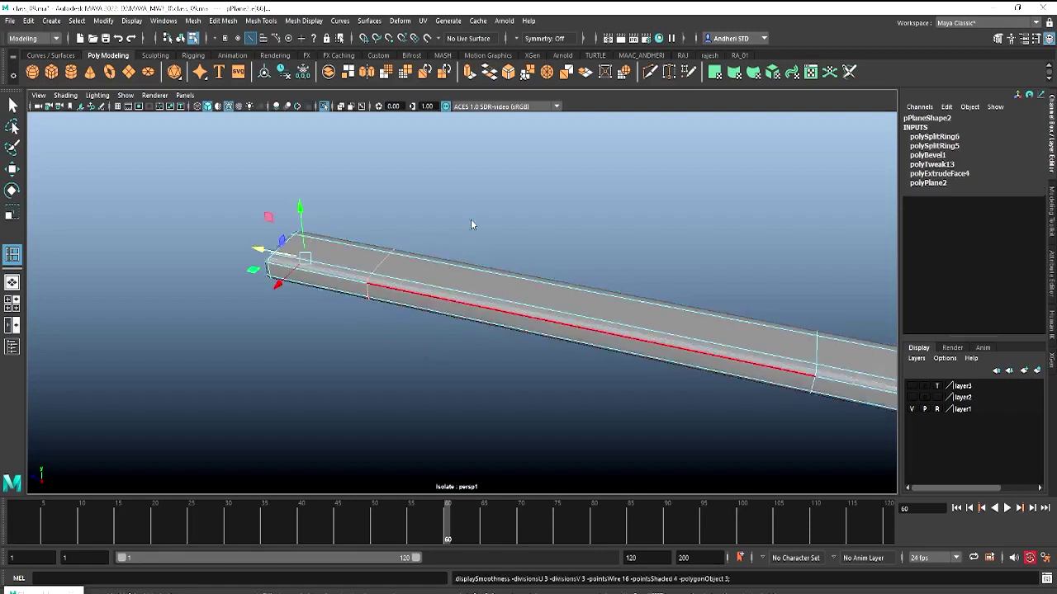
{"action": "left_click", "coordinate": [526, 207]}
{"action": "left_click_drag", "start_coordinate": [540, 286], "coordinate": [479, 269], "text": "alt"}
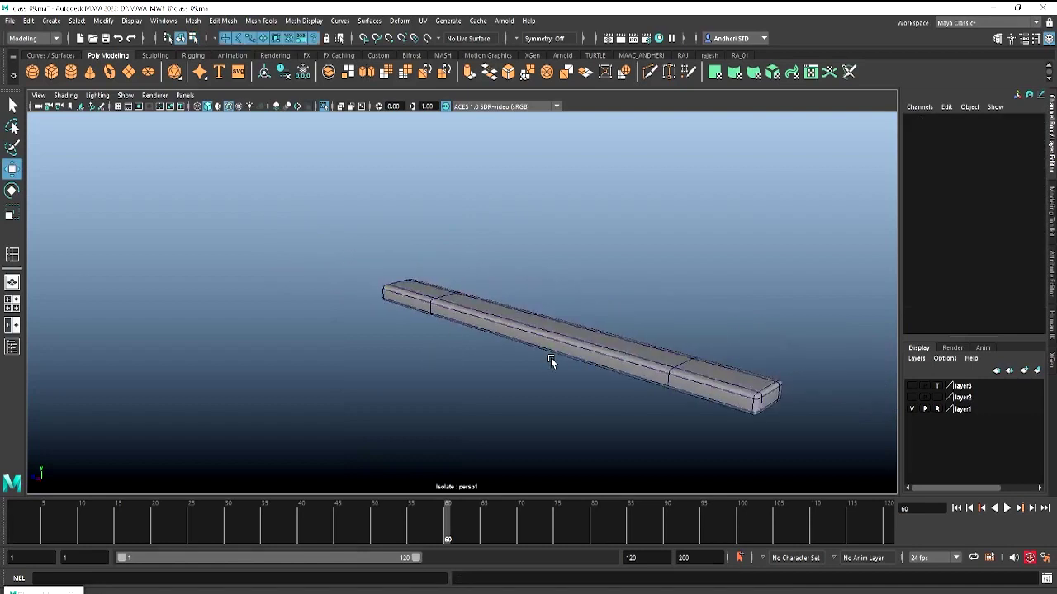
{"action": "left_click_drag", "start_coordinate": [553, 358], "coordinate": [373, 331], "text": "alt"}
{"action": "right_click_drag", "start_coordinate": [373, 331], "coordinate": [492, 378], "text": "alt"}
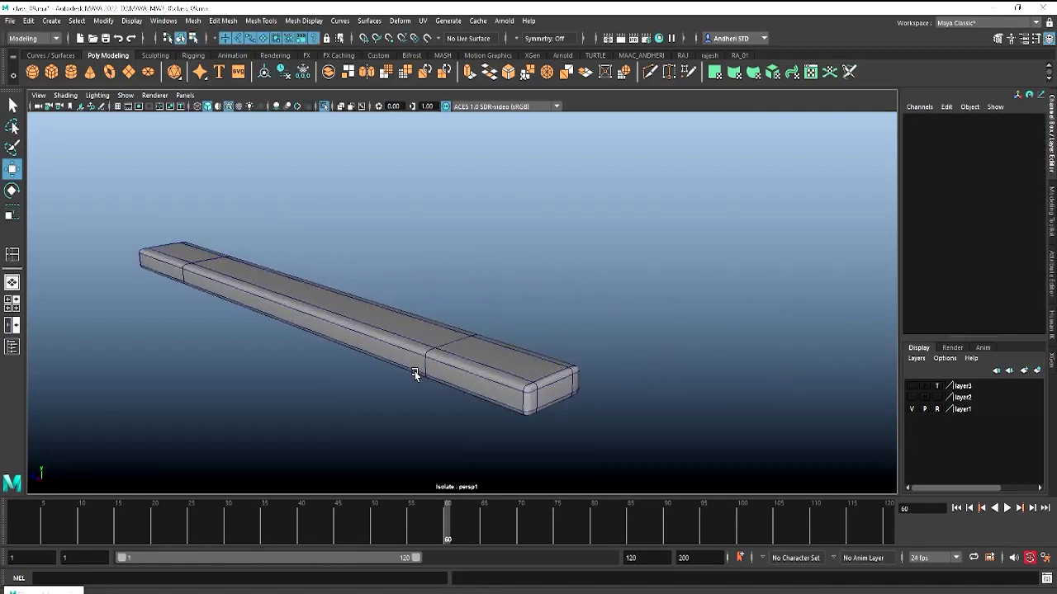
{"action": "mouse_move", "coordinate": [415, 374]}
{"action": "left_mouse_down", "text": "alt"}
{"action": "mouse_move", "coordinate": [421, 366]}
{"action": "mouse_move", "coordinate": [412, 371]}
{"action": "left_mouse_up", "text": "alt"}
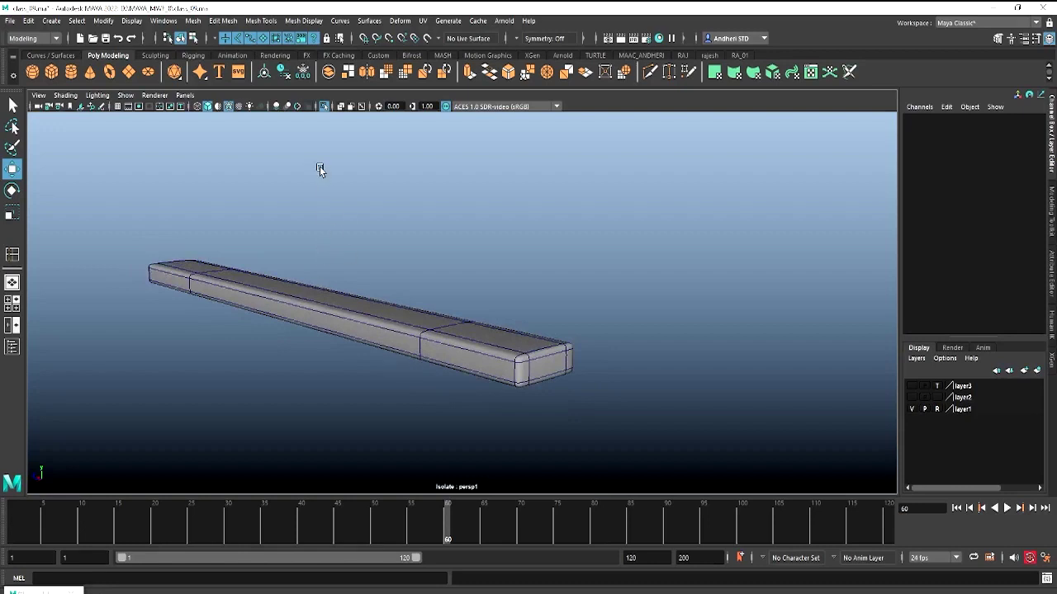
{"action": "left_click_drag", "start_coordinate": [406, 270], "coordinate": [372, 181], "text": "alt"}
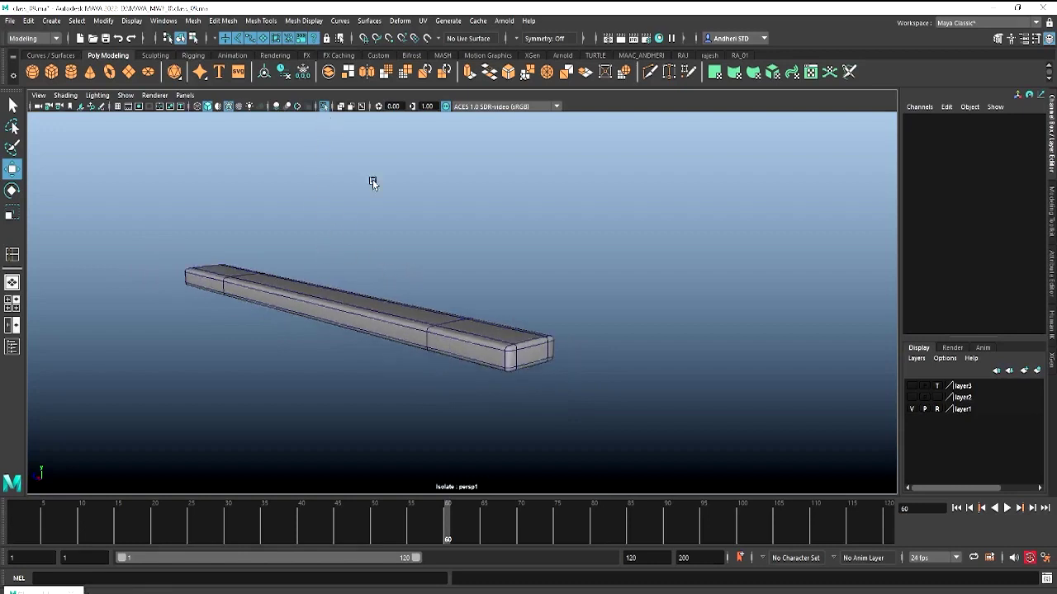
{"action": "left_click", "coordinate": [324, 108]}
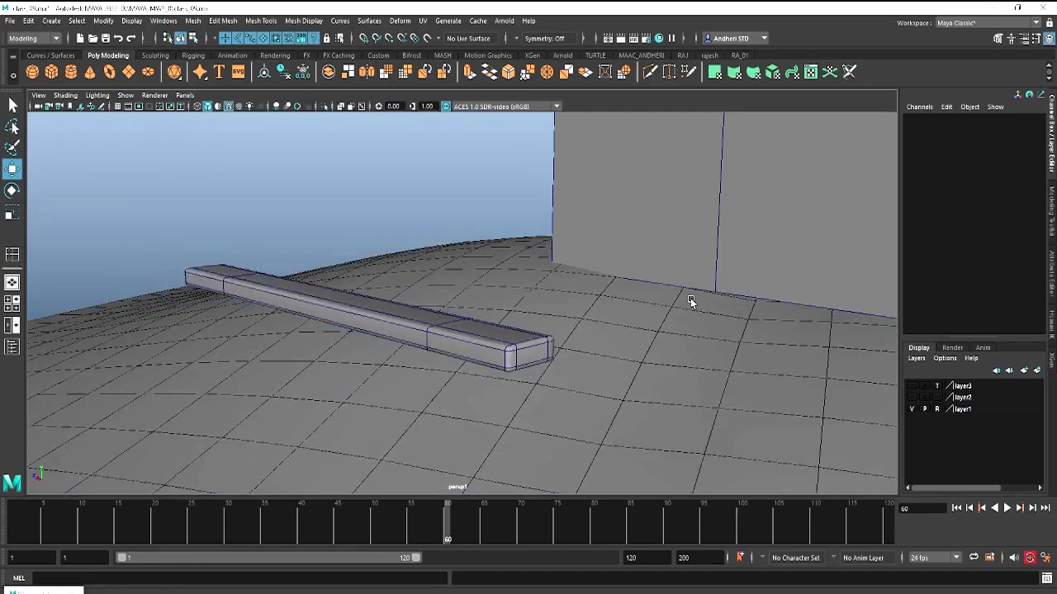
{"action": "key", "text": "space"}
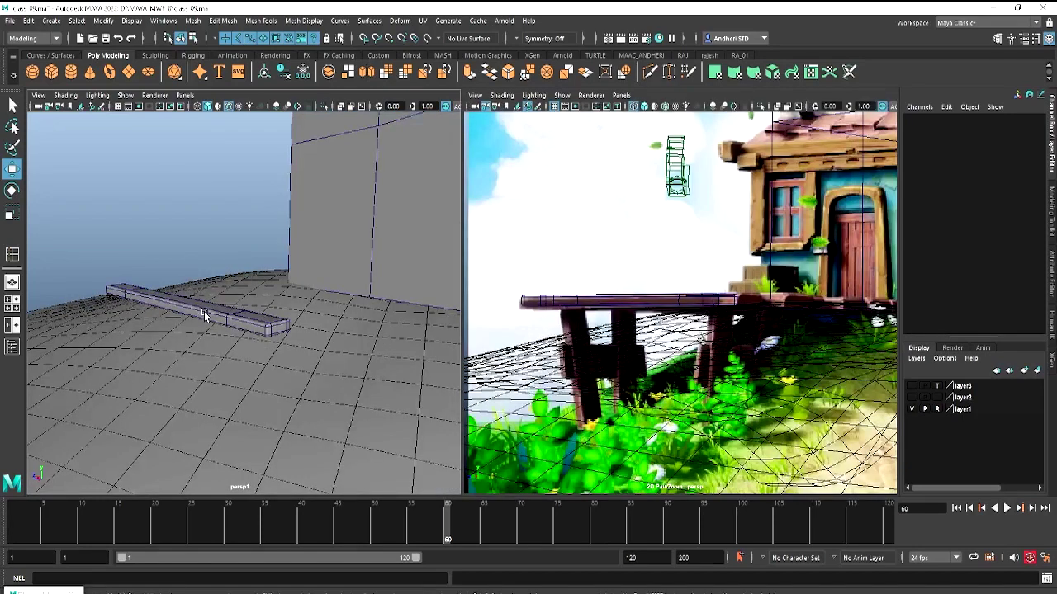
Duplicate the plank and place the copy alongside the original
{"action": "left_click", "coordinate": [205, 315]}
{"action": "left_click_drag", "start_coordinate": [205, 316], "coordinate": [357, 331], "text": "alt"}
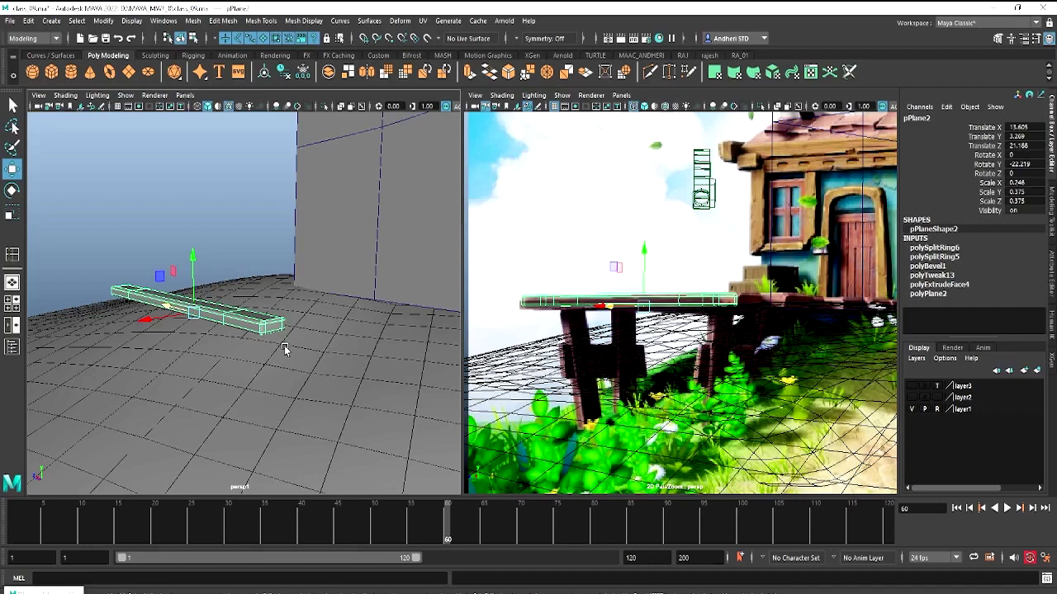
{"action": "left_click_drag", "start_coordinate": [282, 350], "coordinate": [287, 351], "text": "alt"}
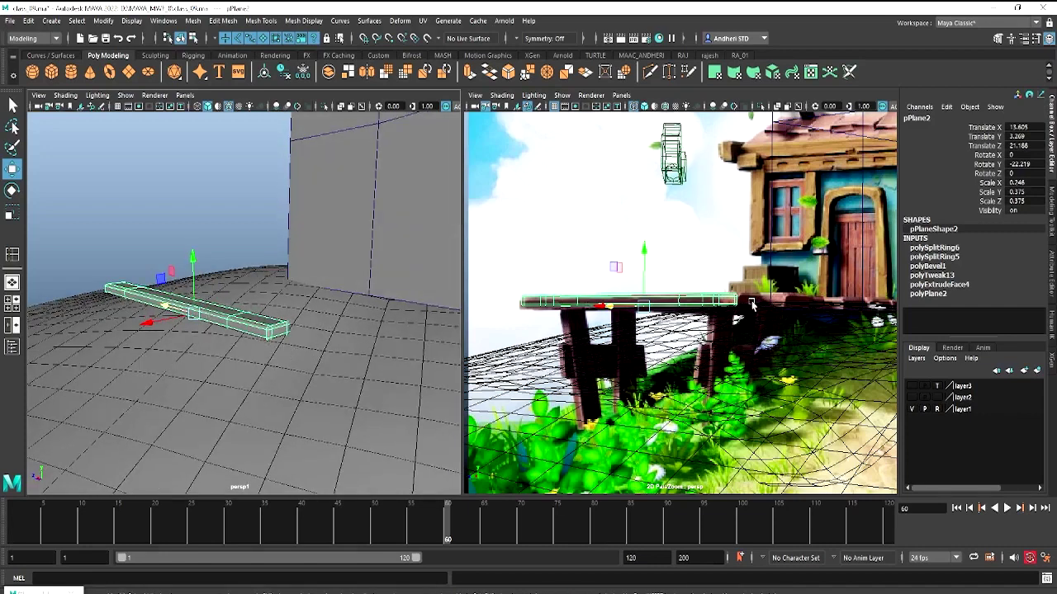
{"action": "left_click", "coordinate": [794, 305]}
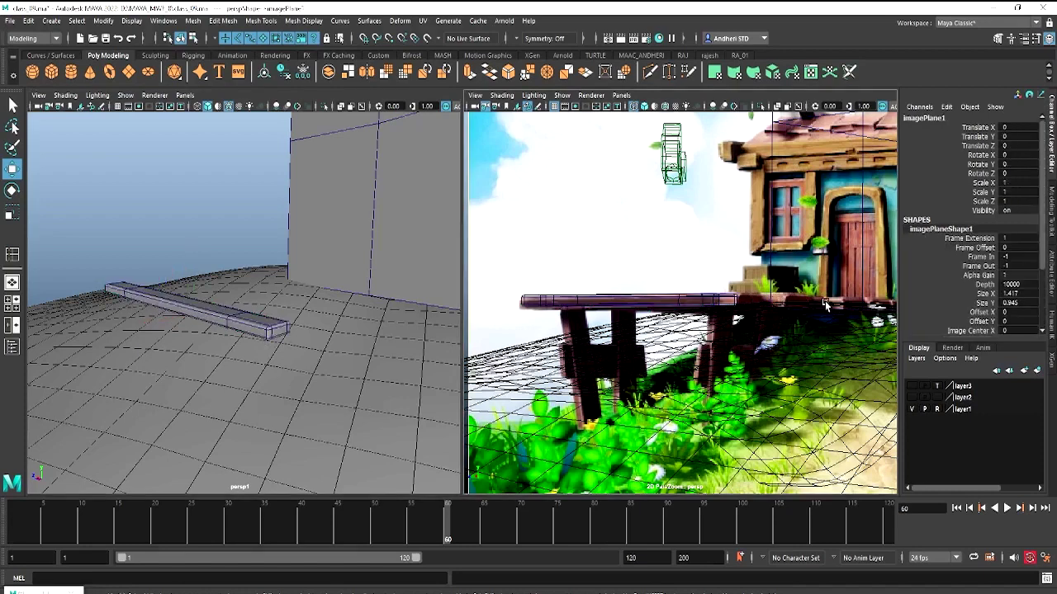
{"action": "left_click", "coordinate": [272, 330]}
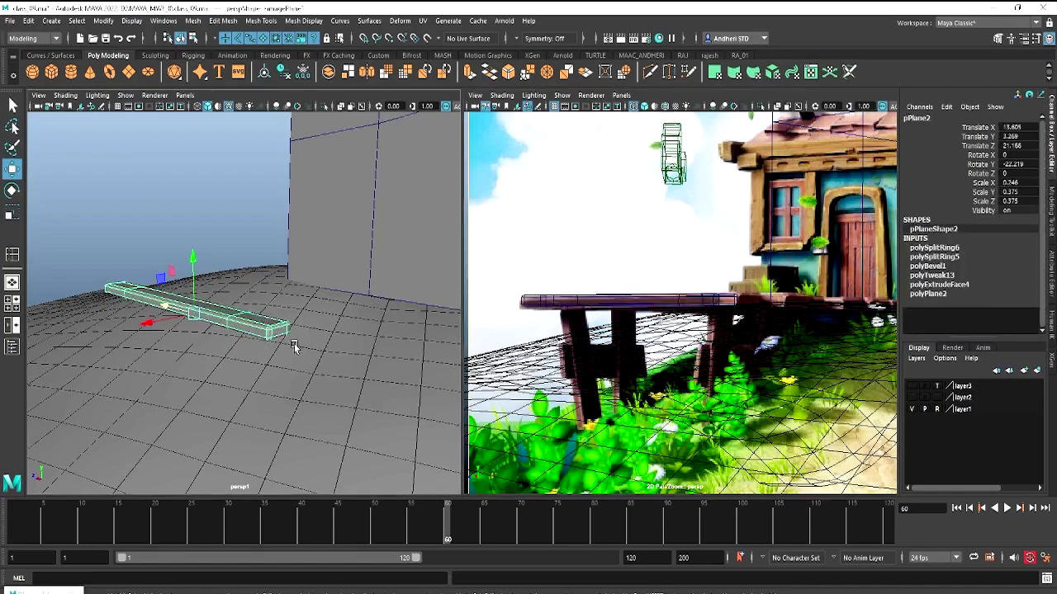
{"action": "left_click_drag", "start_coordinate": [295, 346], "coordinate": [255, 349], "text": "alt"}
{"action": "key", "text": "ctrl+d"}
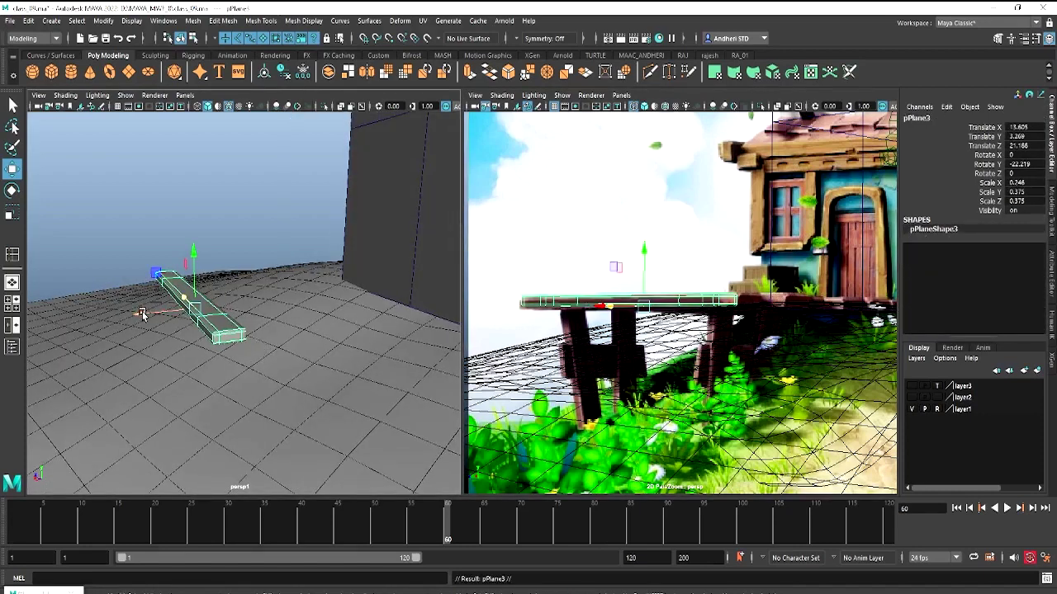
{"action": "mouse_move", "coordinate": [142, 314]}
{"action": "left_mouse_down"}
{"action": "mouse_move", "coordinate": [176, 312]}
{"action": "mouse_move", "coordinate": [254, 355]}
{"action": "mouse_move", "coordinate": [244, 354]}
{"action": "left_mouse_up"}
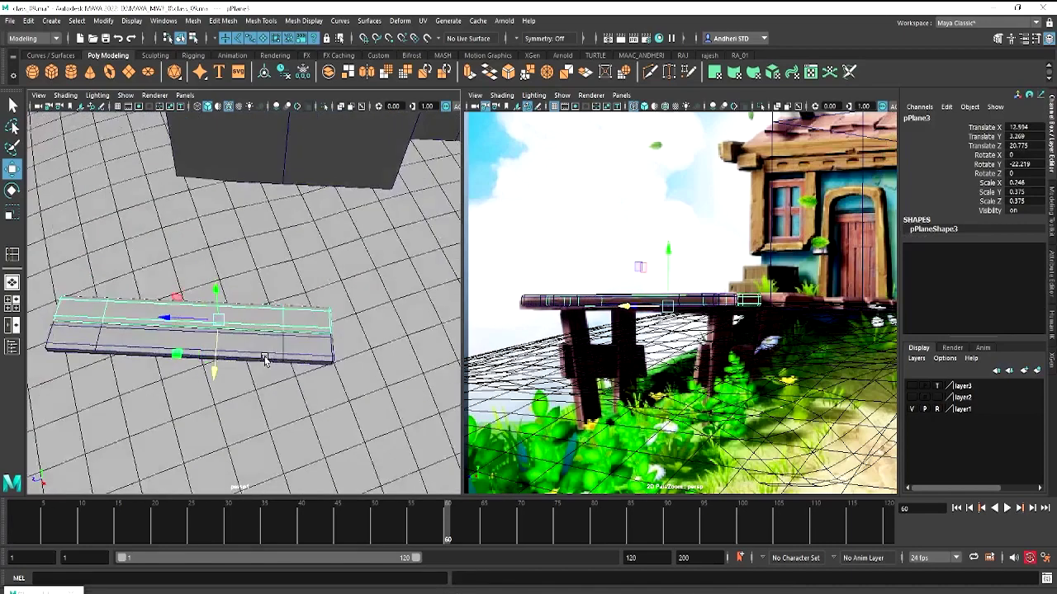
{"action": "mouse_move", "coordinate": [173, 338]}
{"action": "left_mouse_down"}
{"action": "mouse_move", "coordinate": [160, 339]}
{"action": "mouse_move", "coordinate": [236, 348]}
{"action": "left_mouse_up"}
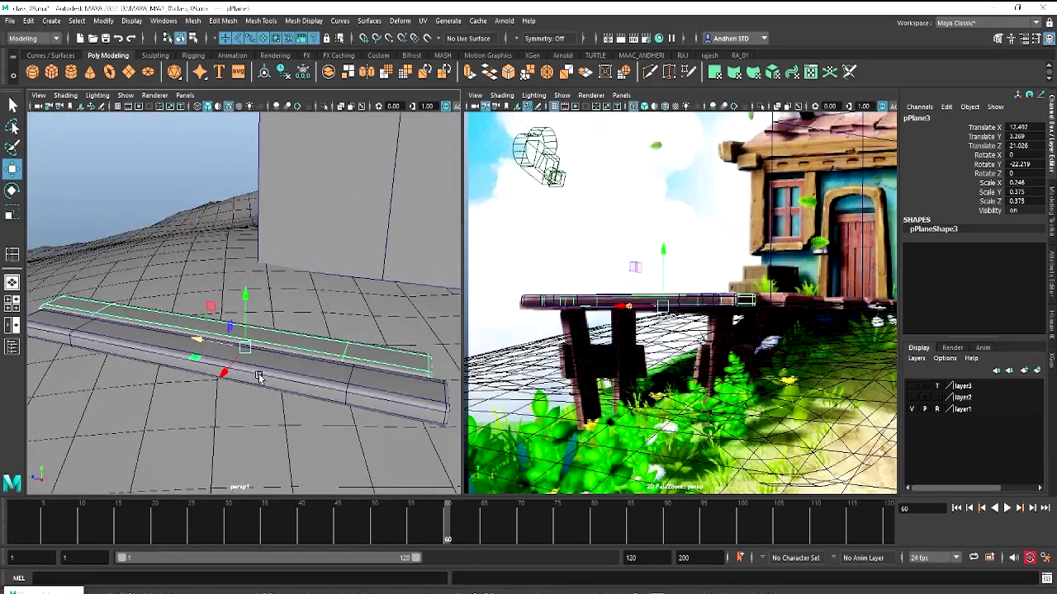
Lower the copy's end control vertex slightly so the board follows the ground
{"action": "key", "text": "e"}
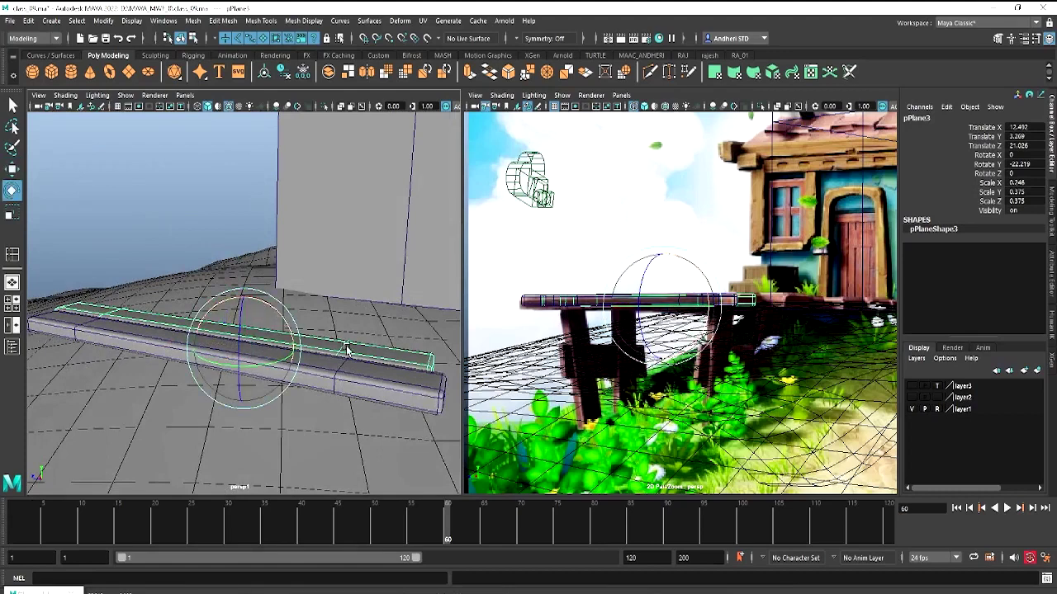
{"action": "right_click_drag", "start_coordinate": [366, 348], "coordinate": [288, 279]}
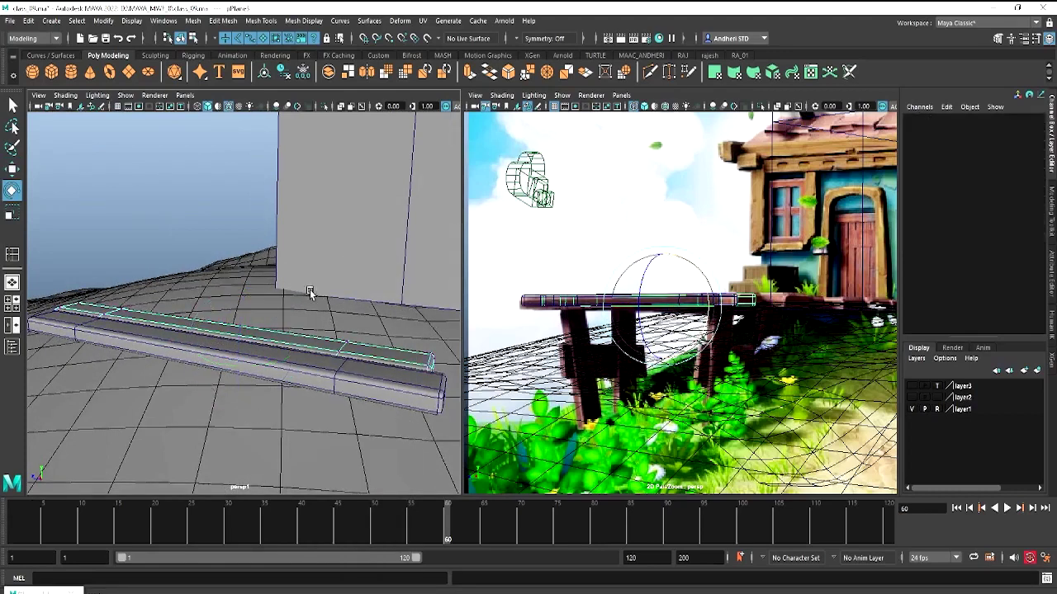
{"action": "left_click", "coordinate": [417, 376]}
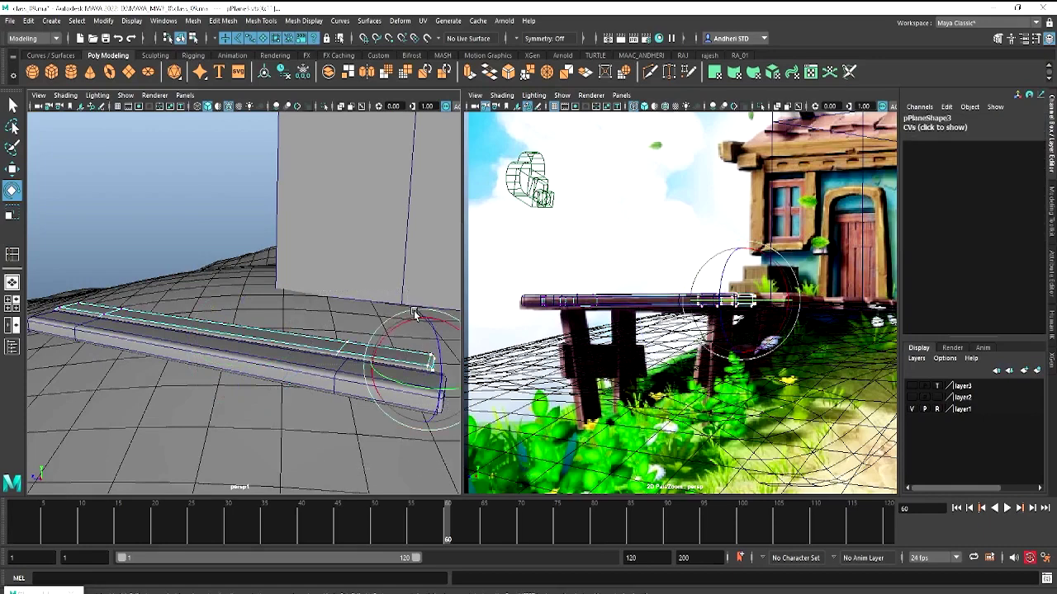
{"action": "key", "text": "w"}
{"action": "mouse_move", "coordinate": [426, 314]}
{"action": "left_mouse_down"}
{"action": "mouse_move", "coordinate": [423, 367]}
{"action": "mouse_move", "coordinate": [330, 373]}
{"action": "mouse_move", "coordinate": [338, 295]}
{"action": "left_mouse_up"}
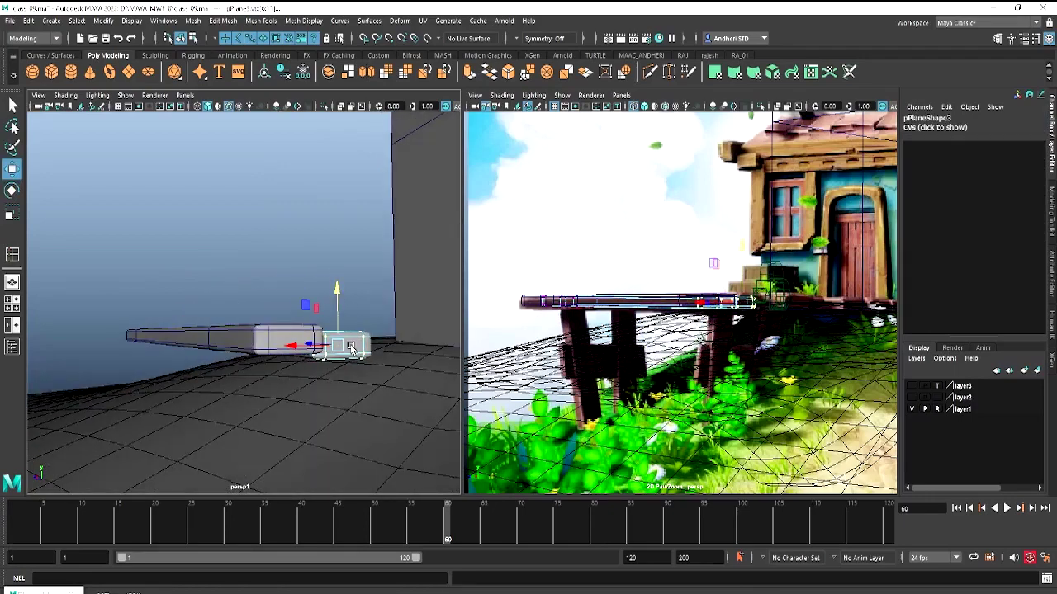
{"action": "right_click_drag", "start_coordinate": [351, 346], "coordinate": [420, 253]}
{"action": "left_click", "coordinate": [279, 315]}
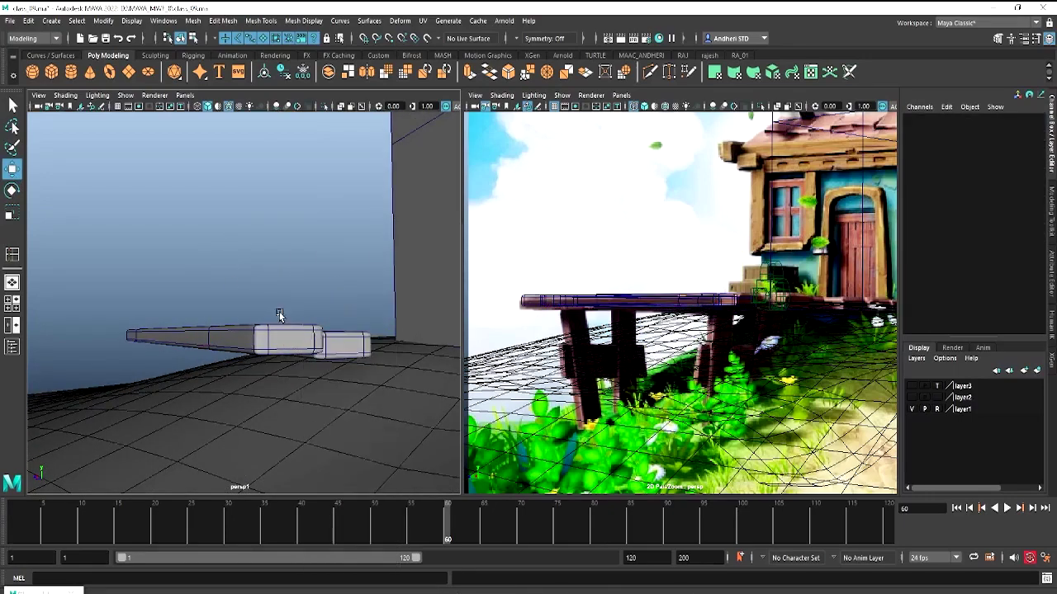
{"action": "mouse_move", "coordinate": [244, 321]}
{"action": "left_mouse_down", "text": "alt"}
{"action": "mouse_move", "coordinate": [261, 329]}
{"action": "mouse_move", "coordinate": [251, 306]}
{"action": "mouse_move", "coordinate": [404, 379]}
{"action": "left_mouse_up", "text": "alt"}
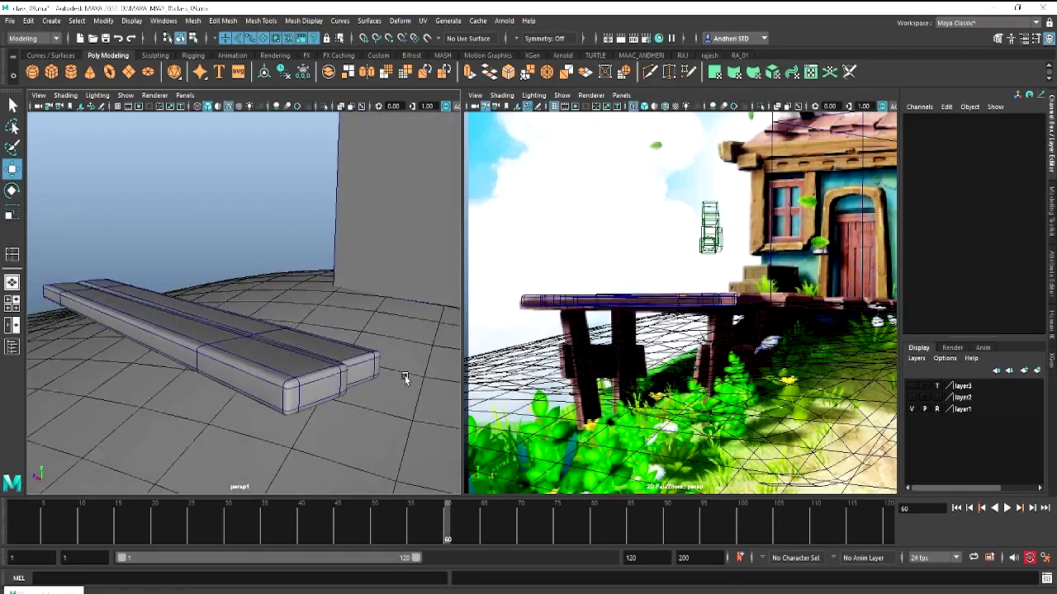
Duplicate the original plank and slide it back into line beside the others
{"action": "left_click", "coordinate": [291, 372]}
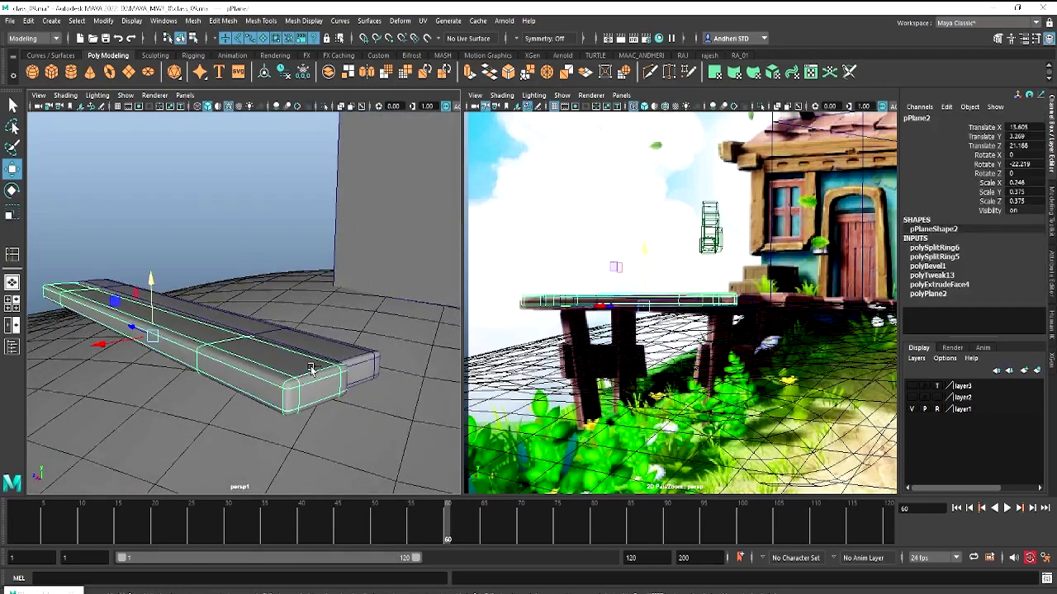
{"action": "key", "text": "q"}
{"action": "key", "text": "w"}
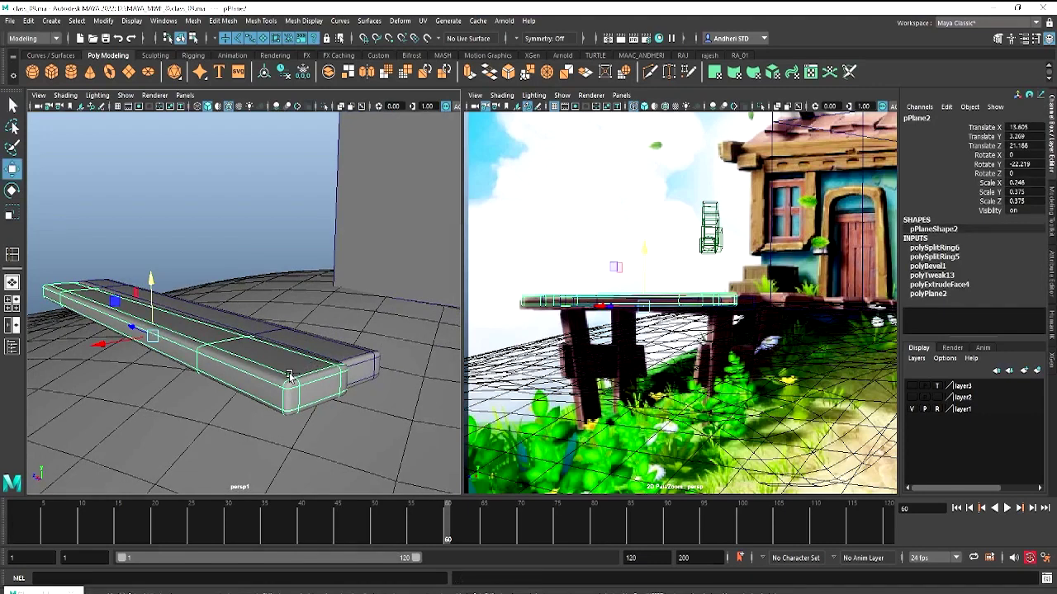
{"action": "key", "text": "ctrl+d"}
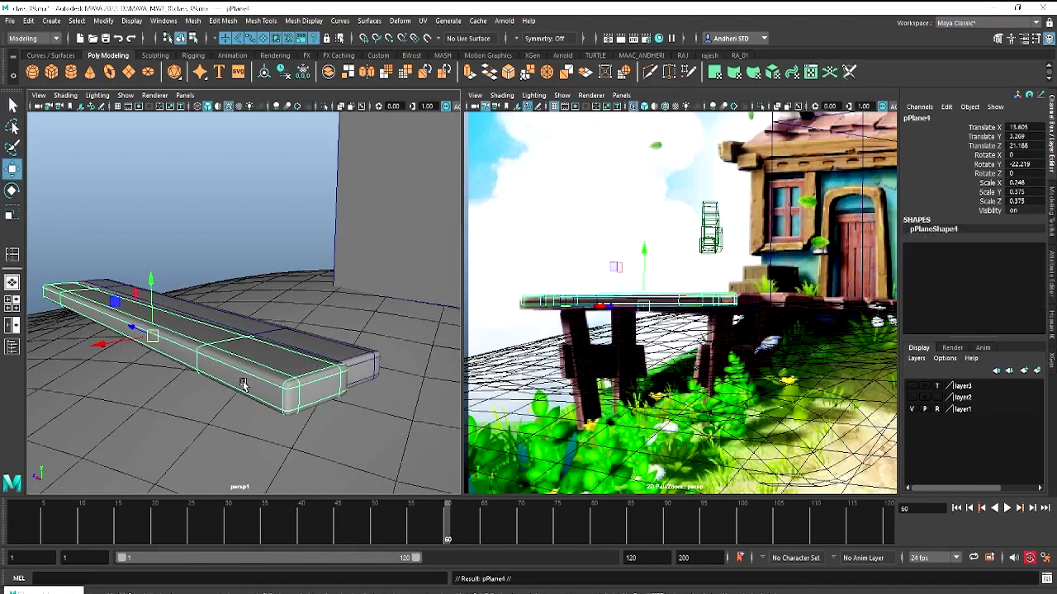
{"action": "left_click", "coordinate": [328, 373], "text": "shift"}
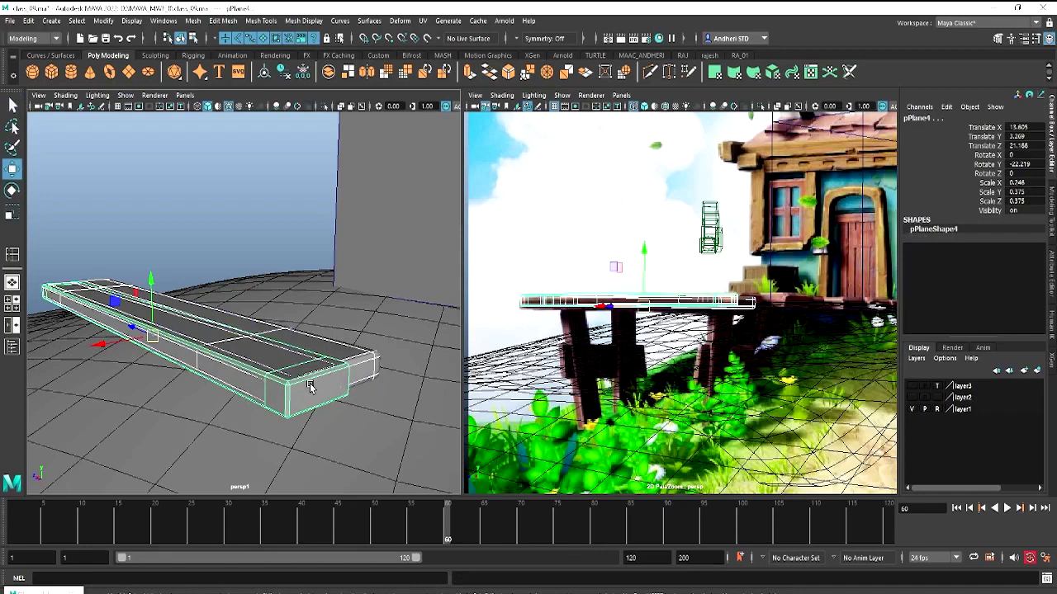
{"action": "left_click", "coordinate": [314, 387]}
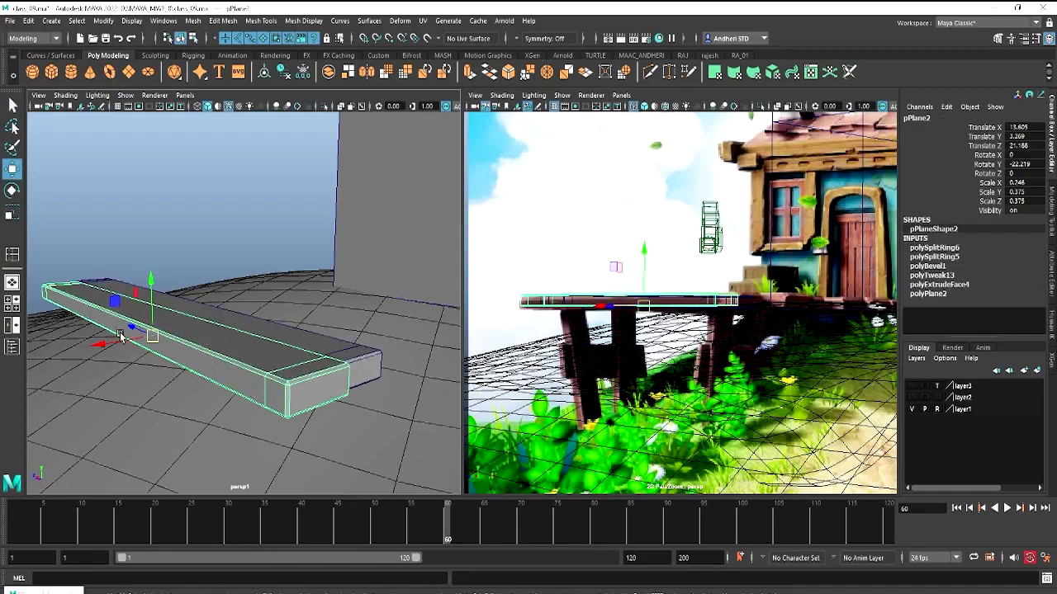
{"action": "mouse_move", "coordinate": [99, 344]}
{"action": "left_mouse_down"}
{"action": "mouse_move", "coordinate": [237, 320]}
{"action": "mouse_move", "coordinate": [428, 330]}
{"action": "mouse_move", "coordinate": [214, 332]}
{"action": "mouse_move", "coordinate": [247, 331]}
{"action": "mouse_move", "coordinate": [221, 376]}
{"action": "mouse_move", "coordinate": [240, 379]}
{"action": "left_mouse_up"}
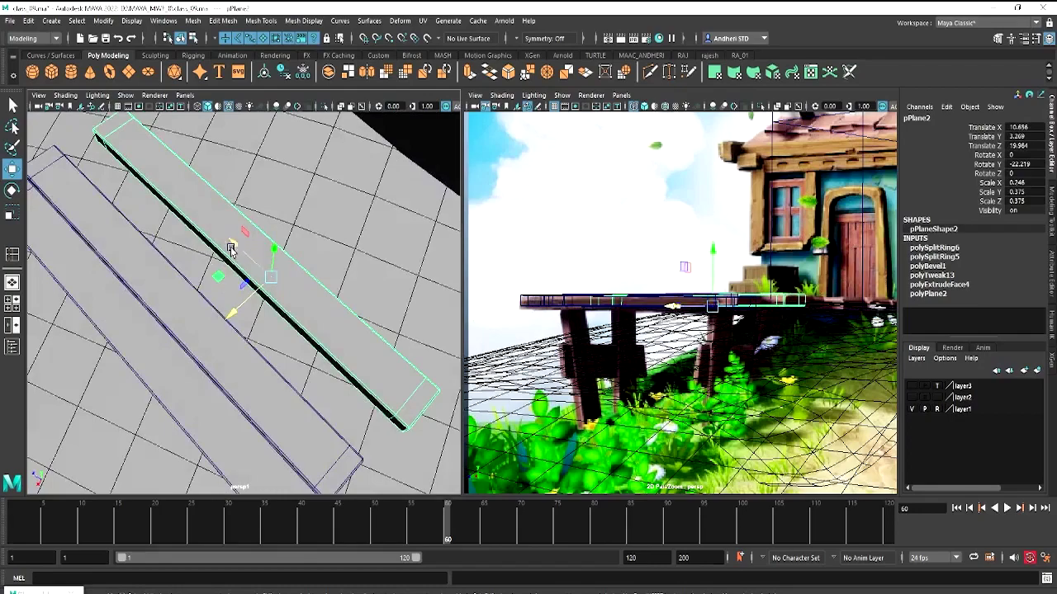
{"action": "mouse_move", "coordinate": [236, 241]}
{"action": "left_mouse_down"}
{"action": "mouse_move", "coordinate": [243, 283]}
{"action": "mouse_move", "coordinate": [194, 253]}
{"action": "left_mouse_up"}
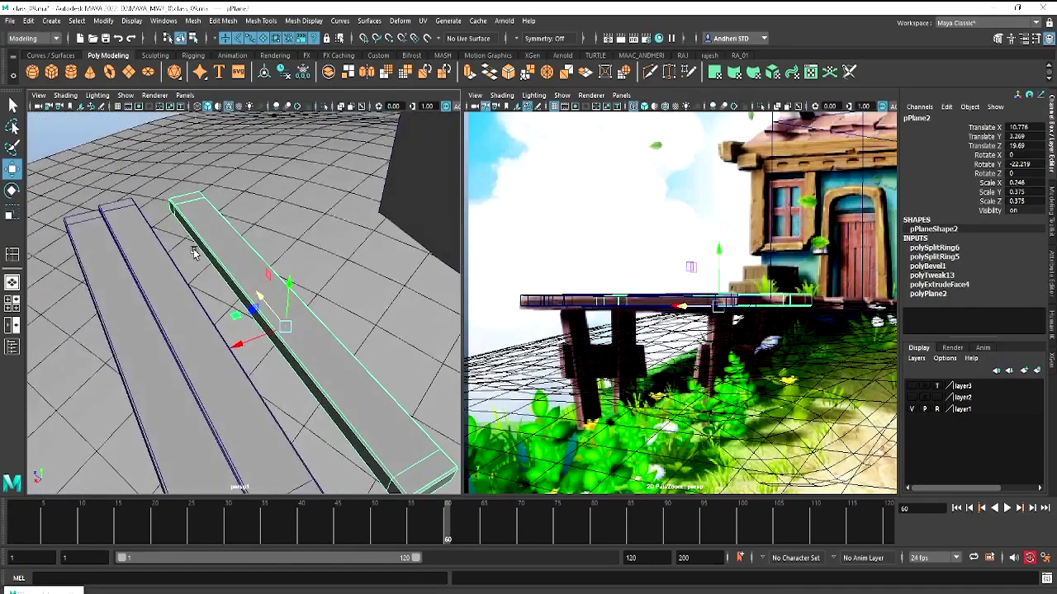
{"action": "mouse_move", "coordinate": [275, 363]}
{"action": "left_mouse_down", "text": "alt"}
{"action": "mouse_move", "coordinate": [195, 350]}
{"action": "mouse_move", "coordinate": [151, 361]}
{"action": "mouse_move", "coordinate": [299, 318]}
{"action": "mouse_move", "coordinate": [271, 336]}
{"action": "mouse_move", "coordinate": [284, 354]}
{"action": "mouse_move", "coordinate": [312, 359]}
{"action": "left_mouse_up", "text": "alt"}
Rotate pPlane2 slightly to angle it
{"action": "left_click", "coordinate": [195, 363]}
{"action": "left_click", "coordinate": [271, 335]}
{"action": "key", "text": "e"}
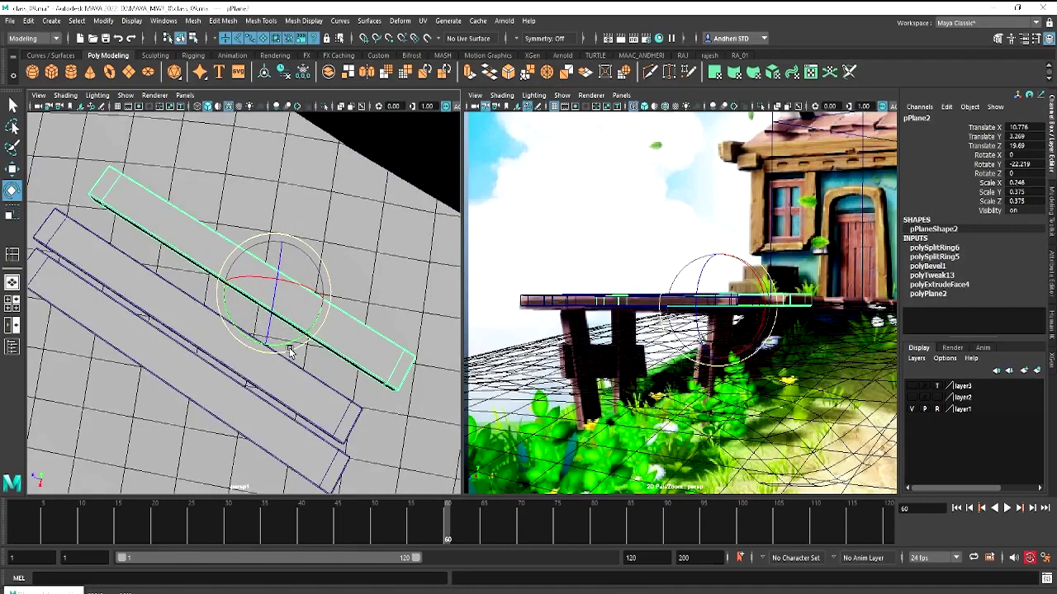
{"action": "left_click_drag", "start_coordinate": [289, 351], "coordinate": [312, 342]}
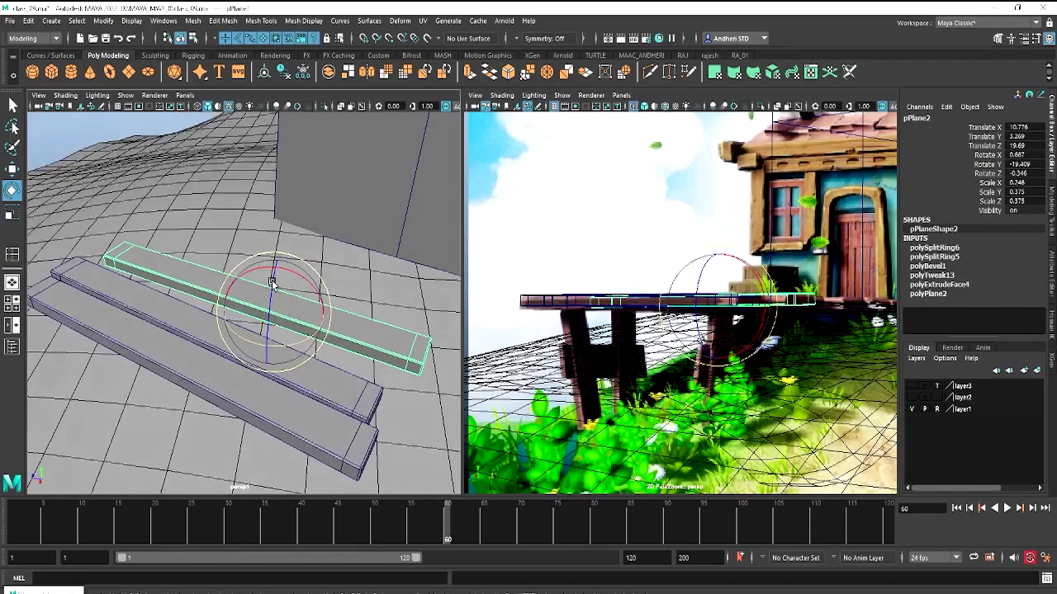
Shift the middle plank pPlane3 to X 13.772 and turn it to Rotate Y −19.239
{"action": "left_click_drag", "start_coordinate": [251, 326], "coordinate": [230, 341], "text": "alt"}
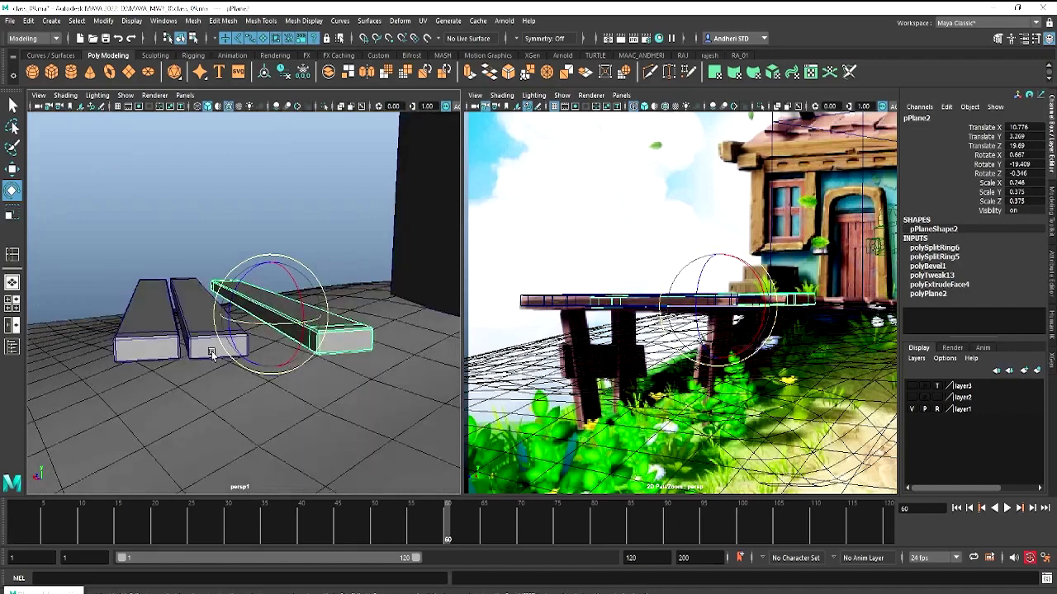
{"action": "left_click", "coordinate": [212, 342]}
{"action": "key", "text": "w"}
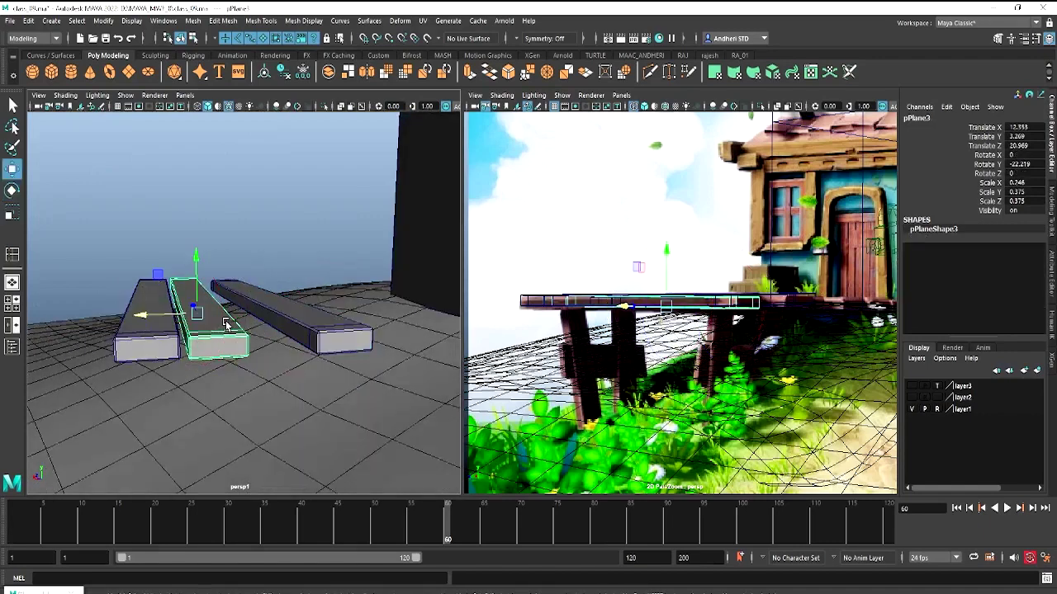
{"action": "left_click_drag", "start_coordinate": [153, 316], "coordinate": [146, 318]}
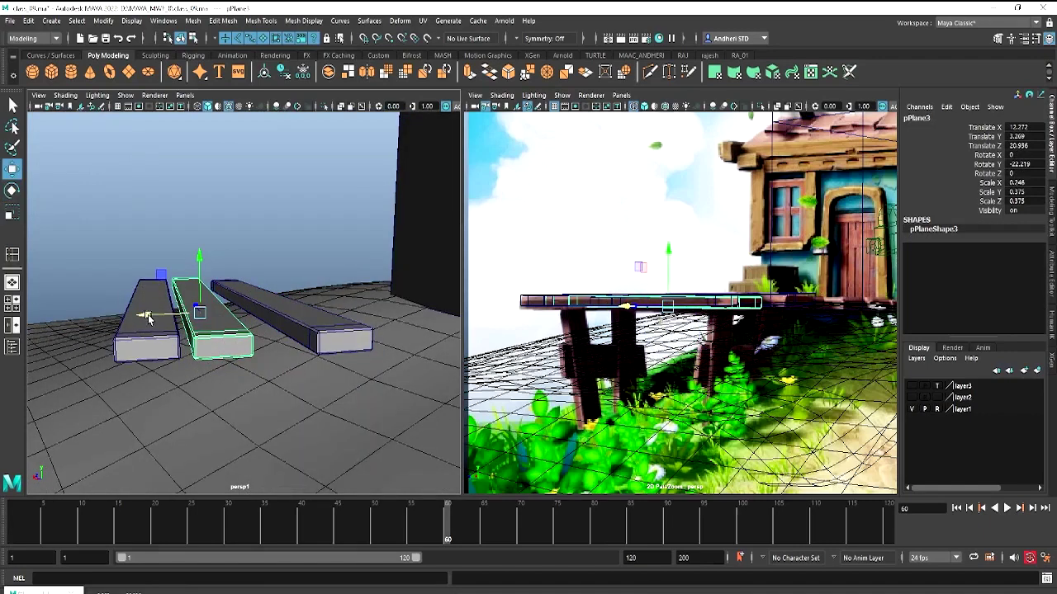
{"action": "key", "text": "e"}
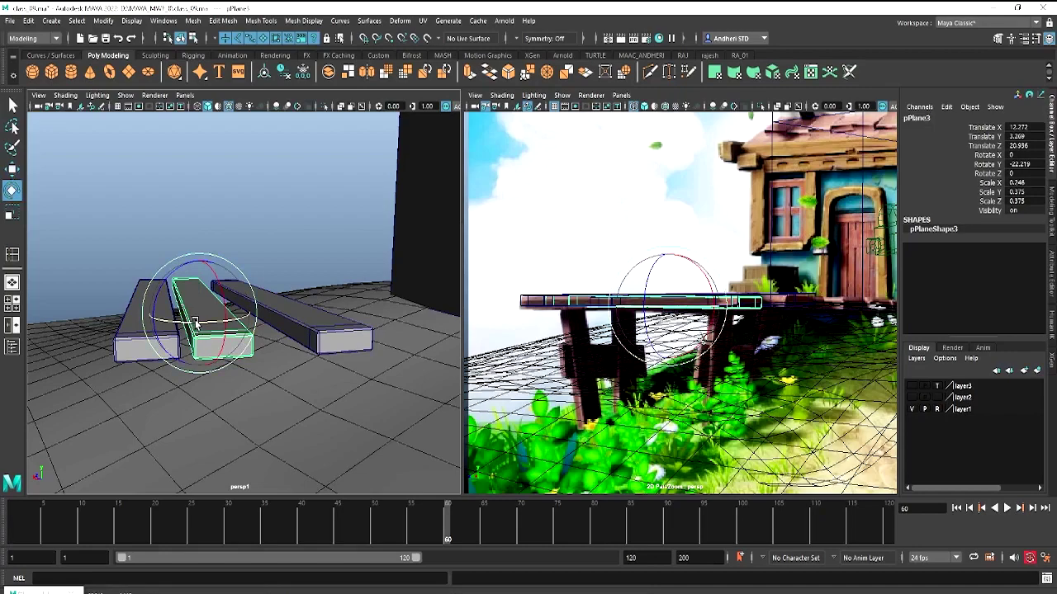
{"action": "left_click_drag", "start_coordinate": [196, 323], "coordinate": [286, 338]}
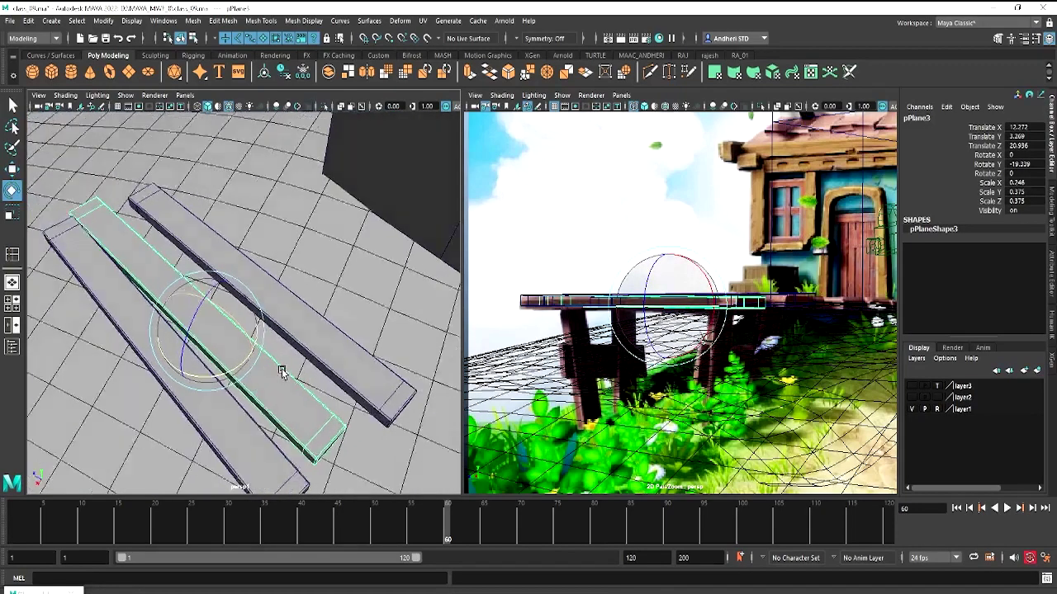
{"action": "mouse_move", "coordinate": [338, 375]}
{"action": "left_mouse_down", "text": "alt"}
{"action": "mouse_move", "coordinate": [236, 361]}
{"action": "mouse_move", "coordinate": [227, 376]}
{"action": "left_mouse_up", "text": "alt"}
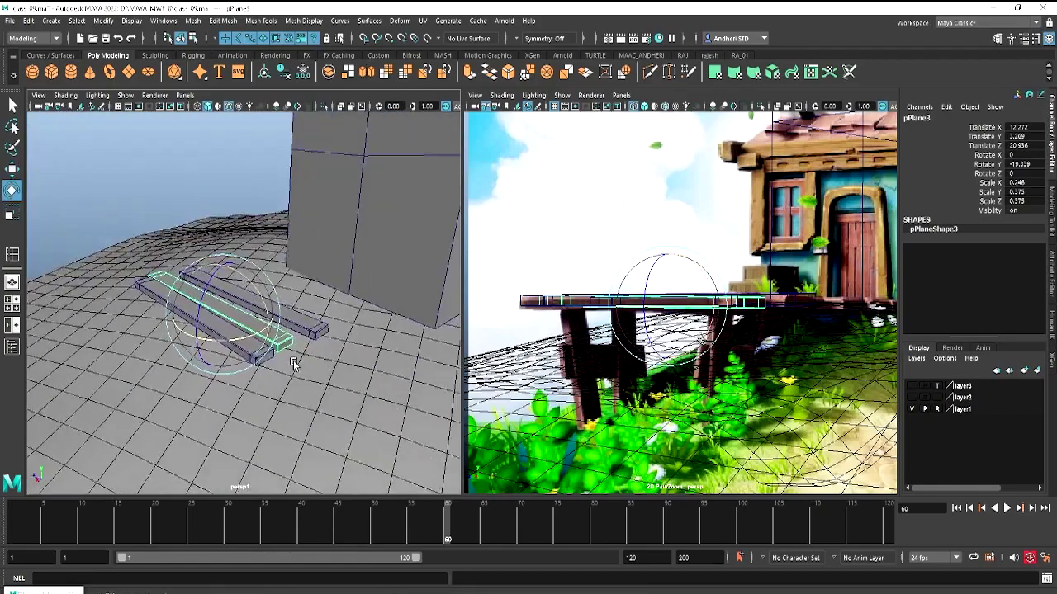
Duplicate the front plank, slide the copy into the row and angle it slightly
{"action": "left_click", "coordinate": [227, 376]}
{"action": "left_click", "coordinate": [227, 373]}
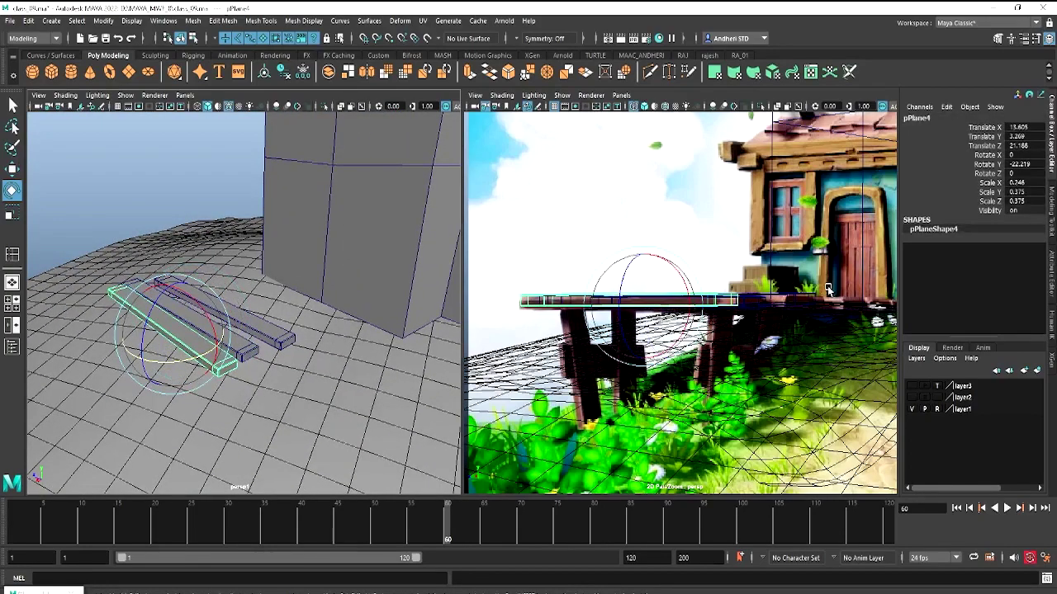
{"action": "mouse_move", "coordinate": [290, 347]}
{"action": "left_mouse_down", "text": "alt"}
{"action": "mouse_move", "coordinate": [191, 365]}
{"action": "mouse_move", "coordinate": [172, 382]}
{"action": "mouse_move", "coordinate": [239, 332]}
{"action": "left_mouse_up", "text": "alt"}
{"action": "key", "text": "ctrl+d"}
{"action": "key", "text": "w"}
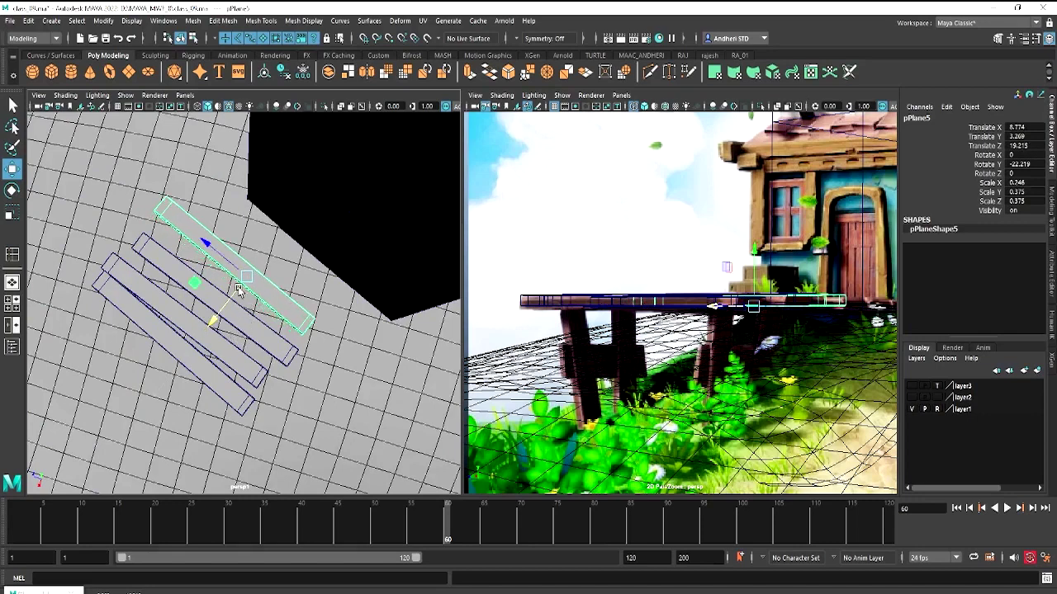
{"action": "left_click_drag", "start_coordinate": [216, 263], "coordinate": [213, 282]}
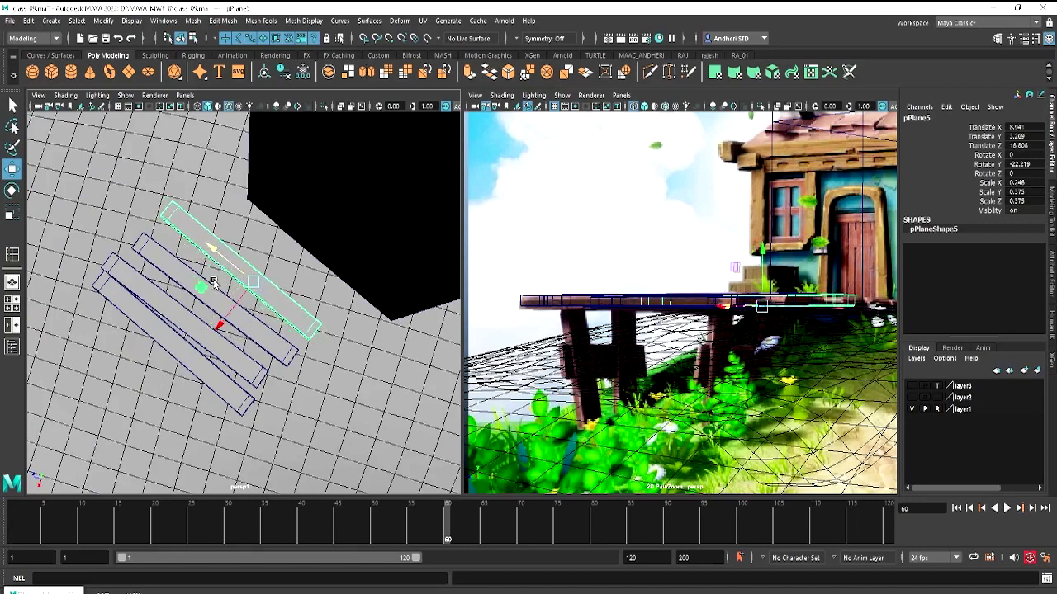
{"action": "left_click_drag", "start_coordinate": [219, 319], "coordinate": [214, 325]}
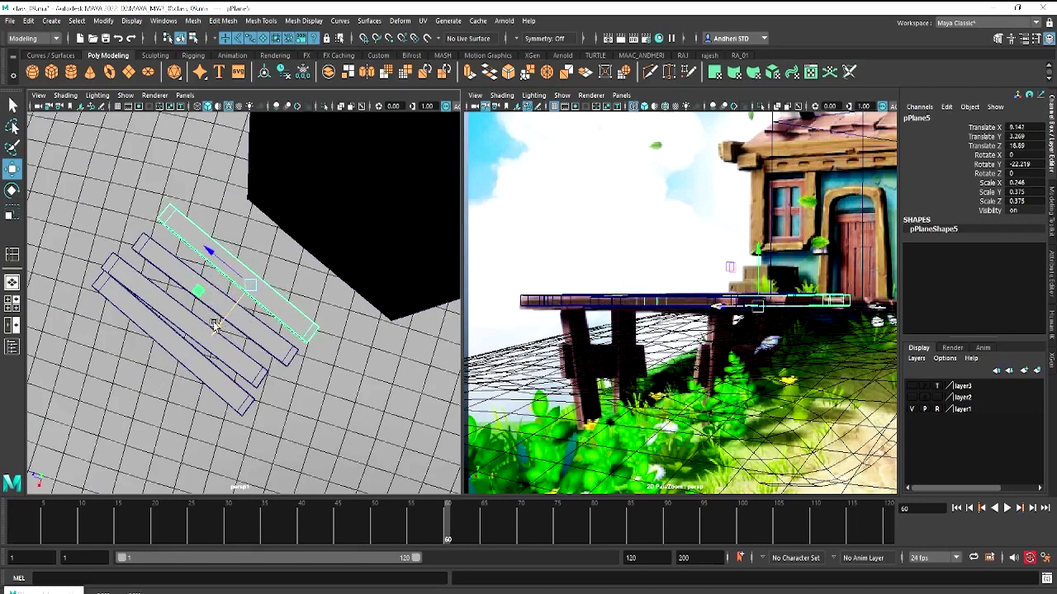
{"action": "key", "text": "e"}
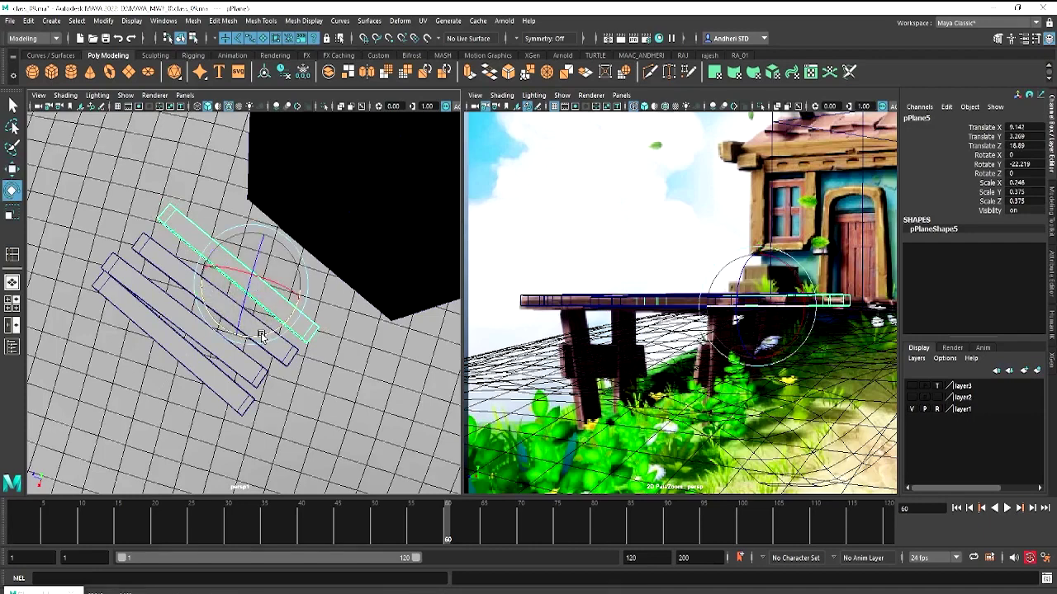
{"action": "left_click_drag", "start_coordinate": [260, 336], "coordinate": [295, 293]}
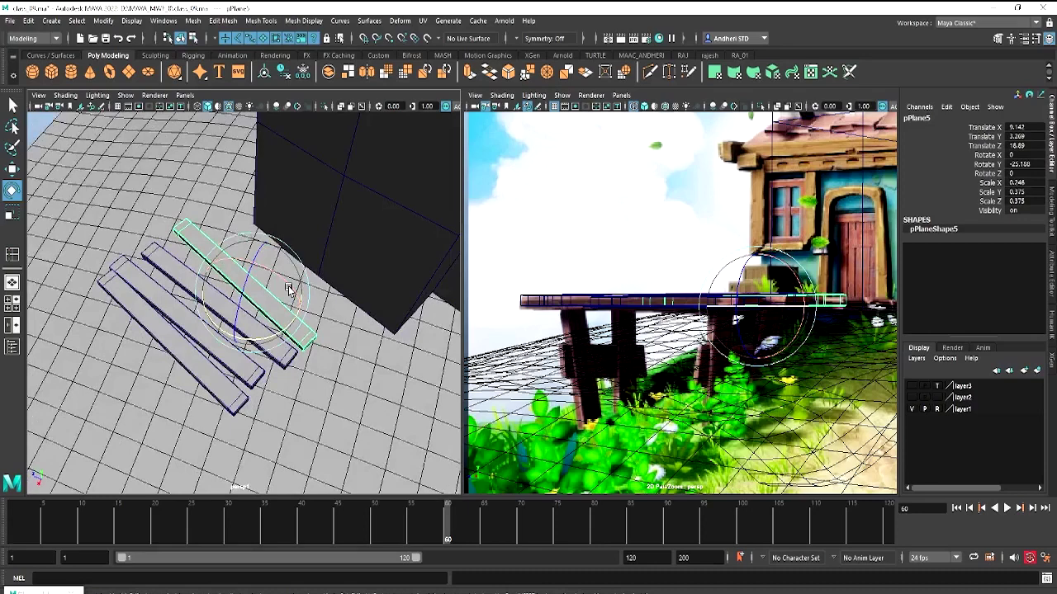
{"action": "mouse_move", "coordinate": [304, 294]}
{"action": "left_mouse_down", "text": "alt"}
{"action": "mouse_move", "coordinate": [311, 252]}
{"action": "mouse_move", "coordinate": [290, 300]}
{"action": "mouse_move", "coordinate": [255, 330]}
{"action": "mouse_move", "coordinate": [242, 268]}
{"action": "left_mouse_up", "text": "alt"}
Add two more plank copies, shifting and angling the first into the row
{"action": "key", "text": "ctrl+d"}
{"action": "key", "text": "w"}
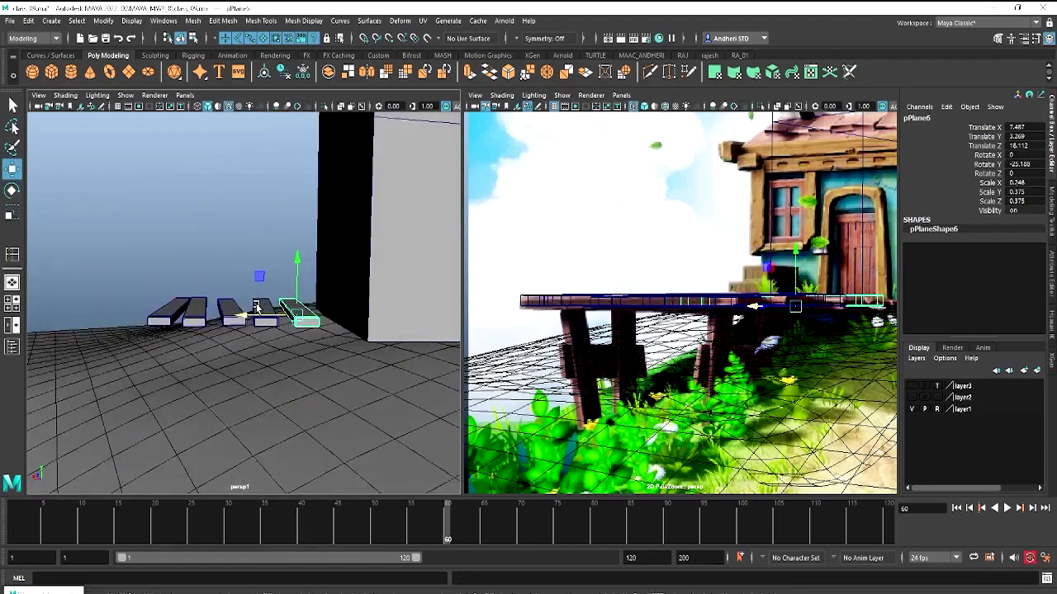
{"action": "mouse_move", "coordinate": [256, 308]}
{"action": "left_mouse_down", "text": "alt"}
{"action": "mouse_move", "coordinate": [289, 333]}
{"action": "mouse_move", "coordinate": [264, 346]}
{"action": "mouse_move", "coordinate": [271, 309]}
{"action": "mouse_move", "coordinate": [388, 320]}
{"action": "mouse_move", "coordinate": [403, 339]}
{"action": "left_mouse_up", "text": "alt"}
{"action": "key", "text": "e"}
{"action": "key", "text": "ctrl+d"}
{"action": "key", "text": "w"}
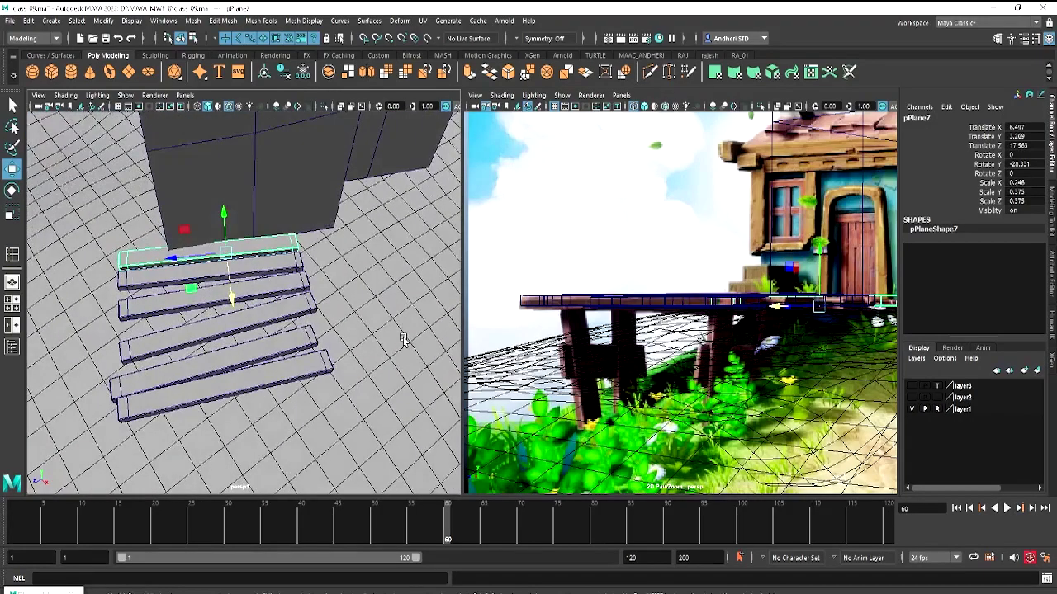
Tilt the second and top planks slightly out of level
{"action": "left_click_drag", "start_coordinate": [239, 258], "coordinate": [232, 320], "text": "alt"}
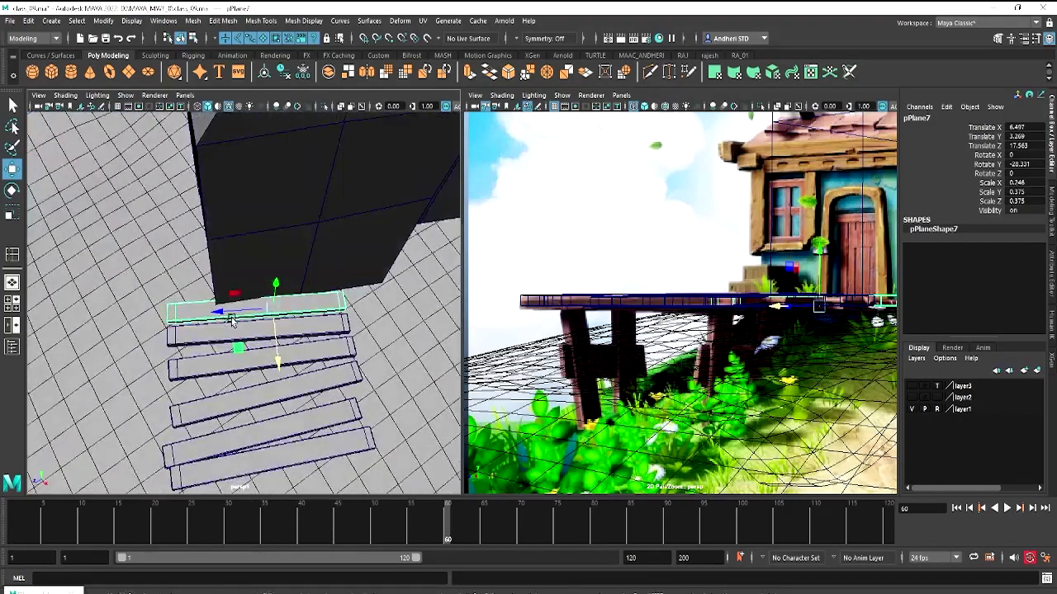
{"action": "left_click", "coordinate": [188, 337]}
{"action": "key", "text": "e"}
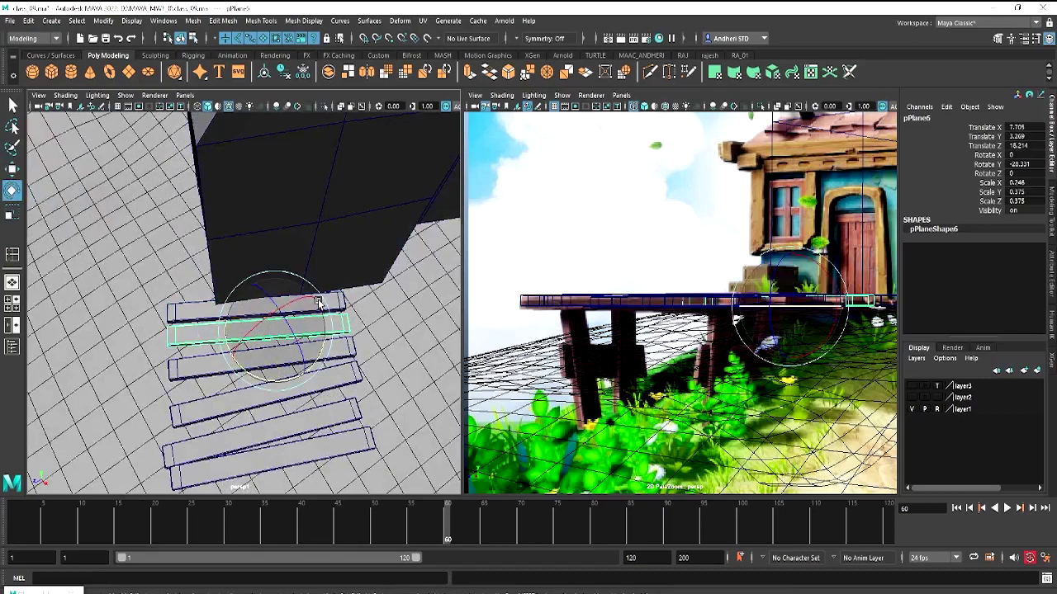
{"action": "left_click_drag", "start_coordinate": [304, 284], "coordinate": [316, 295]}
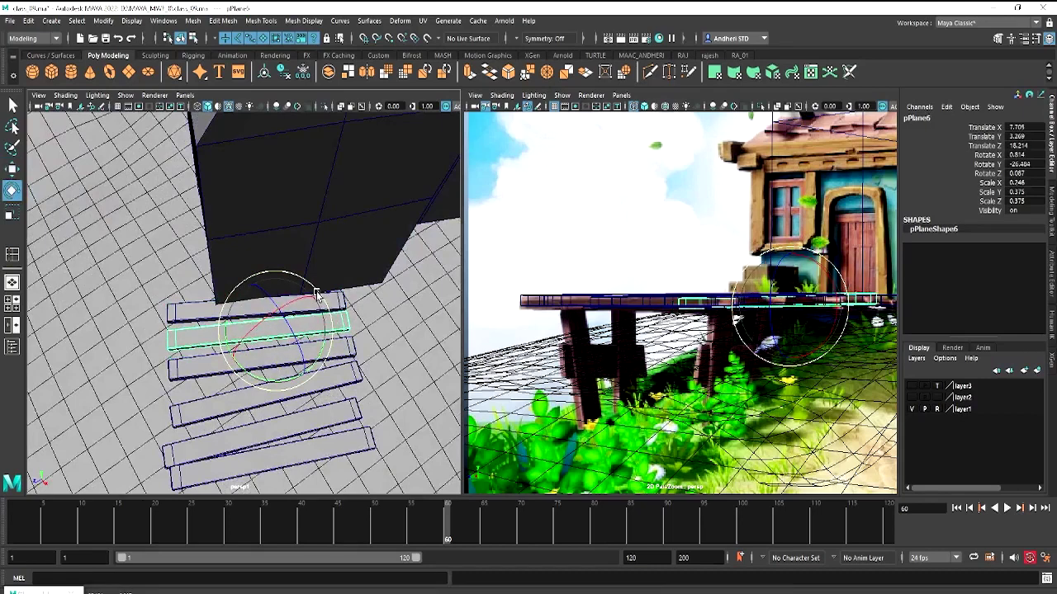
{"action": "left_click", "coordinate": [175, 315]}
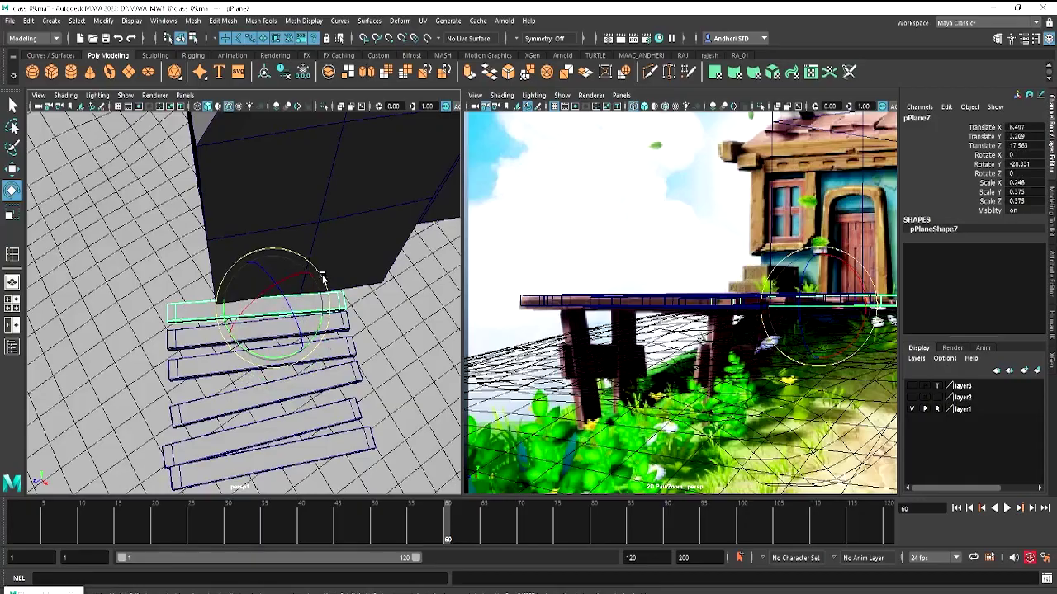
{"action": "mouse_move", "coordinate": [322, 278]}
{"action": "left_mouse_down"}
{"action": "mouse_move", "coordinate": [240, 338]}
{"action": "mouse_move", "coordinate": [283, 314]}
{"action": "mouse_move", "coordinate": [260, 325]}
{"action": "mouse_move", "coordinate": [159, 293]}
{"action": "mouse_move", "coordinate": [207, 314]}
{"action": "mouse_move", "coordinate": [176, 302]}
{"action": "mouse_move", "coordinate": [203, 334]}
{"action": "left_mouse_up"}
Select only the long front plank for editing
{"action": "left_click", "coordinate": [163, 300]}
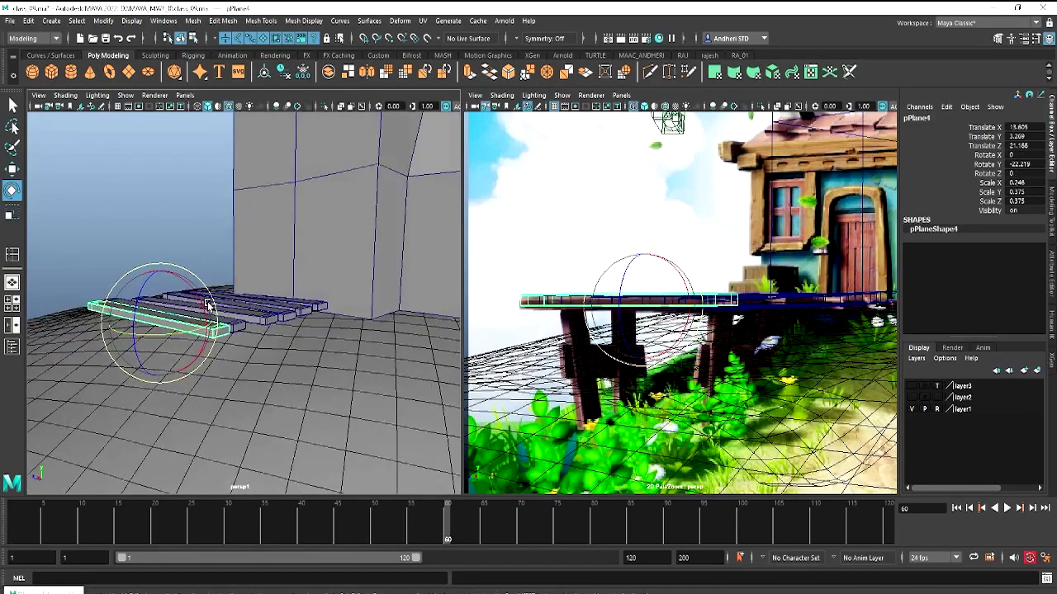
{"action": "key", "text": "w"}
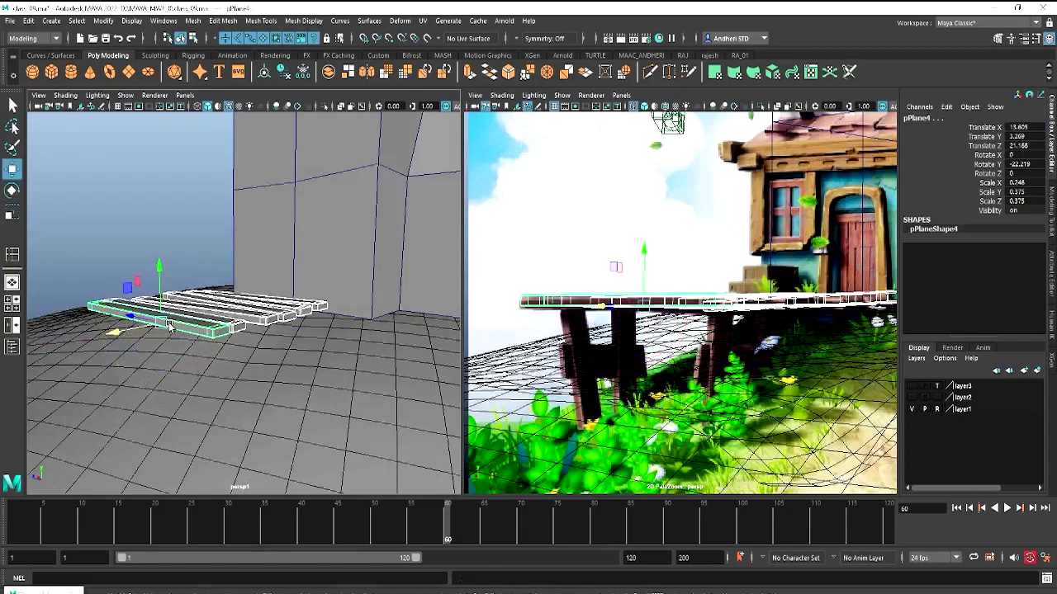
{"action": "left_click", "coordinate": [190, 337]}
{"action": "left_click", "coordinate": [182, 326]}
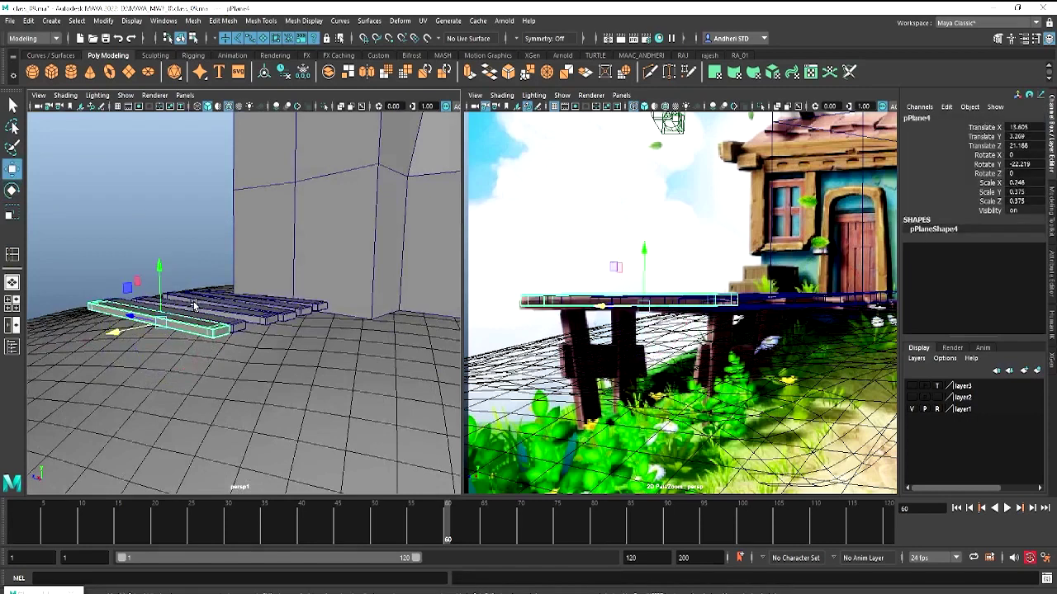
{"action": "left_click", "coordinate": [1016, 127]}
Try tipping the front plank upright, then undo the rotation
{"action": "key", "text": "e"}
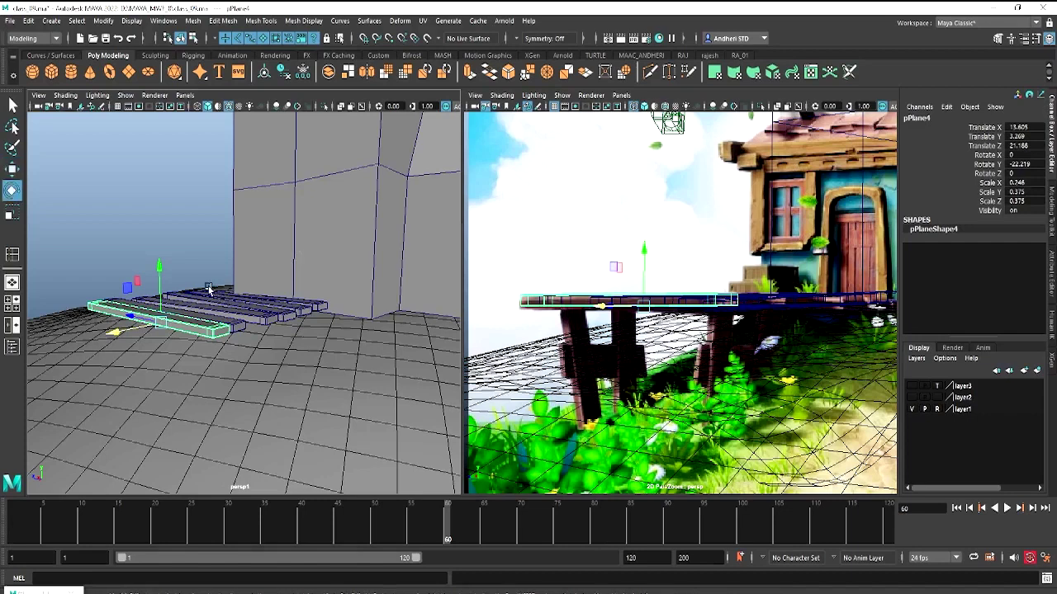
{"action": "left_click_drag", "start_coordinate": [196, 289], "coordinate": [212, 348]}
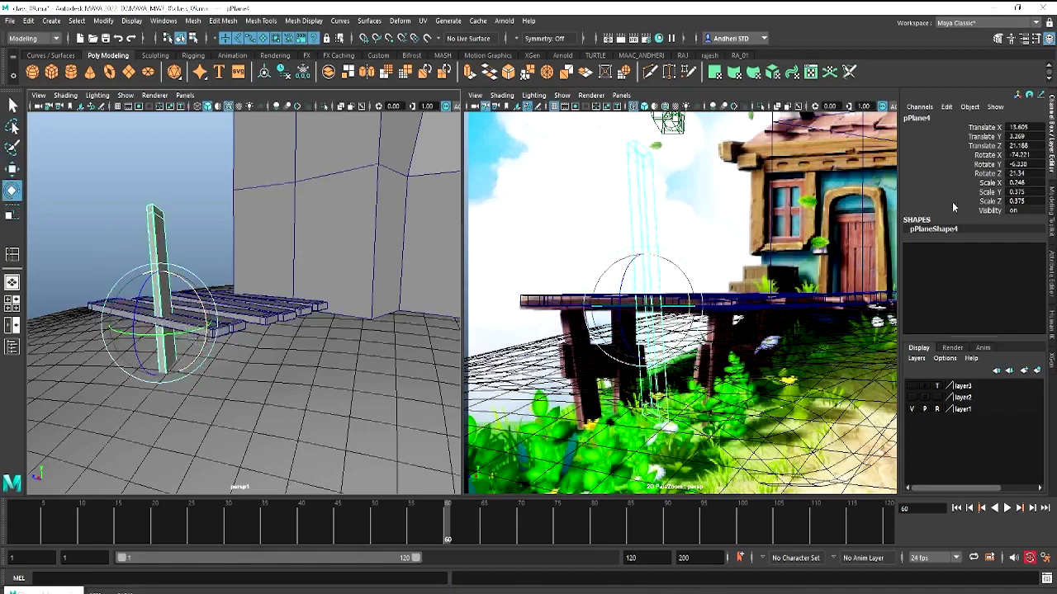
{"action": "left_click_drag", "start_coordinate": [203, 289], "coordinate": [207, 361]}
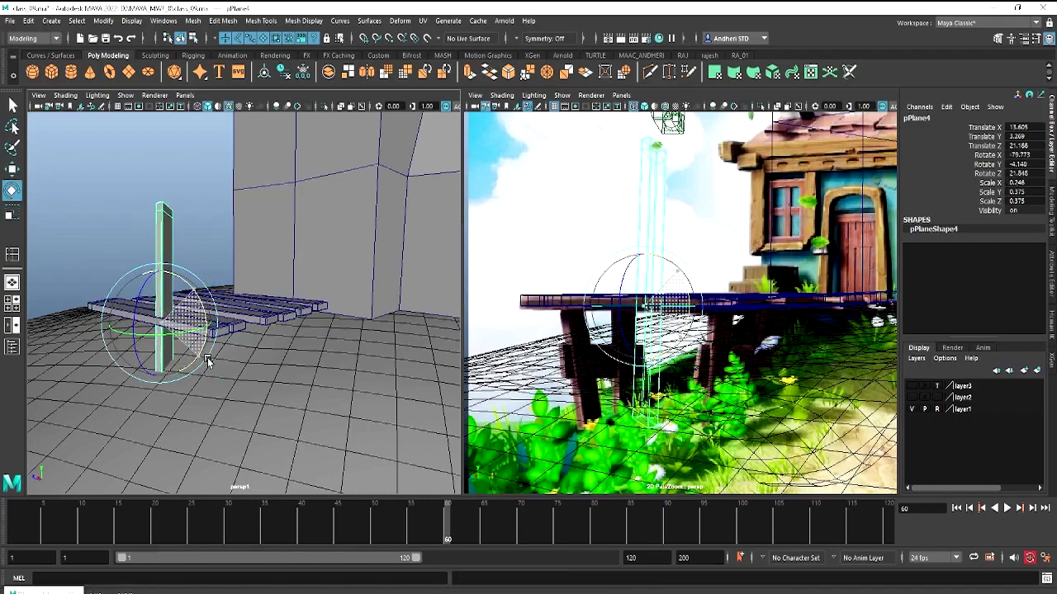
{"action": "left_click_drag", "start_coordinate": [206, 361], "coordinate": [130, 288], "text": "alt"}
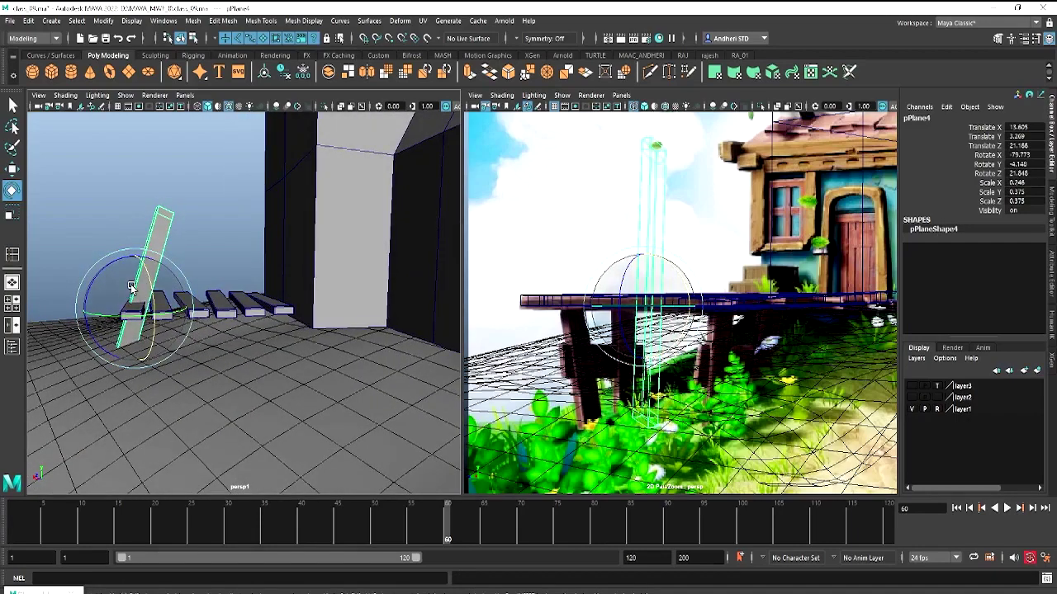
{"action": "key", "text": "ctrl+z"}
{"action": "left_click_drag", "start_coordinate": [130, 287], "coordinate": [237, 349], "text": "alt"}
Narrow the plank and stand it upright with a 90-degree X rotation
{"action": "key", "text": "r"}
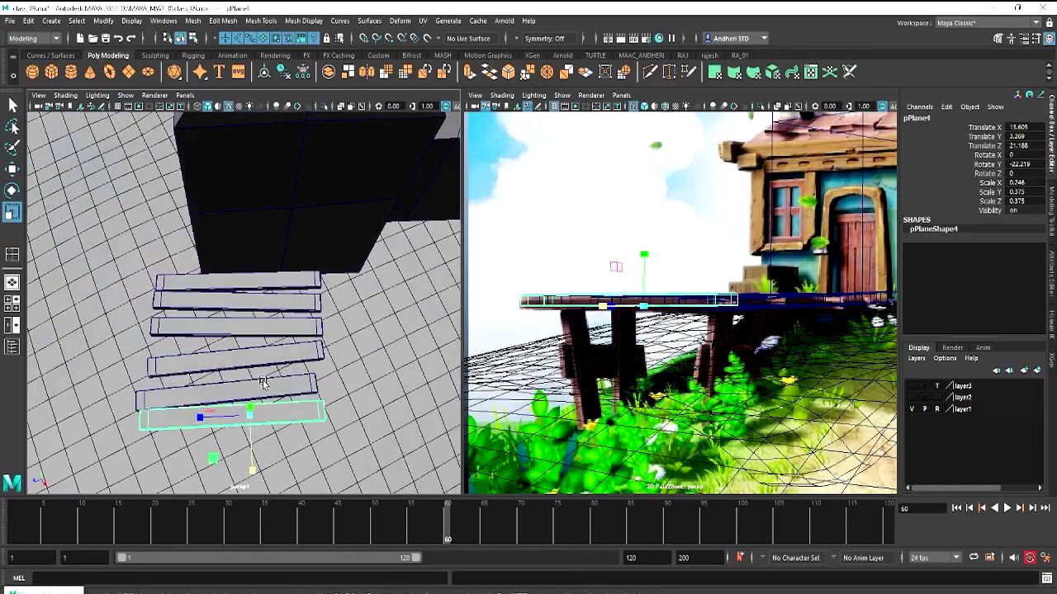
{"action": "middle_click_drag", "start_coordinate": [237, 349], "coordinate": [256, 347]}
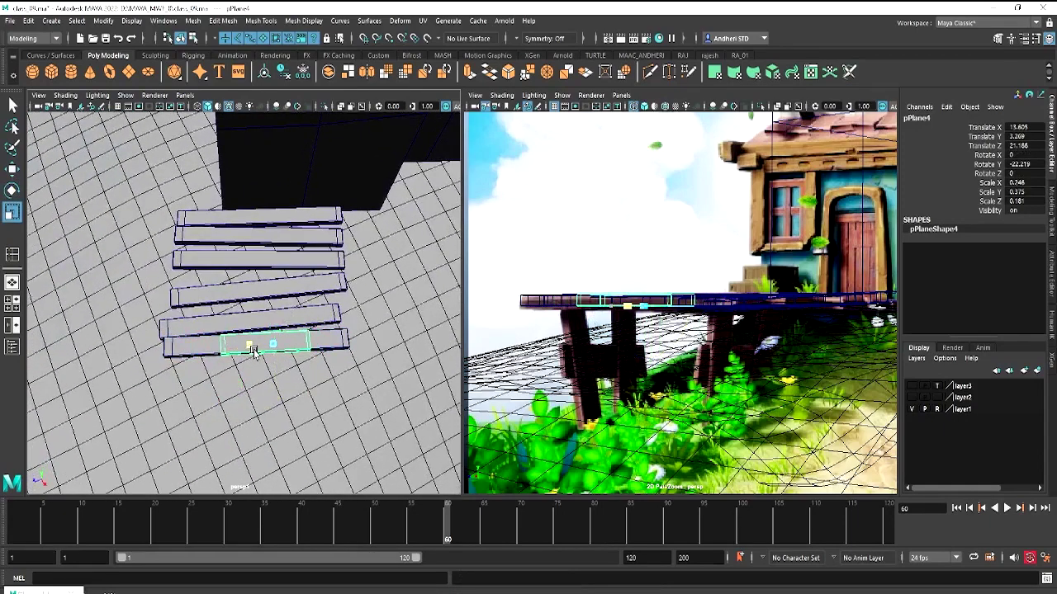
{"action": "key", "text": "e"}
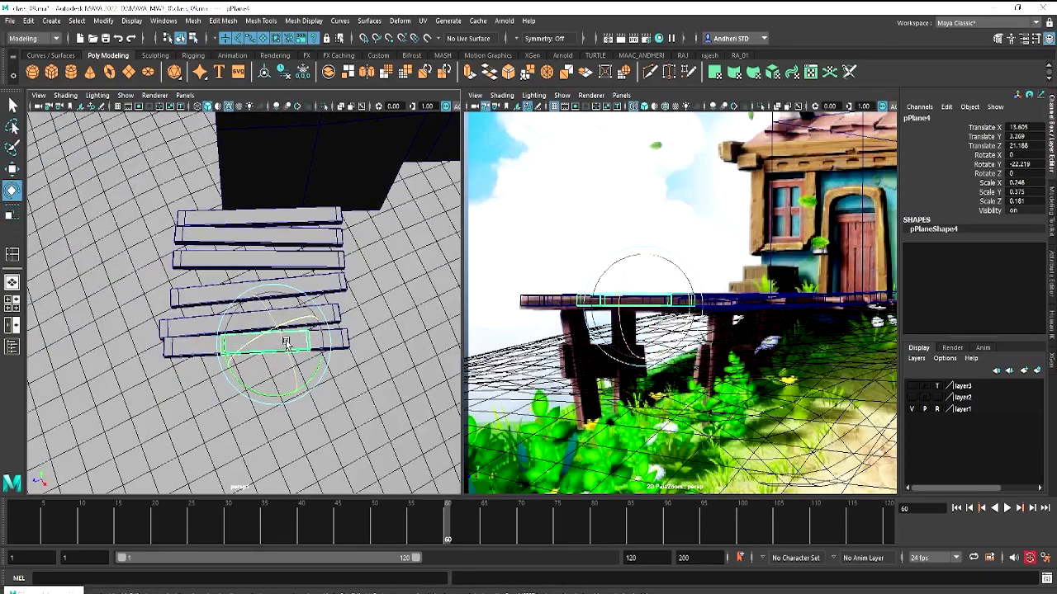
{"action": "left_click_drag", "start_coordinate": [286, 341], "coordinate": [225, 320]}
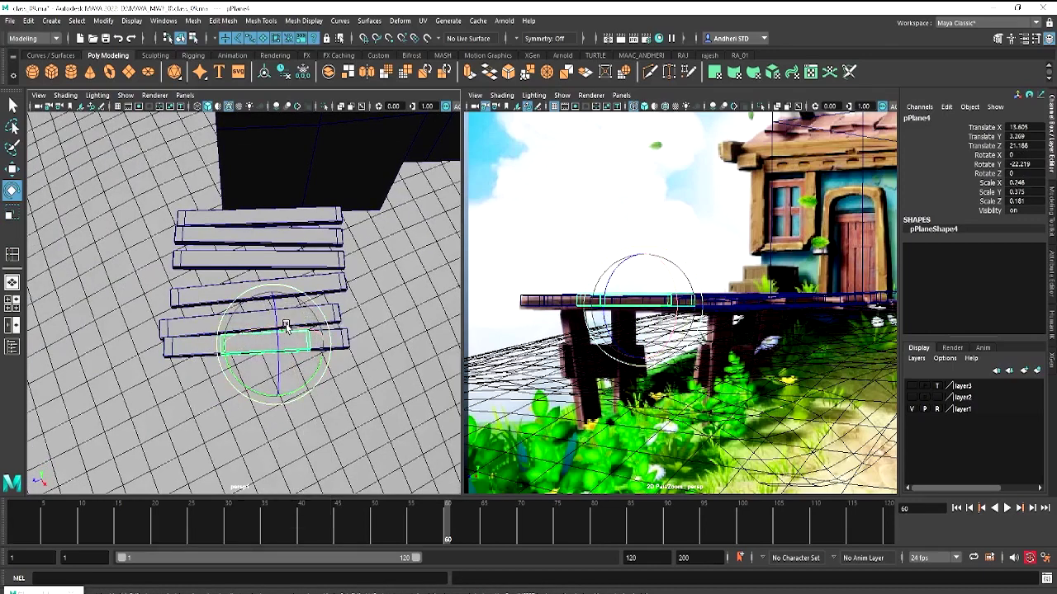
{"action": "mouse_move", "coordinate": [289, 351]}
{"action": "left_mouse_down"}
{"action": "mouse_move", "coordinate": [314, 335]}
{"action": "mouse_move", "coordinate": [347, 339]}
{"action": "left_mouse_up"}
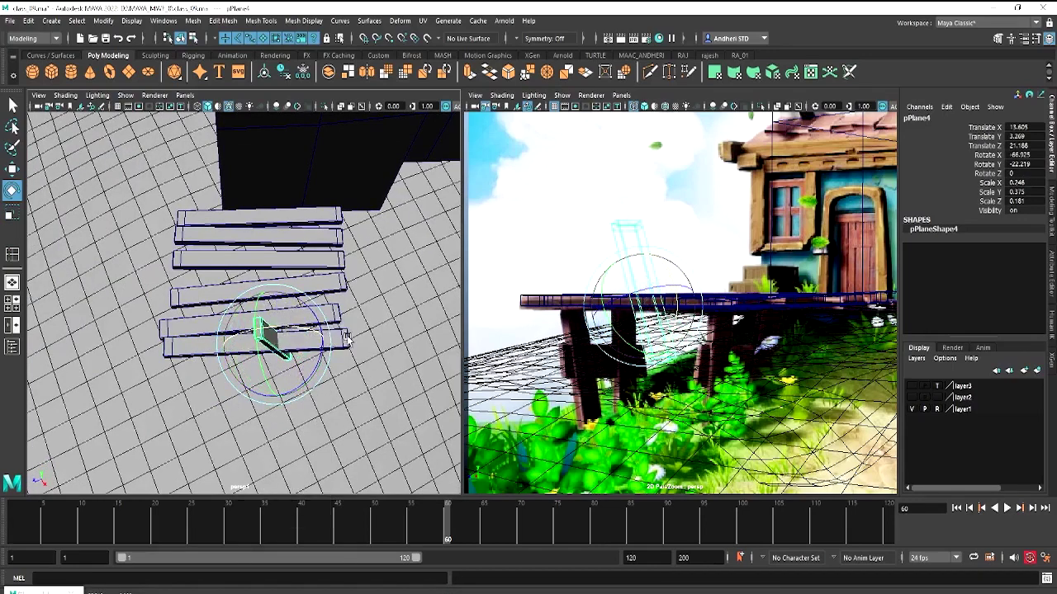
{"action": "left_click", "coordinate": [1032, 154]}
{"action": "type", "text": "90"}
{"action": "key", "text": "Return"}
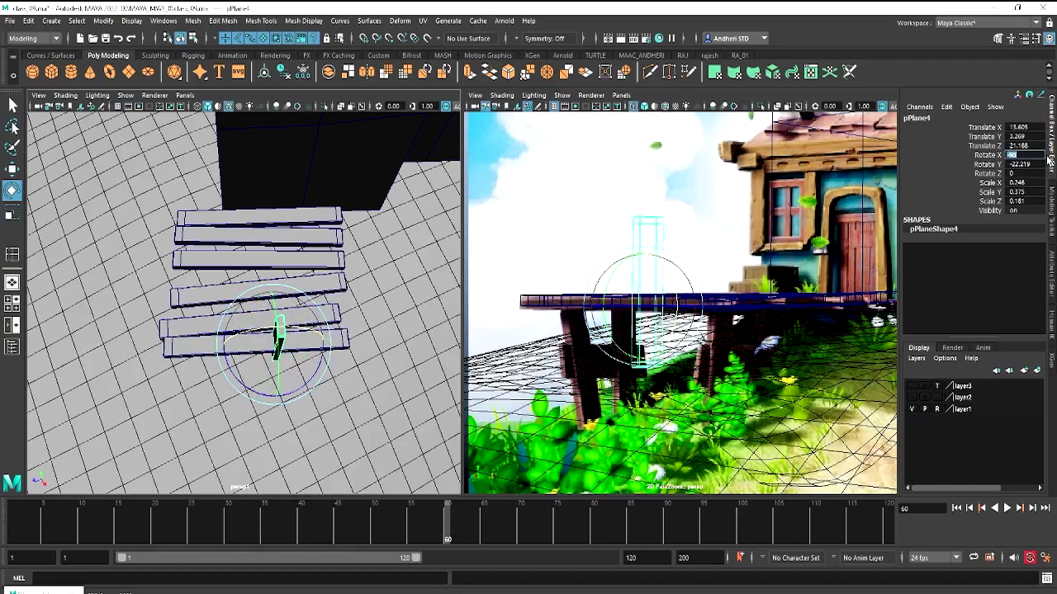
Lower the upright post to the ground beneath the deck's front edge
{"action": "left_click", "coordinate": [350, 394]}
{"action": "mouse_move", "coordinate": [350, 394]}
{"action": "left_mouse_down", "text": "alt"}
{"action": "mouse_move", "coordinate": [288, 347]}
{"action": "mouse_move", "coordinate": [242, 270]}
{"action": "left_mouse_up", "text": "alt"}
{"action": "left_click", "coordinate": [215, 238]}
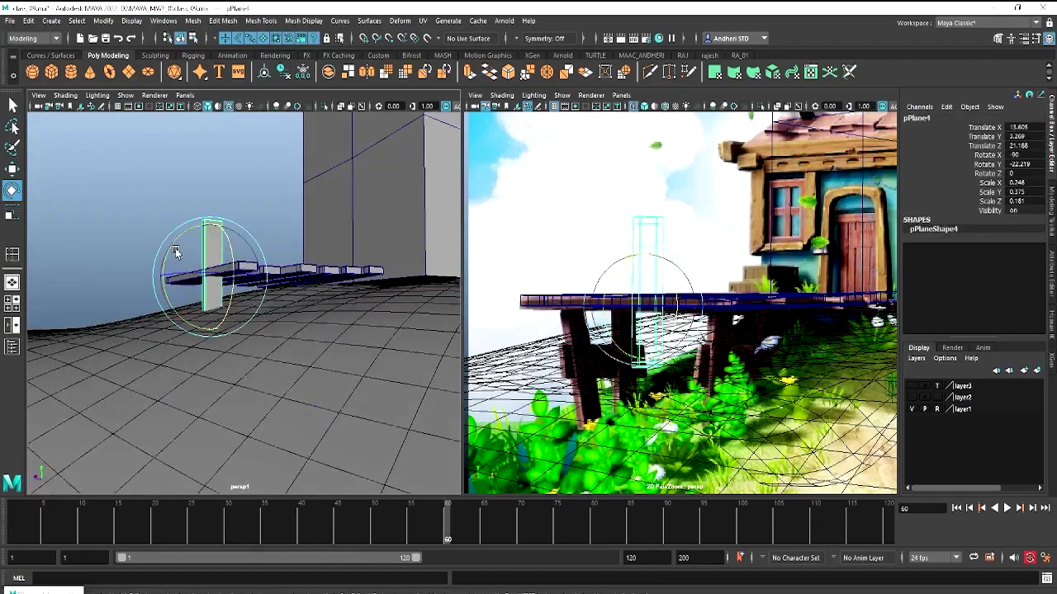
{"action": "key", "text": "w"}
{"action": "mouse_move", "coordinate": [212, 229]}
{"action": "left_mouse_down"}
{"action": "mouse_move", "coordinate": [213, 276]}
{"action": "mouse_move", "coordinate": [228, 304]}
{"action": "left_mouse_up"}
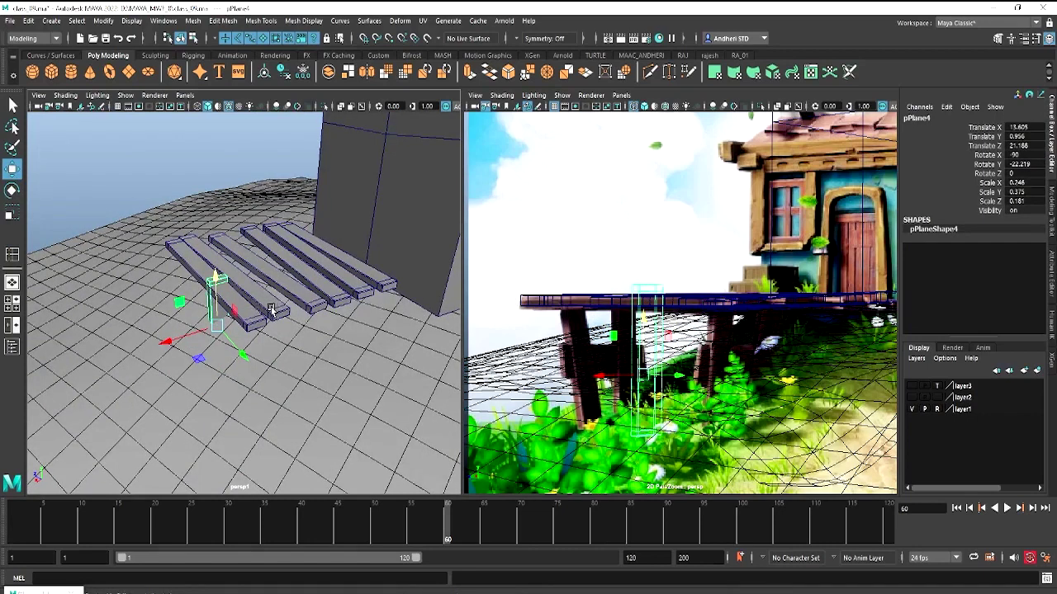
{"action": "mouse_move", "coordinate": [271, 309]}
{"action": "left_mouse_down", "text": "alt"}
{"action": "mouse_move", "coordinate": [276, 280]}
{"action": "mouse_move", "coordinate": [261, 319]}
{"action": "mouse_move", "coordinate": [210, 285]}
{"action": "left_mouse_up", "text": "alt"}
{"action": "mouse_move", "coordinate": [179, 241]}
{"action": "left_mouse_down"}
{"action": "mouse_move", "coordinate": [180, 272]}
{"action": "mouse_move", "coordinate": [211, 264]}
{"action": "mouse_move", "coordinate": [224, 275]}
{"action": "left_mouse_up"}
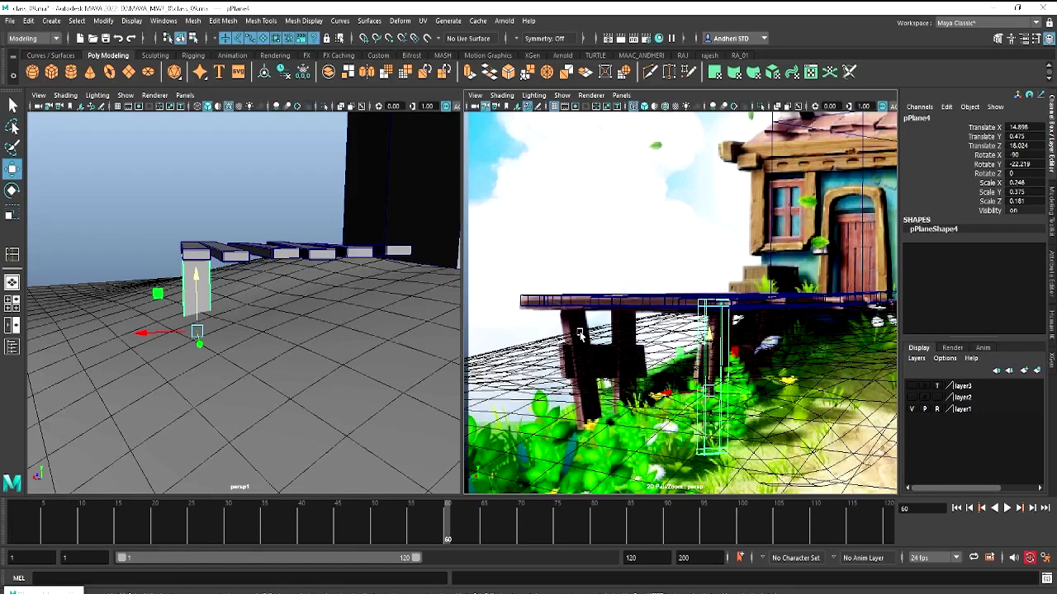
{"action": "left_click", "coordinate": [633, 327]}
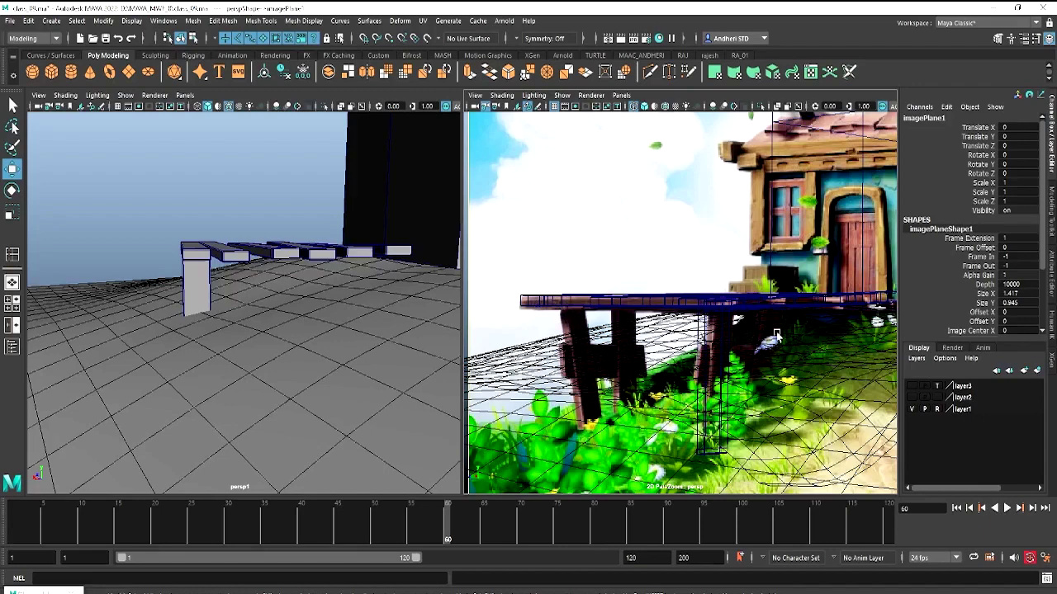
Scale the leg to X 0.182, Z 0.138, tilt it slightly and position it under the deck
{"action": "mouse_move", "coordinate": [239, 261]}
{"action": "left_mouse_down", "text": "alt"}
{"action": "mouse_move", "coordinate": [247, 302]}
{"action": "mouse_move", "coordinate": [244, 250]}
{"action": "left_mouse_up", "text": "alt"}
{"action": "left_click", "coordinate": [251, 297]}
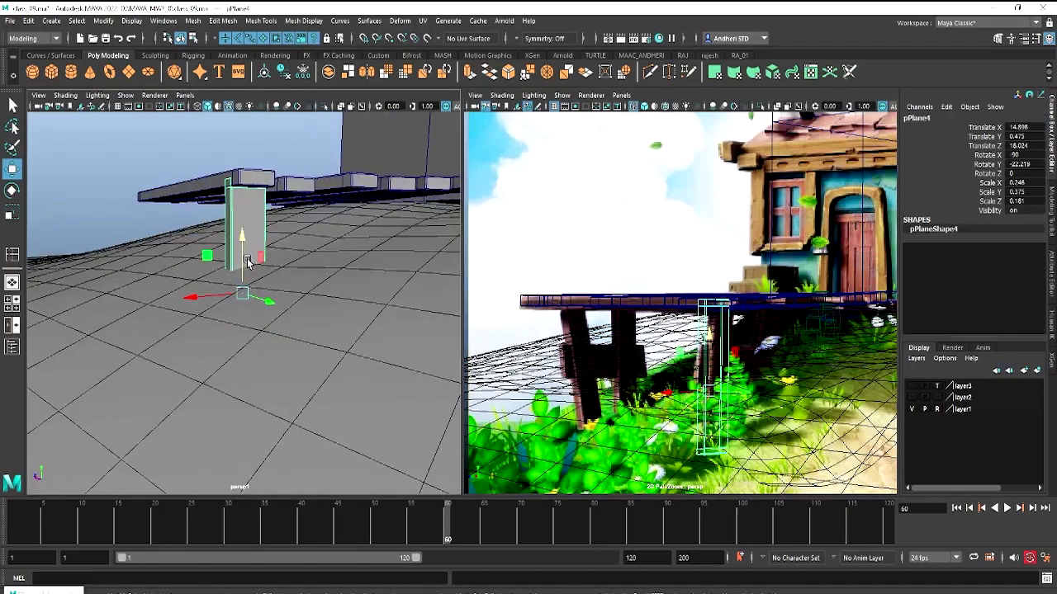
{"action": "key", "text": "r"}
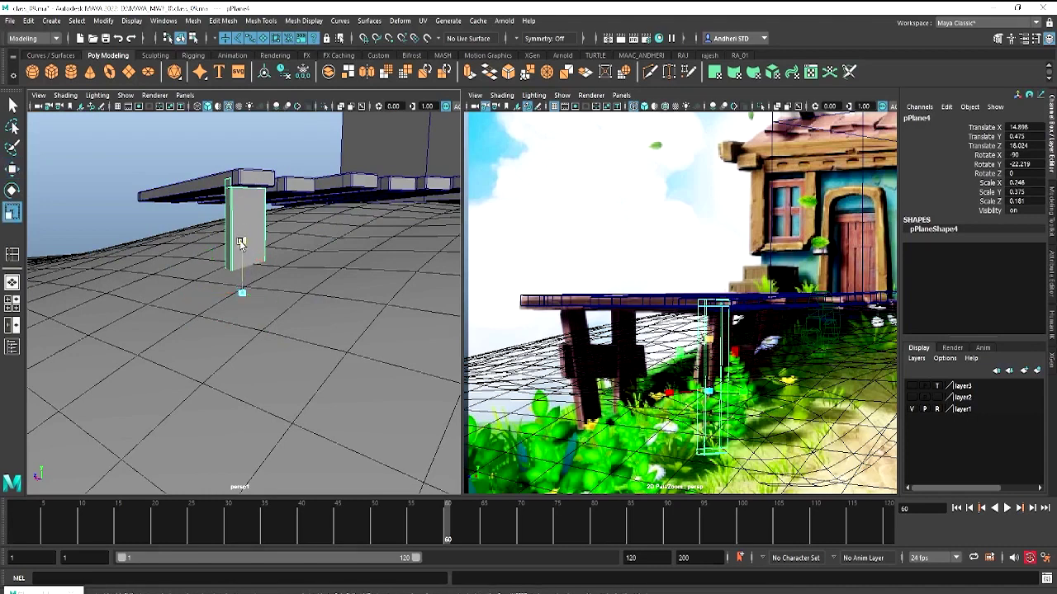
{"action": "left_click_drag", "start_coordinate": [243, 240], "coordinate": [242, 254]}
{"action": "left_click_drag", "start_coordinate": [196, 297], "coordinate": [206, 301]}
{"action": "key", "text": "w"}
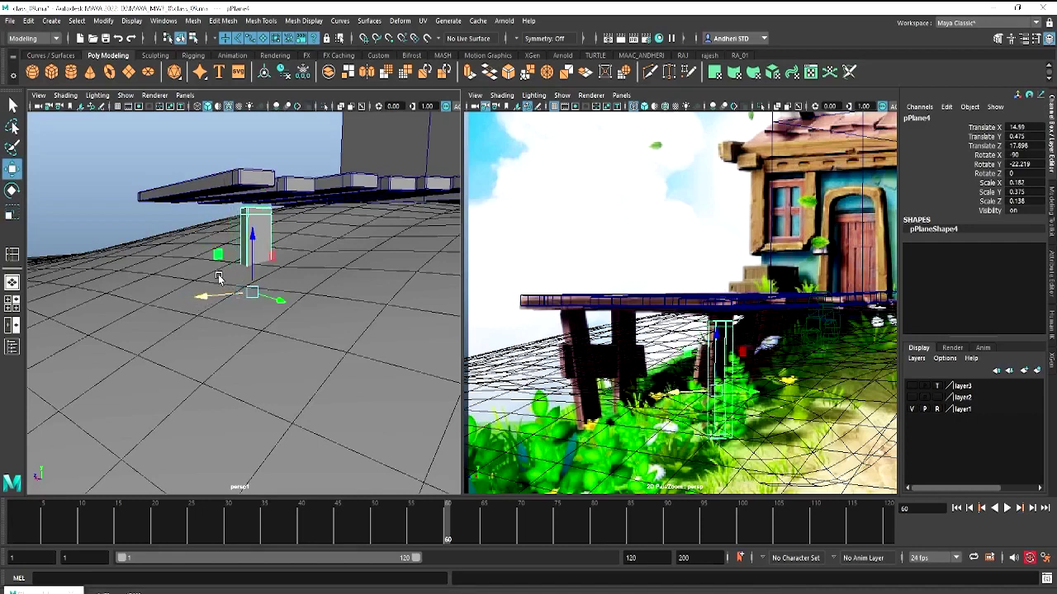
{"action": "key", "text": "e"}
{"action": "mouse_move", "coordinate": [267, 246]}
{"action": "left_mouse_down"}
{"action": "mouse_move", "coordinate": [268, 266]}
{"action": "mouse_move", "coordinate": [258, 212]}
{"action": "left_mouse_up"}
{"action": "key", "text": "w"}
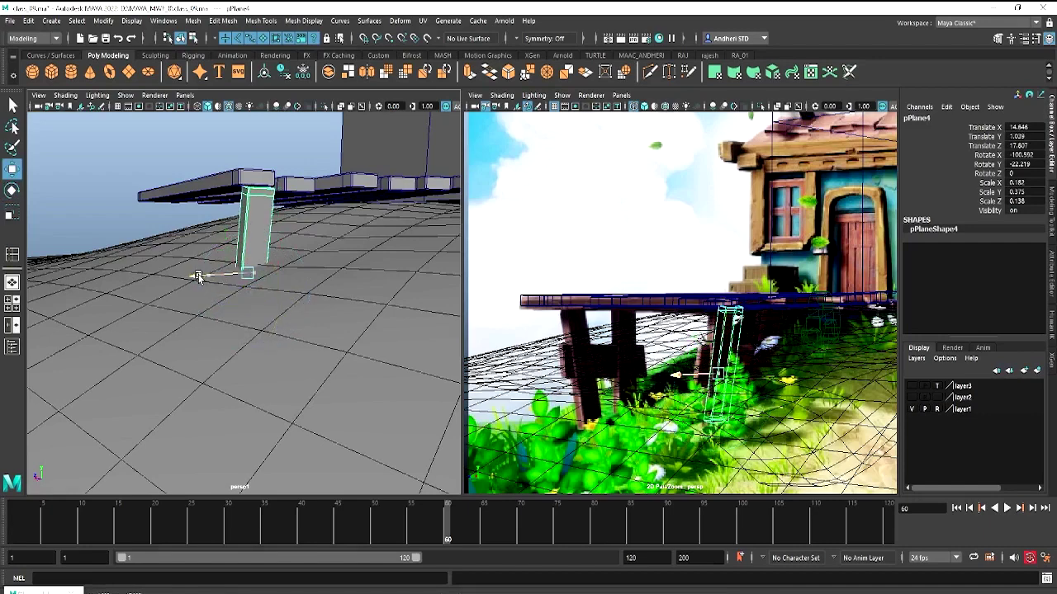
{"action": "left_click_drag", "start_coordinate": [211, 275], "coordinate": [197, 275]}
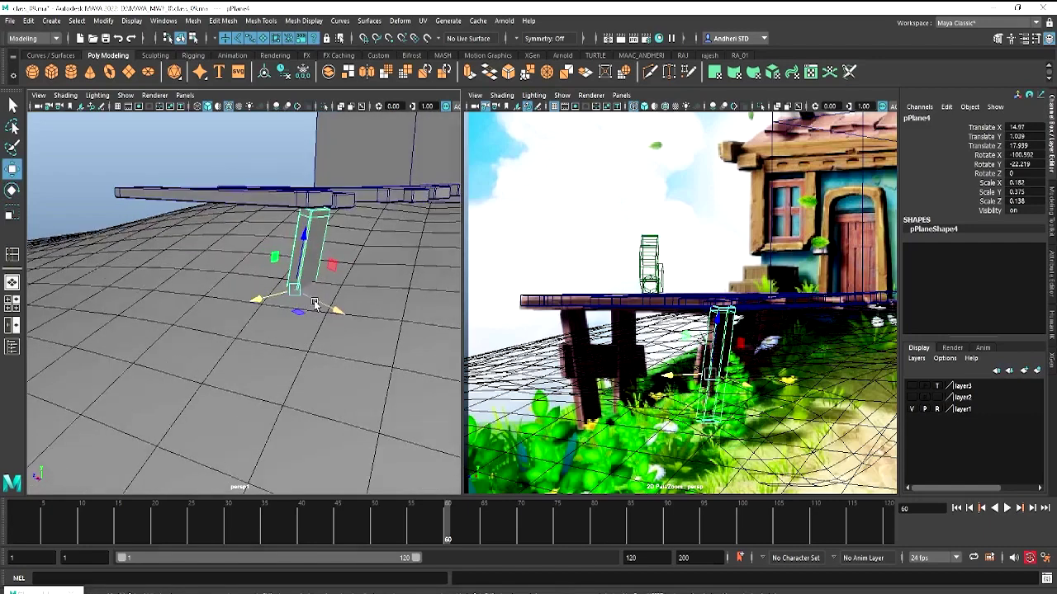
{"action": "left_click_drag", "start_coordinate": [275, 296], "coordinate": [302, 289]}
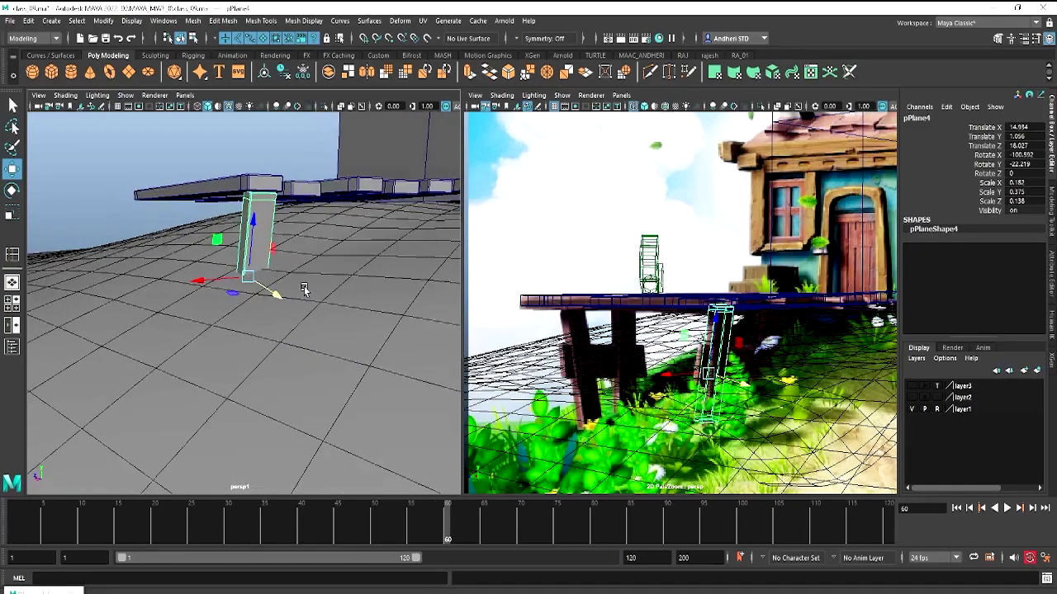
Duplicate the leg and slide the copy, pPlane9, along to about X 14.0
{"action": "mouse_move", "coordinate": [327, 248]}
{"action": "left_mouse_down", "text": "alt"}
{"action": "mouse_move", "coordinate": [319, 267]}
{"action": "mouse_move", "coordinate": [282, 265]}
{"action": "mouse_move", "coordinate": [249, 301]}
{"action": "left_mouse_up", "text": "alt"}
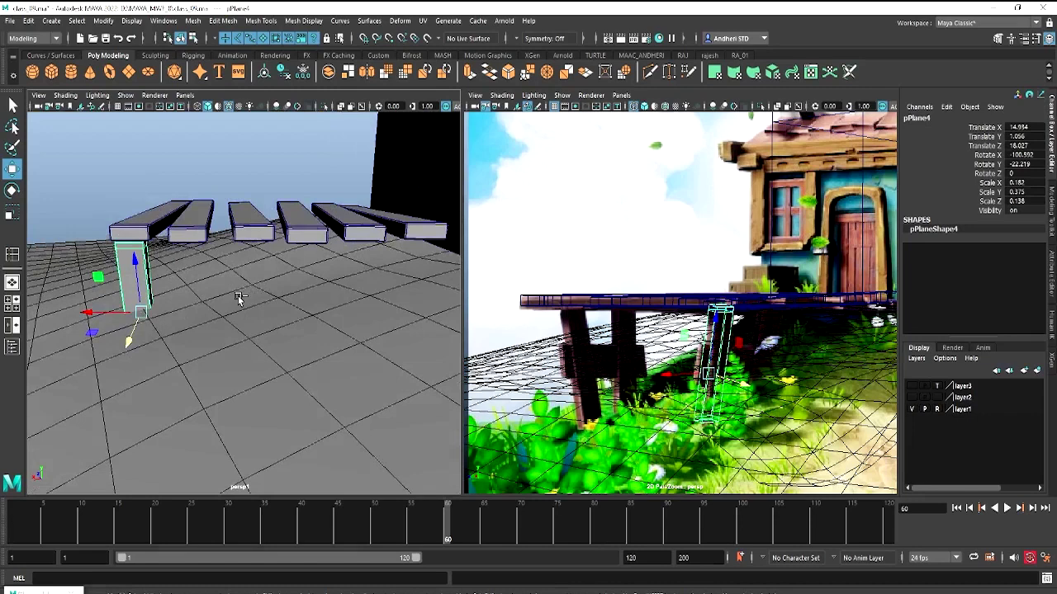
{"action": "key", "text": "ctrl+d"}
{"action": "mouse_move", "coordinate": [92, 313]}
{"action": "left_mouse_down"}
{"action": "mouse_move", "coordinate": [160, 325]}
{"action": "mouse_move", "coordinate": [158, 312]}
{"action": "left_mouse_up"}
Slide plank pPlane3 into line along X and settle leg pPlane9 at X 12.967, Z 17.554
{"action": "left_click", "coordinate": [180, 240]}
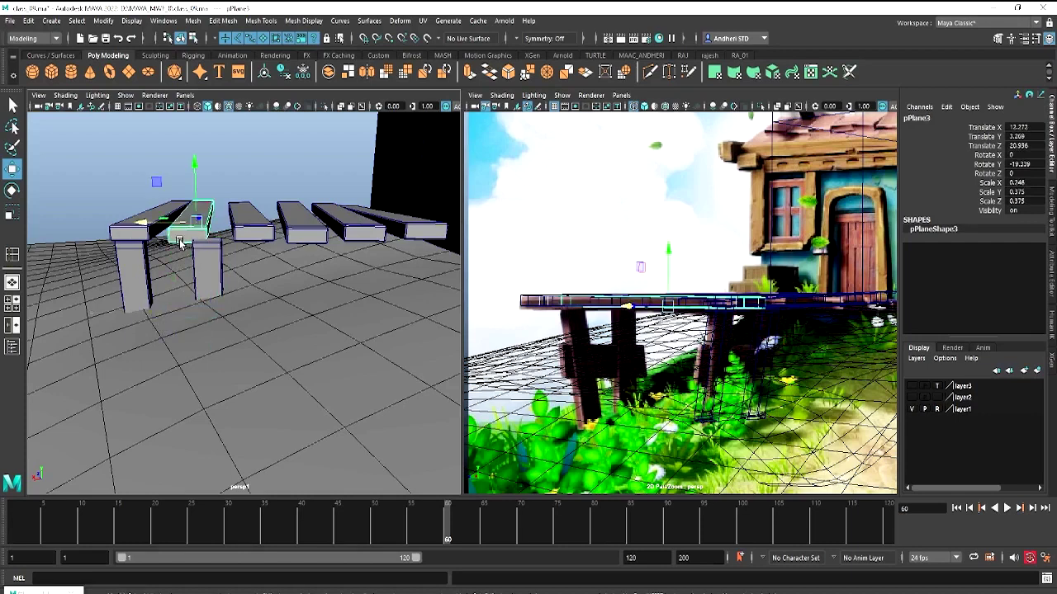
{"action": "left_click_drag", "start_coordinate": [143, 225], "coordinate": [285, 281]}
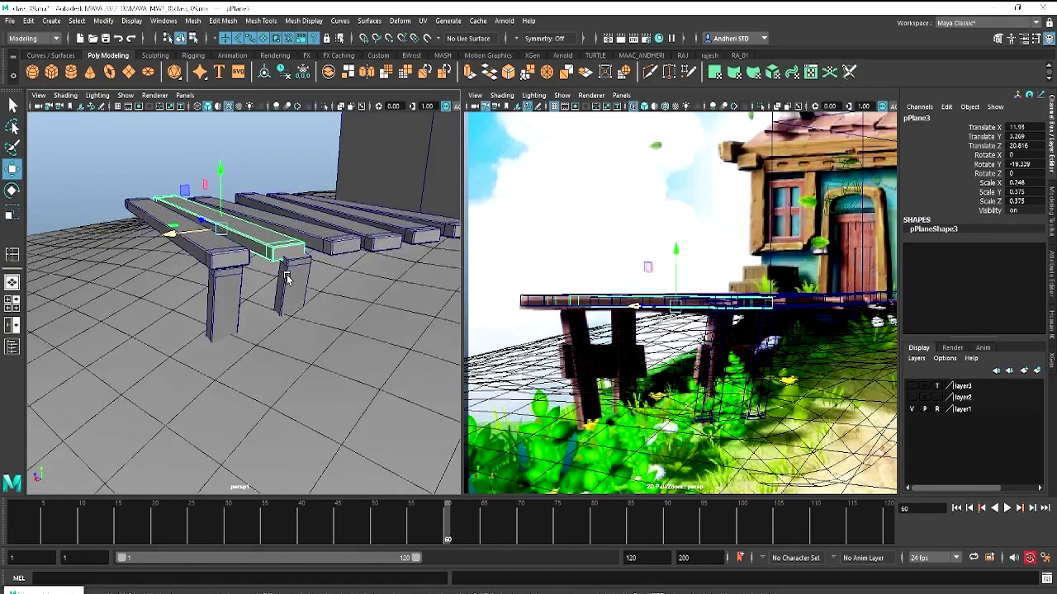
{"action": "left_click", "coordinate": [285, 281]}
{"action": "mouse_move", "coordinate": [305, 353]}
{"action": "left_mouse_down"}
{"action": "mouse_move", "coordinate": [299, 335]}
{"action": "mouse_move", "coordinate": [273, 330]}
{"action": "left_mouse_up"}
{"action": "left_click_drag", "start_coordinate": [265, 257], "coordinate": [256, 264]}
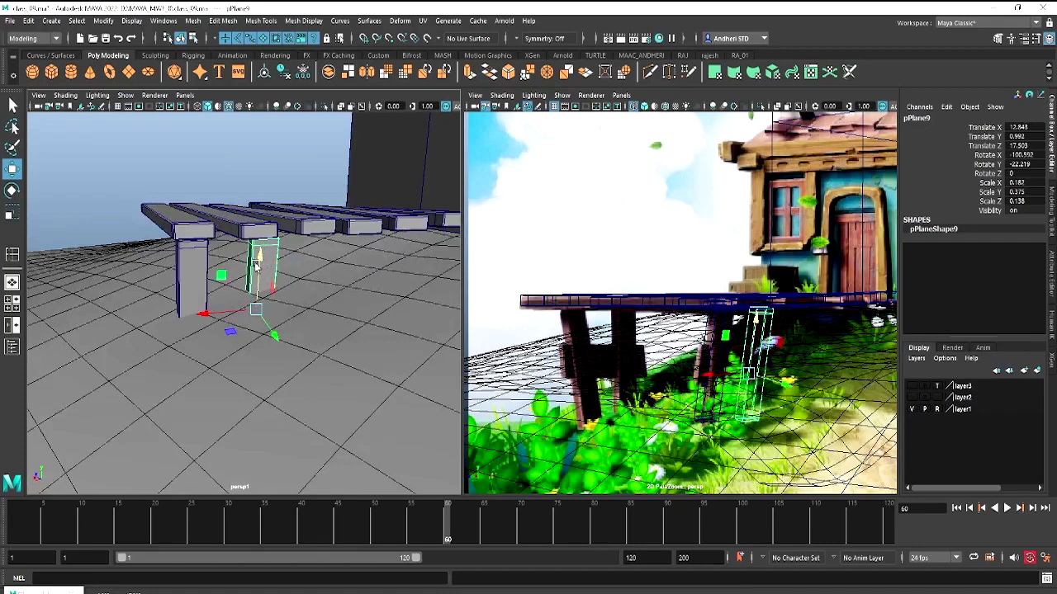
{"action": "left_click_drag", "start_coordinate": [204, 315], "coordinate": [202, 315]}
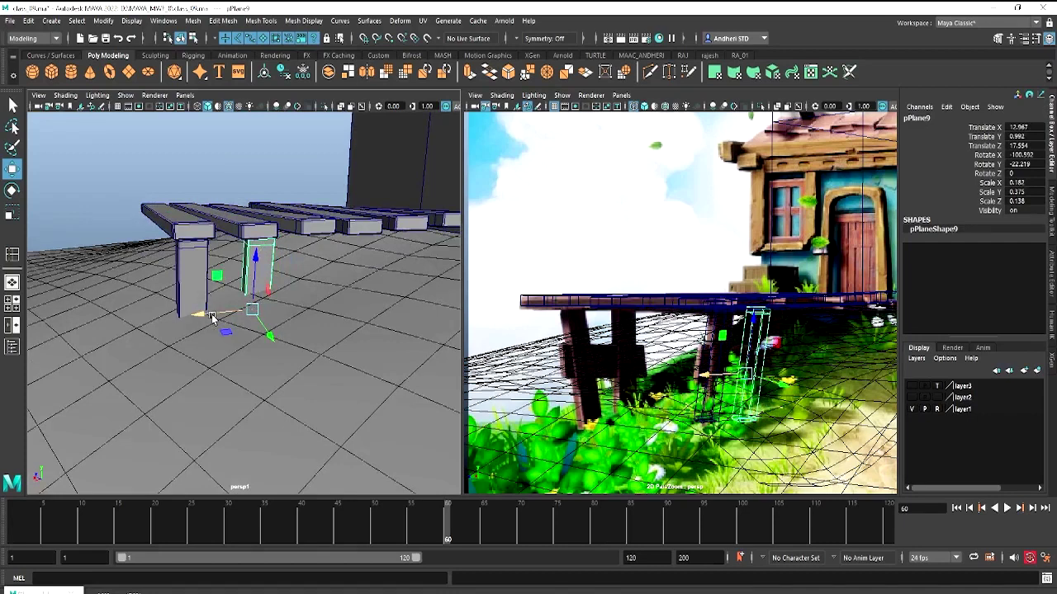
{"action": "mouse_move", "coordinate": [247, 334]}
{"action": "left_mouse_down", "text": "alt"}
{"action": "mouse_move", "coordinate": [289, 314]}
{"action": "mouse_move", "coordinate": [237, 340]}
{"action": "left_mouse_up", "text": "alt"}
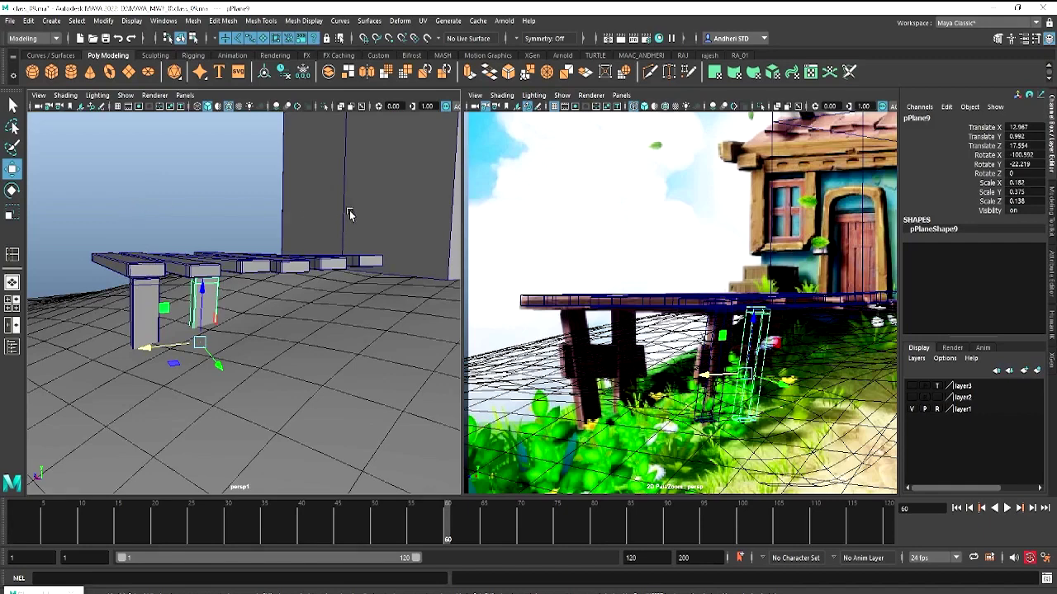
{"action": "scroll", "coordinate": [349, 279], "scroll_direction": "down", "scroll_amount": 3}
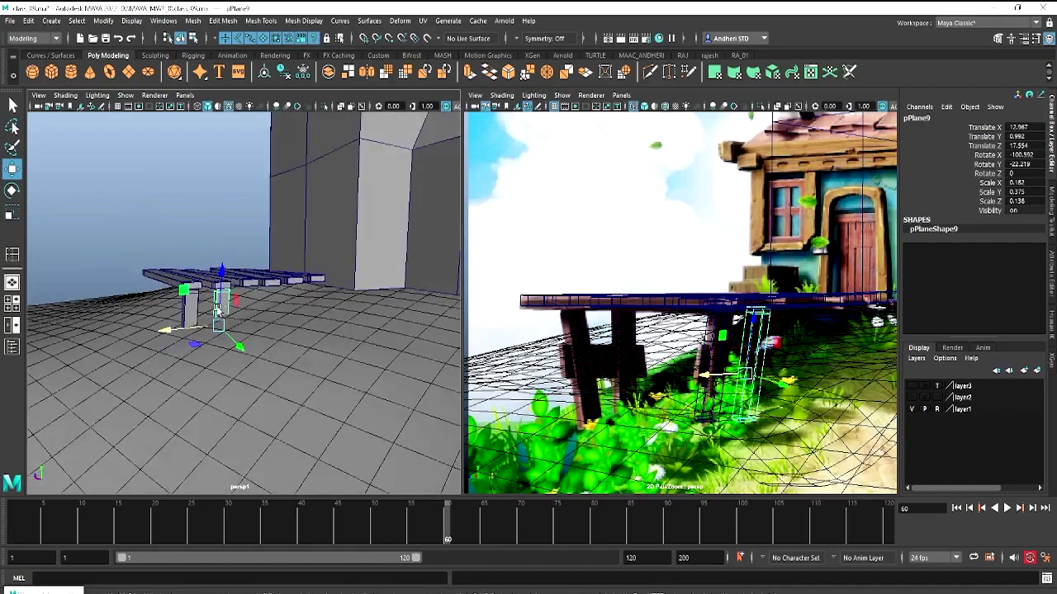
{"action": "mouse_move", "coordinate": [348, 279]}
{"action": "left_mouse_down", "text": "alt"}
{"action": "mouse_move", "coordinate": [232, 284]}
{"action": "mouse_move", "coordinate": [188, 244]}
{"action": "left_mouse_up", "text": "alt"}
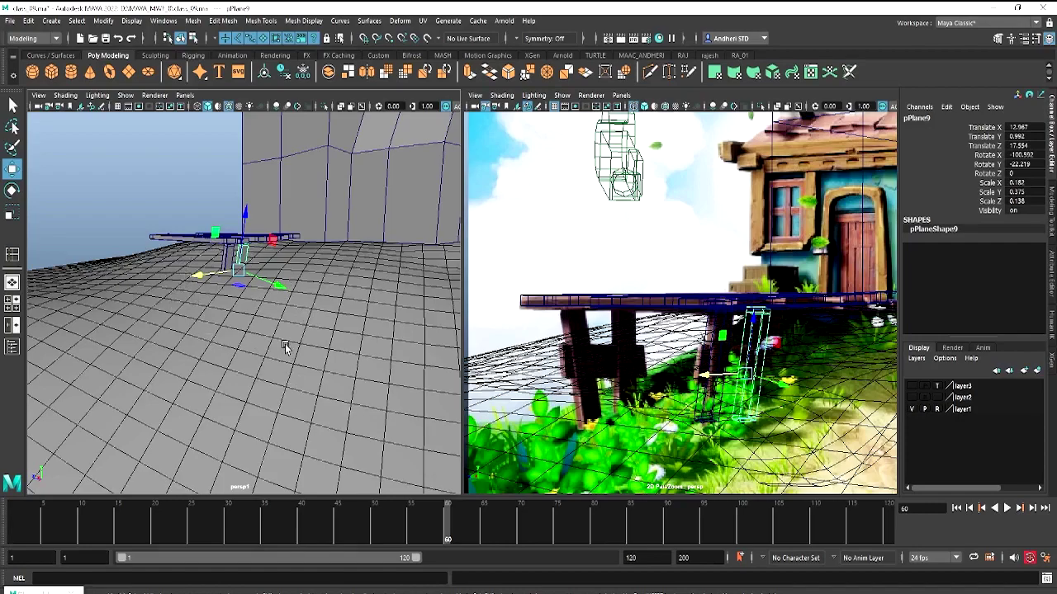
{"action": "mouse_move", "coordinate": [281, 326]}
{"action": "left_mouse_down", "text": "alt"}
{"action": "mouse_move", "coordinate": [319, 358]}
{"action": "mouse_move", "coordinate": [255, 325]}
{"action": "mouse_move", "coordinate": [231, 333]}
{"action": "mouse_move", "coordinate": [292, 382]}
{"action": "mouse_move", "coordinate": [218, 359]}
{"action": "left_mouse_up", "text": "alt"}
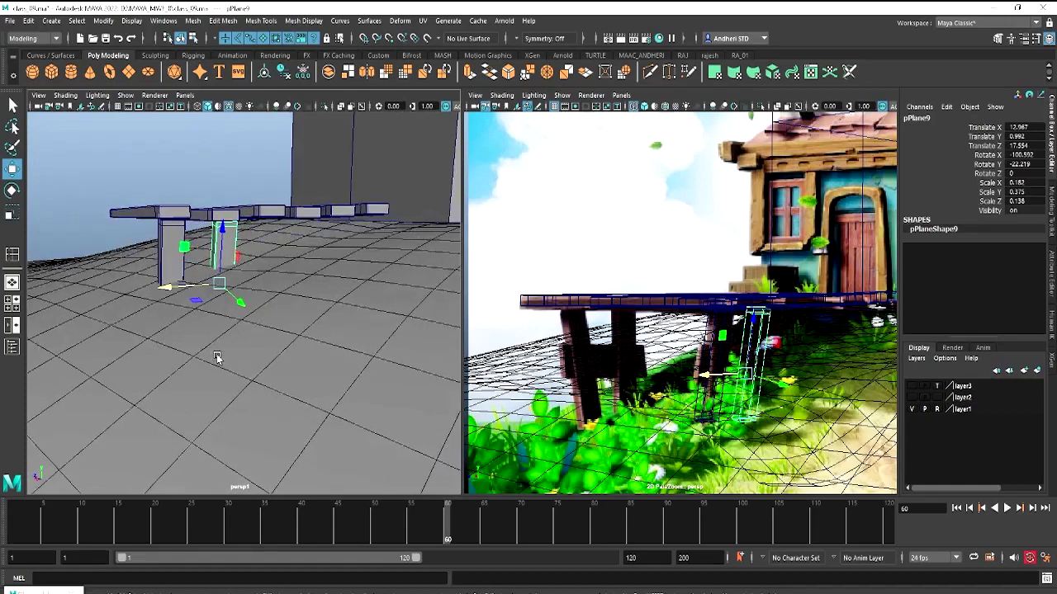
Duplicate leg pPlane9 as pPlane10, turn it crosswise (Rotate Z 84.59) and lower it between the legs
{"action": "key", "text": "ctrl+d"}
{"action": "key", "text": "e"}
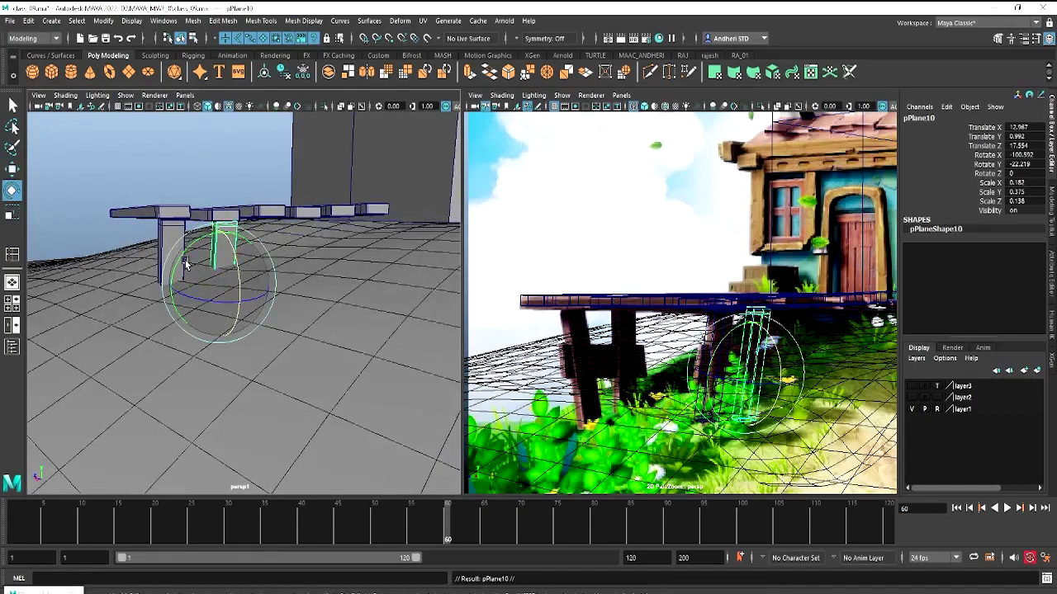
{"action": "mouse_move", "coordinate": [222, 249]}
{"action": "left_mouse_down"}
{"action": "mouse_move", "coordinate": [260, 248]}
{"action": "mouse_move", "coordinate": [264, 272]}
{"action": "mouse_move", "coordinate": [246, 289]}
{"action": "mouse_move", "coordinate": [343, 237]}
{"action": "mouse_move", "coordinate": [351, 274]}
{"action": "left_mouse_up"}
{"action": "key", "text": "w"}
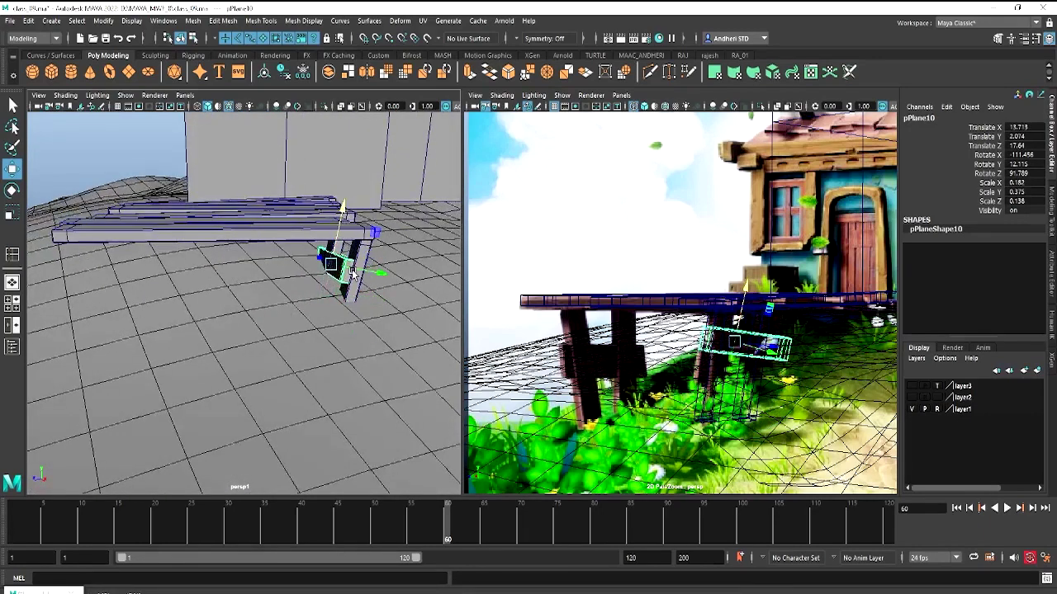
{"action": "left_click_drag", "start_coordinate": [352, 229], "coordinate": [350, 266]}
{"action": "key", "text": "e"}
{"action": "key", "text": "w"}
{"action": "left_click_drag", "start_coordinate": [348, 221], "coordinate": [349, 217]}
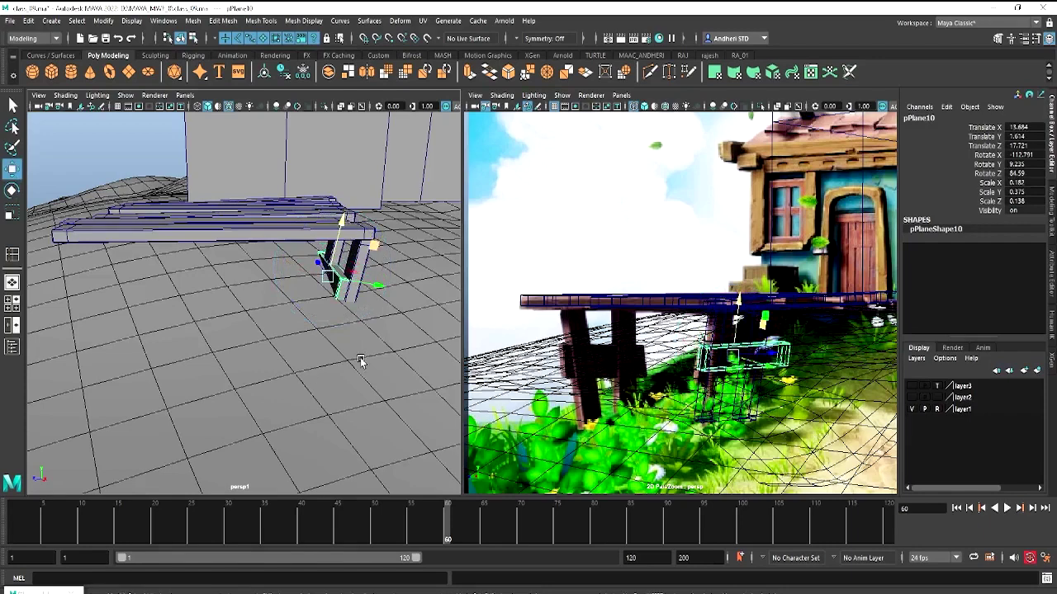
{"action": "mouse_move", "coordinate": [361, 361]}
{"action": "left_mouse_down", "text": "alt"}
{"action": "mouse_move", "coordinate": [349, 350]}
{"action": "mouse_move", "coordinate": [275, 347]}
{"action": "mouse_move", "coordinate": [296, 346]}
{"action": "left_mouse_up", "text": "alt"}
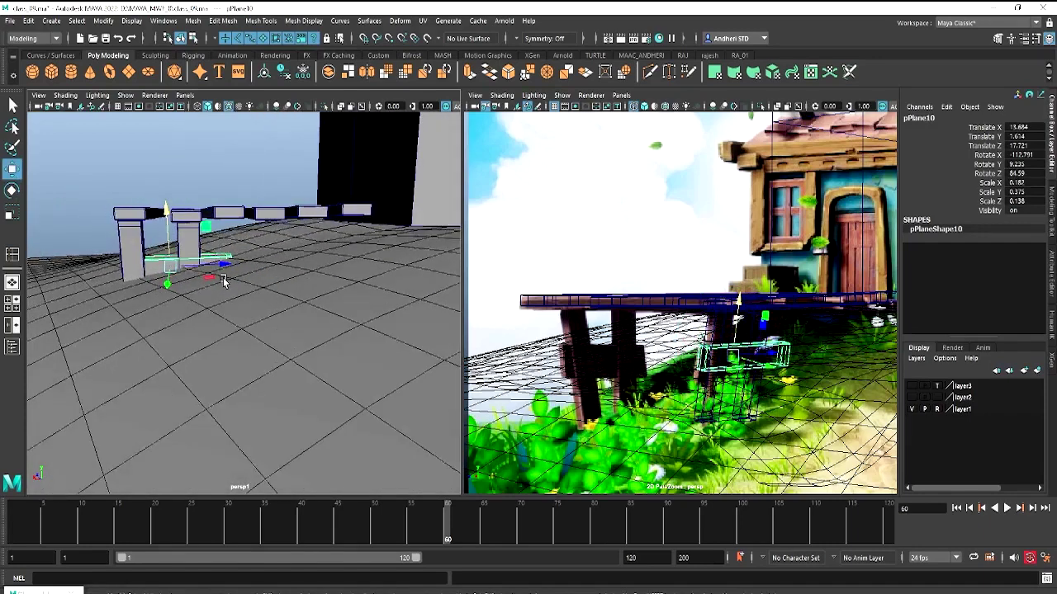
{"action": "mouse_move", "coordinate": [224, 281]}
{"action": "left_mouse_down"}
{"action": "mouse_move", "coordinate": [210, 266]}
{"action": "mouse_move", "coordinate": [215, 307]}
{"action": "mouse_move", "coordinate": [275, 323]}
{"action": "mouse_move", "coordinate": [272, 293]}
{"action": "mouse_move", "coordinate": [314, 286]}
{"action": "left_mouse_up"}
{"action": "left_click", "coordinate": [344, 327]}
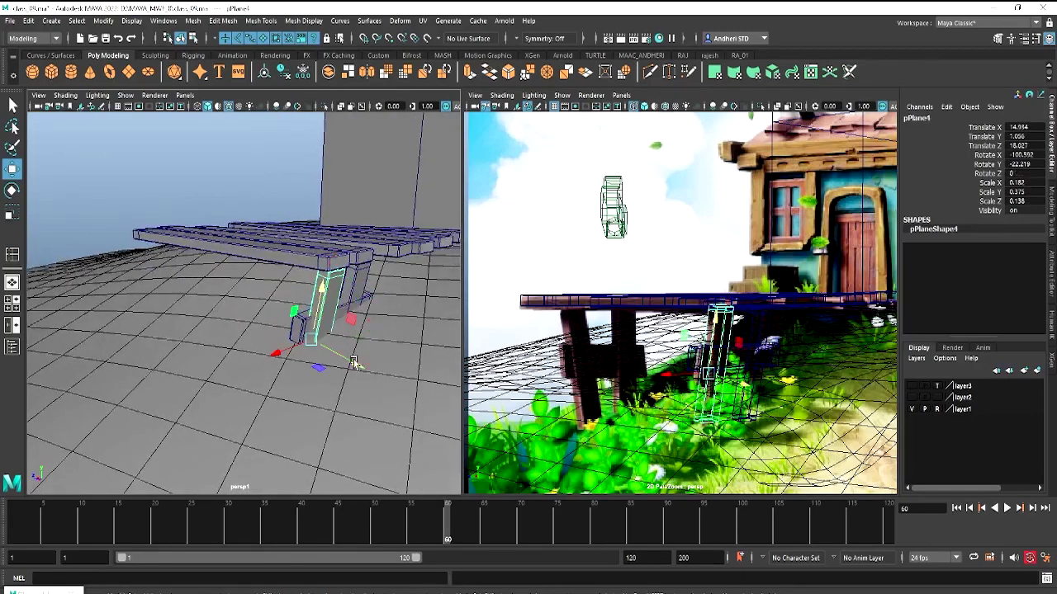
Move the first leg to the deck's left end and zero its X and Y rotation
{"action": "left_click_drag", "start_coordinate": [354, 363], "coordinate": [152, 287]}
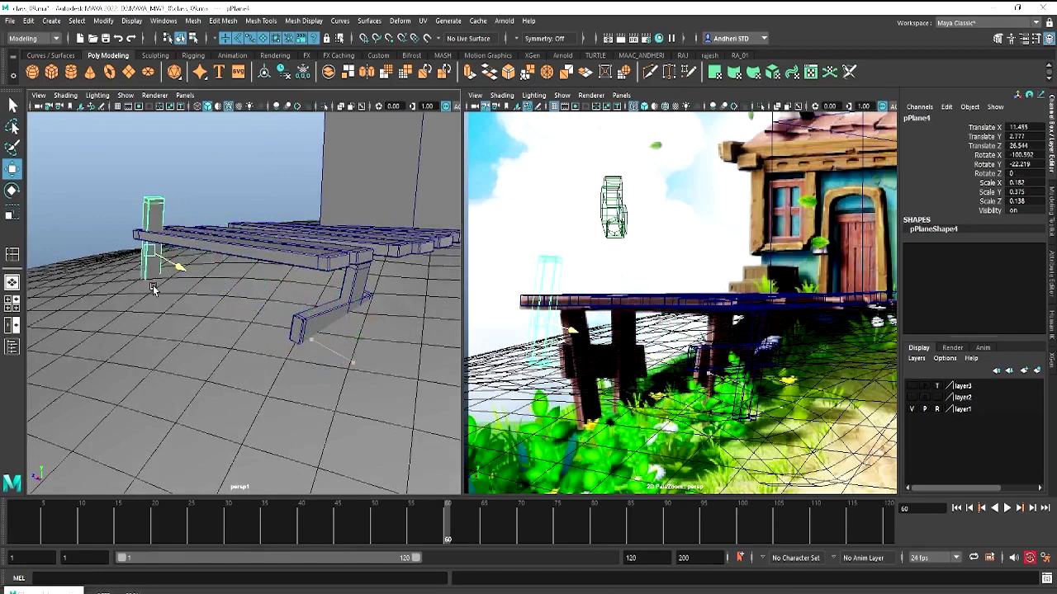
{"action": "left_click", "coordinate": [1034, 154]}
{"action": "type", "text": "0"}
{"action": "key", "text": "Tab"}
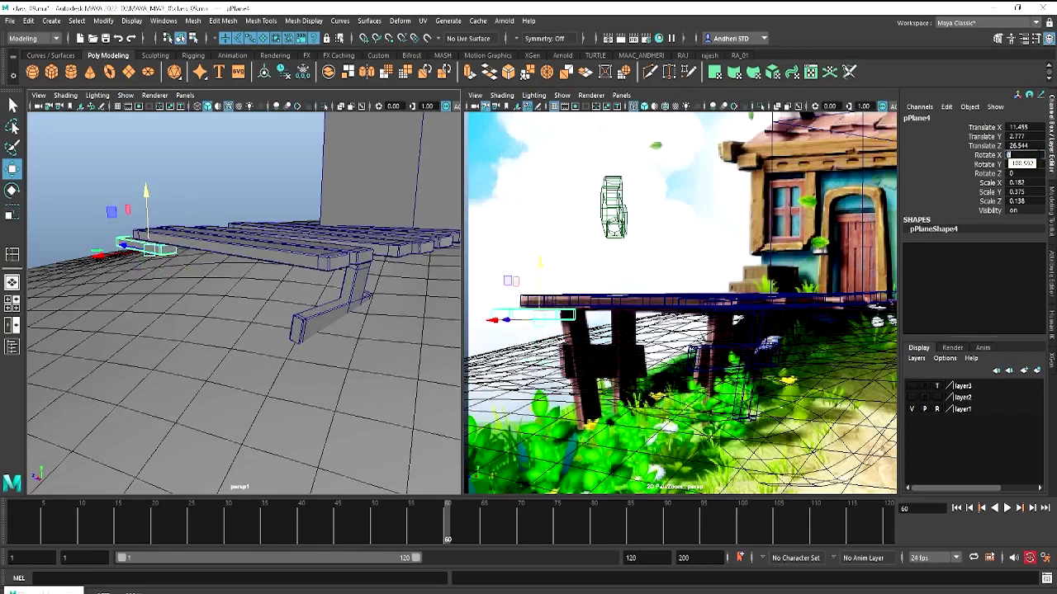
{"action": "key", "text": "Escape"}
{"action": "left_click", "coordinate": [1025, 165]}
{"action": "type", "text": "0"}
{"action": "key", "text": "Return"}
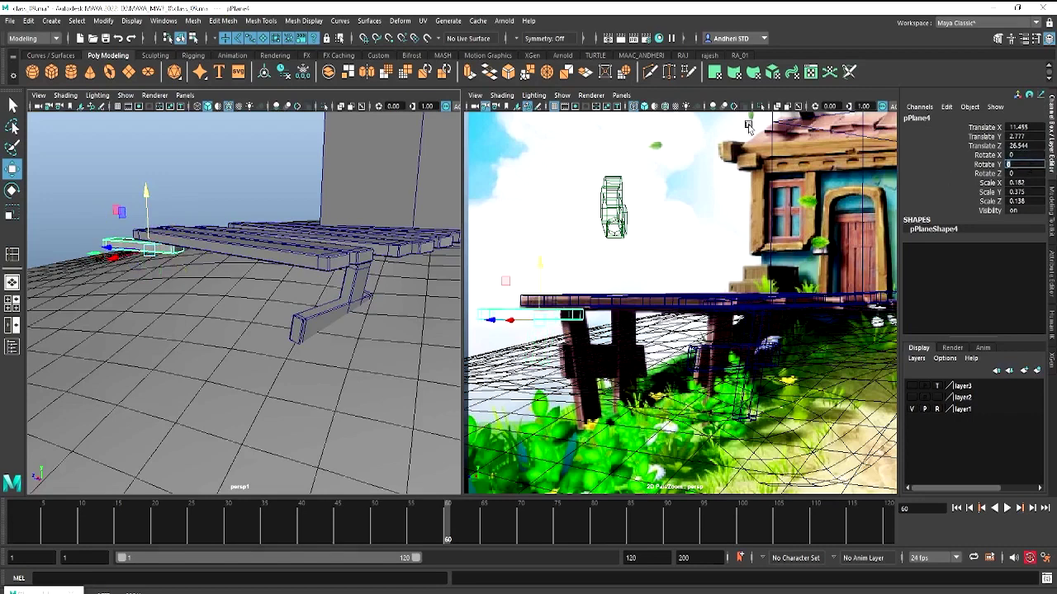
Tilt the flat leg piece upright and lower it under the deck's left end
{"action": "left_click", "coordinate": [114, 228]}
{"action": "left_click", "coordinate": [123, 245]}
{"action": "key", "text": "e"}
{"action": "mouse_move", "coordinate": [178, 226]}
{"action": "left_mouse_down", "text": "alt"}
{"action": "mouse_move", "coordinate": [193, 259]}
{"action": "mouse_move", "coordinate": [170, 221]}
{"action": "mouse_move", "coordinate": [161, 240]}
{"action": "mouse_move", "coordinate": [157, 222]}
{"action": "mouse_move", "coordinate": [153, 240]}
{"action": "left_mouse_up", "text": "alt"}
{"action": "key", "text": "w"}
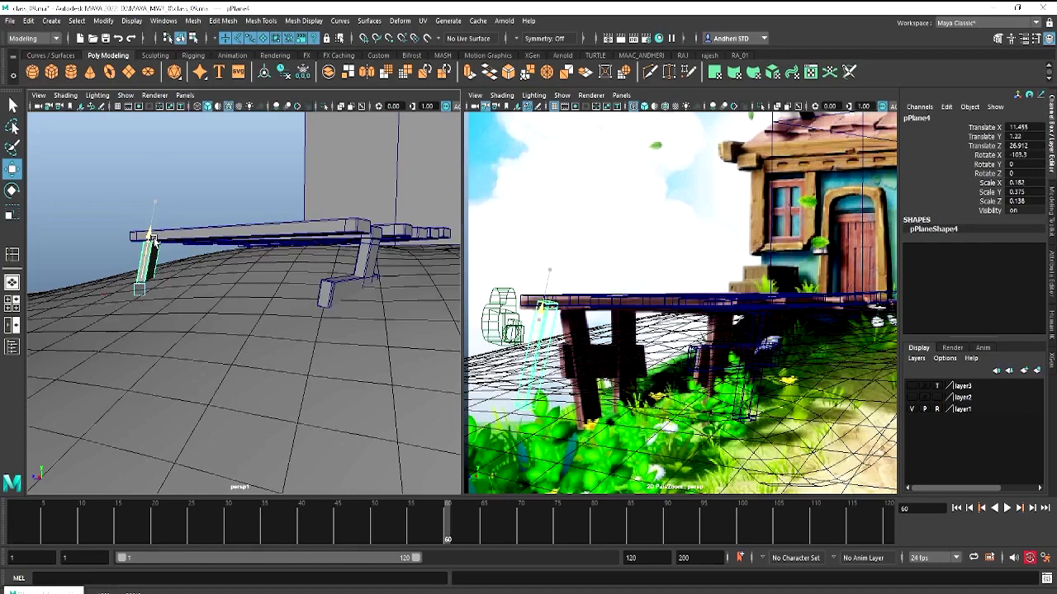
{"action": "key", "text": "e"}
{"action": "left_click_drag", "start_coordinate": [556, 338], "coordinate": [533, 333]}
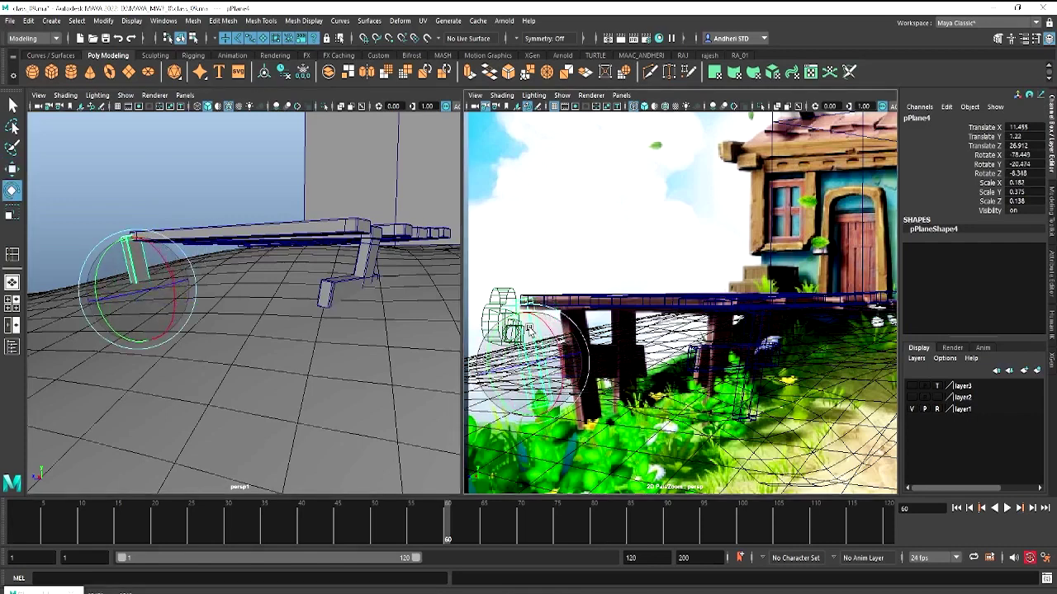
{"action": "key", "text": "w"}
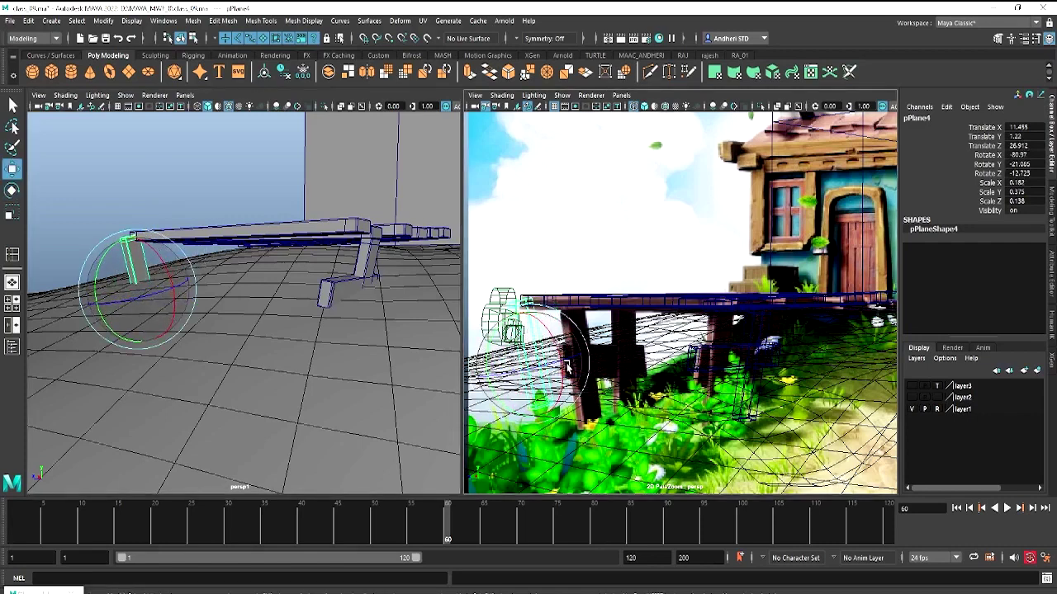
{"action": "left_click_drag", "start_coordinate": [538, 356], "coordinate": [576, 374]}
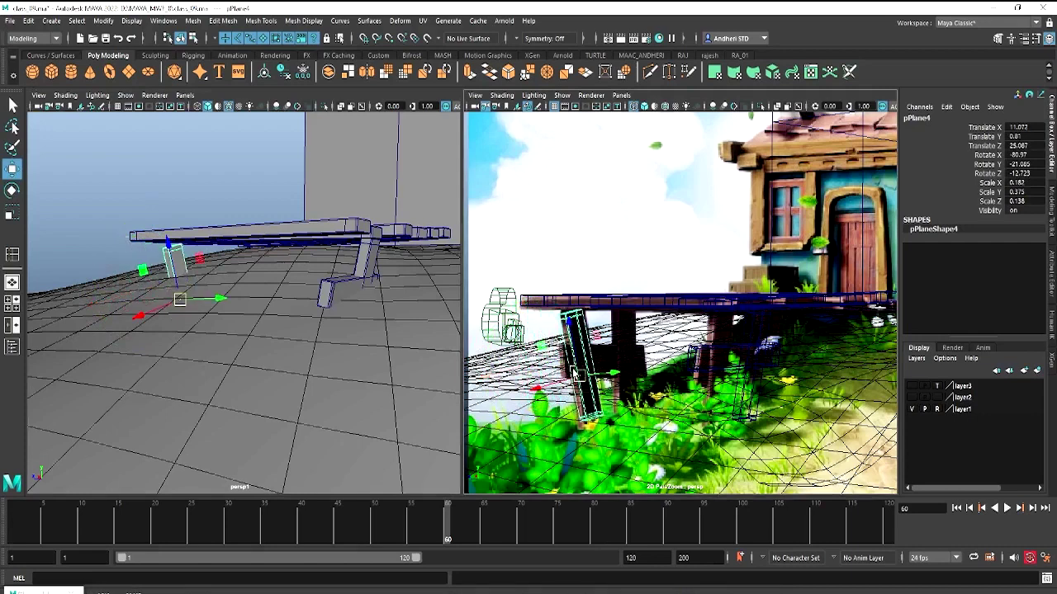
{"action": "key", "text": "e"}
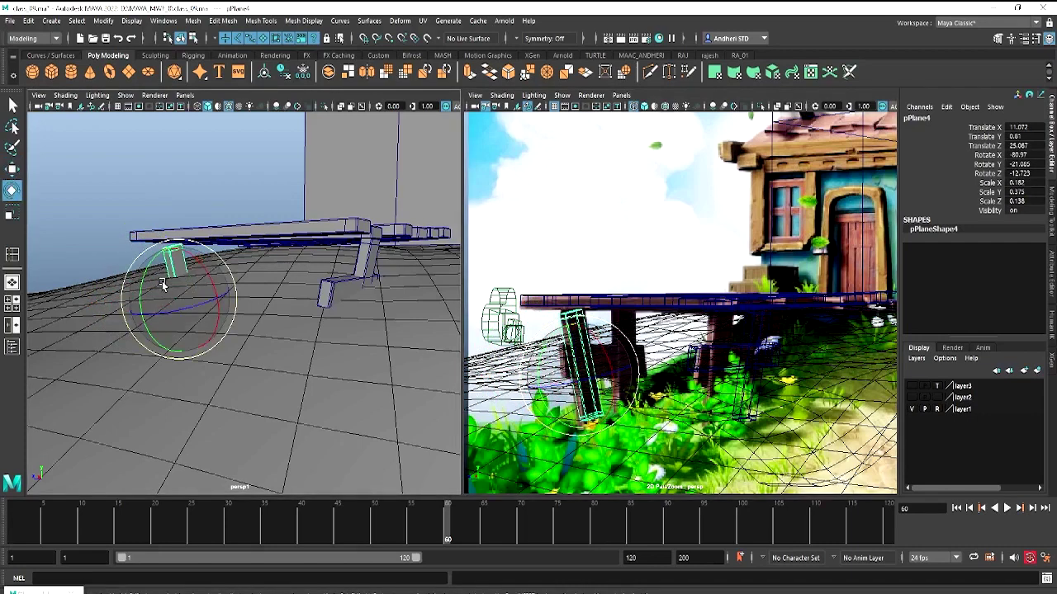
{"action": "left_click_drag", "start_coordinate": [170, 297], "coordinate": [147, 272]}
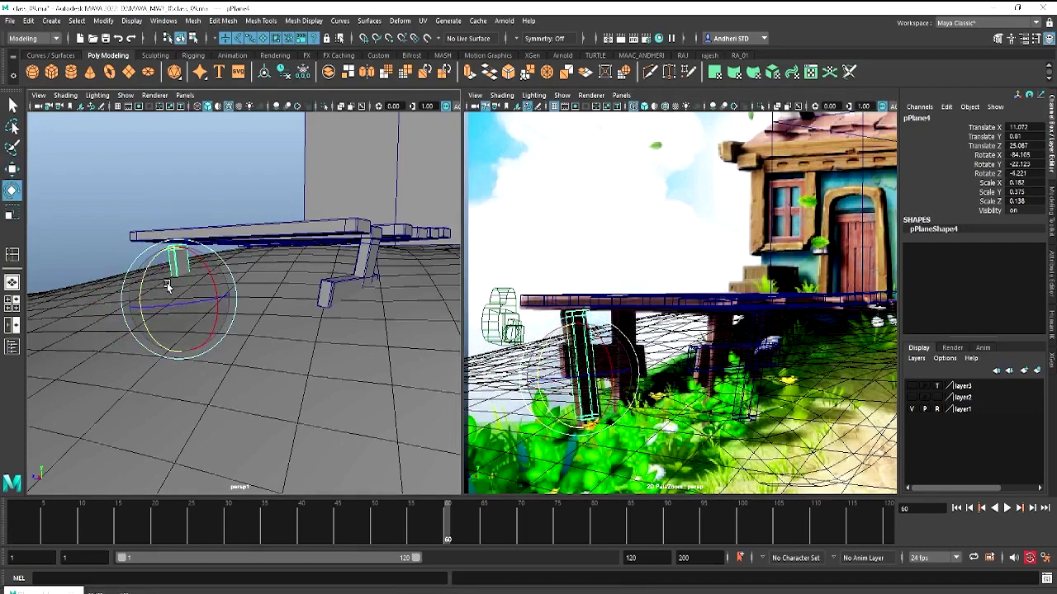
Lengthen leg pPlane4 to Scale Z 0.181 and place it at X 11.889, Z 26.218
{"action": "key", "text": "r"}
{"action": "left_click_drag", "start_coordinate": [177, 244], "coordinate": [173, 236]}
{"action": "left_click_drag", "start_coordinate": [208, 283], "coordinate": [211, 283], "text": "alt"}
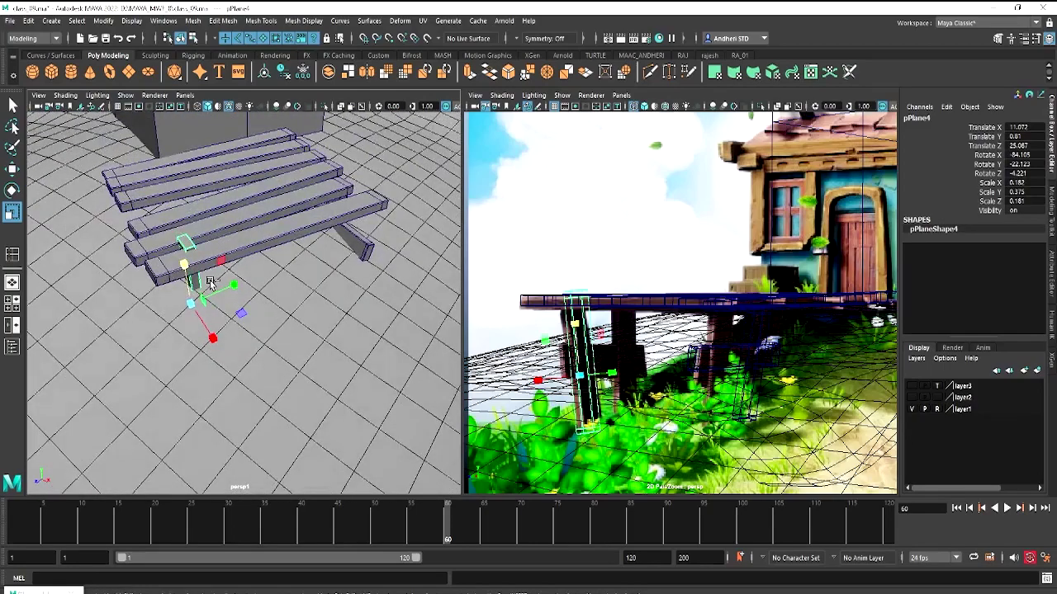
{"action": "key", "text": "w"}
{"action": "left_click_drag", "start_coordinate": [211, 333], "coordinate": [221, 347]}
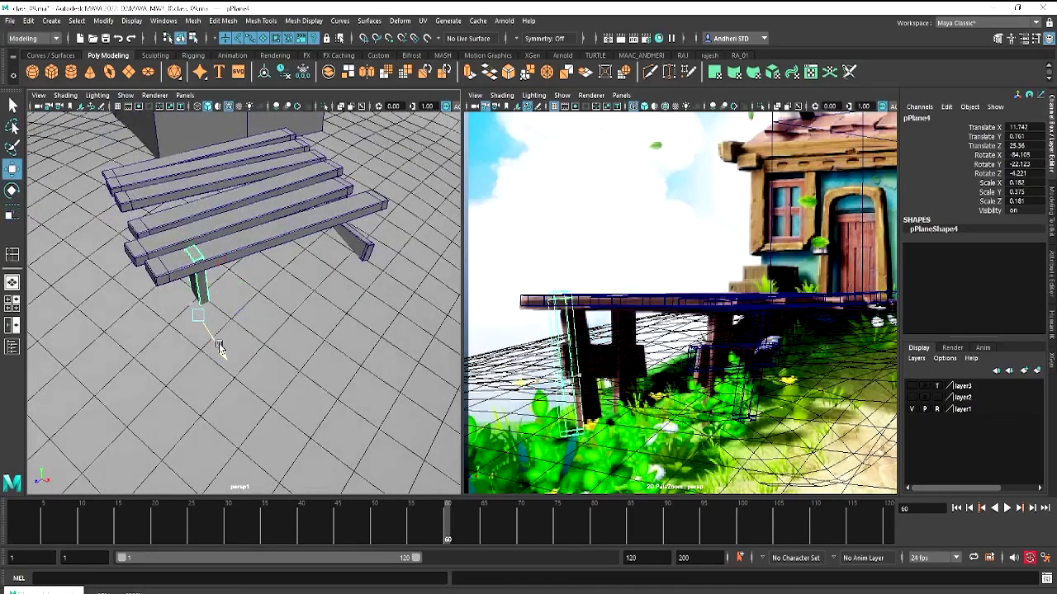
{"action": "mouse_move", "coordinate": [242, 295]}
{"action": "left_mouse_down"}
{"action": "mouse_move", "coordinate": [220, 302]}
{"action": "mouse_move", "coordinate": [268, 210]}
{"action": "mouse_move", "coordinate": [388, 298]}
{"action": "mouse_move", "coordinate": [375, 262]}
{"action": "left_mouse_up"}
Tuck leg planks pPlane11 and pPlane4 under the deck, pPlane4 at X 10.776, Z 25.745
{"action": "left_click", "coordinate": [388, 299]}
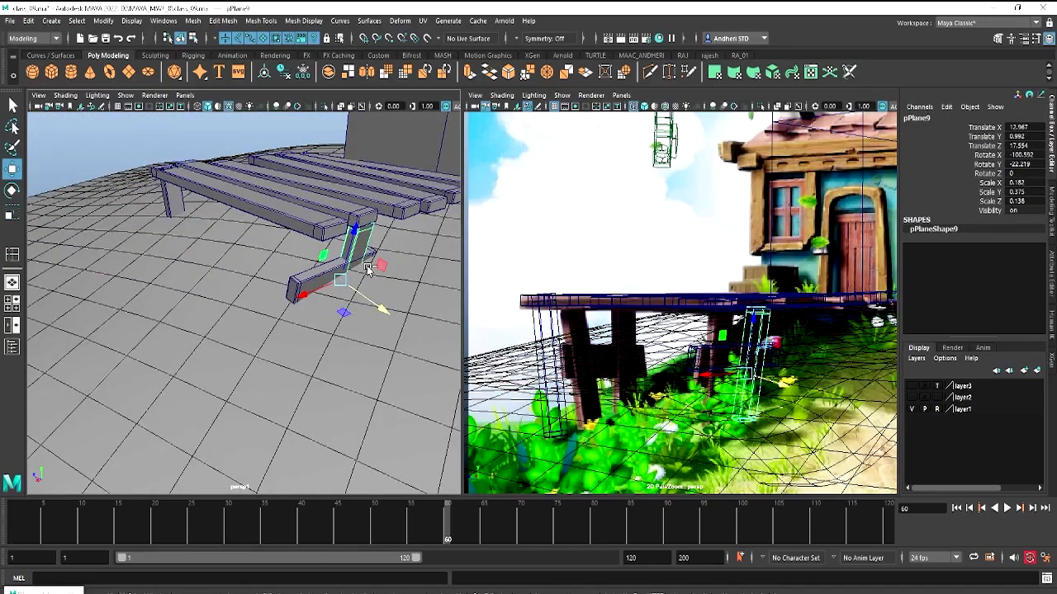
{"action": "mouse_move", "coordinate": [288, 294]}
{"action": "left_mouse_down"}
{"action": "mouse_move", "coordinate": [264, 306]}
{"action": "mouse_move", "coordinate": [271, 302]}
{"action": "left_mouse_up"}
{"action": "mouse_move", "coordinate": [348, 327]}
{"action": "left_mouse_down"}
{"action": "mouse_move", "coordinate": [338, 311]}
{"action": "mouse_move", "coordinate": [354, 328]}
{"action": "mouse_move", "coordinate": [234, 264]}
{"action": "mouse_move", "coordinate": [272, 261]}
{"action": "mouse_move", "coordinate": [239, 264]}
{"action": "left_mouse_up"}
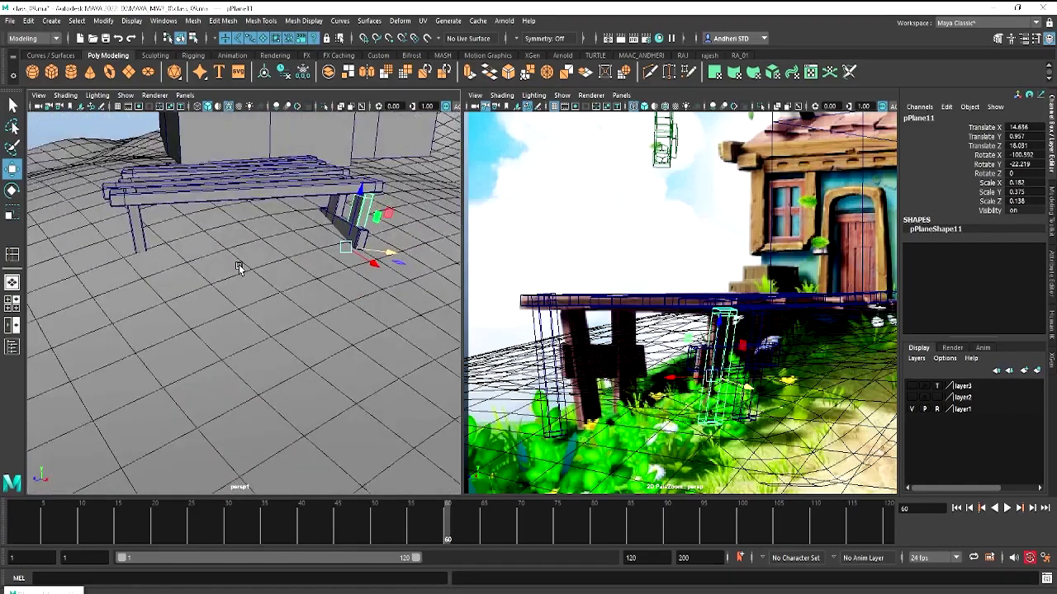
{"action": "left_click", "coordinate": [137, 233]}
{"action": "left_click_drag", "start_coordinate": [136, 233], "coordinate": [105, 215], "text": "alt"}
{"action": "mouse_move", "coordinate": [129, 256]}
{"action": "left_mouse_down"}
{"action": "mouse_move", "coordinate": [321, 236]}
{"action": "mouse_move", "coordinate": [222, 302]}
{"action": "mouse_move", "coordinate": [184, 202]}
{"action": "mouse_move", "coordinate": [192, 185]}
{"action": "mouse_move", "coordinate": [124, 239]}
{"action": "mouse_move", "coordinate": [78, 228]}
{"action": "mouse_move", "coordinate": [74, 238]}
{"action": "left_mouse_up"}
{"action": "mouse_move", "coordinate": [301, 215]}
{"action": "left_mouse_down", "text": "alt"}
{"action": "mouse_move", "coordinate": [223, 170]}
{"action": "mouse_move", "coordinate": [408, 172]}
{"action": "left_mouse_up", "text": "alt"}
Turn a plank copy lengthwise, lower and thin it into brace pPlane12 at X 8.701, Z 24.234
{"action": "left_click", "coordinate": [250, 188]}
{"action": "left_click_drag", "start_coordinate": [250, 189], "coordinate": [244, 203], "text": "alt"}
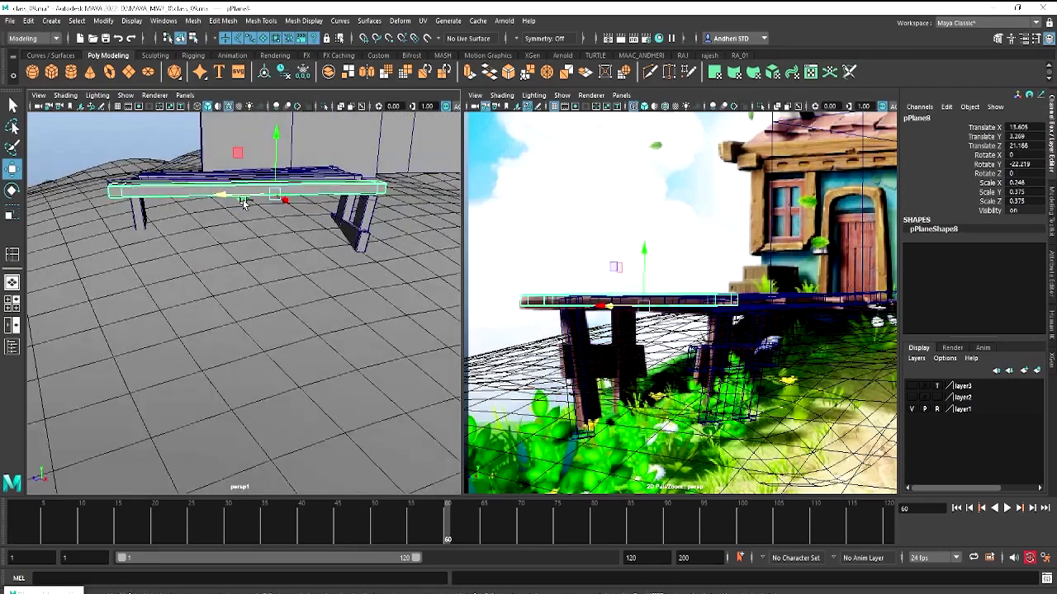
{"action": "key", "text": "e"}
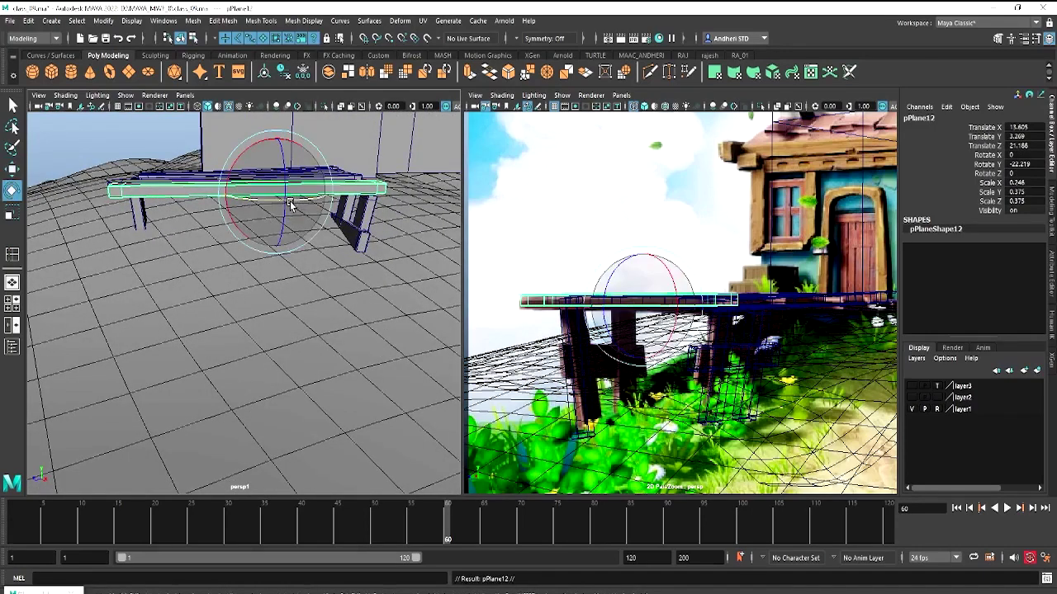
{"action": "mouse_move", "coordinate": [291, 200]}
{"action": "left_mouse_down"}
{"action": "mouse_move", "coordinate": [222, 205]}
{"action": "mouse_move", "coordinate": [277, 201]}
{"action": "left_mouse_up"}
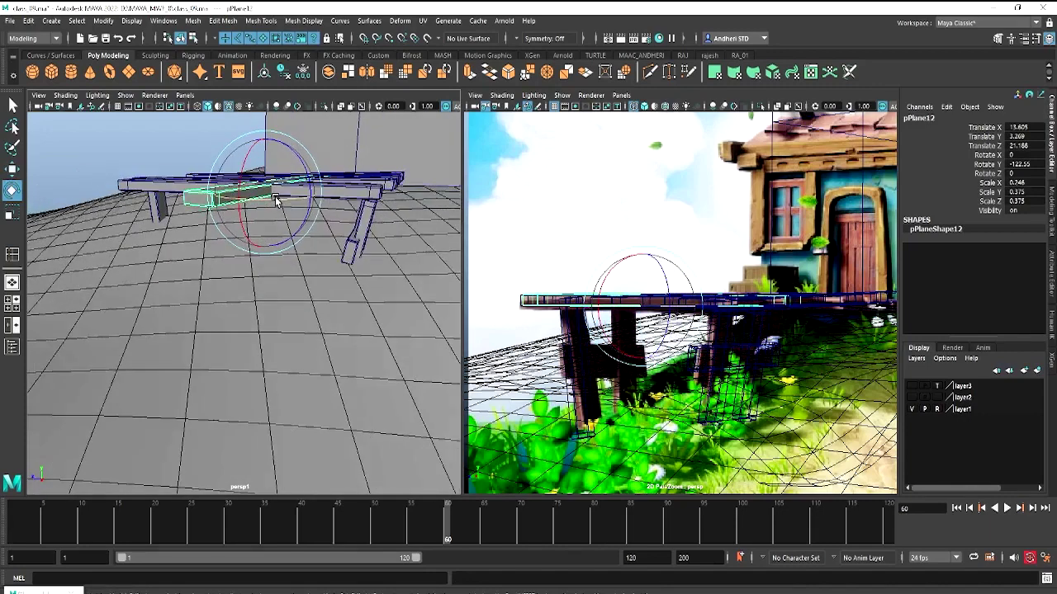
{"action": "key", "text": "w"}
{"action": "left_click_drag", "start_coordinate": [266, 135], "coordinate": [266, 142]}
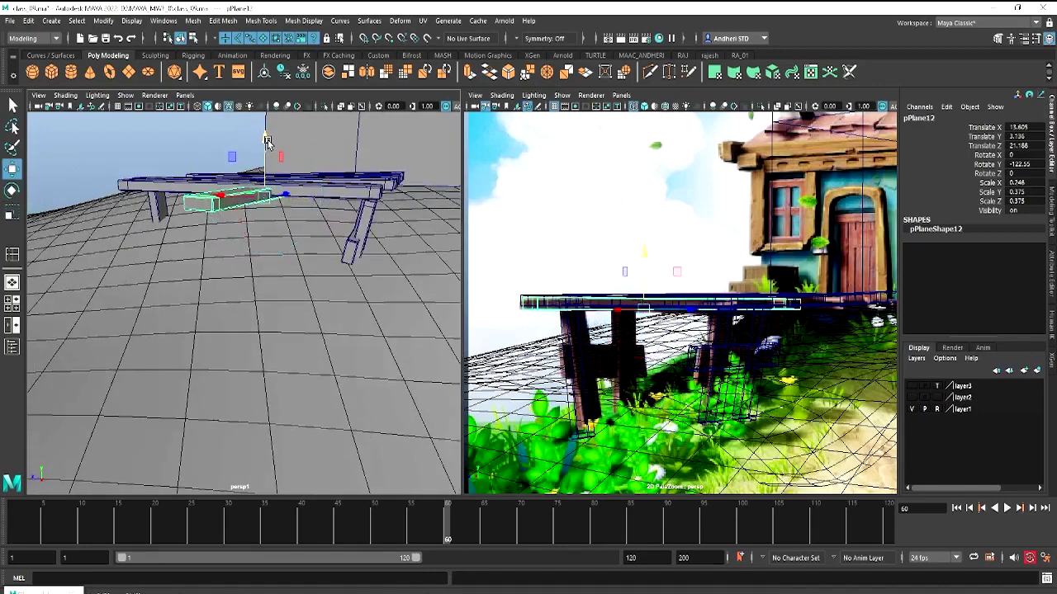
{"action": "key", "text": "r"}
{"action": "left_click_drag", "start_coordinate": [277, 202], "coordinate": [302, 254], "text": "alt"}
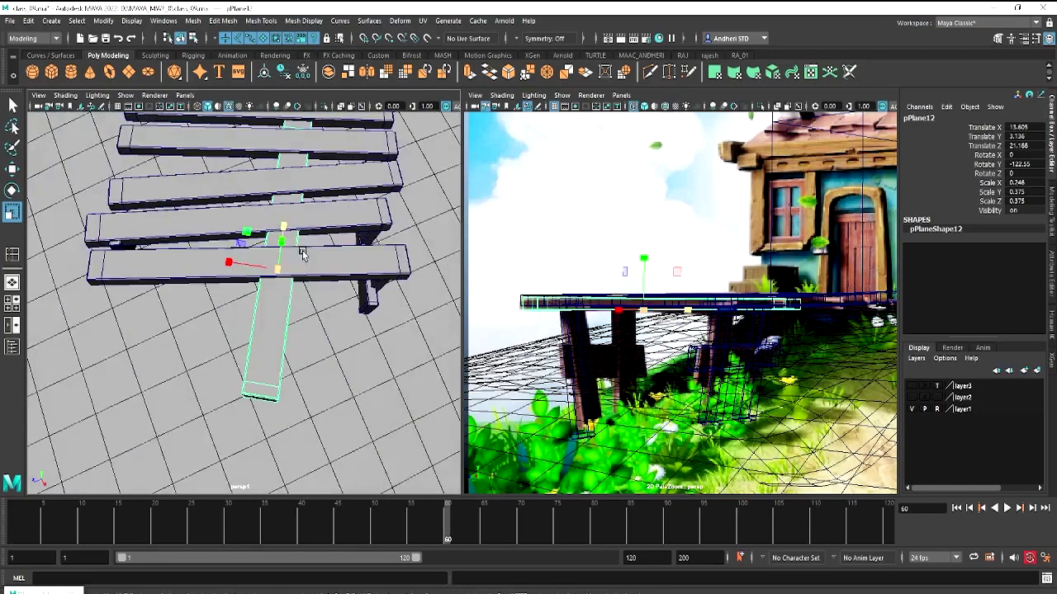
{"action": "mouse_move", "coordinate": [232, 265]}
{"action": "left_mouse_down"}
{"action": "mouse_move", "coordinate": [253, 265]}
{"action": "mouse_move", "coordinate": [105, 249]}
{"action": "mouse_move", "coordinate": [66, 216]}
{"action": "mouse_move", "coordinate": [160, 217]}
{"action": "mouse_move", "coordinate": [215, 240]}
{"action": "mouse_move", "coordinate": [256, 219]}
{"action": "mouse_move", "coordinate": [229, 209]}
{"action": "mouse_move", "coordinate": [228, 228]}
{"action": "mouse_move", "coordinate": [226, 211]}
{"action": "left_mouse_up"}
{"action": "key", "text": "w"}
{"action": "key", "text": "r"}
{"action": "key", "text": "w"}
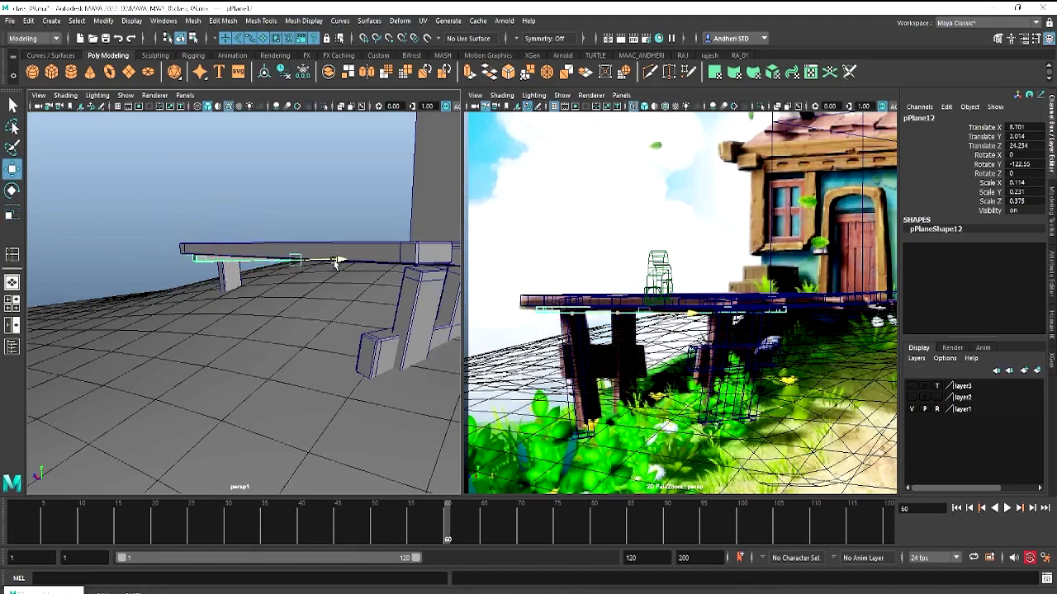
Place angled brace pPlane13 under the deck edge at X 11.495, Z 16.259 and save the scene
{"action": "left_click", "coordinate": [192, 253]}
{"action": "mouse_move", "coordinate": [192, 253]}
{"action": "left_mouse_down", "text": "alt"}
{"action": "mouse_move", "coordinate": [337, 256]}
{"action": "mouse_move", "coordinate": [319, 307]}
{"action": "mouse_move", "coordinate": [259, 307]}
{"action": "mouse_move", "coordinate": [274, 272]}
{"action": "left_mouse_up", "text": "alt"}
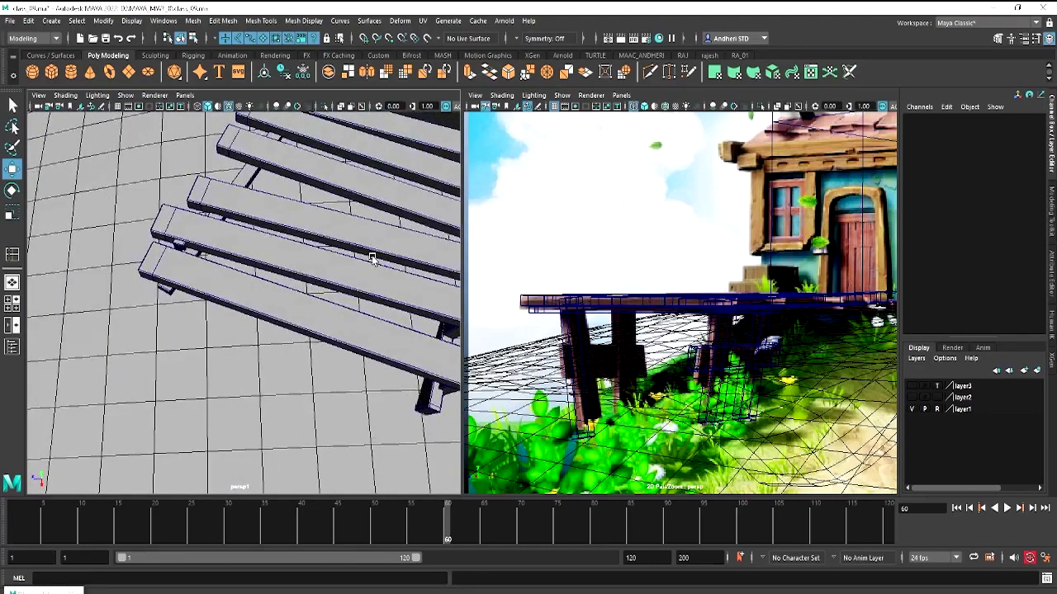
{"action": "mouse_move", "coordinate": [372, 260]}
{"action": "left_mouse_down", "text": "alt"}
{"action": "mouse_move", "coordinate": [186, 227]}
{"action": "mouse_move", "coordinate": [172, 295]}
{"action": "mouse_move", "coordinate": [236, 306]}
{"action": "mouse_move", "coordinate": [239, 250]}
{"action": "left_mouse_up", "text": "alt"}
{"action": "left_click", "coordinate": [154, 199]}
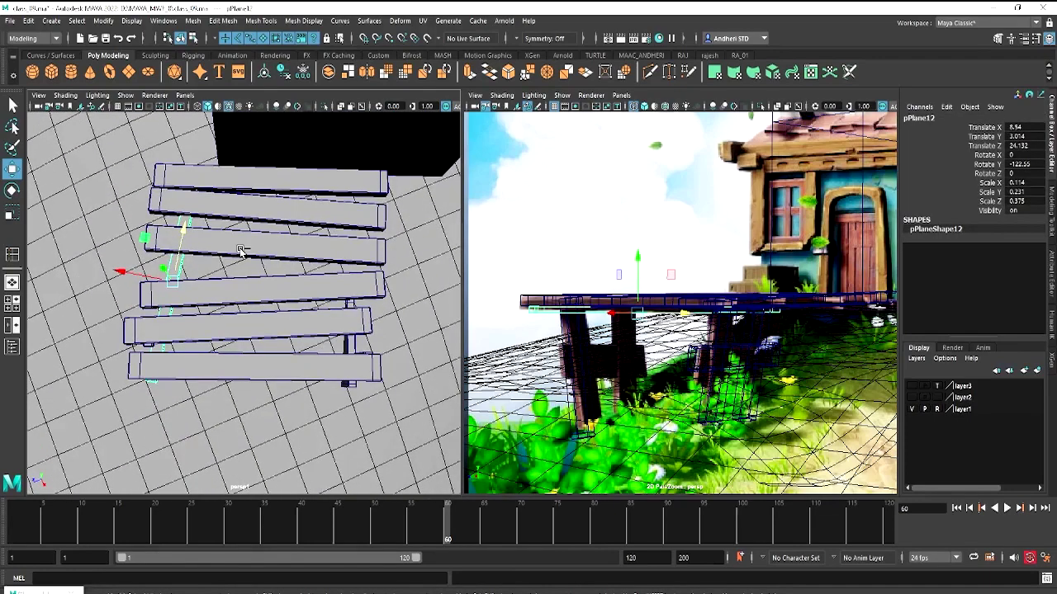
{"action": "mouse_move", "coordinate": [147, 277]}
{"action": "left_mouse_down"}
{"action": "mouse_move", "coordinate": [295, 306]}
{"action": "mouse_move", "coordinate": [312, 367]}
{"action": "left_mouse_up"}
{"action": "mouse_move", "coordinate": [347, 275]}
{"action": "left_mouse_down"}
{"action": "mouse_move", "coordinate": [349, 263]}
{"action": "mouse_move", "coordinate": [297, 223]}
{"action": "mouse_move", "coordinate": [307, 212]}
{"action": "mouse_move", "coordinate": [334, 223]}
{"action": "left_mouse_up"}
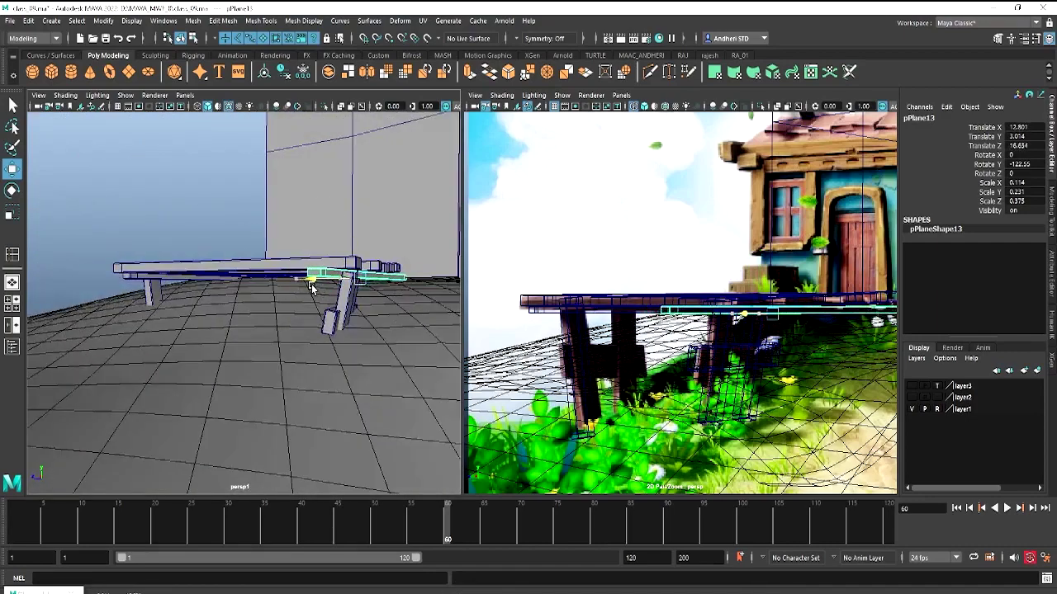
{"action": "mouse_move", "coordinate": [296, 282]}
{"action": "left_mouse_down"}
{"action": "mouse_move", "coordinate": [316, 303]}
{"action": "mouse_move", "coordinate": [343, 299]}
{"action": "left_mouse_up"}
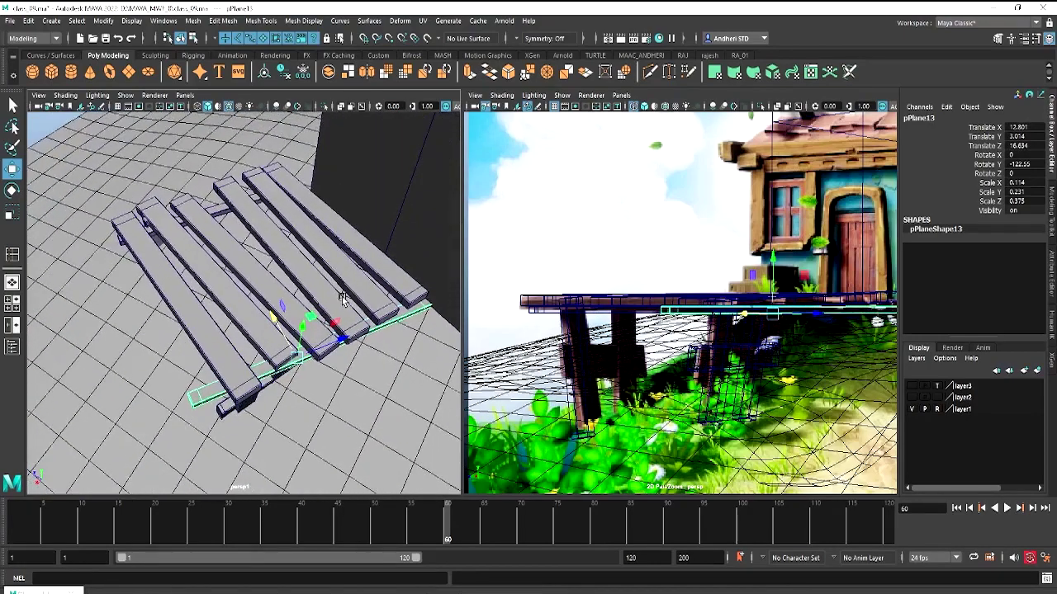
{"action": "key", "text": "e"}
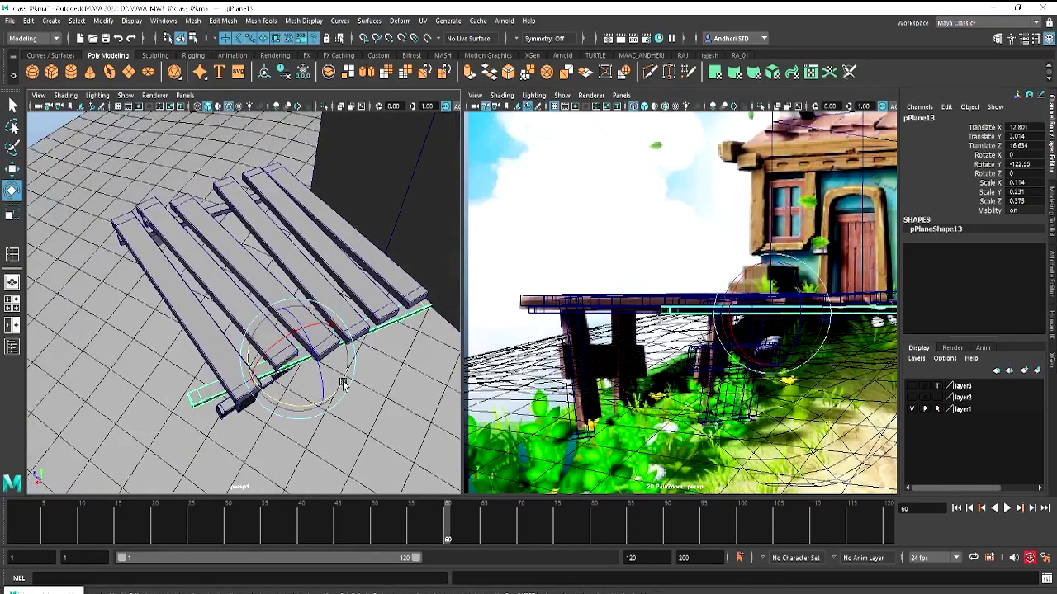
{"action": "mouse_move", "coordinate": [342, 378]}
{"action": "left_mouse_down"}
{"action": "mouse_move", "coordinate": [227, 291]}
{"action": "mouse_move", "coordinate": [221, 333]}
{"action": "left_mouse_up"}
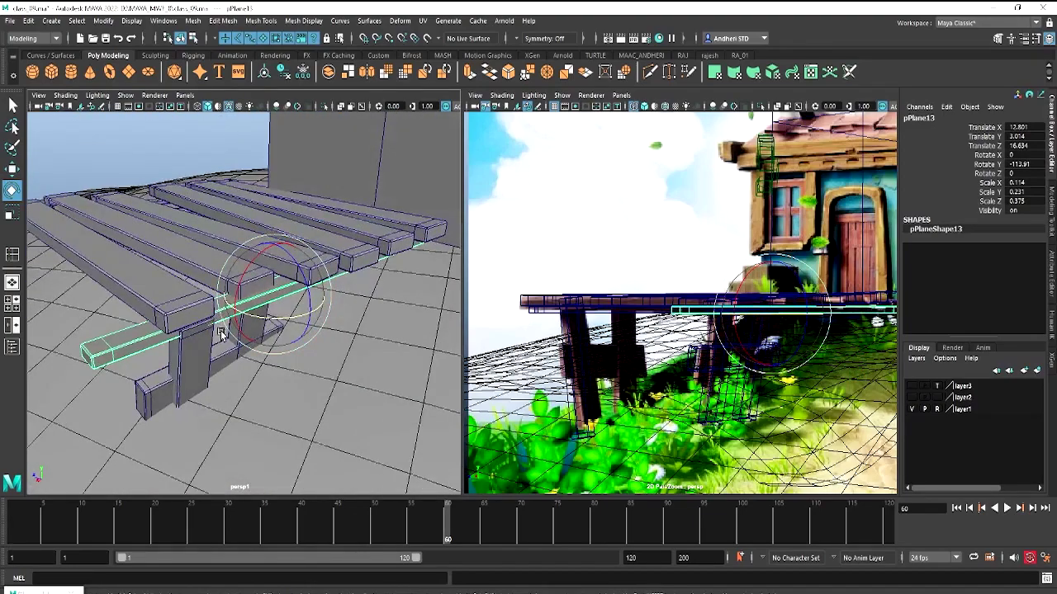
{"action": "key", "text": "w"}
{"action": "mouse_move", "coordinate": [305, 284]}
{"action": "left_mouse_down"}
{"action": "mouse_move", "coordinate": [346, 273]}
{"action": "mouse_move", "coordinate": [288, 255]}
{"action": "mouse_move", "coordinate": [287, 284]}
{"action": "left_mouse_up"}
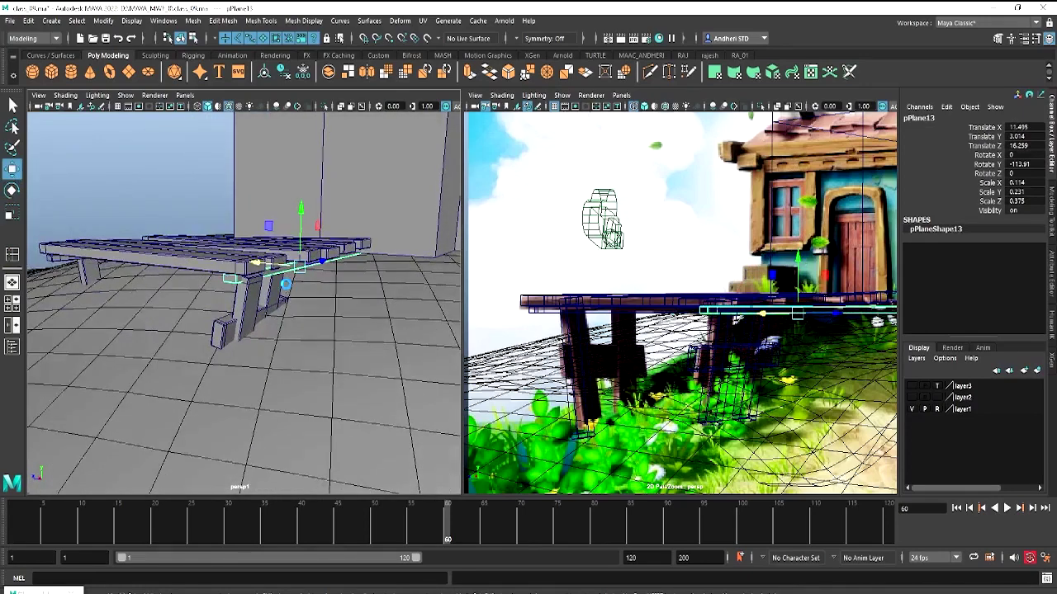
{"action": "key", "text": "ctrl+s"}
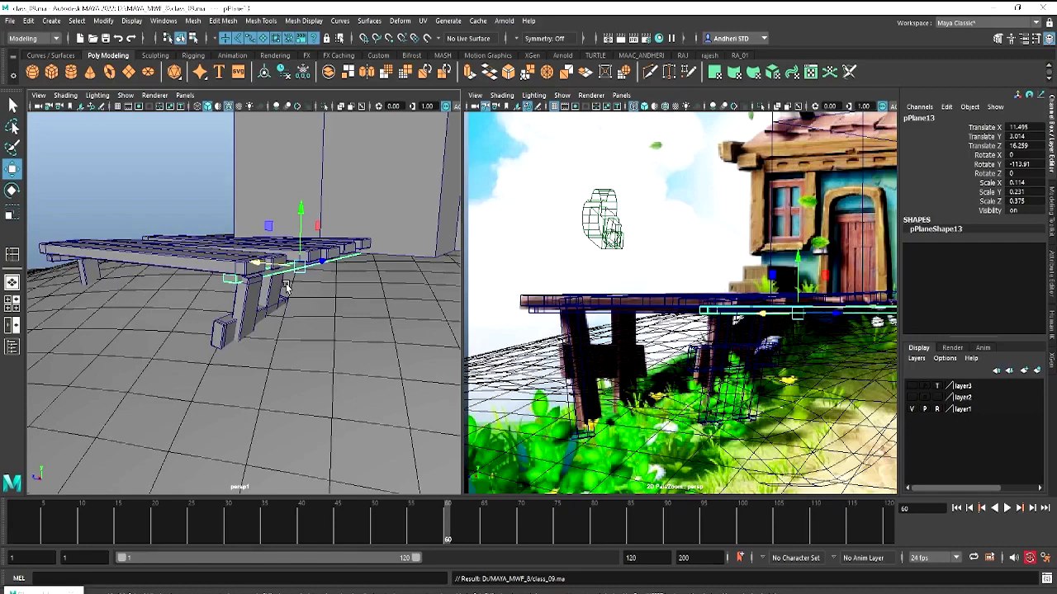
{"action": "right_click_drag", "start_coordinate": [310, 312], "coordinate": [207, 276], "text": "alt"}
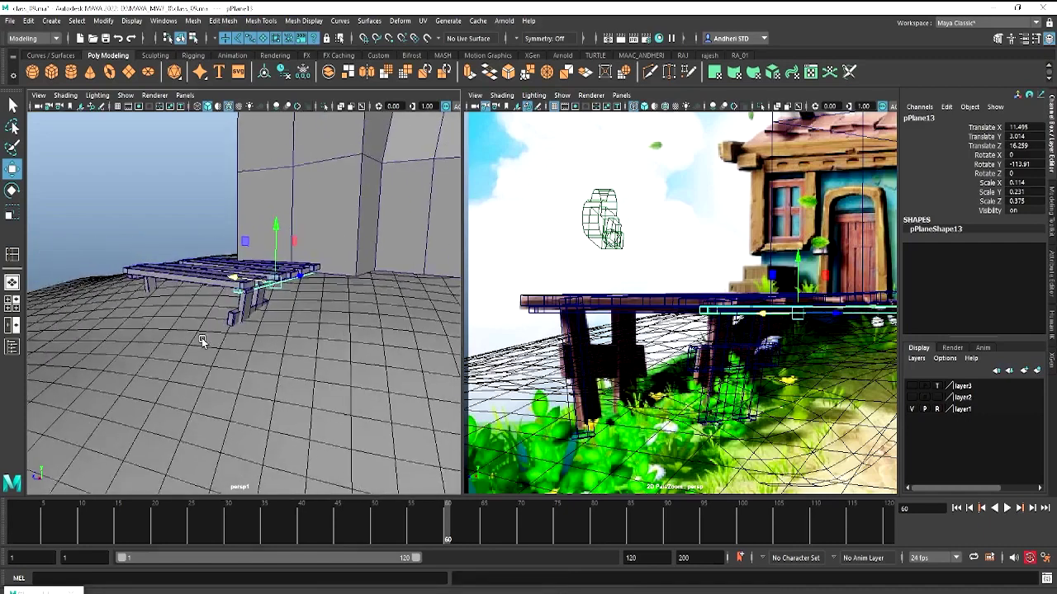
{"action": "left_click_drag", "start_coordinate": [207, 276], "coordinate": [271, 338], "text": "alt"}
{"action": "left_click", "coordinate": [168, 189]}
{"action": "mouse_move", "coordinate": [315, 262]}
{"action": "left_mouse_down", "text": "alt"}
{"action": "mouse_move", "coordinate": [220, 266]}
{"action": "mouse_move", "coordinate": [203, 256]}
{"action": "left_mouse_up", "text": "alt"}
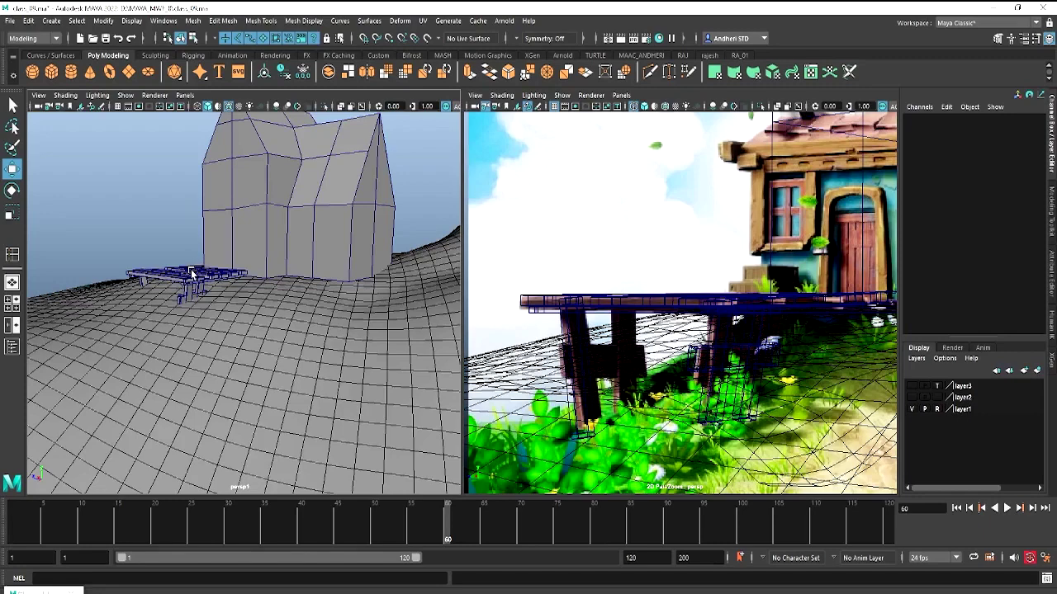
{"action": "mouse_move", "coordinate": [281, 289]}
{"action": "left_mouse_down", "text": "alt"}
{"action": "mouse_move", "coordinate": [306, 307]}
{"action": "mouse_move", "coordinate": [295, 300]}
{"action": "mouse_move", "coordinate": [274, 378]}
{"action": "mouse_move", "coordinate": [279, 348]}
{"action": "left_mouse_up", "text": "alt"}
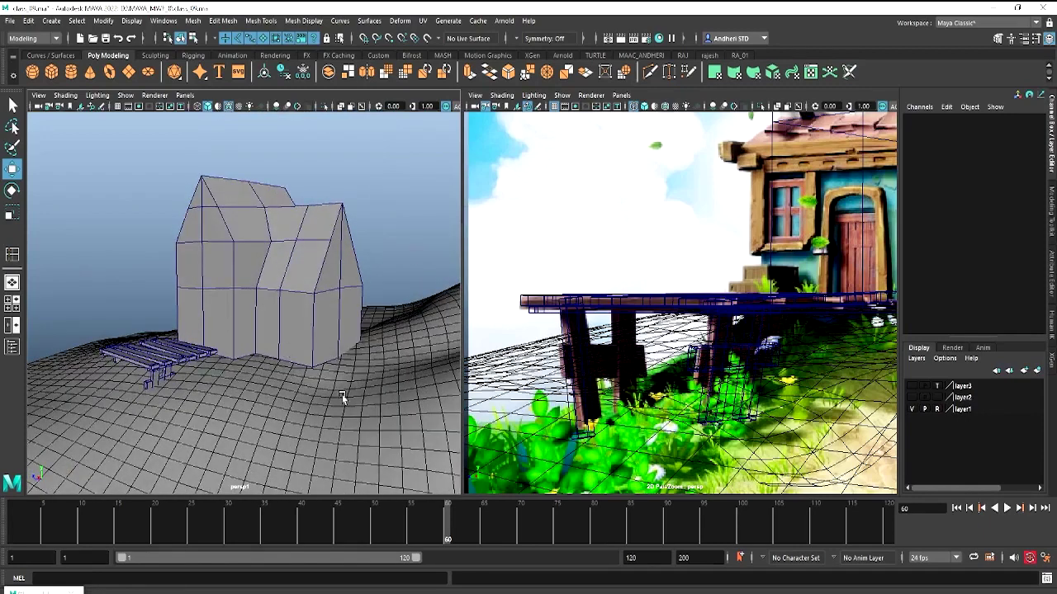
{"action": "mouse_move", "coordinate": [216, 341]}
{"action": "left_mouse_down", "text": "alt"}
{"action": "mouse_move", "coordinate": [239, 230]}
{"action": "mouse_move", "coordinate": [276, 370]}
{"action": "left_mouse_up", "text": "alt"}
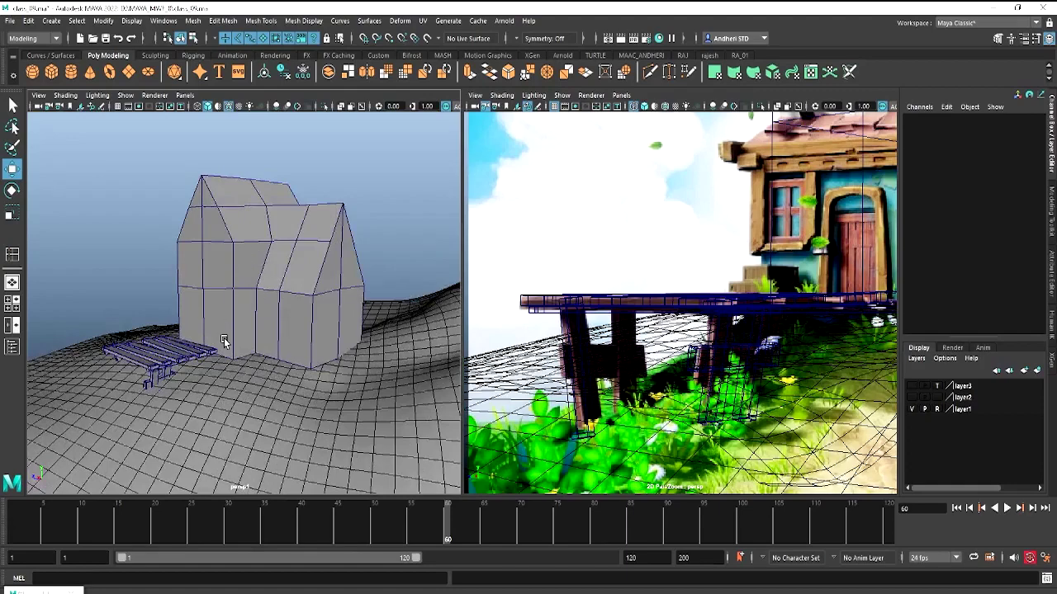
{"action": "scroll", "coordinate": [221, 340], "scroll_direction": "up", "scroll_amount": 4}
{"action": "scroll", "coordinate": [217, 340], "scroll_direction": "up", "scroll_amount": 4}
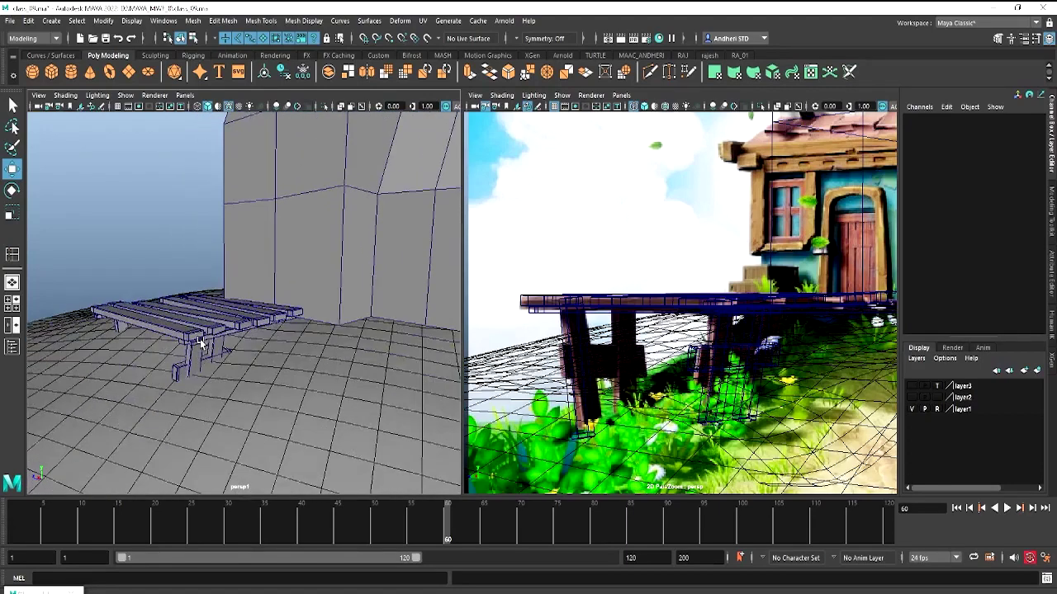
{"action": "left_click_drag", "start_coordinate": [200, 338], "coordinate": [197, 365], "text": "alt"}
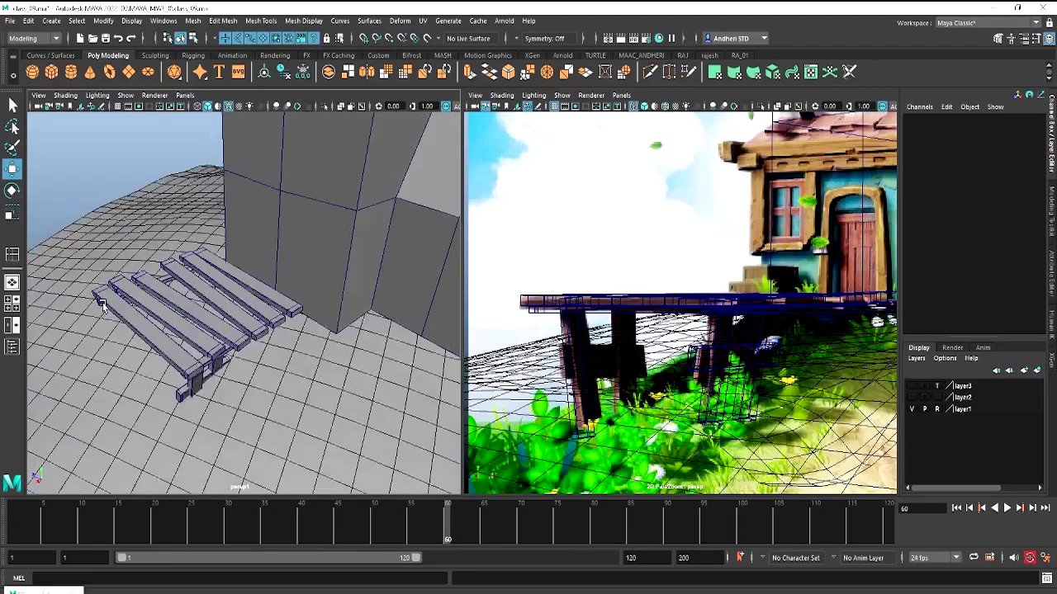
{"action": "scroll", "coordinate": [101, 304], "scroll_direction": "down", "scroll_amount": 5}
{"action": "left_click_drag", "start_coordinate": [101, 303], "coordinate": [189, 302], "text": "alt"}
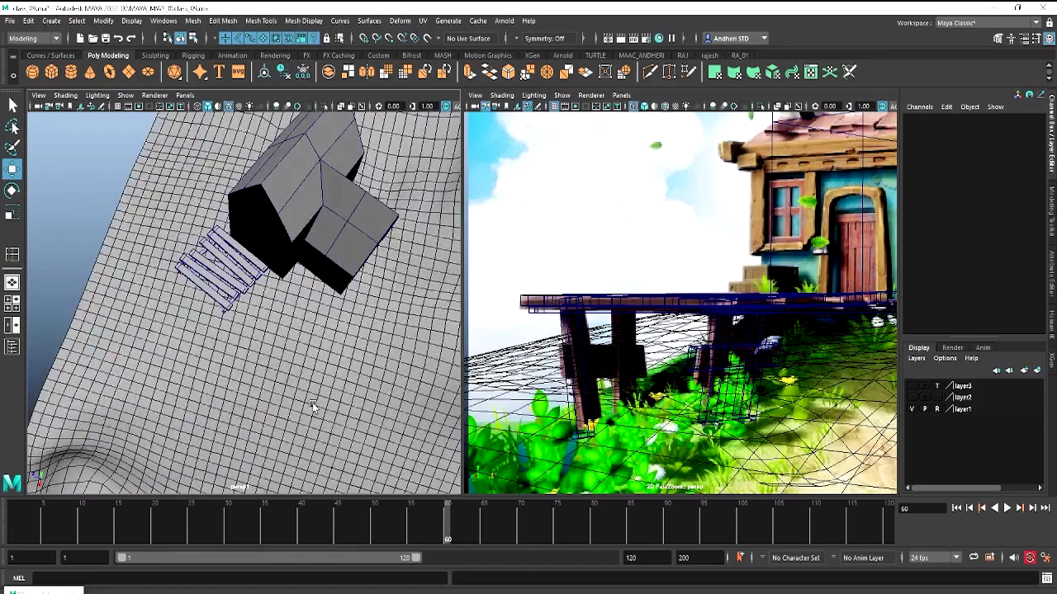
{"action": "mouse_move", "coordinate": [276, 405]}
{"action": "left_mouse_down", "text": "alt"}
{"action": "mouse_move", "coordinate": [242, 329]}
{"action": "mouse_move", "coordinate": [259, 329]}
{"action": "left_mouse_up", "text": "alt"}
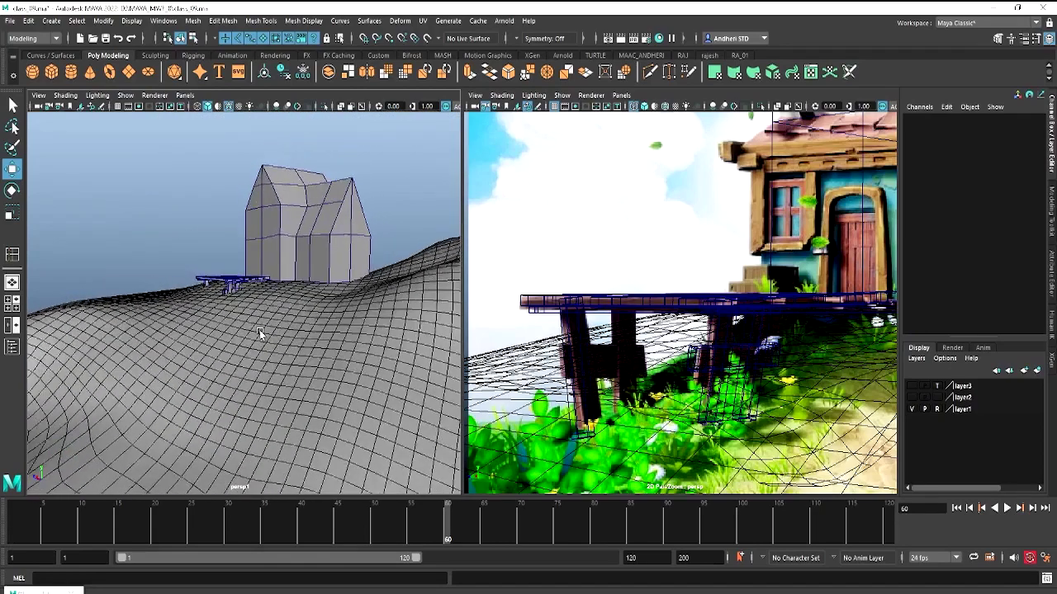
{"action": "scroll", "coordinate": [750, 345], "scroll_direction": "down", "scroll_amount": 1}
{"action": "scroll", "coordinate": [743, 345], "scroll_direction": "down", "scroll_amount": 3}
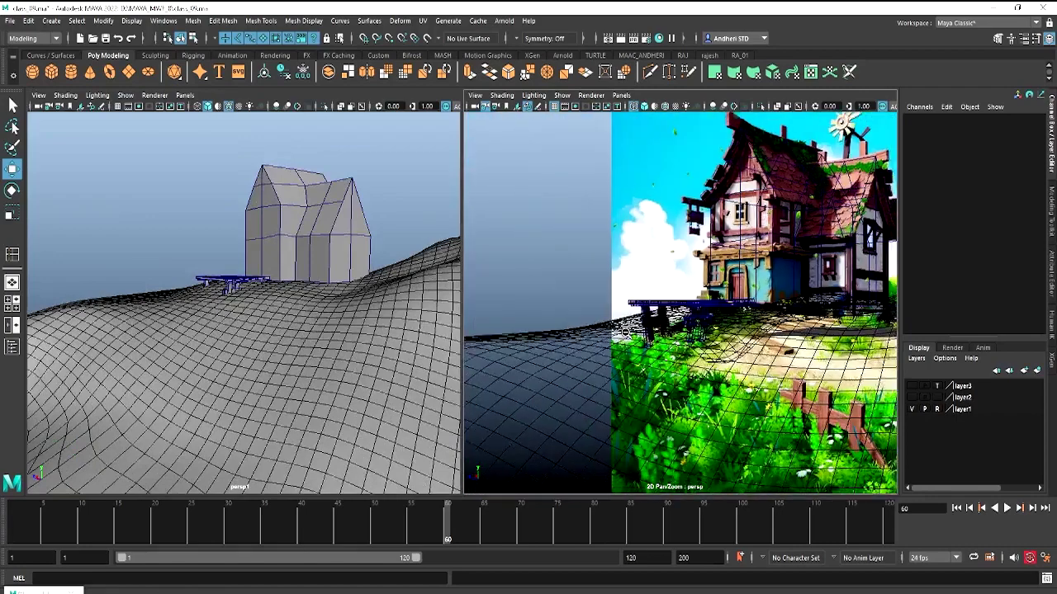
{"action": "scroll", "coordinate": [734, 346], "scroll_direction": "down", "scroll_amount": 3}
{"action": "scroll", "coordinate": [729, 345], "scroll_direction": "down", "scroll_amount": 2}
{"action": "middle_click_drag", "start_coordinate": [730, 345], "coordinate": [697, 339]}
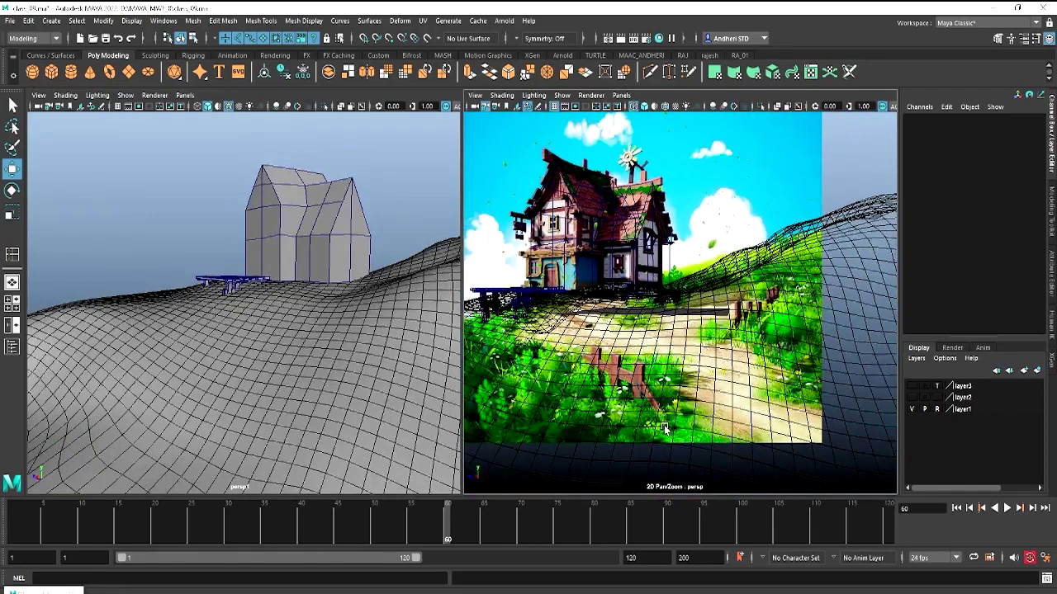
{"action": "mouse_move", "coordinate": [363, 328]}
{"action": "left_mouse_down", "text": "alt"}
{"action": "mouse_move", "coordinate": [281, 294]}
{"action": "mouse_move", "coordinate": [233, 377]}
{"action": "mouse_move", "coordinate": [314, 340]}
{"action": "left_mouse_up", "text": "alt"}
{"action": "scroll", "coordinate": [280, 297], "scroll_direction": "up", "scroll_amount": 5}
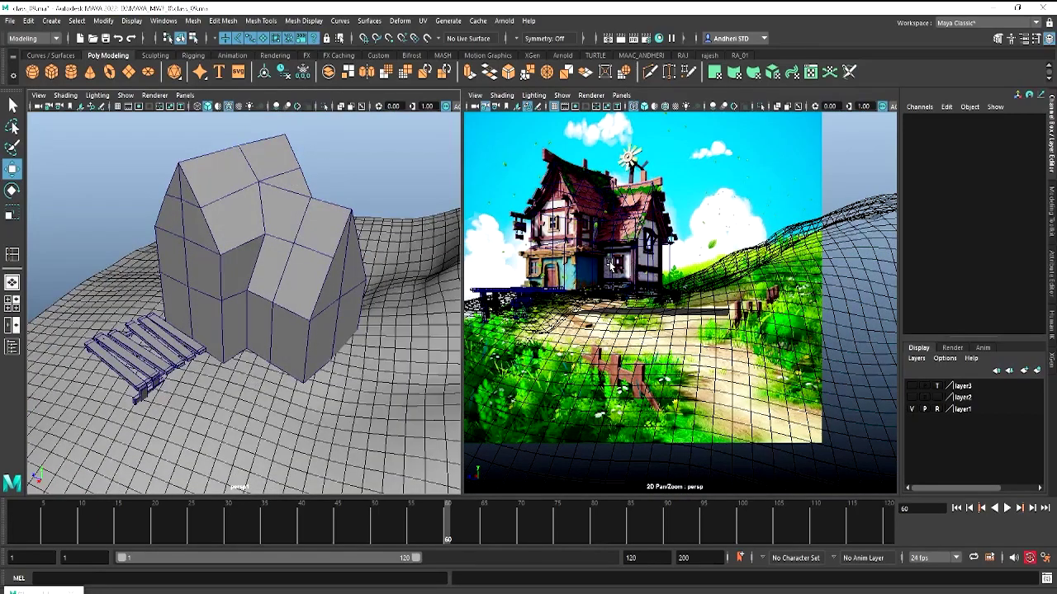
{"action": "scroll", "coordinate": [627, 291], "scroll_direction": "up", "scroll_amount": 3}
{"action": "scroll", "coordinate": [652, 301], "scroll_direction": "up", "scroll_amount": 3}
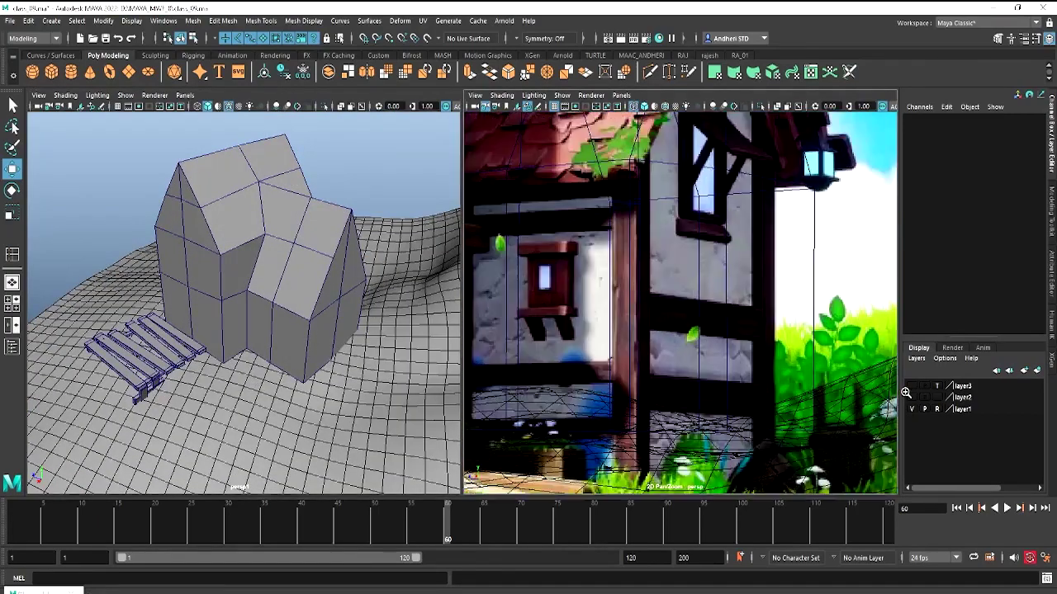
{"action": "scroll", "coordinate": [681, 312], "scroll_direction": "up", "scroll_amount": 3}
{"action": "scroll", "coordinate": [683, 301], "scroll_direction": "up", "scroll_amount": 2}
{"action": "left_click_drag", "start_coordinate": [253, 299], "coordinate": [306, 318], "text": "alt"}
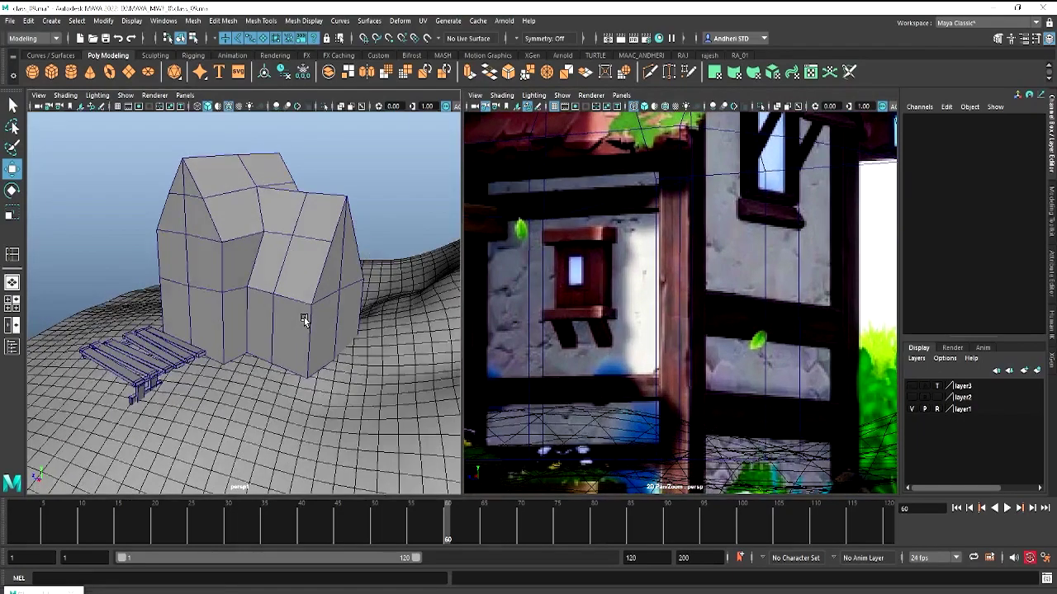
{"action": "left_click", "coordinate": [307, 319]}
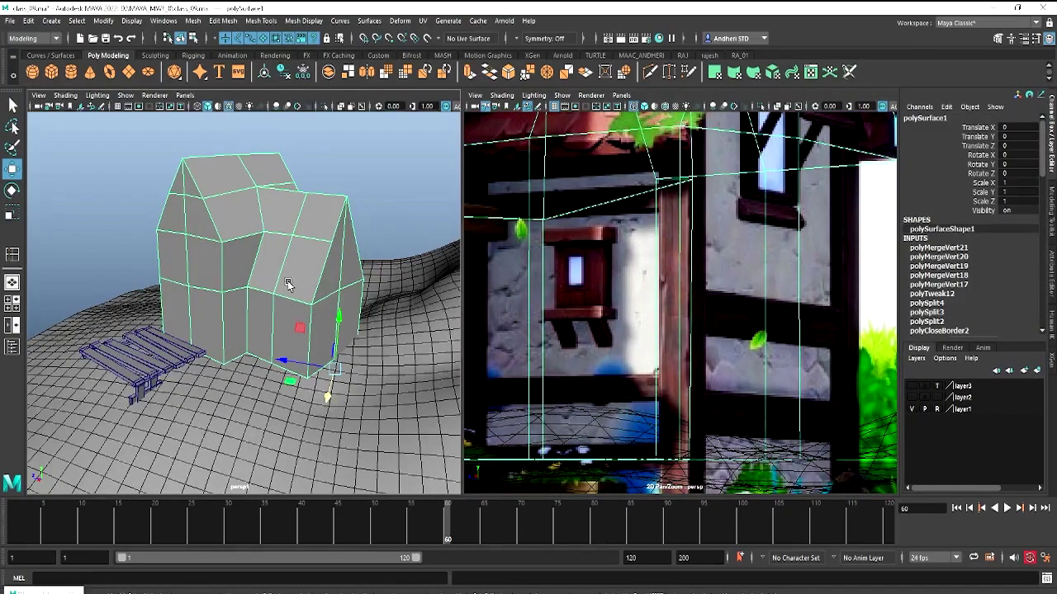
{"action": "left_click_drag", "start_coordinate": [289, 284], "coordinate": [329, 297], "text": "alt"}
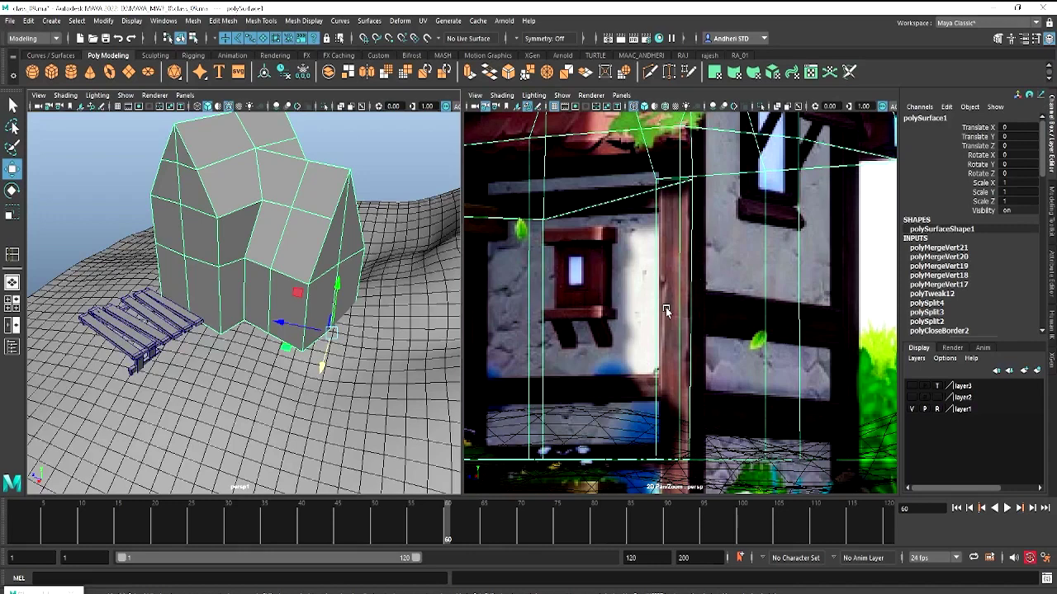
Create a polygon cube and frame a wireframe top view over the house corner
{"action": "left_click", "coordinate": [51, 72]}
{"action": "key", "text": "space"}
{"action": "left_click_drag", "start_coordinate": [170, 260], "coordinate": [219, 282]}
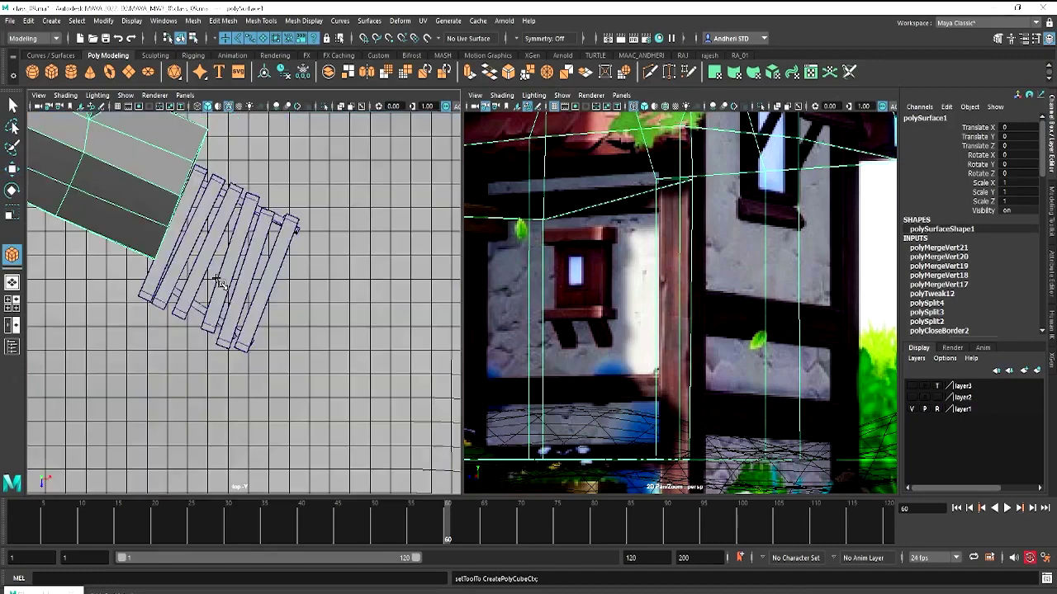
{"action": "scroll", "coordinate": [219, 283], "scroll_direction": "down", "scroll_amount": 2}
{"action": "scroll", "coordinate": [196, 306], "scroll_direction": "up", "scroll_amount": 3}
{"action": "scroll", "coordinate": [337, 314], "scroll_direction": "up", "scroll_amount": 3}
{"action": "scroll", "coordinate": [262, 334], "scroll_direction": "up", "scroll_amount": 2}
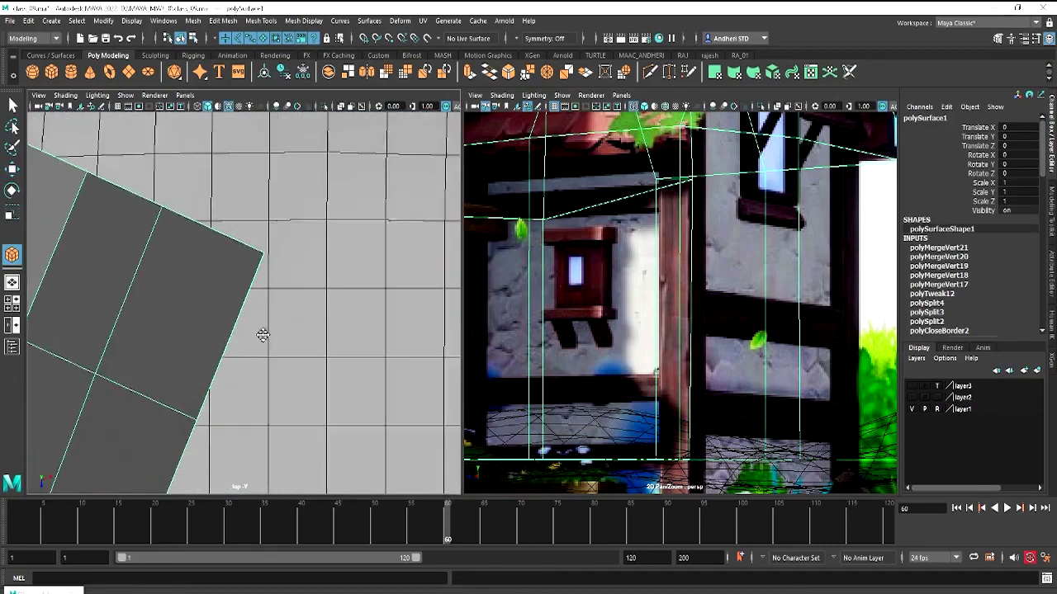
{"action": "middle_click_drag", "start_coordinate": [262, 334], "coordinate": [253, 350], "text": "alt"}
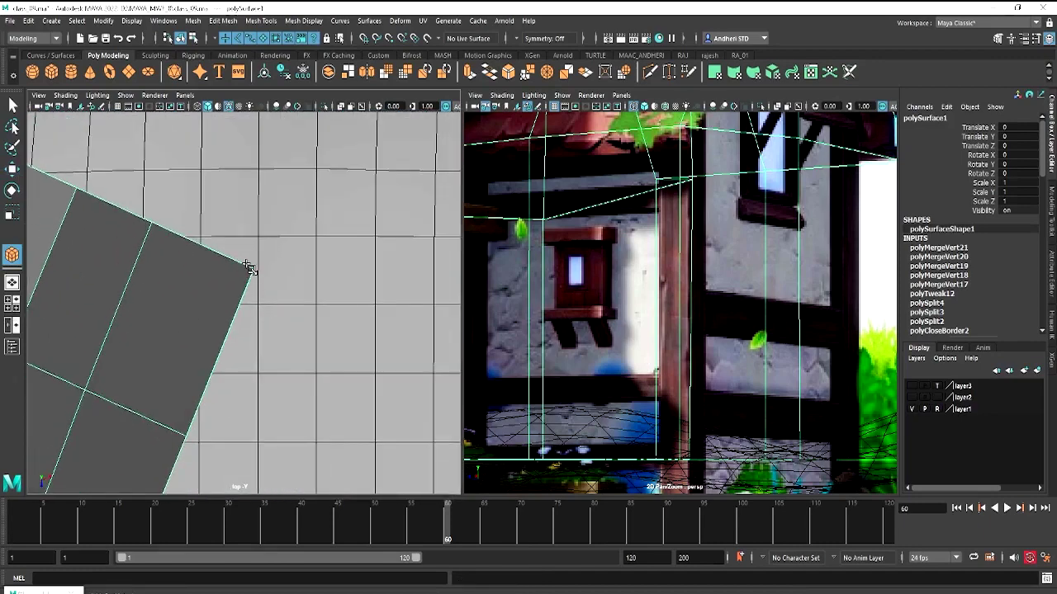
{"action": "key", "text": "4"}
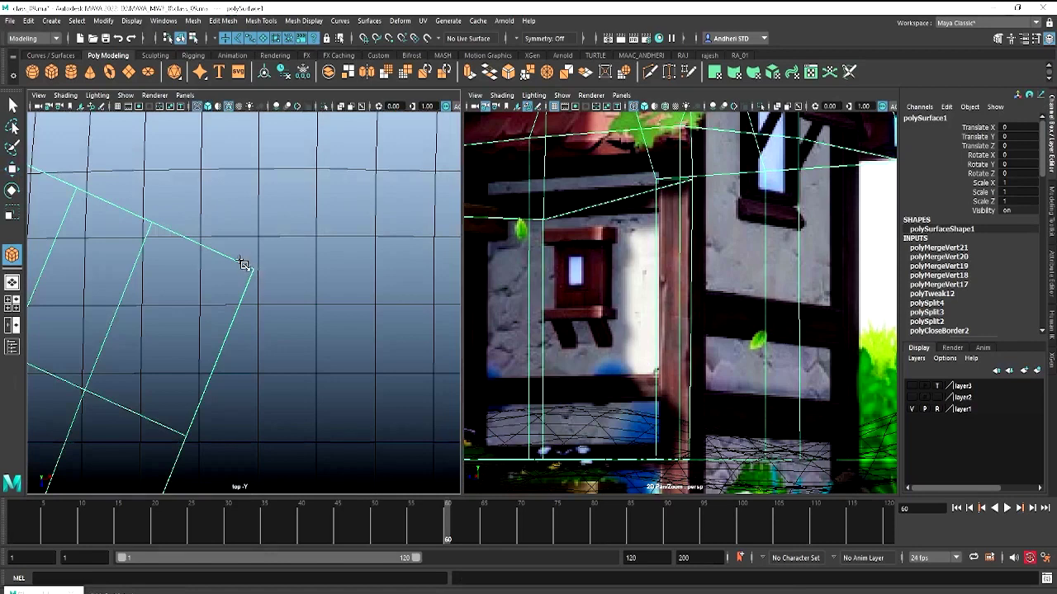
{"action": "left_click", "coordinate": [252, 279]}
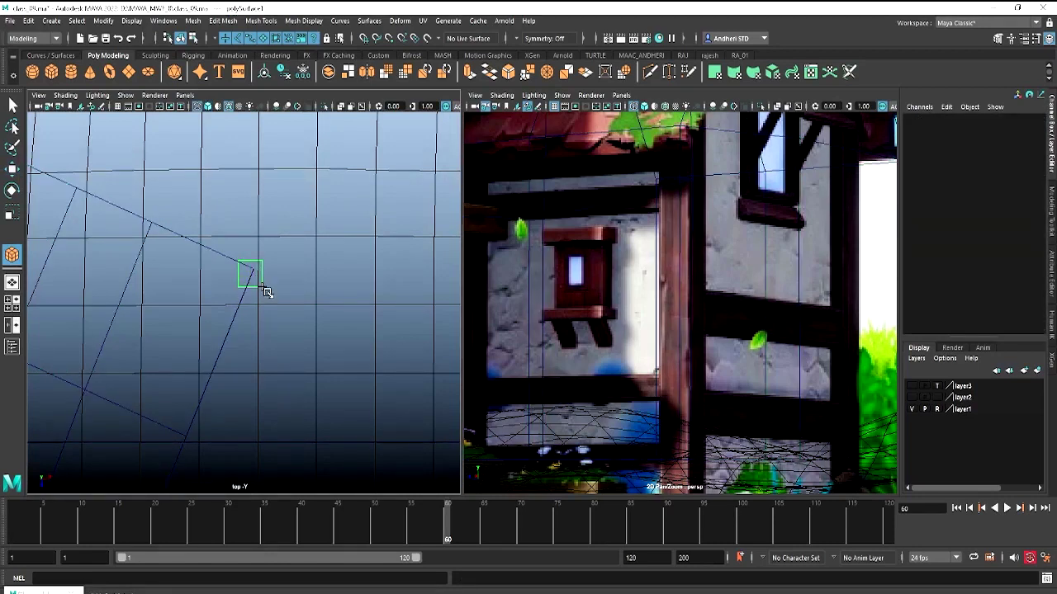
Rotate cube pCube5 to match the wall angle and slide it onto the house corner
{"action": "left_click", "coordinate": [240, 254]}
{"action": "key", "text": "w"}
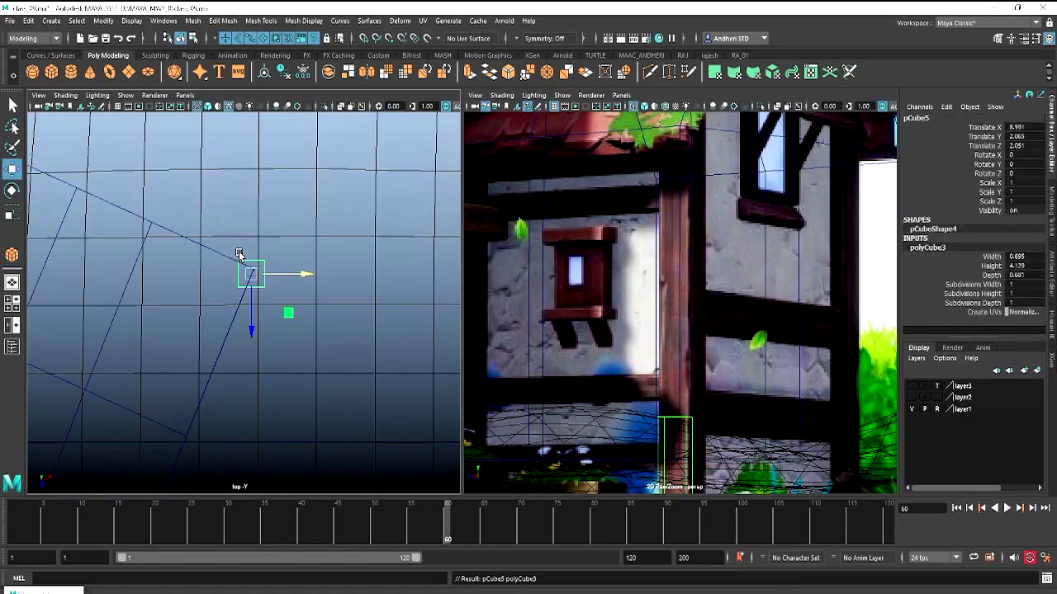
{"action": "key", "text": "e"}
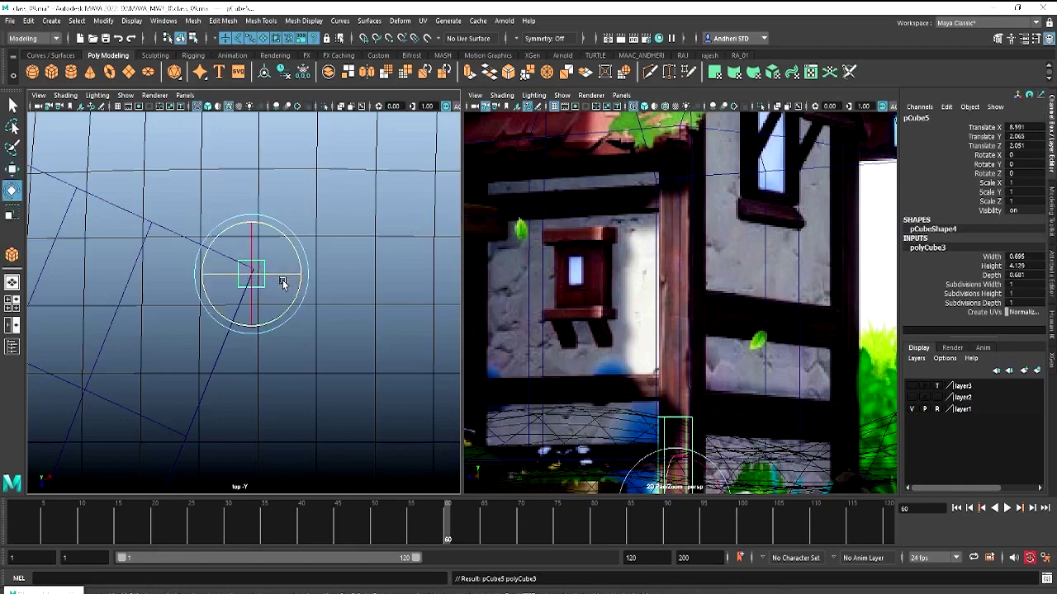
{"action": "left_click_drag", "start_coordinate": [300, 307], "coordinate": [277, 324], "text": "shift"}
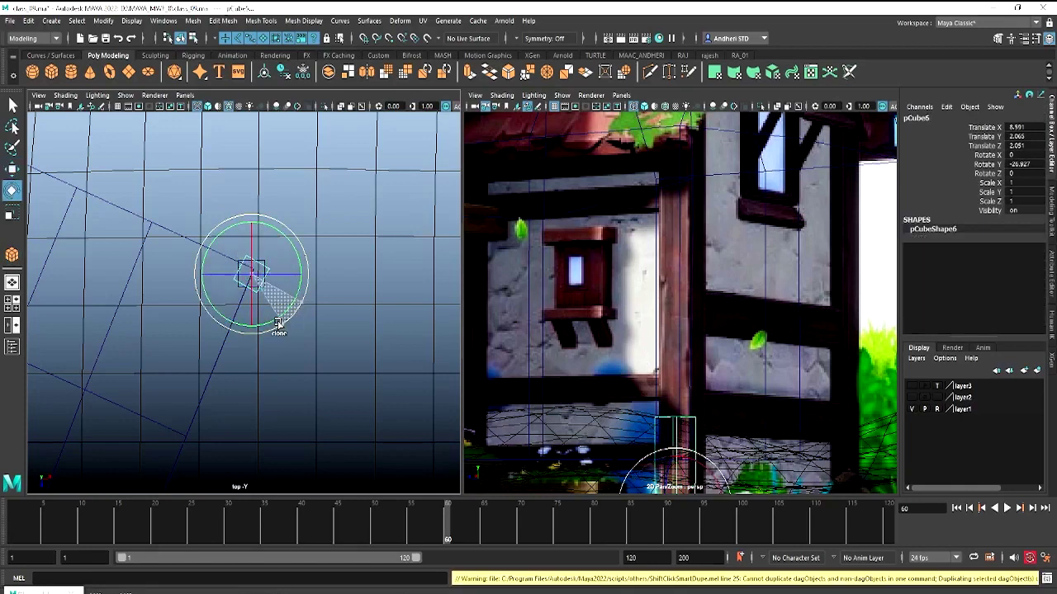
{"action": "key", "text": "ctrl+z"}
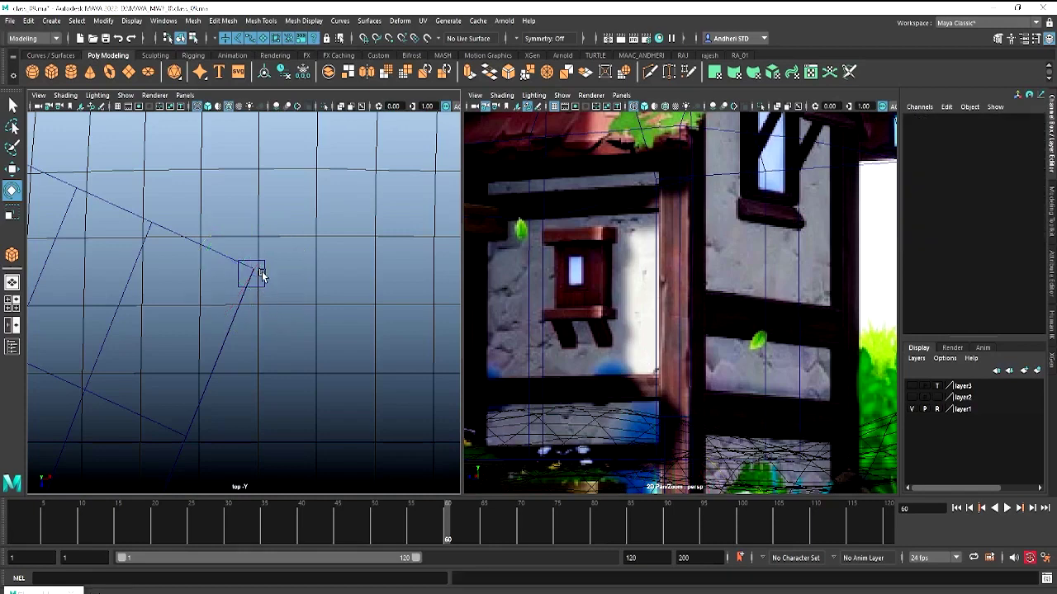
{"action": "key", "text": "ctrl+z"}
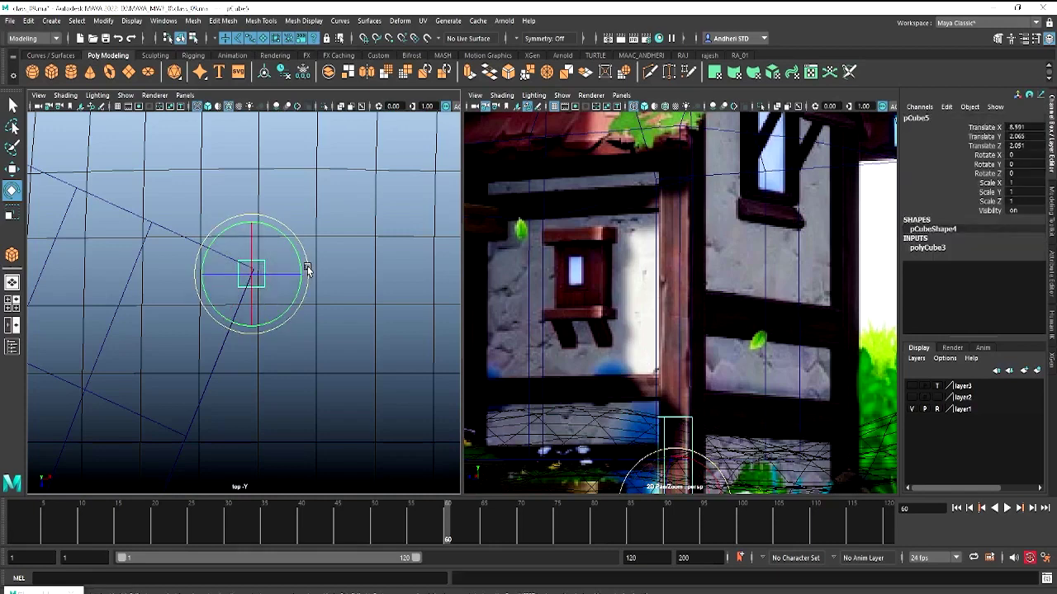
{"action": "left_click_drag", "start_coordinate": [305, 267], "coordinate": [306, 291]}
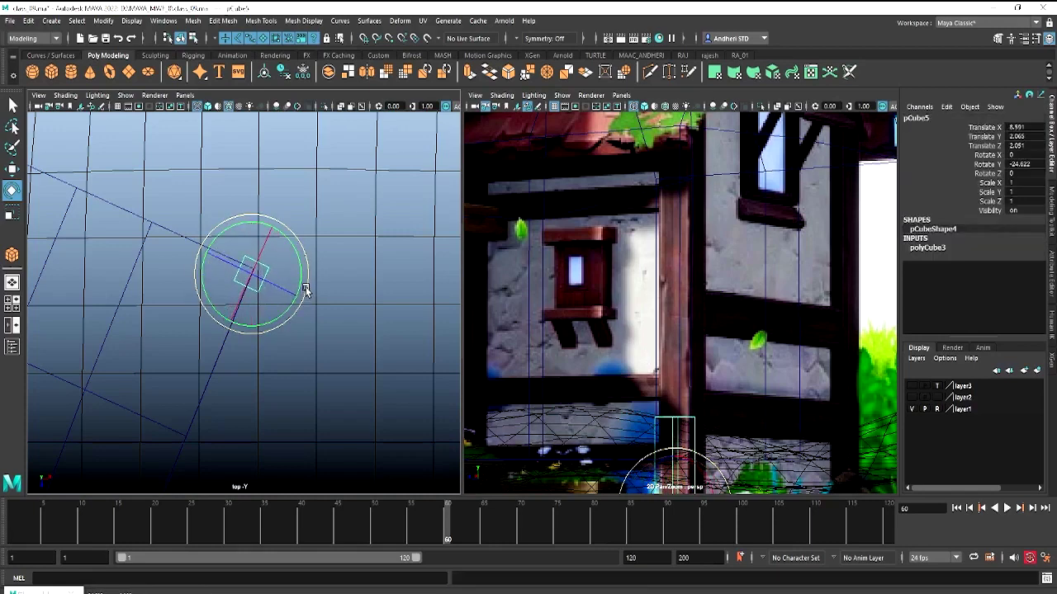
{"action": "key", "text": "w"}
{"action": "scroll", "coordinate": [250, 295], "scroll_direction": "up", "scroll_amount": 3}
{"action": "scroll", "coordinate": [265, 284], "scroll_direction": "up", "scroll_amount": 2}
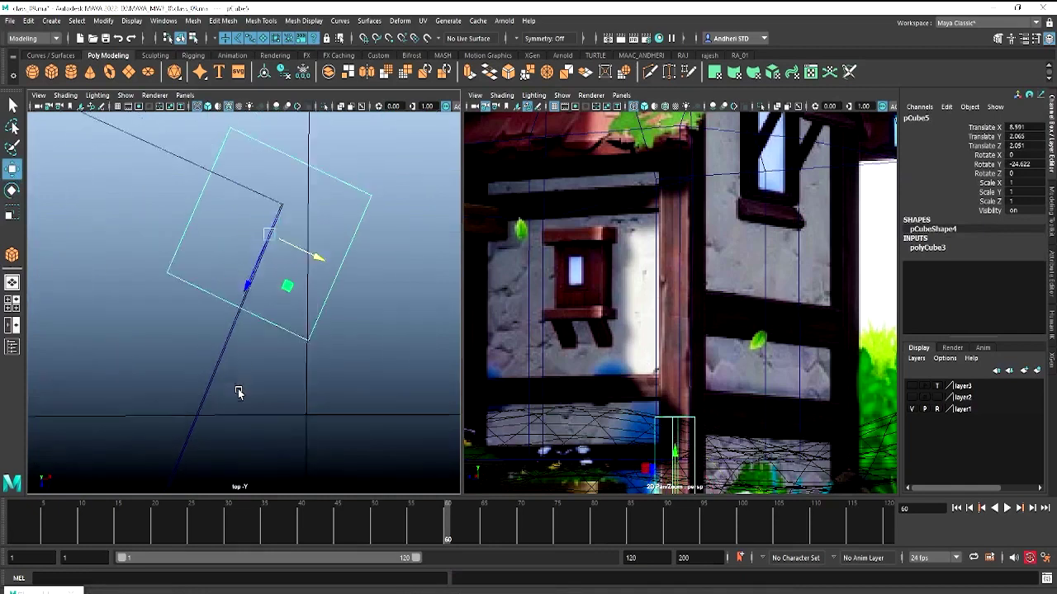
{"action": "left_click_drag", "start_coordinate": [260, 267], "coordinate": [272, 239]}
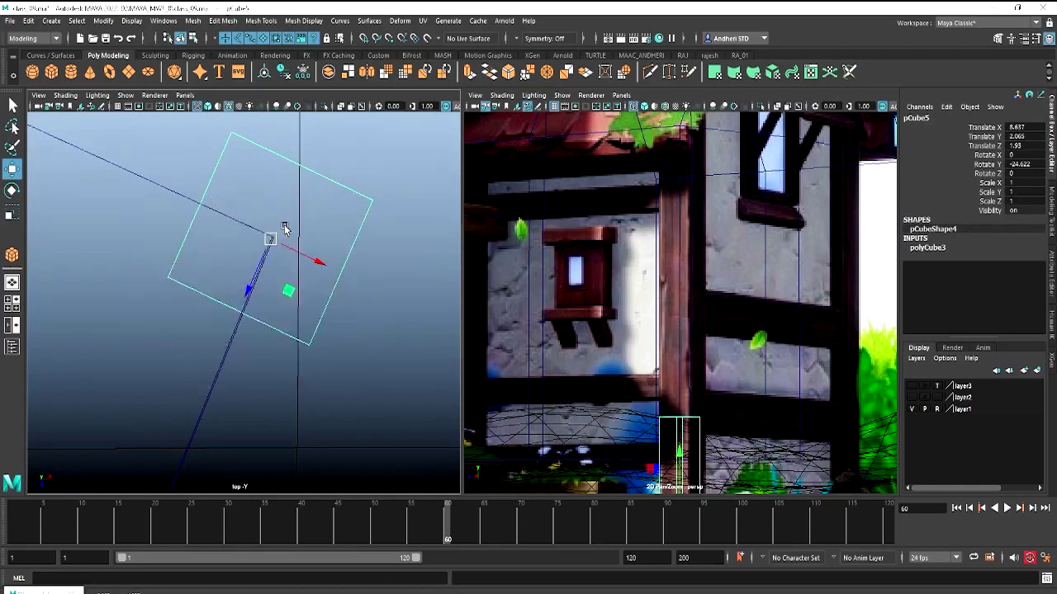
{"action": "left_click_drag", "start_coordinate": [284, 225], "coordinate": [252, 326]}
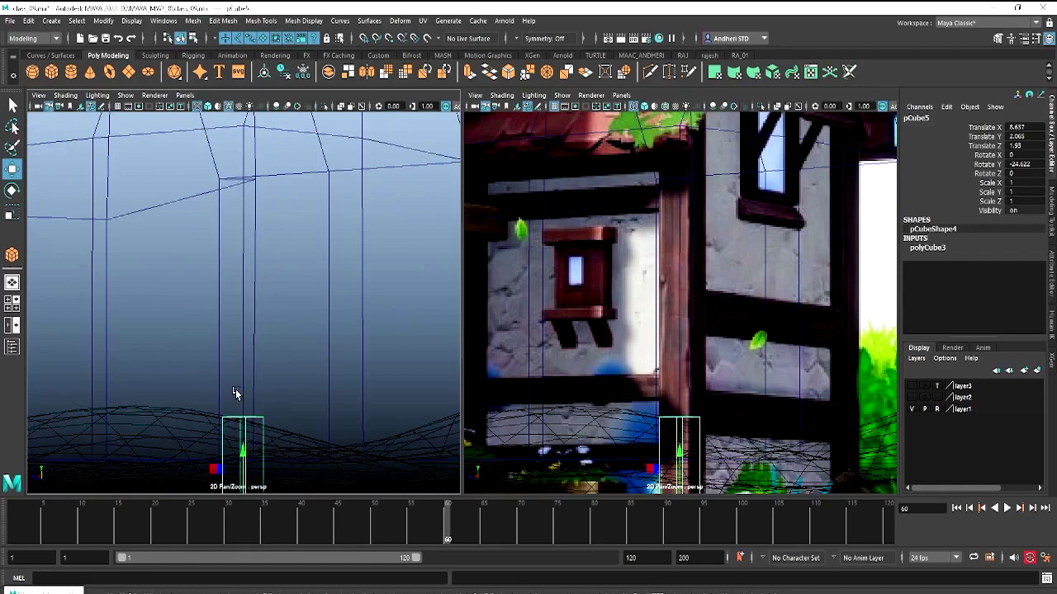
{"action": "key", "text": "5"}
Drag pCube5's top vertices up to the eave to form a tall timber pillar
{"action": "key", "text": "F9"}
{"action": "left_click", "coordinate": [242, 419]}
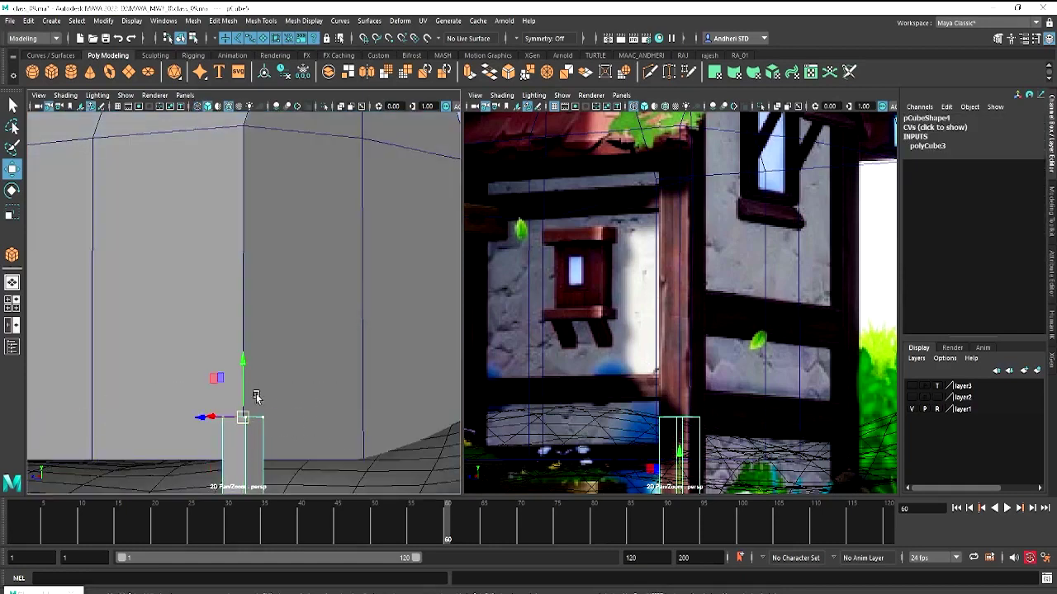
{"action": "left_click_drag", "start_coordinate": [243, 340], "coordinate": [239, 72]}
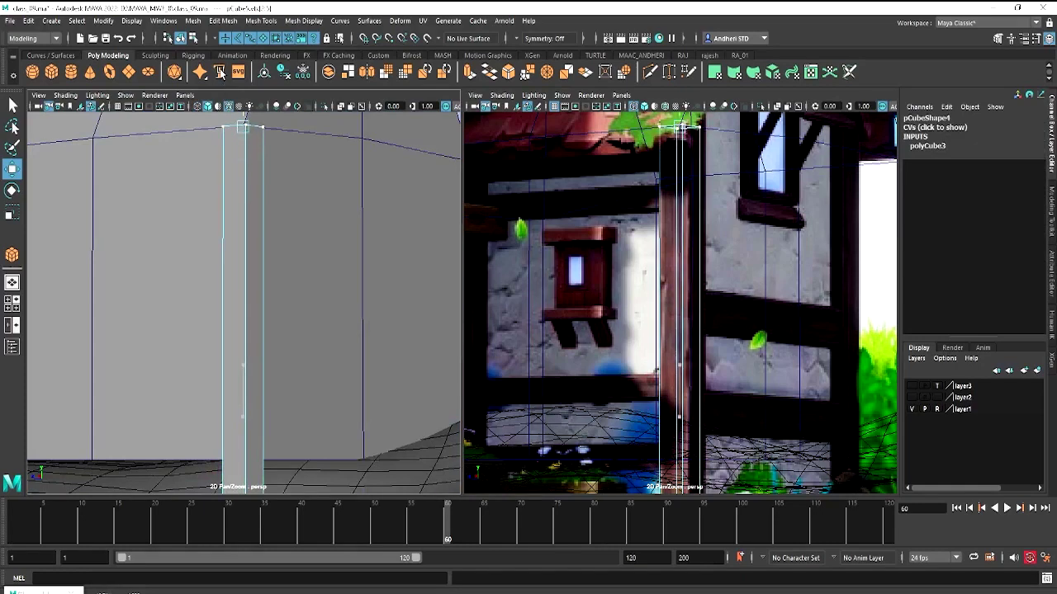
{"action": "key", "text": "space"}
{"action": "right_click", "coordinate": [307, 284]}
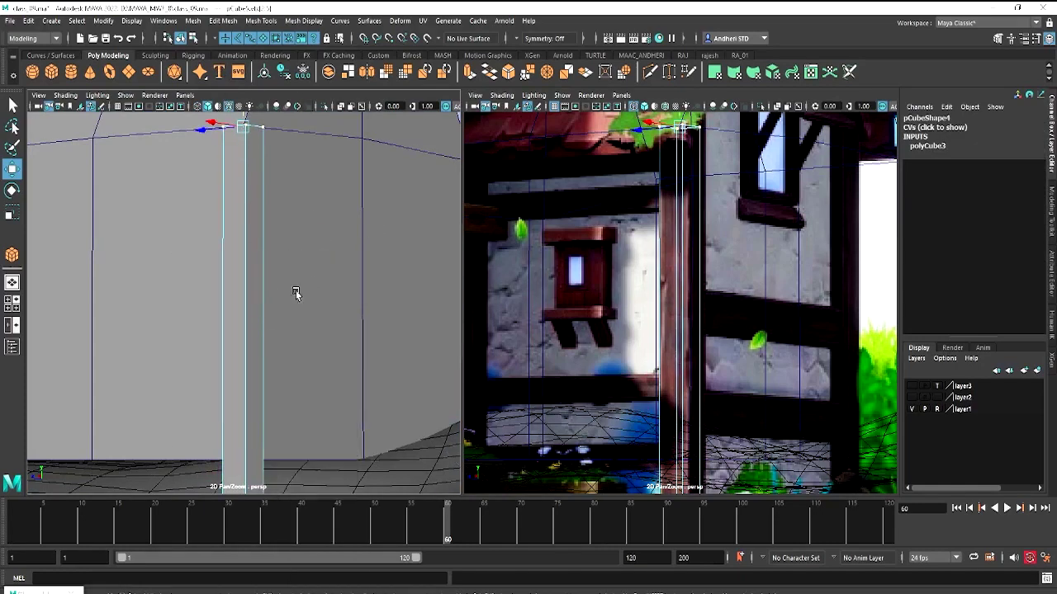
{"action": "key", "text": "space"}
{"action": "key", "text": "backslash"}
{"action": "scroll", "coordinate": [293, 291], "scroll_direction": "up", "scroll_amount": 8}
{"action": "mouse_move", "coordinate": [293, 290]}
{"action": "left_mouse_down", "text": "alt"}
{"action": "mouse_move", "coordinate": [322, 356]}
{"action": "mouse_move", "coordinate": [304, 345]}
{"action": "left_mouse_up", "text": "alt"}
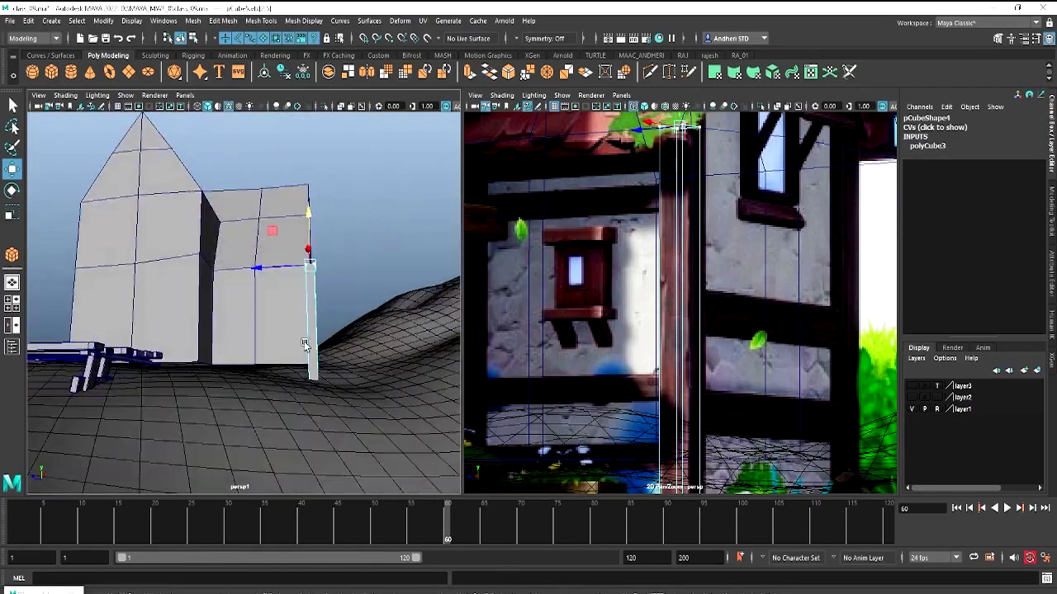
Lower the house's bottom row of vertices down onto the ground
{"action": "left_click", "coordinate": [310, 363]}
{"action": "scroll", "coordinate": [302, 354], "scroll_direction": "up", "scroll_amount": 3}
{"action": "scroll", "coordinate": [284, 293], "scroll_direction": "up", "scroll_amount": 2}
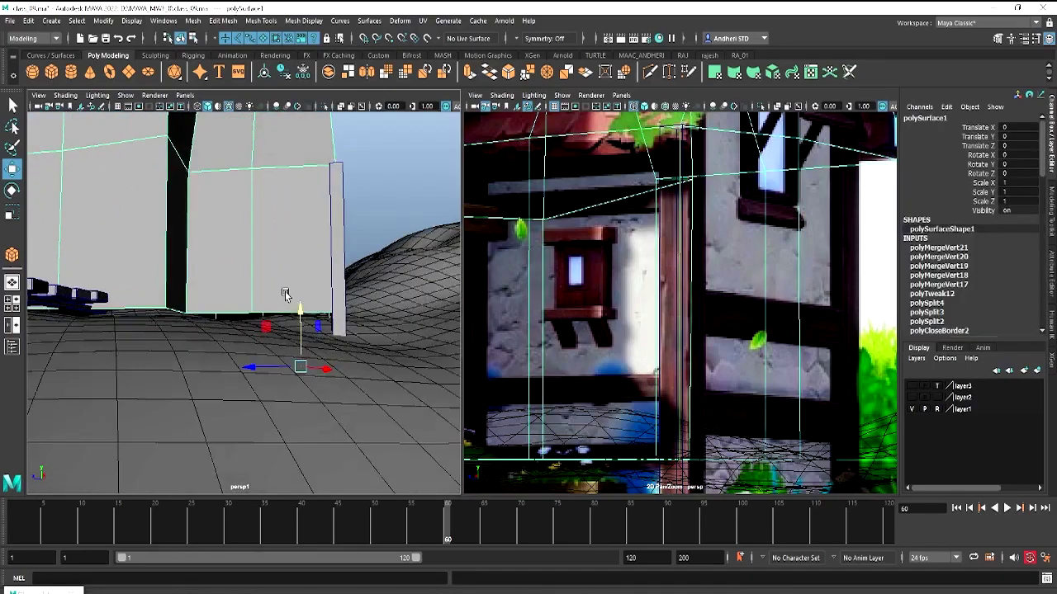
{"action": "key", "text": "F9"}
{"action": "key", "text": "f"}
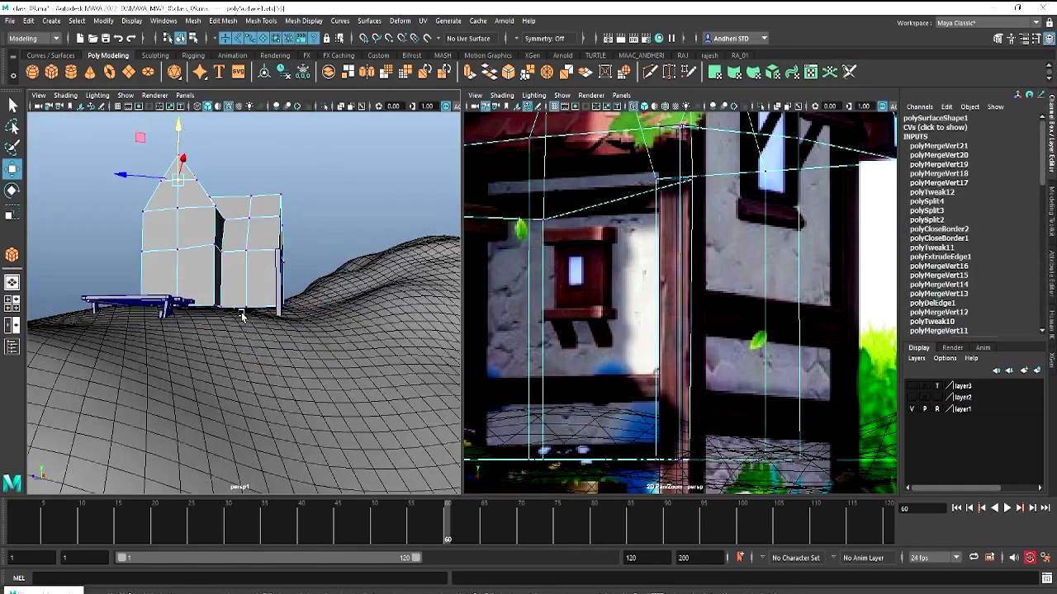
{"action": "scroll", "coordinate": [211, 307], "scroll_direction": "up", "scroll_amount": 5}
{"action": "left_click_drag", "start_coordinate": [211, 307], "coordinate": [132, 304], "text": "alt"}
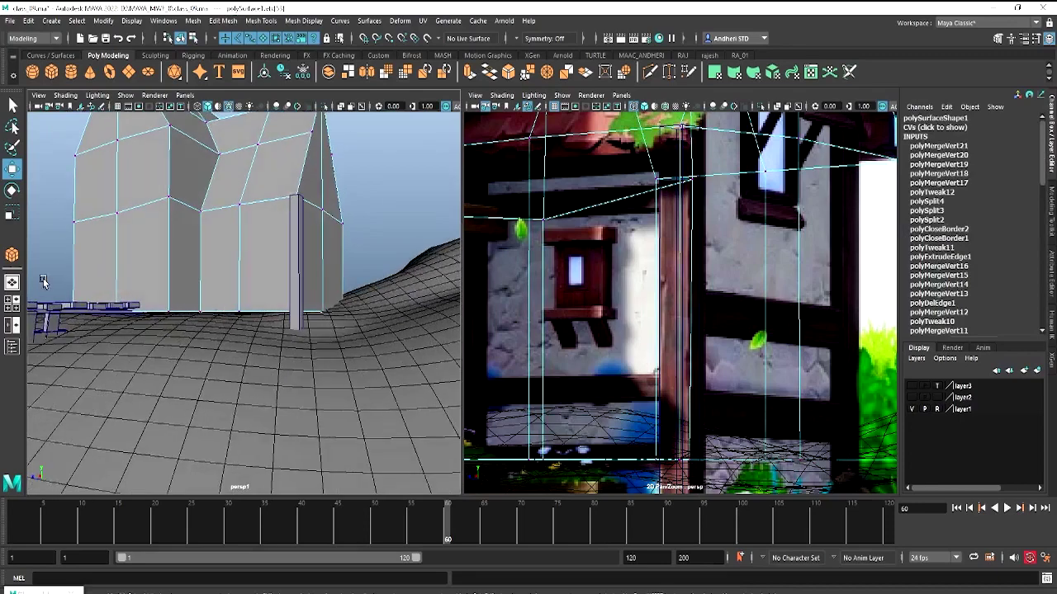
{"action": "left_click_drag", "start_coordinate": [48, 277], "coordinate": [396, 416]}
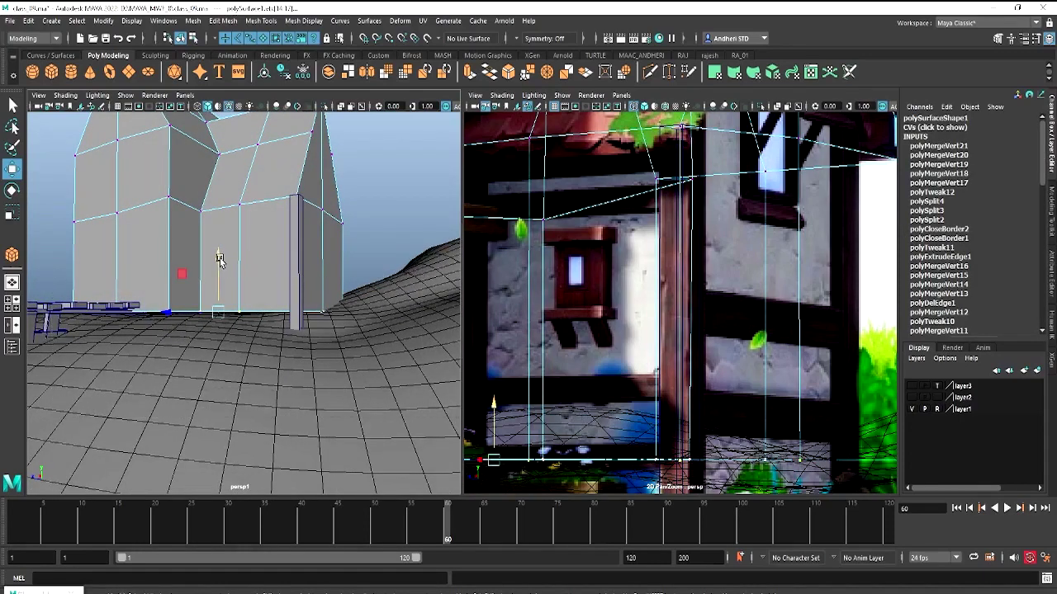
{"action": "left_click_drag", "start_coordinate": [219, 260], "coordinate": [219, 281]}
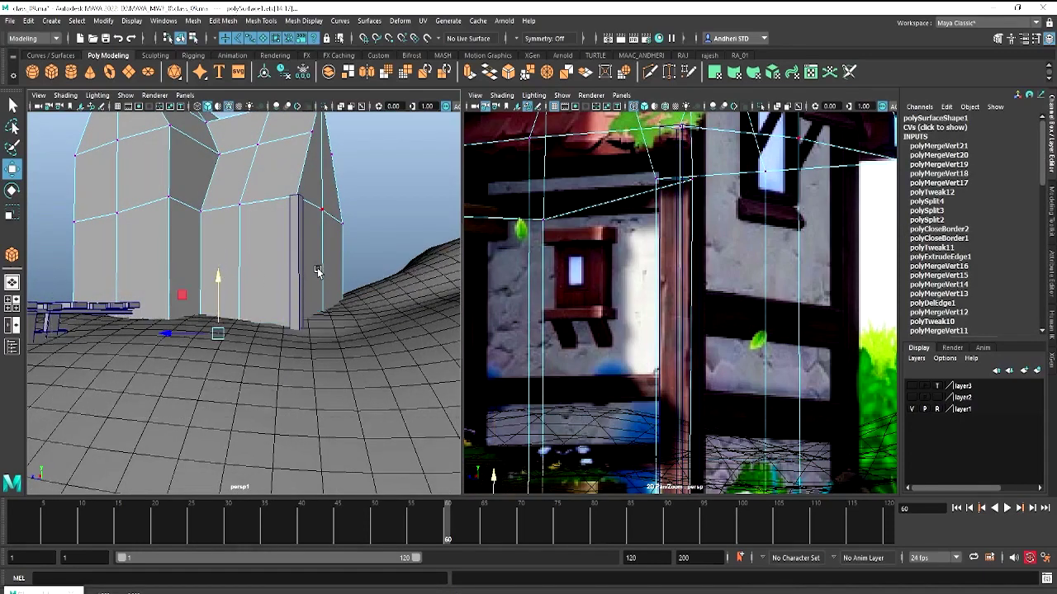
{"action": "right_click_drag", "start_coordinate": [313, 253], "coordinate": [367, 231]}
Insert a vertical edge loop on the house wall beside the corner pillar
{"action": "left_click", "coordinate": [401, 189]}
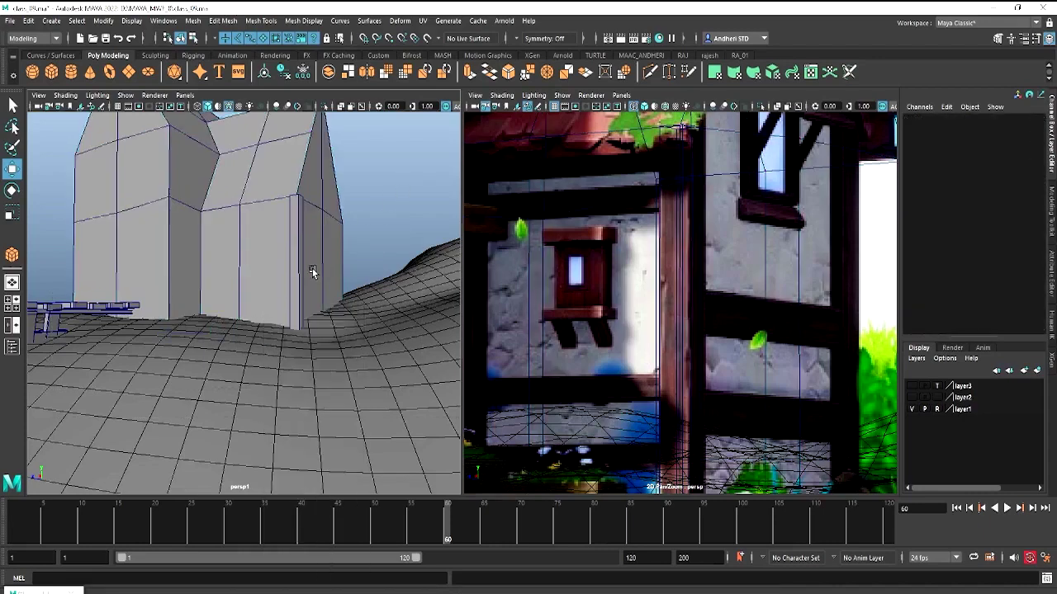
{"action": "left_click", "coordinate": [250, 281]}
{"action": "scroll", "coordinate": [250, 281], "scroll_direction": "up", "scroll_amount": 2}
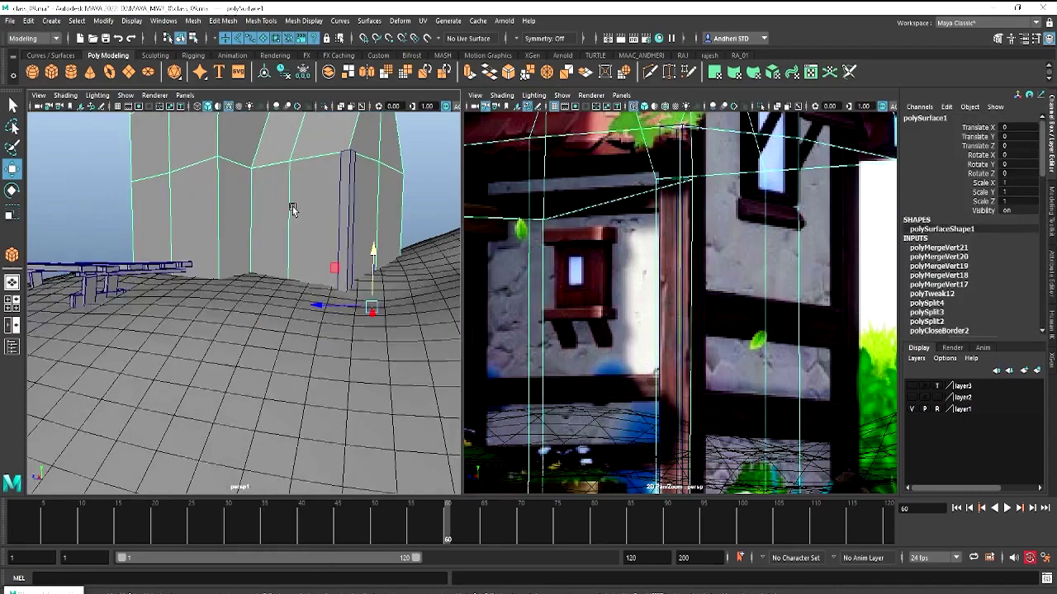
{"action": "right_click_drag", "start_coordinate": [293, 207], "coordinate": [226, 240], "text": "shift"}
{"action": "left_click", "coordinate": [225, 240]}
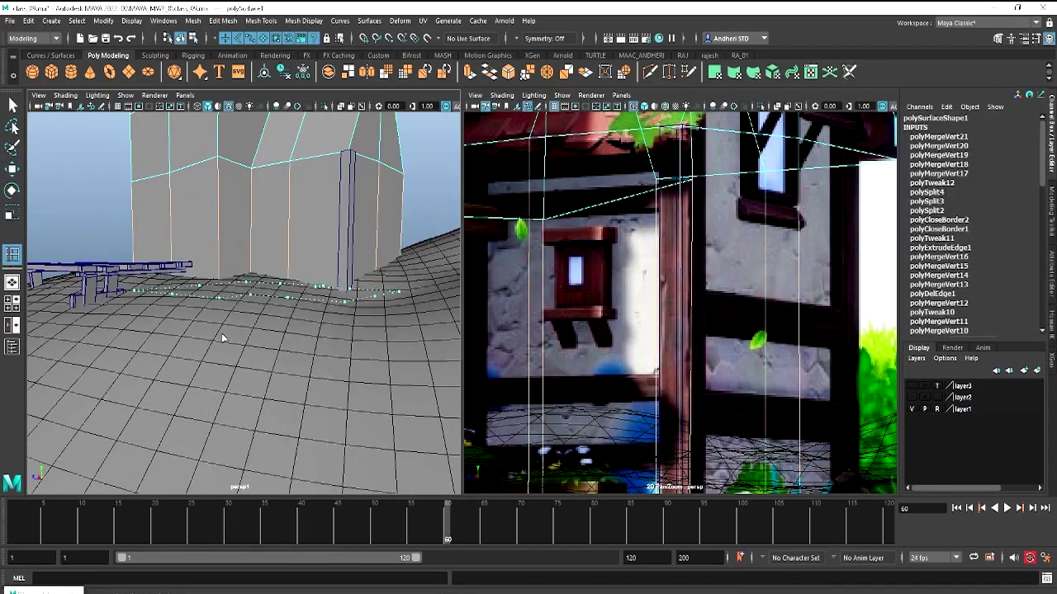
{"action": "left_click", "coordinate": [221, 295]}
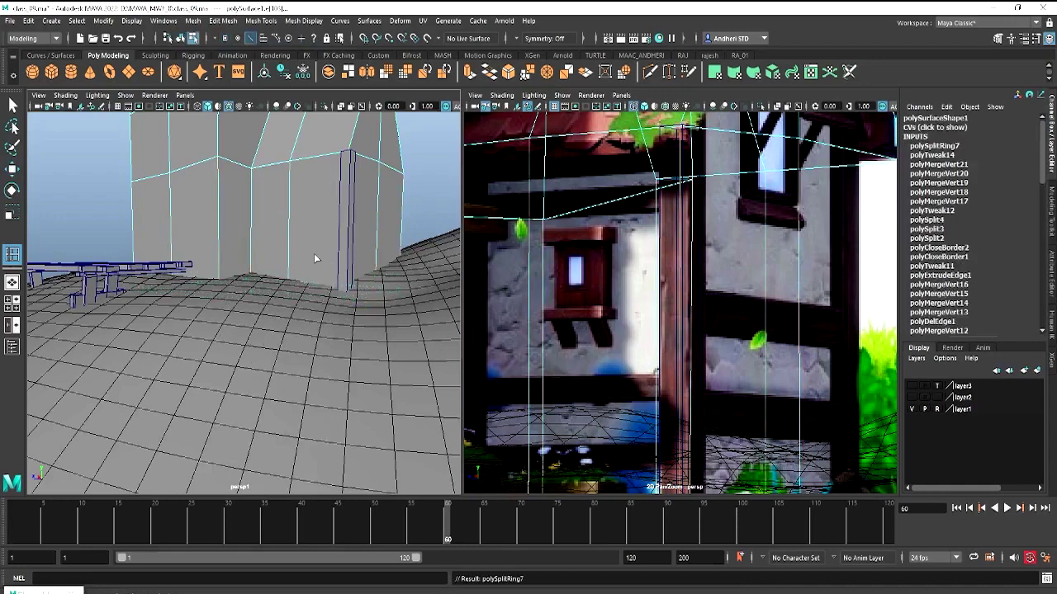
{"action": "key", "text": "w"}
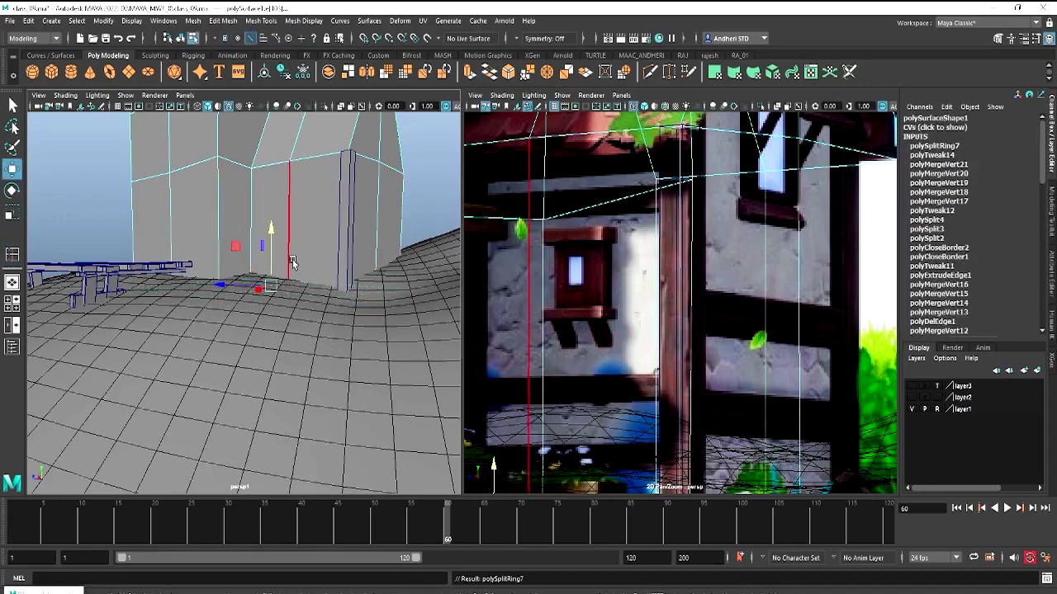
{"action": "left_click_drag", "start_coordinate": [291, 271], "coordinate": [317, 259], "text": "alt"}
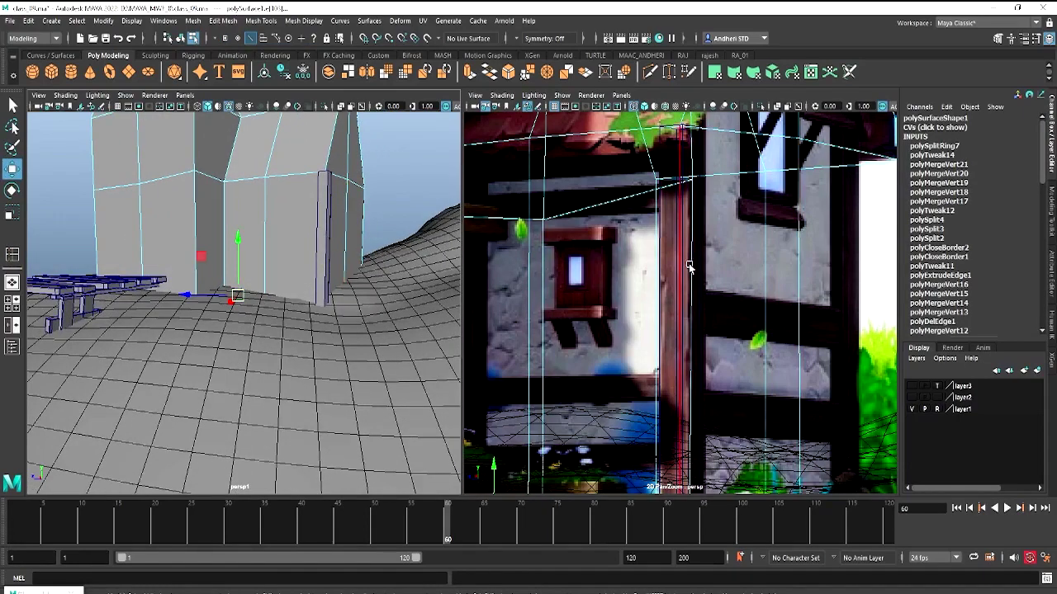
Scale pillar pCube5 uniformly to about 1.09 and move its top vertices to the eave line
{"action": "left_click", "coordinate": [327, 216]}
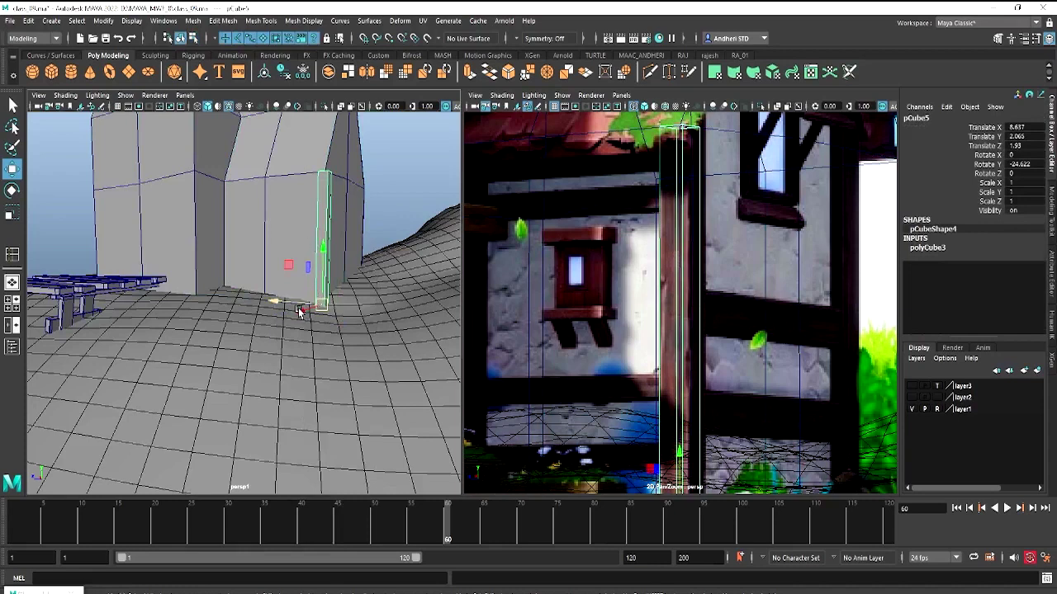
{"action": "left_click_drag", "start_coordinate": [300, 310], "coordinate": [303, 312]}
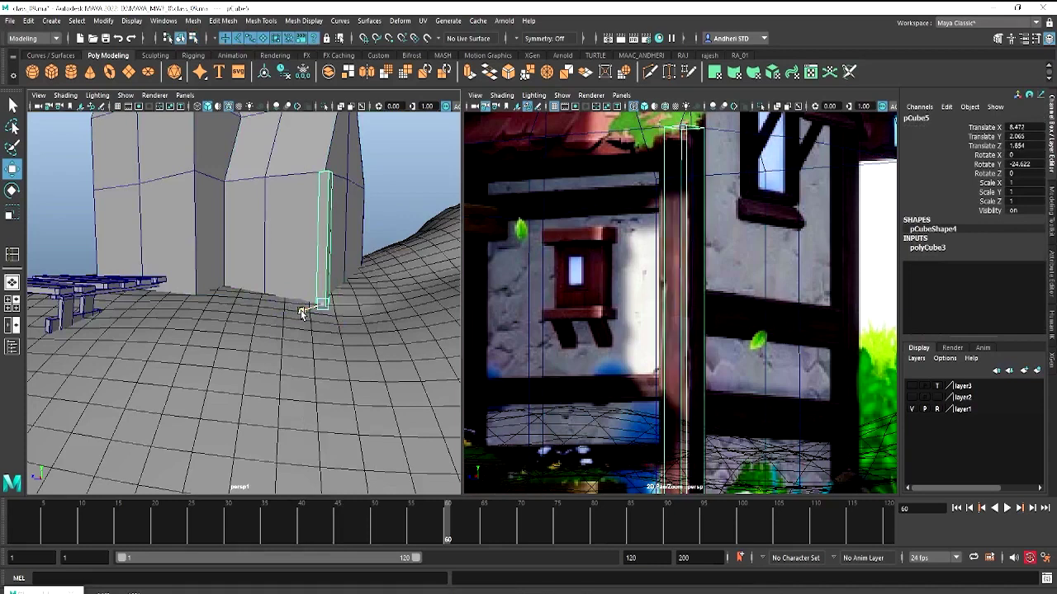
{"action": "key", "text": "ctrl+z"}
{"action": "key", "text": "r"}
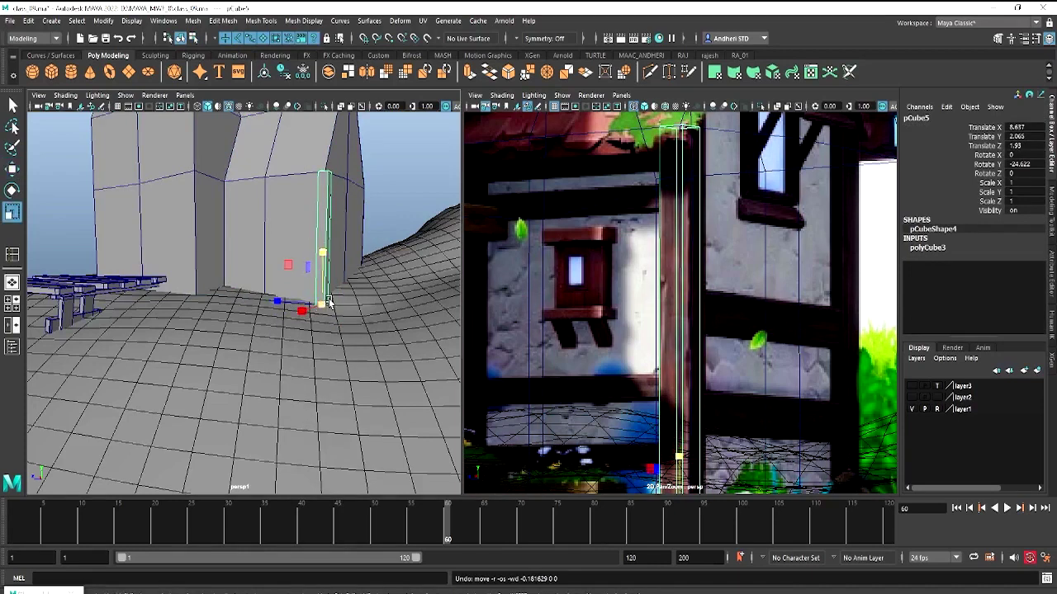
{"action": "left_click_drag", "start_coordinate": [324, 306], "coordinate": [333, 309]}
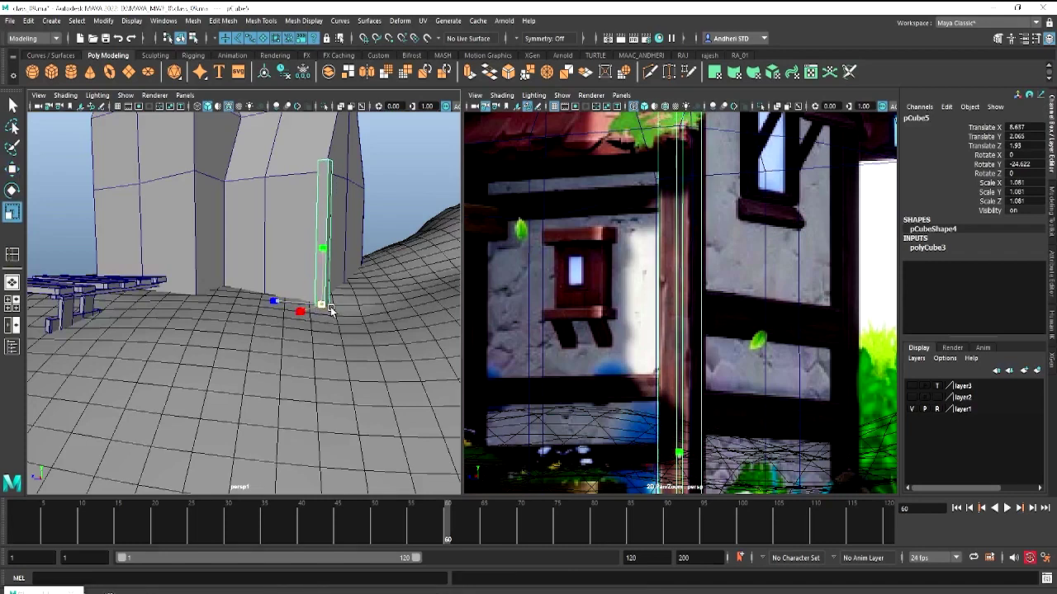
{"action": "key", "text": "w"}
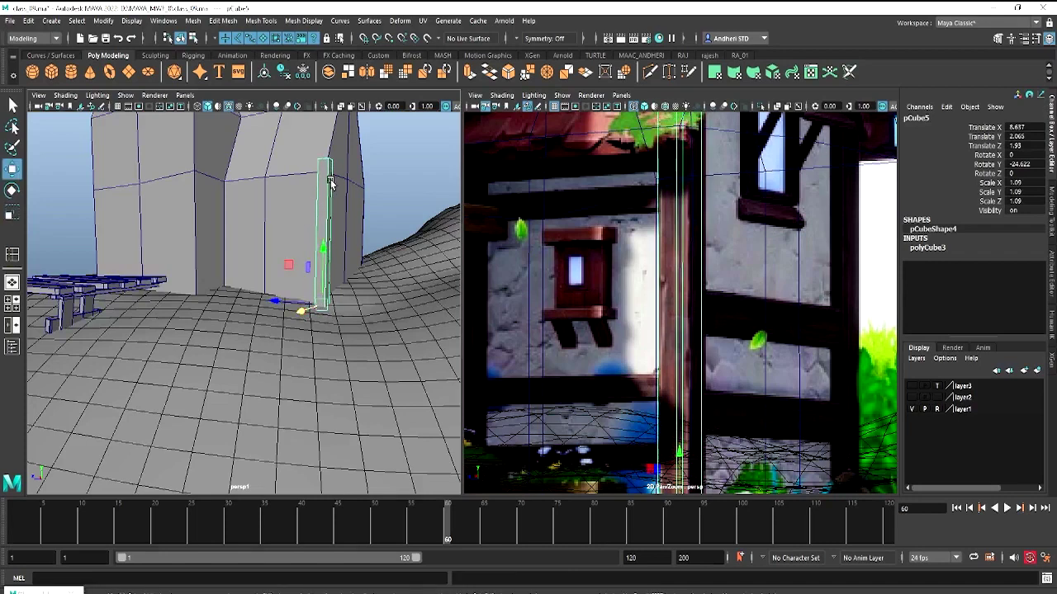
{"action": "key", "text": "F9"}
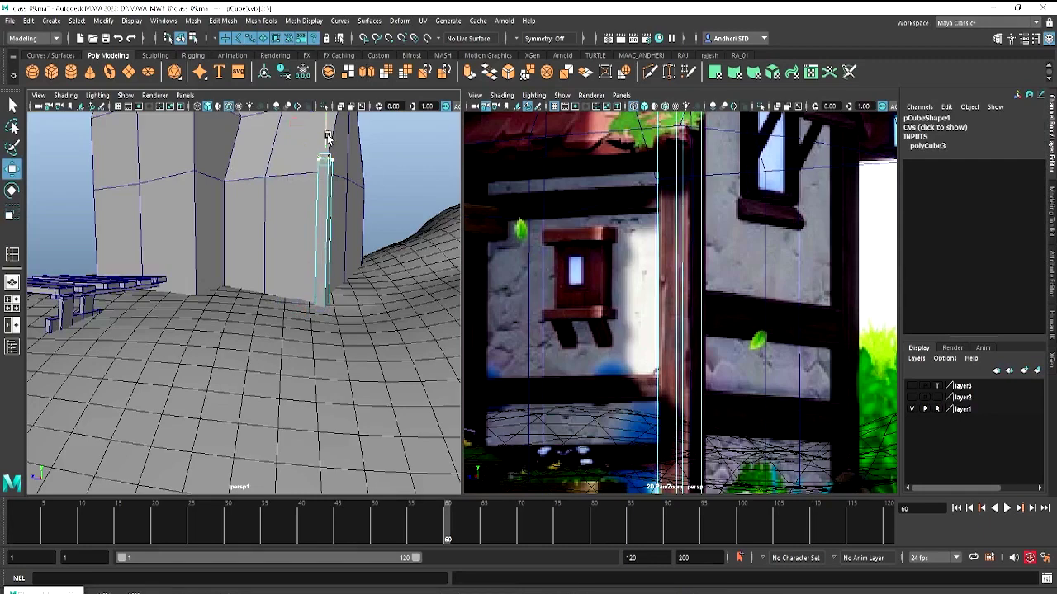
{"action": "left_click_drag", "start_coordinate": [328, 141], "coordinate": [328, 147]}
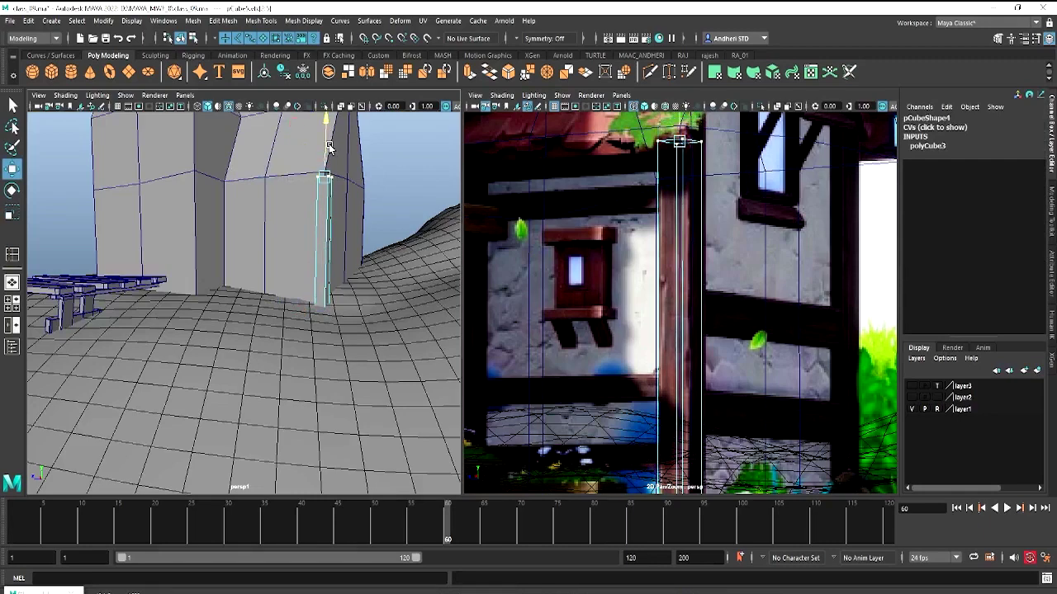
{"action": "scroll", "coordinate": [297, 280], "scroll_direction": "down", "scroll_amount": 5}
{"action": "scroll", "coordinate": [278, 285], "scroll_direction": "down", "scroll_amount": 2}
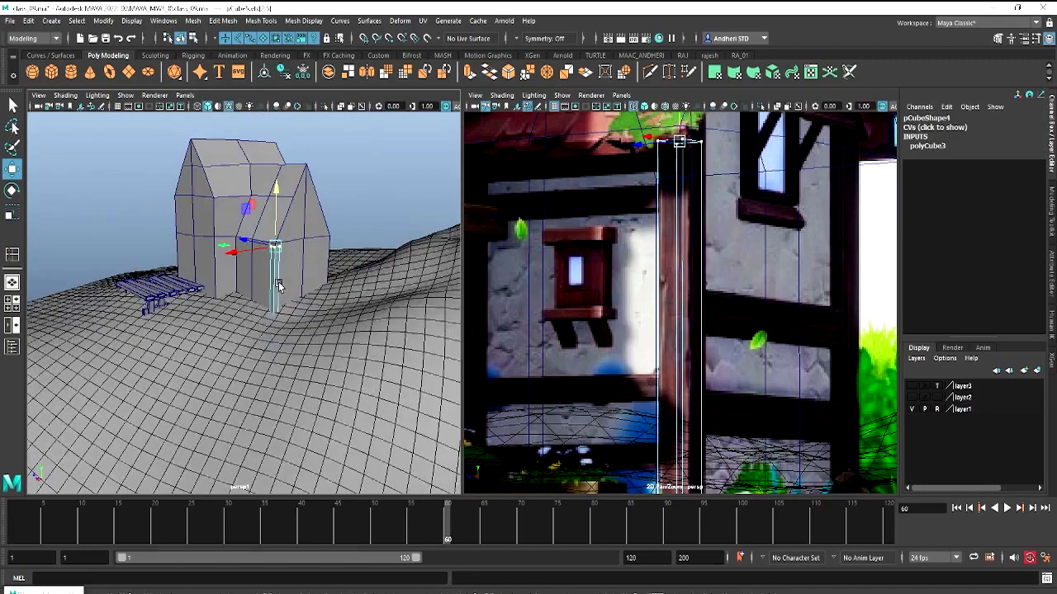
{"action": "right_click_drag", "start_coordinate": [278, 285], "coordinate": [305, 262]}
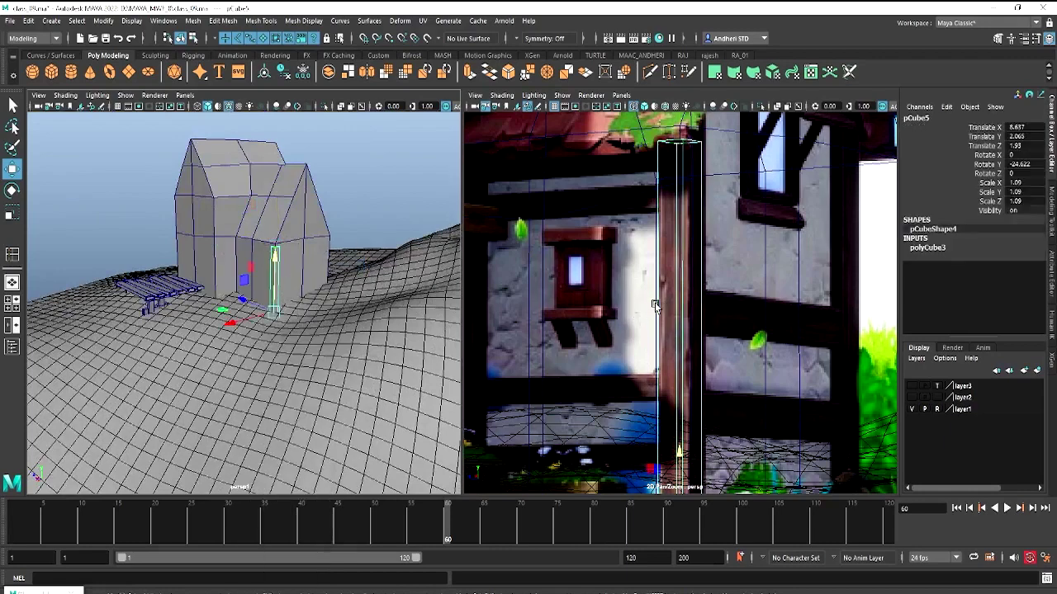
{"action": "scroll", "coordinate": [651, 306], "scroll_direction": "down", "scroll_amount": 4}
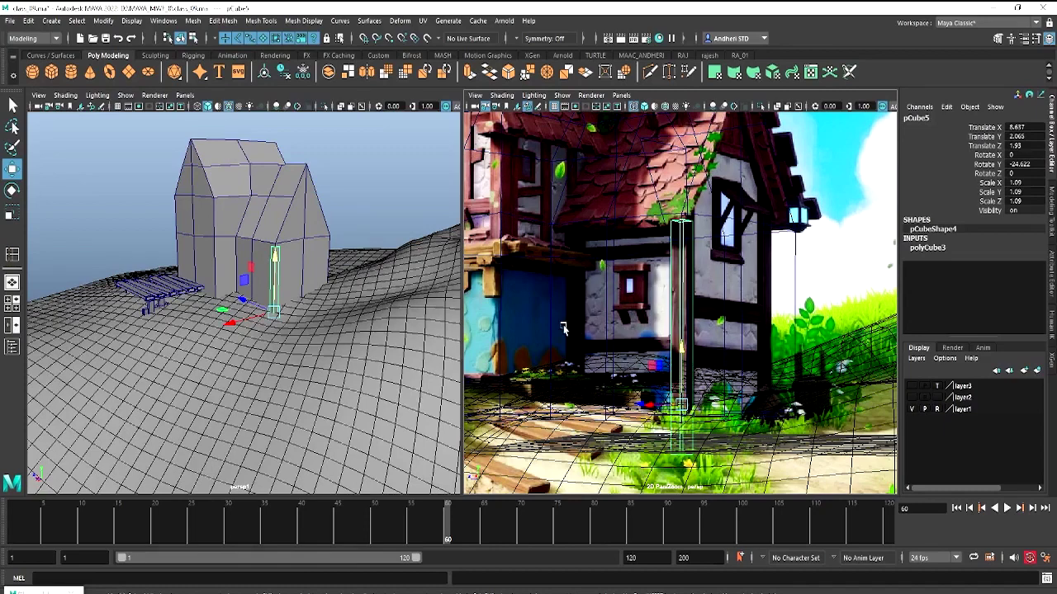
Duplicate pCube5 into pCube6 and move it to the house's opposite front corner beside the bench
{"action": "mouse_move", "coordinate": [267, 309]}
{"action": "left_mouse_down", "text": "alt"}
{"action": "mouse_move", "coordinate": [295, 316]}
{"action": "mouse_move", "coordinate": [196, 288]}
{"action": "mouse_move", "coordinate": [244, 287]}
{"action": "left_mouse_up", "text": "alt"}
{"action": "key", "text": "ctrl+d"}
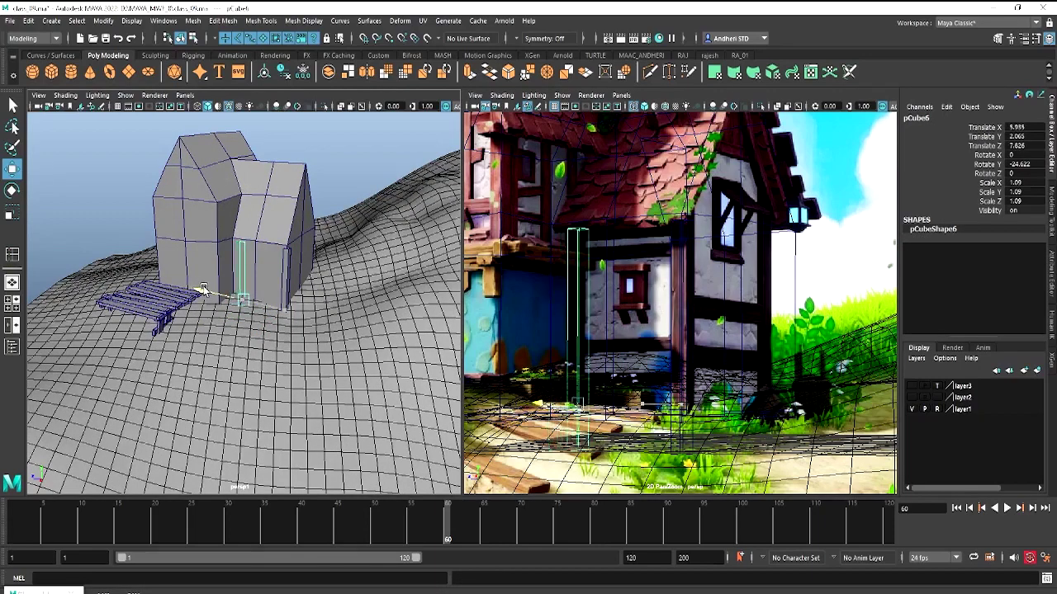
{"action": "scroll", "coordinate": [243, 288], "scroll_direction": "up", "scroll_amount": 3}
{"action": "scroll", "coordinate": [239, 293], "scroll_direction": "up", "scroll_amount": 3}
{"action": "scroll", "coordinate": [231, 301], "scroll_direction": "up", "scroll_amount": 2}
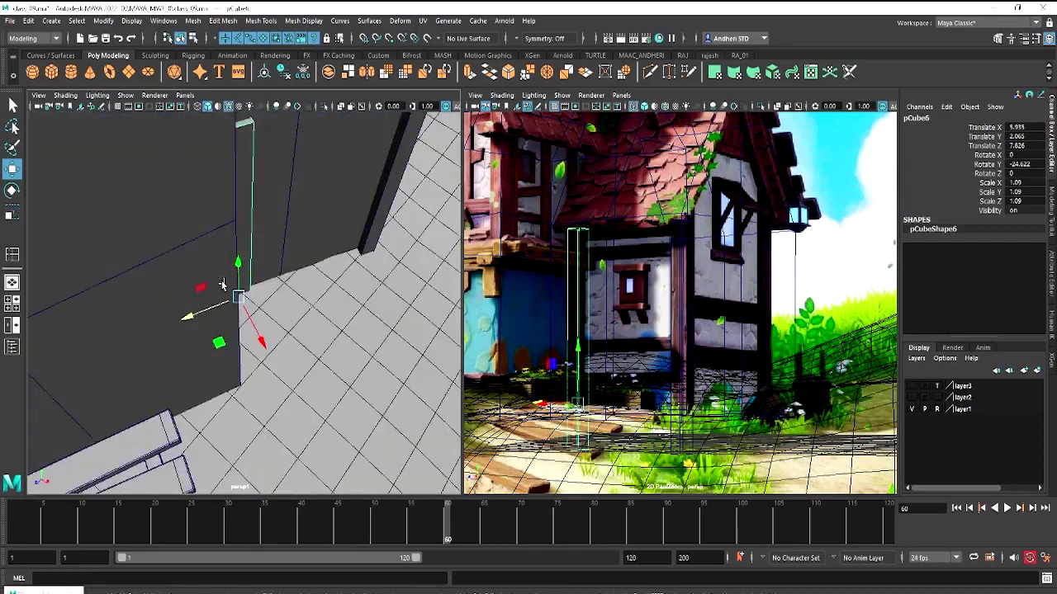
{"action": "scroll", "coordinate": [221, 310], "scroll_direction": "up", "scroll_amount": 2}
{"action": "scroll", "coordinate": [221, 311], "scroll_direction": "up", "scroll_amount": 2}
{"action": "left_click_drag", "start_coordinate": [196, 288], "coordinate": [154, 287]}
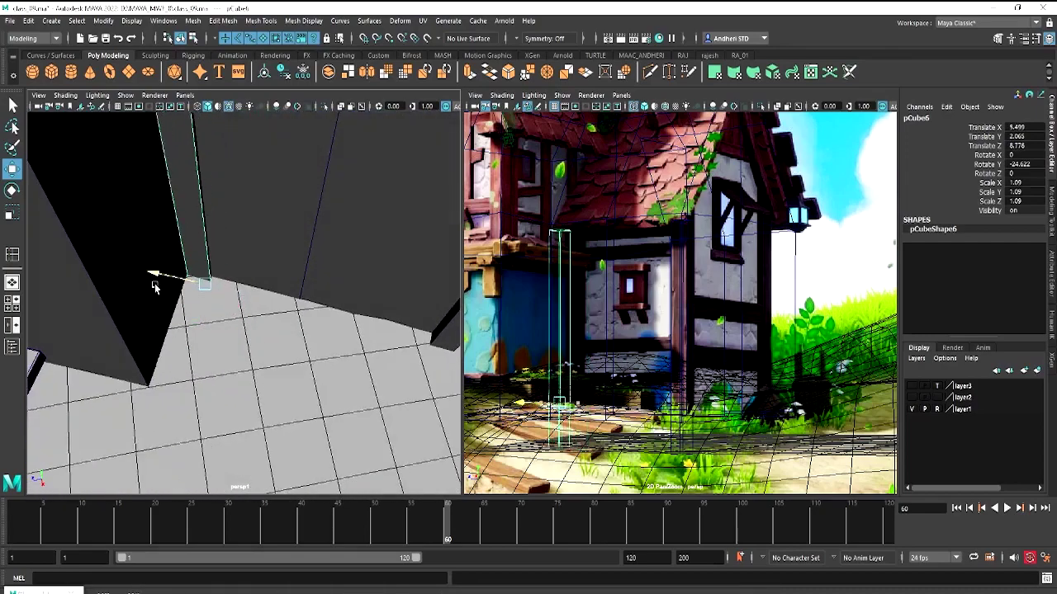
{"action": "mouse_move", "coordinate": [154, 288]}
{"action": "left_mouse_down"}
{"action": "mouse_move", "coordinate": [189, 330]}
{"action": "mouse_move", "coordinate": [219, 303]}
{"action": "mouse_move", "coordinate": [200, 288]}
{"action": "mouse_move", "coordinate": [222, 298]}
{"action": "mouse_move", "coordinate": [184, 325]}
{"action": "mouse_move", "coordinate": [170, 354]}
{"action": "mouse_move", "coordinate": [177, 278]}
{"action": "mouse_move", "coordinate": [223, 315]}
{"action": "mouse_move", "coordinate": [255, 313]}
{"action": "mouse_move", "coordinate": [279, 236]}
{"action": "mouse_move", "coordinate": [368, 419]}
{"action": "mouse_move", "coordinate": [350, 420]}
{"action": "mouse_move", "coordinate": [292, 347]}
{"action": "mouse_move", "coordinate": [239, 359]}
{"action": "mouse_move", "coordinate": [269, 302]}
{"action": "mouse_move", "coordinate": [259, 313]}
{"action": "left_mouse_up"}
Switch the left view to a solid-shaded perspective camera and reselect the new corner pillar
{"action": "key", "text": "space"}
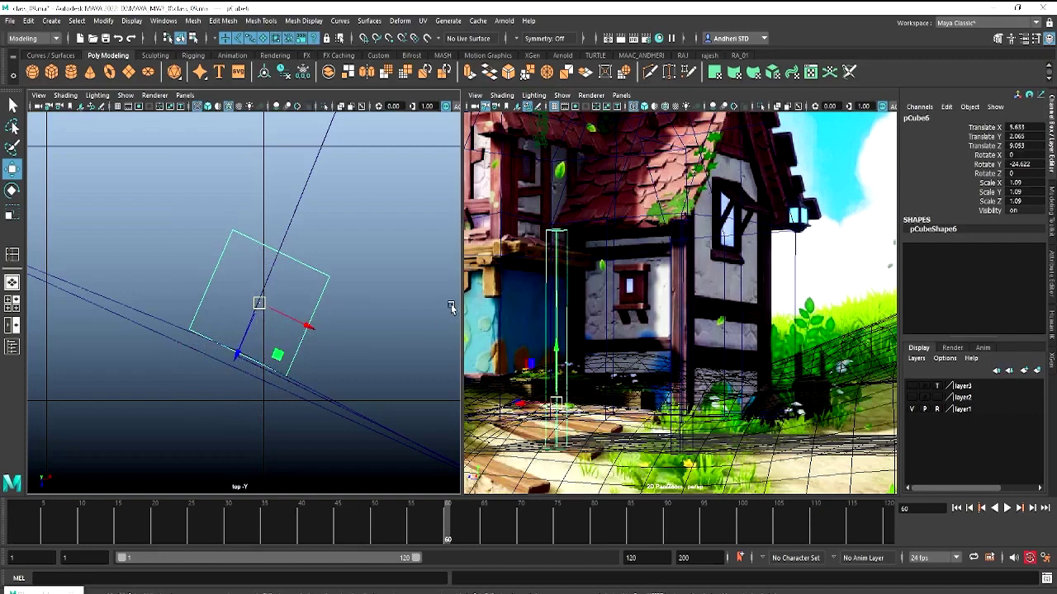
{"action": "key", "text": "space"}
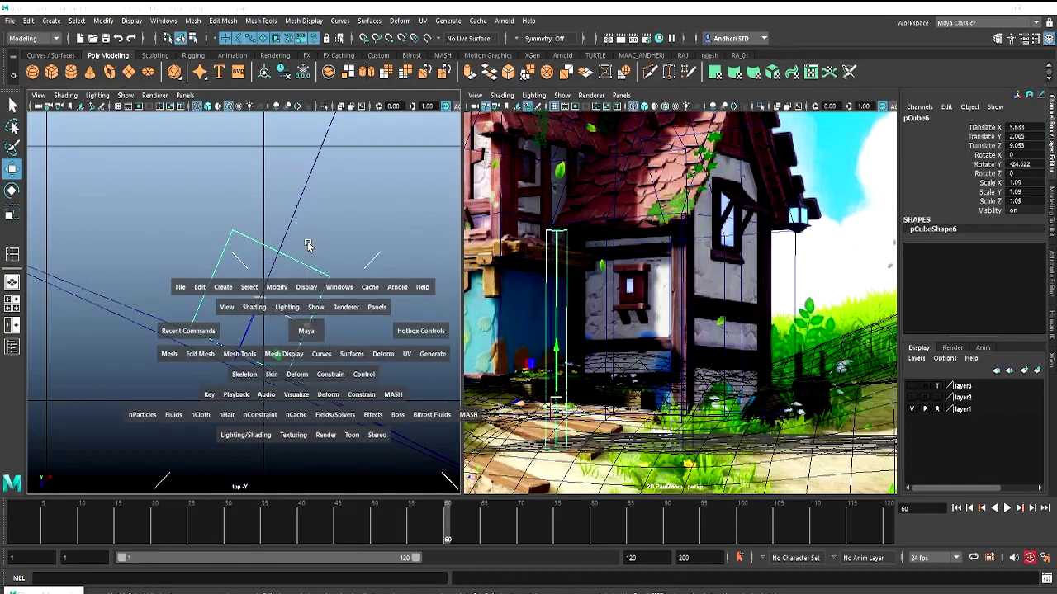
{"action": "left_click_drag", "start_coordinate": [303, 327], "coordinate": [307, 247]}
{"action": "left_click", "coordinate": [279, 295]}
{"action": "key", "text": "5"}
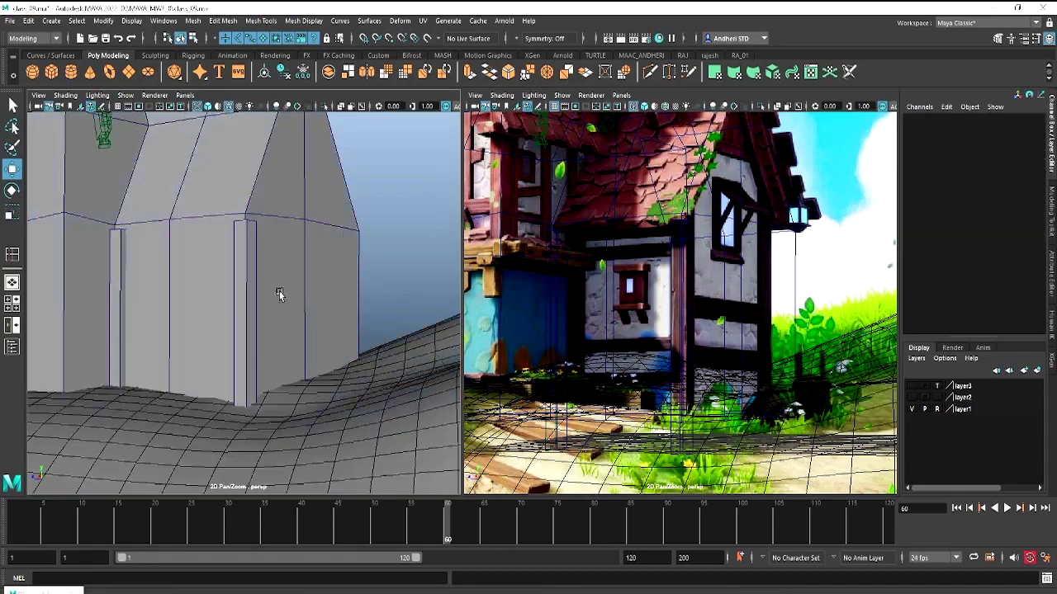
{"action": "key", "text": "space"}
{"action": "mouse_move", "coordinate": [251, 312]}
{"action": "left_mouse_down", "text": "alt"}
{"action": "mouse_move", "coordinate": [231, 279]}
{"action": "mouse_move", "coordinate": [272, 330]}
{"action": "mouse_move", "coordinate": [242, 314]}
{"action": "left_mouse_up", "text": "alt"}
{"action": "left_click", "coordinate": [237, 269]}
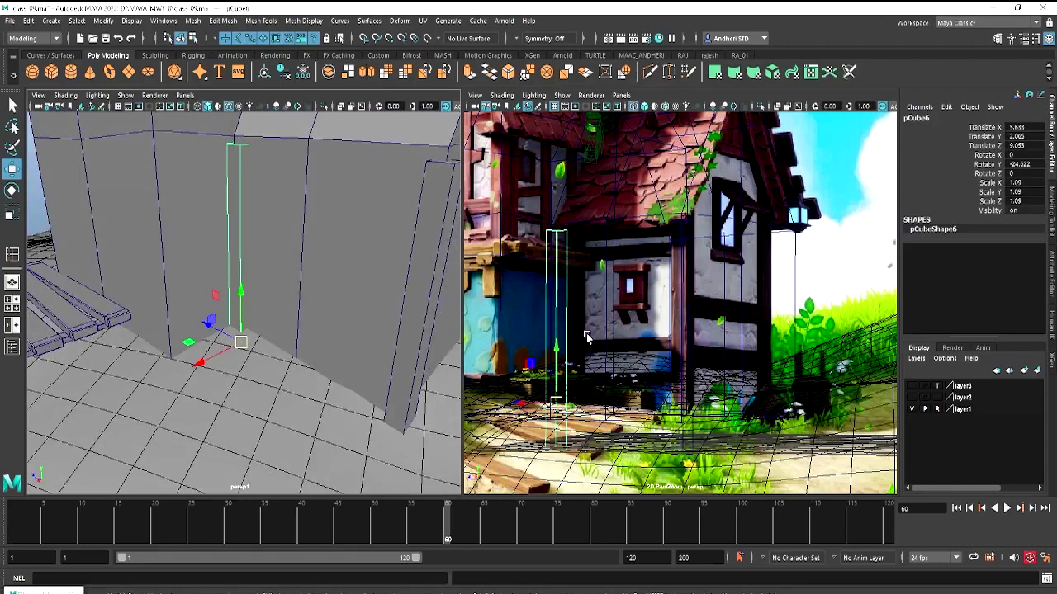
{"action": "scroll", "coordinate": [396, 315], "scroll_direction": "down", "scroll_amount": 3}
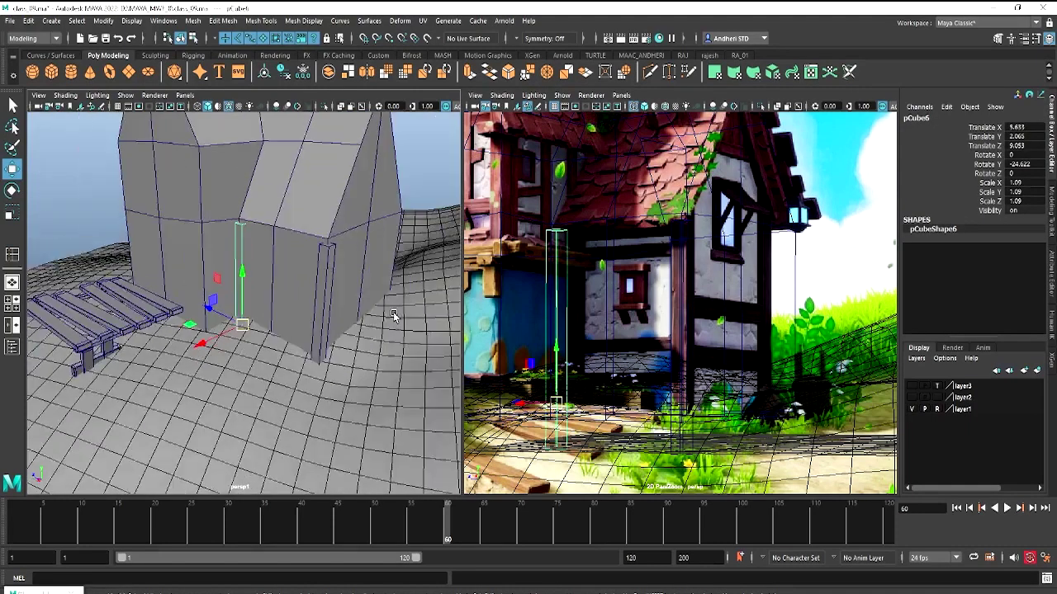
{"action": "scroll", "coordinate": [373, 315], "scroll_direction": "down", "scroll_amount": 3}
Select house mesh polySurface1 and pick its front gable roof edges from a frontal angle
{"action": "left_click", "coordinate": [330, 206]}
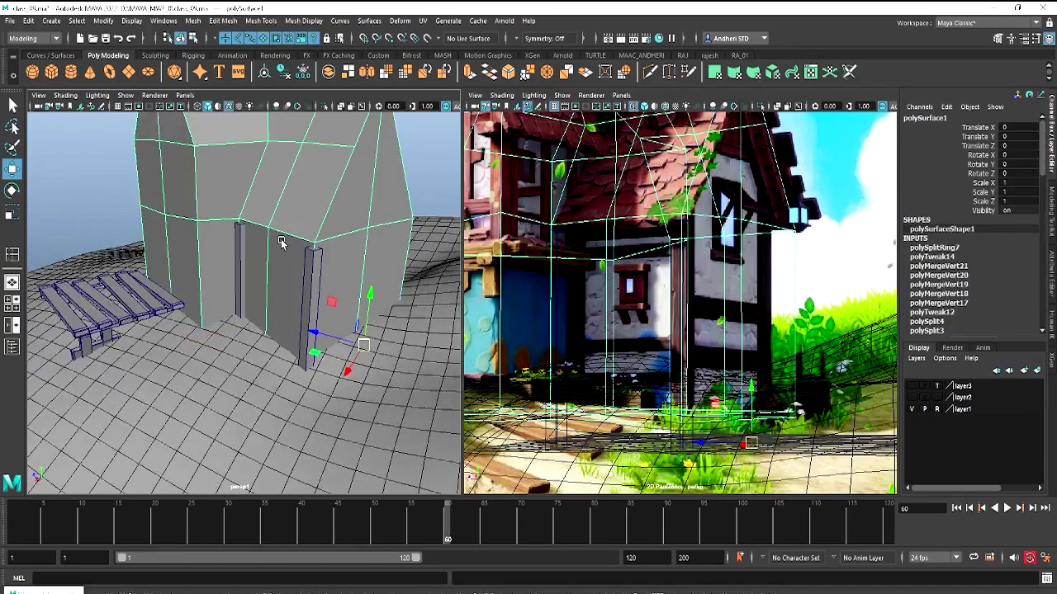
{"action": "scroll", "coordinate": [279, 247], "scroll_direction": "down", "scroll_amount": 3}
{"action": "scroll", "coordinate": [273, 264], "scroll_direction": "down", "scroll_amount": 1}
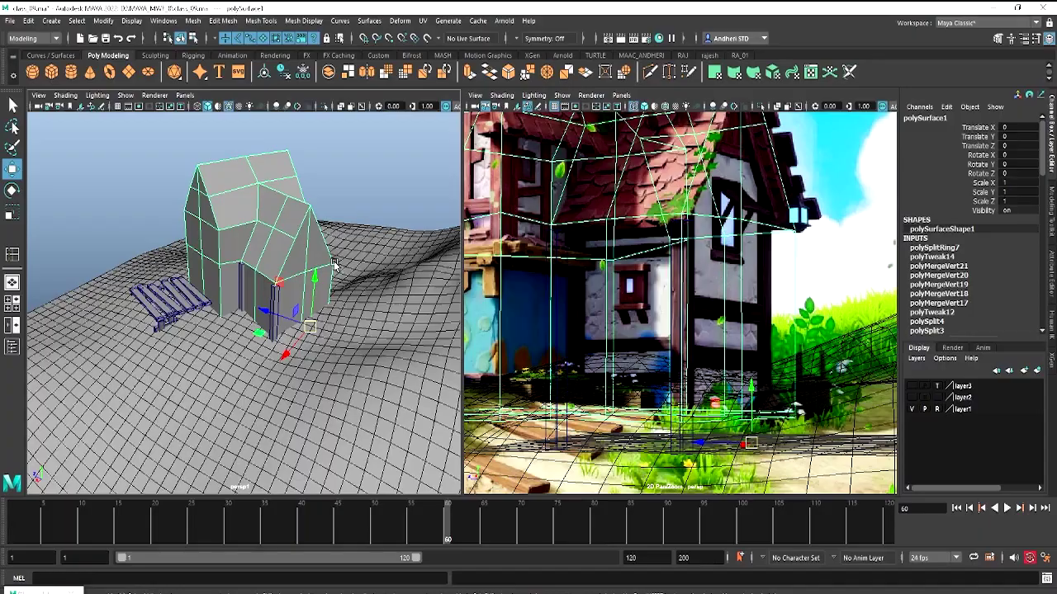
{"action": "mouse_move", "coordinate": [330, 264]}
{"action": "left_mouse_down", "text": "alt"}
{"action": "mouse_move", "coordinate": [242, 244]}
{"action": "mouse_move", "coordinate": [304, 263]}
{"action": "left_mouse_up", "text": "alt"}
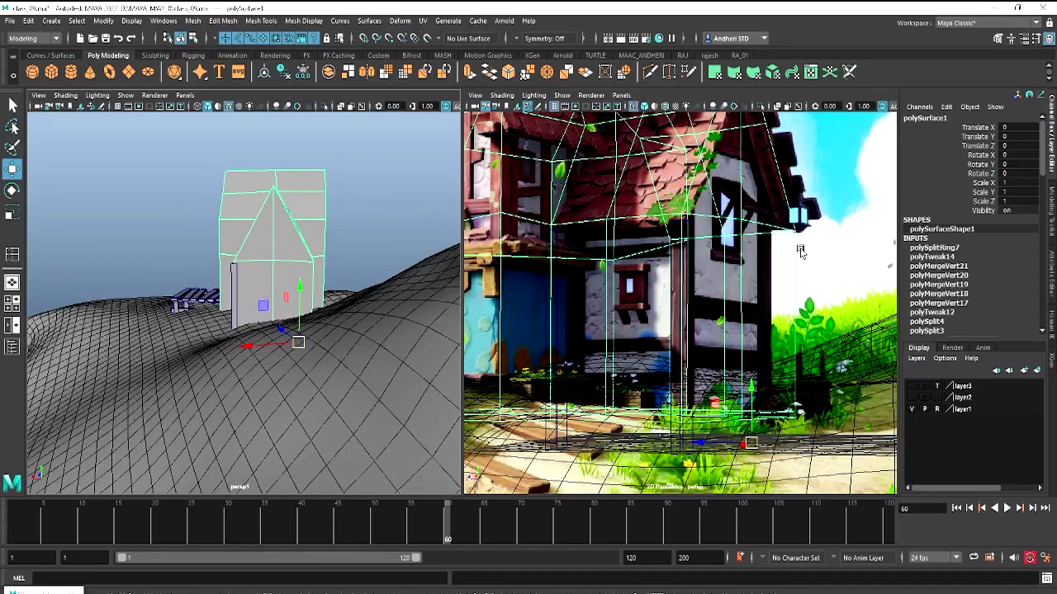
{"action": "mouse_move", "coordinate": [347, 265]}
{"action": "left_mouse_down", "text": "alt"}
{"action": "mouse_move", "coordinate": [337, 258]}
{"action": "mouse_move", "coordinate": [314, 429]}
{"action": "left_mouse_up", "text": "alt"}
{"action": "left_click", "coordinate": [299, 241]}
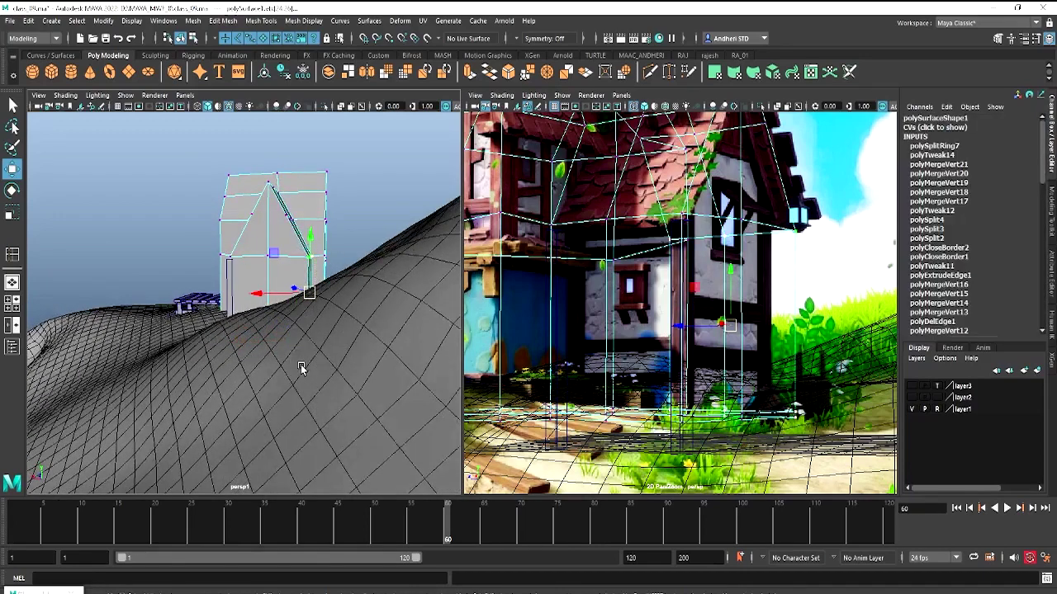
{"action": "key", "text": "f"}
{"action": "left_click_drag", "start_coordinate": [303, 375], "coordinate": [283, 371], "text": "alt"}
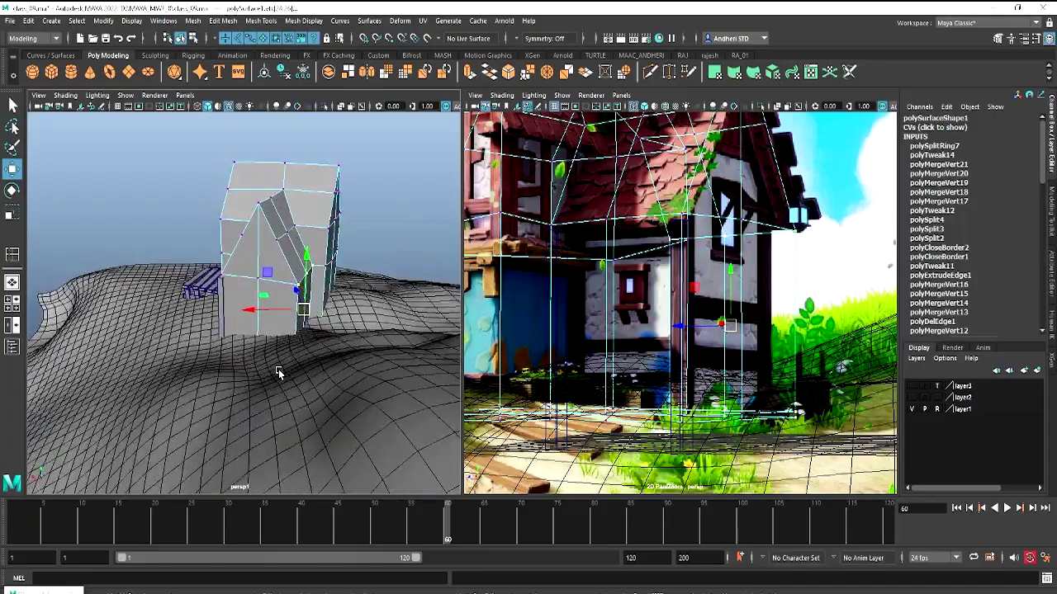
{"action": "mouse_move", "coordinate": [270, 329]}
{"action": "left_mouse_down", "text": "alt"}
{"action": "mouse_move", "coordinate": [198, 342]}
{"action": "mouse_move", "coordinate": [275, 324]}
{"action": "left_mouse_up", "text": "alt"}
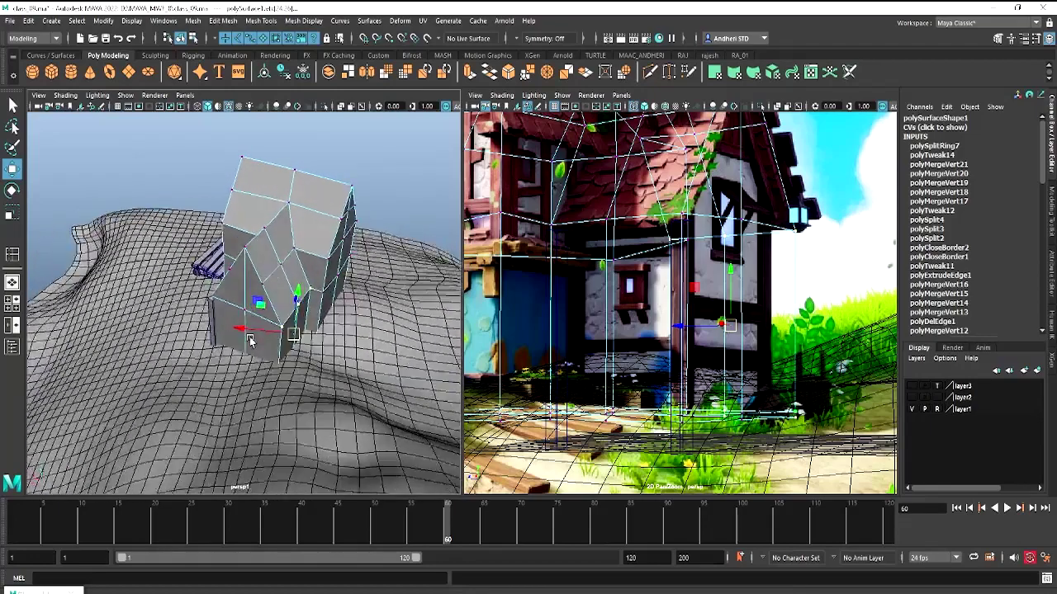
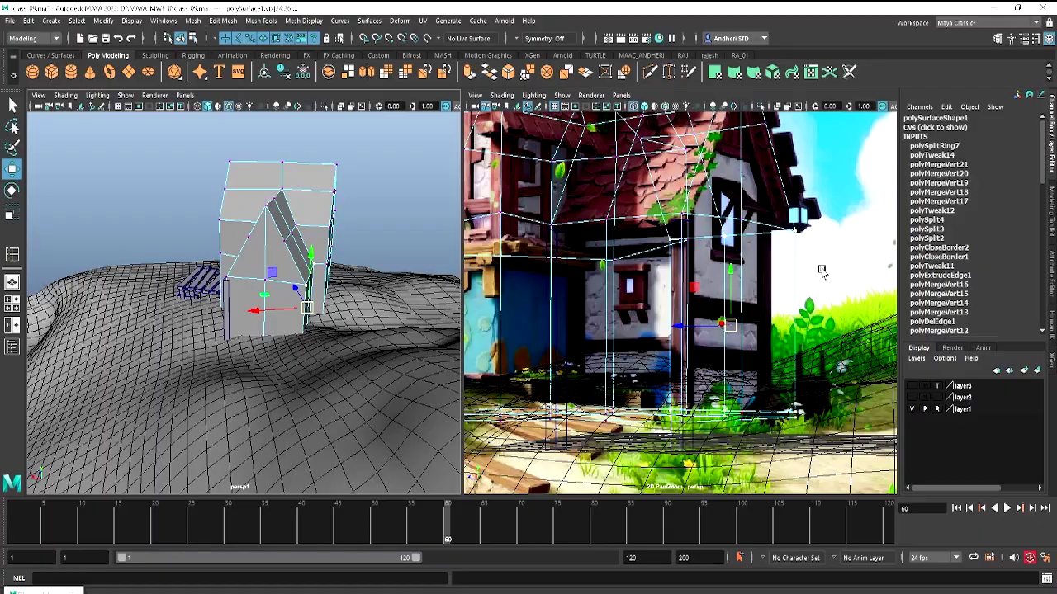
Move pillar pCube6 to the house's front corner near X 4.616, then view the wireframe from above
{"action": "left_click_drag", "start_coordinate": [236, 305], "coordinate": [625, 156], "text": "alt"}
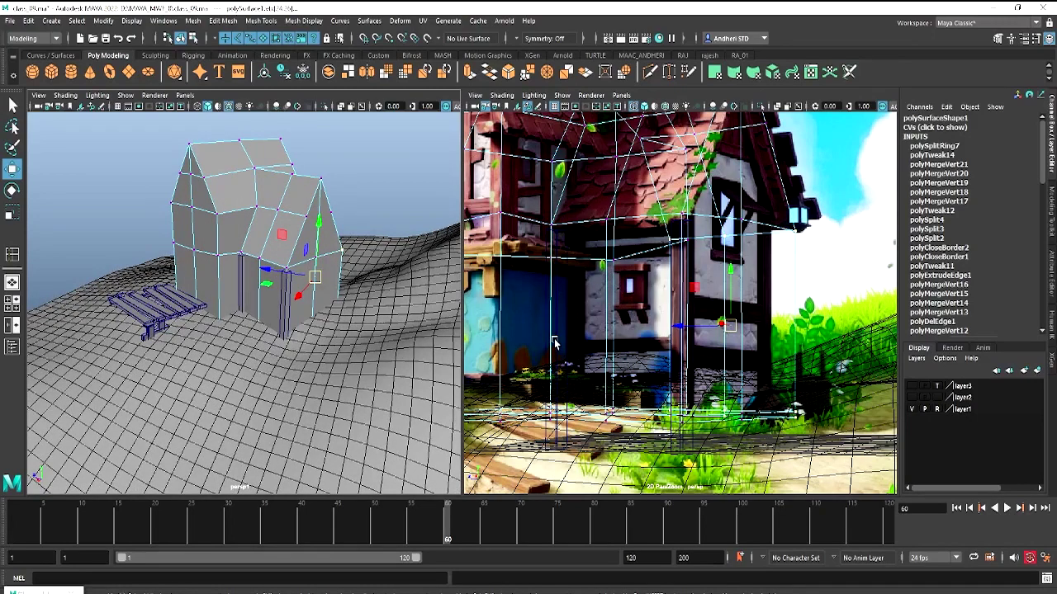
{"action": "left_click", "coordinate": [239, 283]}
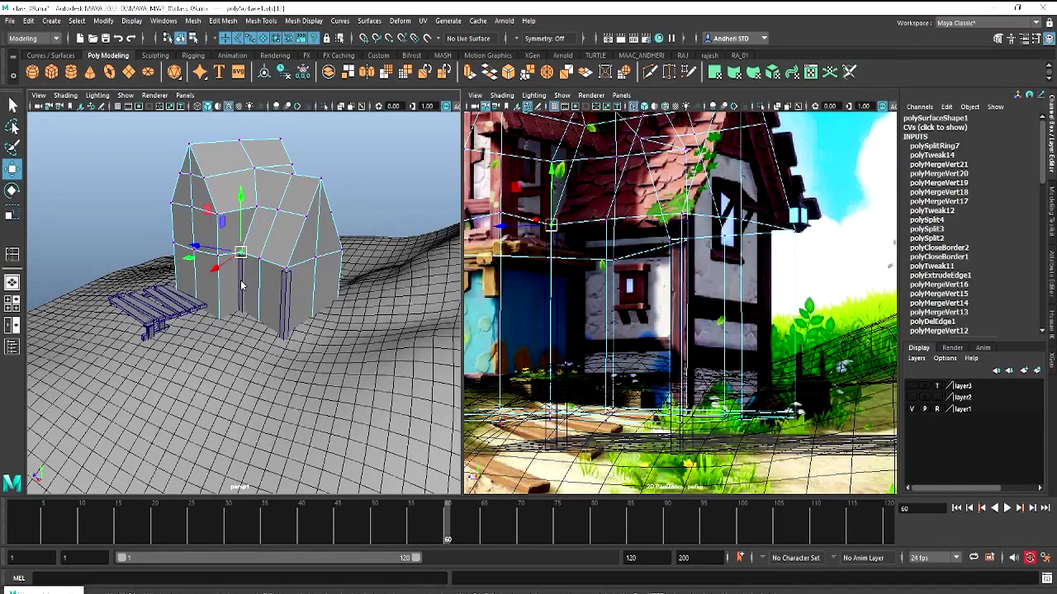
{"action": "right_click_drag", "start_coordinate": [242, 285], "coordinate": [286, 262]}
{"action": "left_click", "coordinate": [241, 286]}
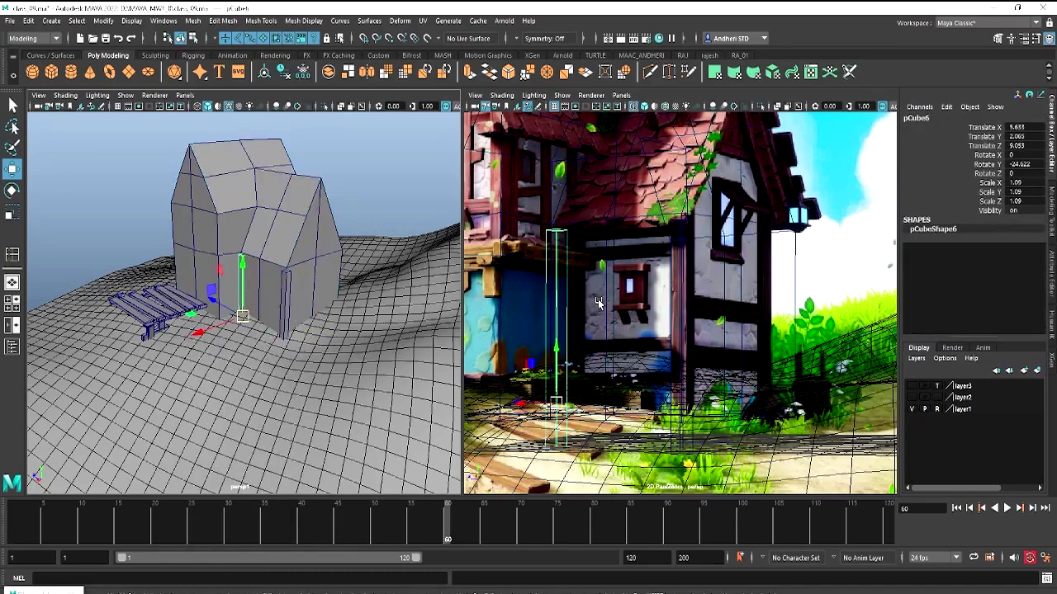
{"action": "left_click_drag", "start_coordinate": [243, 316], "coordinate": [206, 329]}
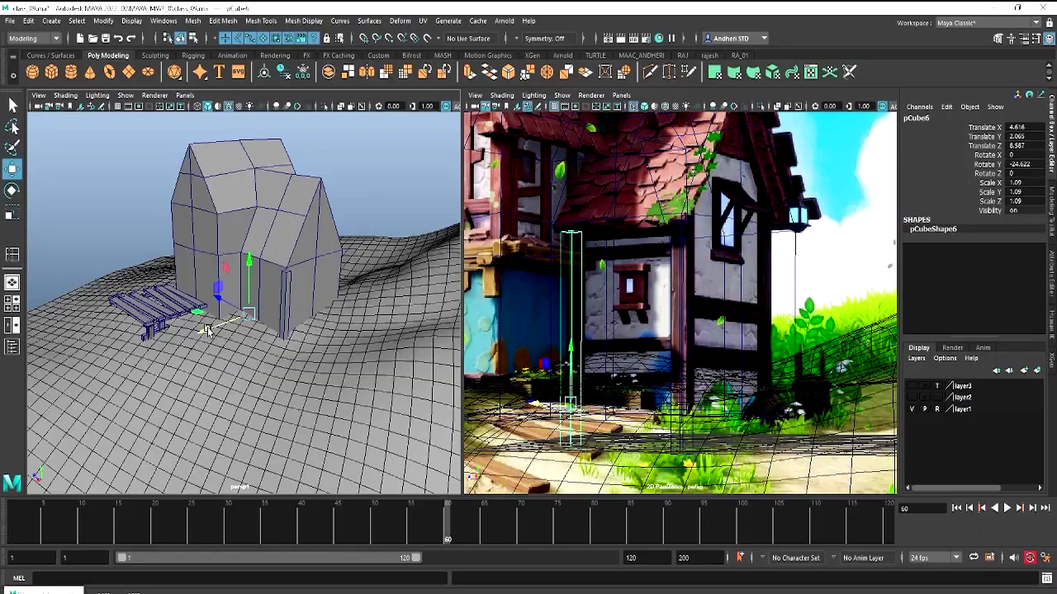
{"action": "key", "text": "4"}
{"action": "mouse_move", "coordinate": [213, 324]}
{"action": "left_mouse_down", "text": "alt"}
{"action": "mouse_move", "coordinate": [252, 327]}
{"action": "mouse_move", "coordinate": [256, 345]}
{"action": "left_mouse_up", "text": "alt"}
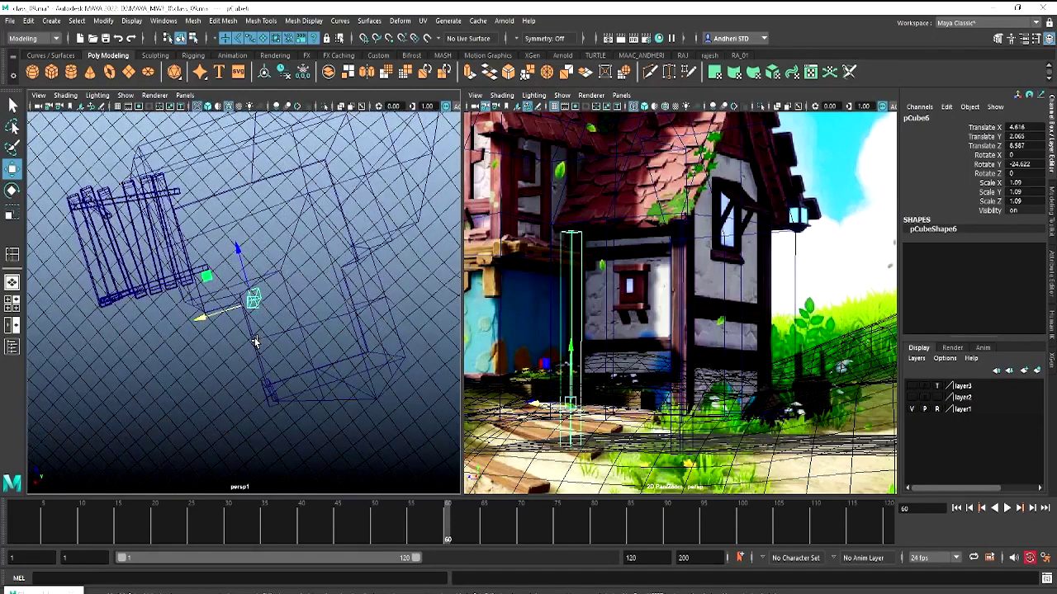
Check pillar pCube6's vertices, return it to object mode, and orbit closer to the house
{"action": "right_click_drag", "start_coordinate": [256, 345], "coordinate": [198, 285]}
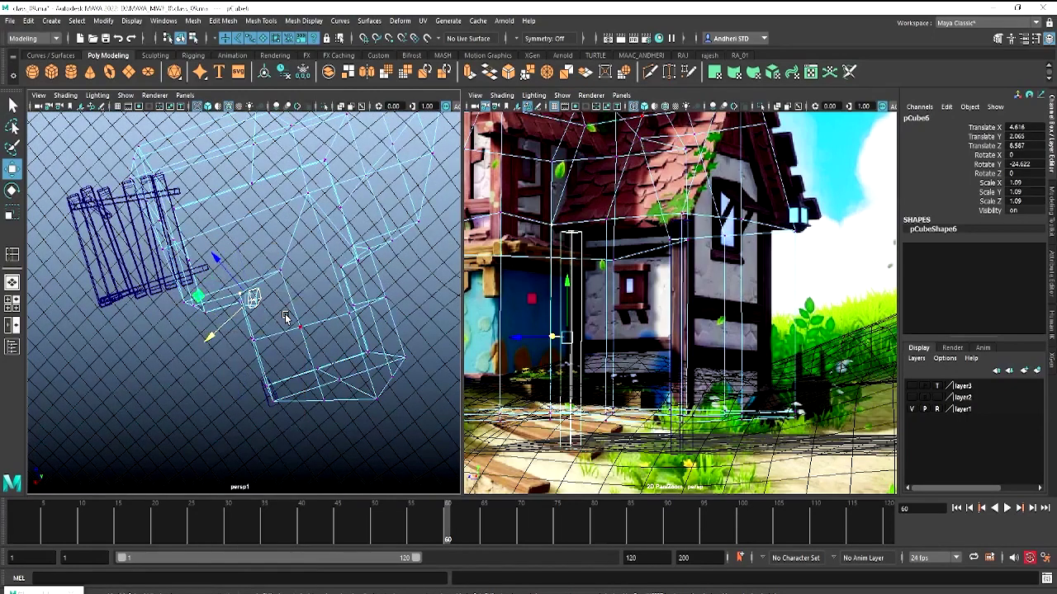
{"action": "right_click_drag", "start_coordinate": [287, 320], "coordinate": [279, 307]}
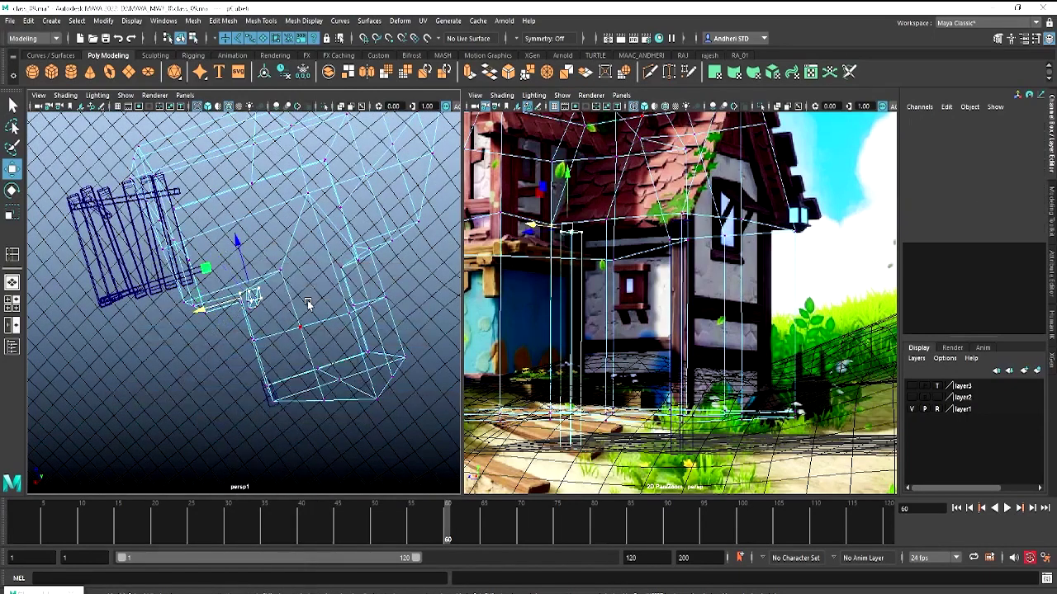
{"action": "key", "text": "F8"}
{"action": "mouse_move", "coordinate": [260, 345]}
{"action": "left_mouse_down", "text": "alt"}
{"action": "mouse_move", "coordinate": [366, 347]}
{"action": "mouse_move", "coordinate": [301, 345]}
{"action": "left_mouse_up", "text": "alt"}
{"action": "right_click_drag", "start_coordinate": [301, 345], "coordinate": [389, 359], "text": "alt"}
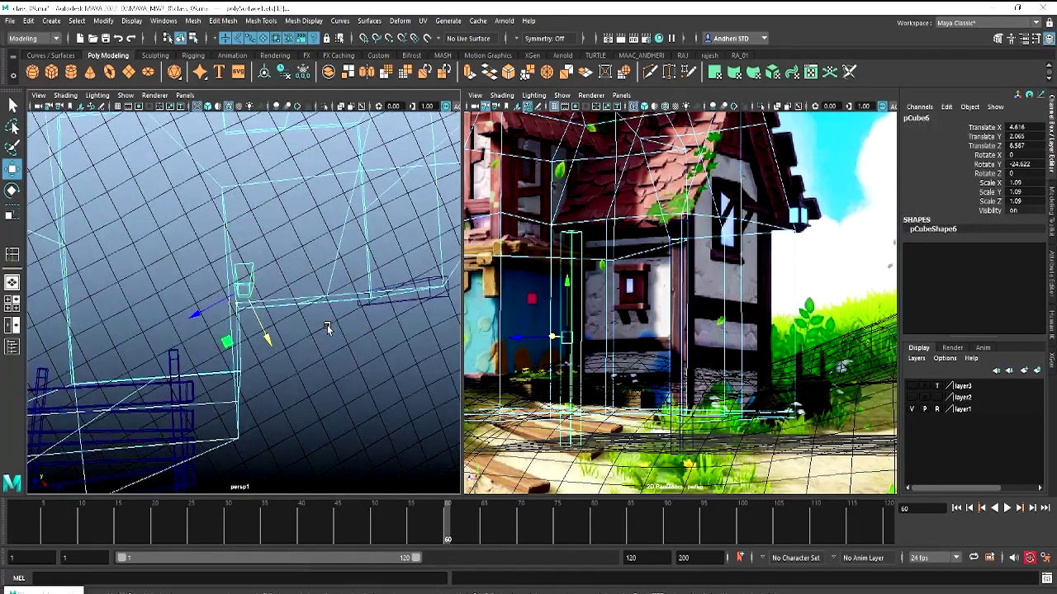
Switch the left panel to the Top view and zoom in on the house
{"action": "key", "text": "space"}
{"action": "left_click_drag", "start_coordinate": [296, 328], "coordinate": [291, 327]}
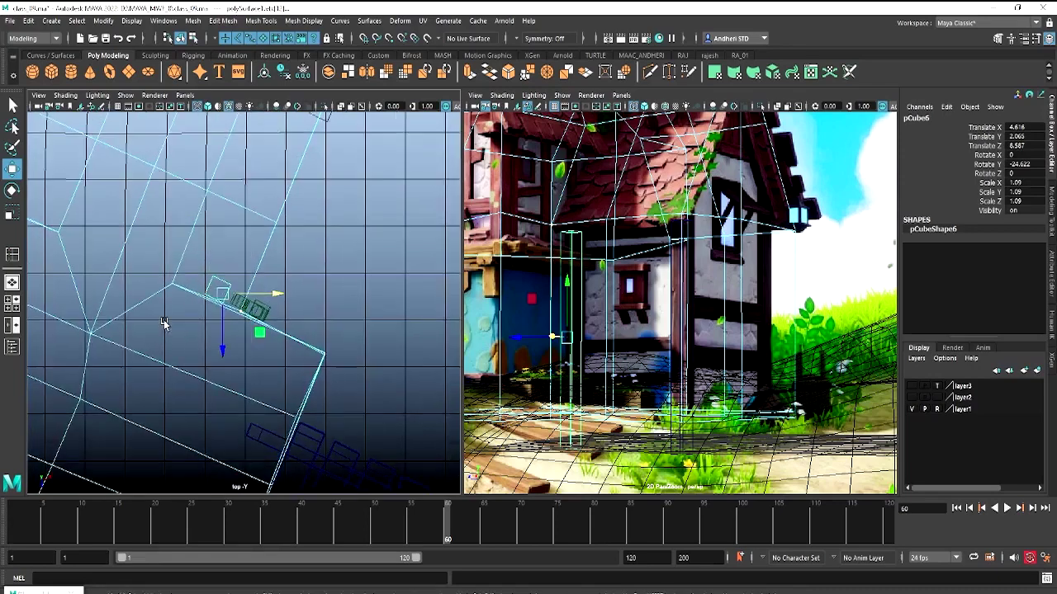
{"action": "scroll", "coordinate": [222, 317], "scroll_direction": "up", "scroll_amount": 5}
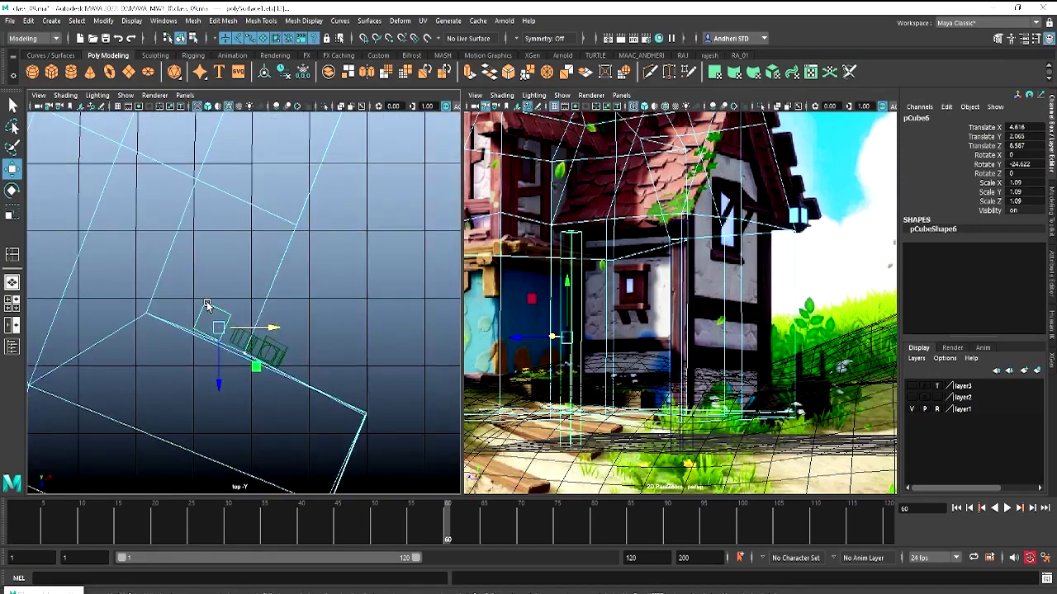
{"action": "right_click_drag", "start_coordinate": [208, 306], "coordinate": [252, 253]}
Clear the pillar selection and select the house mesh polySurface1 in object mode
{"action": "left_click", "coordinate": [273, 266]}
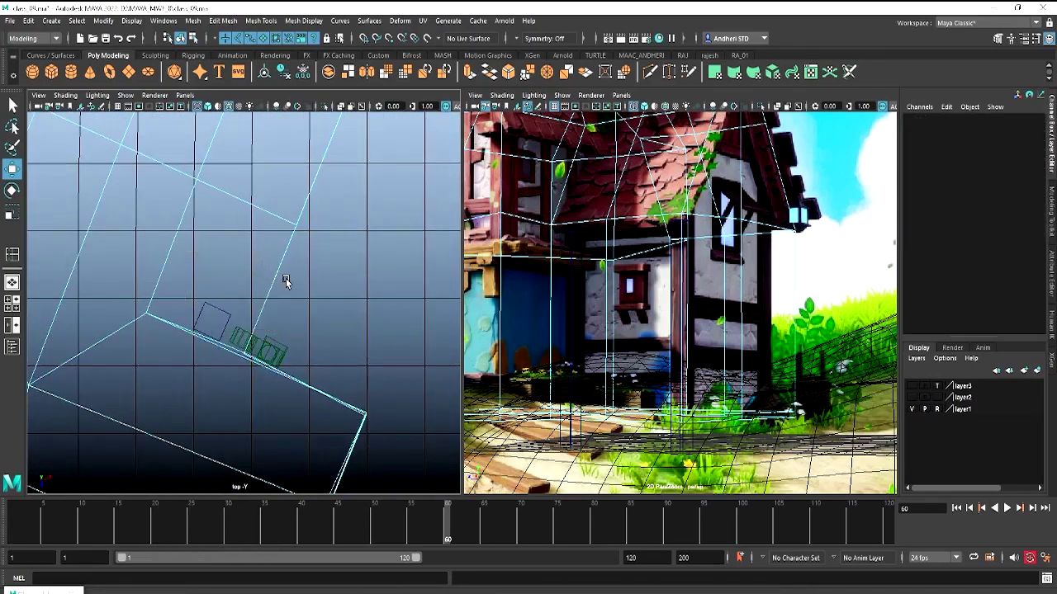
{"action": "scroll", "coordinate": [285, 281], "scroll_direction": "down", "scroll_amount": 2}
{"action": "scroll", "coordinate": [264, 269], "scroll_direction": "down", "scroll_amount": 1}
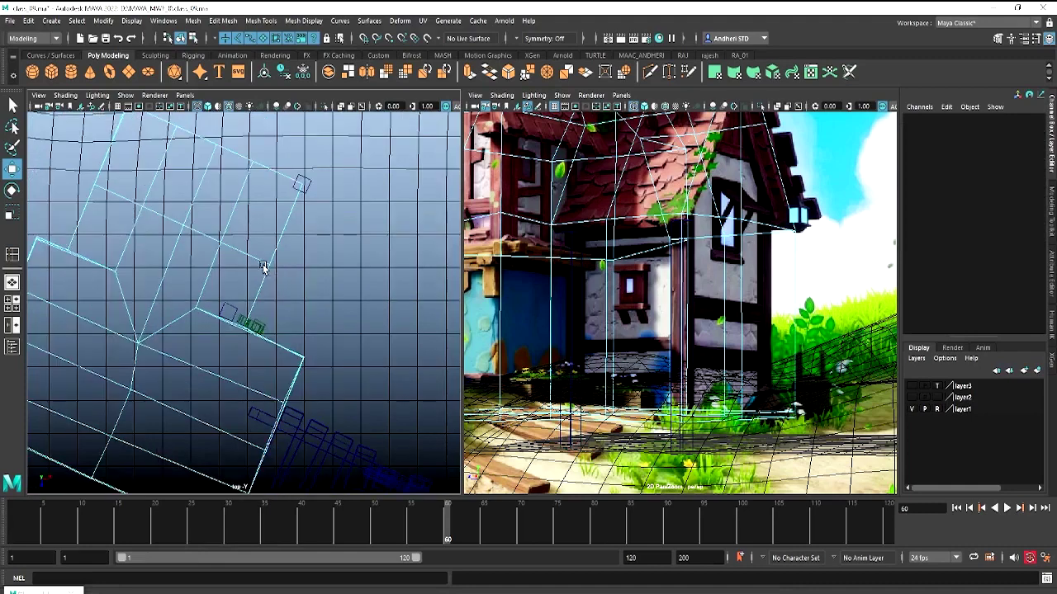
{"action": "mouse_move", "coordinate": [269, 264]}
{"action": "right_mouse_down"}
{"action": "mouse_move", "coordinate": [319, 242]}
{"action": "mouse_move", "coordinate": [224, 240]}
{"action": "right_mouse_up"}
{"action": "left_click", "coordinate": [290, 252]}
{"action": "left_click", "coordinate": [282, 244]}
Slide the house corner vertex near the pillar along the wall edge, with move axes aligned to it
{"action": "left_click_drag", "start_coordinate": [290, 168], "coordinate": [320, 208]}
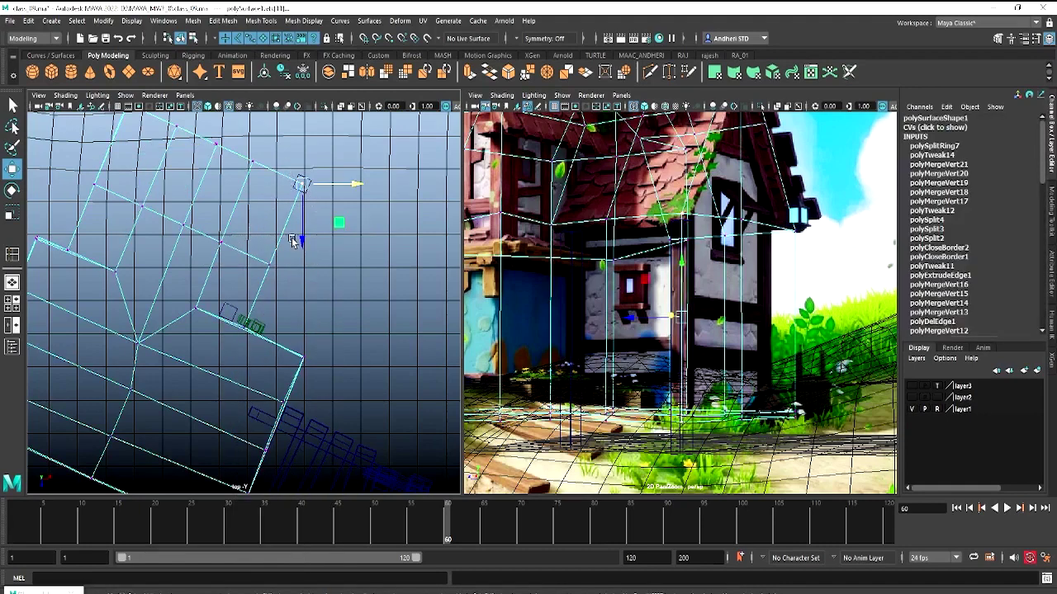
{"action": "left_click_drag", "start_coordinate": [264, 246], "coordinate": [249, 323]}
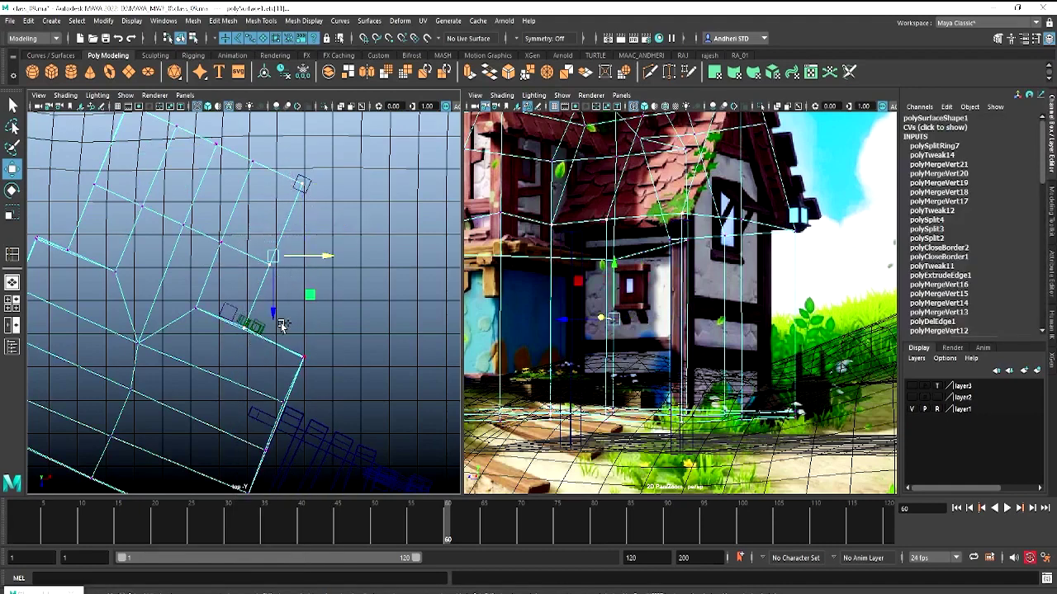
{"action": "right_click_drag", "start_coordinate": [279, 267], "coordinate": [217, 268]}
{"action": "right_click", "coordinate": [286, 260]}
{"action": "key", "text": "d"}
{"action": "left_click", "coordinate": [296, 257]}
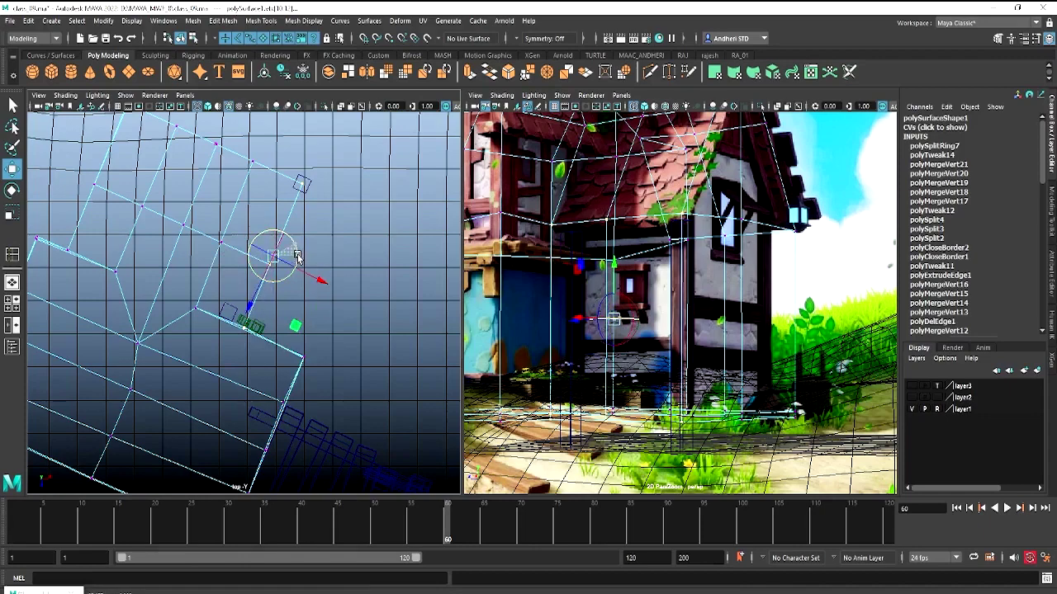
{"action": "left_click", "coordinate": [297, 257]}
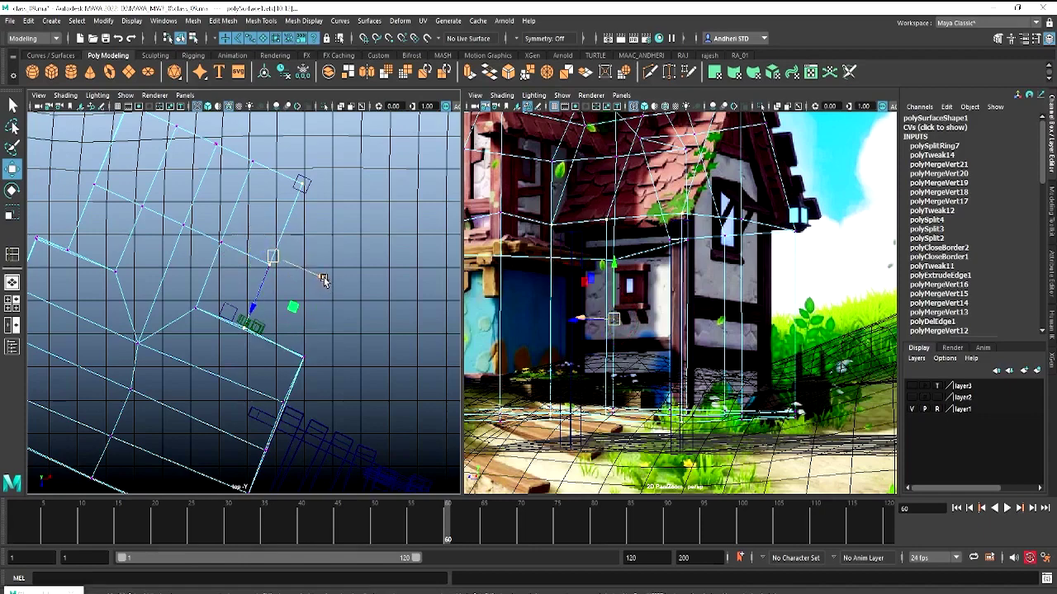
{"action": "left_click_drag", "start_coordinate": [322, 276], "coordinate": [302, 258]}
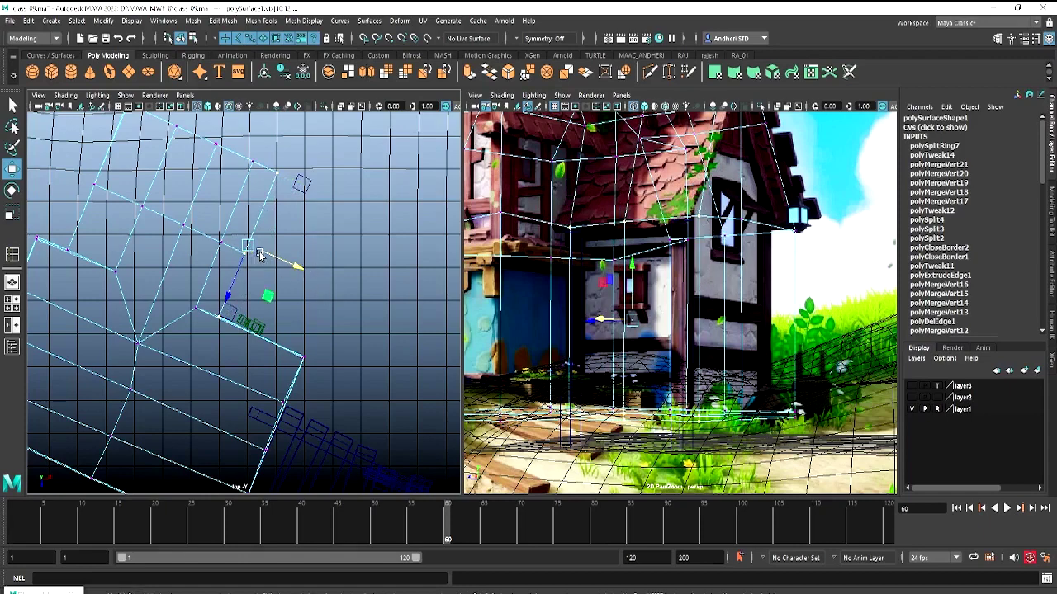
Nudge another wall vertex at the back of the house along the wall
{"action": "middle_click_drag", "start_coordinate": [266, 258], "coordinate": [330, 294], "text": "alt"}
{"action": "left_click", "coordinate": [159, 224]}
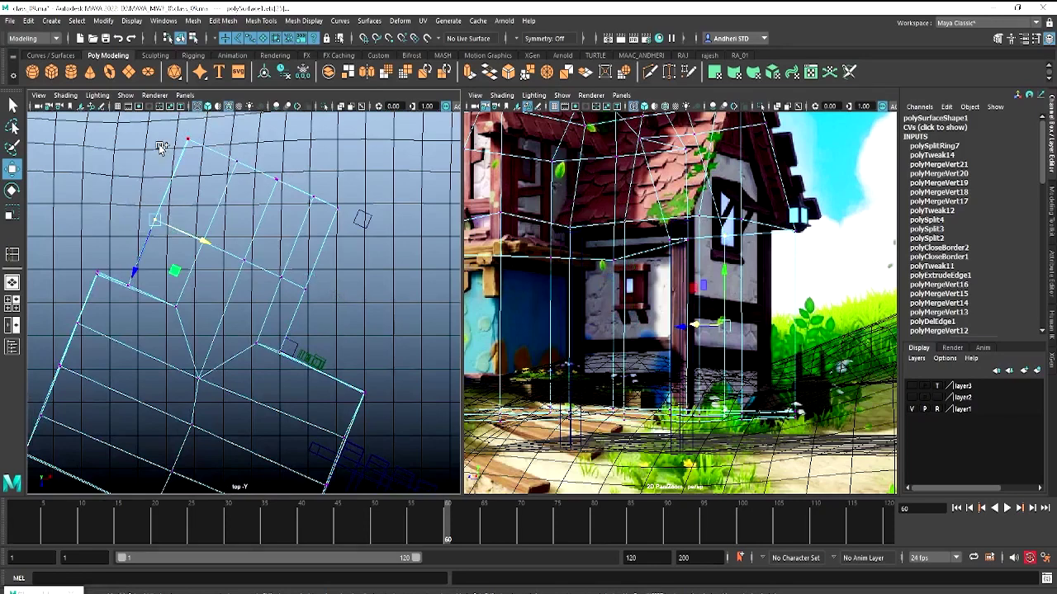
{"action": "left_click_drag", "start_coordinate": [160, 235], "coordinate": [119, 260]}
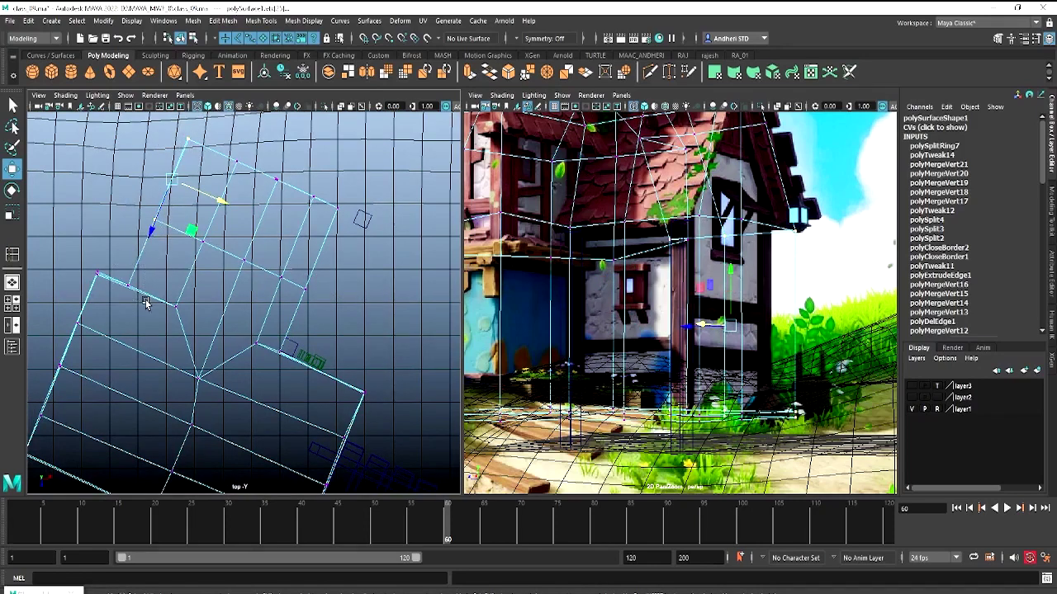
{"action": "left_click_drag", "start_coordinate": [209, 237], "coordinate": [230, 249]}
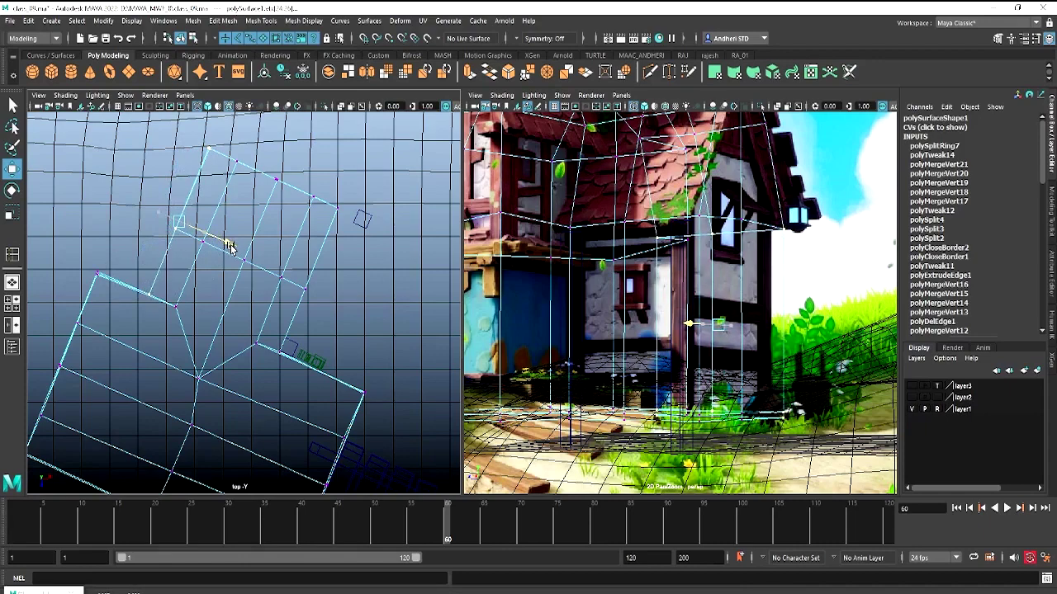
Select three inner-wall vertices and shift them along the wall
{"action": "left_click", "coordinate": [281, 277], "text": "shift"}
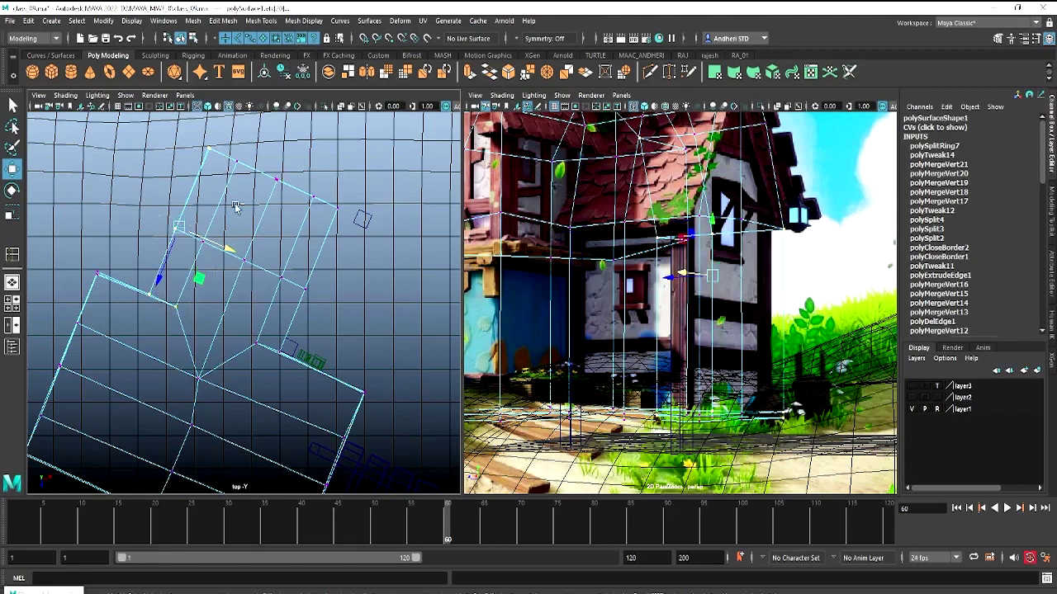
{"action": "left_click", "coordinate": [207, 147], "text": "shift"}
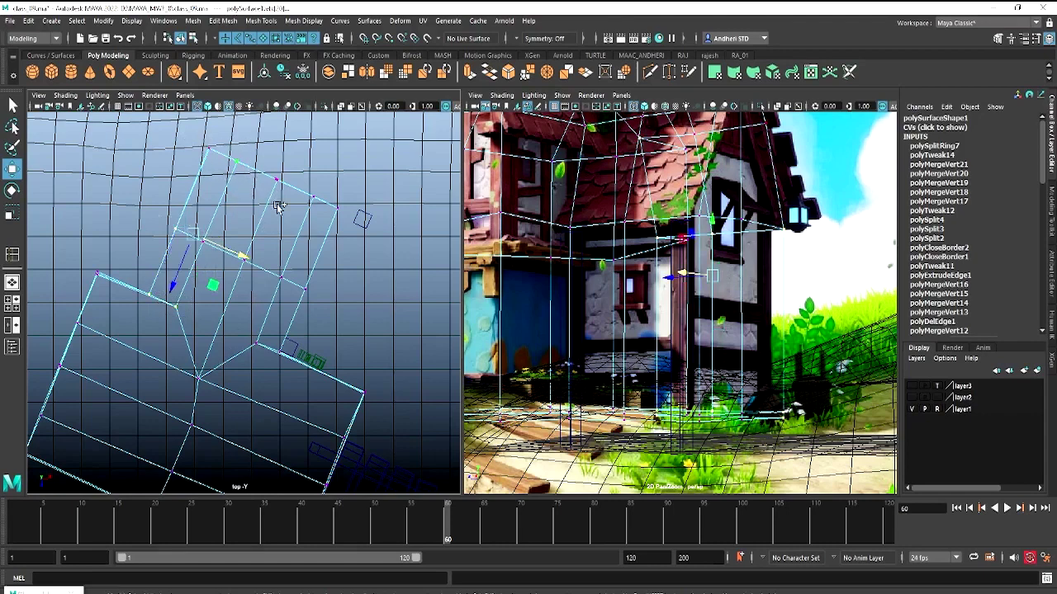
{"action": "left_click", "coordinate": [206, 149], "text": "shift"}
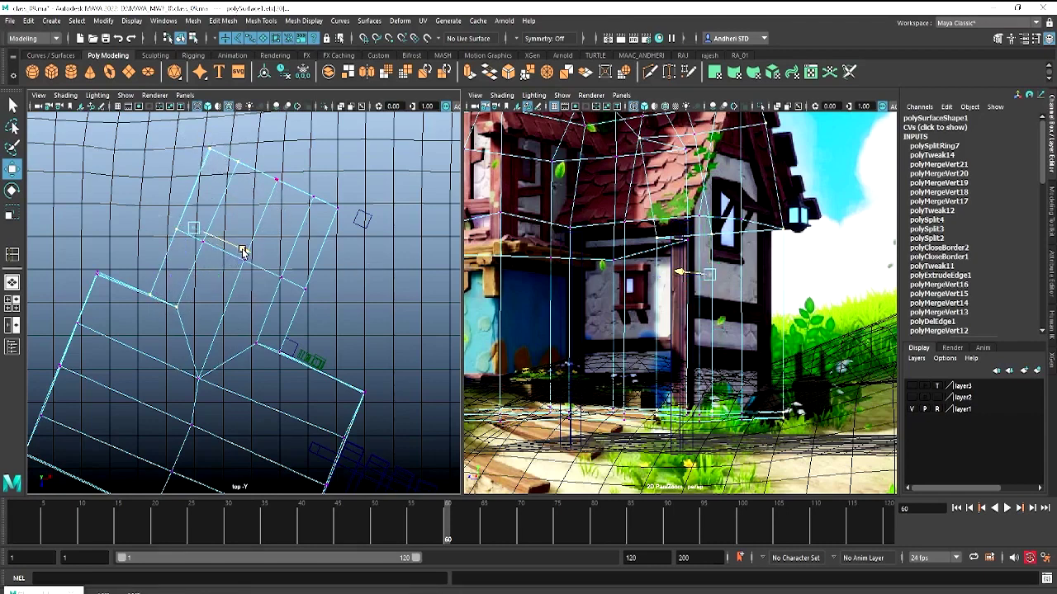
{"action": "middle_click_drag", "start_coordinate": [239, 253], "coordinate": [250, 253]}
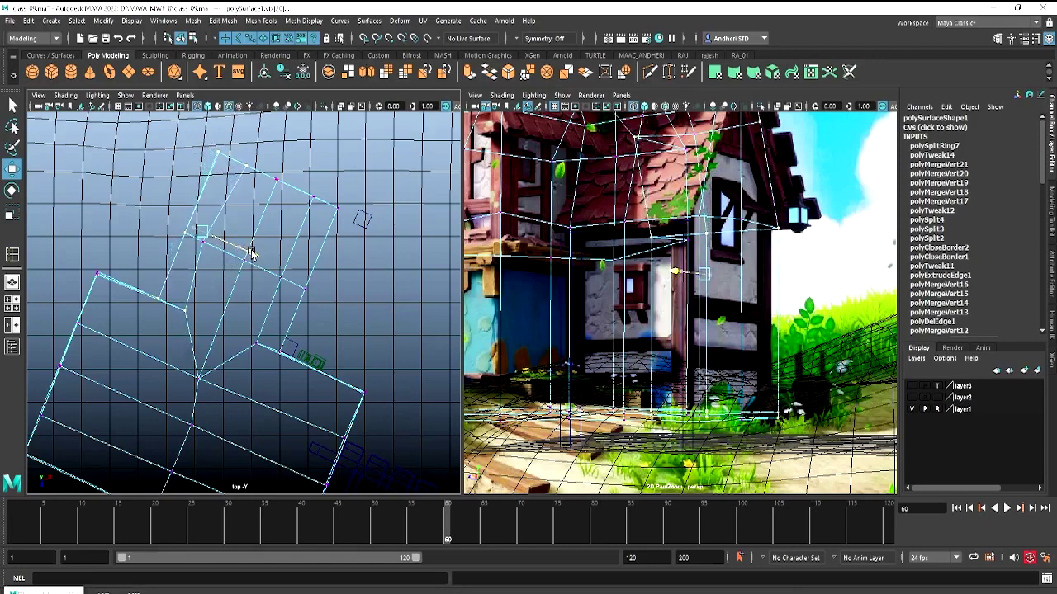
{"action": "key", "text": "ctrl+z"}
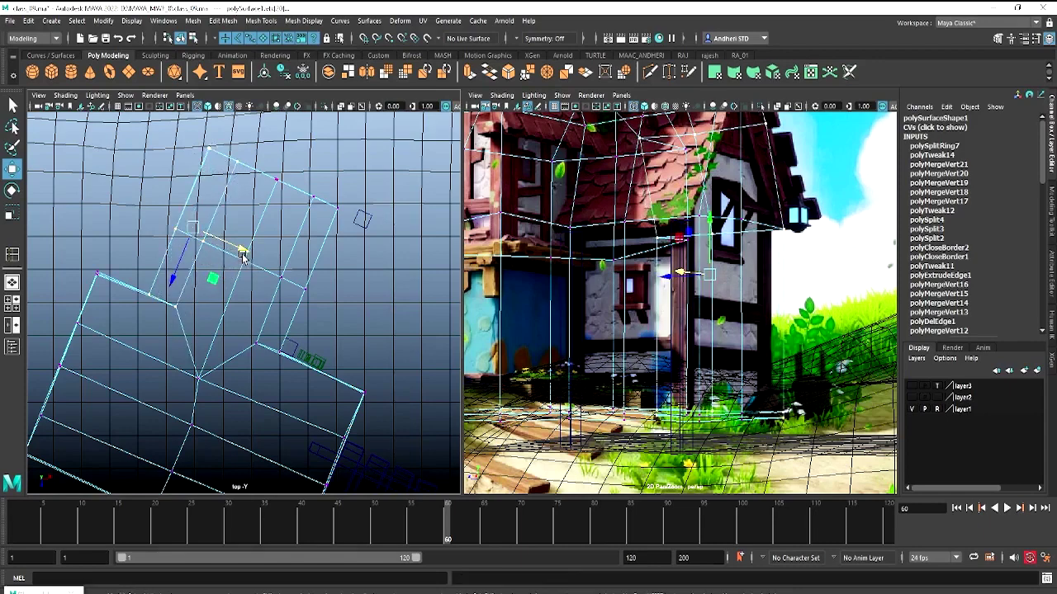
{"action": "middle_click_drag", "start_coordinate": [240, 247], "coordinate": [256, 255]}
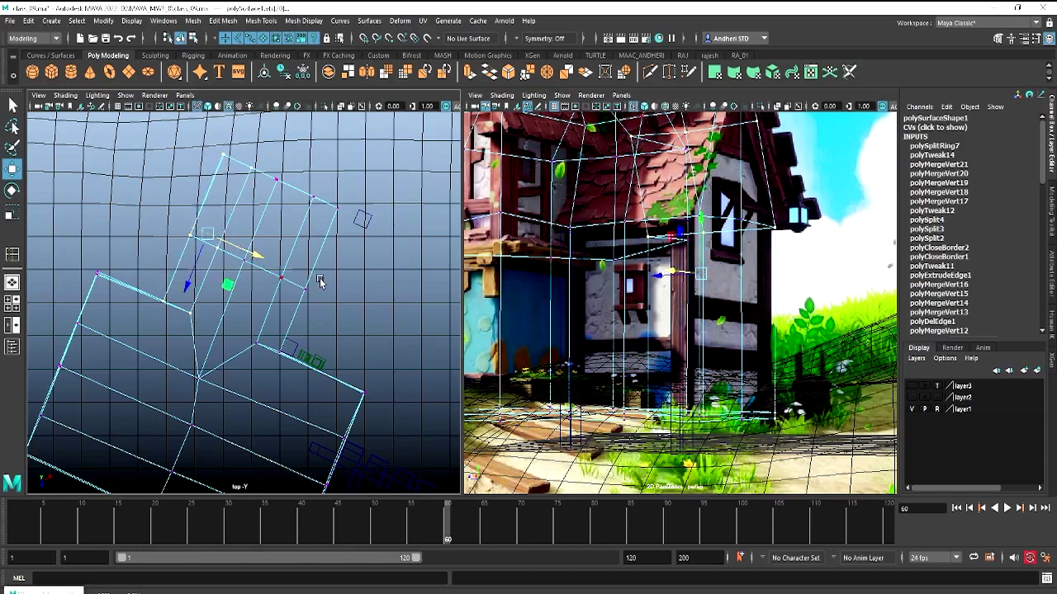
Nudge the vertex near the pillar toward it, shift vertices slightly right, then deselect
{"action": "left_click_drag", "start_coordinate": [330, 310], "coordinate": [251, 252]}
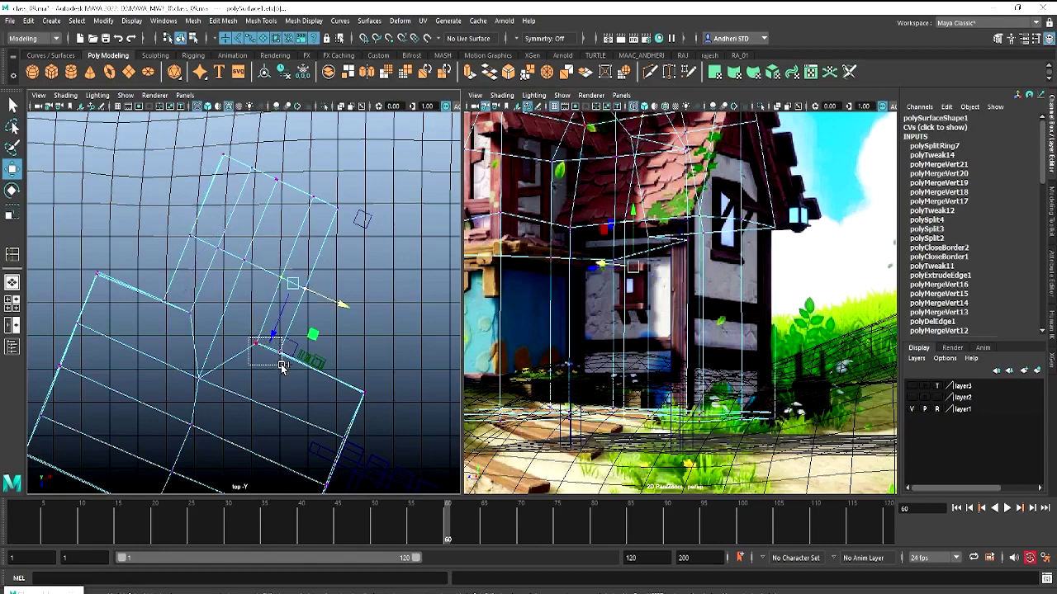
{"action": "middle_click_drag", "start_coordinate": [359, 223], "coordinate": [349, 256]}
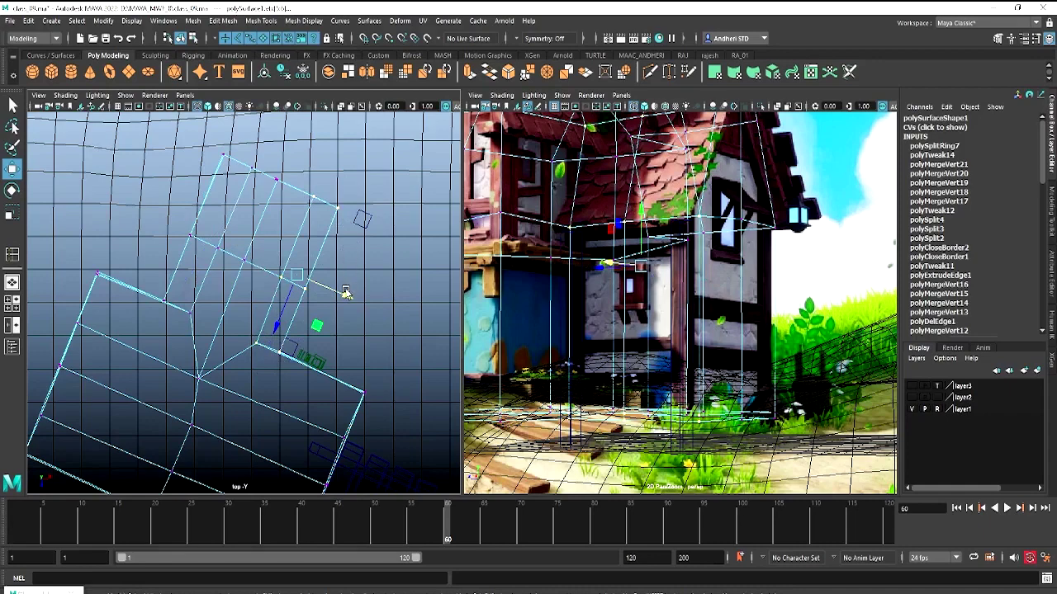
{"action": "left_click", "coordinate": [345, 293]}
{"action": "middle_click_drag", "start_coordinate": [343, 292], "coordinate": [345, 293]}
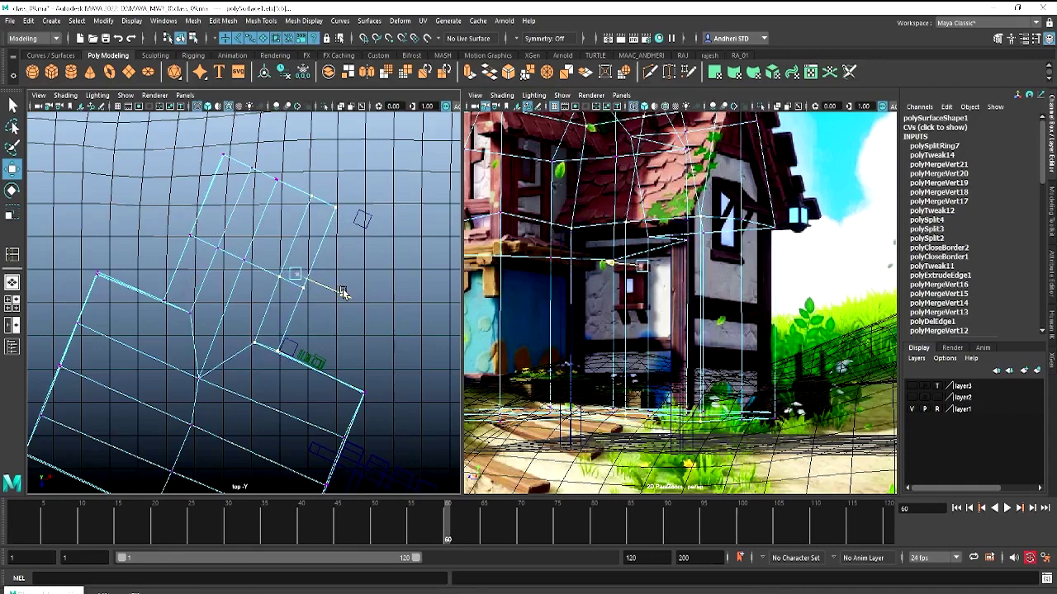
{"action": "left_click", "coordinate": [380, 259]}
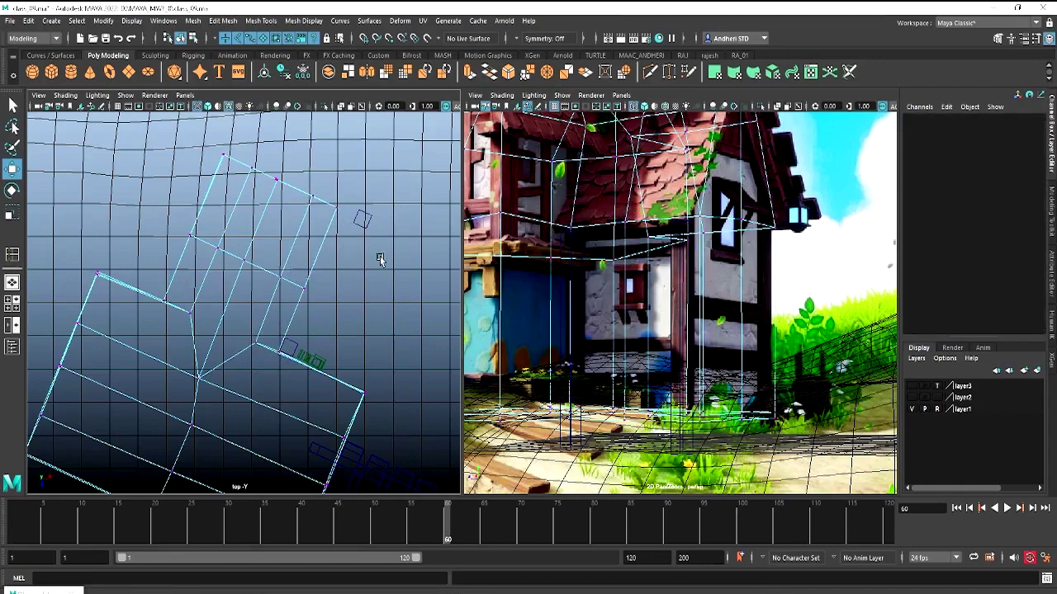
Shift pCube6 slightly left and move pCube5 onto the house corner at Translate Z 2.132
{"action": "left_click", "coordinate": [290, 345]}
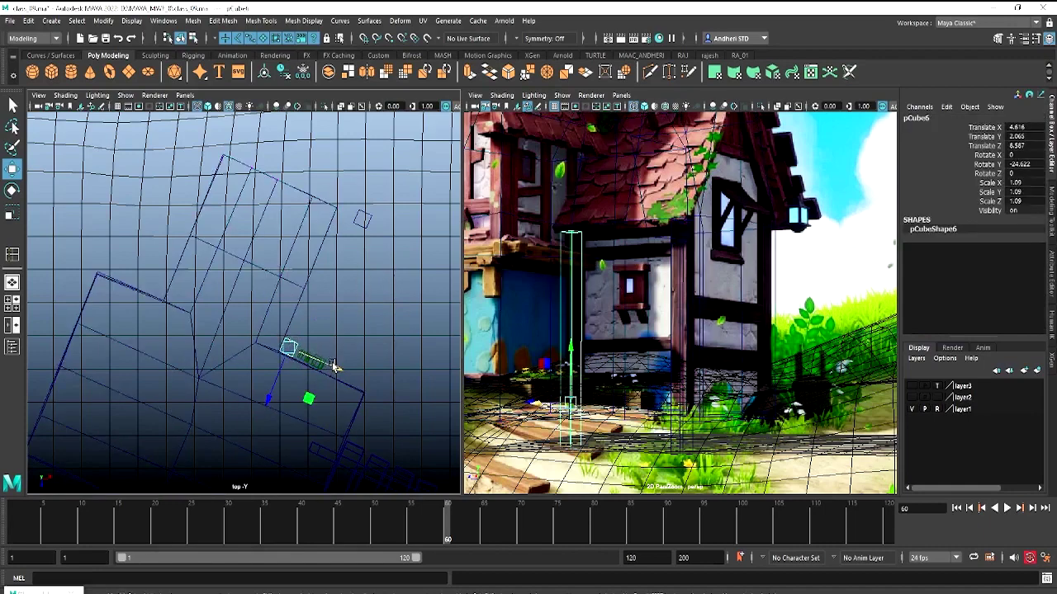
{"action": "left_click_drag", "start_coordinate": [332, 367], "coordinate": [327, 366]}
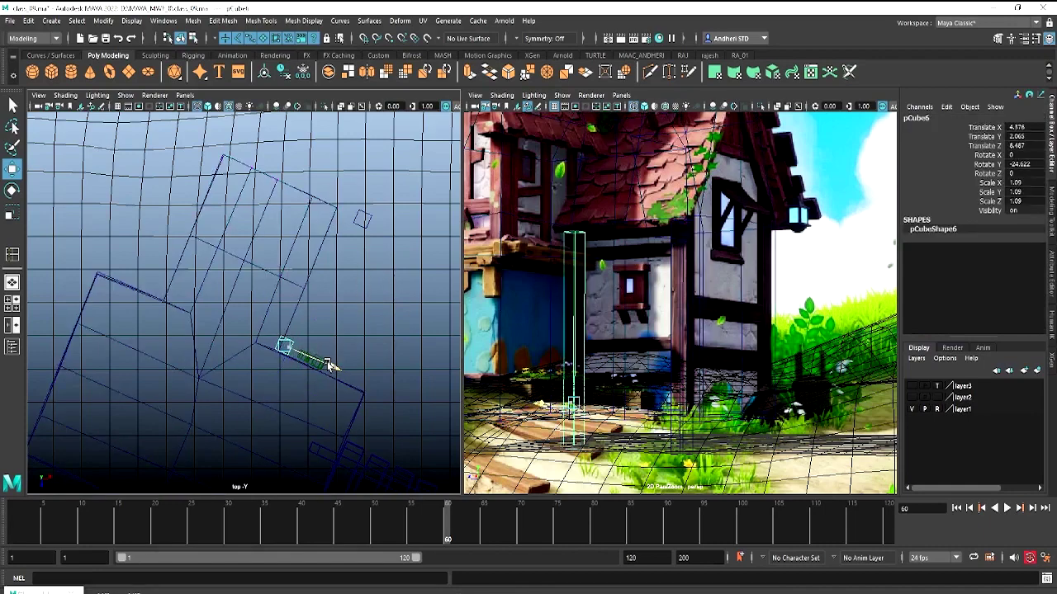
{"action": "left_click", "coordinate": [363, 221]}
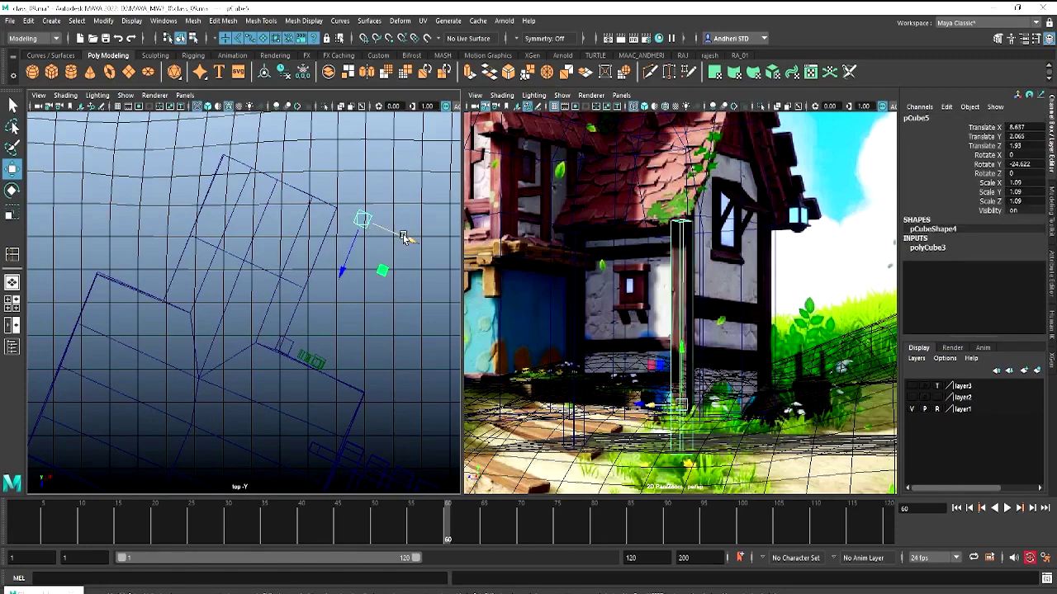
{"action": "left_click_drag", "start_coordinate": [406, 236], "coordinate": [375, 229]}
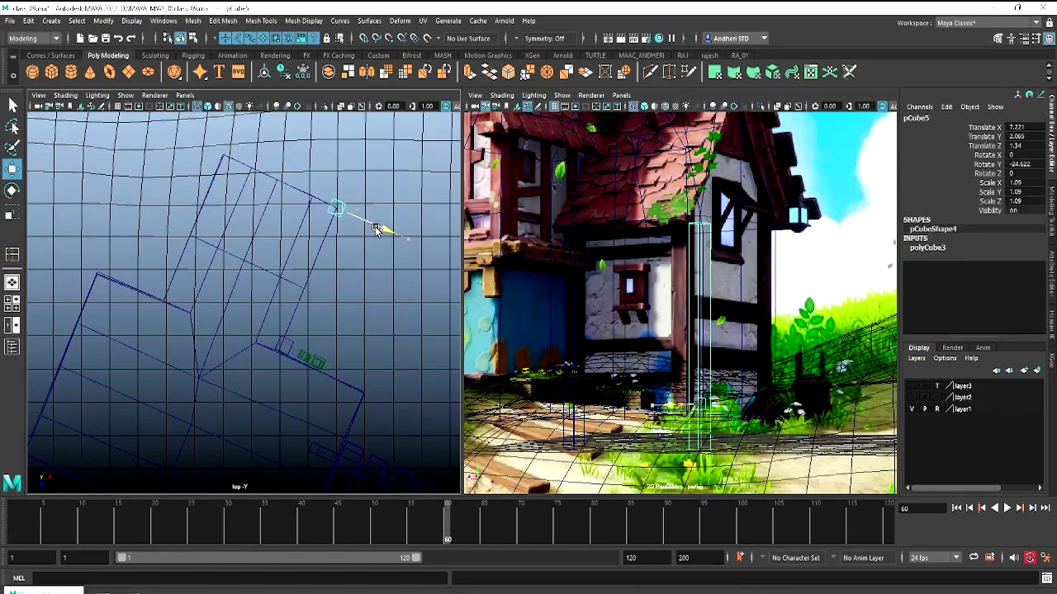
{"action": "middle_click_drag", "start_coordinate": [319, 250], "coordinate": [313, 267]}
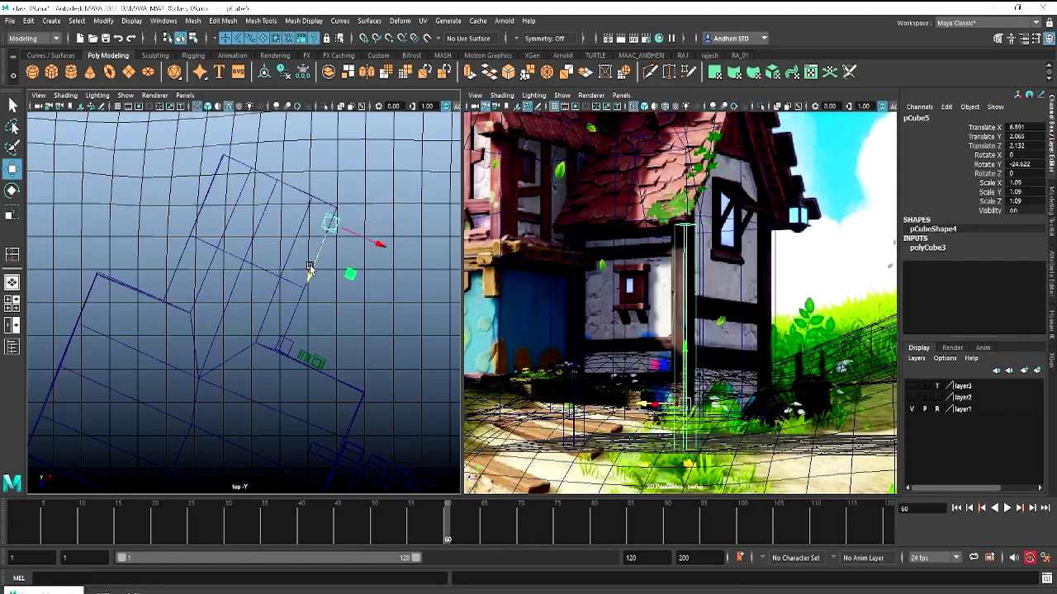
Pull the house's top-row vertices down and left, then return the left panel to perspective
{"action": "left_click", "coordinate": [282, 183]}
{"action": "middle_click_drag", "start_coordinate": [248, 160], "coordinate": [272, 243], "text": "alt"}
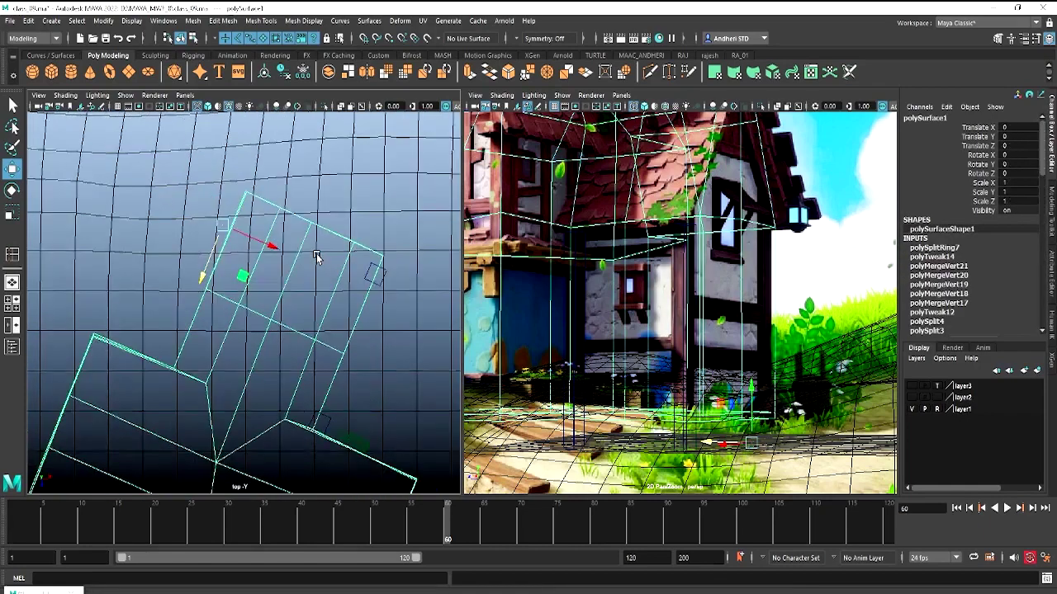
{"action": "right_click_drag", "start_coordinate": [289, 215], "coordinate": [208, 170]}
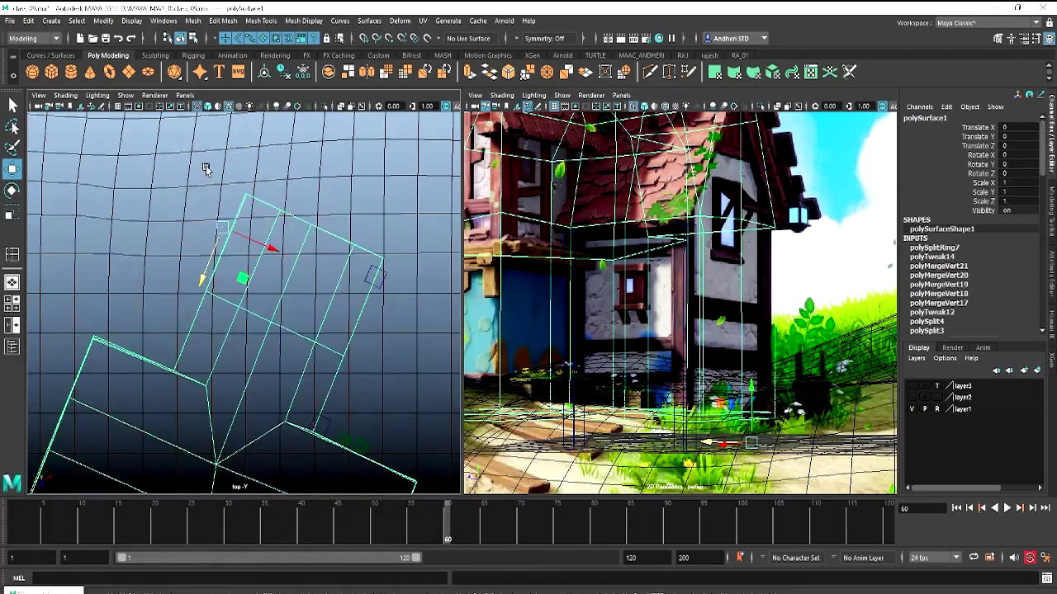
{"action": "left_click_drag", "start_coordinate": [213, 159], "coordinate": [459, 272]}
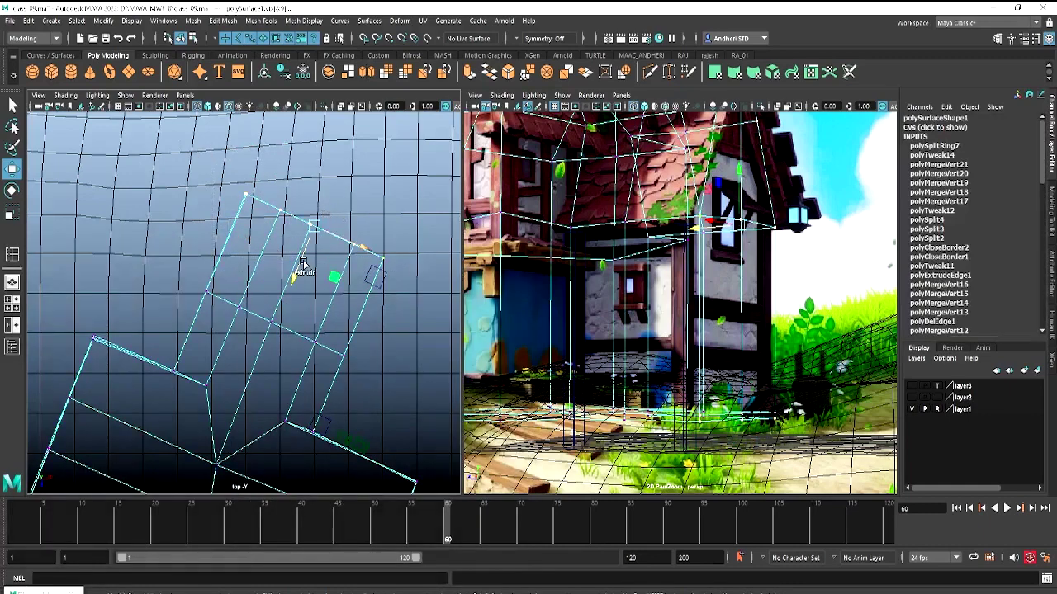
{"action": "middle_click_drag", "start_coordinate": [297, 273], "coordinate": [289, 291]}
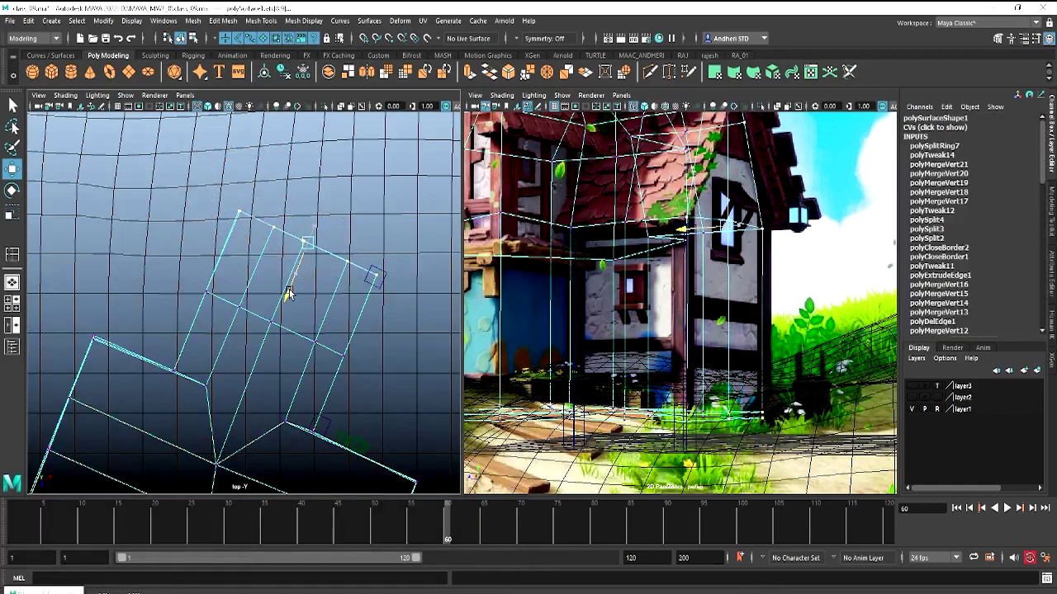
{"action": "left_click", "coordinate": [310, 252]}
{"action": "key", "text": "space"}
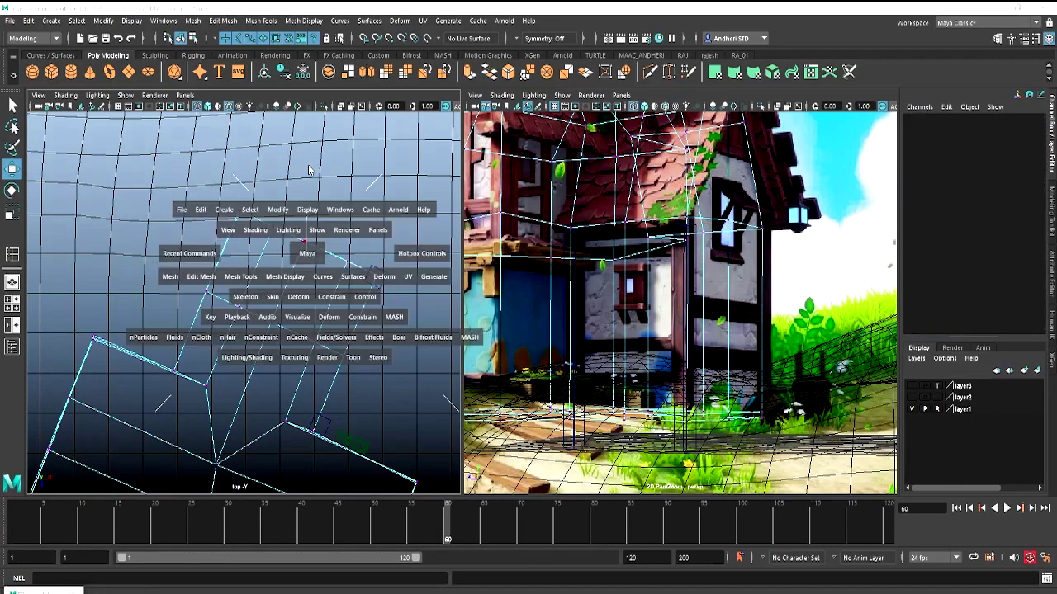
{"action": "left_click_drag", "start_coordinate": [306, 248], "coordinate": [343, 248]}
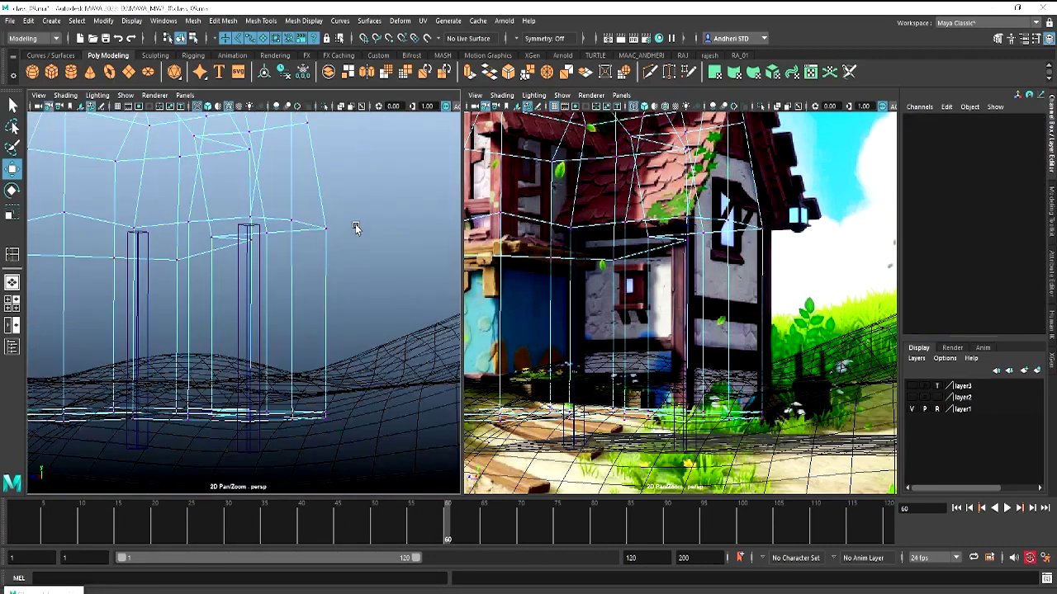
Show the model smooth shaded and select the top vertices of pillar pCube5
{"action": "key", "text": "5"}
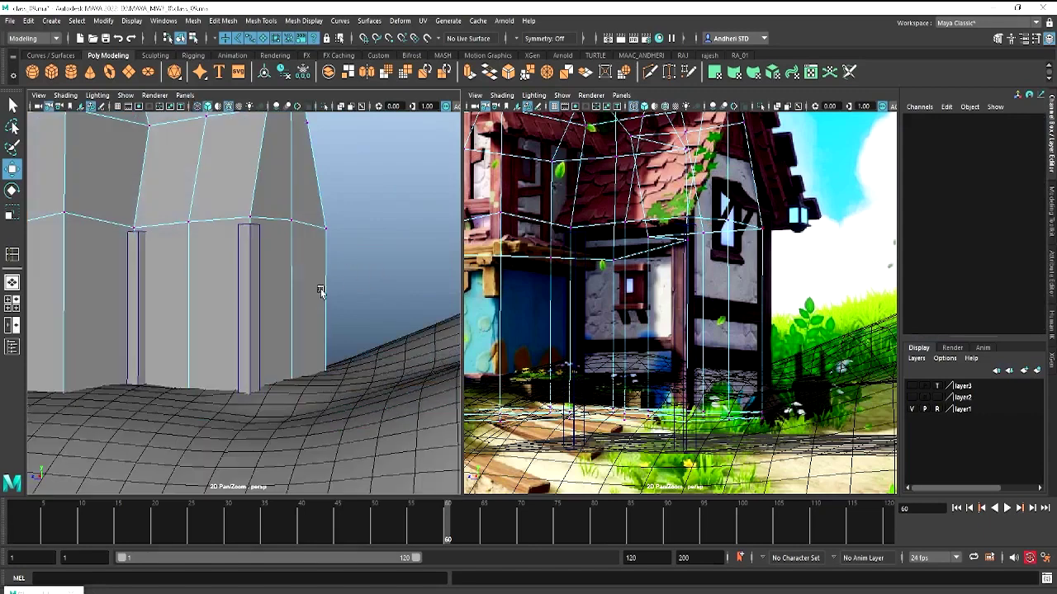
{"action": "left_click", "coordinate": [250, 237]}
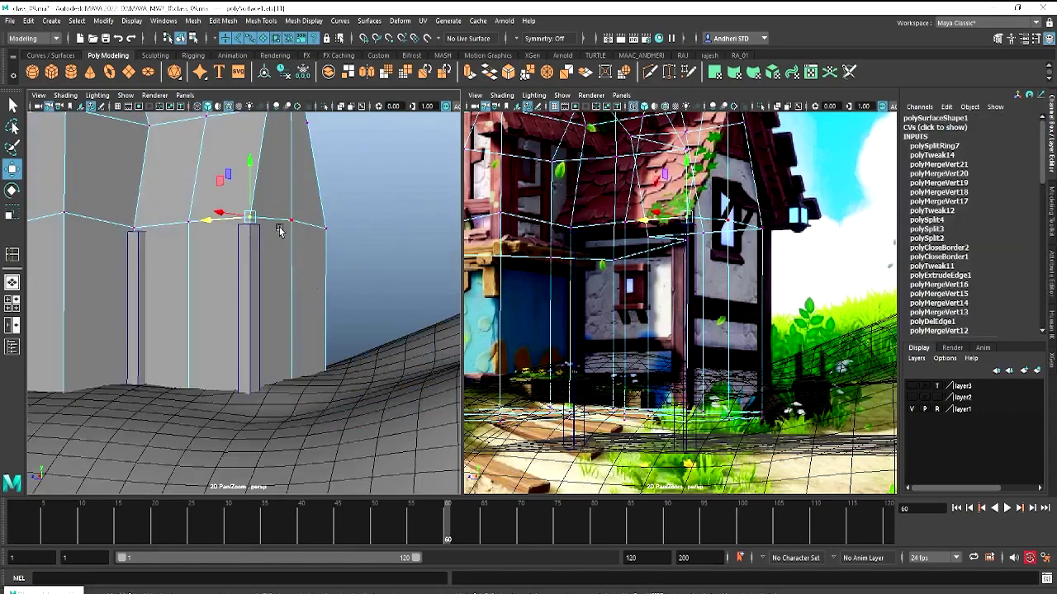
{"action": "right_click_drag", "start_coordinate": [279, 231], "coordinate": [335, 210]}
{"action": "left_click", "coordinate": [250, 249]}
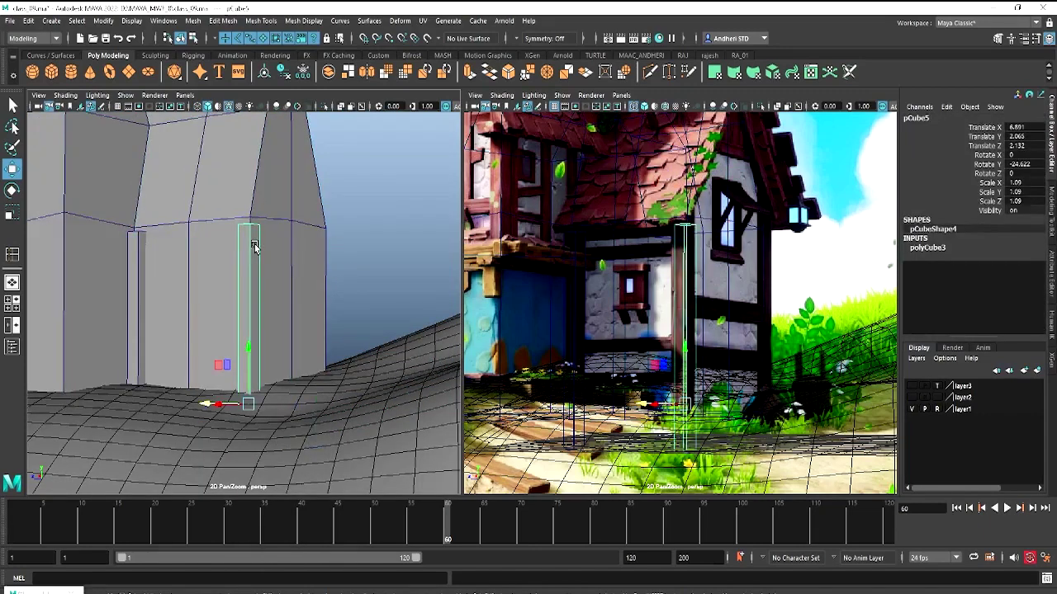
{"action": "key", "text": "F9"}
{"action": "left_click_drag", "start_coordinate": [268, 241], "coordinate": [239, 178]}
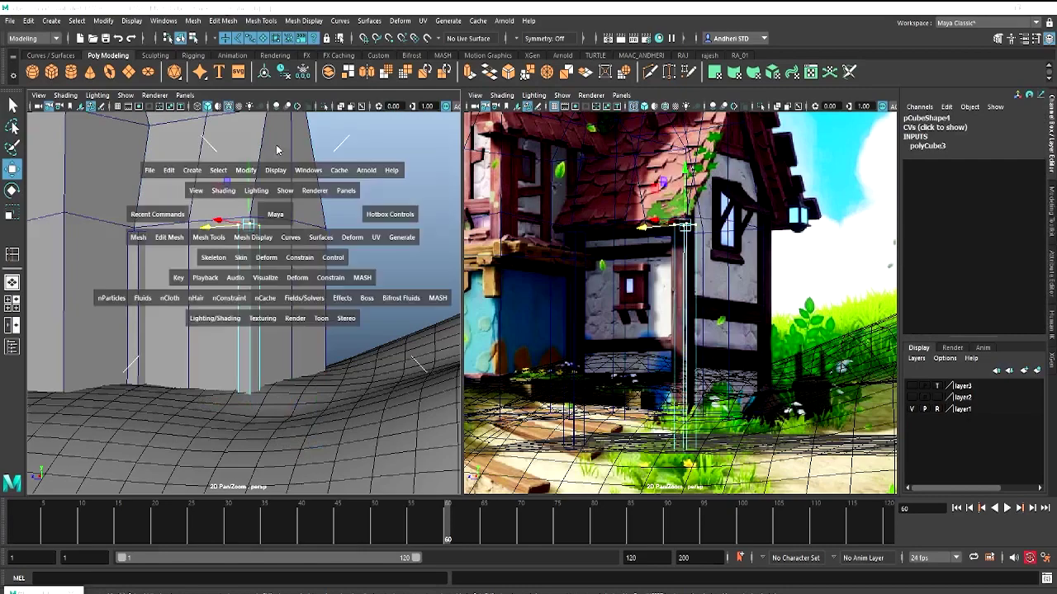
{"action": "mouse_move", "coordinate": [276, 213]}
{"action": "left_mouse_down", "text": "alt"}
{"action": "mouse_move", "coordinate": [256, 187]}
{"action": "mouse_move", "coordinate": [325, 170]}
{"action": "mouse_move", "coordinate": [248, 231]}
{"action": "mouse_move", "coordinate": [230, 272]}
{"action": "mouse_move", "coordinate": [334, 260]}
{"action": "mouse_move", "coordinate": [266, 245]}
{"action": "left_mouse_up", "text": "alt"}
Slide a house wall vertex sideways along X, then reselect pCube5 and inspect it from several angles
{"action": "right_click_drag", "start_coordinate": [264, 179], "coordinate": [265, 176]}
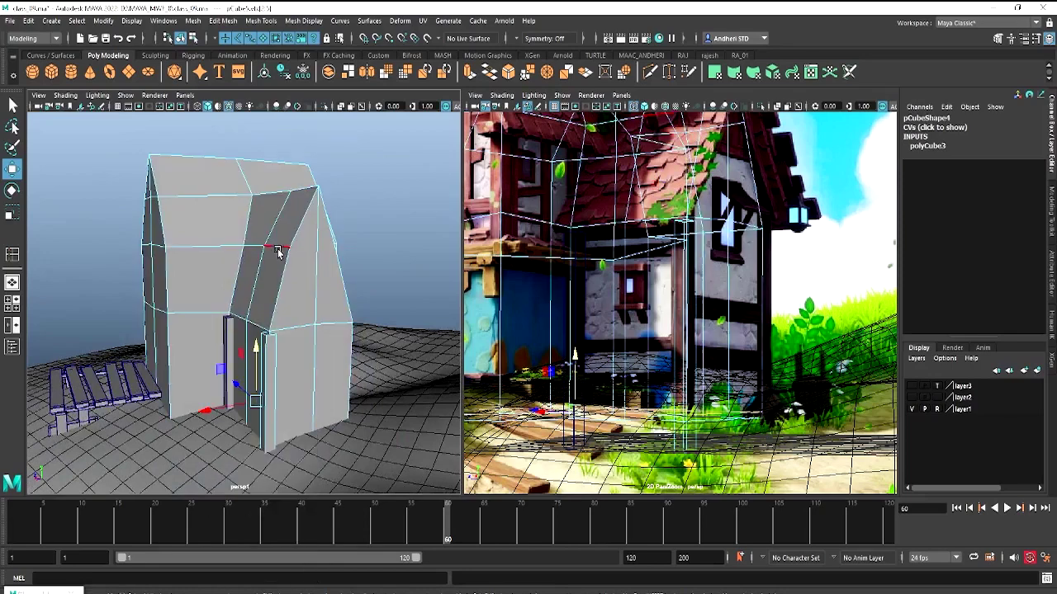
{"action": "left_click_drag", "start_coordinate": [289, 260], "coordinate": [195, 253], "text": "alt"}
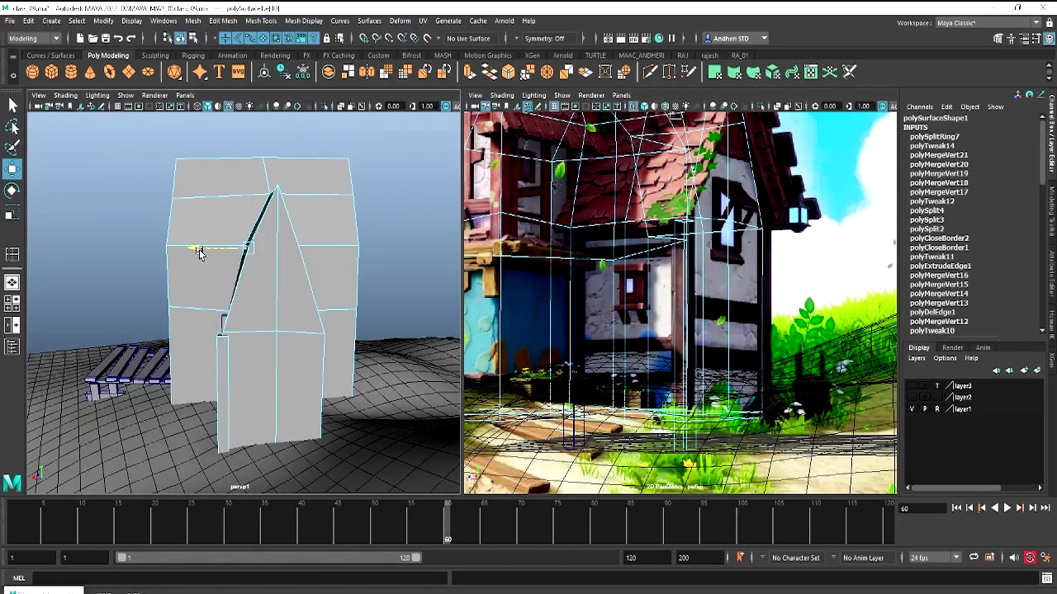
{"action": "left_click_drag", "start_coordinate": [196, 252], "coordinate": [237, 299]}
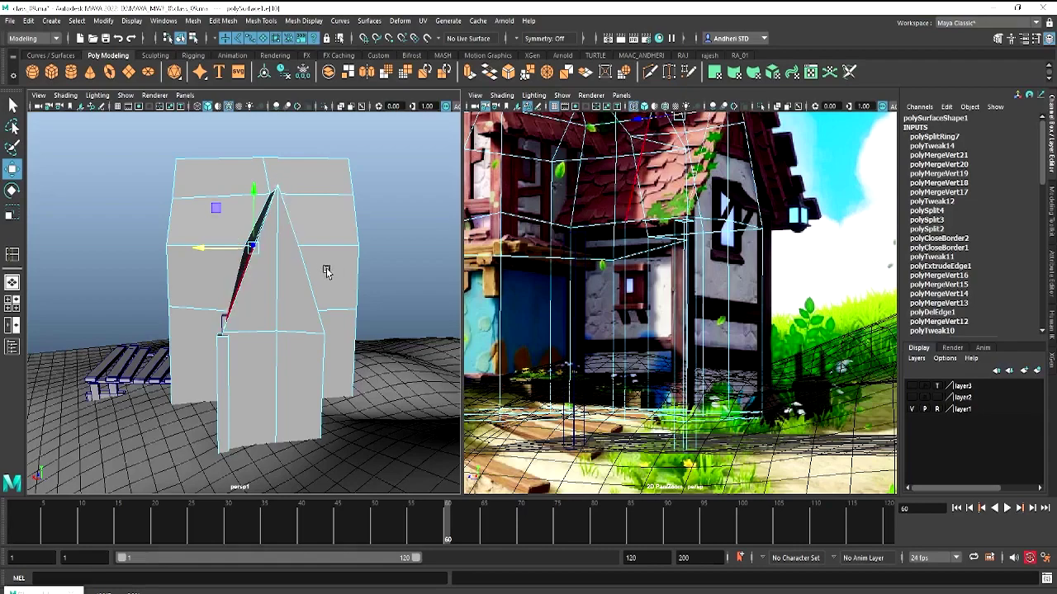
{"action": "mouse_move", "coordinate": [326, 267]}
{"action": "left_mouse_down", "text": "alt"}
{"action": "mouse_move", "coordinate": [303, 267]}
{"action": "mouse_move", "coordinate": [393, 273]}
{"action": "mouse_move", "coordinate": [300, 337]}
{"action": "left_mouse_up", "text": "alt"}
{"action": "scroll", "coordinate": [273, 342], "scroll_direction": "up", "scroll_amount": 3}
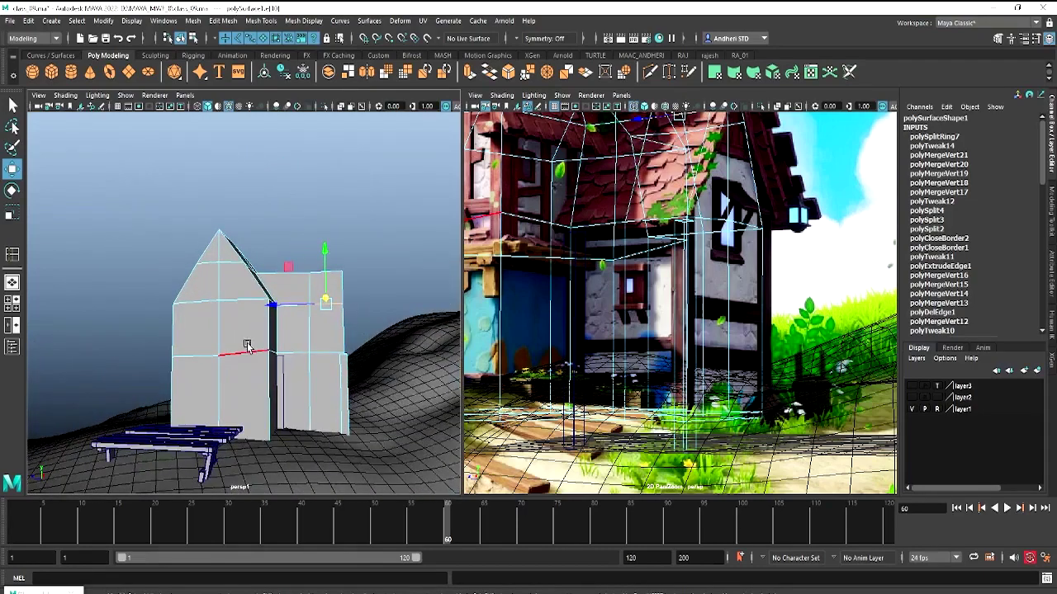
{"action": "left_click_drag", "start_coordinate": [331, 264], "coordinate": [254, 322], "text": "alt"}
{"action": "key", "text": "F8"}
{"action": "scroll", "coordinate": [264, 305], "scroll_direction": "up", "scroll_amount": 2}
{"action": "scroll", "coordinate": [284, 286], "scroll_direction": "up", "scroll_amount": 3}
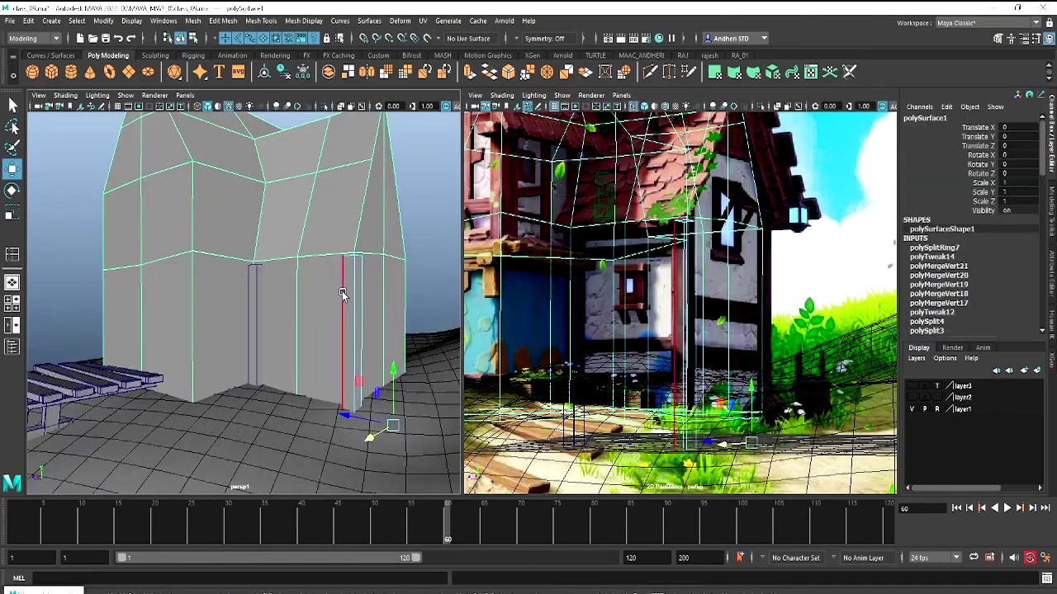
{"action": "left_click", "coordinate": [353, 306]}
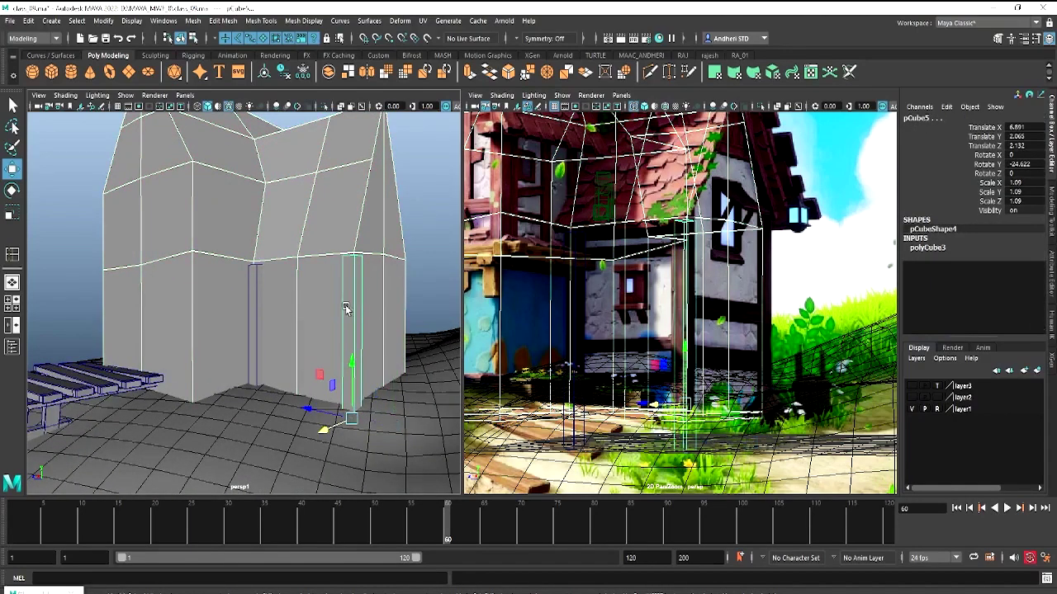
{"action": "mouse_move", "coordinate": [343, 306]}
{"action": "left_mouse_down", "text": "alt"}
{"action": "mouse_move", "coordinate": [309, 306]}
{"action": "mouse_move", "coordinate": [280, 323]}
{"action": "mouse_move", "coordinate": [312, 312]}
{"action": "left_mouse_up", "text": "alt"}
In the wireframe Top view, duplicate pillar pCube5 and place the copy at another corner
{"action": "key", "text": "space"}
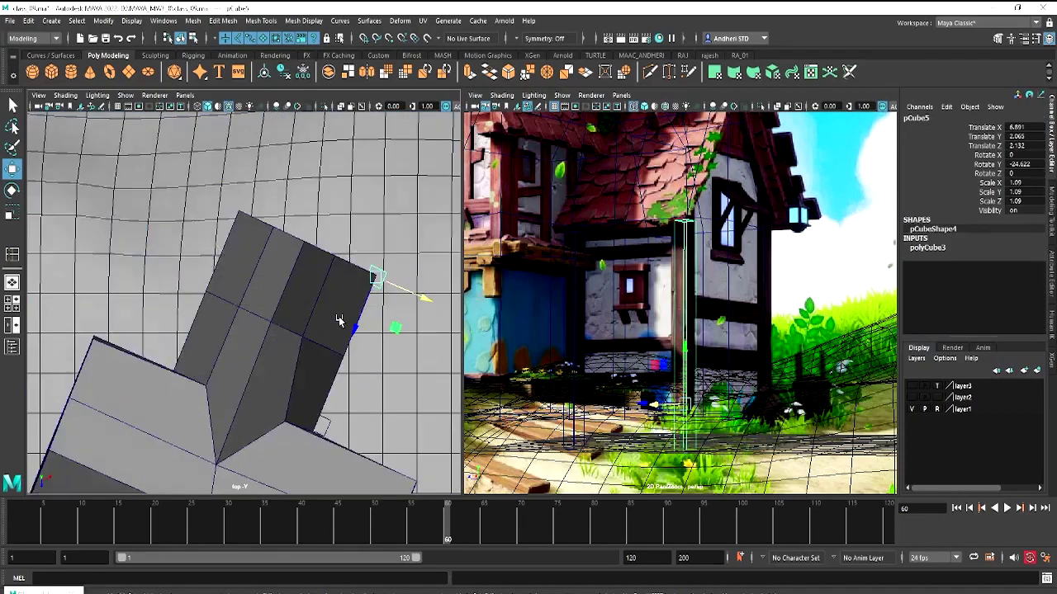
{"action": "key", "text": "4"}
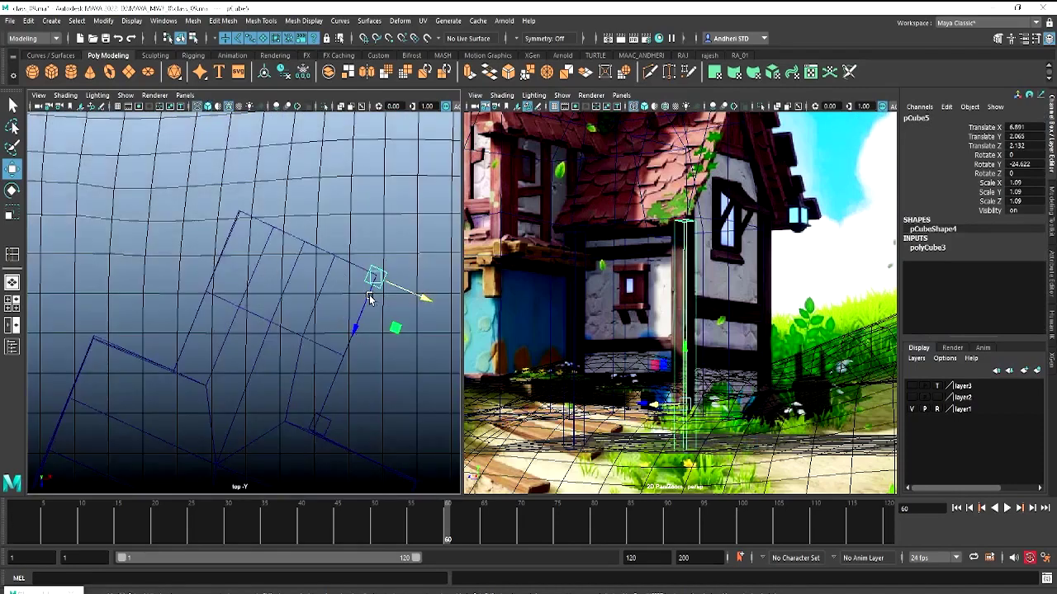
{"action": "left_click_drag", "start_coordinate": [376, 276], "coordinate": [370, 242]}
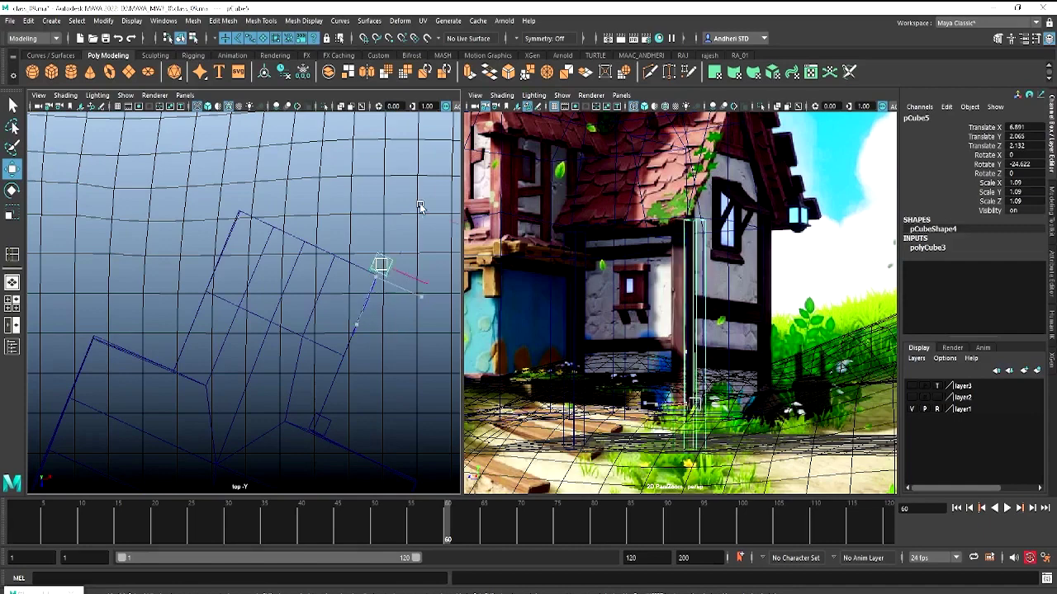
{"action": "key", "text": "ctrl+z"}
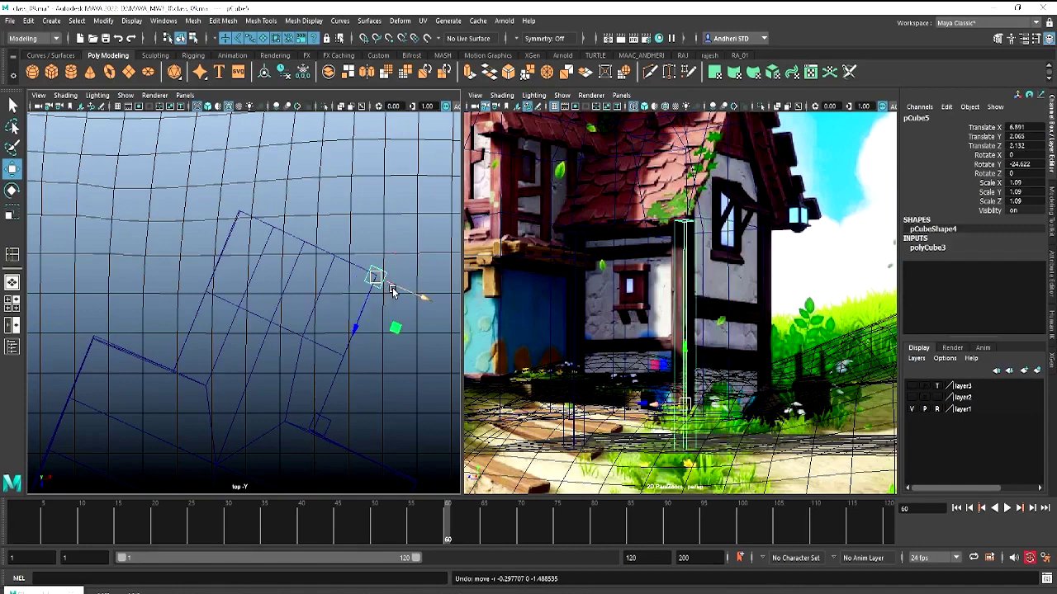
{"action": "key", "text": "ctrl+d"}
{"action": "mouse_move", "coordinate": [413, 294]}
{"action": "left_mouse_down"}
{"action": "mouse_move", "coordinate": [272, 252]}
{"action": "mouse_move", "coordinate": [219, 266]}
{"action": "left_mouse_up"}
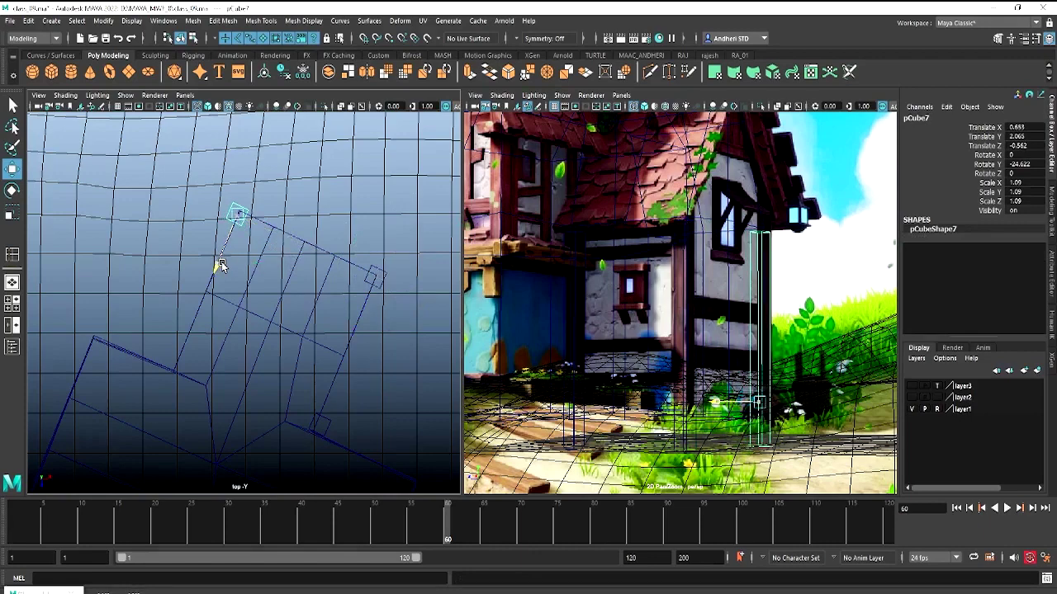
{"action": "middle_click_drag", "start_coordinate": [267, 284], "coordinate": [286, 246], "text": "alt"}
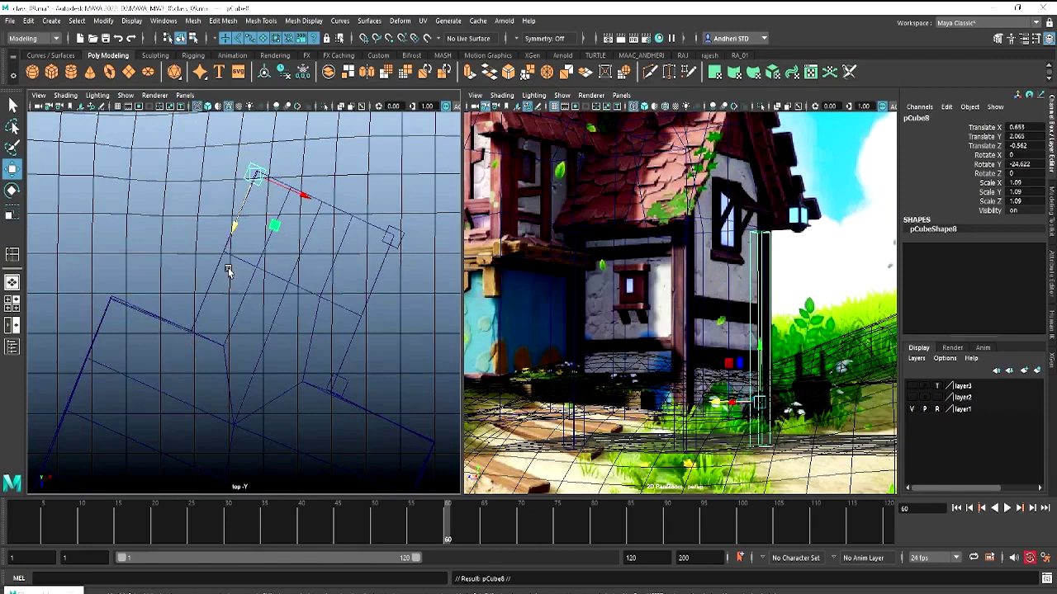
Duplicate pillar pCube7 and place the new pillar down-left along the wall
{"action": "key", "text": "ctrl+d"}
{"action": "left_click_drag", "start_coordinate": [229, 237], "coordinate": [155, 370]}
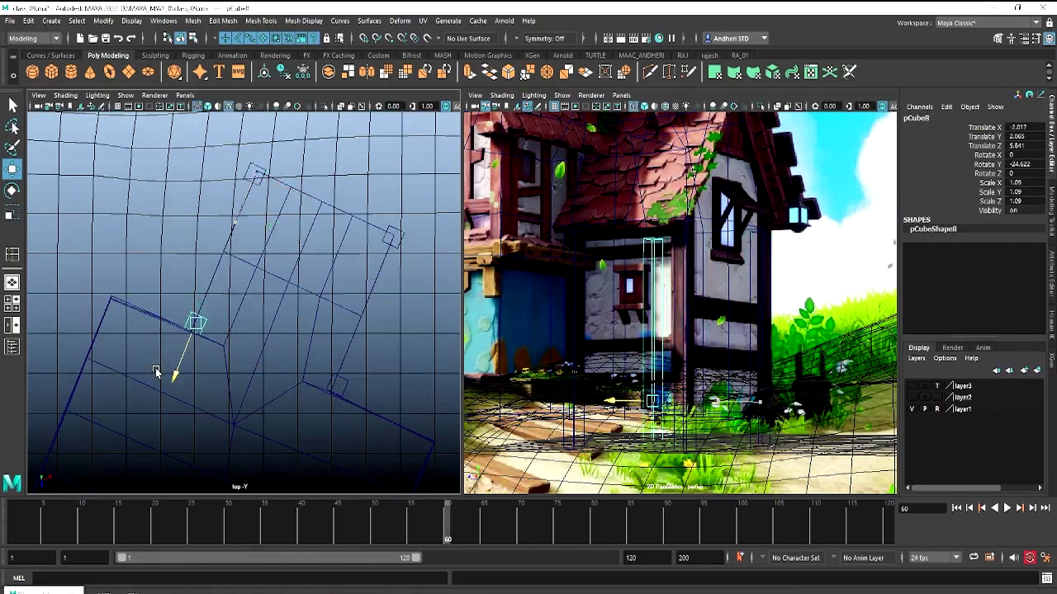
{"action": "left_click_drag", "start_coordinate": [240, 347], "coordinate": [233, 346]}
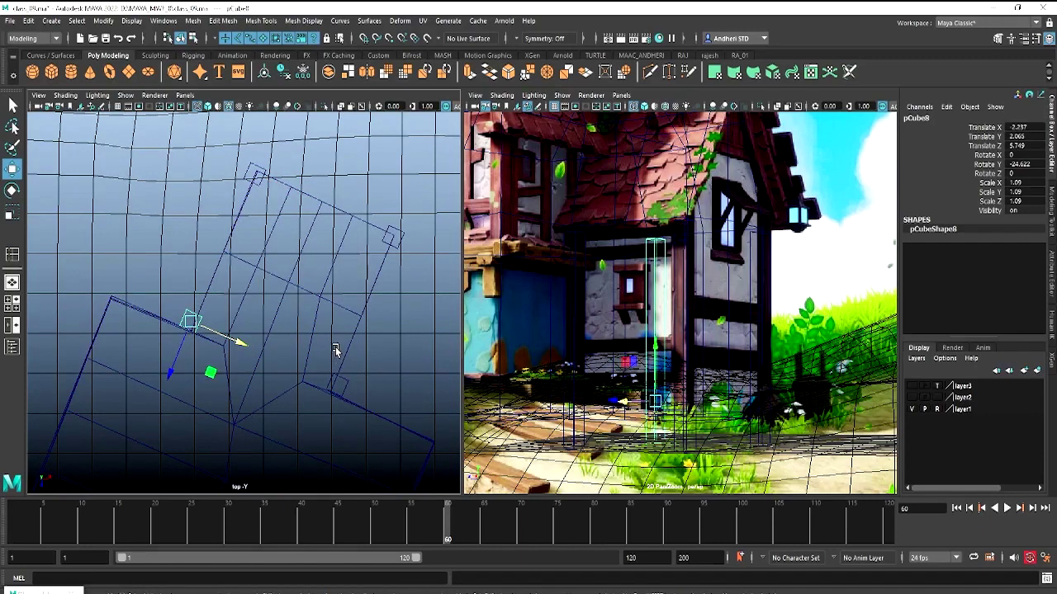
Duplicate pillar pCube5 again, creating pCube9 at X 6.891, Z 2.132
{"action": "mouse_move", "coordinate": [335, 351]}
{"action": "middle_mouse_down", "text": "alt"}
{"action": "mouse_move", "coordinate": [292, 281]}
{"action": "mouse_move", "coordinate": [283, 313]}
{"action": "middle_mouse_up", "text": "alt"}
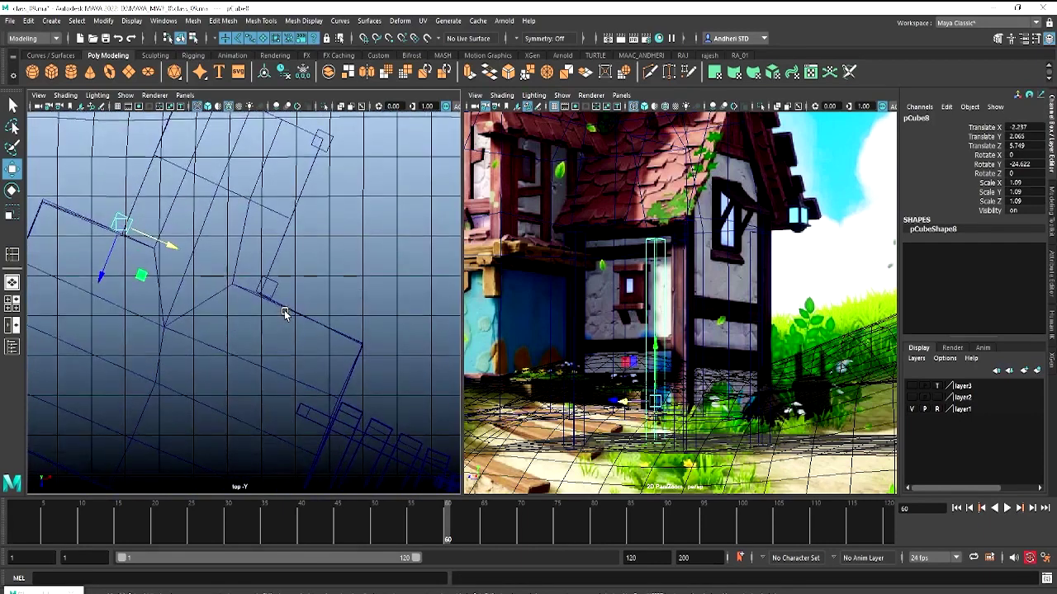
{"action": "middle_click_drag", "start_coordinate": [288, 234], "coordinate": [332, 331], "text": "alt"}
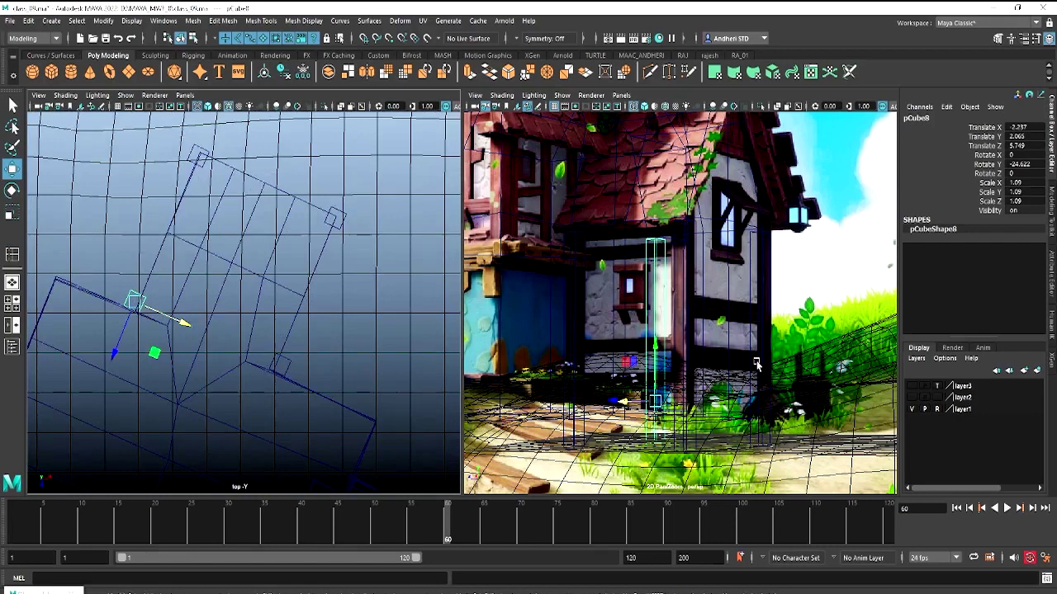
{"action": "left_click", "coordinate": [341, 213]}
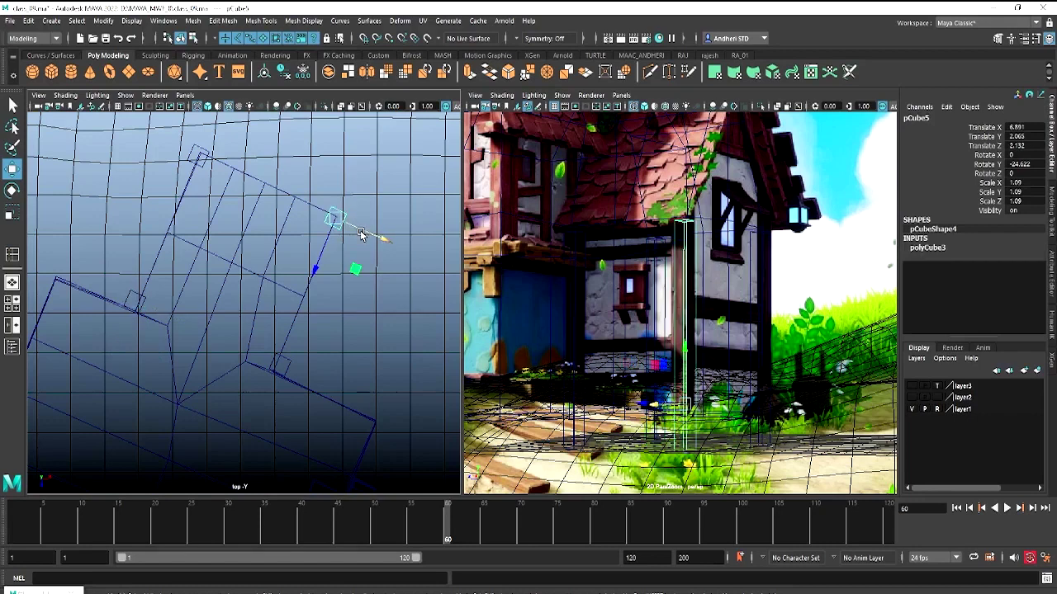
{"action": "key", "text": "ctrl+d"}
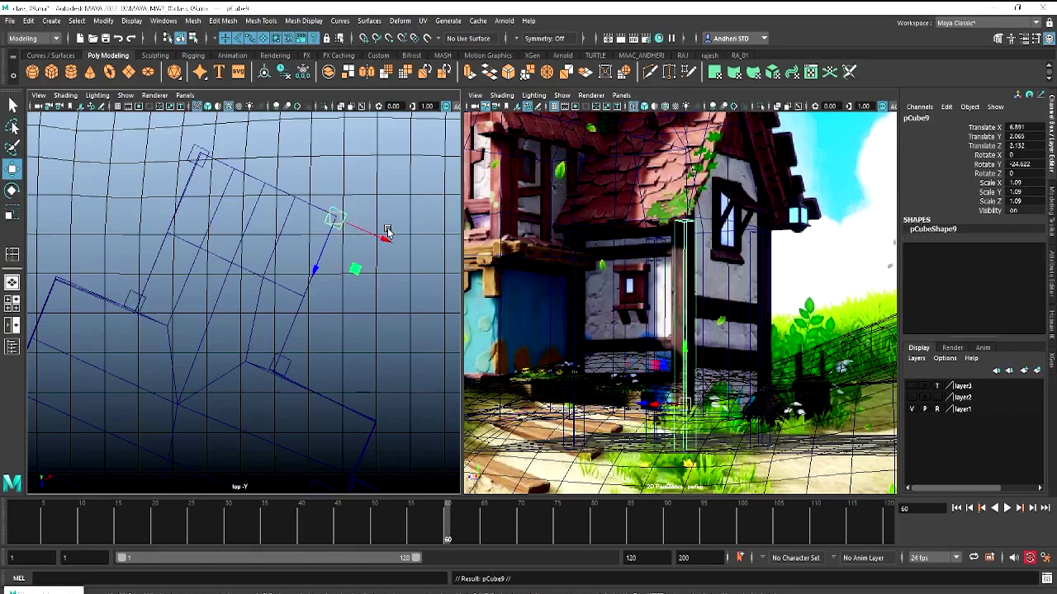
Rotate copied pillar pCube9 to lie horizontal, with Rotate Z set to 90
{"action": "key", "text": "e"}
{"action": "left_click_drag", "start_coordinate": [364, 228], "coordinate": [295, 207]}
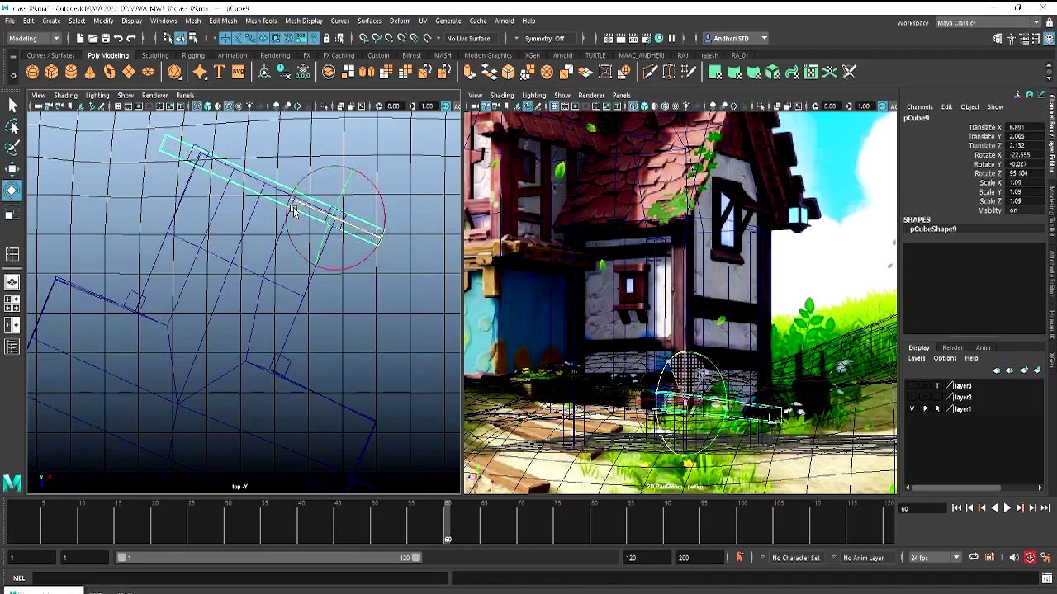
{"action": "left_click", "coordinate": [1028, 172]}
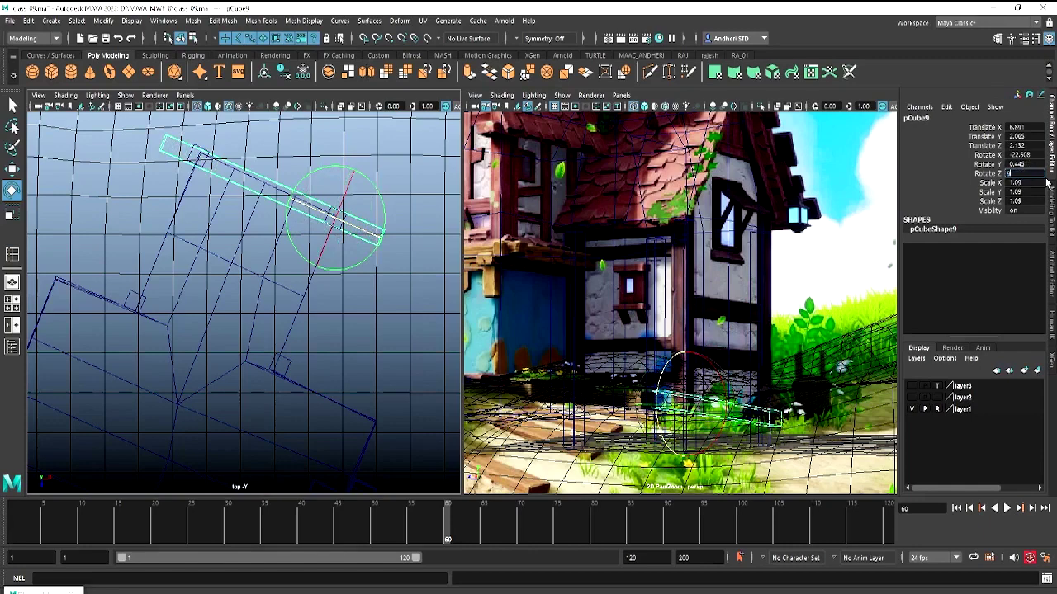
{"action": "type", "text": "0"}
{"action": "key", "text": "Return"}
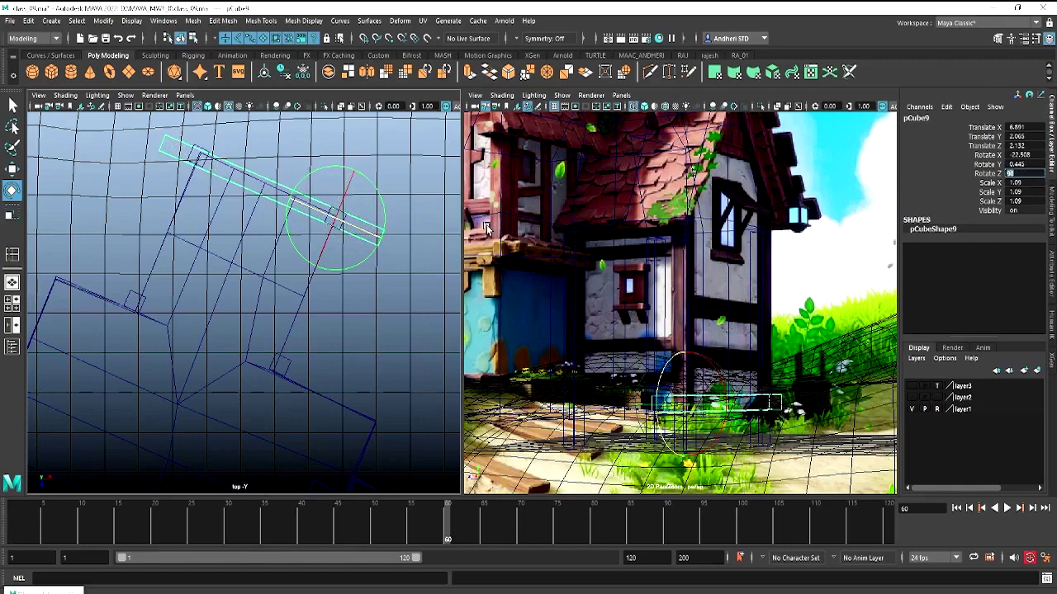
Raise the beam to Translate Y 4.216 and show the perspective camera in the left panel
{"action": "left_click", "coordinate": [66, 170]}
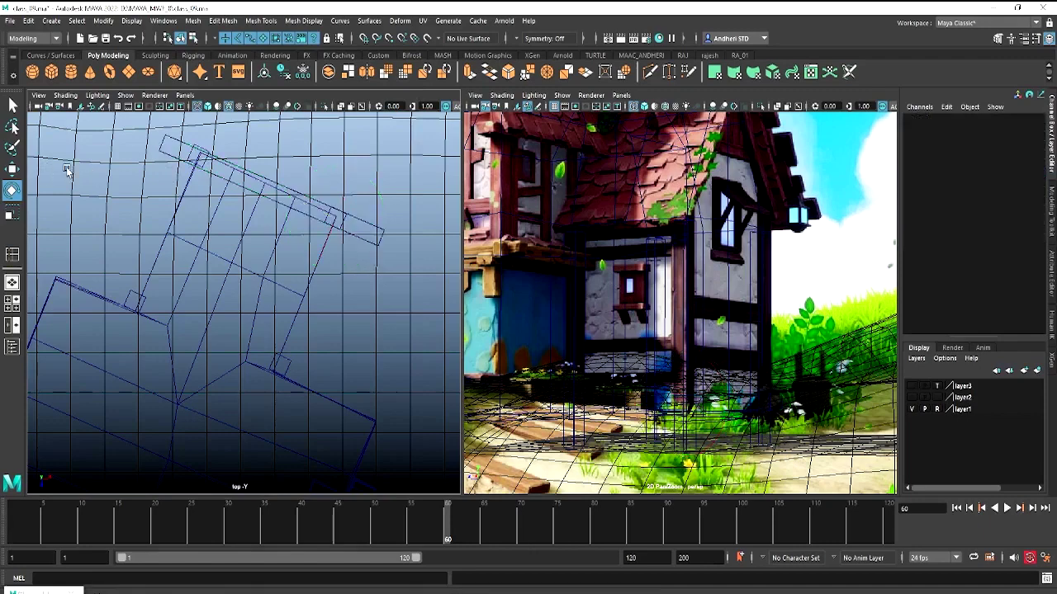
{"action": "left_click_drag", "start_coordinate": [159, 137], "coordinate": [172, 172]}
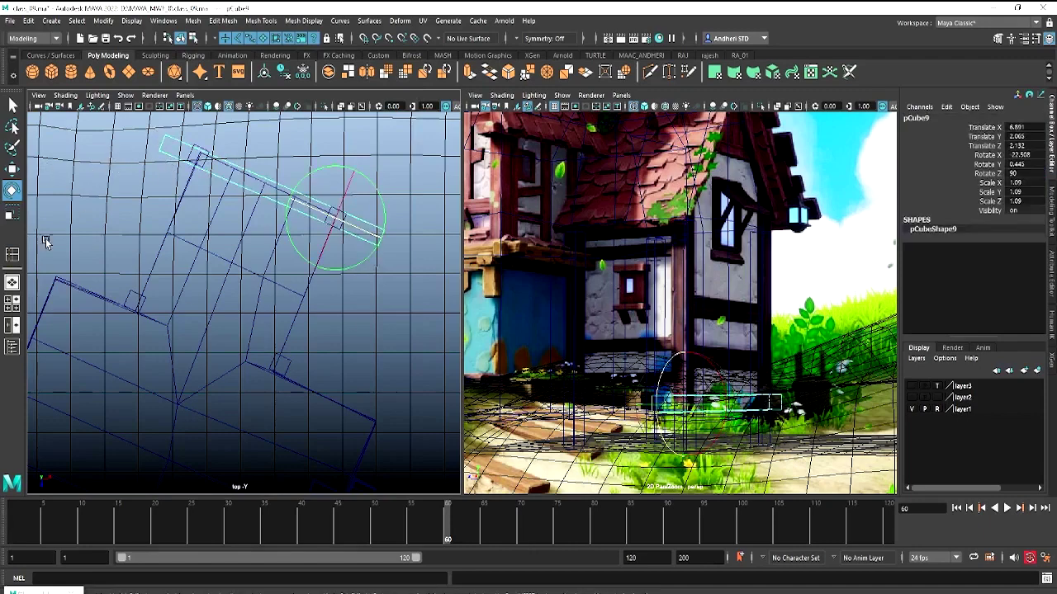
{"action": "left_click", "coordinate": [12, 170]}
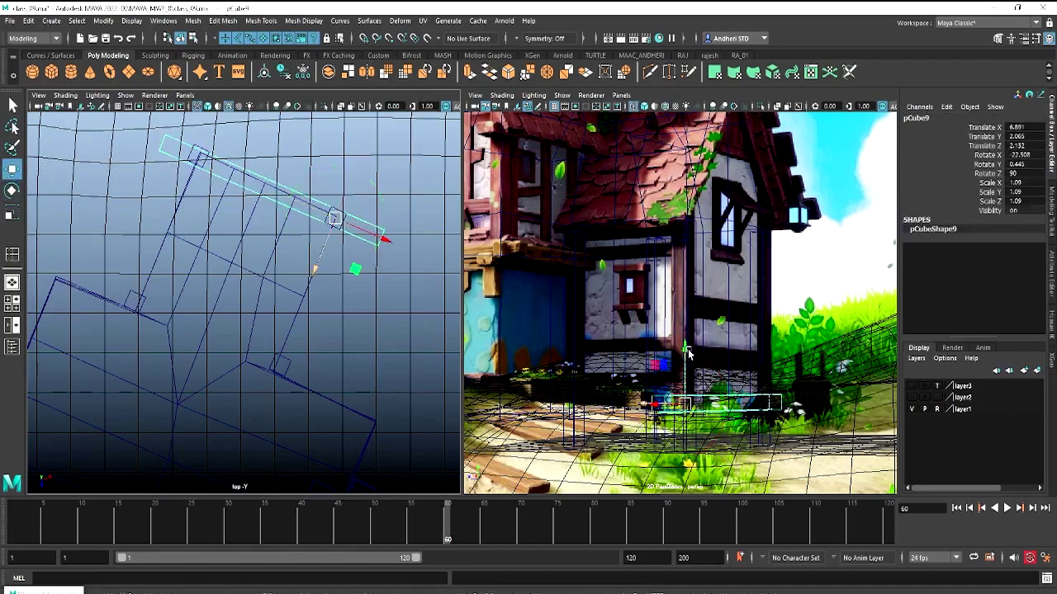
{"action": "left_click_drag", "start_coordinate": [688, 354], "coordinate": [689, 308]}
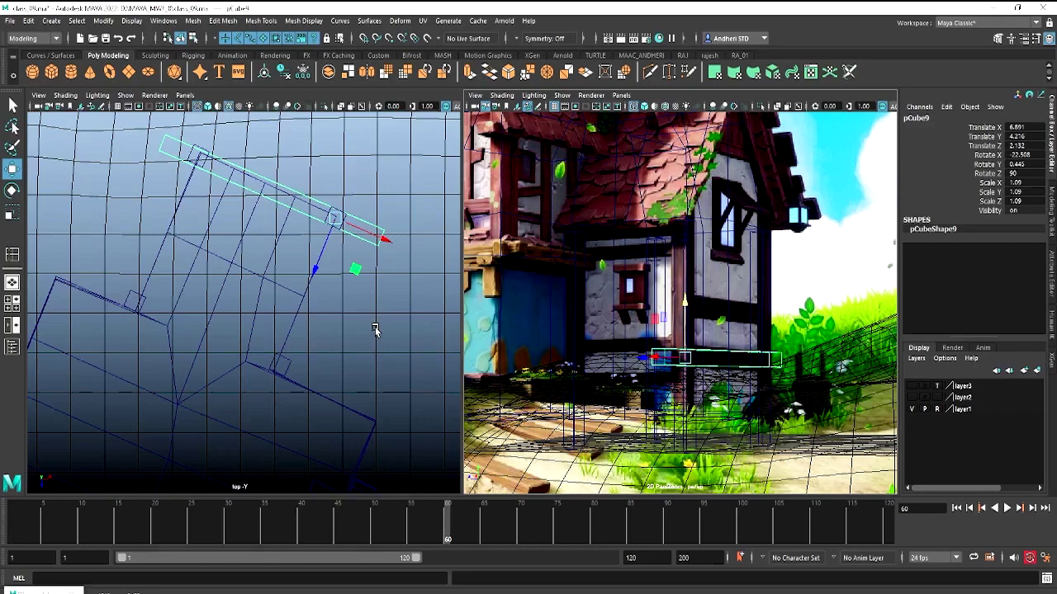
{"action": "key", "text": "space"}
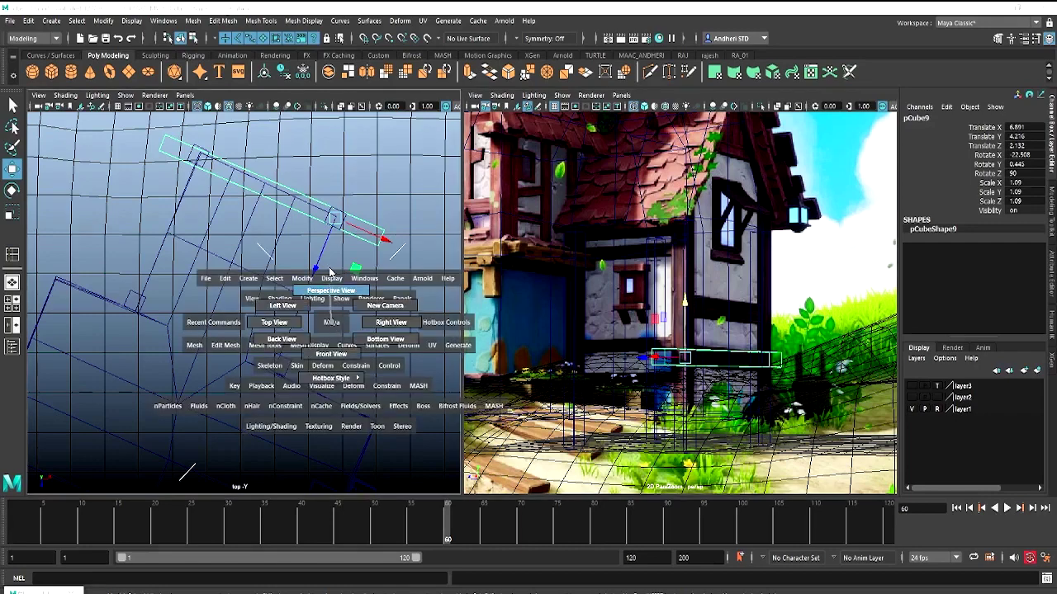
{"action": "left_click_drag", "start_coordinate": [332, 323], "coordinate": [333, 244]}
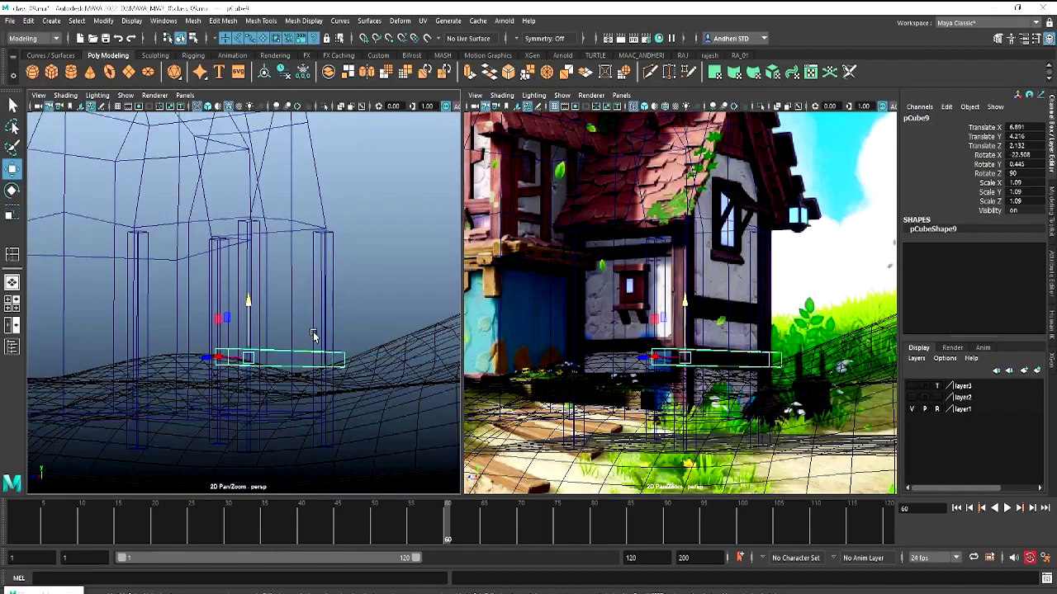
Show the persp1 camera smooth shaded in the left panel
{"action": "key", "text": "space"}
{"action": "mouse_move", "coordinate": [314, 334]}
{"action": "left_mouse_down"}
{"action": "mouse_move", "coordinate": [195, 377]}
{"action": "mouse_move", "coordinate": [262, 297]}
{"action": "mouse_move", "coordinate": [214, 345]}
{"action": "mouse_move", "coordinate": [165, 363]}
{"action": "left_mouse_up"}
{"action": "key", "text": "5"}
{"action": "scroll", "coordinate": [252, 312], "scroll_direction": "up", "scroll_amount": 5}
Move the beam's end vertices so the beam stops at the corner post
{"action": "right_click_drag", "start_coordinate": [165, 364], "coordinate": [111, 282]}
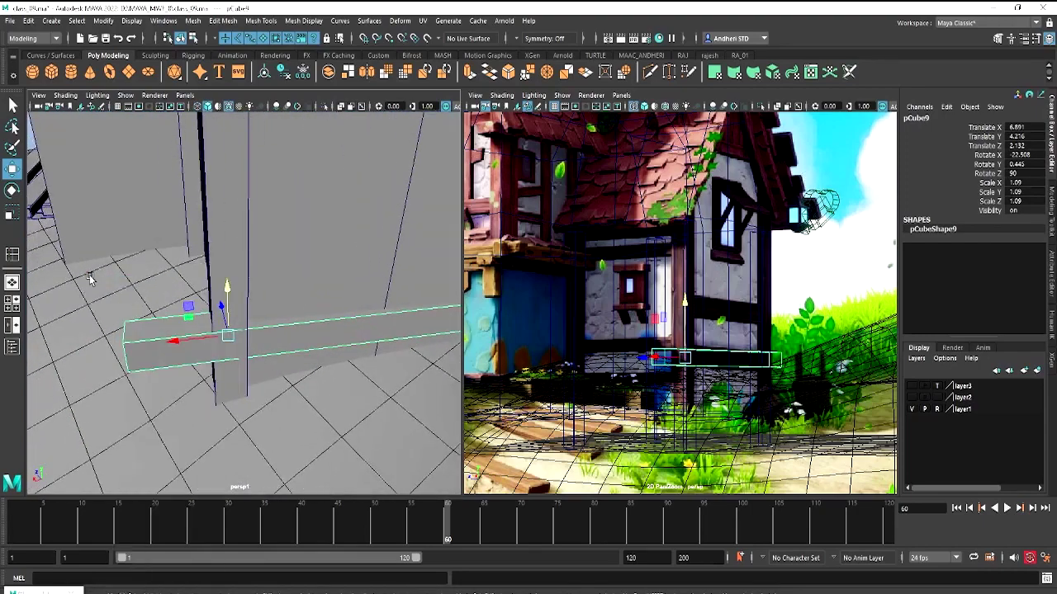
{"action": "mouse_move", "coordinate": [157, 384]}
{"action": "left_mouse_down"}
{"action": "mouse_move", "coordinate": [93, 350]}
{"action": "mouse_move", "coordinate": [191, 361]}
{"action": "left_mouse_up"}
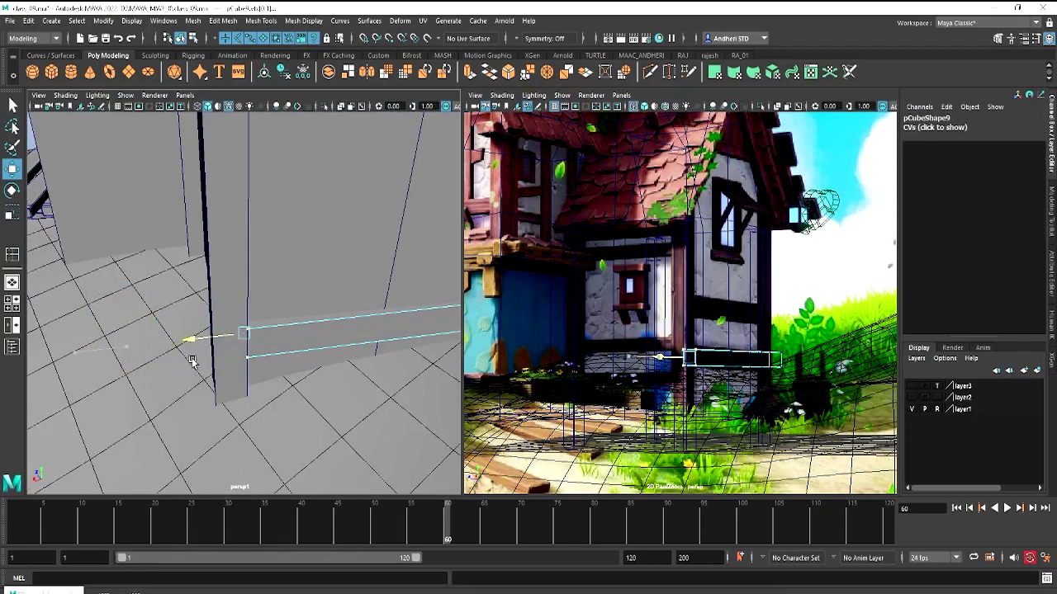
{"action": "mouse_move", "coordinate": [302, 354]}
{"action": "left_mouse_down", "text": "alt"}
{"action": "mouse_move", "coordinate": [252, 358]}
{"action": "mouse_move", "coordinate": [208, 333]}
{"action": "mouse_move", "coordinate": [293, 336]}
{"action": "left_mouse_up", "text": "alt"}
{"action": "left_click_drag", "start_coordinate": [454, 464], "coordinate": [355, 312]}
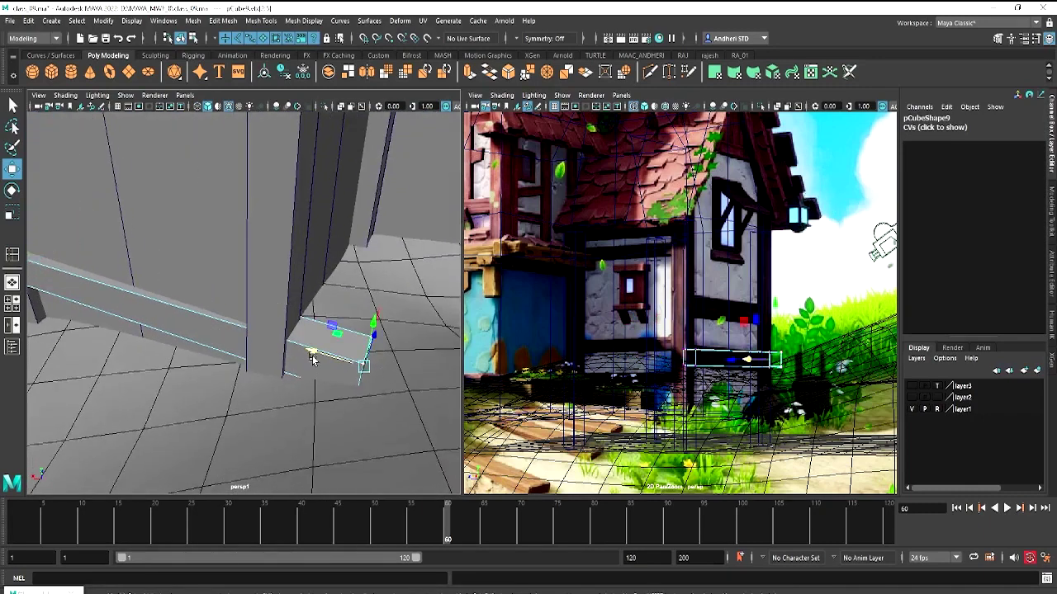
{"action": "mouse_move", "coordinate": [288, 343]}
{"action": "left_mouse_down"}
{"action": "mouse_move", "coordinate": [209, 323]}
{"action": "mouse_move", "coordinate": [245, 319]}
{"action": "mouse_move", "coordinate": [248, 358]}
{"action": "left_mouse_up"}
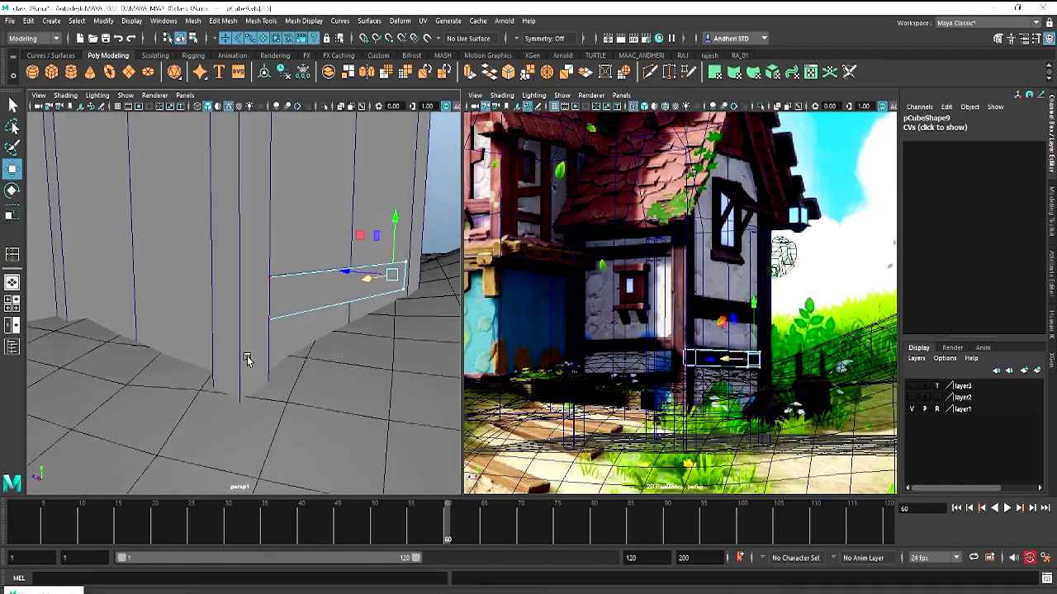
{"action": "left_click_drag", "start_coordinate": [253, 315], "coordinate": [262, 363], "text": "alt"}
Duplicate the finished beam as a second plank, pCube10
{"action": "right_click_drag", "start_coordinate": [261, 280], "coordinate": [350, 223]}
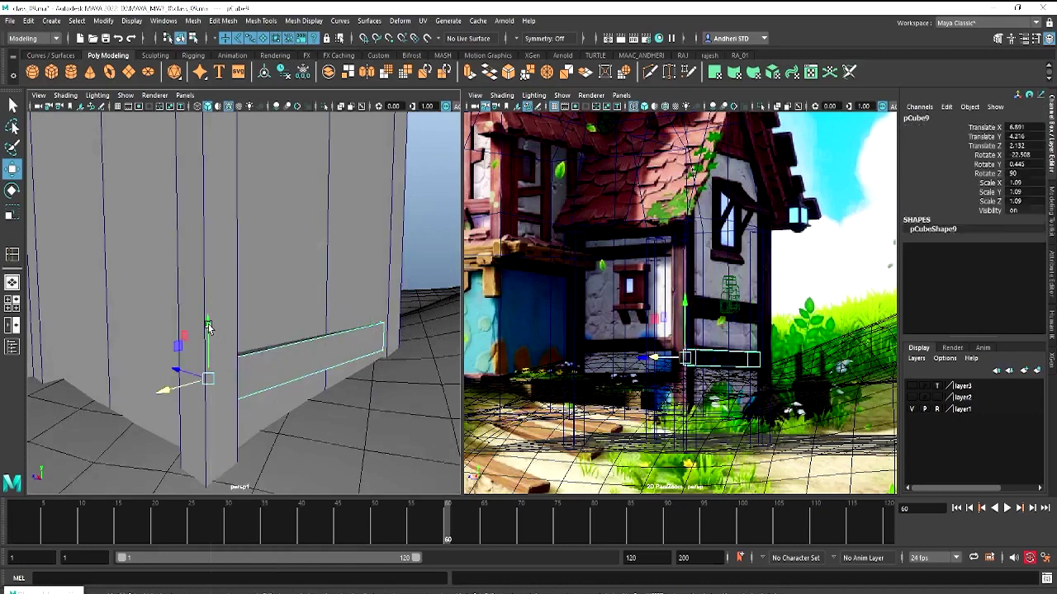
{"action": "key", "text": "w"}
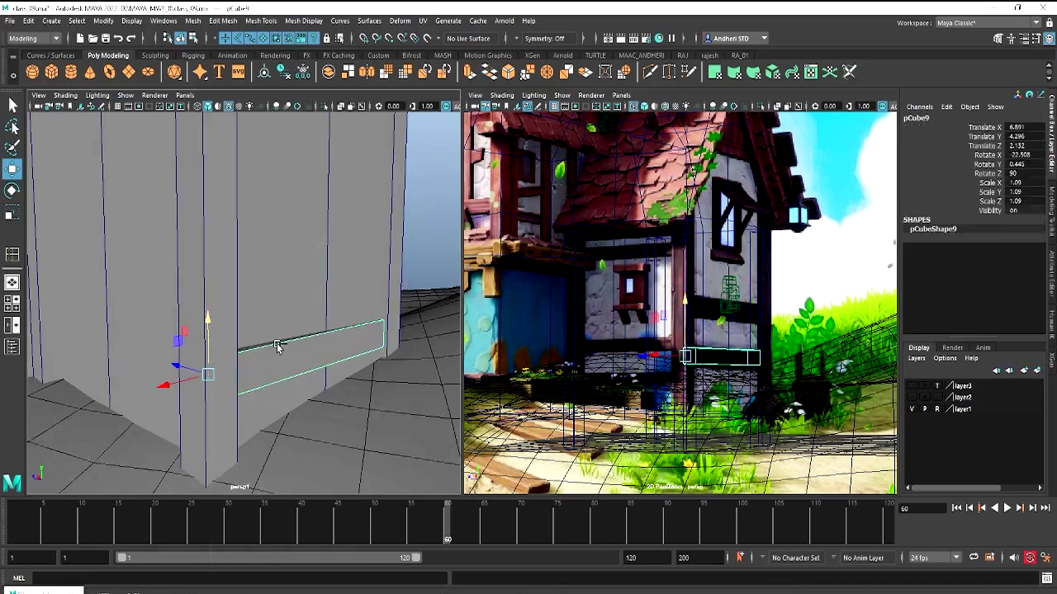
{"action": "key", "text": "ctrl+d"}
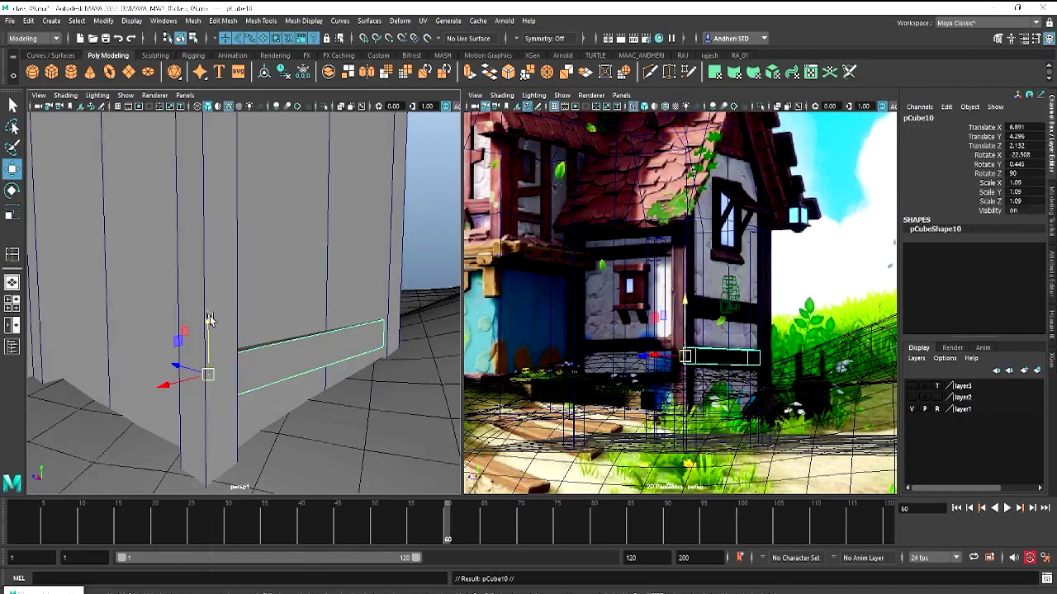
Raise the duplicated plank higher up the wall and adjust its edges
{"action": "left_click_drag", "start_coordinate": [208, 319], "coordinate": [205, 184]}
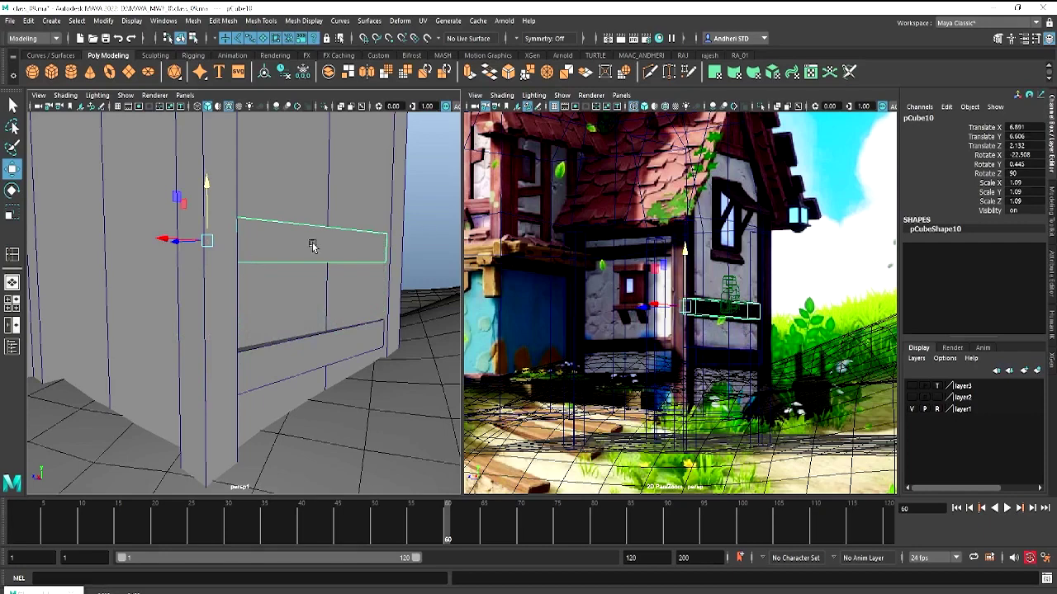
{"action": "mouse_move", "coordinate": [313, 245]}
{"action": "left_mouse_down", "text": "alt"}
{"action": "mouse_move", "coordinate": [237, 271]}
{"action": "mouse_move", "coordinate": [316, 269]}
{"action": "mouse_move", "coordinate": [254, 301]}
{"action": "left_mouse_up", "text": "alt"}
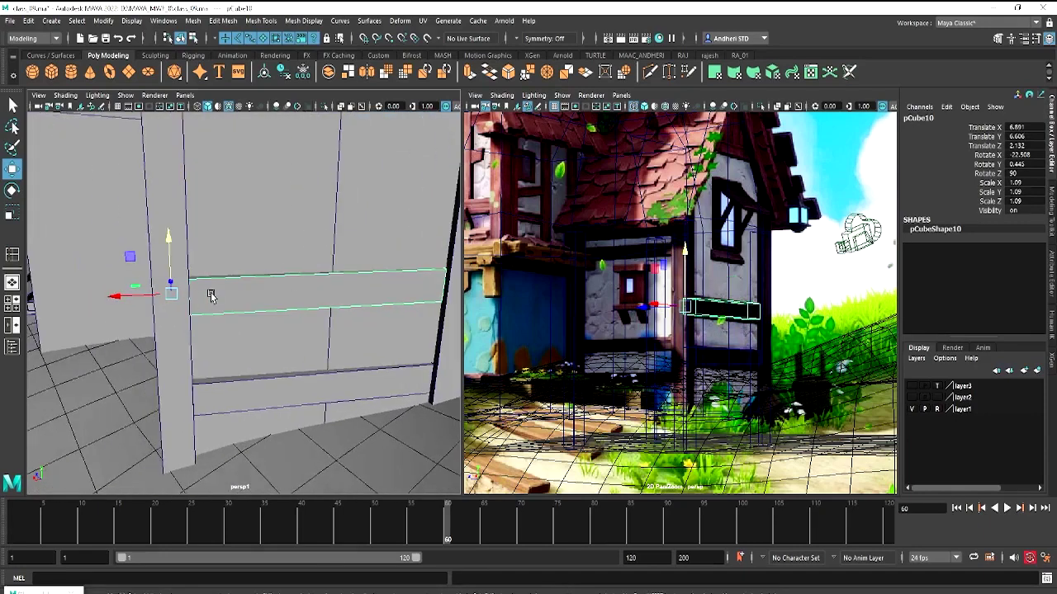
{"action": "key", "text": "e"}
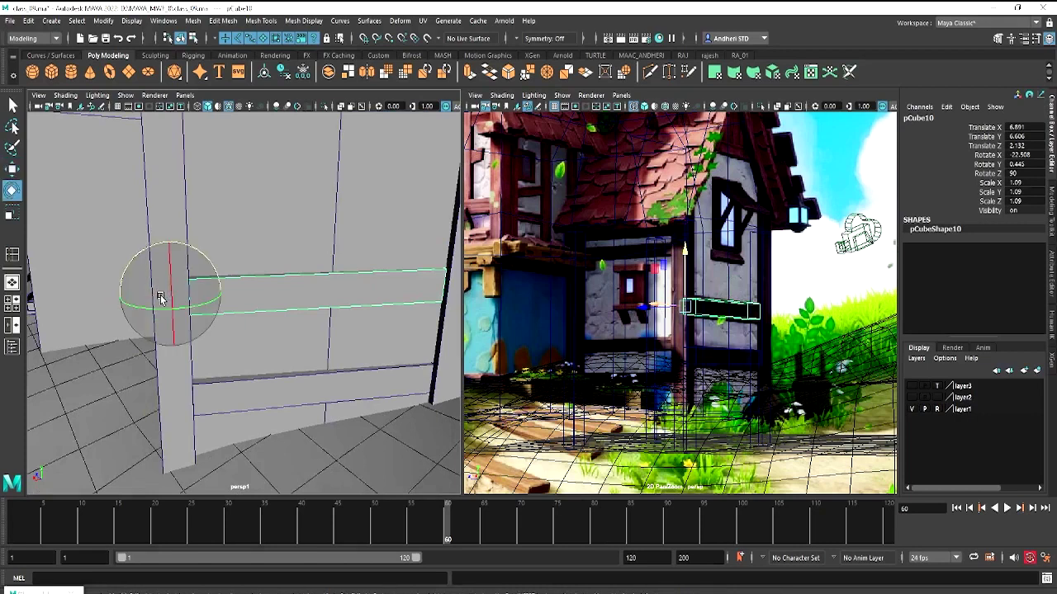
{"action": "key", "text": "r"}
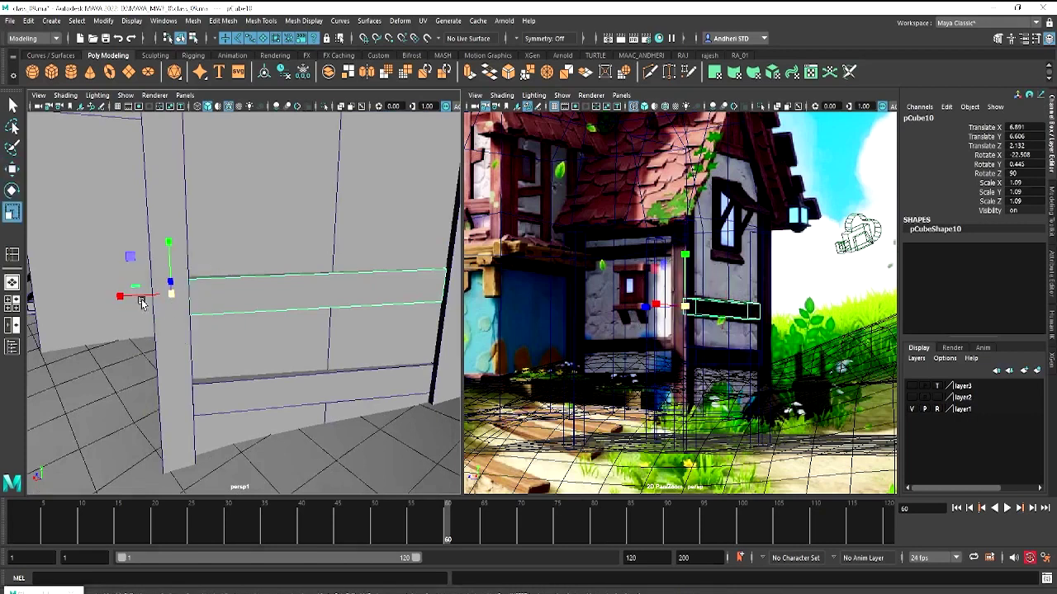
{"action": "key", "text": "w"}
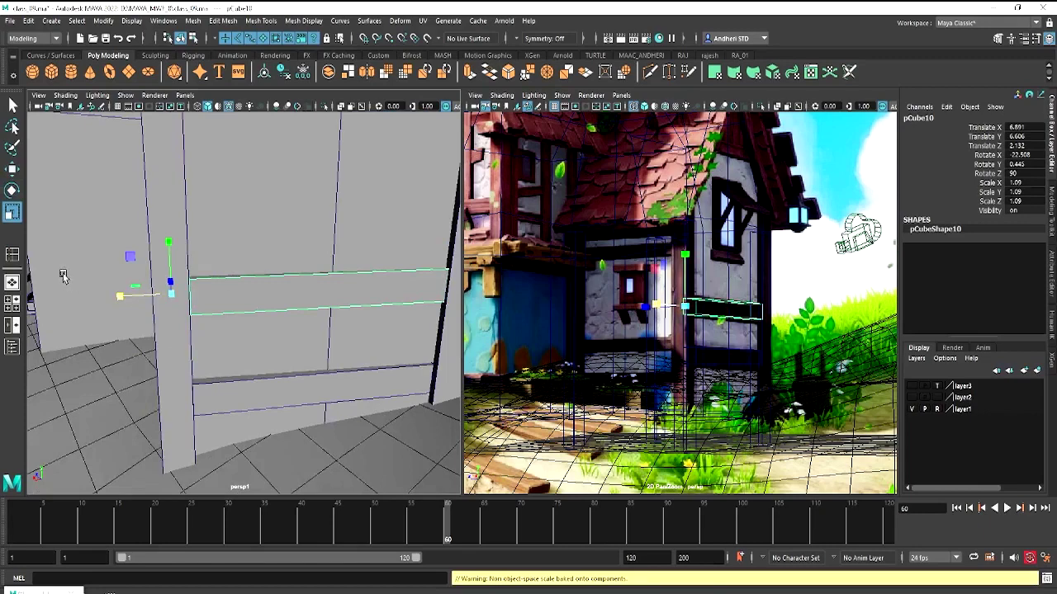
{"action": "key", "text": "F10"}
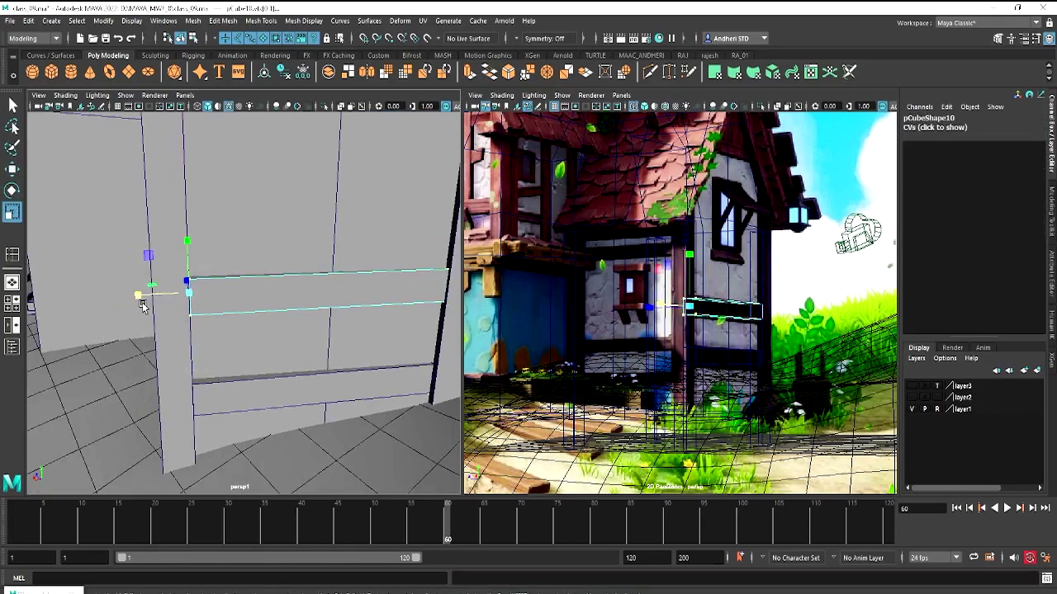
{"action": "key", "text": "w"}
{"action": "scroll", "coordinate": [136, 299], "scroll_direction": "down", "scroll_amount": 3}
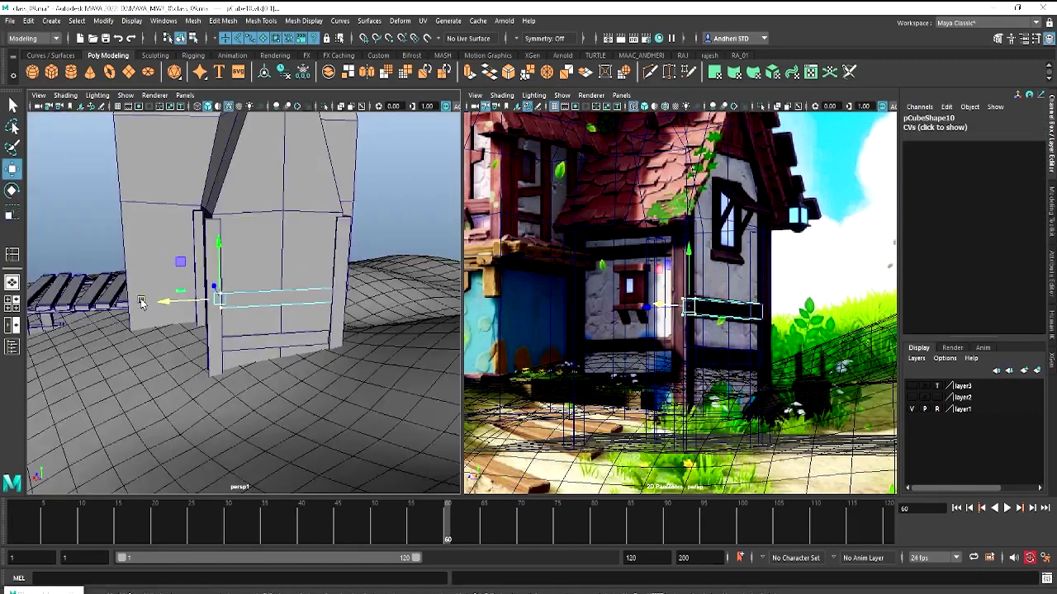
{"action": "scroll", "coordinate": [149, 297], "scroll_direction": "down", "scroll_amount": 2}
{"action": "scroll", "coordinate": [157, 295], "scroll_direction": "down", "scroll_amount": 2}
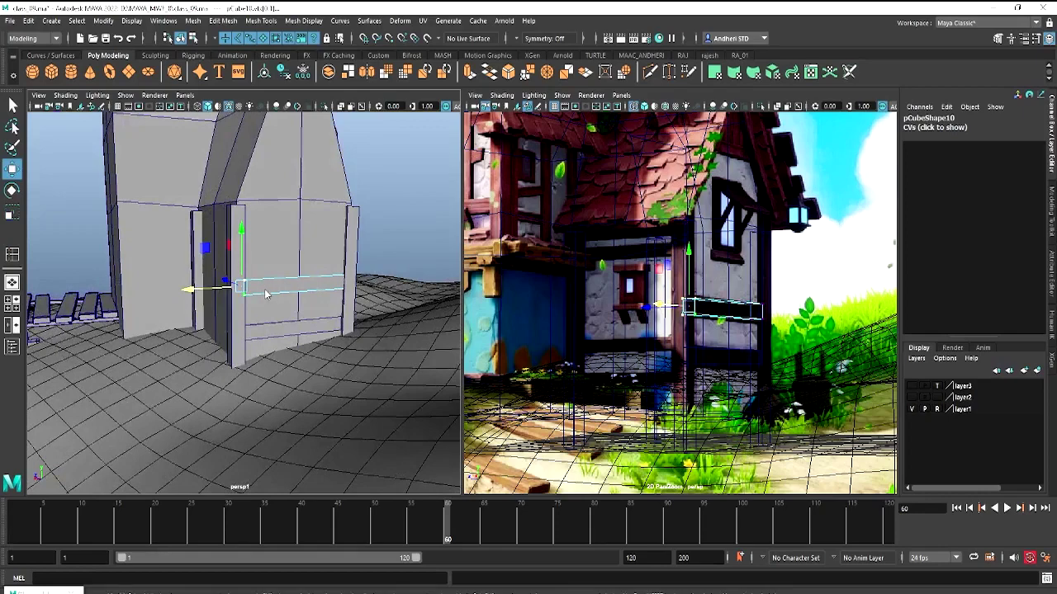
Select the upper wall plank pCube10 and save the scene
{"action": "right_click_drag", "start_coordinate": [266, 294], "coordinate": [322, 264]}
{"action": "left_click", "coordinate": [406, 229]}
{"action": "mouse_move", "coordinate": [406, 229]}
{"action": "left_mouse_down", "text": "alt"}
{"action": "mouse_move", "coordinate": [286, 300]}
{"action": "mouse_move", "coordinate": [294, 334]}
{"action": "left_mouse_up", "text": "alt"}
{"action": "left_click", "coordinate": [304, 317]}
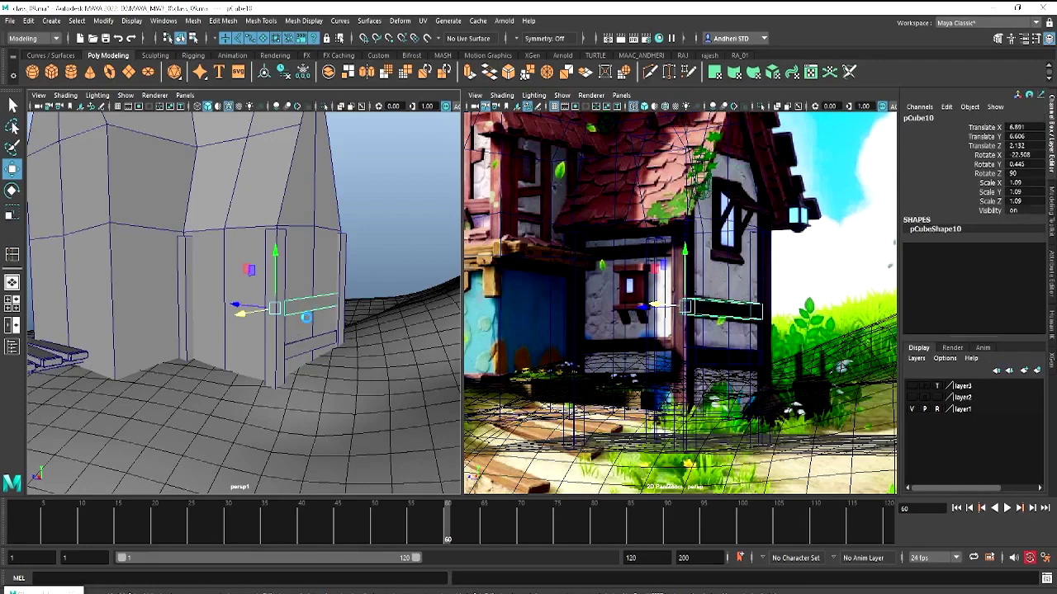
{"action": "key", "text": "ctrl+s"}
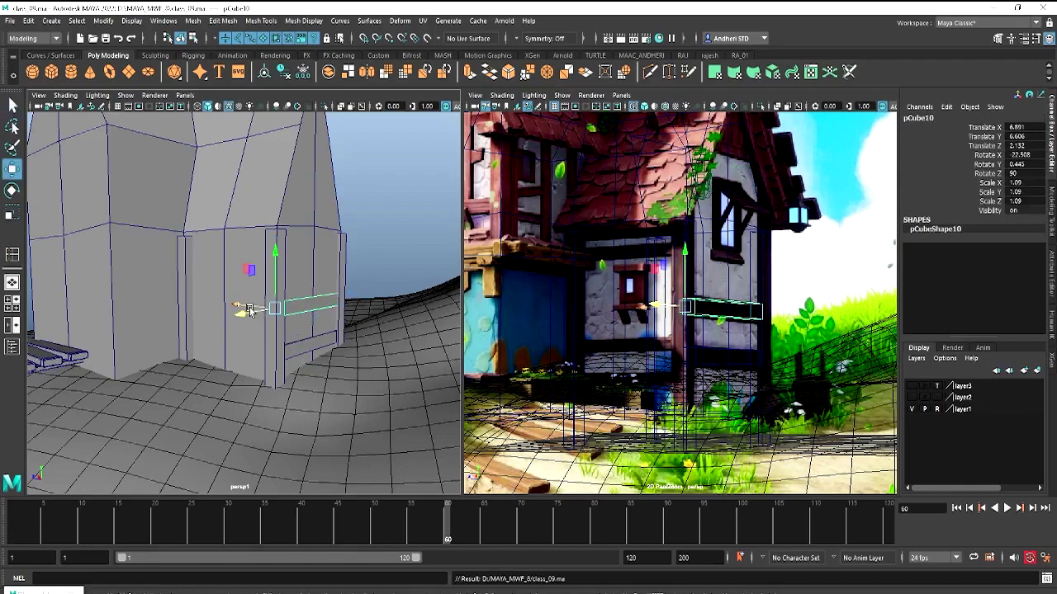
Duplicate the plank as pCube11 and rotate the copy to lie horizontal across the door front
{"action": "left_click_drag", "start_coordinate": [250, 310], "coordinate": [252, 312], "text": "alt"}
{"action": "key", "text": "ctrl+d"}
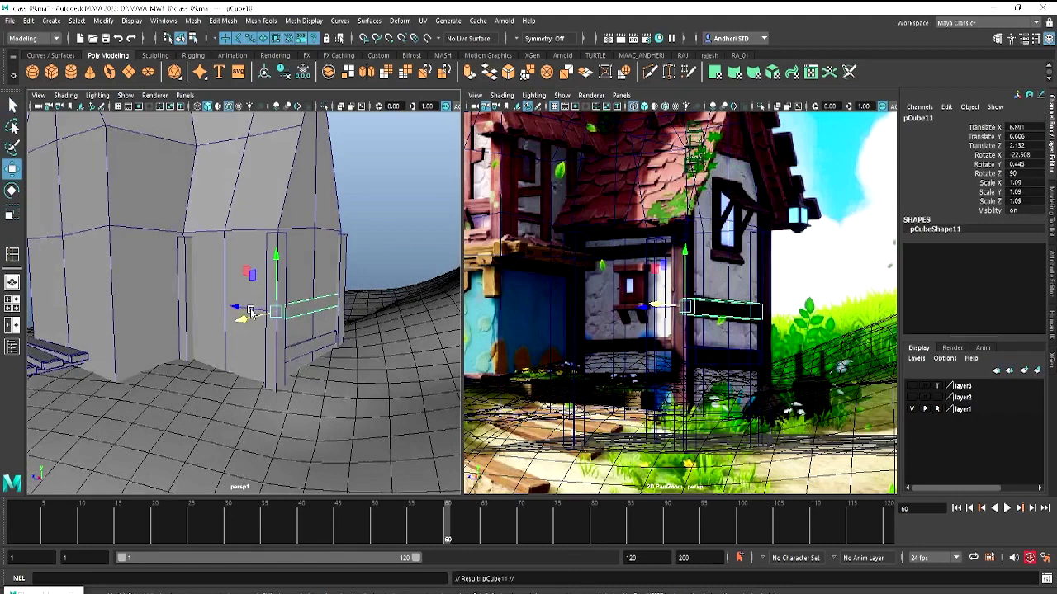
{"action": "key", "text": "e"}
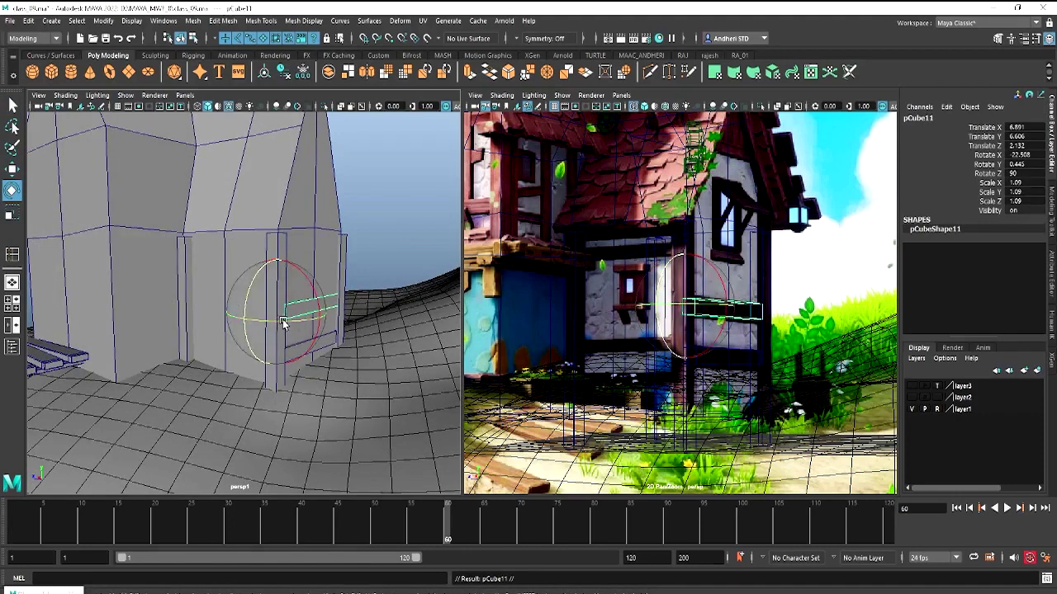
{"action": "left_click_drag", "start_coordinate": [285, 322], "coordinate": [326, 329]}
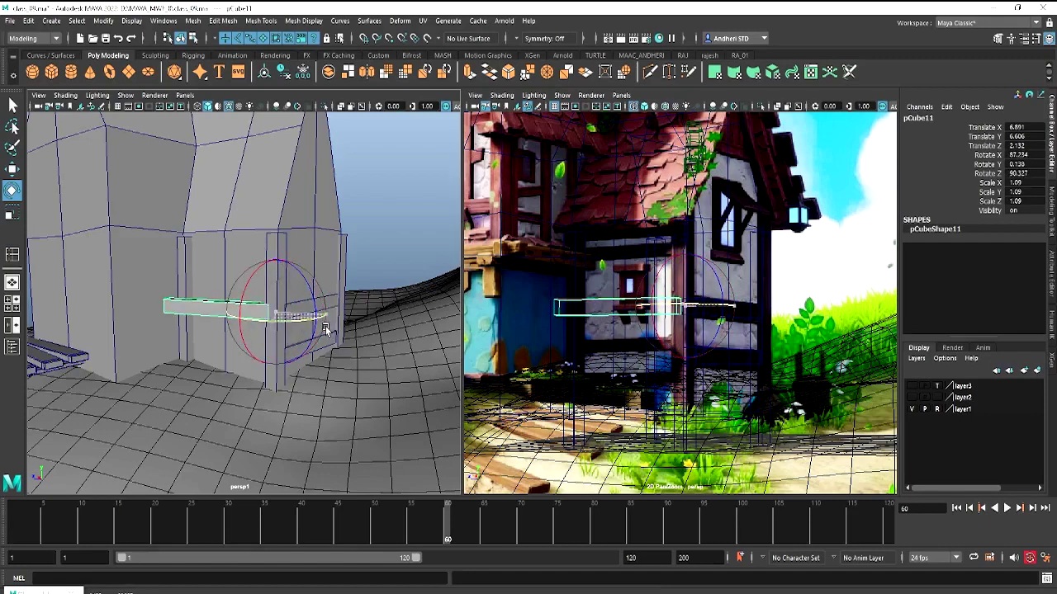
Line up pCube11's rotation from the Top view (about 66.723 X, 90.258 Z), then return to perspective
{"action": "key", "text": "space"}
{"action": "left_click_drag", "start_coordinate": [330, 329], "coordinate": [252, 332]}
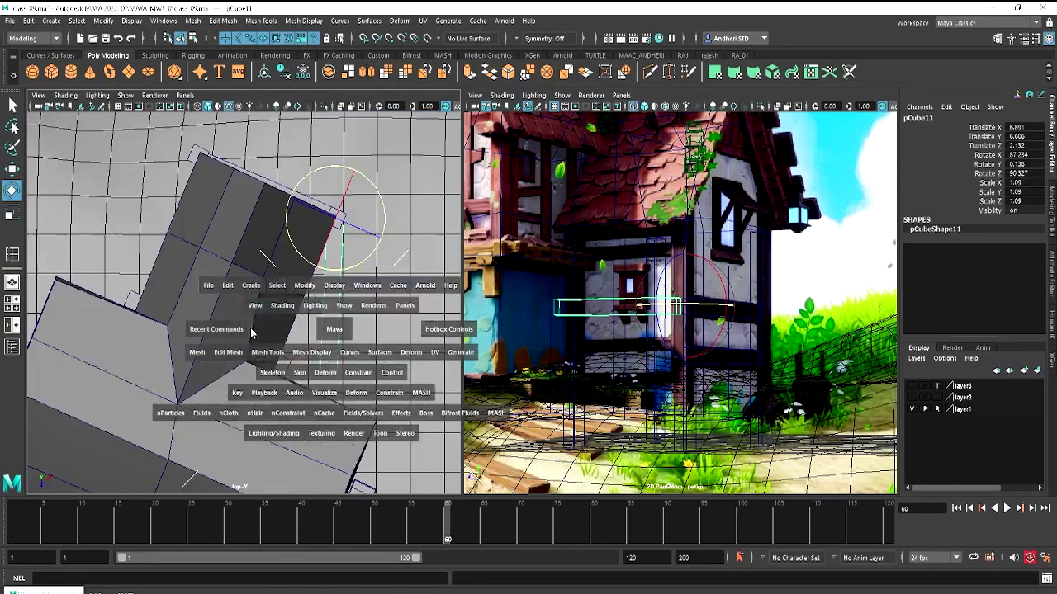
{"action": "mouse_move", "coordinate": [353, 272]}
{"action": "left_mouse_down"}
{"action": "mouse_move", "coordinate": [334, 270]}
{"action": "mouse_move", "coordinate": [337, 280]}
{"action": "left_mouse_up"}
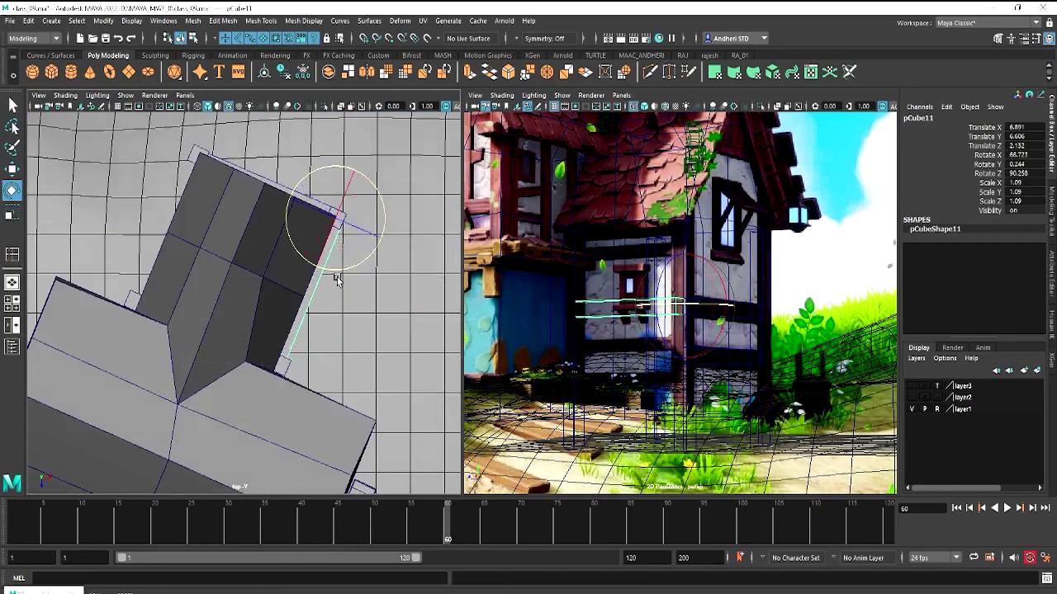
{"action": "key", "text": "space"}
{"action": "right_click", "coordinate": [284, 302]}
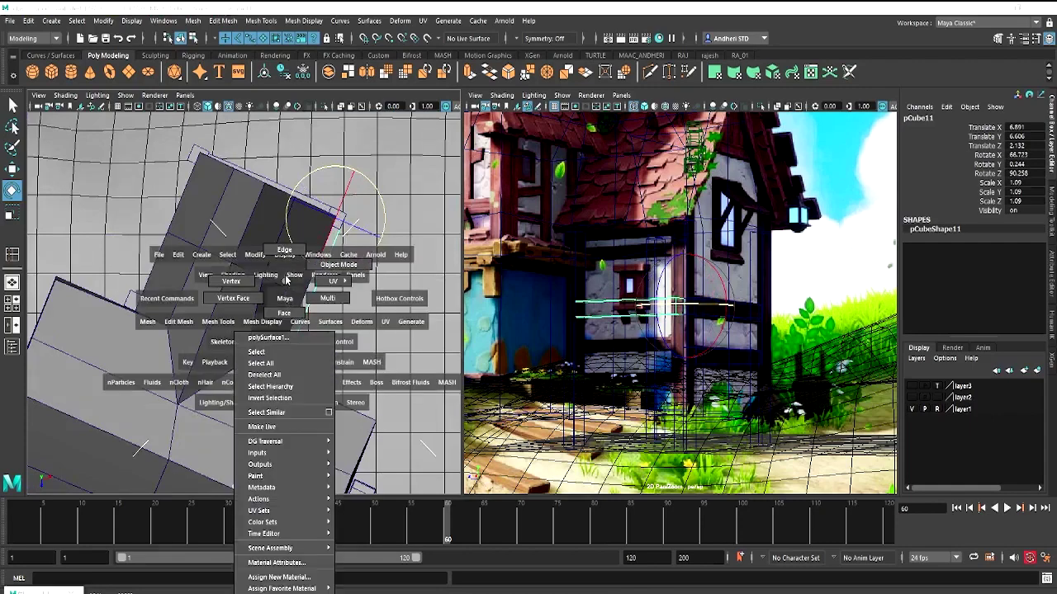
{"action": "left_click_drag", "start_coordinate": [285, 281], "coordinate": [282, 281]}
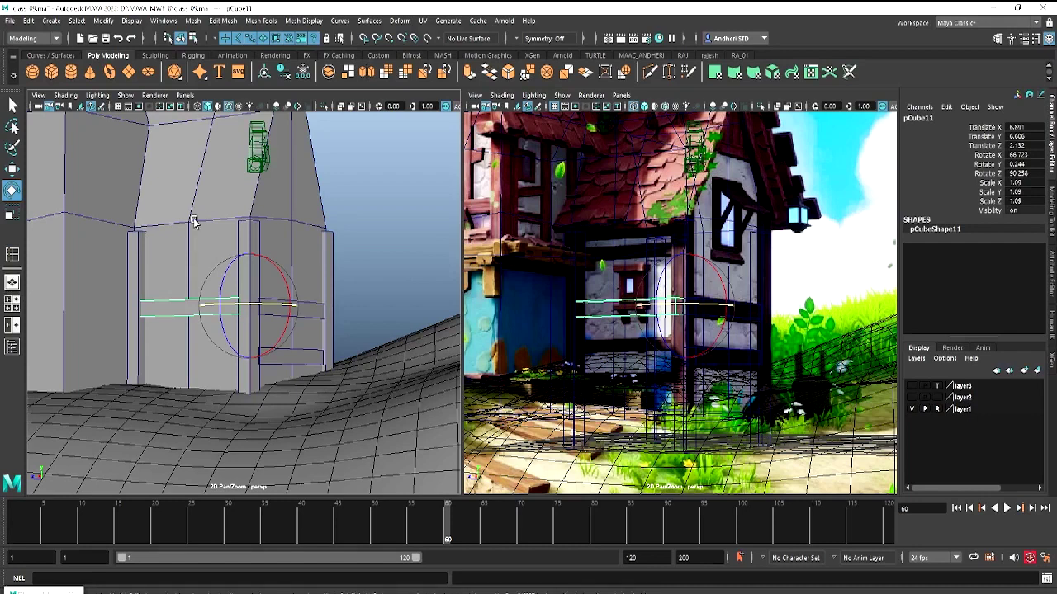
Lower the horizontal plank slightly and place a duplicate just below it
{"action": "key", "text": "q"}
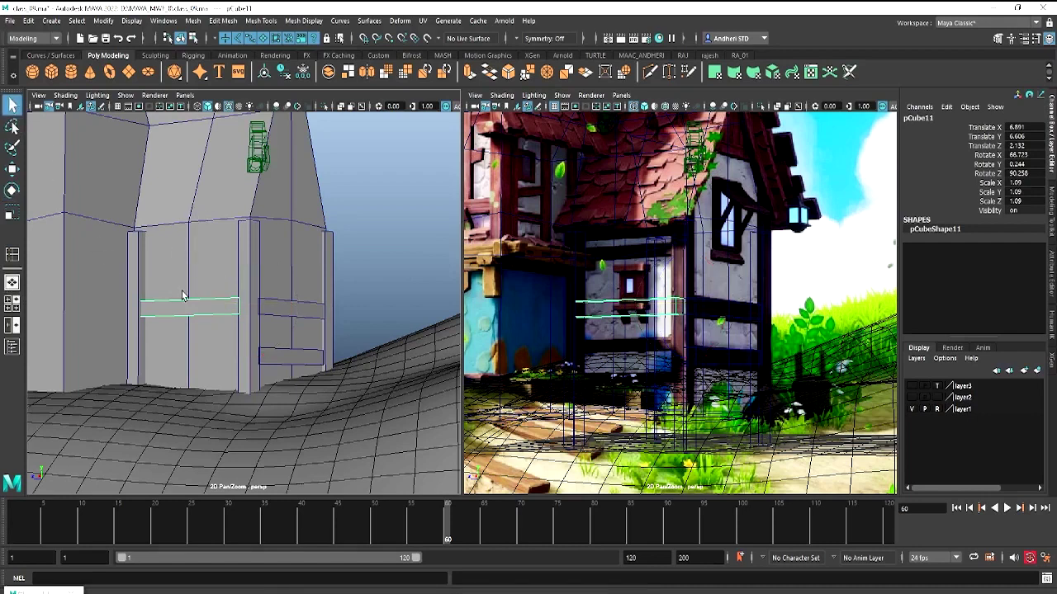
{"action": "right_click_drag", "start_coordinate": [180, 312], "coordinate": [256, 255]}
{"action": "key", "text": "w"}
{"action": "left_click_drag", "start_coordinate": [245, 252], "coordinate": [245, 292]}
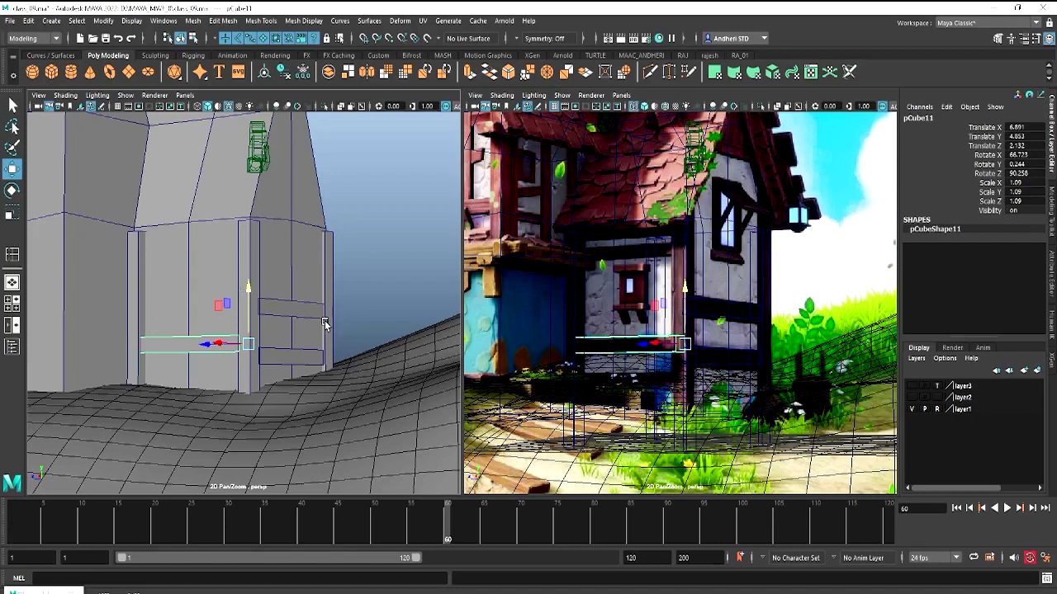
{"action": "key", "text": "ctrl+d"}
{"action": "left_click_drag", "start_coordinate": [248, 296], "coordinate": [249, 332]}
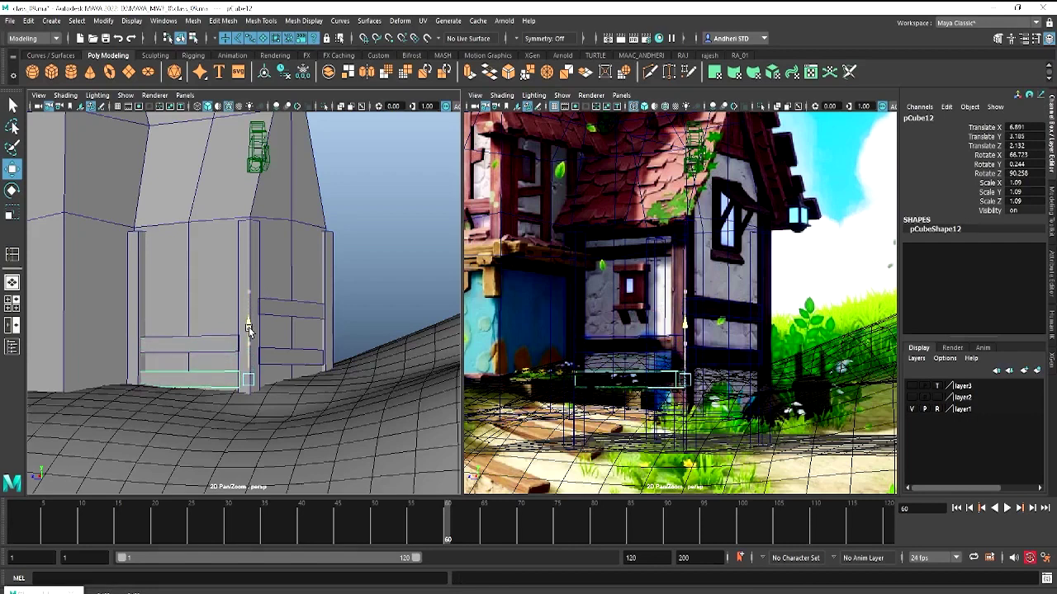
{"action": "left_click", "coordinate": [346, 297]}
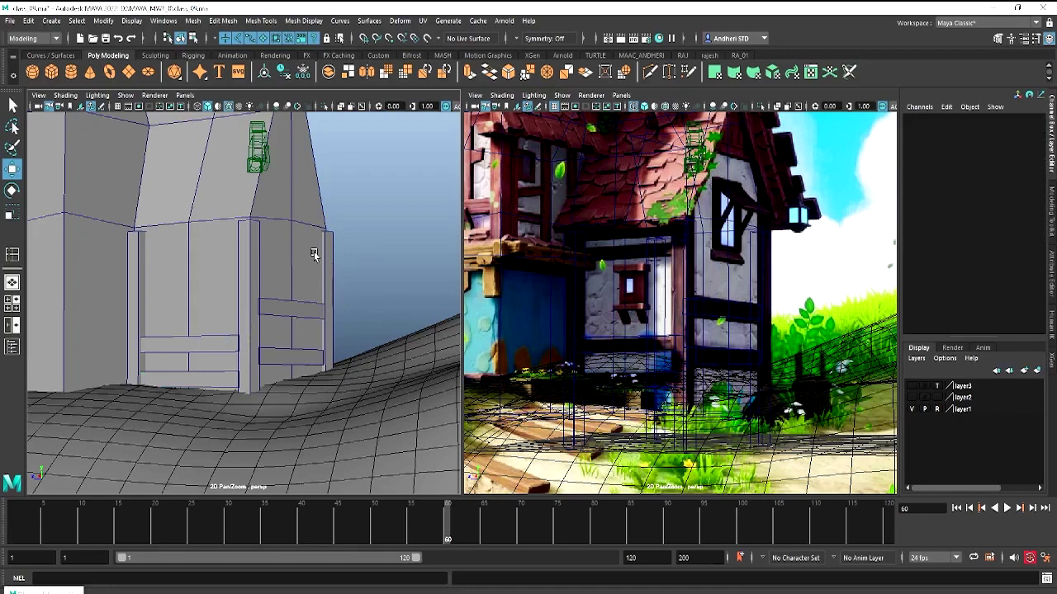
Duplicate the upper plank twice up the door, the last (pCube14) just below the door top at Y 9.281
{"action": "left_click", "coordinate": [199, 347]}
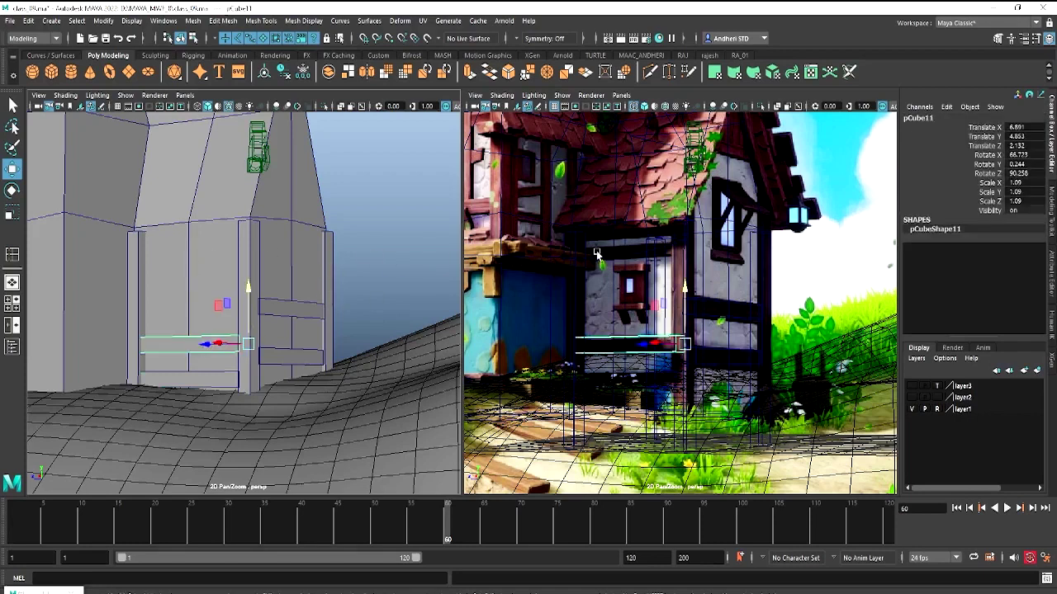
{"action": "key", "text": "ctrl+d"}
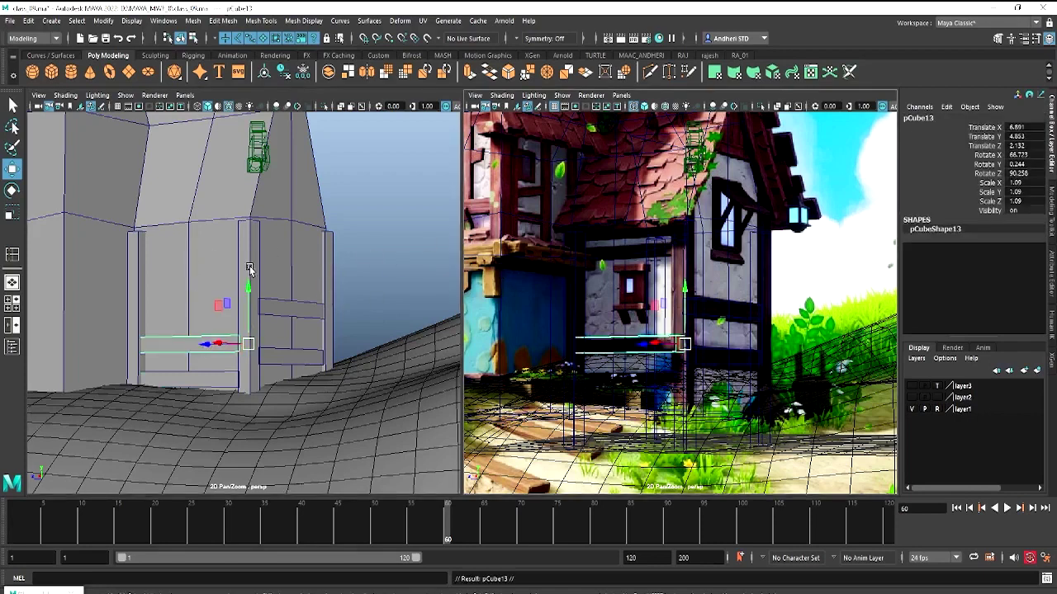
{"action": "left_click_drag", "start_coordinate": [249, 288], "coordinate": [247, 172]}
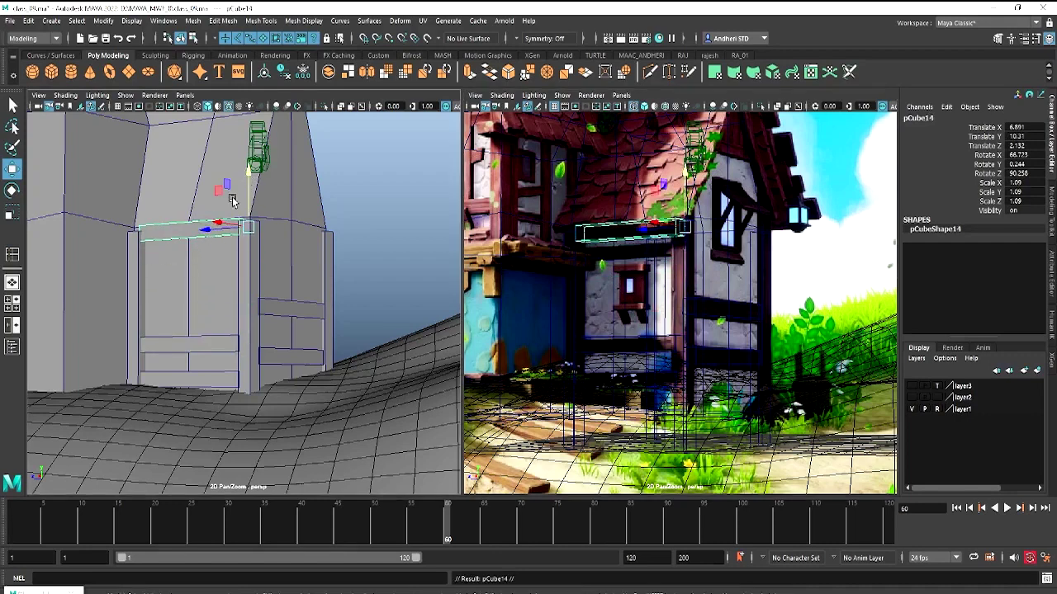
{"action": "key", "text": "ctrl+d"}
{"action": "left_click_drag", "start_coordinate": [248, 177], "coordinate": [248, 198]}
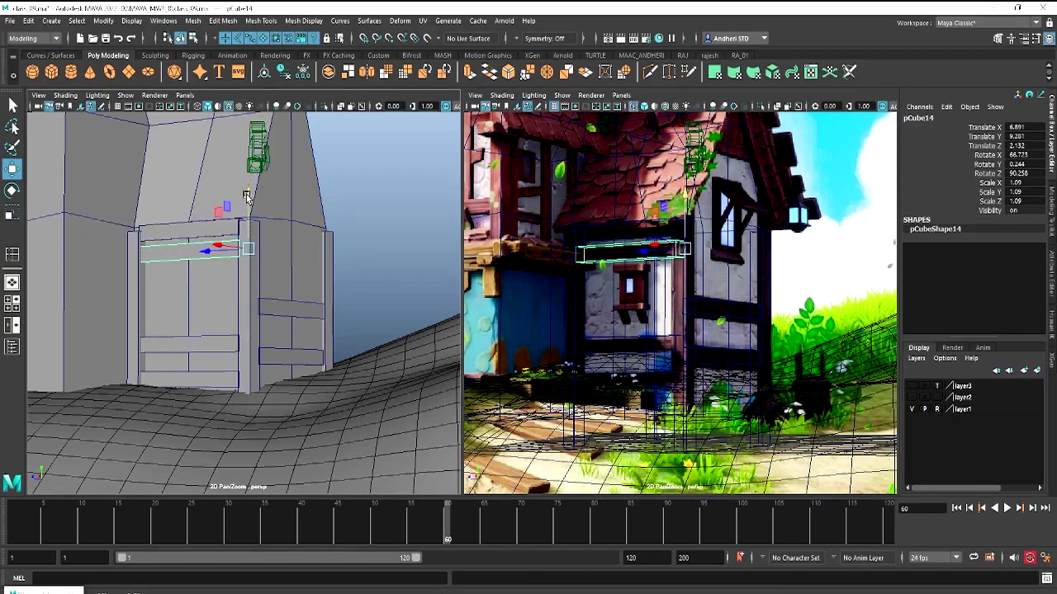
{"action": "key", "text": "r"}
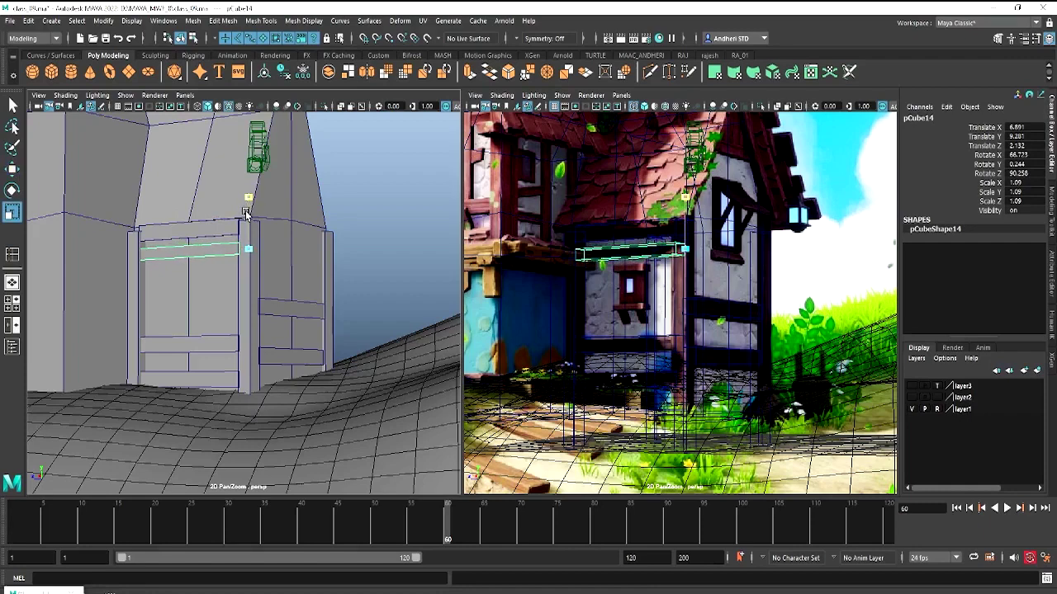
{"action": "key", "text": "space"}
Nudge the top plank sideways and adjust its end vertices against the door front
{"action": "left_click", "coordinate": [300, 251]}
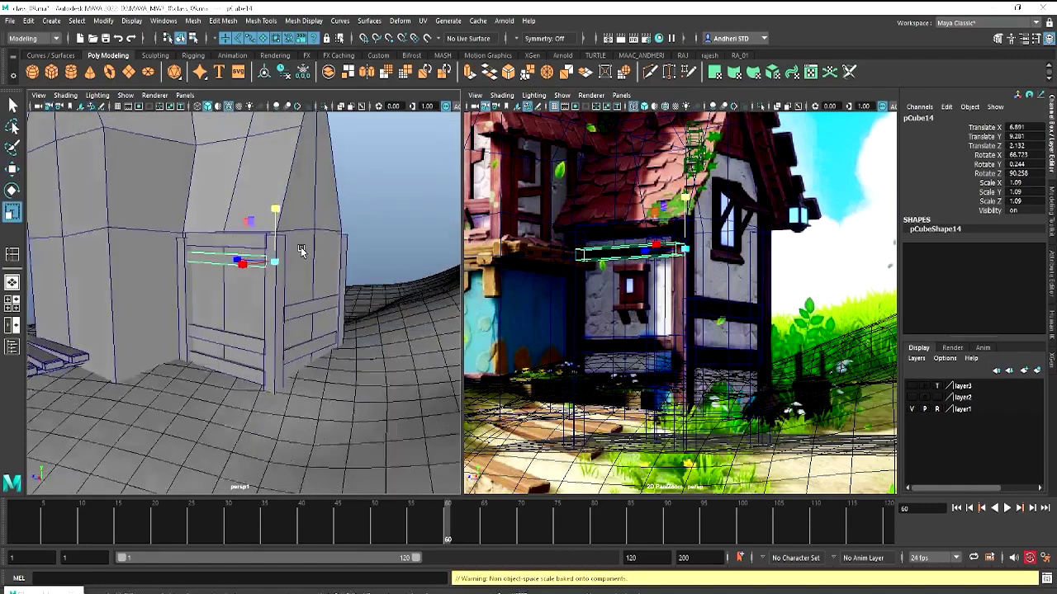
{"action": "mouse_move", "coordinate": [300, 251]}
{"action": "left_mouse_down", "text": "alt"}
{"action": "mouse_move", "coordinate": [273, 243]}
{"action": "mouse_move", "coordinate": [262, 268]}
{"action": "left_mouse_up", "text": "alt"}
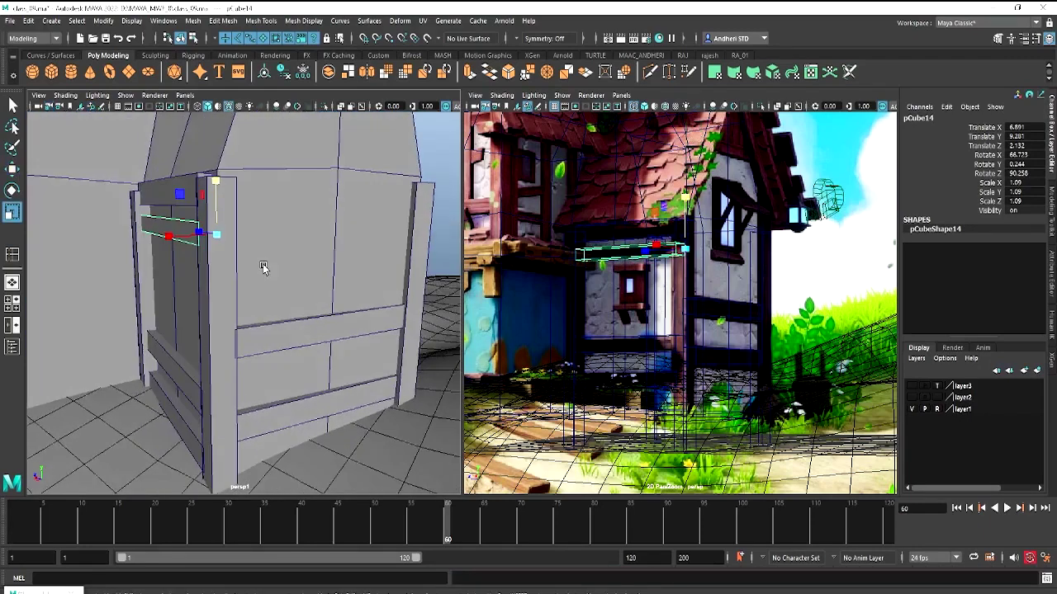
{"action": "key", "text": "w"}
{"action": "left_click_drag", "start_coordinate": [172, 237], "coordinate": [218, 235]}
{"action": "right_click_drag", "start_coordinate": [218, 234], "coordinate": [134, 237]}
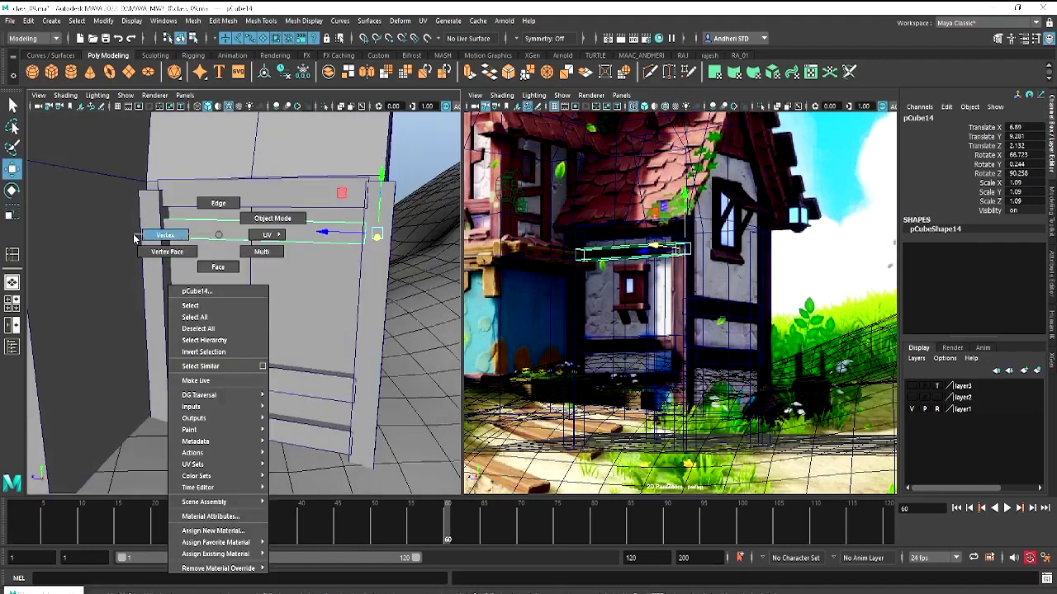
{"action": "mouse_move", "coordinate": [135, 238]}
{"action": "left_mouse_down", "text": "alt"}
{"action": "mouse_move", "coordinate": [207, 241]}
{"action": "mouse_move", "coordinate": [210, 216]}
{"action": "left_mouse_up", "text": "alt"}
{"action": "mouse_move", "coordinate": [248, 295]}
{"action": "left_mouse_down", "text": "alt"}
{"action": "mouse_move", "coordinate": [160, 275]}
{"action": "mouse_move", "coordinate": [213, 275]}
{"action": "left_mouse_up", "text": "alt"}
{"action": "scroll", "coordinate": [181, 267], "scroll_direction": "up", "scroll_amount": 2}
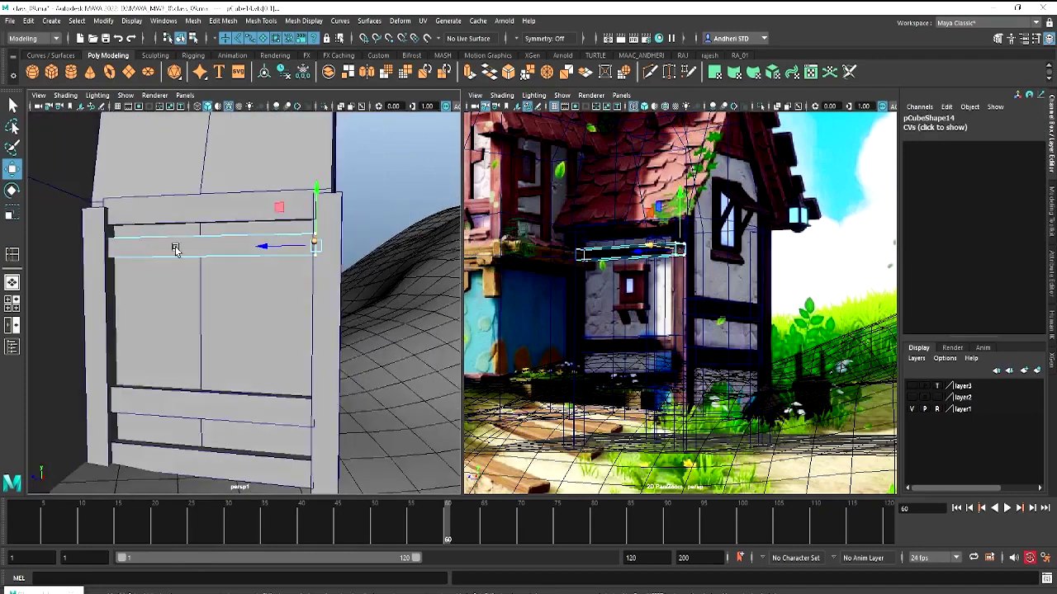
{"action": "right_click_drag", "start_coordinate": [175, 247], "coordinate": [224, 224]}
Reselect the top plank and seat it at the door-top corner, X 6.857, Z 2.11
{"action": "left_click", "coordinate": [337, 234]}
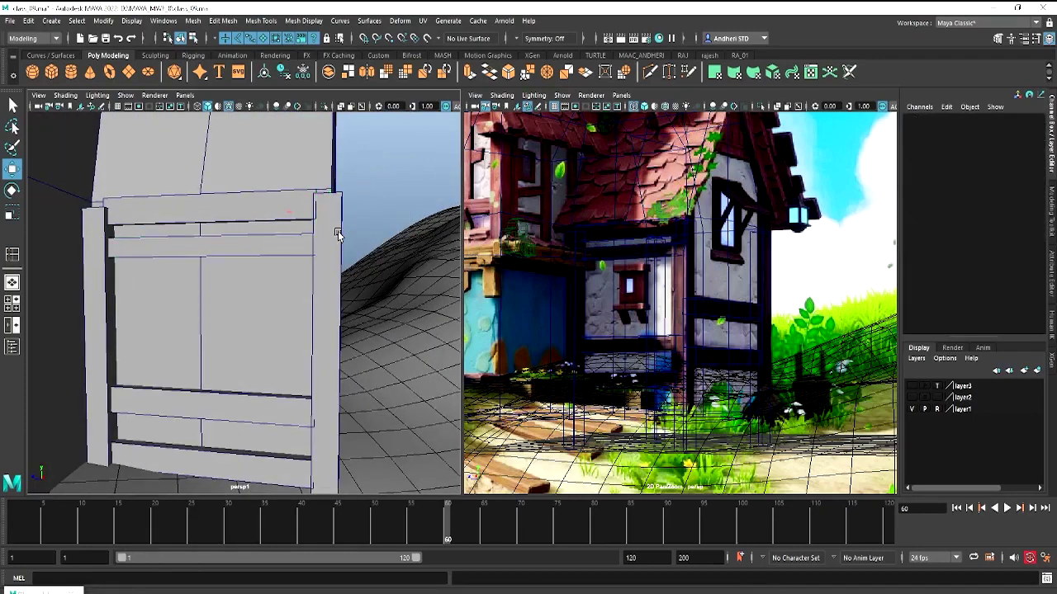
{"action": "mouse_move", "coordinate": [337, 234]}
{"action": "left_mouse_down", "text": "alt"}
{"action": "mouse_move", "coordinate": [219, 252]}
{"action": "mouse_move", "coordinate": [184, 236]}
{"action": "mouse_move", "coordinate": [212, 264]}
{"action": "mouse_move", "coordinate": [231, 184]}
{"action": "mouse_move", "coordinate": [165, 217]}
{"action": "mouse_move", "coordinate": [170, 186]}
{"action": "left_mouse_up", "text": "alt"}
{"action": "left_click", "coordinate": [202, 243]}
{"action": "mouse_move", "coordinate": [219, 218]}
{"action": "left_mouse_down", "text": "alt"}
{"action": "mouse_move", "coordinate": [144, 245]}
{"action": "mouse_move", "coordinate": [161, 257]}
{"action": "left_mouse_up", "text": "alt"}
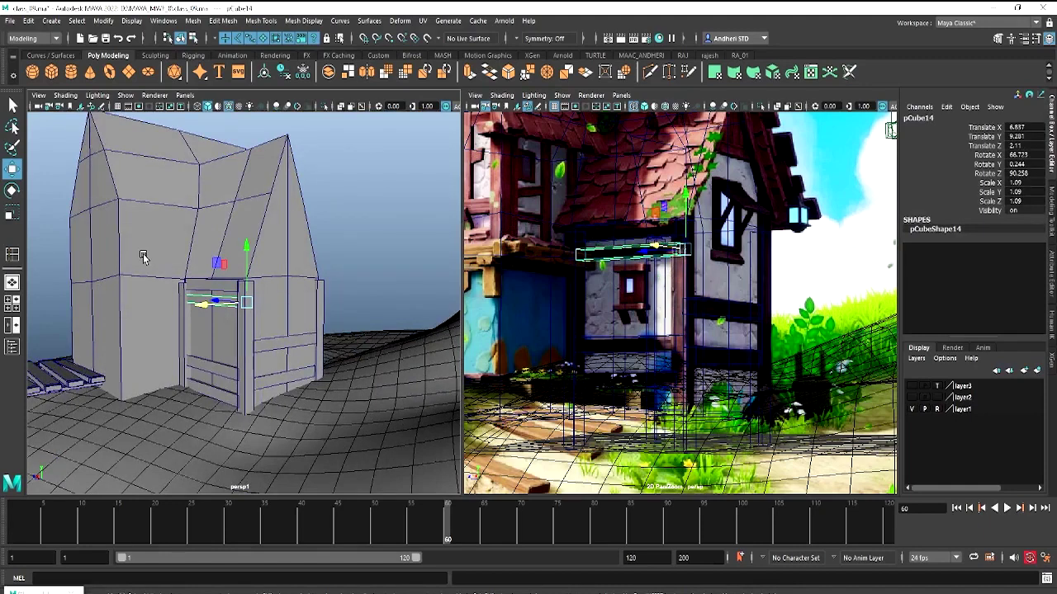
{"action": "mouse_move", "coordinate": [252, 264]}
{"action": "left_mouse_down", "text": "alt"}
{"action": "mouse_move", "coordinate": [383, 259]}
{"action": "mouse_move", "coordinate": [271, 314]}
{"action": "left_mouse_up", "text": "alt"}
Select the top vertices of the left vertical door-frame plank
{"action": "left_click", "coordinate": [382, 258]}
{"action": "left_click", "coordinate": [185, 289]}
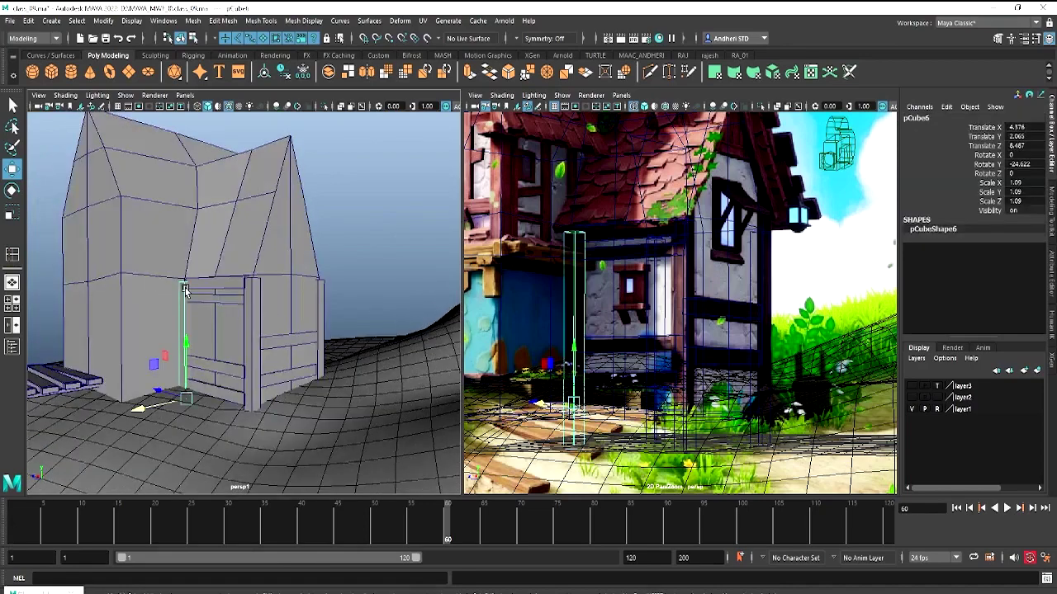
{"action": "scroll", "coordinate": [185, 289], "scroll_direction": "up", "scroll_amount": 4}
{"action": "scroll", "coordinate": [212, 297], "scroll_direction": "up", "scroll_amount": 2}
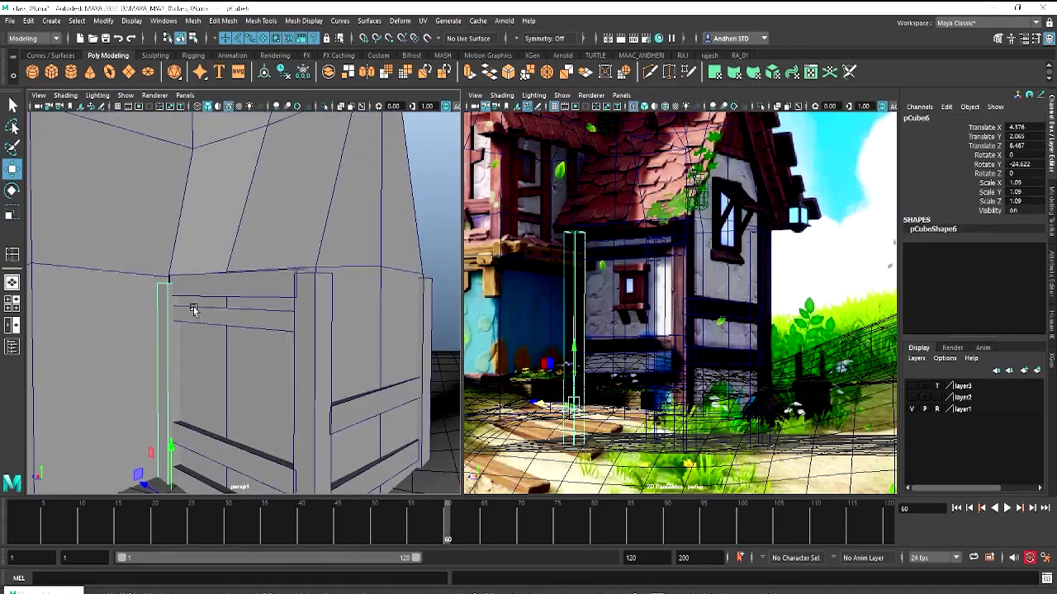
{"action": "key", "text": "F9"}
{"action": "left_click_drag", "start_coordinate": [207, 313], "coordinate": [93, 242]}
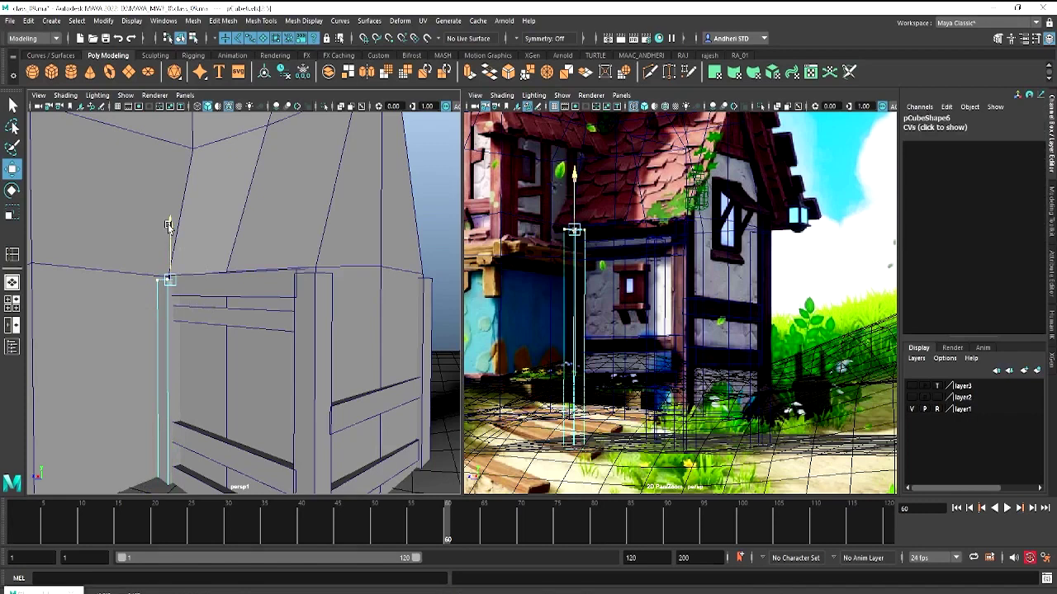
Select the right plank's top vertices, return to Object Mode and frame the whole house
{"action": "left_click", "coordinate": [323, 290]}
{"action": "key", "text": "F9"}
{"action": "left_click_drag", "start_coordinate": [252, 239], "coordinate": [357, 306]}
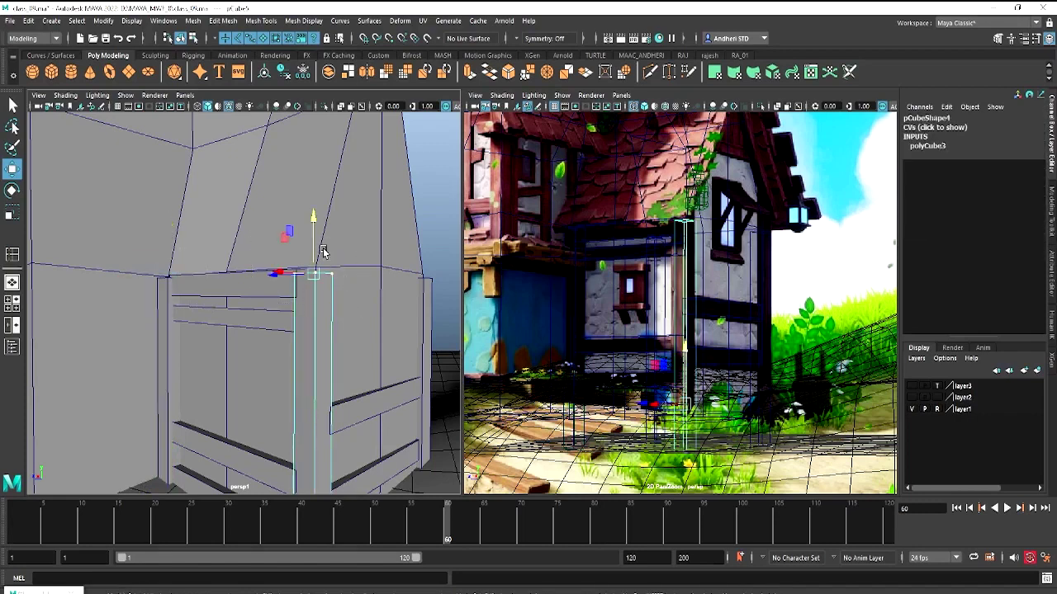
{"action": "right_click", "coordinate": [312, 299]}
{"action": "mouse_move", "coordinate": [312, 299]}
{"action": "left_mouse_down", "text": "alt"}
{"action": "mouse_move", "coordinate": [318, 281]}
{"action": "mouse_move", "coordinate": [290, 248]}
{"action": "mouse_move", "coordinate": [306, 237]}
{"action": "mouse_move", "coordinate": [314, 271]}
{"action": "mouse_move", "coordinate": [260, 272]}
{"action": "mouse_move", "coordinate": [302, 294]}
{"action": "left_mouse_up", "text": "alt"}
{"action": "mouse_move", "coordinate": [302, 295]}
{"action": "right_mouse_down", "text": "alt"}
{"action": "mouse_move", "coordinate": [257, 299]}
{"action": "mouse_move", "coordinate": [323, 346]}
{"action": "right_mouse_up", "text": "alt"}
{"action": "left_click", "coordinate": [264, 325]}
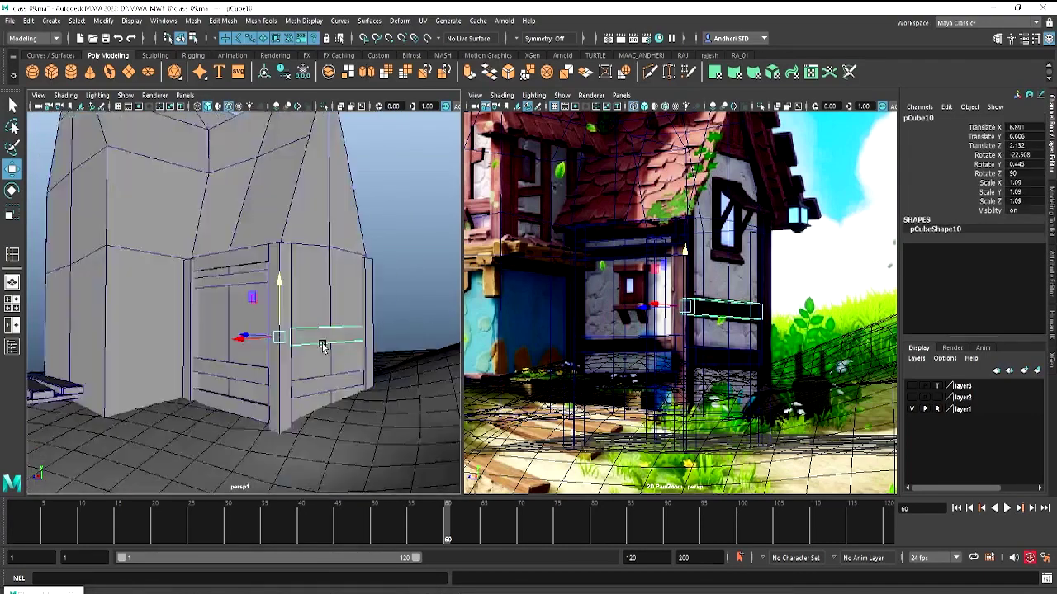
{"action": "mouse_move", "coordinate": [322, 346]}
{"action": "left_mouse_down", "text": "alt"}
{"action": "mouse_move", "coordinate": [130, 314]}
{"action": "mouse_move", "coordinate": [116, 353]}
{"action": "mouse_move", "coordinate": [157, 345]}
{"action": "left_mouse_up", "text": "alt"}
{"action": "right_click_drag", "start_coordinate": [157, 345], "coordinate": [163, 338], "text": "alt"}
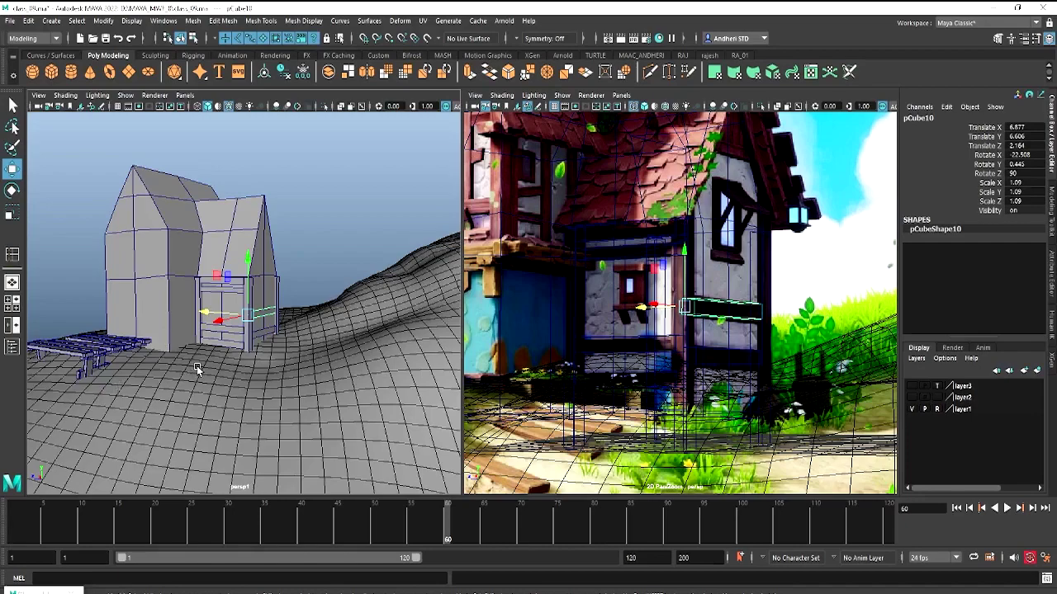
{"action": "right_click_drag", "start_coordinate": [162, 337], "coordinate": [327, 295], "text": "alt"}
{"action": "left_click", "coordinate": [402, 221]}
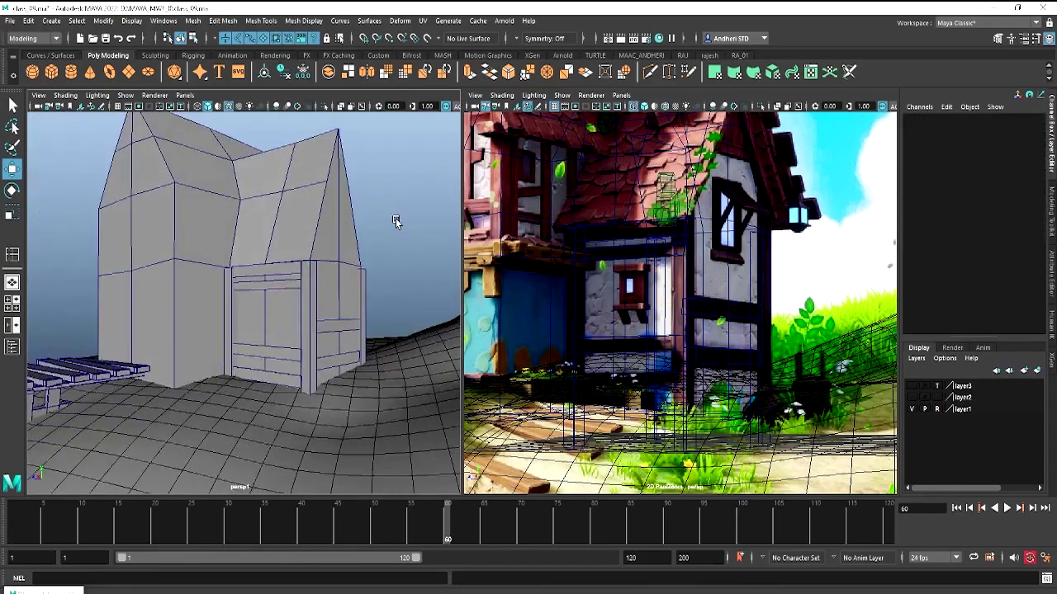
{"action": "scroll", "coordinate": [277, 287], "scroll_direction": "up", "scroll_amount": 2}
{"action": "scroll", "coordinate": [281, 288], "scroll_direction": "up", "scroll_amount": 2}
{"action": "scroll", "coordinate": [281, 288], "scroll_direction": "up", "scroll_amount": 2}
{"action": "scroll", "coordinate": [276, 302], "scroll_direction": "up", "scroll_amount": 2}
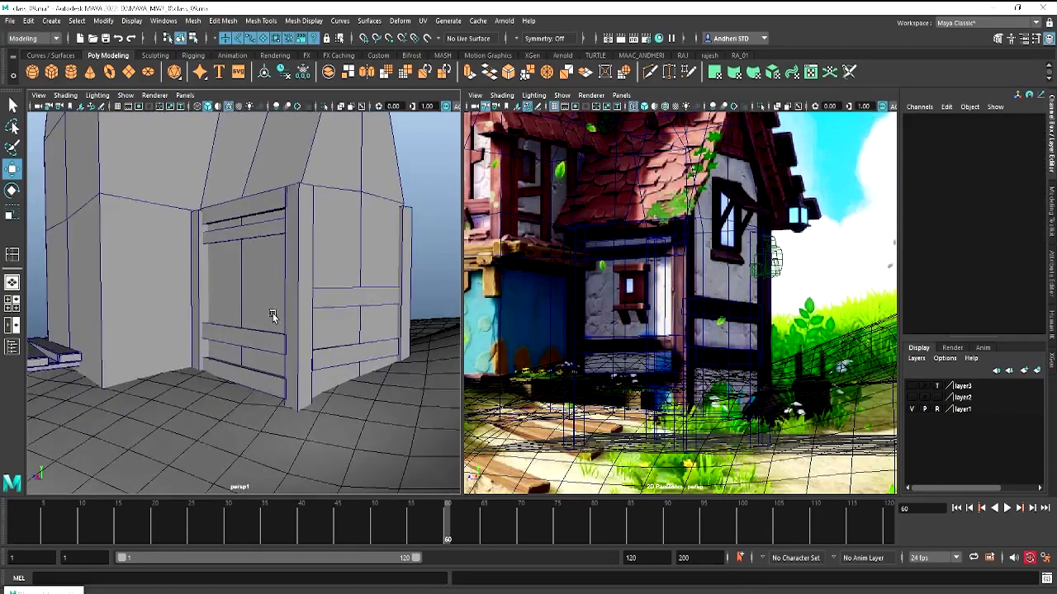
{"action": "scroll", "coordinate": [274, 320], "scroll_direction": "up", "scroll_amount": 2}
{"action": "scroll", "coordinate": [281, 312], "scroll_direction": "up", "scroll_amount": 2}
{"action": "left_click", "coordinate": [285, 299]}
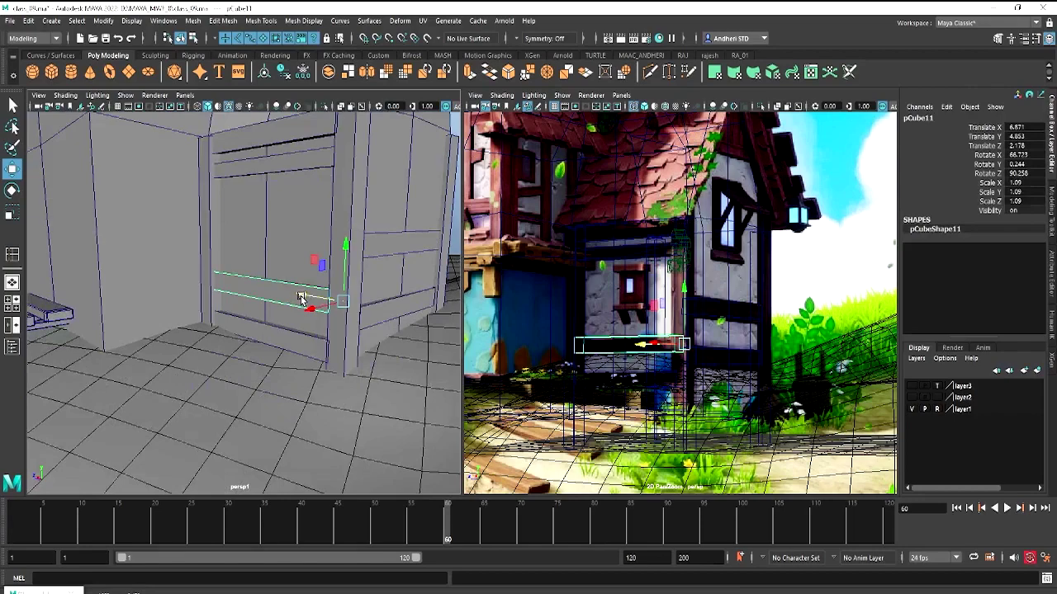
{"action": "mouse_move", "coordinate": [301, 299]}
{"action": "left_mouse_down", "text": "alt"}
{"action": "mouse_move", "coordinate": [272, 319]}
{"action": "mouse_move", "coordinate": [306, 290]}
{"action": "mouse_move", "coordinate": [271, 322]}
{"action": "mouse_move", "coordinate": [388, 227]}
{"action": "mouse_move", "coordinate": [351, 250]}
{"action": "left_mouse_up", "text": "alt"}
{"action": "scroll", "coordinate": [237, 325], "scroll_direction": "down", "scroll_amount": 2}
{"action": "left_click", "coordinate": [411, 233]}
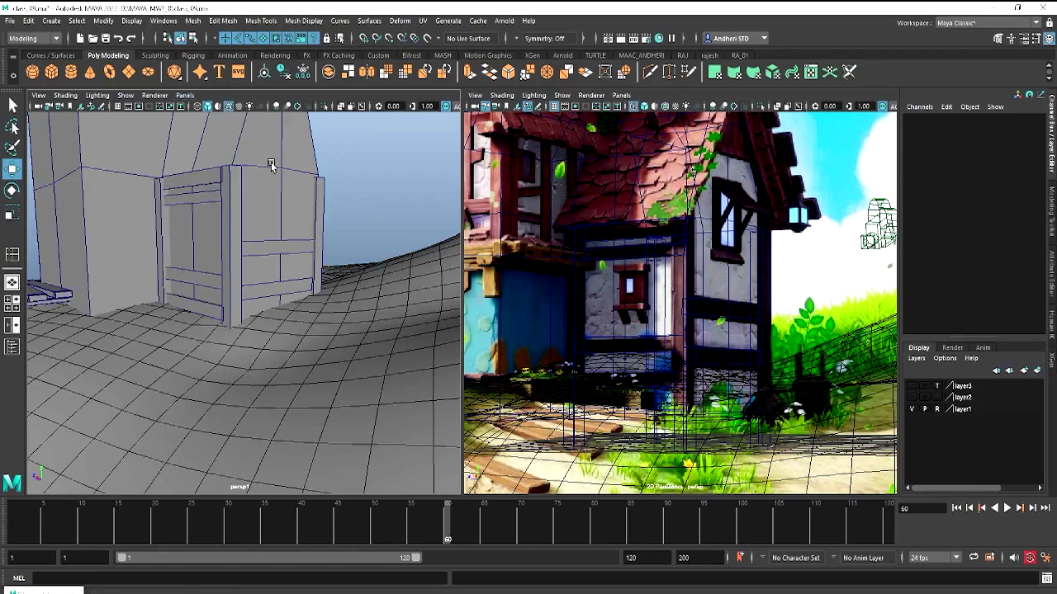
{"action": "scroll", "coordinate": [289, 190], "scroll_direction": "up", "scroll_amount": 3}
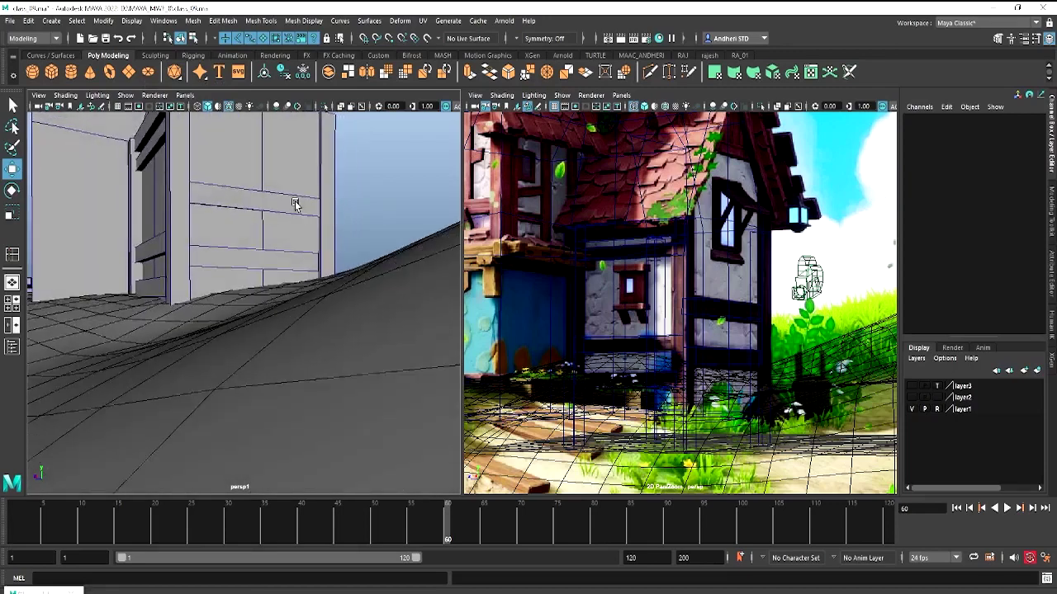
{"action": "left_click_drag", "start_coordinate": [295, 204], "coordinate": [306, 210], "text": "alt"}
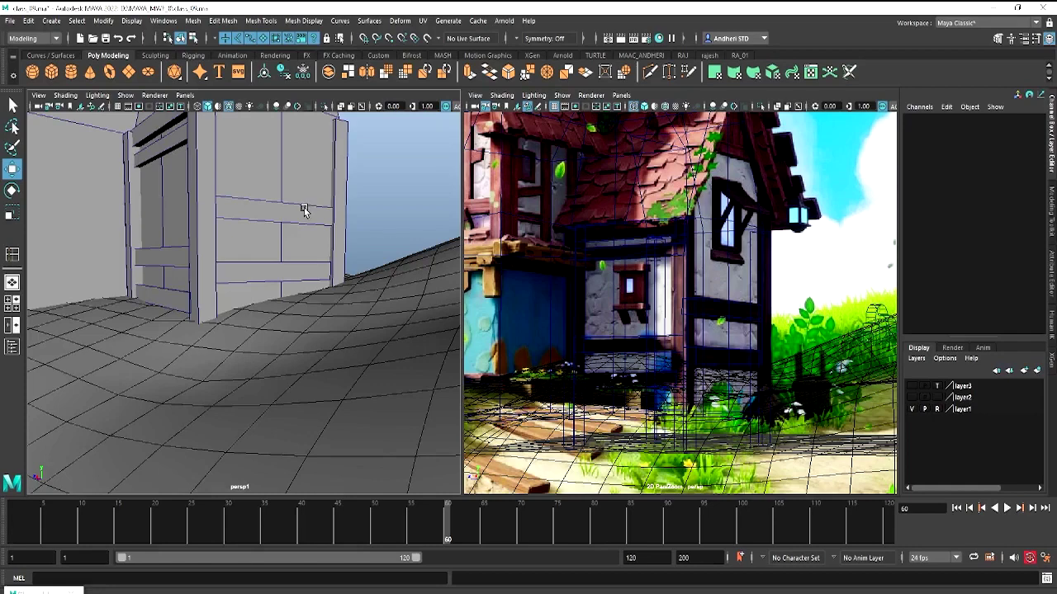
{"action": "scroll", "coordinate": [288, 227], "scroll_direction": "down", "scroll_amount": 2}
{"action": "scroll", "coordinate": [283, 223], "scroll_direction": "down", "scroll_amount": 2}
{"action": "scroll", "coordinate": [160, 297], "scroll_direction": "down", "scroll_amount": 2}
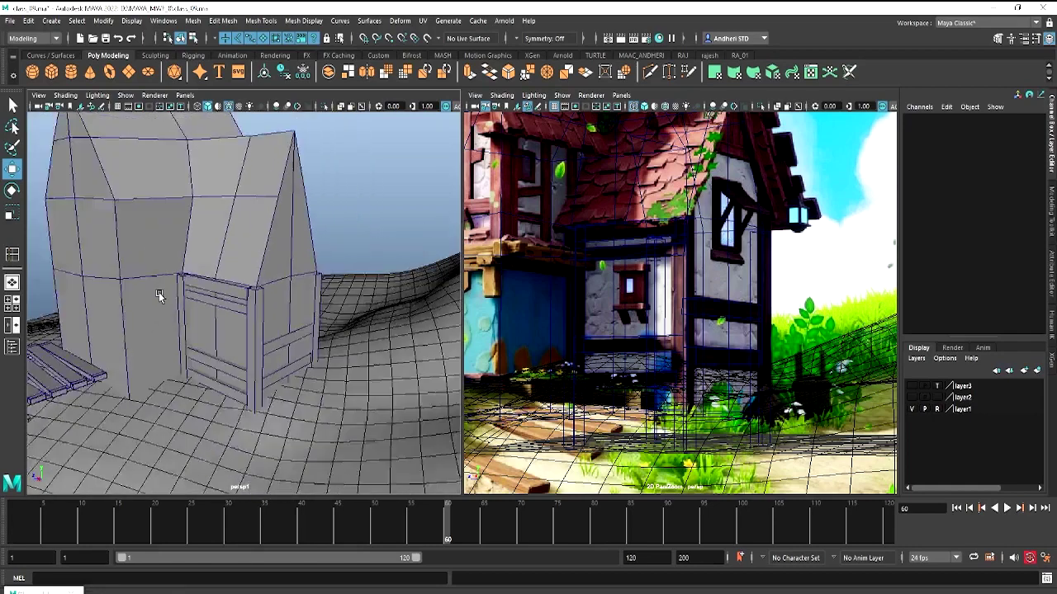
{"action": "scroll", "coordinate": [166, 293], "scroll_direction": "down", "scroll_amount": 2}
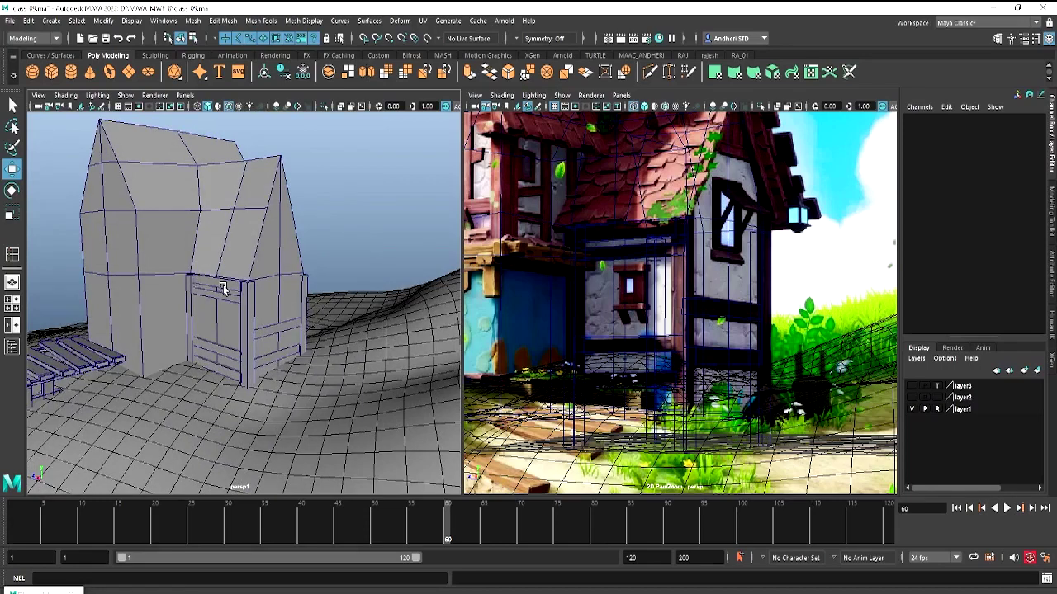
{"action": "scroll", "coordinate": [207, 284], "scroll_direction": "up", "scroll_amount": 1}
{"action": "scroll", "coordinate": [239, 298], "scroll_direction": "up", "scroll_amount": 2}
{"action": "scroll", "coordinate": [262, 308], "scroll_direction": "up", "scroll_amount": 2}
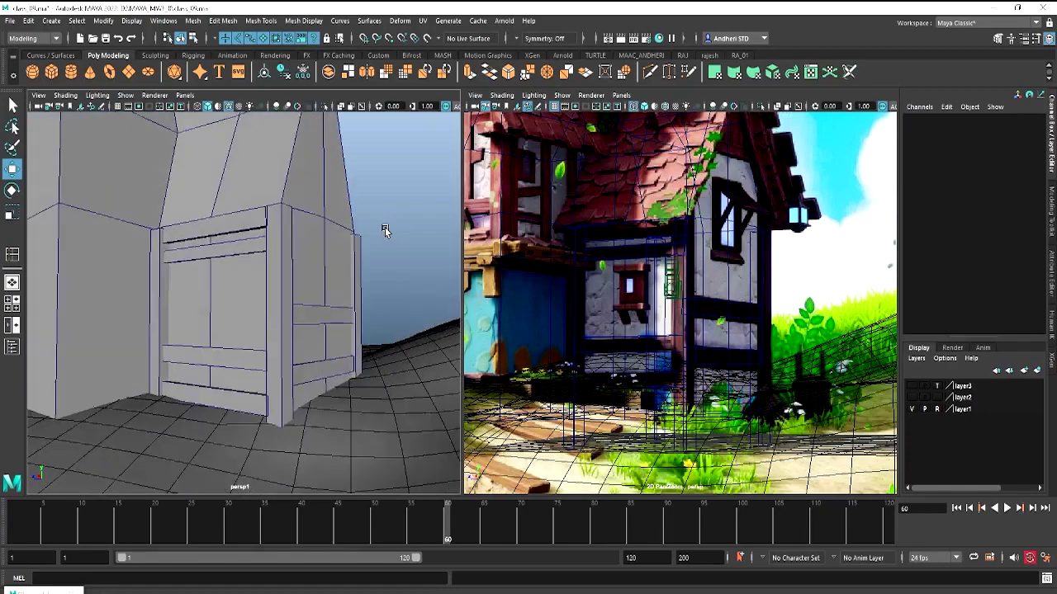
{"action": "left_click_drag", "start_coordinate": [385, 227], "coordinate": [347, 242], "text": "alt"}
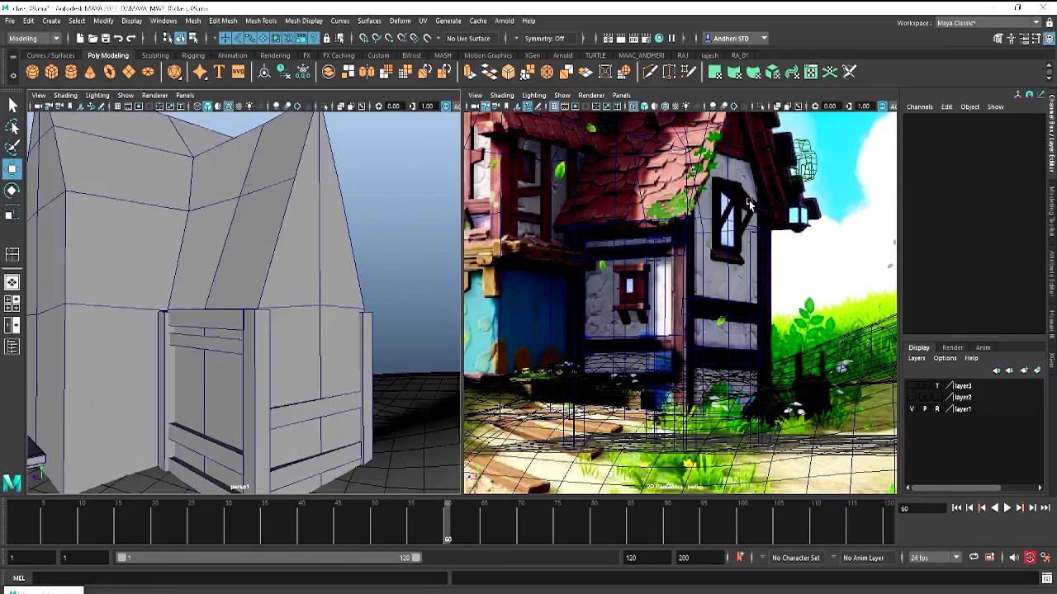
Zoom out and orbit around the whole house model
{"action": "scroll", "coordinate": [720, 236], "scroll_direction": "down", "scroll_amount": 3}
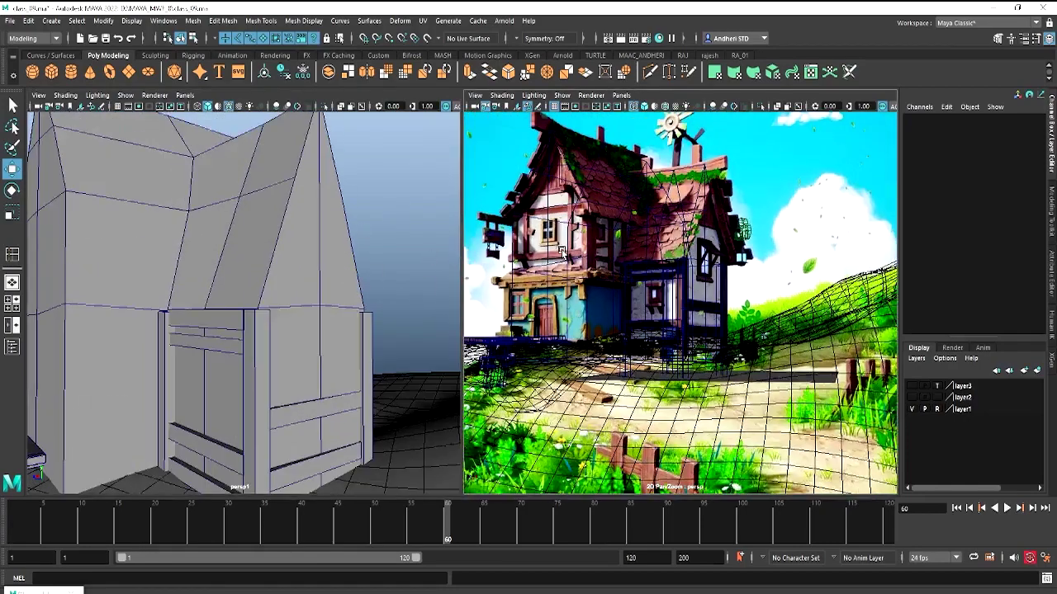
{"action": "scroll", "coordinate": [720, 235], "scroll_direction": "down", "scroll_amount": 2}
{"action": "scroll", "coordinate": [720, 235], "scroll_direction": "down", "scroll_amount": 1}
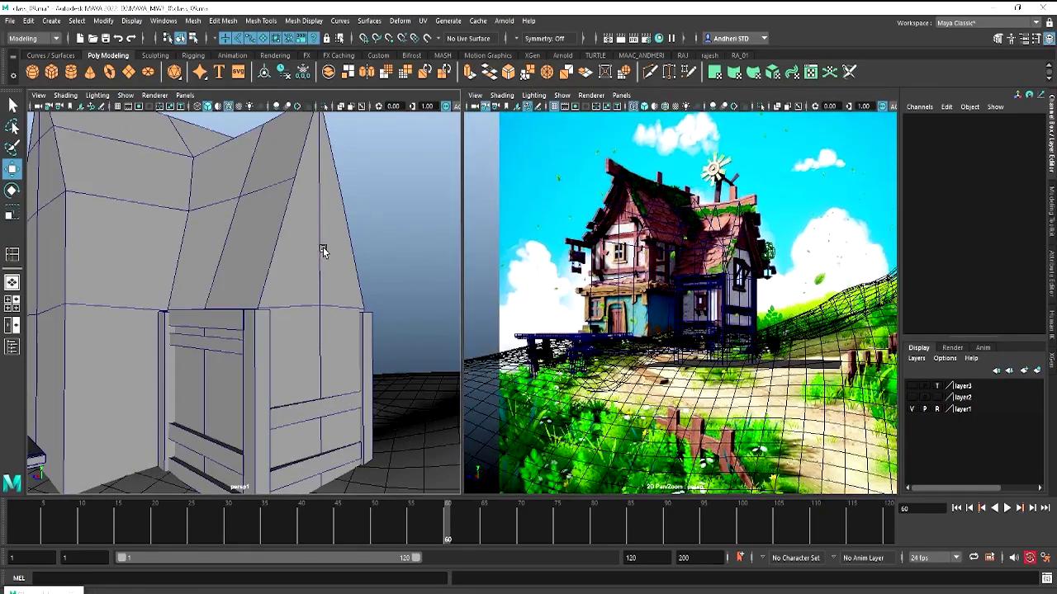
{"action": "scroll", "coordinate": [327, 256], "scroll_direction": "down", "scroll_amount": 5}
{"action": "mouse_move", "coordinate": [331, 267]}
{"action": "left_mouse_down", "text": "alt"}
{"action": "mouse_move", "coordinate": [361, 265]}
{"action": "mouse_move", "coordinate": [348, 274]}
{"action": "mouse_move", "coordinate": [311, 245]}
{"action": "mouse_move", "coordinate": [322, 251]}
{"action": "left_mouse_up", "text": "alt"}
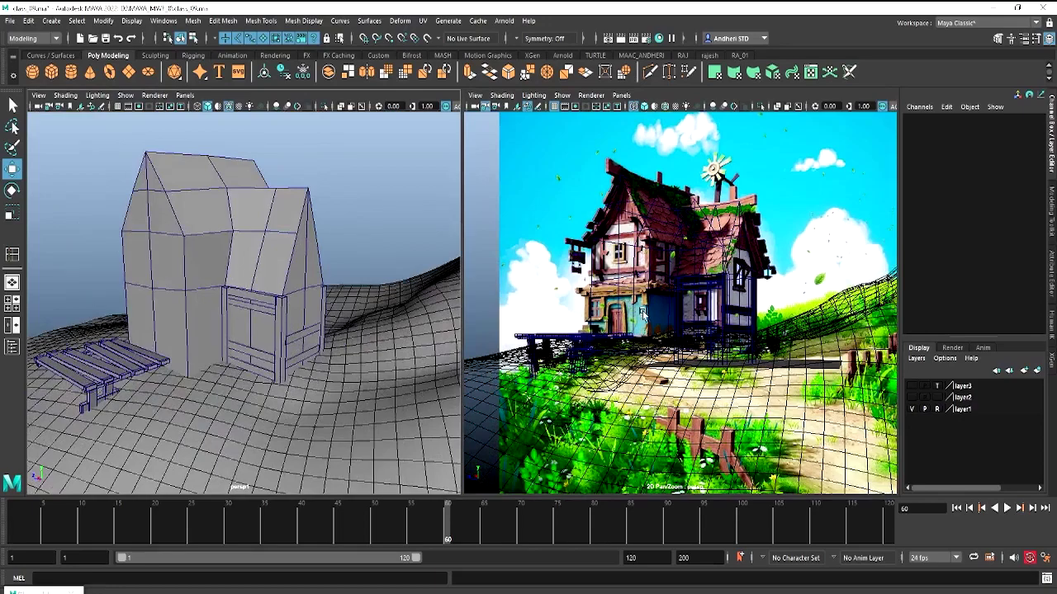
{"action": "scroll", "coordinate": [585, 289], "scroll_direction": "up", "scroll_amount": 3}
{"action": "scroll", "coordinate": [578, 312], "scroll_direction": "up", "scroll_amount": 2}
{"action": "scroll", "coordinate": [578, 312], "scroll_direction": "up", "scroll_amount": 2}
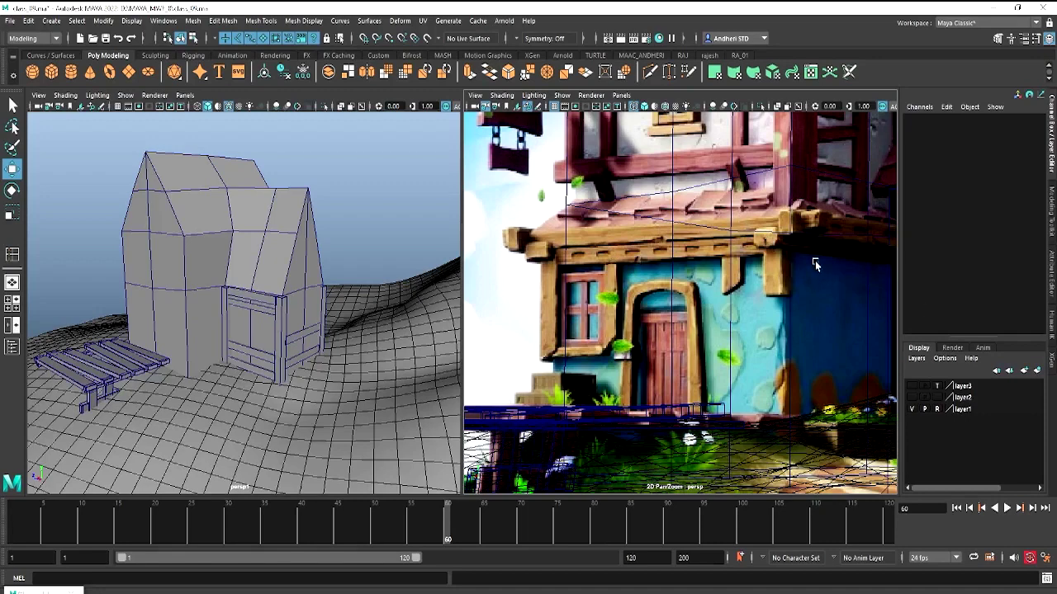
Pan the reference image so the blue front door is framed
{"action": "scroll", "coordinate": [686, 359], "scroll_direction": "down", "scroll_amount": 3}
{"action": "mouse_move", "coordinate": [686, 360]}
{"action": "middle_mouse_down"}
{"action": "mouse_move", "coordinate": [671, 404]}
{"action": "mouse_move", "coordinate": [609, 370]}
{"action": "middle_mouse_up"}
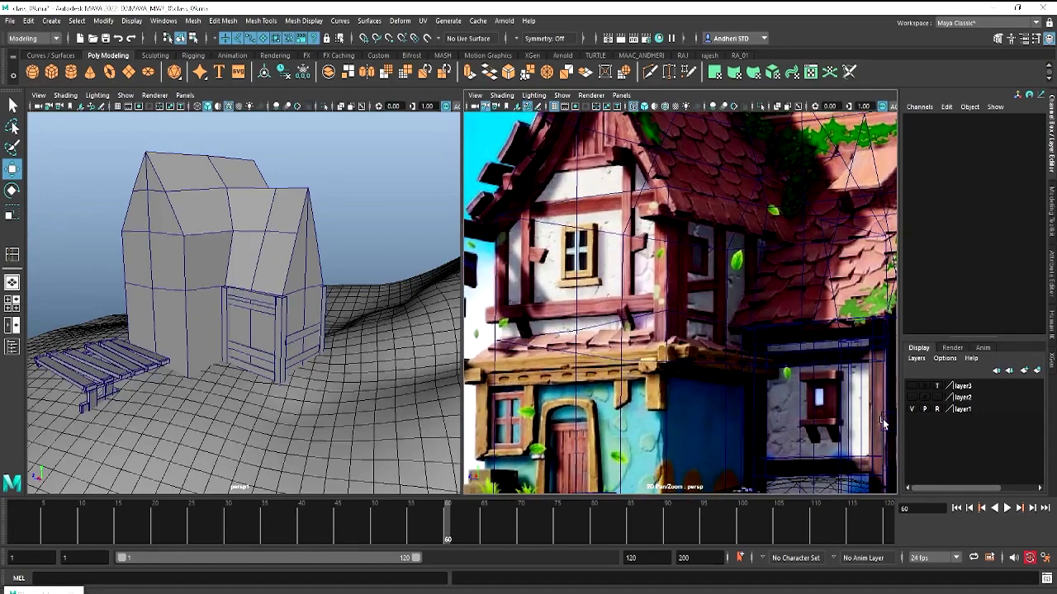
{"action": "middle_click_drag", "start_coordinate": [741, 338], "coordinate": [761, 175]}
{"action": "middle_click_drag", "start_coordinate": [570, 243], "coordinate": [661, 260]}
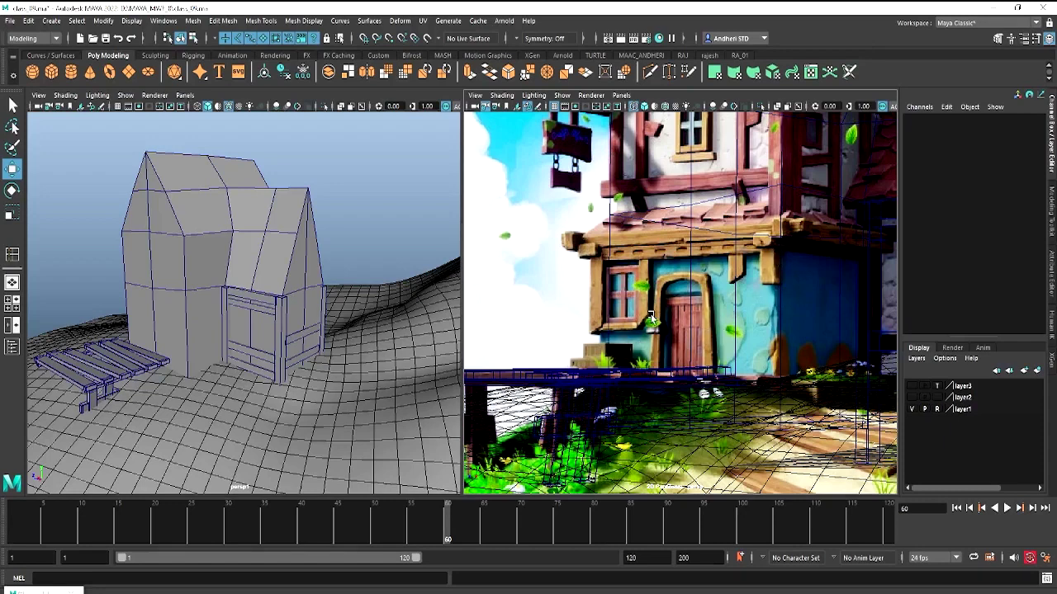
Select the house mesh and orbit to a low, frontal view of the wall
{"action": "left_click", "coordinate": [152, 332]}
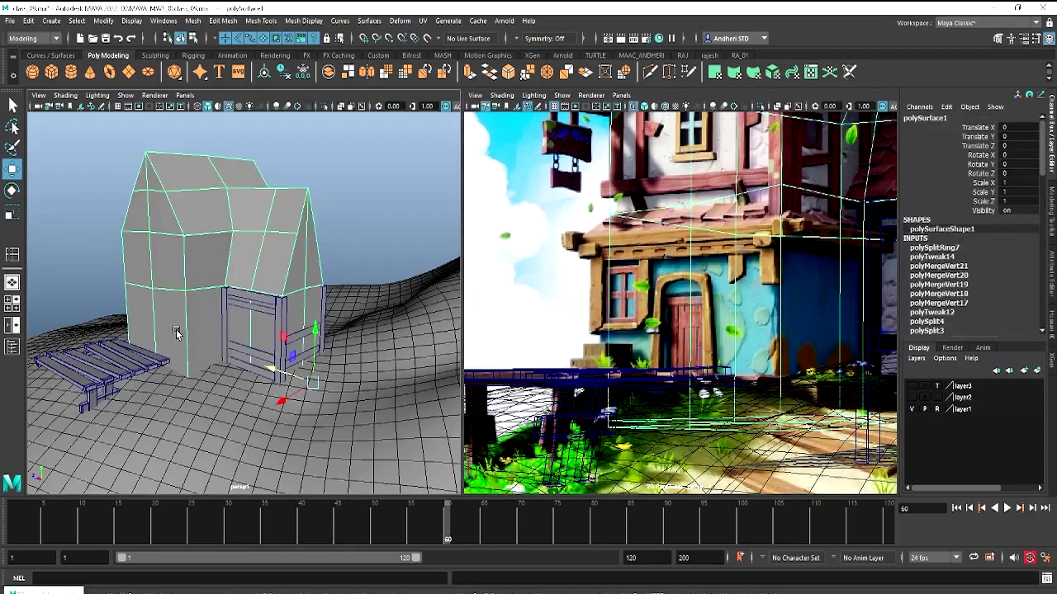
{"action": "left_click_drag", "start_coordinate": [179, 334], "coordinate": [247, 331], "text": "alt"}
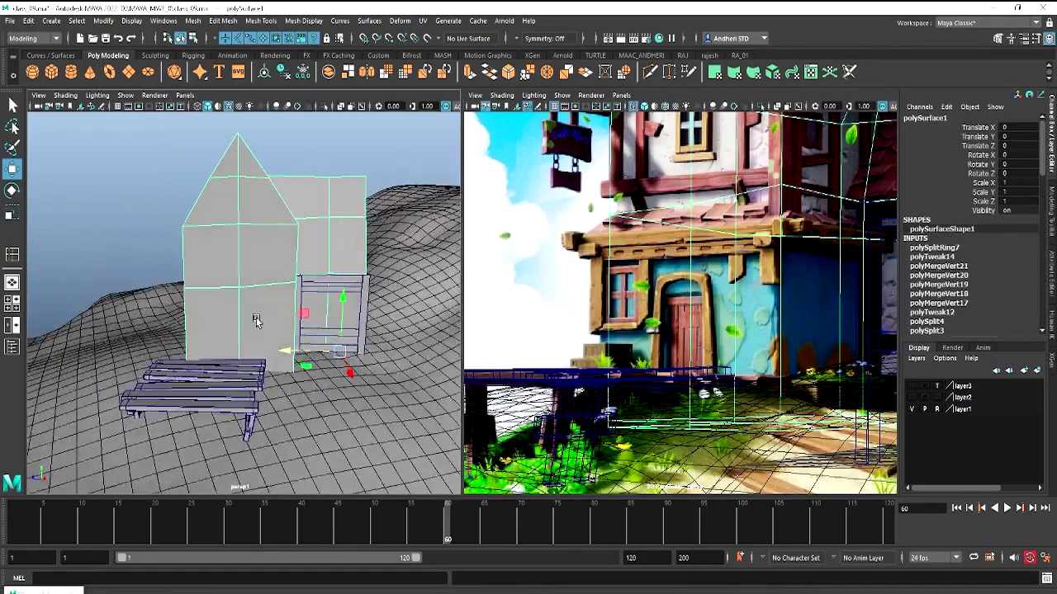
{"action": "scroll", "coordinate": [253, 339], "scroll_direction": "up", "scroll_amount": 3}
{"action": "right_click", "coordinate": [234, 281]}
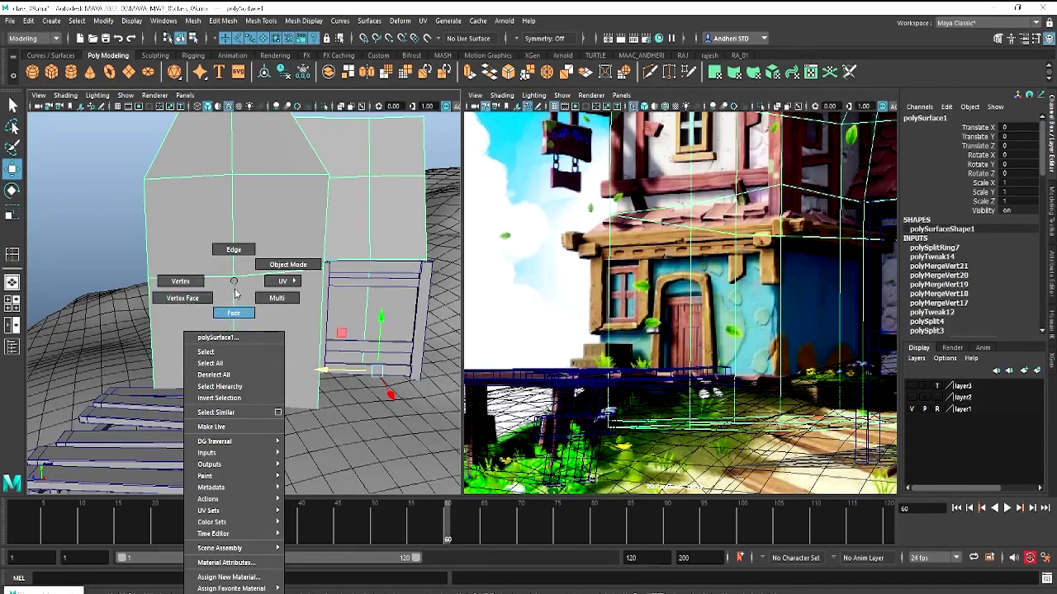
{"action": "left_click", "coordinate": [211, 357]}
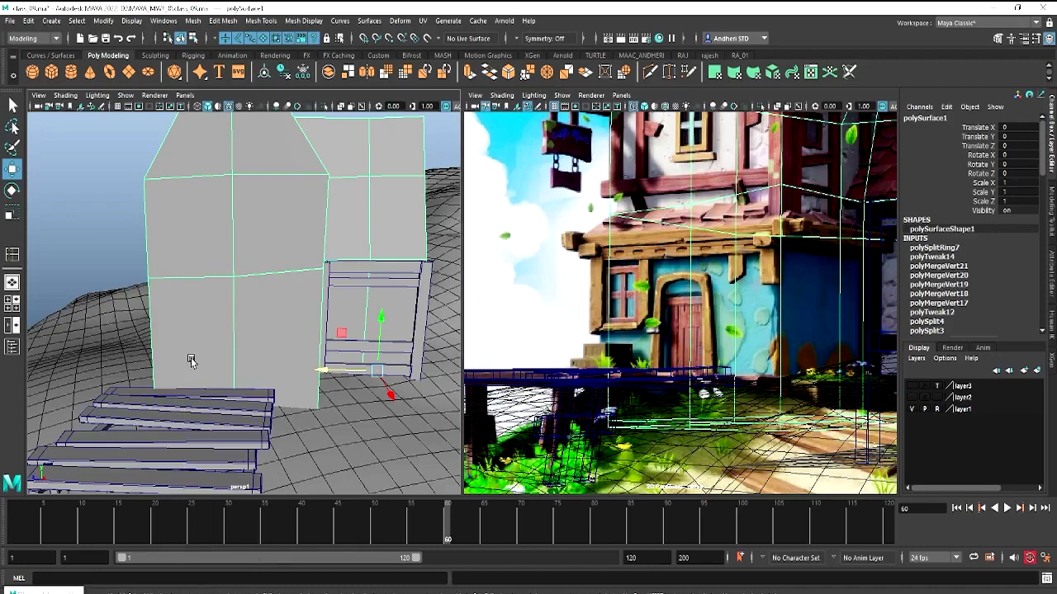
{"action": "left_click_drag", "start_coordinate": [191, 360], "coordinate": [189, 353], "text": "alt"}
Extrude the lower-left wall face, scale it into a tall narrow door inset, and select its bottom vertices
{"action": "mouse_move", "coordinate": [213, 320]}
{"action": "right_mouse_down"}
{"action": "mouse_move", "coordinate": [213, 310]}
{"action": "mouse_move", "coordinate": [242, 337]}
{"action": "right_mouse_up"}
{"action": "left_click", "coordinate": [219, 309]}
{"action": "key", "text": "r"}
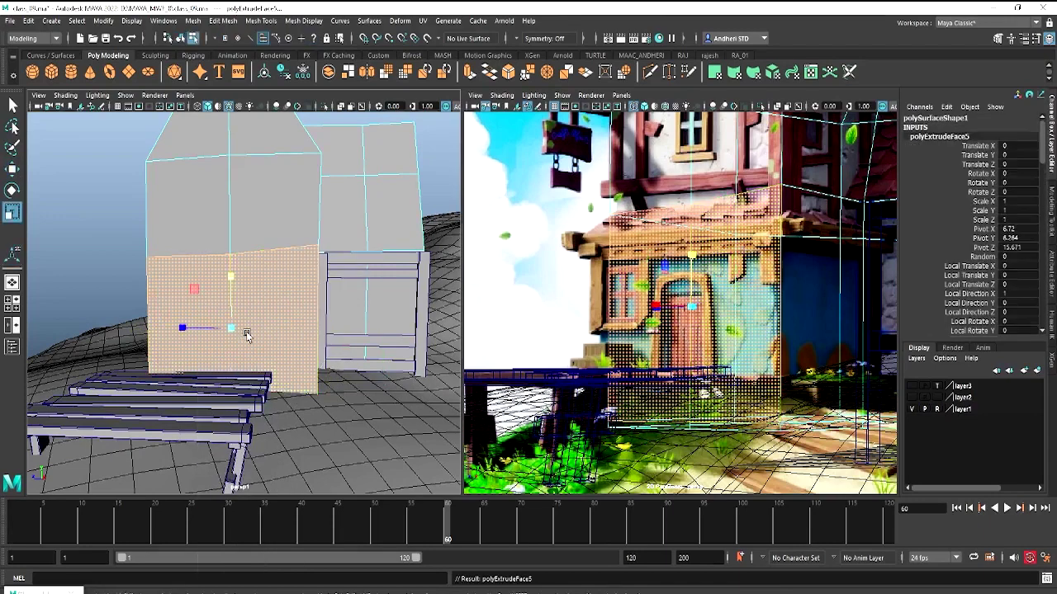
{"action": "left_click_drag", "start_coordinate": [231, 328], "coordinate": [154, 386]}
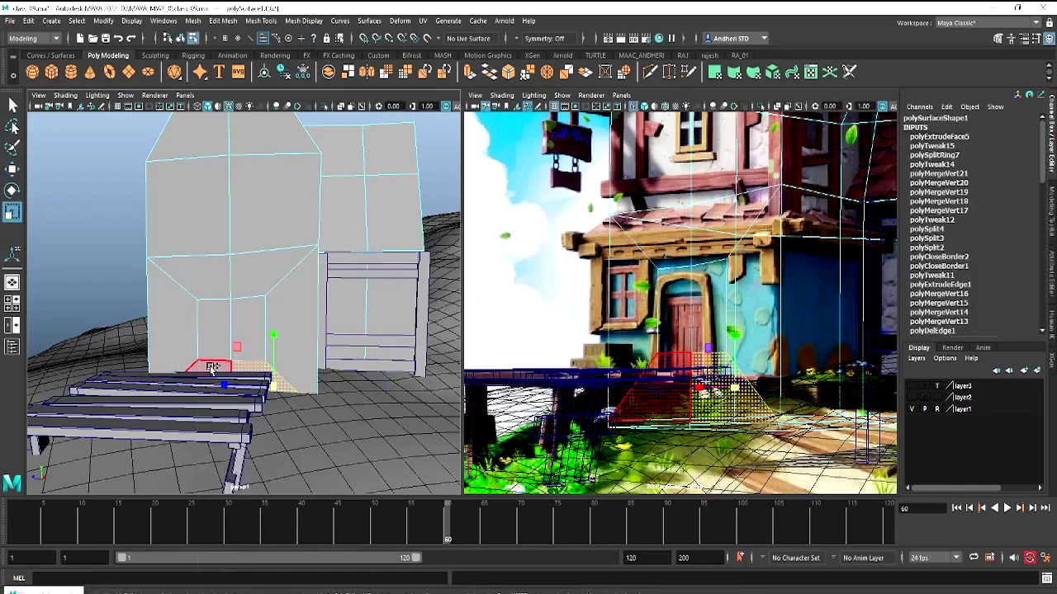
{"action": "left_click_drag", "start_coordinate": [244, 368], "coordinate": [231, 364]}
{"action": "left_click", "coordinate": [250, 333]}
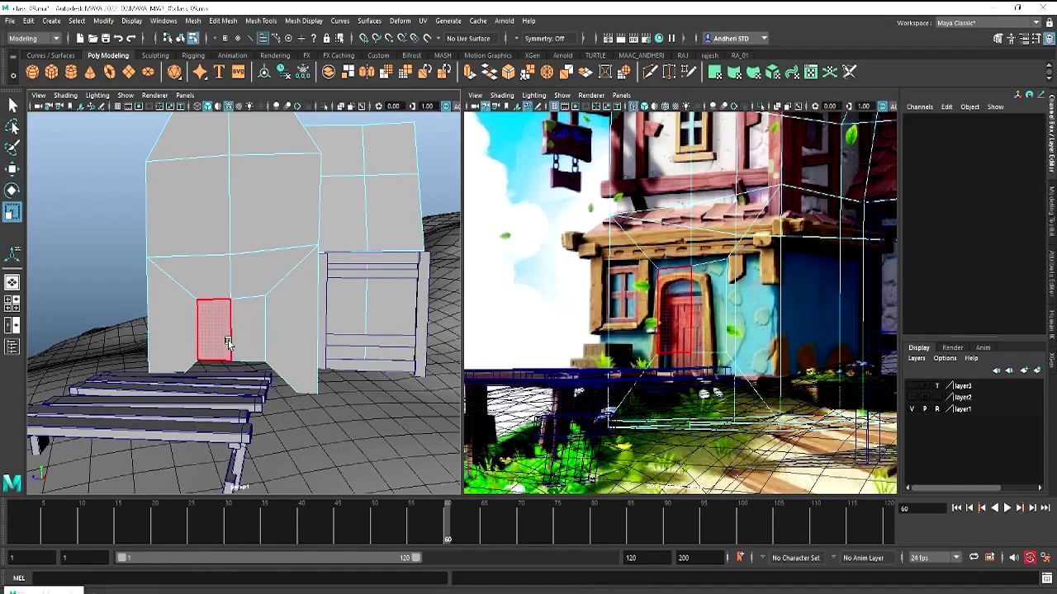
{"action": "right_click_drag", "start_coordinate": [229, 341], "coordinate": [178, 294]}
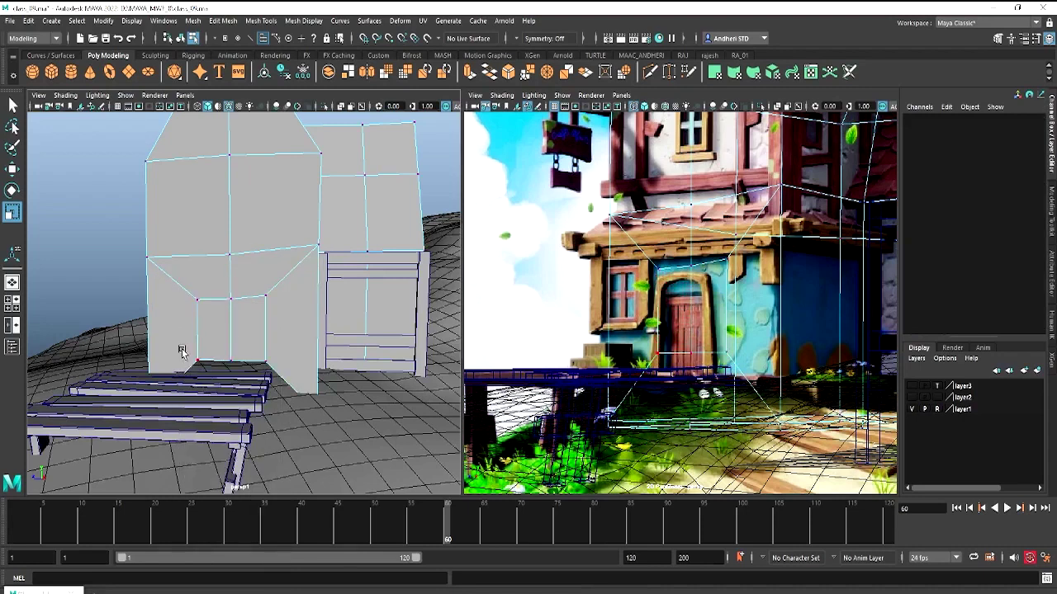
{"action": "left_click_drag", "start_coordinate": [190, 351], "coordinate": [279, 385]}
Lower the door's bottom vertices to the ground and slide a side vertex left
{"action": "key", "text": "w"}
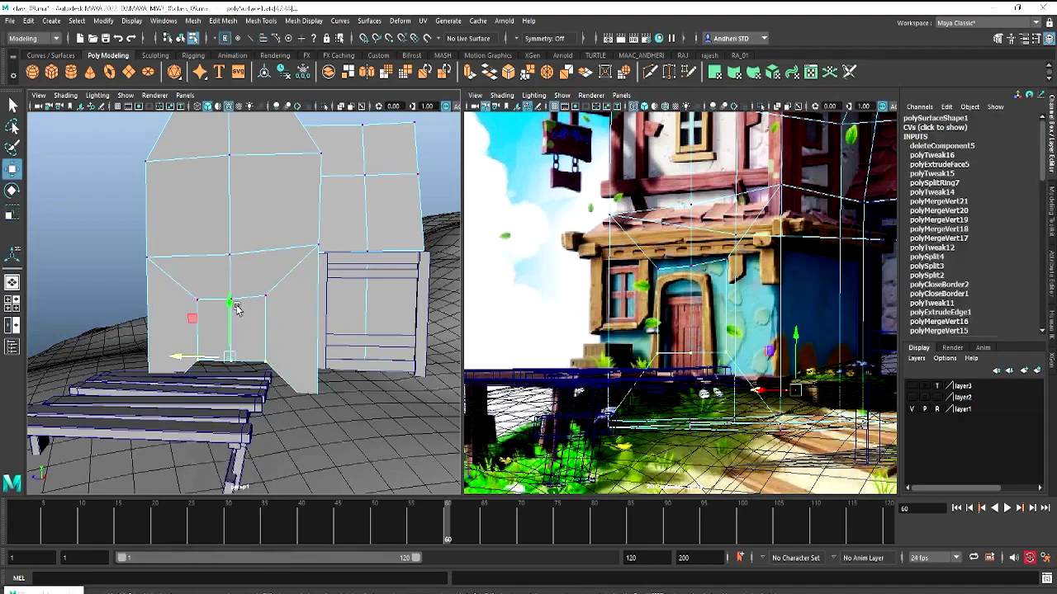
{"action": "left_click_drag", "start_coordinate": [231, 310], "coordinate": [229, 329]}
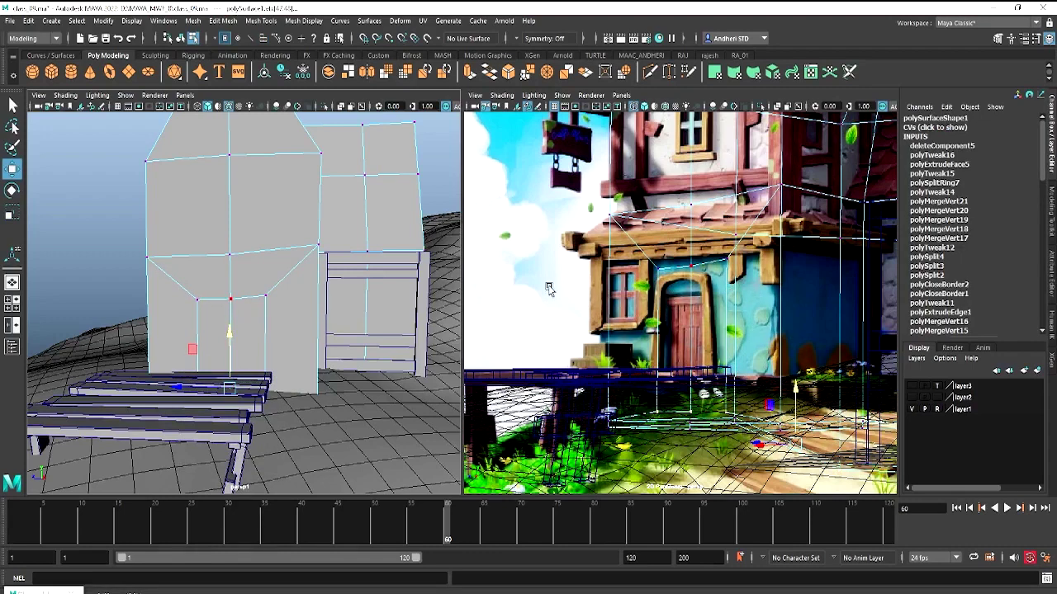
{"action": "left_click", "coordinate": [265, 295]}
{"action": "key", "text": "ctrl+z"}
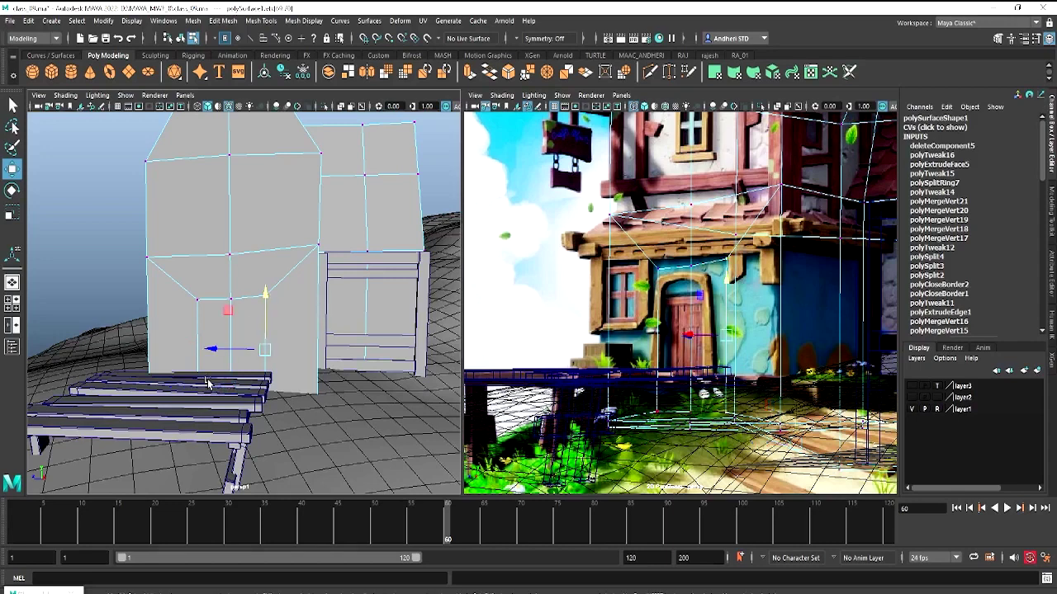
{"action": "left_click_drag", "start_coordinate": [240, 349], "coordinate": [206, 349]}
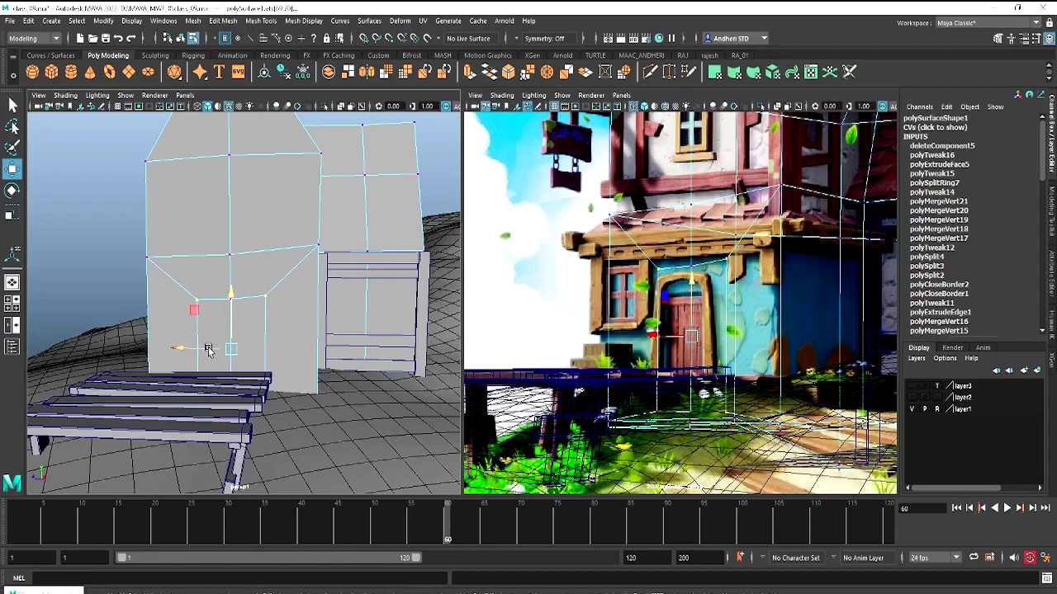
{"action": "right_click_drag", "start_coordinate": [208, 279], "coordinate": [262, 262]}
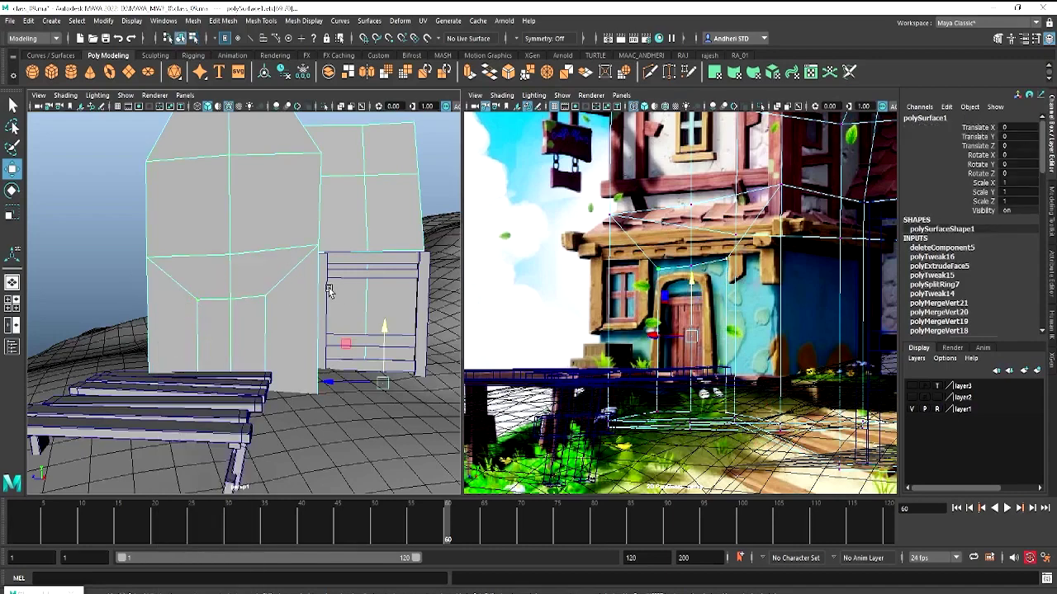
{"action": "left_click", "coordinate": [282, 354]}
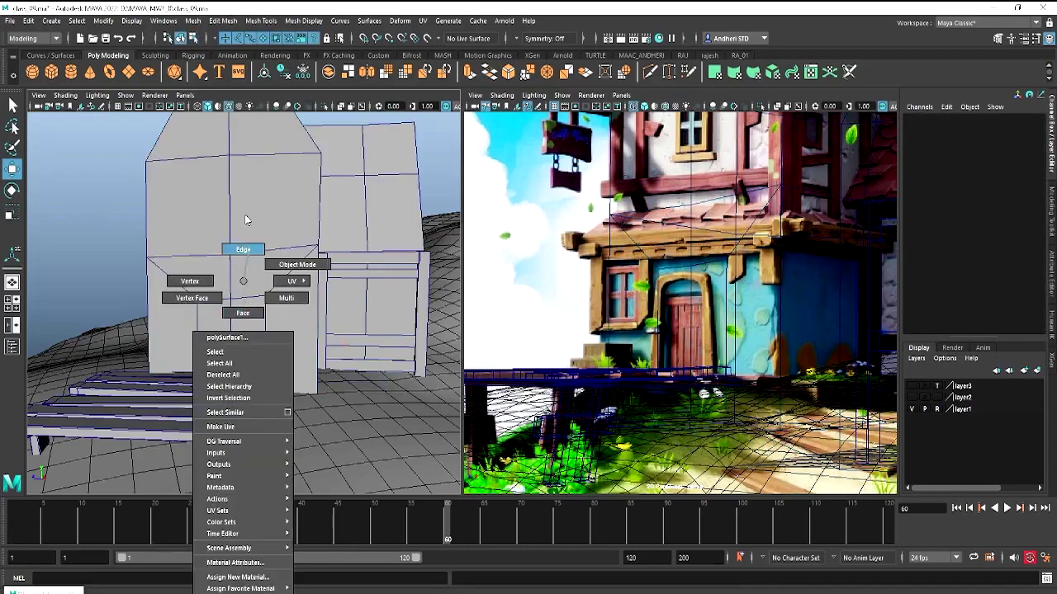
Move further front-wall vertices left to straighten the door's vertical sides
{"action": "right_click_drag", "start_coordinate": [242, 337], "coordinate": [245, 247]}
{"action": "left_click", "coordinate": [264, 339]}
{"action": "left_click_drag", "start_coordinate": [214, 347], "coordinate": [199, 345]}
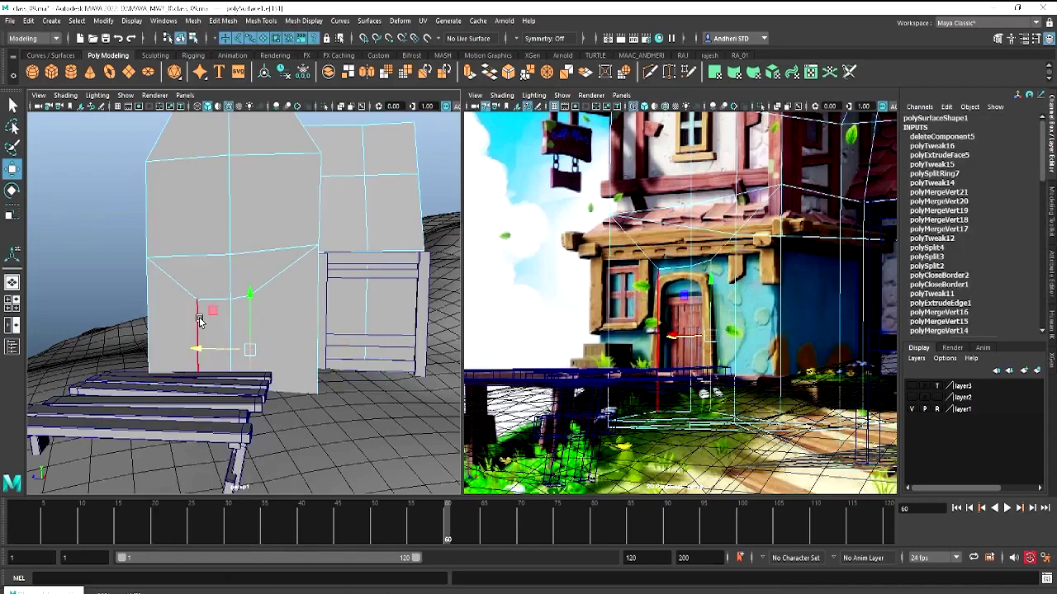
{"action": "left_click", "coordinate": [169, 348]}
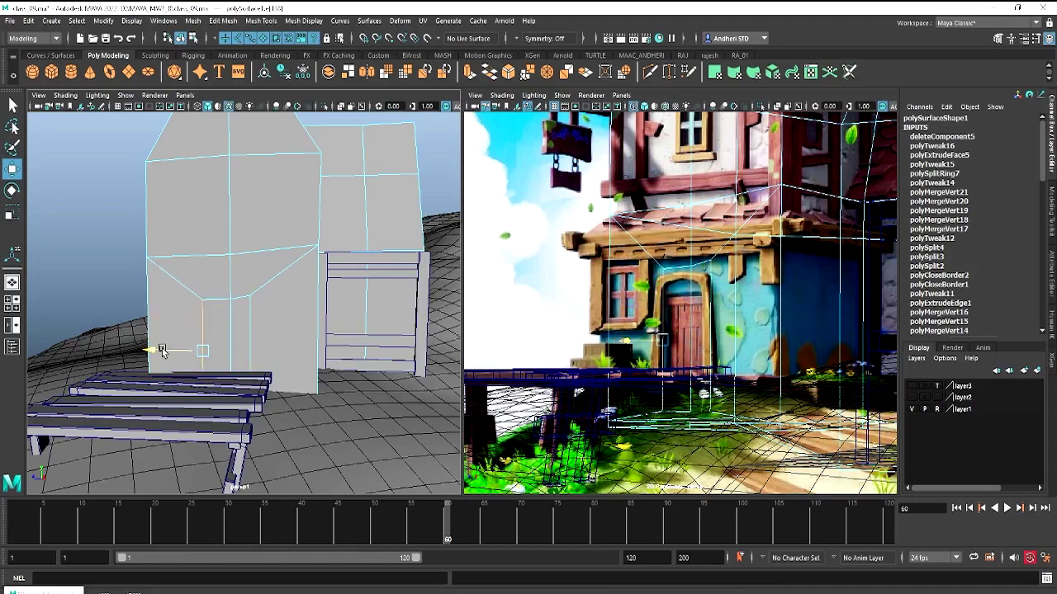
{"action": "left_click", "coordinate": [240, 296]}
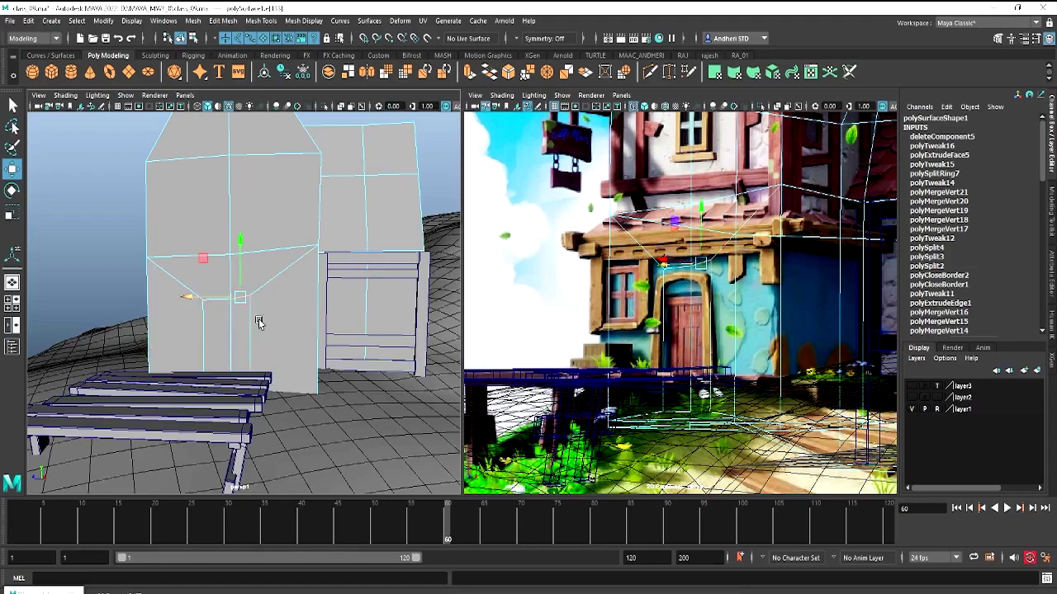
{"action": "scroll", "coordinate": [289, 330], "scroll_direction": "up", "scroll_amount": 5}
{"action": "left_click_drag", "start_coordinate": [176, 304], "coordinate": [146, 305]}
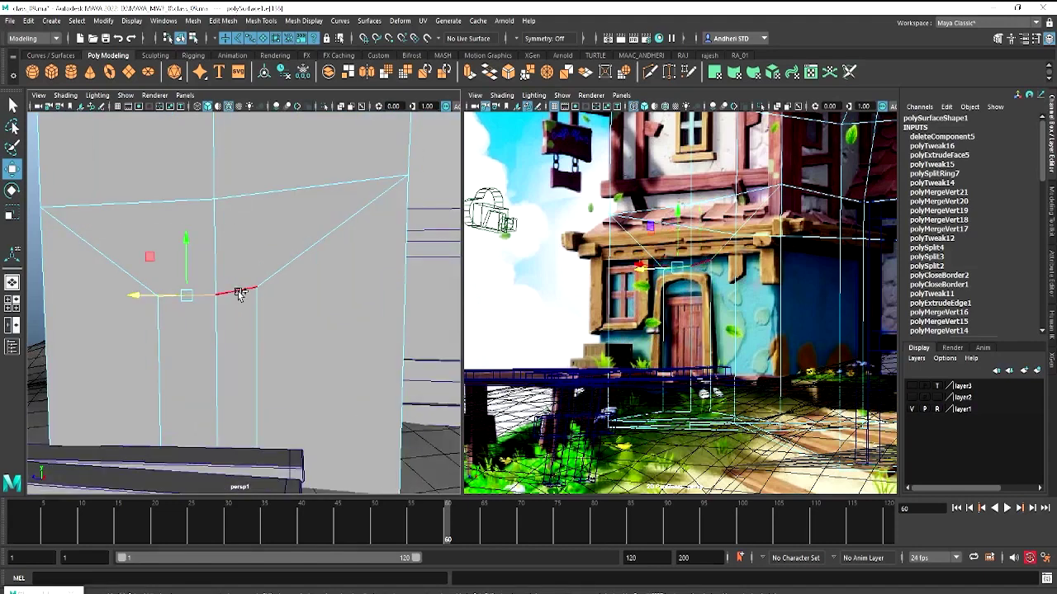
Lower the door's top edge to level it, then switch to face selection
{"action": "key", "text": "r"}
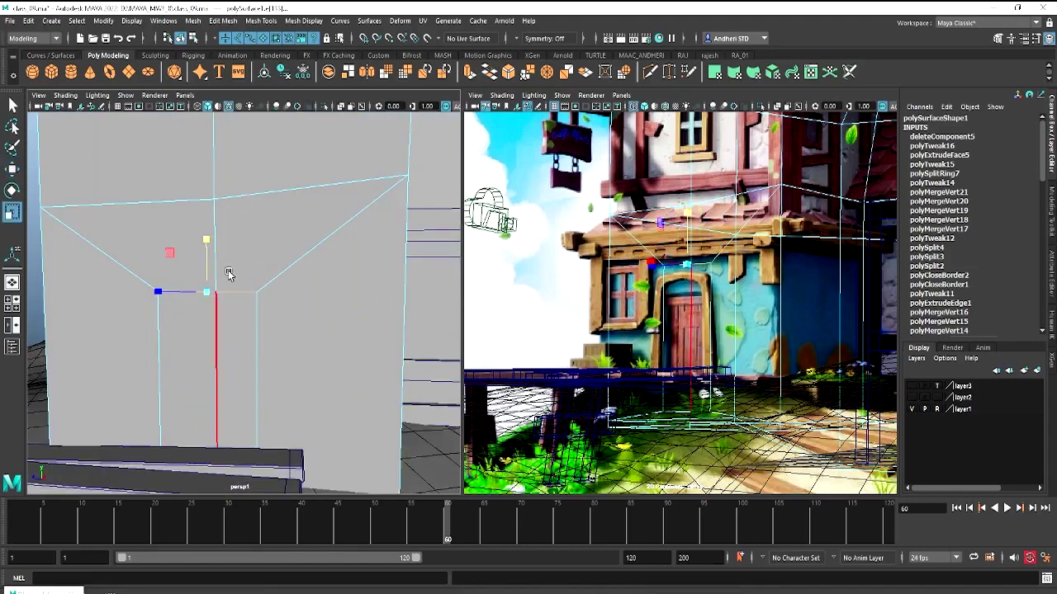
{"action": "key", "text": "w"}
{"action": "left_click_drag", "start_coordinate": [208, 236], "coordinate": [211, 291]}
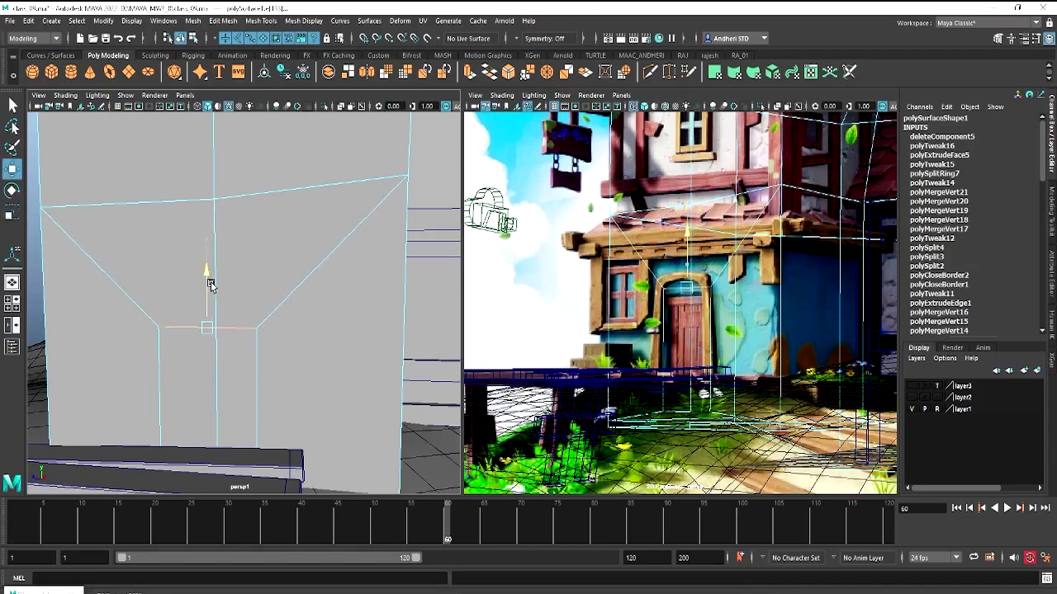
{"action": "left_click", "coordinate": [240, 377]}
{"action": "key", "text": "F11"}
Delete both door faces to open a doorway through the front wall
{"action": "left_click", "coordinate": [224, 371]}
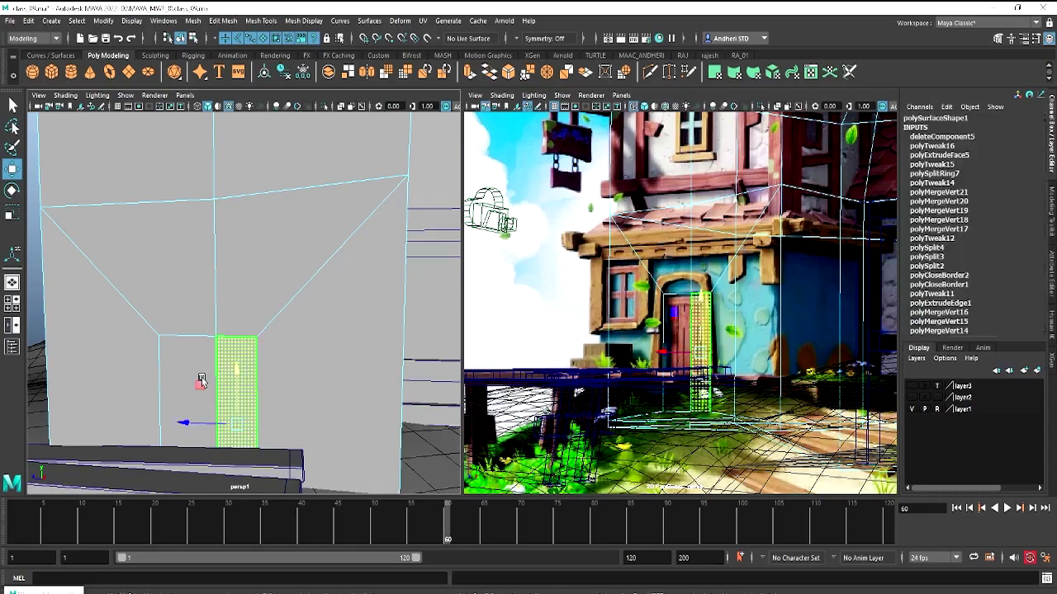
{"action": "left_click", "coordinate": [188, 366], "text": "shift"}
{"action": "key", "text": "Delete"}
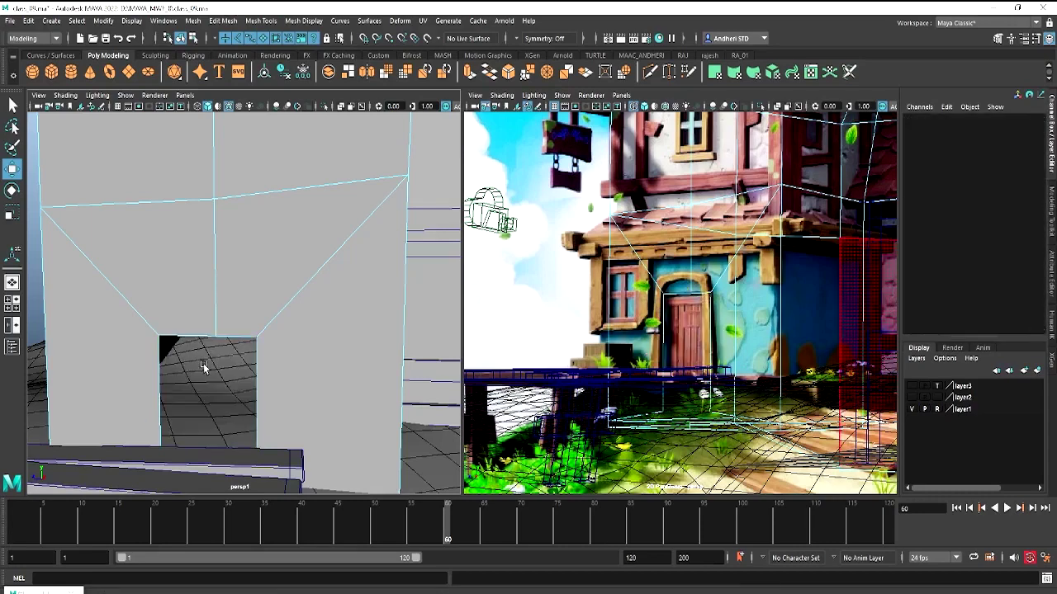
{"action": "key", "text": "F8"}
Select the doorway's left edge and extrude it with Extrude Edge
{"action": "mouse_move", "coordinate": [354, 316]}
{"action": "left_mouse_down", "text": "alt"}
{"action": "mouse_move", "coordinate": [236, 325]}
{"action": "mouse_move", "coordinate": [255, 373]}
{"action": "mouse_move", "coordinate": [231, 349]}
{"action": "mouse_move", "coordinate": [337, 376]}
{"action": "left_mouse_up", "text": "alt"}
{"action": "scroll", "coordinate": [250, 337], "scroll_direction": "up", "scroll_amount": 2}
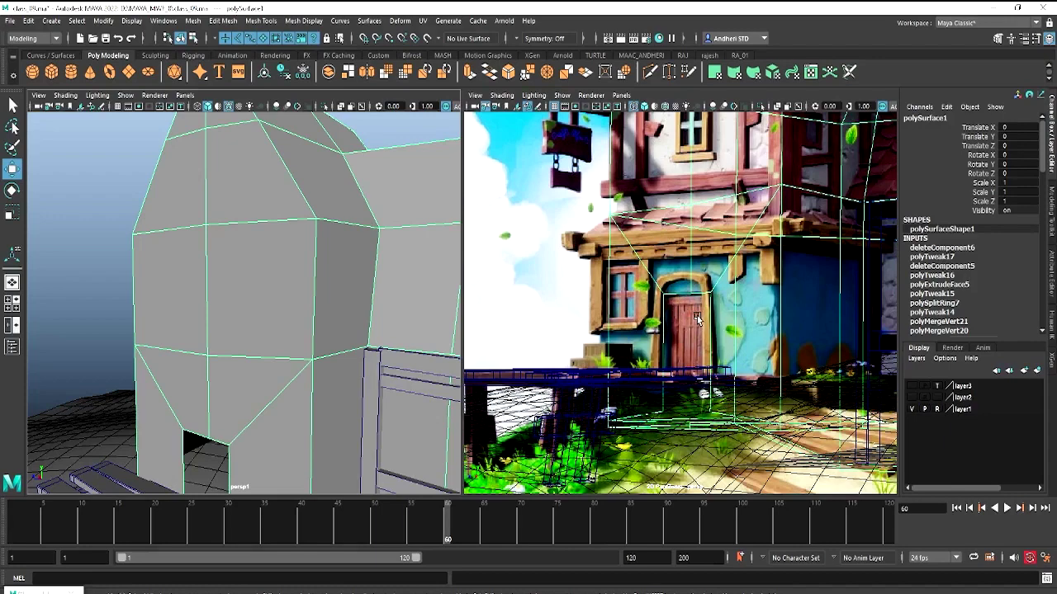
{"action": "left_click_drag", "start_coordinate": [236, 358], "coordinate": [278, 243], "text": "alt"}
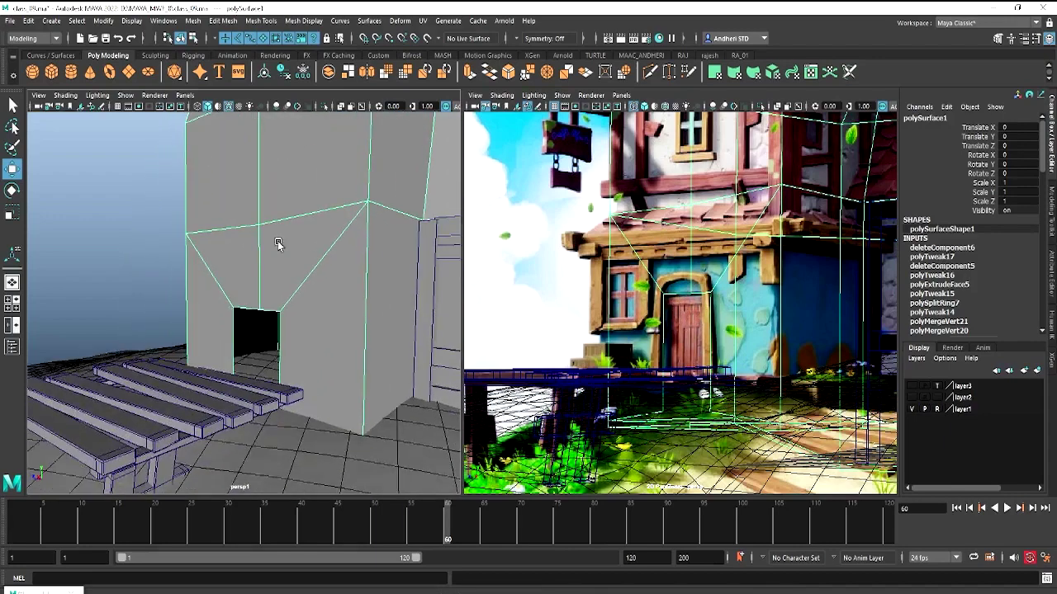
{"action": "right_click_drag", "start_coordinate": [244, 281], "coordinate": [245, 312]}
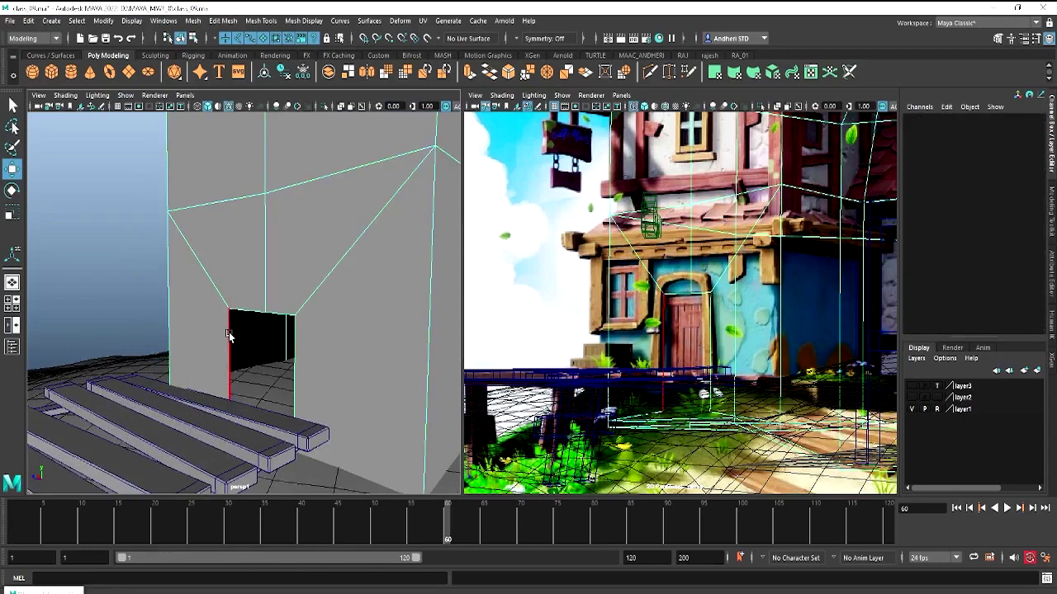
{"action": "left_click", "coordinate": [249, 312]}
{"action": "left_click", "coordinate": [275, 317]}
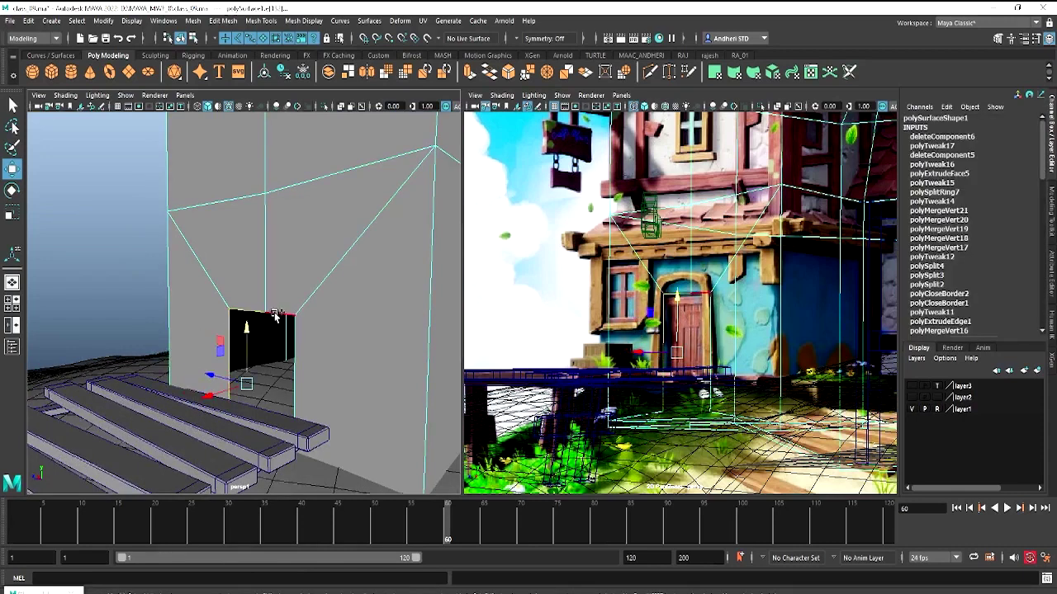
{"action": "right_click_drag", "start_coordinate": [257, 329], "coordinate": [257, 360], "text": "shift"}
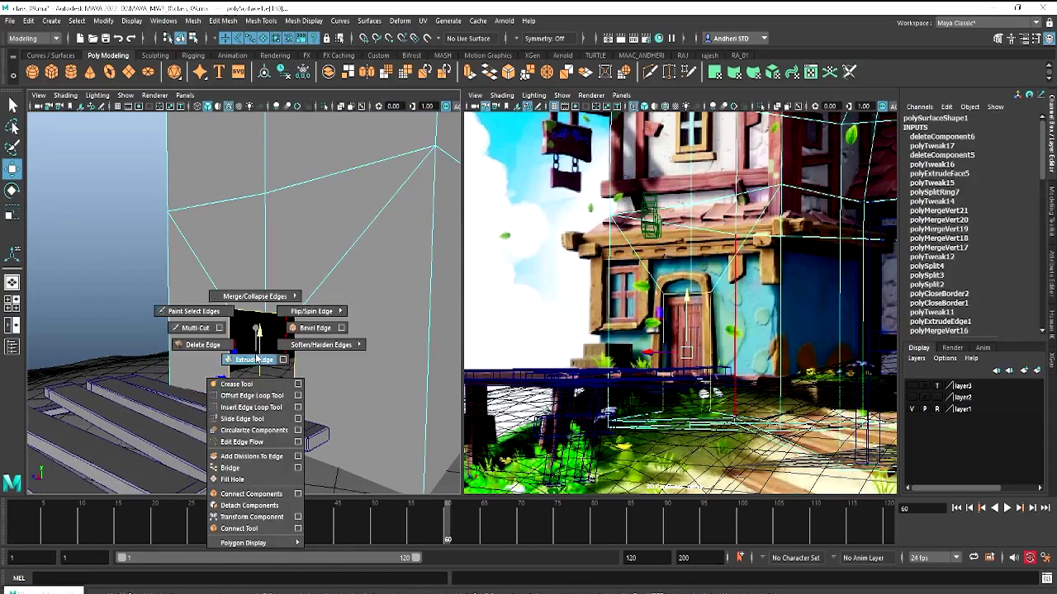
{"action": "mouse_move", "coordinate": [260, 367]}
{"action": "left_mouse_down"}
{"action": "mouse_move", "coordinate": [223, 384]}
{"action": "mouse_move", "coordinate": [236, 402]}
{"action": "left_mouse_up"}
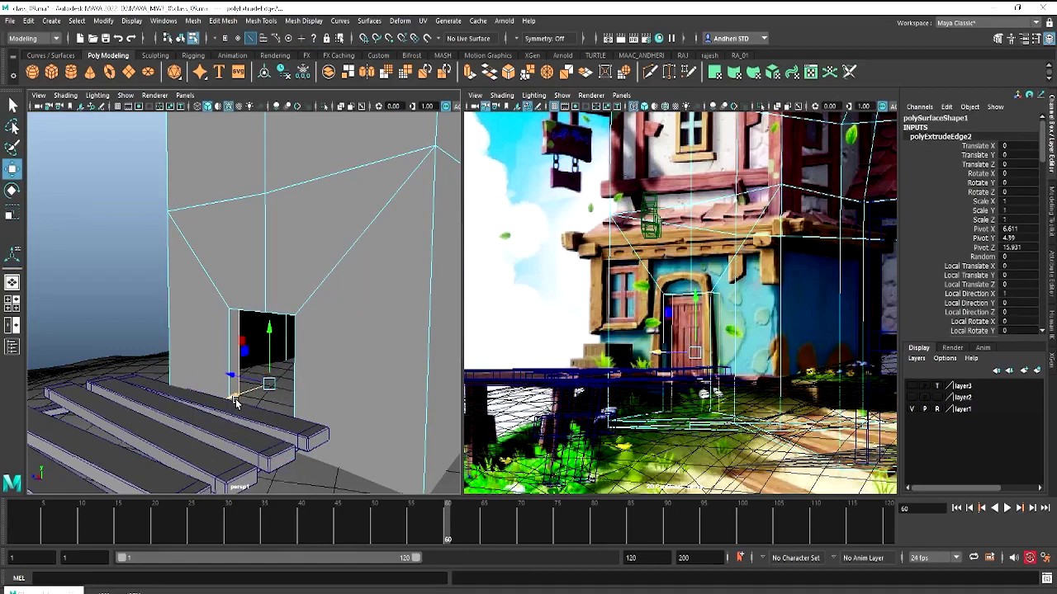
Duplicate a frame plank and raise the copy (pCube15) up the wall as a beam by the doorway
{"action": "right_click_drag", "start_coordinate": [215, 253], "coordinate": [314, 219]}
{"action": "left_click", "coordinate": [92, 198]}
{"action": "mouse_move", "coordinate": [93, 198]}
{"action": "left_mouse_down", "text": "alt"}
{"action": "mouse_move", "coordinate": [206, 272]}
{"action": "mouse_move", "coordinate": [203, 294]}
{"action": "mouse_move", "coordinate": [242, 292]}
{"action": "mouse_move", "coordinate": [187, 288]}
{"action": "left_mouse_up", "text": "alt"}
{"action": "scroll", "coordinate": [205, 272], "scroll_direction": "down", "scroll_amount": 3}
{"action": "scroll", "coordinate": [235, 292], "scroll_direction": "down", "scroll_amount": 5}
{"action": "scroll", "coordinate": [312, 274], "scroll_direction": "up", "scroll_amount": 2}
{"action": "left_click_drag", "start_coordinate": [311, 274], "coordinate": [278, 273], "text": "alt"}
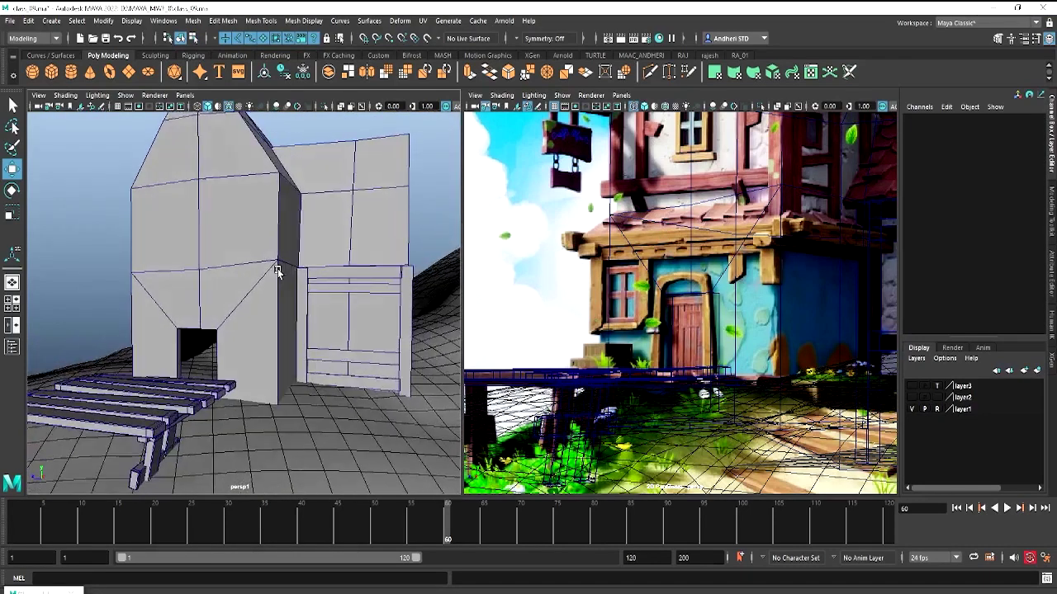
{"action": "left_click", "coordinate": [345, 358]}
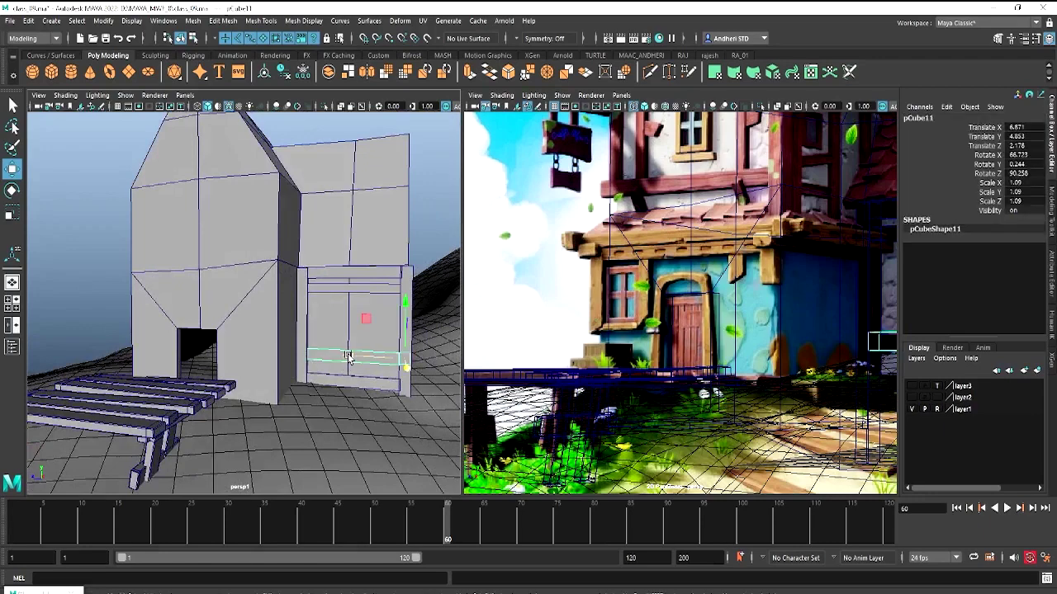
{"action": "key", "text": "ctrl+d"}
{"action": "left_click_drag", "start_coordinate": [348, 357], "coordinate": [289, 364], "text": "alt"}
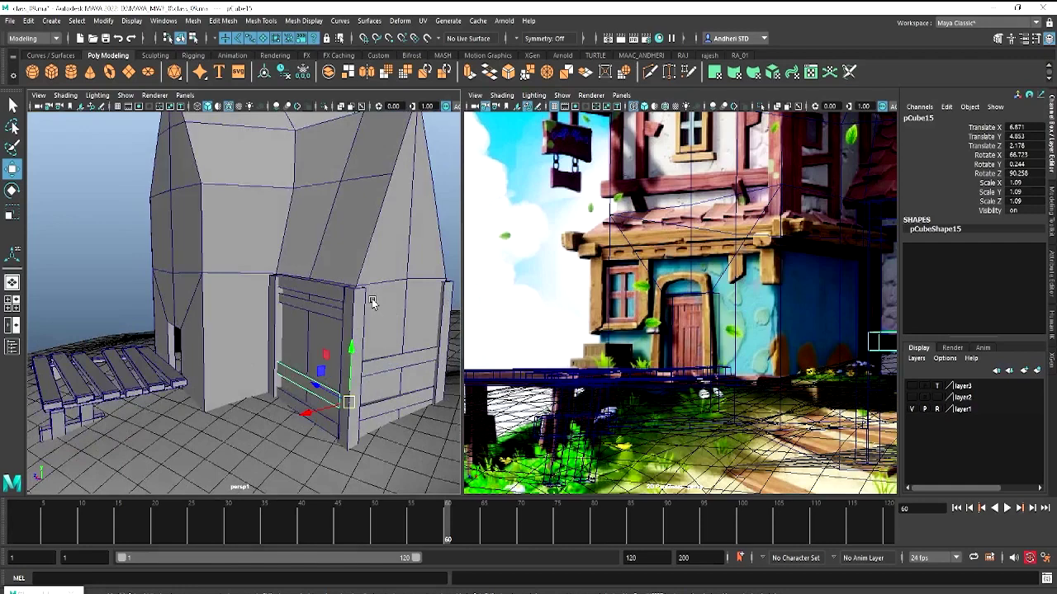
{"action": "mouse_move", "coordinate": [307, 413]}
{"action": "left_mouse_down"}
{"action": "mouse_move", "coordinate": [211, 413]}
{"action": "mouse_move", "coordinate": [289, 422]}
{"action": "mouse_move", "coordinate": [187, 377]}
{"action": "left_mouse_up"}
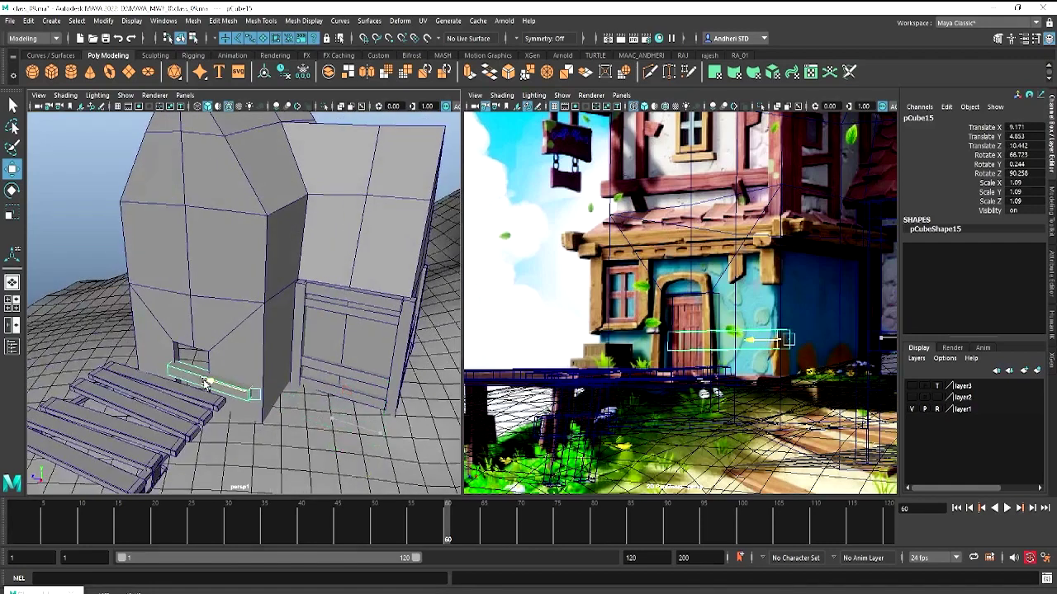
{"action": "left_click_drag", "start_coordinate": [219, 338], "coordinate": [221, 250]}
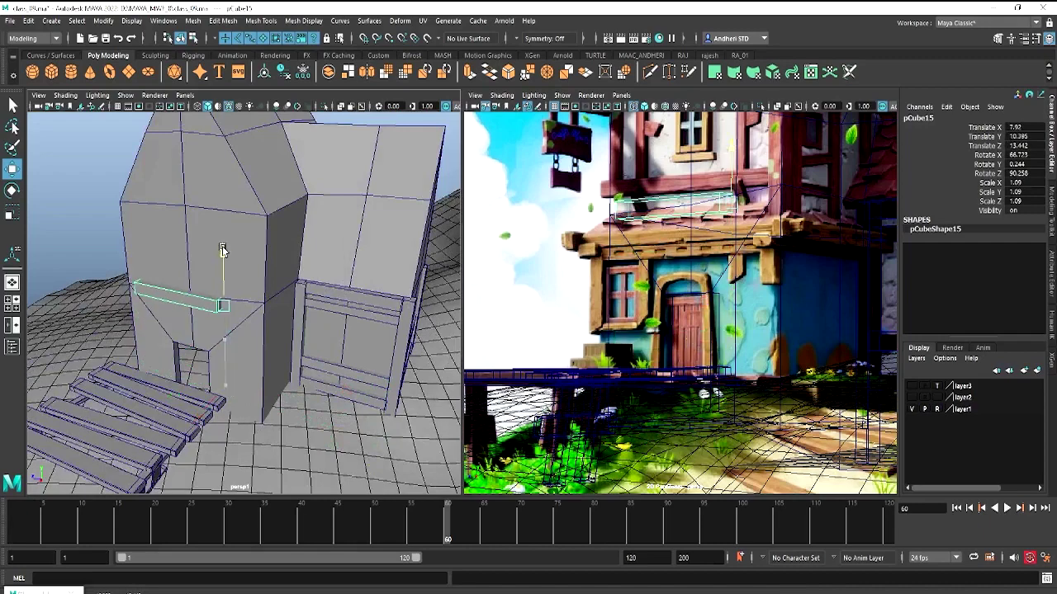
Duplicate the frame's right post twice, placing copies against the wall and at the house corner
{"action": "left_click", "coordinate": [359, 387]}
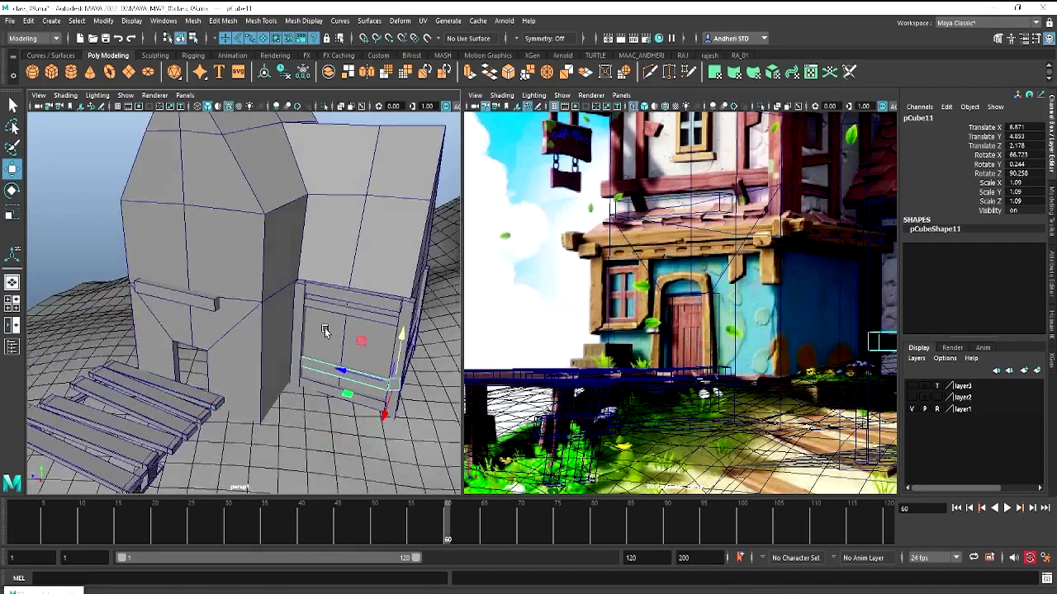
{"action": "left_click_drag", "start_coordinate": [223, 374], "coordinate": [239, 320], "text": "alt"}
{"action": "scroll", "coordinate": [239, 320], "scroll_direction": "up", "scroll_amount": 3}
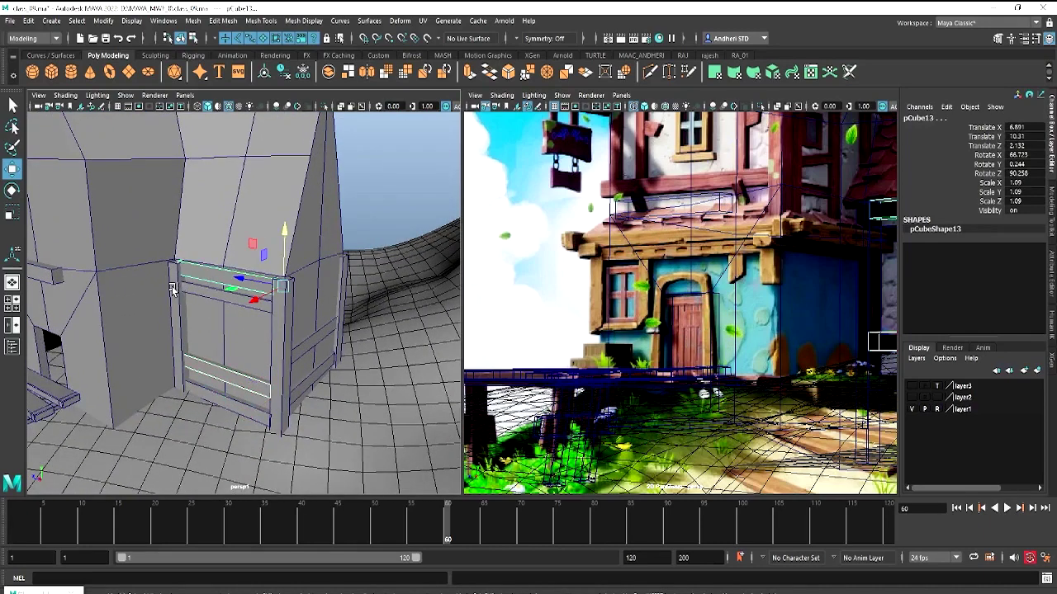
{"action": "left_click", "coordinate": [196, 301]}
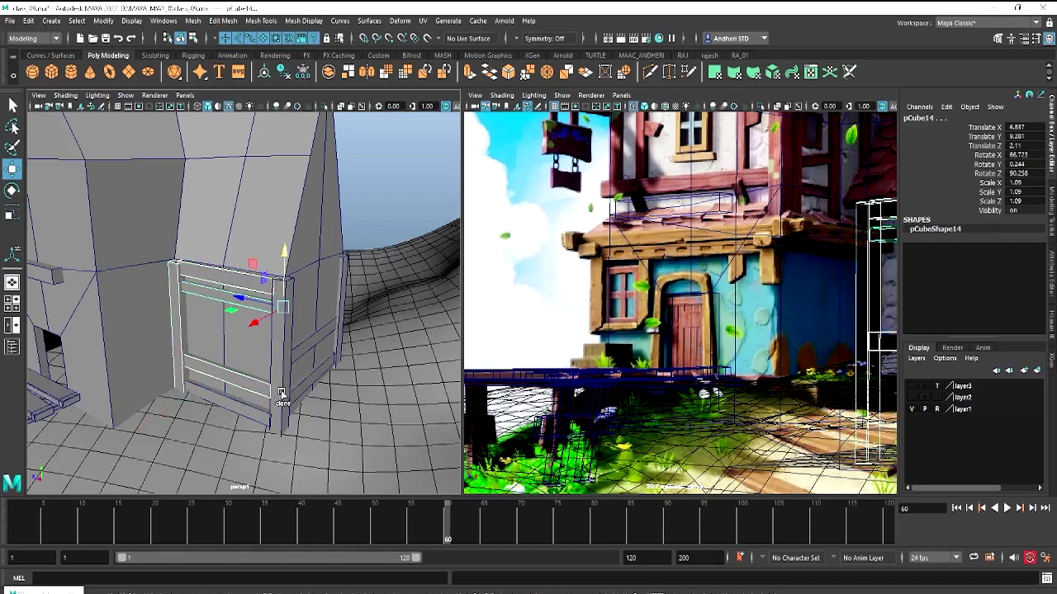
{"action": "left_click", "coordinate": [294, 338]}
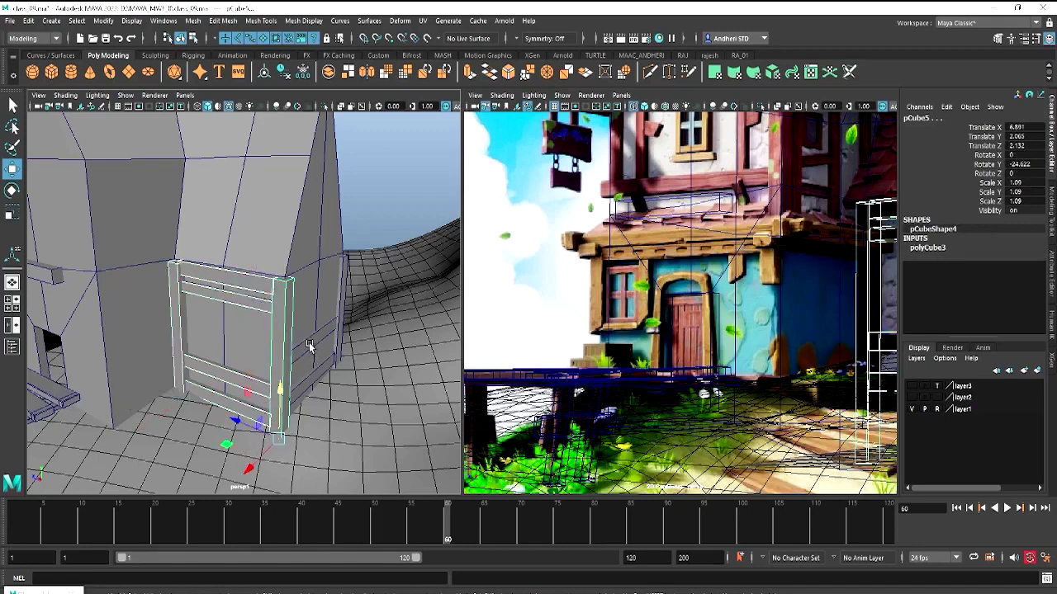
{"action": "key", "text": "ctrl+d"}
{"action": "middle_click_drag", "start_coordinate": [313, 384], "coordinate": [347, 297]}
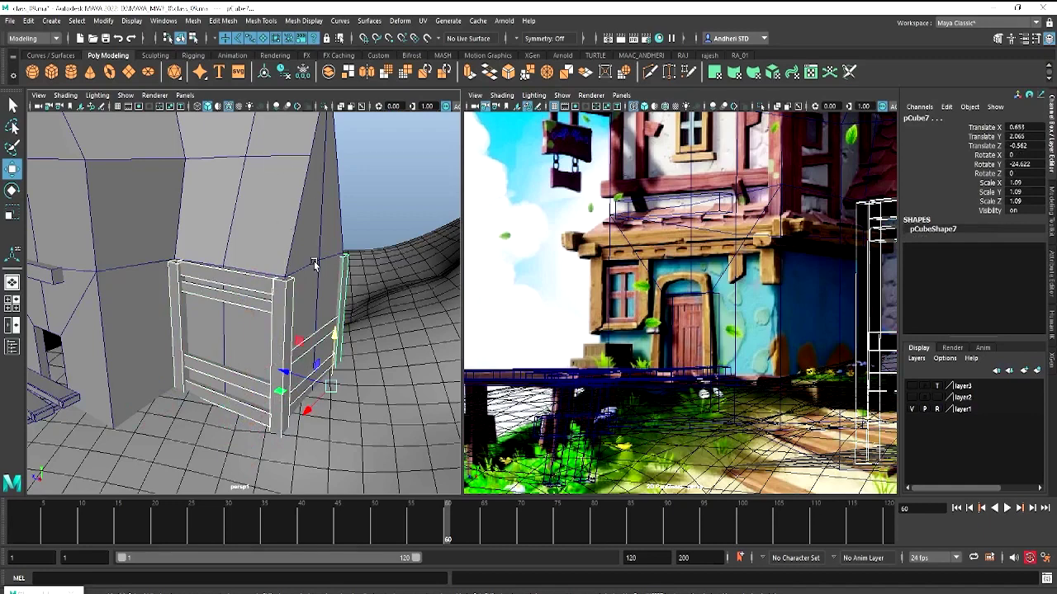
{"action": "left_click_drag", "start_coordinate": [314, 264], "coordinate": [283, 288], "text": "alt"}
{"action": "key", "text": "ctrl+d"}
{"action": "middle_click_drag", "start_coordinate": [304, 288], "coordinate": [306, 278]}
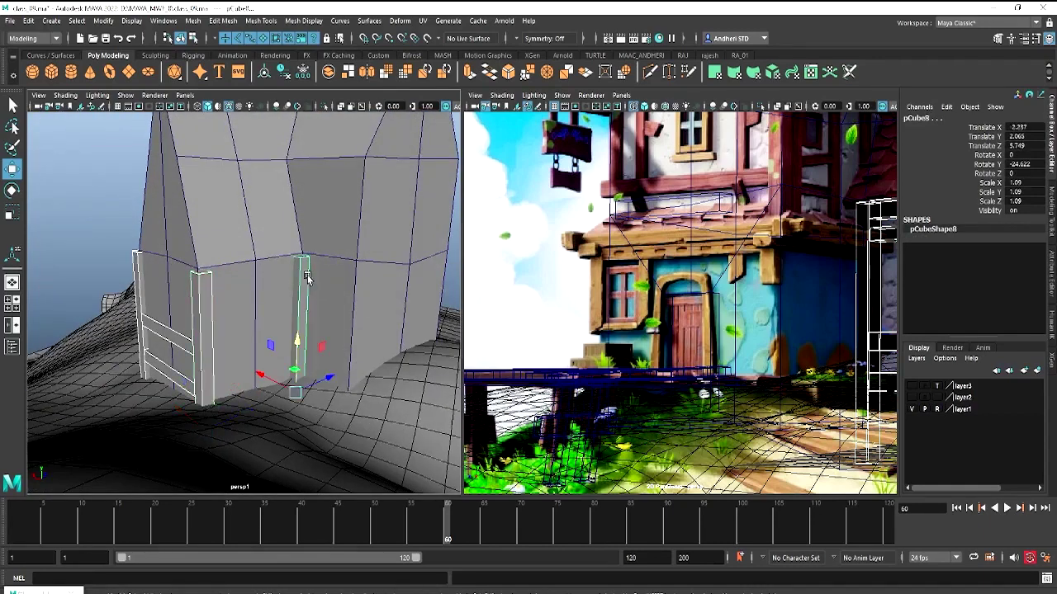
Isolate the frame and bevel a chair-post edge with a 0.13 fraction
{"action": "left_click", "coordinate": [323, 106]}
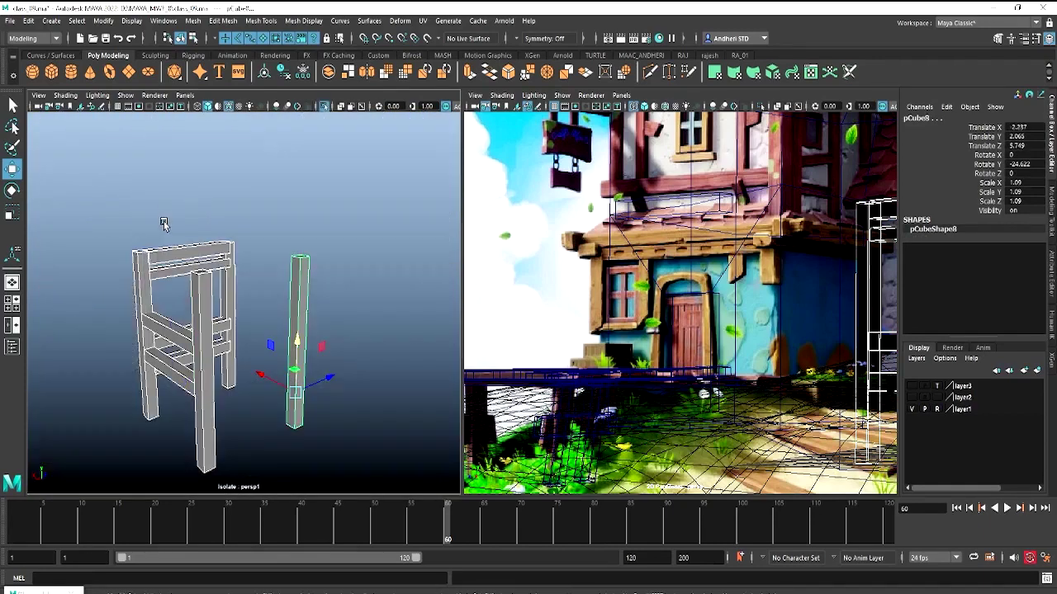
{"action": "left_click", "coordinate": [166, 223]}
{"action": "left_click_drag", "start_coordinate": [165, 223], "coordinate": [295, 258], "text": "alt"}
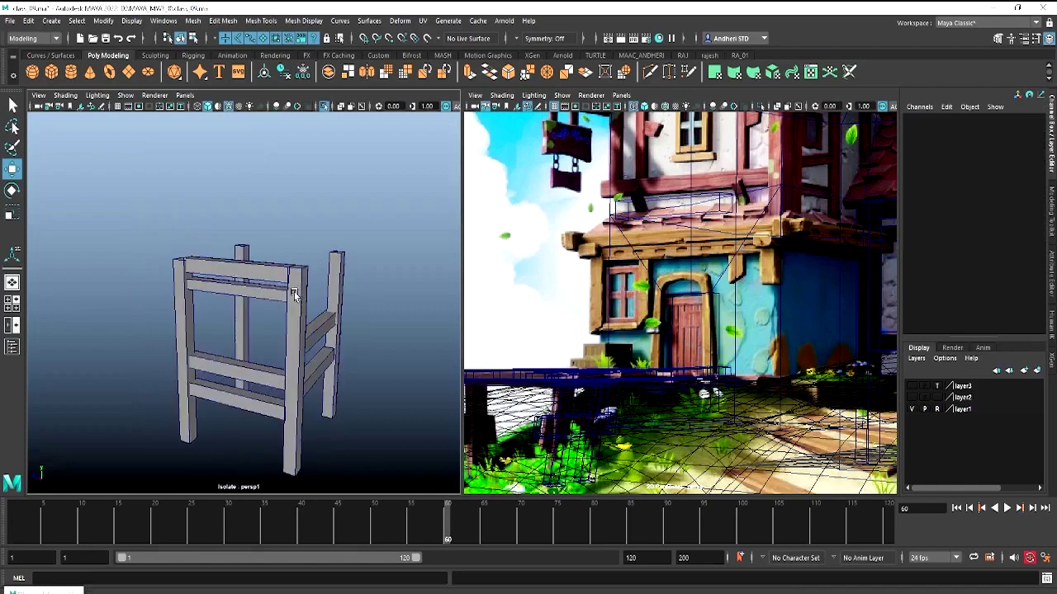
{"action": "left_click_drag", "start_coordinate": [292, 290], "coordinate": [247, 290], "text": "alt"}
{"action": "right_click_drag", "start_coordinate": [250, 312], "coordinate": [213, 219]}
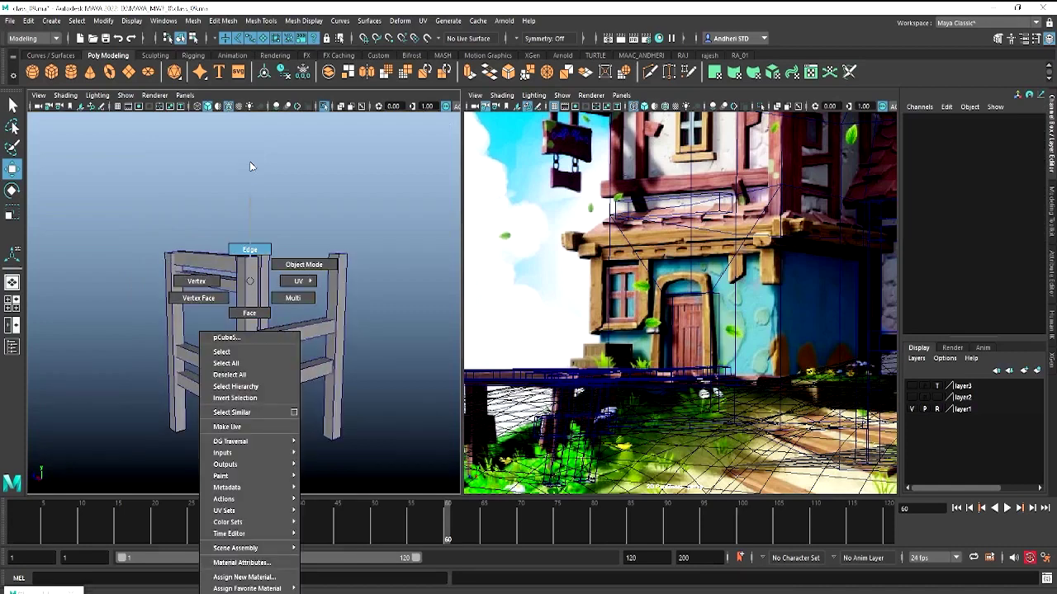
{"action": "left_click", "coordinate": [256, 371]}
{"action": "right_click_drag", "start_coordinate": [256, 348], "coordinate": [302, 346], "text": "shift"}
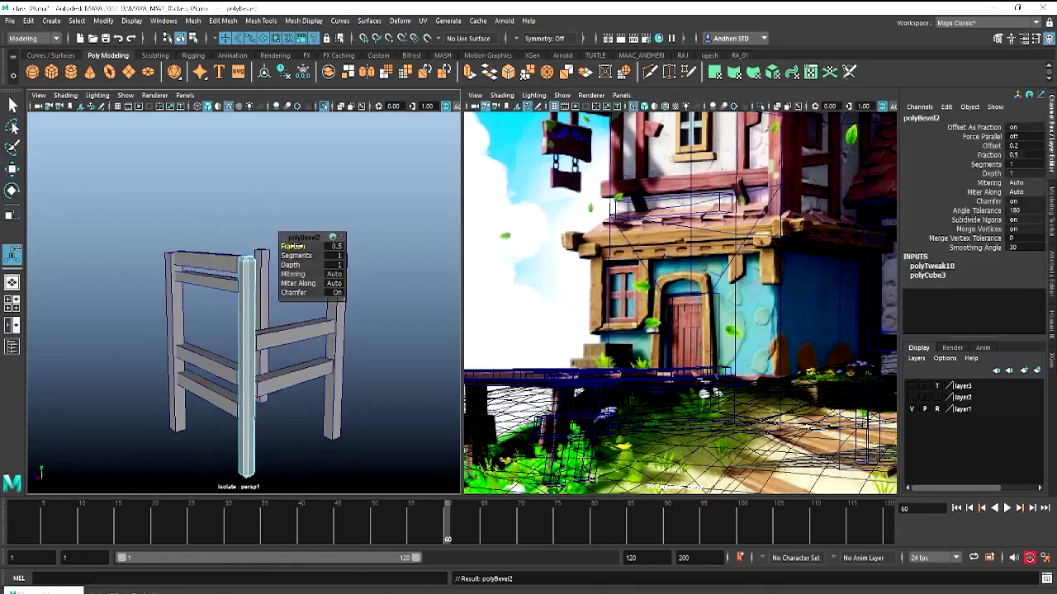
{"action": "left_click_drag", "start_coordinate": [297, 246], "coordinate": [274, 246]}
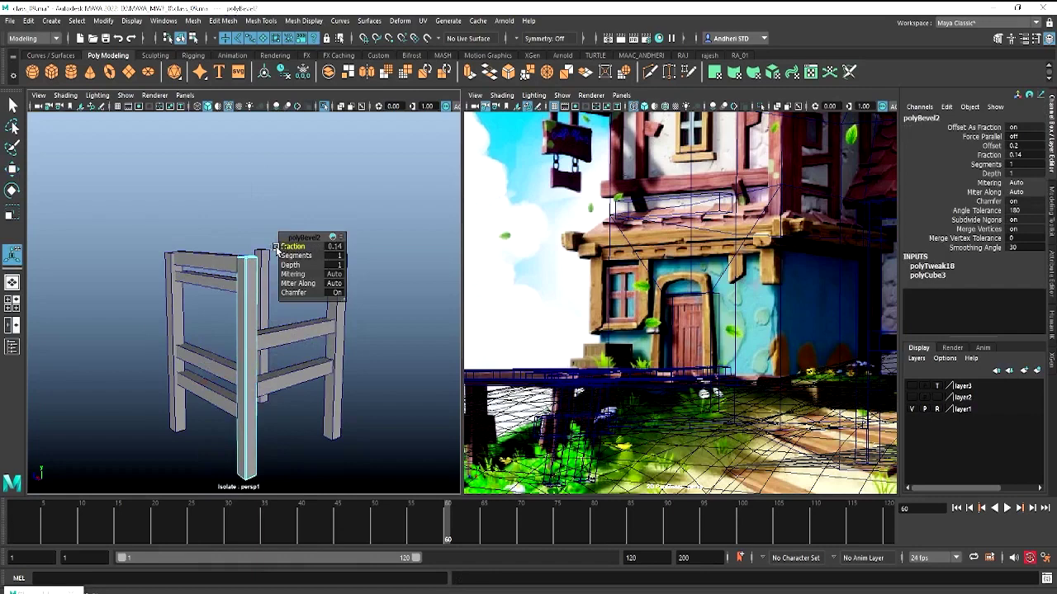
{"action": "left_click", "coordinate": [338, 247]}
{"action": "type", "text": "0.1"}
{"action": "type", "text": "3"}
{"action": "key", "text": "Return"}
{"action": "left_click", "coordinate": [293, 440]}
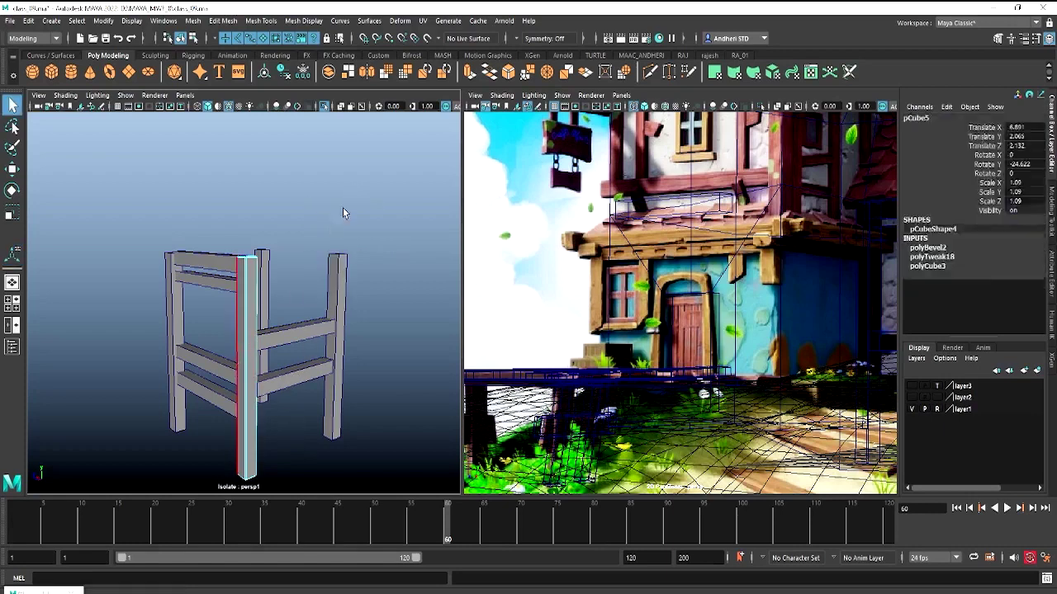
Bevel an edge of the upper rail plank with a 0.1 fraction
{"action": "left_click_drag", "start_coordinate": [345, 215], "coordinate": [303, 325], "text": "alt"}
{"action": "scroll", "coordinate": [289, 297], "scroll_direction": "up", "scroll_amount": 3}
{"action": "left_click", "coordinate": [276, 278]}
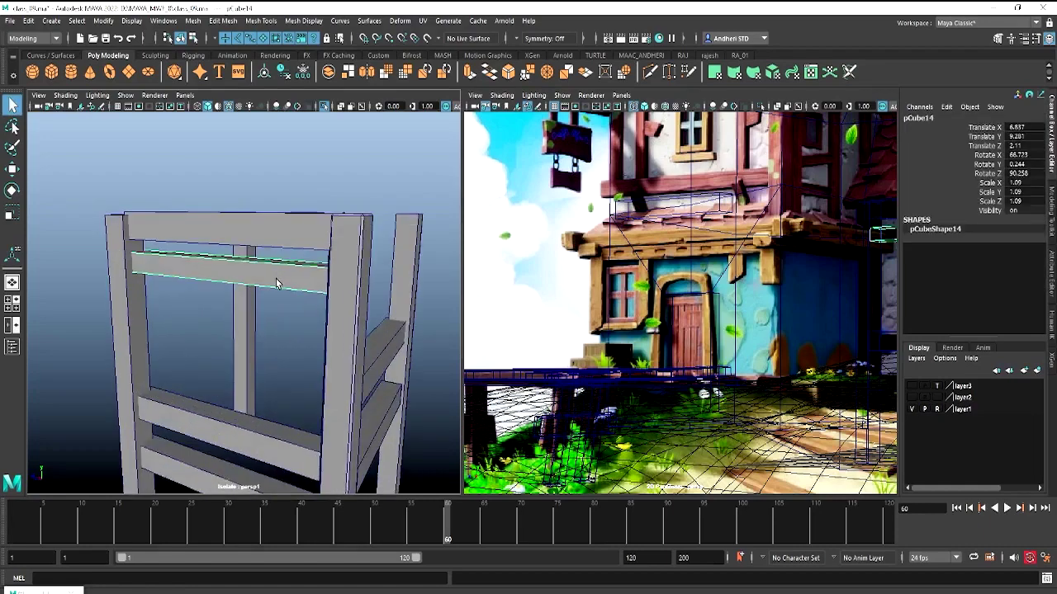
{"action": "right_click", "coordinate": [275, 279]}
{"action": "left_click", "coordinate": [275, 247]}
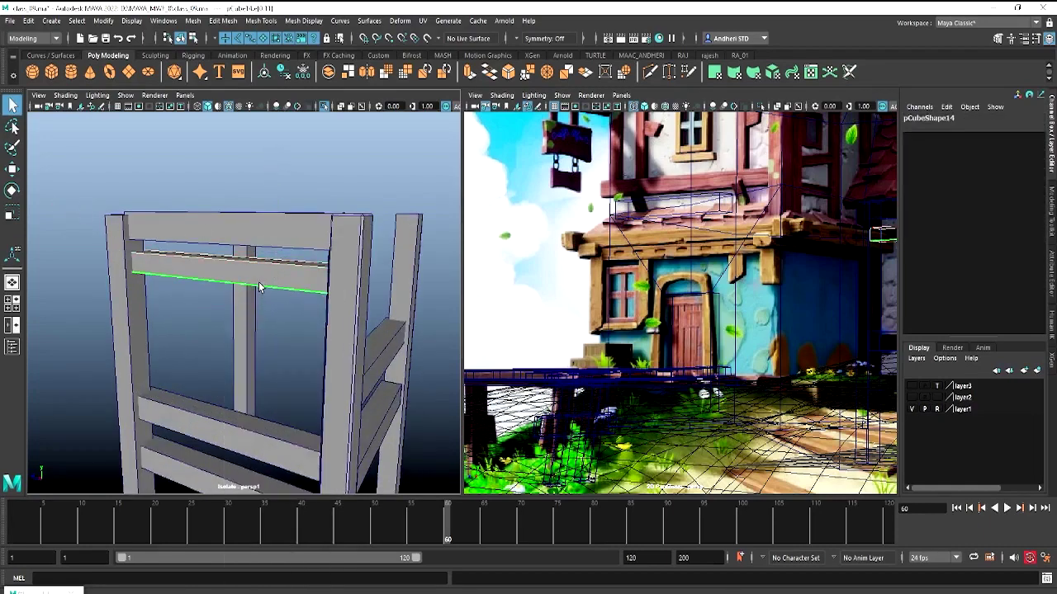
{"action": "right_click_drag", "start_coordinate": [256, 282], "coordinate": [306, 273], "text": "shift"}
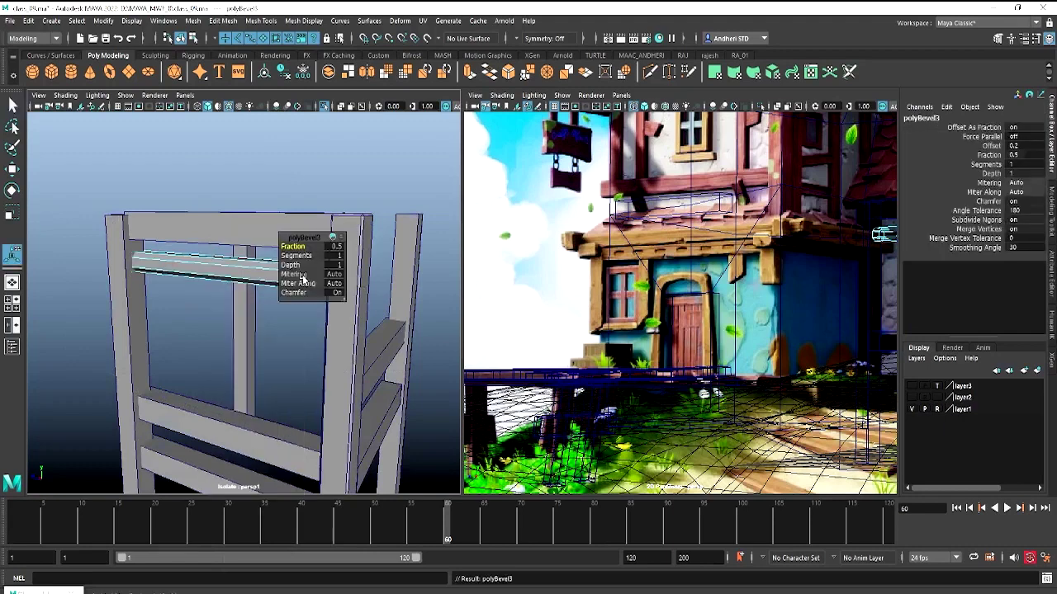
{"action": "left_click", "coordinate": [334, 246]}
{"action": "type", "text": "0.1"}
{"action": "key", "text": "Return"}
Bevel the top rail edge with a 0.13 fraction
{"action": "left_click", "coordinate": [171, 227]}
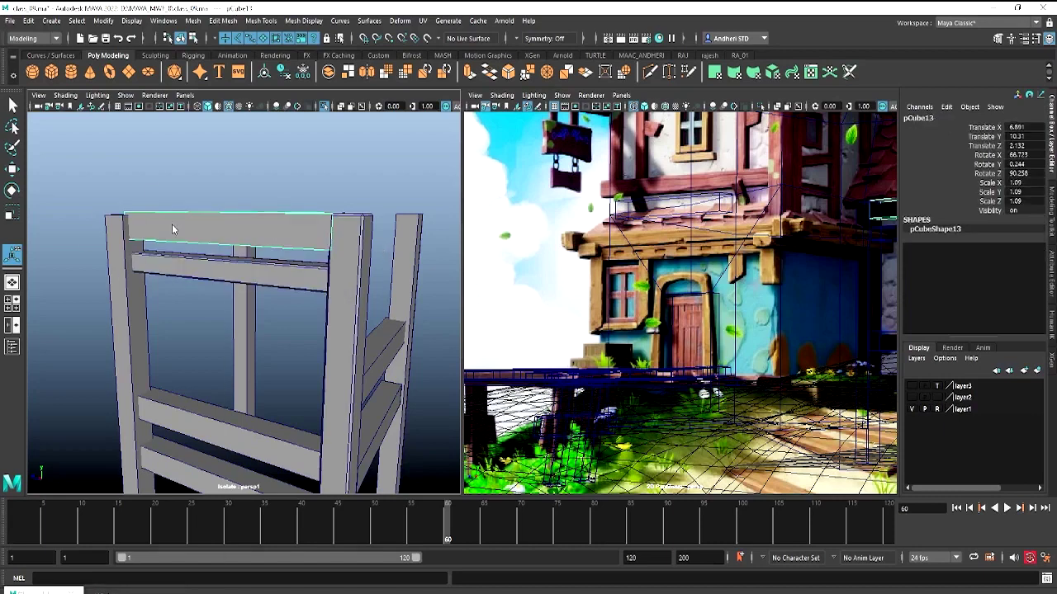
{"action": "key", "text": "q"}
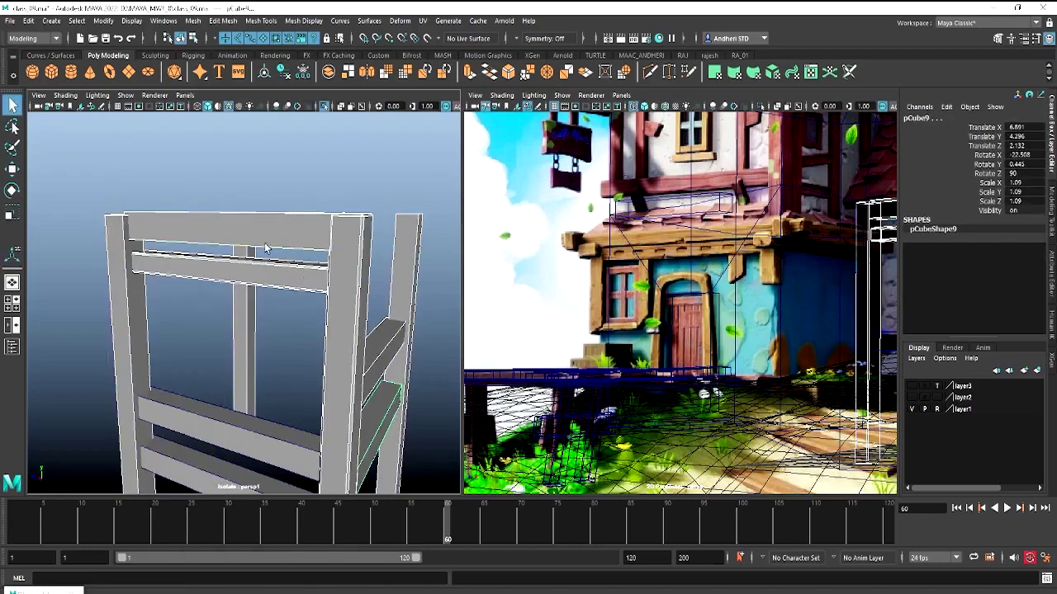
{"action": "right_click_drag", "start_coordinate": [163, 223], "coordinate": [161, 186]}
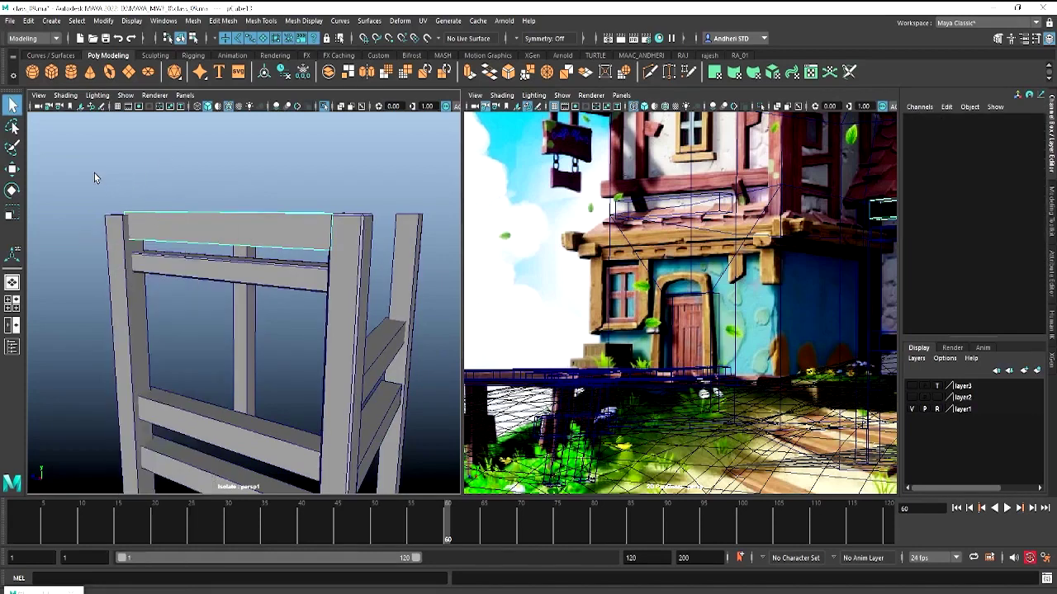
{"action": "right_click_drag", "start_coordinate": [261, 232], "coordinate": [333, 238], "text": "shift"}
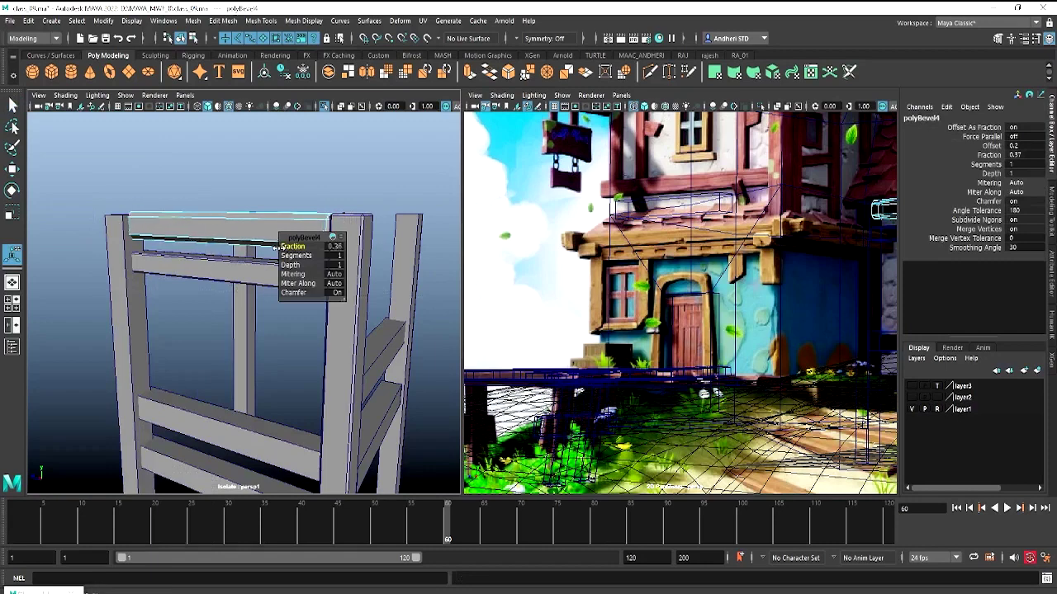
{"action": "left_click_drag", "start_coordinate": [277, 246], "coordinate": [266, 247]}
{"action": "left_click", "coordinate": [333, 246]}
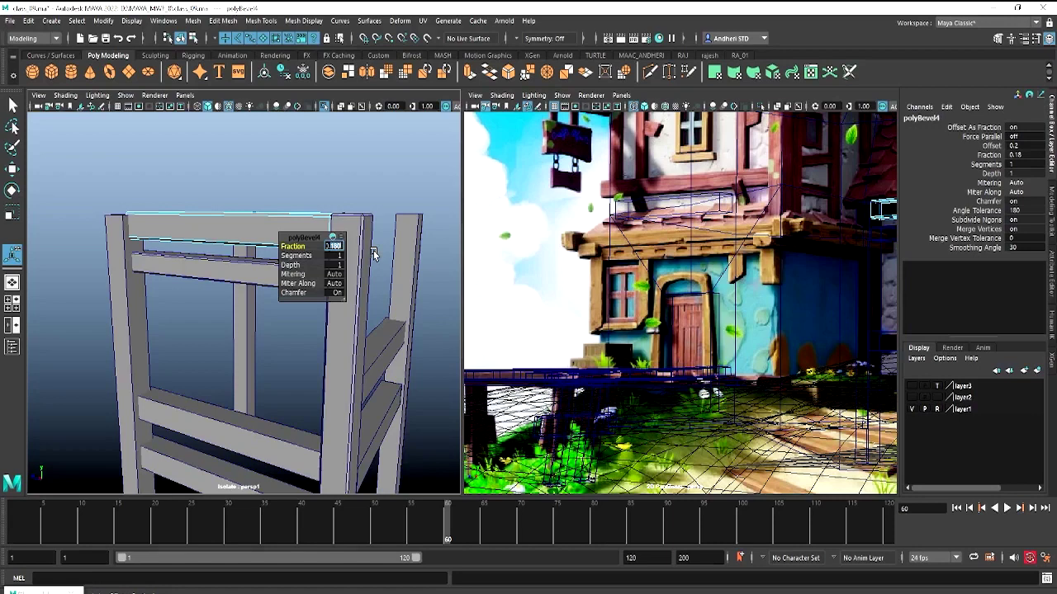
{"action": "type", "text": "30"}
{"action": "key", "text": "Return"}
{"action": "left_click", "coordinate": [176, 193]}
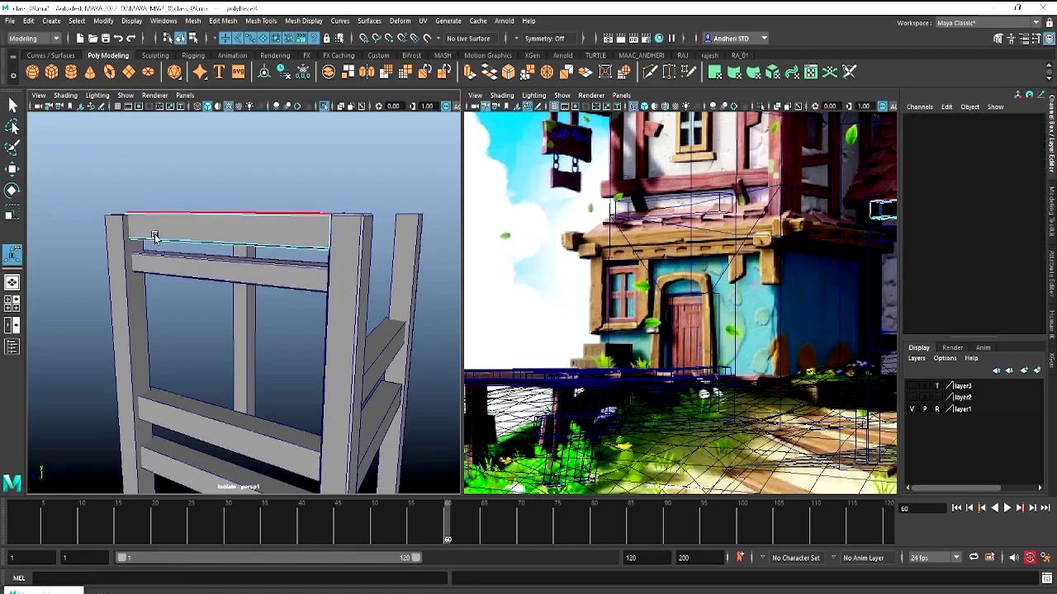
{"action": "key", "text": "q"}
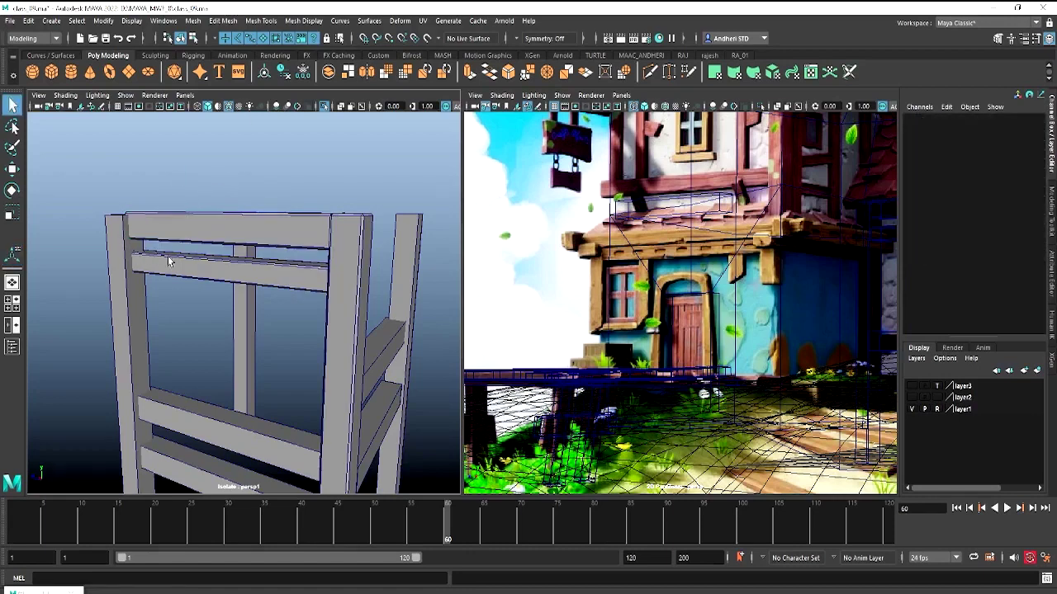
Bevel an edge of the separate back post with a narrow fraction
{"action": "left_click", "coordinate": [335, 273]}
{"action": "left_click_drag", "start_coordinate": [334, 272], "coordinate": [219, 248], "text": "alt"}
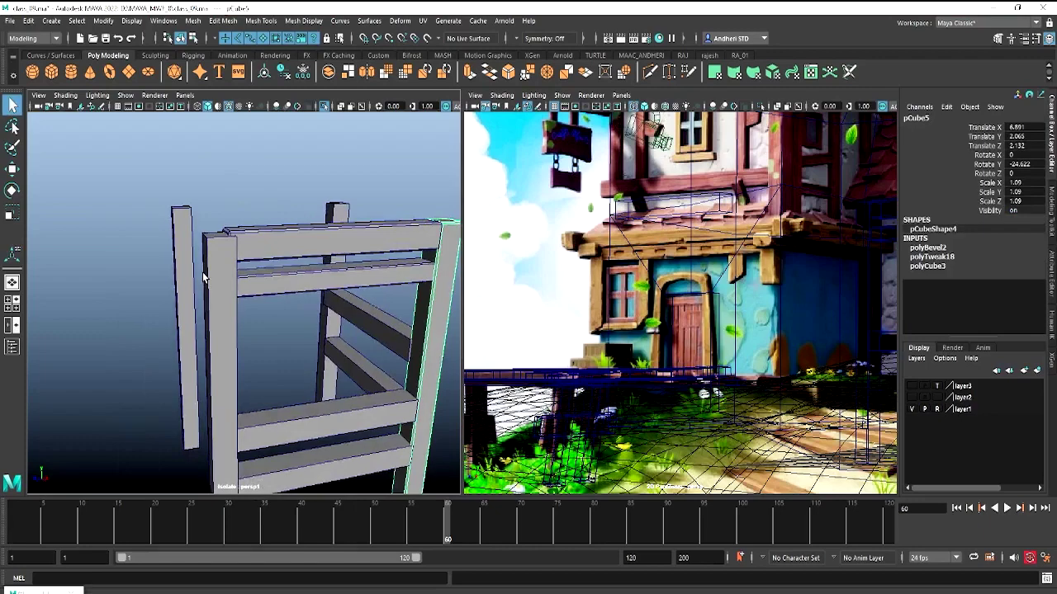
{"action": "left_click", "coordinate": [216, 242]}
{"action": "right_click", "coordinate": [217, 245]}
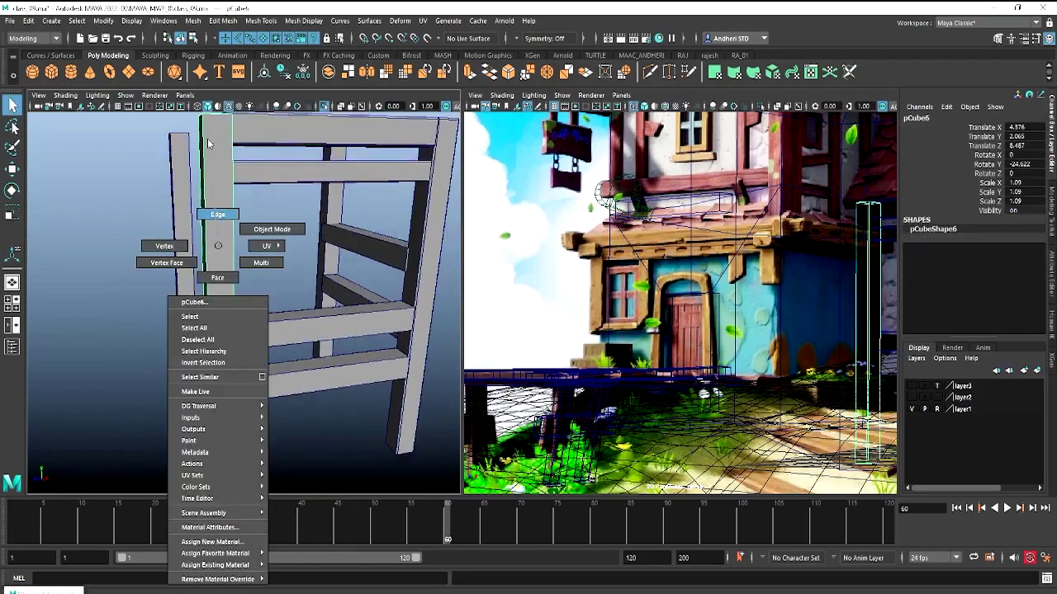
{"action": "scroll", "coordinate": [219, 235], "scroll_direction": "down", "scroll_amount": 5}
{"action": "left_click", "coordinate": [220, 259]}
{"action": "scroll", "coordinate": [231, 263], "scroll_direction": "up", "scroll_amount": 3}
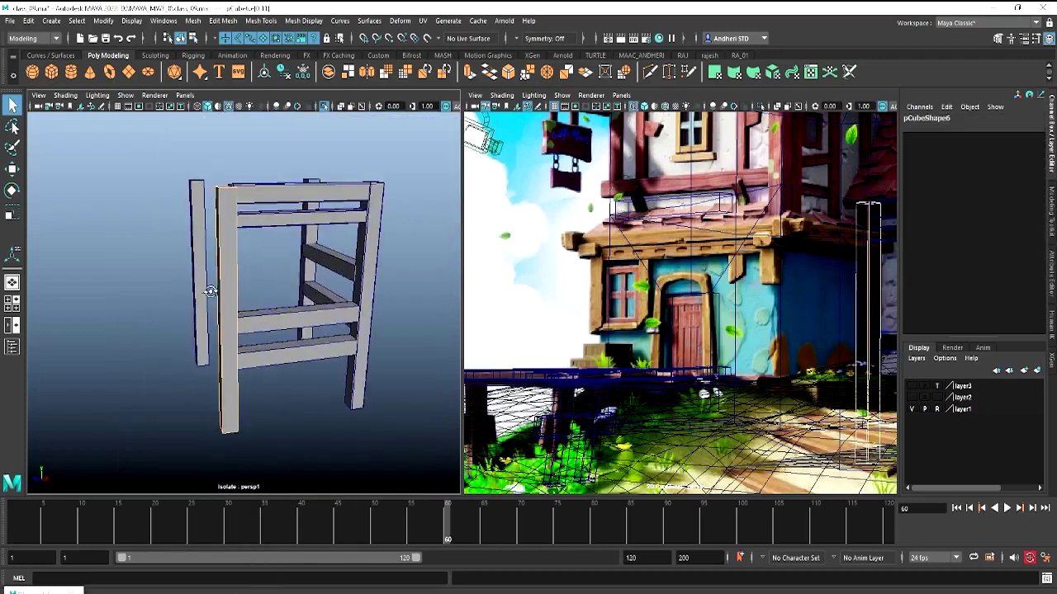
{"action": "scroll", "coordinate": [252, 266], "scroll_direction": "up", "scroll_amount": 2}
{"action": "right_click", "coordinate": [259, 270]}
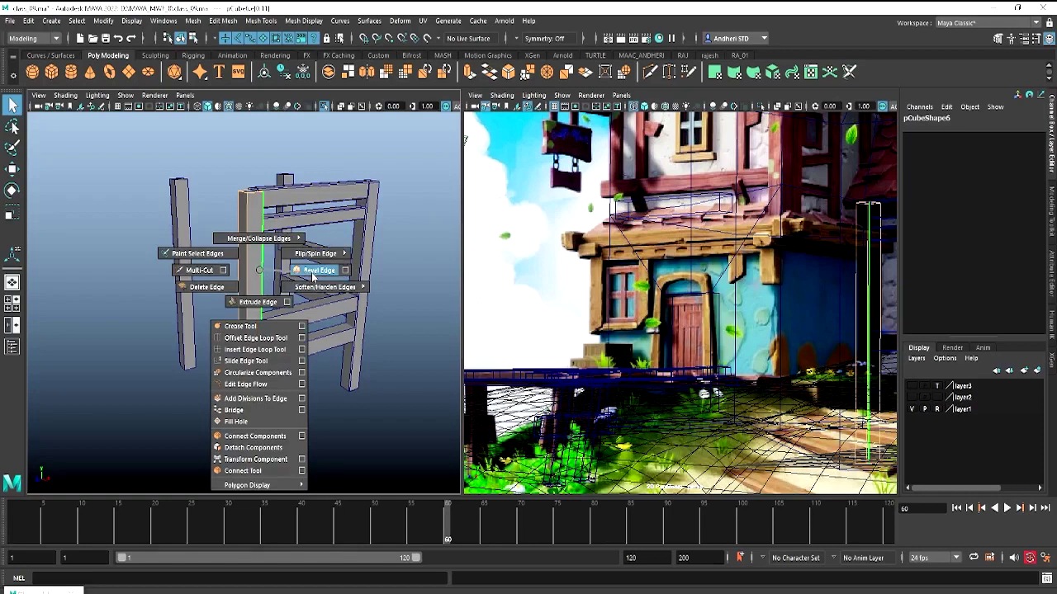
{"action": "left_click", "coordinate": [315, 272]}
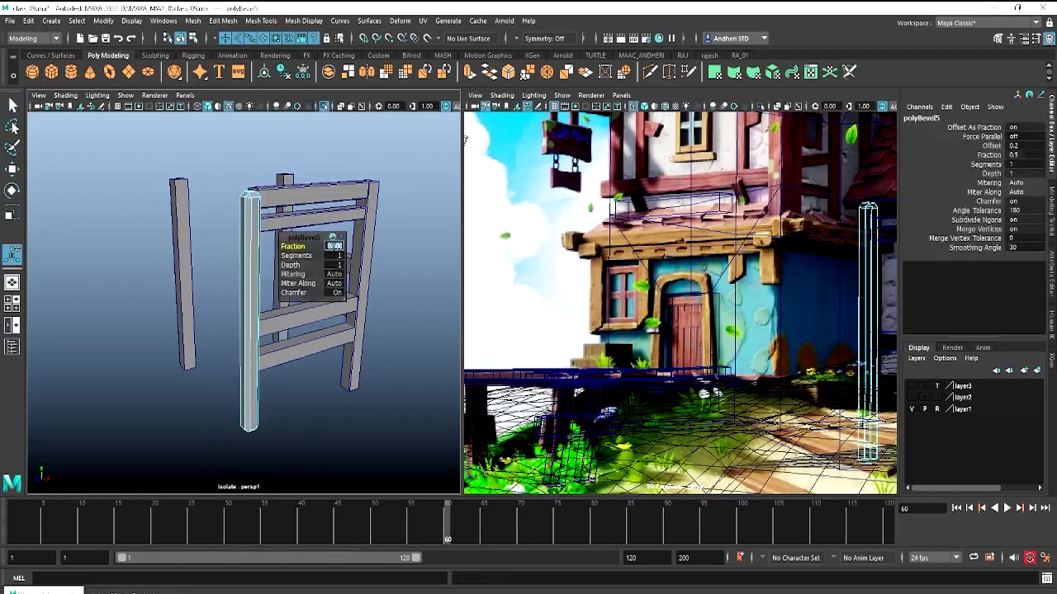
{"action": "type", "text": "0.3"}
{"action": "key", "text": "Return"}
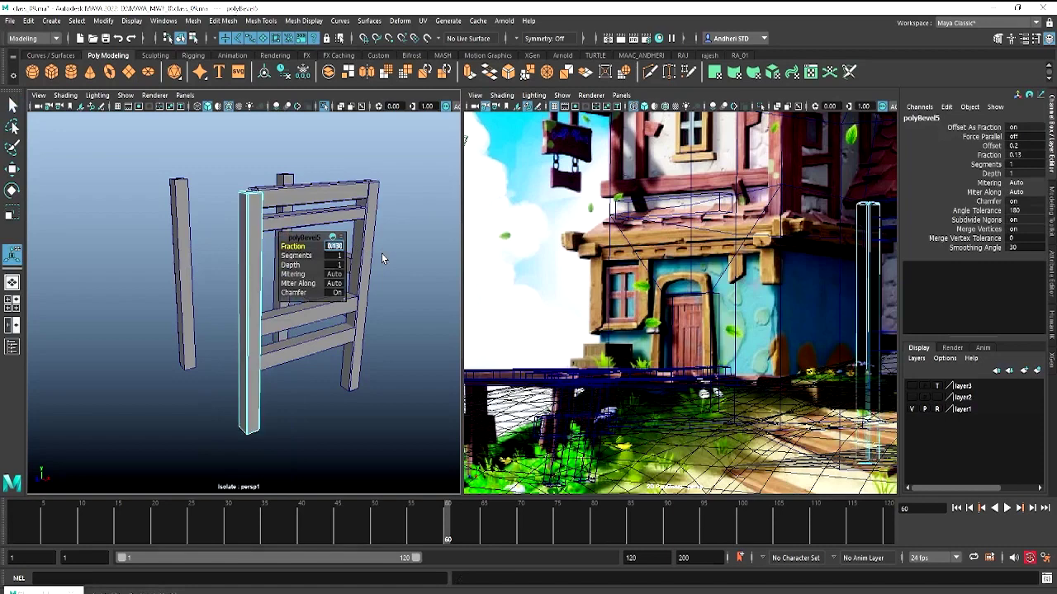
{"action": "left_click", "coordinate": [313, 388]}
Bevel an edge of the lower crossbar with a 0.13 fraction
{"action": "left_click_drag", "start_coordinate": [287, 318], "coordinate": [243, 307], "text": "alt"}
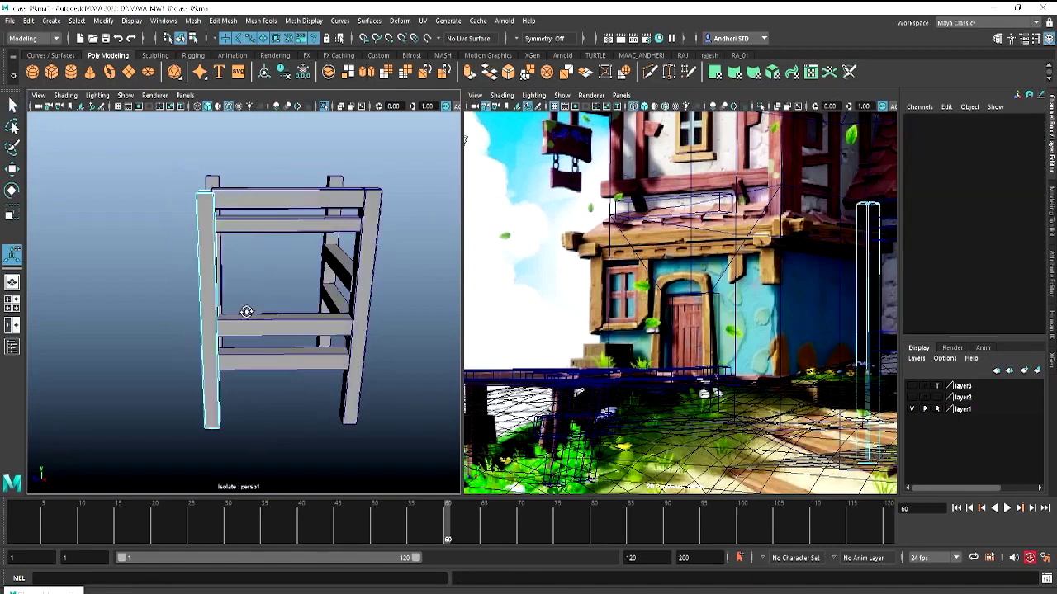
{"action": "right_click_drag", "start_coordinate": [212, 221], "coordinate": [264, 204]}
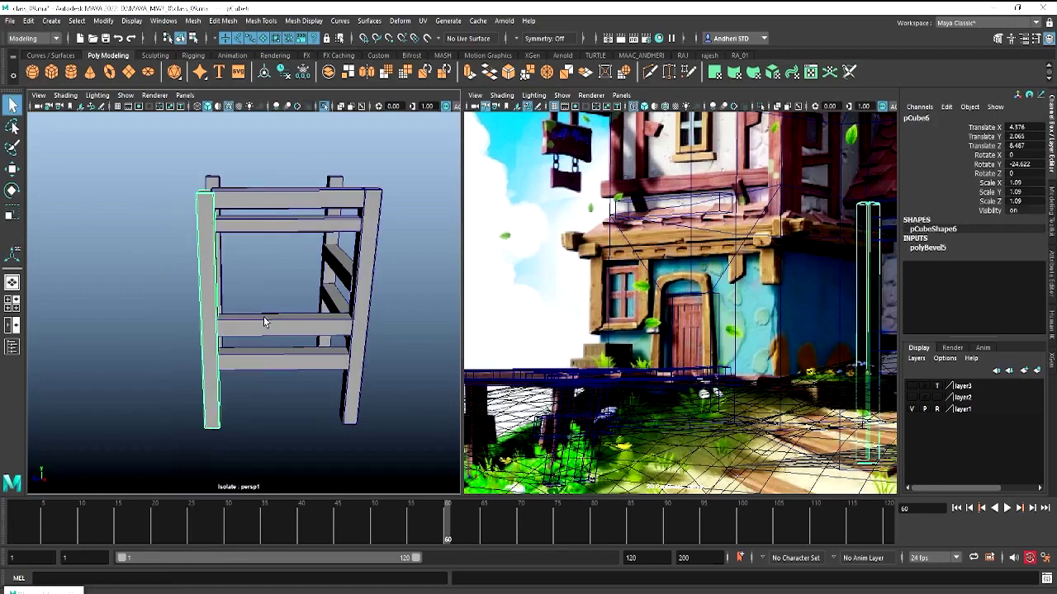
{"action": "left_click", "coordinate": [263, 317]}
{"action": "left_click_drag", "start_coordinate": [263, 316], "coordinate": [225, 209], "text": "alt"}
{"action": "right_click_drag", "start_coordinate": [225, 205], "coordinate": [230, 170]}
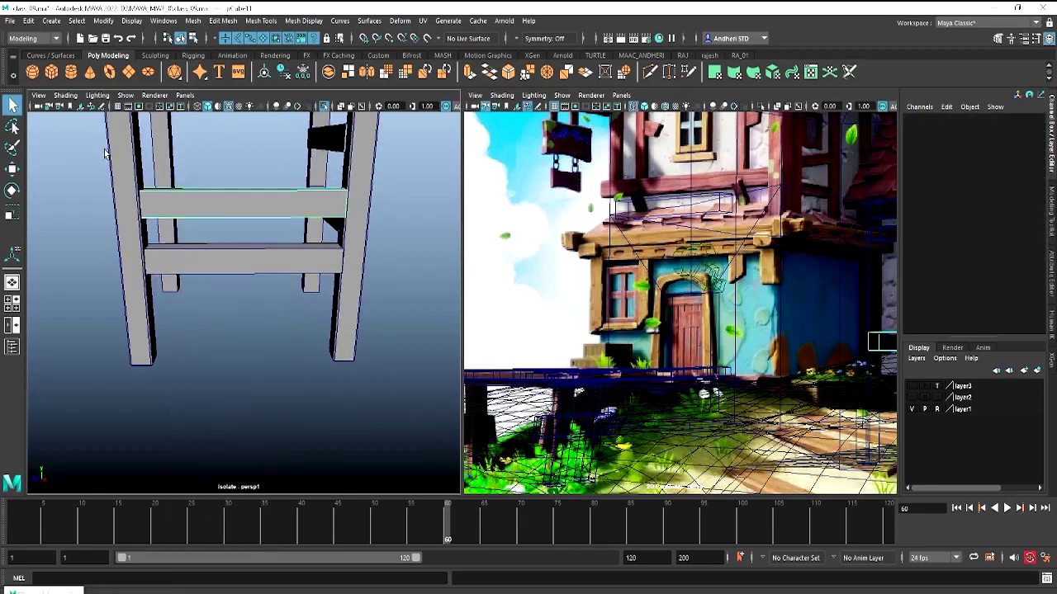
{"action": "left_click", "coordinate": [275, 213]}
{"action": "right_click_drag", "start_coordinate": [275, 213], "coordinate": [360, 217], "text": "shift"}
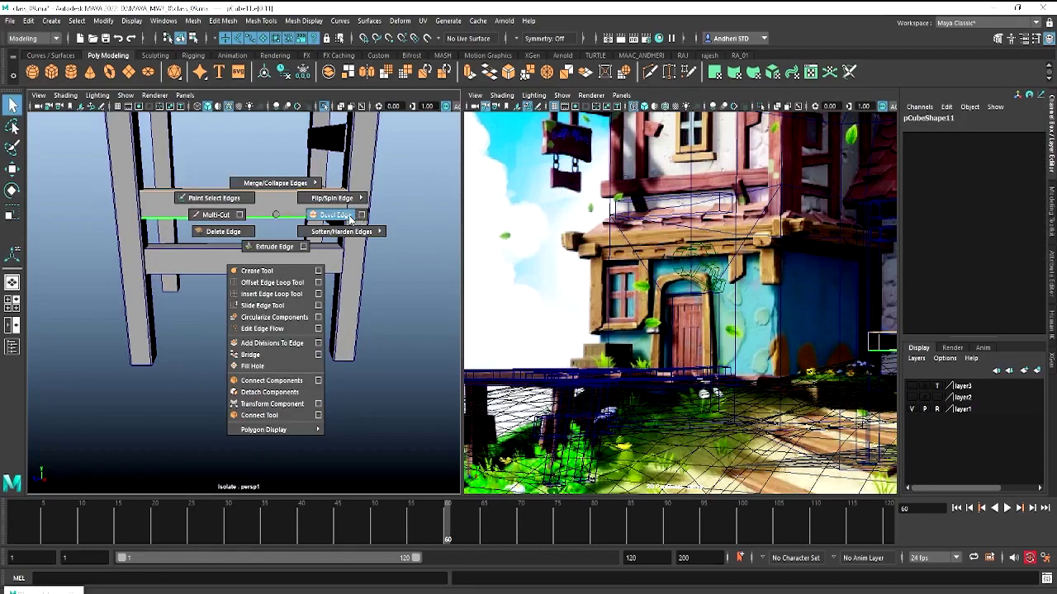
{"action": "right_click_drag", "start_coordinate": [360, 216], "coordinate": [339, 214], "text": "shift"}
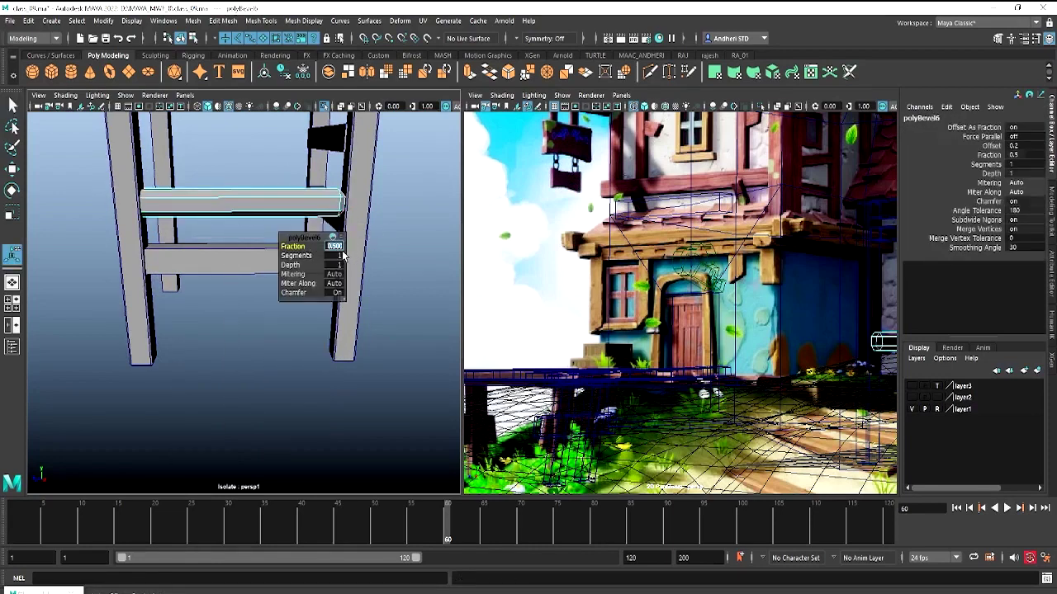
{"action": "left_click", "coordinate": [339, 248]}
{"action": "type", "text": "0.1"}
{"action": "type", "text": "30"}
{"action": "key", "text": "Return"}
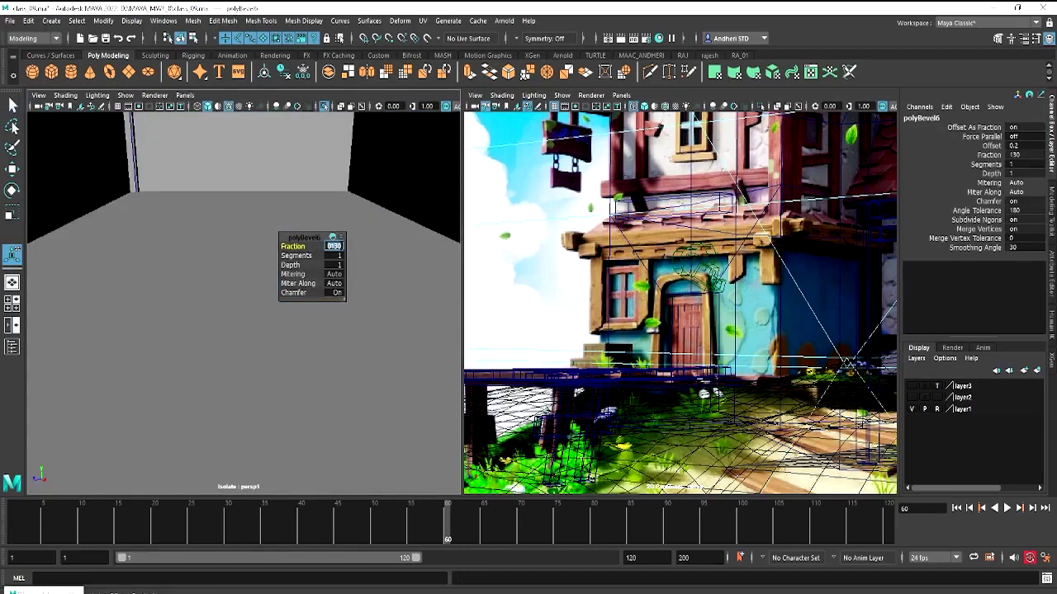
{"action": "type", "text": "1"}
{"action": "key", "text": "Return"}
Bevel the edges of the separate left leg with a narrow fraction
{"action": "left_click", "coordinate": [208, 306]}
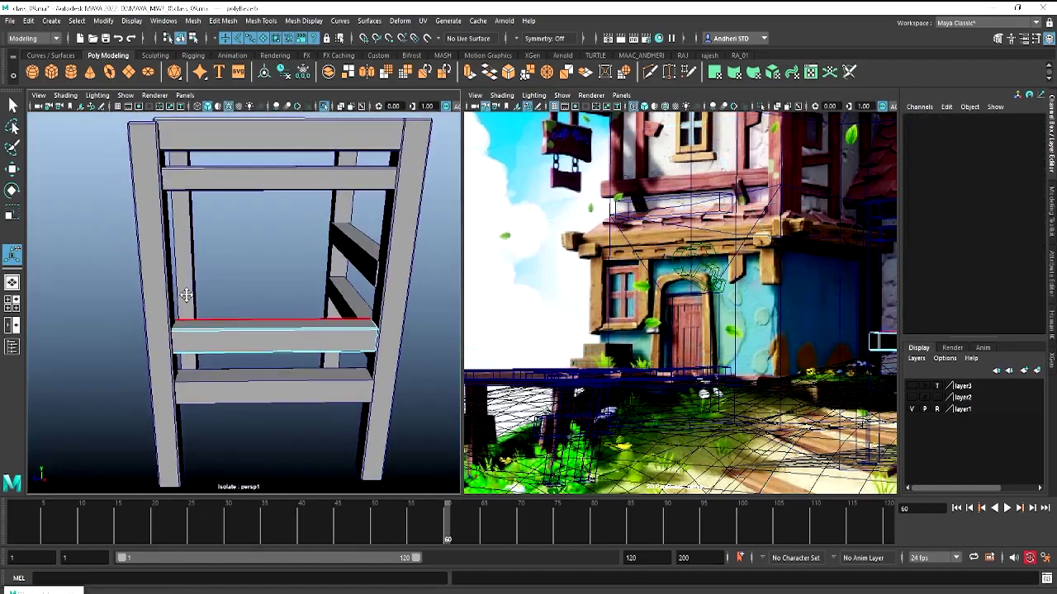
{"action": "left_click_drag", "start_coordinate": [153, 266], "coordinate": [114, 256], "text": "alt"}
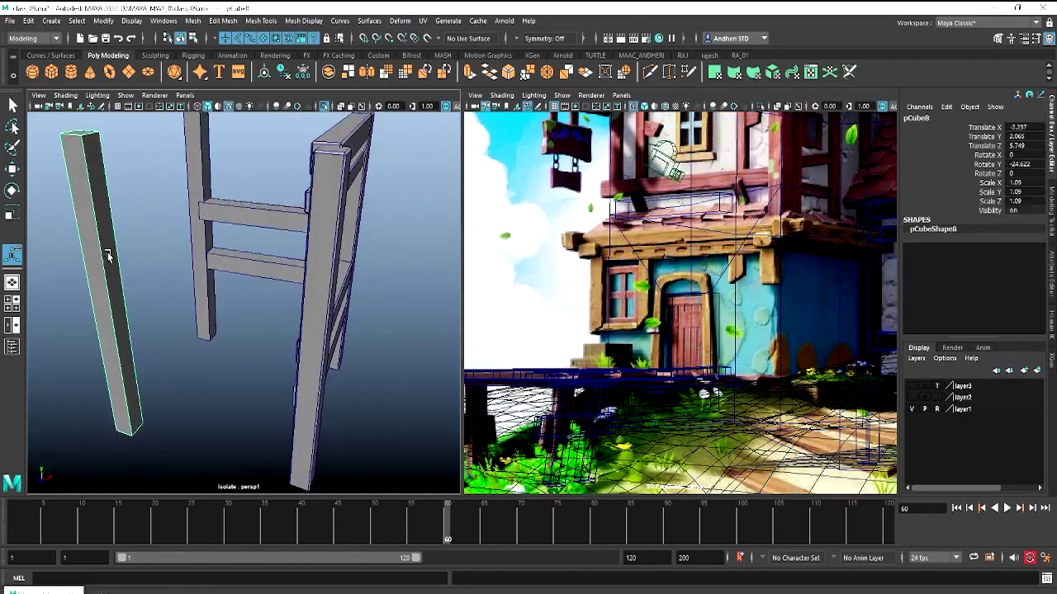
{"action": "scroll", "coordinate": [122, 191], "scroll_direction": "down", "scroll_amount": 5}
{"action": "left_click_drag", "start_coordinate": [125, 196], "coordinate": [210, 408]}
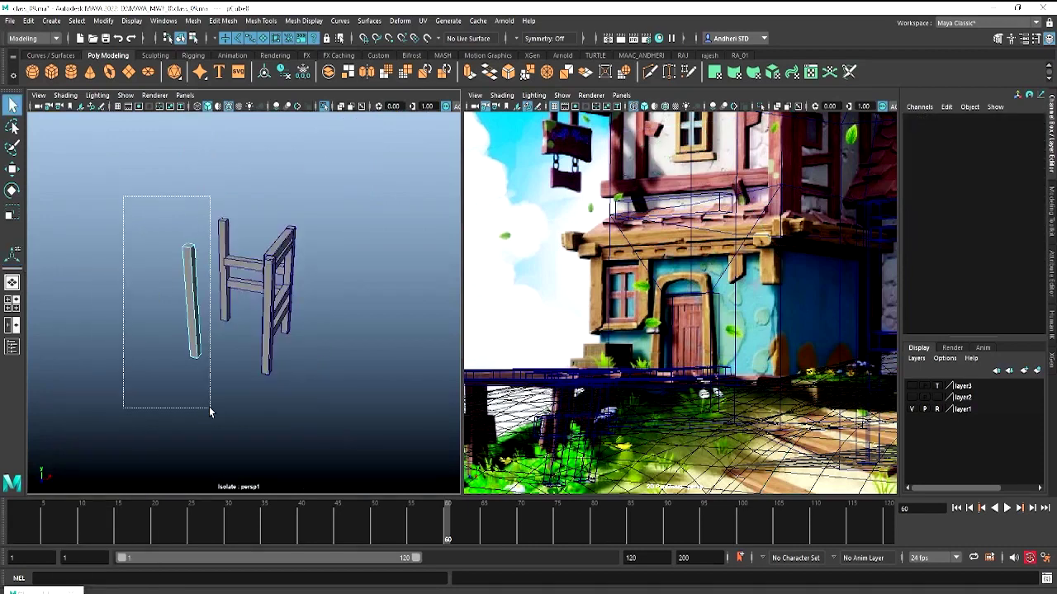
{"action": "right_click_drag", "start_coordinate": [192, 273], "coordinate": [239, 266], "text": "shift"}
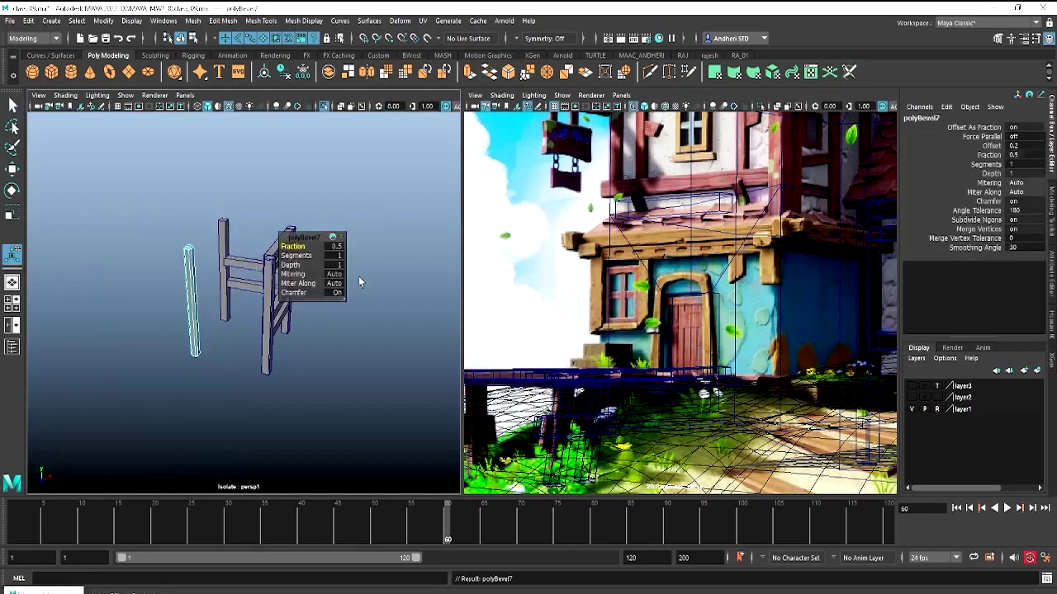
{"action": "left_click", "coordinate": [336, 246]}
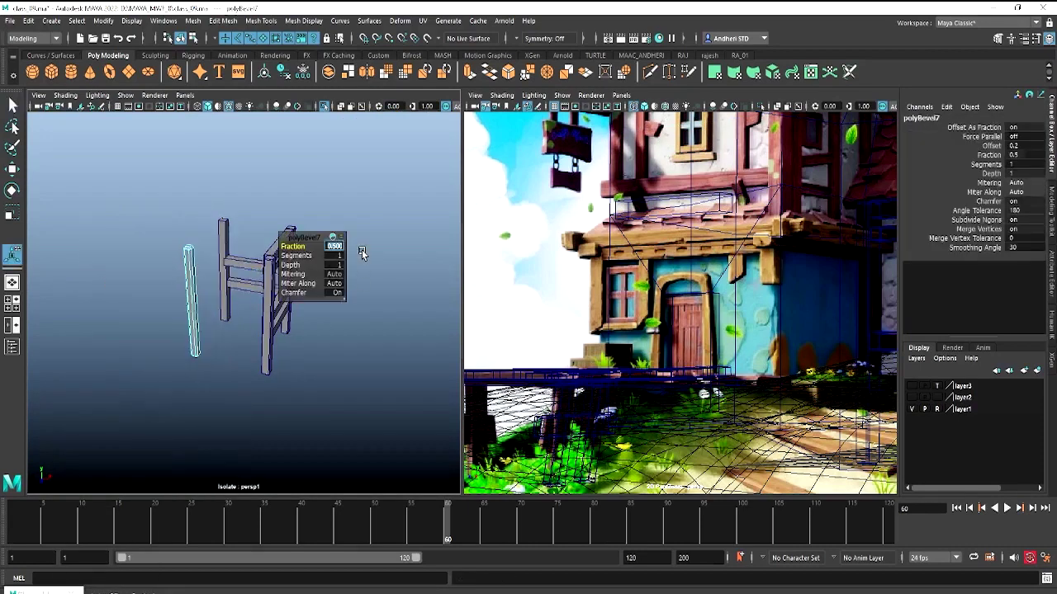
{"action": "type", "text": "0"}
{"action": "key", "text": "Return"}
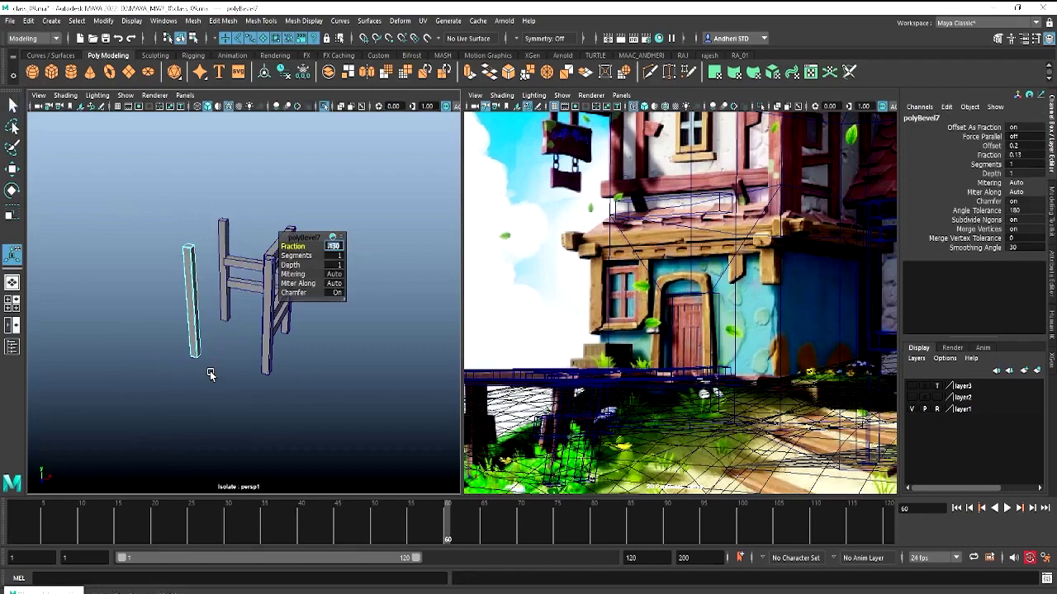
Bevel the lower rail's edges at 0.13, then select and focus on that rail
{"action": "mouse_move", "coordinate": [235, 274]}
{"action": "left_mouse_down", "text": "alt"}
{"action": "mouse_move", "coordinate": [291, 264]}
{"action": "mouse_move", "coordinate": [277, 266]}
{"action": "left_mouse_up", "text": "alt"}
{"action": "scroll", "coordinate": [291, 264], "scroll_direction": "up", "scroll_amount": 5}
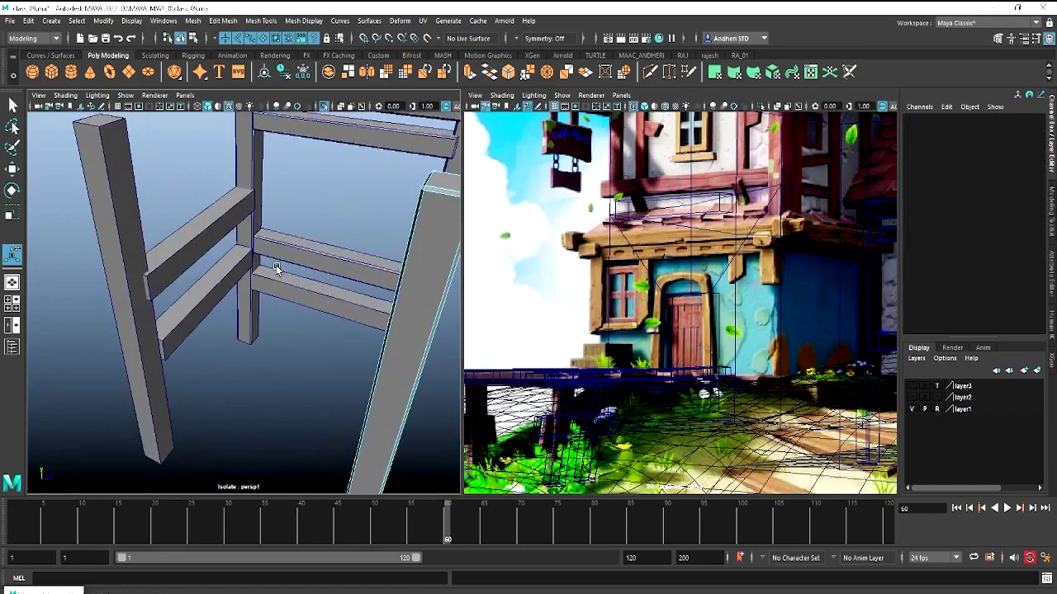
{"action": "right_click_drag", "start_coordinate": [393, 309], "coordinate": [436, 262]}
{"action": "left_click", "coordinate": [312, 350]}
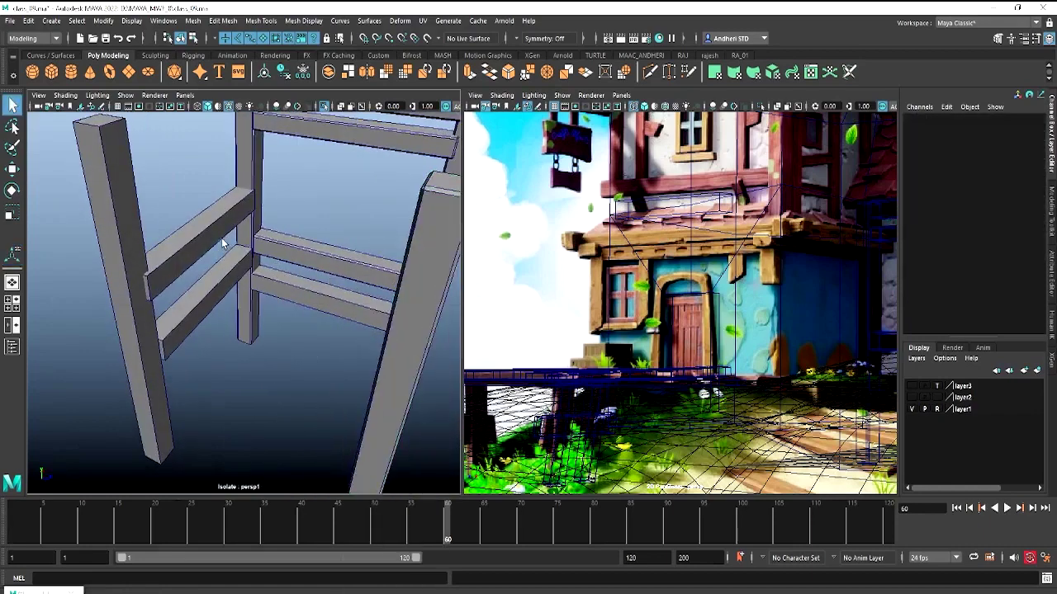
{"action": "left_click", "coordinate": [294, 288]}
{"action": "left_click_drag", "start_coordinate": [294, 287], "coordinate": [287, 243], "text": "alt"}
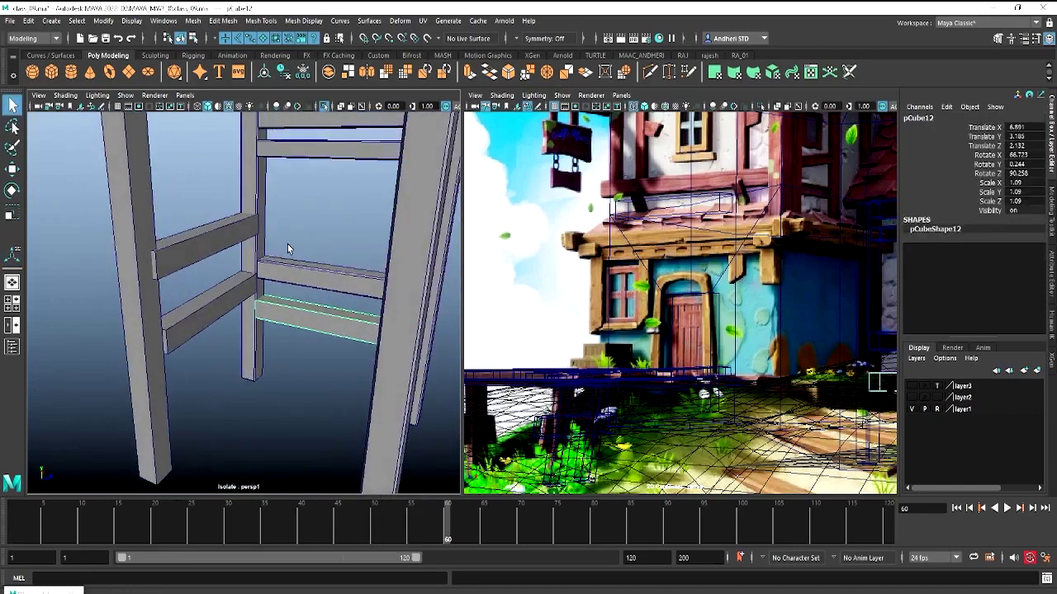
{"action": "mouse_move", "coordinate": [293, 281]}
{"action": "right_mouse_down"}
{"action": "mouse_move", "coordinate": [364, 265]}
{"action": "mouse_move", "coordinate": [290, 222]}
{"action": "right_mouse_up"}
{"action": "mouse_move", "coordinate": [314, 349]}
{"action": "left_mouse_down", "text": "alt"}
{"action": "mouse_move", "coordinate": [215, 347]}
{"action": "mouse_move", "coordinate": [241, 342]}
{"action": "left_mouse_up", "text": "alt"}
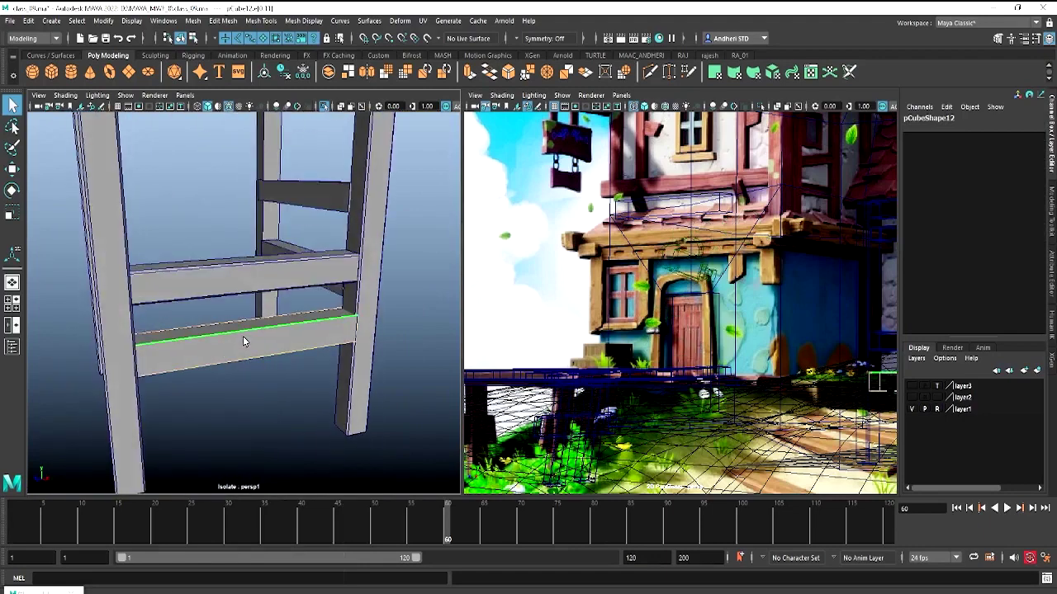
{"action": "right_click_drag", "start_coordinate": [243, 336], "coordinate": [289, 337], "text": "shift"}
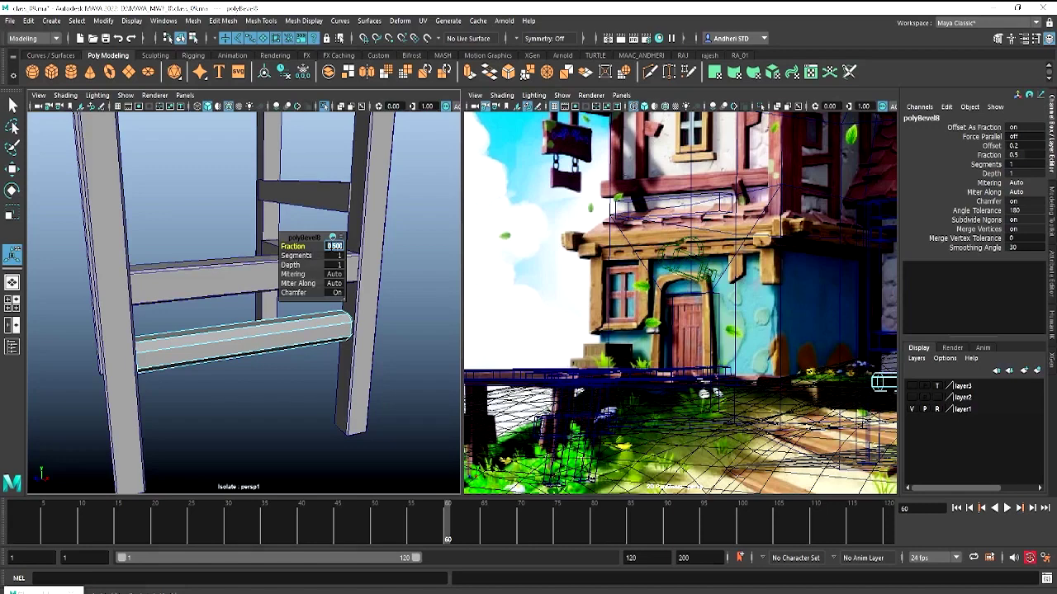
{"action": "type", "text": "0"}
{"action": "key", "text": "Return"}
{"action": "left_click", "coordinate": [305, 396]}
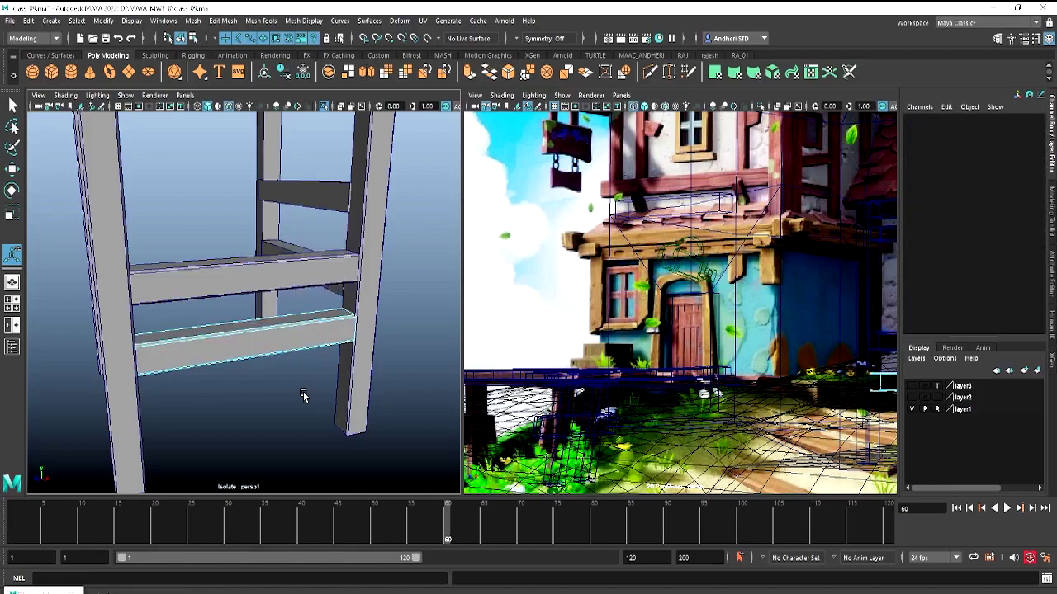
{"action": "right_click_drag", "start_coordinate": [273, 281], "coordinate": [319, 317]}
{"action": "left_click", "coordinate": [254, 379]}
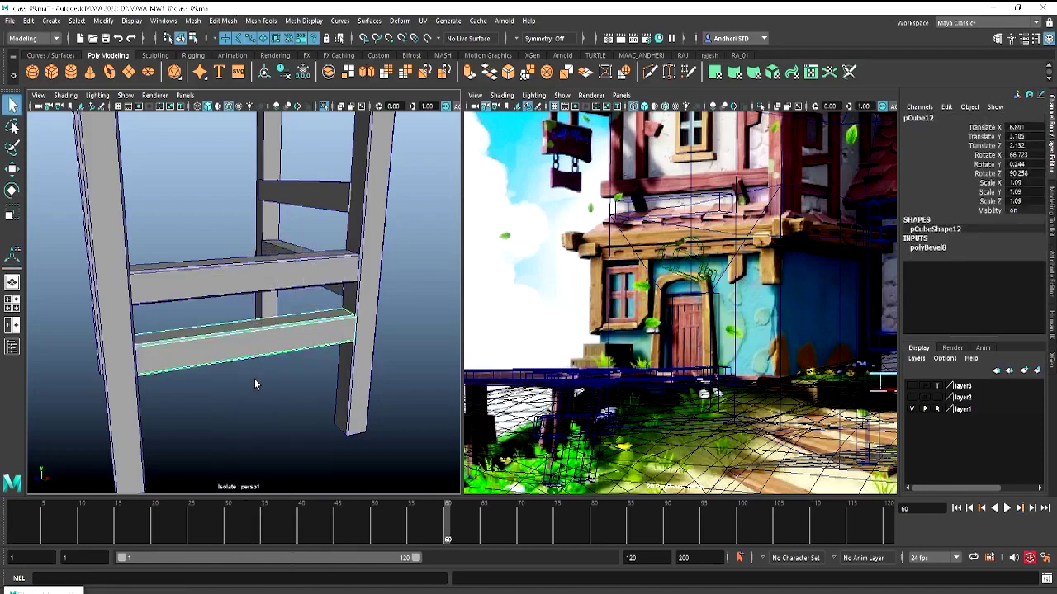
{"action": "key", "text": "ctrl+1"}
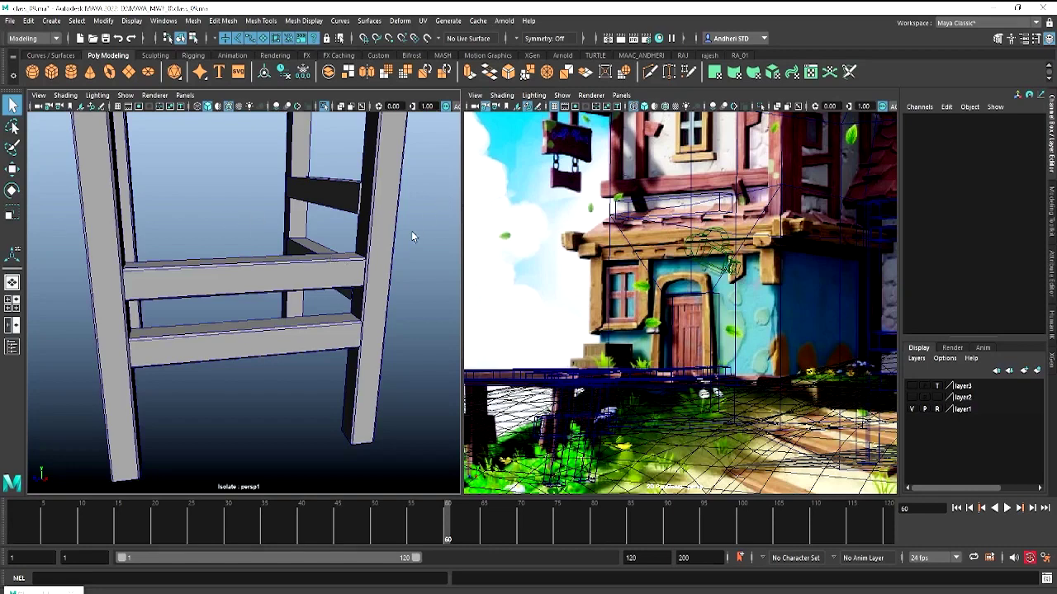
Bevel the middle rail's edges with a 0.13 fraction
{"action": "mouse_move", "coordinate": [246, 290]}
{"action": "left_mouse_down", "text": "alt"}
{"action": "mouse_move", "coordinate": [301, 306]}
{"action": "mouse_move", "coordinate": [276, 281]}
{"action": "left_mouse_up", "text": "alt"}
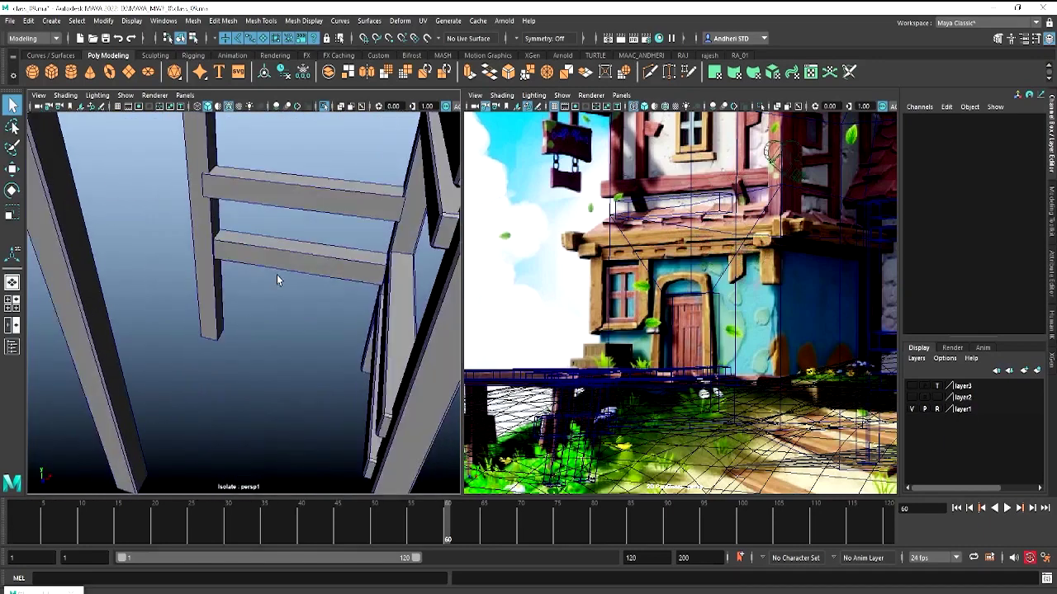
{"action": "left_click", "coordinate": [278, 252]}
{"action": "mouse_move", "coordinate": [280, 254]}
{"action": "right_mouse_down", "text": "shift"}
{"action": "mouse_move", "coordinate": [348, 254]}
{"action": "mouse_move", "coordinate": [281, 254]}
{"action": "right_mouse_up", "text": "shift"}
{"action": "right_click", "coordinate": [282, 254]}
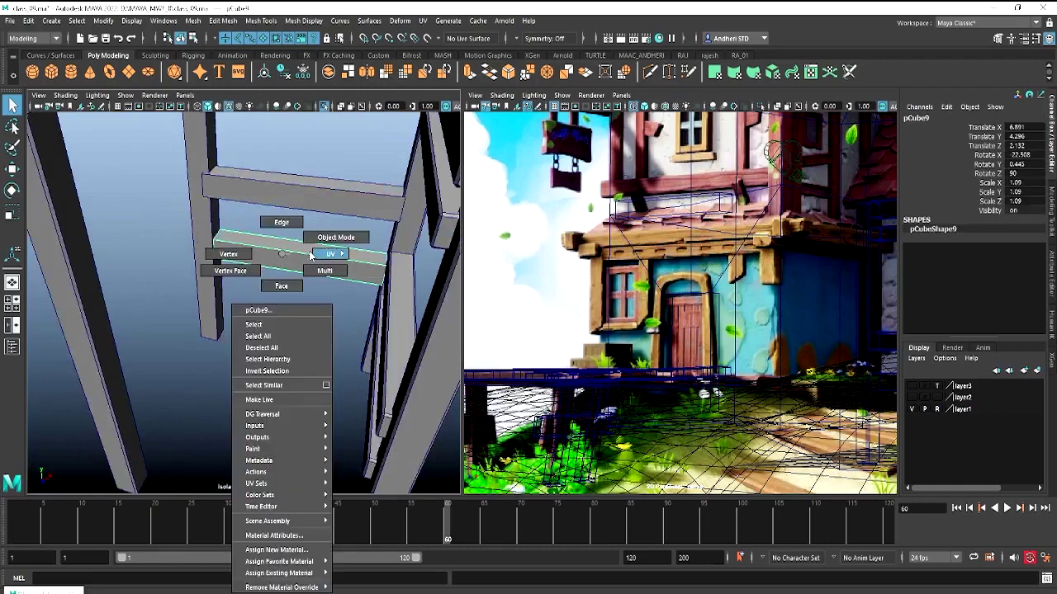
{"action": "right_click", "coordinate": [279, 254]}
{"action": "right_click", "coordinate": [281, 254]}
{"action": "left_click", "coordinate": [177, 205]}
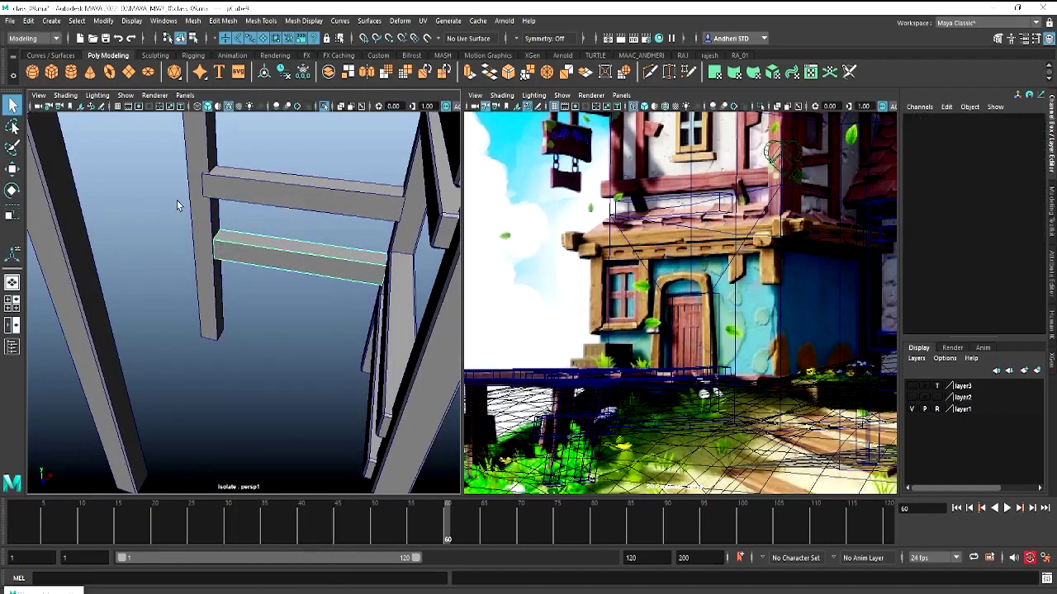
{"action": "left_click", "coordinate": [319, 257]}
{"action": "right_click_drag", "start_coordinate": [319, 260], "coordinate": [360, 263], "text": "shift"}
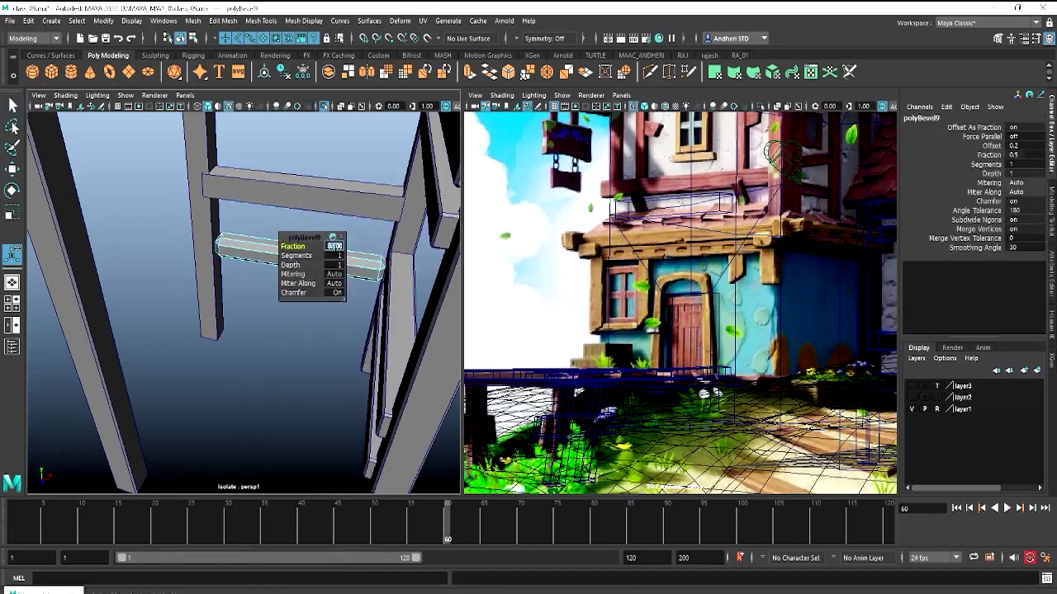
{"action": "type", "text": "0.13"}
{"action": "key", "text": "Return"}
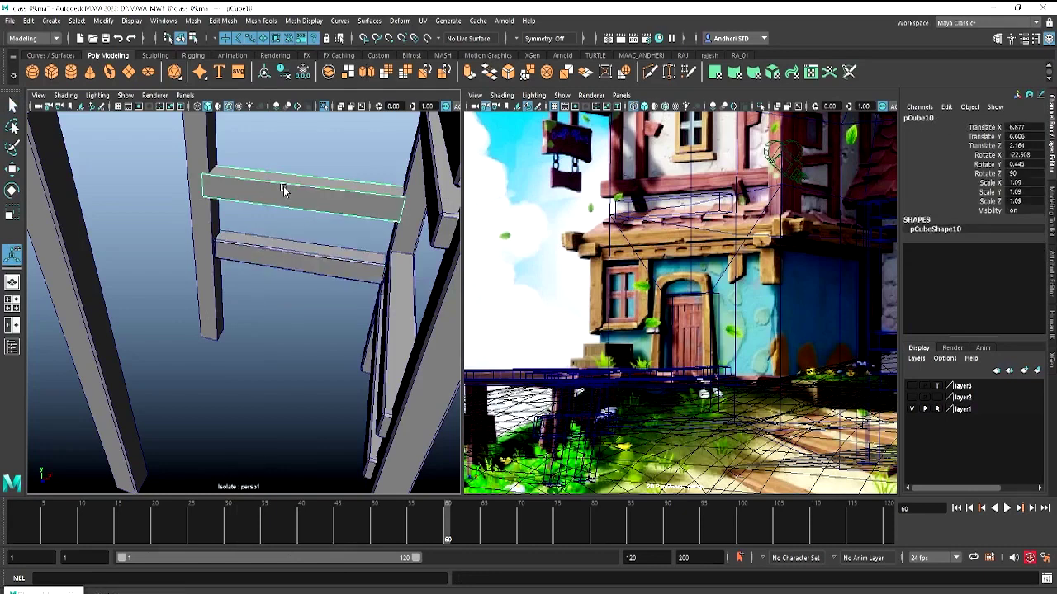
Bevel the top crossbeam's edges with a 0.13 fraction
{"action": "right_click_drag", "start_coordinate": [282, 190], "coordinate": [333, 170]}
{"action": "left_click", "coordinate": [309, 201]}
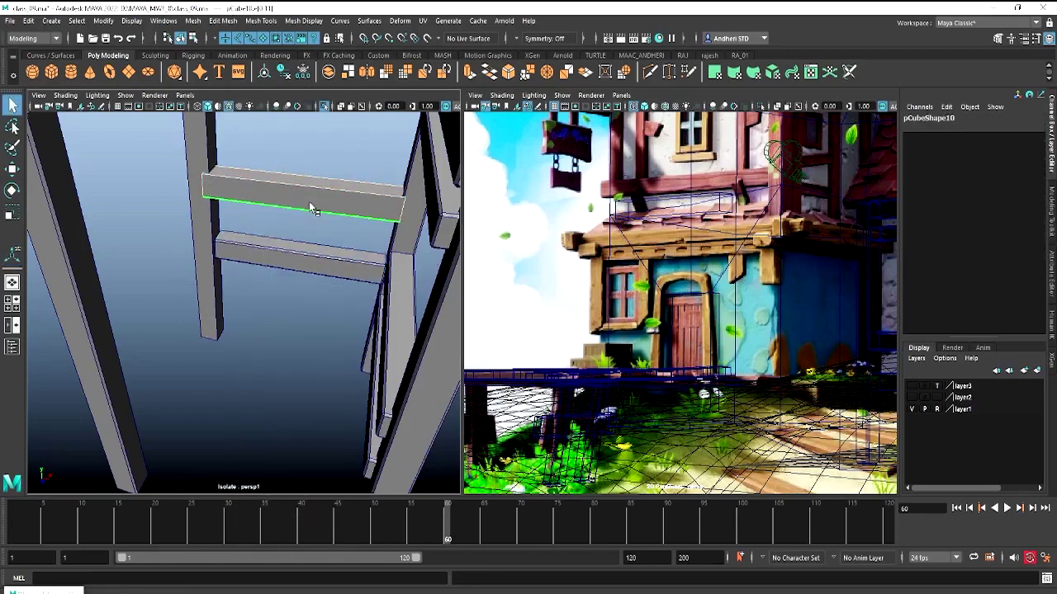
{"action": "right_click_drag", "start_coordinate": [302, 195], "coordinate": [355, 200], "text": "shift"}
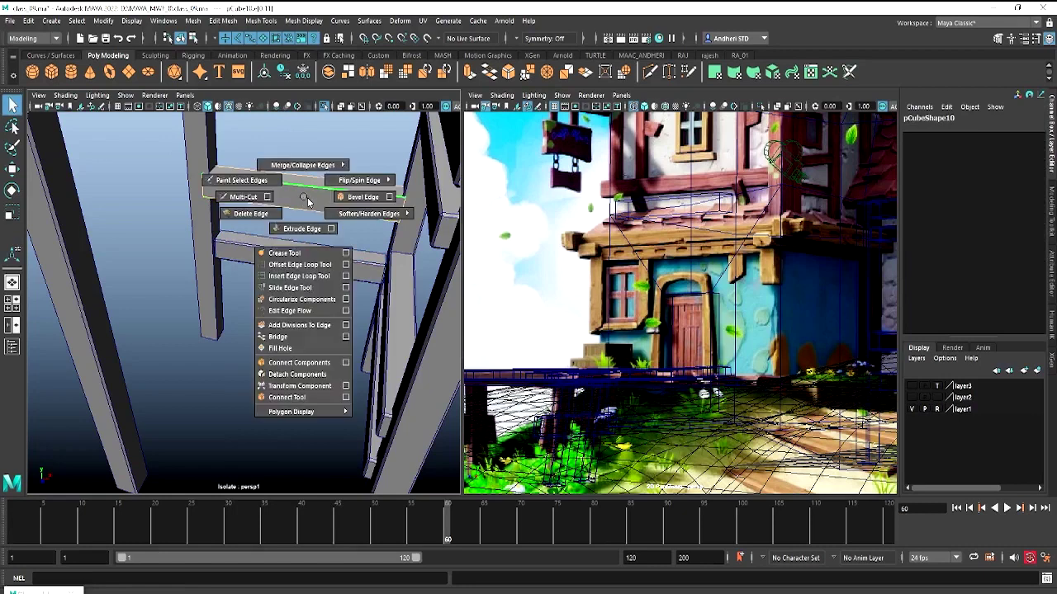
{"action": "left_click", "coordinate": [338, 246]}
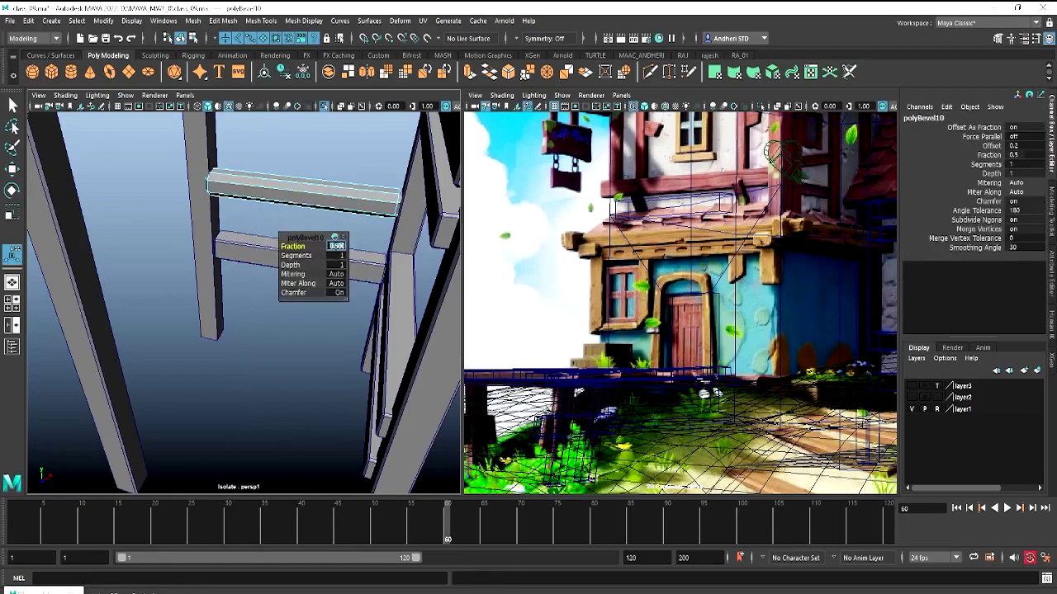
{"action": "type", "text": "0.13"}
{"action": "key", "text": "Return"}
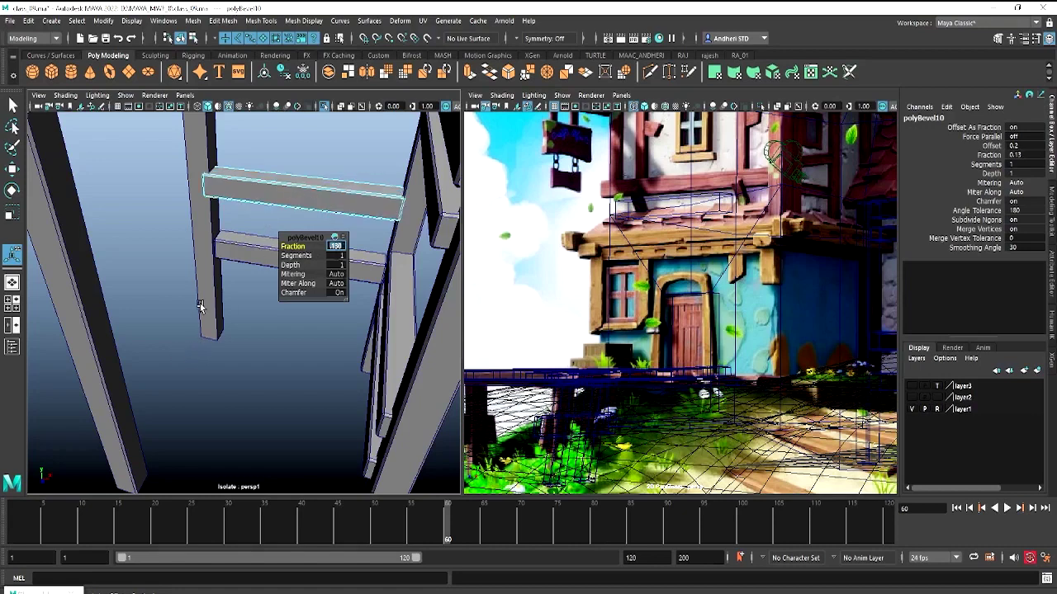
Repeat the bevel on the vertical post at 0.13 and frame the whole chair
{"action": "left_click", "coordinate": [199, 306]}
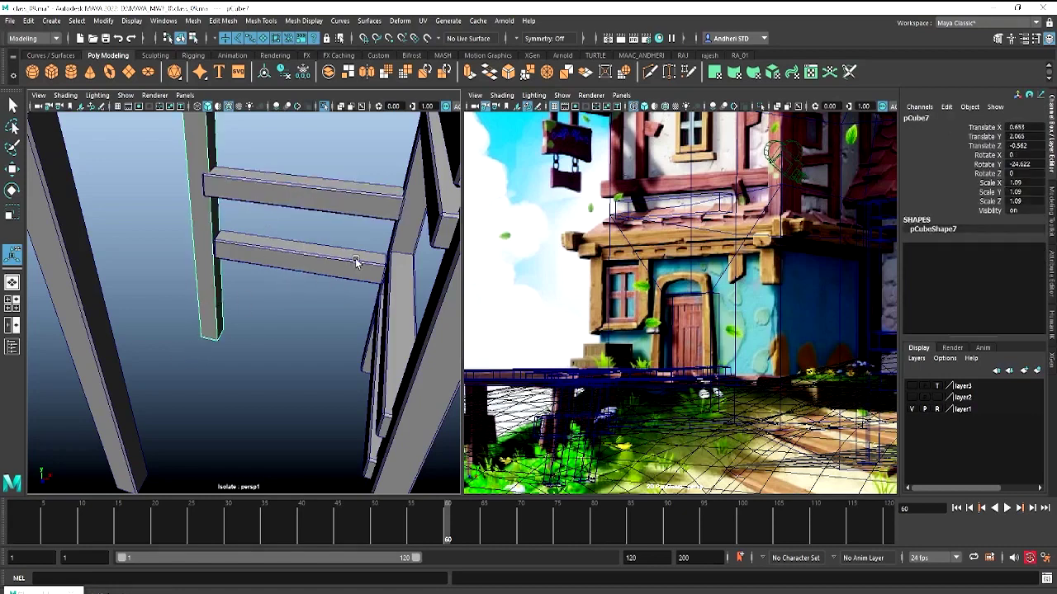
{"action": "key", "text": "ctrl+b"}
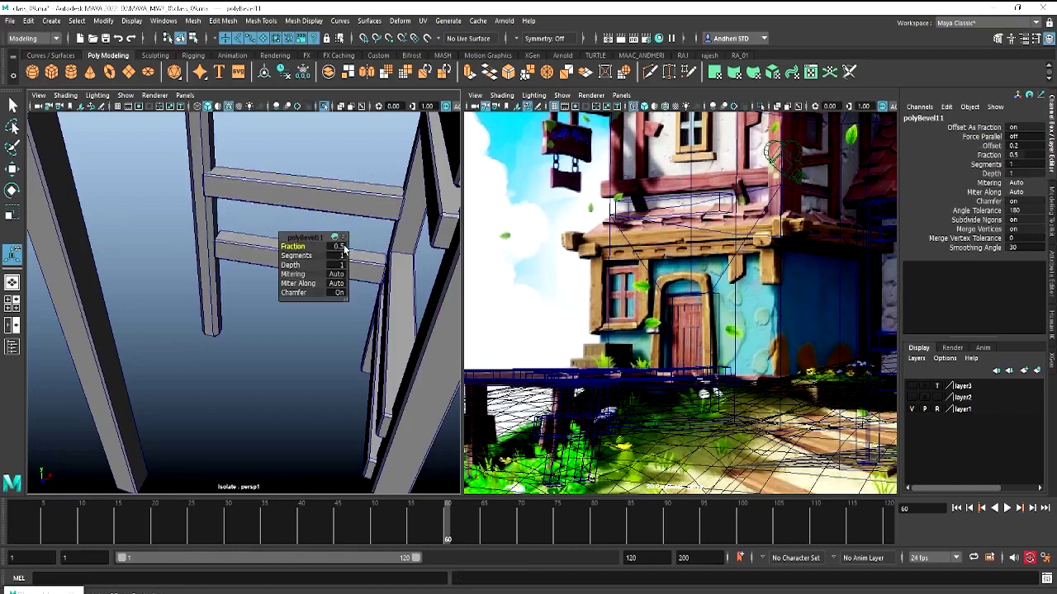
{"action": "left_click", "coordinate": [338, 246]}
{"action": "key", "text": "BackSpace"}
{"action": "type", "text": "30"}
{"action": "key", "text": "Return"}
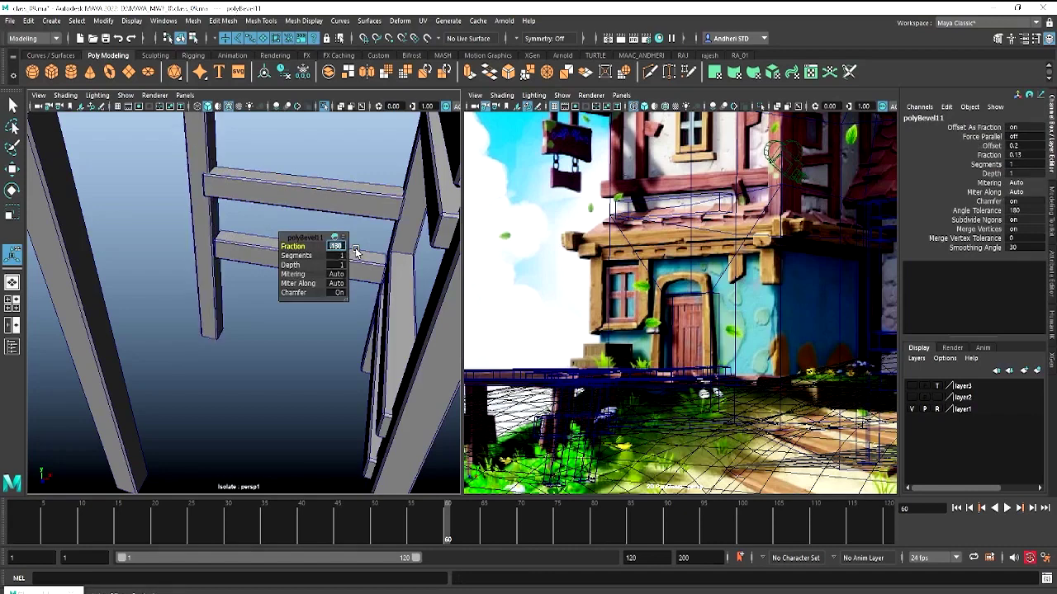
{"action": "left_click", "coordinate": [238, 389]}
{"action": "key", "text": "f"}
{"action": "mouse_move", "coordinate": [248, 388]}
{"action": "left_mouse_down", "text": "alt"}
{"action": "mouse_move", "coordinate": [217, 366]}
{"action": "mouse_move", "coordinate": [210, 385]}
{"action": "left_mouse_up", "text": "alt"}
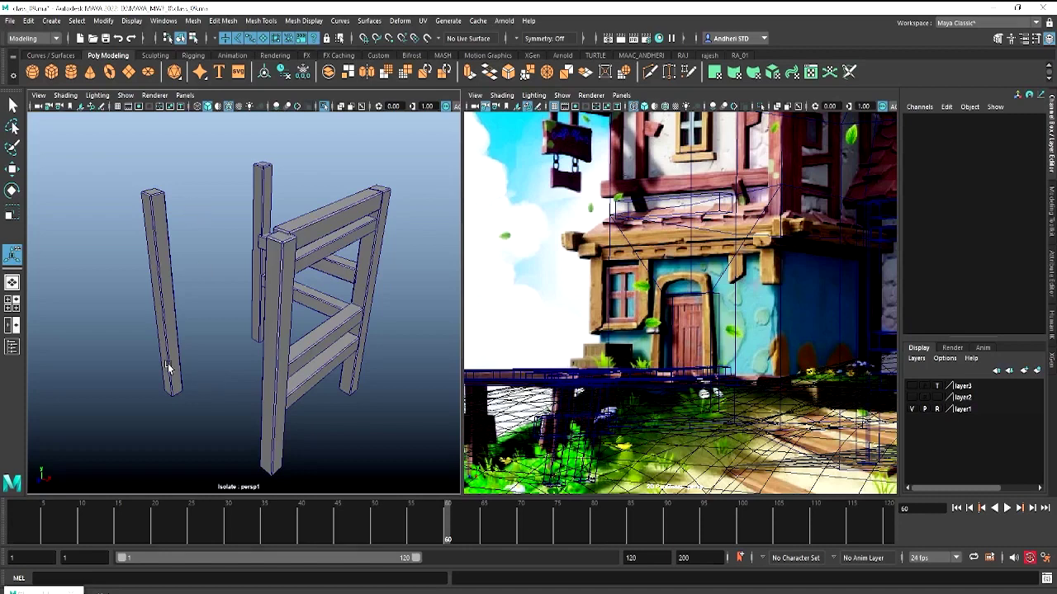
Exit Isolate Select to show the whole house scene, then zoom in on the house
{"action": "left_click_drag", "start_coordinate": [173, 368], "coordinate": [227, 268], "text": "alt"}
{"action": "left_click", "coordinate": [329, 109]}
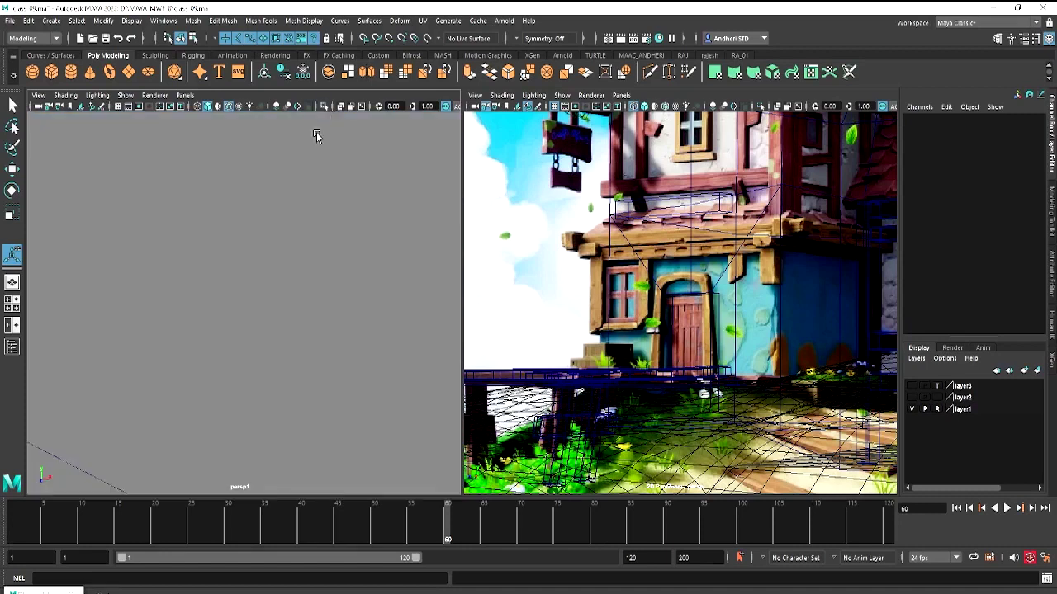
{"action": "left_click_drag", "start_coordinate": [314, 129], "coordinate": [91, 293], "text": "alt"}
{"action": "right_click_drag", "start_coordinate": [91, 293], "coordinate": [219, 330], "text": "alt"}
Bevel the door planks with Ctrl+B and duplicate the top door plank
{"action": "left_click", "coordinate": [216, 330]}
{"action": "left_click", "coordinate": [220, 335]}
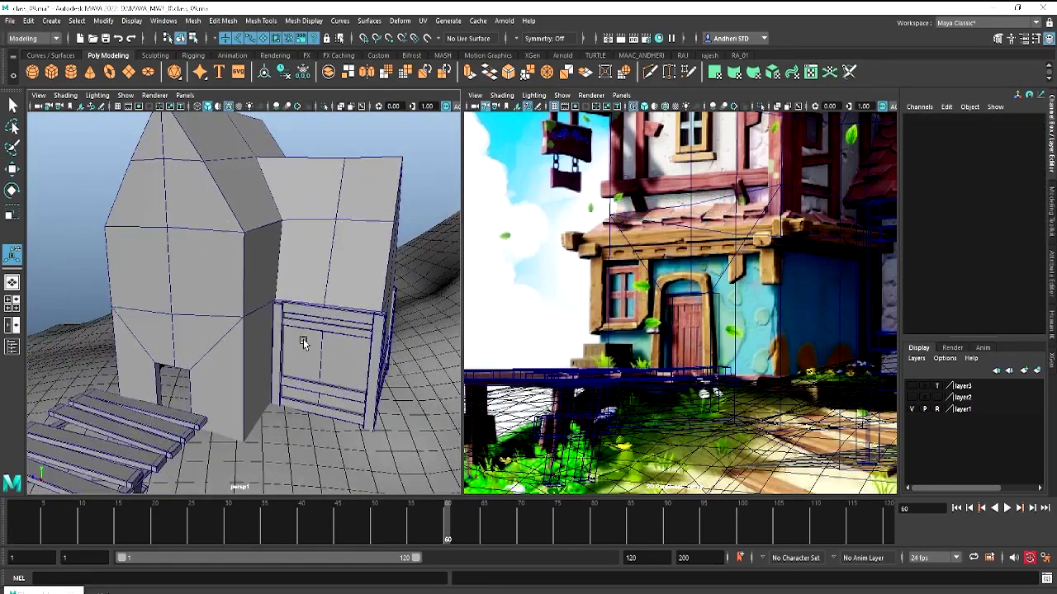
{"action": "left_click", "coordinate": [310, 326]}
{"action": "key", "text": "ctrl+b"}
{"action": "left_click_drag", "start_coordinate": [310, 326], "coordinate": [276, 326], "text": "alt"}
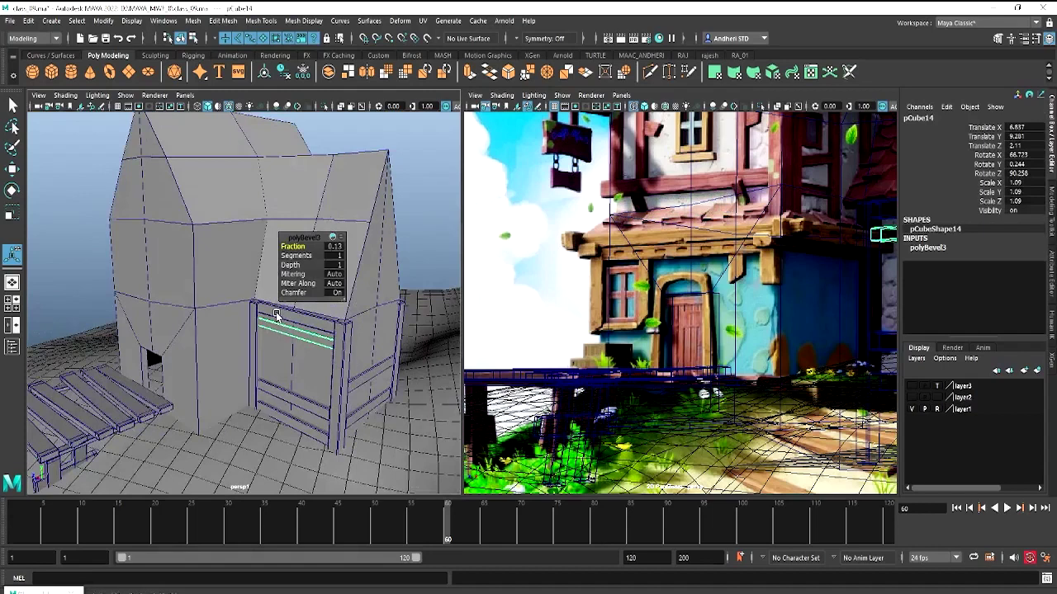
{"action": "left_click", "coordinate": [282, 320]}
{"action": "key", "text": "ctrl+b"}
{"action": "key", "text": "ctrl+d"}
Move the plank copy onto the wall above the side doorway
{"action": "key", "text": "w"}
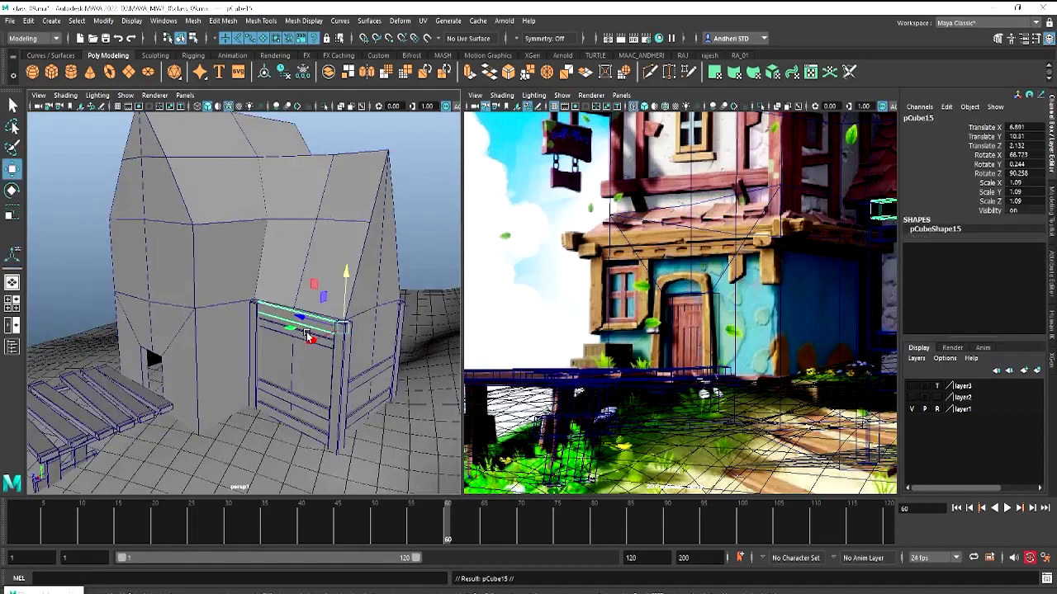
{"action": "mouse_move", "coordinate": [305, 330]}
{"action": "left_mouse_down"}
{"action": "mouse_move", "coordinate": [233, 376]}
{"action": "mouse_move", "coordinate": [239, 356]}
{"action": "mouse_move", "coordinate": [156, 309]}
{"action": "mouse_move", "coordinate": [71, 287]}
{"action": "mouse_move", "coordinate": [136, 312]}
{"action": "mouse_move", "coordinate": [79, 304]}
{"action": "mouse_move", "coordinate": [142, 319]}
{"action": "left_mouse_up"}
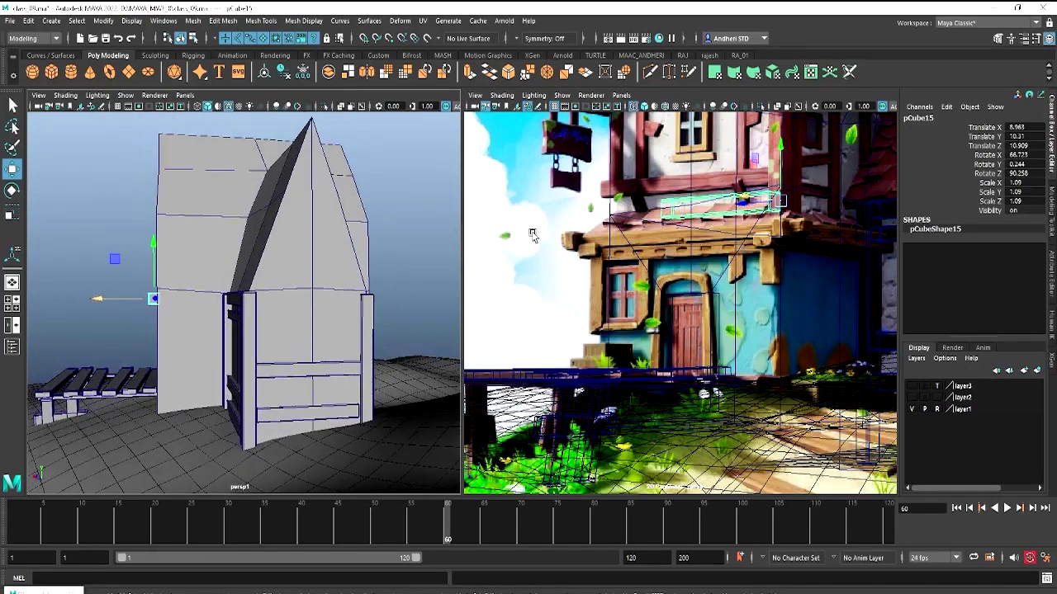
{"action": "left_click_drag", "start_coordinate": [97, 302], "coordinate": [90, 301]}
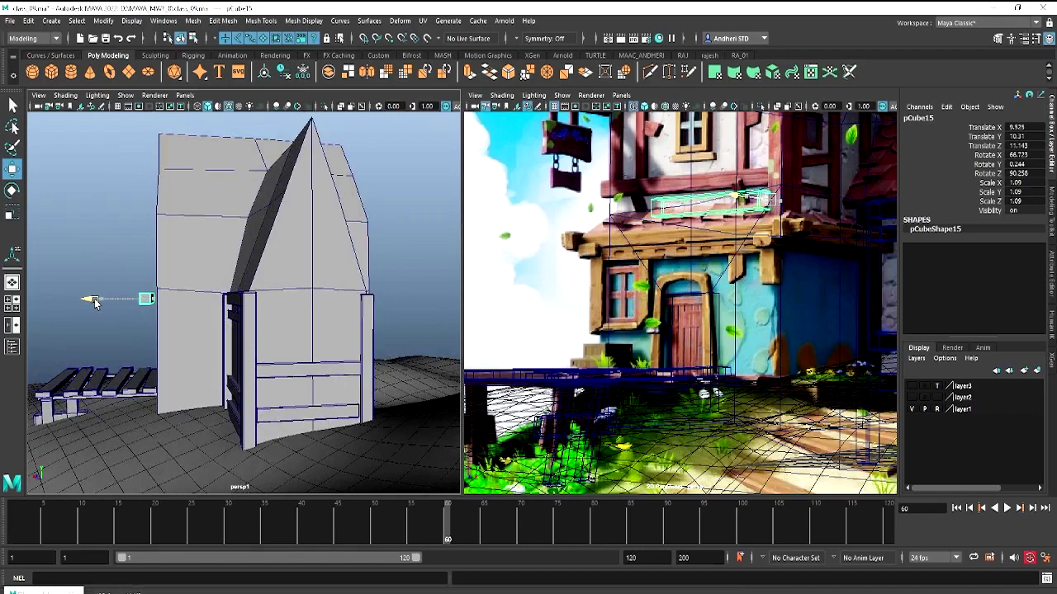
{"action": "left_click_drag", "start_coordinate": [142, 245], "coordinate": [142, 269]}
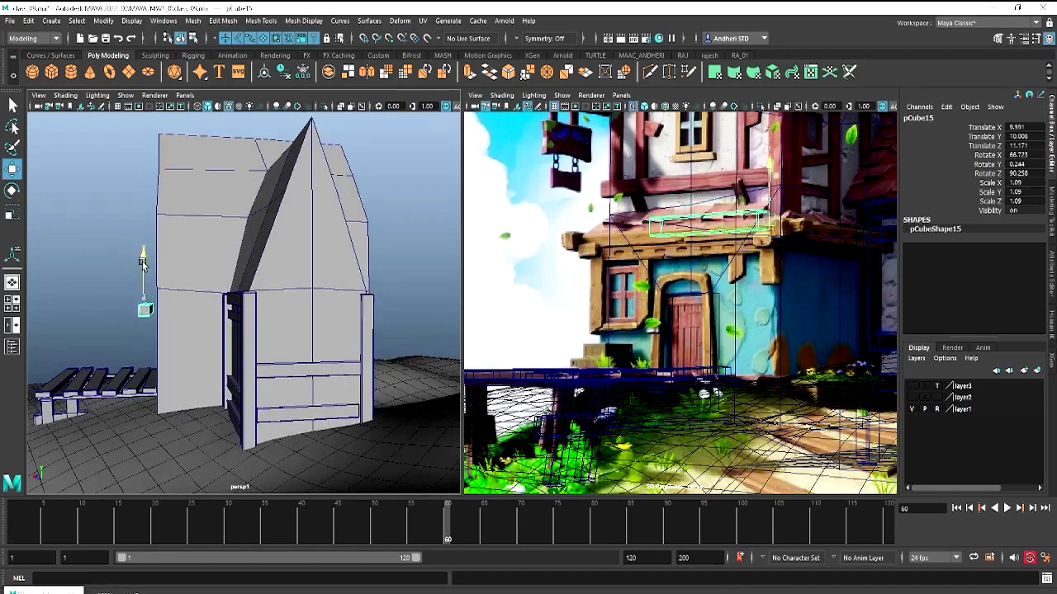
{"action": "right_click_drag", "start_coordinate": [112, 320], "coordinate": [213, 354], "text": "alt"}
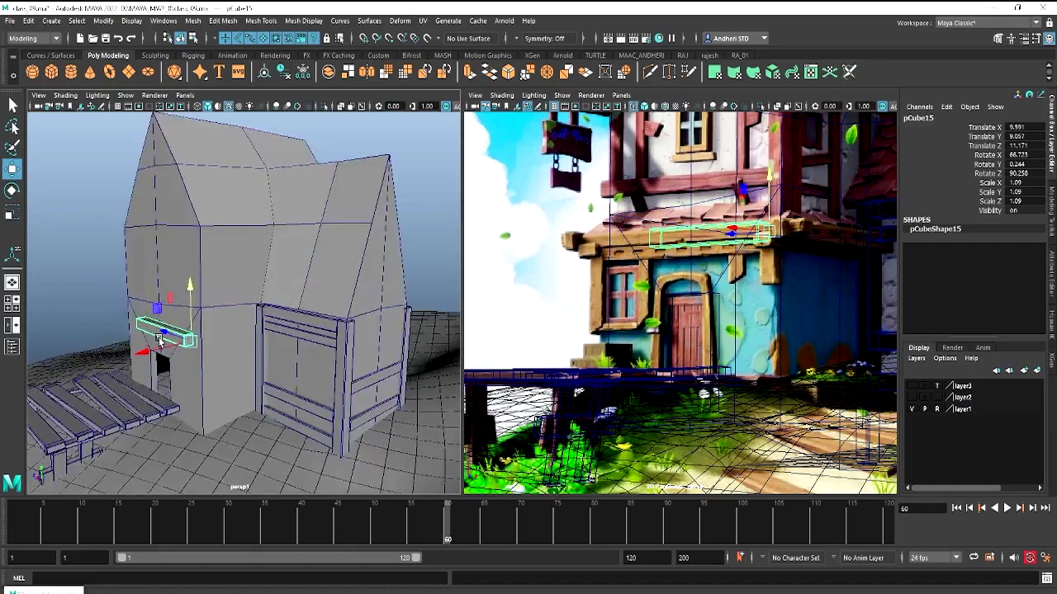
Scale the beam down slightly and nudge it along the wall into place
{"action": "key", "text": "r"}
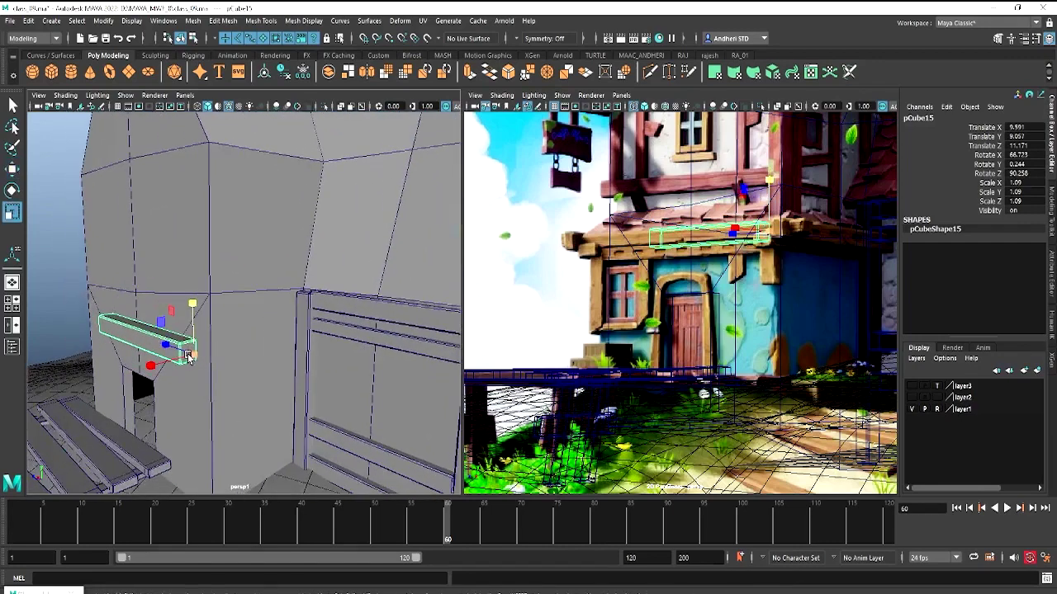
{"action": "mouse_move", "coordinate": [192, 355]}
{"action": "left_mouse_down"}
{"action": "mouse_move", "coordinate": [156, 360]}
{"action": "mouse_move", "coordinate": [173, 356]}
{"action": "left_mouse_up"}
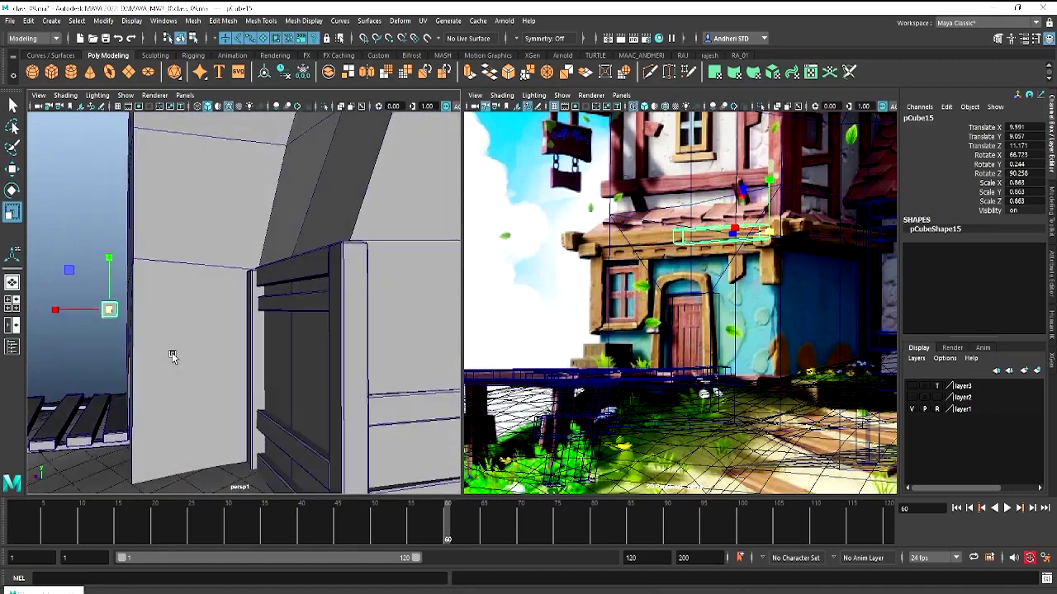
{"action": "key", "text": "w"}
{"action": "left_click_drag", "start_coordinate": [84, 311], "coordinate": [70, 311]}
Frame the view on the beam and select the house wall mesh
{"action": "key", "text": "f"}
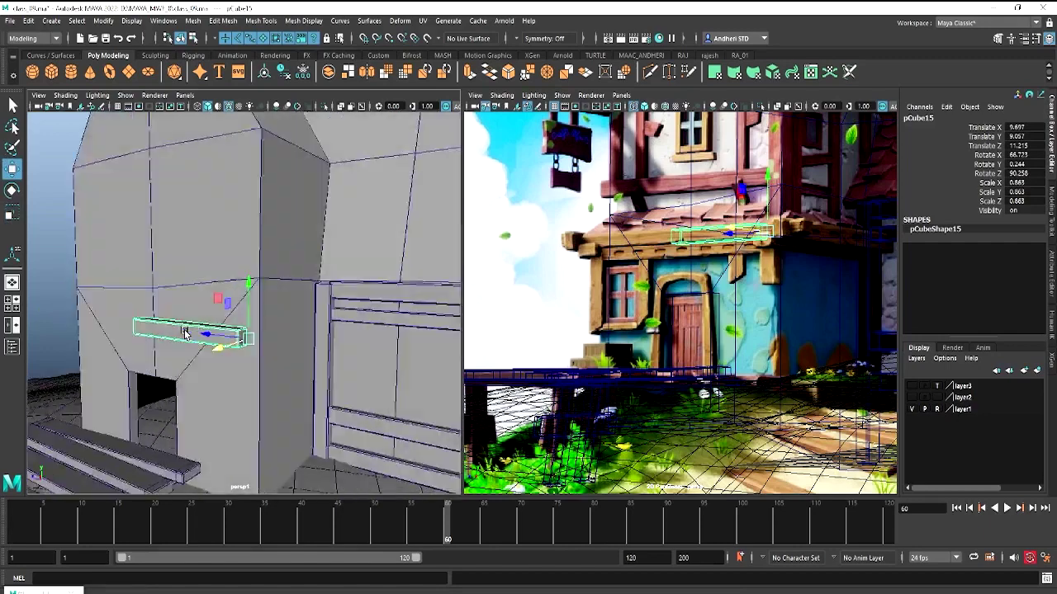
{"action": "left_click_drag", "start_coordinate": [224, 335], "coordinate": [139, 336], "text": "alt"}
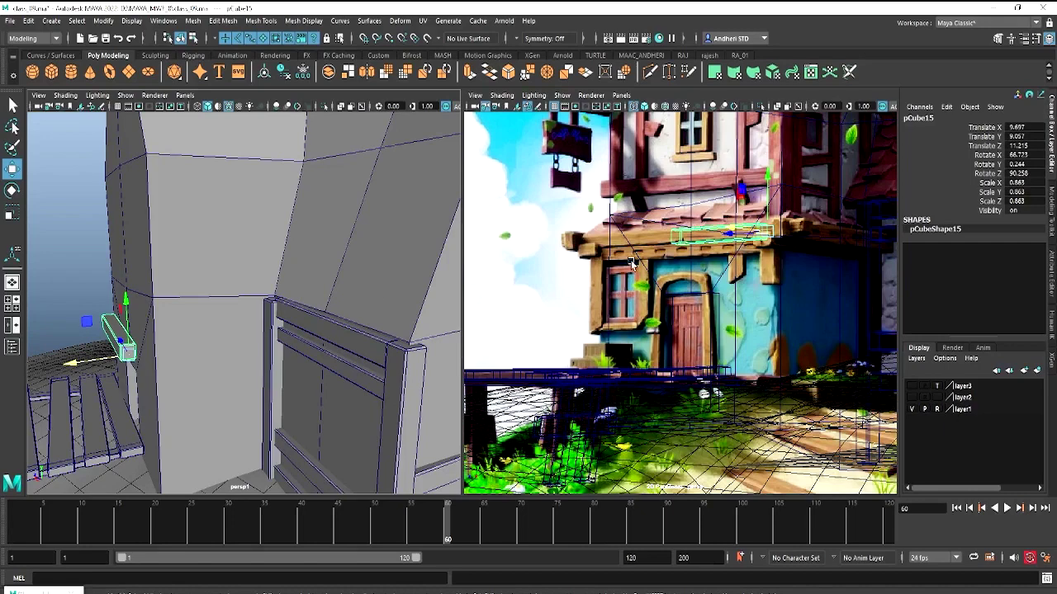
{"action": "left_click_drag", "start_coordinate": [163, 324], "coordinate": [138, 311], "text": "alt"}
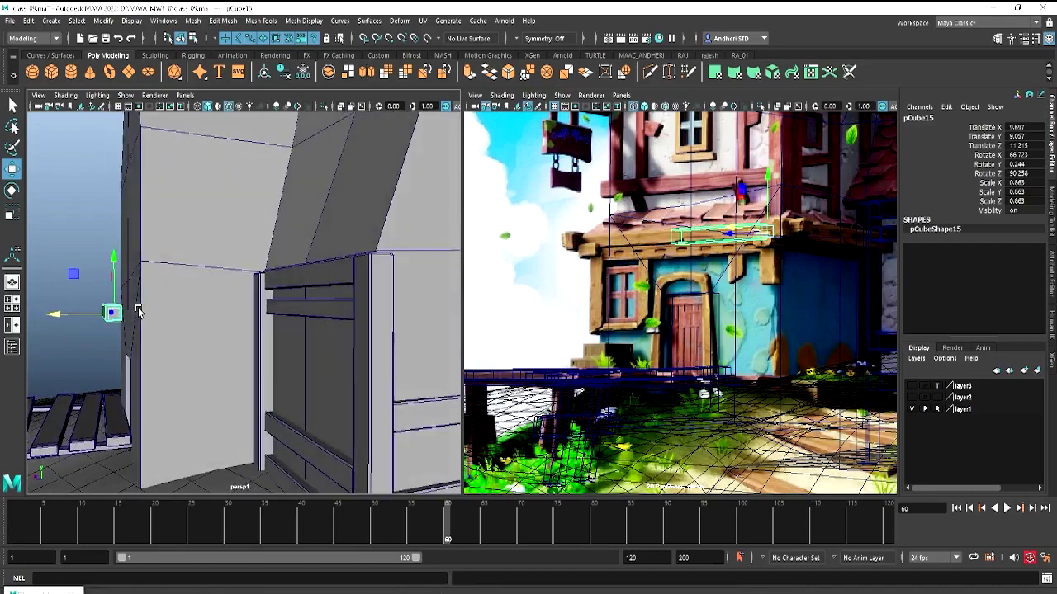
{"action": "left_click", "coordinate": [145, 320]}
{"action": "left_click_drag", "start_coordinate": [144, 320], "coordinate": [215, 320], "text": "alt"}
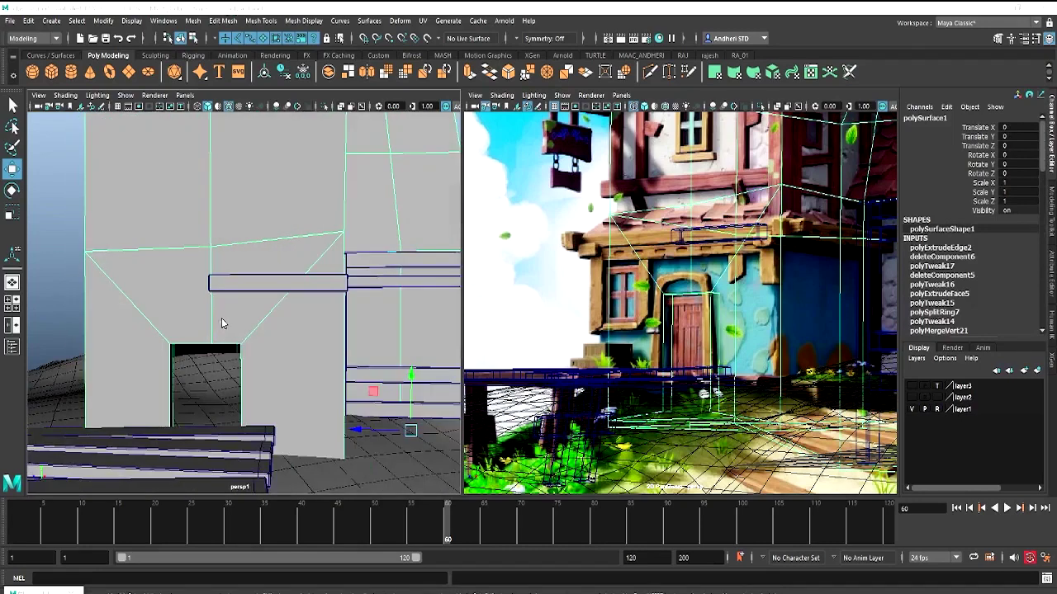
Turn the view to face the house's front wall and switch to edge selection
{"action": "key", "text": "space"}
{"action": "left_click", "coordinate": [218, 348]}
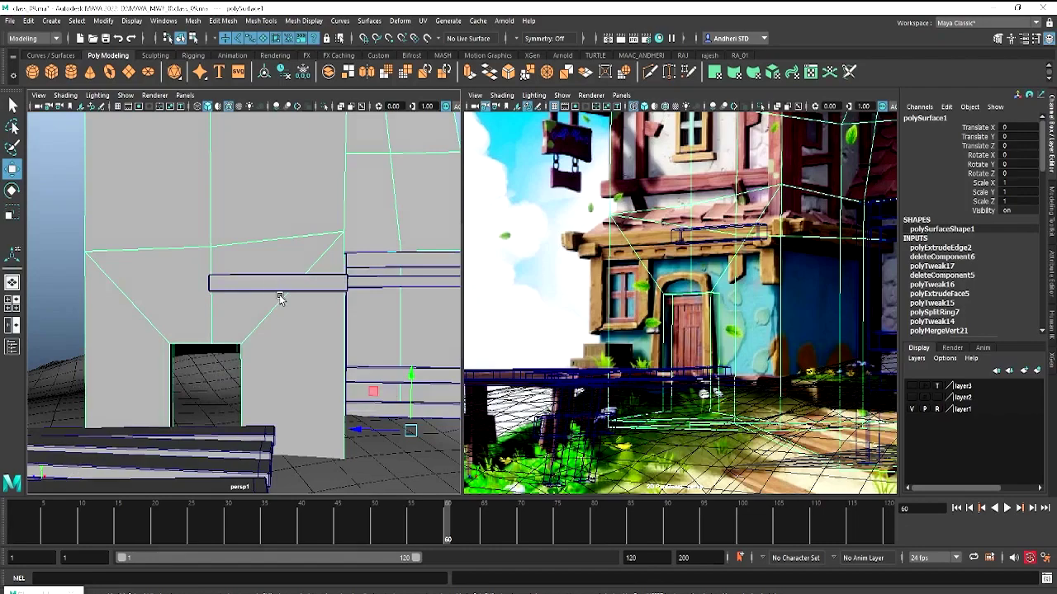
{"action": "scroll", "coordinate": [279, 299], "scroll_direction": "down", "scroll_amount": 3}
{"action": "mouse_move", "coordinate": [272, 305]}
{"action": "left_mouse_down", "text": "alt"}
{"action": "mouse_move", "coordinate": [201, 332]}
{"action": "mouse_move", "coordinate": [230, 336]}
{"action": "left_mouse_up", "text": "alt"}
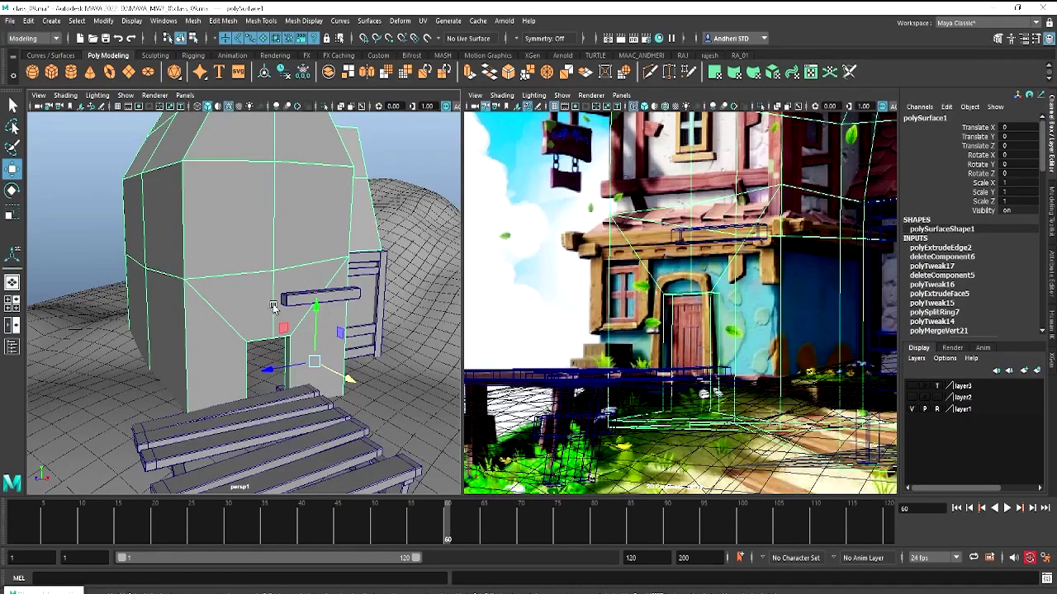
{"action": "left_click_drag", "start_coordinate": [252, 304], "coordinate": [244, 301], "text": "alt"}
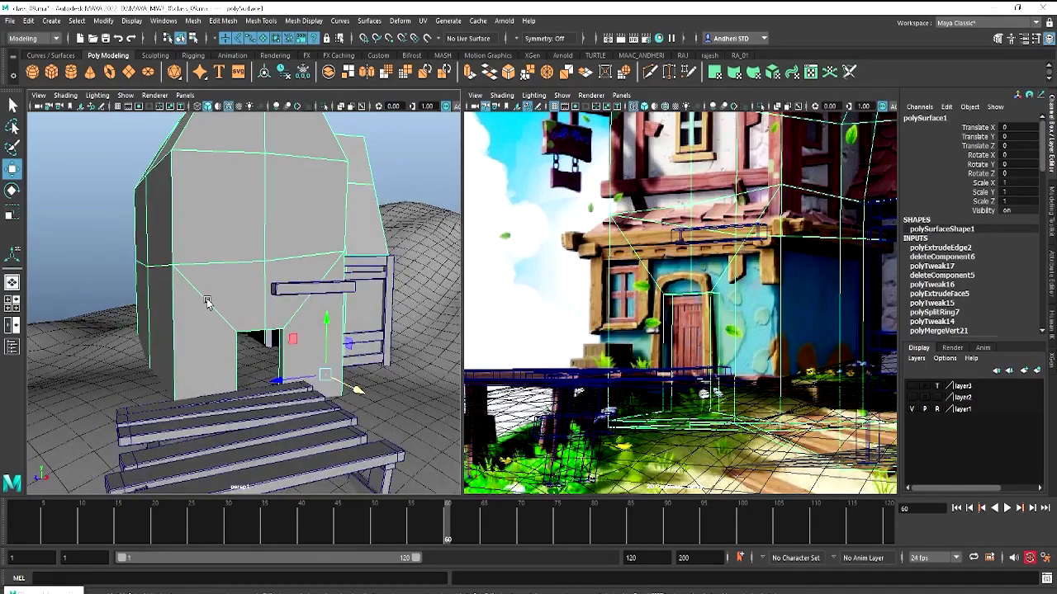
{"action": "right_click_drag", "start_coordinate": [208, 305], "coordinate": [208, 248]}
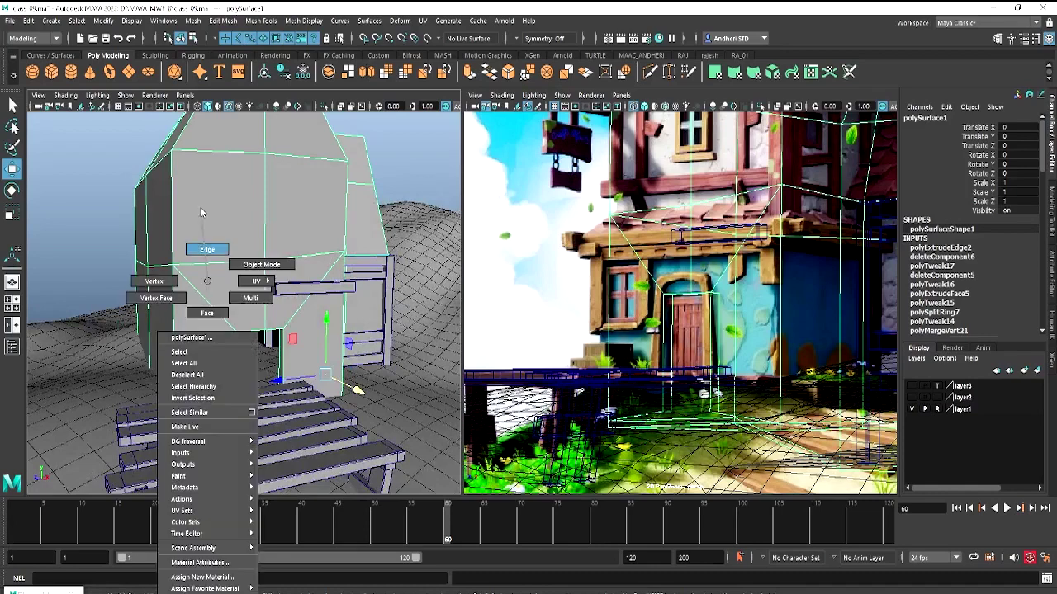
Select and delete the diagonal front-wall edges, then return to Object Mode
{"action": "left_click", "coordinate": [205, 299]}
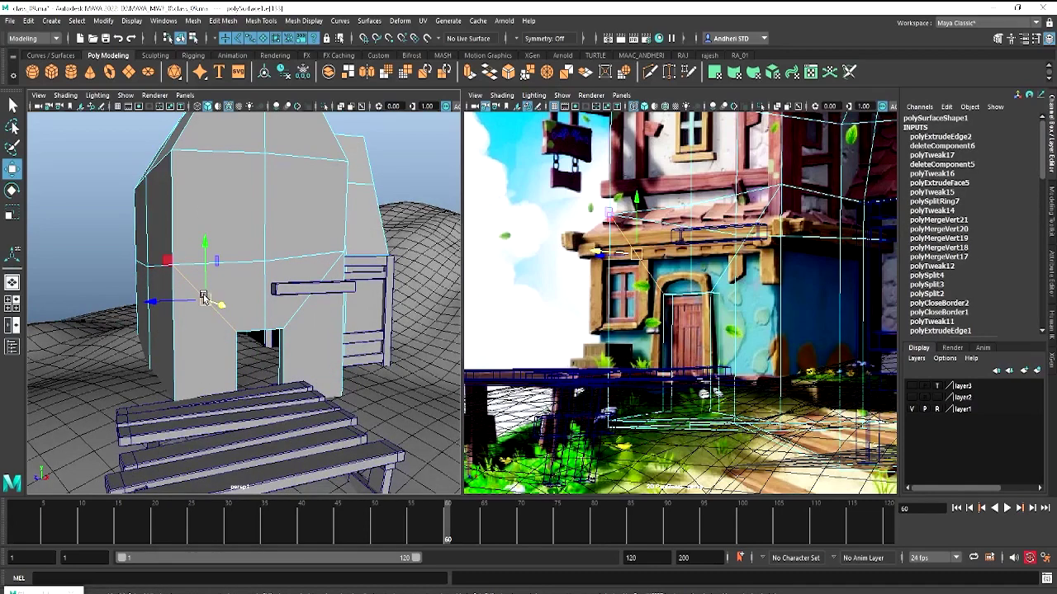
{"action": "left_click", "coordinate": [285, 305]}
{"action": "left_click", "coordinate": [290, 311]}
{"action": "left_click", "coordinate": [288, 310]}
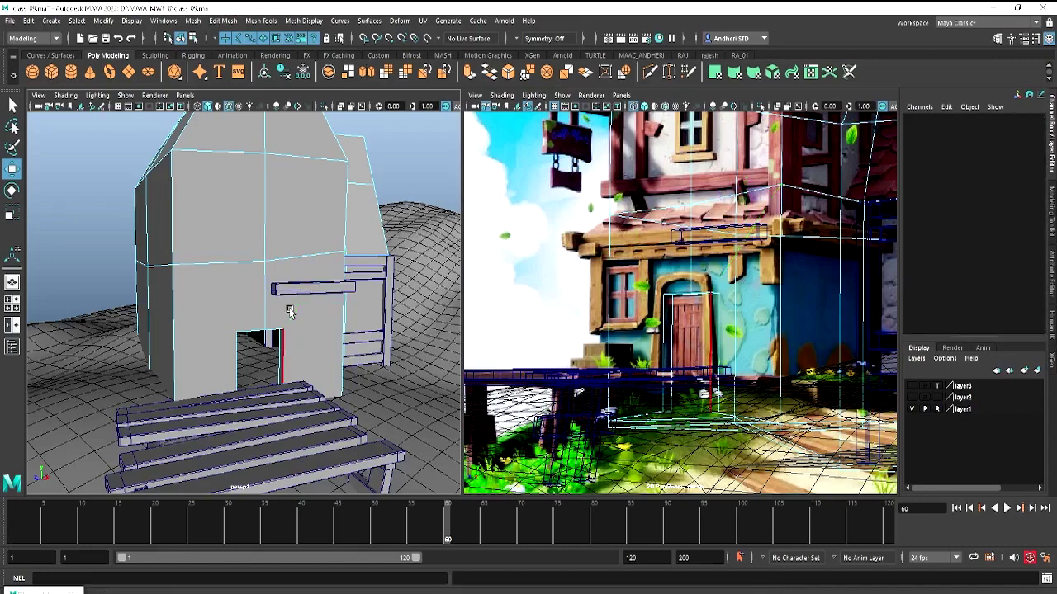
{"action": "key", "text": "F9"}
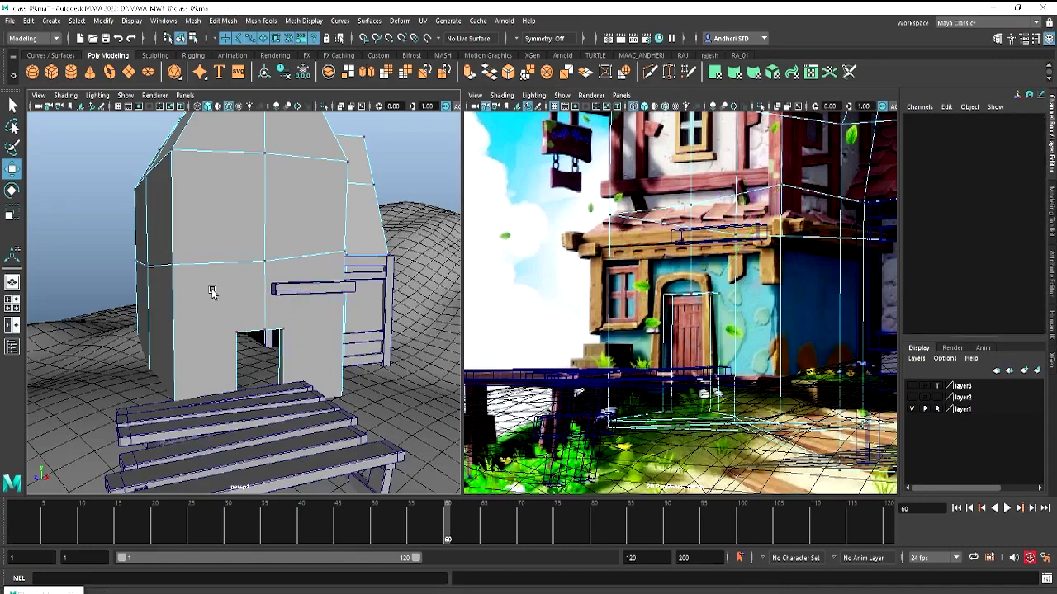
{"action": "left_click", "coordinate": [231, 288]}
{"action": "right_click_drag", "start_coordinate": [225, 285], "coordinate": [151, 302]}
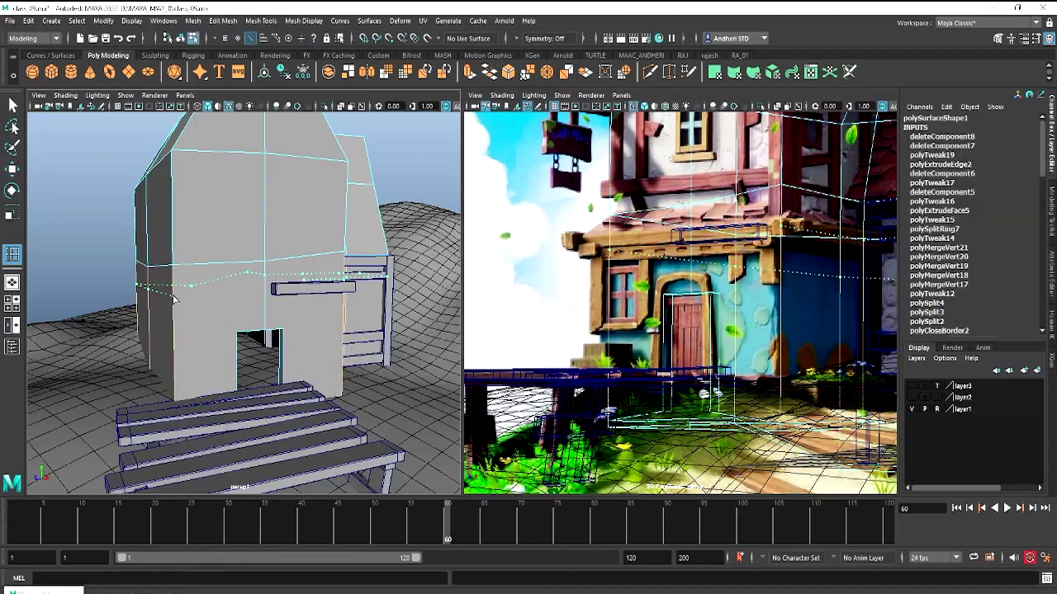
Insert a horizontal edge loop around the walls at the doorway beam's height and select it
{"action": "left_click", "coordinate": [174, 299]}
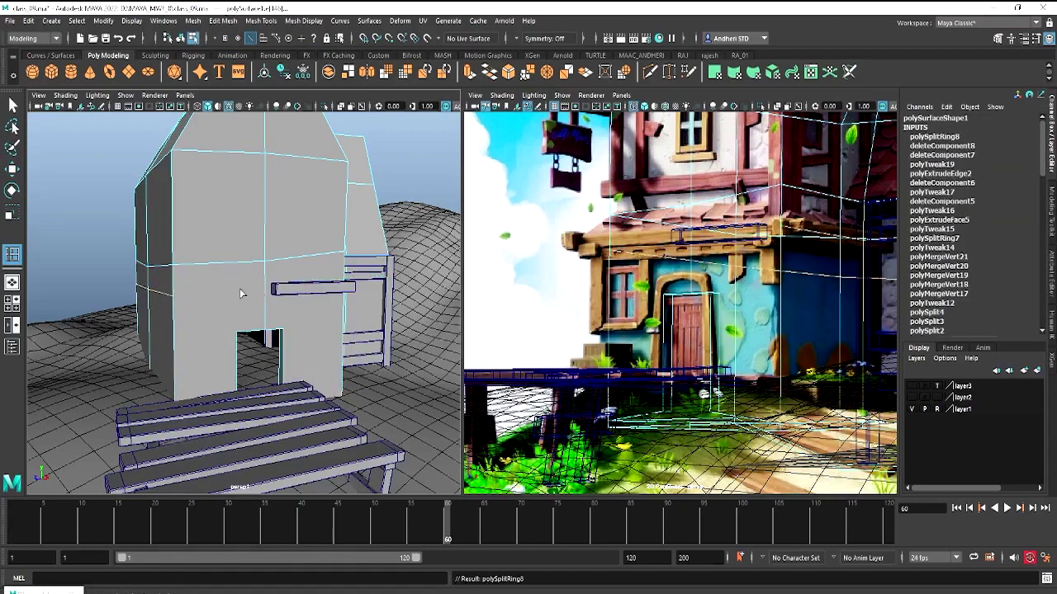
{"action": "key", "text": "r"}
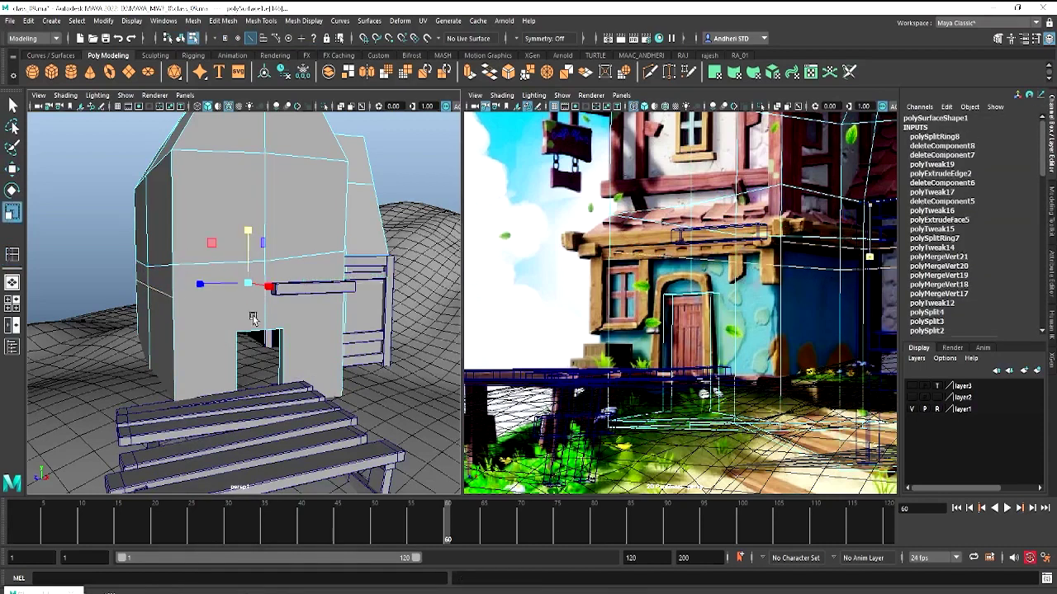
{"action": "double_click", "coordinate": [205, 265]}
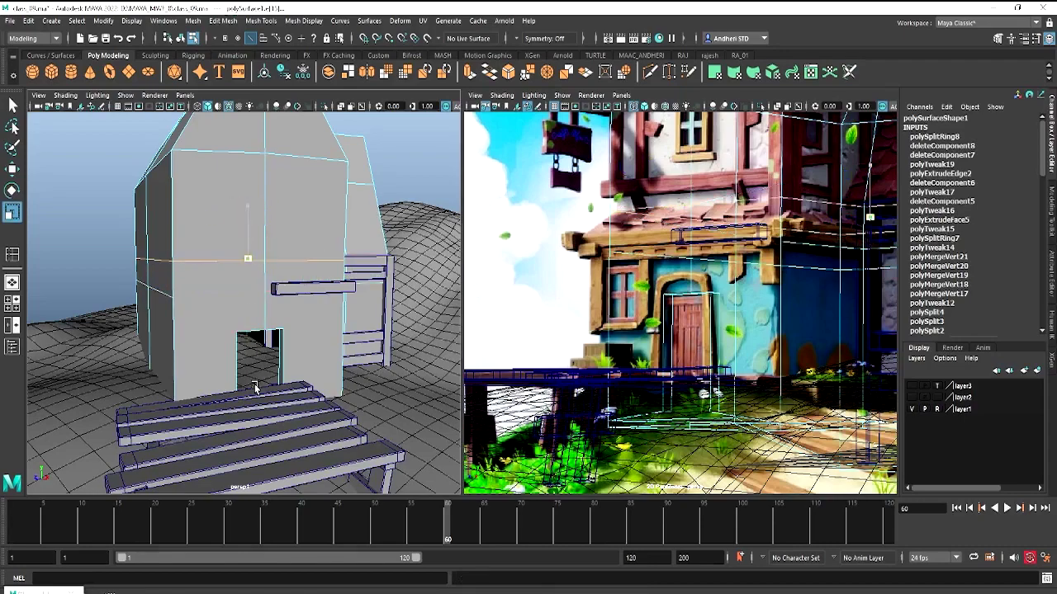
{"action": "mouse_move", "coordinate": [258, 238]}
{"action": "left_mouse_down", "text": "alt"}
{"action": "mouse_move", "coordinate": [273, 262]}
{"action": "mouse_move", "coordinate": [238, 279]}
{"action": "left_mouse_up", "text": "alt"}
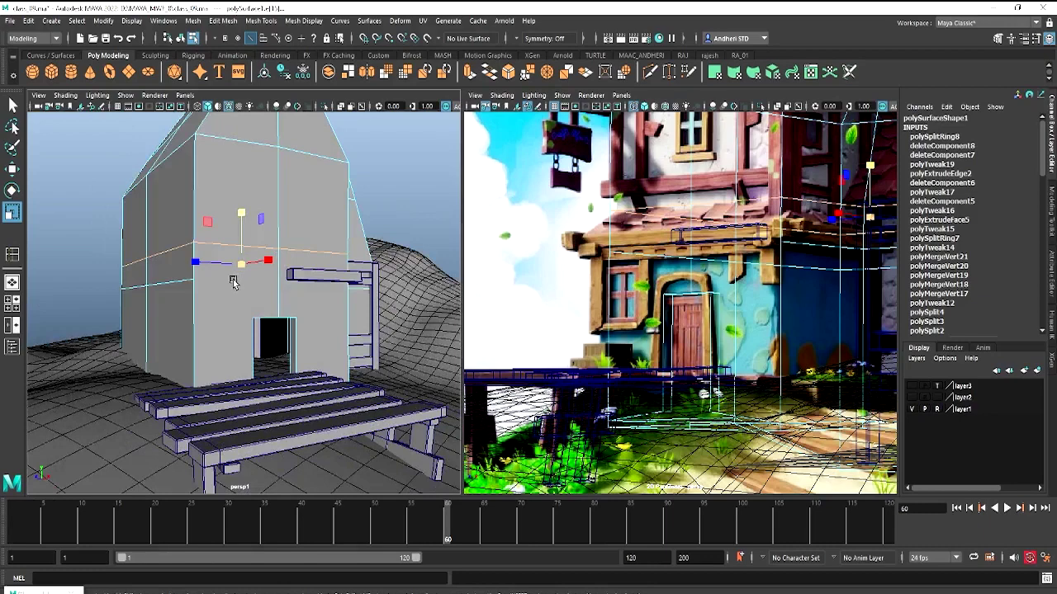
{"action": "right_click_drag", "start_coordinate": [234, 281], "coordinate": [295, 268]}
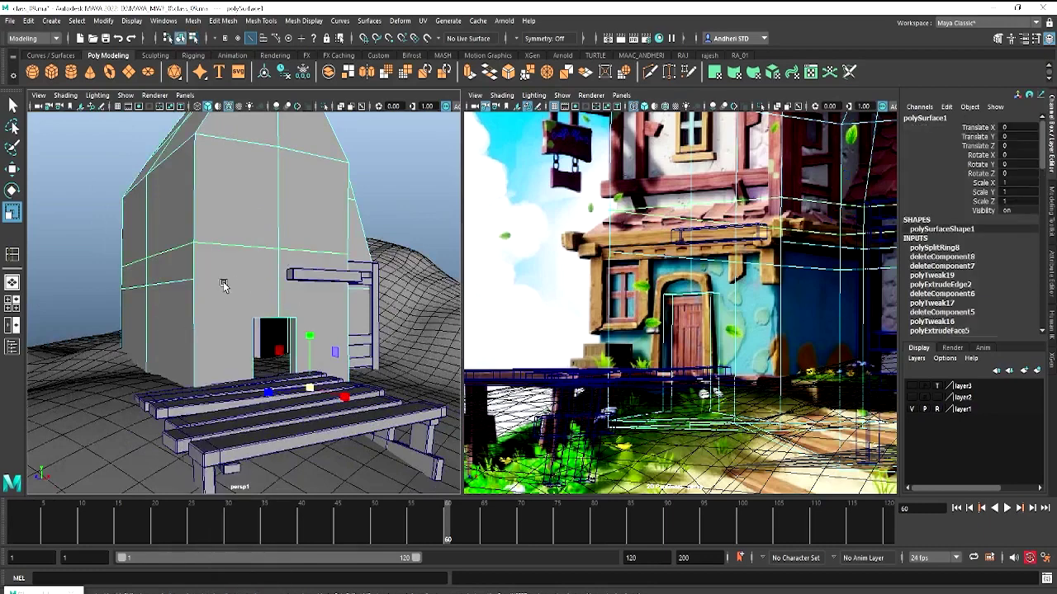
{"action": "mouse_move", "coordinate": [230, 271]}
{"action": "right_mouse_down", "text": "shift"}
{"action": "mouse_move", "coordinate": [182, 259]}
{"action": "mouse_move", "coordinate": [177, 272]}
{"action": "right_mouse_up", "text": "shift"}
Multi-Cut new edges from the wall's left edge to the doorway's top corner and across the upper wall
{"action": "left_click", "coordinate": [193, 280]}
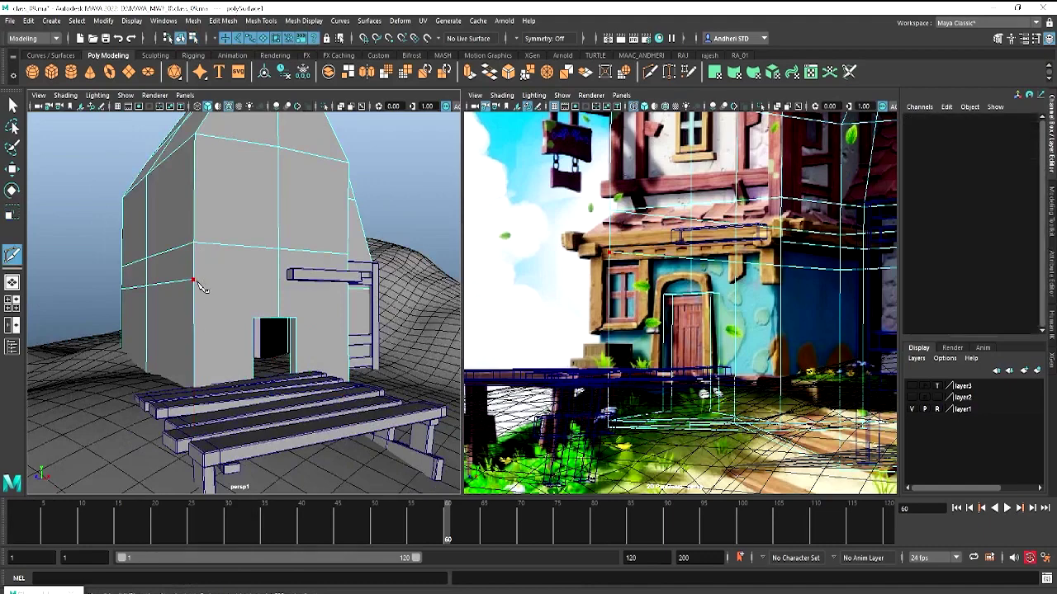
{"action": "mouse_move", "coordinate": [199, 376]}
{"action": "left_mouse_down", "text": "alt"}
{"action": "mouse_move", "coordinate": [252, 299]}
{"action": "mouse_move", "coordinate": [144, 315]}
{"action": "left_mouse_up", "text": "alt"}
{"action": "left_click", "coordinate": [246, 277]}
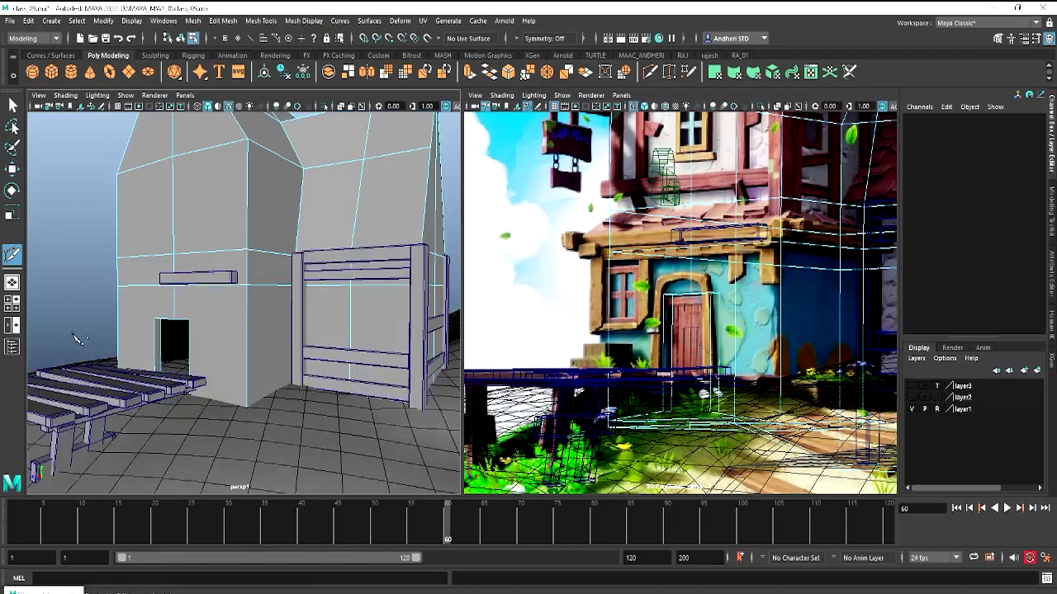
{"action": "left_click", "coordinate": [123, 289]}
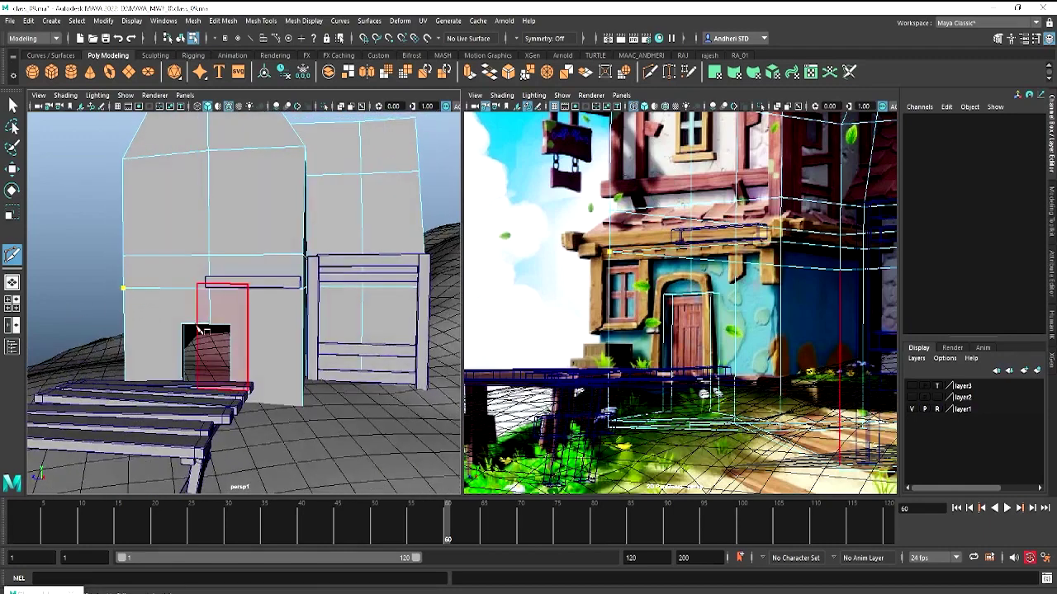
{"action": "scroll", "coordinate": [184, 330], "scroll_direction": "up", "scroll_amount": 5}
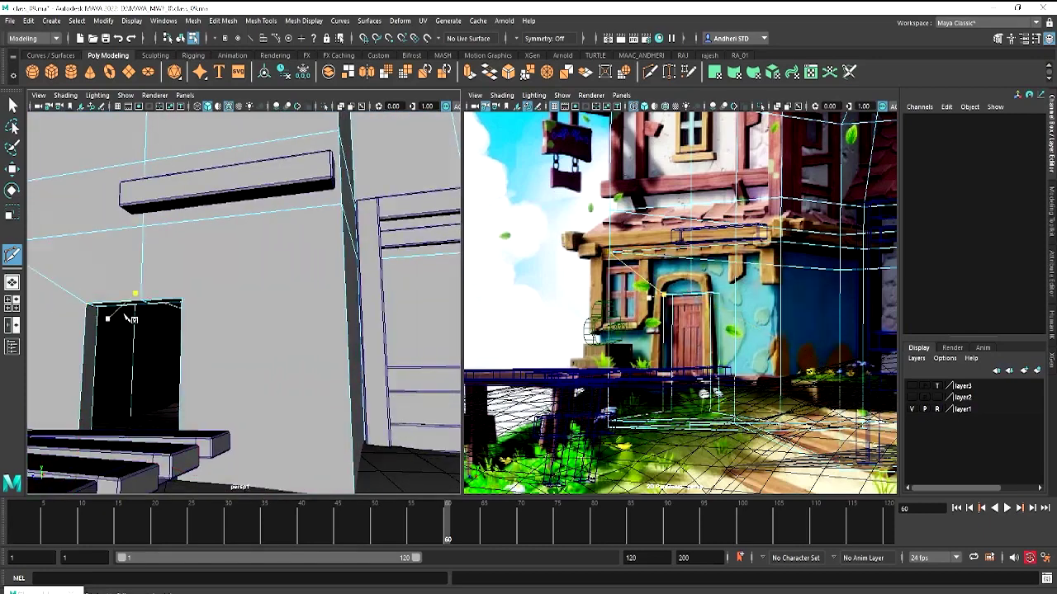
{"action": "left_click_drag", "start_coordinate": [82, 303], "coordinate": [234, 310], "text": "alt"}
{"action": "left_click", "coordinate": [229, 303]}
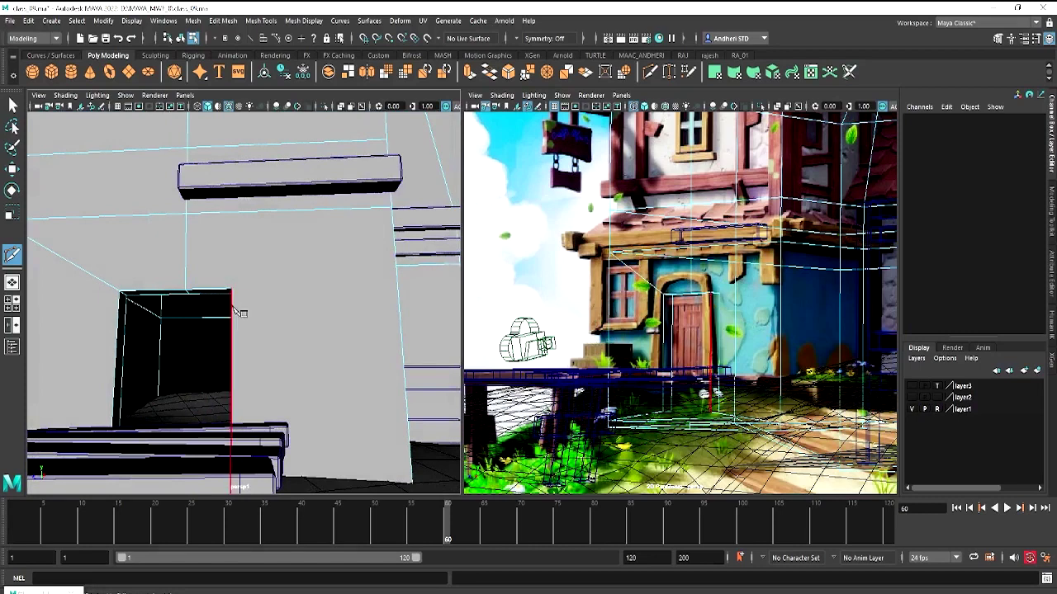
{"action": "left_click", "coordinate": [392, 208]}
{"action": "right_click", "coordinate": [411, 169]}
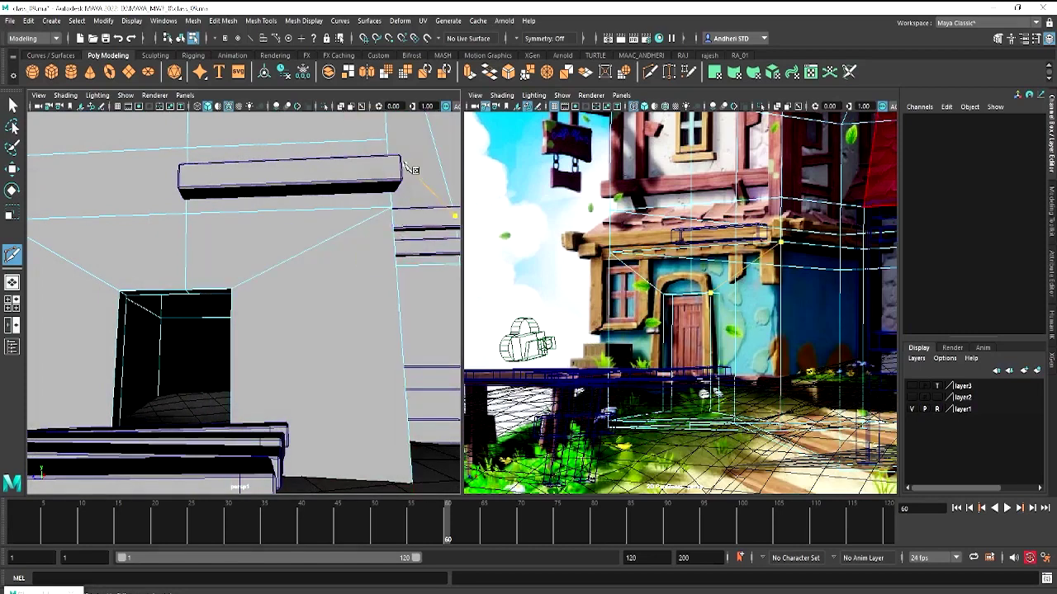
Select the horizontal edge loop running around the house in edge mode
{"action": "mouse_move", "coordinate": [247, 315]}
{"action": "left_mouse_down", "text": "alt"}
{"action": "mouse_move", "coordinate": [293, 317]}
{"action": "mouse_move", "coordinate": [235, 306]}
{"action": "left_mouse_up", "text": "alt"}
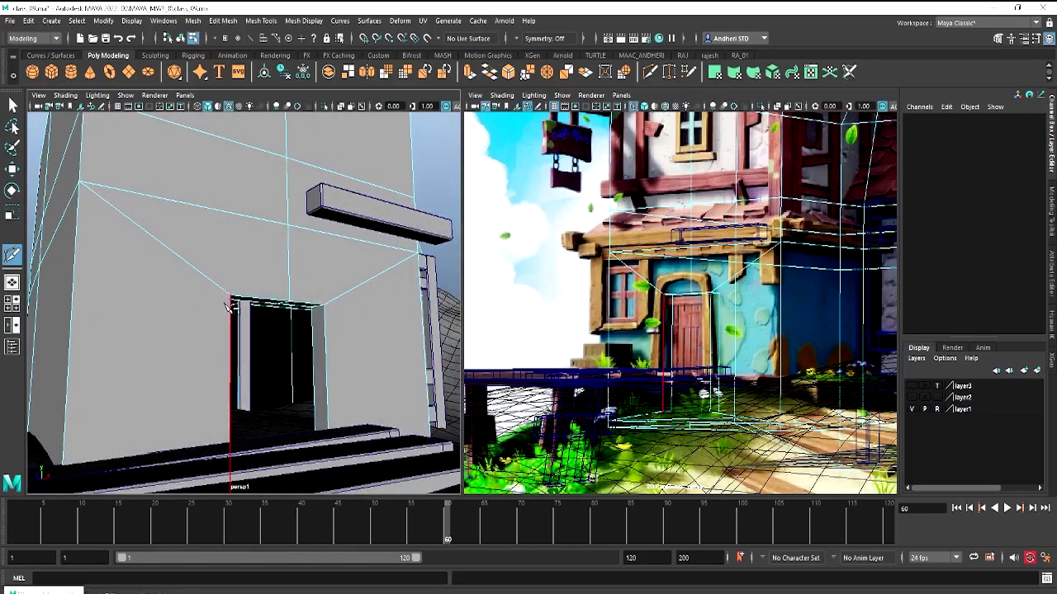
{"action": "key", "text": "w"}
{"action": "left_click", "coordinate": [373, 186]}
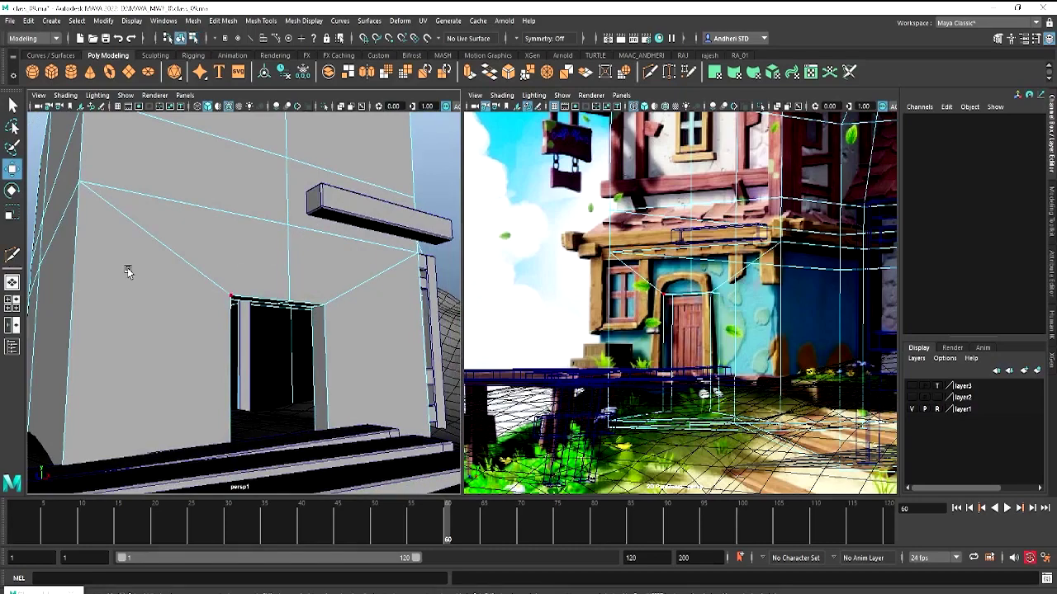
{"action": "mouse_move", "coordinate": [265, 295]}
{"action": "left_mouse_down", "text": "alt"}
{"action": "mouse_move", "coordinate": [198, 305]}
{"action": "mouse_move", "coordinate": [194, 253]}
{"action": "left_mouse_up", "text": "alt"}
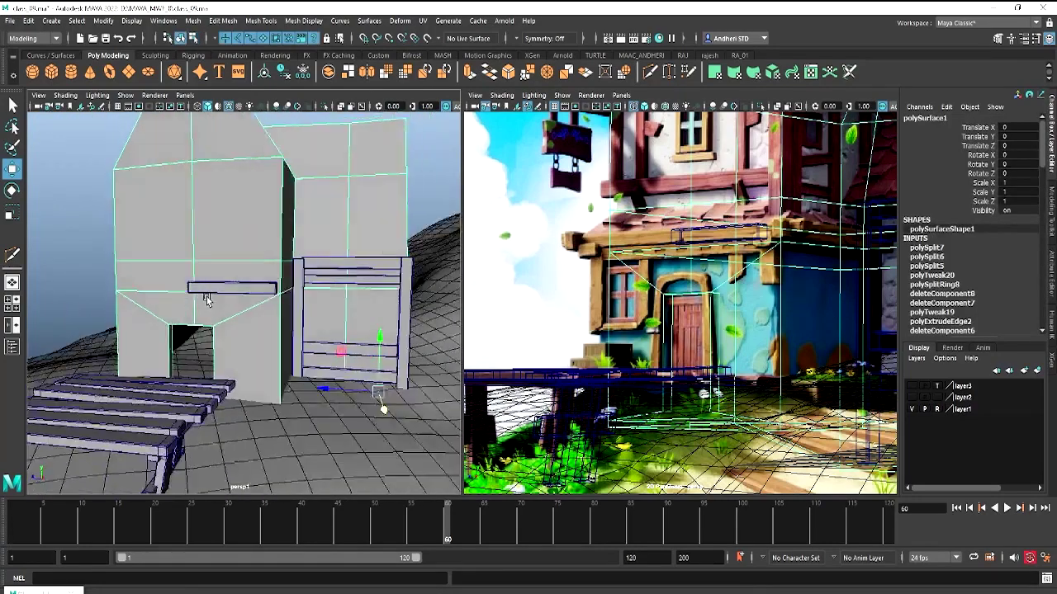
{"action": "key", "text": "F10"}
{"action": "left_click", "coordinate": [206, 299]}
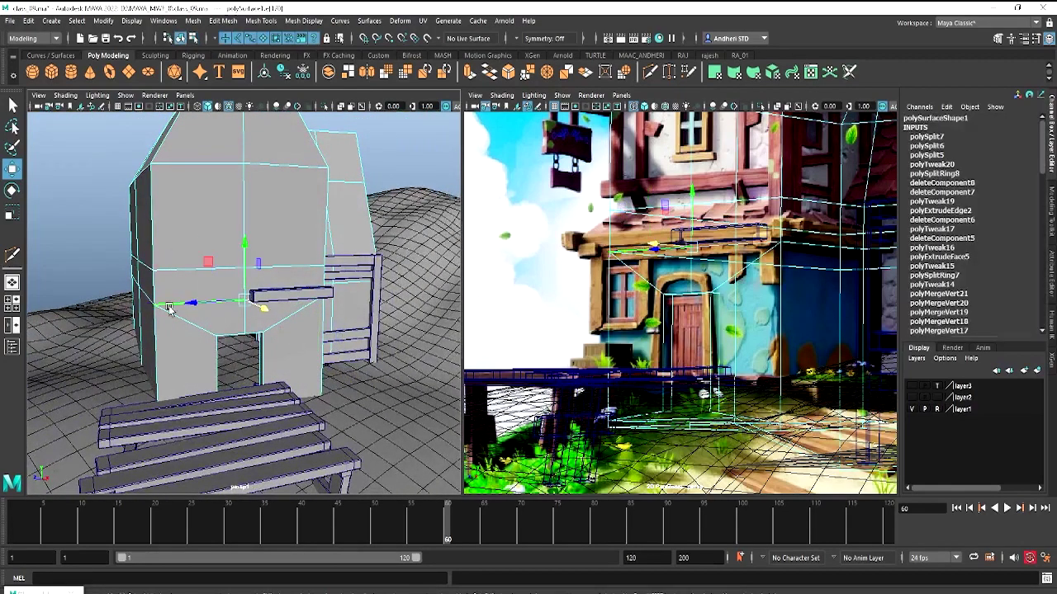
{"action": "double_click", "coordinate": [142, 297]}
Raise the edge loop higher on the walls, then select the face beside the doorway
{"action": "left_click_drag", "start_coordinate": [212, 293], "coordinate": [278, 297], "text": "alt"}
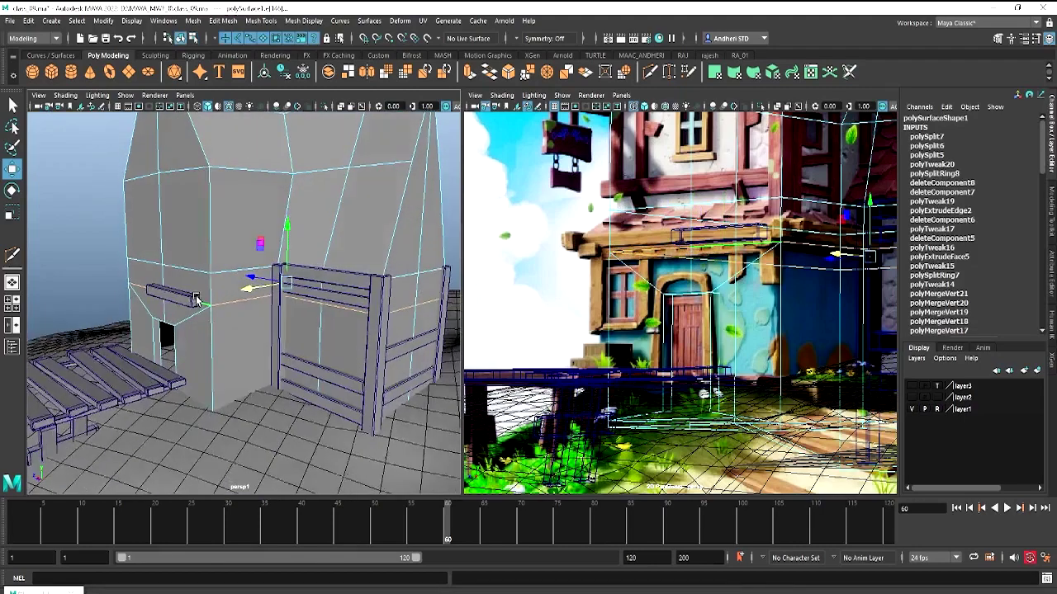
{"action": "scroll", "coordinate": [279, 289], "scroll_direction": "up", "scroll_amount": 5}
{"action": "scroll", "coordinate": [215, 285], "scroll_direction": "down", "scroll_amount": 5}
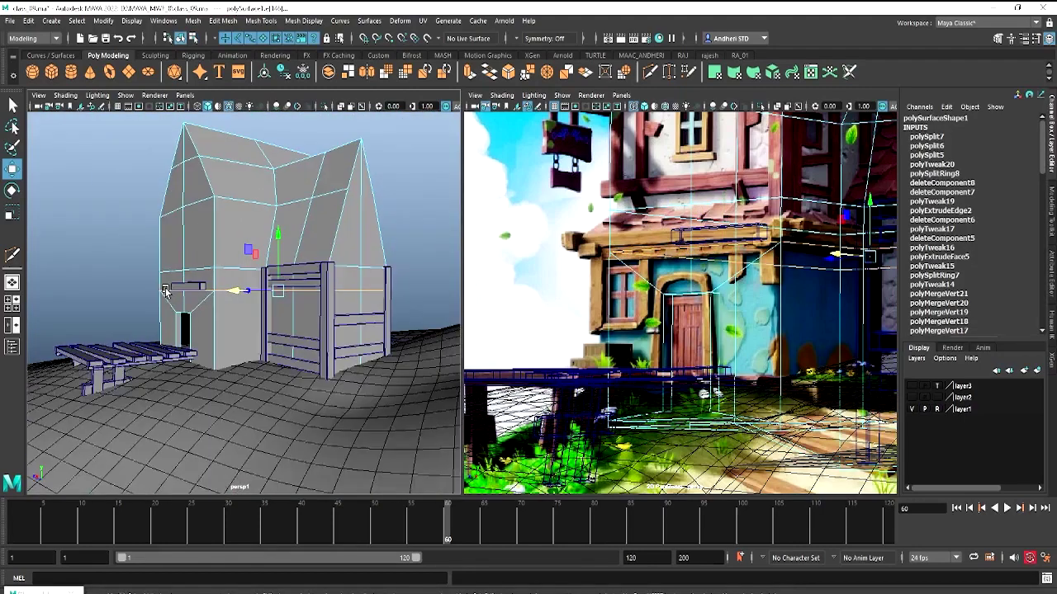
{"action": "left_click_drag", "start_coordinate": [215, 286], "coordinate": [219, 278], "text": "alt"}
{"action": "left_click_drag", "start_coordinate": [258, 238], "coordinate": [239, 280]}
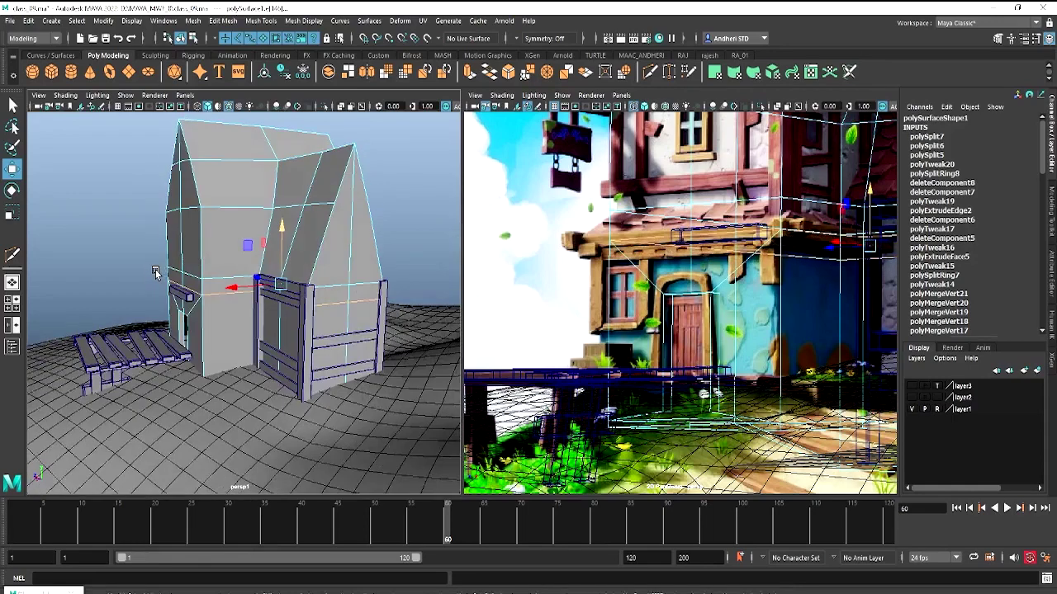
{"action": "scroll", "coordinate": [253, 299], "scroll_direction": "up", "scroll_amount": 4}
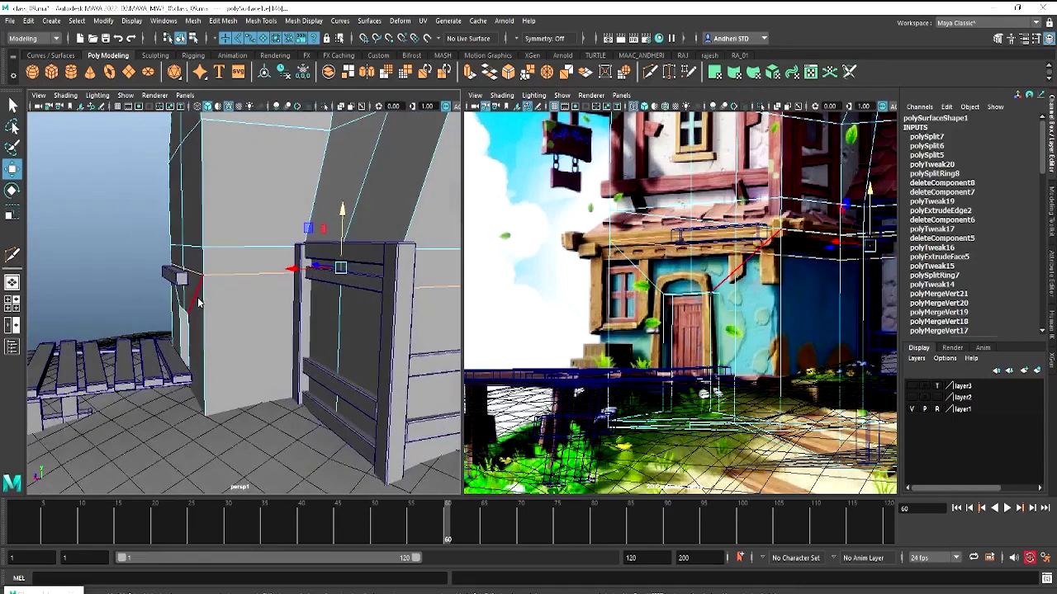
{"action": "right_click_drag", "start_coordinate": [203, 300], "coordinate": [198, 318]}
{"action": "left_click", "coordinate": [190, 309]}
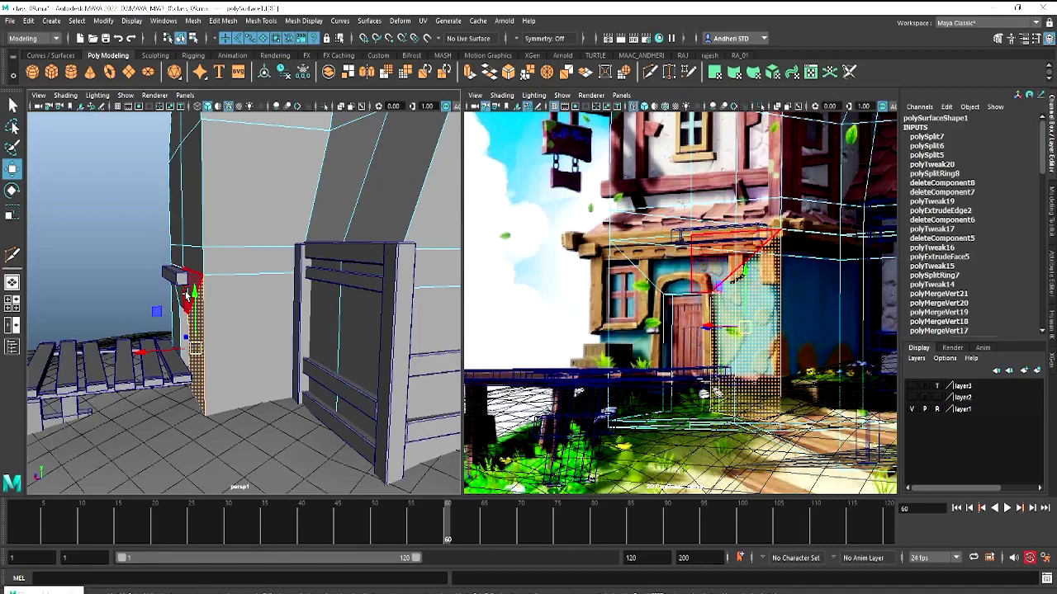
Select the post's faces beside the doorway
{"action": "left_click_drag", "start_coordinate": [157, 348], "coordinate": [207, 305], "text": "alt"}
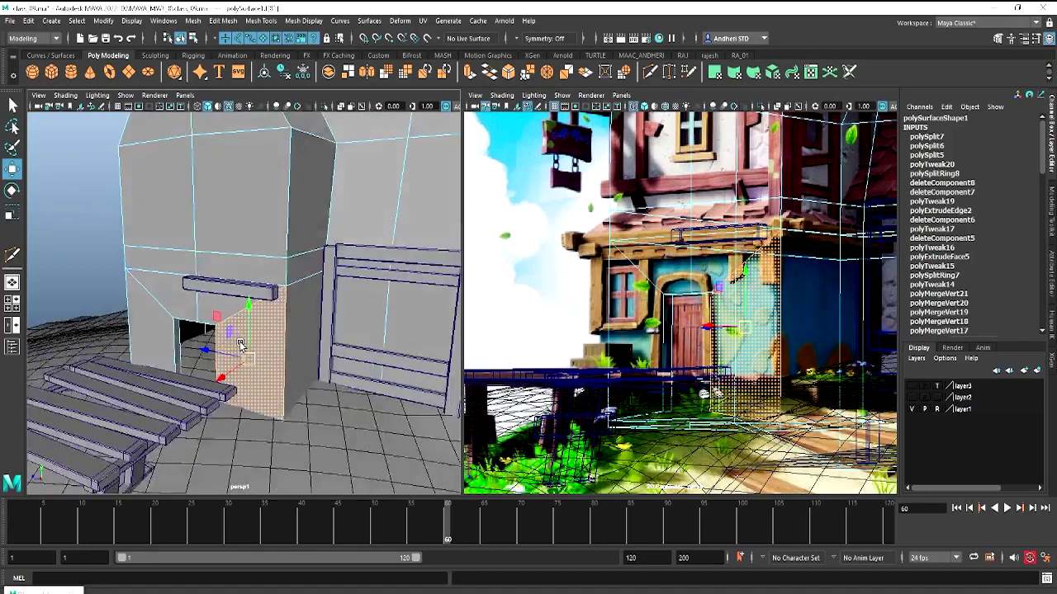
{"action": "scroll", "coordinate": [208, 306], "scroll_direction": "up", "scroll_amount": 2}
{"action": "scroll", "coordinate": [233, 322], "scroll_direction": "up", "scroll_amount": 4}
{"action": "left_click", "coordinate": [224, 306], "text": "shift"}
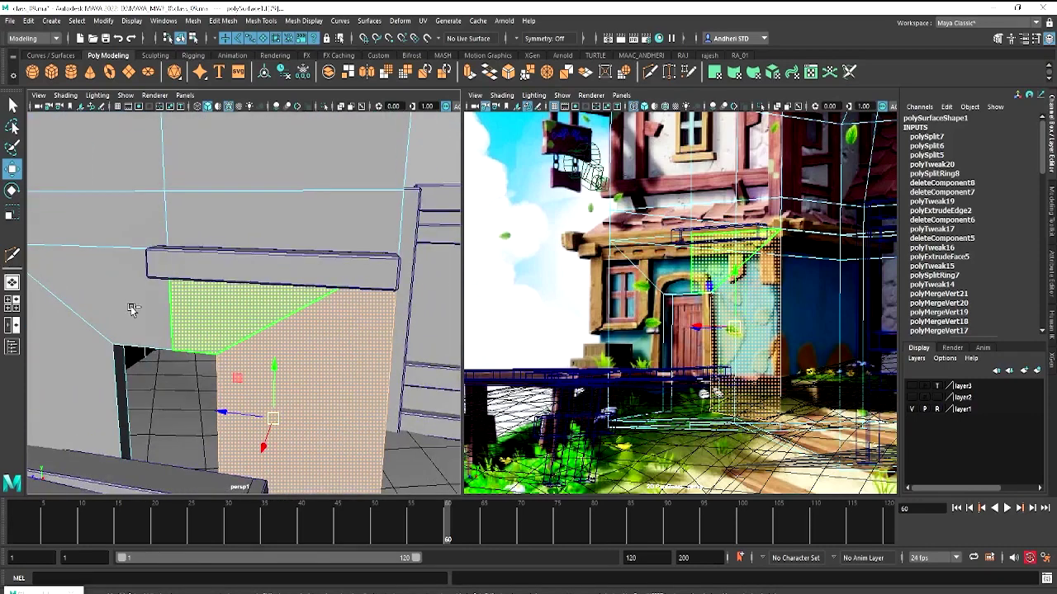
{"action": "left_click", "coordinate": [94, 325], "text": "shift"}
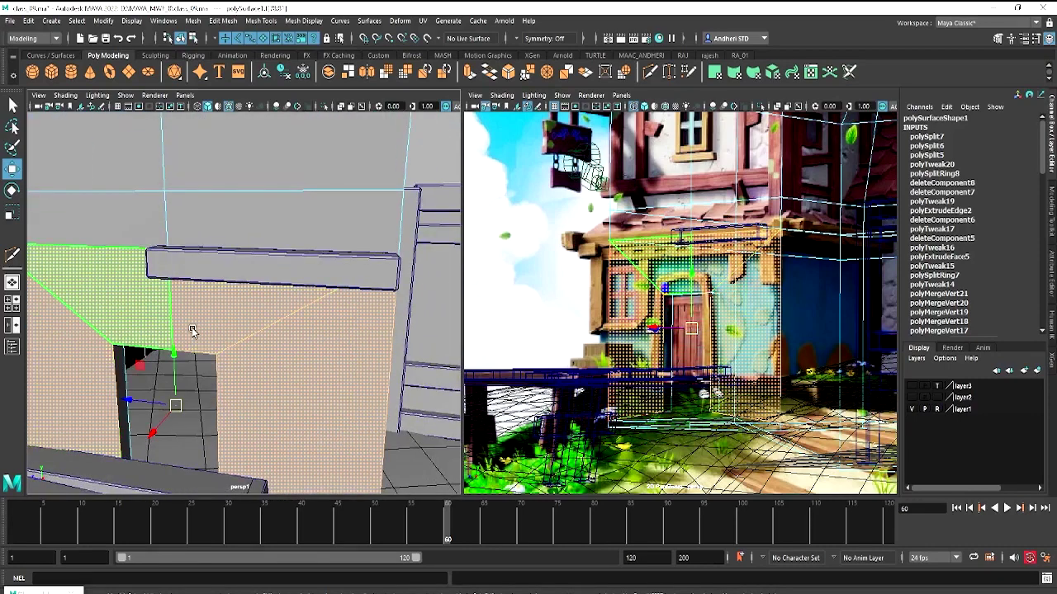
{"action": "mouse_move", "coordinate": [116, 338]}
{"action": "left_mouse_down", "text": "alt"}
{"action": "mouse_move", "coordinate": [145, 331]}
{"action": "mouse_move", "coordinate": [115, 329]}
{"action": "mouse_move", "coordinate": [182, 343]}
{"action": "mouse_move", "coordinate": [136, 334]}
{"action": "mouse_move", "coordinate": [124, 350]}
{"action": "left_mouse_up", "text": "alt"}
{"action": "left_click", "coordinate": [128, 347], "text": "shift"}
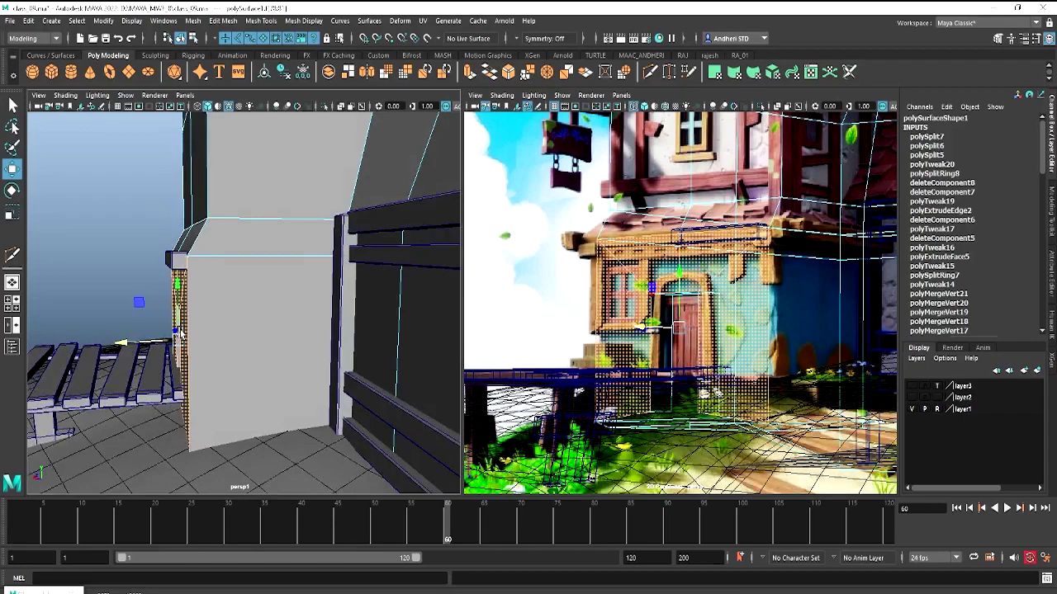
{"action": "left_click_drag", "start_coordinate": [124, 350], "coordinate": [273, 340], "text": "alt"}
{"action": "mouse_move", "coordinate": [396, 285]}
{"action": "left_mouse_down", "text": "alt"}
{"action": "mouse_move", "coordinate": [314, 275]}
{"action": "mouse_move", "coordinate": [274, 322]}
{"action": "left_mouse_up", "text": "alt"}
Extrude the right wall face well outward into a large protruding block
{"action": "left_click", "coordinate": [314, 297]}
{"action": "key", "text": "ctrl+e"}
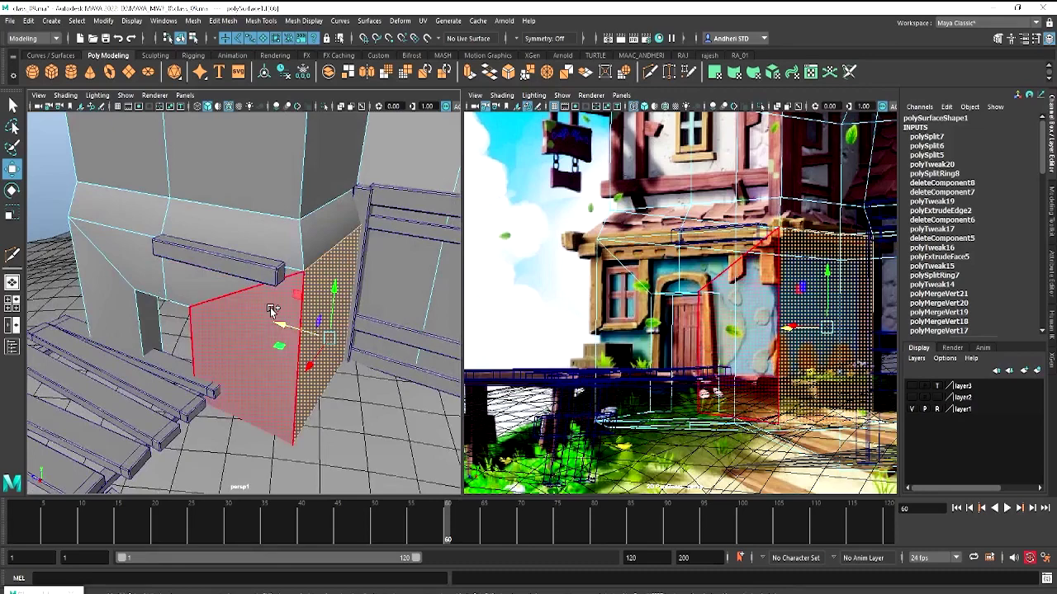
{"action": "left_click_drag", "start_coordinate": [272, 318], "coordinate": [235, 324]}
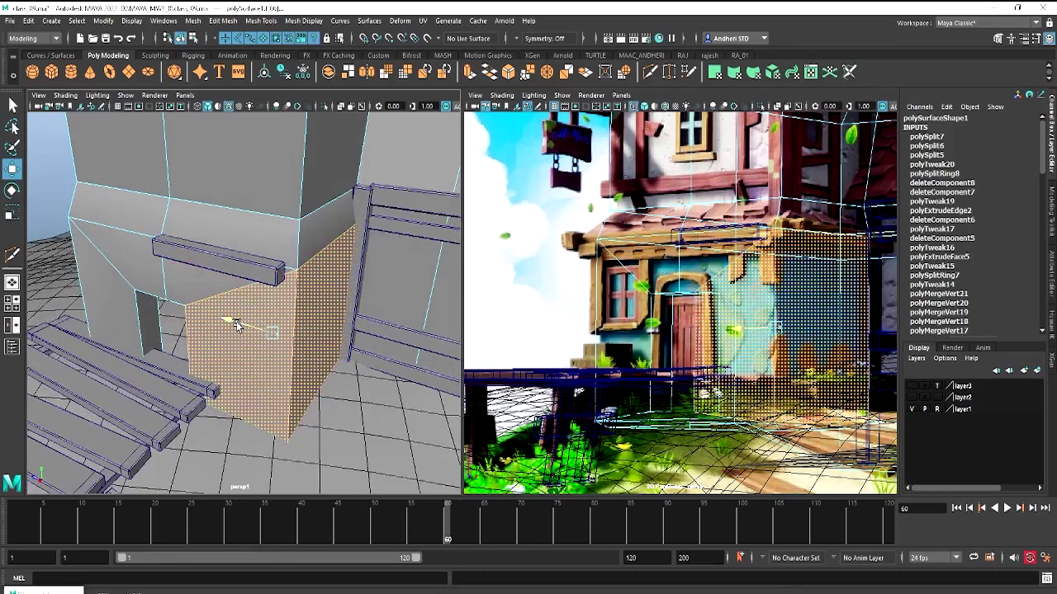
{"action": "left_click", "coordinate": [322, 322], "text": "shift"}
{"action": "left_click_drag", "start_coordinate": [322, 322], "coordinate": [292, 283], "text": "alt"}
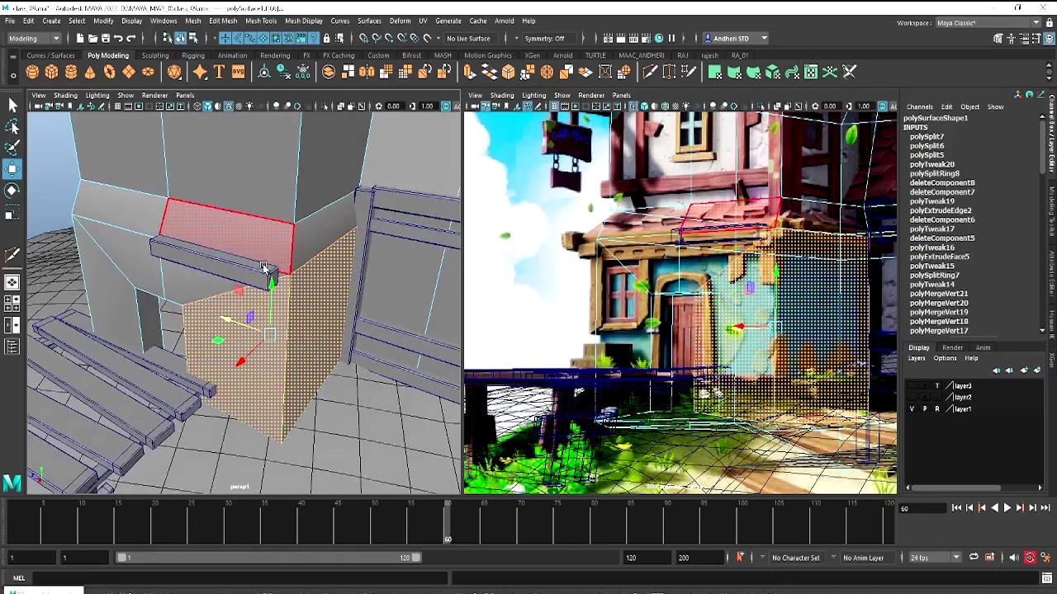
{"action": "mouse_move", "coordinate": [265, 269]}
{"action": "right_mouse_down"}
{"action": "mouse_move", "coordinate": [212, 272]}
{"action": "mouse_move", "coordinate": [317, 249]}
{"action": "right_mouse_up"}
Pull the pCube15 beam's end vertices outward on both sides so it spans past the wall
{"action": "left_click", "coordinate": [262, 279]}
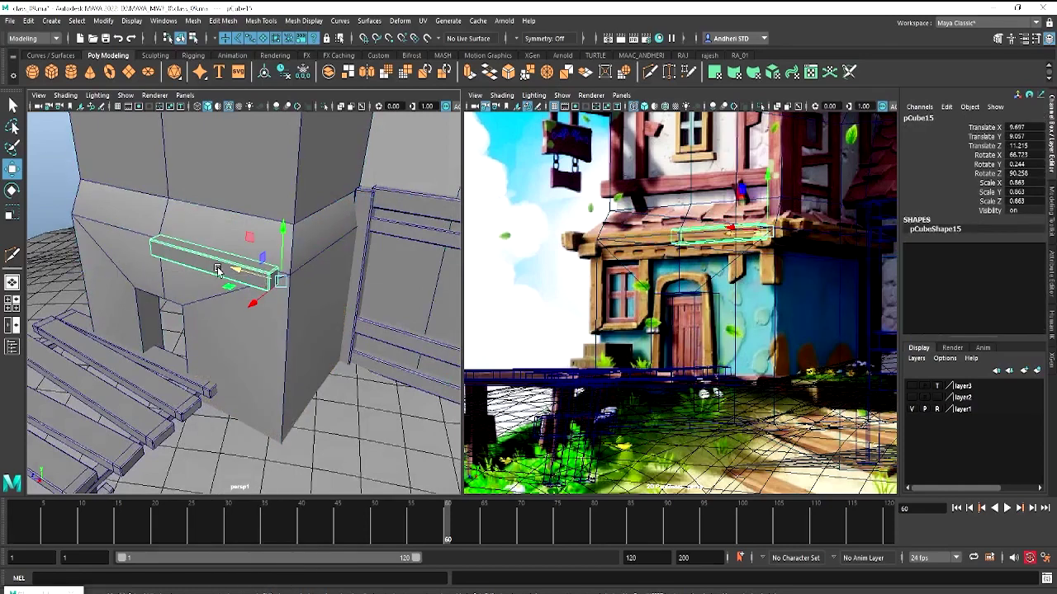
{"action": "key", "text": "F9"}
{"action": "left_click_drag", "start_coordinate": [283, 322], "coordinate": [239, 279]}
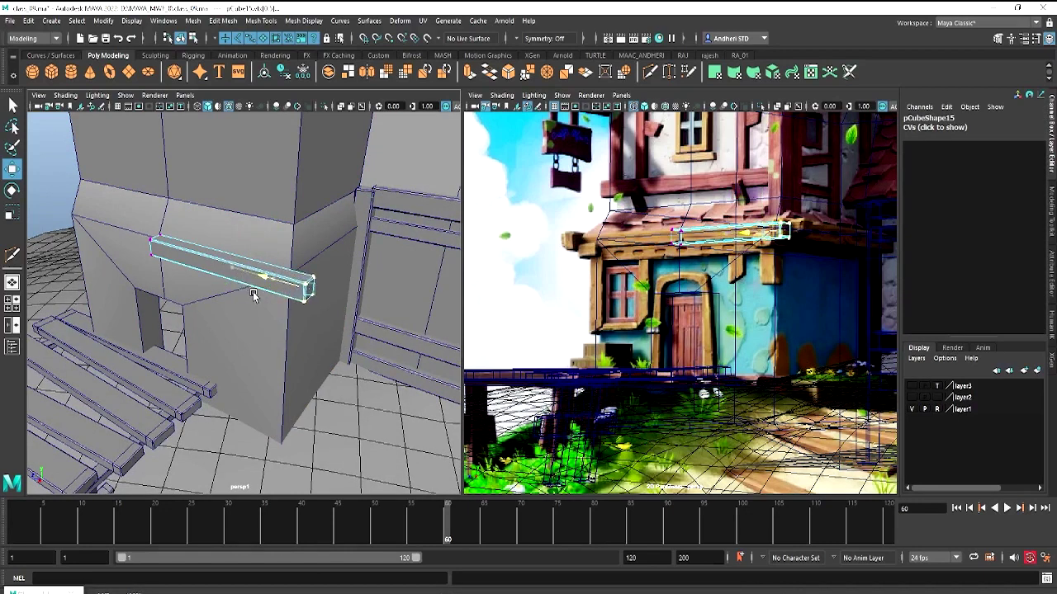
{"action": "left_click_drag", "start_coordinate": [239, 279], "coordinate": [183, 280]}
{"action": "left_click_drag", "start_coordinate": [139, 227], "coordinate": [223, 252]}
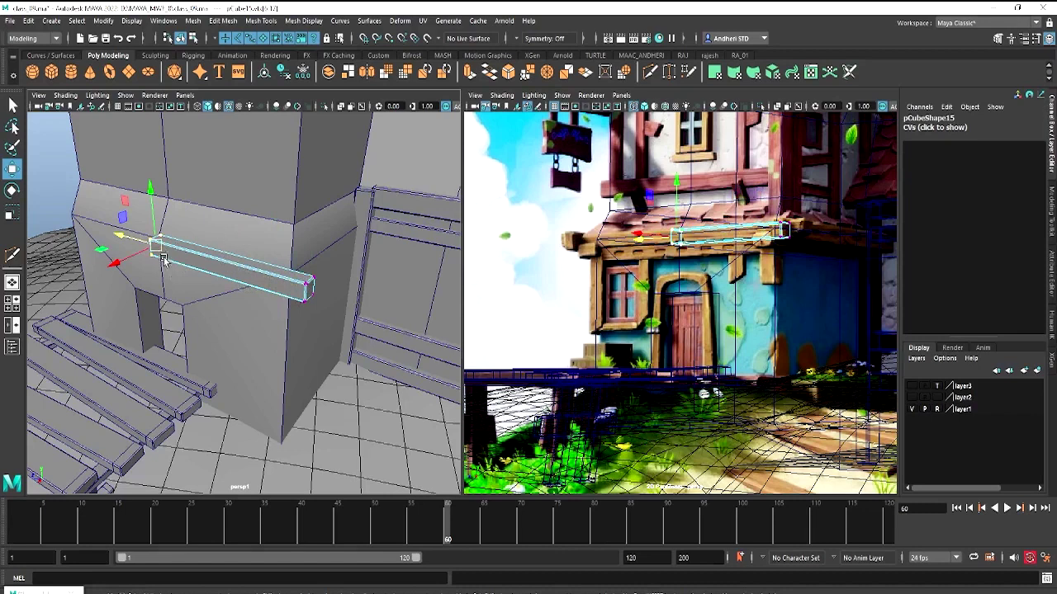
{"action": "left_click_drag", "start_coordinate": [124, 237], "coordinate": [19, 218]}
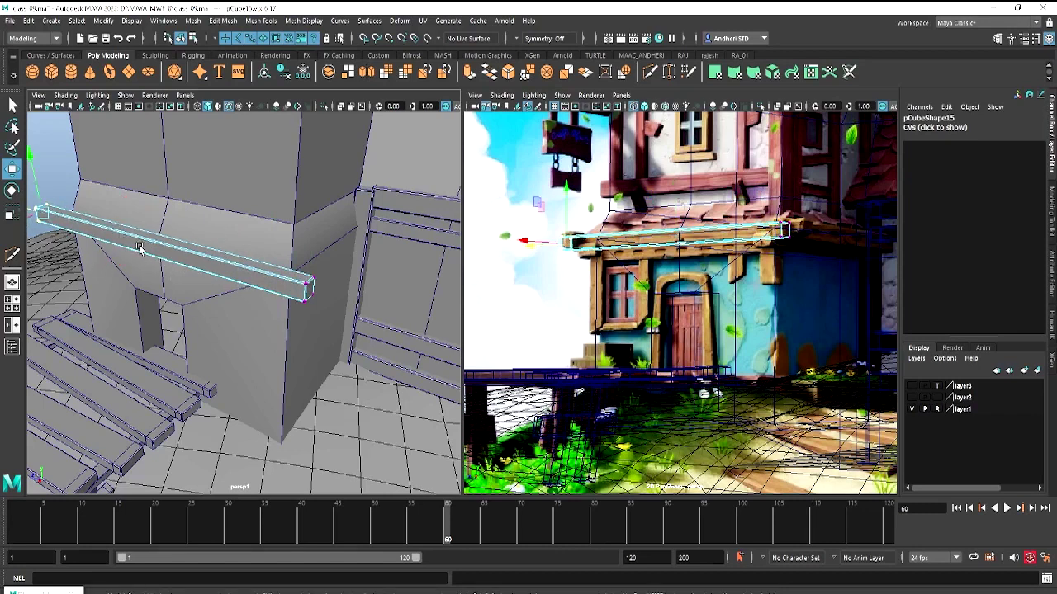
{"action": "right_click_drag", "start_coordinate": [136, 243], "coordinate": [188, 225]}
{"action": "scroll", "coordinate": [219, 237], "scroll_direction": "down", "scroll_amount": 5}
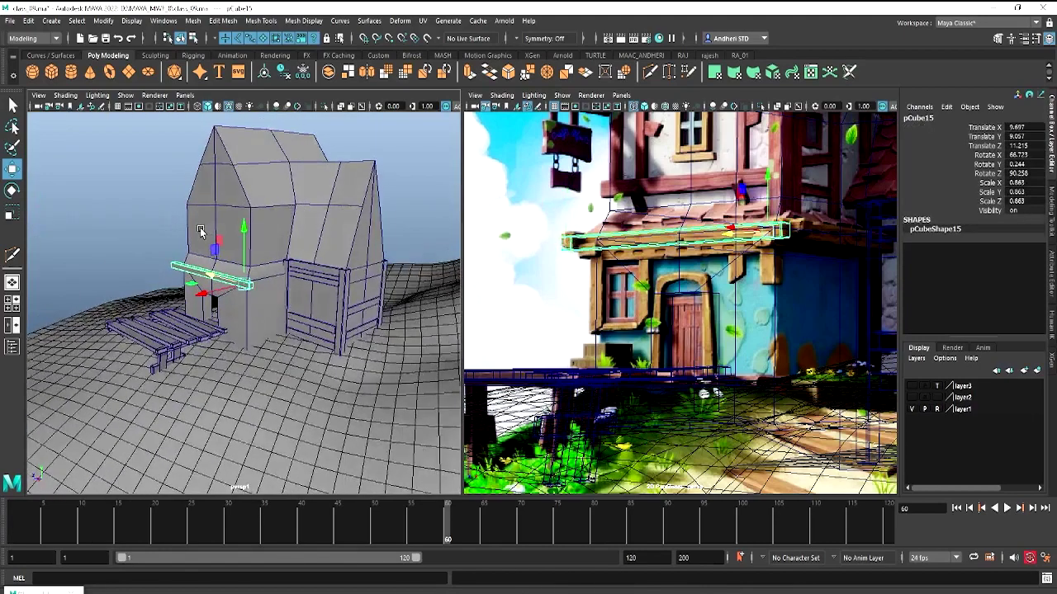
{"action": "scroll", "coordinate": [206, 240], "scroll_direction": "down", "scroll_amount": 3}
{"action": "scroll", "coordinate": [206, 242], "scroll_direction": "down", "scroll_amount": 3}
{"action": "scroll", "coordinate": [202, 241], "scroll_direction": "down", "scroll_amount": 3}
Deselect the beam, frame the whole house via persp 2D Pan/Zoom, and open the Windows menu
{"action": "left_click", "coordinate": [111, 213]}
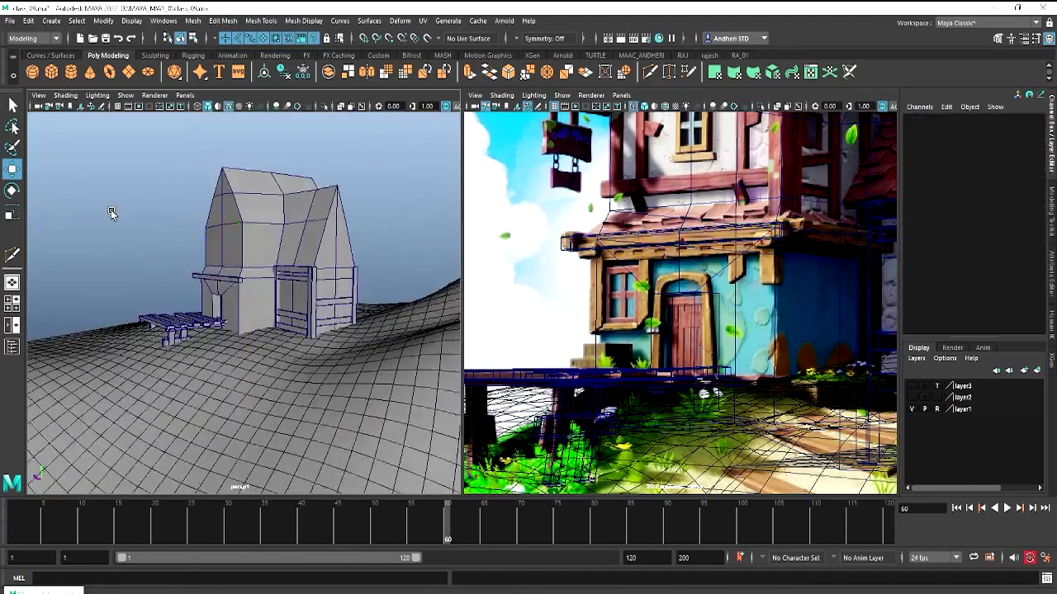
{"action": "left_click", "coordinate": [185, 95]}
{"action": "mouse_move", "coordinate": [216, 107]}
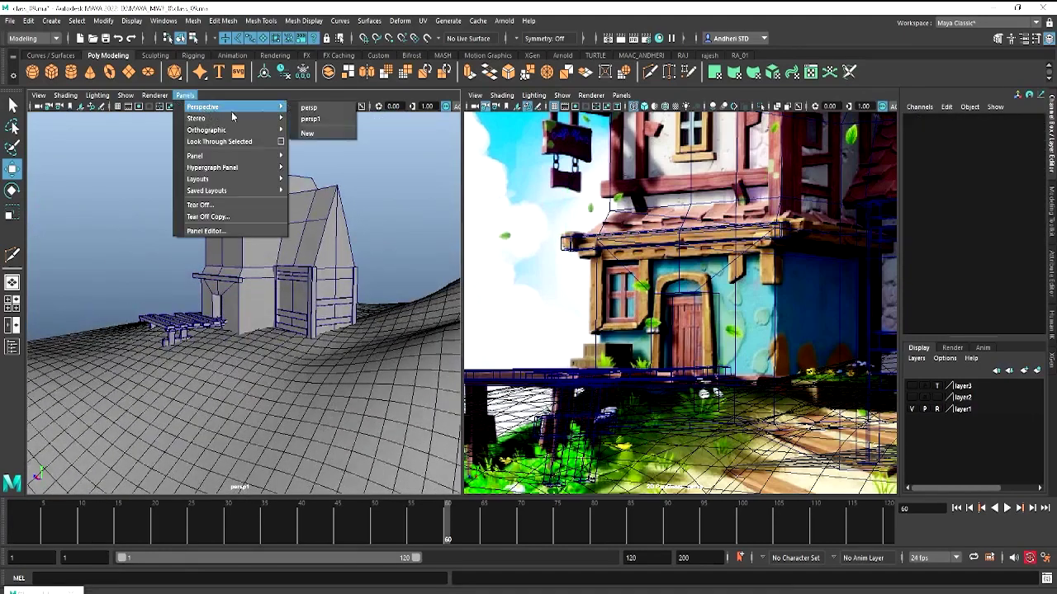
{"action": "left_click", "coordinate": [337, 114]}
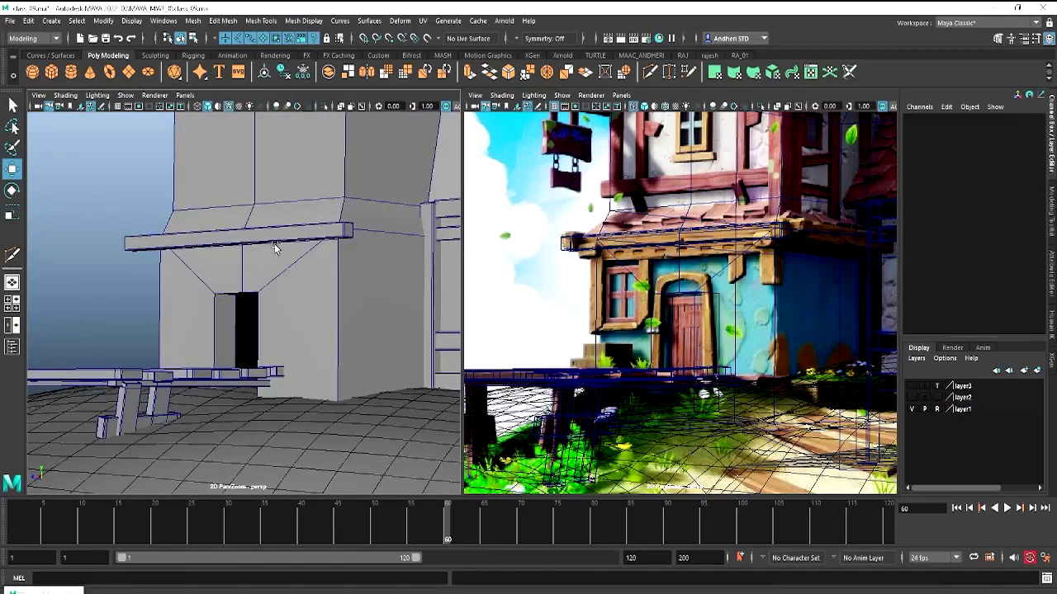
{"action": "scroll", "coordinate": [322, 236], "scroll_direction": "down", "scroll_amount": 5}
{"action": "scroll", "coordinate": [213, 238], "scroll_direction": "down", "scroll_amount": 3}
{"action": "scroll", "coordinate": [203, 240], "scroll_direction": "down", "scroll_amount": 2}
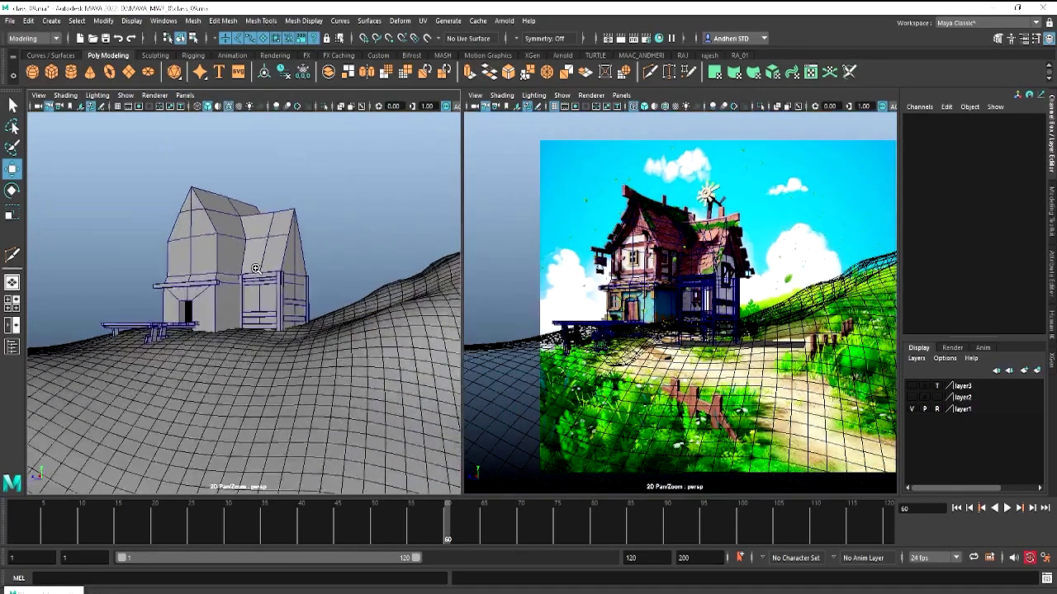
{"action": "scroll", "coordinate": [256, 268], "scroll_direction": "up", "scroll_amount": 2}
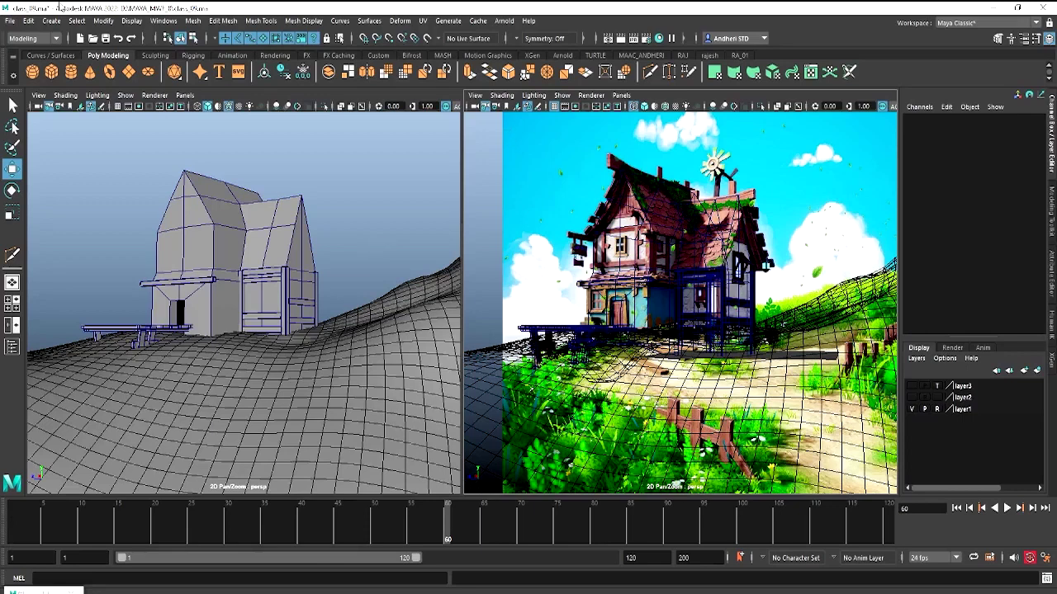
{"action": "left_click", "coordinate": [162, 21]}
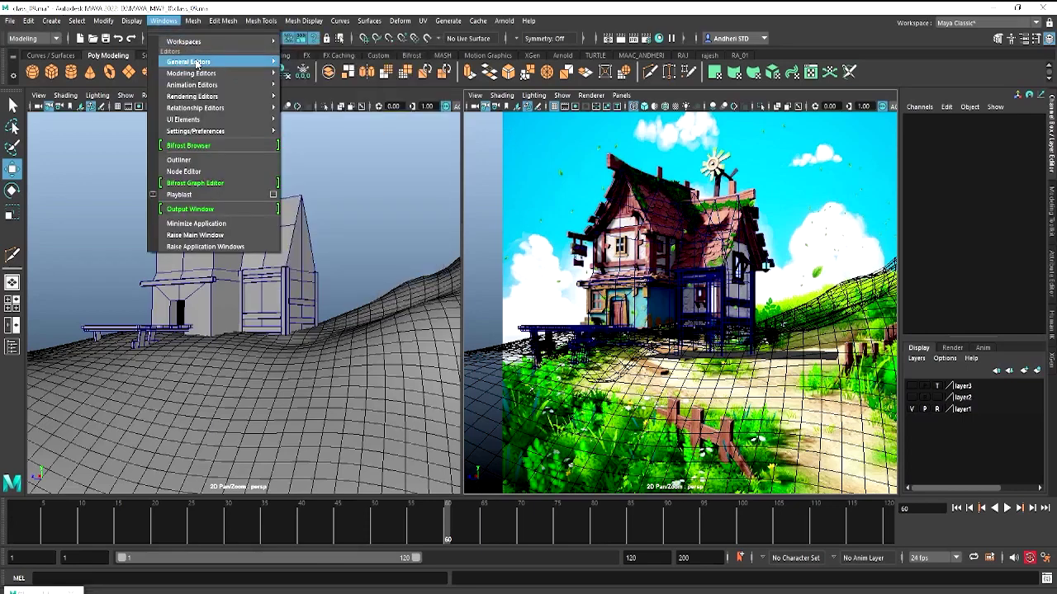
{"action": "mouse_move", "coordinate": [188, 62]}
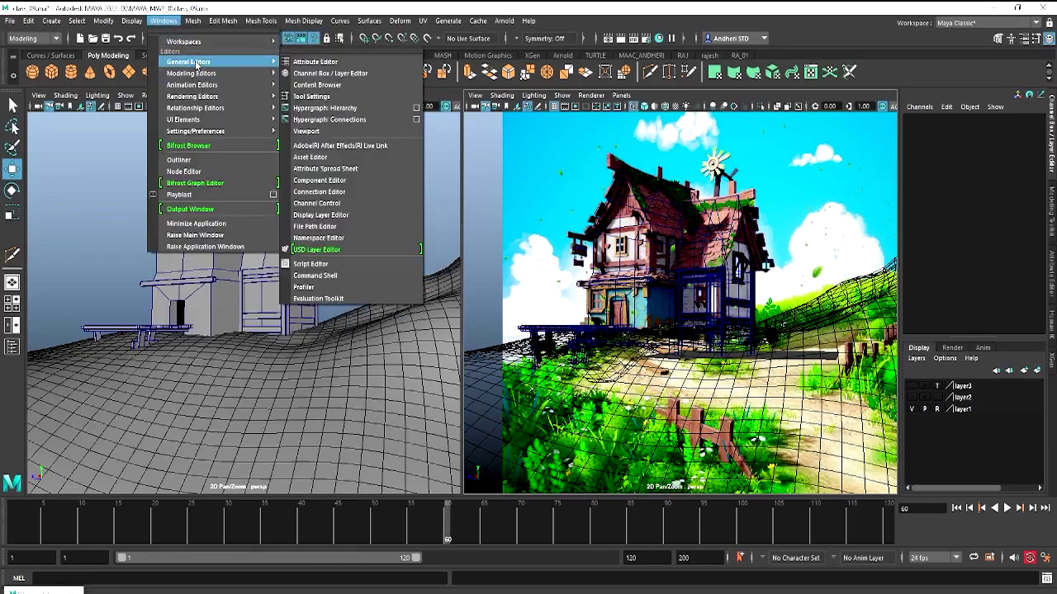
Open the Content Browser, move it aside, and show the Examples > Paint Effects Grasses presets
{"action": "left_click", "coordinate": [320, 85]}
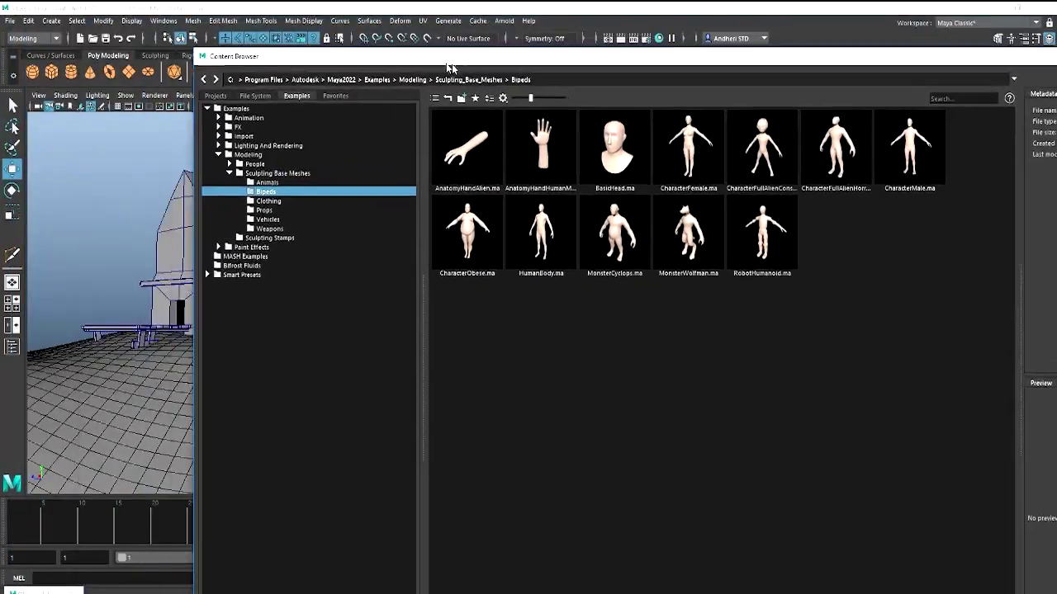
{"action": "left_click_drag", "start_coordinate": [252, 8], "coordinate": [462, 36]}
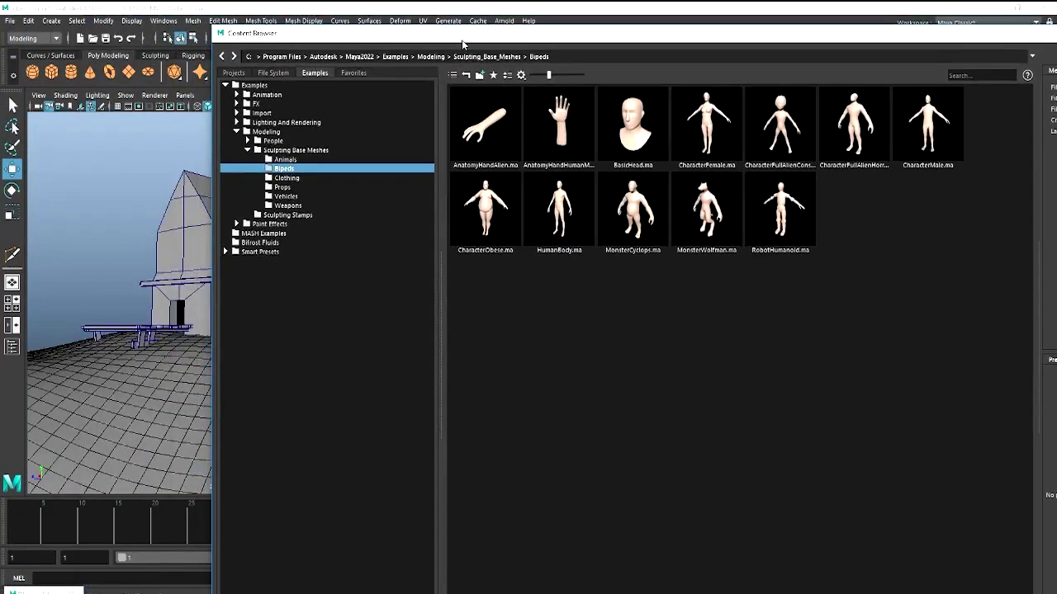
{"action": "double_click", "coordinate": [266, 223]}
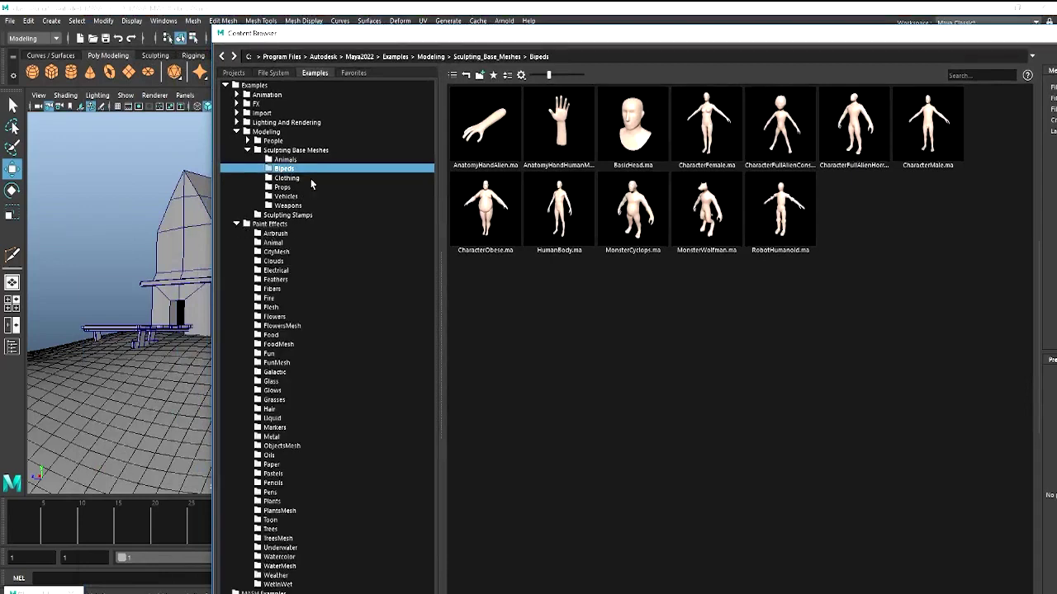
{"action": "mouse_move", "coordinate": [391, 37]}
{"action": "left_mouse_down"}
{"action": "mouse_move", "coordinate": [498, 12]}
{"action": "mouse_move", "coordinate": [524, 21]}
{"action": "left_mouse_up"}
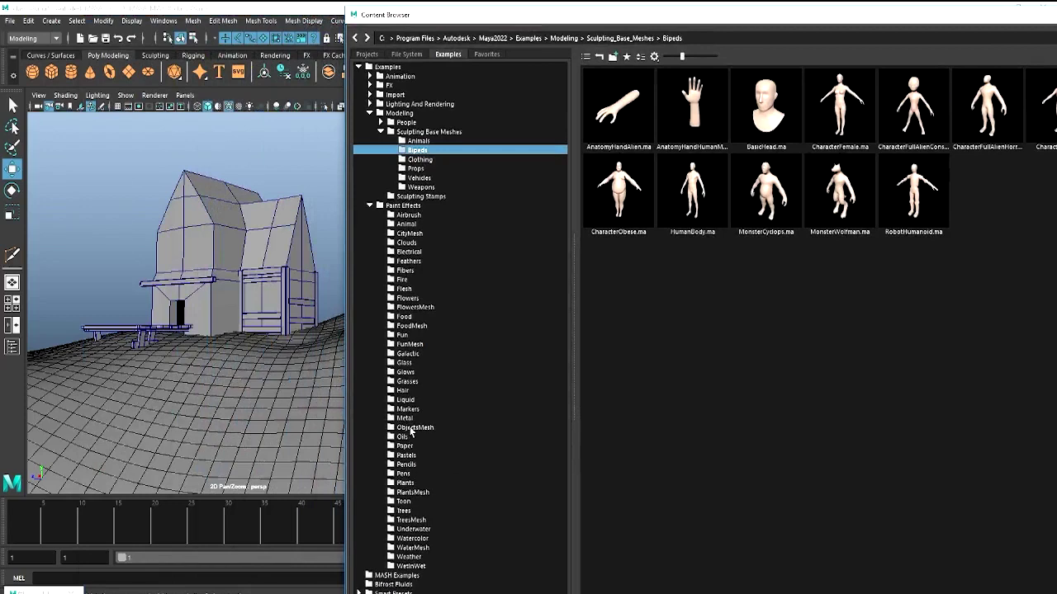
{"action": "left_click", "coordinate": [407, 381]}
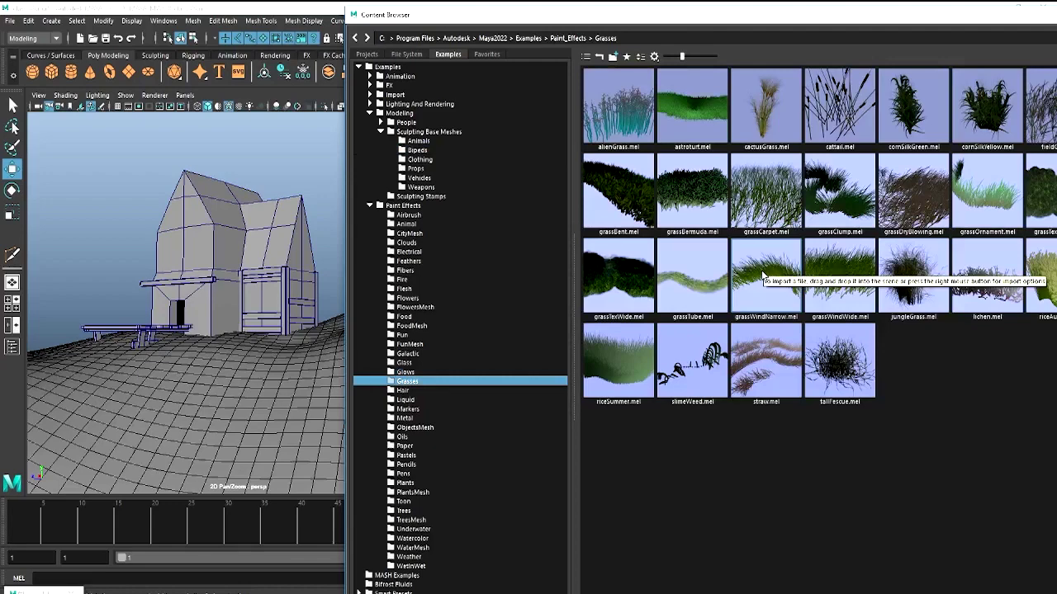
Paint grassWindNarrow grass strokes with a very small brush across the front terrain
{"action": "mouse_move", "coordinate": [763, 275]}
{"action": "left_mouse_down"}
{"action": "mouse_move", "coordinate": [182, 276]}
{"action": "mouse_move", "coordinate": [216, 262]}
{"action": "mouse_move", "coordinate": [189, 307]}
{"action": "left_mouse_up"}
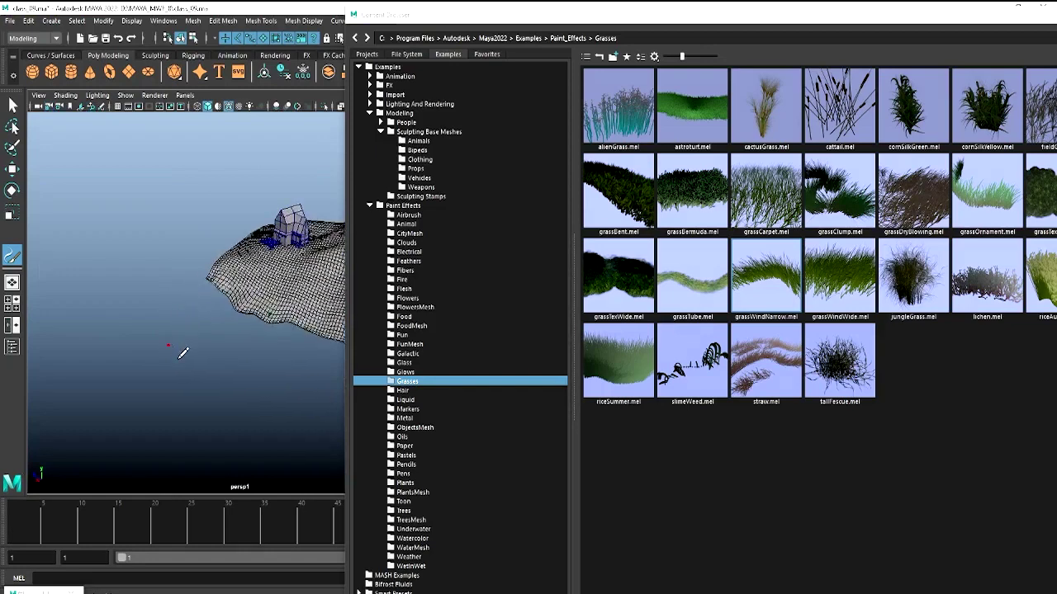
{"action": "left_click_drag", "start_coordinate": [172, 358], "coordinate": [227, 361]}
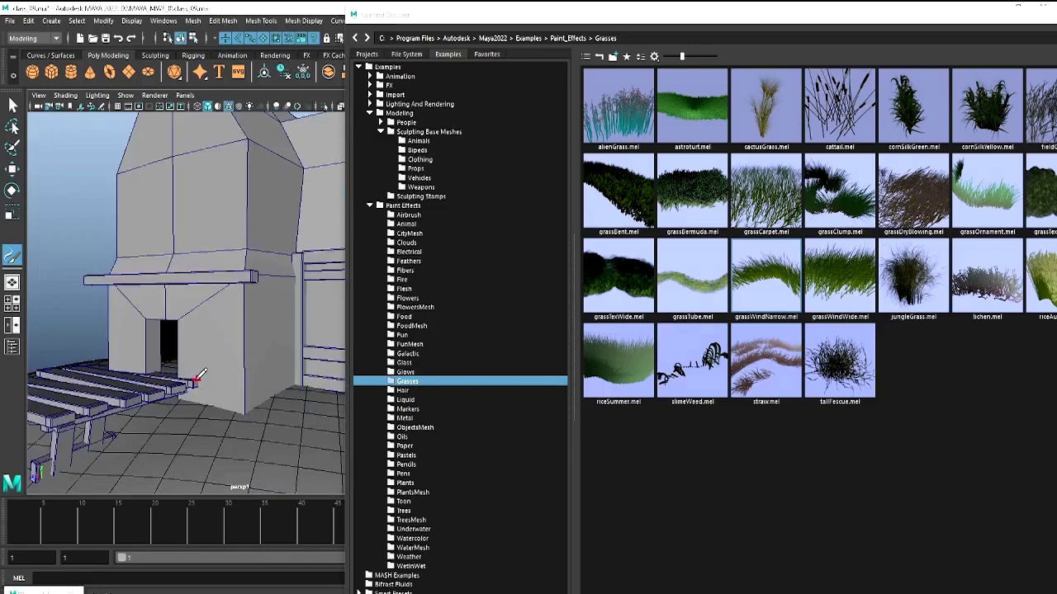
{"action": "key", "text": "backslash"}
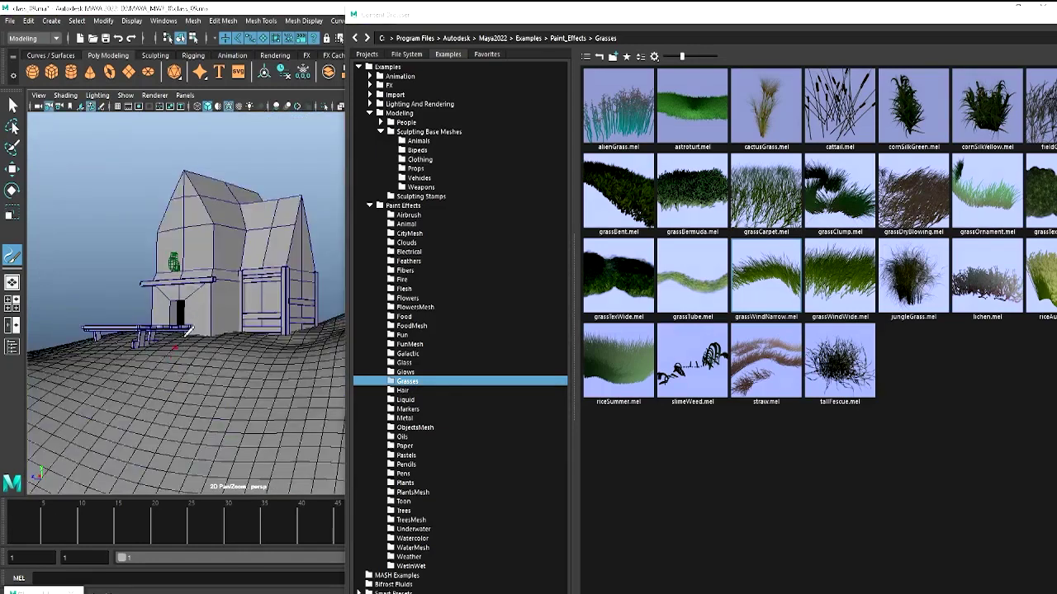
{"action": "key", "text": "space"}
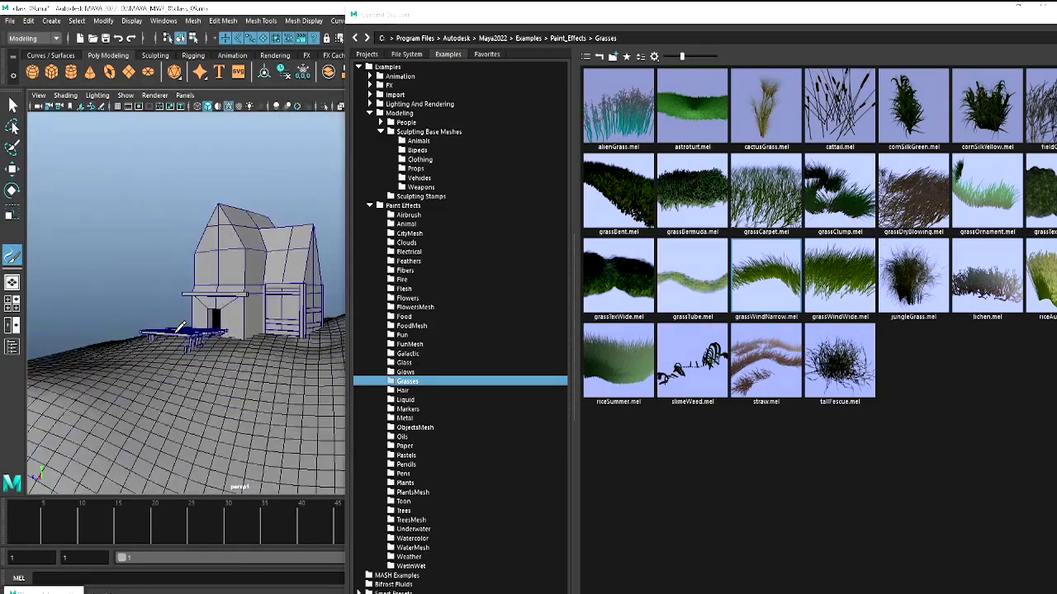
{"action": "left_click_drag", "start_coordinate": [187, 346], "coordinate": [161, 365], "text": "alt"}
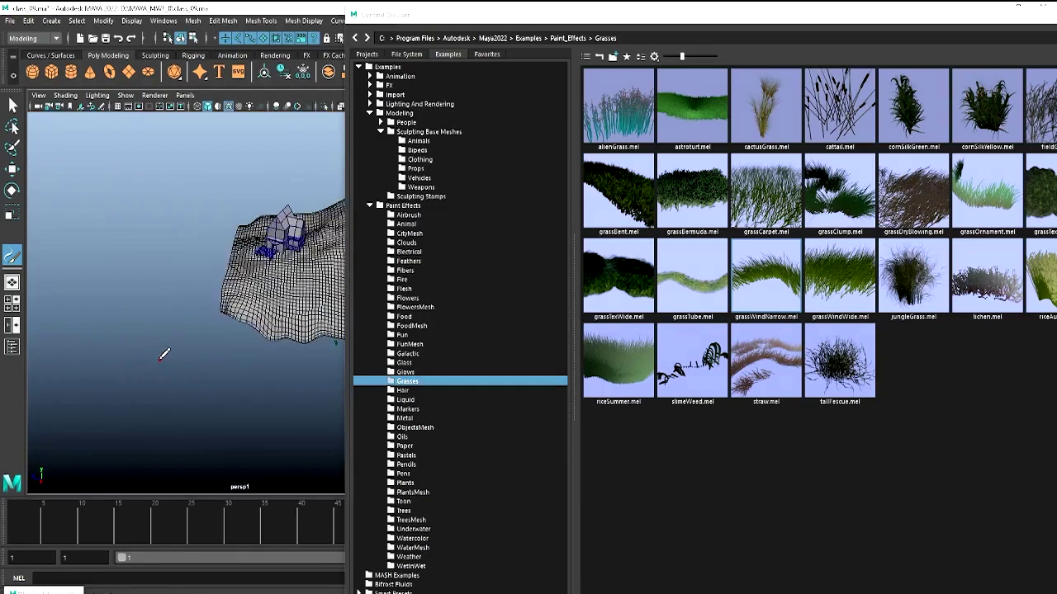
{"action": "mouse_move", "coordinate": [161, 358]}
{"action": "left_mouse_down"}
{"action": "mouse_move", "coordinate": [242, 363]}
{"action": "mouse_move", "coordinate": [124, 370]}
{"action": "mouse_move", "coordinate": [259, 370]}
{"action": "mouse_move", "coordinate": [198, 366]}
{"action": "mouse_move", "coordinate": [221, 369]}
{"action": "left_mouse_up"}
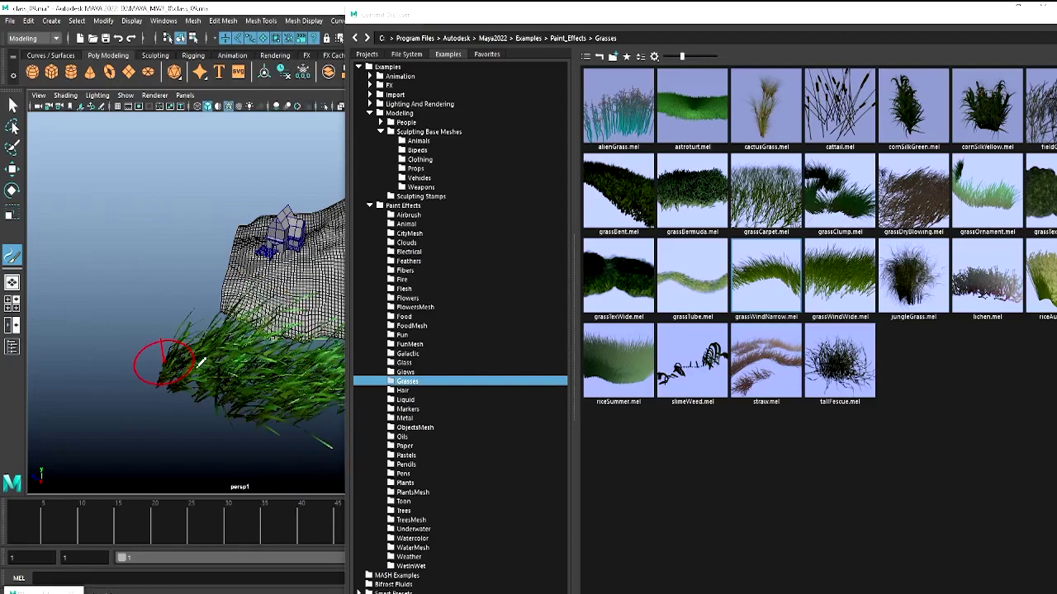
{"action": "middle_click_drag", "start_coordinate": [221, 369], "coordinate": [185, 390], "text": "alt"}
{"action": "left_click_drag", "start_coordinate": [185, 389], "coordinate": [221, 363], "text": "alt"}
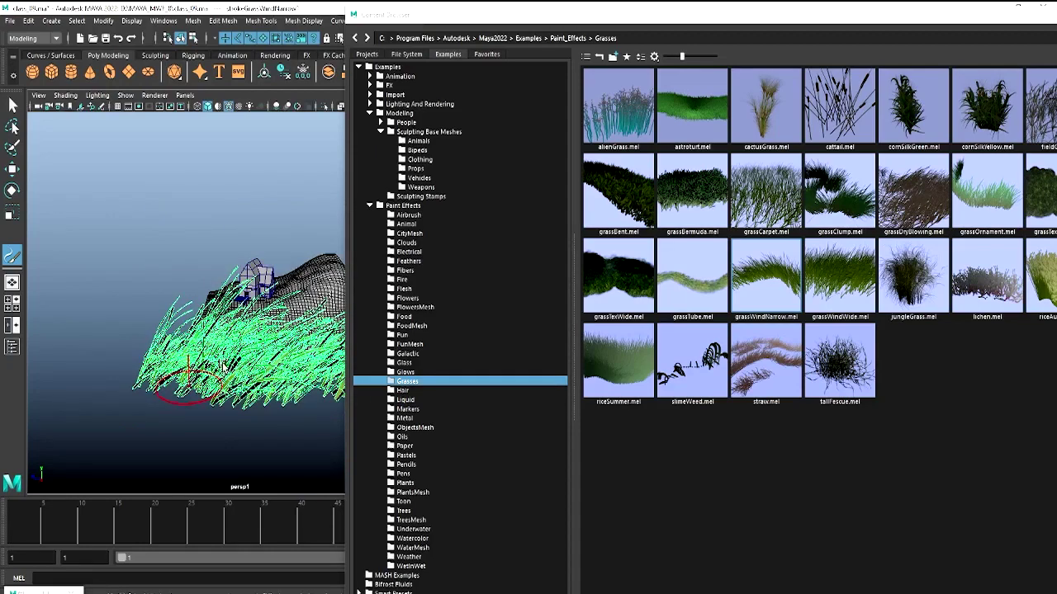
{"action": "key", "text": "w"}
{"action": "mouse_move", "coordinate": [130, 284]}
{"action": "left_mouse_down", "text": "alt"}
{"action": "mouse_move", "coordinate": [191, 360]}
{"action": "mouse_move", "coordinate": [167, 359]}
{"action": "left_mouse_up", "text": "alt"}
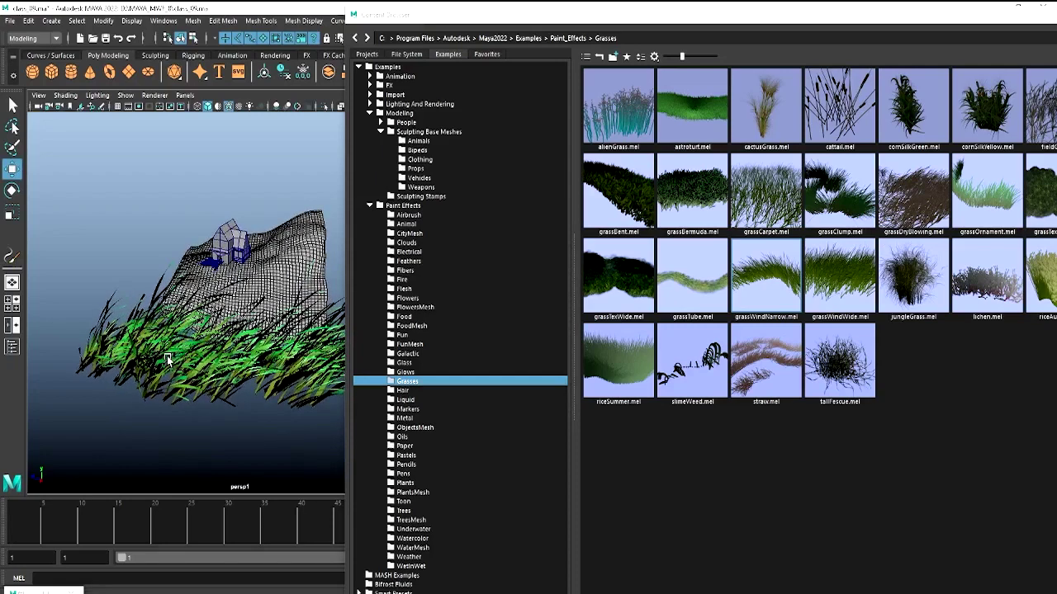
Rewind to frame 1 and play the animation to preview the grass swaying, then stop
{"action": "left_click_drag", "start_coordinate": [560, 17], "coordinate": [743, 69]}
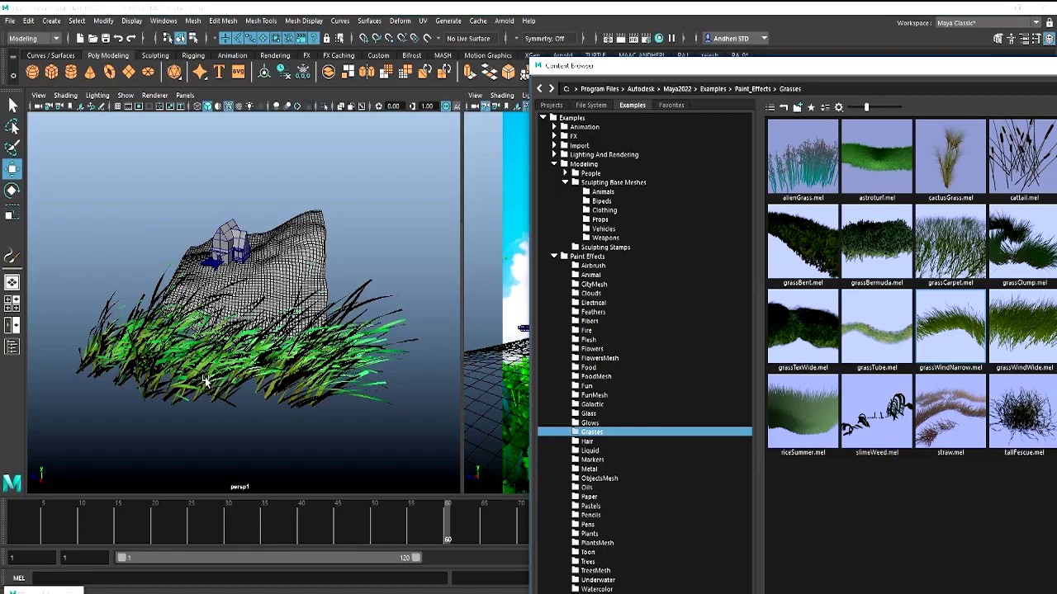
{"action": "left_click_drag", "start_coordinate": [836, 69], "coordinate": [704, 98]}
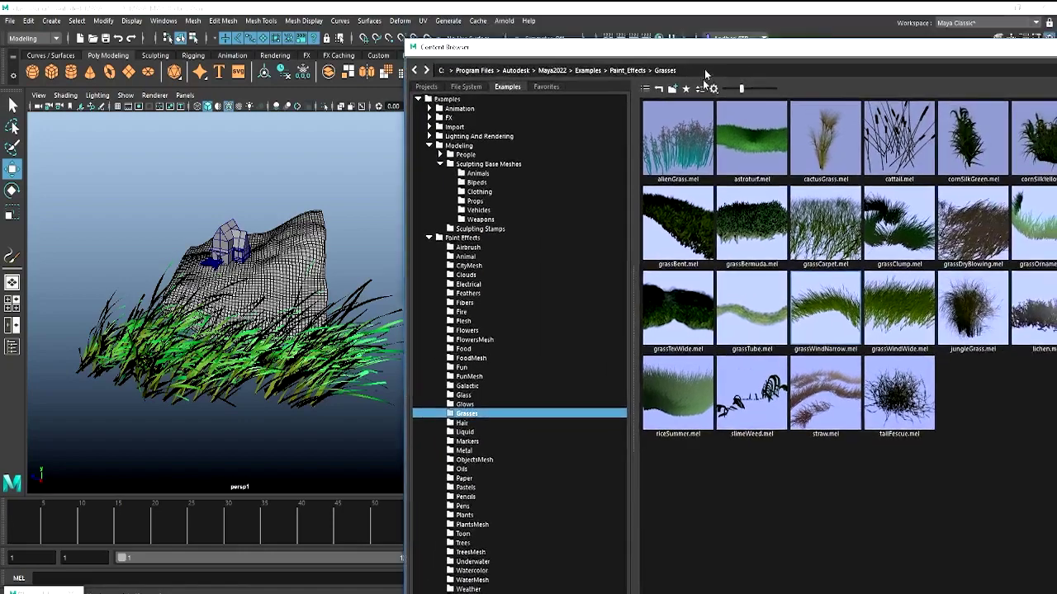
{"action": "mouse_move", "coordinate": [589, 88]}
{"action": "left_mouse_down"}
{"action": "mouse_move", "coordinate": [563, 86]}
{"action": "mouse_move", "coordinate": [560, 74]}
{"action": "left_mouse_up"}
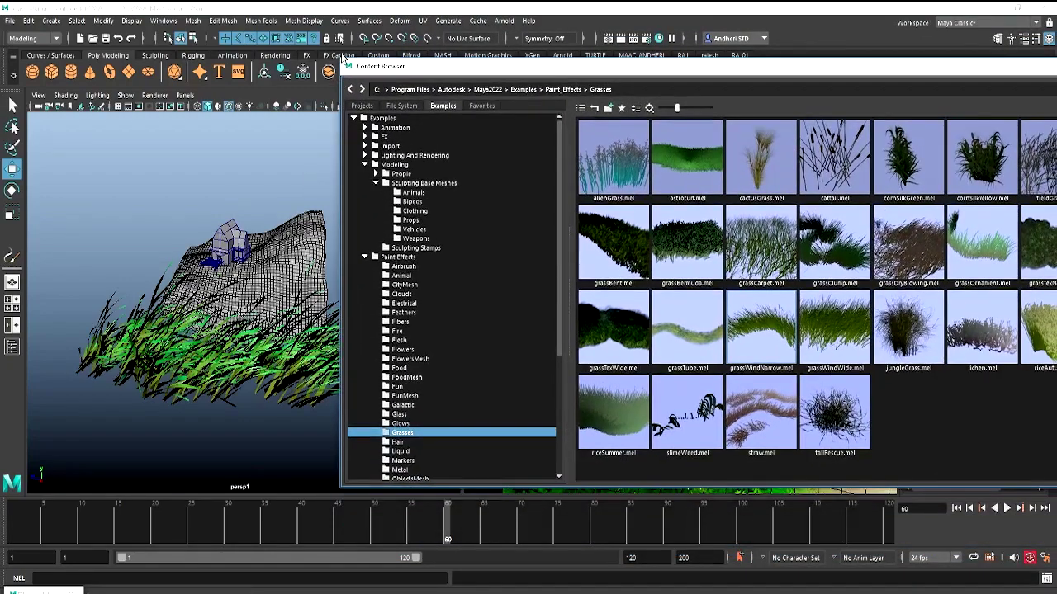
{"action": "mouse_move", "coordinate": [488, 66]}
{"action": "left_mouse_down"}
{"action": "mouse_move", "coordinate": [572, 90]}
{"action": "mouse_move", "coordinate": [634, 56]}
{"action": "left_mouse_up"}
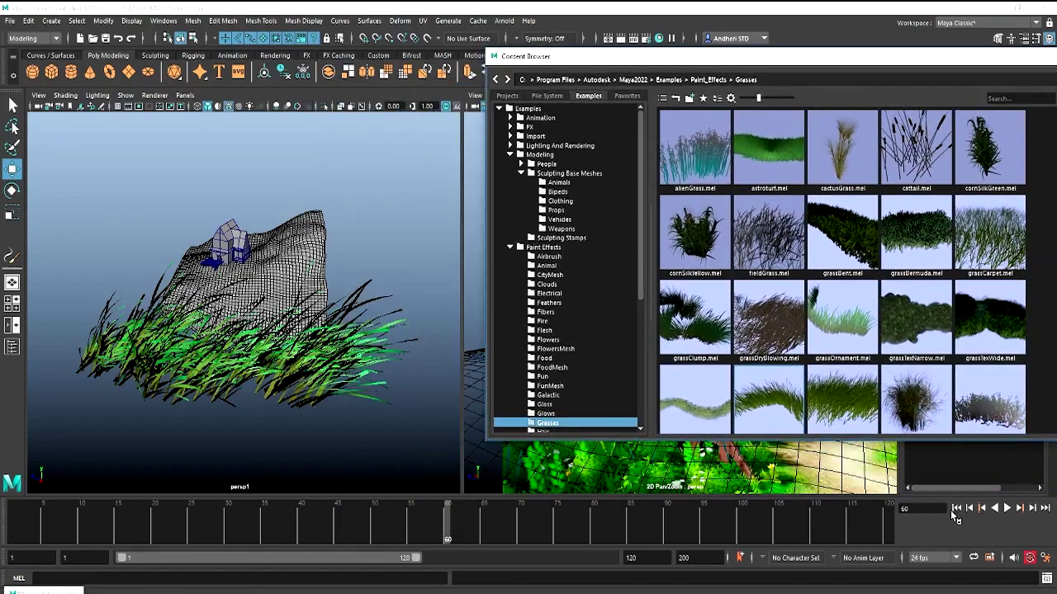
{"action": "left_click", "coordinate": [956, 508]}
{"action": "left_click", "coordinate": [1014, 508]}
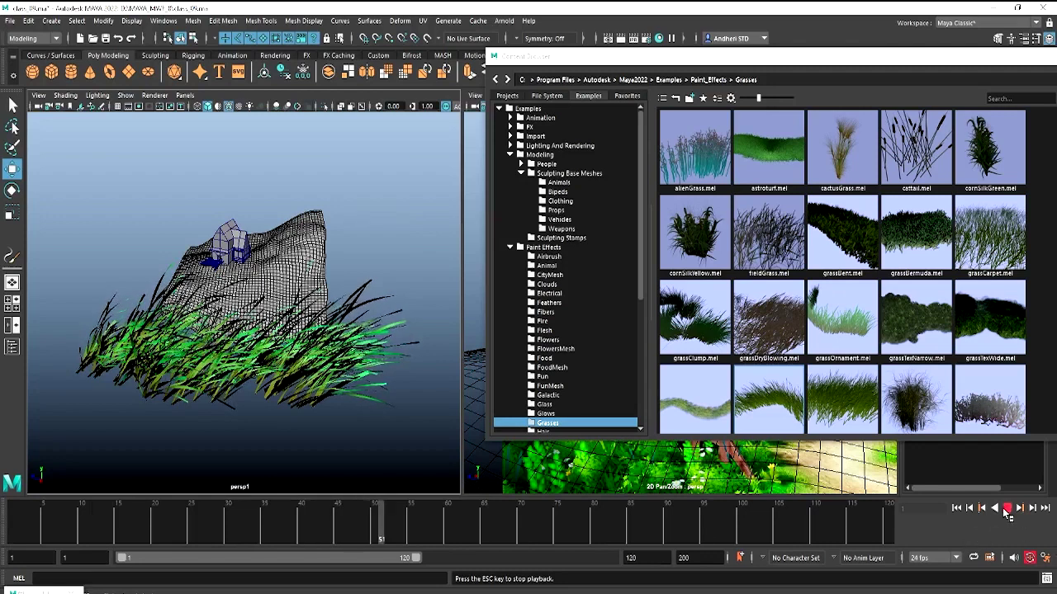
{"action": "key", "text": "Escape"}
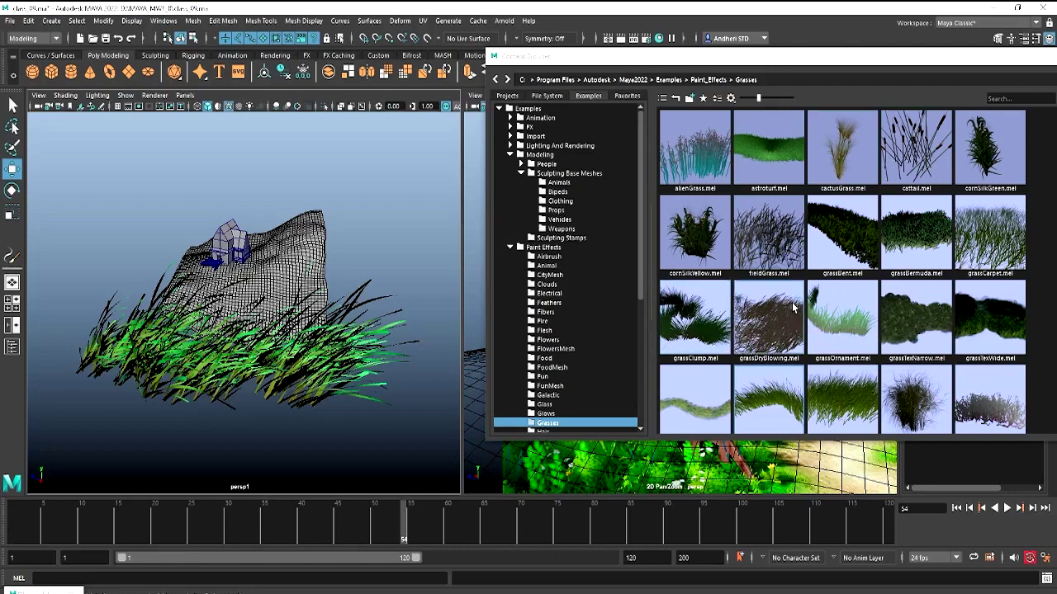
Browse the Glass, Fun and Airbrush presets, then load the birchBlowing brush from Trees
{"action": "left_click", "coordinate": [545, 404]}
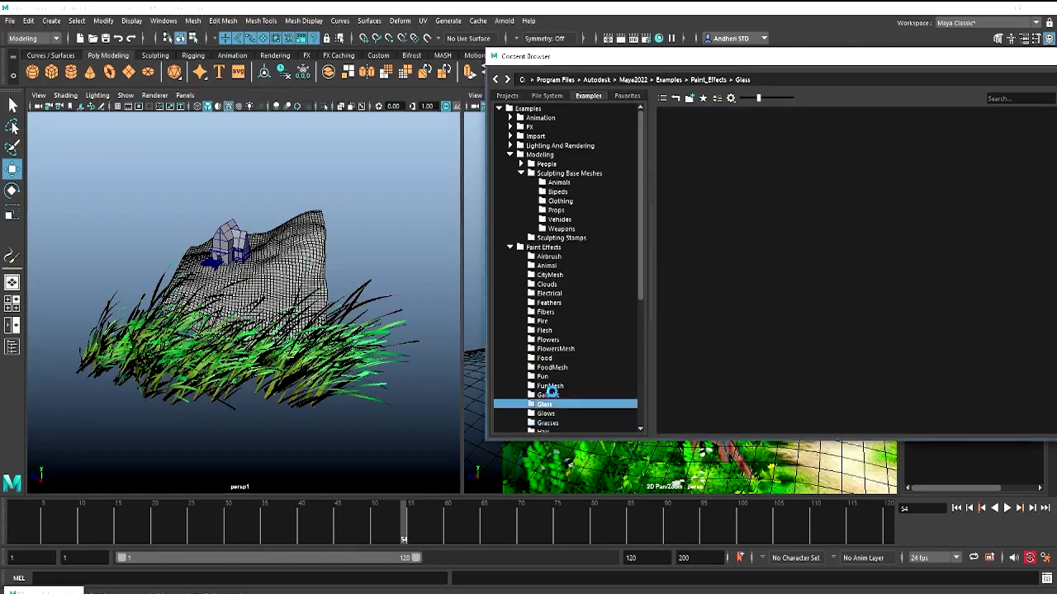
{"action": "left_click", "coordinate": [544, 377]}
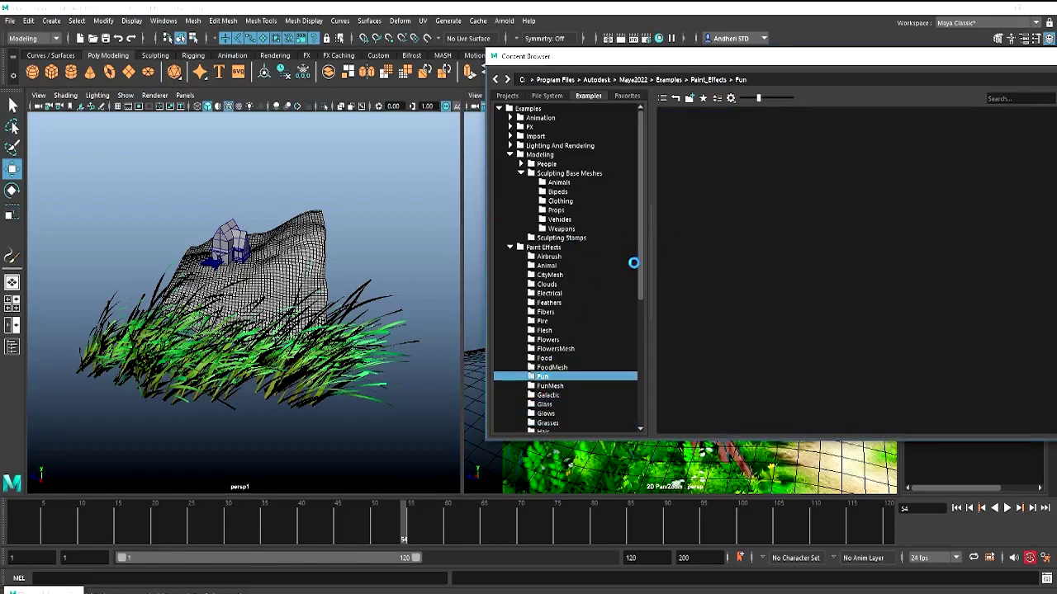
{"action": "left_click", "coordinate": [547, 257]}
{"action": "scroll", "coordinate": [567, 358], "scroll_direction": "down", "scroll_amount": 5}
{"action": "scroll", "coordinate": [567, 358], "scroll_direction": "down", "scroll_amount": 2}
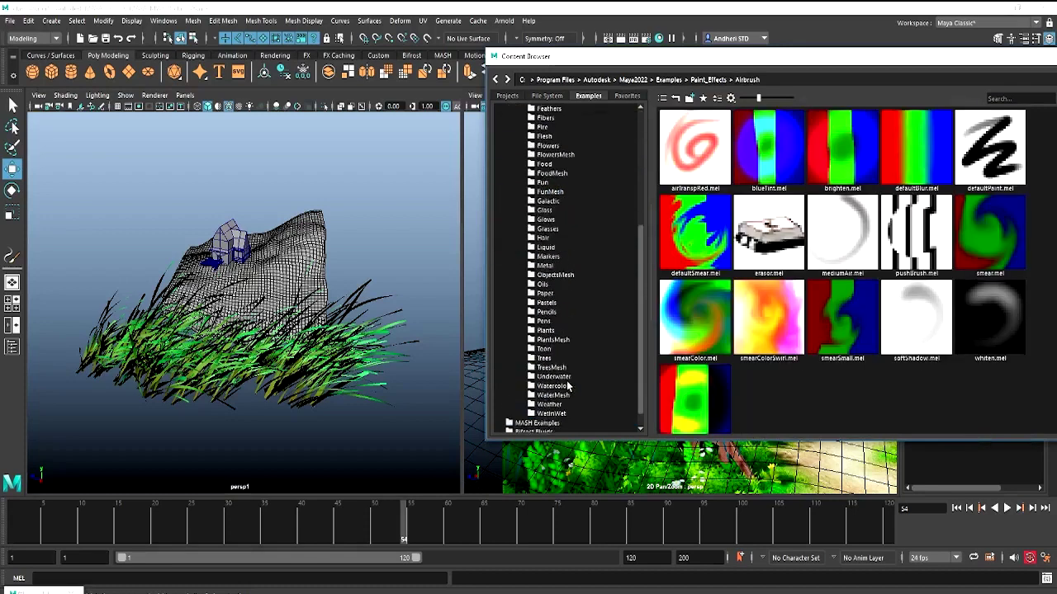
{"action": "scroll", "coordinate": [567, 363], "scroll_direction": "down", "scroll_amount": 1}
{"action": "left_click", "coordinate": [544, 340]}
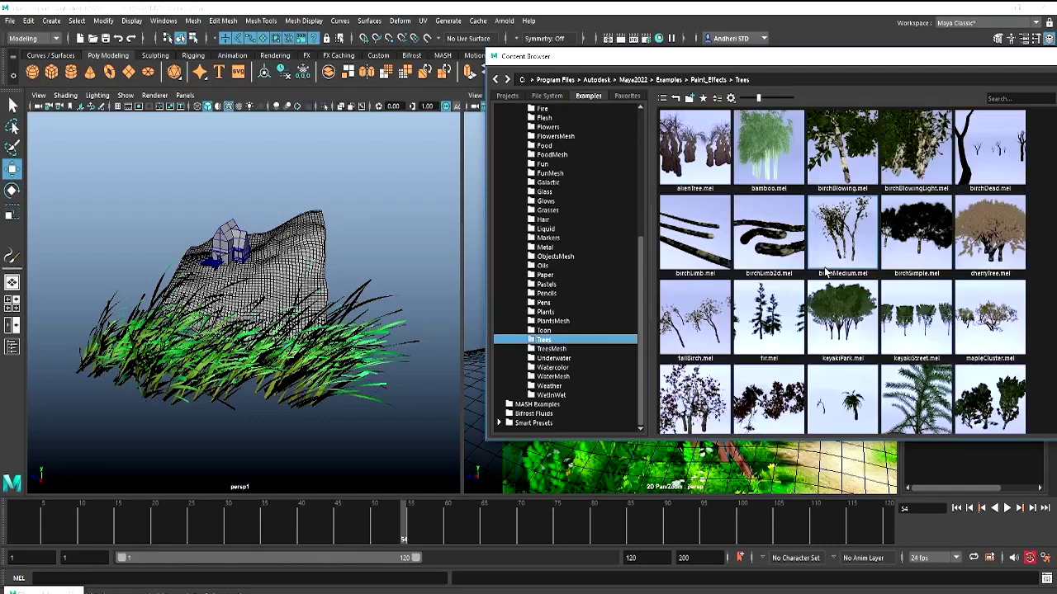
{"action": "left_click", "coordinate": [850, 168]}
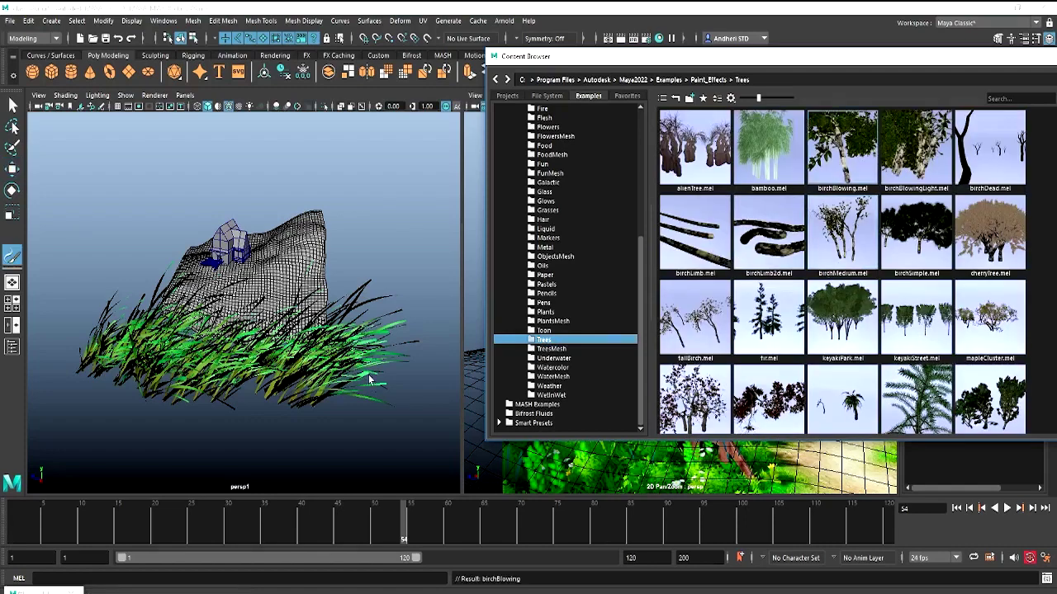
Paint a birch tree in front of the grass and orbit in to inspect it
{"action": "left_click", "coordinate": [269, 435]}
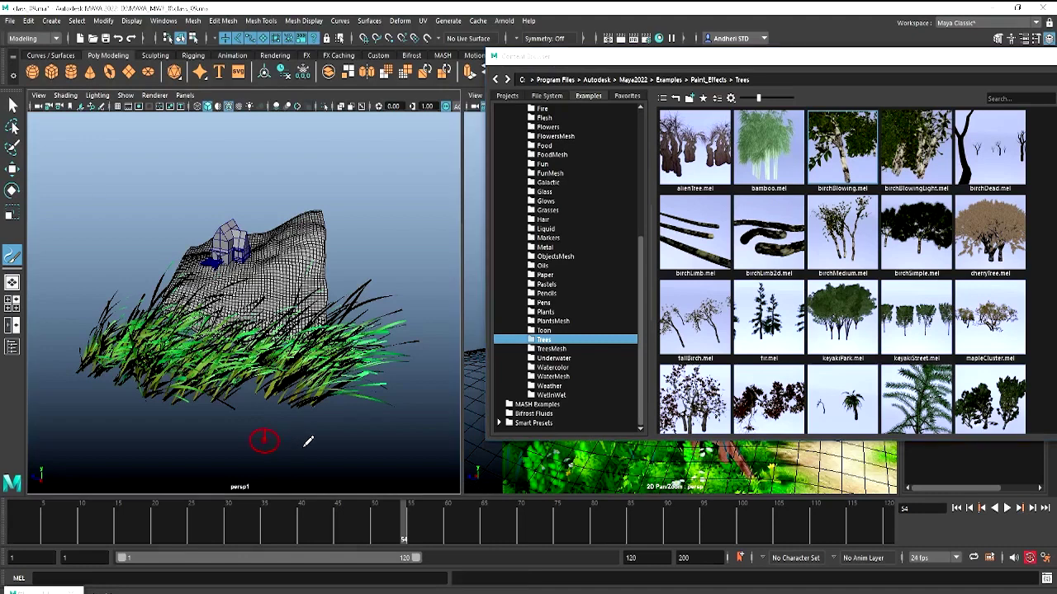
{"action": "left_click_drag", "start_coordinate": [294, 439], "coordinate": [285, 442]}
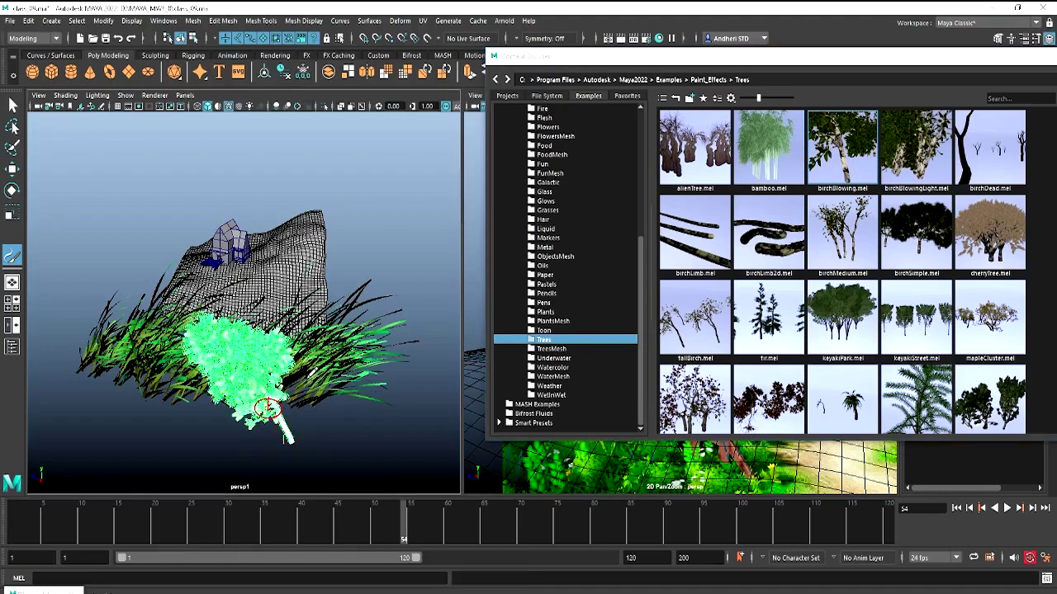
{"action": "left_click_drag", "start_coordinate": [268, 409], "coordinate": [306, 342], "text": "alt"}
{"action": "mouse_move", "coordinate": [240, 369]}
{"action": "left_mouse_down", "text": "alt"}
{"action": "mouse_move", "coordinate": [275, 339]}
{"action": "mouse_move", "coordinate": [259, 365]}
{"action": "left_mouse_up", "text": "alt"}
{"action": "right_click_drag", "start_coordinate": [259, 366], "coordinate": [306, 248], "text": "alt"}
{"action": "left_click_drag", "start_coordinate": [307, 248], "coordinate": [366, 389], "text": "alt"}
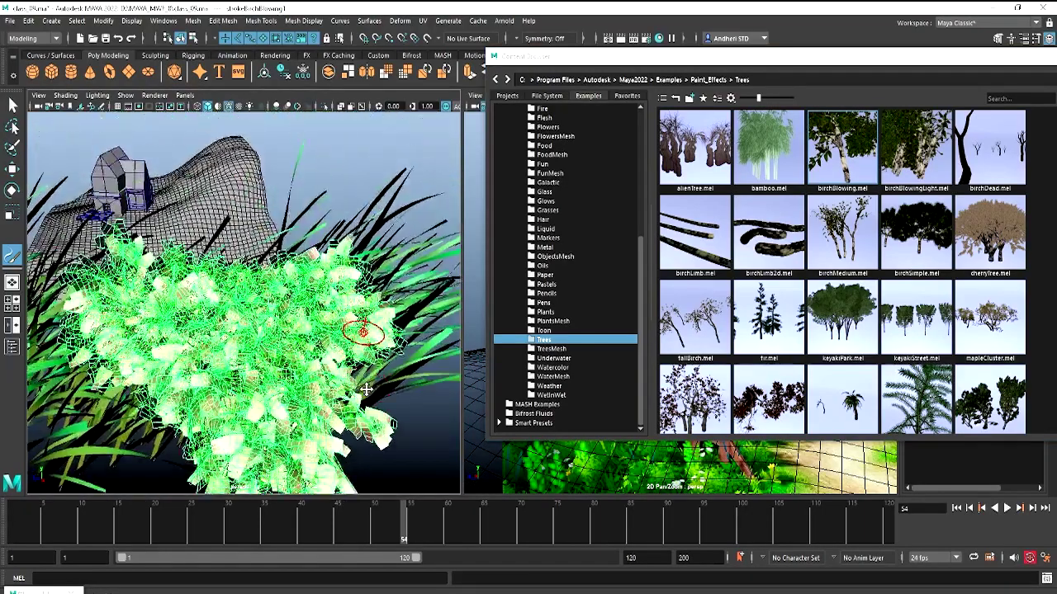
{"action": "right_click_drag", "start_coordinate": [366, 389], "coordinate": [319, 359], "text": "alt"}
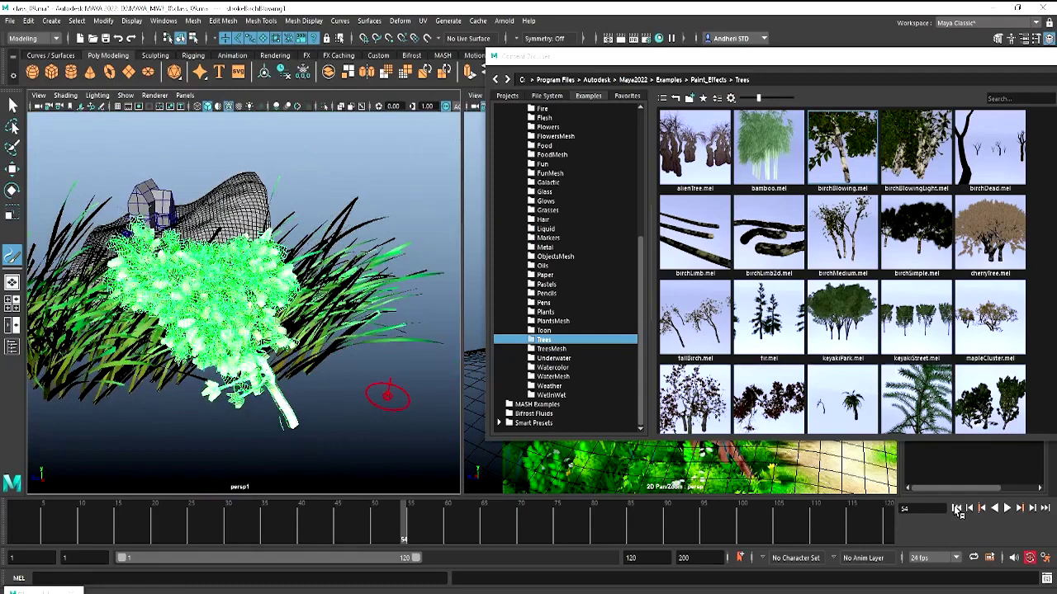
Play and stop the wind animation, select the tree, and return to frame 1
{"action": "left_click", "coordinate": [956, 509]}
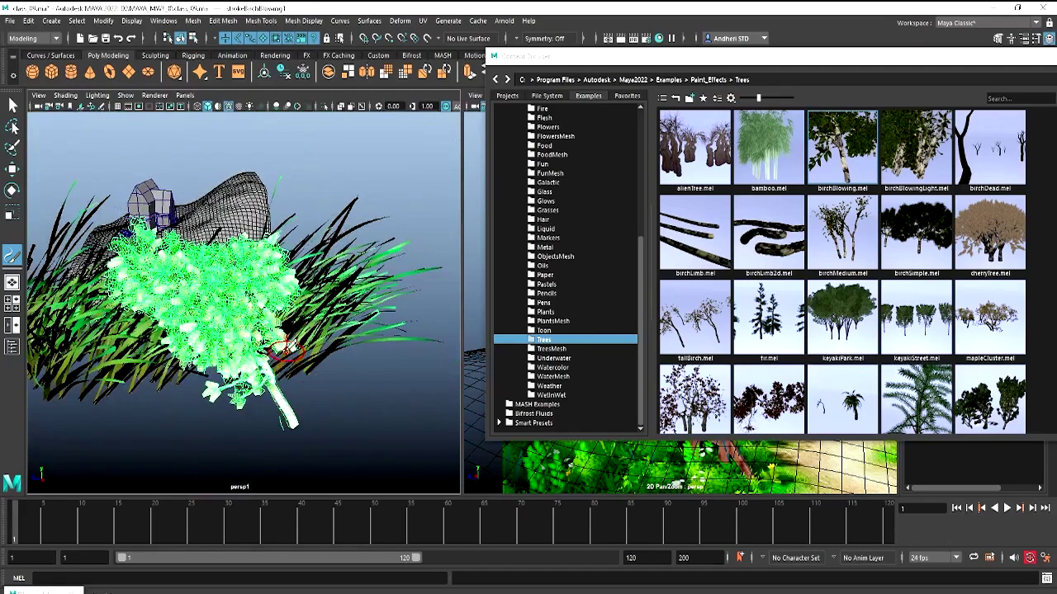
{"action": "key", "text": "w"}
{"action": "left_click", "coordinate": [294, 373]}
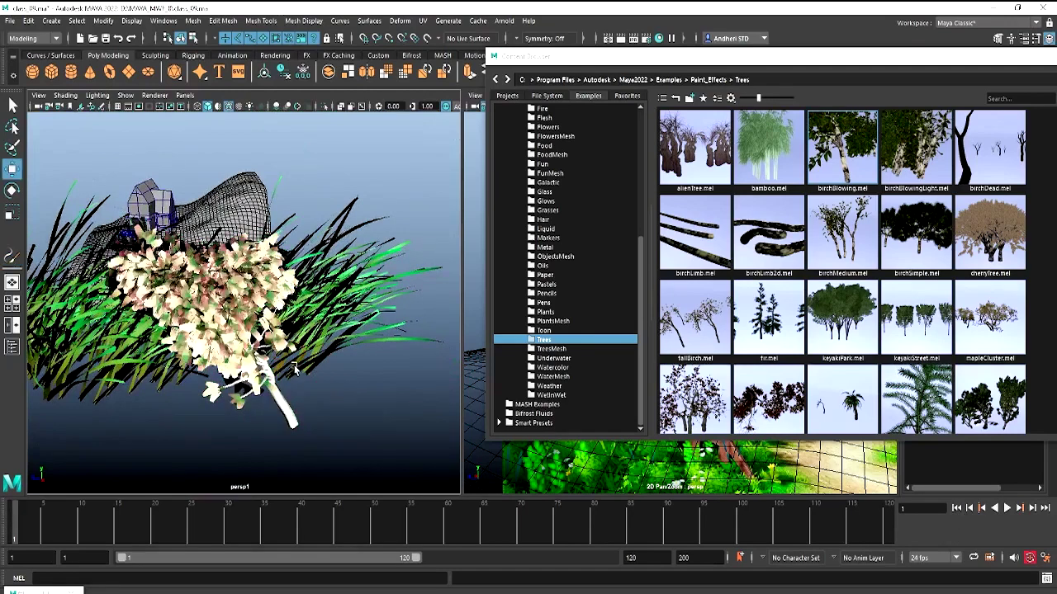
{"action": "left_click_drag", "start_coordinate": [273, 367], "coordinate": [265, 366], "text": "alt"}
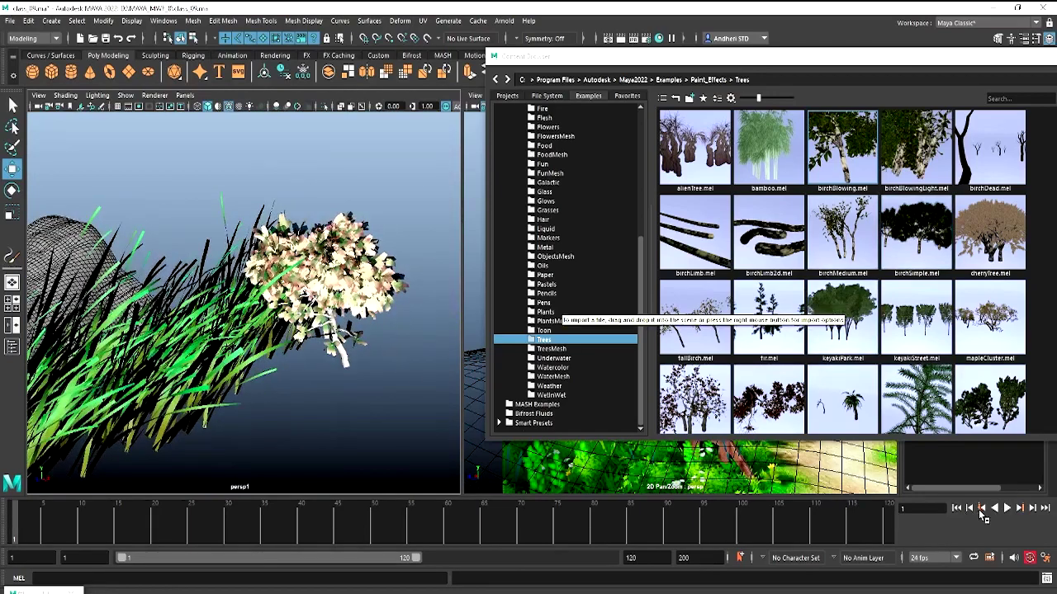
{"action": "left_click", "coordinate": [1006, 508]}
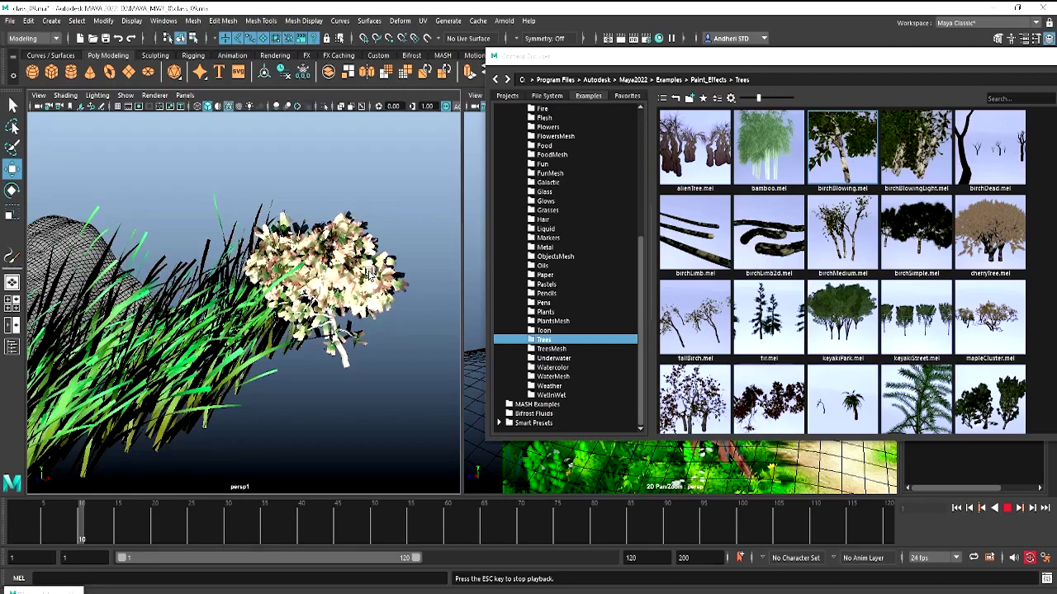
{"action": "left_click", "coordinate": [1008, 512]}
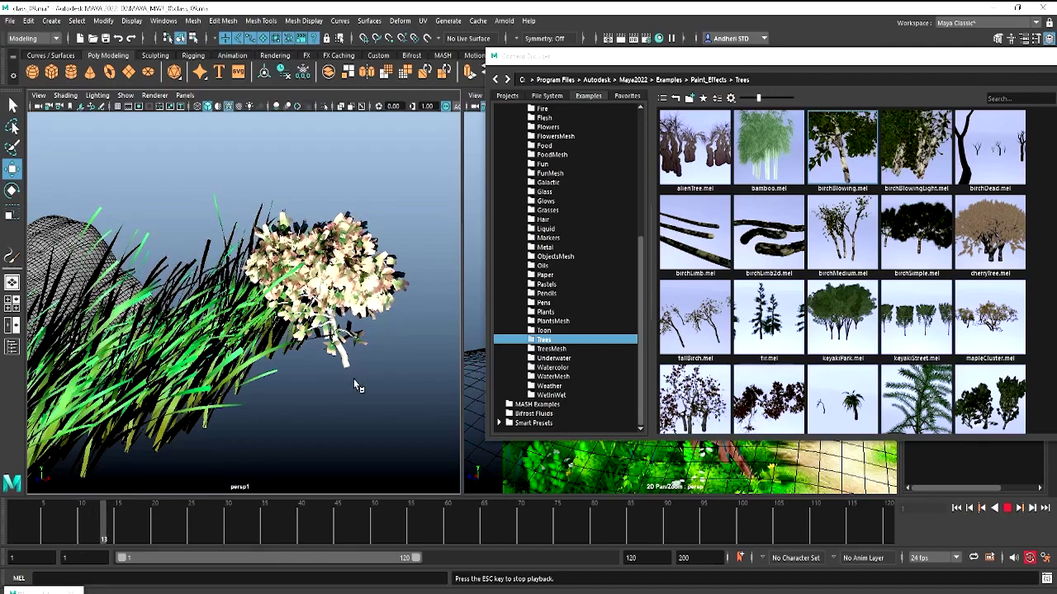
{"action": "left_click", "coordinate": [343, 358]}
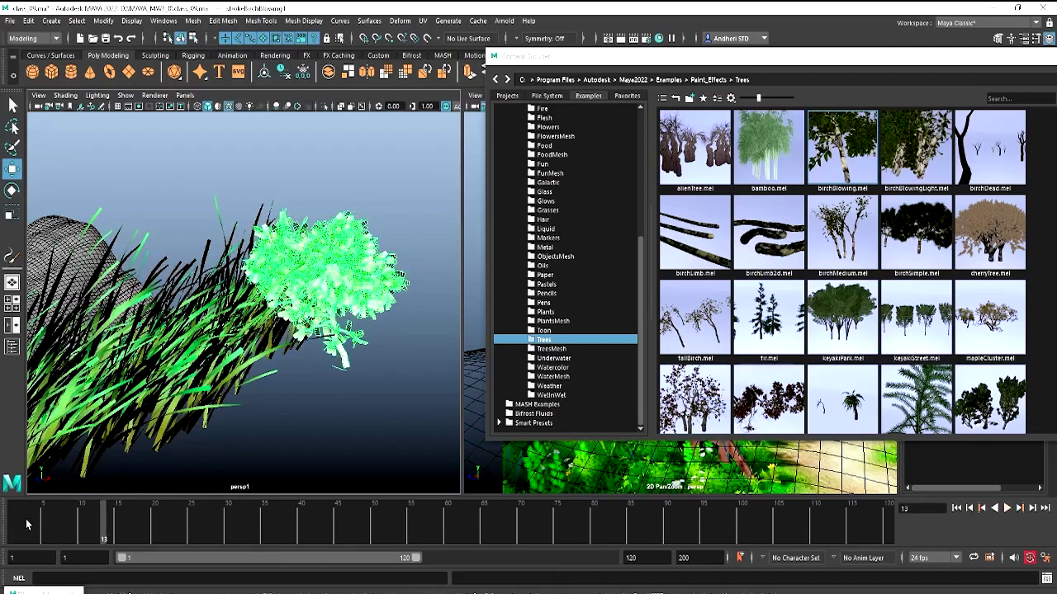
{"action": "left_click", "coordinate": [1, 525]}
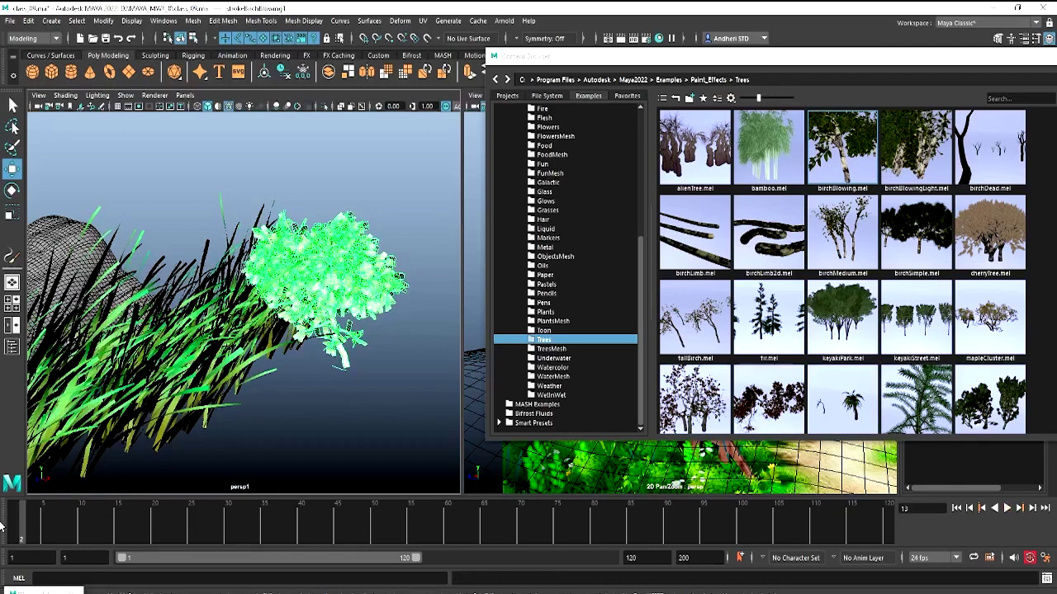
Run Edit > Keys > Bake Simulation on the selected birch tree
{"action": "left_click", "coordinate": [28, 21]}
{"action": "mouse_move", "coordinate": [46, 124]}
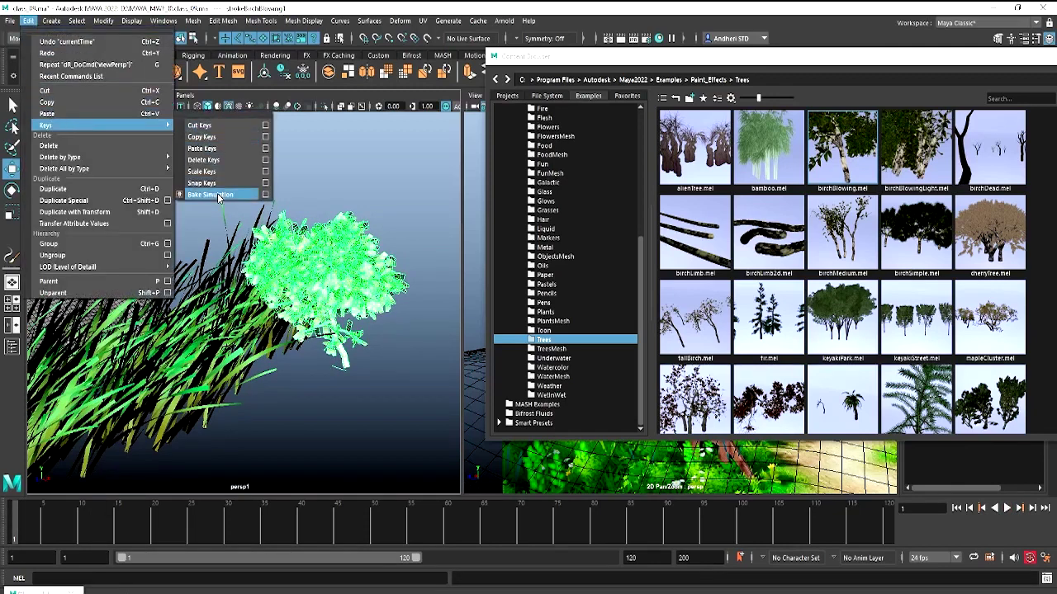
{"action": "left_click", "coordinate": [217, 195]}
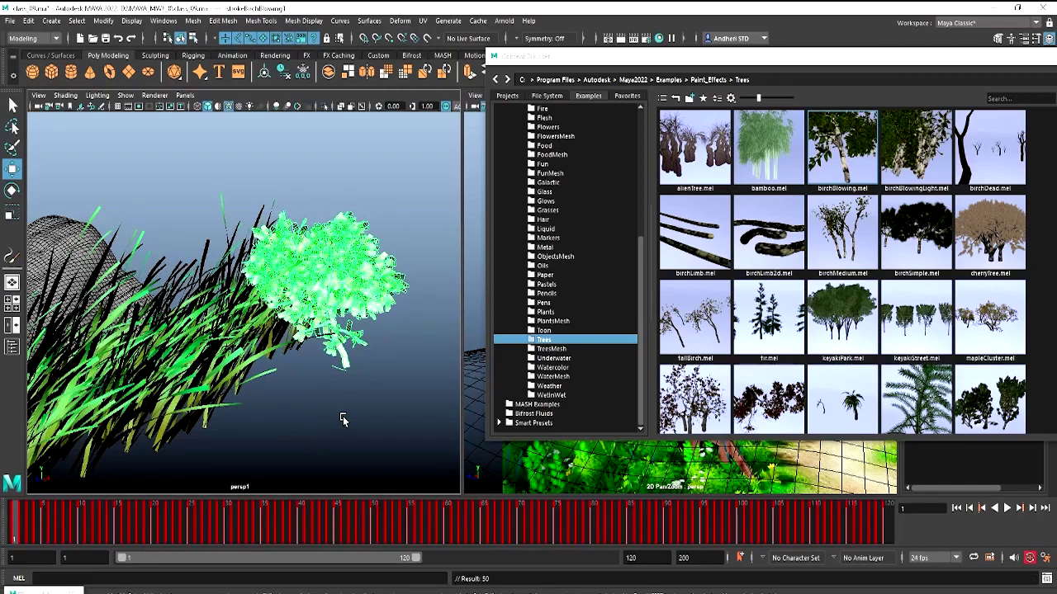
Play the animation to frame 37, orbit toward the tree, and select it
{"action": "left_click", "coordinate": [319, 435]}
{"action": "left_click", "coordinate": [63, 528]}
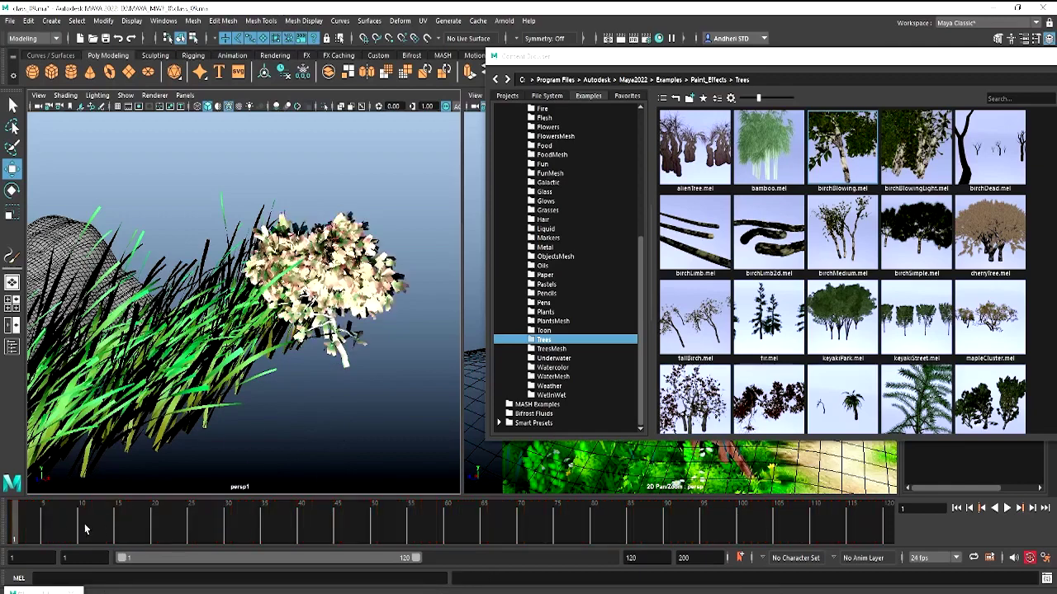
{"action": "key", "text": "alt+v"}
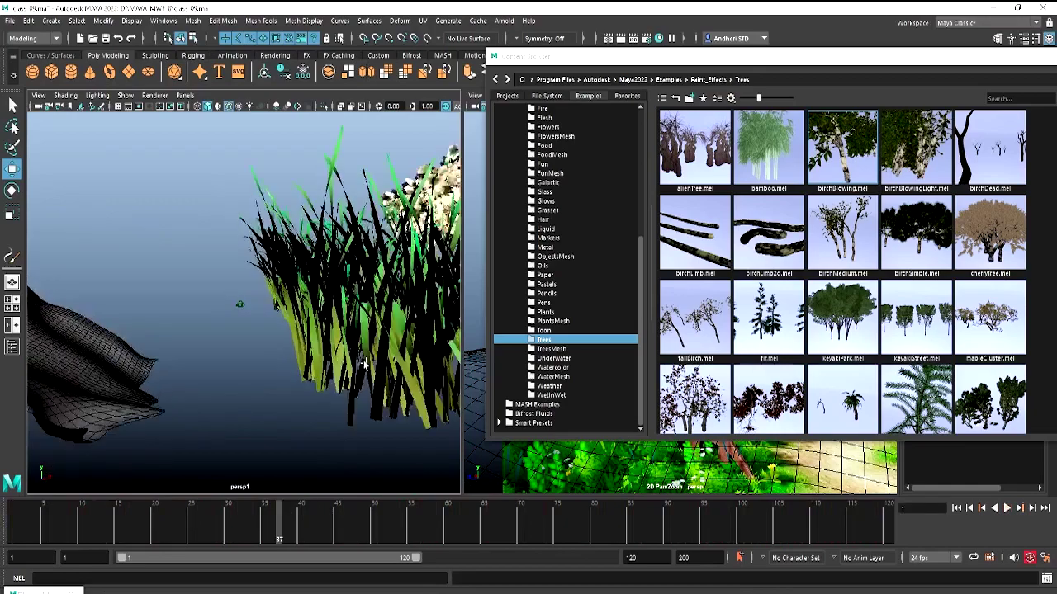
{"action": "key", "text": "alt+v"}
{"action": "left_click_drag", "start_coordinate": [281, 387], "coordinate": [220, 401], "text": "alt"}
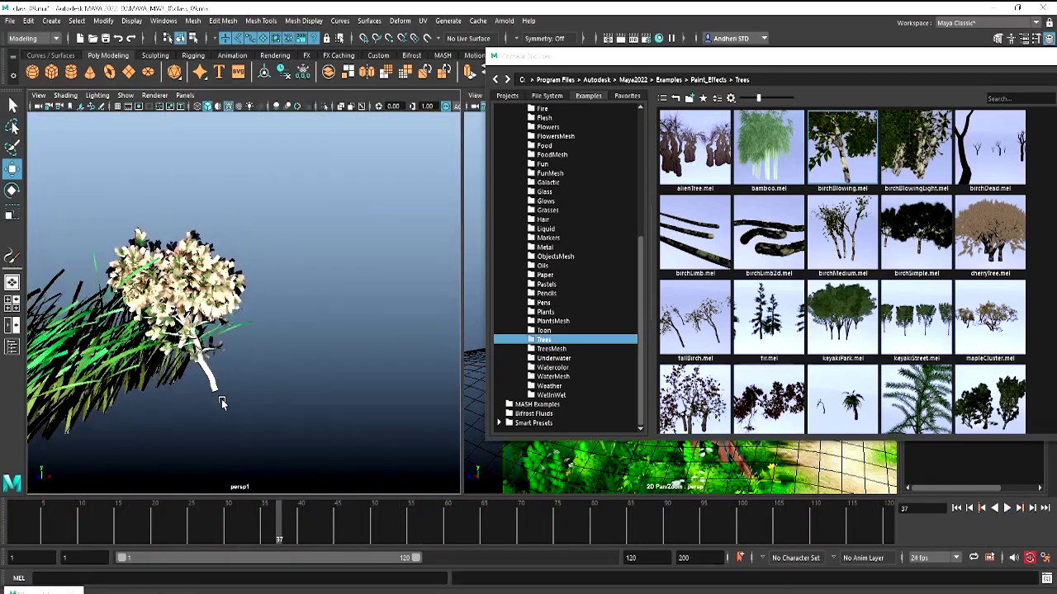
{"action": "right_click_drag", "start_coordinate": [219, 401], "coordinate": [241, 283], "text": "alt"}
{"action": "left_click", "coordinate": [241, 283]}
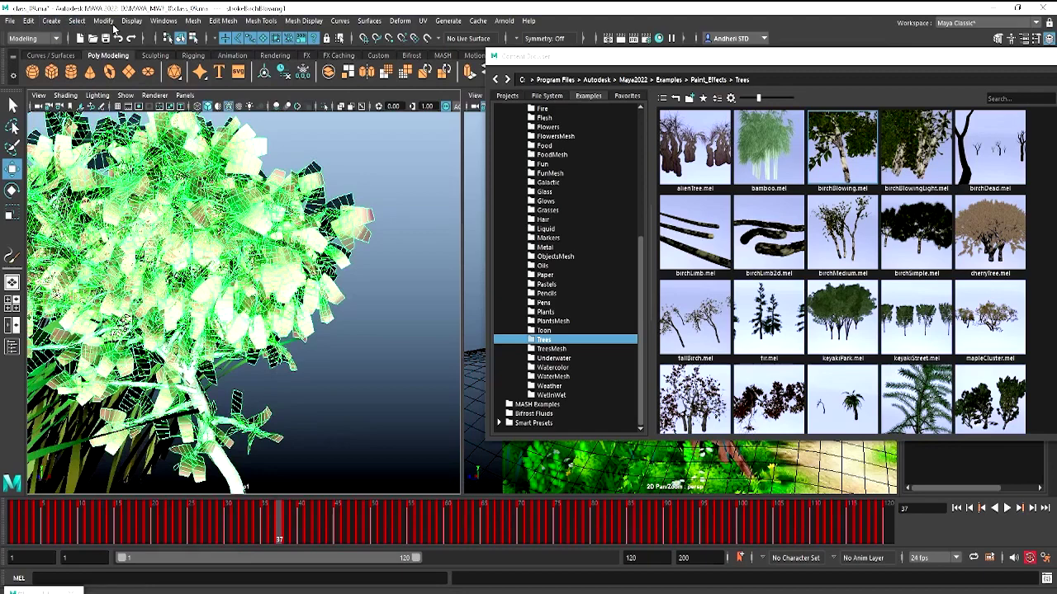
Convert the Paint Effects birch tree to polygons and frame the scene
{"action": "left_click", "coordinate": [105, 22]}
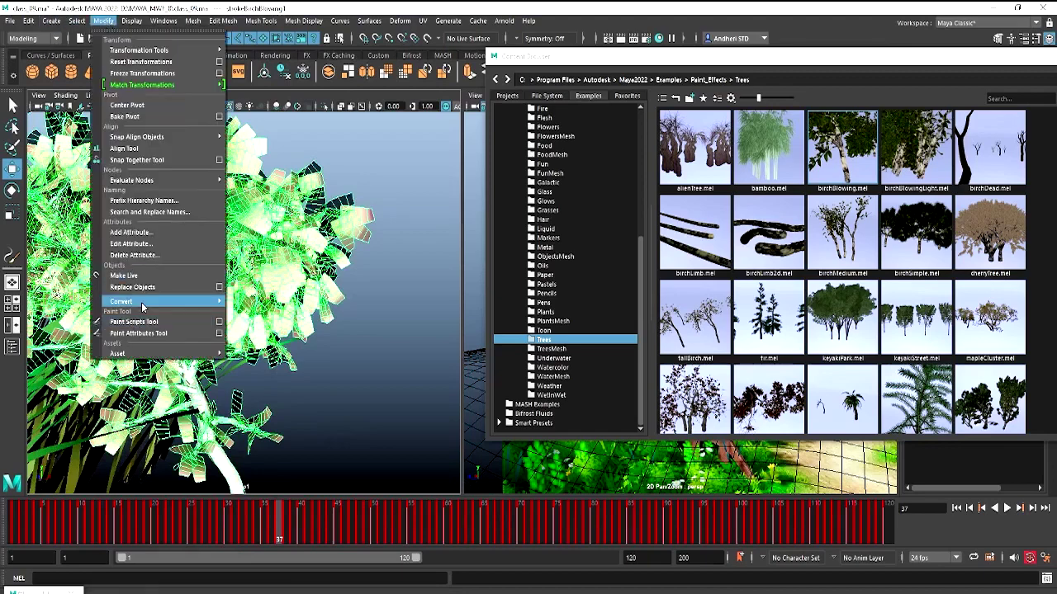
{"action": "mouse_move", "coordinate": [157, 301]}
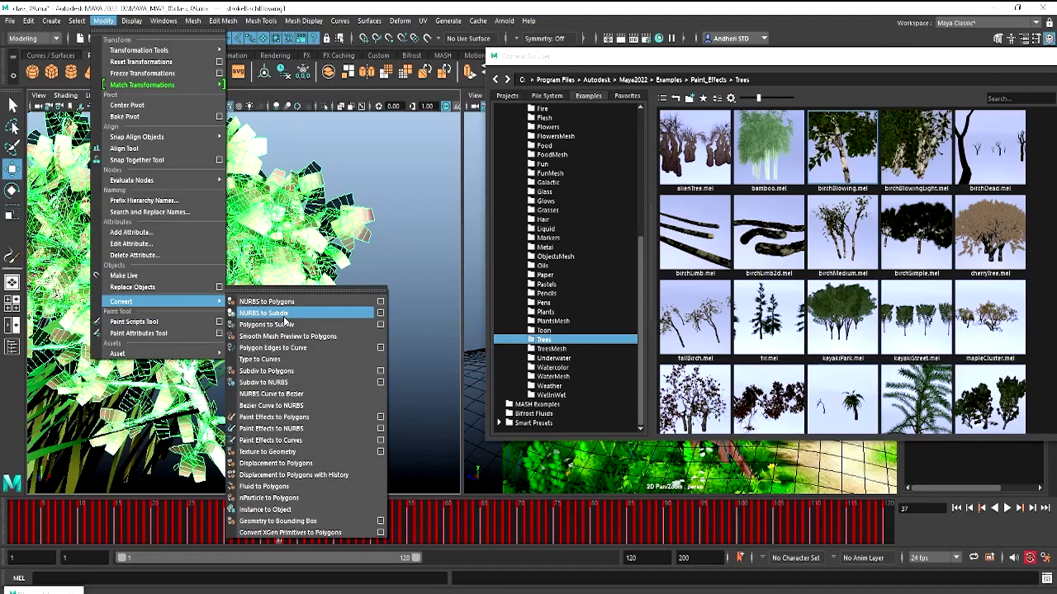
{"action": "left_click", "coordinate": [261, 418]}
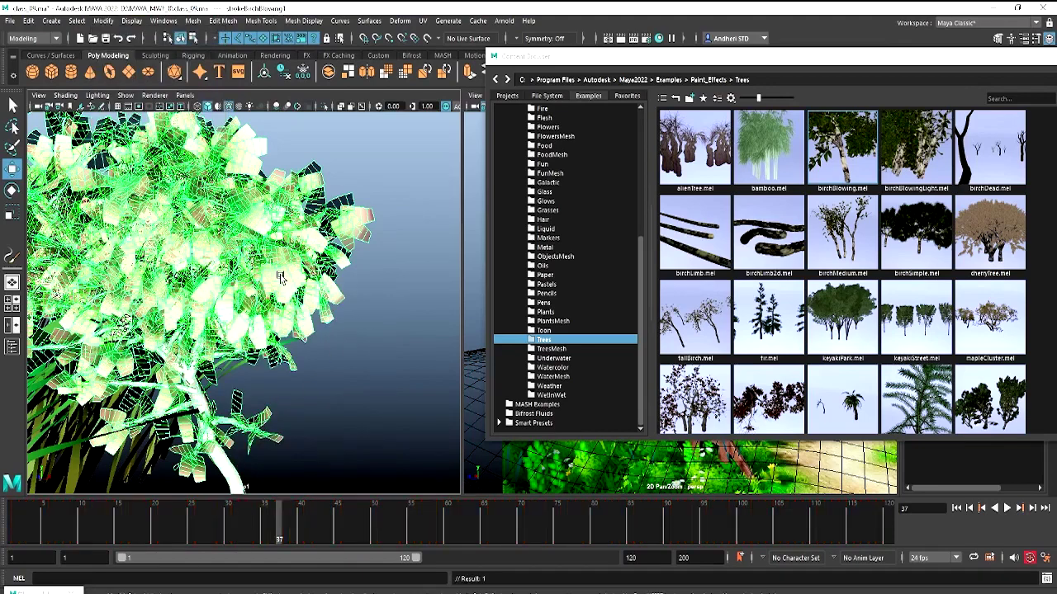
{"action": "left_click", "coordinate": [349, 366]}
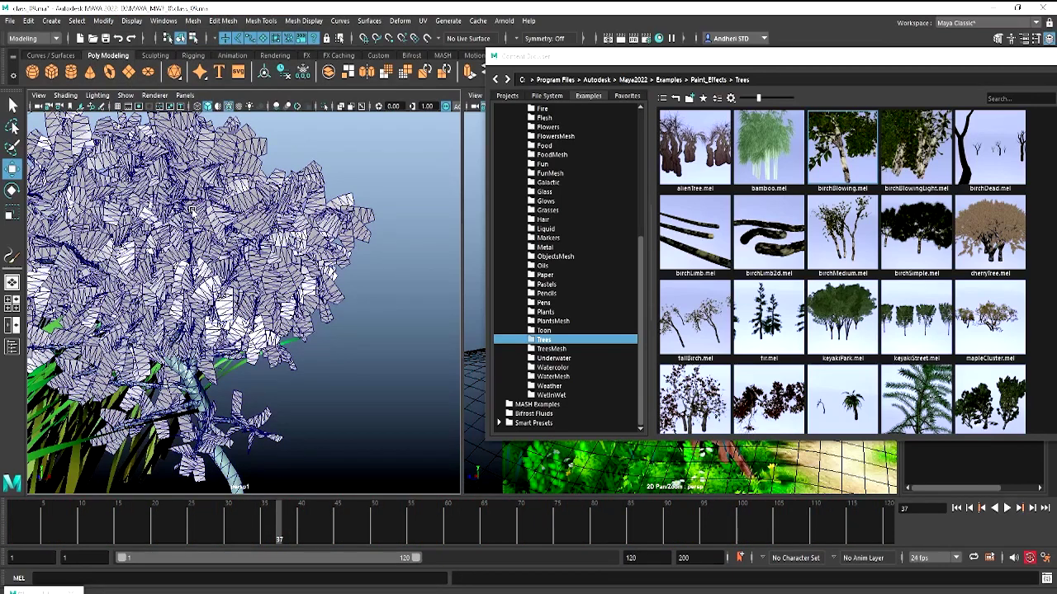
{"action": "key", "text": "a"}
{"action": "scroll", "coordinate": [248, 322], "scroll_direction": "up", "scroll_amount": 5}
{"action": "scroll", "coordinate": [248, 322], "scroll_direction": "up", "scroll_amount": 3}
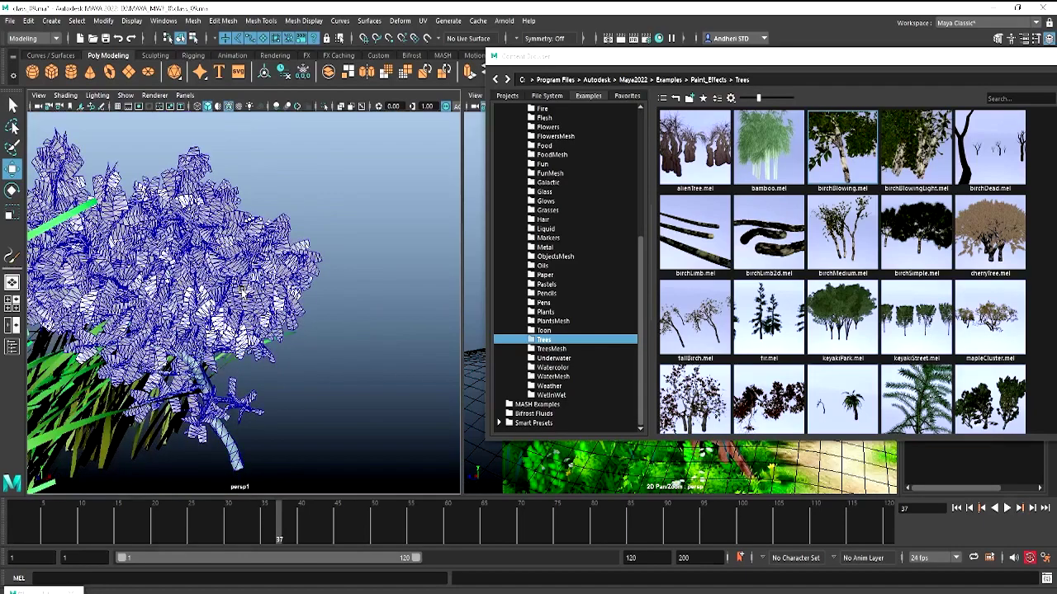
{"action": "scroll", "coordinate": [240, 289], "scroll_direction": "up", "scroll_amount": 1}
{"action": "left_click", "coordinate": [230, 260]}
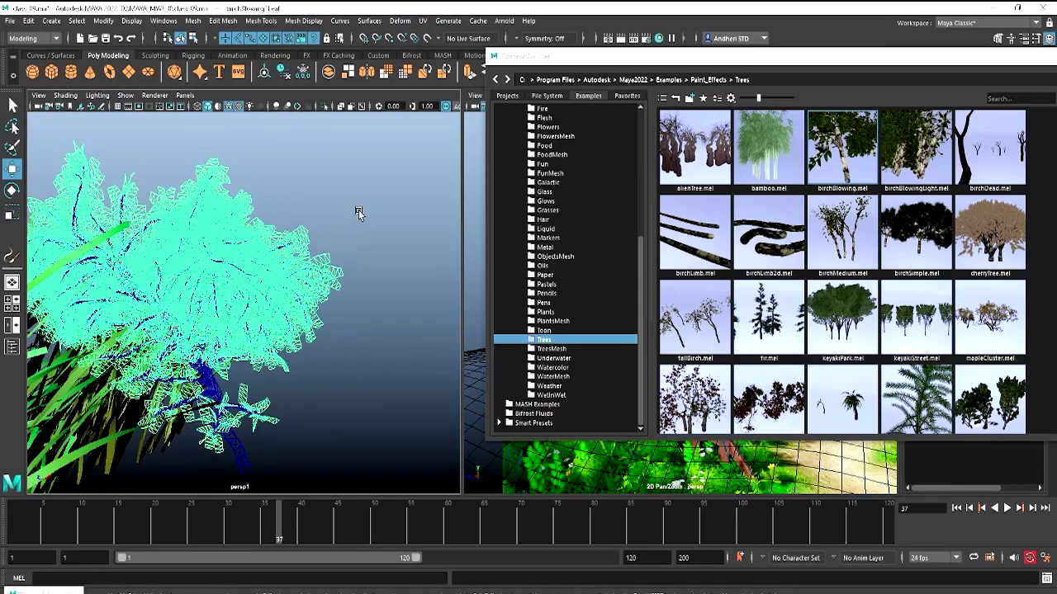
{"action": "left_click", "coordinate": [356, 240]}
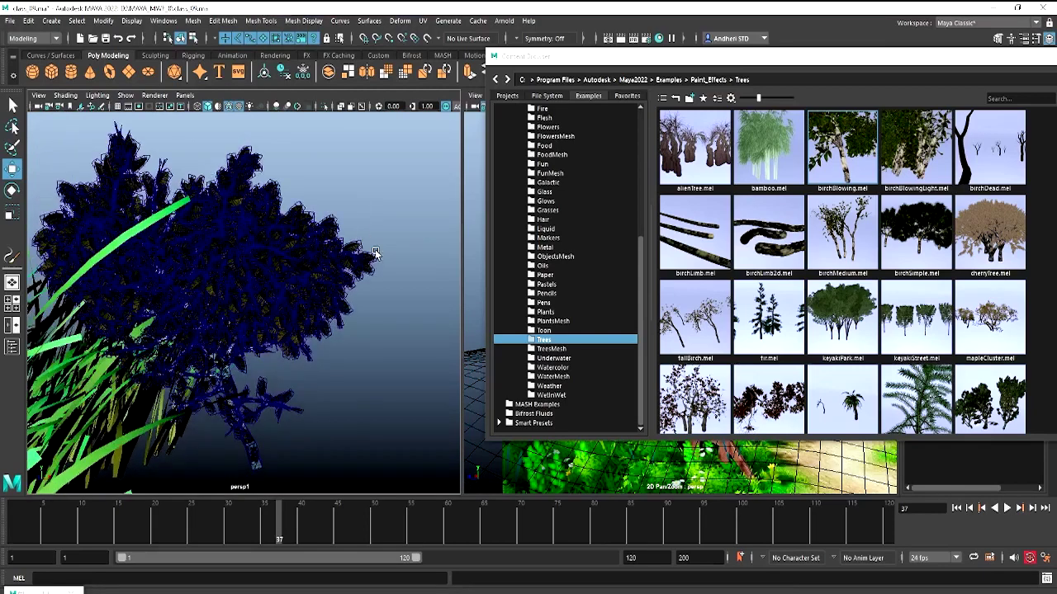
Turn off Wireframe on Shaded and open birchBlowing1LeafShape in the Attribute Editor
{"action": "left_click", "coordinate": [66, 96]}
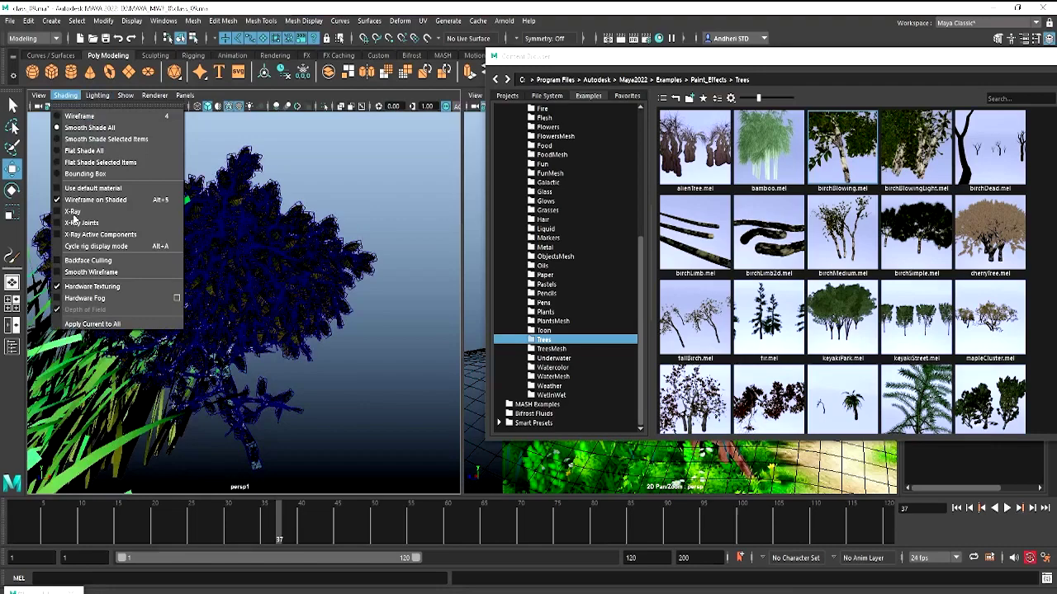
{"action": "left_click", "coordinate": [79, 213]}
{"action": "scroll", "coordinate": [304, 218], "scroll_direction": "up", "scroll_amount": 3}
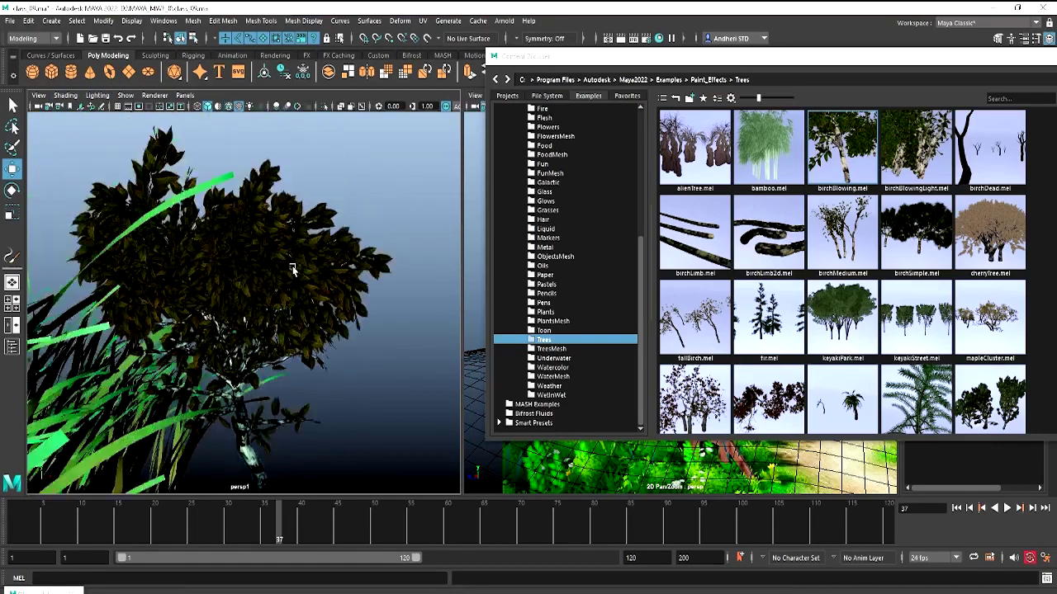
{"action": "scroll", "coordinate": [303, 247], "scroll_direction": "up", "scroll_amount": 5}
{"action": "scroll", "coordinate": [300, 274], "scroll_direction": "up", "scroll_amount": 2}
{"action": "scroll", "coordinate": [301, 275], "scroll_direction": "down", "scroll_amount": 5}
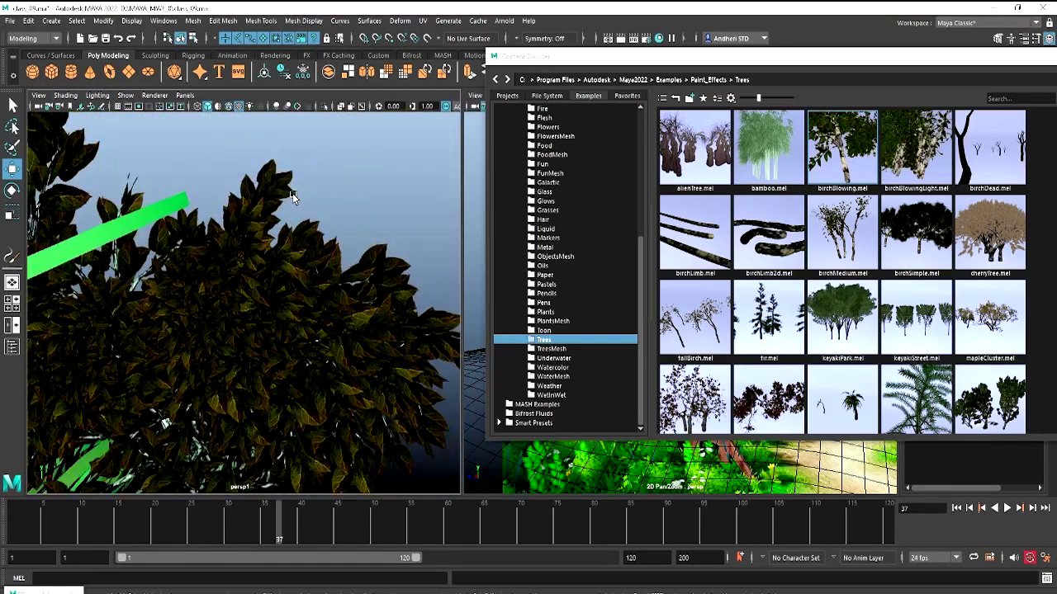
{"action": "left_click", "coordinate": [291, 196]}
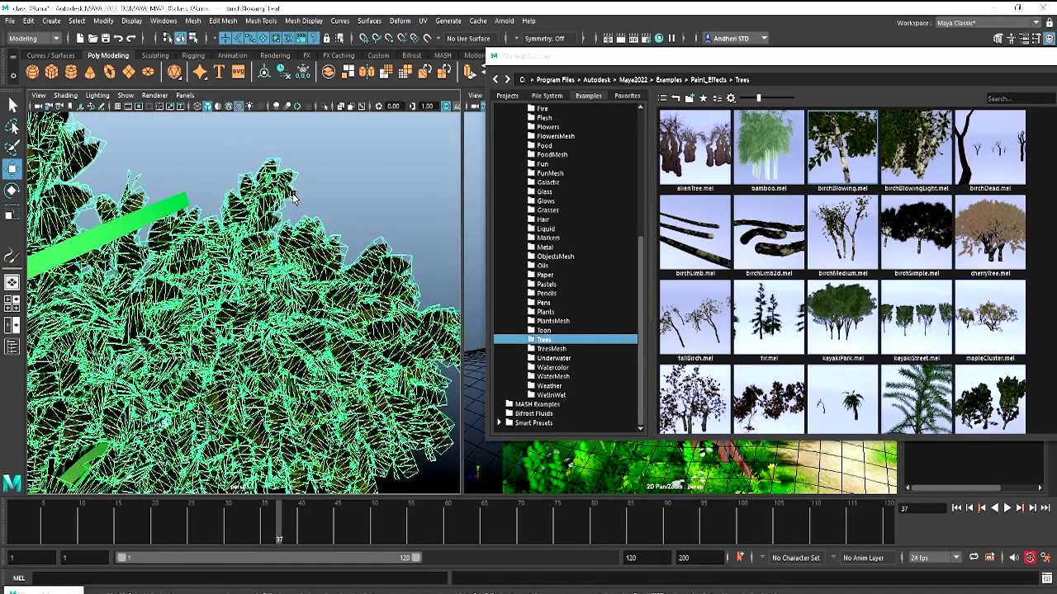
{"action": "left_click", "coordinate": [277, 55]}
{"action": "left_click", "coordinate": [172, 75]}
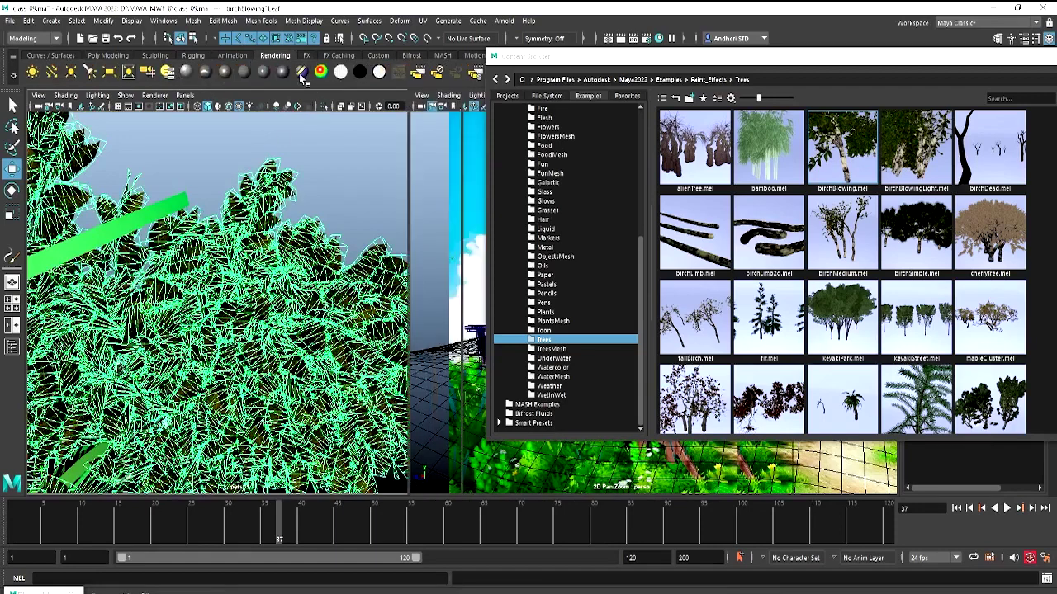
{"action": "left_click_drag", "start_coordinate": [687, 66], "coordinate": [41, 423]}
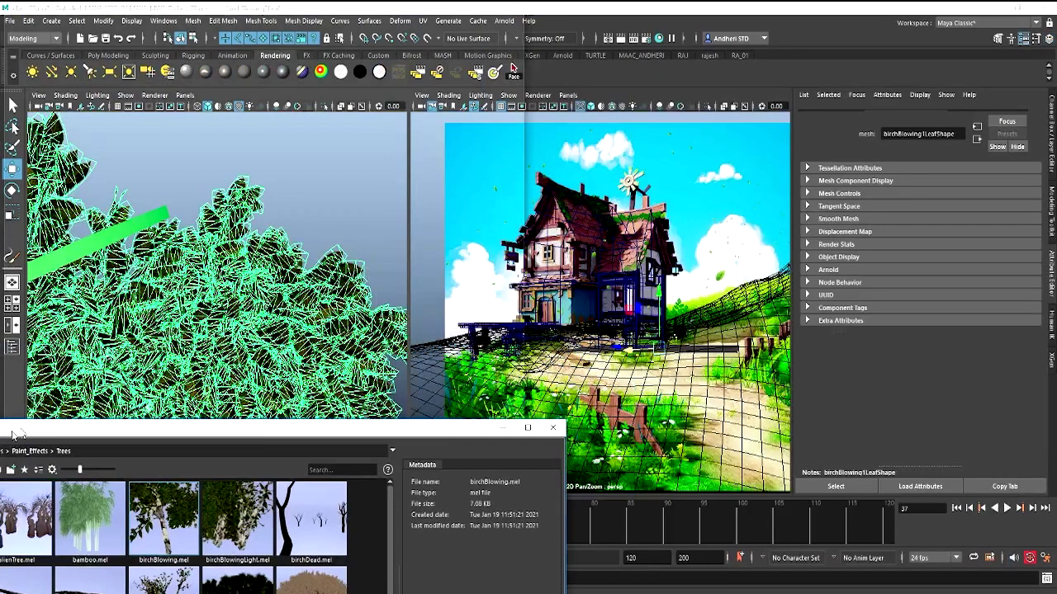
Set the first colour stop of the leaf shader's ramp2 to red, then deselect the leaves
{"action": "left_click", "coordinate": [990, 115]}
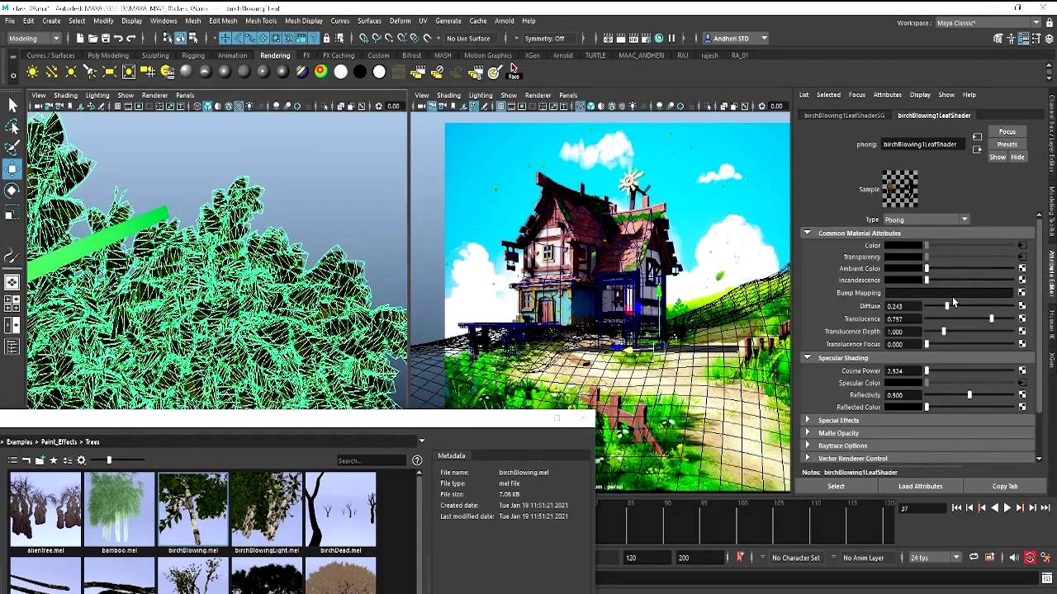
{"action": "left_click", "coordinate": [1020, 257]}
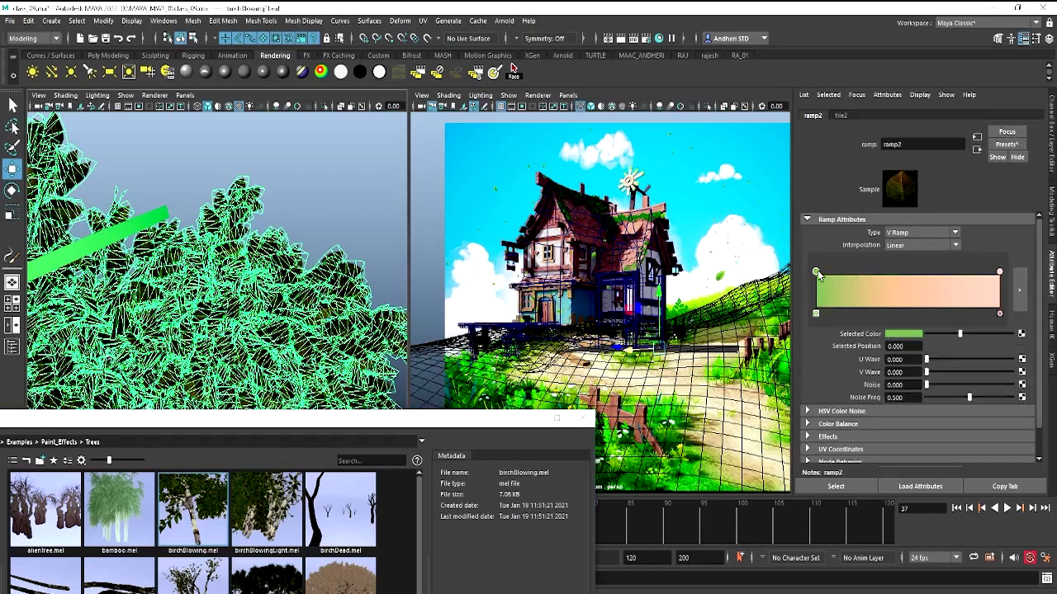
{"action": "left_click", "coordinate": [916, 335]}
{"action": "left_click", "coordinate": [874, 307]}
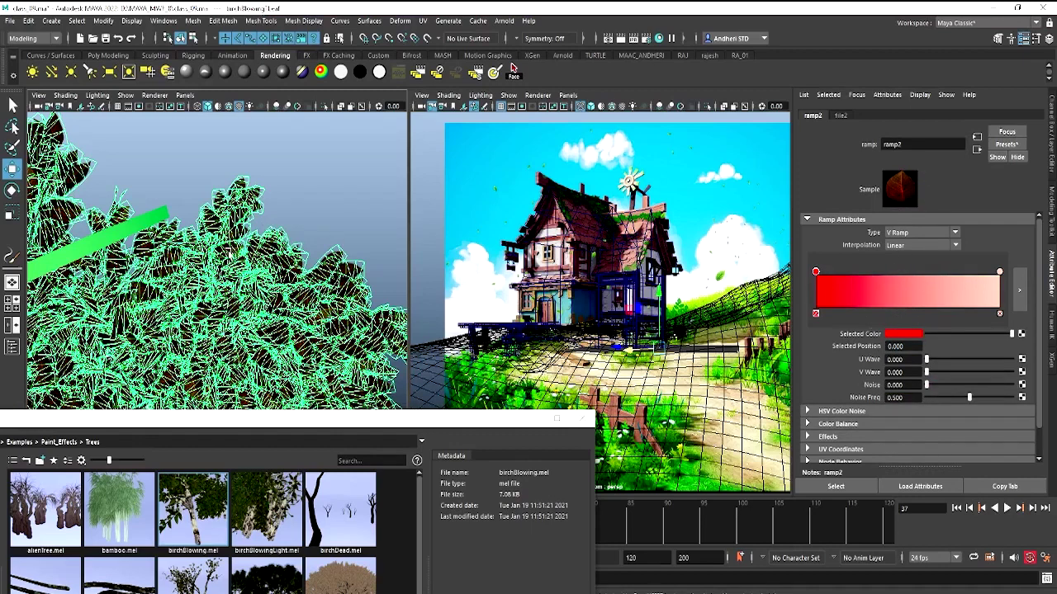
{"action": "right_click_drag", "start_coordinate": [250, 246], "coordinate": [316, 219]}
{"action": "left_click", "coordinate": [315, 219]}
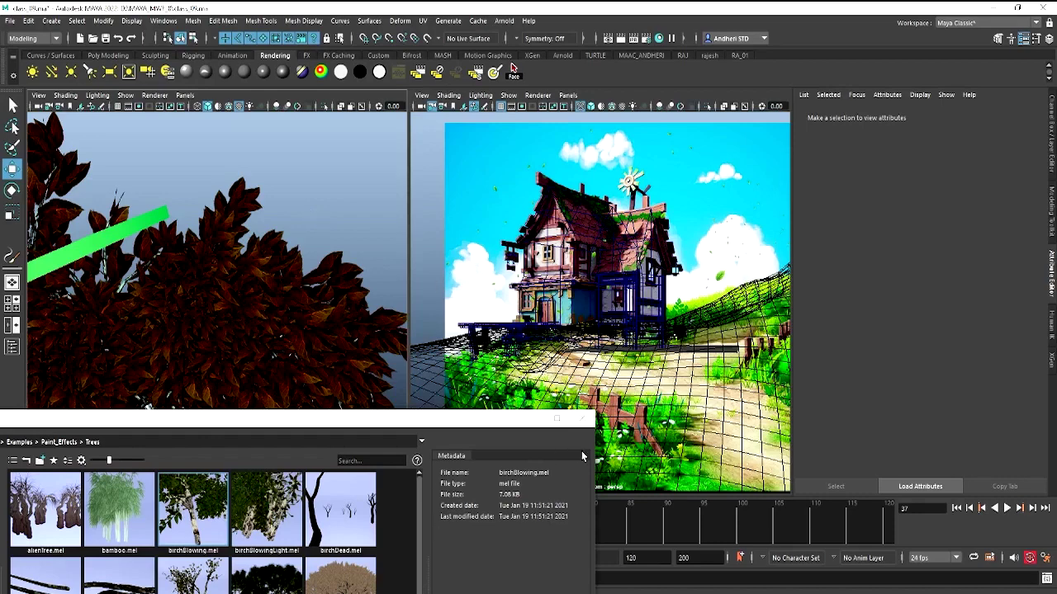
Close the Content Browser and play the animation briefly, stopping at frame 19
{"action": "left_click", "coordinate": [583, 419]}
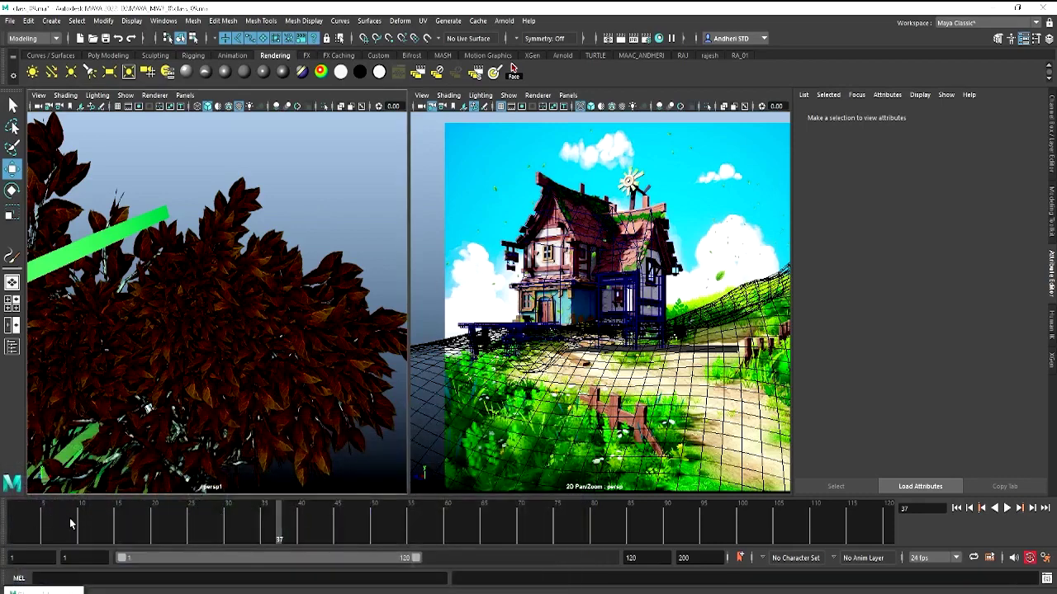
{"action": "left_click", "coordinate": [71, 519]}
{"action": "key", "text": "alt+v"}
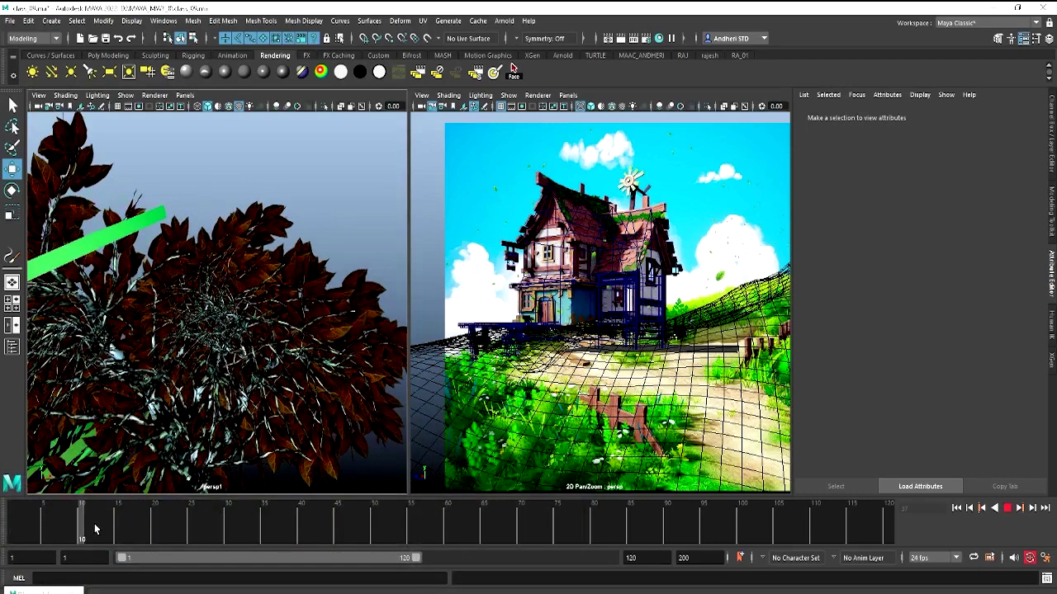
{"action": "left_click", "coordinate": [148, 540]}
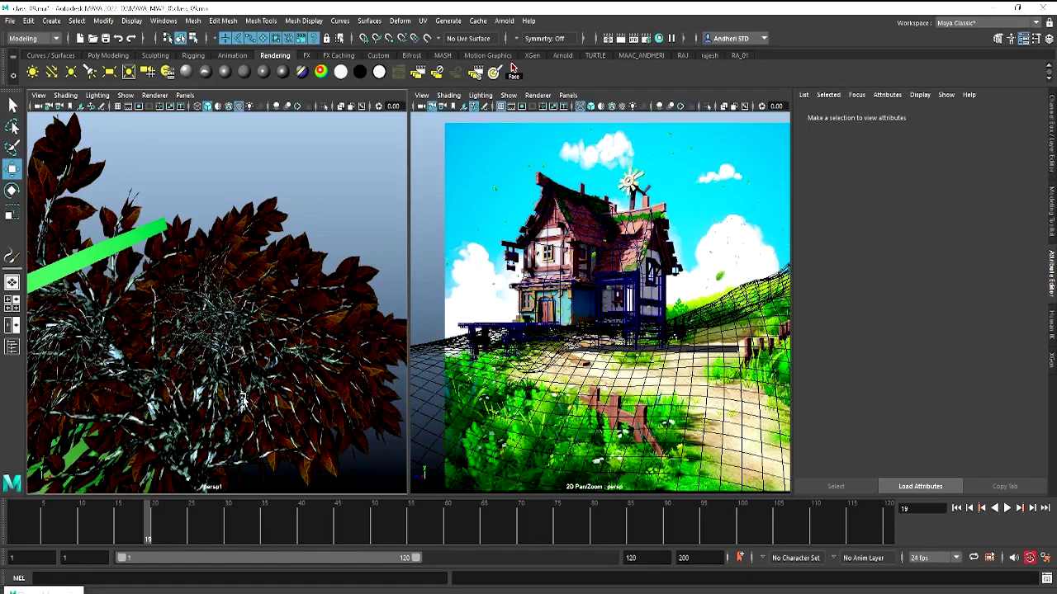
Rewind to the first frame, play the wind animation, and stop at frame 18
{"action": "left_click", "coordinate": [957, 509]}
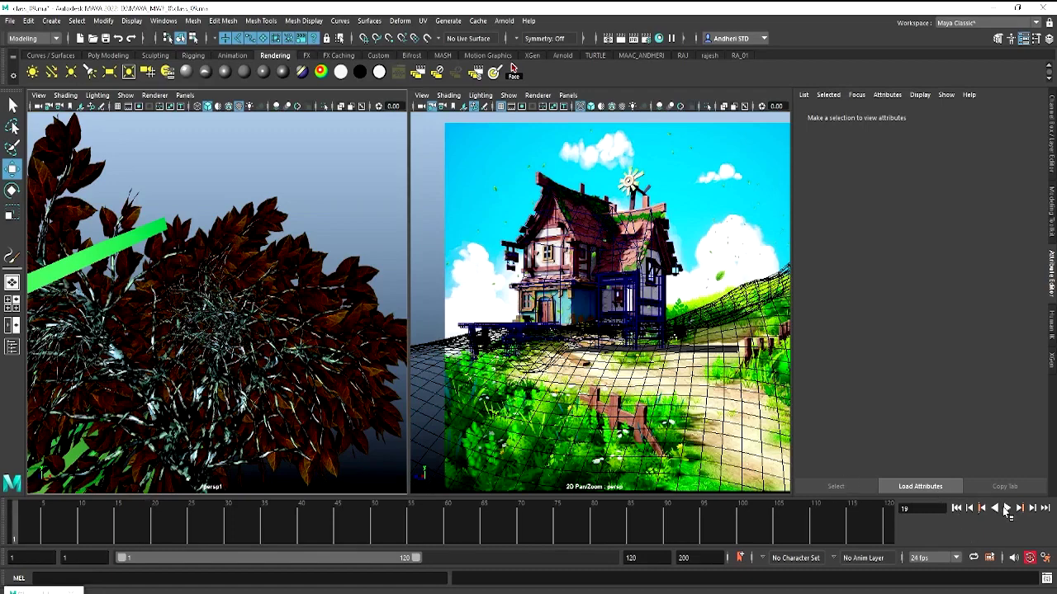
{"action": "left_click", "coordinate": [1007, 509]}
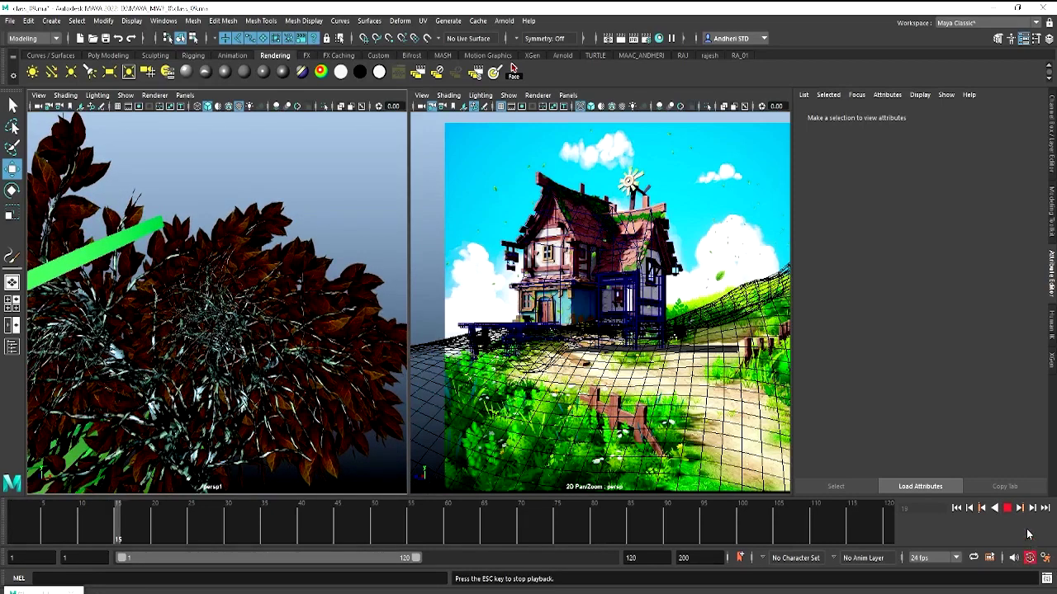
{"action": "left_click", "coordinate": [1008, 508]}
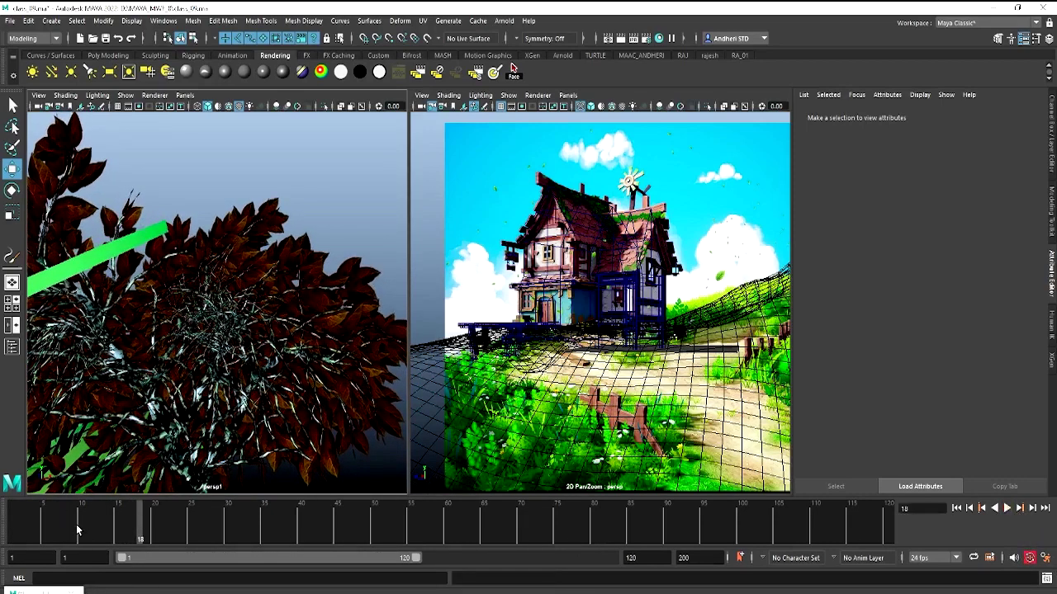
Maximize the persp1 view and dolly out to frame the whole tree
{"action": "left_click", "coordinate": [253, 247]}
{"action": "right_click_drag", "start_coordinate": [253, 248], "coordinate": [433, 341]}
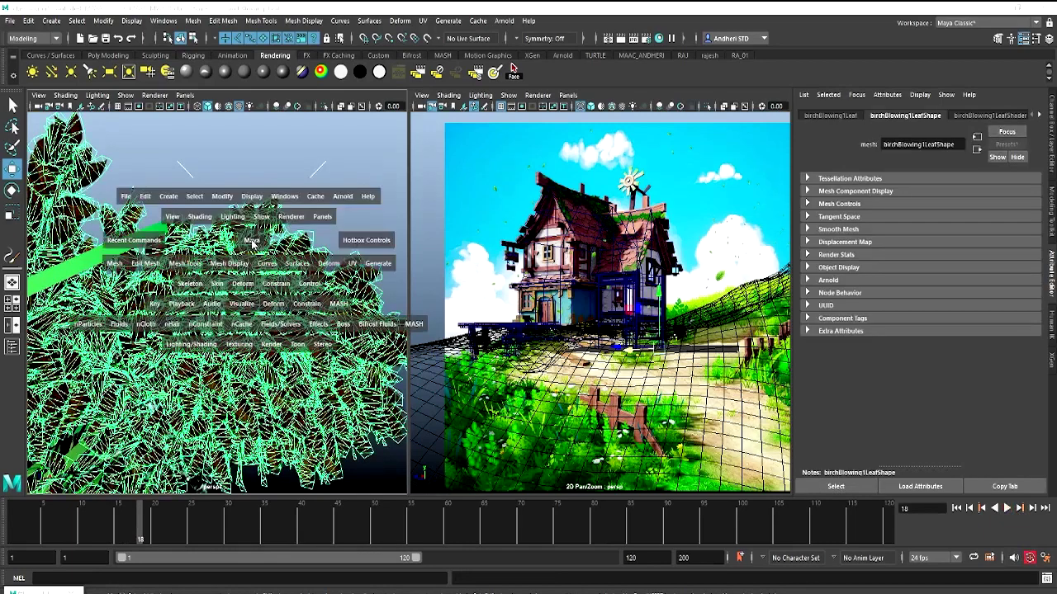
{"action": "key", "text": "space"}
{"action": "left_click", "coordinate": [705, 165]}
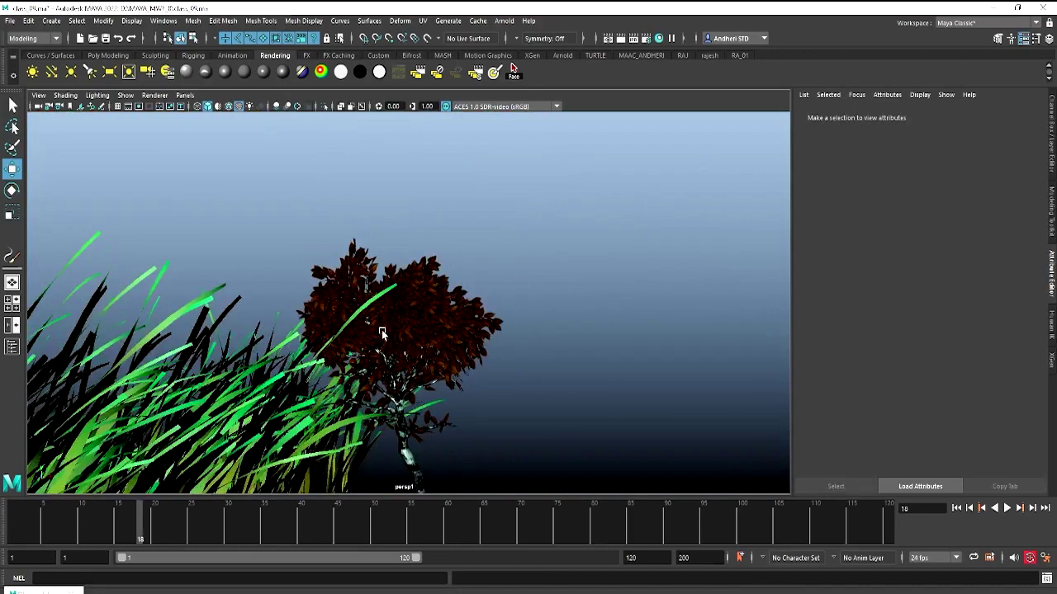
{"action": "right_click_drag", "start_coordinate": [557, 303], "coordinate": [364, 340], "text": "alt"}
{"action": "scroll", "coordinate": [363, 340], "scroll_direction": "up", "scroll_amount": 3}
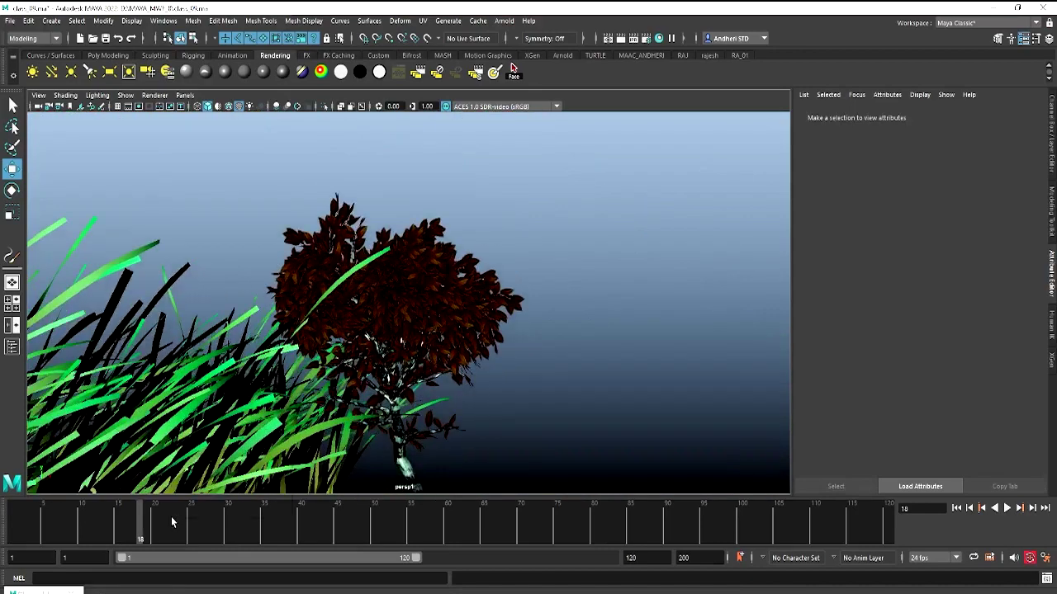
Playblast the timeline, overwriting the existing file, and stop it at frame 31
{"action": "right_click", "coordinate": [170, 517]}
{"action": "left_click", "coordinate": [202, 513]}
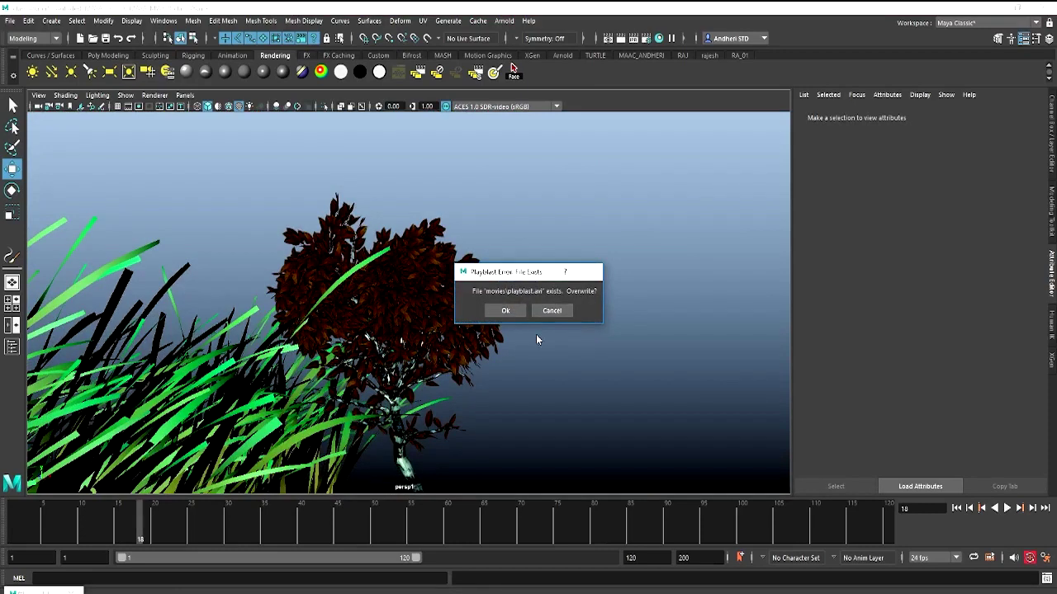
{"action": "left_click", "coordinate": [504, 310]}
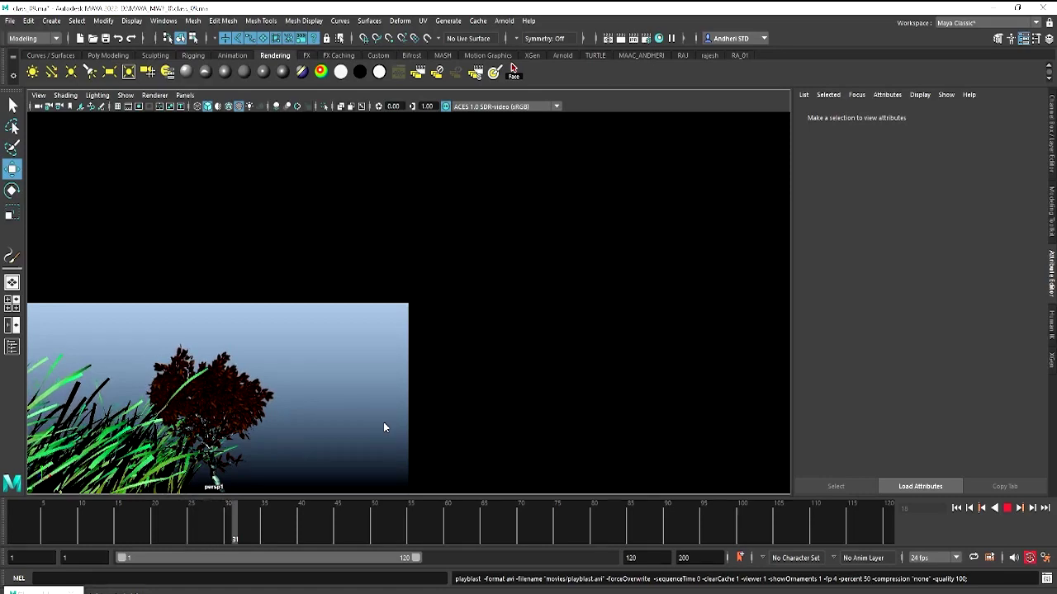
{"action": "key", "text": "Escape"}
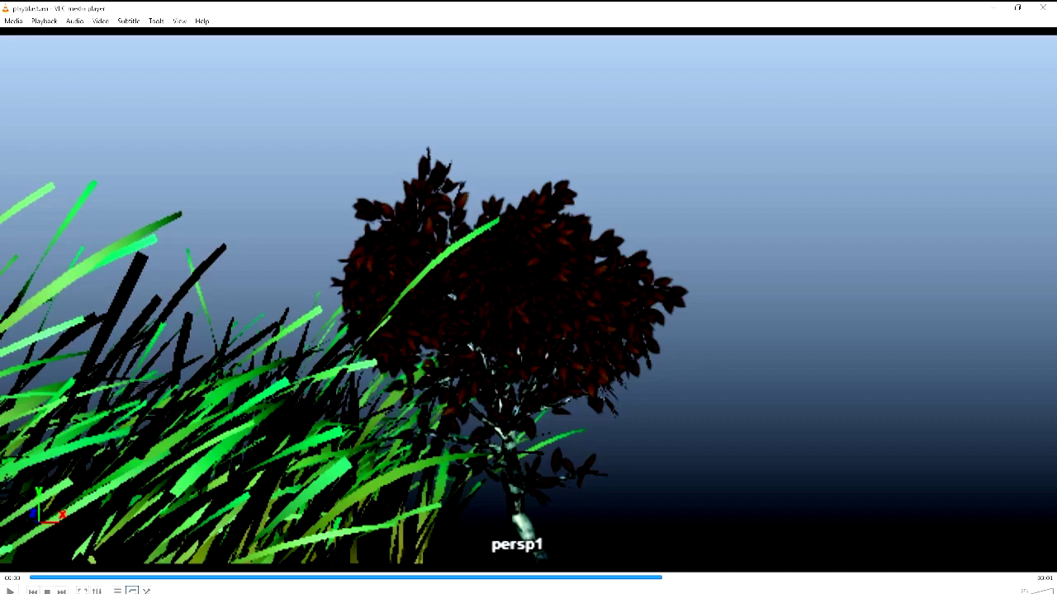
Play playblast.avi in VLC, then close the player
{"action": "key", "text": "space"}
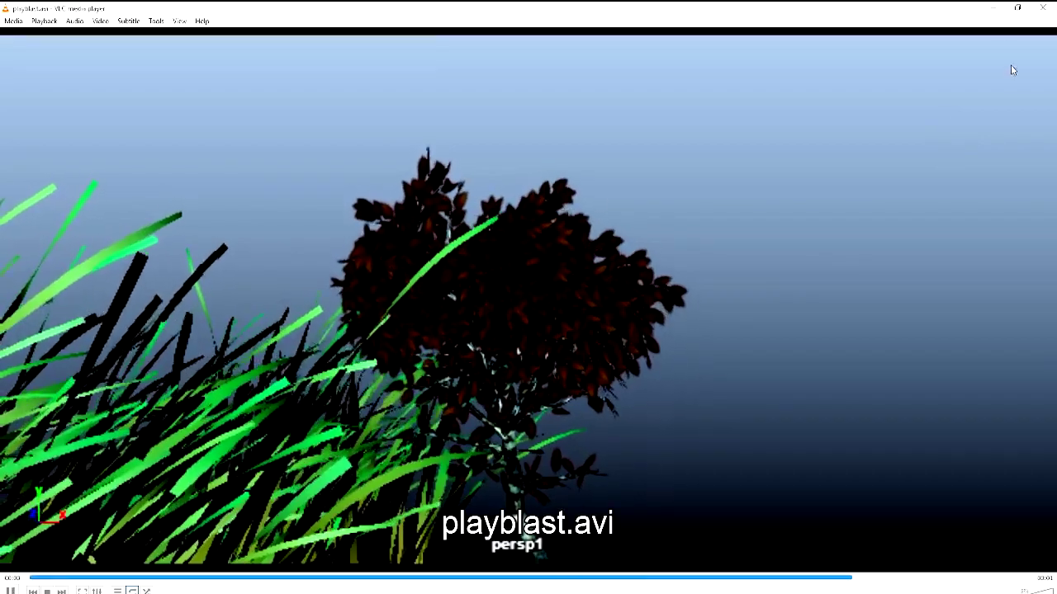
{"action": "left_click", "coordinate": [1045, 8]}
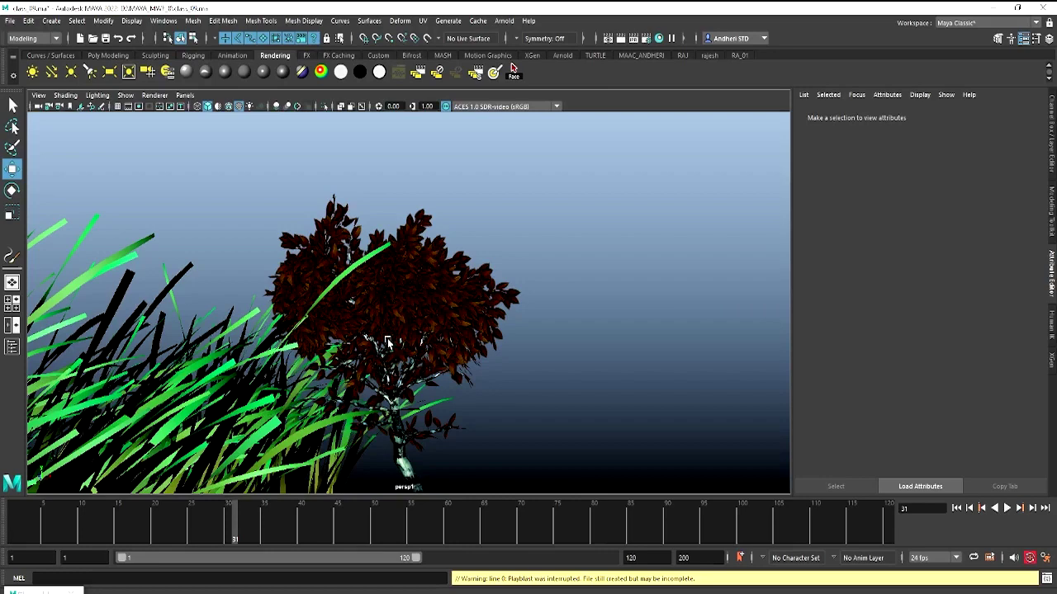
Check the persp and persp1 cameras and select the birchBlowing1MeshGroup
{"action": "key", "text": "space"}
{"action": "left_click_drag", "start_coordinate": [410, 270], "coordinate": [417, 165]}
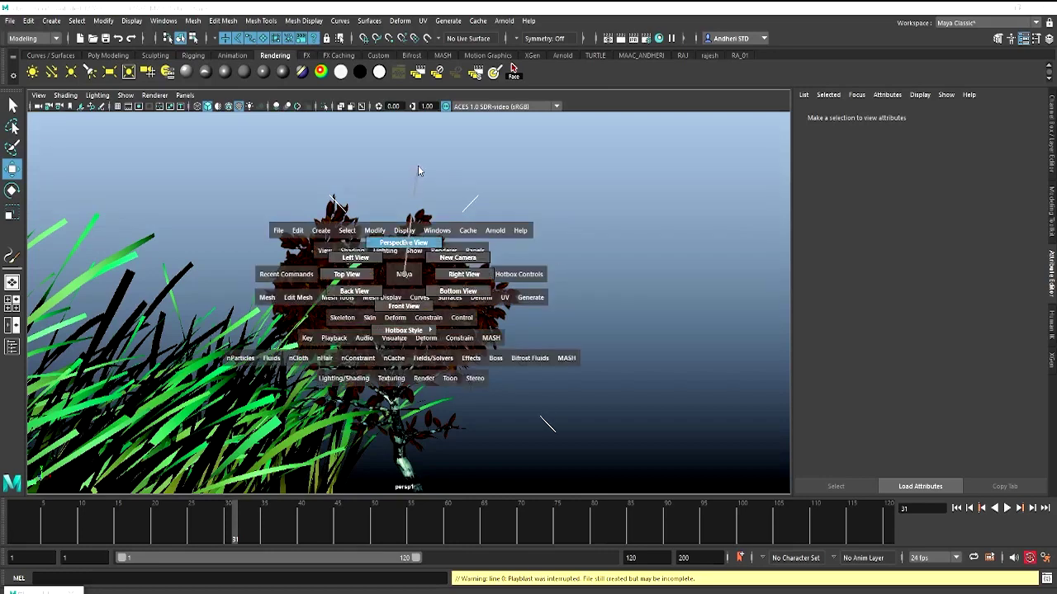
{"action": "key", "text": "space"}
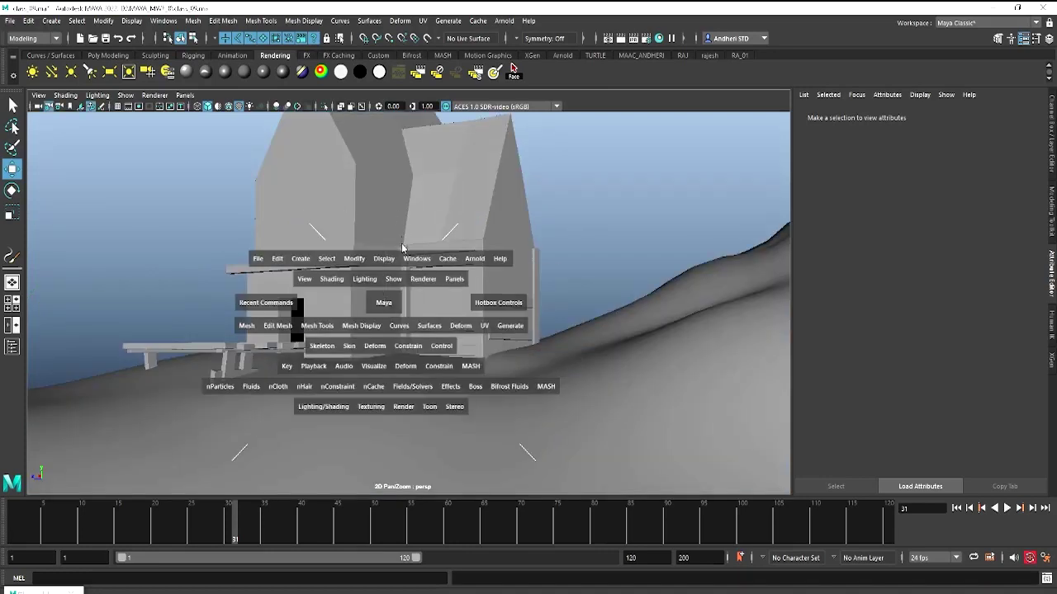
{"action": "mouse_move", "coordinate": [387, 300]}
{"action": "left_mouse_down"}
{"action": "mouse_move", "coordinate": [342, 405]}
{"action": "mouse_move", "coordinate": [312, 439]}
{"action": "left_mouse_up"}
{"action": "left_click", "coordinate": [349, 405]}
{"action": "left_click_drag", "start_coordinate": [385, 326], "coordinate": [300, 425], "text": "alt"}
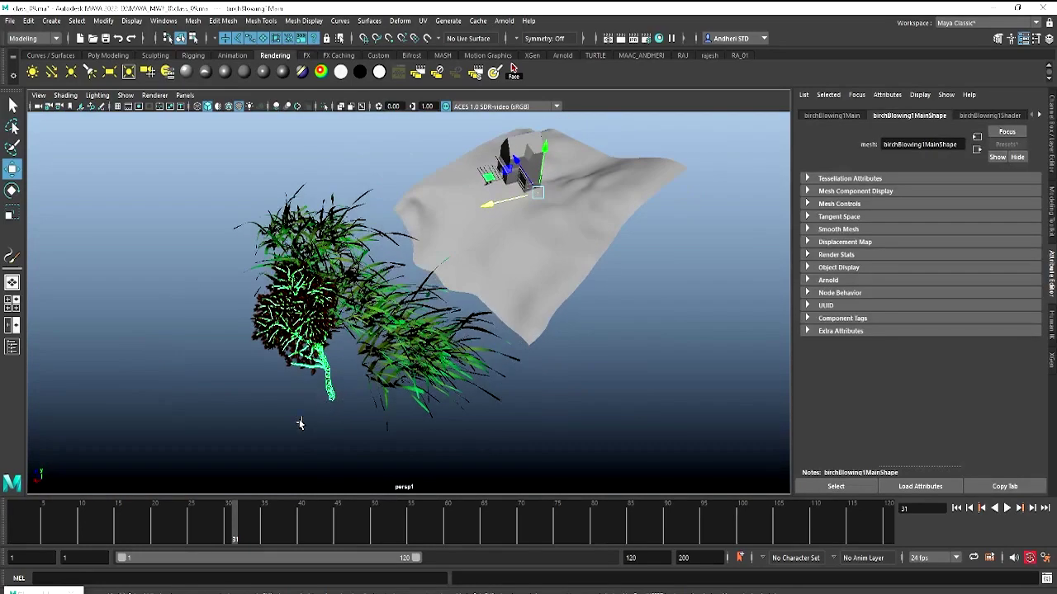
{"action": "key", "text": "Up"}
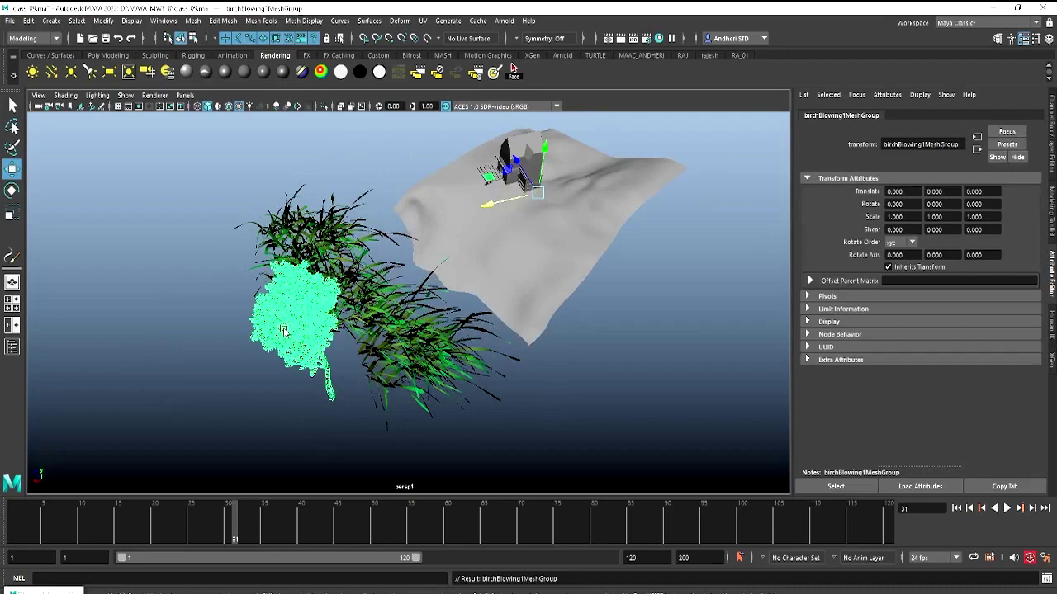
Move the tree group beside the house to translate -131.658, 5.881, -0.334
{"action": "mouse_move", "coordinate": [528, 193]}
{"action": "left_mouse_down"}
{"action": "mouse_move", "coordinate": [636, 170]}
{"action": "mouse_move", "coordinate": [689, 136]}
{"action": "mouse_move", "coordinate": [528, 189]}
{"action": "mouse_move", "coordinate": [298, 145]}
{"action": "mouse_move", "coordinate": [83, 124]}
{"action": "mouse_move", "coordinate": [200, 135]}
{"action": "mouse_move", "coordinate": [485, 355]}
{"action": "left_mouse_up"}
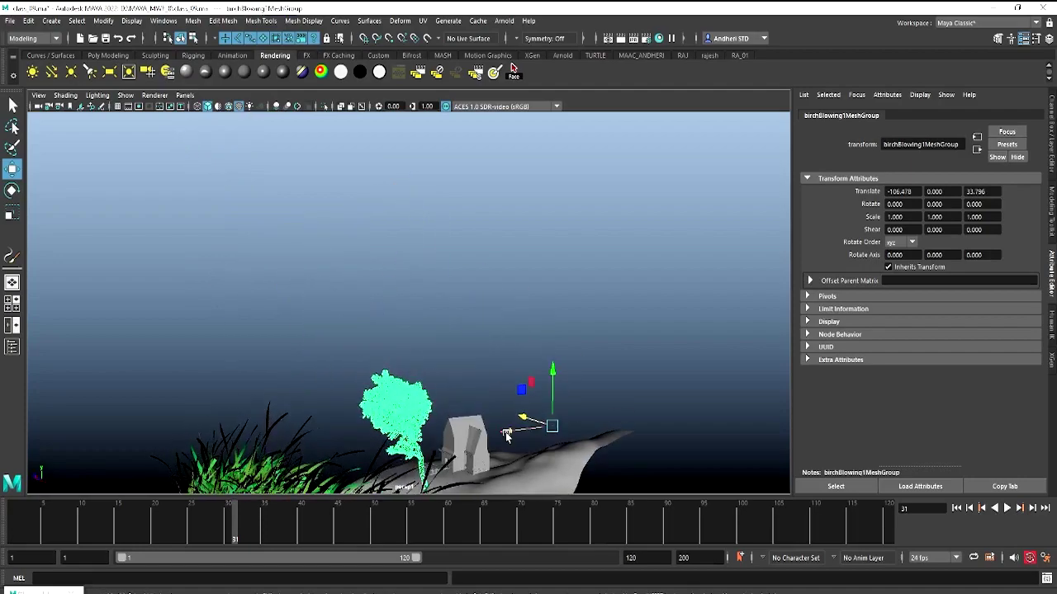
{"action": "mouse_move", "coordinate": [520, 429]}
{"action": "left_mouse_down"}
{"action": "mouse_move", "coordinate": [561, 433]}
{"action": "mouse_move", "coordinate": [586, 251]}
{"action": "mouse_move", "coordinate": [189, 287]}
{"action": "mouse_move", "coordinate": [470, 338]}
{"action": "left_mouse_up"}
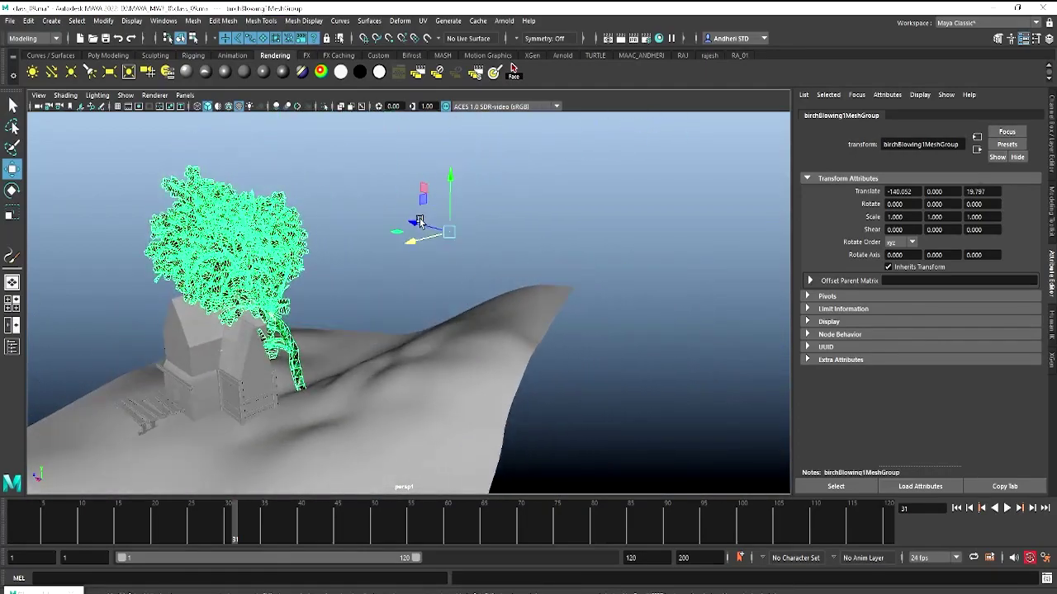
{"action": "left_click_drag", "start_coordinate": [423, 226], "coordinate": [418, 232]}
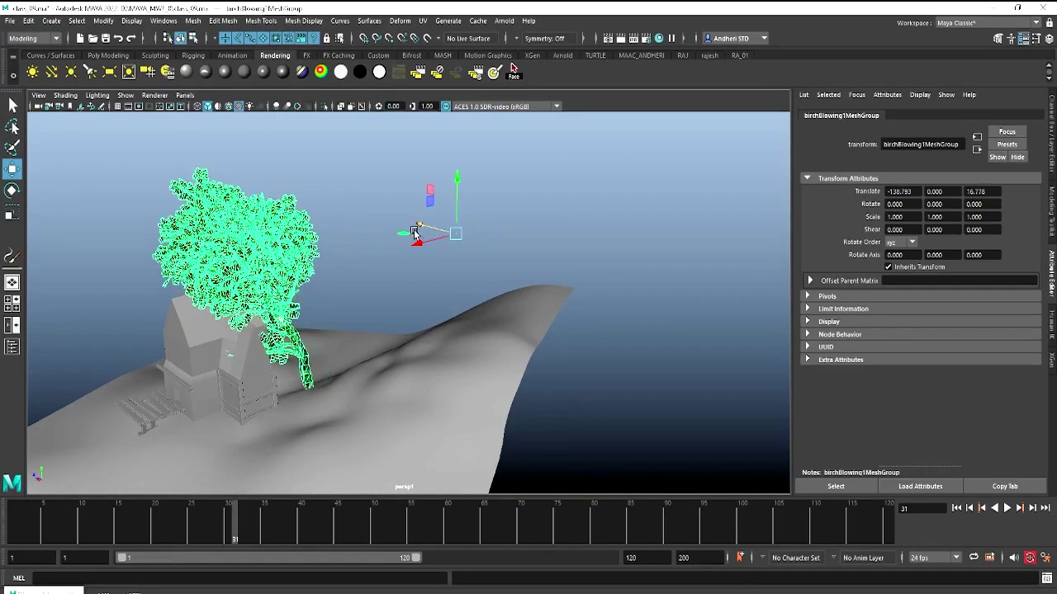
Center the tree's pivot and rotate it to lean with the slope
{"action": "key", "text": "e"}
{"action": "left_click", "coordinate": [102, 21]}
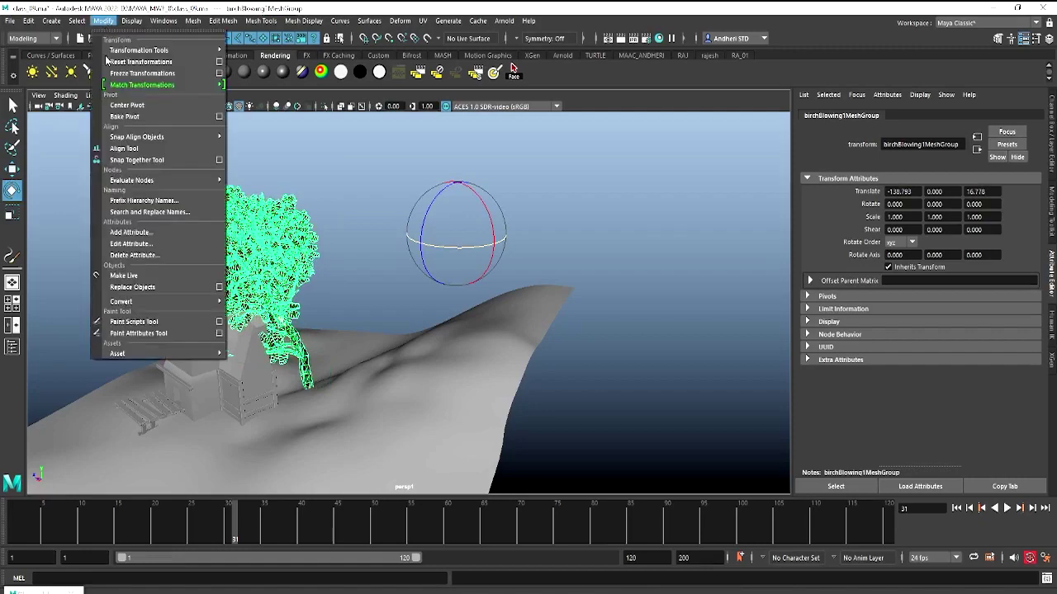
{"action": "left_click", "coordinate": [120, 105]}
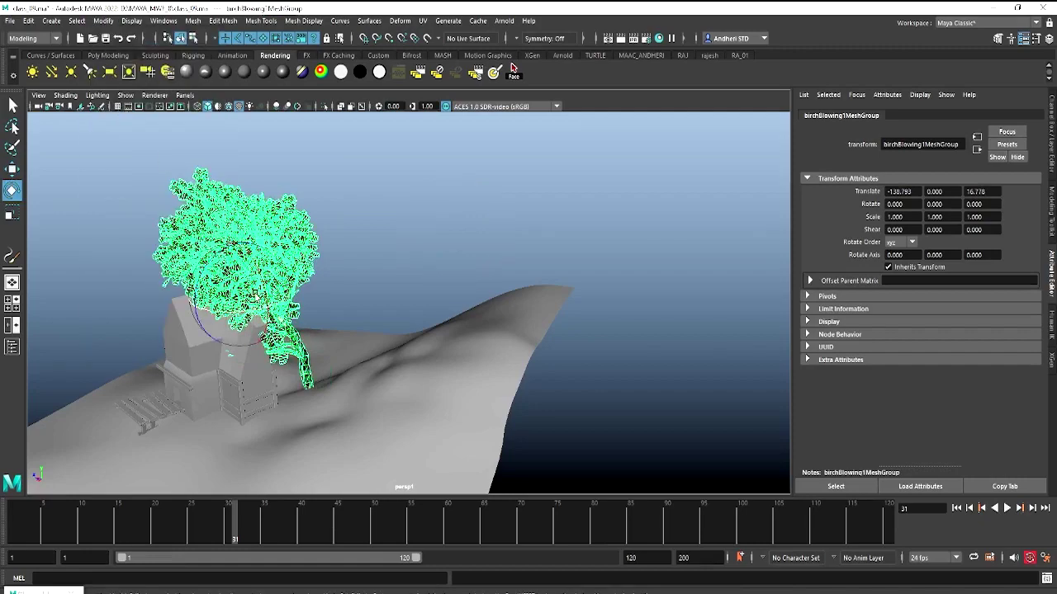
{"action": "mouse_move", "coordinate": [258, 299]}
{"action": "left_mouse_down"}
{"action": "mouse_move", "coordinate": [265, 283]}
{"action": "mouse_move", "coordinate": [279, 307]}
{"action": "mouse_move", "coordinate": [303, 317]}
{"action": "mouse_move", "coordinate": [71, 320]}
{"action": "mouse_move", "coordinate": [152, 334]}
{"action": "mouse_move", "coordinate": [295, 201]}
{"action": "mouse_move", "coordinate": [294, 187]}
{"action": "mouse_move", "coordinate": [246, 136]}
{"action": "left_mouse_up"}
Check the placement through the persp camera, then select and hide the grass
{"action": "key", "text": "w"}
{"action": "left_click", "coordinate": [185, 95]}
{"action": "mouse_move", "coordinate": [202, 107]}
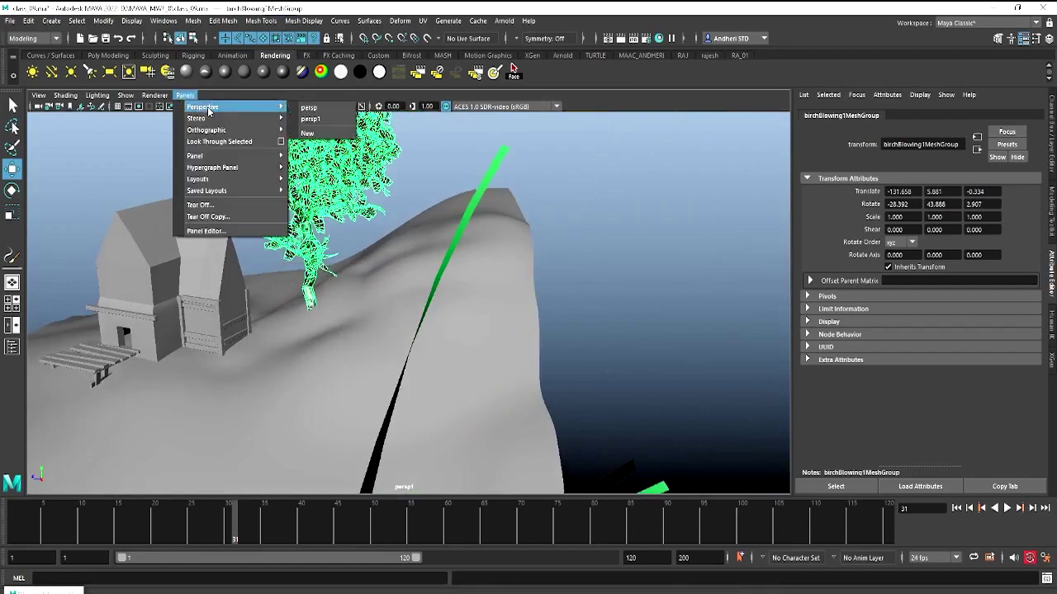
{"action": "left_click", "coordinate": [320, 110]}
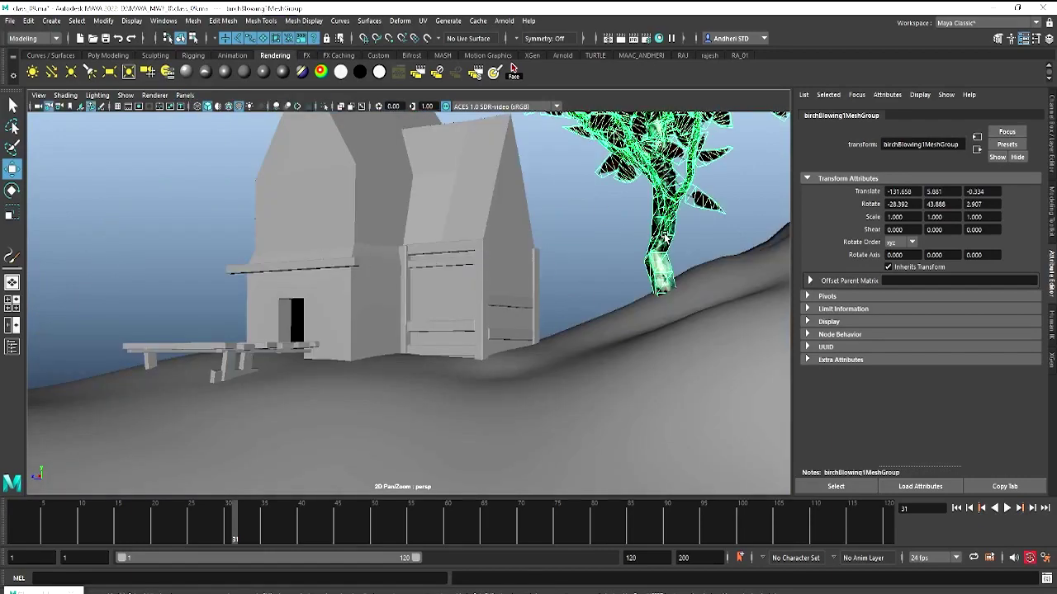
{"action": "key", "text": "["}
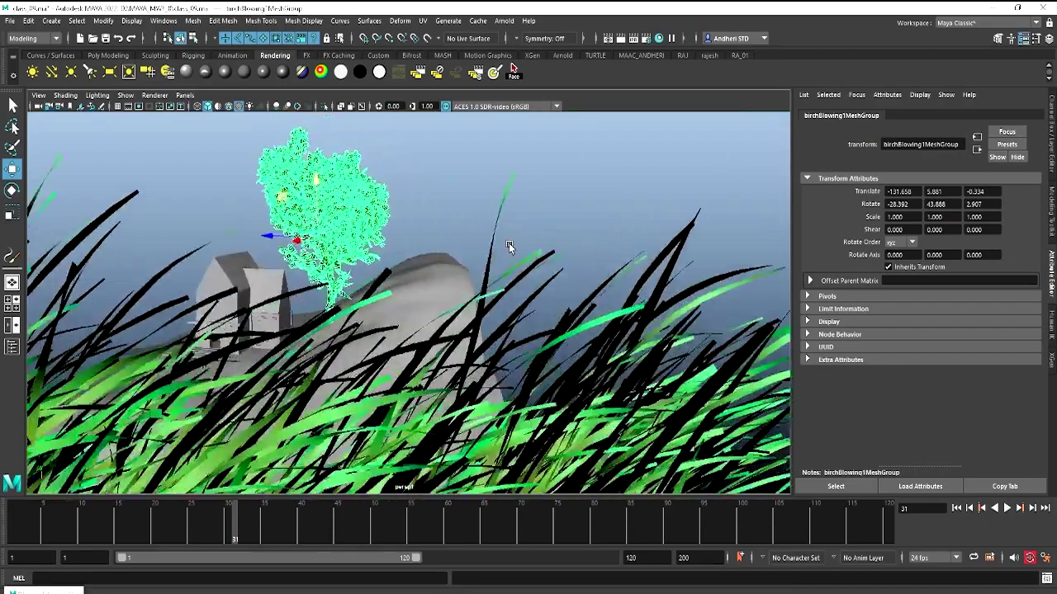
{"action": "left_click", "coordinate": [578, 283]}
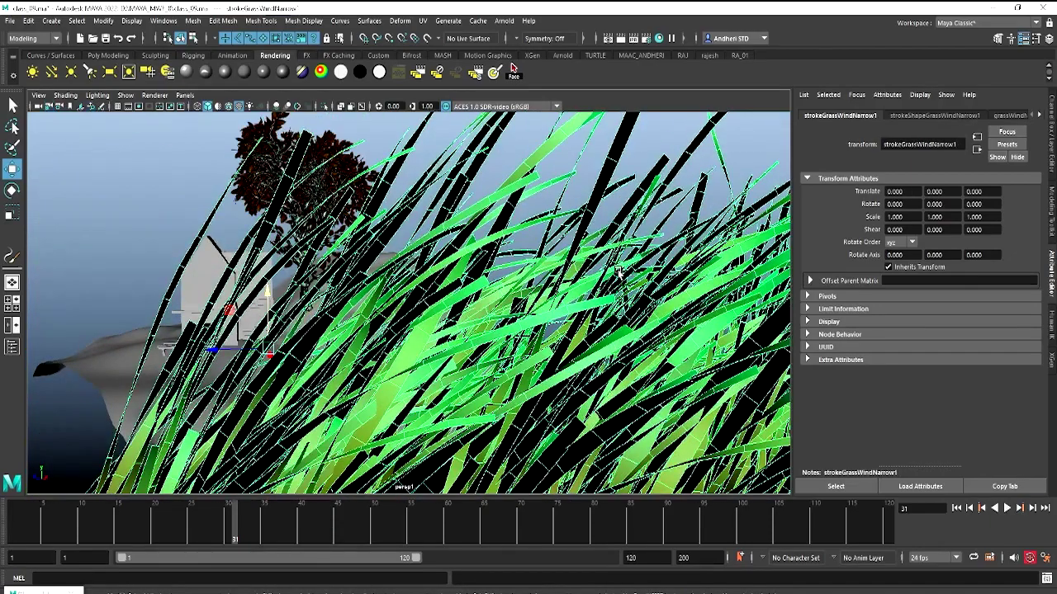
{"action": "key", "text": "Delete"}
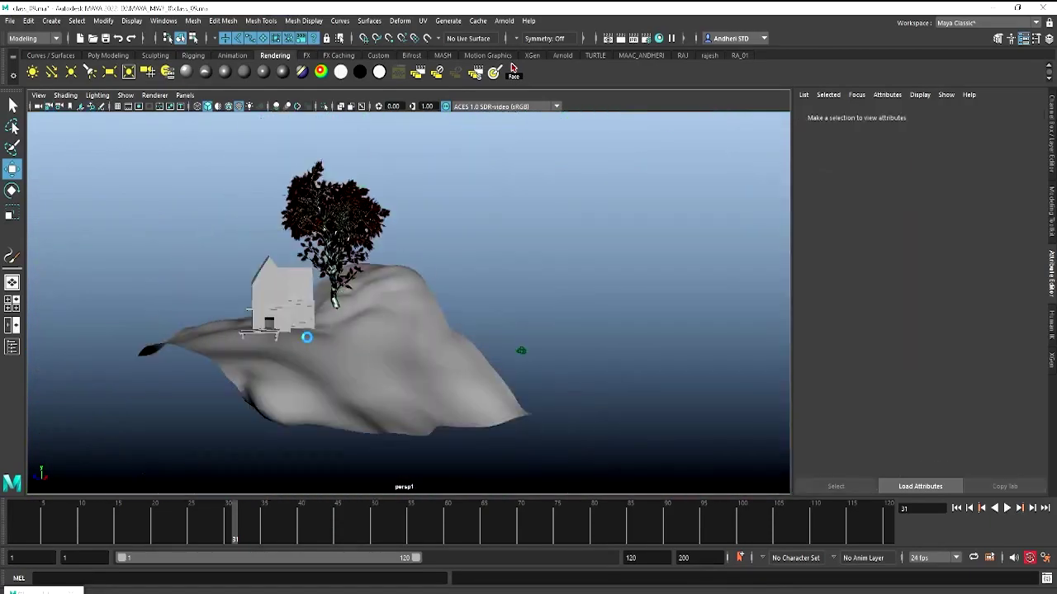
Orbit around the hill and zoom in on the gray house and red-leaved birch
{"action": "mouse_move", "coordinate": [348, 289]}
{"action": "left_mouse_down", "text": "alt"}
{"action": "mouse_move", "coordinate": [396, 330]}
{"action": "mouse_move", "coordinate": [390, 296]}
{"action": "mouse_move", "coordinate": [482, 351]}
{"action": "mouse_move", "coordinate": [438, 300]}
{"action": "left_mouse_up", "text": "alt"}
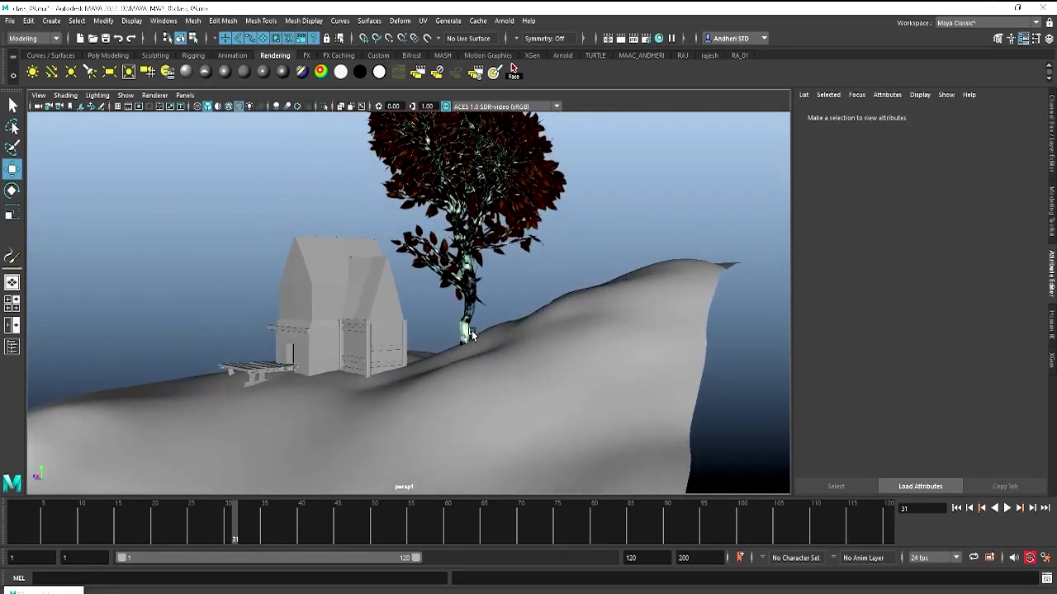
{"action": "left_click_drag", "start_coordinate": [356, 318], "coordinate": [590, 315], "text": "alt"}
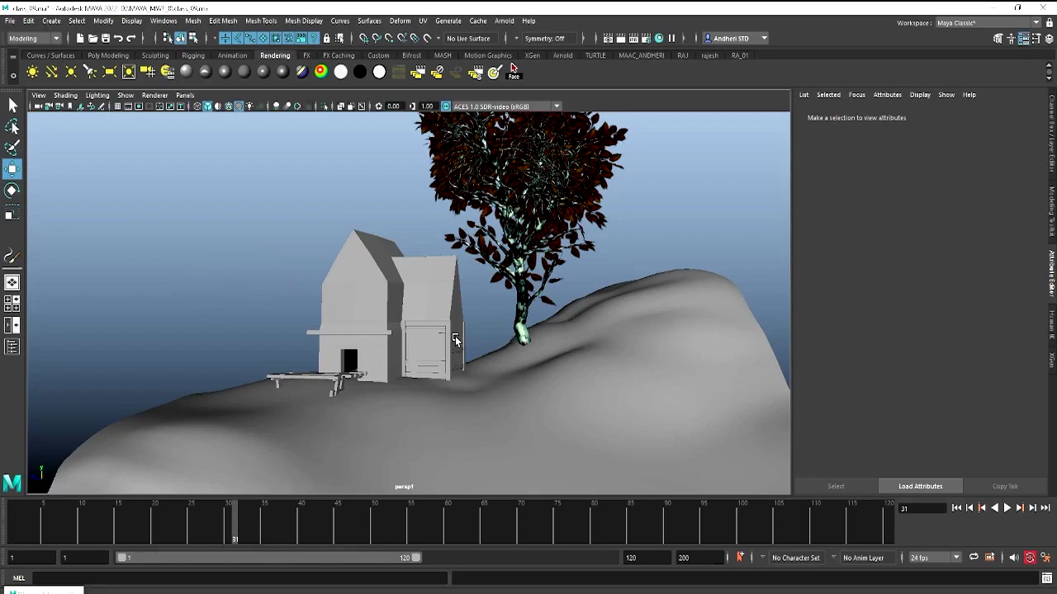
{"action": "mouse_move", "coordinate": [455, 340]}
{"action": "left_mouse_down", "text": "alt"}
{"action": "mouse_move", "coordinate": [415, 347]}
{"action": "mouse_move", "coordinate": [453, 351]}
{"action": "left_mouse_up", "text": "alt"}
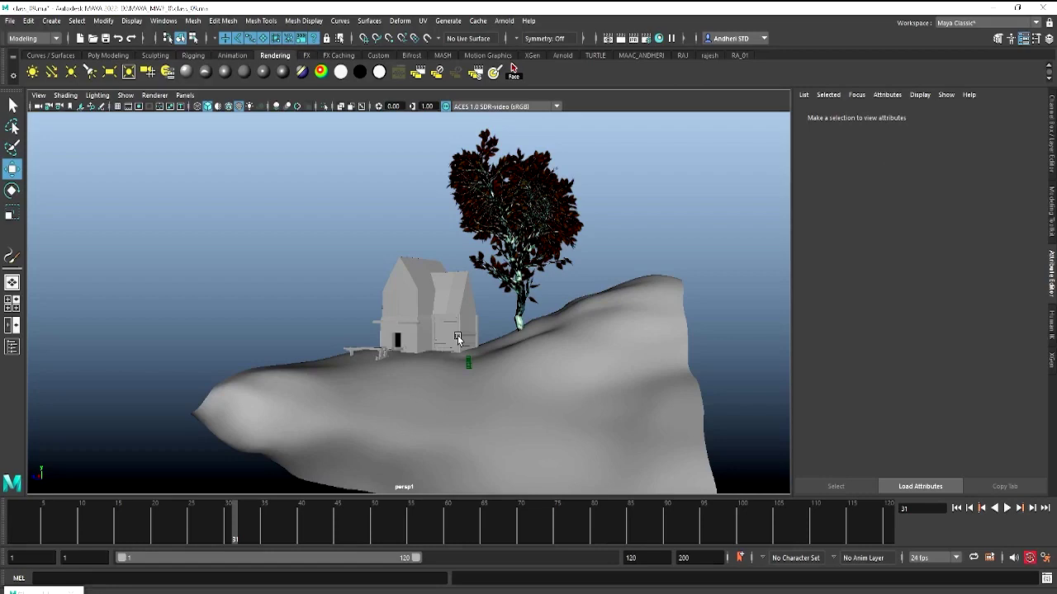
{"action": "scroll", "coordinate": [630, 415], "scroll_direction": "up", "scroll_amount": 5}
{"action": "scroll", "coordinate": [498, 349], "scroll_direction": "up", "scroll_amount": 2}
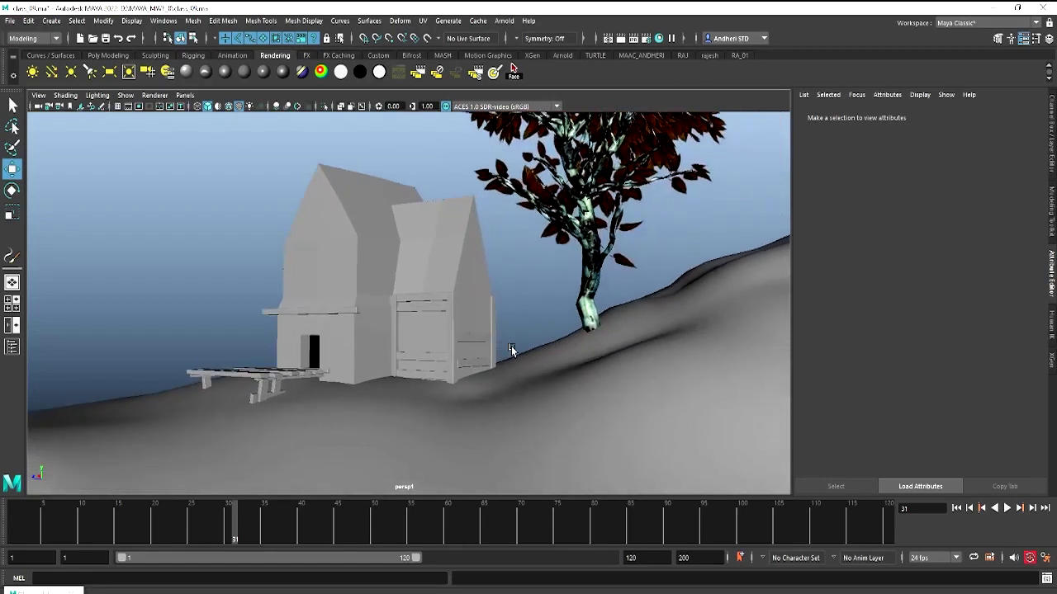